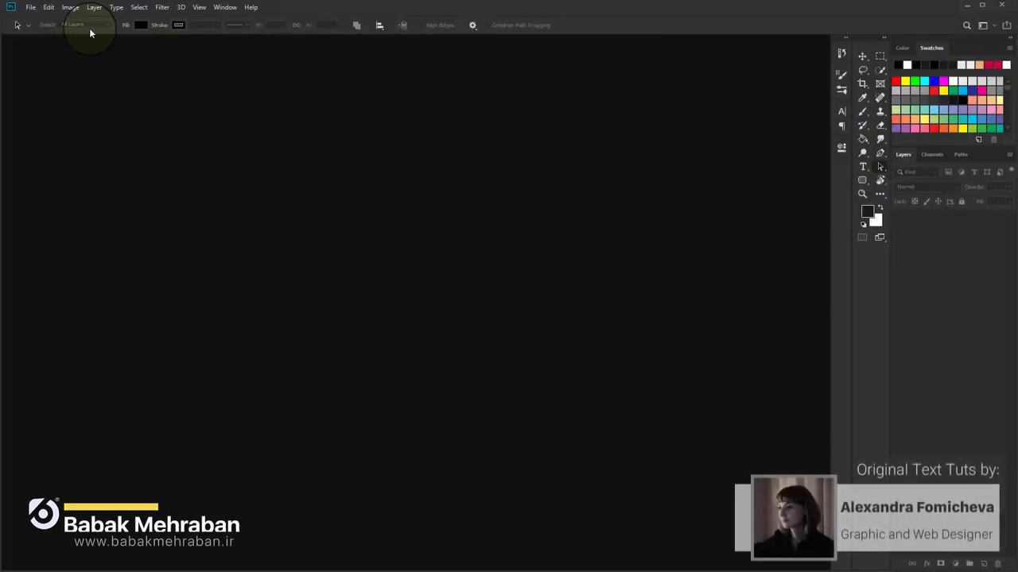
- Create a new 1200 × 1200 px, 72 ppi document with a white background
{"action": "left_click", "coordinate": [31, 7]}
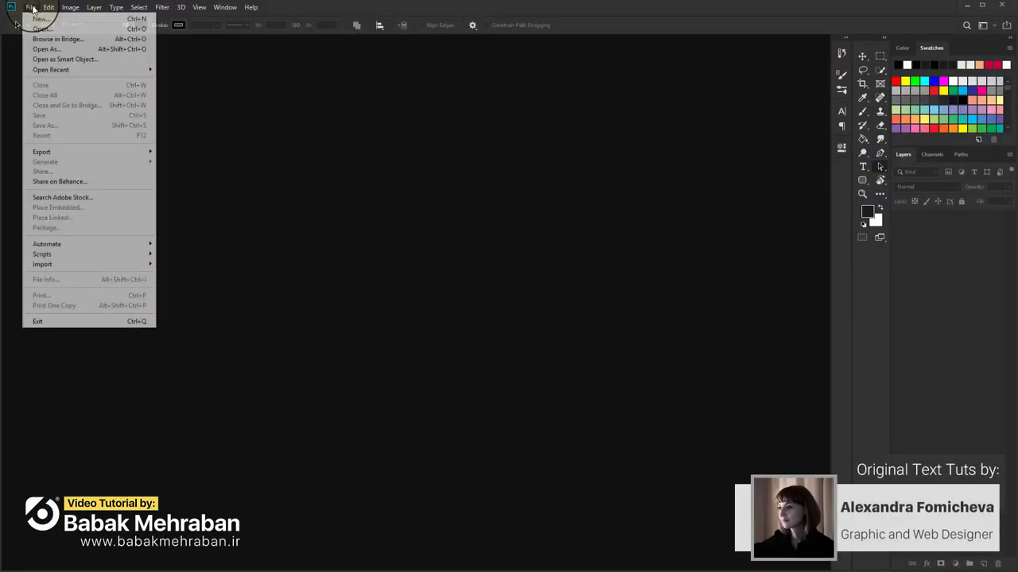
{"action": "left_click", "coordinate": [40, 18]}
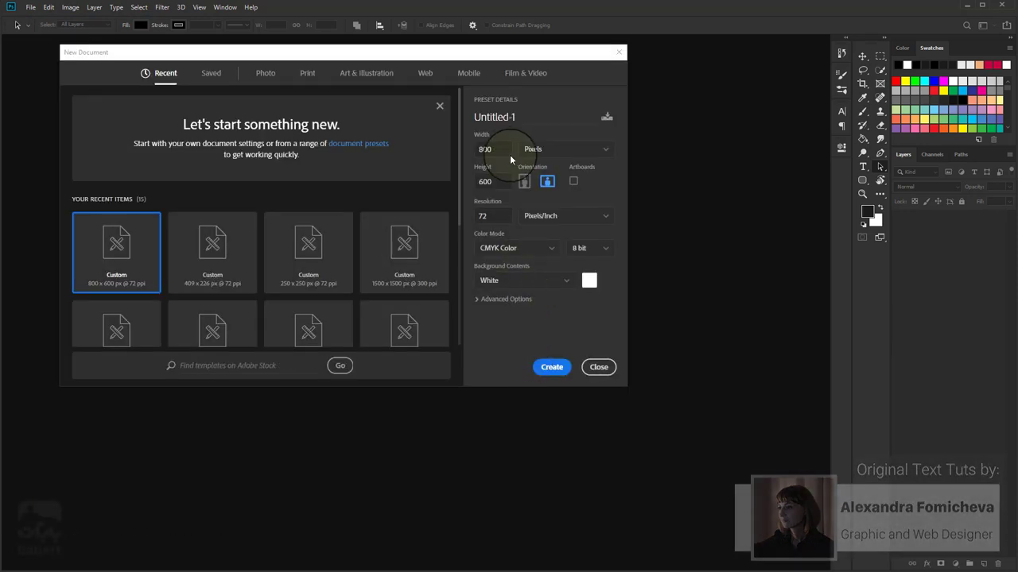
{"action": "type", "text": "1200"}
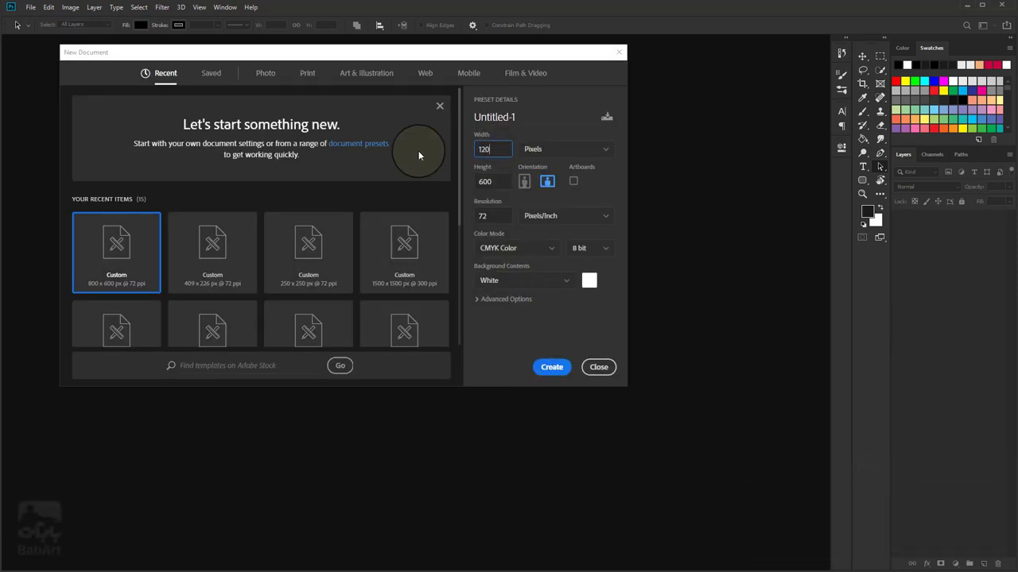
{"action": "key", "text": "Tab"}
{"action": "type", "text": "1200"}
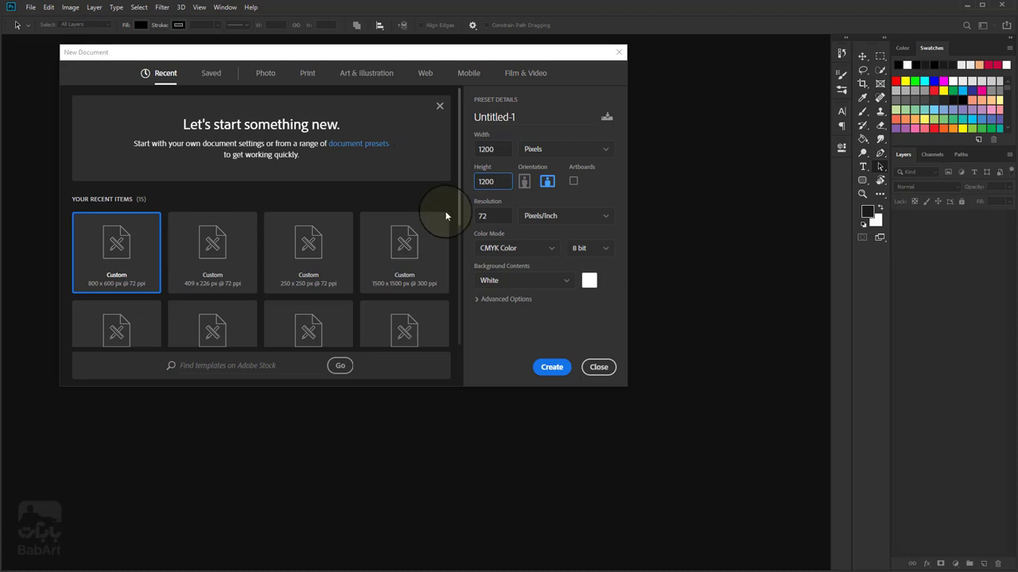
{"action": "left_click", "coordinate": [483, 216]}
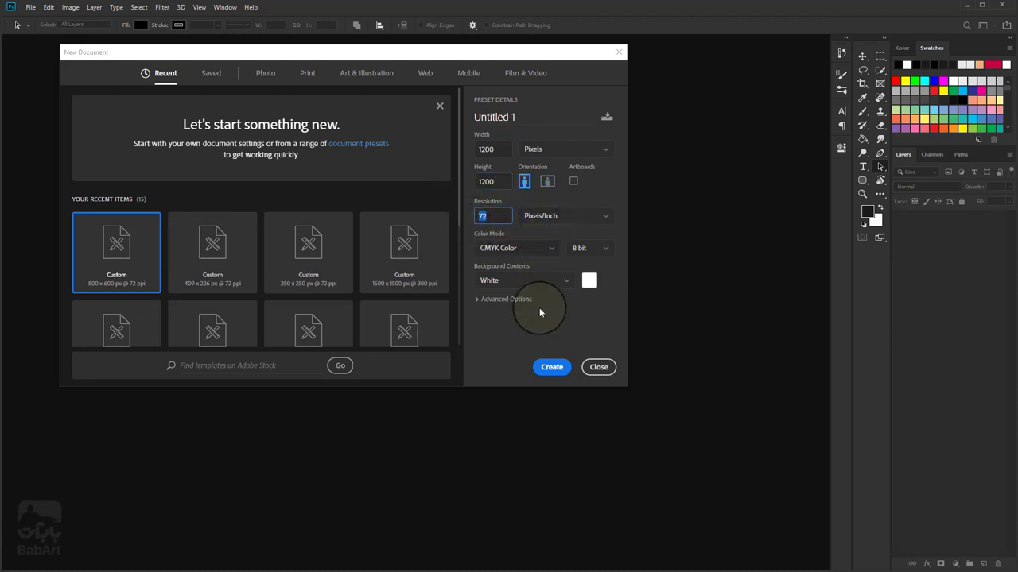
{"action": "left_click", "coordinate": [557, 371]}
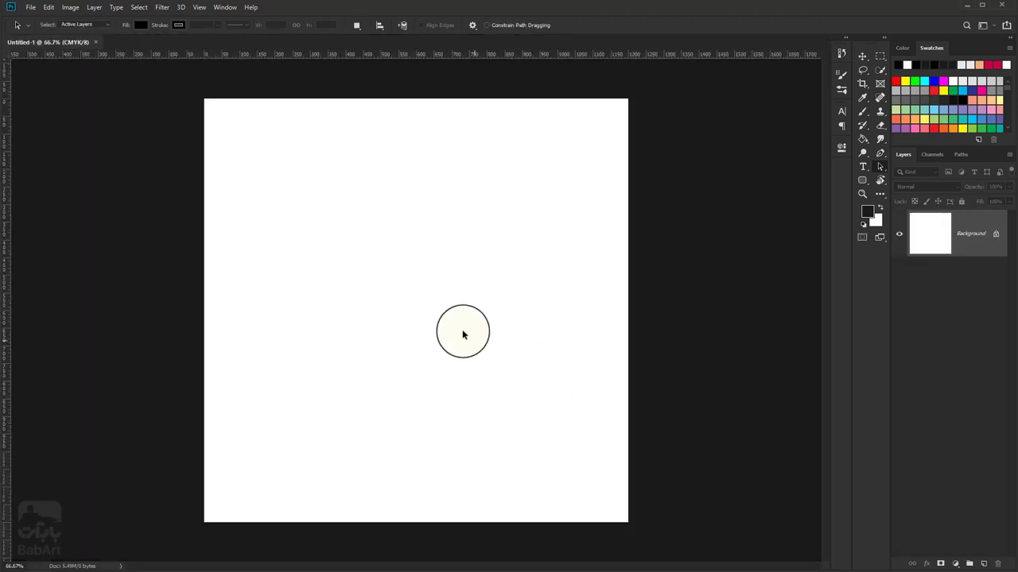
- Convert the locked Background into an editable regular layer named Layer 0
{"action": "left_click", "coordinate": [862, 56]}
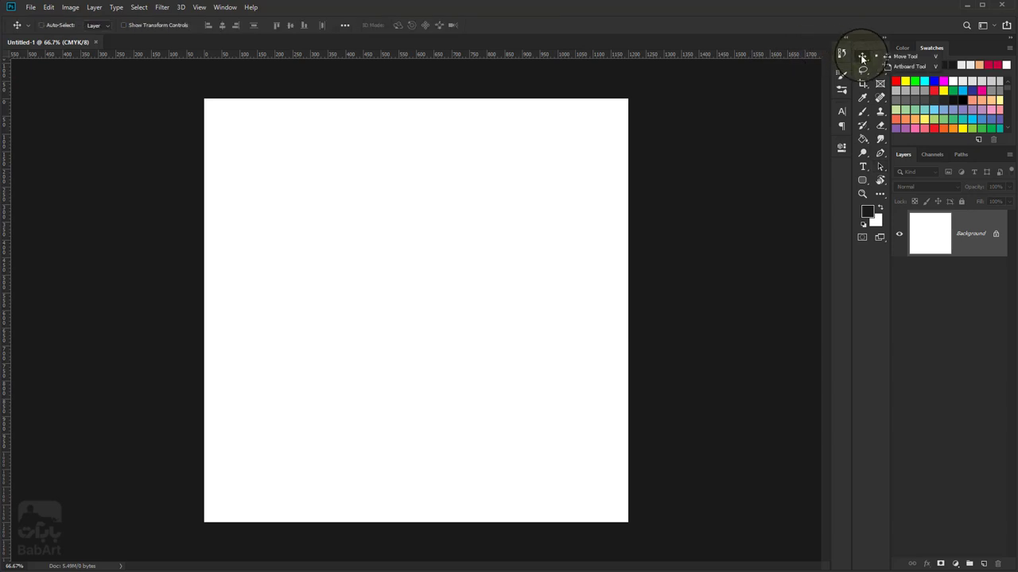
{"action": "left_click", "coordinate": [341, 267]}
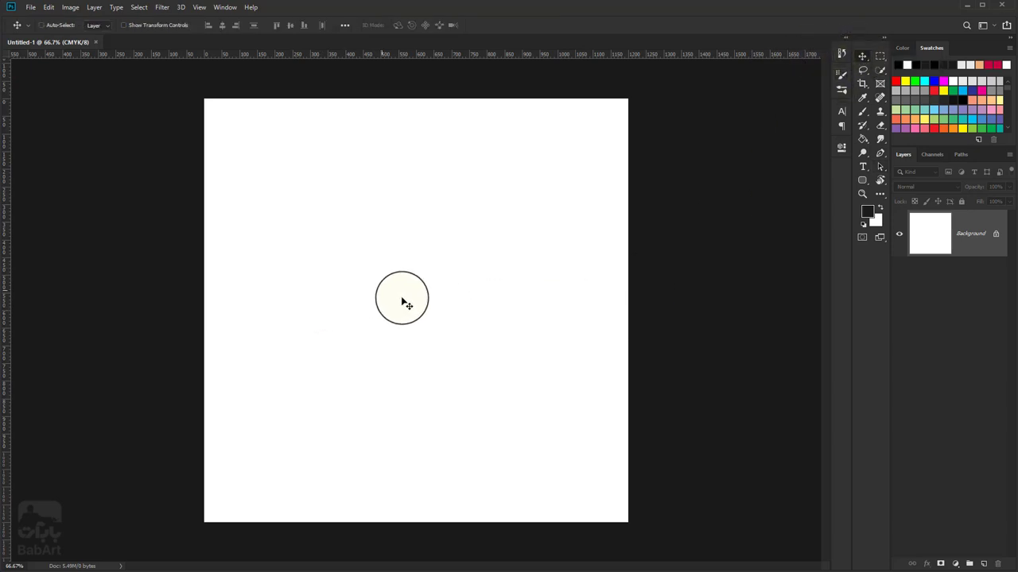
{"action": "right_click", "coordinate": [985, 244]}
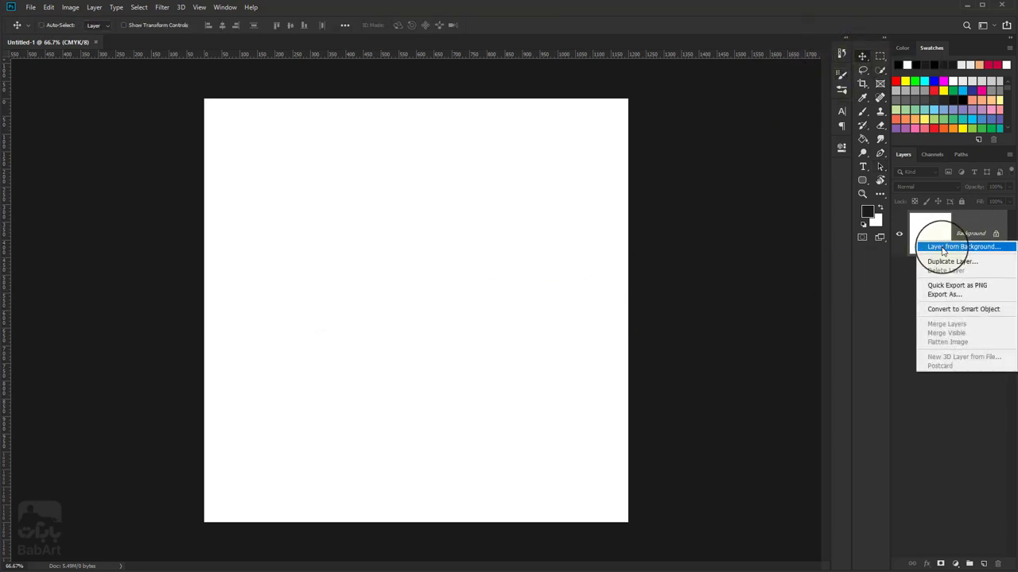
{"action": "left_click", "coordinate": [943, 248]}
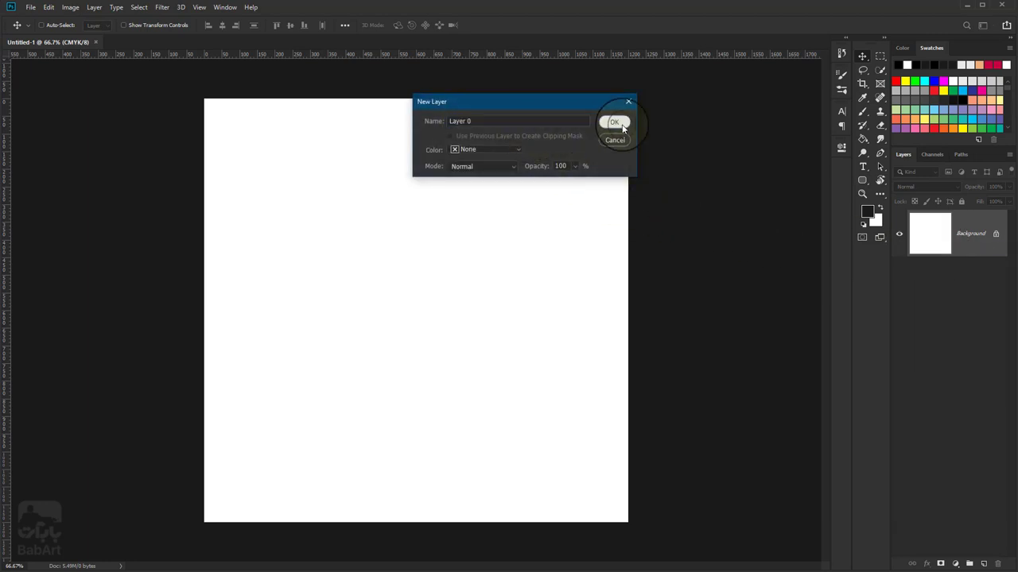
{"action": "left_click", "coordinate": [614, 122]}
{"action": "right_click", "coordinate": [964, 232]}
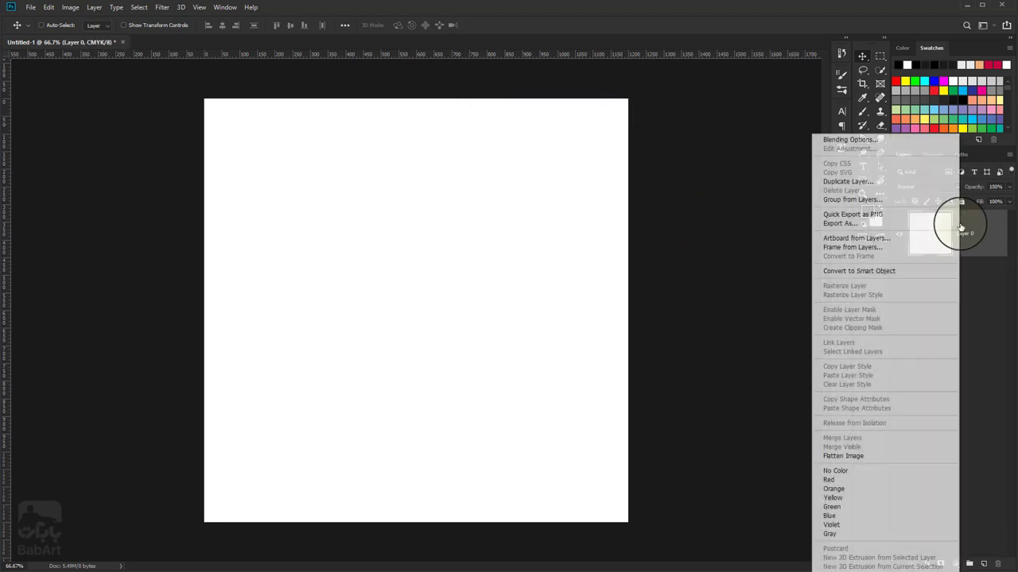
- Give Layer 0 a Linear Gradient Overlay at a 90° angle
{"action": "left_click", "coordinate": [848, 141]}
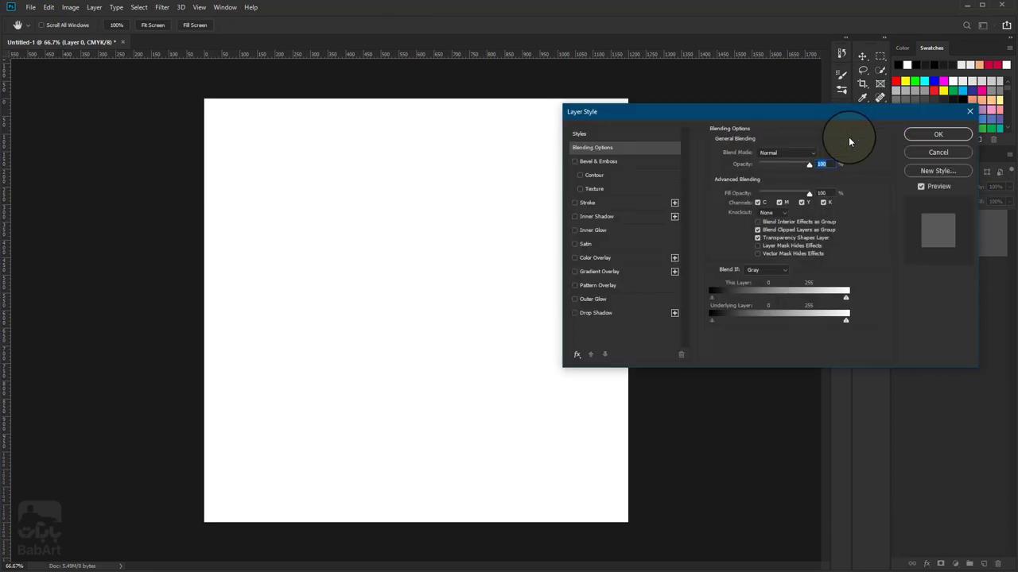
{"action": "left_click", "coordinate": [609, 271]}
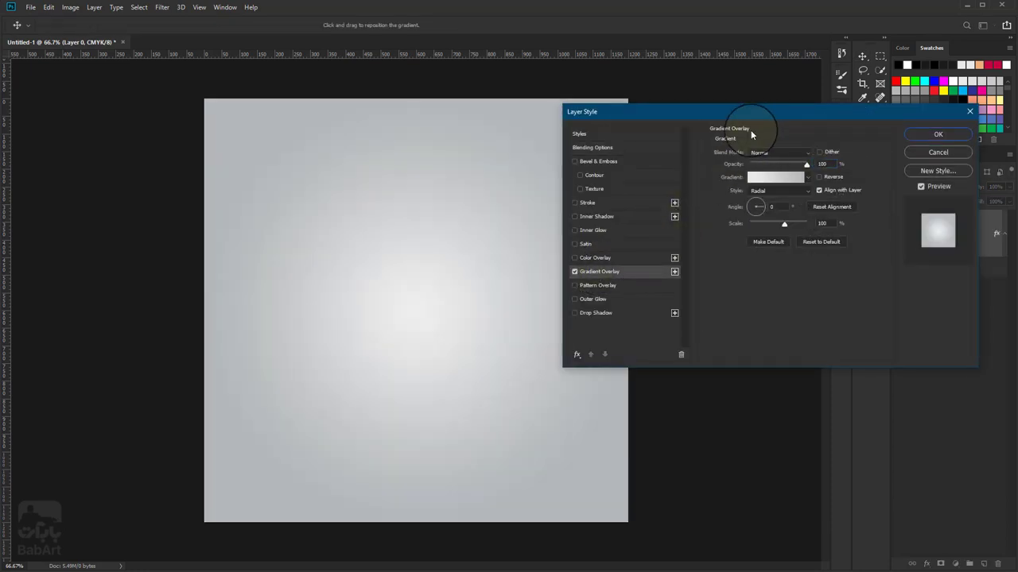
{"action": "left_click_drag", "start_coordinate": [764, 119], "coordinate": [615, 185]}
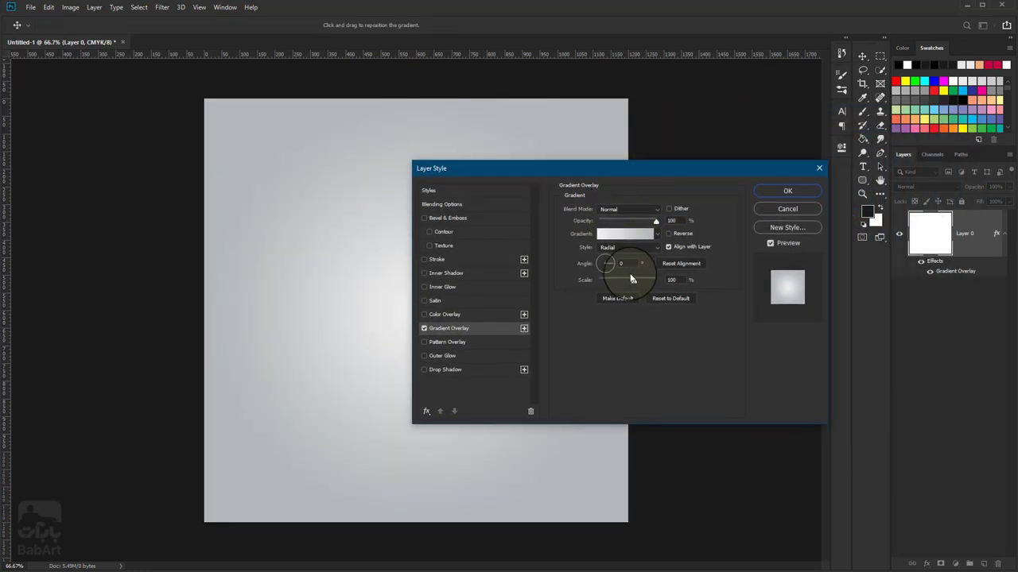
{"action": "left_click", "coordinate": [621, 249]}
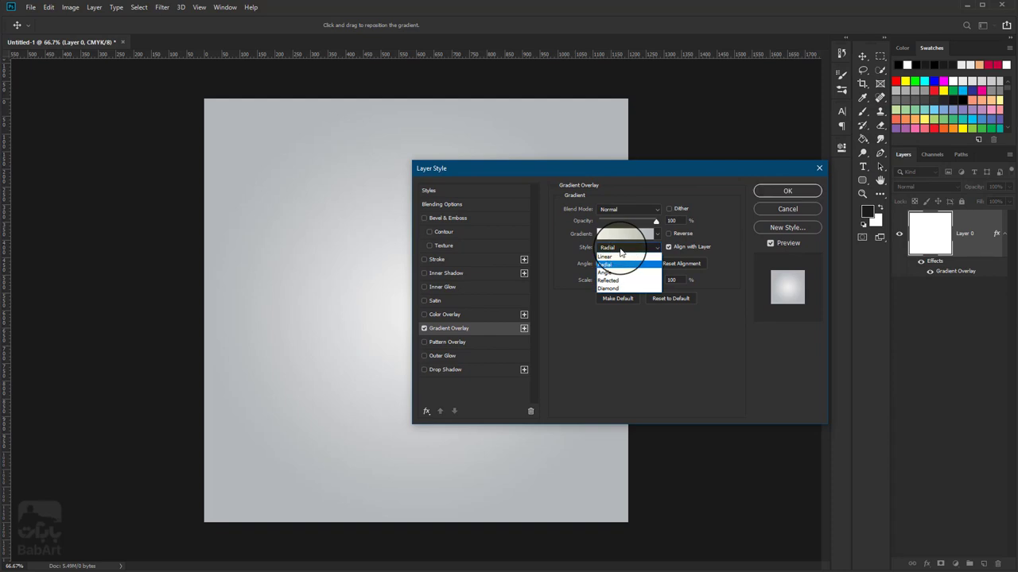
{"action": "left_click", "coordinate": [606, 256]}
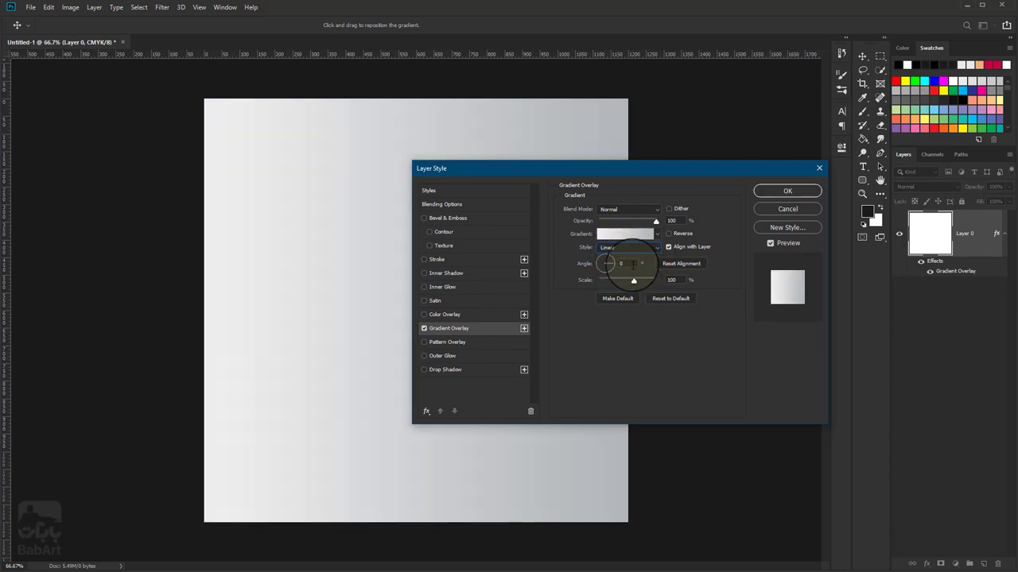
{"action": "type", "text": "90"}
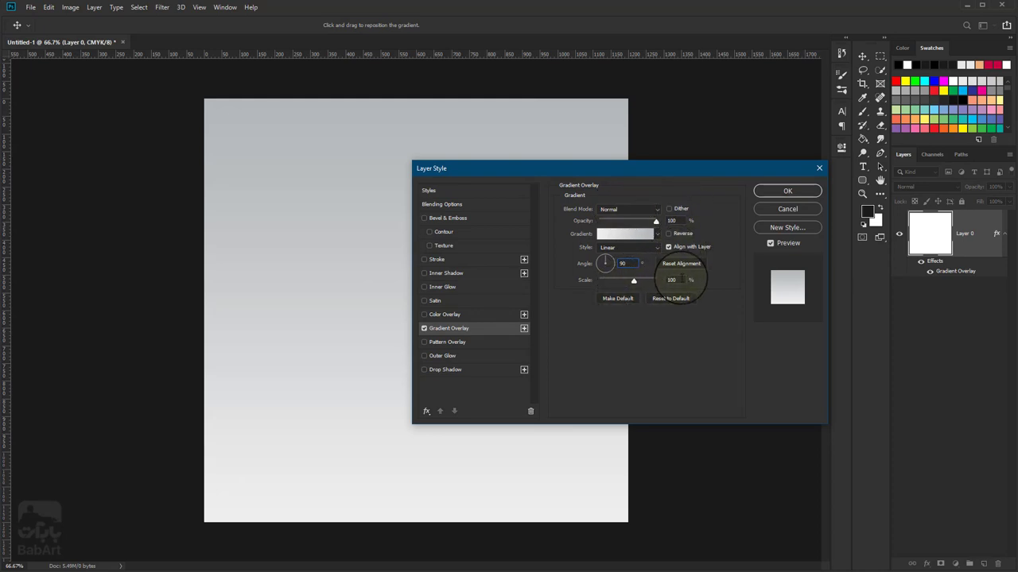
{"action": "double_click", "coordinate": [672, 279]}
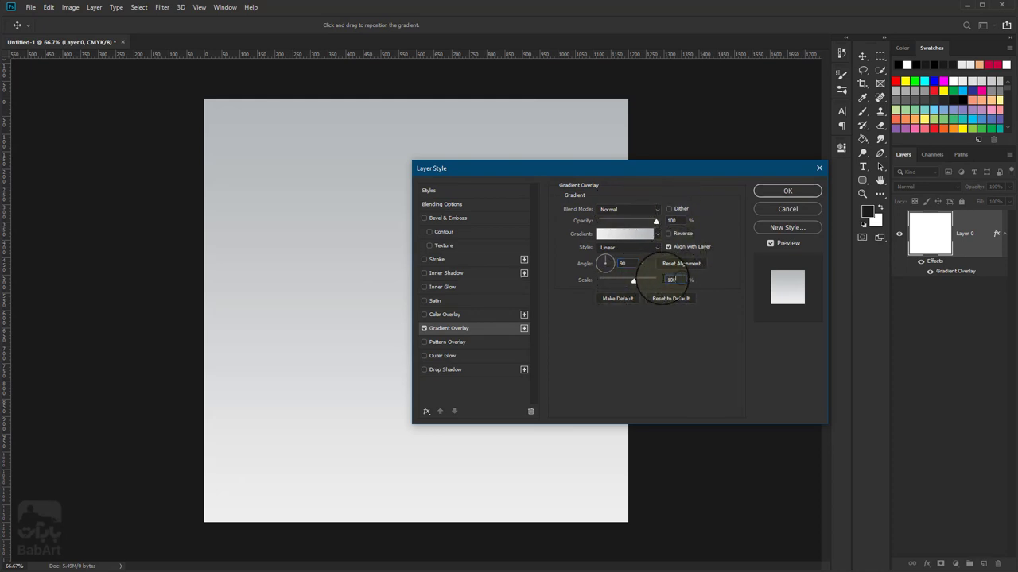
{"action": "left_click", "coordinate": [623, 233]}
- Add a gradient stop near 48% and keep the left-end stop near white
{"action": "left_click", "coordinate": [505, 361]}
{"action": "left_click_drag", "start_coordinate": [505, 361], "coordinate": [539, 361]}
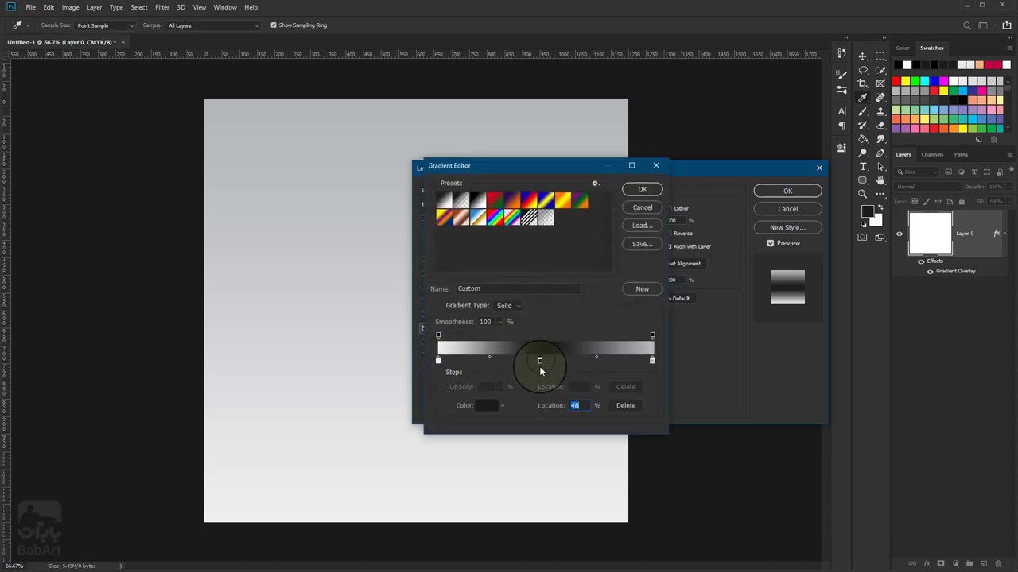
{"action": "left_click", "coordinate": [438, 360]}
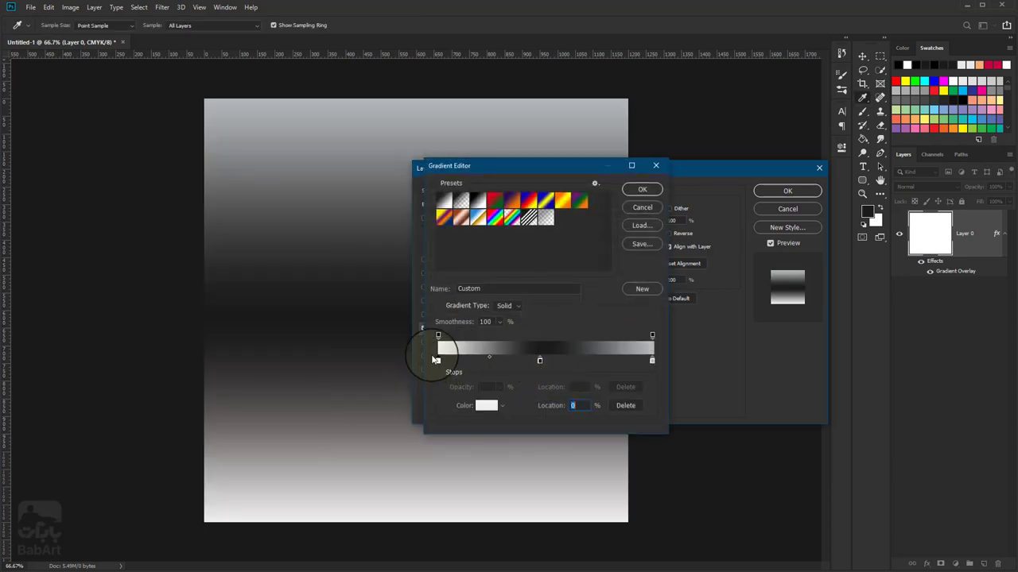
{"action": "left_click", "coordinate": [487, 406]}
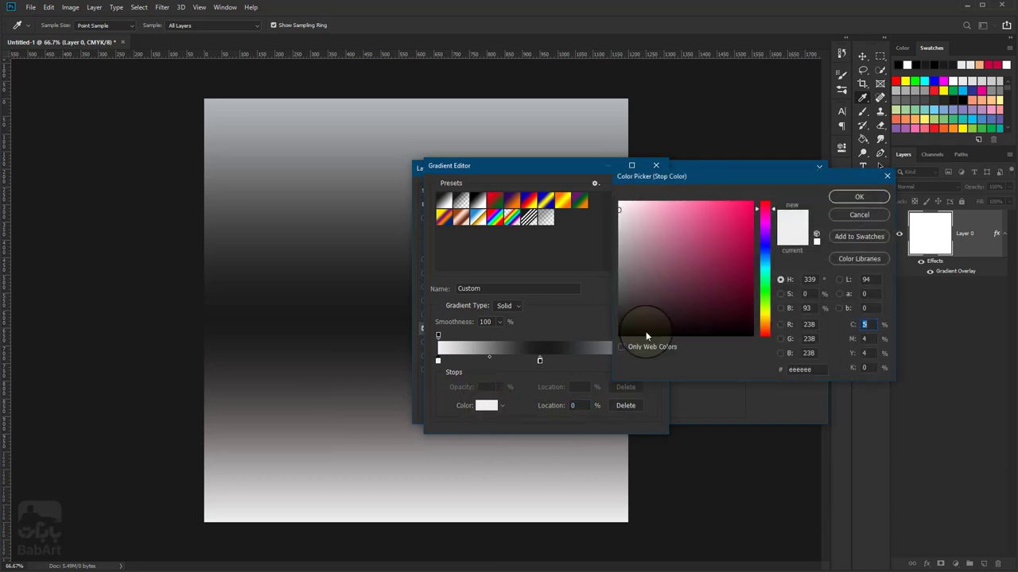
{"action": "left_click_drag", "start_coordinate": [642, 336], "coordinate": [572, 171]}
{"action": "left_click", "coordinate": [859, 198]}
- Add a middle stop at 50% location coloured light grey #d1d1d1
{"action": "left_click", "coordinate": [564, 372]}
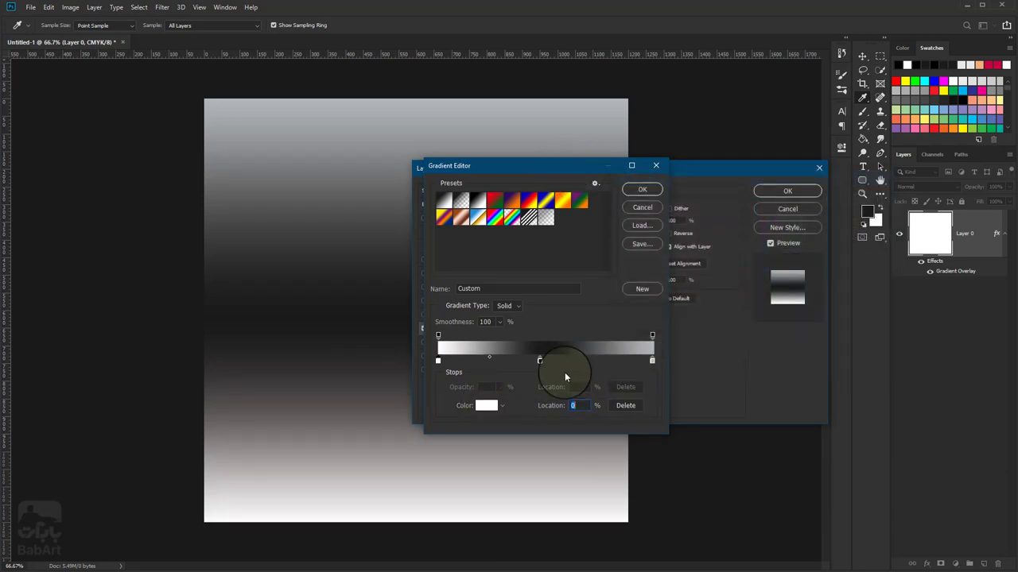
{"action": "left_click_drag", "start_coordinate": [579, 405], "coordinate": [523, 407]}
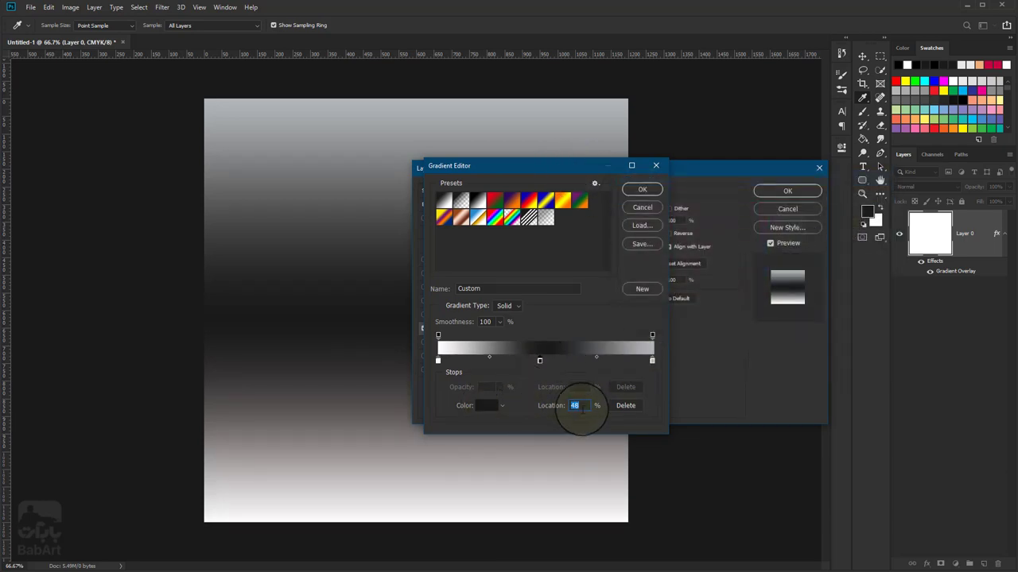
{"action": "type", "text": "50"}
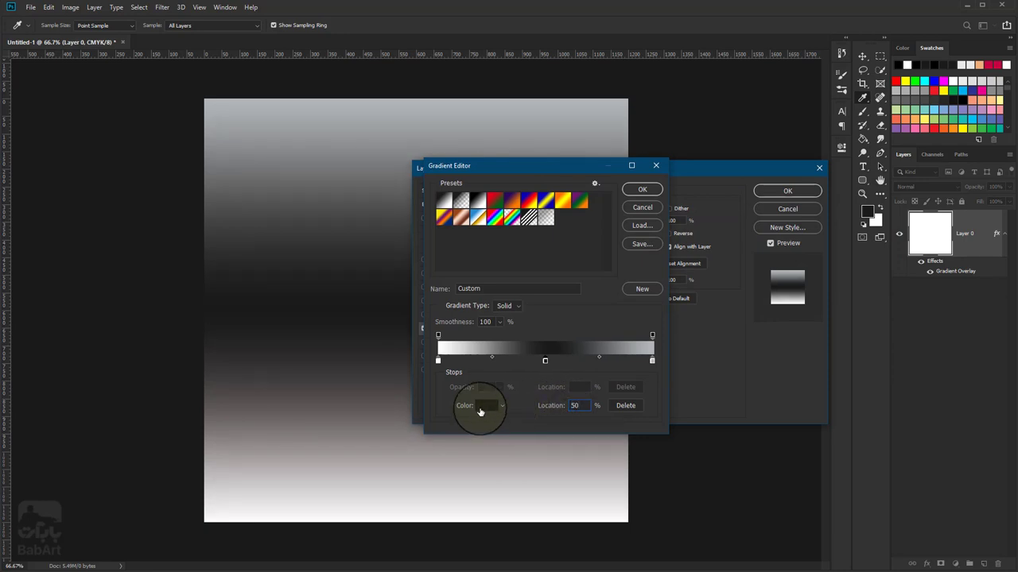
{"action": "left_click", "coordinate": [485, 405]}
{"action": "left_click", "coordinate": [803, 369]}
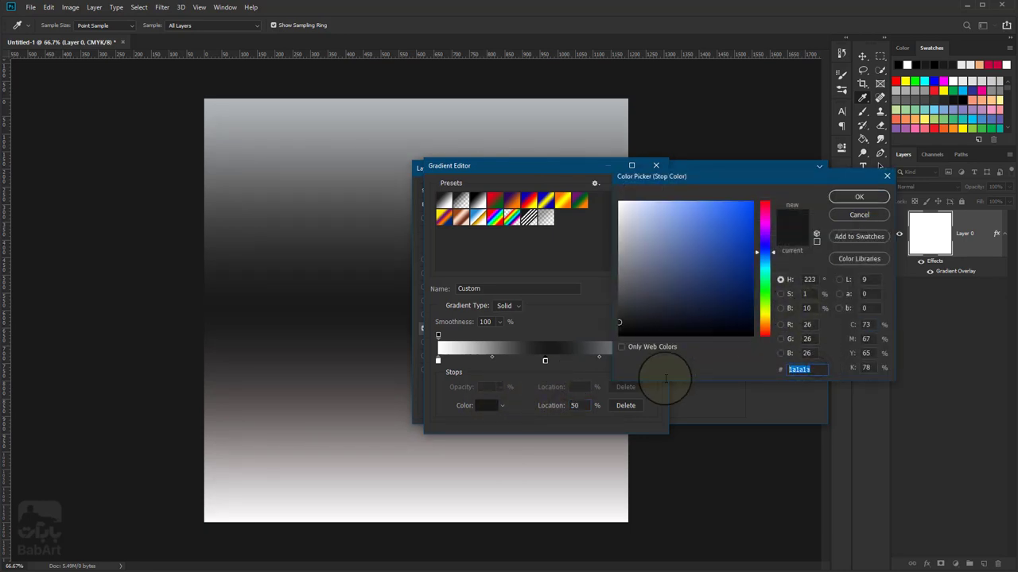
{"action": "type", "text": "000000"}
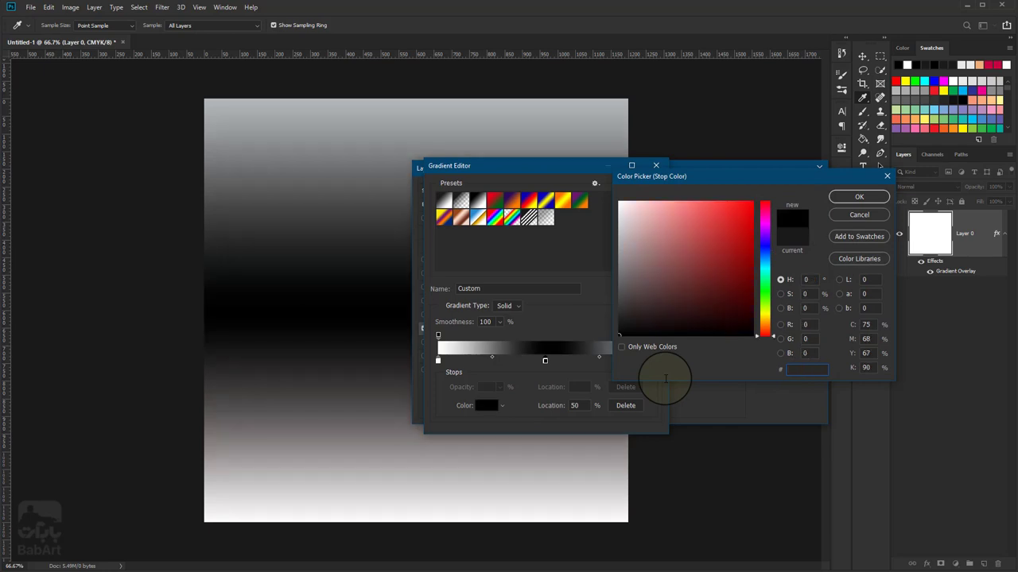
{"action": "type", "text": "d1d1d1"}
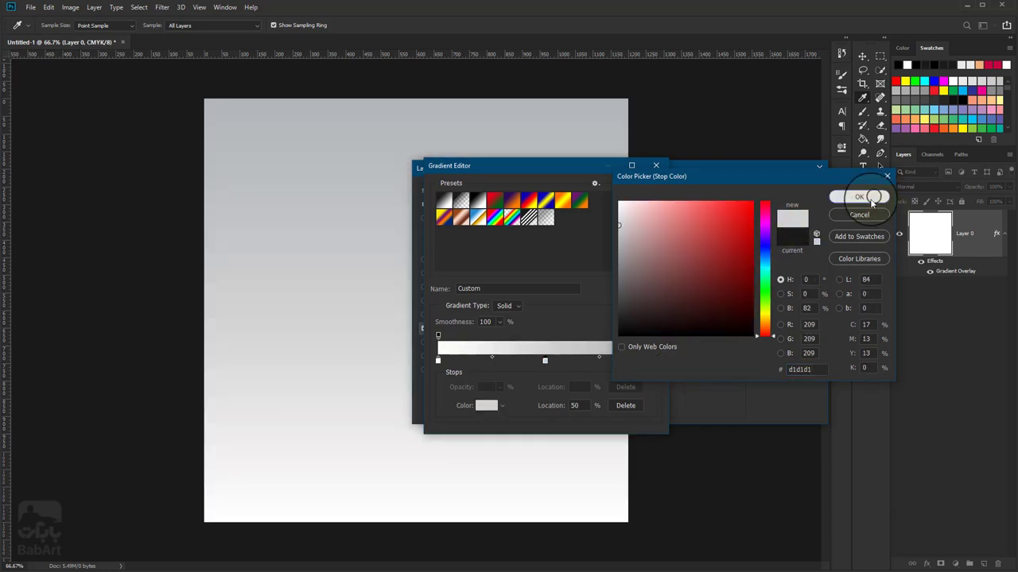
{"action": "left_click", "coordinate": [861, 196]}
- Add another gradient stop coloured light grey #dbdbdb
{"action": "left_click", "coordinate": [559, 360]}
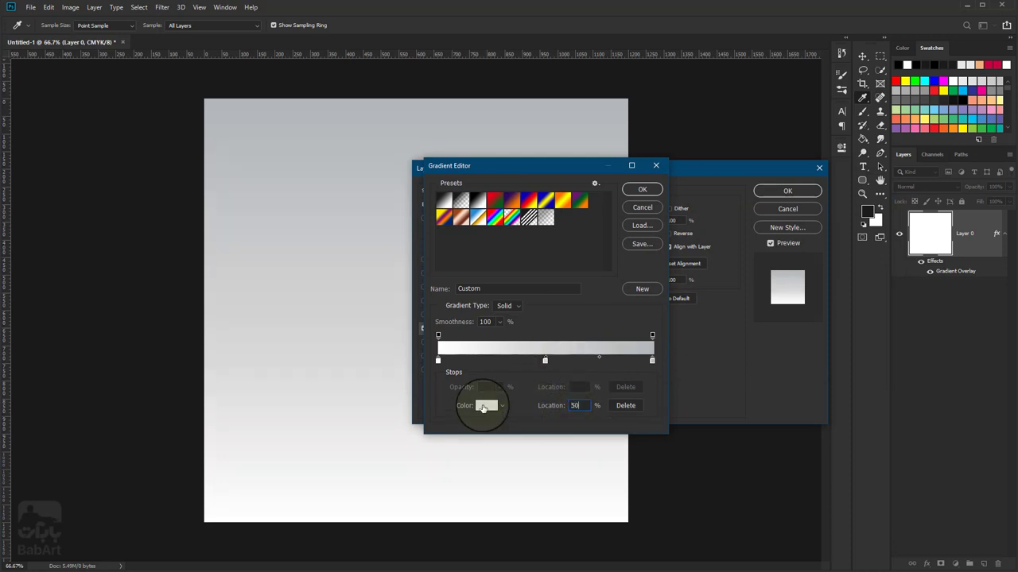
{"action": "left_click", "coordinate": [483, 406]}
{"action": "left_click_drag", "start_coordinate": [814, 369], "coordinate": [719, 371]}
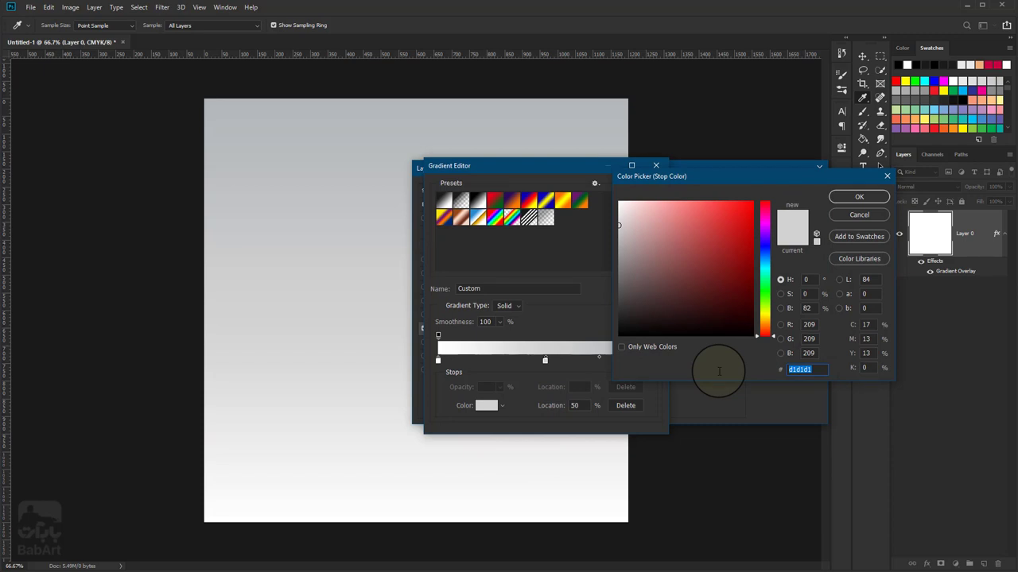
{"action": "type", "text": "dbdb"}
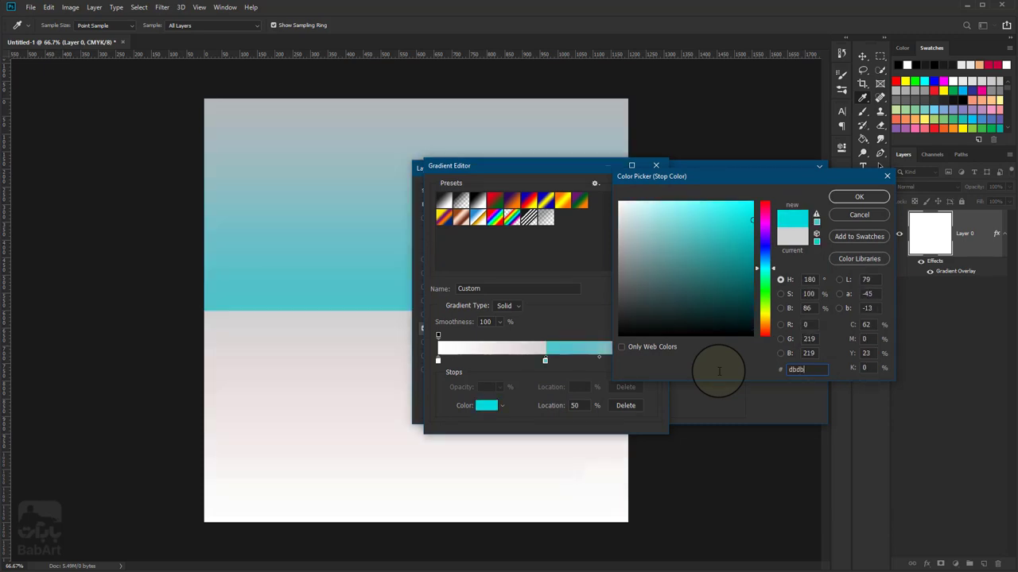
{"action": "type", "text": "db"}
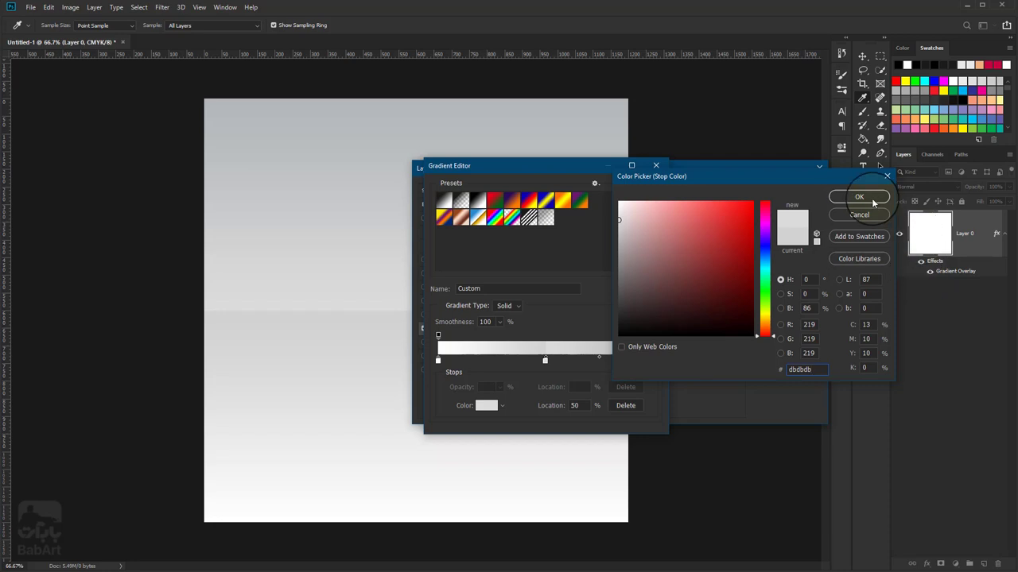
{"action": "left_click", "coordinate": [858, 197]}
- Set the right-end stop to #dcdcdc and accept the edited gradient
{"action": "left_click", "coordinate": [652, 361]}
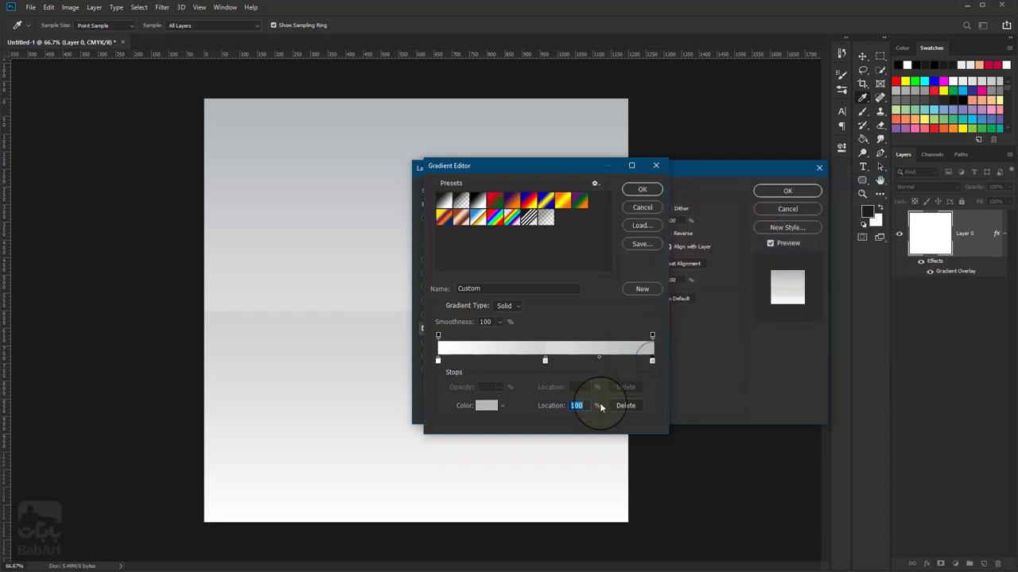
{"action": "left_click", "coordinate": [488, 406]}
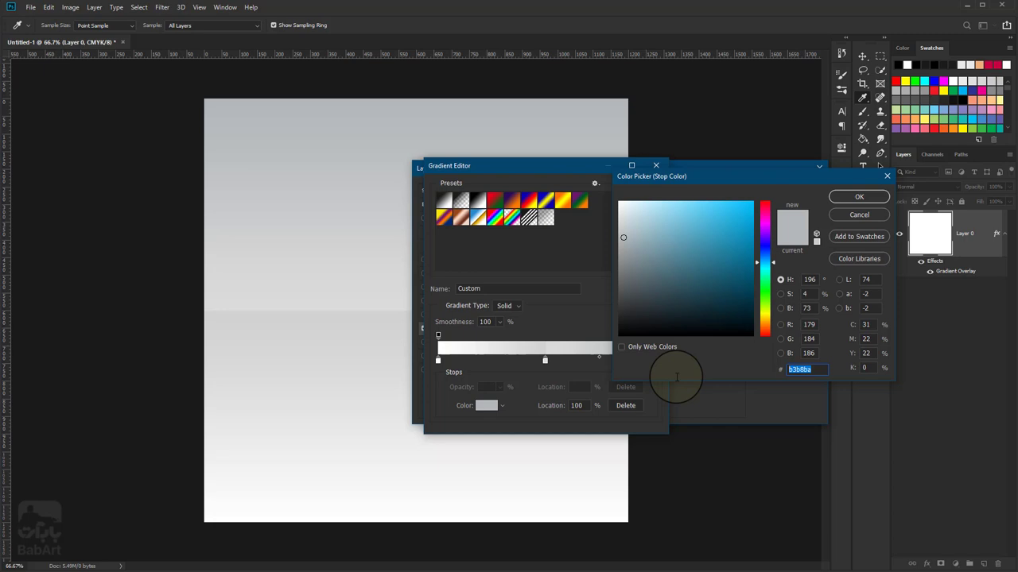
{"action": "type", "text": "dcdcdc"}
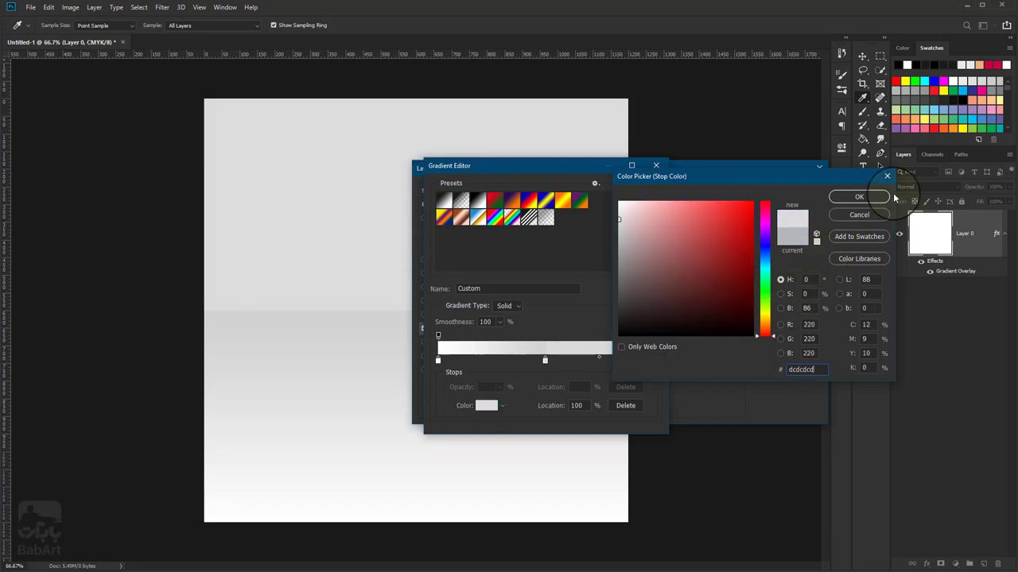
{"action": "left_click", "coordinate": [884, 197]}
{"action": "left_click", "coordinate": [499, 219]}
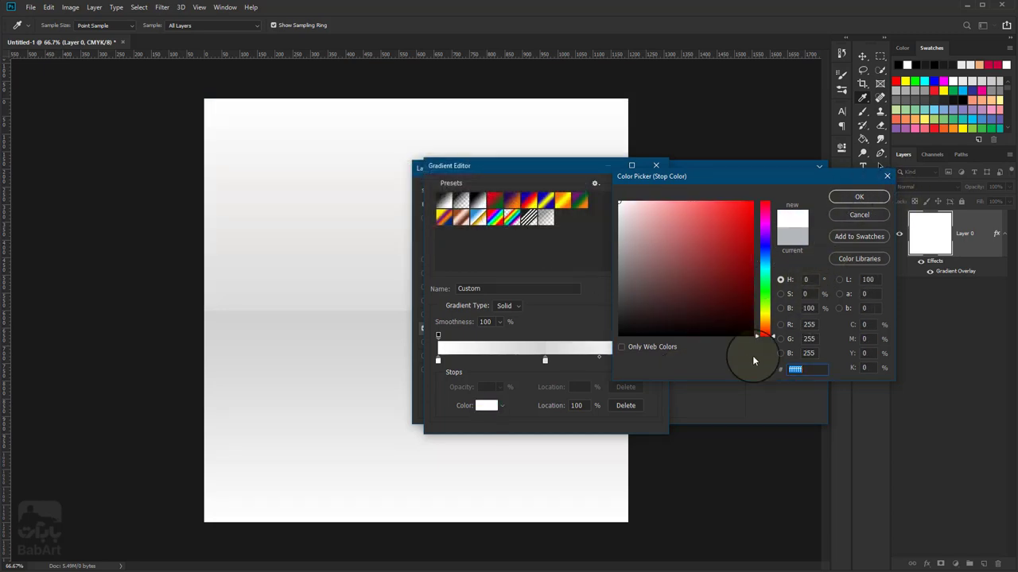
{"action": "type", "text": "dcdcdc"}
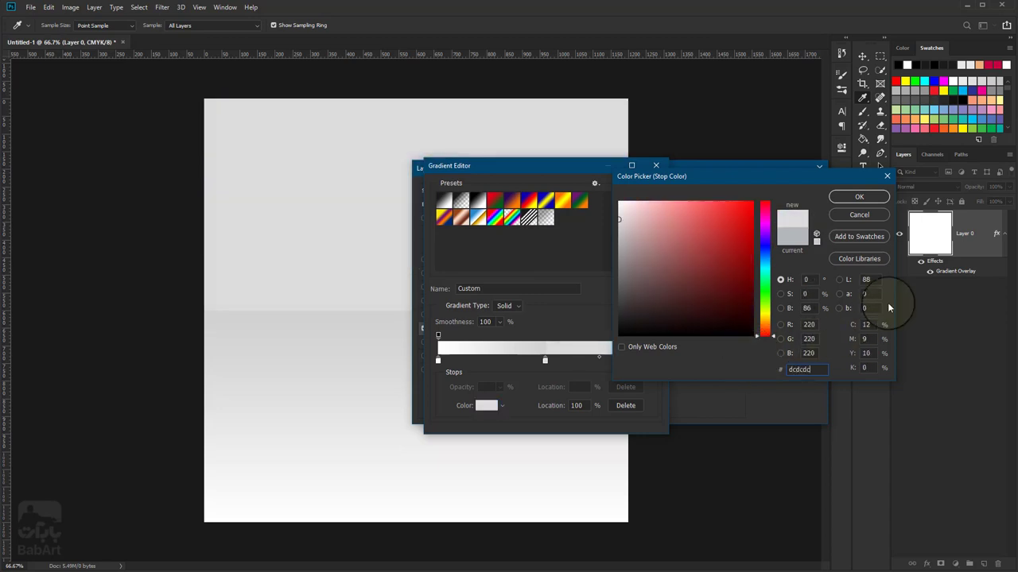
{"action": "left_click", "coordinate": [858, 196]}
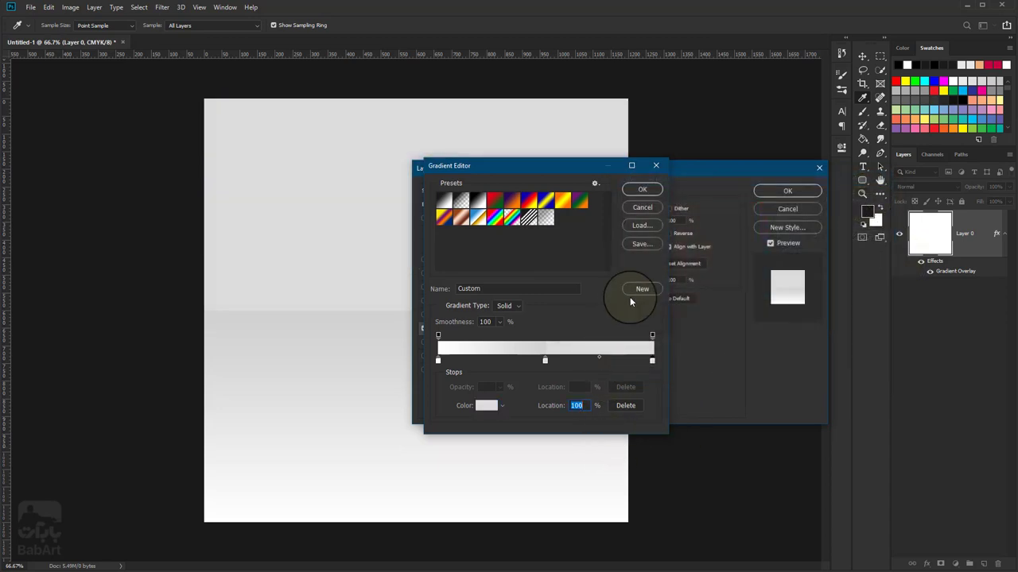
{"action": "left_click", "coordinate": [640, 189]}
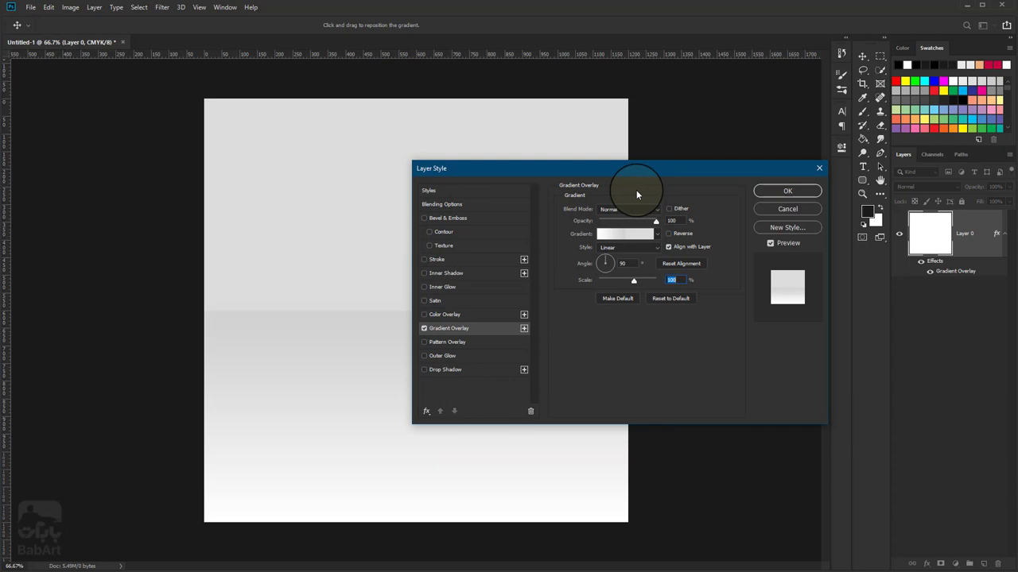
- Lower the gradient's grey band on the canvas, apply the layer style, and open the Stock folder
{"action": "left_click_drag", "start_coordinate": [637, 172], "coordinate": [837, 135]}
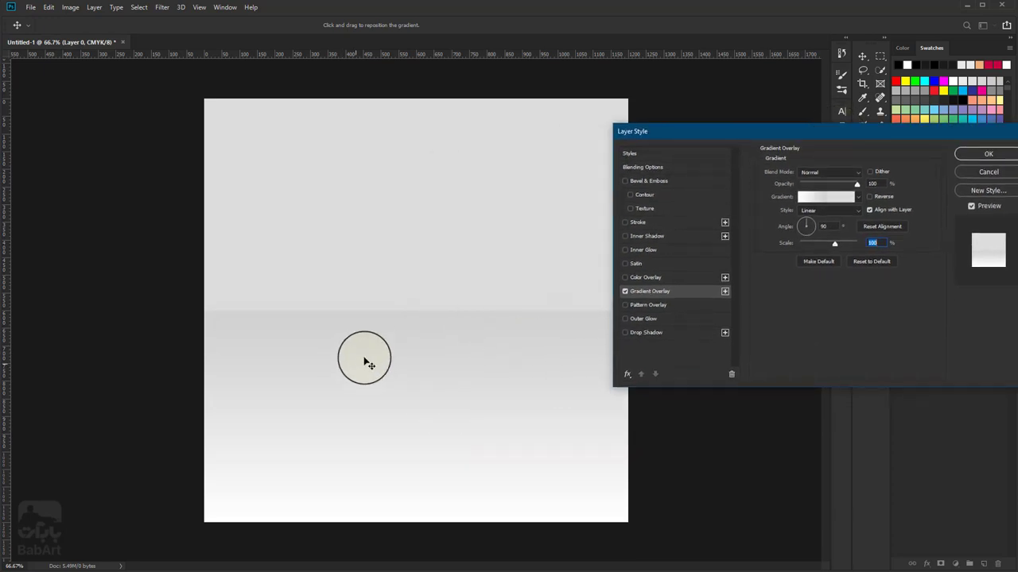
{"action": "mouse_move", "coordinate": [423, 359]}
{"action": "left_mouse_down"}
{"action": "mouse_move", "coordinate": [422, 435]}
{"action": "mouse_move", "coordinate": [420, 428]}
{"action": "left_mouse_up"}
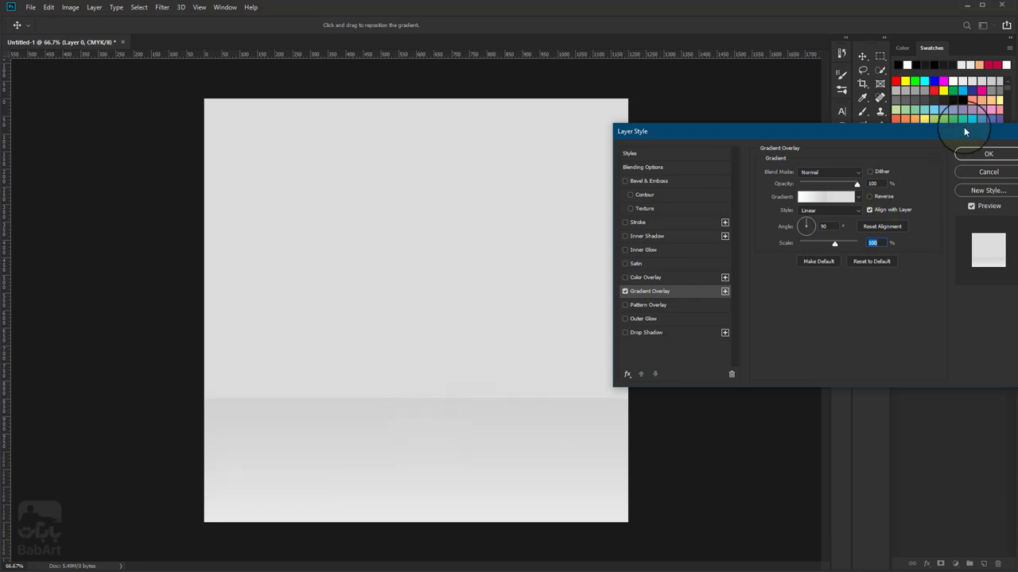
{"action": "left_click_drag", "start_coordinate": [961, 130], "coordinate": [691, 122]}
{"action": "left_click", "coordinate": [737, 151]}
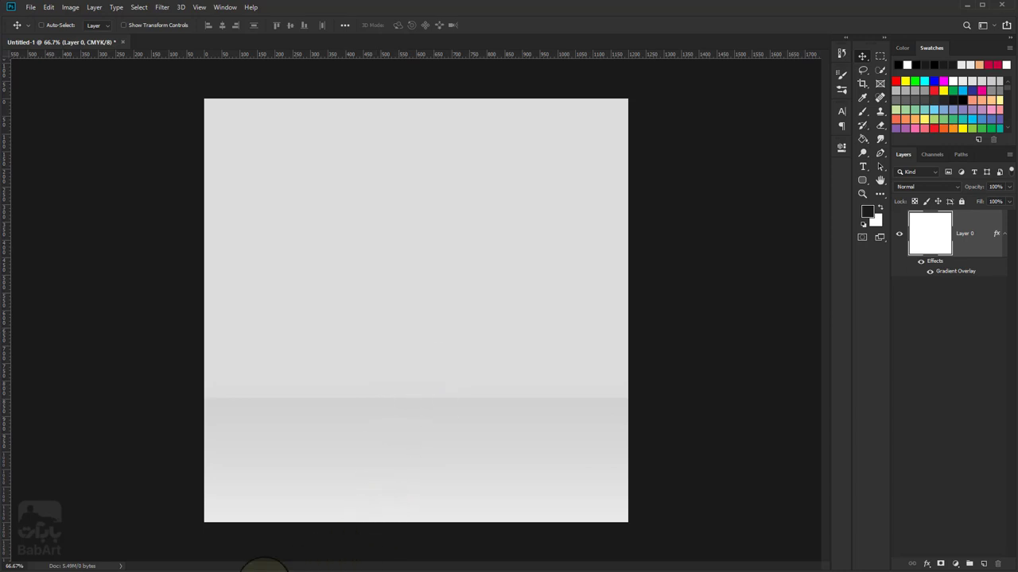
{"action": "left_click", "coordinate": [263, 566]}
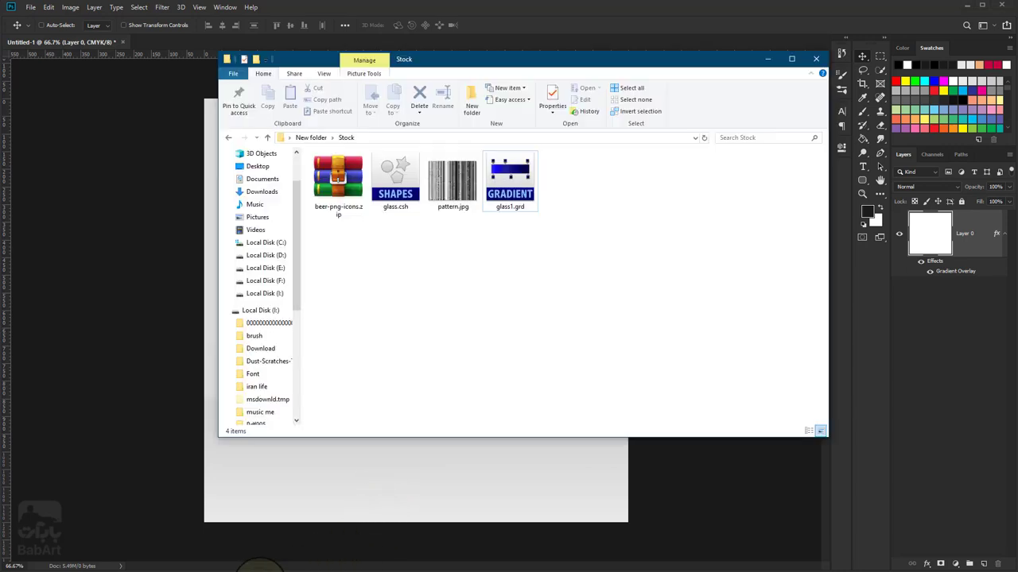
- Open glass.csh from the Stock folder, allowing it past the security warning
{"action": "left_click", "coordinate": [517, 199]}
{"action": "left_click", "coordinate": [394, 195]}
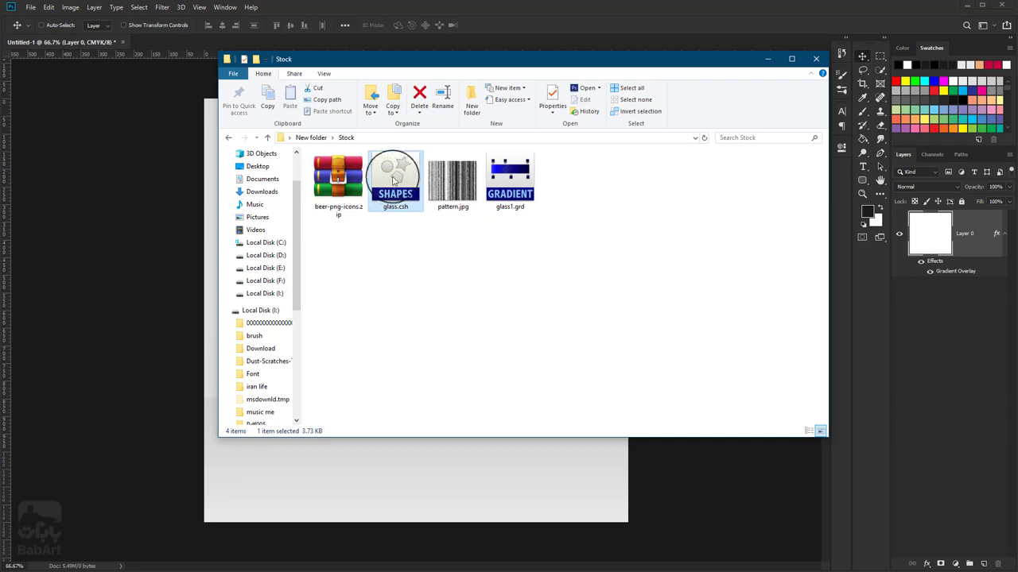
{"action": "right_click", "coordinate": [421, 179]}
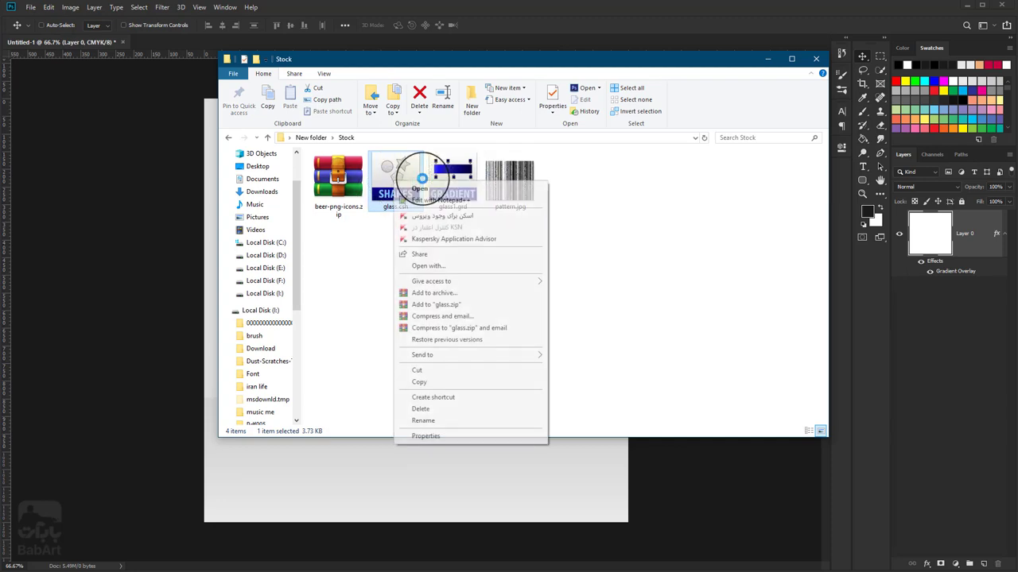
{"action": "left_click", "coordinate": [425, 182]}
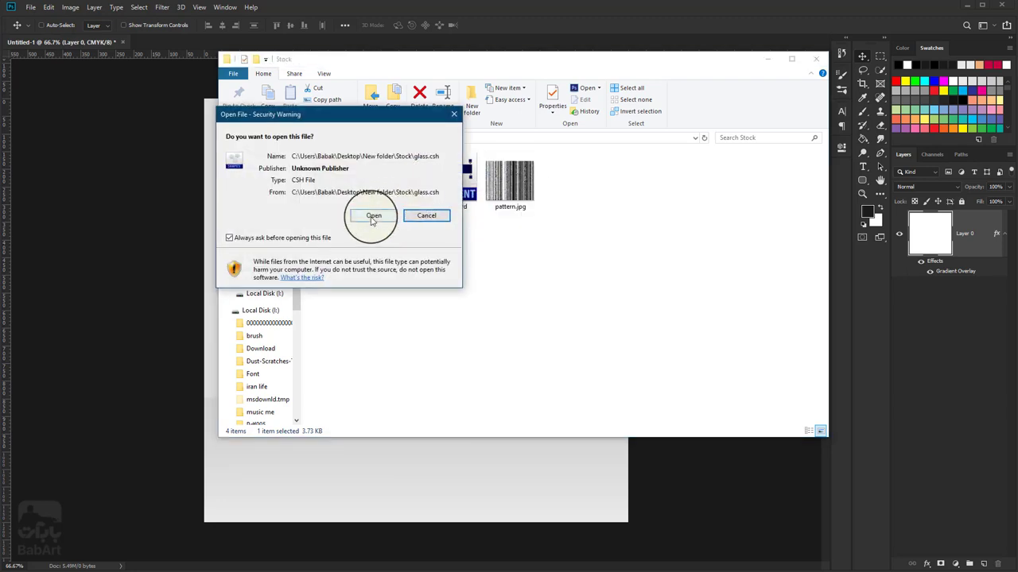
{"action": "left_click", "coordinate": [374, 217]}
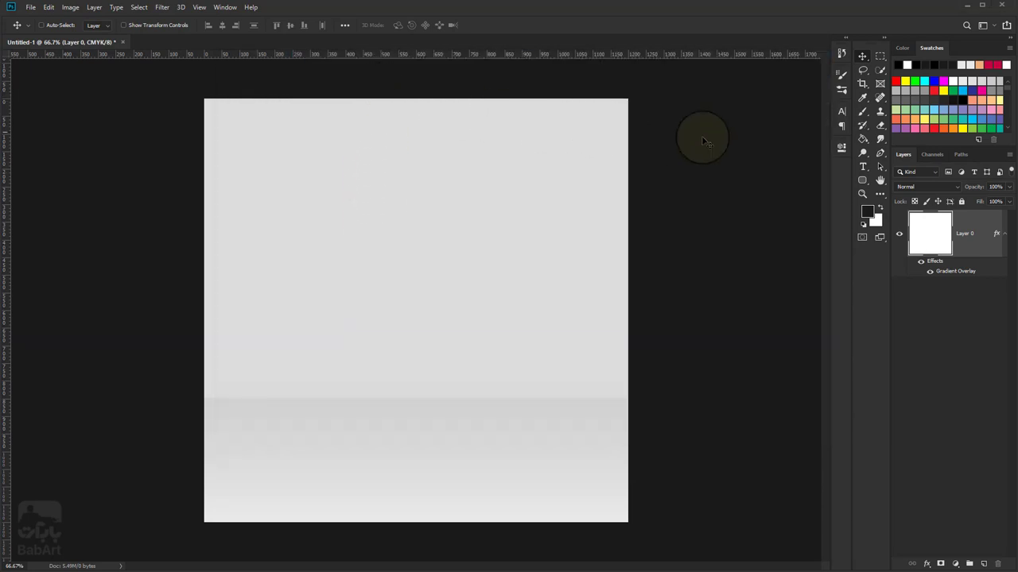
- Draw the tall rounded mug-body custom shape at 350 × 624 px as Shape 1
{"action": "left_click", "coordinate": [862, 185]}
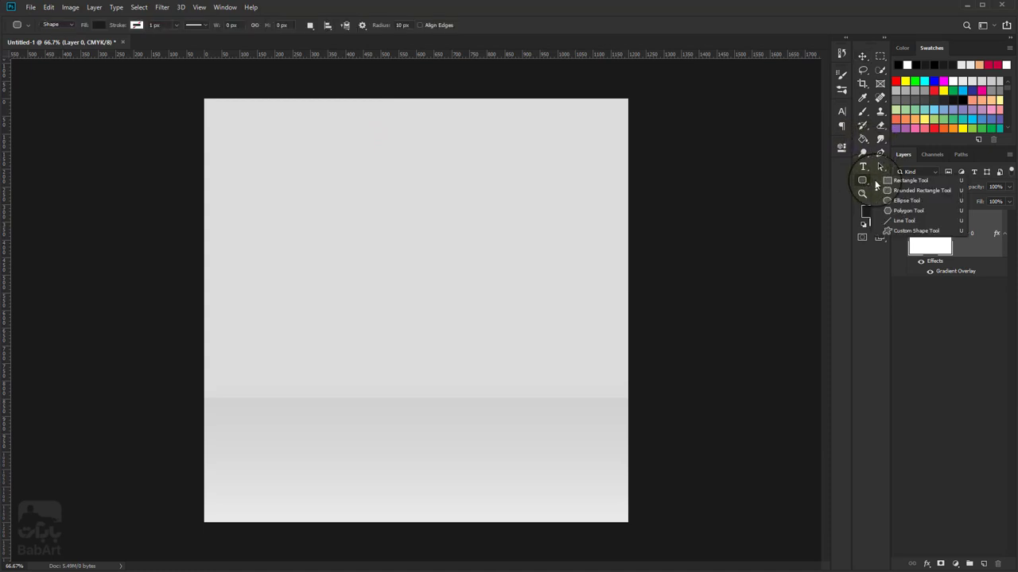
{"action": "left_click", "coordinate": [899, 231]}
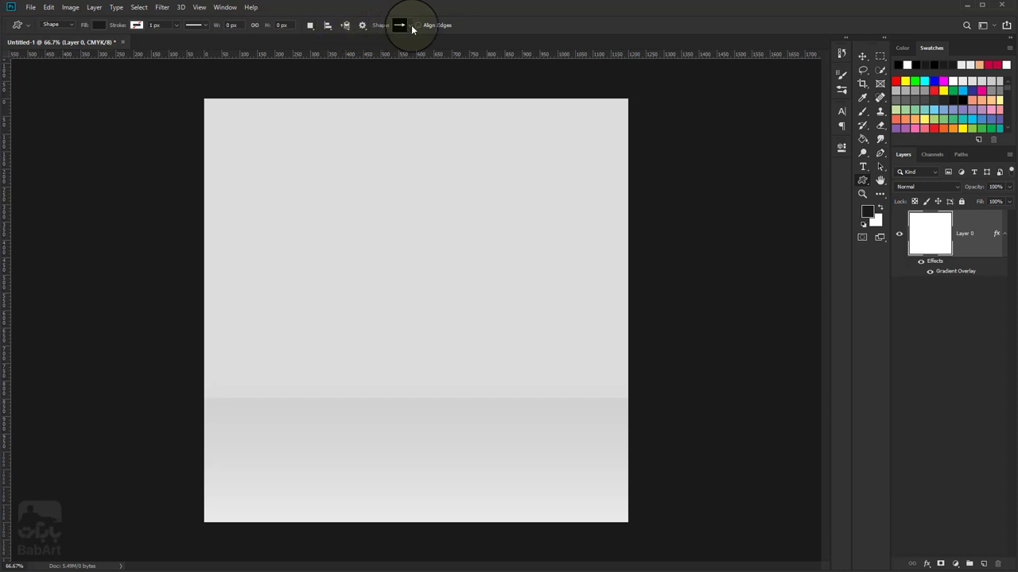
{"action": "left_click", "coordinate": [409, 25]}
{"action": "left_click_drag", "start_coordinate": [442, 59], "coordinate": [442, 101]}
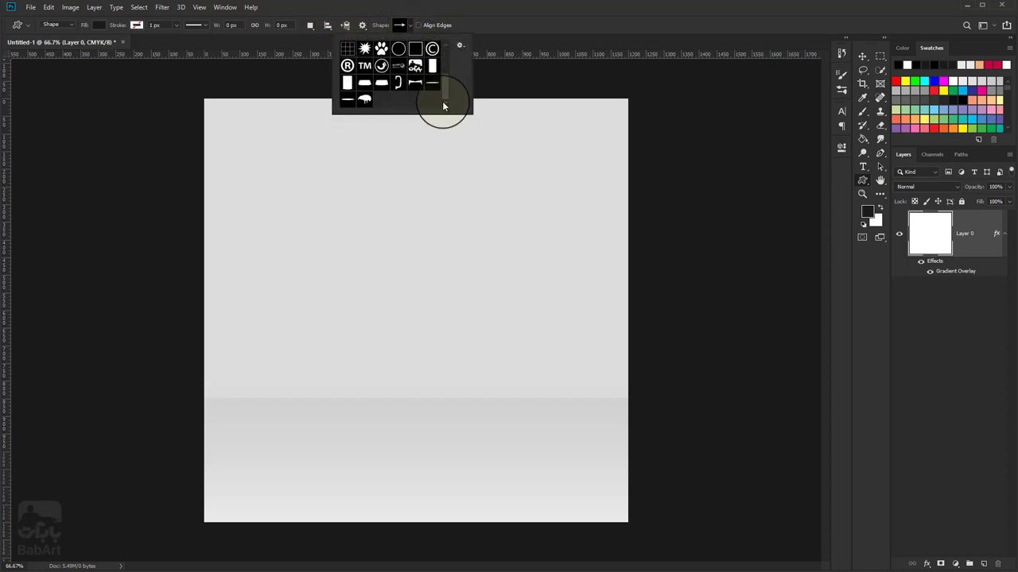
{"action": "left_click", "coordinate": [432, 68]}
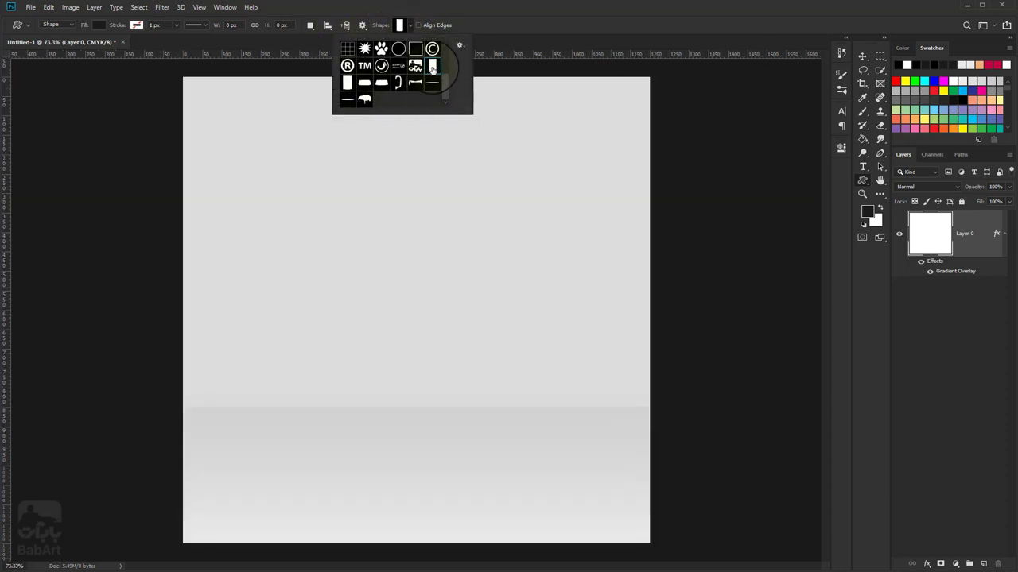
{"action": "left_click", "coordinate": [354, 202]}
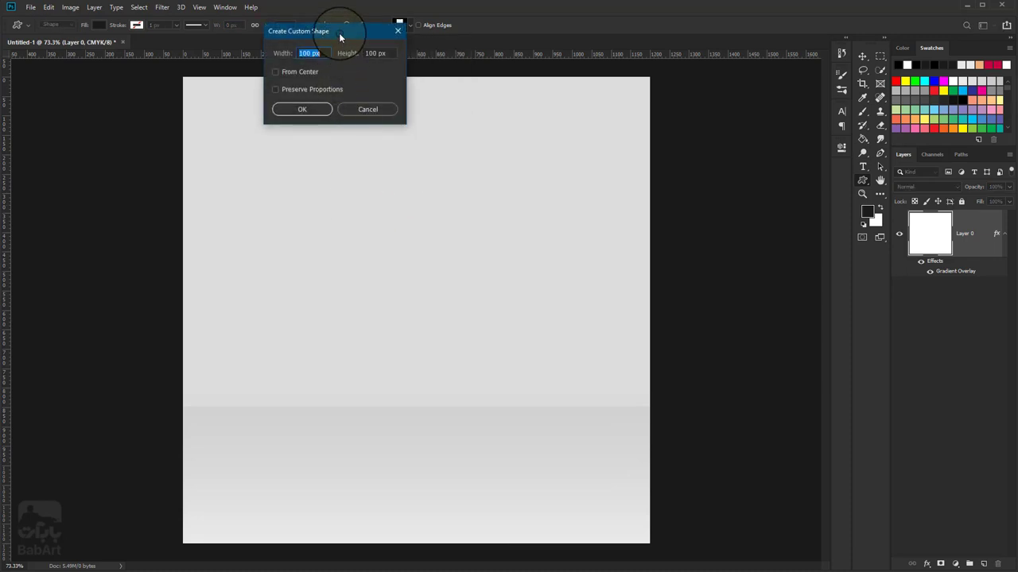
{"action": "left_click_drag", "start_coordinate": [339, 33], "coordinate": [486, 113]}
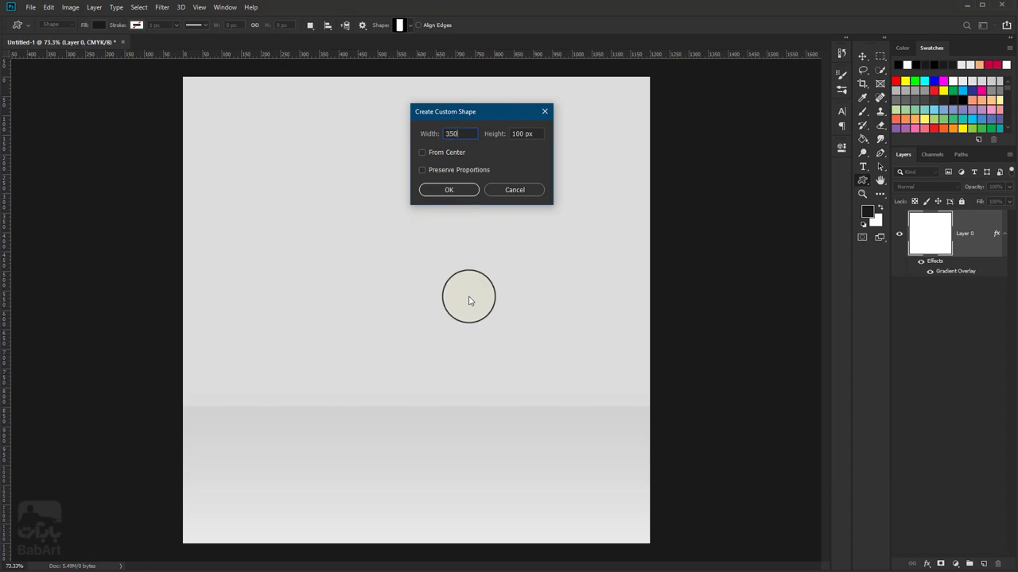
{"action": "left_click", "coordinate": [527, 134]}
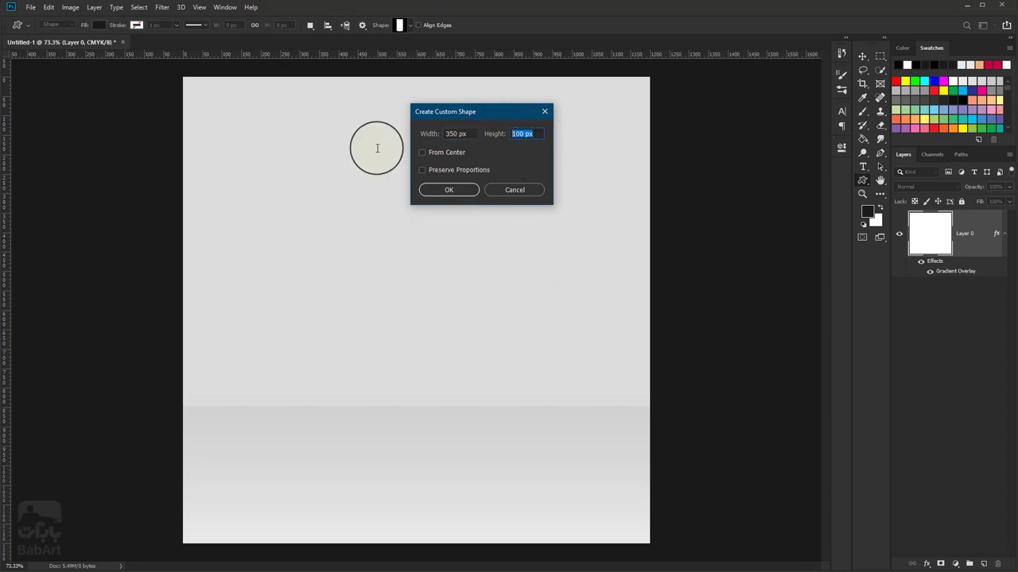
{"action": "left_click", "coordinate": [449, 190]}
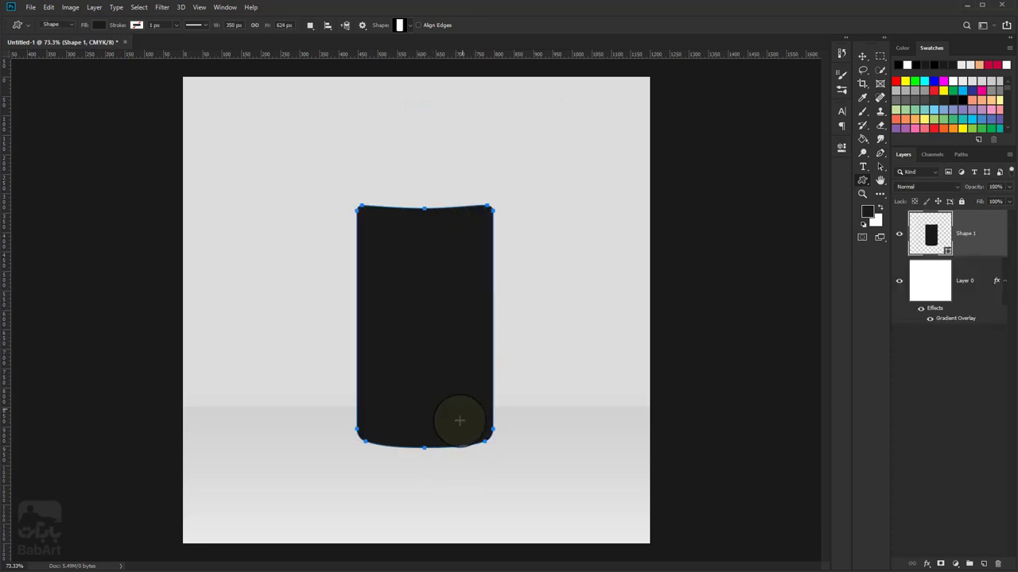
- Add a second custom shape sized 326 × 472 px
{"action": "left_click", "coordinate": [407, 30]}
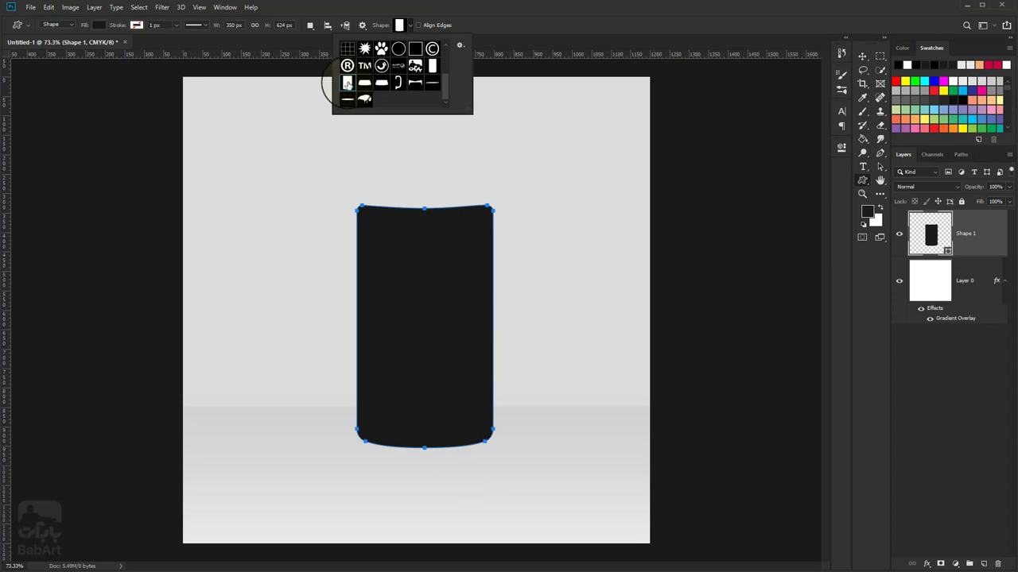
{"action": "left_click", "coordinate": [286, 231]}
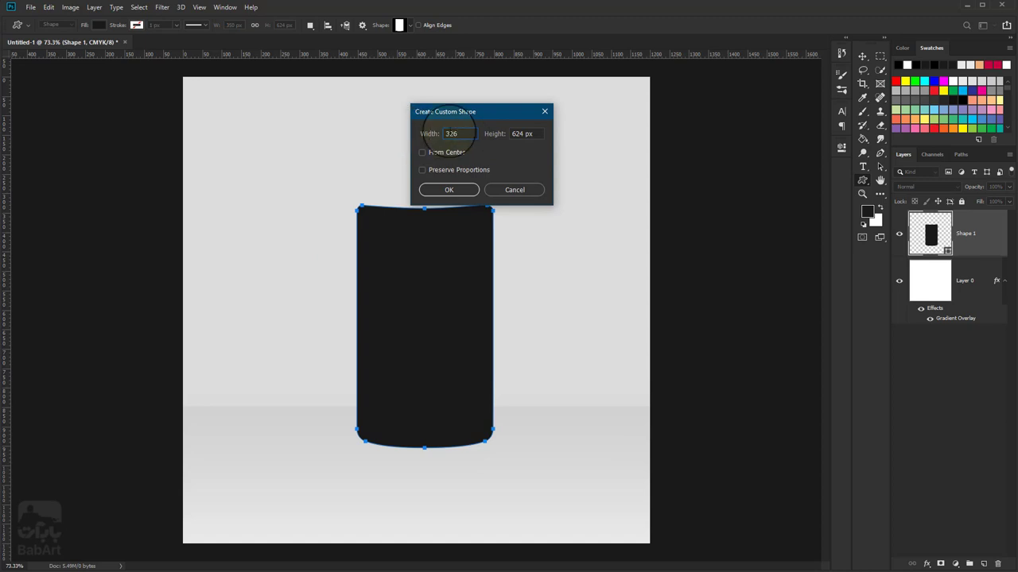
{"action": "left_click_drag", "start_coordinate": [545, 134], "coordinate": [485, 134]}
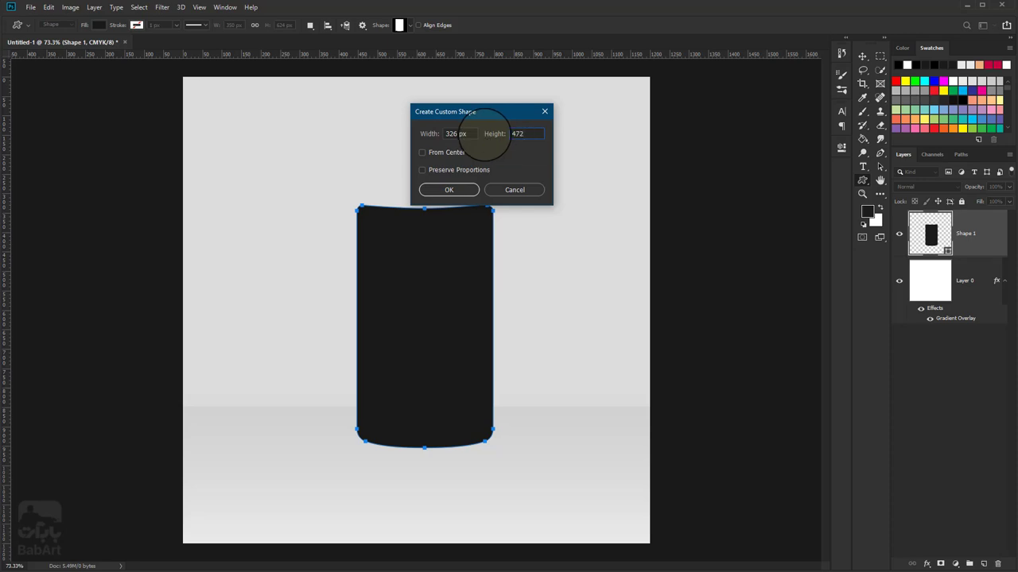
{"action": "left_click", "coordinate": [449, 190]}
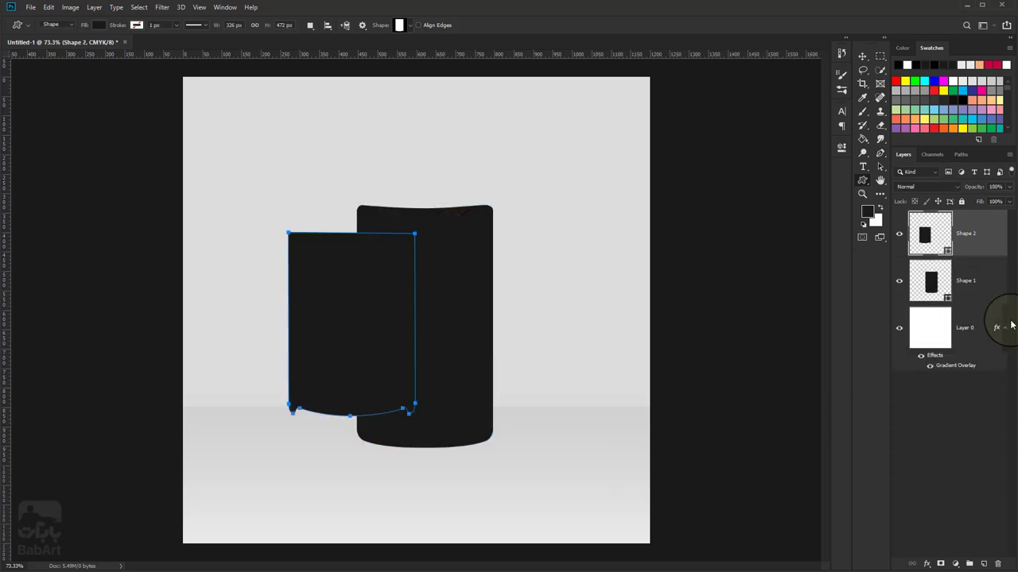
- Fill Shape 2 with light beige #e5e4d9
{"action": "double_click", "coordinate": [948, 251]}
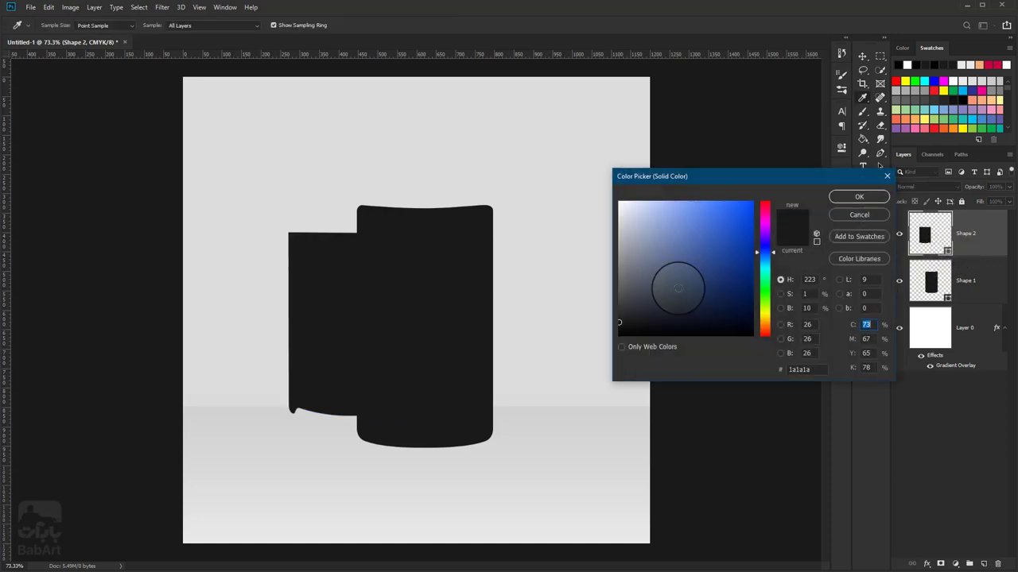
{"action": "left_click", "coordinate": [767, 317]}
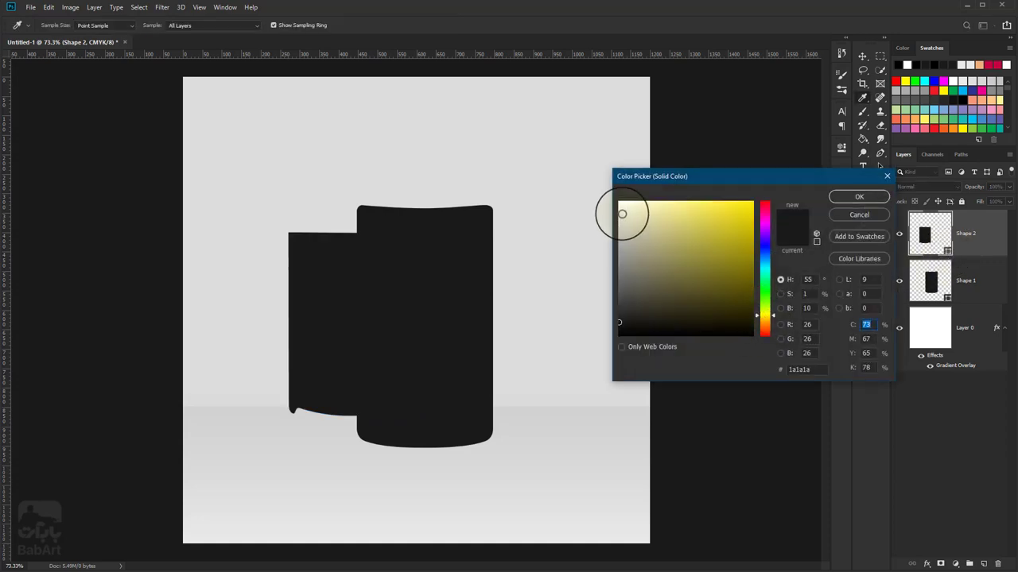
{"action": "mouse_move", "coordinate": [623, 210]}
{"action": "left_mouse_down"}
{"action": "mouse_move", "coordinate": [626, 200]}
{"action": "mouse_move", "coordinate": [624, 215]}
{"action": "left_mouse_up"}
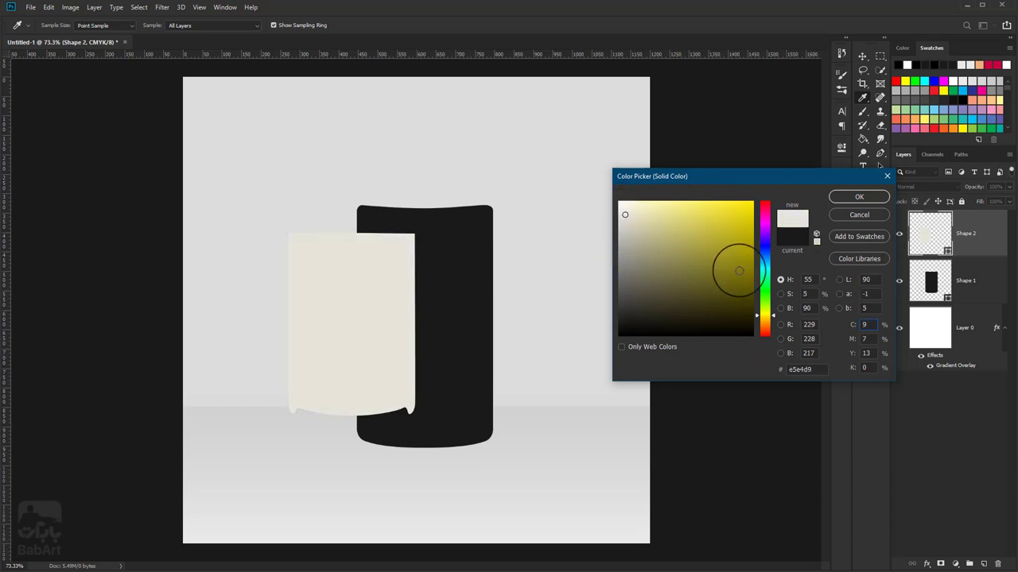
{"action": "left_click", "coordinate": [859, 196]}
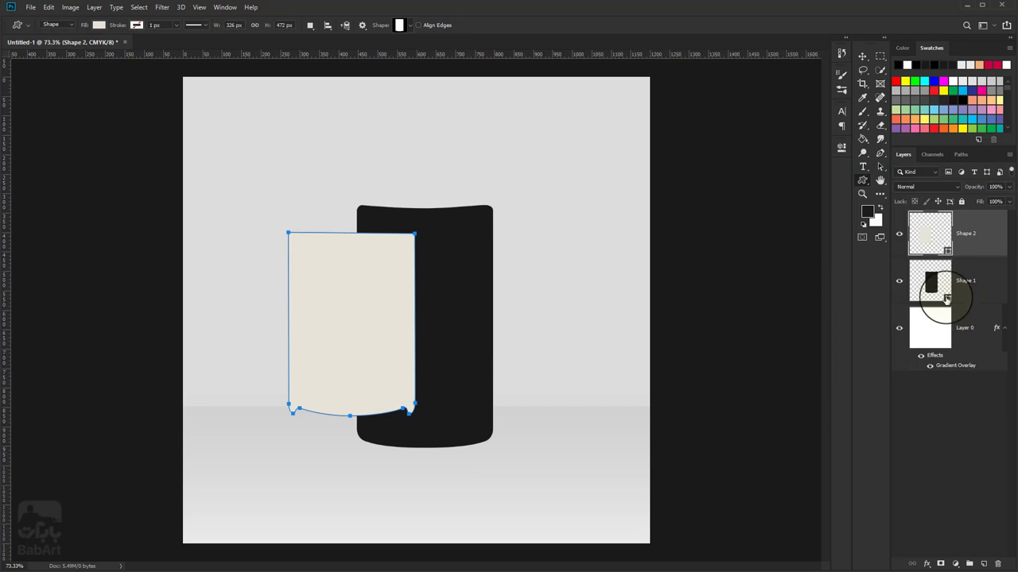
- Recolour Shape 1 to a medium grey
{"action": "double_click", "coordinate": [931, 283]}
{"action": "mouse_move", "coordinate": [657, 322]}
{"action": "left_mouse_down"}
{"action": "mouse_move", "coordinate": [604, 256]}
{"action": "mouse_move", "coordinate": [615, 256]}
{"action": "left_mouse_up"}
{"action": "left_click", "coordinate": [859, 197]}
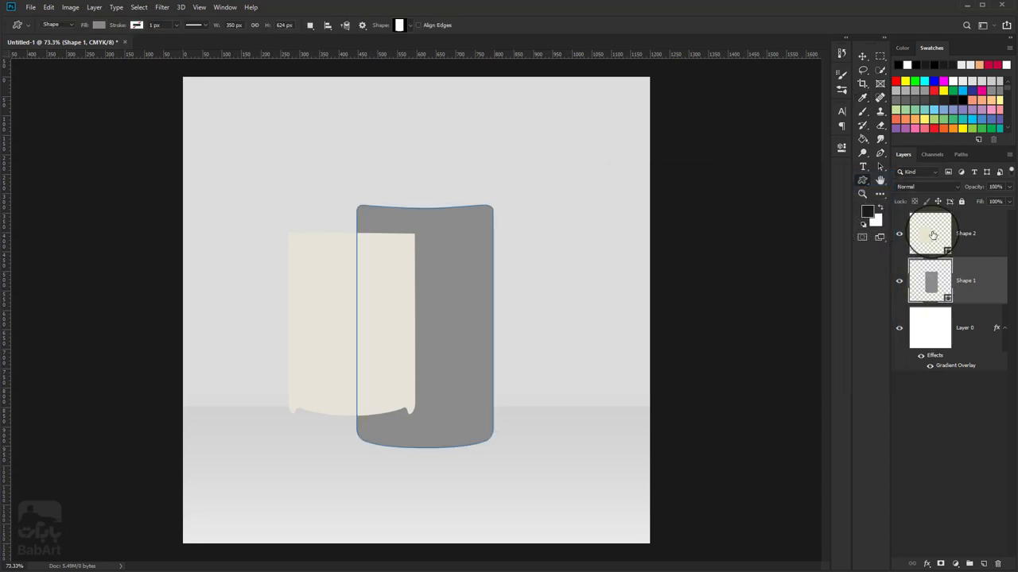
{"action": "key", "text": "alt+bracketright"}
- Move the cream shape over the grey mug body, aligned at the top and nudged 1 px left
{"action": "left_click", "coordinate": [878, 167]}
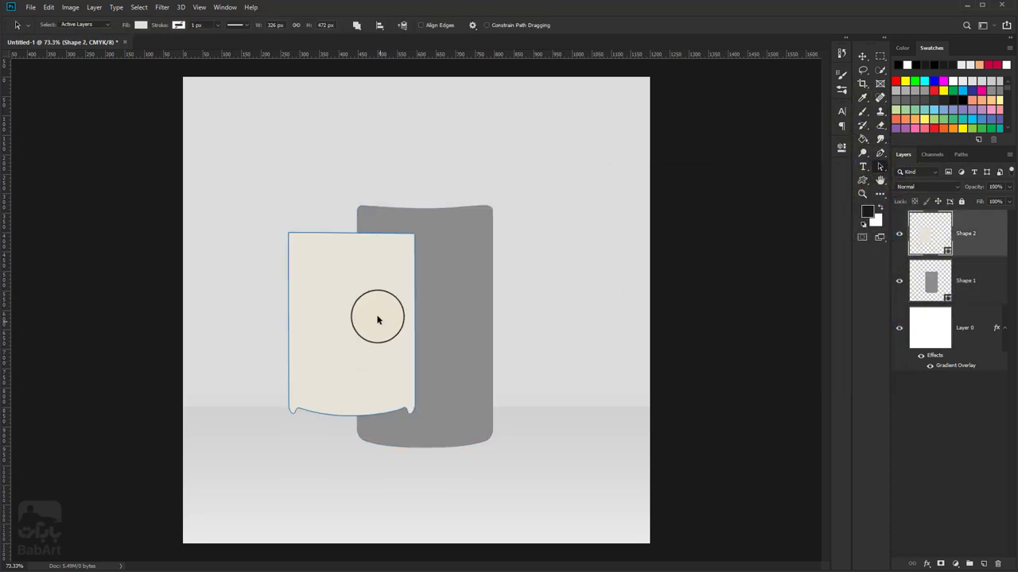
{"action": "left_click_drag", "start_coordinate": [374, 318], "coordinate": [452, 295]}
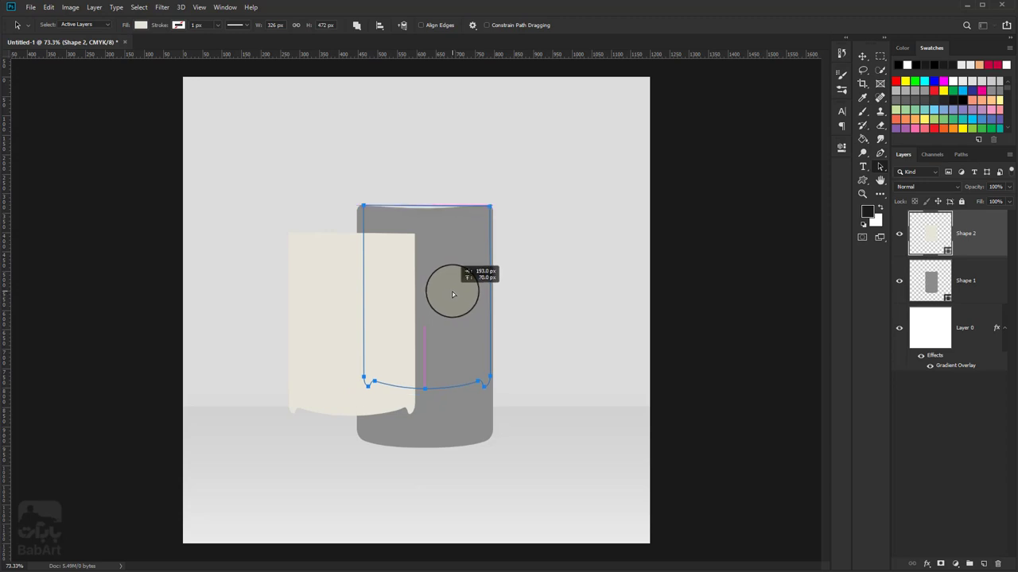
{"action": "left_click_drag", "start_coordinate": [452, 294], "coordinate": [452, 294]}
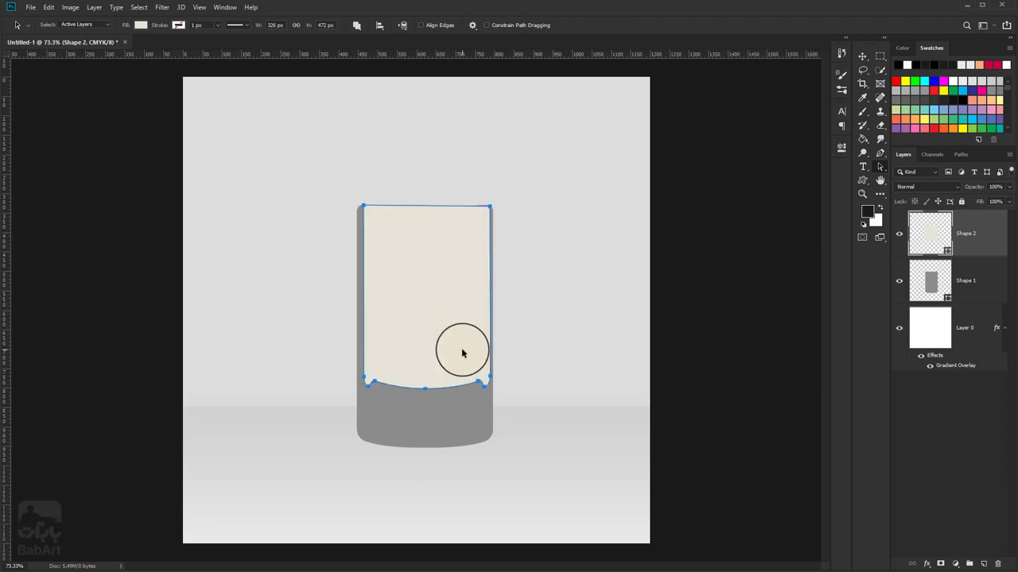
{"action": "key", "text": "Left"}
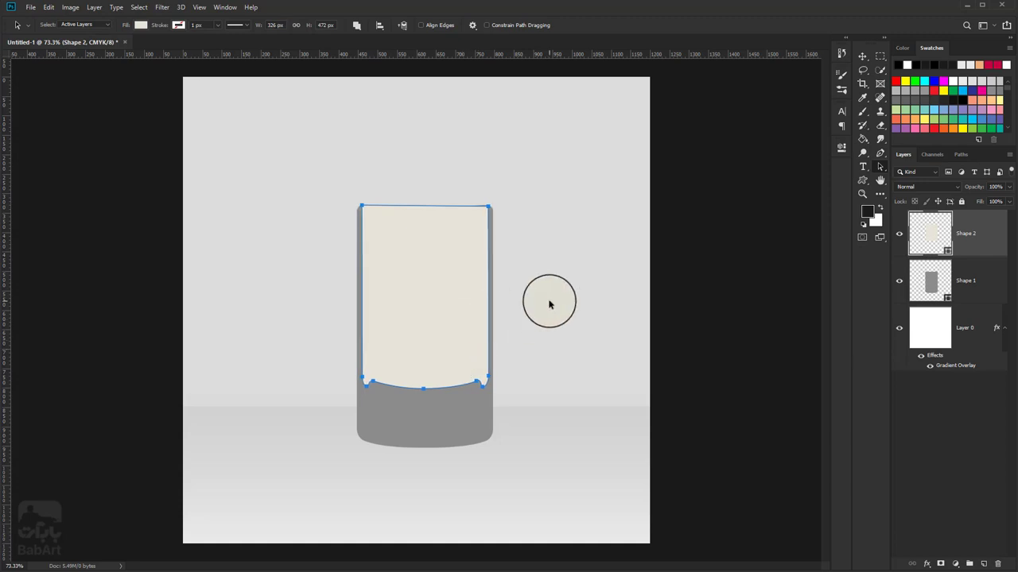
{"action": "left_click", "coordinate": [865, 182]}
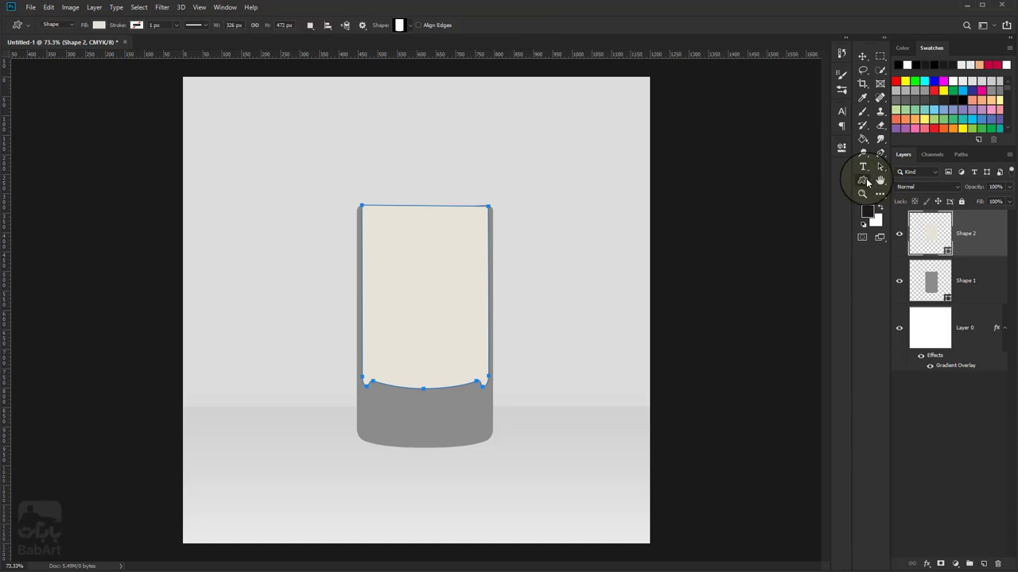
- Create the handle custom shape at 196 × 455 px as Shape 3 beside the mug
{"action": "left_click", "coordinate": [411, 25]}
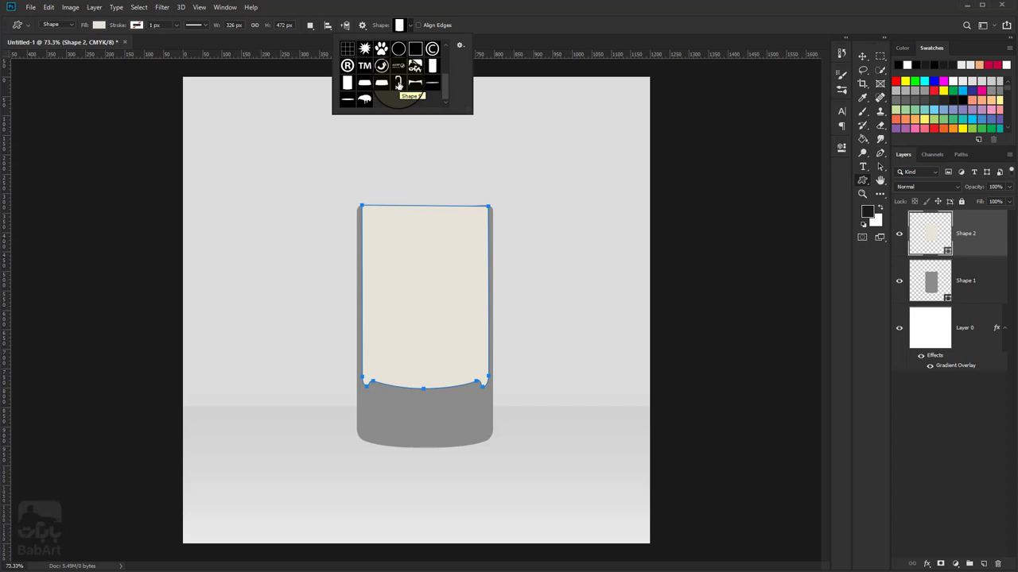
{"action": "left_click", "coordinate": [325, 191]}
{"action": "type", "text": "195"}
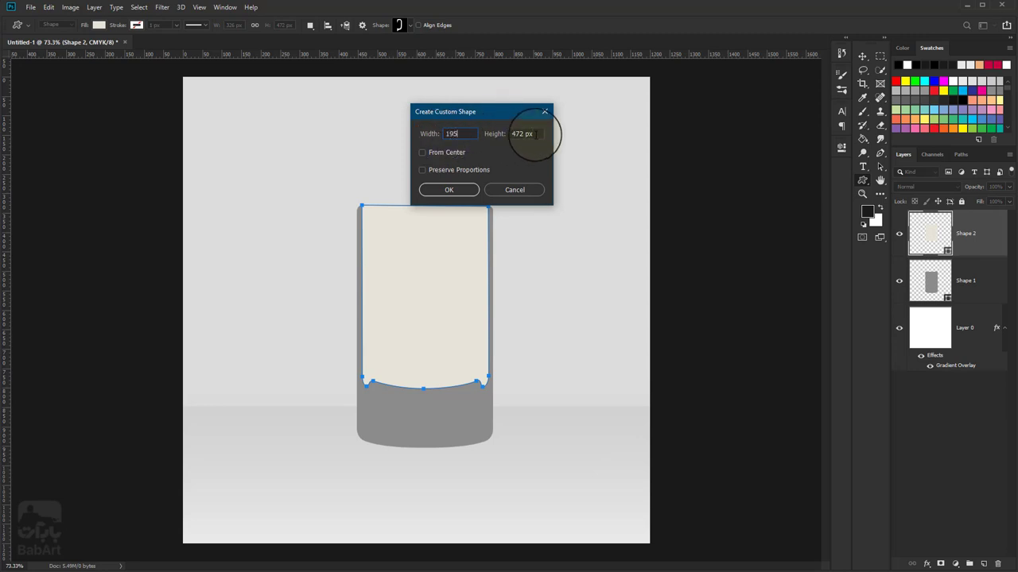
{"action": "key", "text": "Tab"}
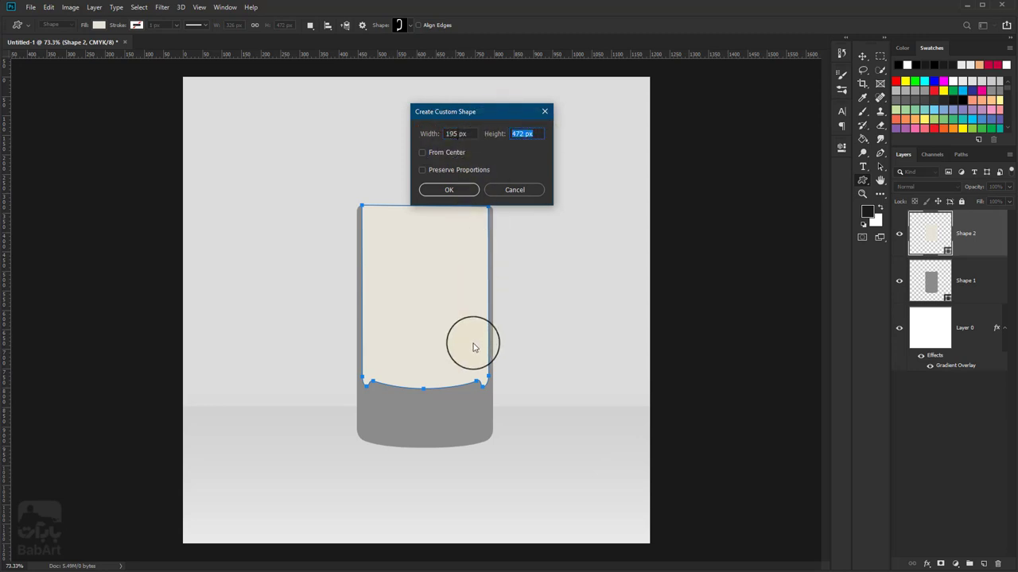
{"action": "left_click", "coordinate": [455, 133]}
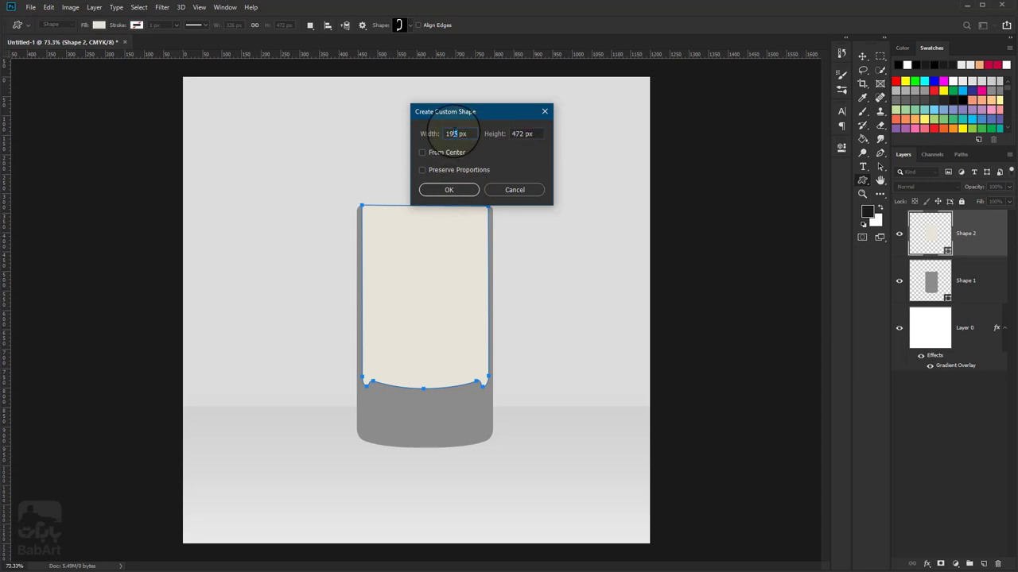
{"action": "key", "text": "BackSpace"}
{"action": "type", "text": "6"}
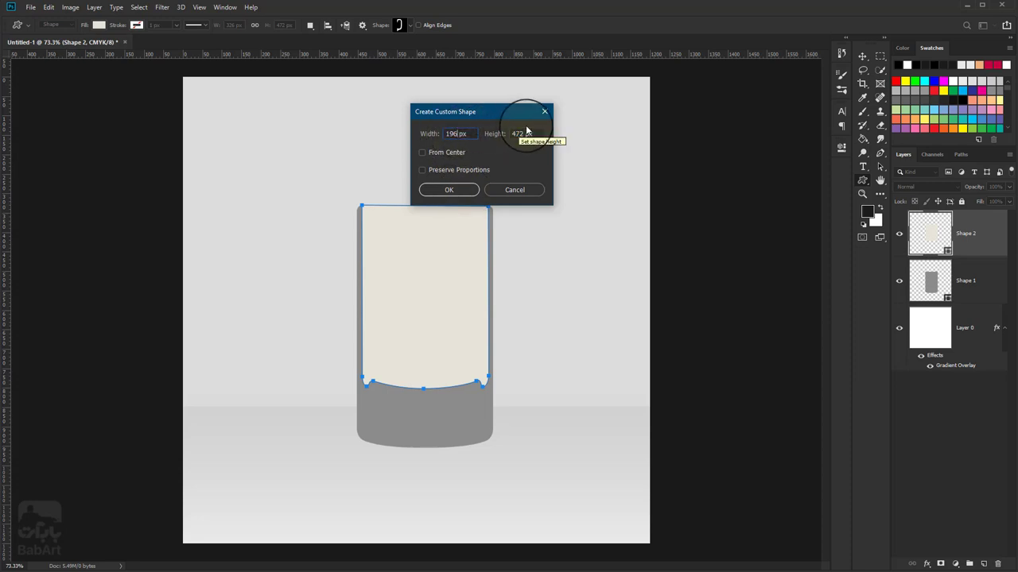
{"action": "key", "text": "Tab"}
{"action": "type", "text": "455"}
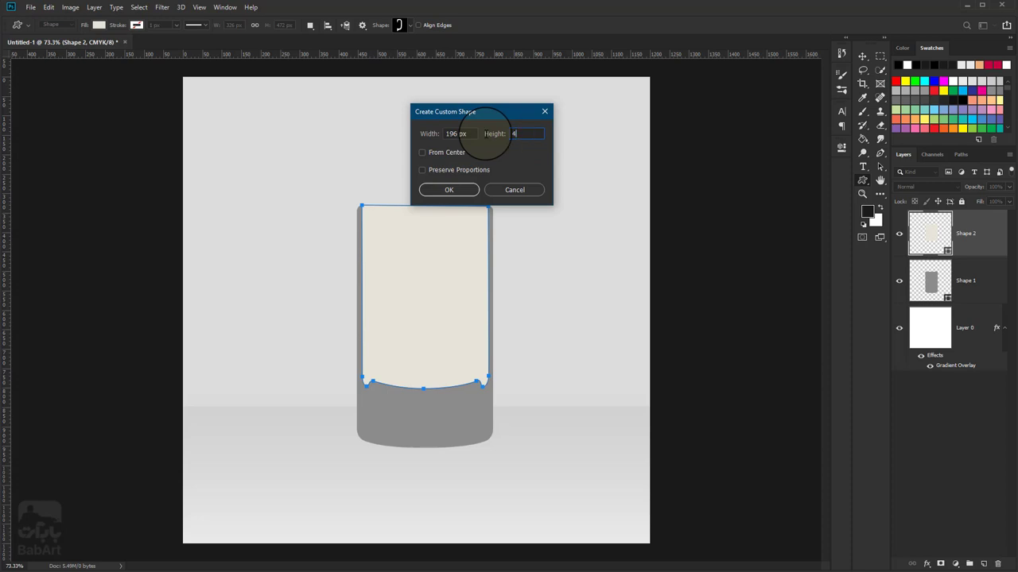
{"action": "left_click", "coordinate": [468, 191]}
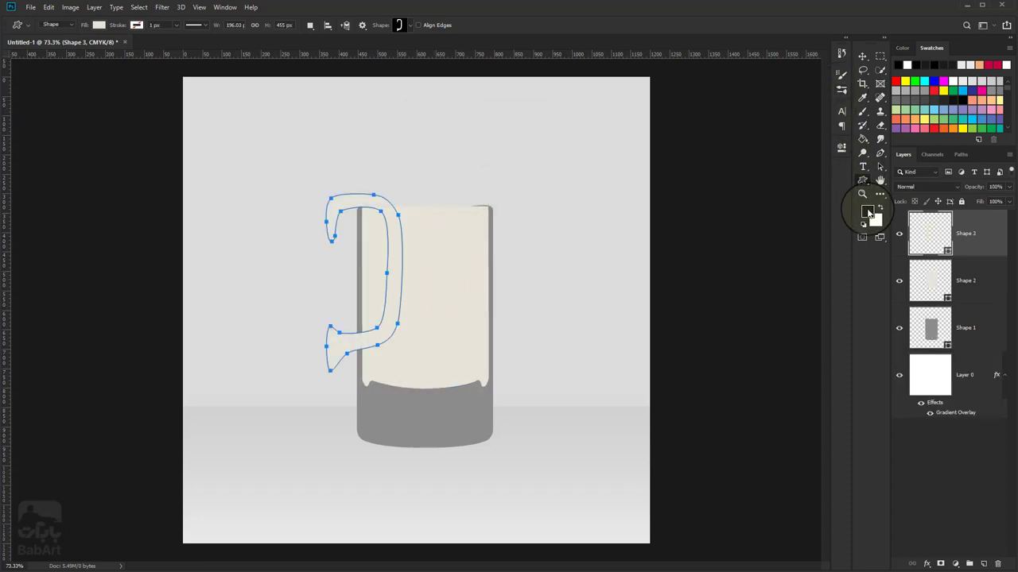
- Sample a dark grey from the canvas and use it as the Shape 3 handle's fill
{"action": "left_click", "coordinate": [867, 212]}
{"action": "left_click_drag", "start_coordinate": [604, 307], "coordinate": [598, 295]}
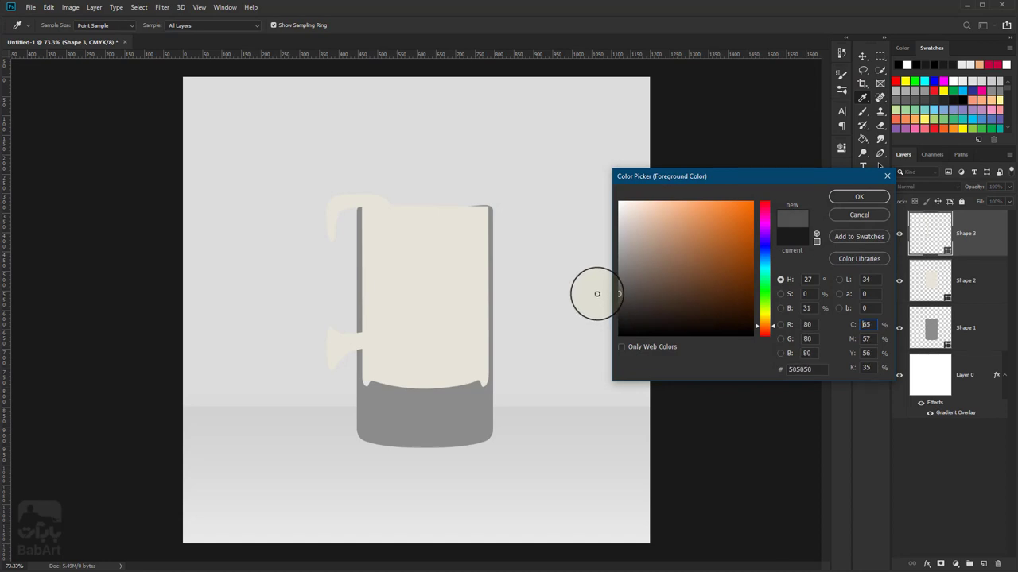
{"action": "left_click", "coordinate": [859, 196]}
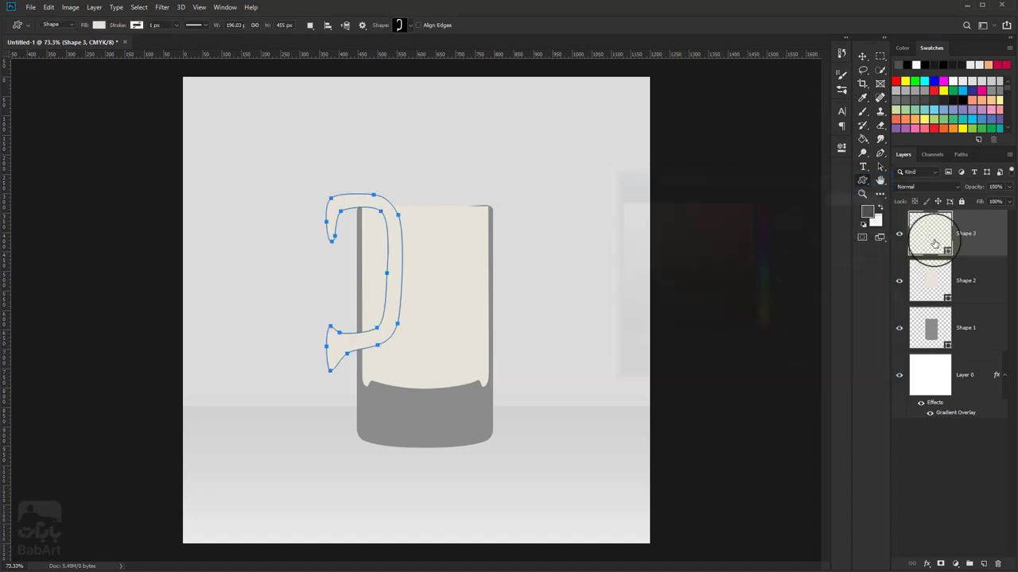
{"action": "double_click", "coordinate": [934, 243]}
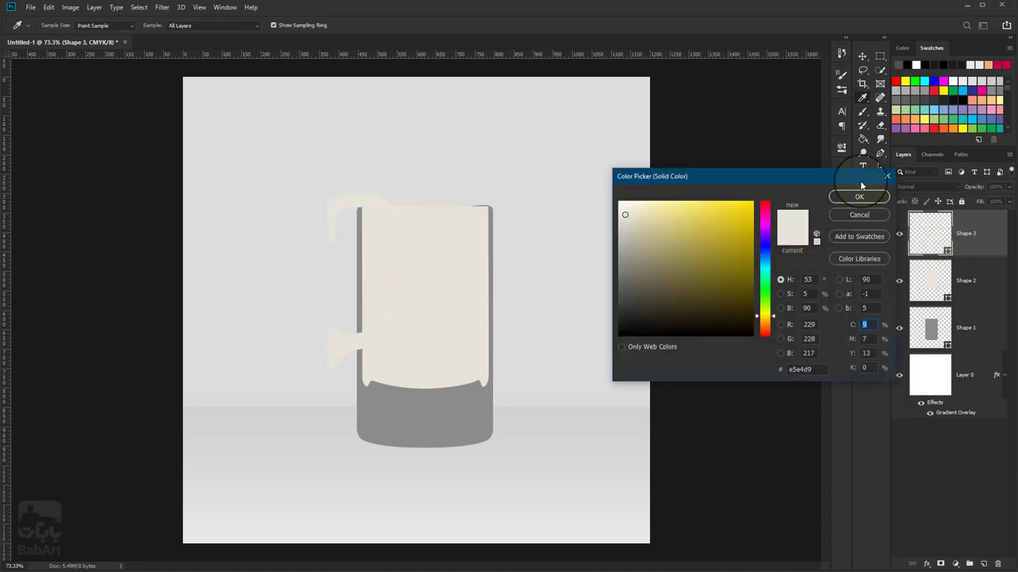
{"action": "left_click_drag", "start_coordinate": [861, 179], "coordinate": [782, 179]}
{"action": "left_click", "coordinate": [868, 212]}
{"action": "left_click", "coordinate": [780, 196]}
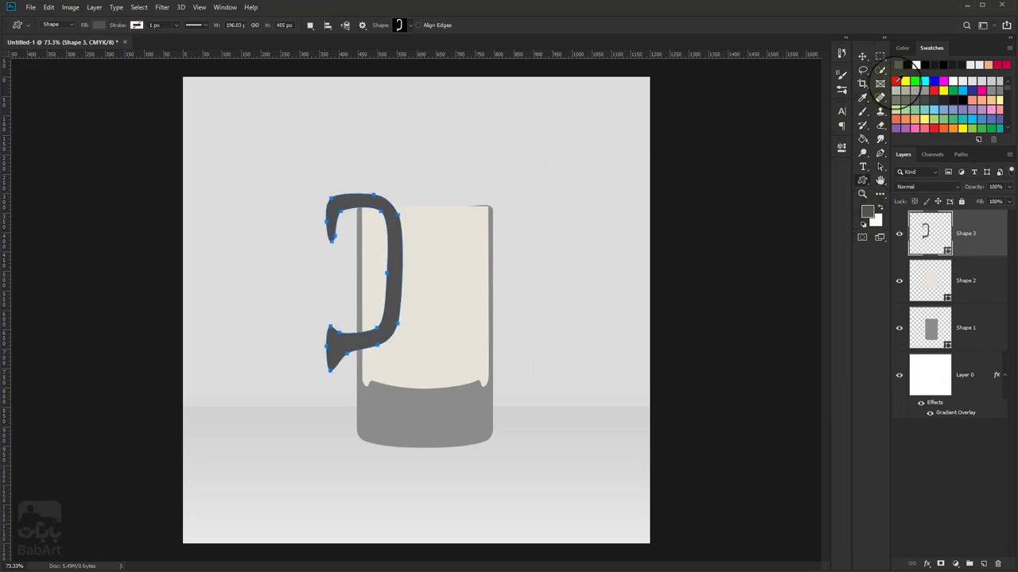
- Move the handle across so it sits against the mug's right side
{"action": "left_click", "coordinate": [862, 57]}
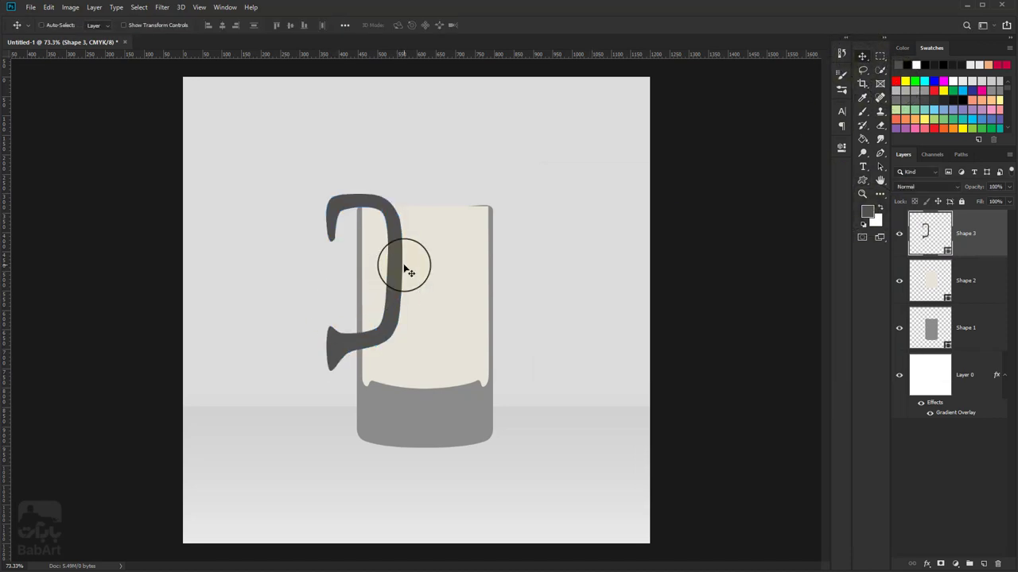
{"action": "left_click_drag", "start_coordinate": [401, 274], "coordinate": [557, 309]}
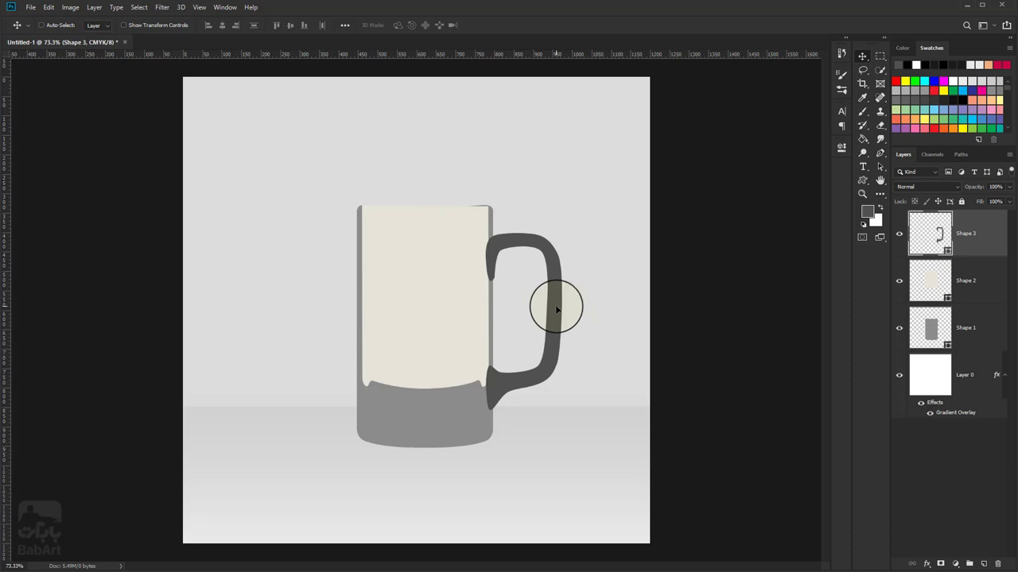
{"action": "left_click", "coordinate": [860, 180]}
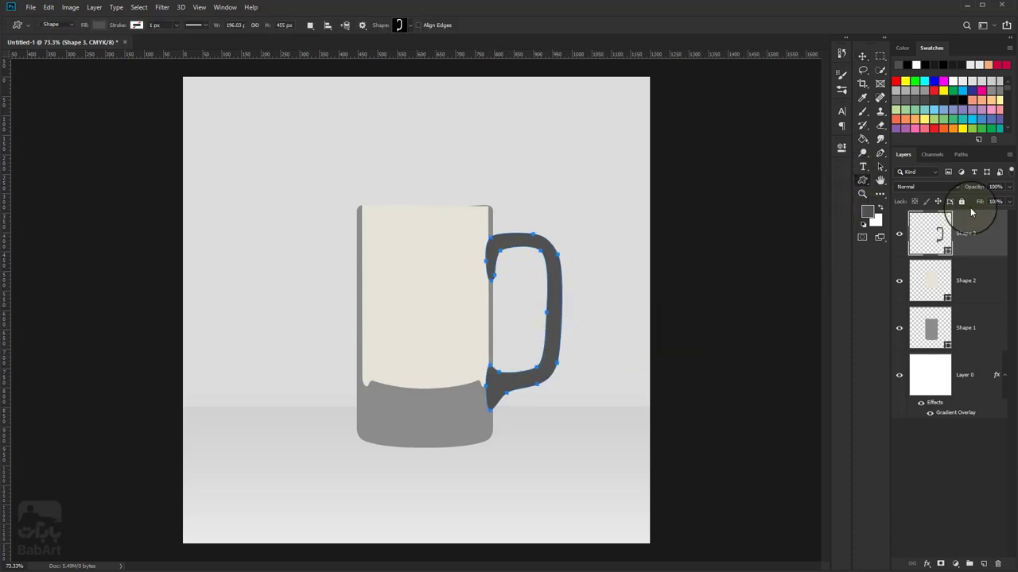
- Create a 285 × 111 px bow custom shape and position it at the mug's bottom edge
{"action": "left_click", "coordinate": [410, 28]}
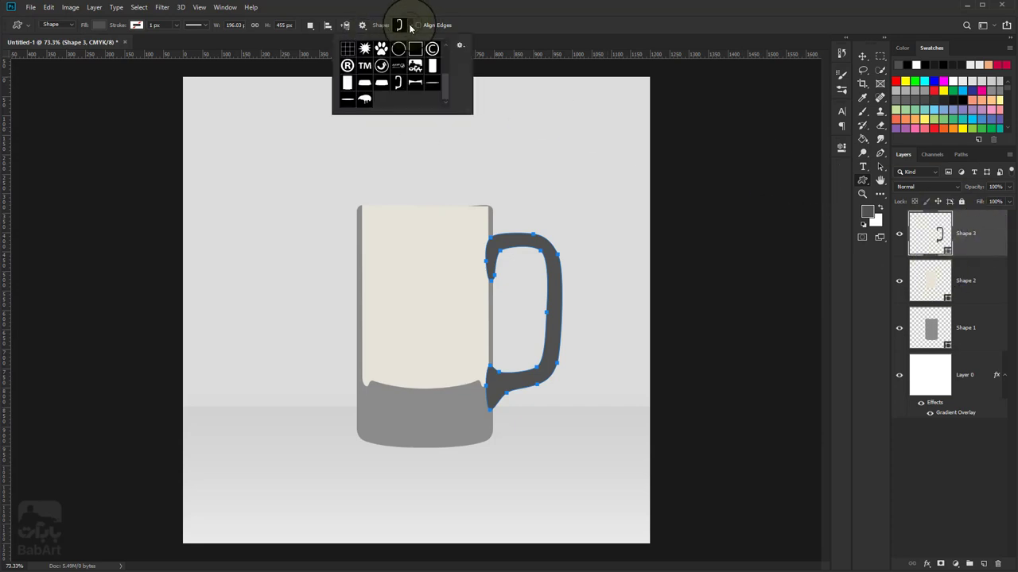
{"action": "left_click", "coordinate": [415, 84]}
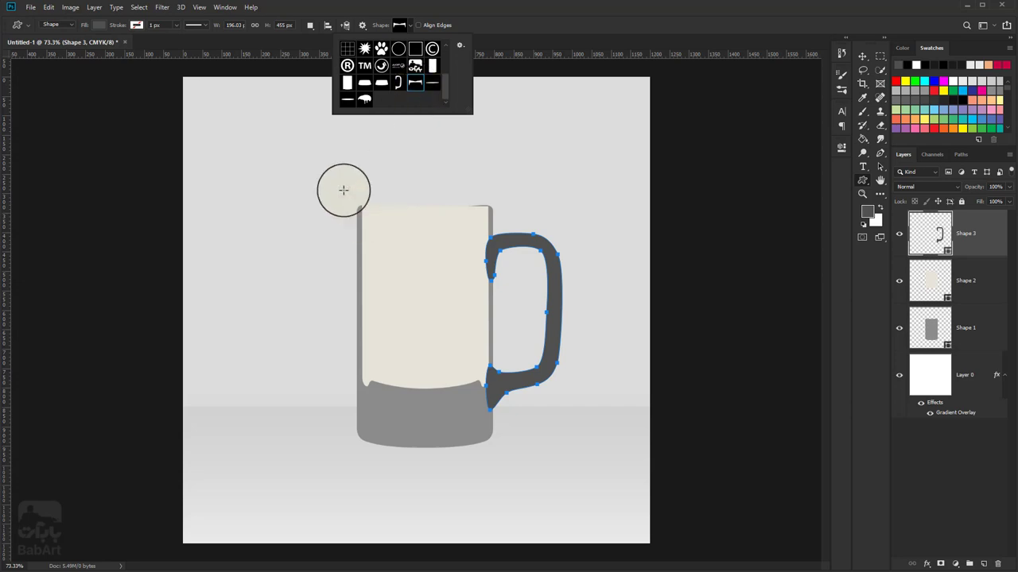
{"action": "left_click", "coordinate": [279, 176]}
{"action": "type", "text": "111"}
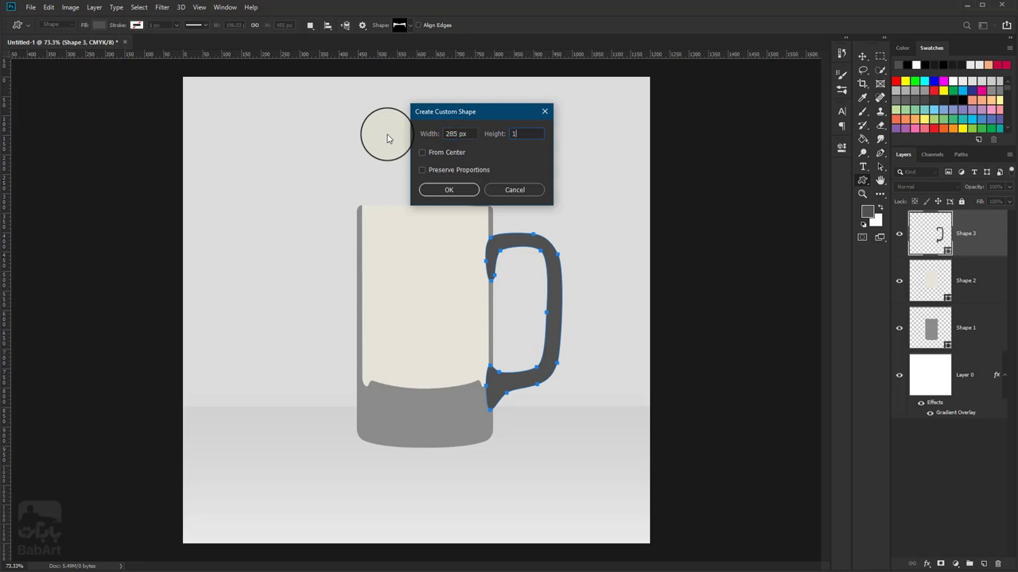
{"action": "left_click", "coordinate": [449, 189]}
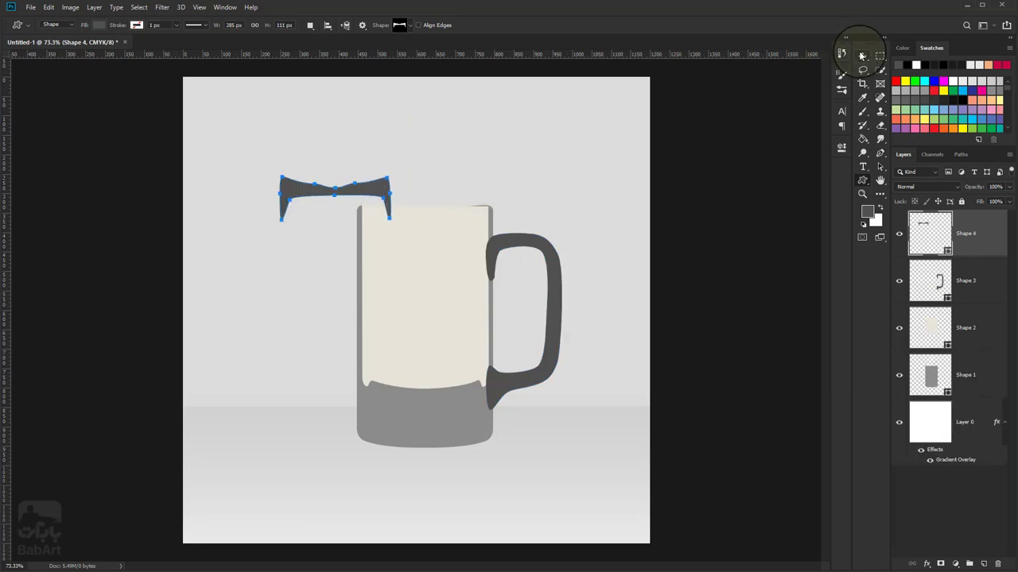
{"action": "left_click_drag", "start_coordinate": [362, 191], "coordinate": [454, 403]}
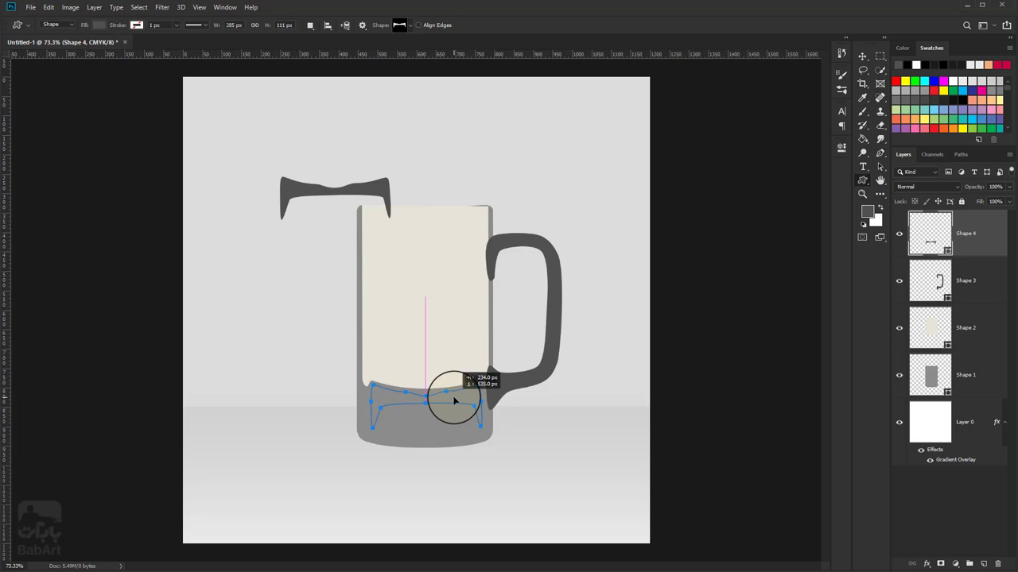
{"action": "left_click_drag", "start_coordinate": [454, 401], "coordinate": [454, 402]}
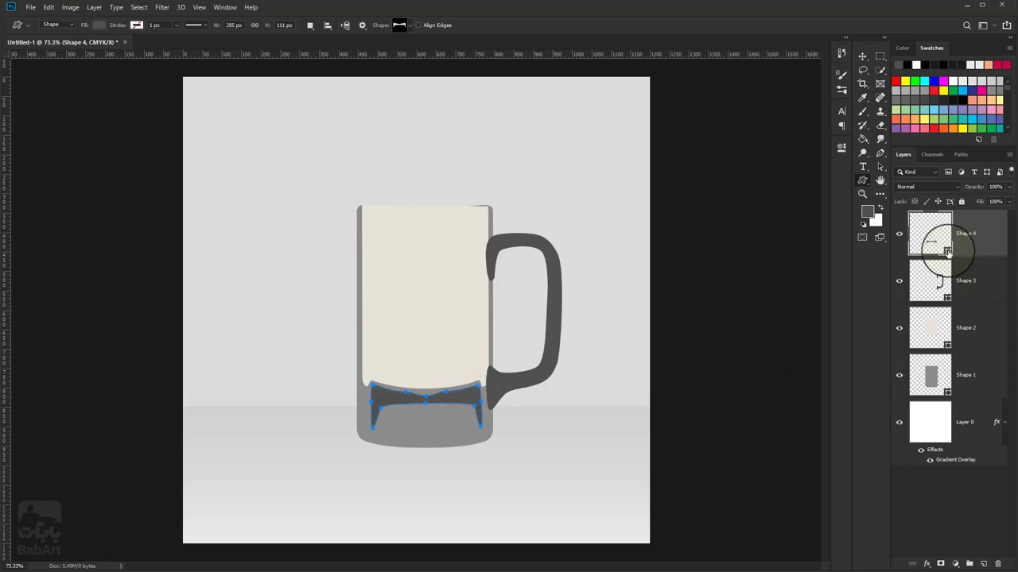
{"action": "left_click_drag", "start_coordinate": [470, 396], "coordinate": [471, 398]}
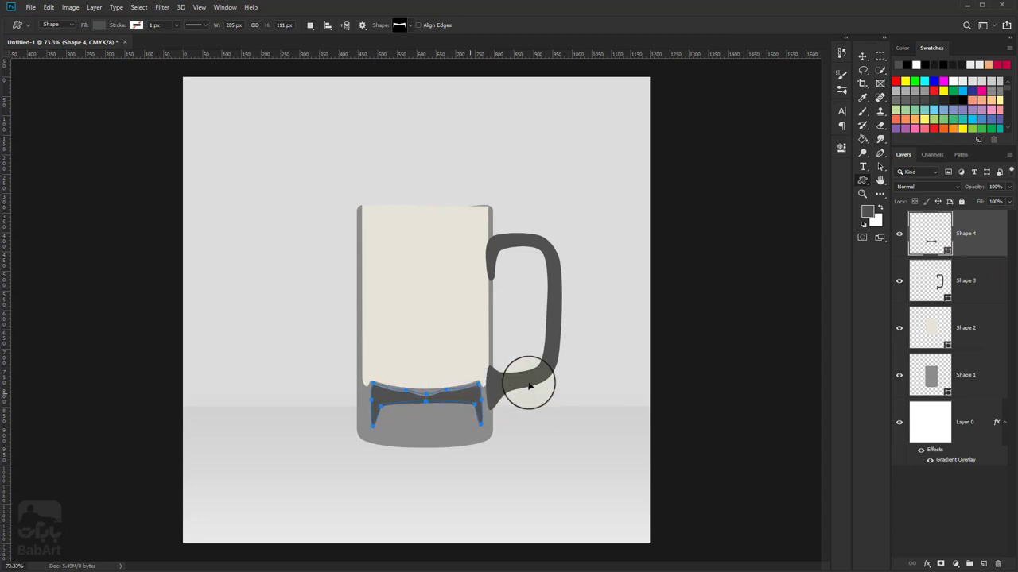
- Fill the bow shape with the mug's beige, #e5e3d9
{"action": "double_click", "coordinate": [937, 245]}
{"action": "left_click", "coordinate": [466, 286]}
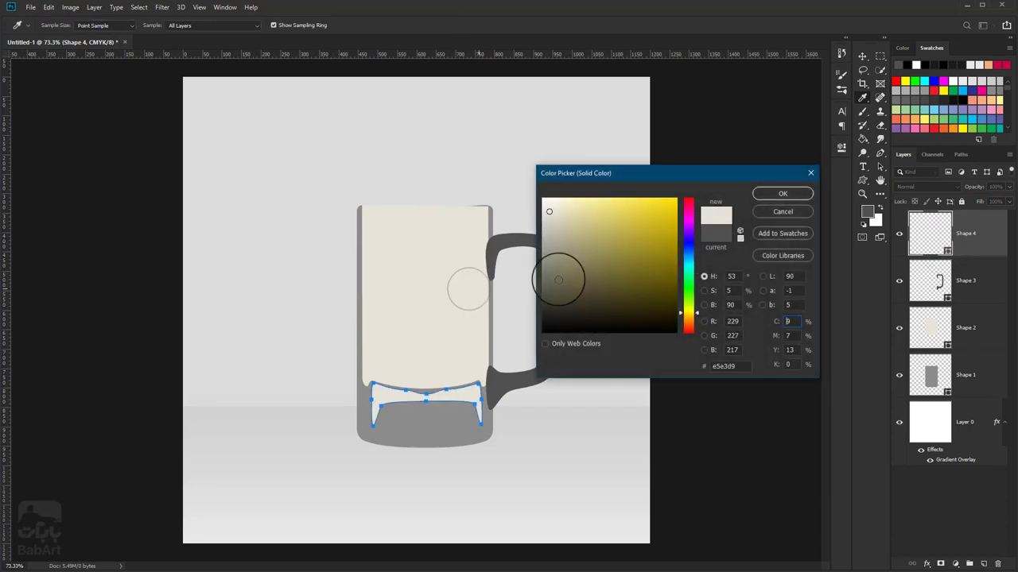
{"action": "left_click", "coordinate": [803, 197]}
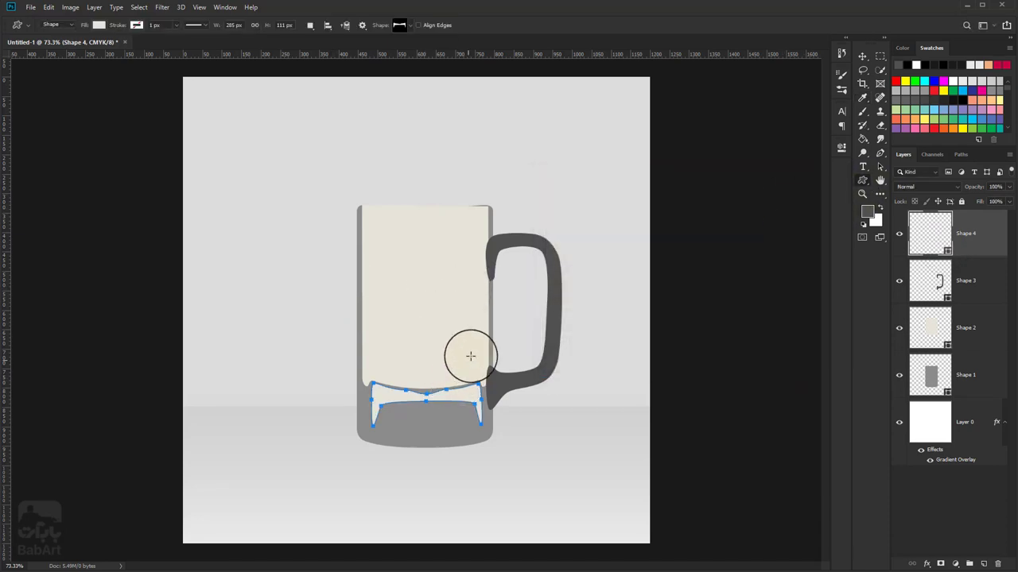
{"action": "left_click", "coordinate": [412, 27]}
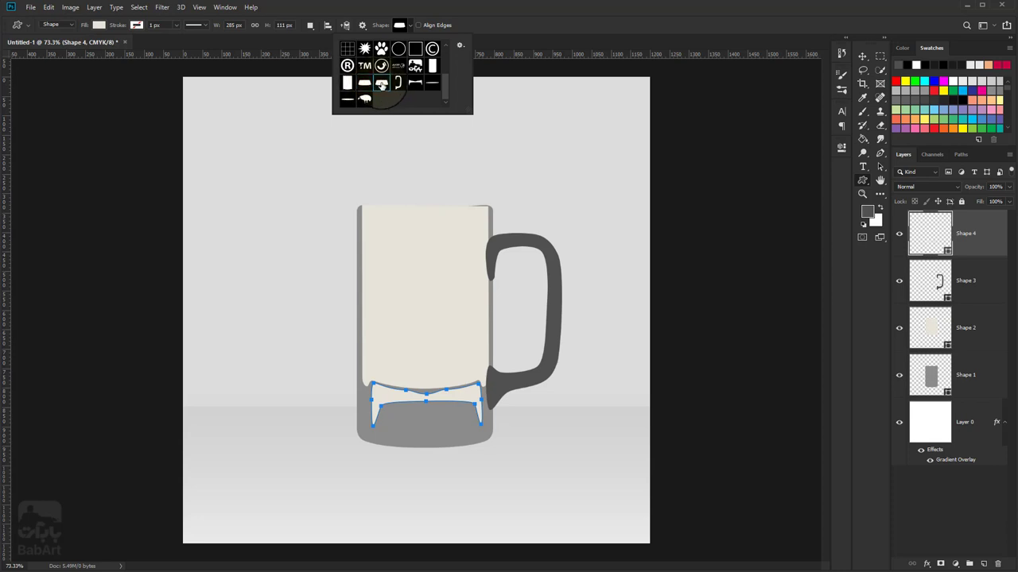
- Create a 286 × 116 px trapezoid custom shape
{"action": "left_click", "coordinate": [381, 84]}
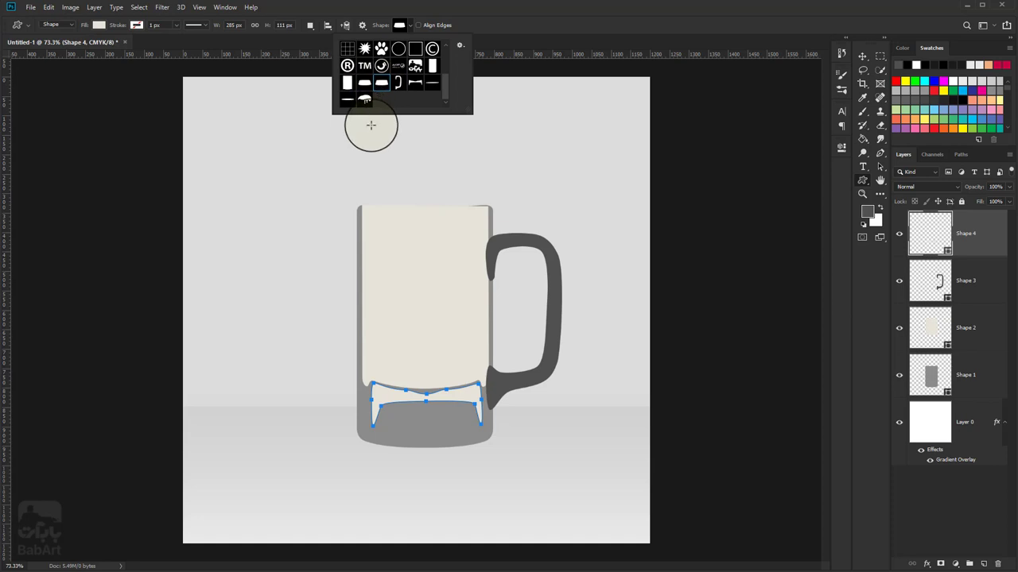
{"action": "left_click", "coordinate": [299, 148]}
{"action": "type", "text": "116"}
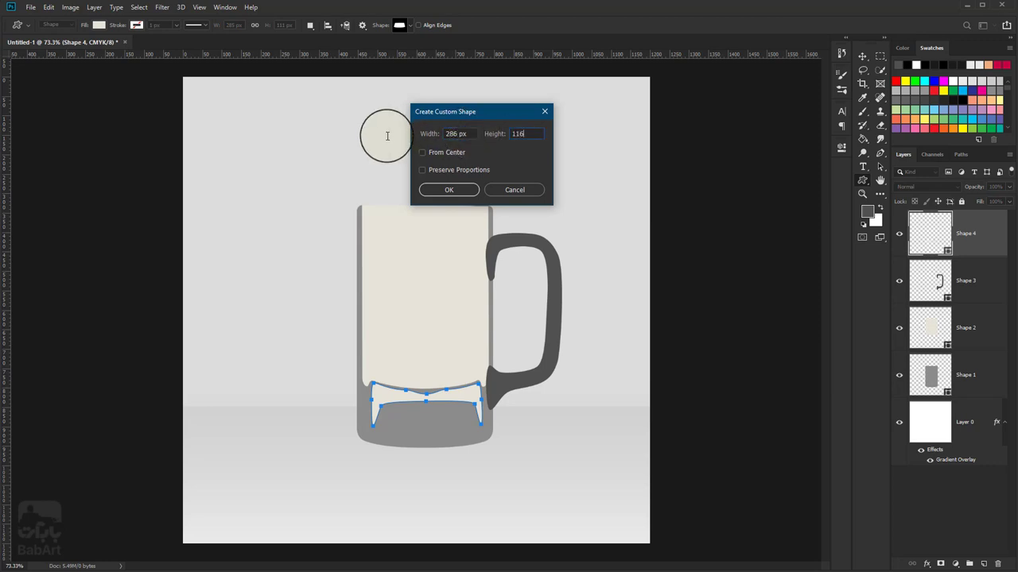
{"action": "left_click", "coordinate": [447, 189]}
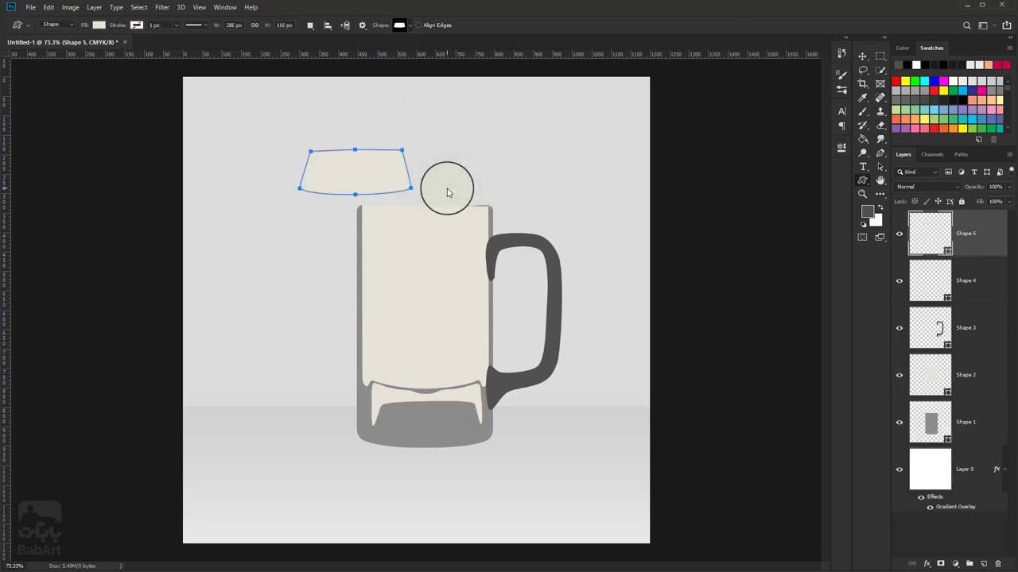
- Fill the trapezoid with light grey #b3b3b3 and move it down into the mug's base
{"action": "double_click", "coordinate": [946, 250]}
{"action": "left_click", "coordinate": [438, 424]}
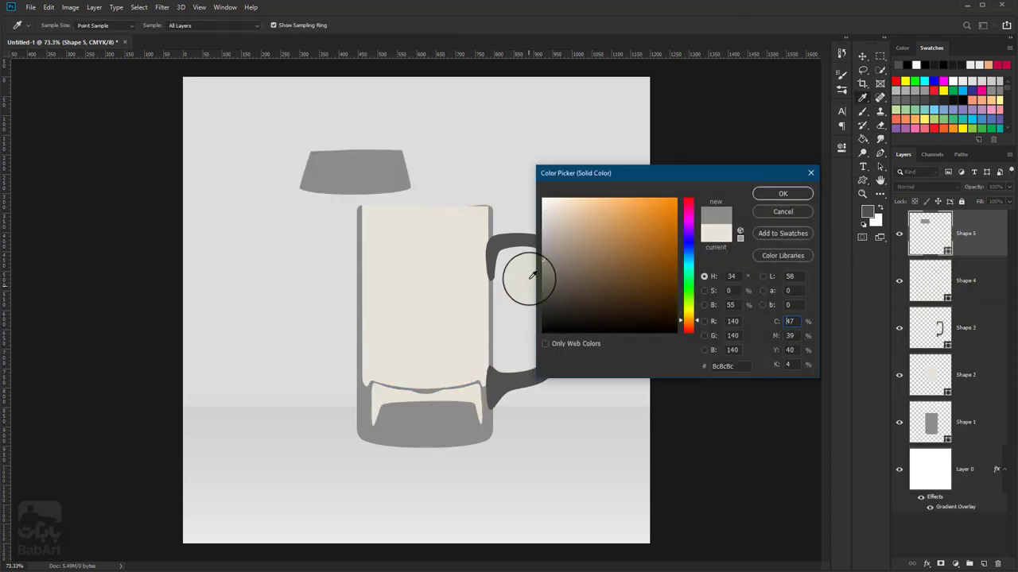
{"action": "left_click", "coordinate": [542, 239]}
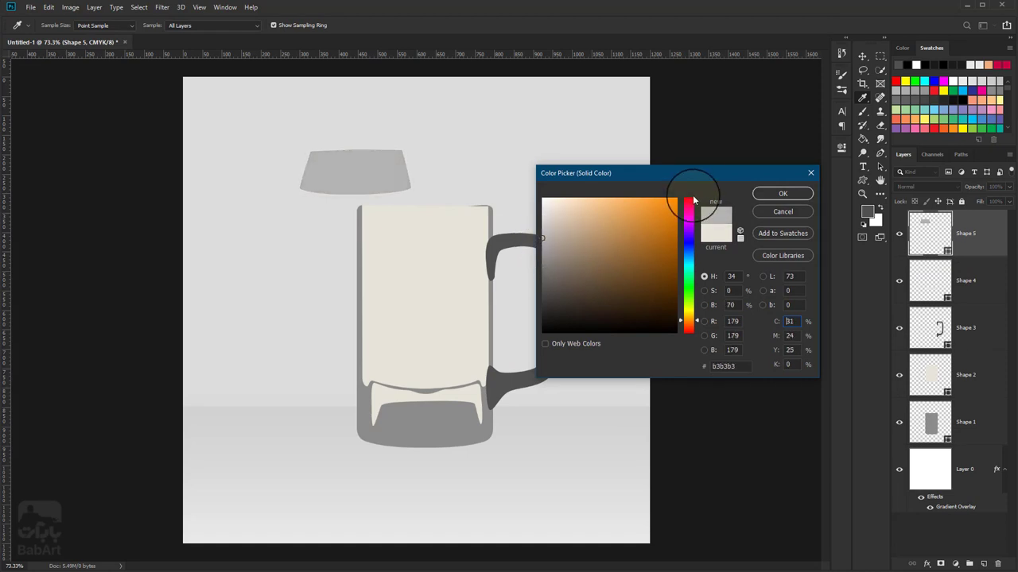
{"action": "left_click", "coordinate": [765, 194]}
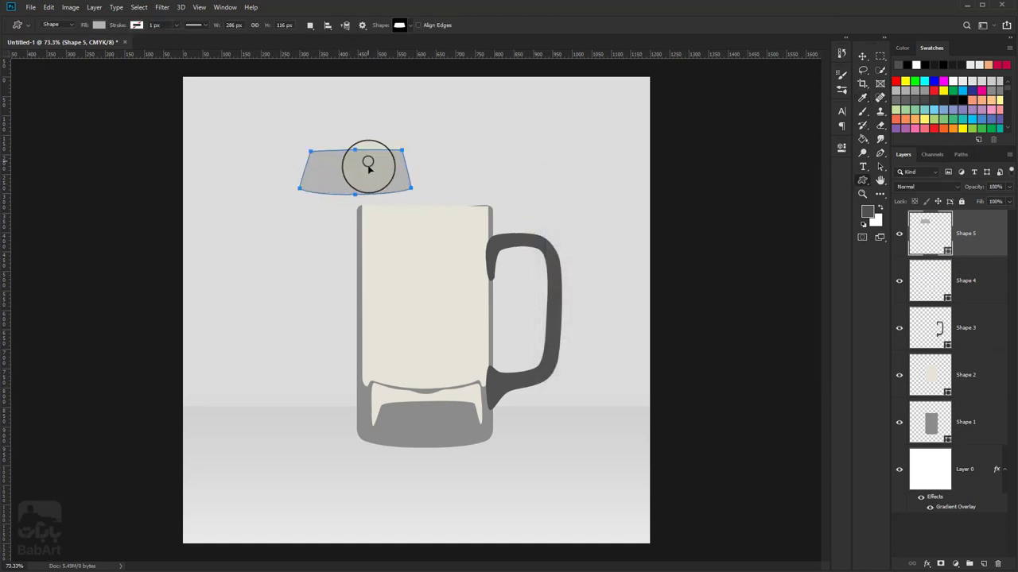
{"action": "left_click_drag", "start_coordinate": [369, 165], "coordinate": [440, 414]}
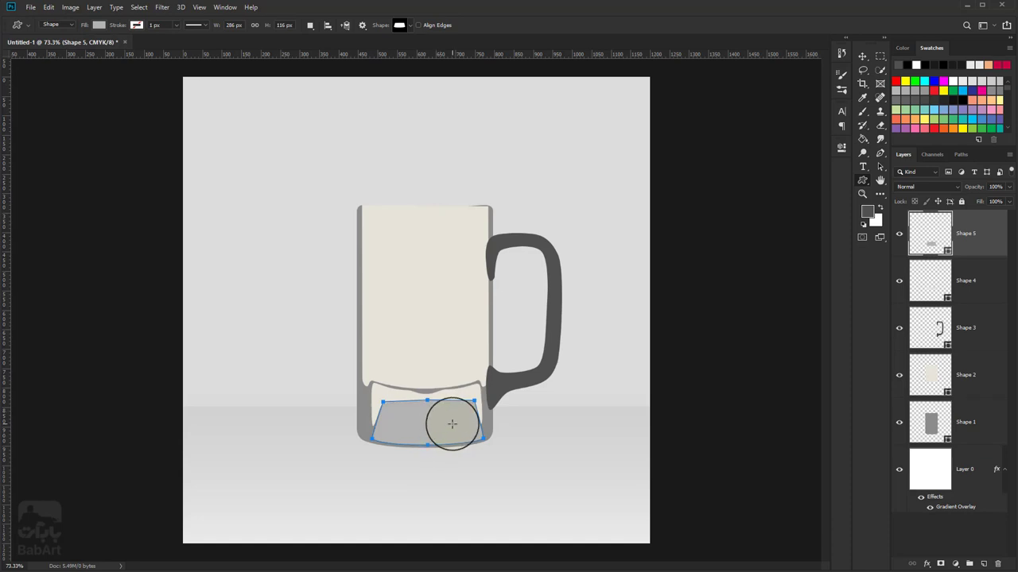
{"action": "scroll", "coordinate": [442, 420], "scroll_direction": "up", "scroll_amount": 1}
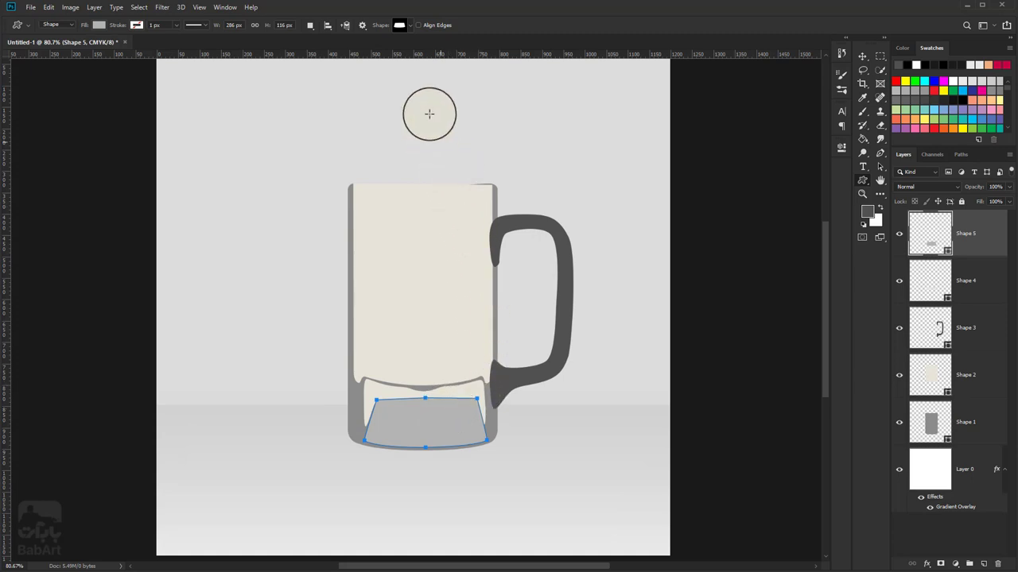
{"action": "left_click", "coordinate": [409, 25]}
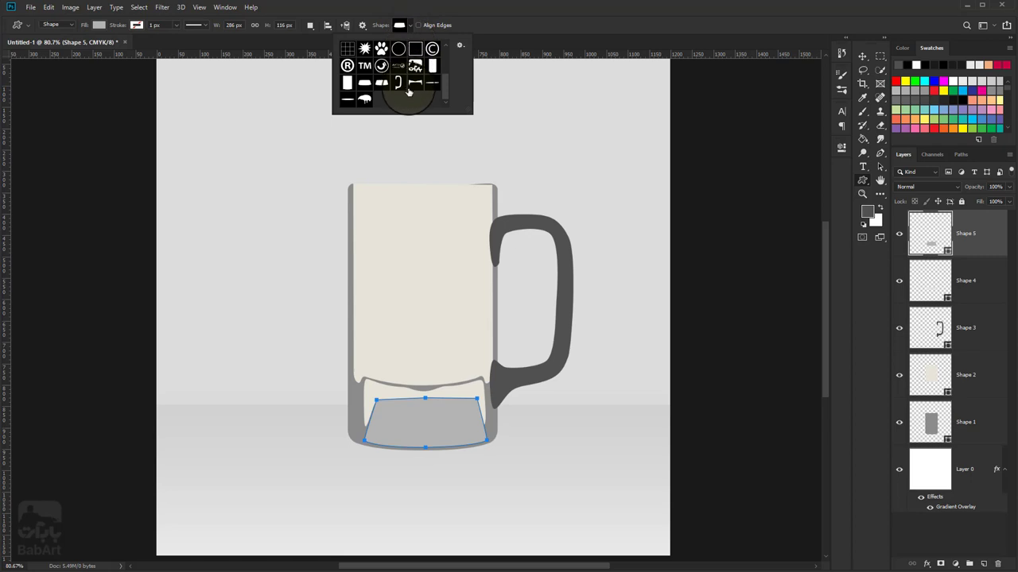
- Create a 216 × 16 px cream ellipse and move it down to the mug's bottom rim
{"action": "left_click", "coordinate": [350, 101]}
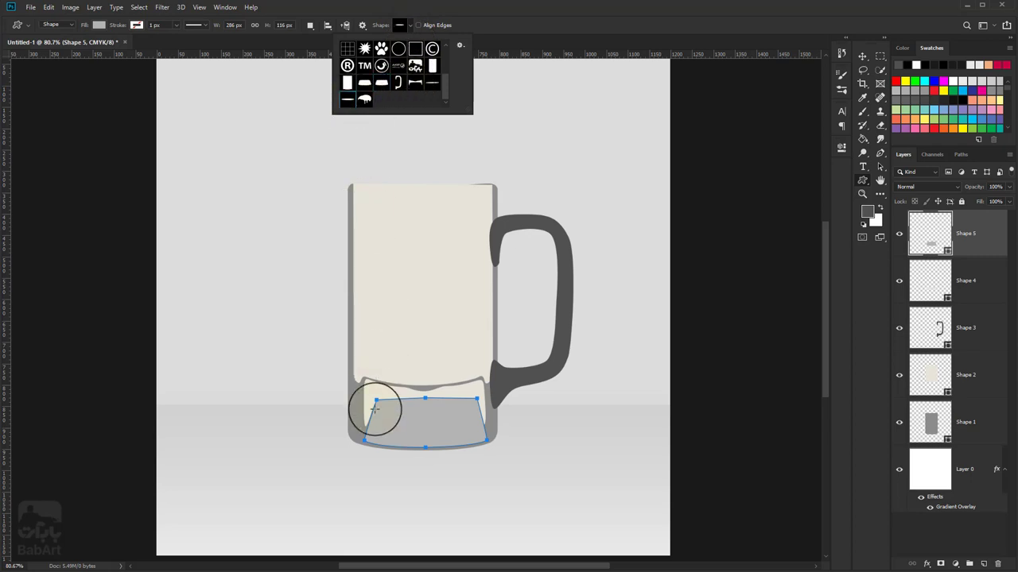
{"action": "left_click", "coordinate": [386, 304]}
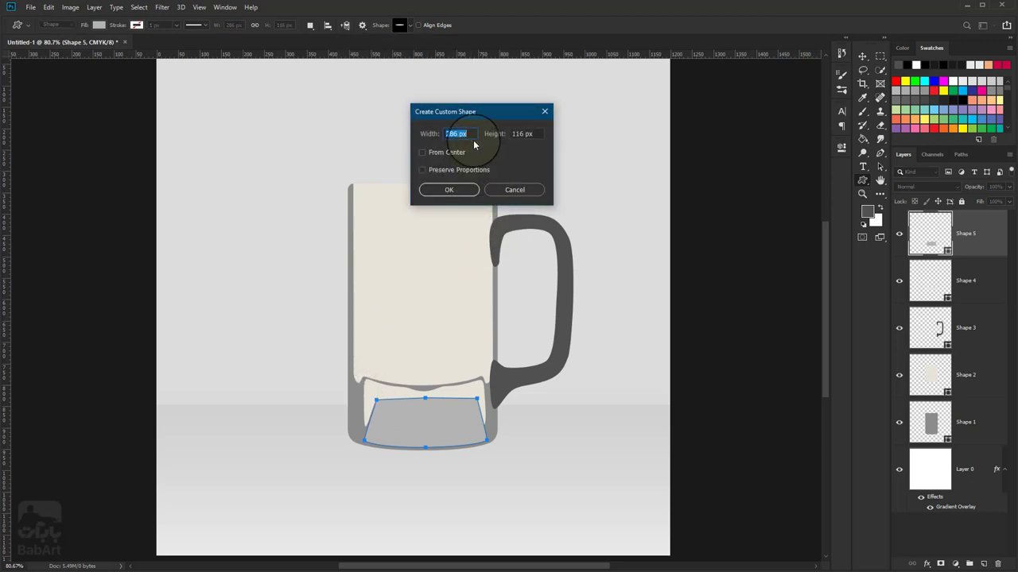
{"action": "left_click", "coordinate": [524, 133]}
{"action": "type", "text": "16"}
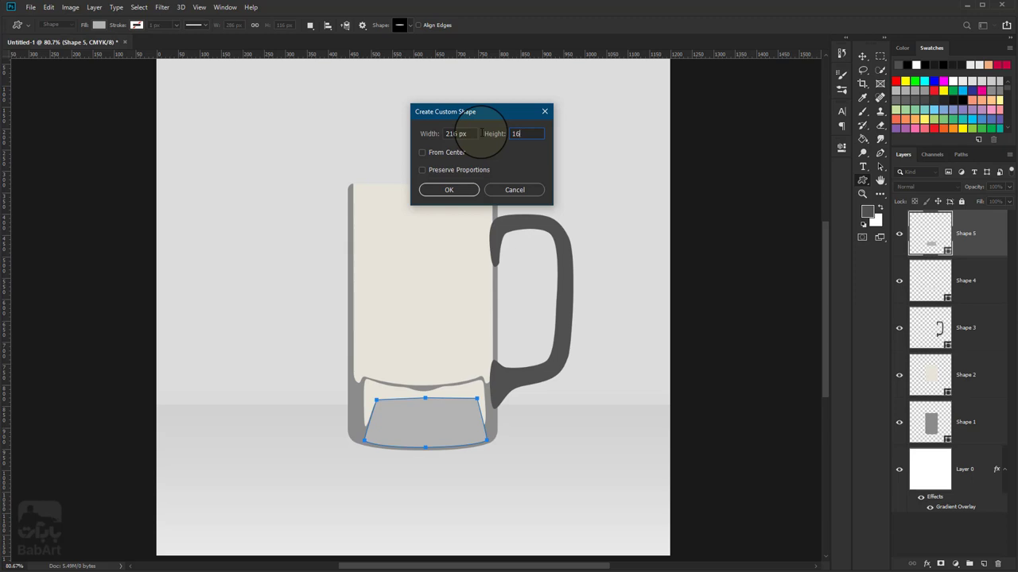
{"action": "left_click", "coordinate": [462, 191]}
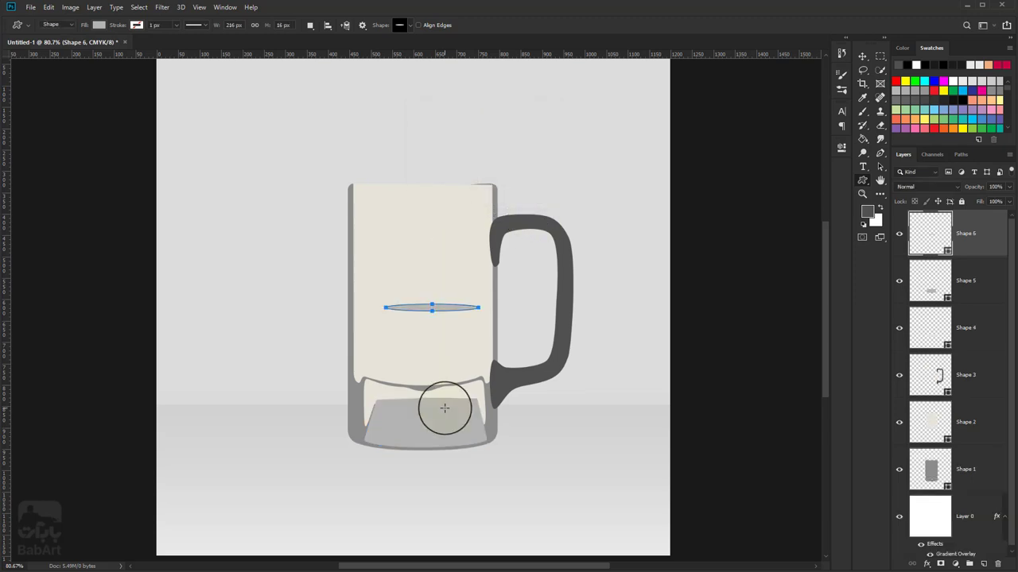
{"action": "double_click", "coordinate": [942, 247]}
{"action": "left_click", "coordinate": [476, 239]}
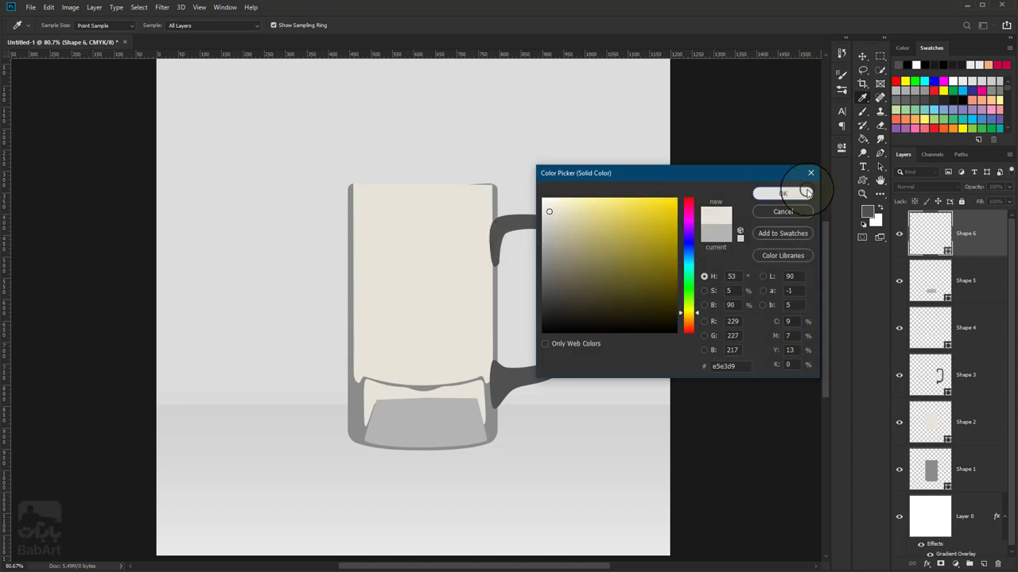
{"action": "left_click", "coordinate": [795, 193]}
{"action": "left_click_drag", "start_coordinate": [431, 309], "coordinate": [427, 406]}
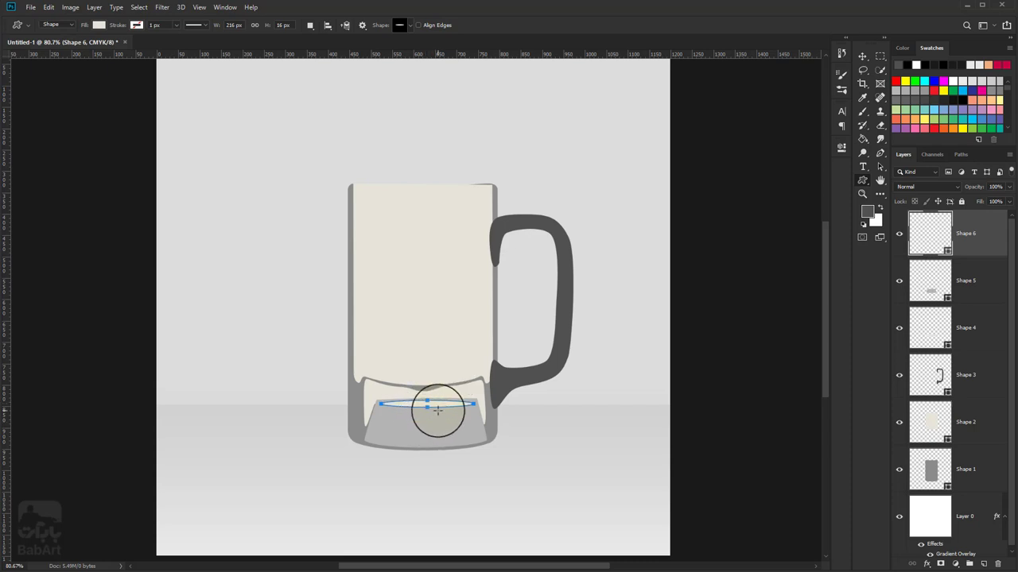
- Create a second 216 × 16 px ellipse drawn from centre and move it to the base
{"action": "left_click", "coordinate": [411, 26]}
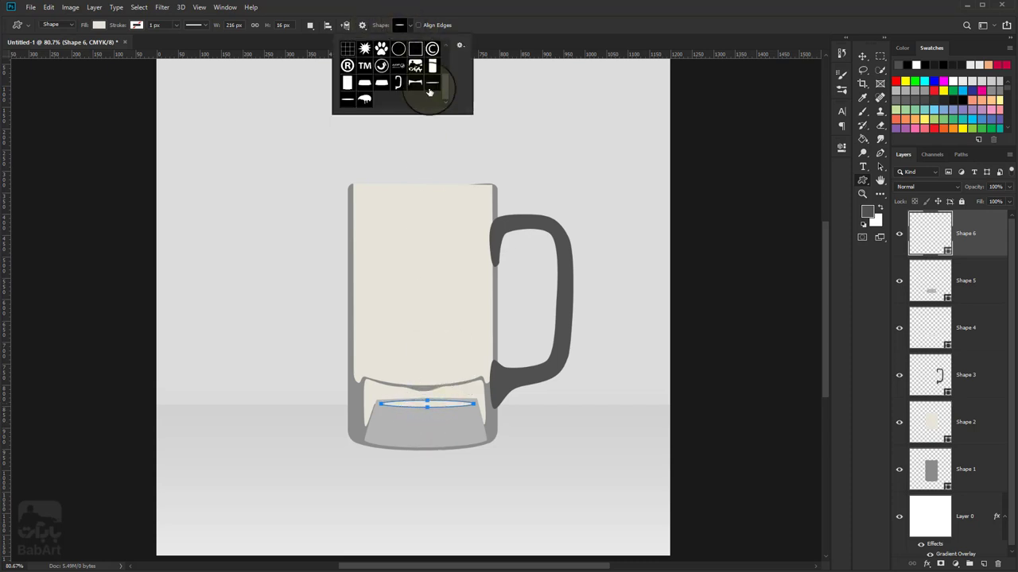
{"action": "left_click", "coordinate": [386, 279]}
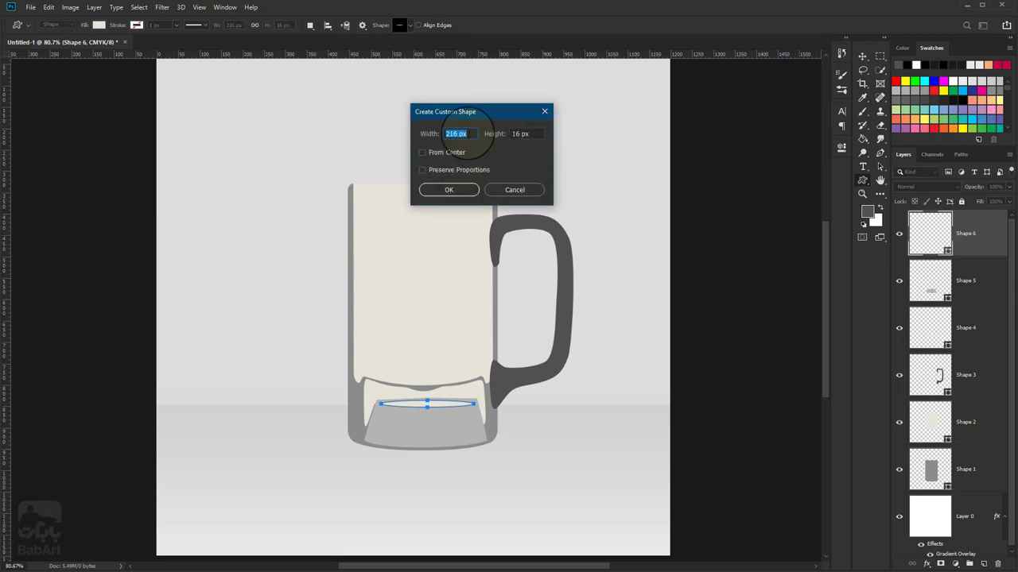
{"action": "left_click", "coordinate": [446, 154]}
{"action": "left_click", "coordinate": [448, 189]}
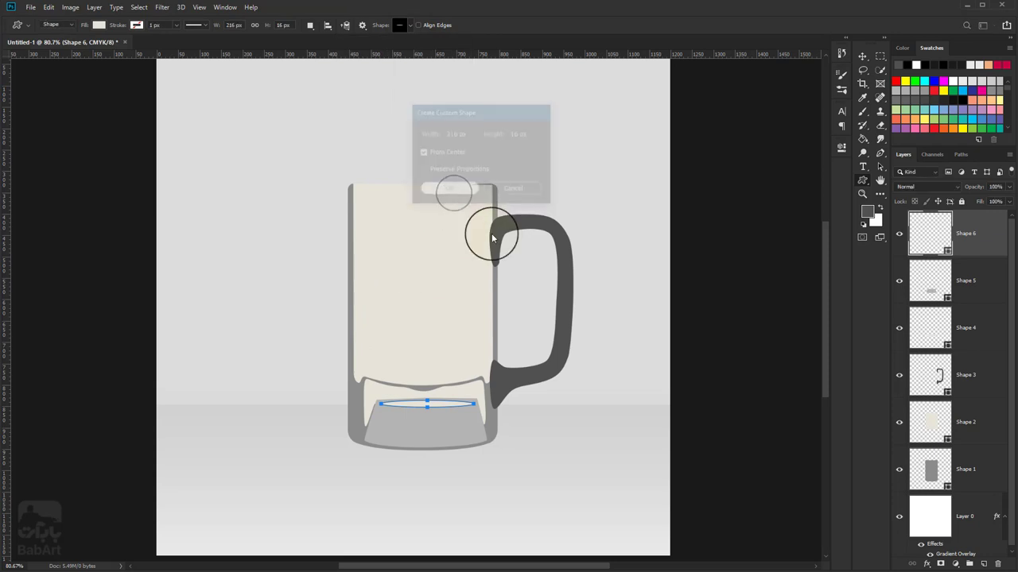
{"action": "left_click_drag", "start_coordinate": [402, 279], "coordinate": [437, 408]}
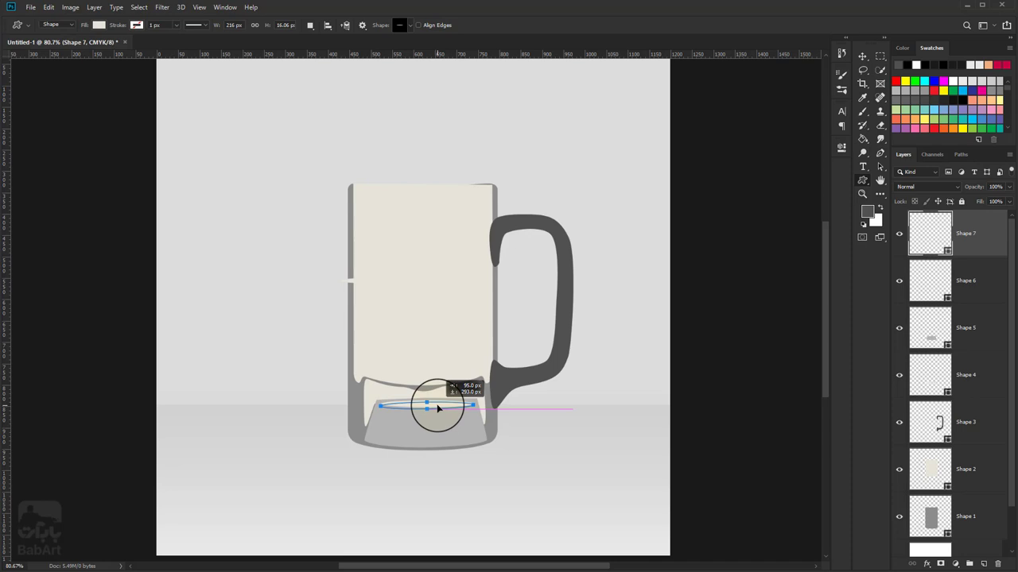
- Fill the second ellipse with grey from the mug and stack it beneath the cream ellipse
{"action": "scroll", "coordinate": [438, 408], "scroll_direction": "up", "scroll_amount": 5}
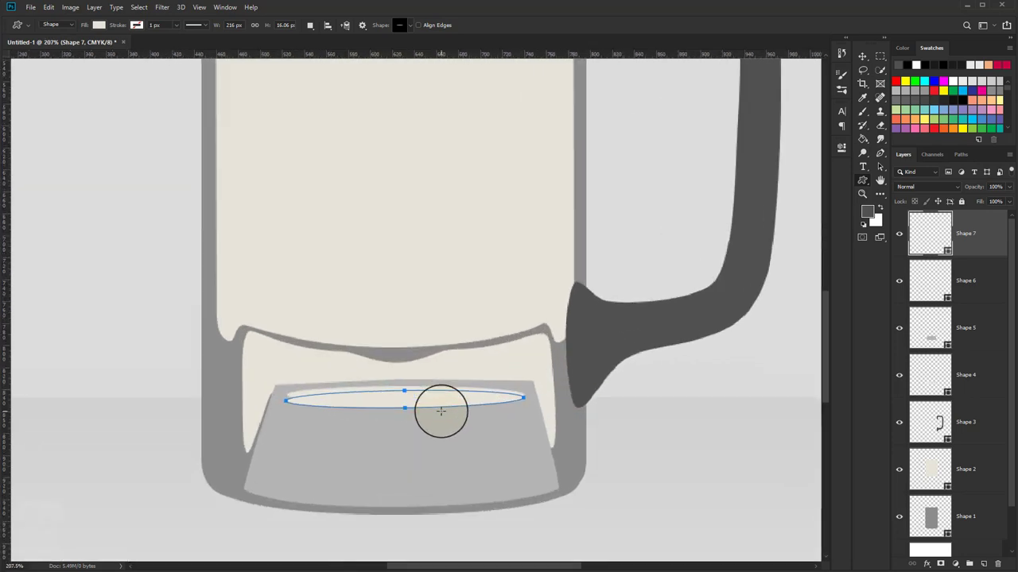
{"action": "scroll", "coordinate": [440, 410], "scroll_direction": "up", "scroll_amount": 1}
{"action": "scroll", "coordinate": [440, 410], "scroll_direction": "up", "scroll_amount": 1}
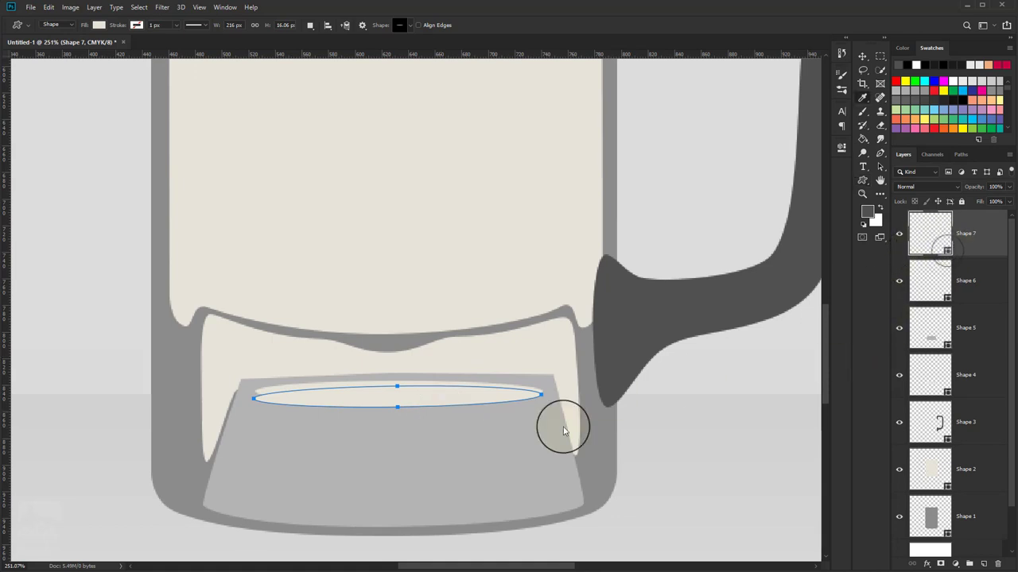
{"action": "left_click", "coordinate": [397, 344]}
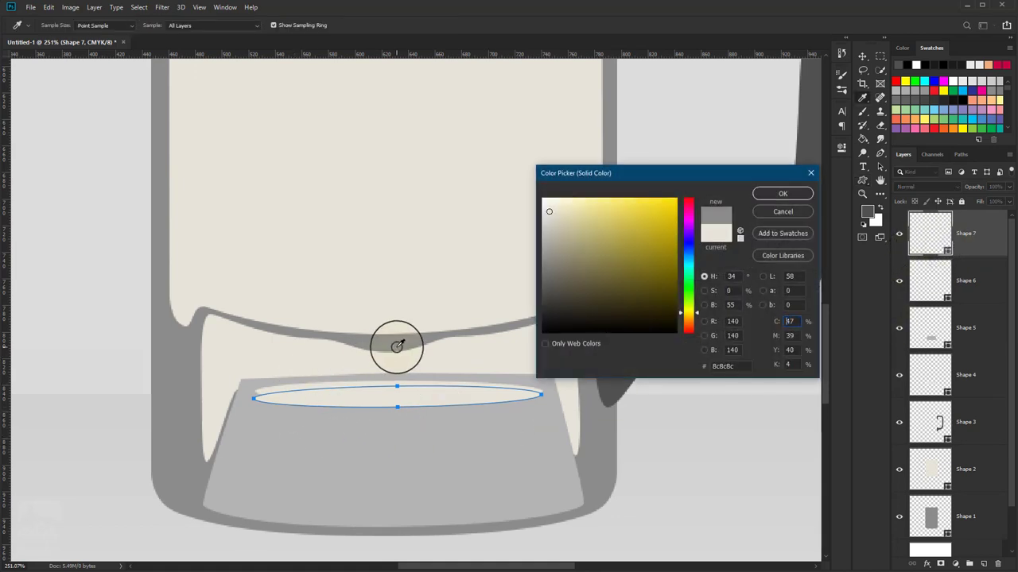
{"action": "left_click", "coordinate": [769, 197]}
{"action": "left_click_drag", "start_coordinate": [940, 233], "coordinate": [941, 284]}
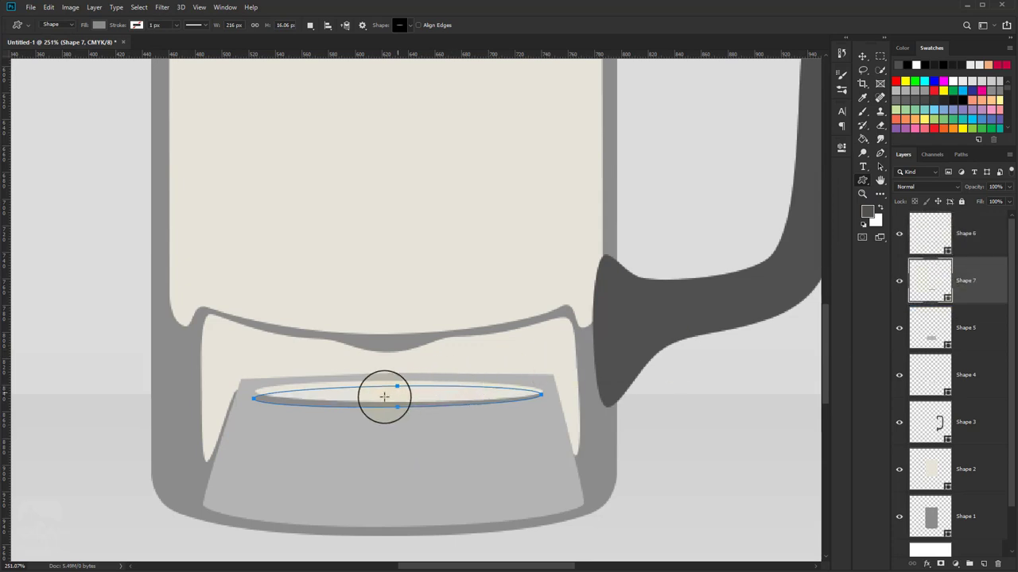
- Free Transform the grey ellipse wider and slightly taller across the base
{"action": "left_click", "coordinate": [49, 7]}
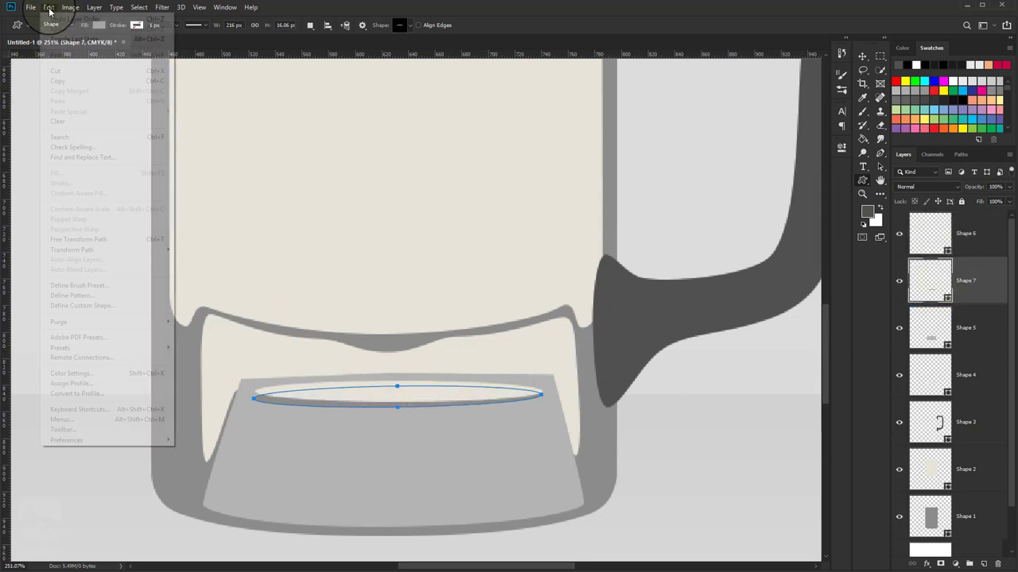
{"action": "left_click", "coordinate": [80, 240]}
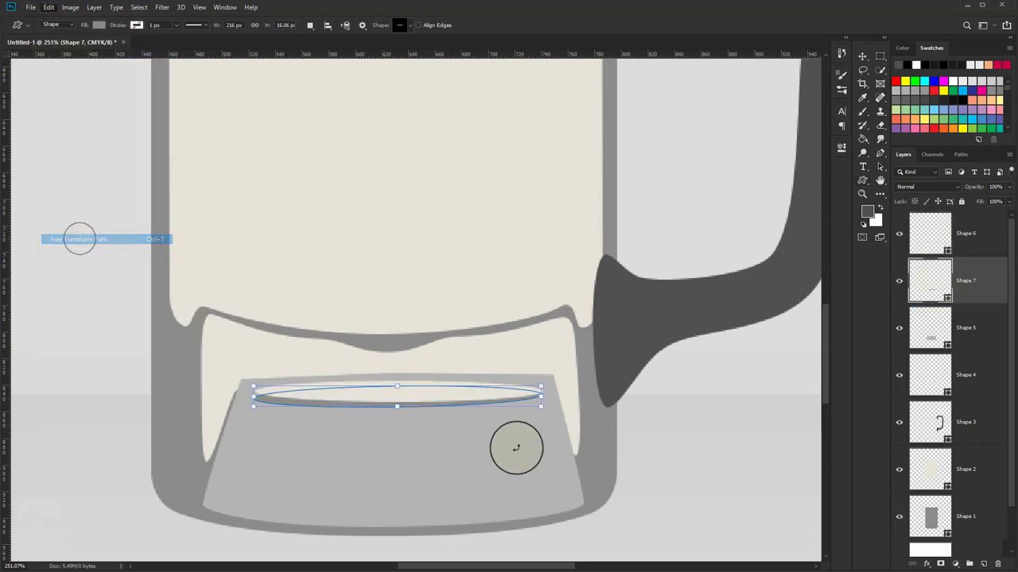
{"action": "mouse_move", "coordinate": [541, 406]}
{"action": "left_mouse_down"}
{"action": "mouse_move", "coordinate": [561, 409]}
{"action": "mouse_move", "coordinate": [531, 394]}
{"action": "left_mouse_up"}
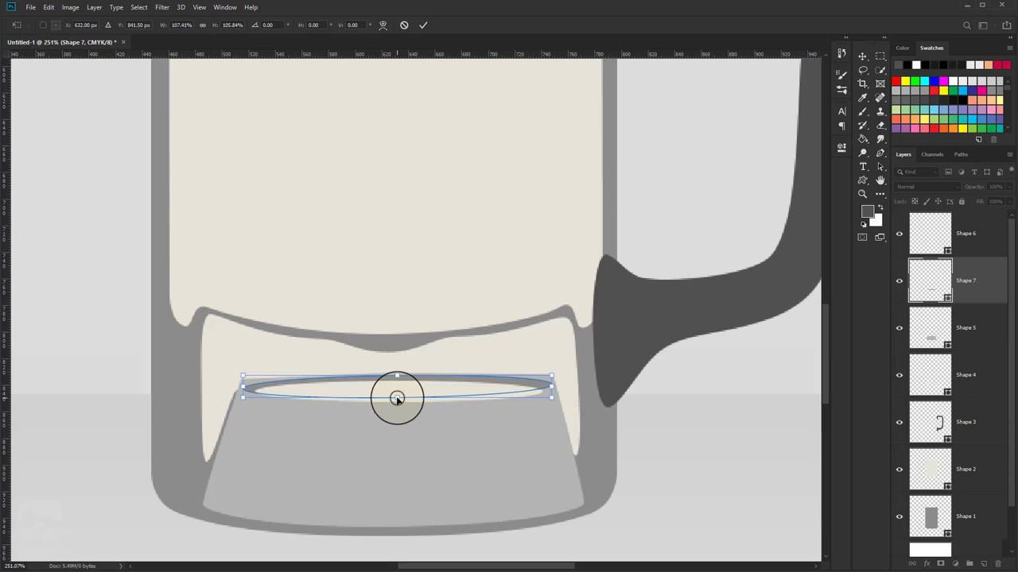
{"action": "mouse_move", "coordinate": [396, 398]}
{"action": "left_mouse_down"}
{"action": "mouse_move", "coordinate": [399, 408]}
{"action": "mouse_move", "coordinate": [420, 395]}
{"action": "left_mouse_up"}
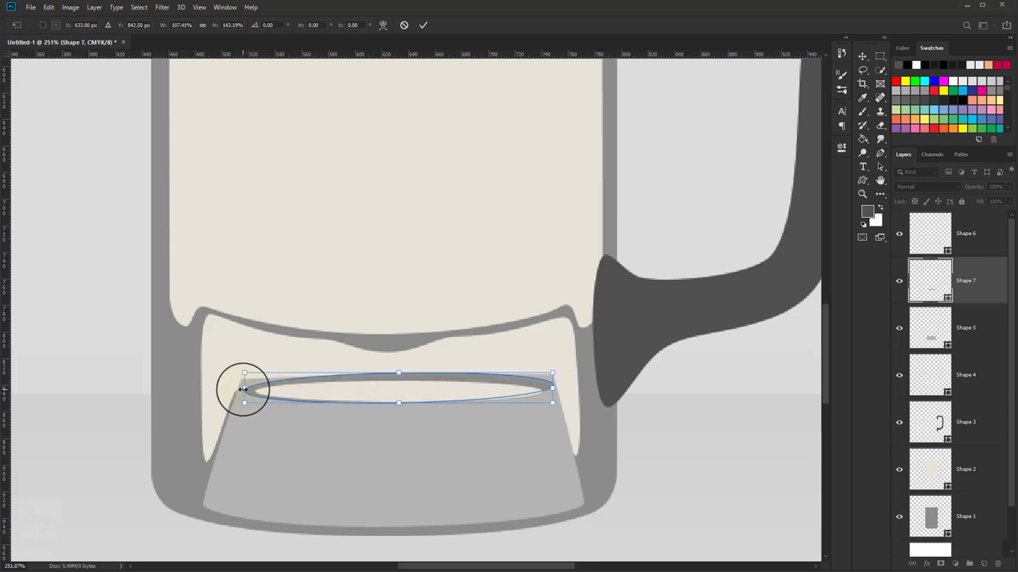
{"action": "left_click_drag", "start_coordinate": [242, 390], "coordinate": [236, 389]}
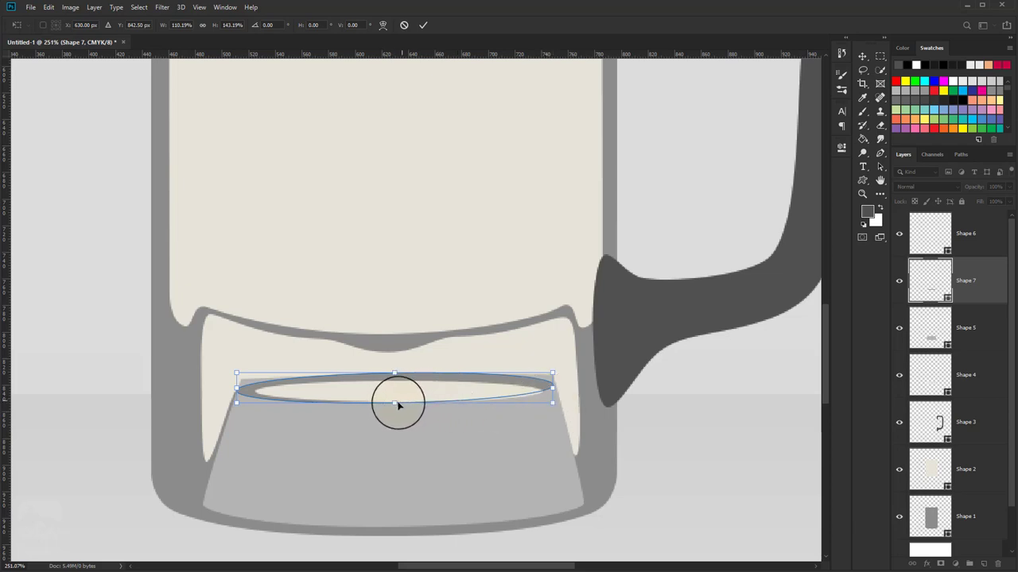
{"action": "left_click_drag", "start_coordinate": [394, 404], "coordinate": [395, 407]}
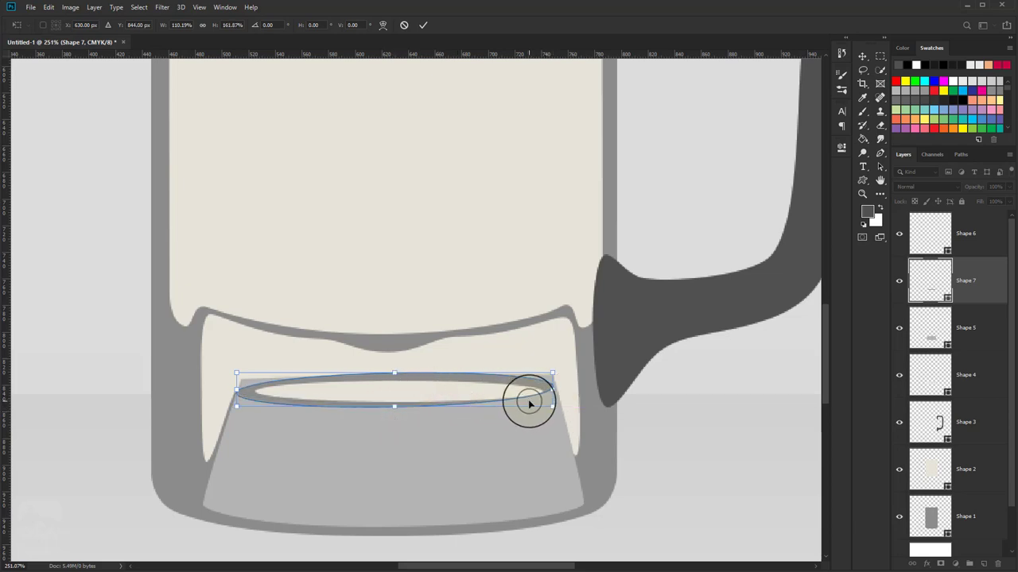
{"action": "key", "text": "Return"}
- Free Transform the cream ellipse to about 224.69 × 16.36 px along the base's top rim
{"action": "left_click", "coordinate": [944, 248]}
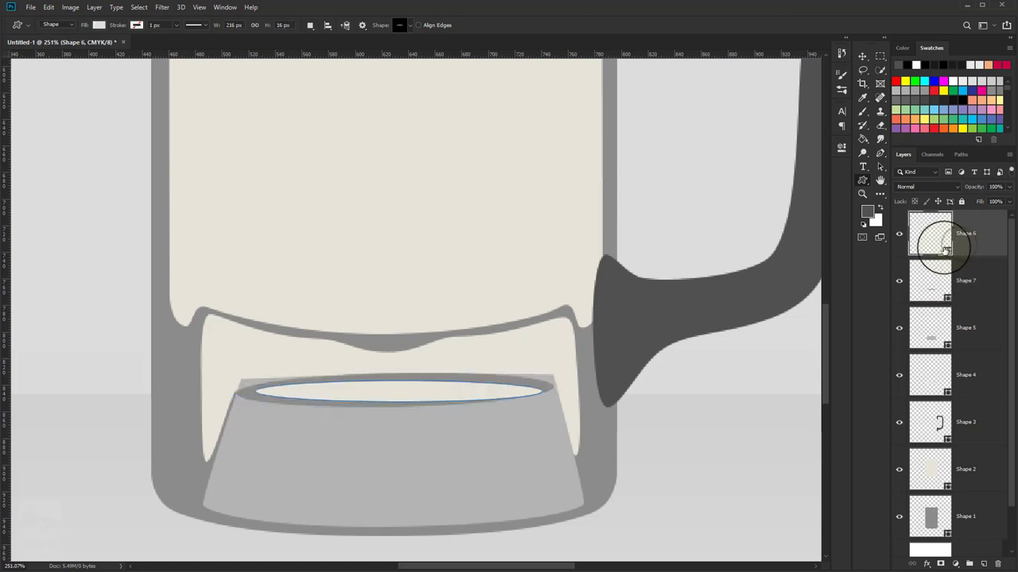
{"action": "left_click", "coordinate": [48, 7]}
{"action": "left_click", "coordinate": [87, 238]}
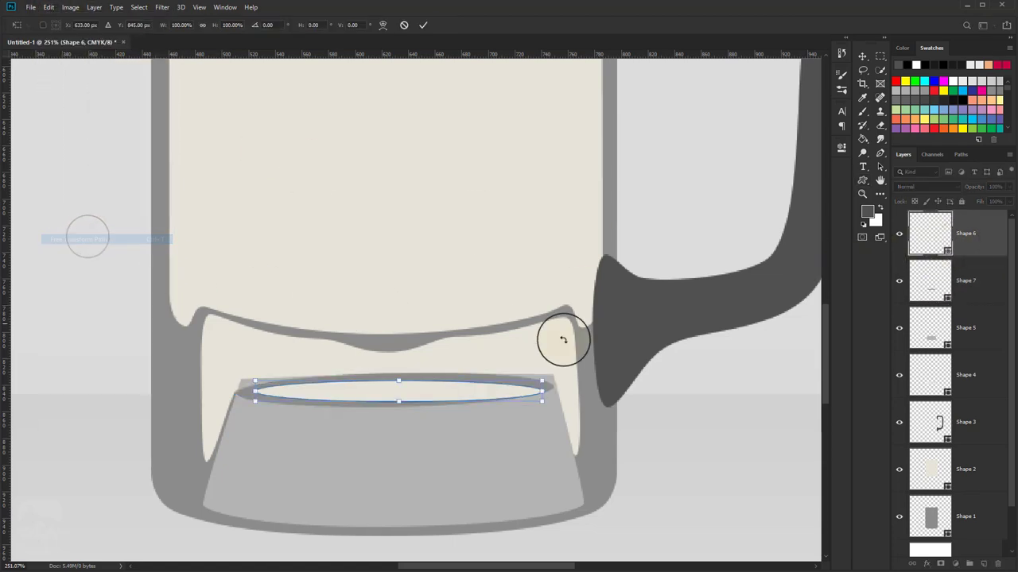
{"action": "left_click_drag", "start_coordinate": [551, 403], "coordinate": [556, 397]}
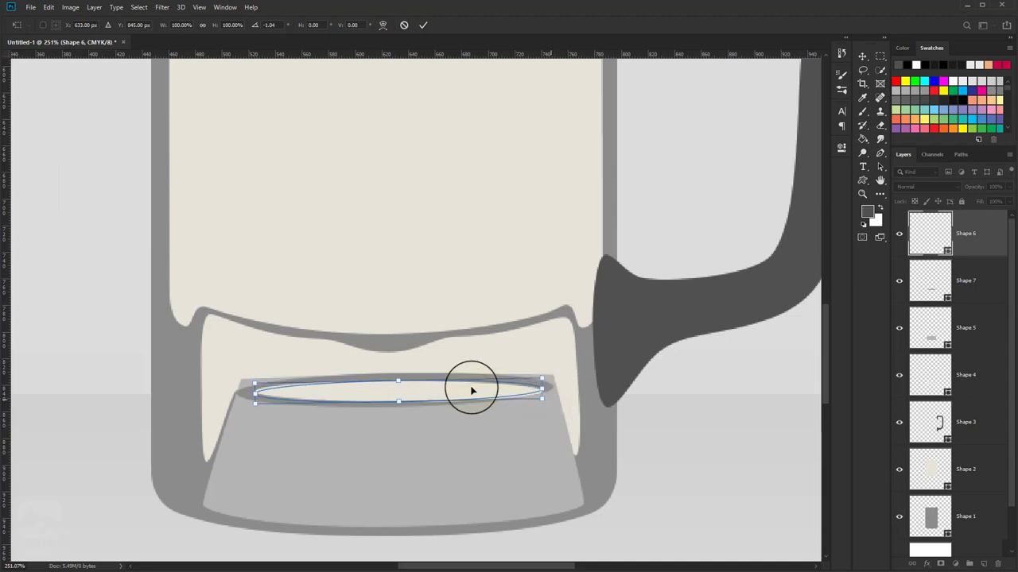
{"action": "left_click_drag", "start_coordinate": [463, 386], "coordinate": [461, 384]}
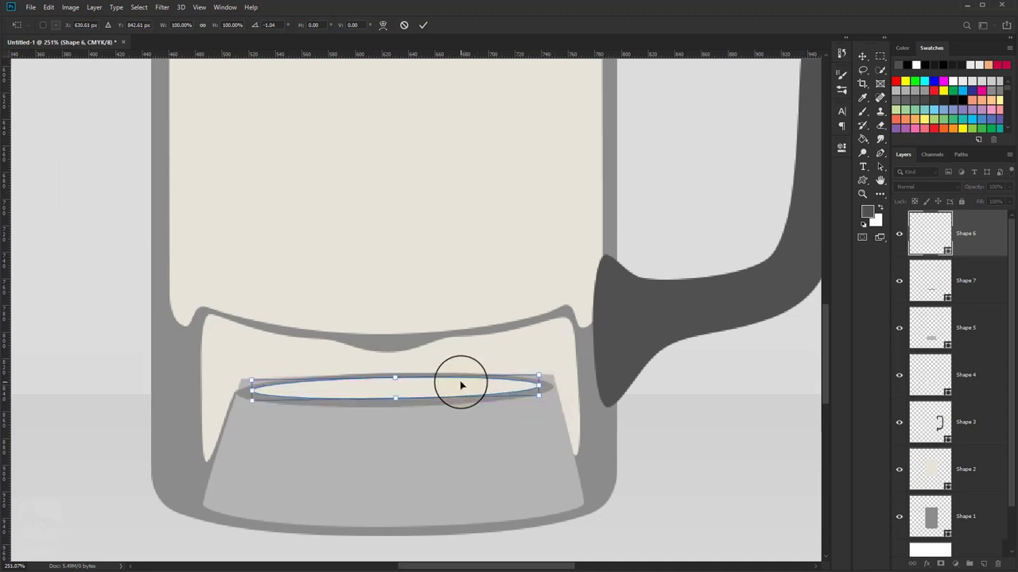
{"action": "key", "text": "Down"}
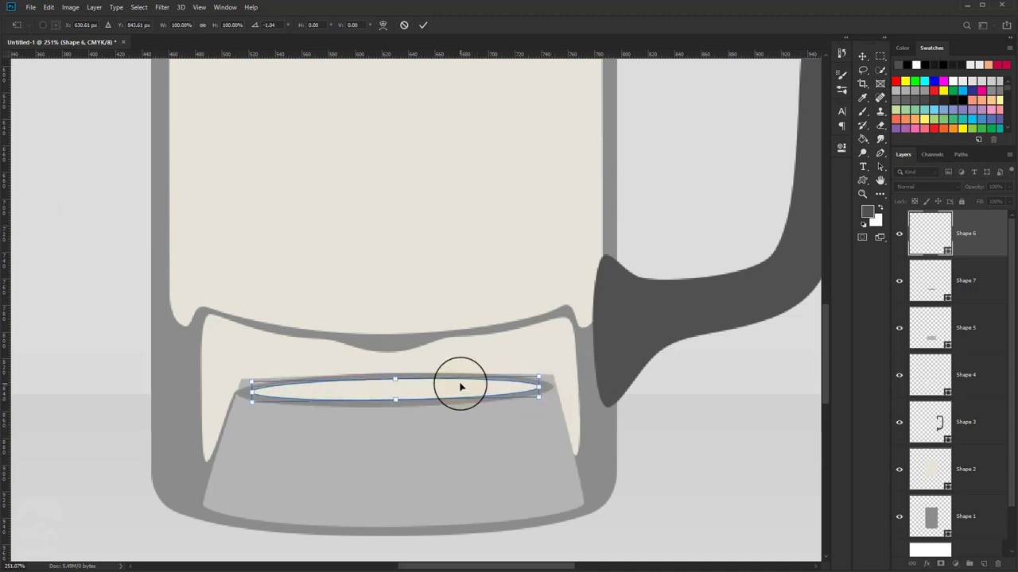
{"action": "left_click_drag", "start_coordinate": [541, 386], "coordinate": [549, 386]}
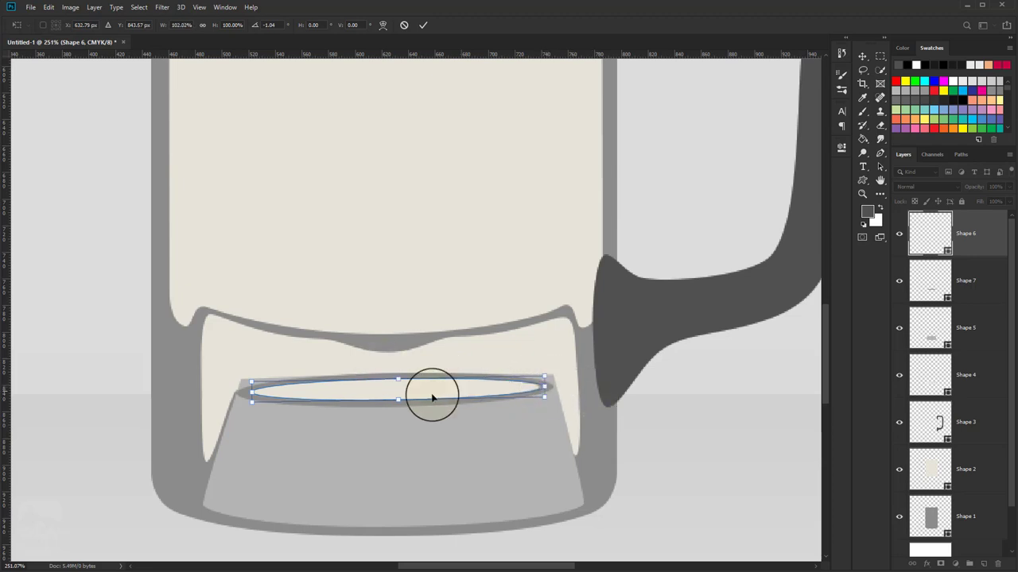
{"action": "left_click_drag", "start_coordinate": [251, 391], "coordinate": [245, 390]}
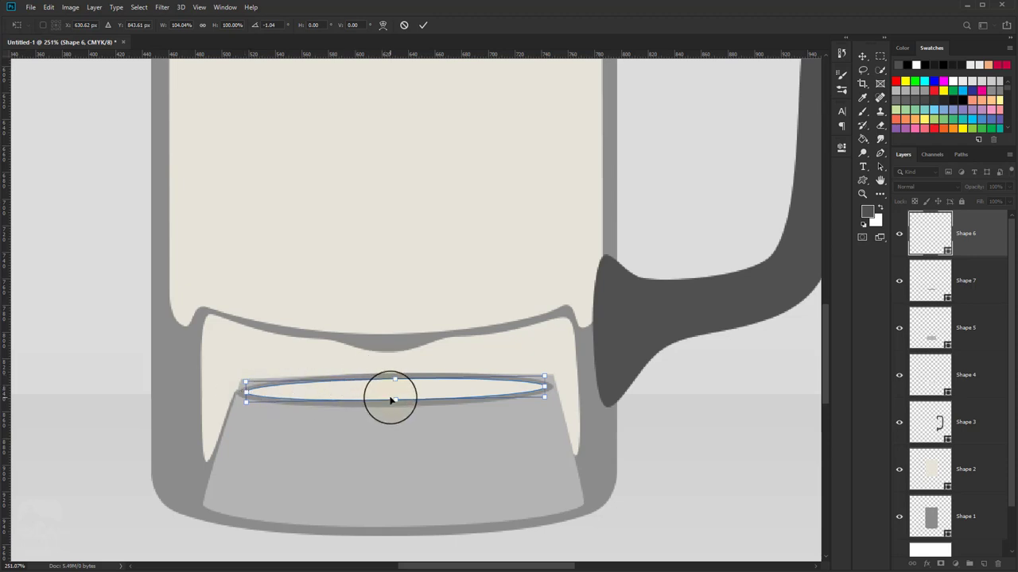
{"action": "left_click", "coordinate": [424, 26]}
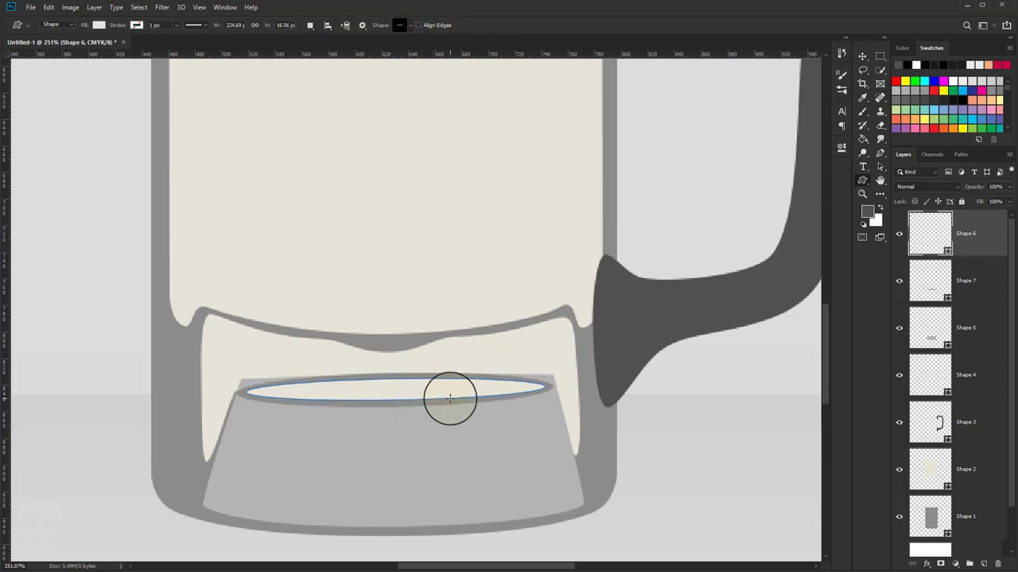
- Create a 405 px wide foam-drip custom shape filled pure white #ffffff
{"action": "key", "text": "ctrl+0"}
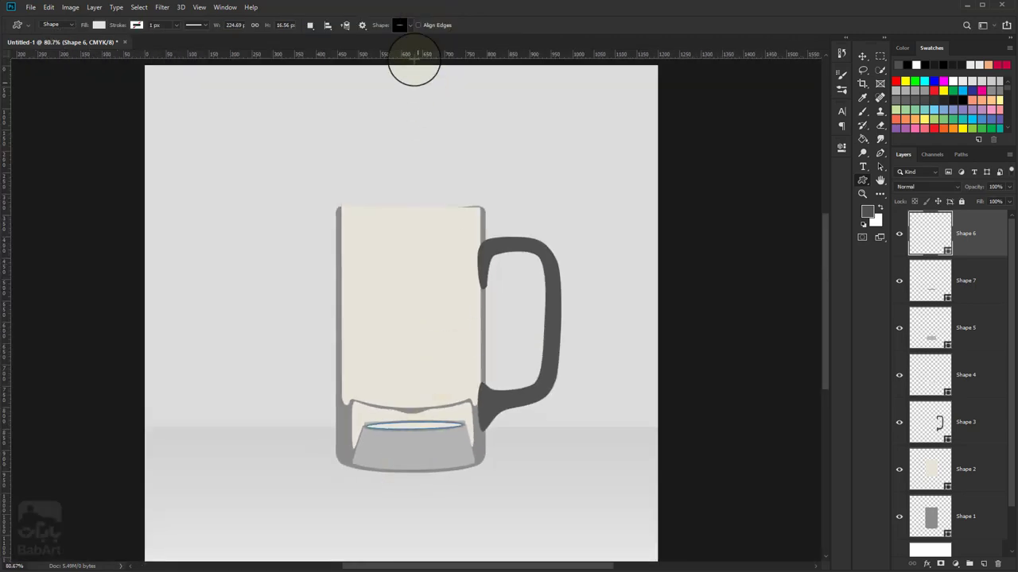
{"action": "left_click", "coordinate": [400, 25]}
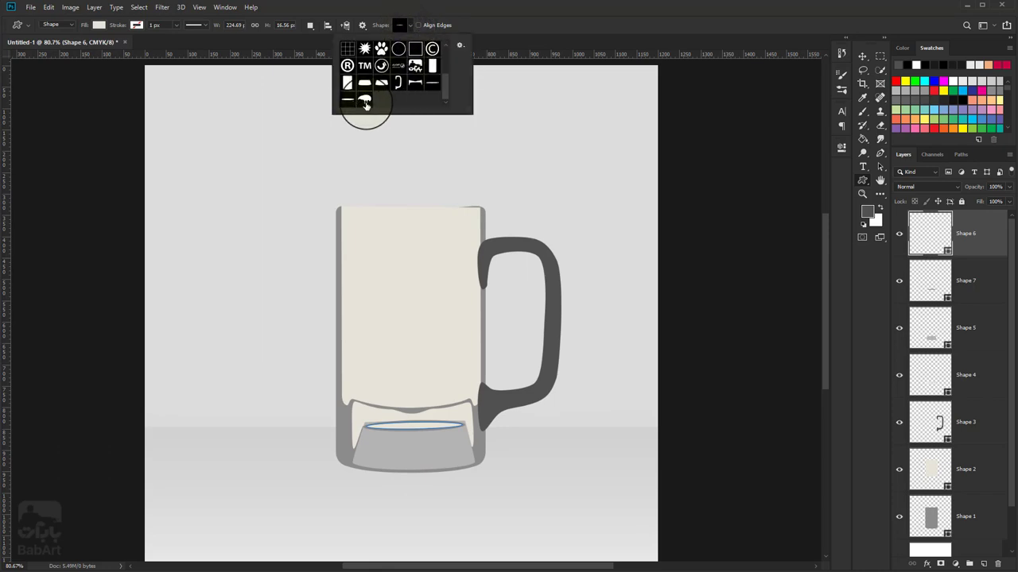
{"action": "left_click", "coordinate": [280, 189]}
{"action": "type", "text": "405"}
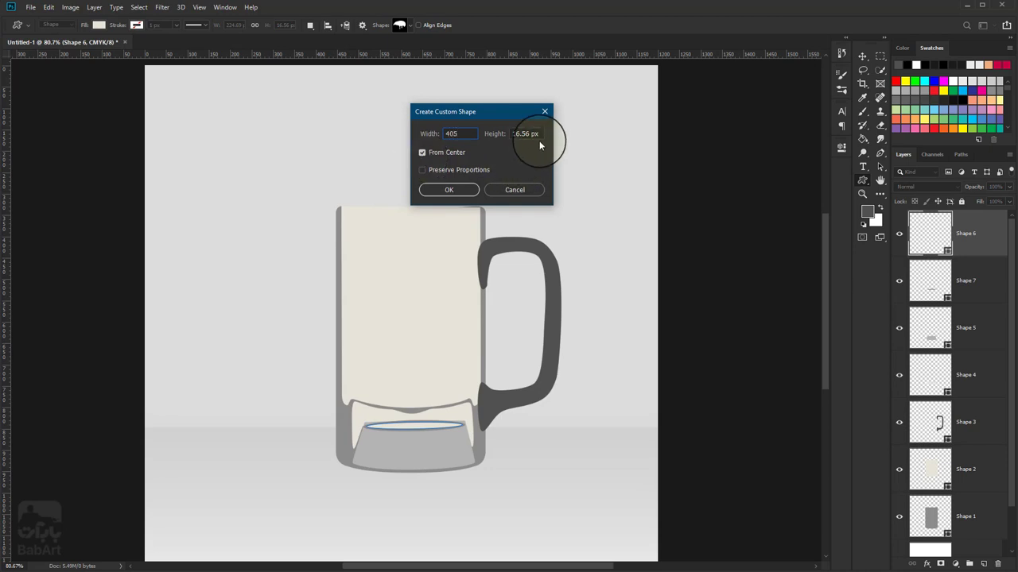
{"action": "key", "text": "Tab"}
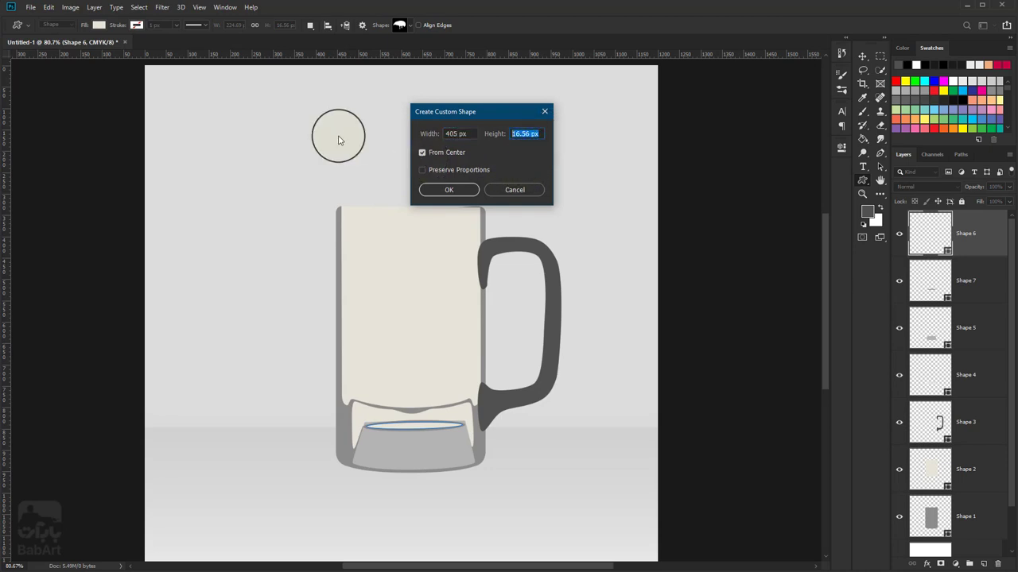
{"action": "type", "text": "272"}
{"action": "key", "text": "Return"}
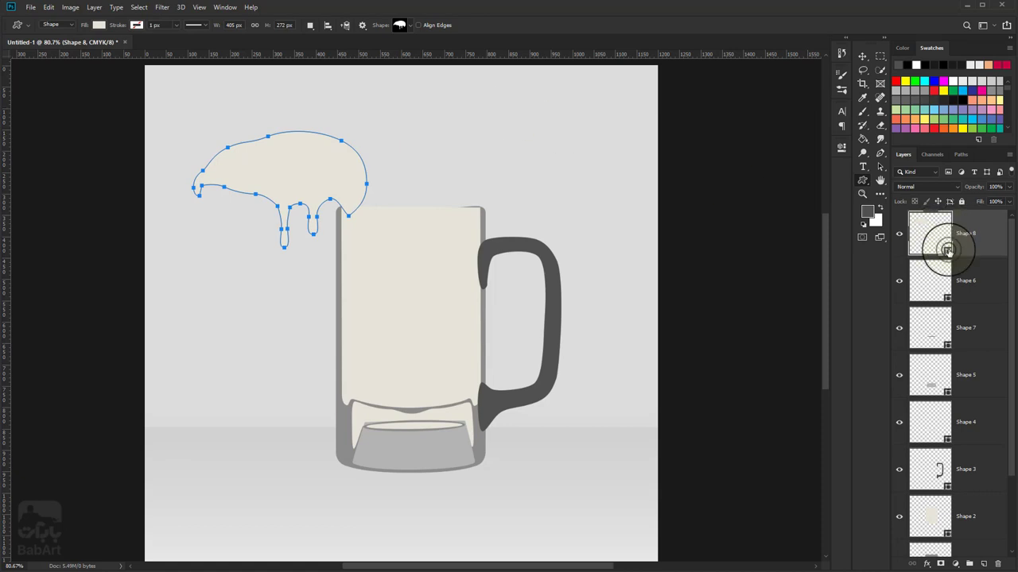
{"action": "double_click", "coordinate": [946, 249]}
{"action": "left_click_drag", "start_coordinate": [636, 227], "coordinate": [456, 170]}
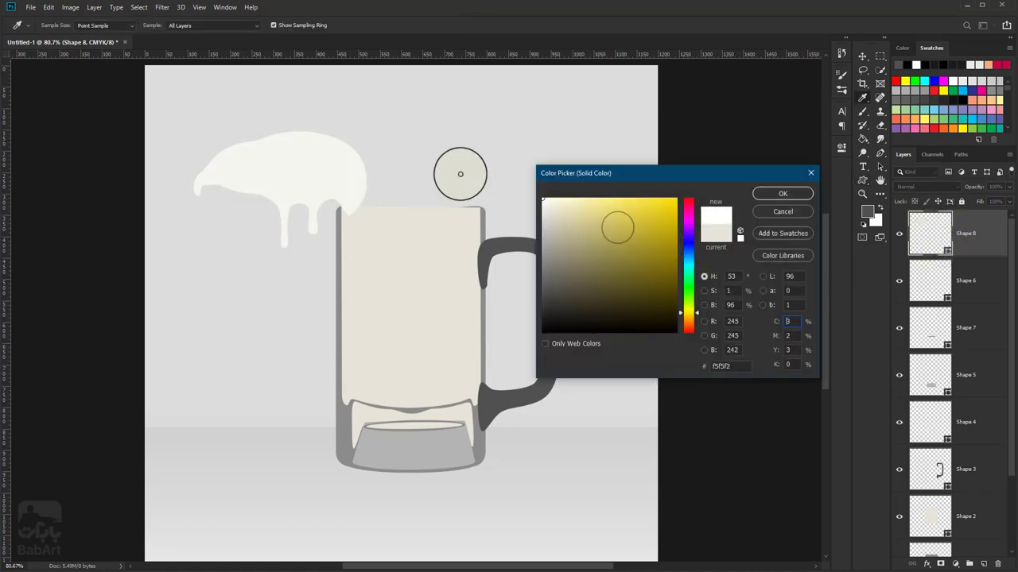
{"action": "left_click", "coordinate": [770, 194]}
- Move the white foam down over the mug's top rim
{"action": "left_click", "coordinate": [861, 55]}
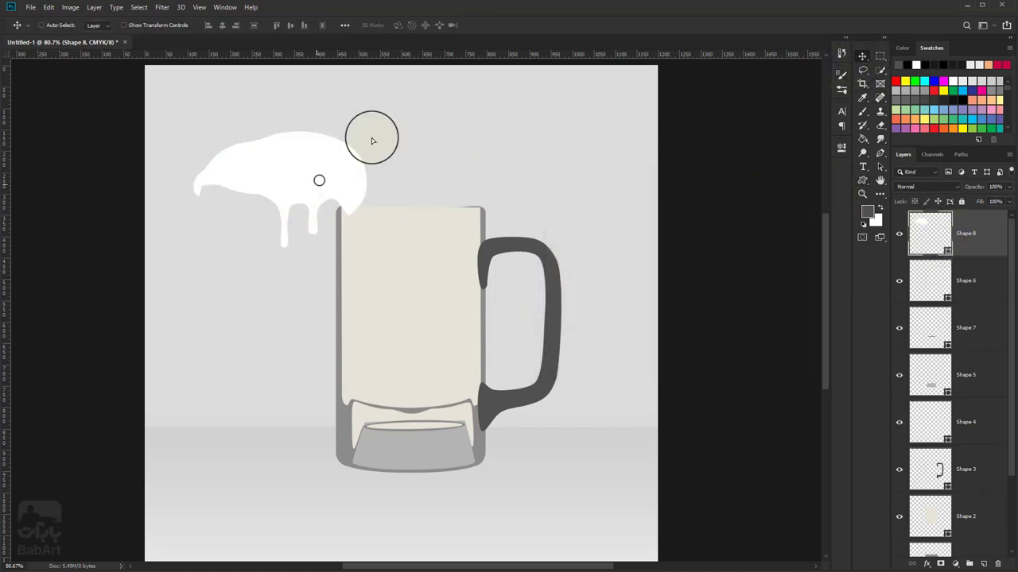
{"action": "left_click_drag", "start_coordinate": [372, 141], "coordinate": [445, 202]}
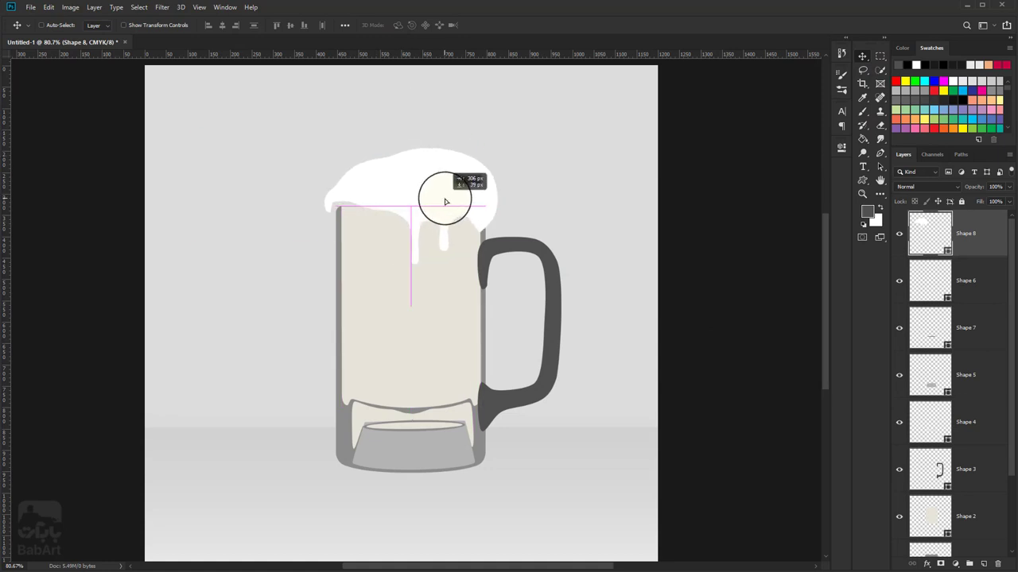
{"action": "left_click_drag", "start_coordinate": [445, 201], "coordinate": [453, 207]}
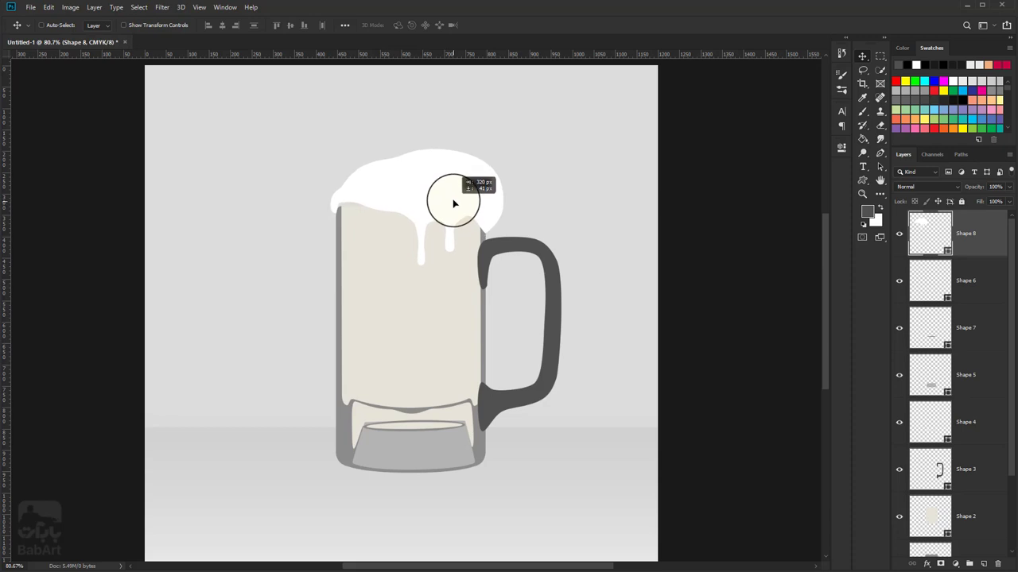
{"action": "left_click_drag", "start_coordinate": [453, 208], "coordinate": [453, 210]}
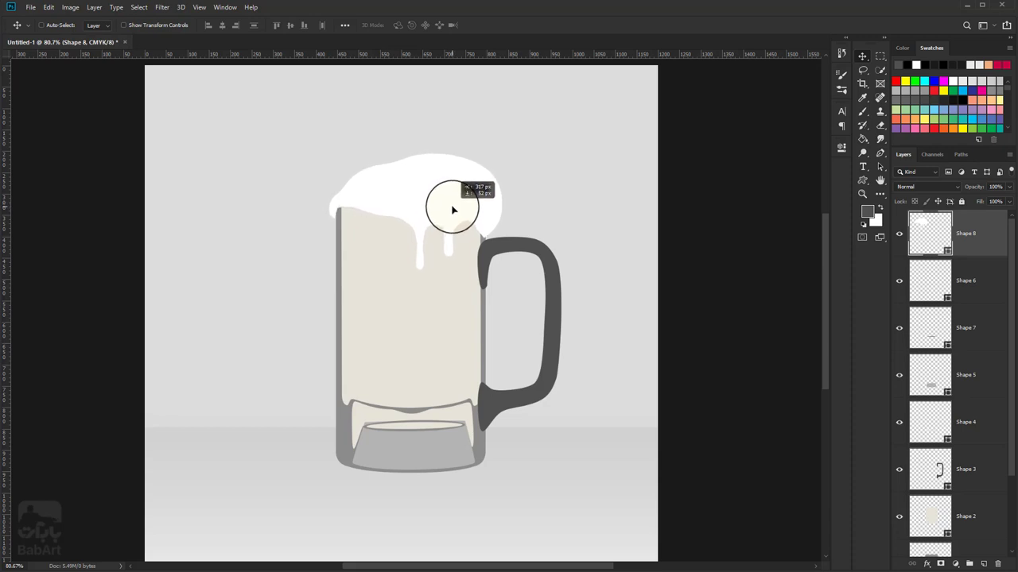
{"action": "left_click_drag", "start_coordinate": [452, 209], "coordinate": [452, 209]}
- Select the Shape 3 handle and nudge it slightly upward
{"action": "left_click", "coordinate": [556, 288], "text": "ctrl"}
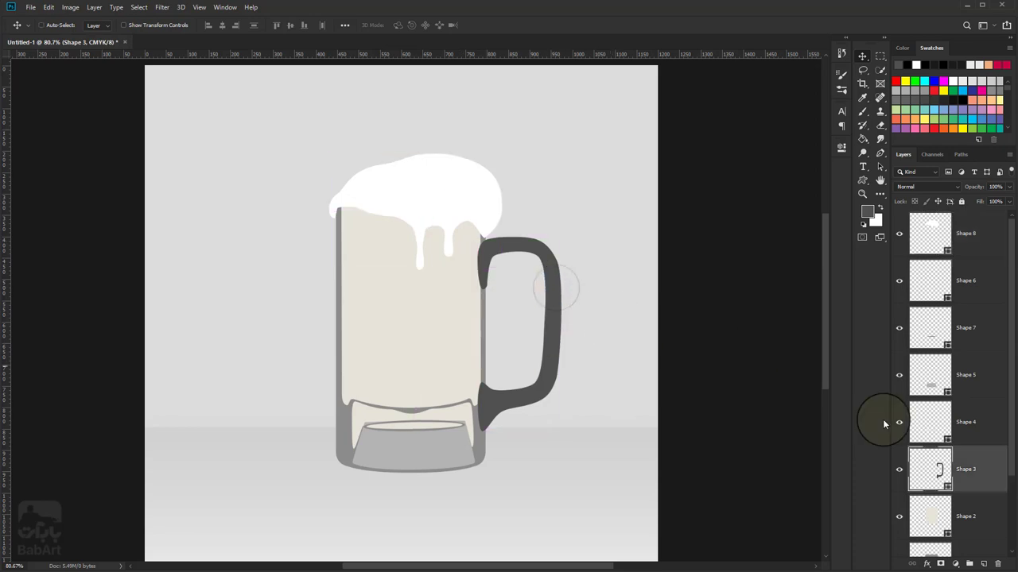
{"action": "left_click", "coordinate": [899, 470]}
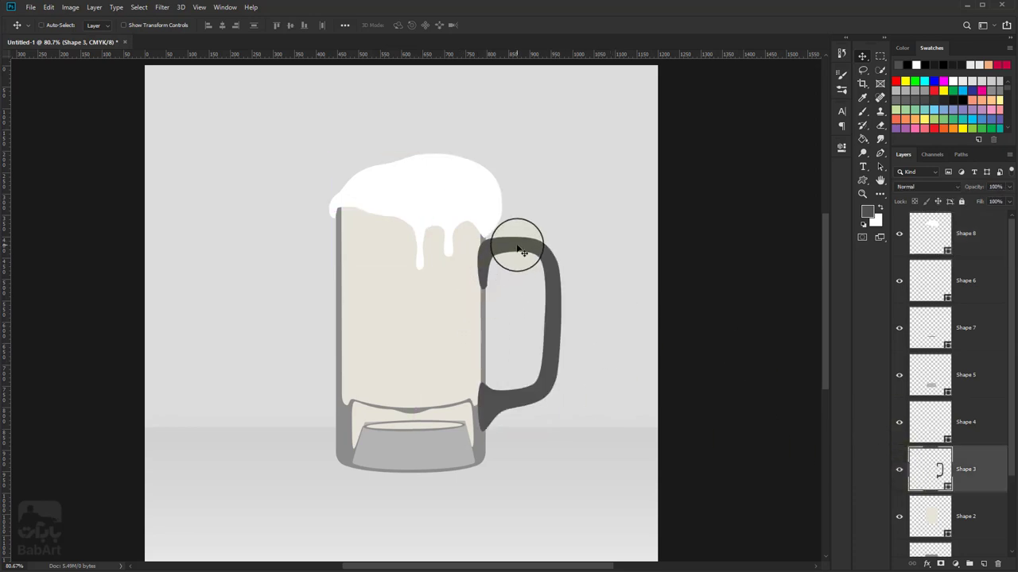
{"action": "left_click_drag", "start_coordinate": [518, 252], "coordinate": [517, 247]}
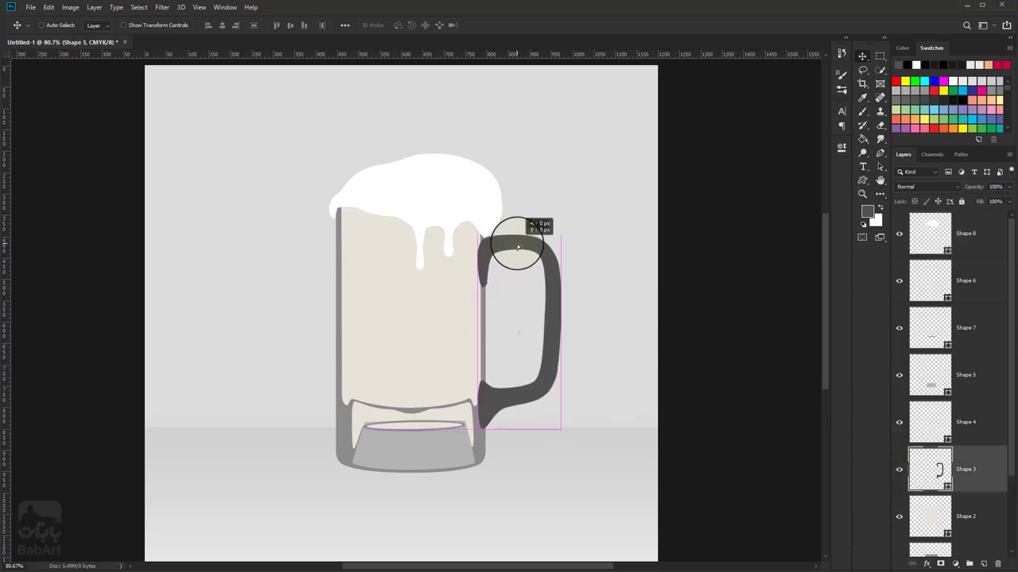
{"action": "left_click_drag", "start_coordinate": [459, 358], "coordinate": [472, 394]}
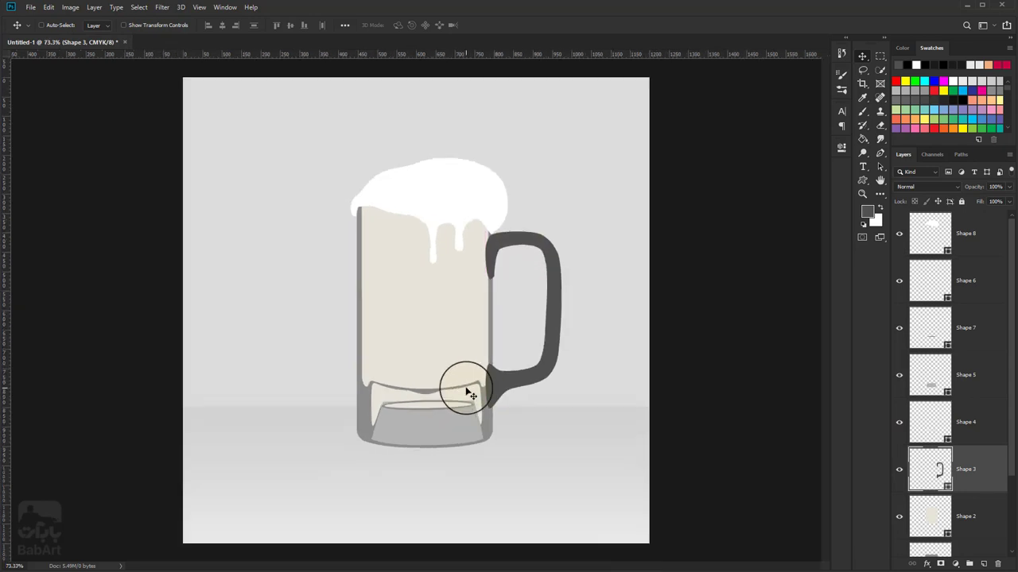
- Select layers Shape 1 through Shape 8 and shift the whole mug and foam left
{"action": "left_click", "coordinate": [980, 231]}
{"action": "scroll", "coordinate": [977, 289], "scroll_direction": "down", "scroll_amount": 3}
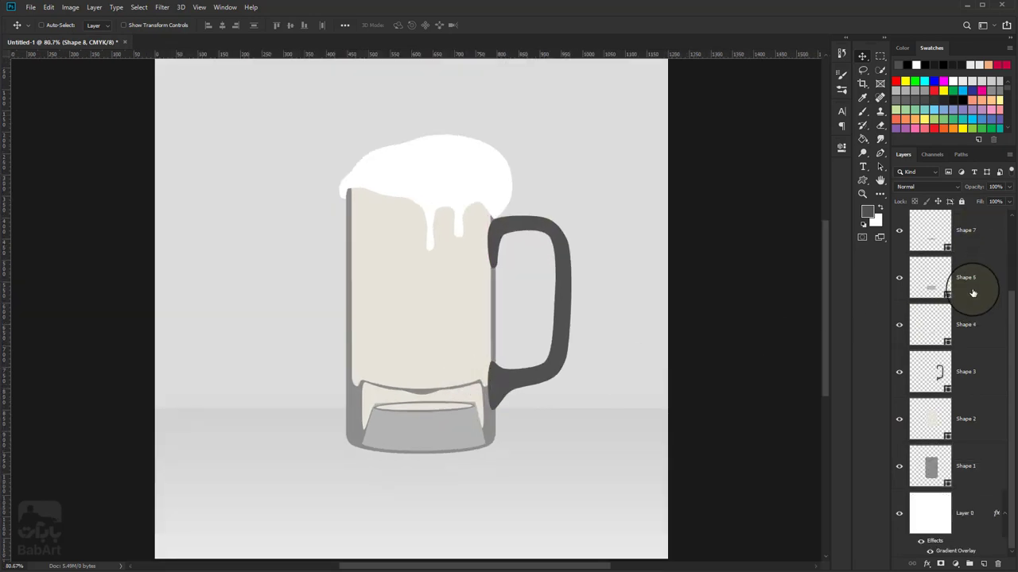
{"action": "left_click", "coordinate": [972, 479], "text": "shift"}
{"action": "mouse_move", "coordinate": [454, 386]}
{"action": "left_mouse_down"}
{"action": "mouse_move", "coordinate": [440, 390]}
{"action": "mouse_move", "coordinate": [439, 404]}
{"action": "mouse_move", "coordinate": [443, 390]}
{"action": "left_mouse_up"}
{"action": "key", "text": "ctrl+minus"}
{"action": "key", "text": "ctrl+minus"}
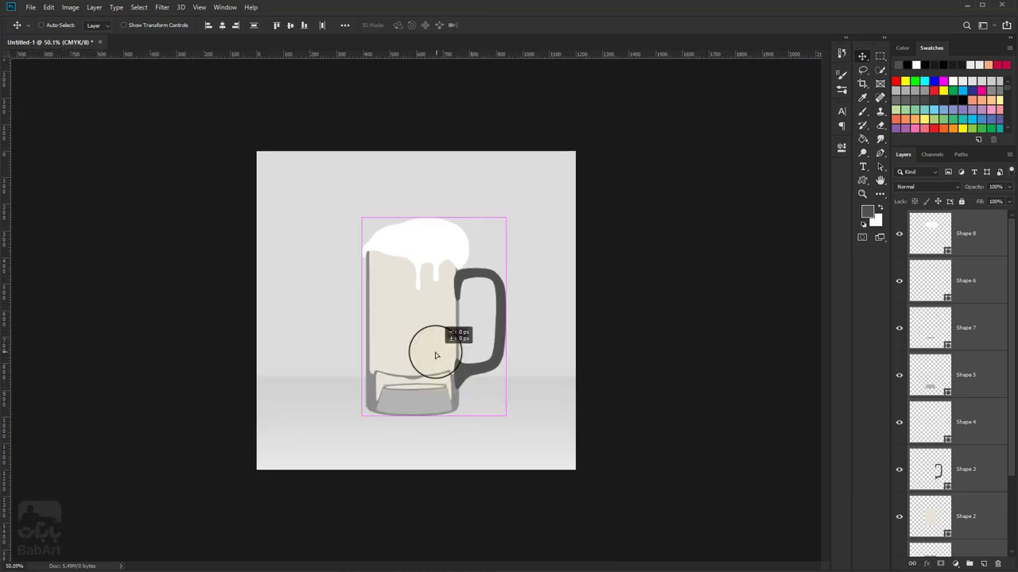
{"action": "mouse_move", "coordinate": [436, 355]}
{"action": "left_mouse_down"}
{"action": "mouse_move", "coordinate": [431, 411]}
{"action": "mouse_move", "coordinate": [420, 400]}
{"action": "left_mouse_up"}
{"action": "scroll", "coordinate": [420, 399], "scroll_direction": "up", "scroll_amount": 5}
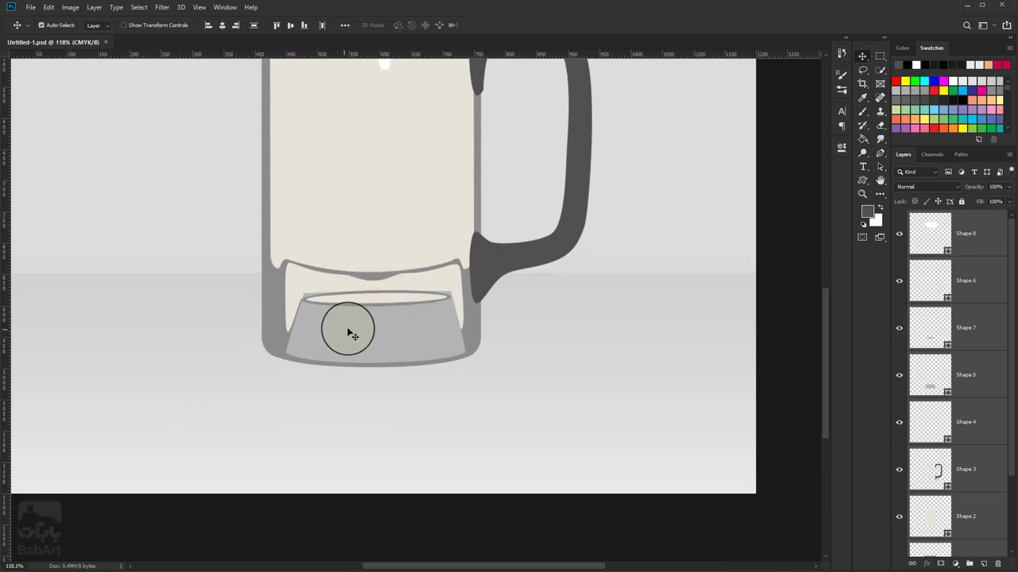
- Hide the grey bowl overlay layer, Shape 5
{"action": "left_click", "coordinate": [356, 326]}
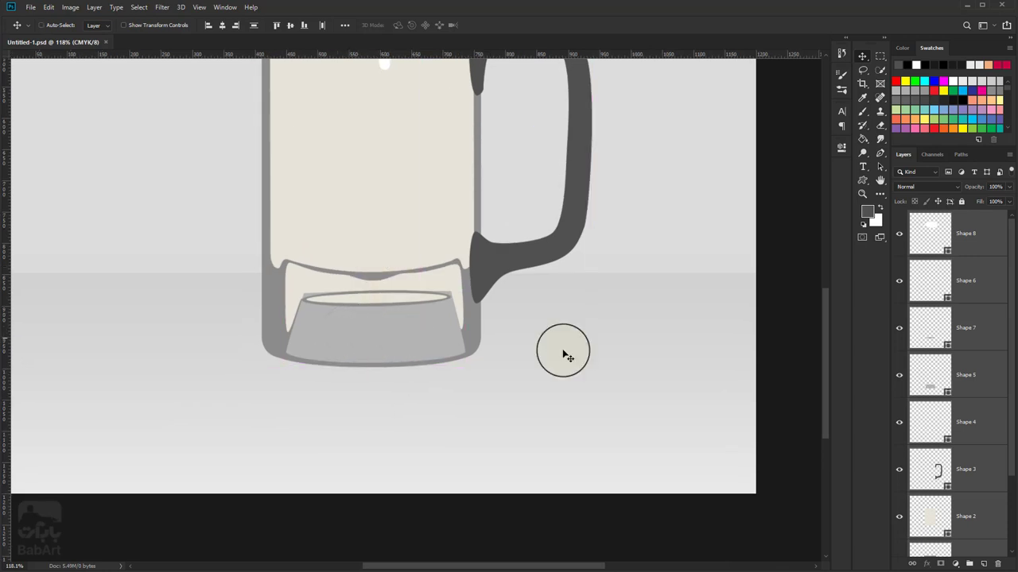
{"action": "left_click", "coordinate": [645, 355], "text": "ctrl"}
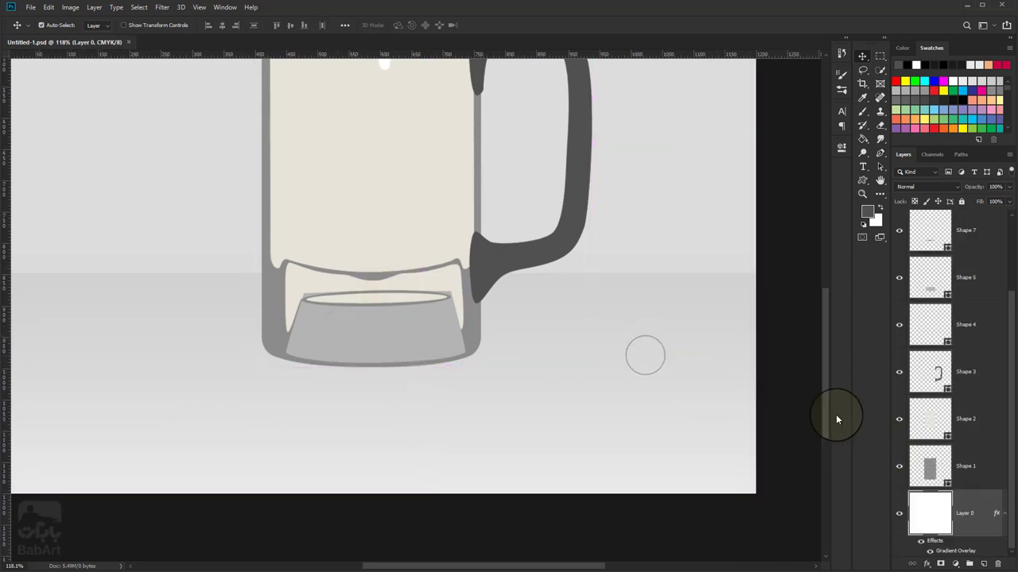
{"action": "left_click", "coordinate": [363, 323], "text": "ctrl"}
{"action": "left_click", "coordinate": [905, 278]}
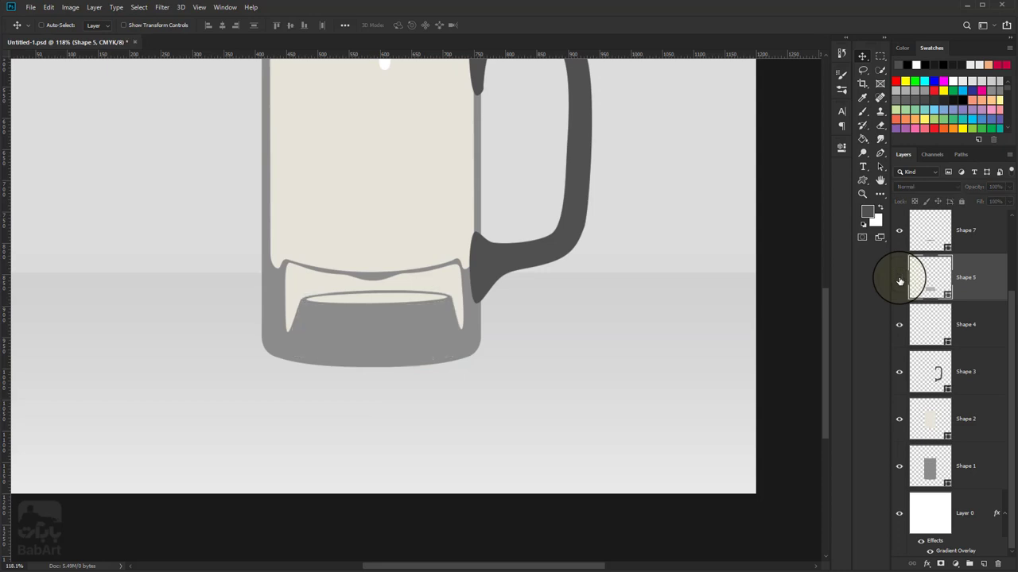
{"action": "left_click", "coordinate": [900, 279]}
{"action": "left_click", "coordinate": [899, 279]}
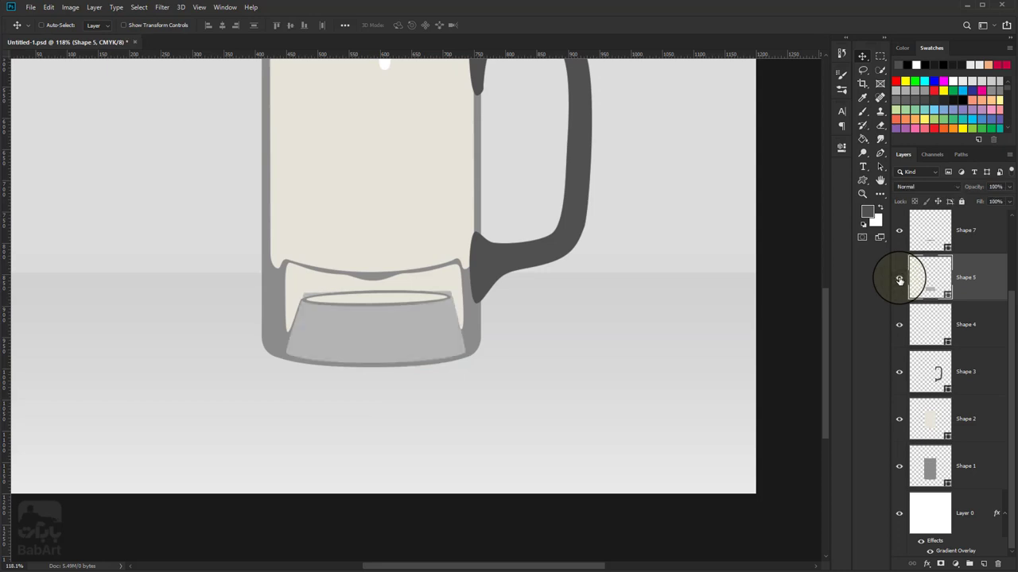
{"action": "left_click", "coordinate": [899, 278]}
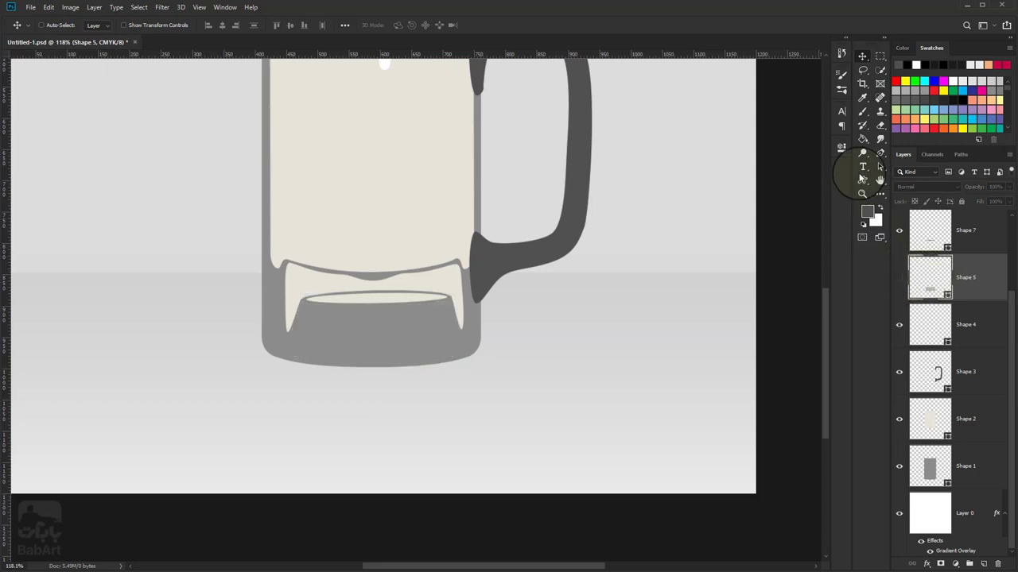
- Create a 286 × 116 px trapezoid custom shape
{"action": "left_click", "coordinate": [862, 179]}
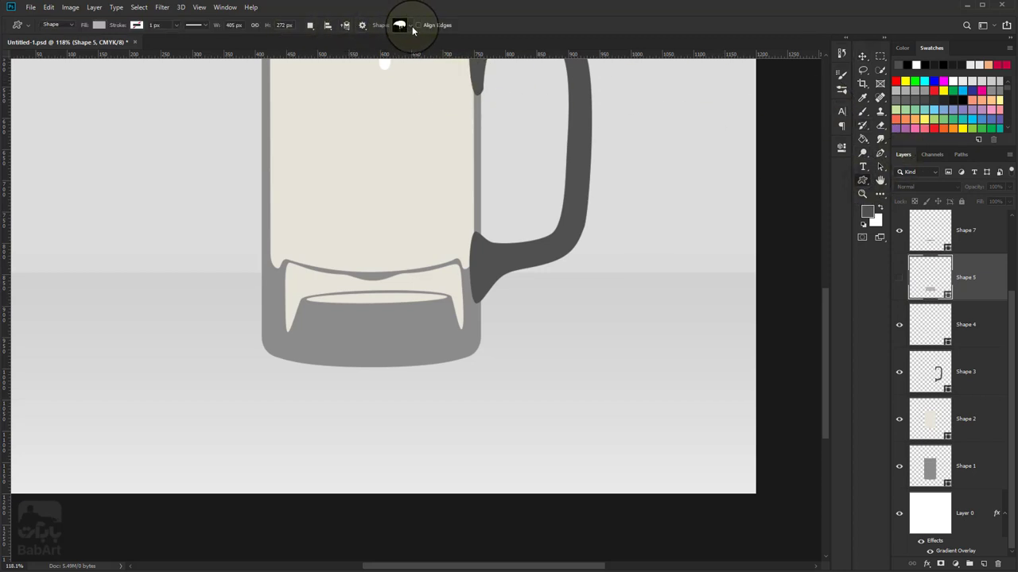
{"action": "left_click", "coordinate": [413, 29]}
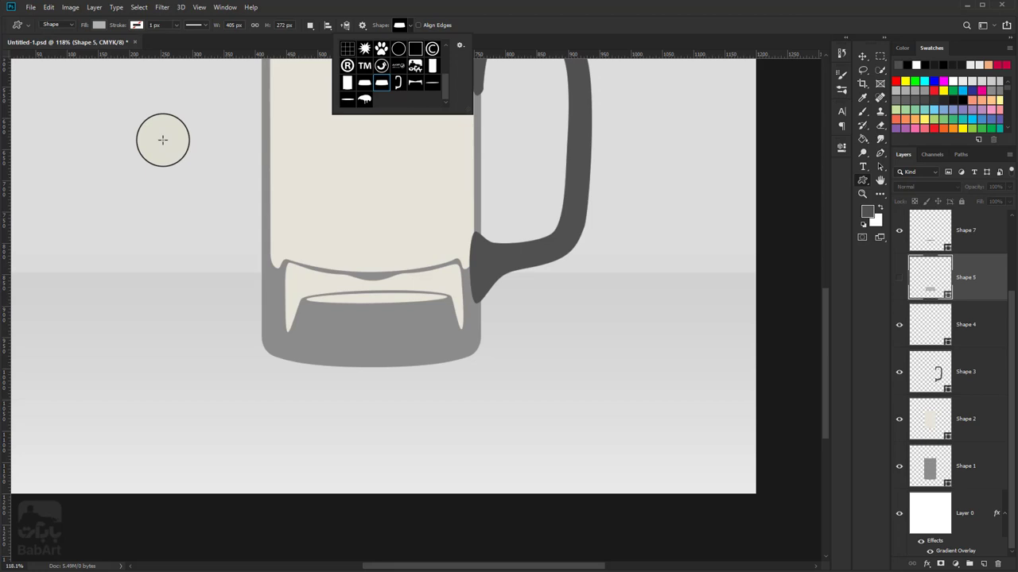
{"action": "left_click", "coordinate": [162, 140]}
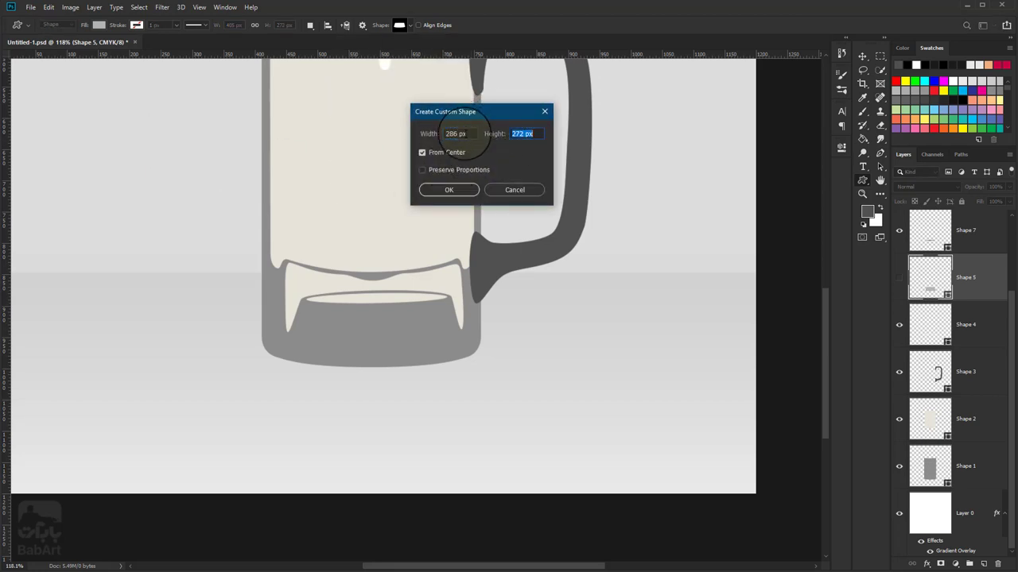
{"action": "type", "text": "6"}
{"action": "key", "text": "Return"}
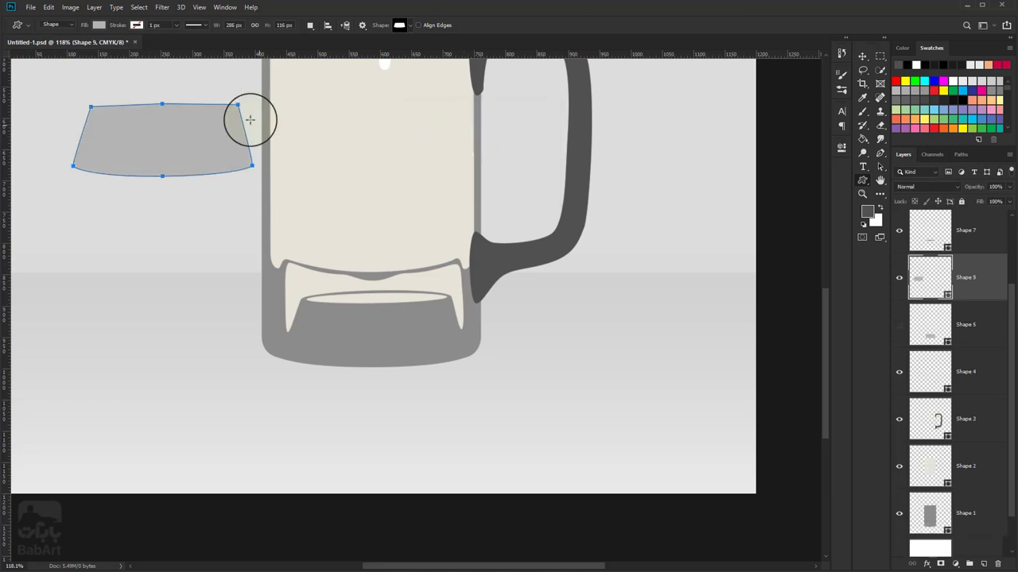
- Create a second 286 × 116 px trapezoid shape
{"action": "left_click", "coordinate": [410, 27]}
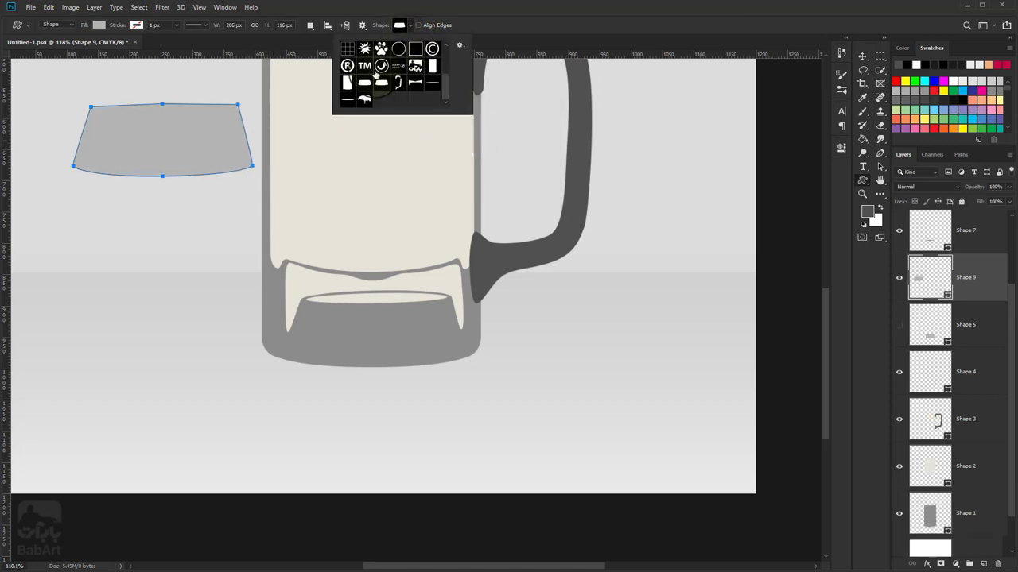
{"action": "left_click", "coordinate": [269, 202]}
{"action": "left_click", "coordinate": [161, 239]}
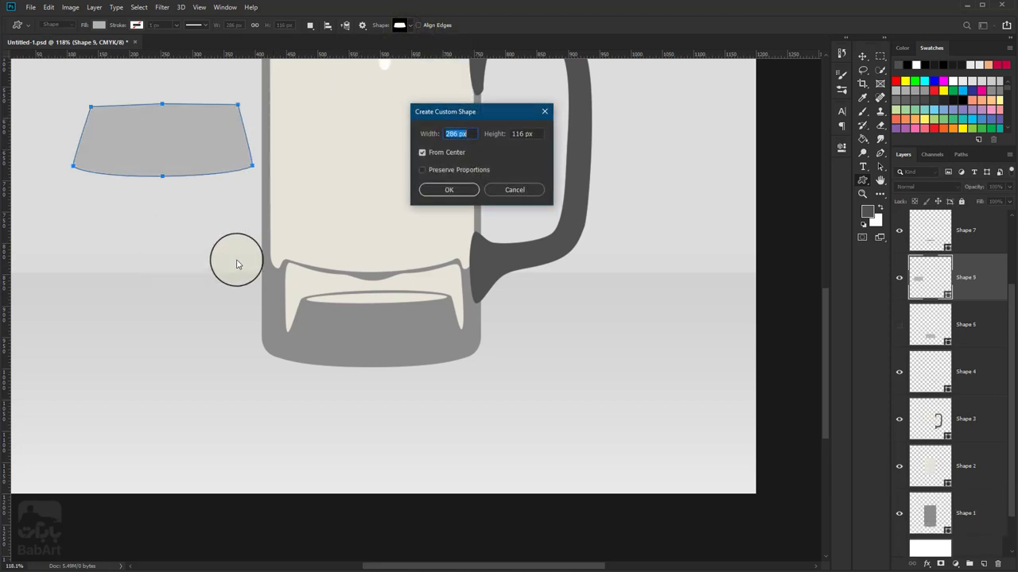
{"action": "left_click", "coordinate": [476, 191]}
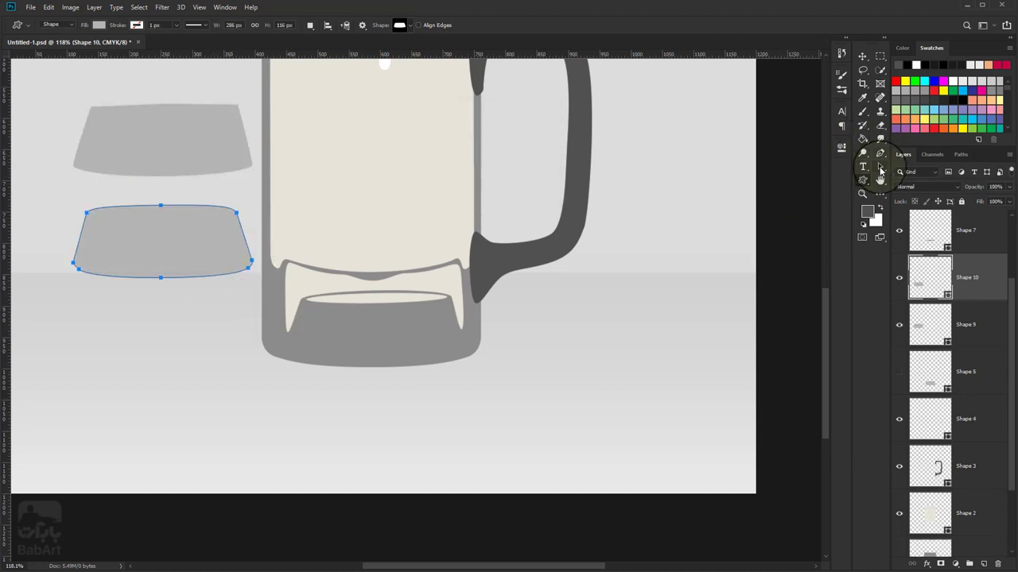
{"action": "left_click", "coordinate": [880, 165]}
- Place the Shape 10 trapezoid on the mug base and delete the spare Shape 9 copy
{"action": "mouse_move", "coordinate": [191, 245]}
{"action": "left_mouse_down"}
{"action": "mouse_move", "coordinate": [346, 267]}
{"action": "mouse_move", "coordinate": [405, 333]}
{"action": "left_mouse_up"}
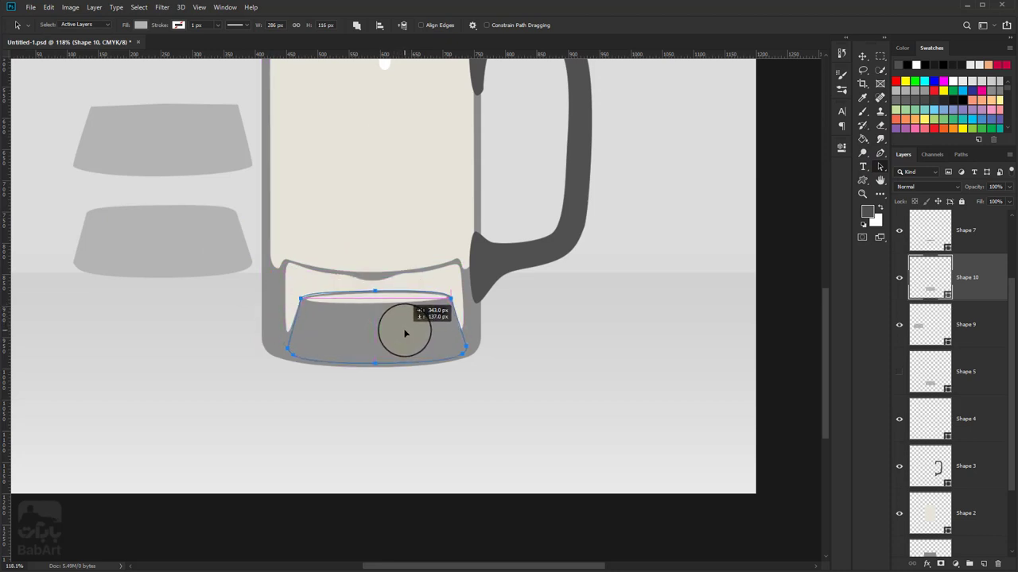
{"action": "left_click_drag", "start_coordinate": [406, 332], "coordinate": [404, 333]}
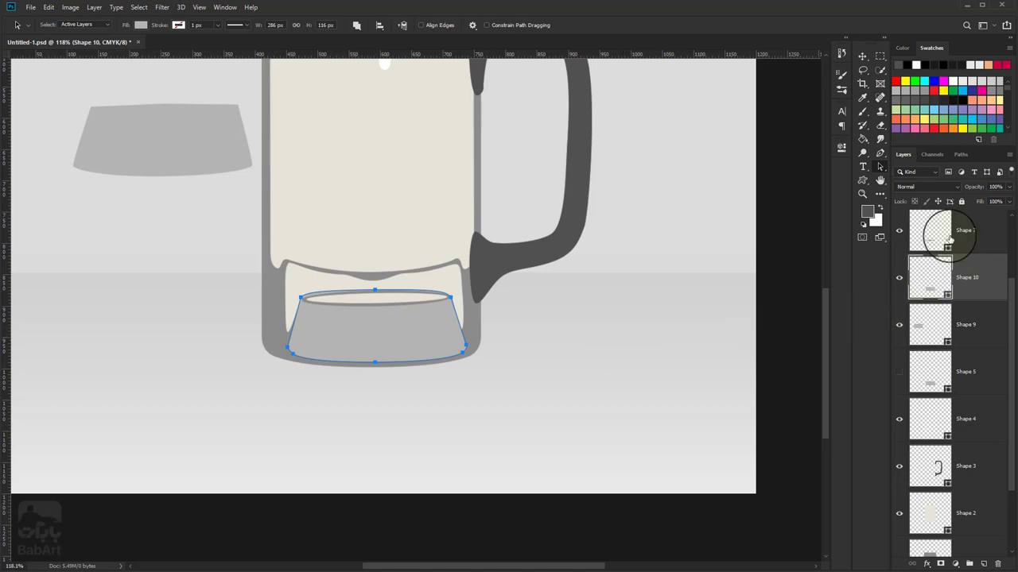
{"action": "left_click", "coordinate": [914, 324]}
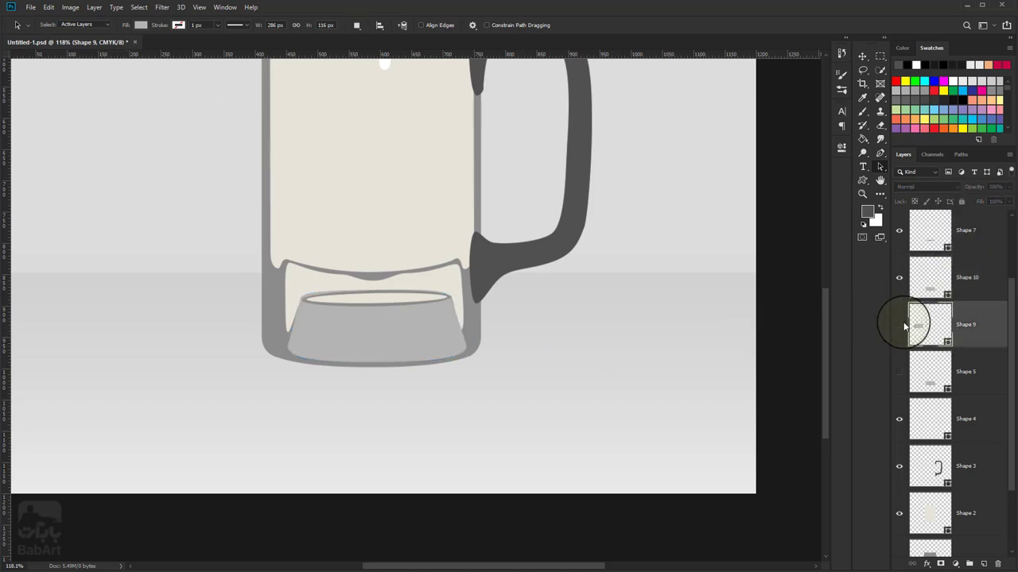
{"action": "mouse_move", "coordinate": [982, 326]}
{"action": "left_mouse_down"}
{"action": "mouse_move", "coordinate": [970, 344]}
{"action": "mouse_move", "coordinate": [1000, 564]}
{"action": "left_mouse_up"}
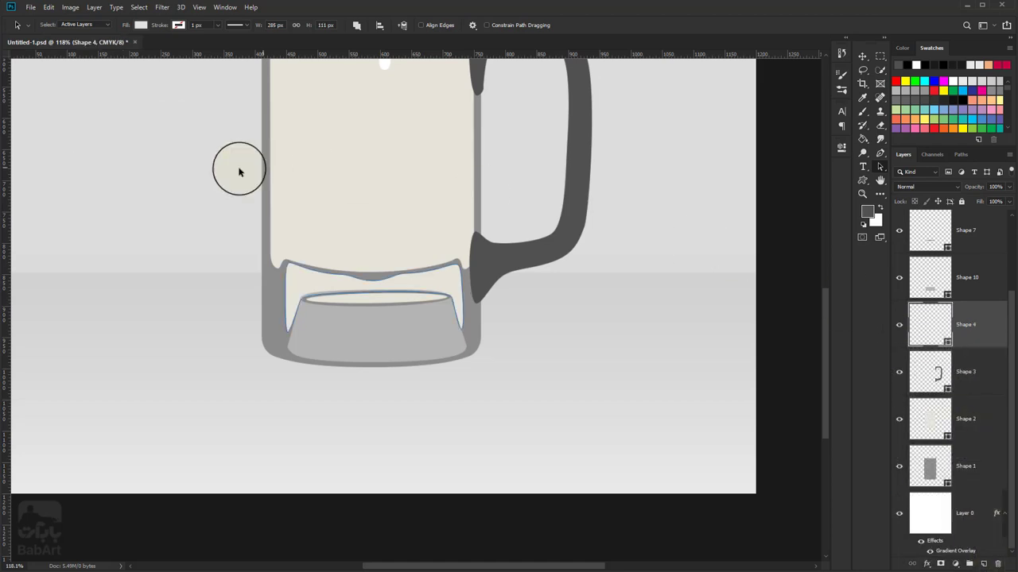
{"action": "left_click", "coordinate": [442, 338]}
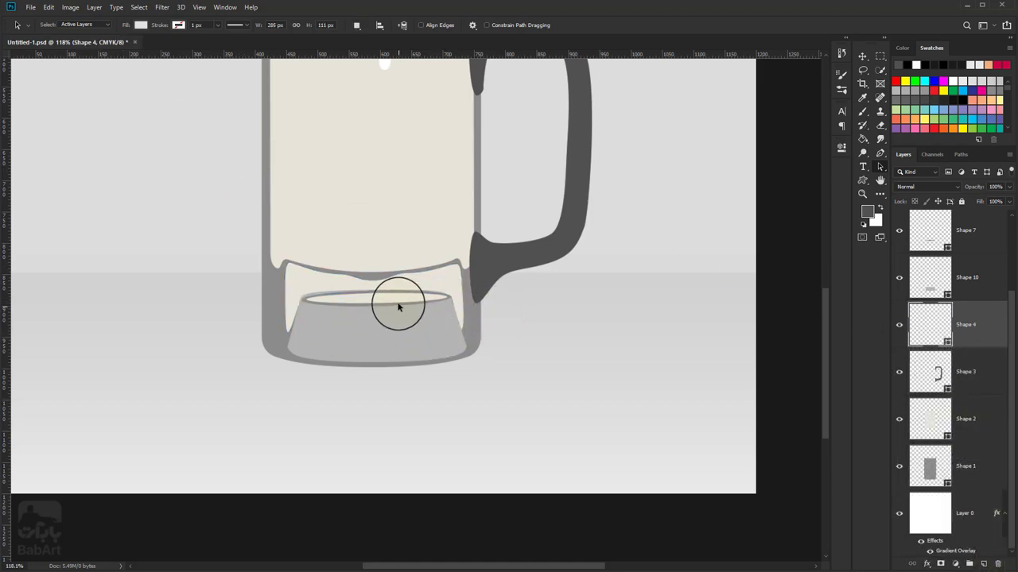
- Compare the mug with and without the Shape 7 ellipse, then delete that layer
{"action": "left_click", "coordinate": [906, 230]}
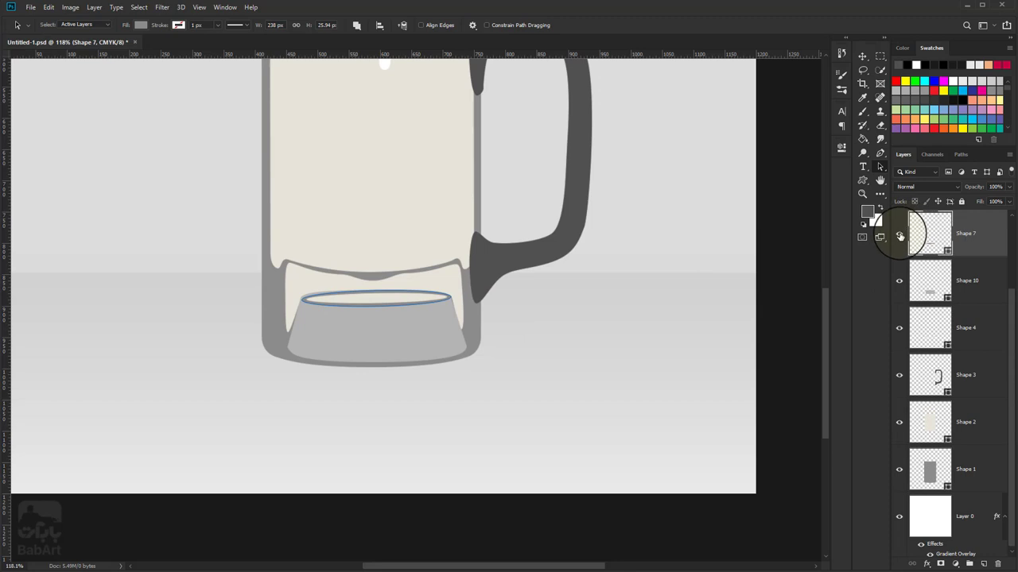
{"action": "left_click", "coordinate": [900, 234]}
{"action": "left_click", "coordinate": [900, 234]}
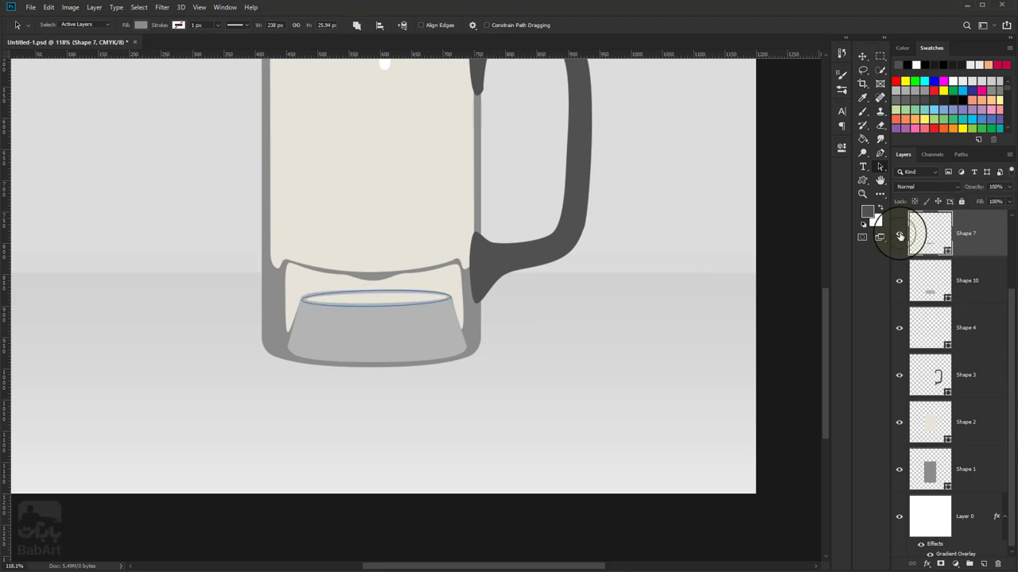
{"action": "left_click", "coordinate": [900, 234]}
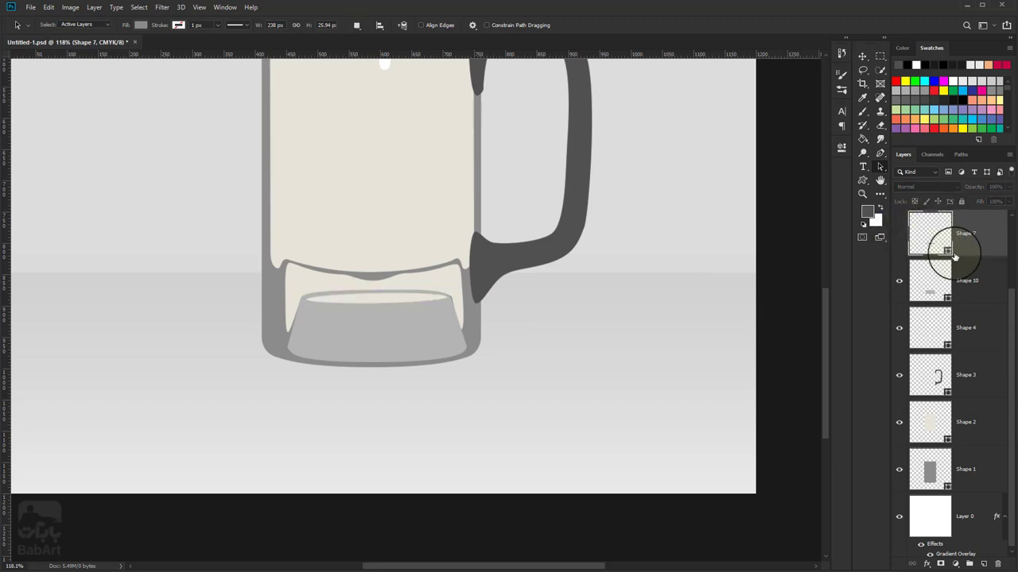
{"action": "left_click_drag", "start_coordinate": [954, 256], "coordinate": [997, 563]}
- Nudge Shape 10 slightly upward and hide the layers from Shape 8 down to Shape 2
{"action": "scroll", "coordinate": [368, 262], "scroll_direction": "down", "scroll_amount": 1}
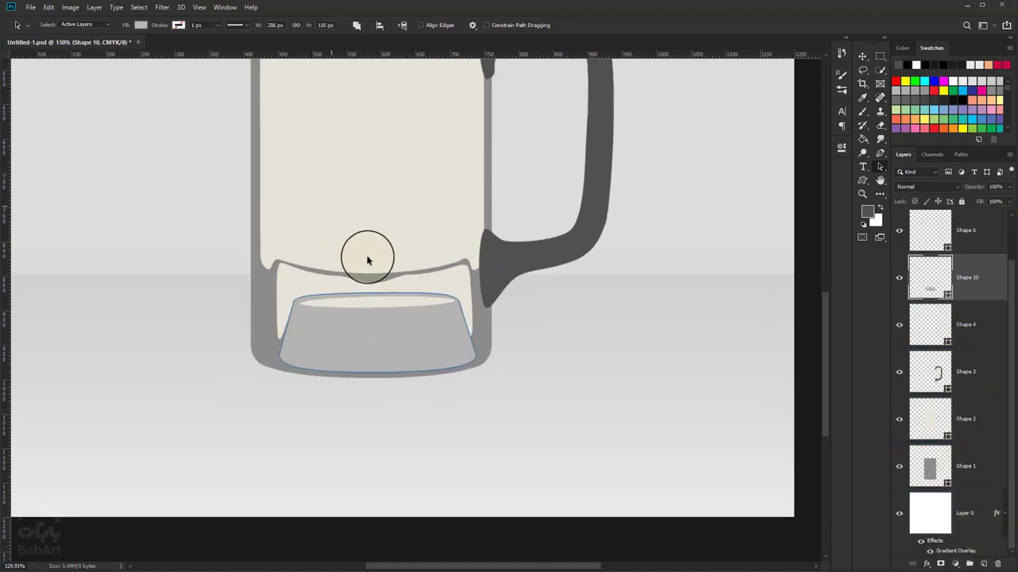
{"action": "scroll", "coordinate": [367, 262], "scroll_direction": "down", "scroll_amount": 2}
{"action": "scroll", "coordinate": [382, 234], "scroll_direction": "down", "scroll_amount": 4}
{"action": "scroll", "coordinate": [466, 268], "scroll_direction": "up", "scroll_amount": 1}
{"action": "scroll", "coordinate": [484, 284], "scroll_direction": "up", "scroll_amount": 1}
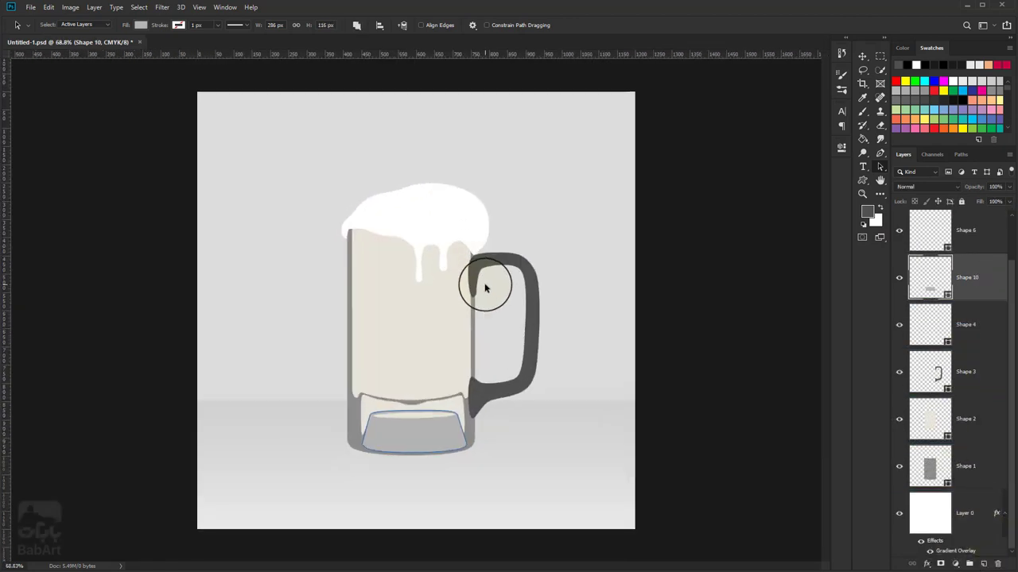
{"action": "scroll", "coordinate": [485, 288], "scroll_direction": "up", "scroll_amount": 1}
{"action": "left_click_drag", "start_coordinate": [485, 288], "coordinate": [484, 283]}
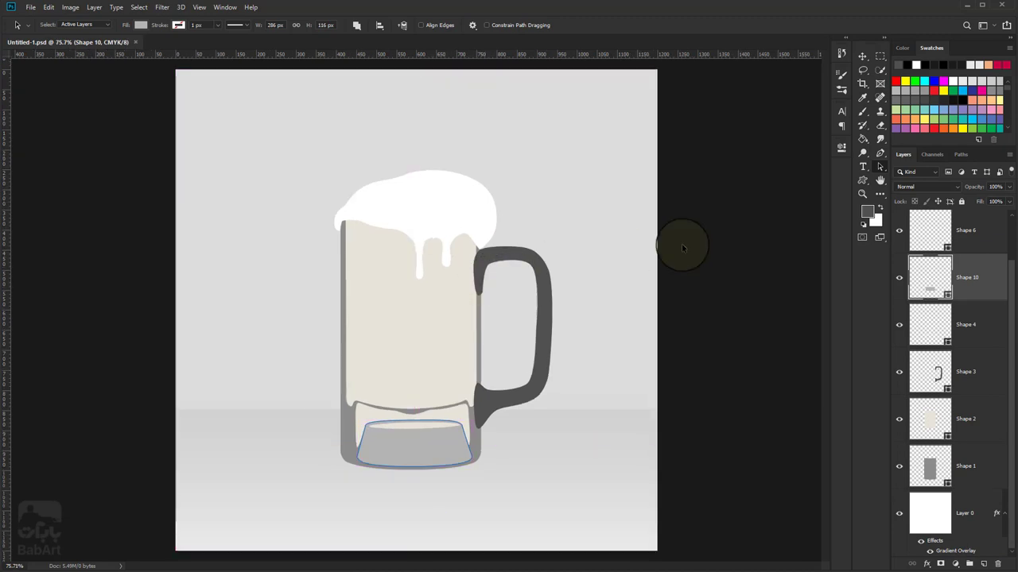
{"action": "left_click", "coordinate": [862, 56]}
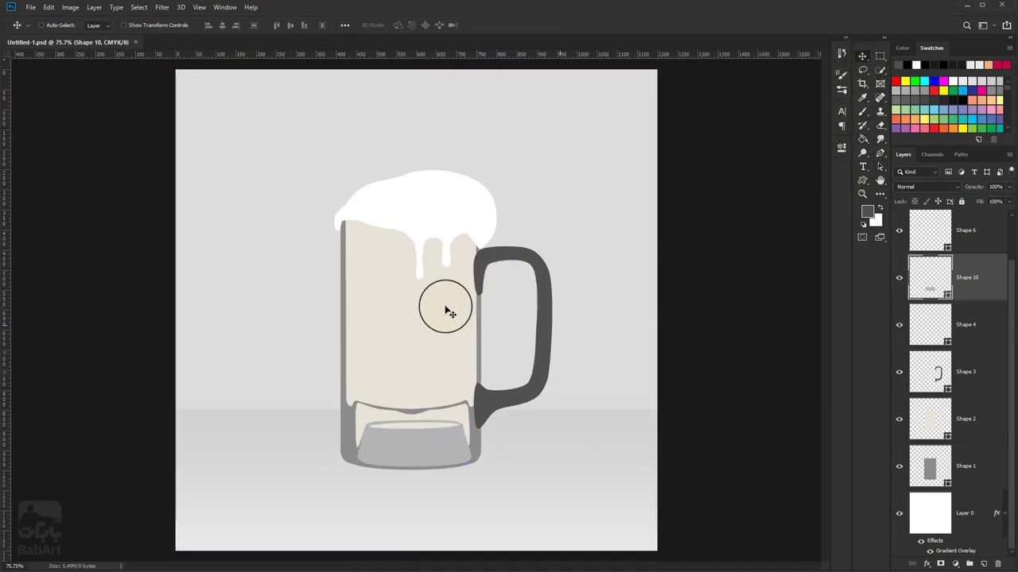
{"action": "scroll", "coordinate": [929, 286], "scroll_direction": "up", "scroll_amount": 1}
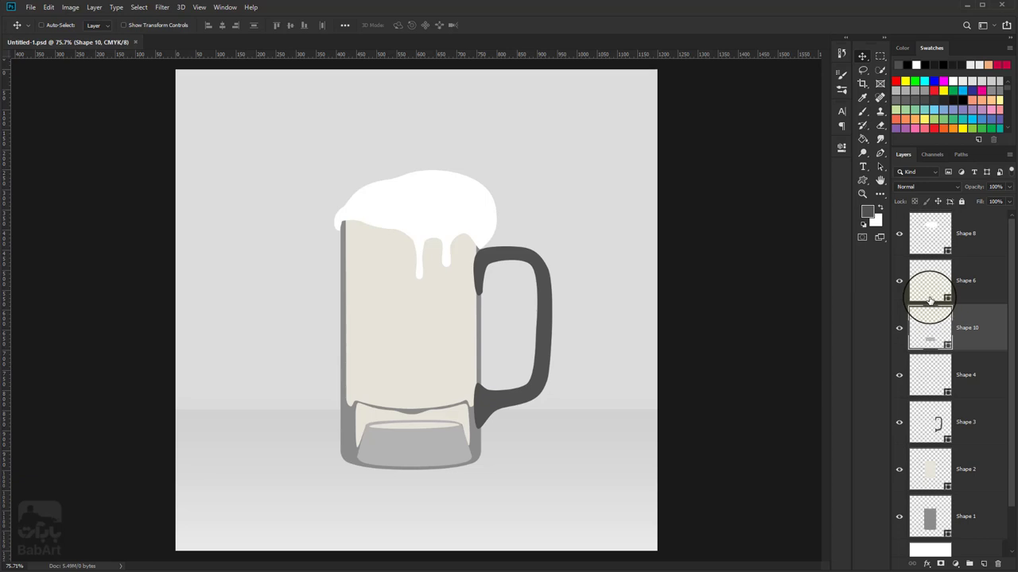
{"action": "left_click_drag", "start_coordinate": [908, 250], "coordinate": [909, 475]}
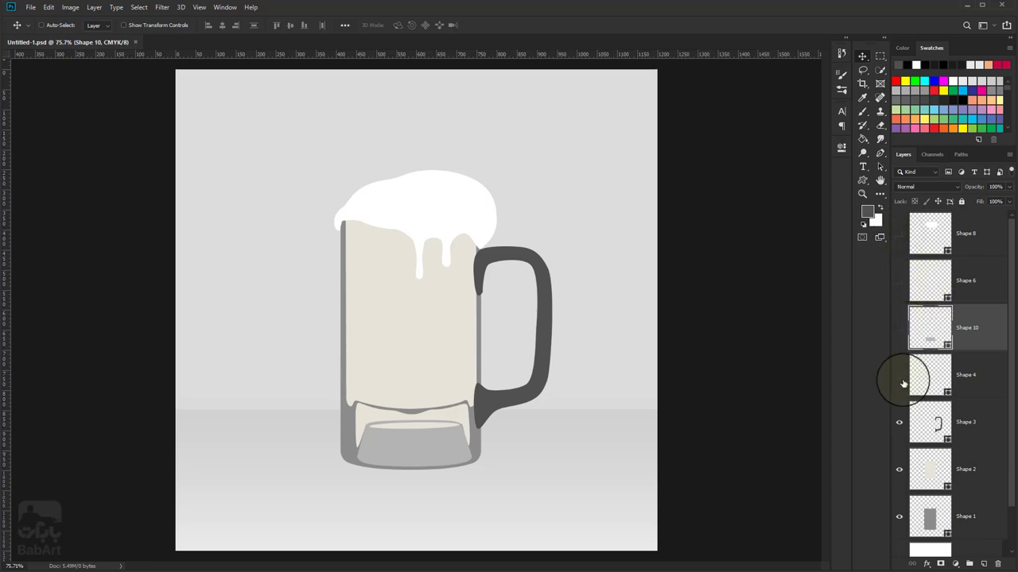
- Add a Gradient Overlay to the Shape 1 mug body and open its Gradient Editor
{"action": "scroll", "coordinate": [914, 477], "scroll_direction": "down", "scroll_amount": 1}
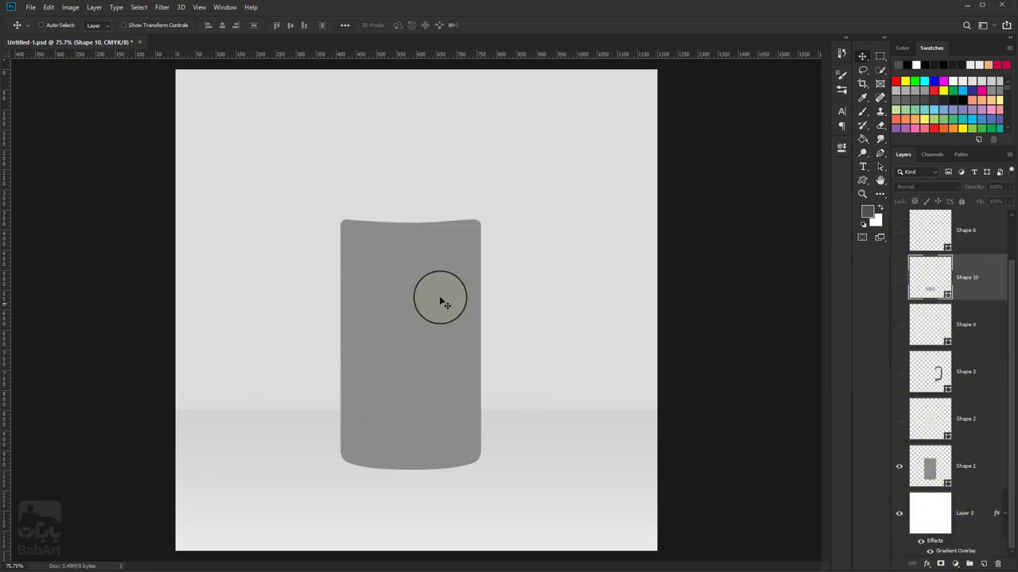
{"action": "left_click", "coordinate": [933, 471]}
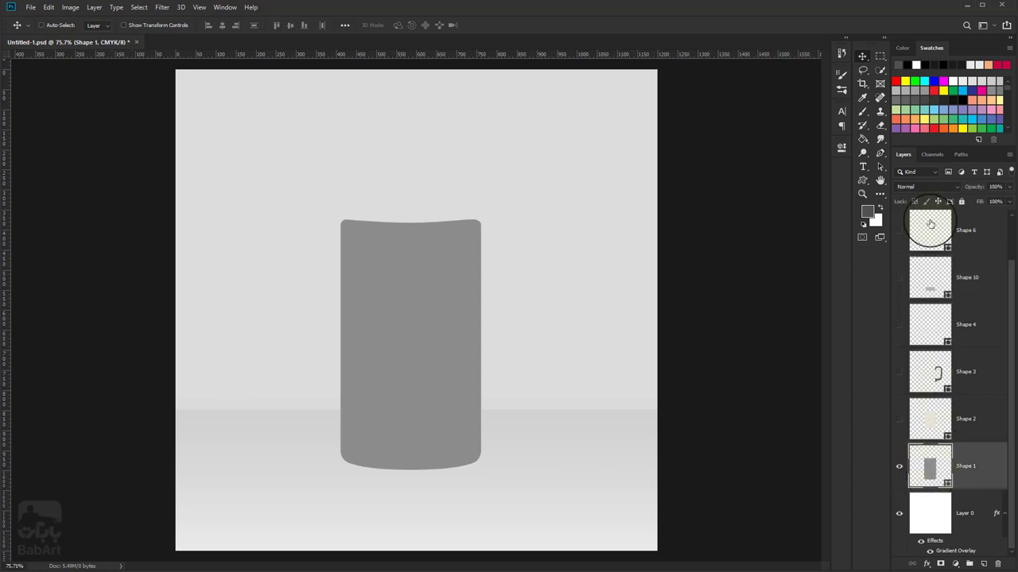
{"action": "right_click", "coordinate": [1013, 471]}
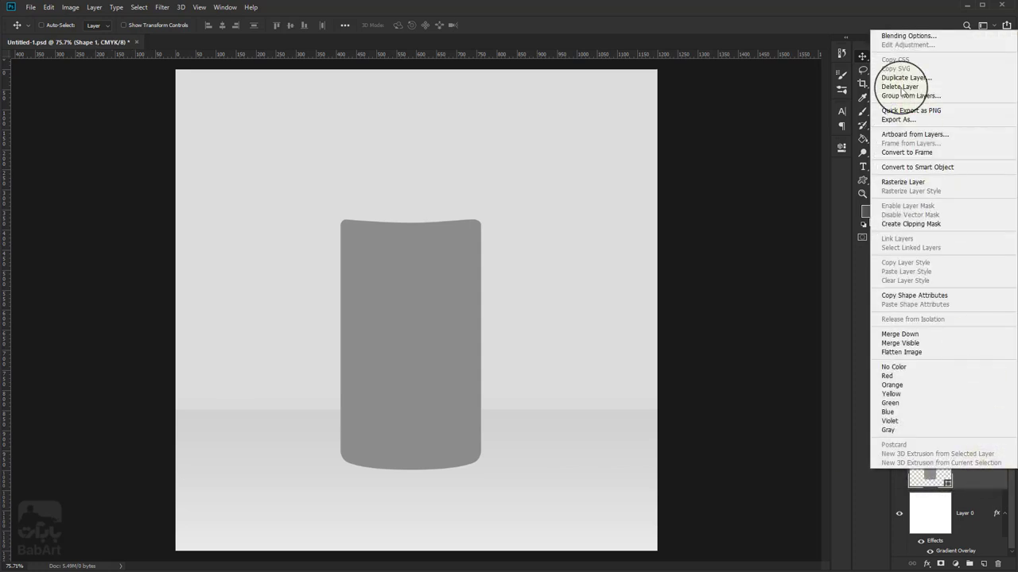
{"action": "left_click", "coordinate": [883, 38]}
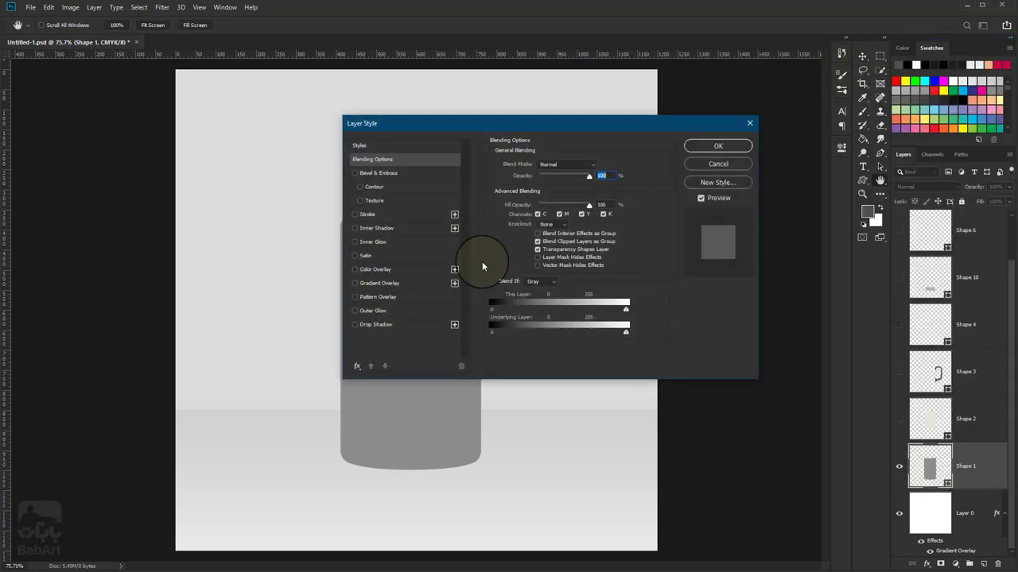
{"action": "left_click", "coordinate": [380, 284]}
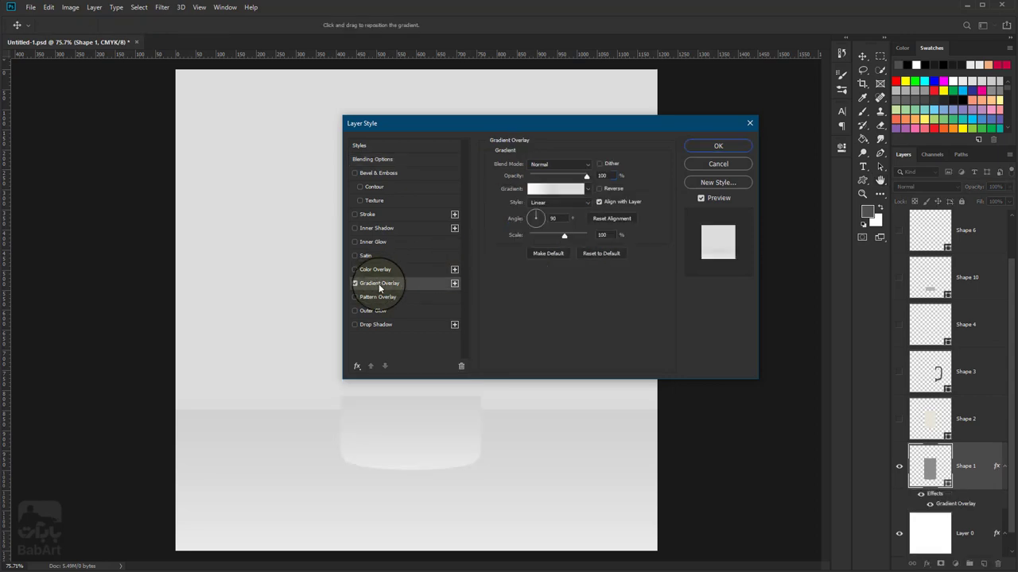
{"action": "left_click", "coordinate": [561, 197]}
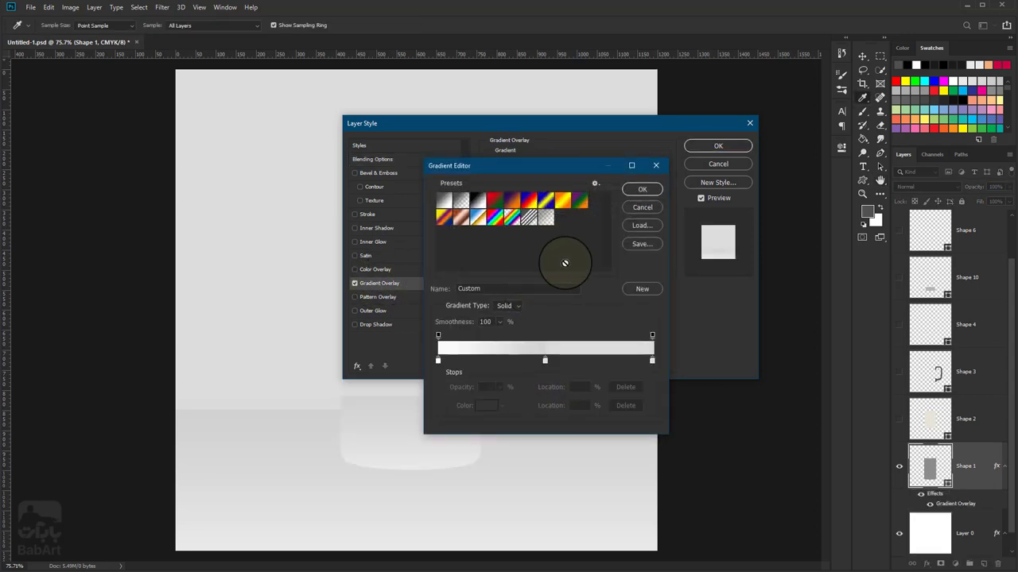
- Load glass1.grd from the Stock folder and pick the glass1 gradient preset
{"action": "left_click", "coordinate": [641, 226]}
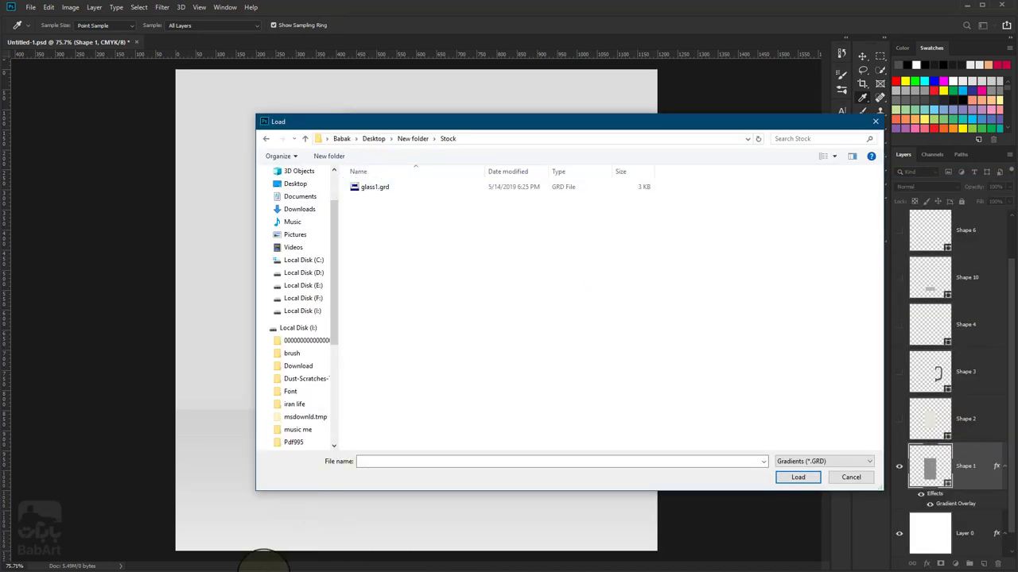
{"action": "left_click", "coordinate": [288, 551]}
{"action": "left_click", "coordinate": [466, 200]}
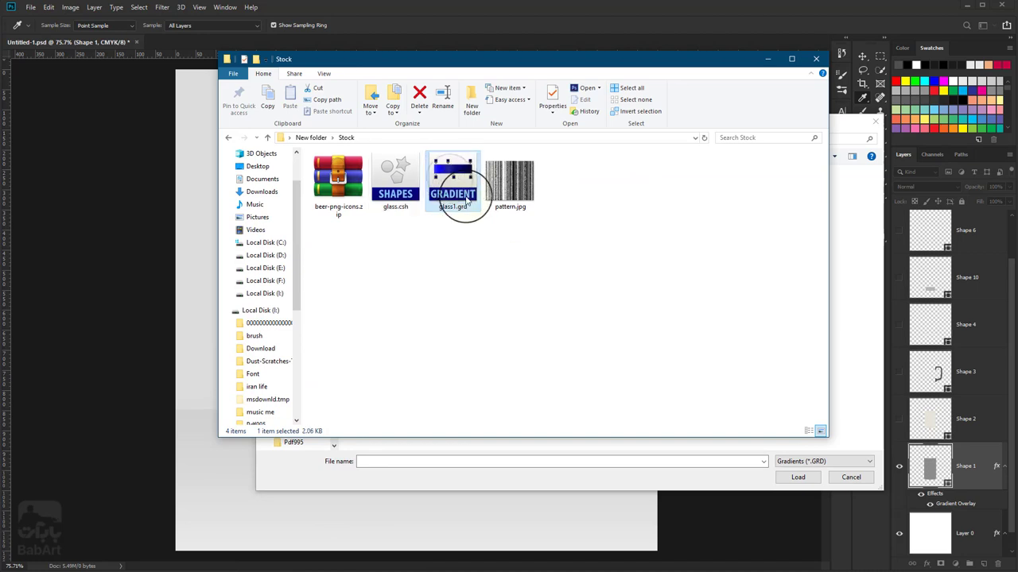
{"action": "left_click", "coordinate": [507, 461]}
{"action": "left_click", "coordinate": [366, 187]}
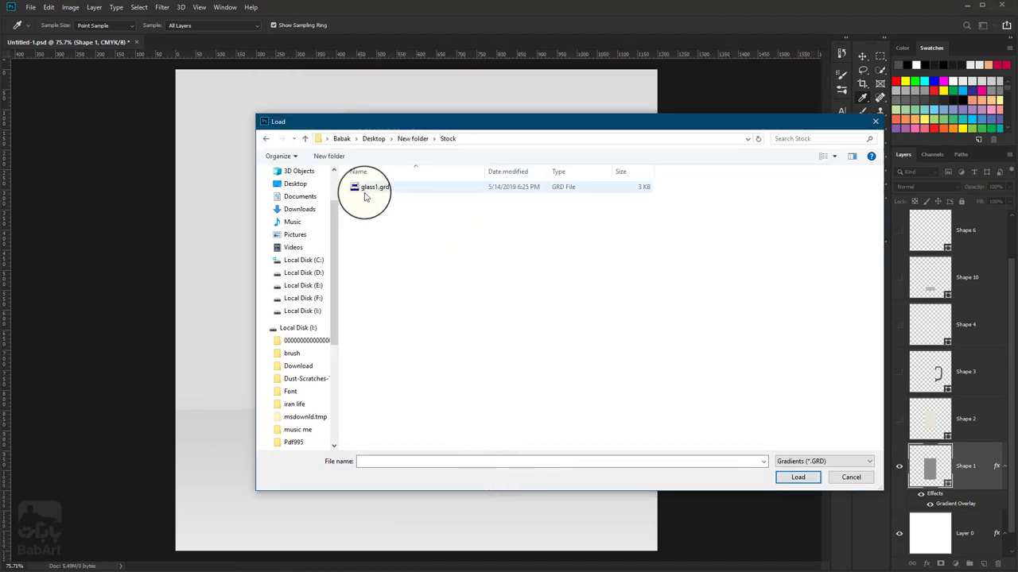
{"action": "left_click", "coordinate": [798, 477]}
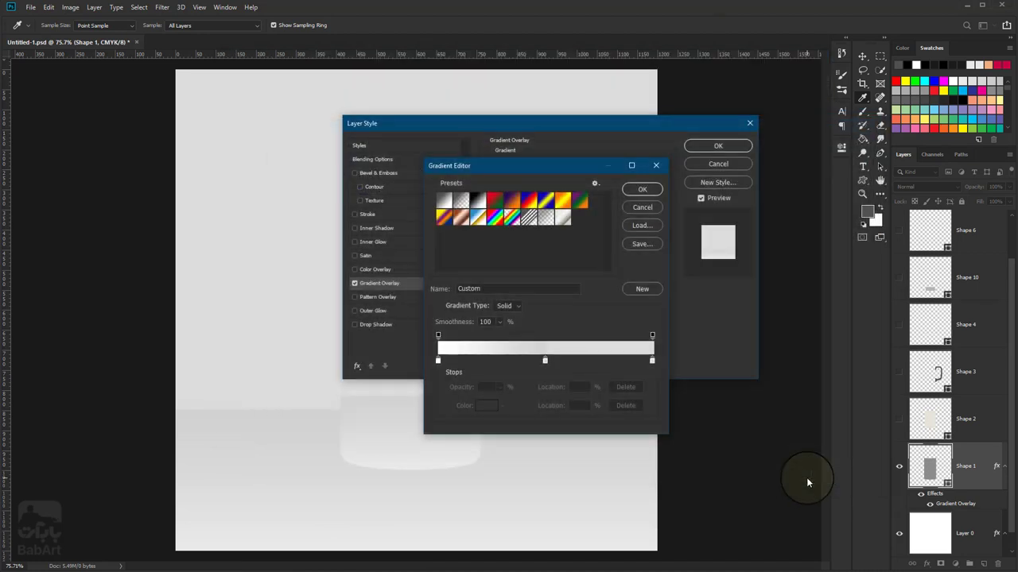
{"action": "left_click", "coordinate": [563, 219]}
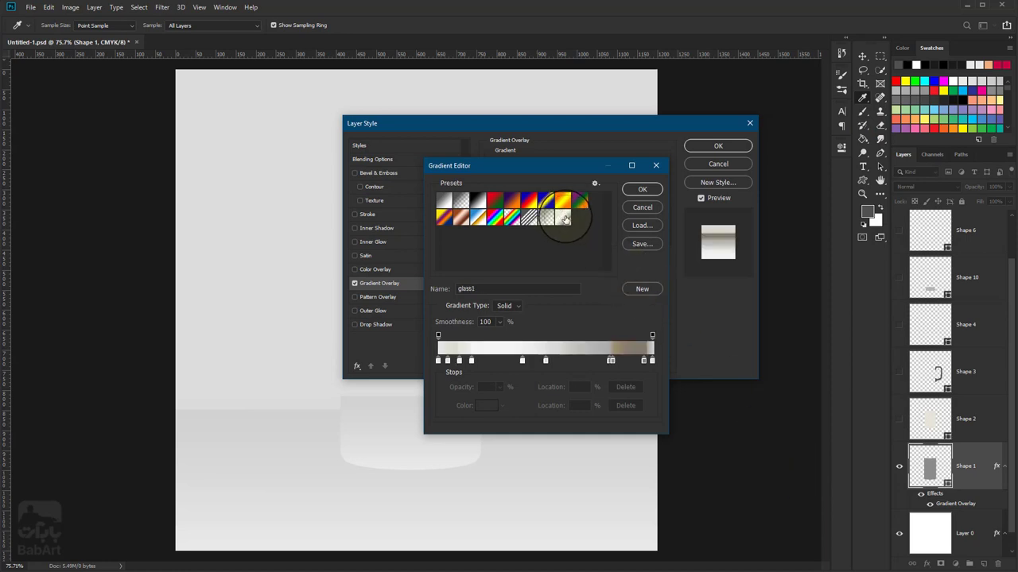
- Set Shape 1's glass1 gradient overlay to a reversed 0° angle and apply it
{"action": "left_click", "coordinate": [639, 190]}
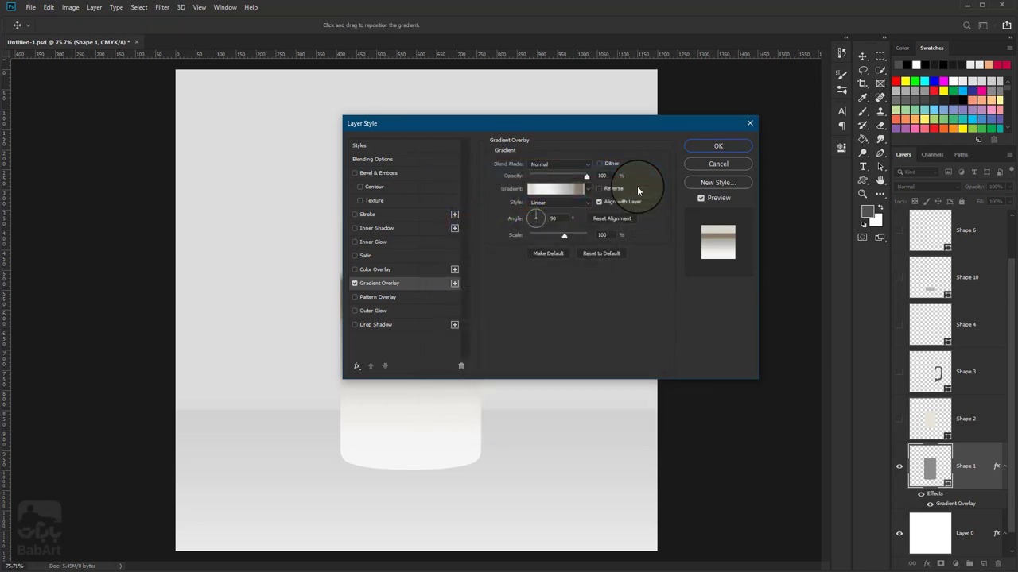
{"action": "left_click_drag", "start_coordinate": [555, 137], "coordinate": [711, 123]}
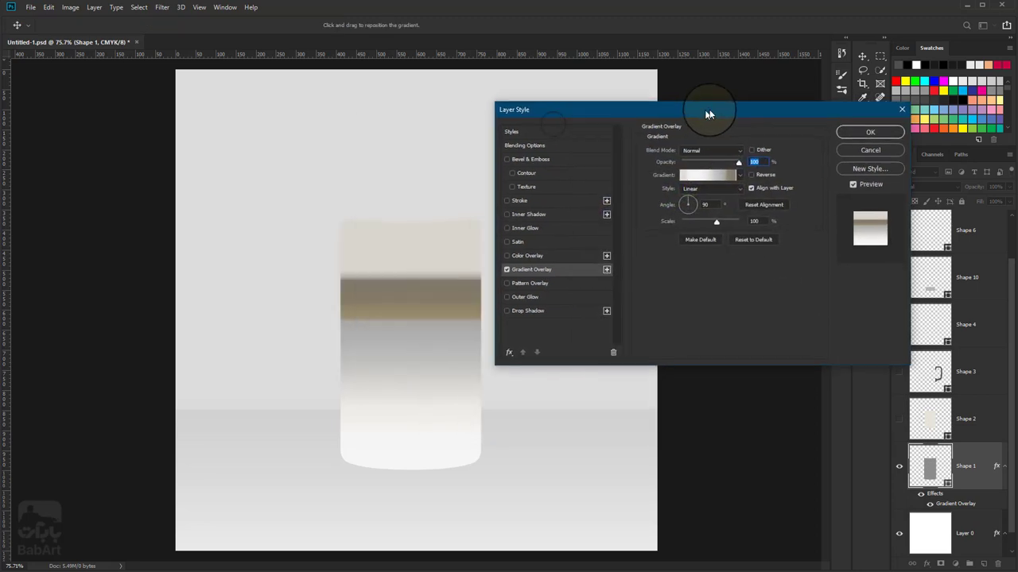
{"action": "left_click", "coordinate": [706, 204]}
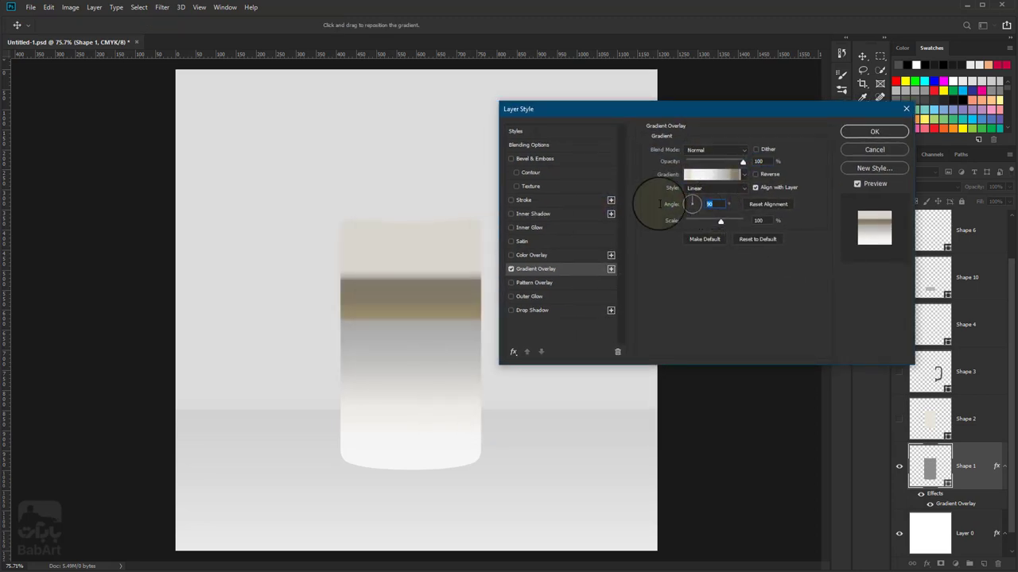
{"action": "type", "text": "0"}
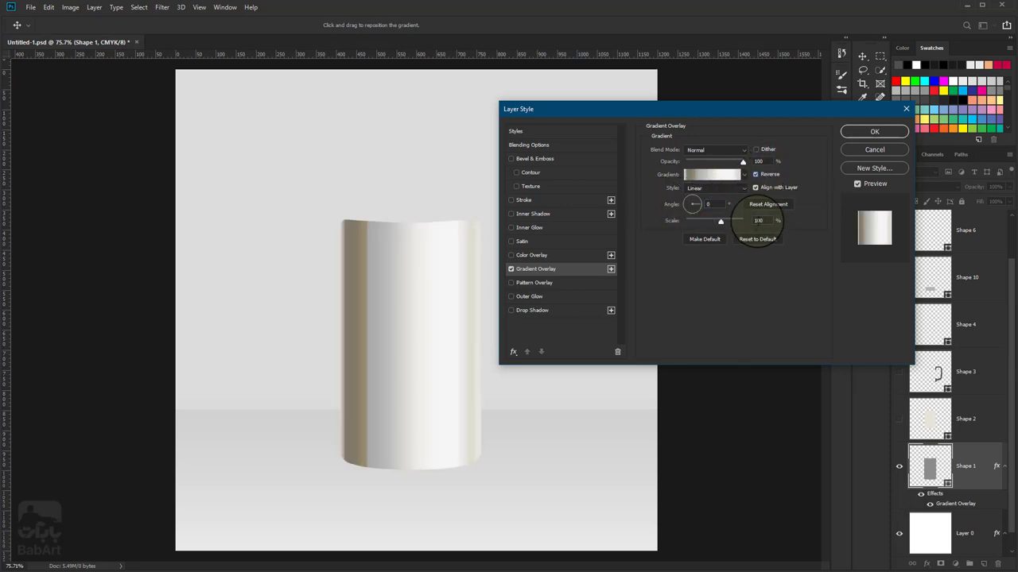
{"action": "left_click", "coordinate": [849, 135]}
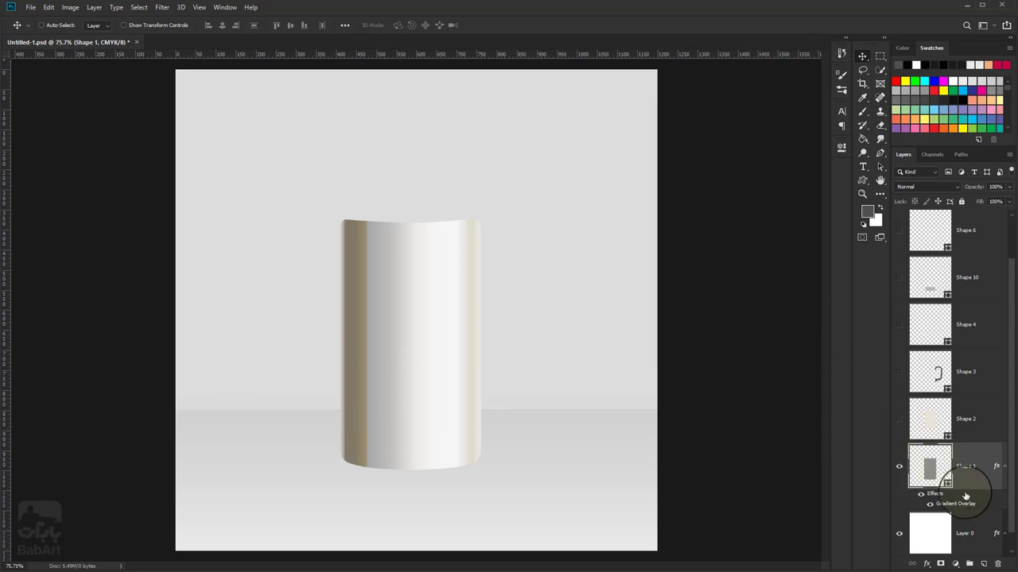
- Add a 2 px Outside stroke with a Gradient fill type to the mug body
{"action": "double_click", "coordinate": [938, 494]}
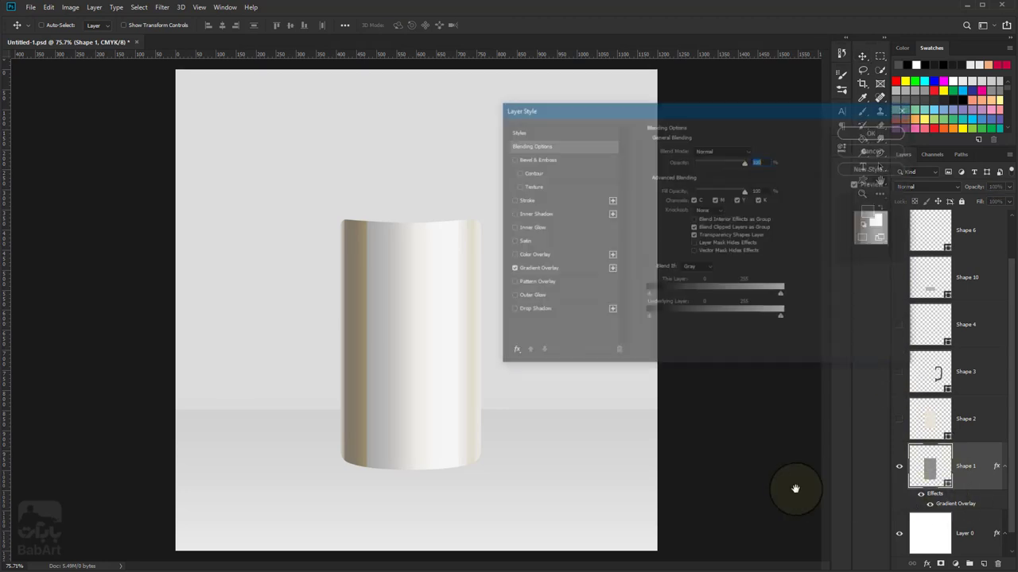
{"action": "left_click", "coordinate": [537, 270]}
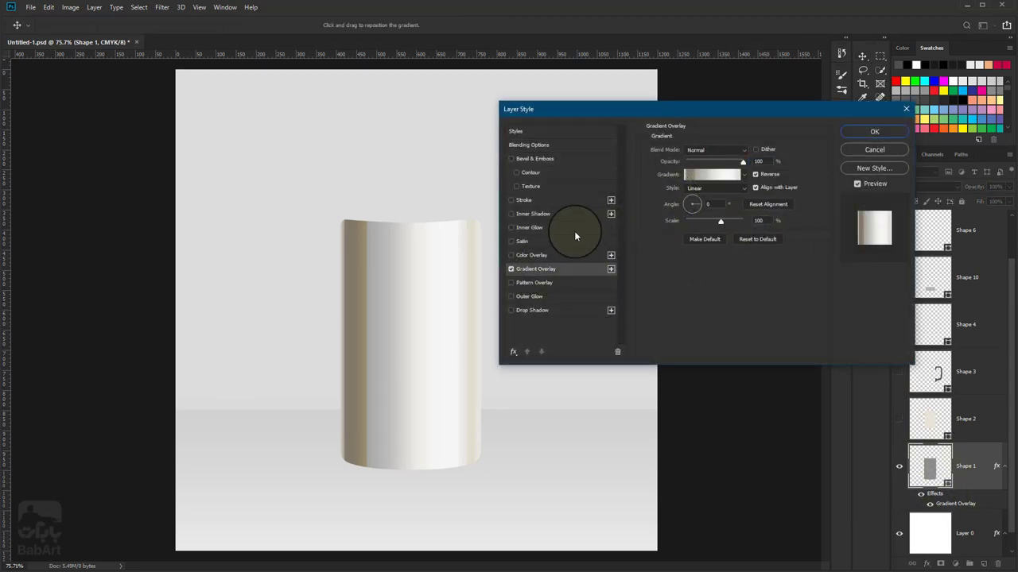
{"action": "left_click", "coordinate": [537, 200]}
{"action": "double_click", "coordinate": [748, 149]}
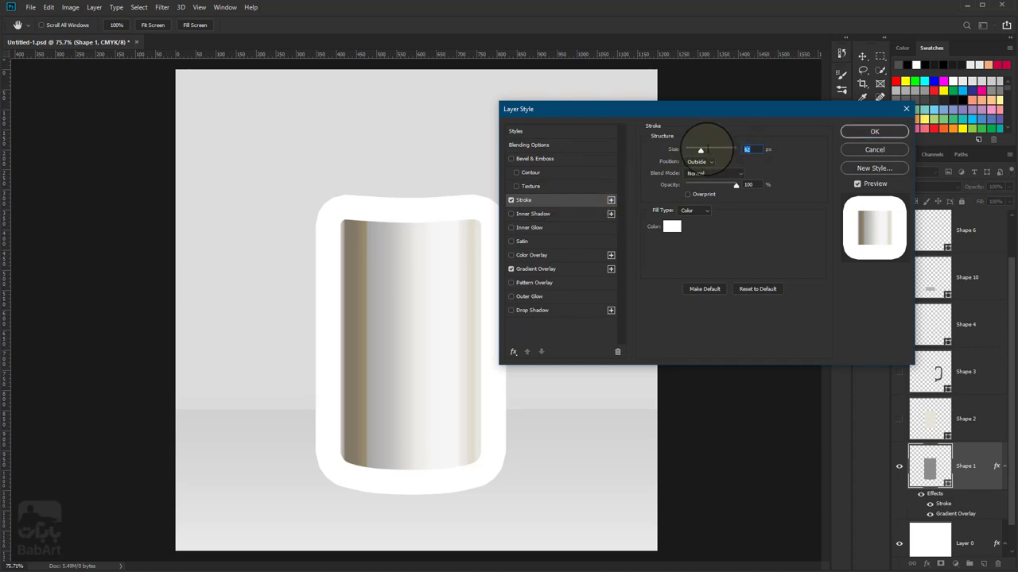
{"action": "type", "text": "2"}
{"action": "left_click", "coordinate": [700, 161]}
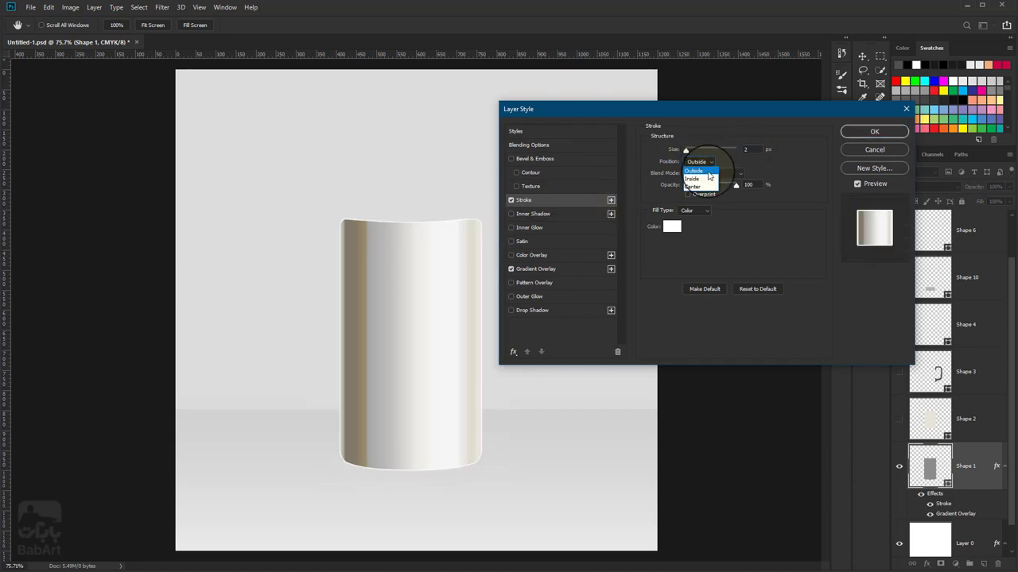
{"action": "left_click", "coordinate": [708, 171]}
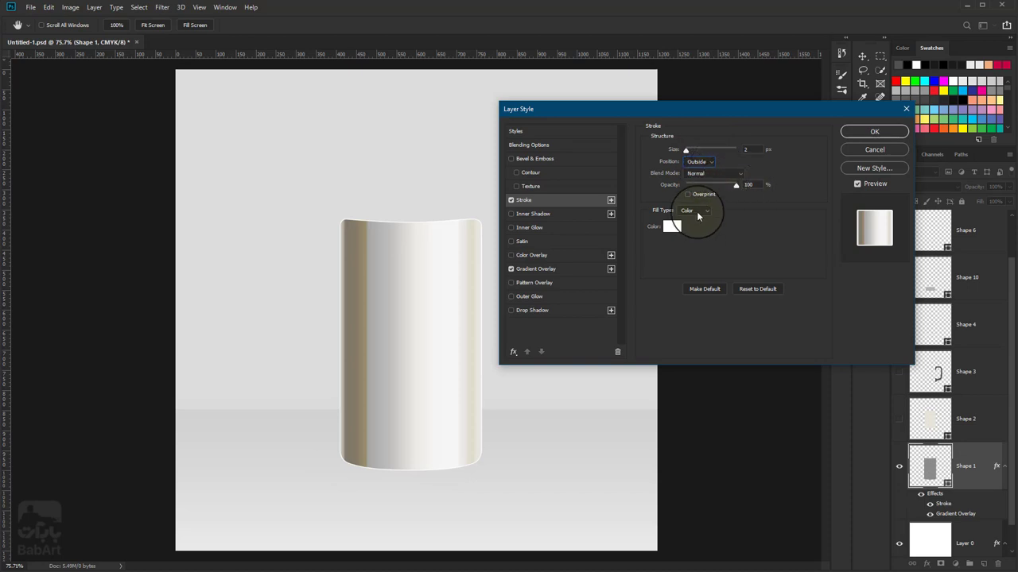
{"action": "left_click", "coordinate": [698, 228]}
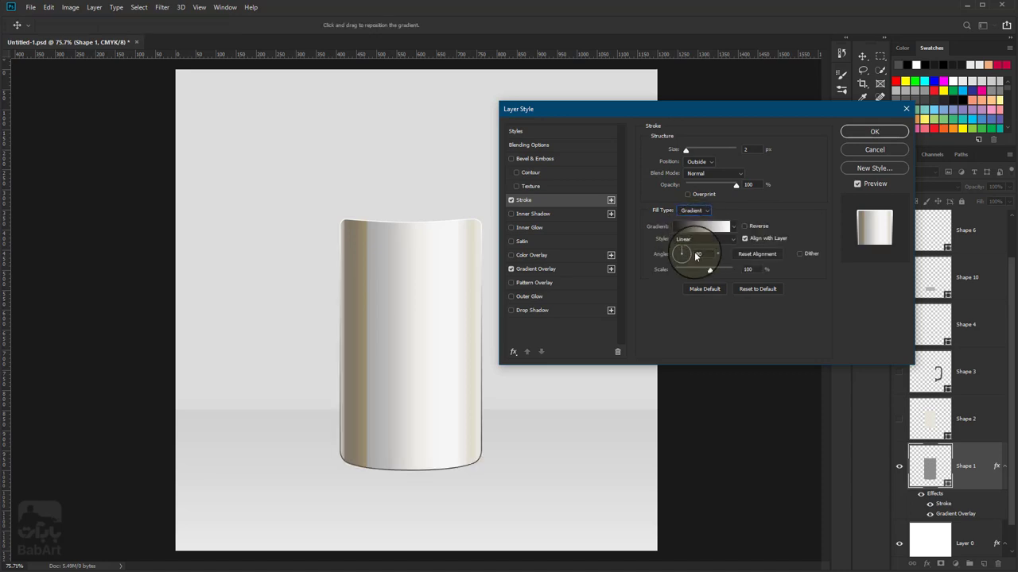
- Set the stroke gradient's left stop to grey 686868 so it fades to white
{"action": "double_click", "coordinate": [700, 254]}
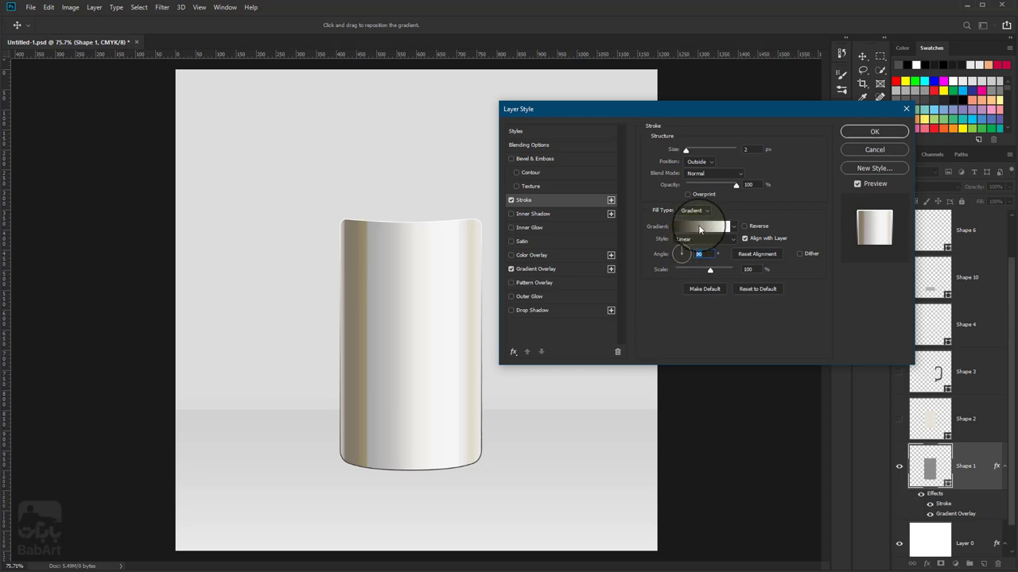
{"action": "left_click", "coordinate": [699, 229]}
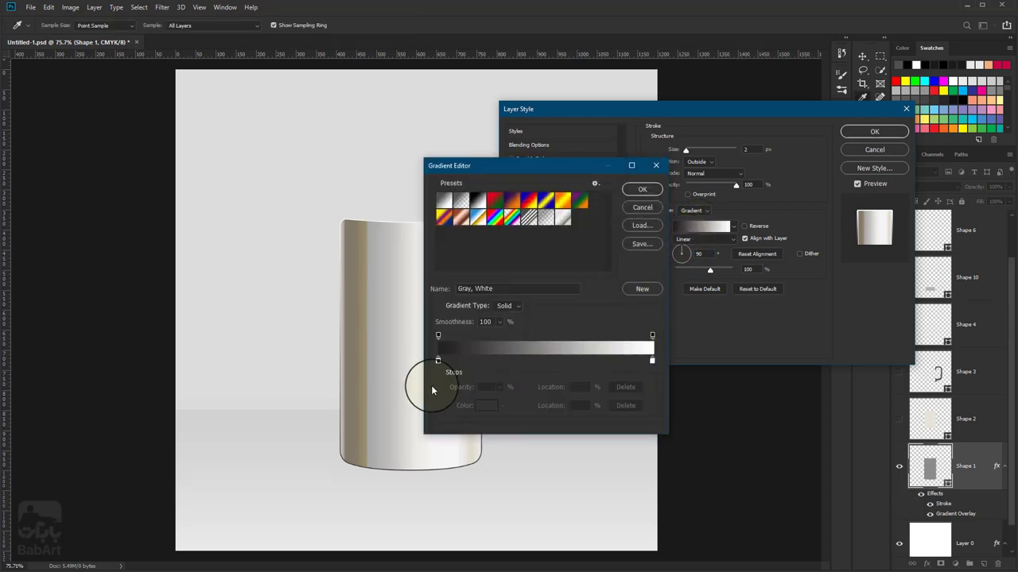
{"action": "left_click", "coordinate": [438, 362]}
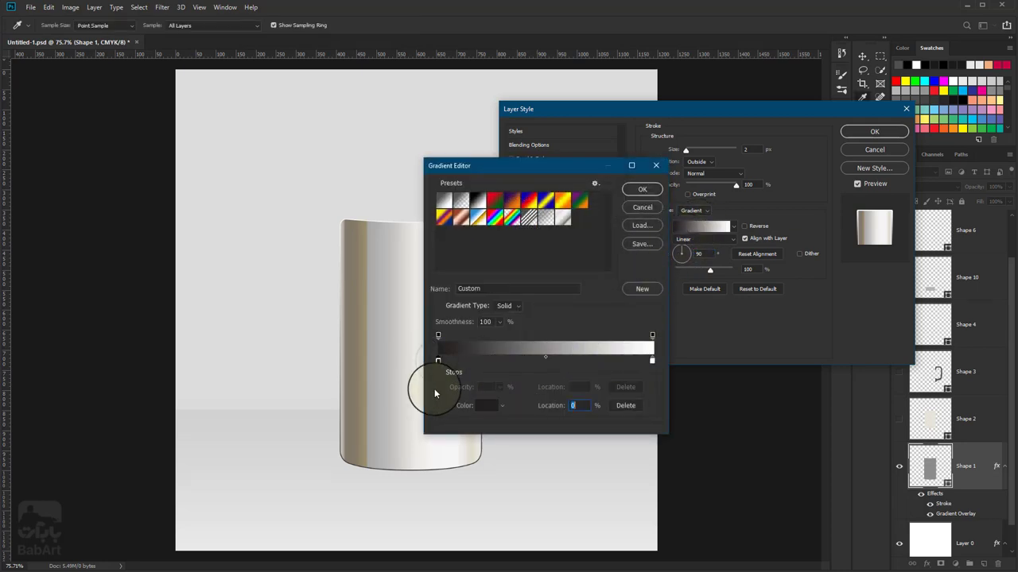
{"action": "left_click", "coordinate": [487, 406]}
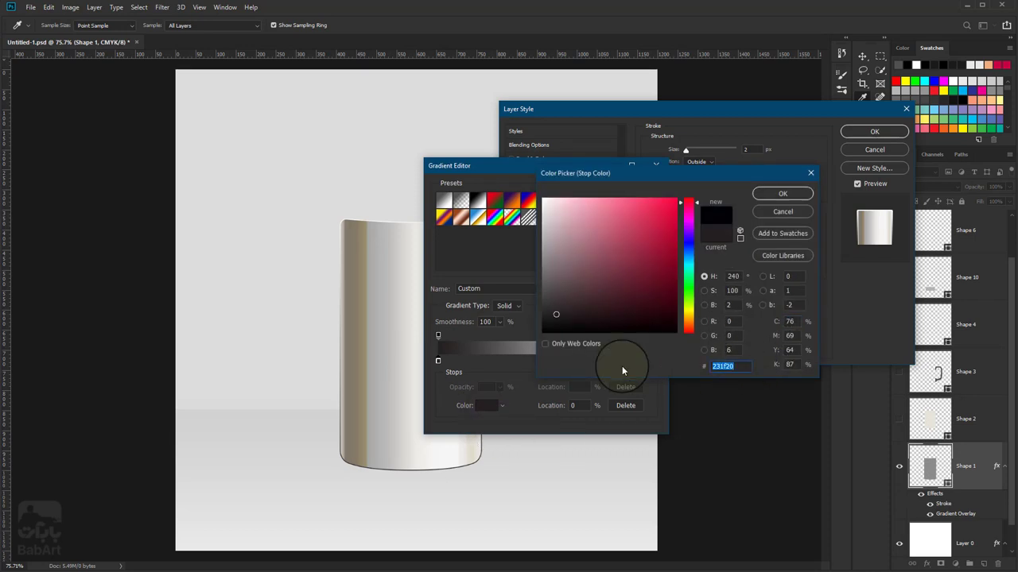
{"action": "type", "text": "686868"}
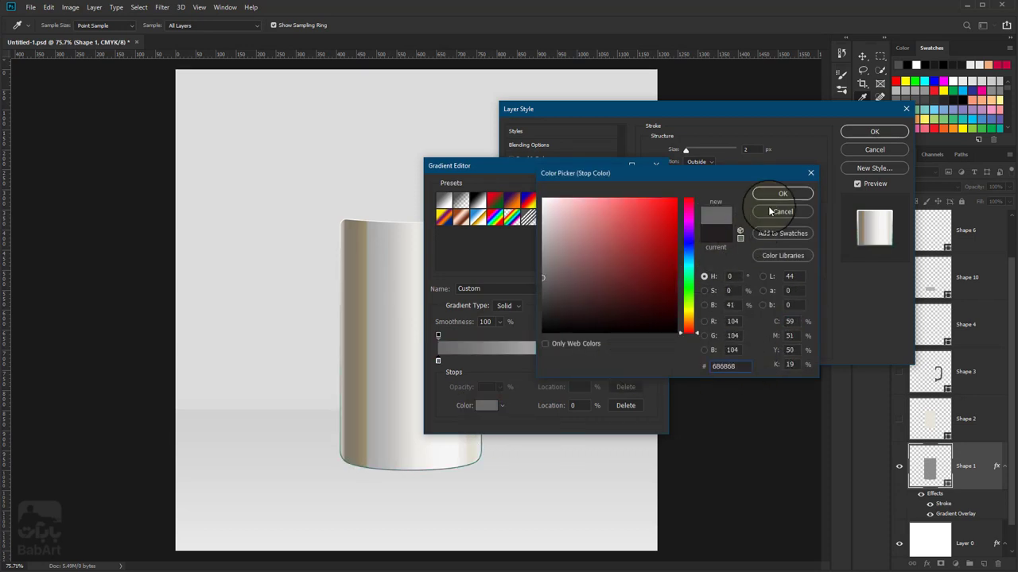
{"action": "left_click", "coordinate": [778, 196]}
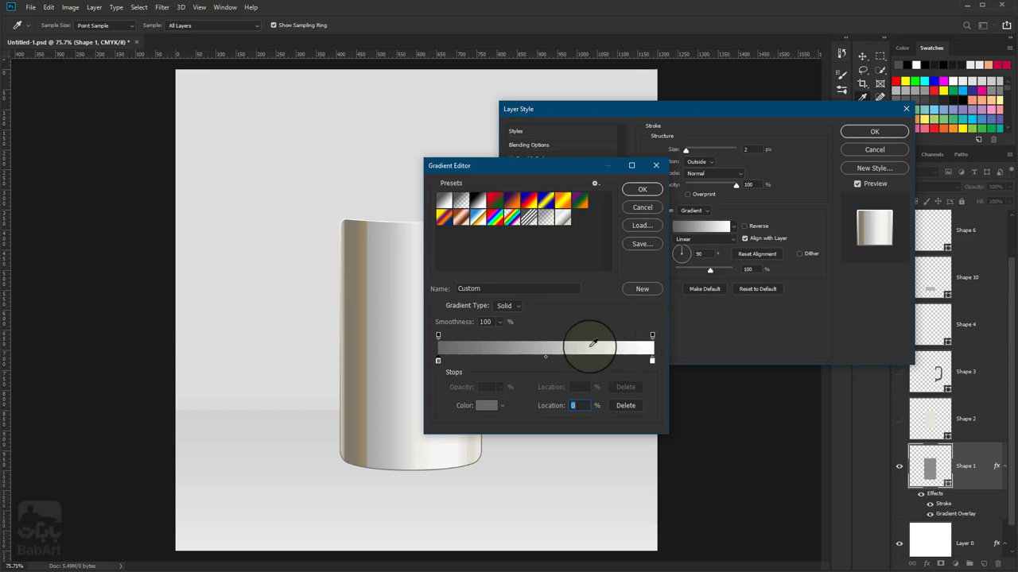
{"action": "left_click", "coordinate": [642, 190]}
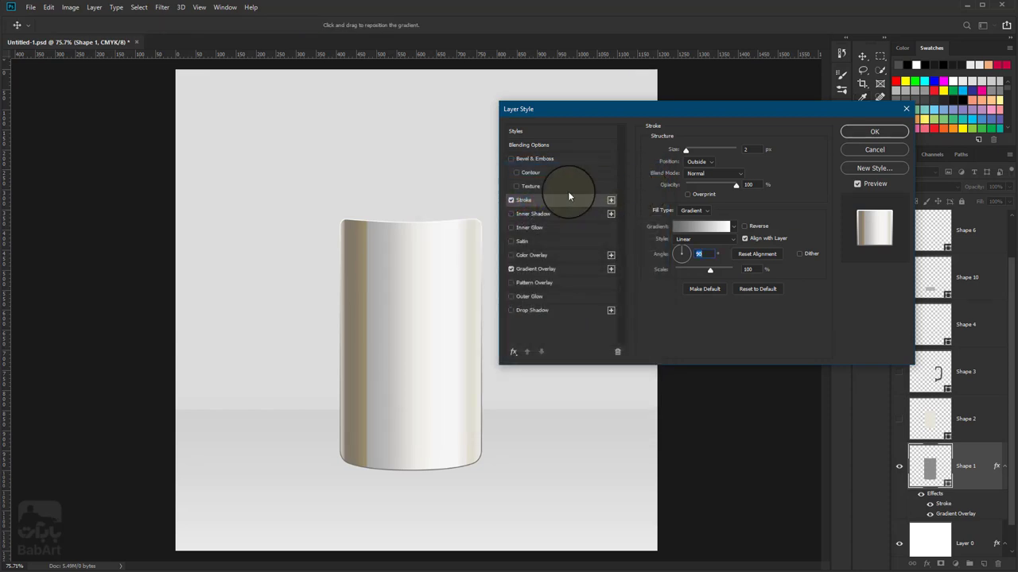
- Give the mug body a 30% inner shadow at -100°, distance 8, size 4, with a new contour
{"action": "left_click", "coordinate": [521, 216]}
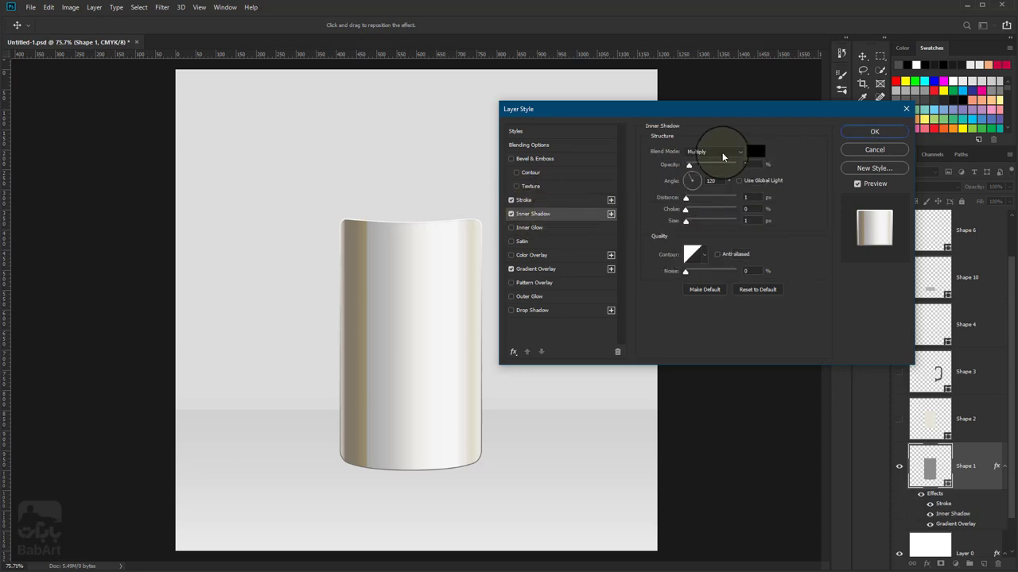
{"action": "double_click", "coordinate": [743, 164]}
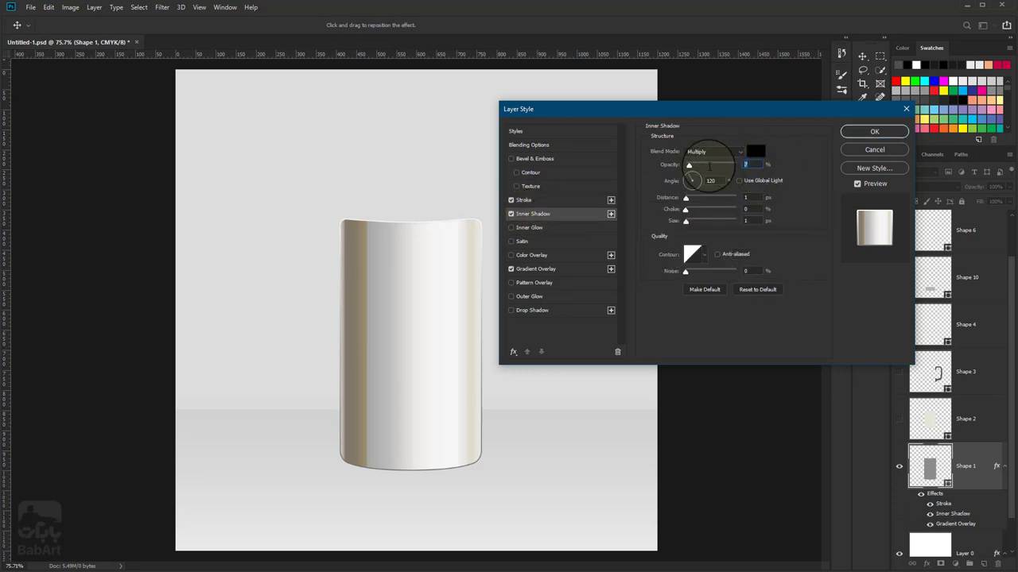
{"action": "type", "text": "30"}
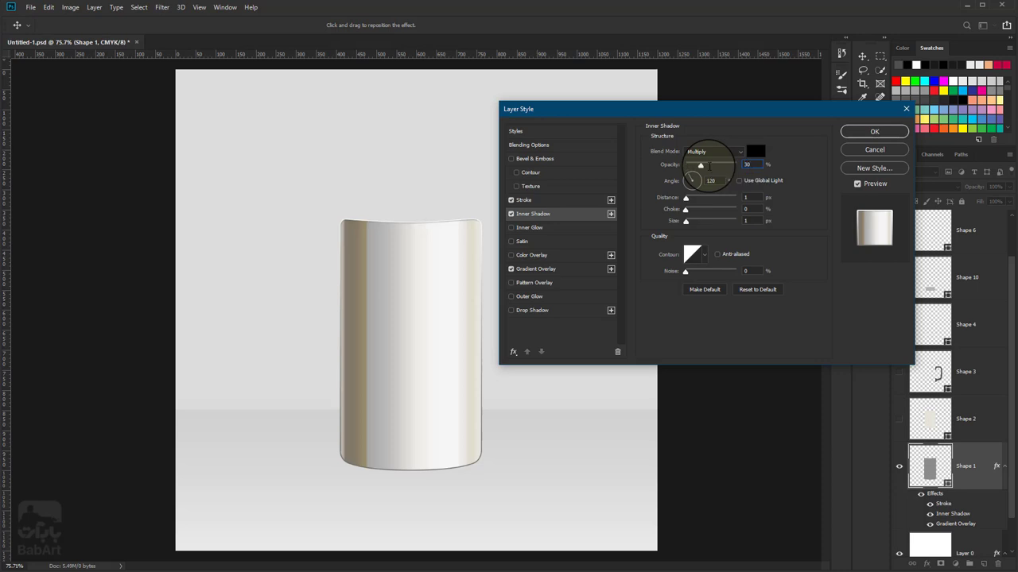
{"action": "key", "text": "Tab"}
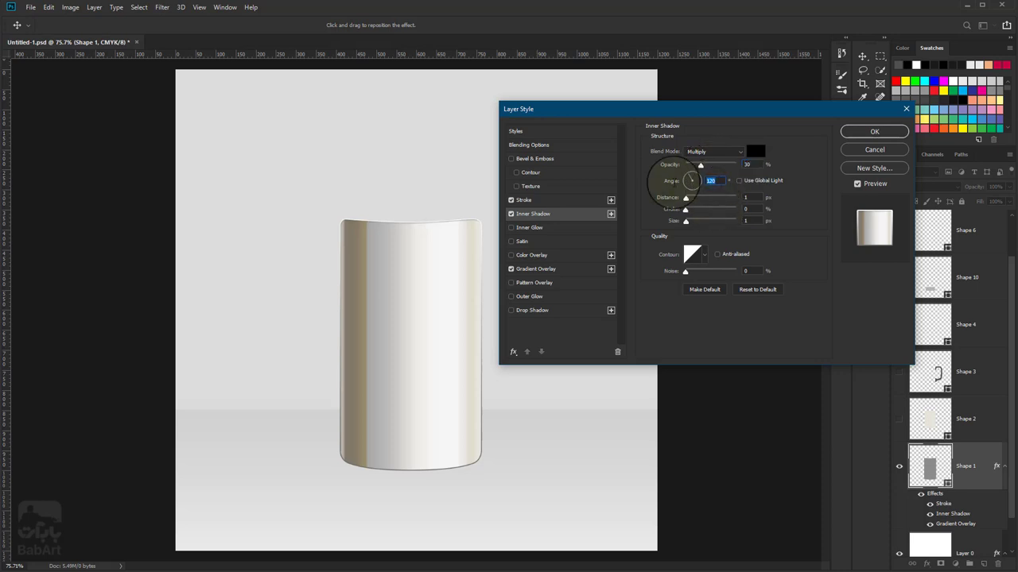
{"action": "type", "text": "-100"}
{"action": "key", "text": "Tab"}
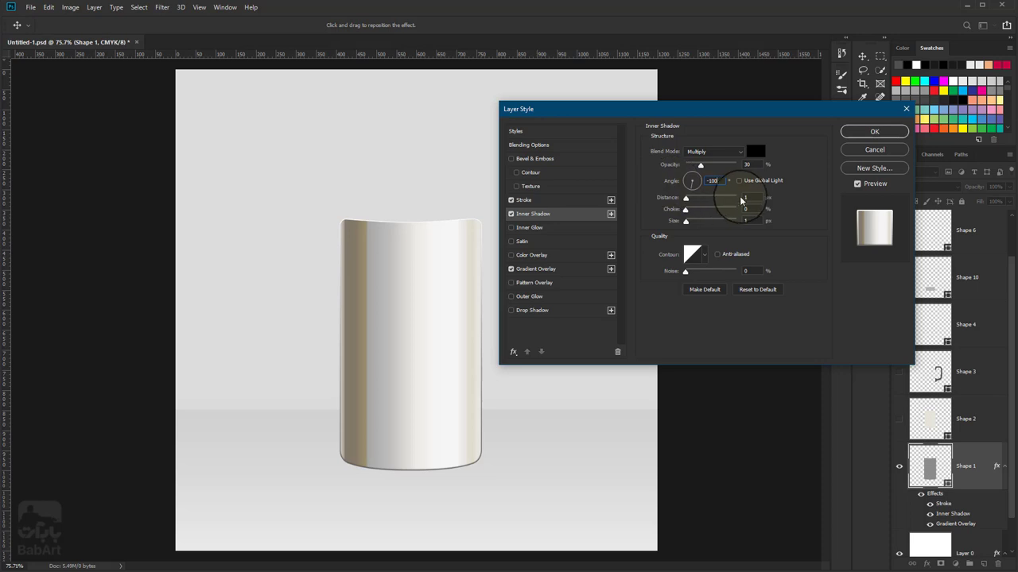
{"action": "type", "text": "8"}
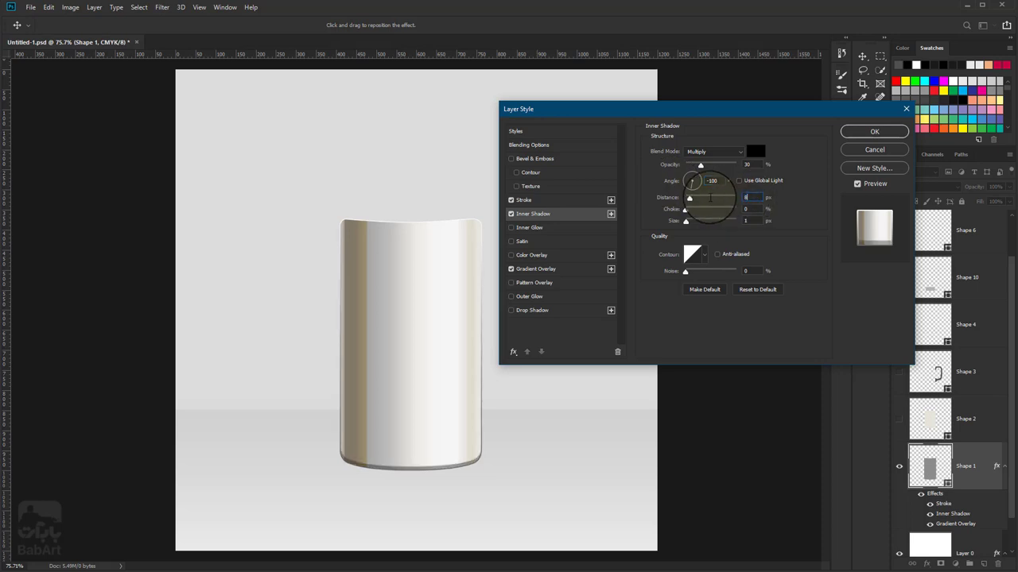
{"action": "type", "text": "4"}
{"action": "left_click", "coordinate": [708, 254]}
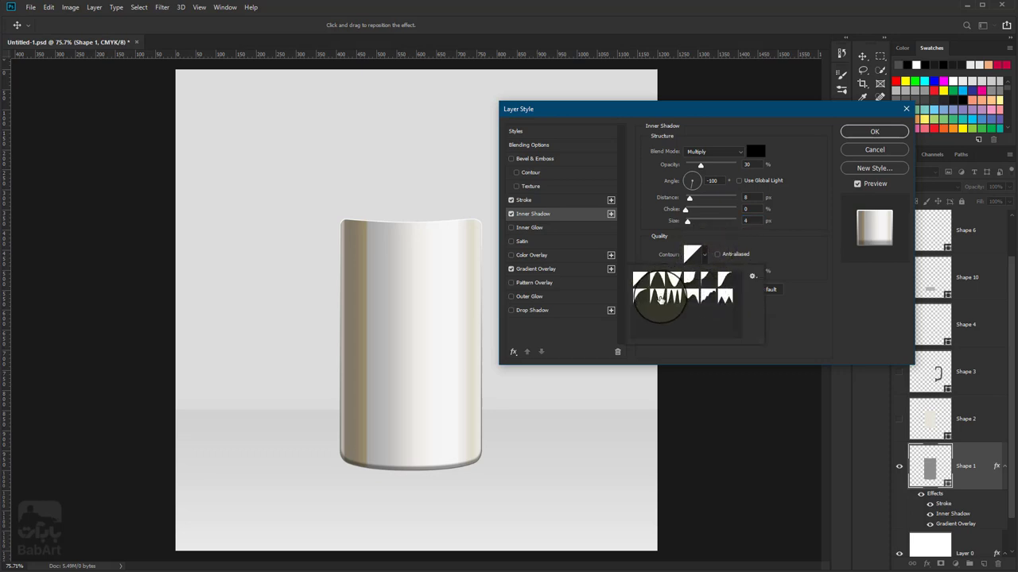
{"action": "left_click", "coordinate": [657, 295]}
{"action": "left_click", "coordinate": [800, 258]}
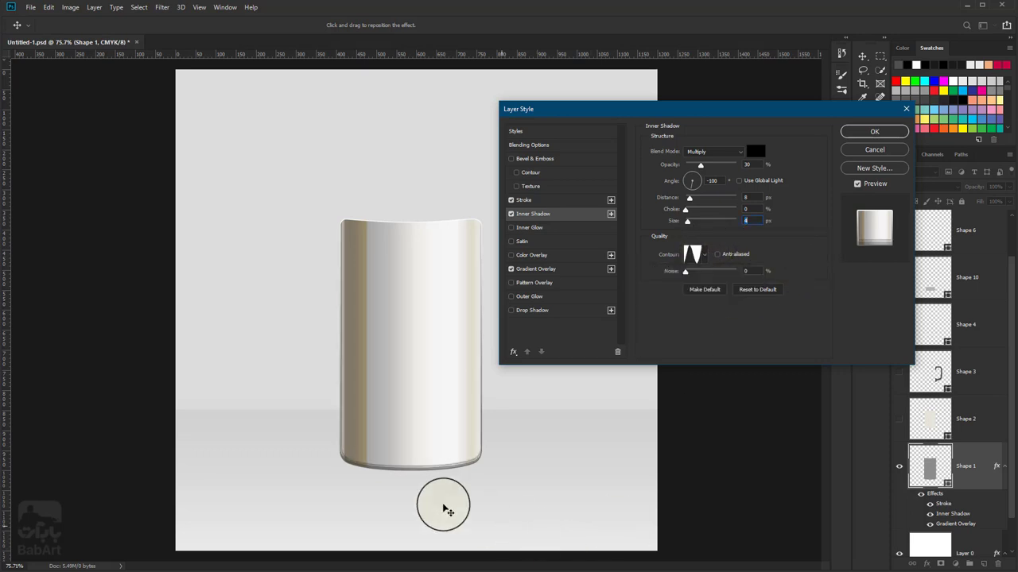
- Apply the mug's layer styles and make the beige Shape 2 layer visible again
{"action": "left_click", "coordinate": [511, 214]}
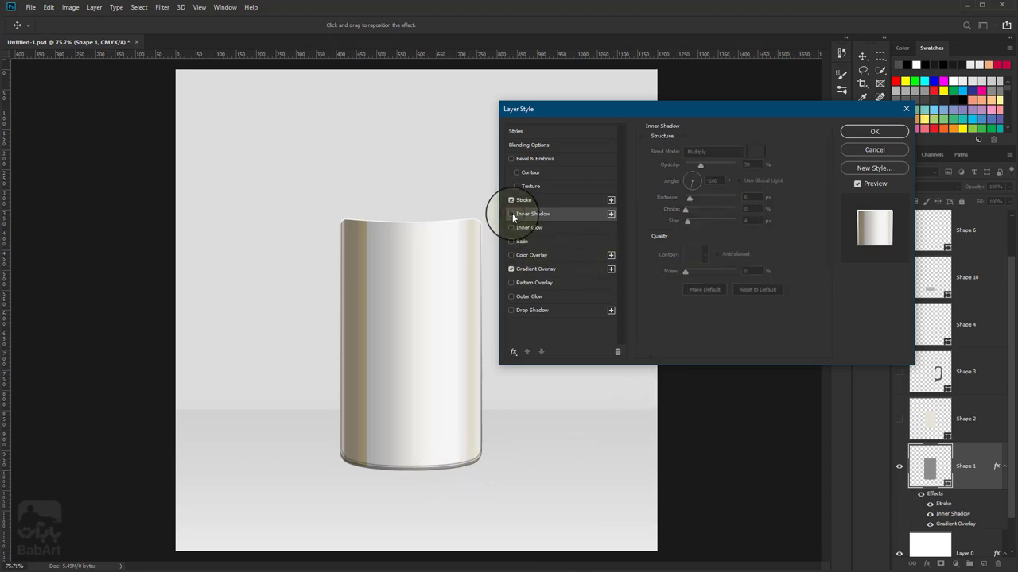
{"action": "left_click", "coordinate": [512, 214]}
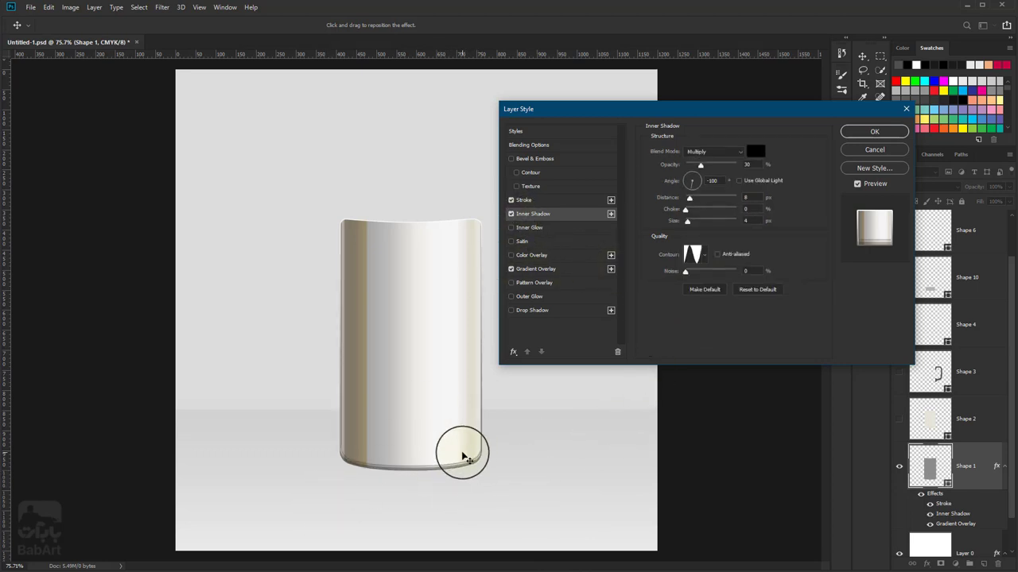
{"action": "left_click", "coordinate": [874, 131]}
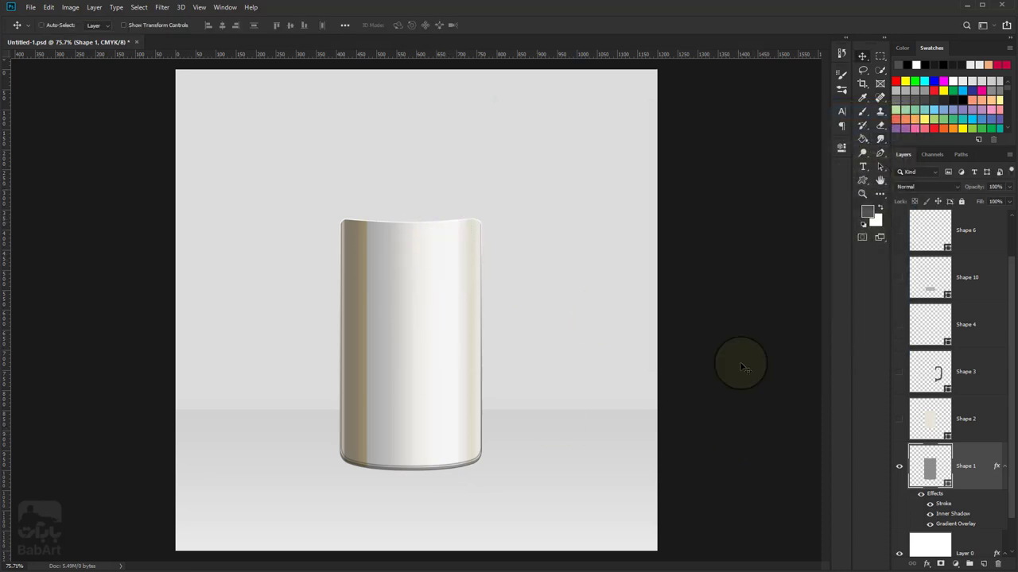
{"action": "left_click", "coordinate": [904, 423]}
{"action": "left_click", "coordinate": [899, 419]}
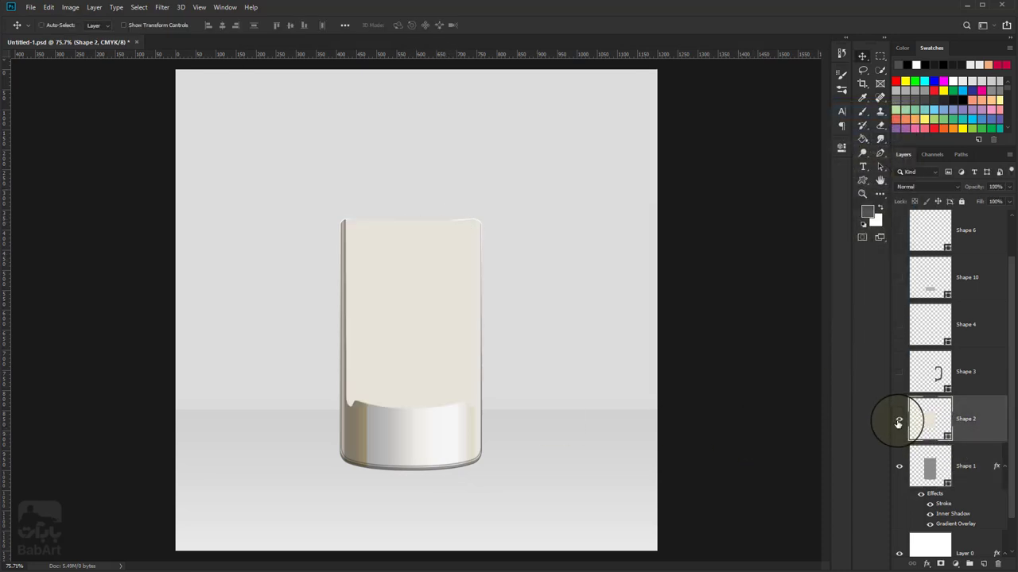
{"action": "scroll", "coordinate": [370, 256], "scroll_direction": "up", "scroll_amount": 1}
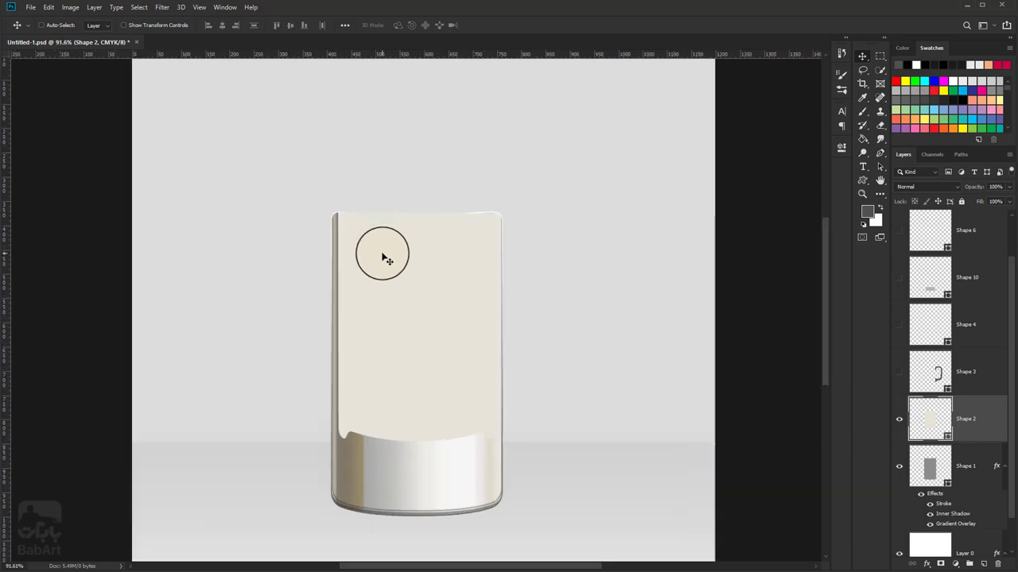
{"action": "scroll", "coordinate": [369, 256], "scroll_direction": "up", "scroll_amount": 1}
- Pen-draw a closed dark-grey shape over the mug top as Shape 11, then hide it
{"action": "key", "text": "l"}
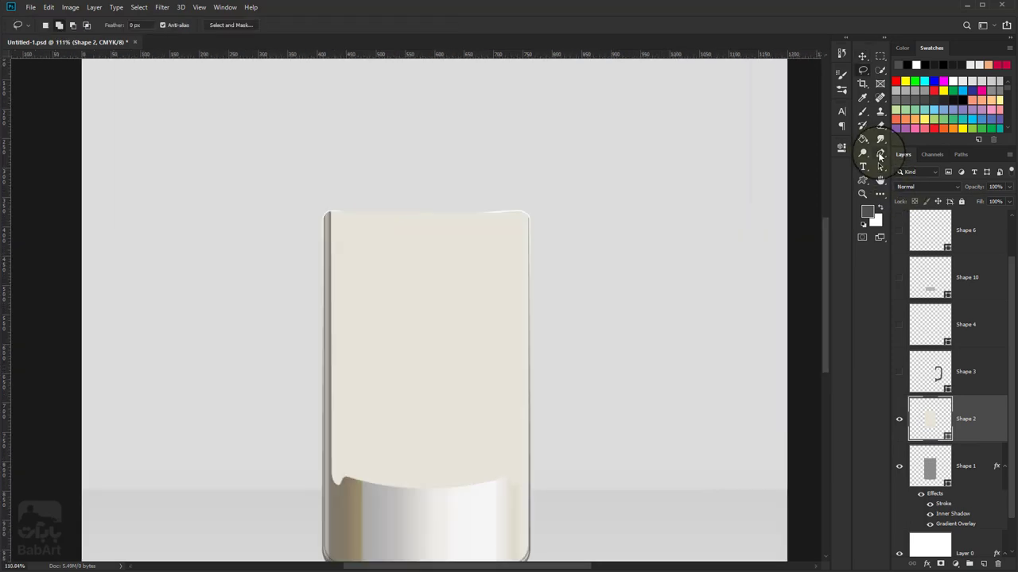
{"action": "left_click", "coordinate": [880, 153]}
{"action": "left_click", "coordinate": [985, 563]}
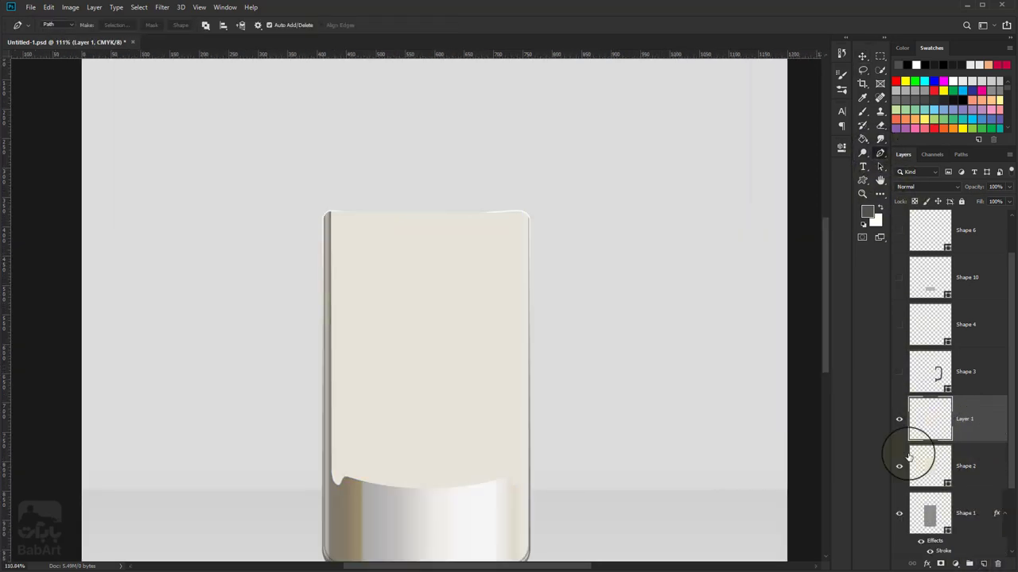
{"action": "left_click", "coordinate": [551, 187]}
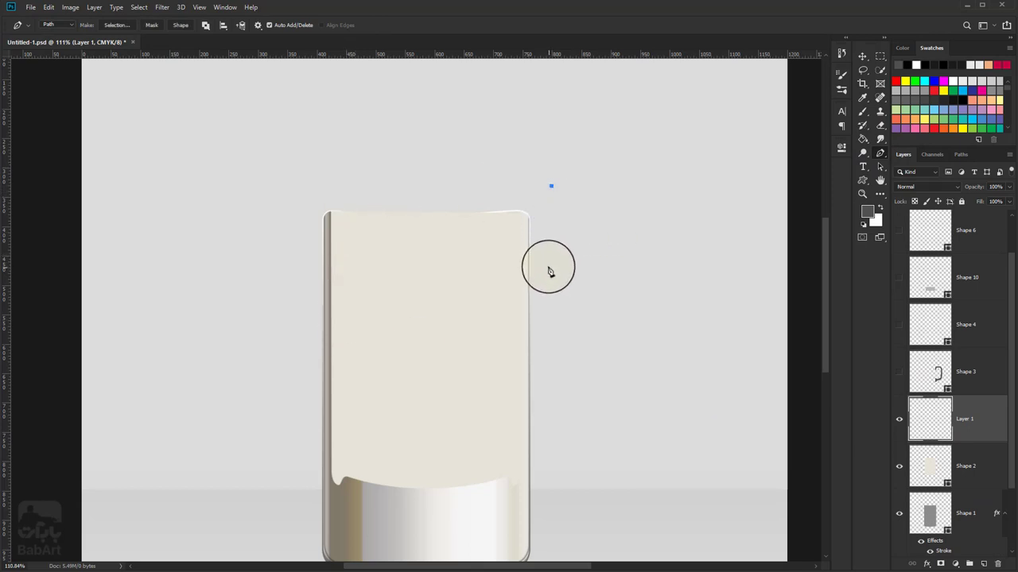
{"action": "left_click_drag", "start_coordinate": [548, 266], "coordinate": [544, 276]}
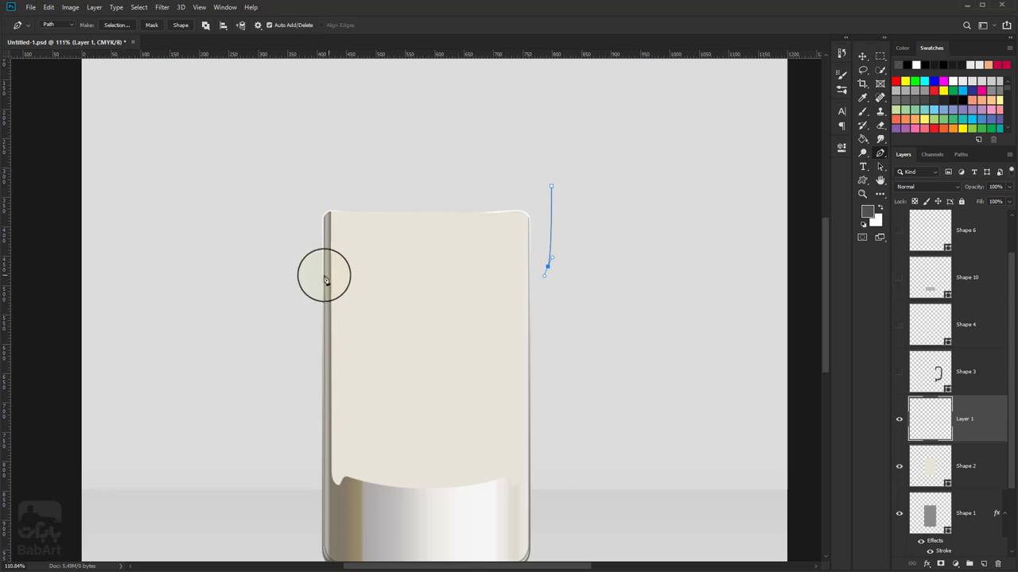
{"action": "mouse_move", "coordinate": [311, 275]}
{"action": "left_mouse_down"}
{"action": "mouse_move", "coordinate": [273, 263]}
{"action": "mouse_move", "coordinate": [306, 270]}
{"action": "left_mouse_up"}
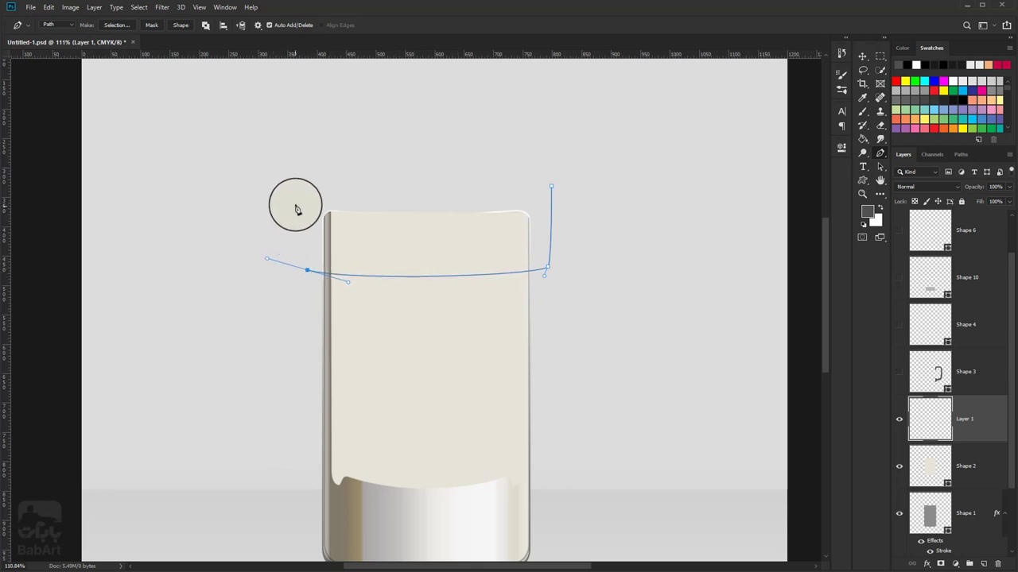
{"action": "left_click_drag", "start_coordinate": [294, 199], "coordinate": [293, 189]}
{"action": "left_click", "coordinate": [437, 165]}
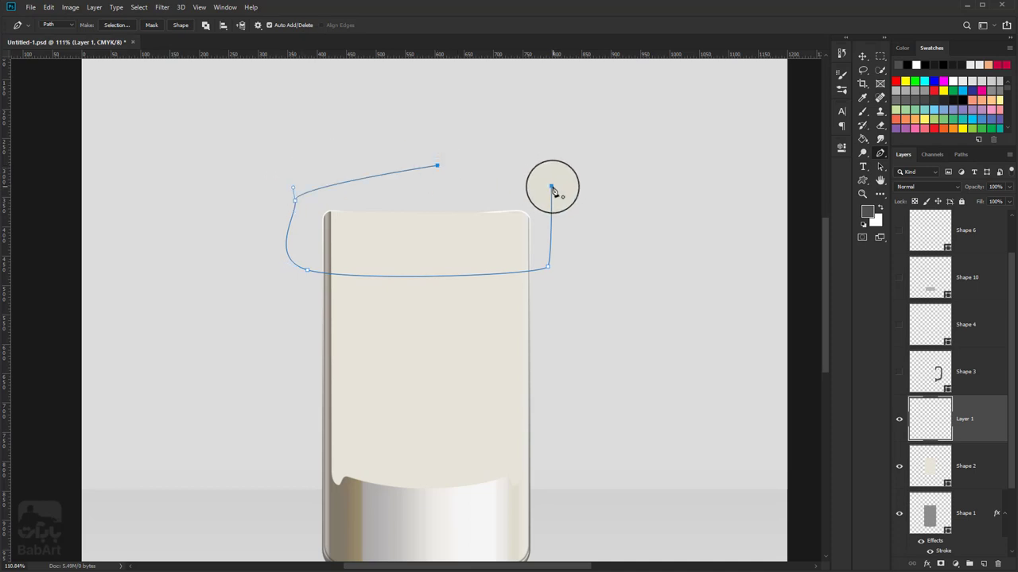
{"action": "left_click", "coordinate": [551, 187]}
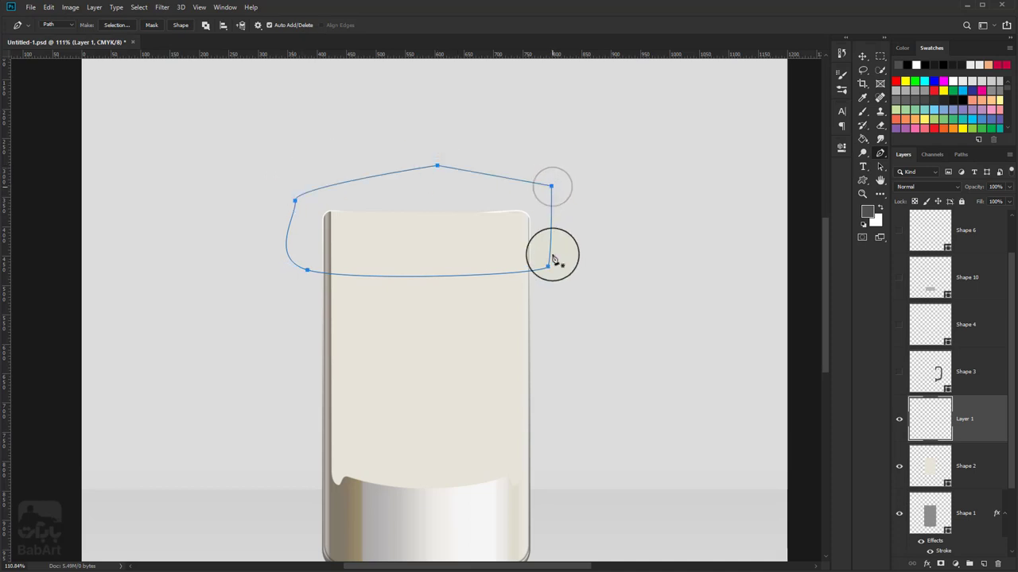
{"action": "left_click", "coordinate": [181, 26]}
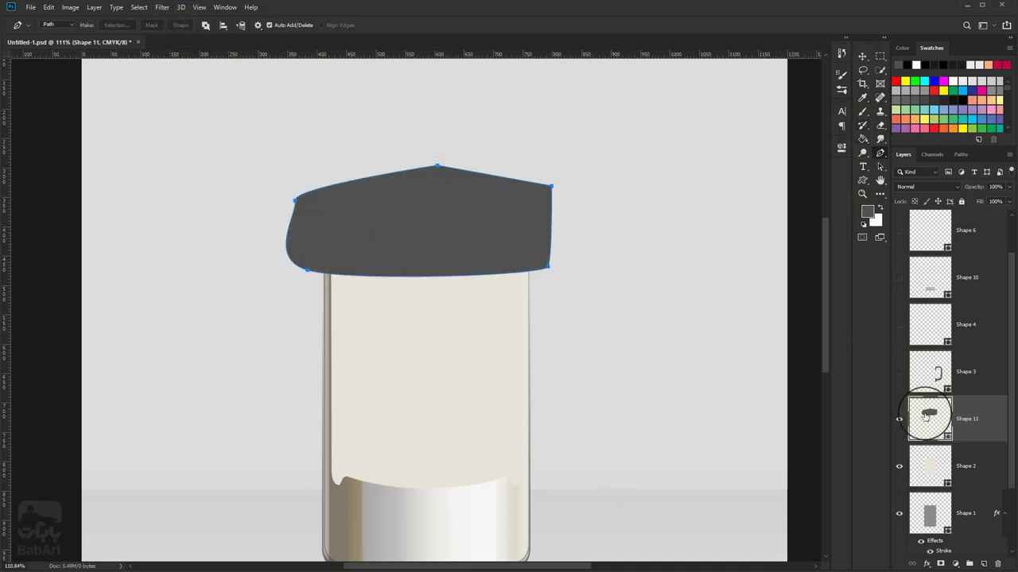
{"action": "left_click", "coordinate": [899, 420]}
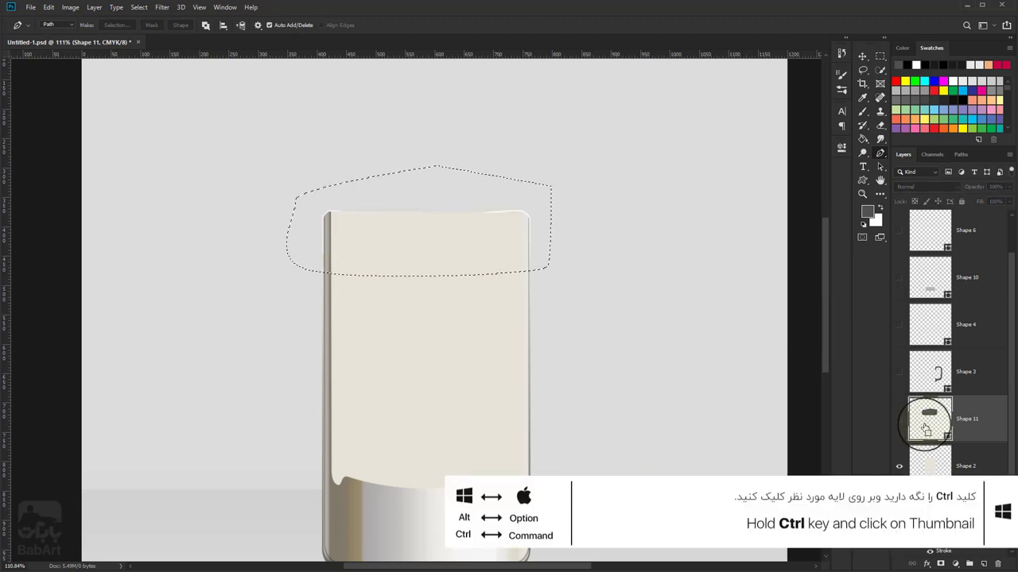
- Mask Shape 2 with the inverted selection to hide its top band, then delete Shape 11
{"action": "left_click", "coordinate": [139, 7]}
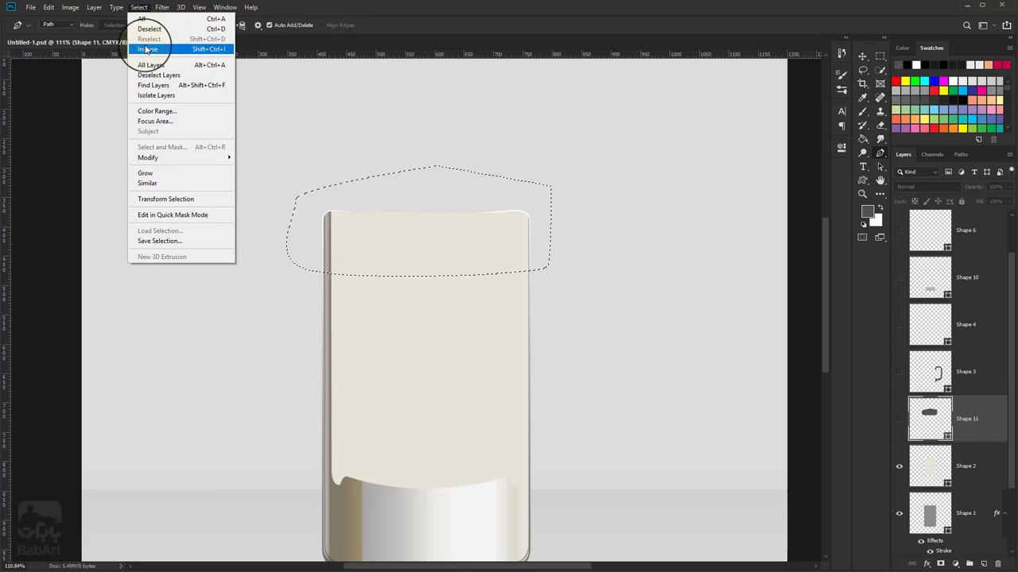
{"action": "left_click", "coordinate": [145, 49]}
{"action": "left_click", "coordinate": [962, 467]}
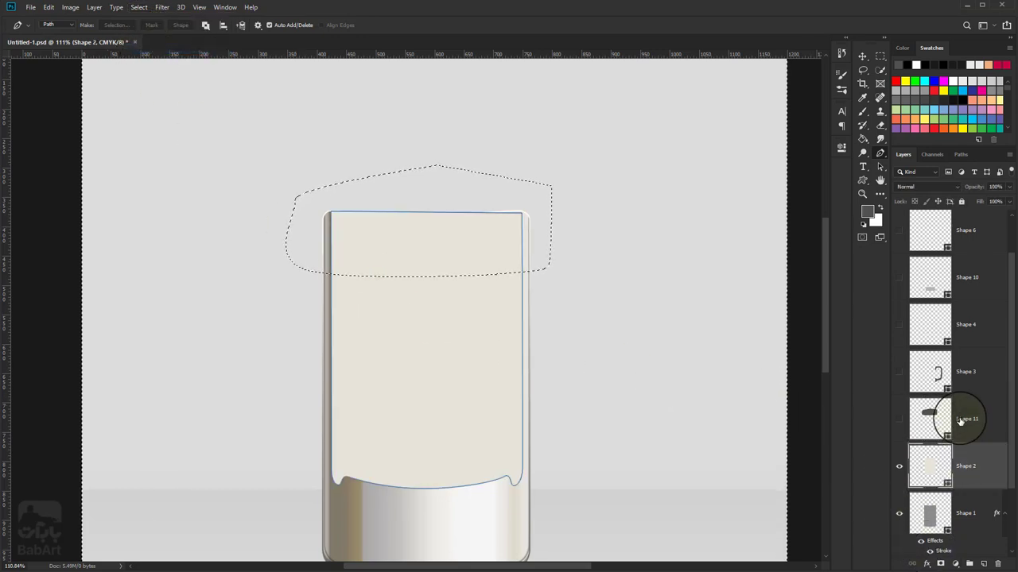
{"action": "left_click", "coordinate": [960, 421]}
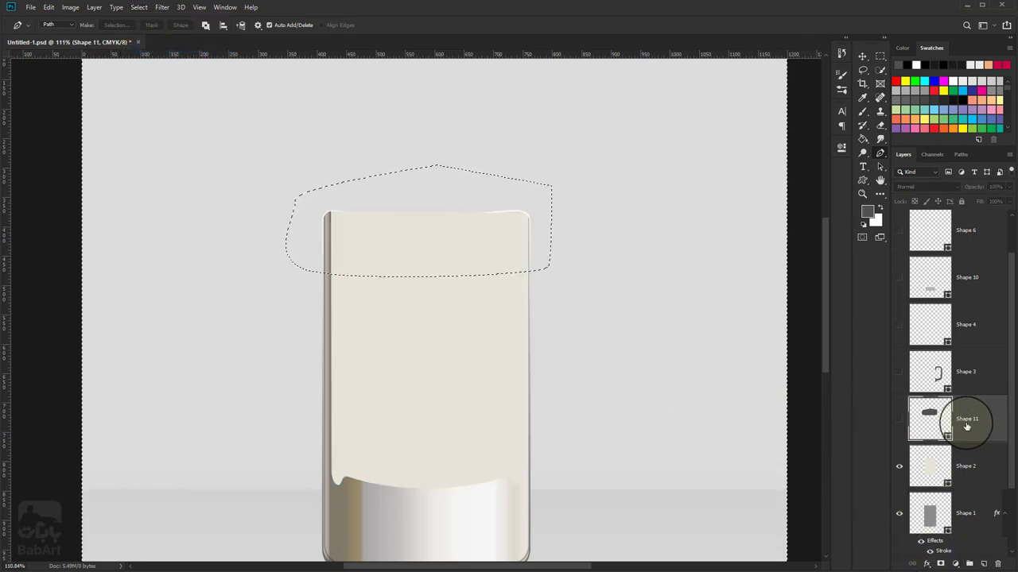
{"action": "left_click", "coordinate": [963, 469]}
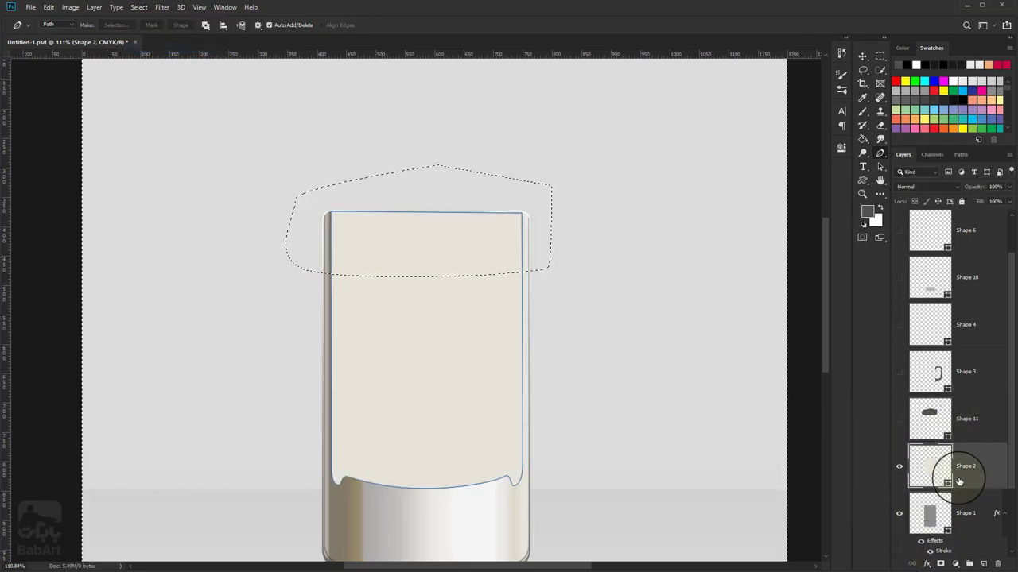
{"action": "left_click", "coordinate": [940, 564]}
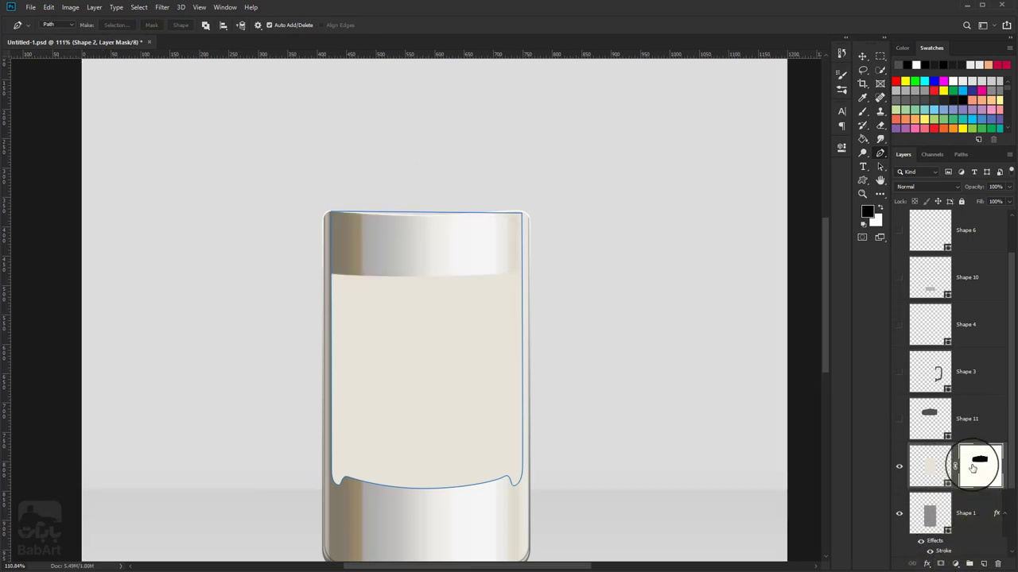
{"action": "left_click", "coordinate": [978, 420]}
{"action": "left_click_drag", "start_coordinate": [979, 419], "coordinate": [998, 564]}
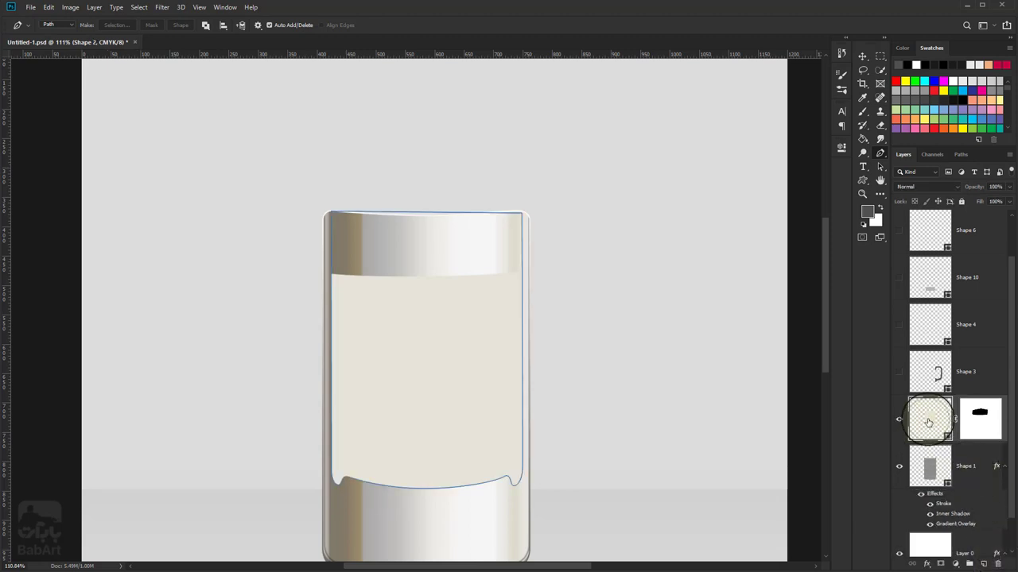
- Enable Gradient Overlay on the Shape 2 liquid layer through Blending Options and edit its gradient
{"action": "right_click", "coordinate": [1005, 424]}
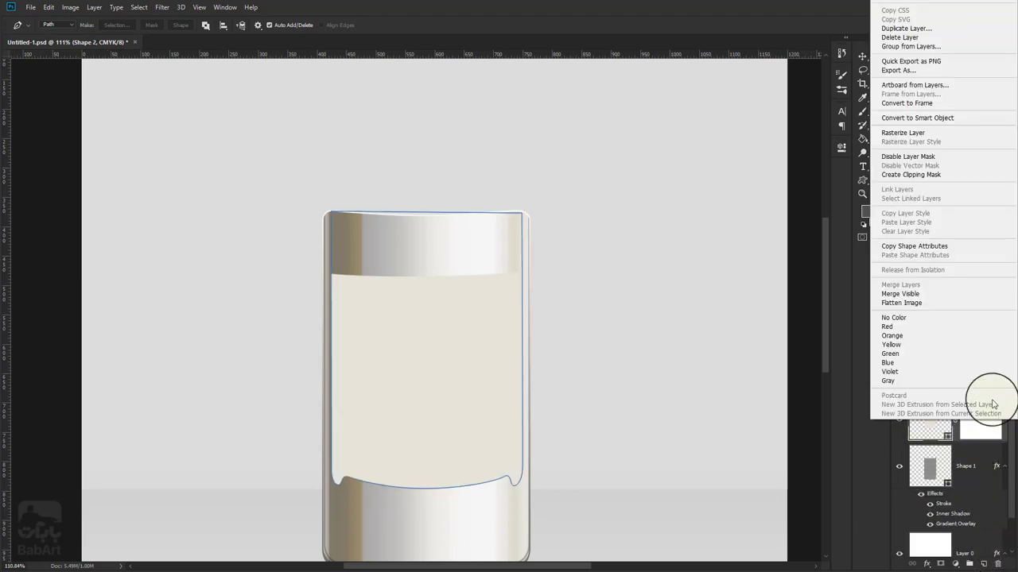
{"action": "left_click", "coordinate": [94, 8]}
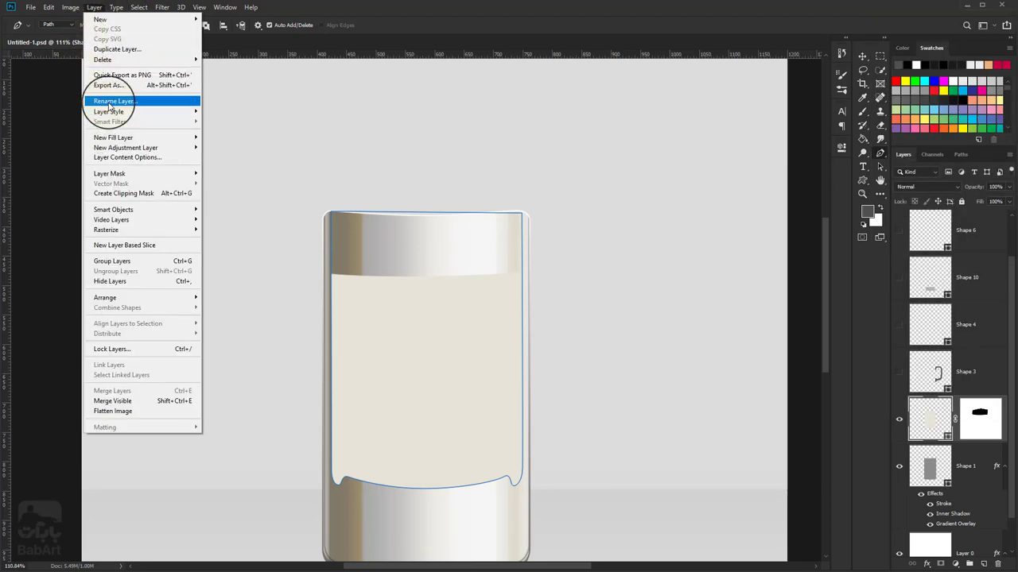
{"action": "mouse_move", "coordinate": [109, 111]}
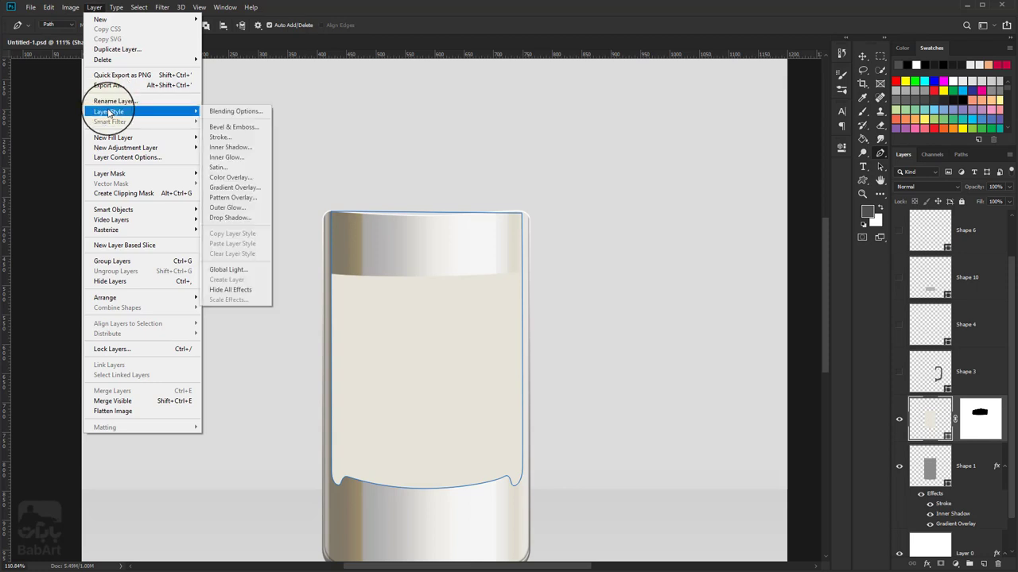
{"action": "left_click", "coordinate": [223, 112]}
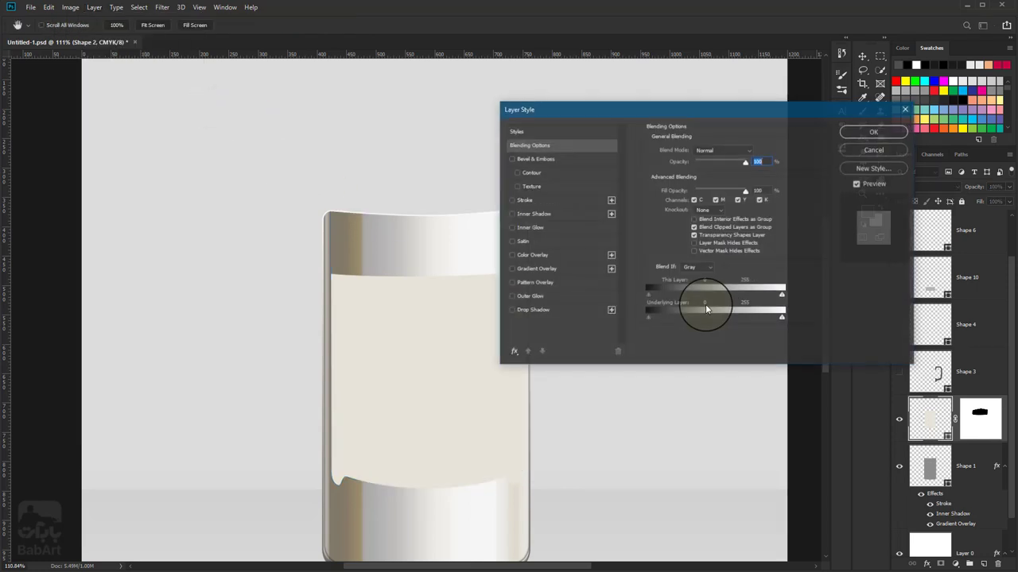
{"action": "left_click_drag", "start_coordinate": [655, 118], "coordinate": [705, 140]}
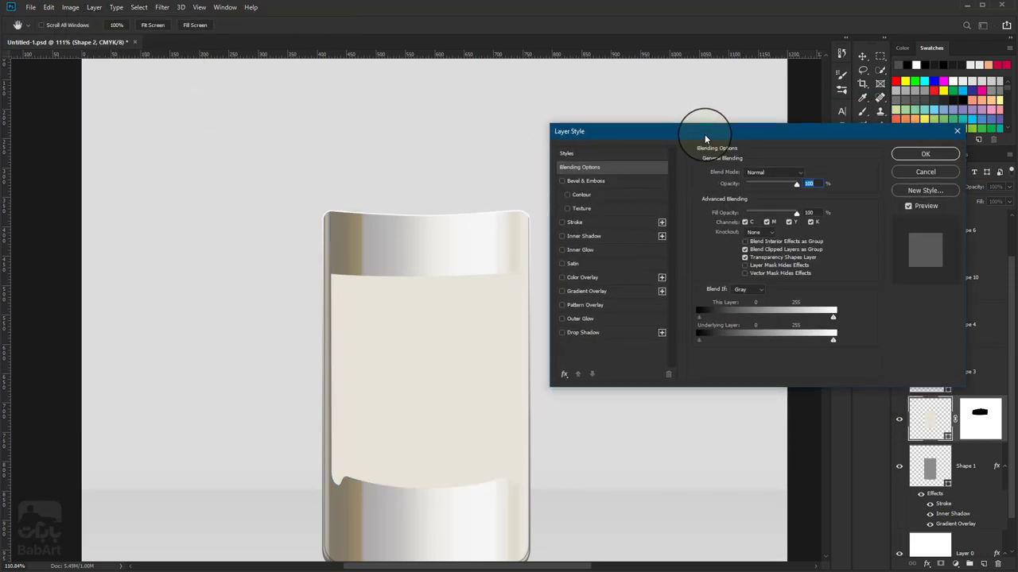
{"action": "left_click", "coordinate": [608, 292]}
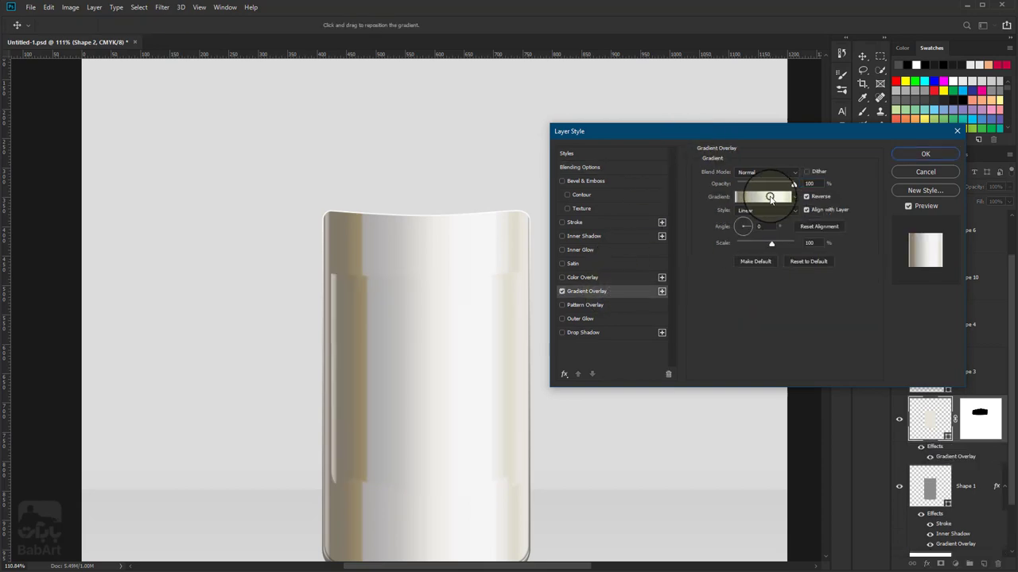
{"action": "left_click", "coordinate": [769, 197]}
- Start from the Black, White gradient and set its left stop to golden febf04
{"action": "left_click", "coordinate": [480, 199]}
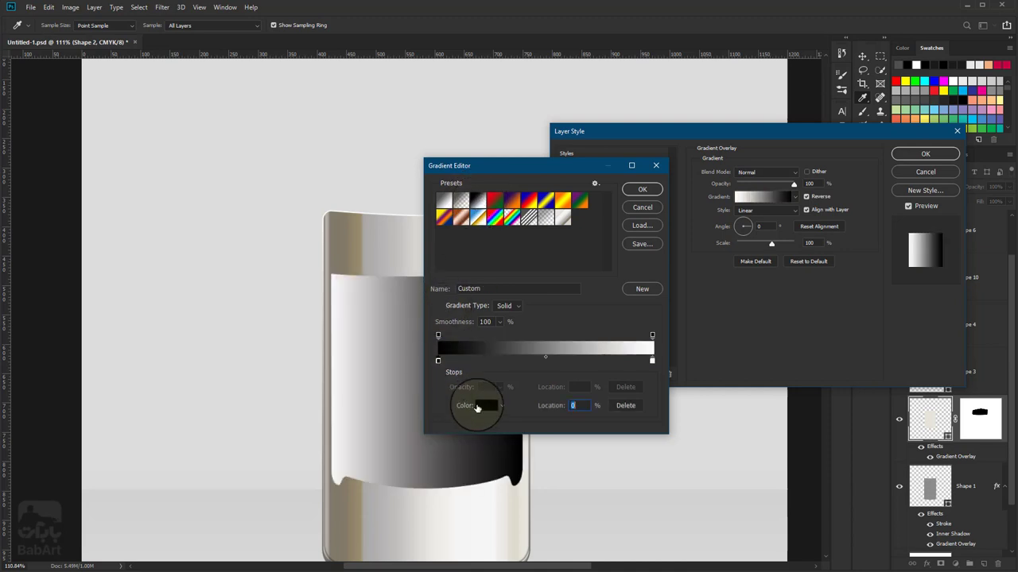
{"action": "left_click", "coordinate": [484, 406]}
{"action": "left_click", "coordinate": [725, 366]}
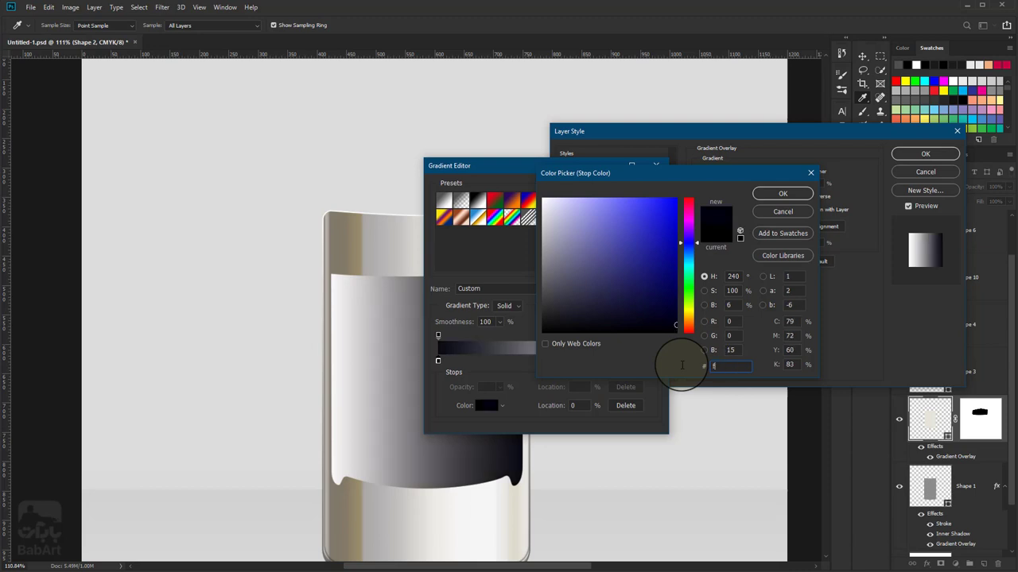
{"action": "type", "text": "eb"}
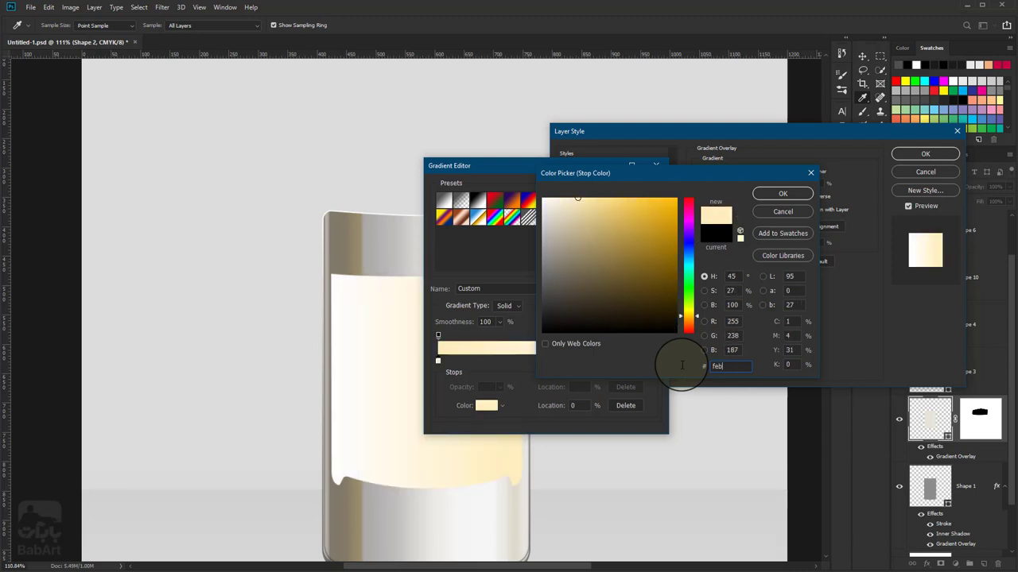
{"action": "type", "text": "f0"}
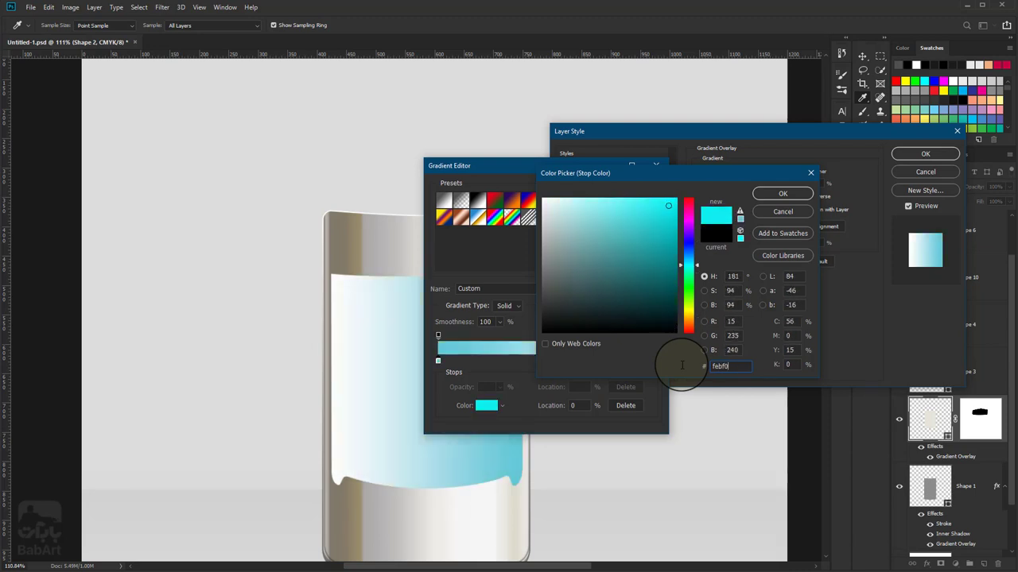
{"action": "type", "text": "4"}
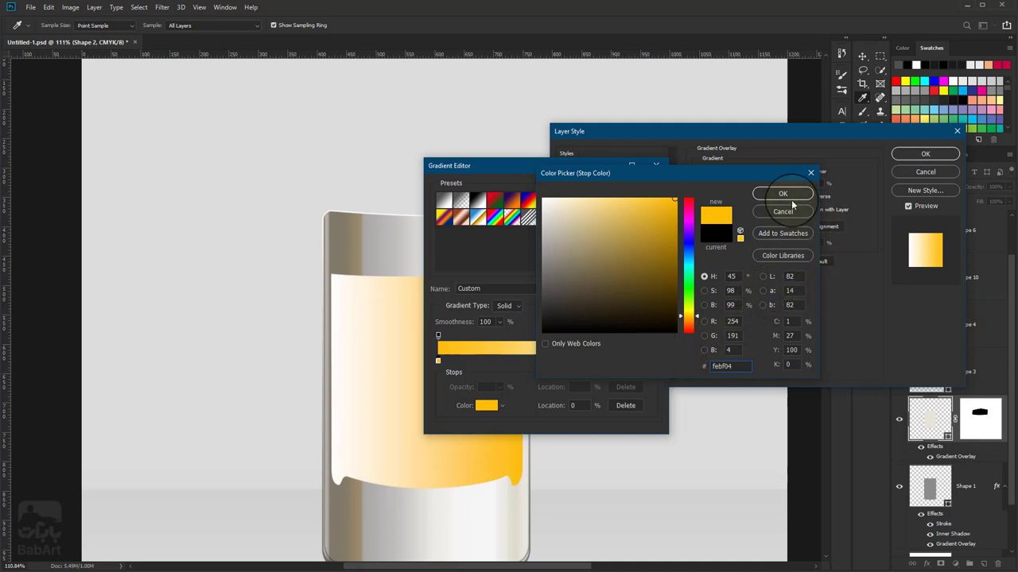
{"action": "left_click", "coordinate": [782, 194]}
- Set the right stop to pale yellow ffd65e and accept the gradient
{"action": "left_click", "coordinate": [652, 362]}
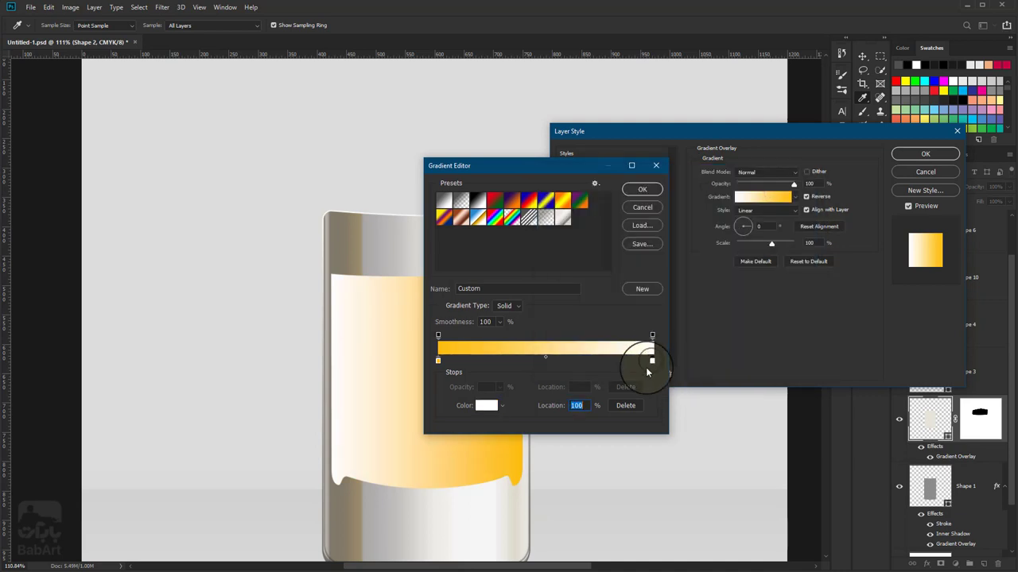
{"action": "left_click", "coordinate": [486, 405]}
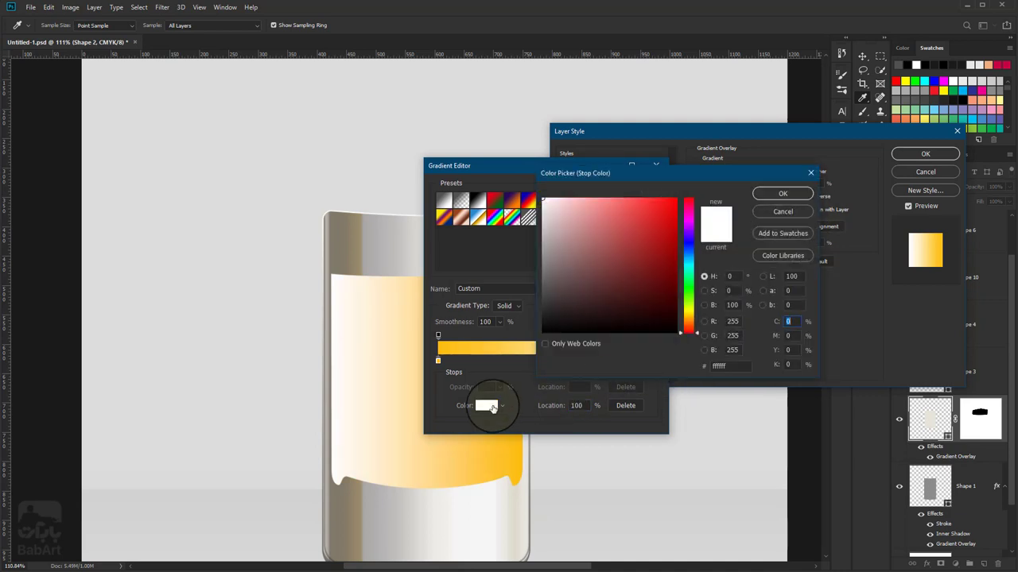
{"action": "left_click", "coordinate": [720, 366]}
{"action": "type", "text": "ff"}
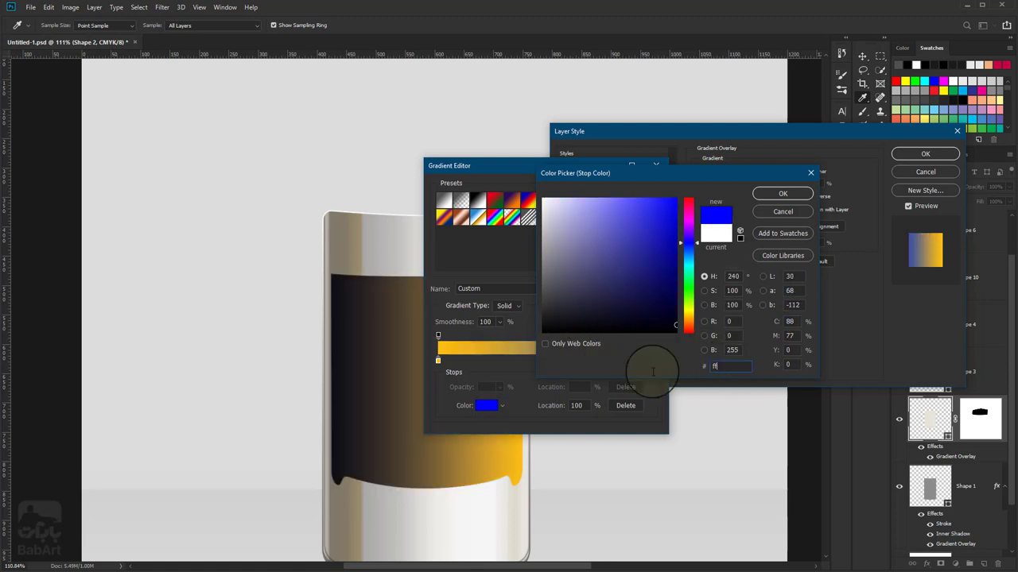
{"action": "type", "text": "d6"}
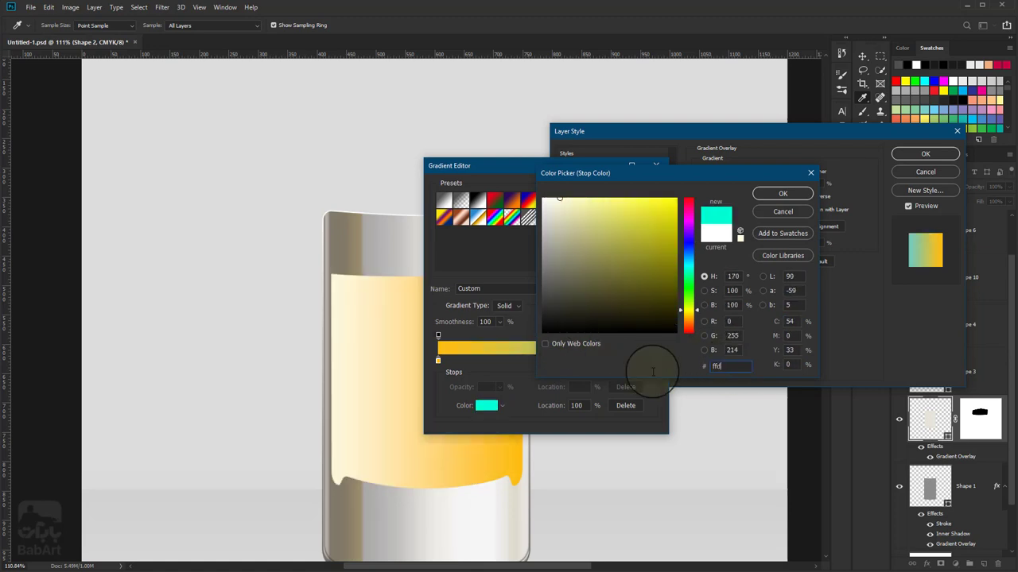
{"action": "type", "text": "5e"}
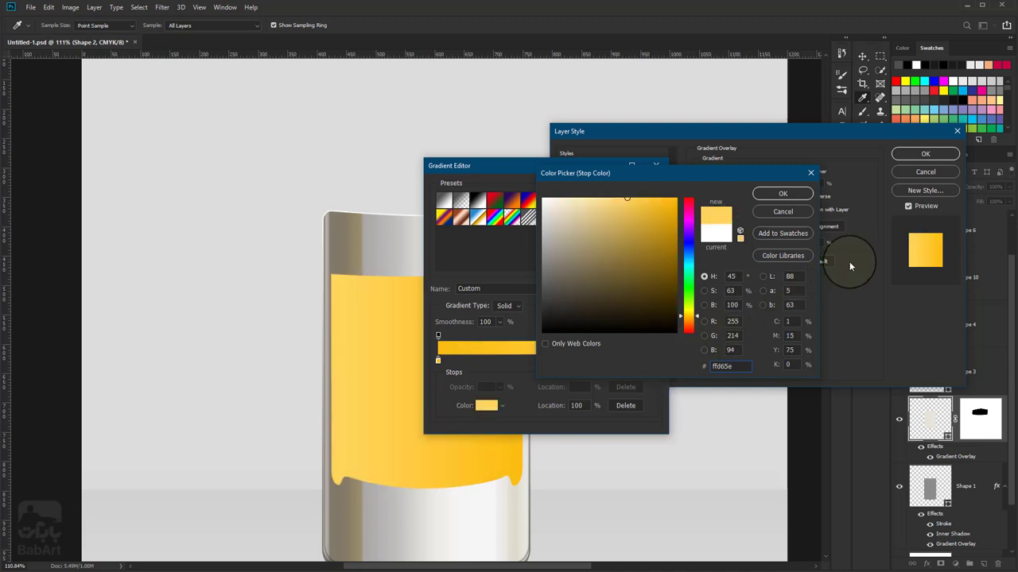
{"action": "left_click", "coordinate": [784, 195]}
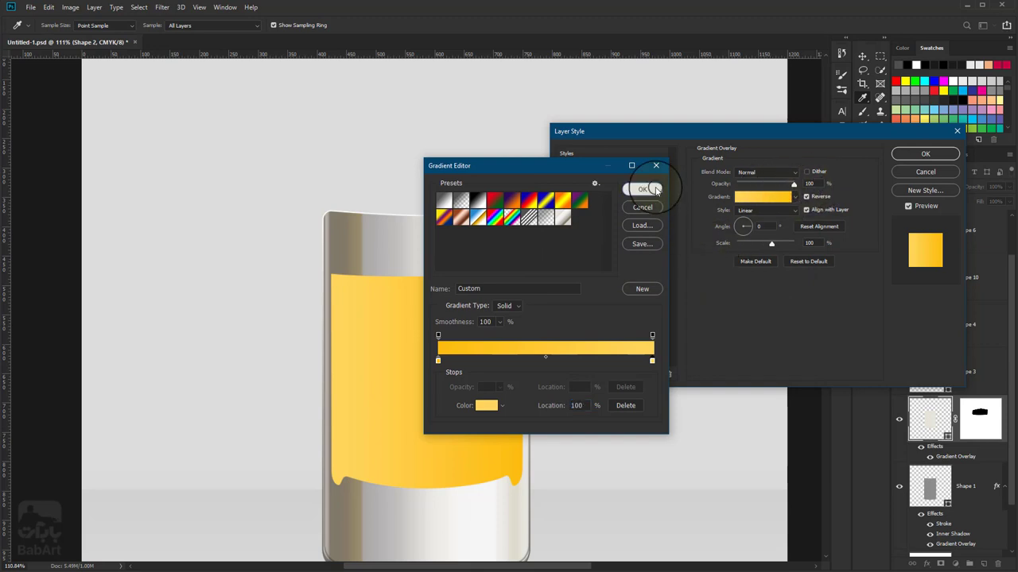
{"action": "left_click", "coordinate": [642, 189]}
{"action": "double_click", "coordinate": [811, 183]}
- Give the liquid overlay 55% opacity, Reverse off, 90° angle and Pin Light blend, then apply
{"action": "left_click_drag", "start_coordinate": [760, 184], "coordinate": [768, 184]}
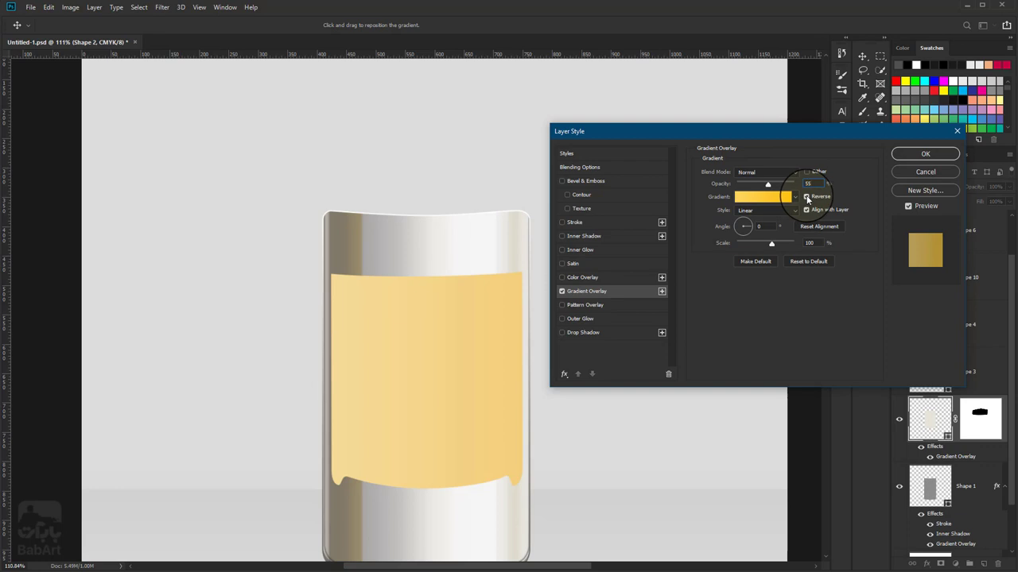
{"action": "left_click", "coordinate": [806, 197]}
{"action": "double_click", "coordinate": [759, 226]}
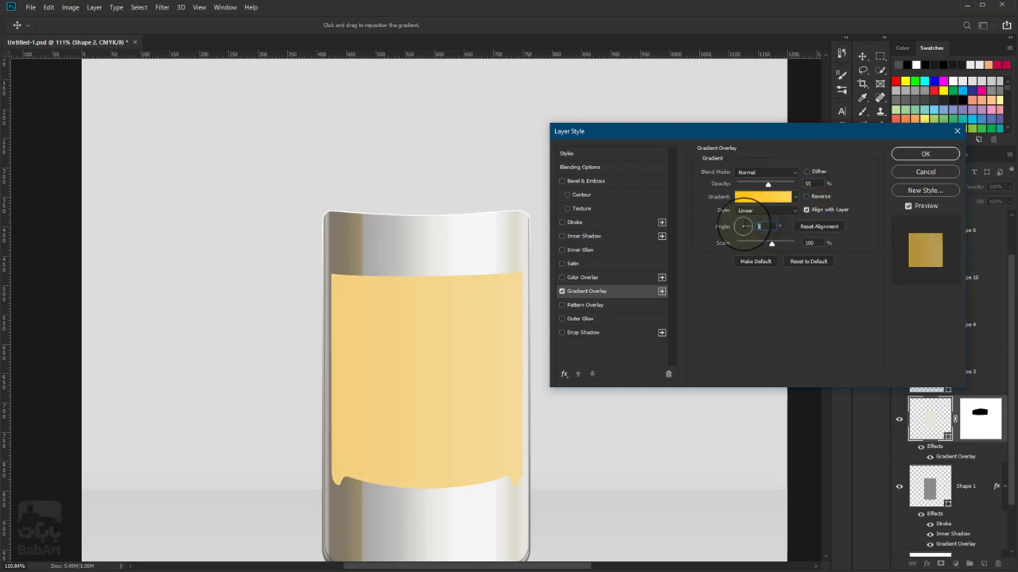
{"action": "type", "text": "90"}
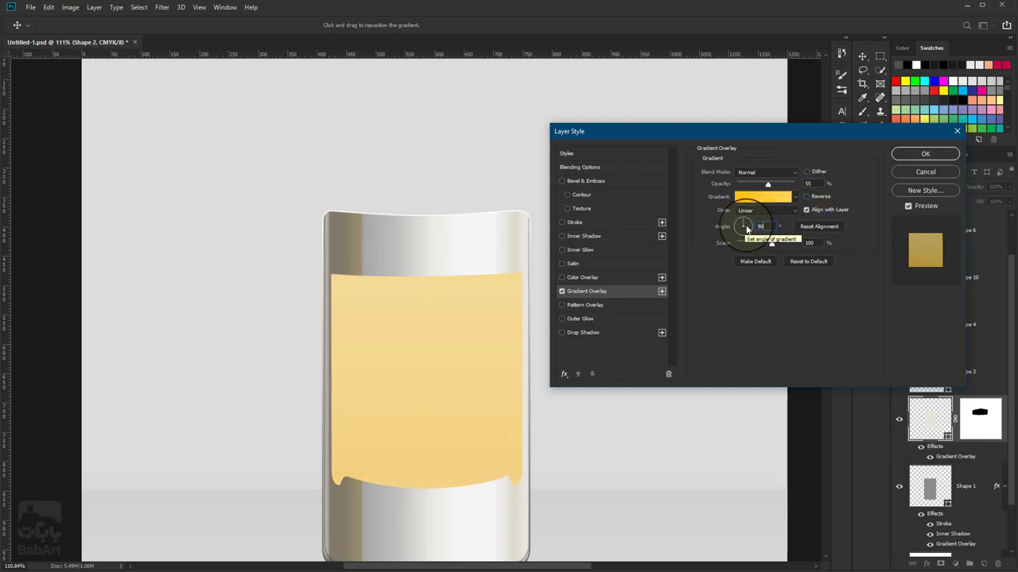
{"action": "left_click", "coordinate": [770, 174]}
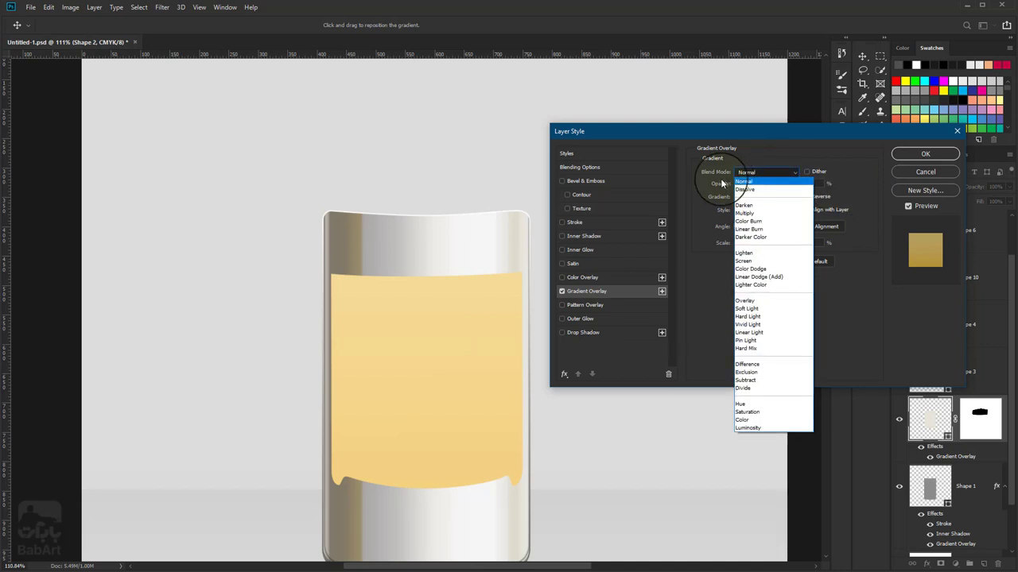
{"action": "left_click", "coordinate": [743, 341]}
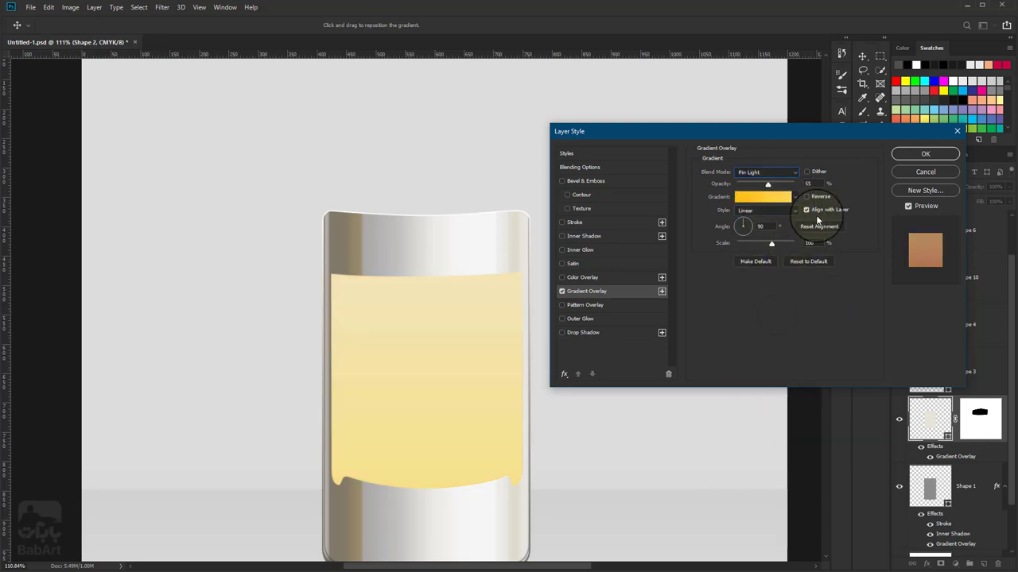
{"action": "key", "text": "Return"}
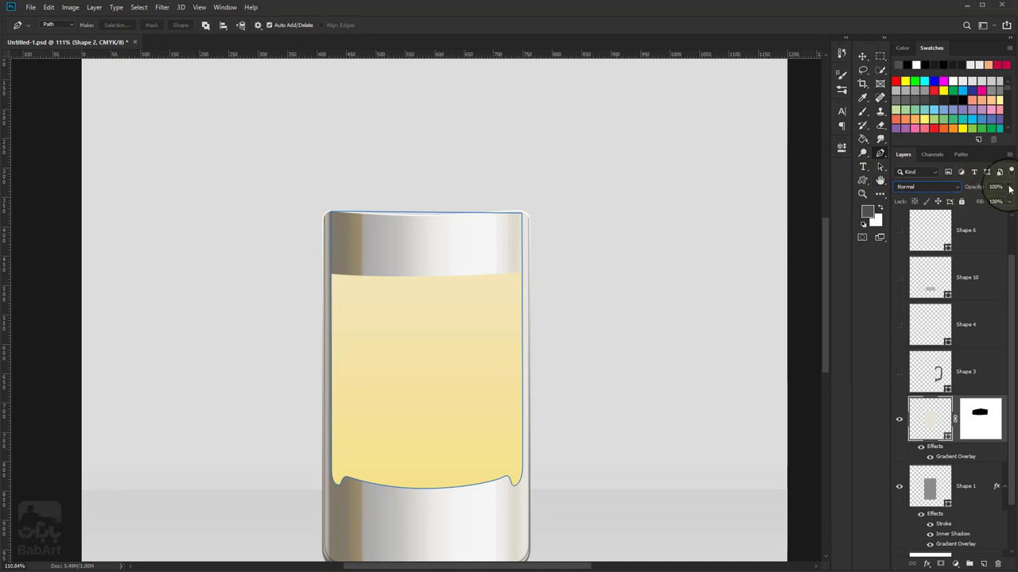
- Lower Shape 2's fill to 0% and duplicate it as Shape 2 copy
{"action": "left_click_drag", "start_coordinate": [1008, 216], "coordinate": [958, 215]}
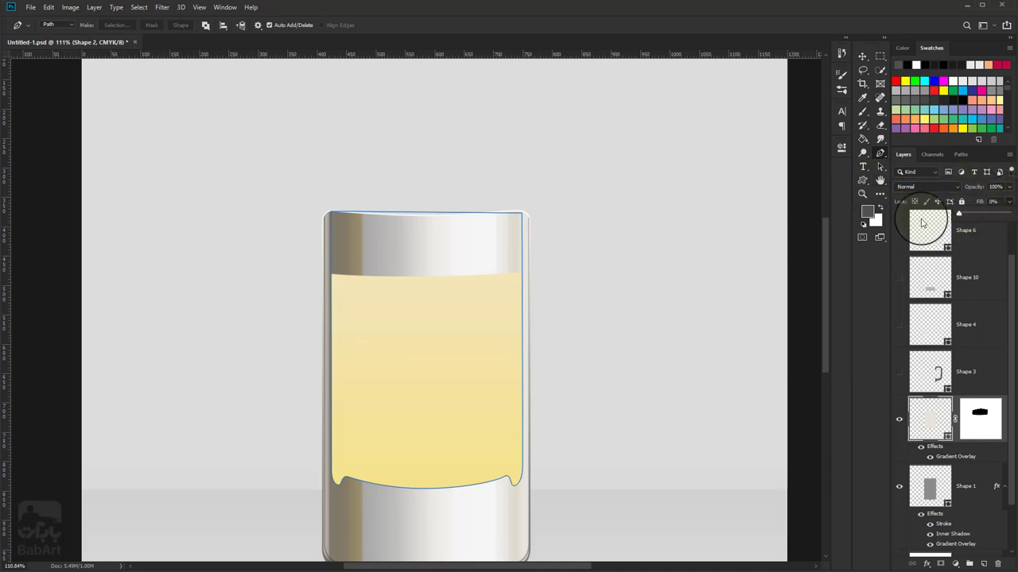
{"action": "left_click", "coordinate": [862, 55]}
{"action": "scroll", "coordinate": [493, 334], "scroll_direction": "down", "scroll_amount": 2}
{"action": "scroll", "coordinate": [465, 336], "scroll_direction": "down", "scroll_amount": 2}
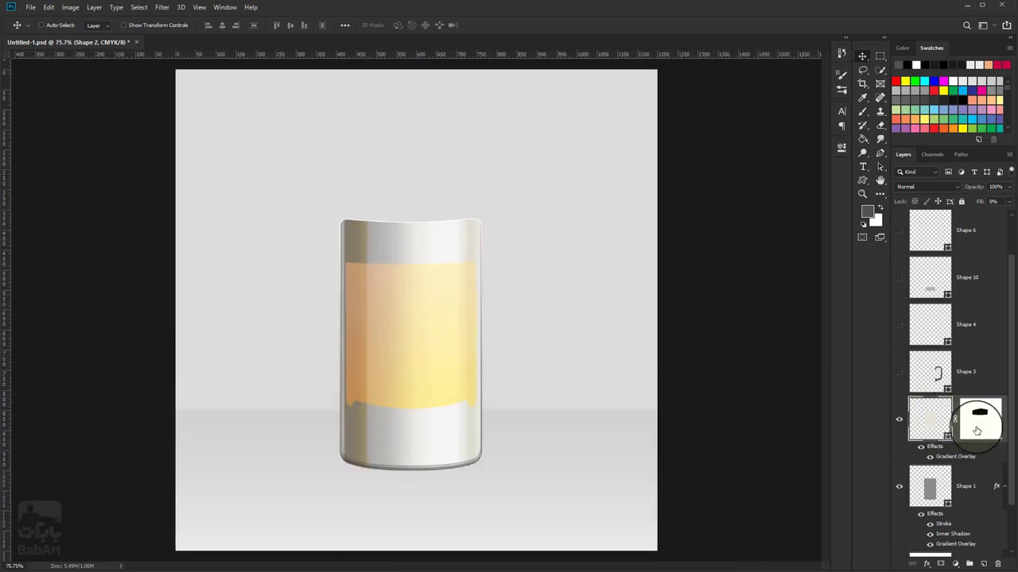
{"action": "mouse_move", "coordinate": [1004, 422]}
{"action": "left_mouse_down"}
{"action": "mouse_move", "coordinate": [998, 564]}
{"action": "mouse_move", "coordinate": [984, 564]}
{"action": "left_mouse_up"}
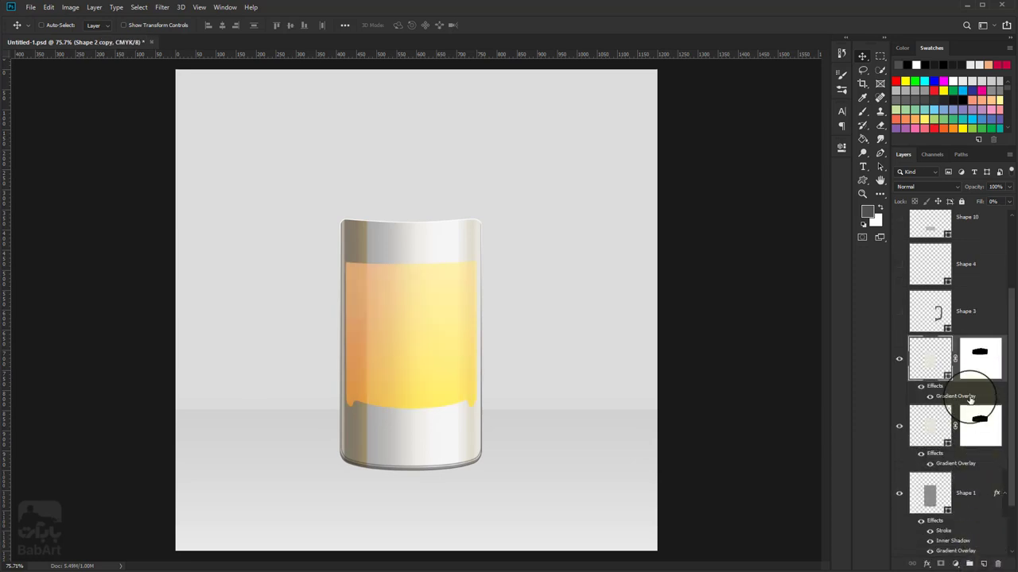
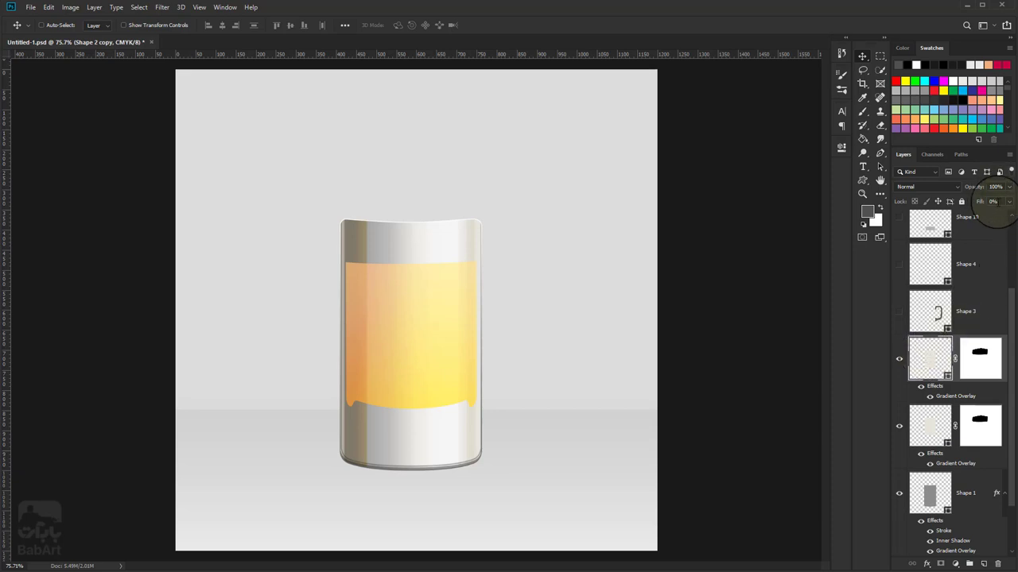
- Set the Shape 2 copy gradient overlay to Multiply blend at 100% opacity
{"action": "double_click", "coordinate": [934, 387]}
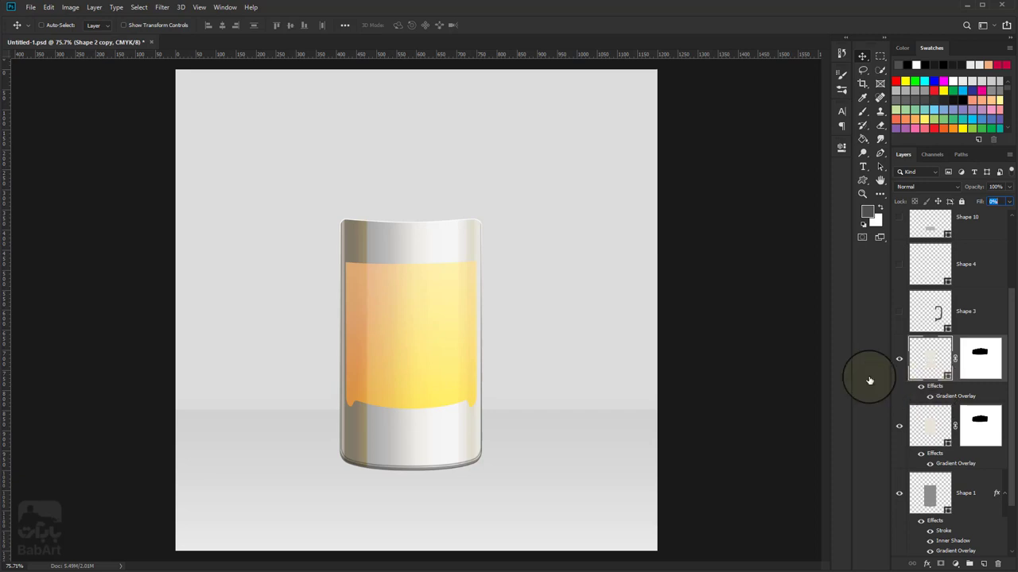
{"action": "mouse_move", "coordinate": [704, 136]}
{"action": "left_mouse_down"}
{"action": "mouse_move", "coordinate": [678, 195]}
{"action": "mouse_move", "coordinate": [660, 153]}
{"action": "left_mouse_up"}
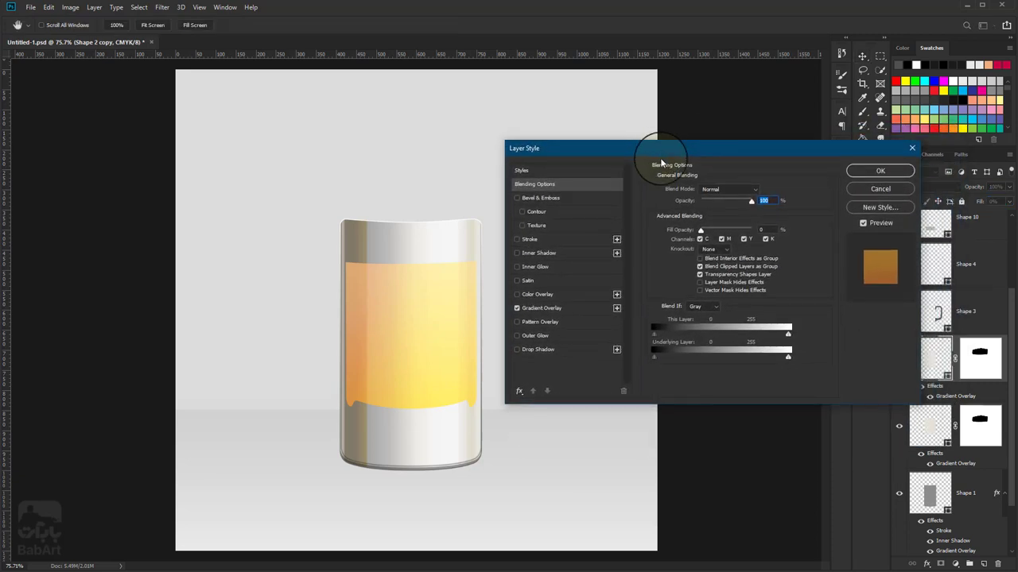
{"action": "left_click", "coordinate": [563, 308]}
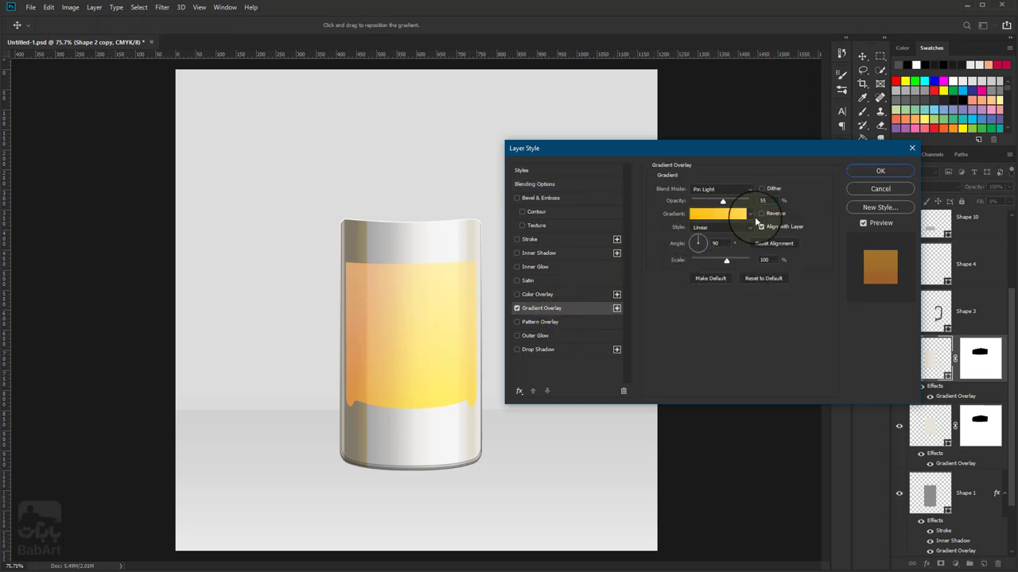
{"action": "left_click", "coordinate": [717, 188]}
{"action": "left_click", "coordinate": [715, 210]}
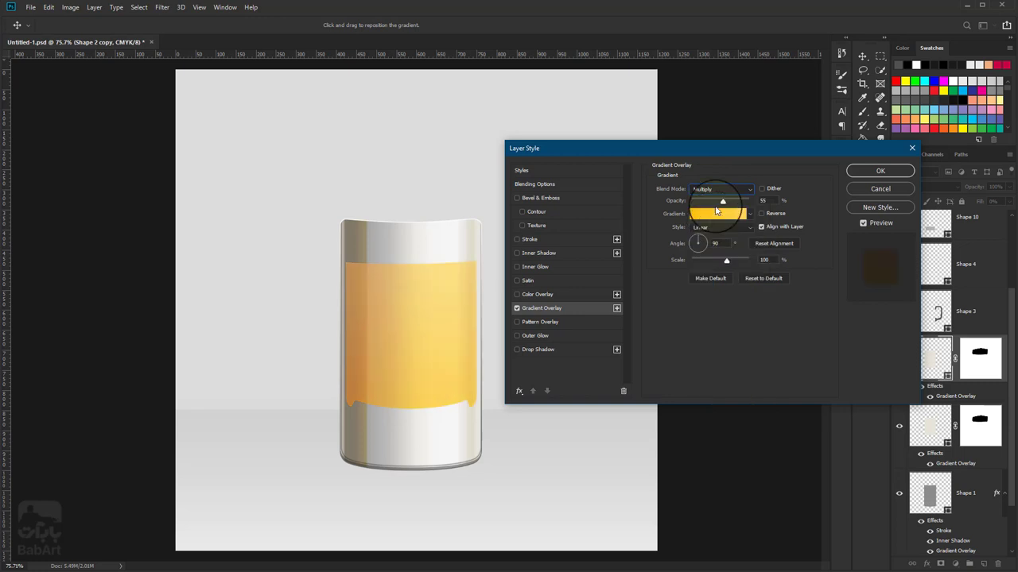
{"action": "left_click_drag", "start_coordinate": [723, 201], "coordinate": [811, 199]}
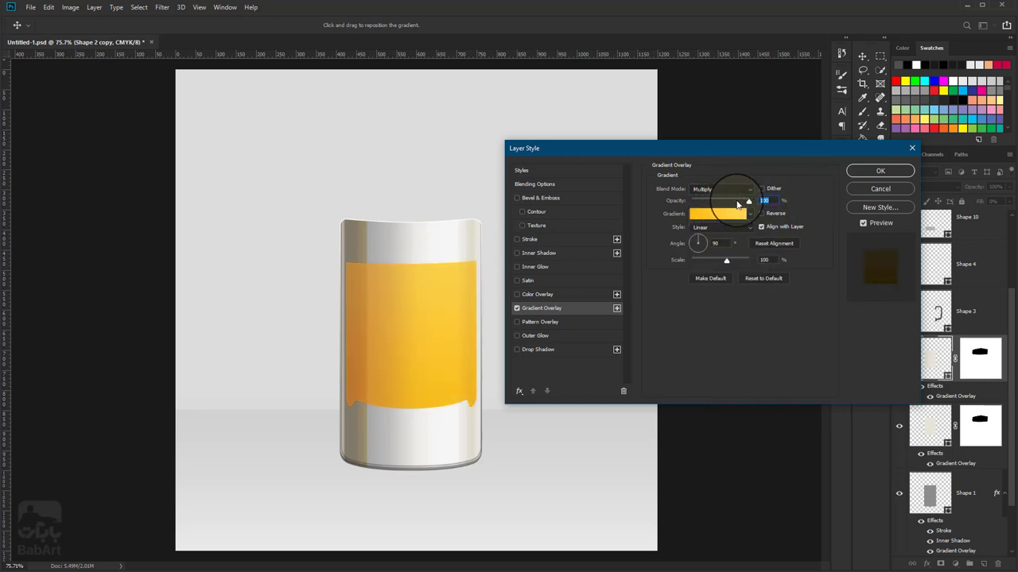
- Recolour the gradient's left stop to orange ffbc06 and slide it inward to about 20%
{"action": "left_click", "coordinate": [710, 215]}
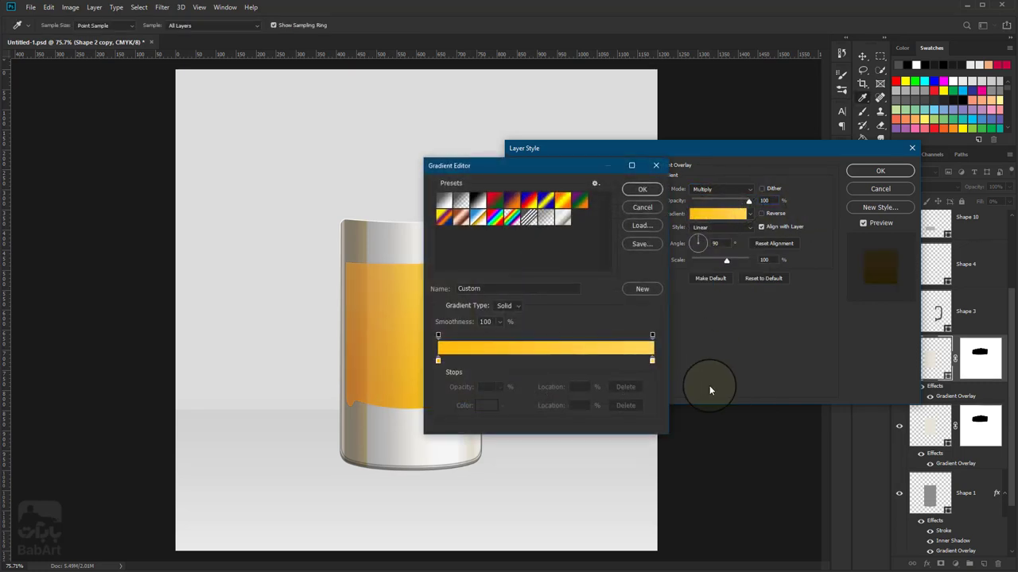
{"action": "left_click", "coordinate": [437, 361]}
{"action": "left_click", "coordinate": [487, 409]}
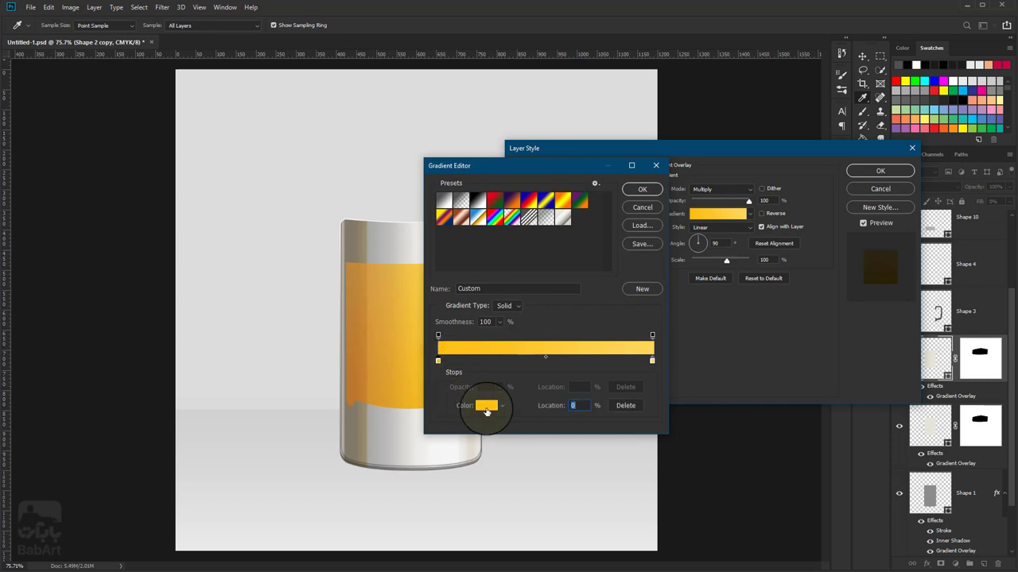
{"action": "left_click", "coordinate": [485, 406]}
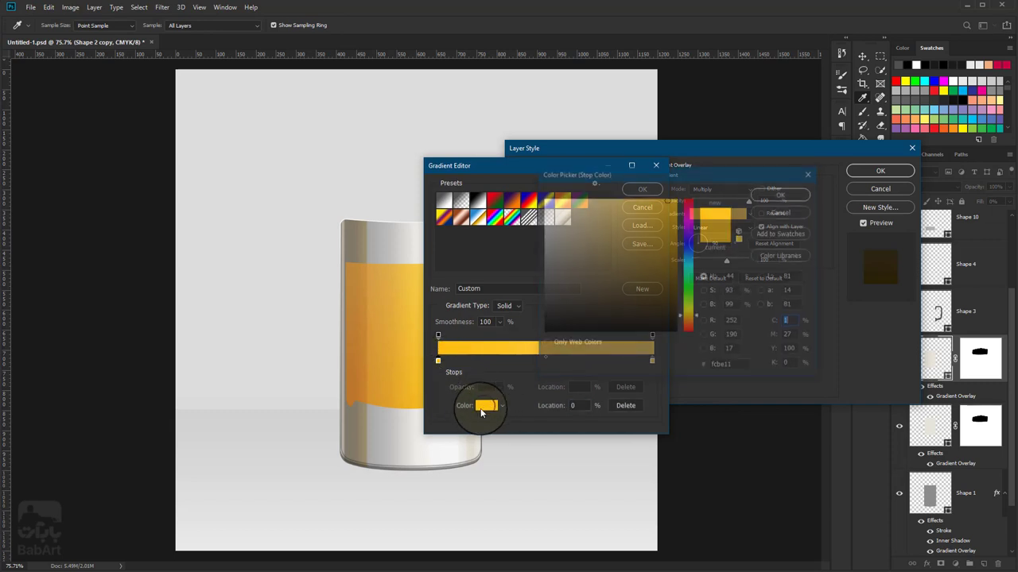
{"action": "left_click_drag", "start_coordinate": [730, 366], "coordinate": [681, 367]}
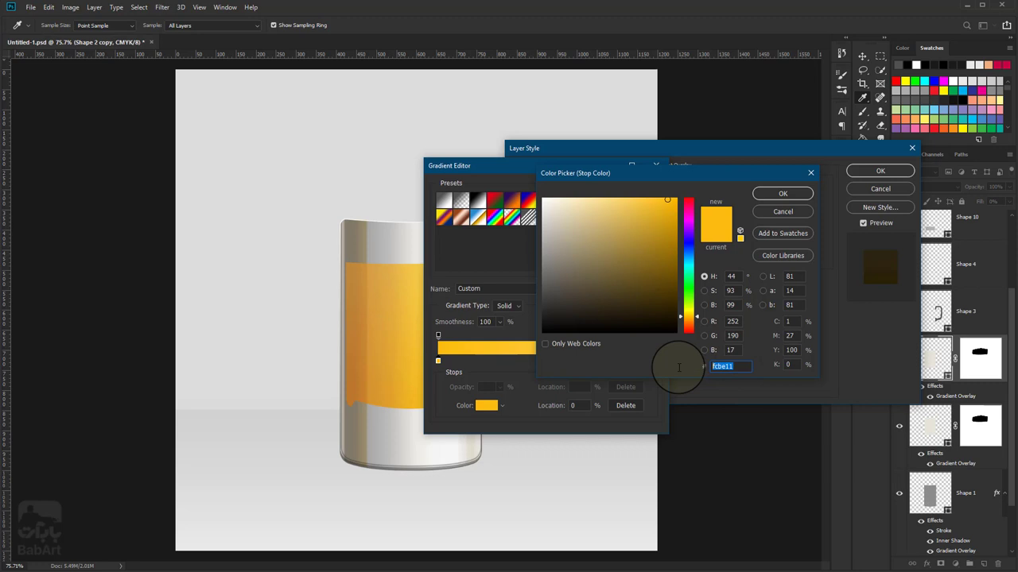
{"action": "type", "text": "ffb"}
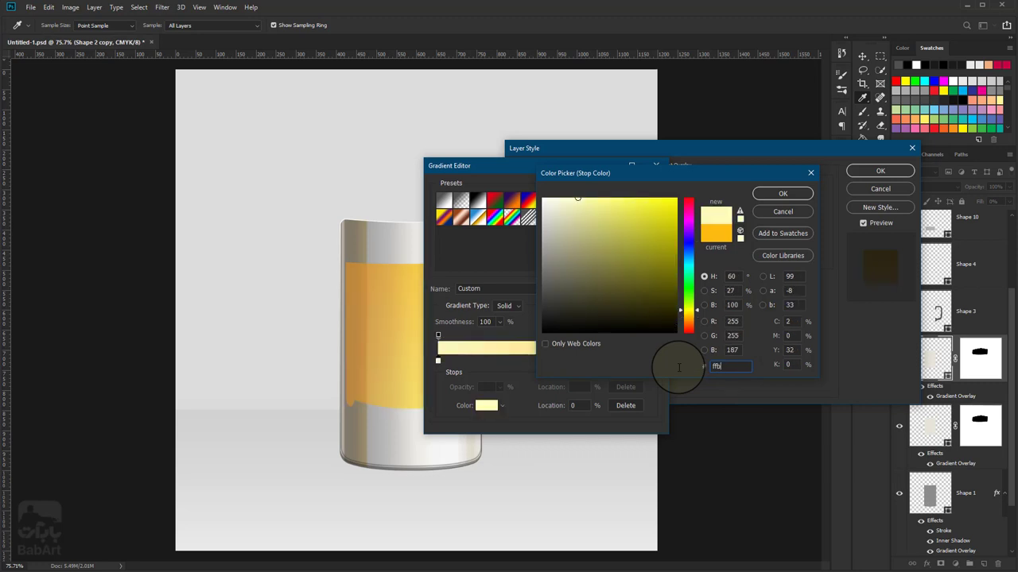
{"action": "type", "text": "c0"}
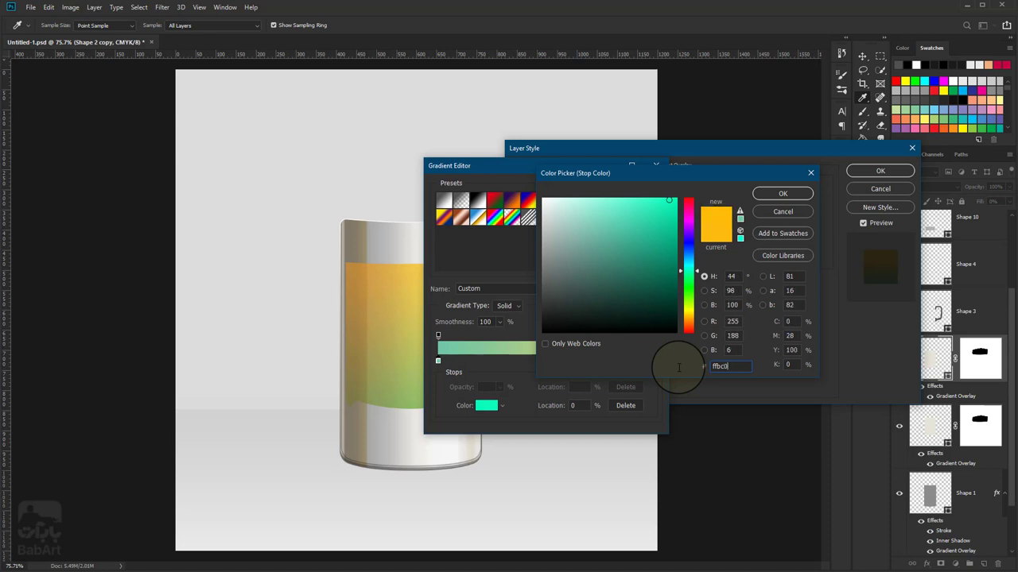
{"action": "type", "text": "6"}
{"action": "left_click", "coordinate": [782, 193]}
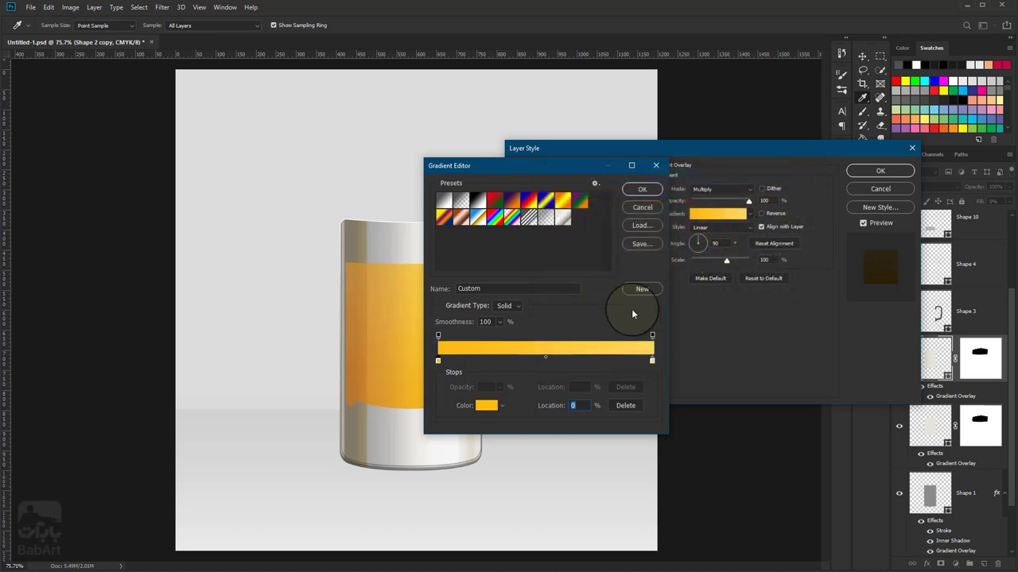
{"action": "left_click", "coordinate": [582, 406]}
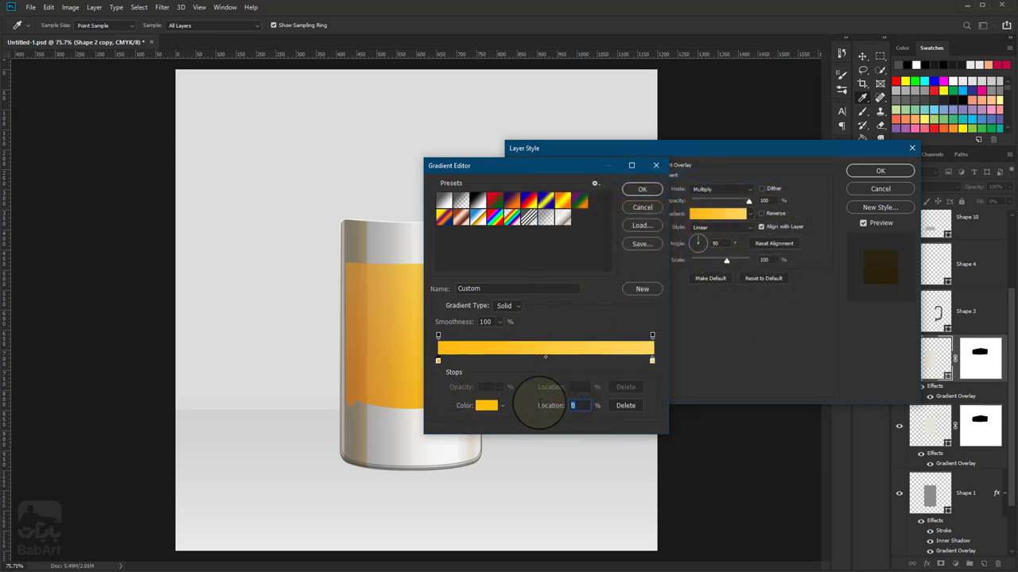
{"action": "left_click_drag", "start_coordinate": [438, 362], "coordinate": [483, 365]}
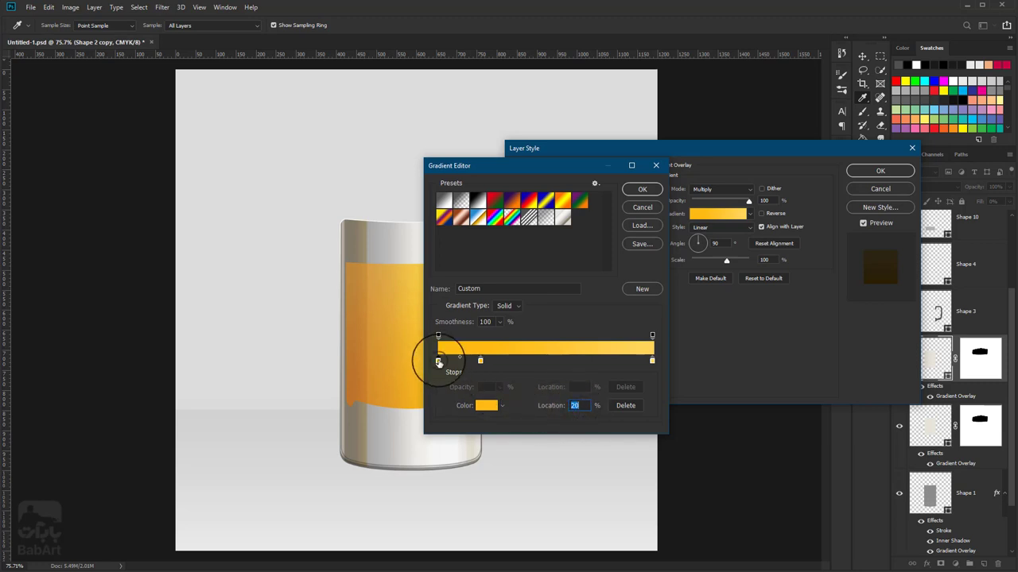
- Add a new tan bf9c52 colour stop at the gradient's left end
{"action": "left_click", "coordinate": [438, 362]}
{"action": "left_click", "coordinate": [487, 407]}
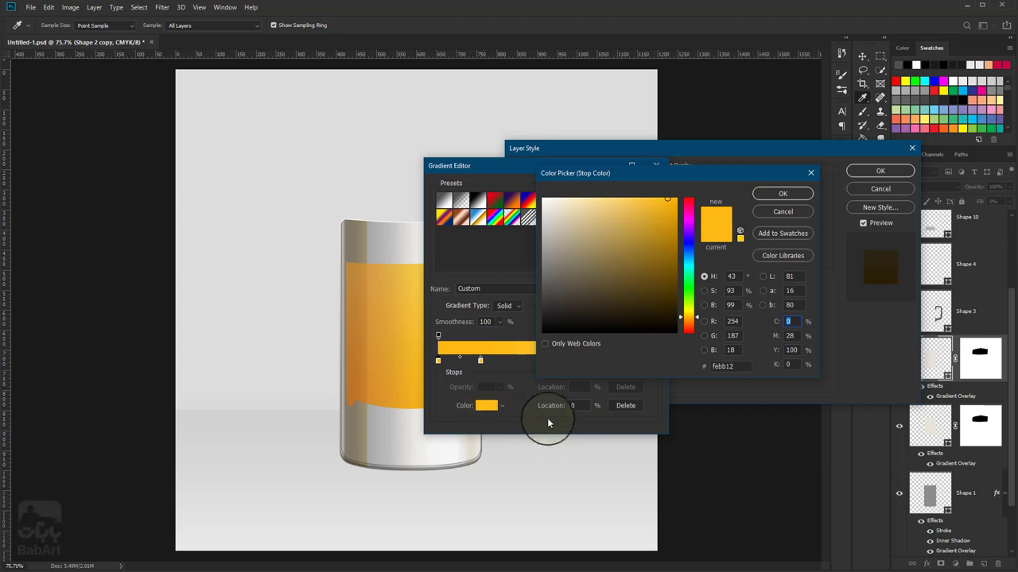
{"action": "double_click", "coordinate": [725, 366]}
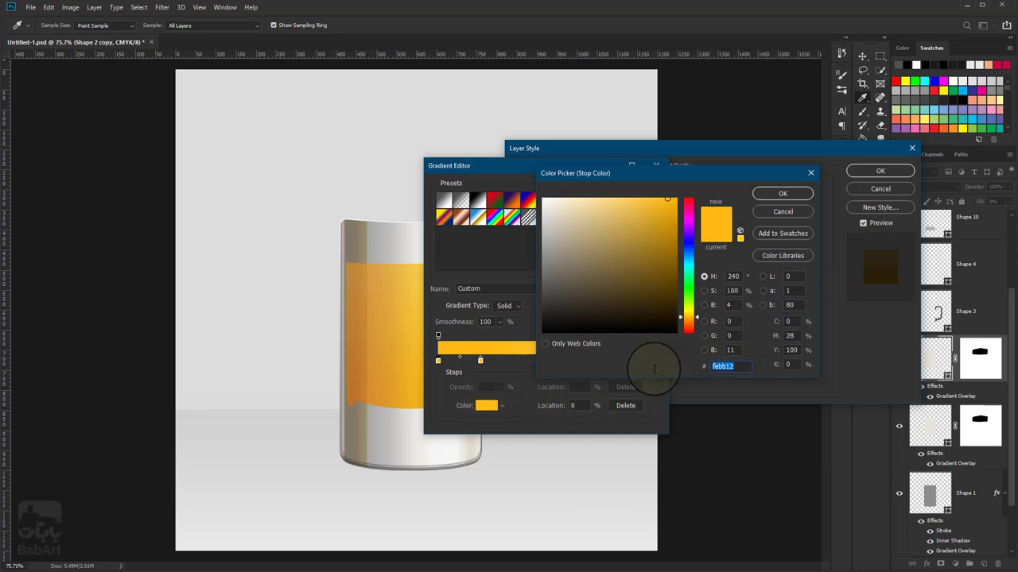
{"action": "type", "text": "bf9"}
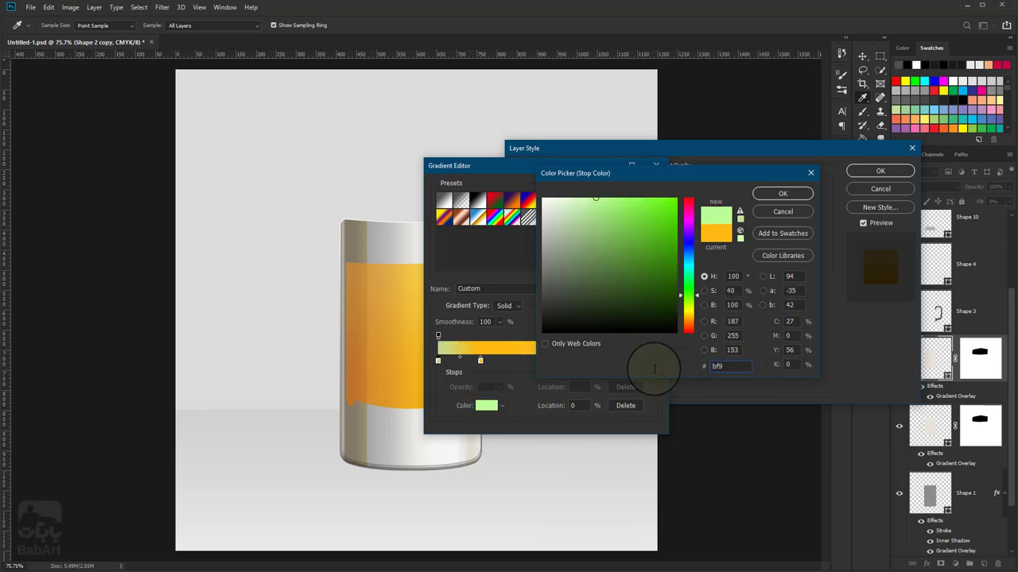
{"action": "type", "text": "c52"}
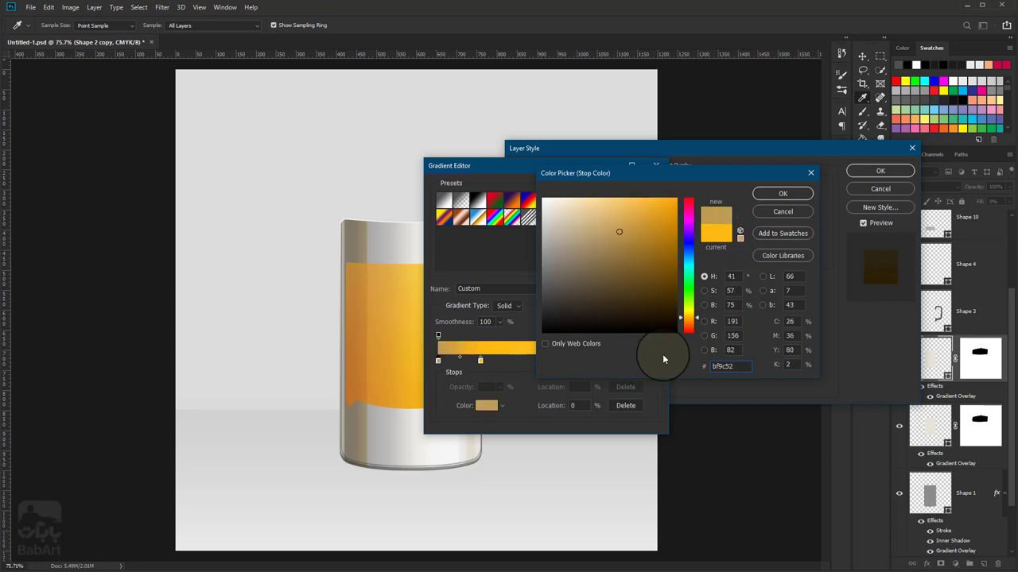
{"action": "left_click", "coordinate": [782, 193]}
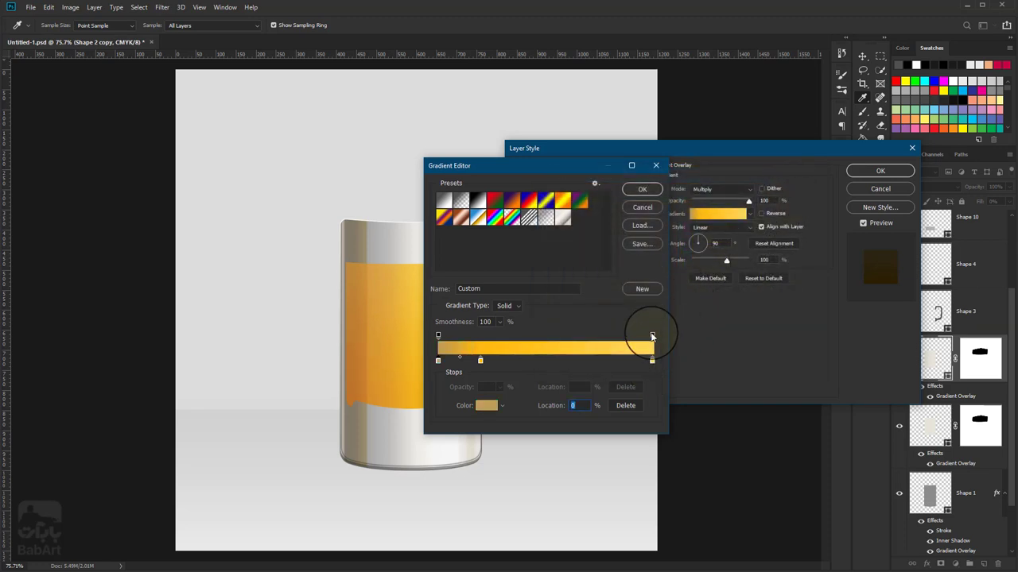
- Set the gradient's right end stop to golden yellow febf01
{"action": "left_click", "coordinate": [651, 360]}
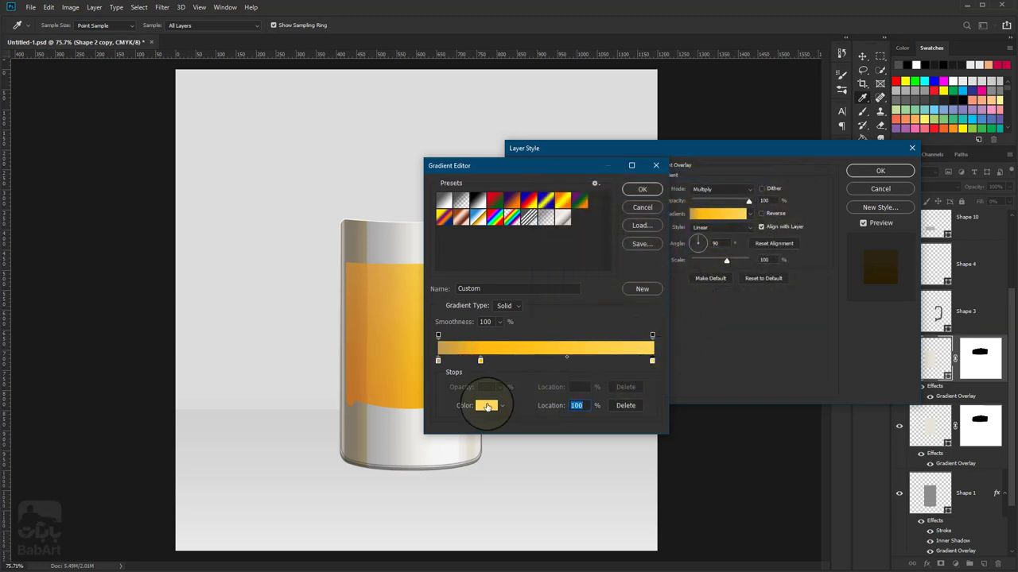
{"action": "left_click", "coordinate": [487, 407]}
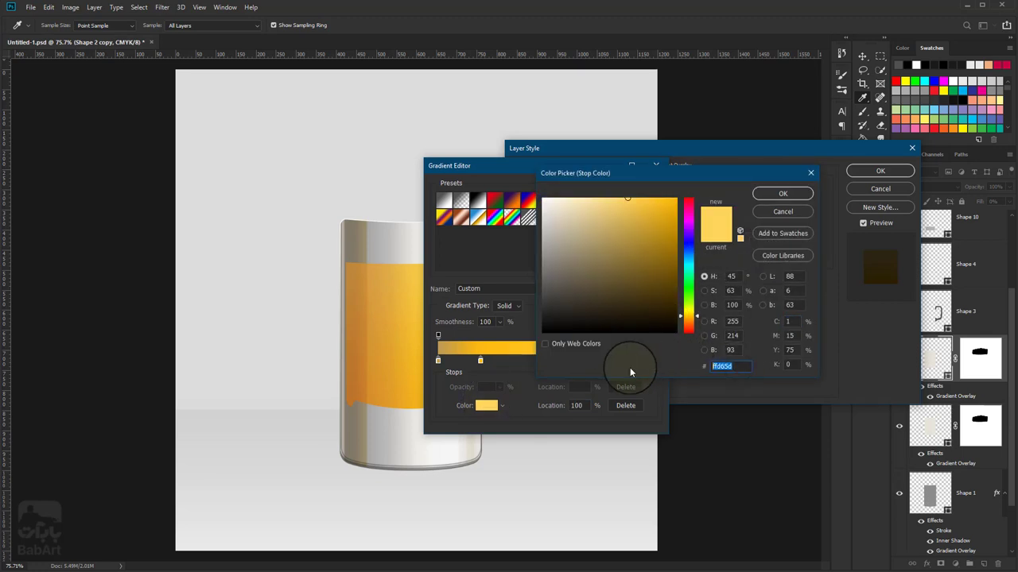
{"action": "type", "text": "feb"}
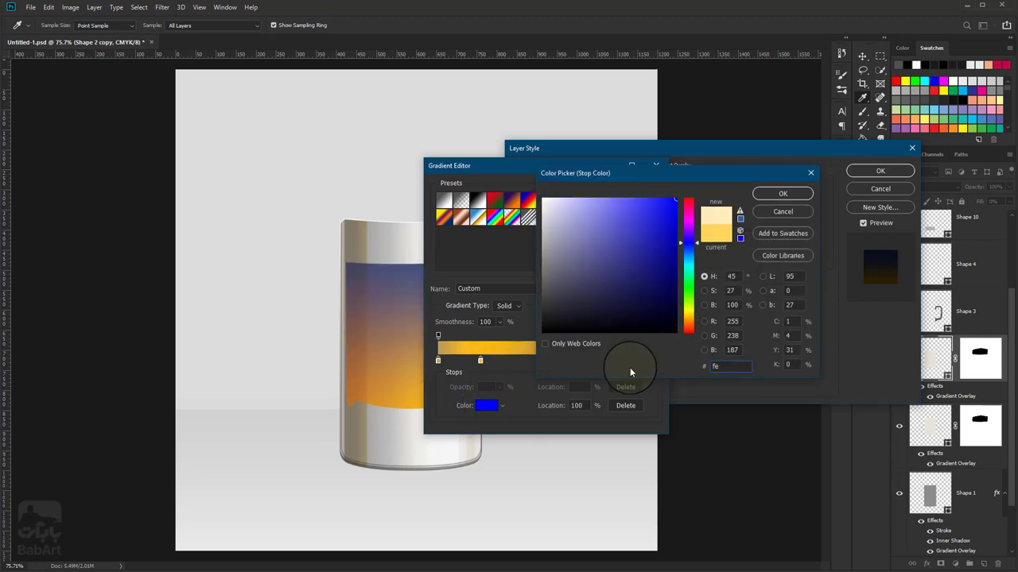
{"action": "type", "text": "f"}
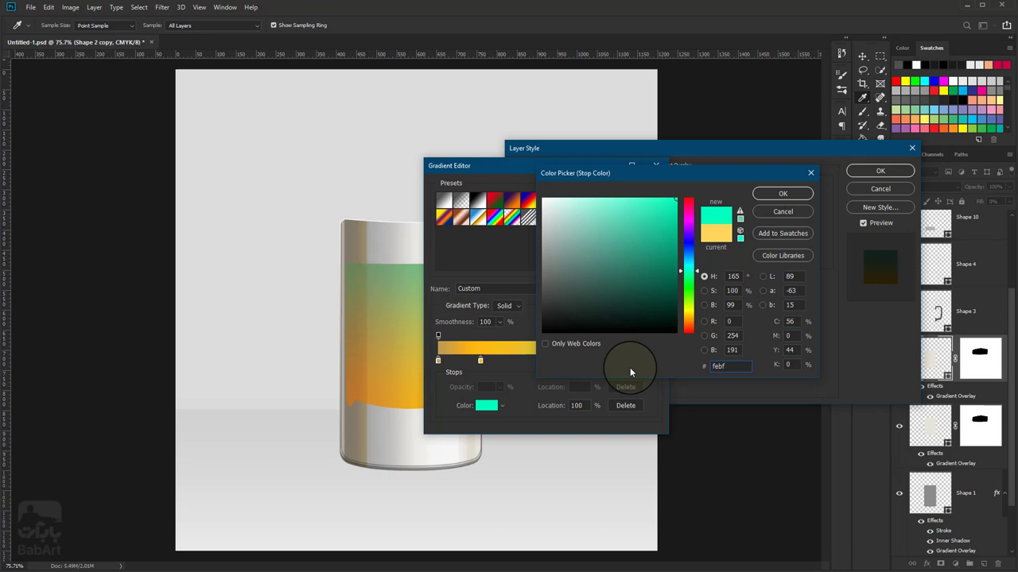
{"action": "type", "text": "01"}
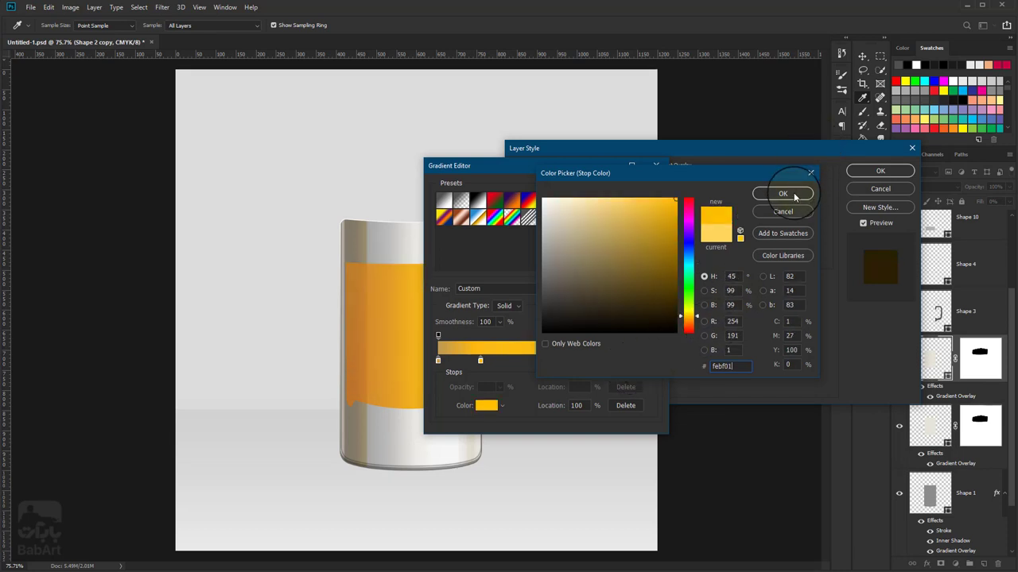
{"action": "left_click", "coordinate": [783, 194]}
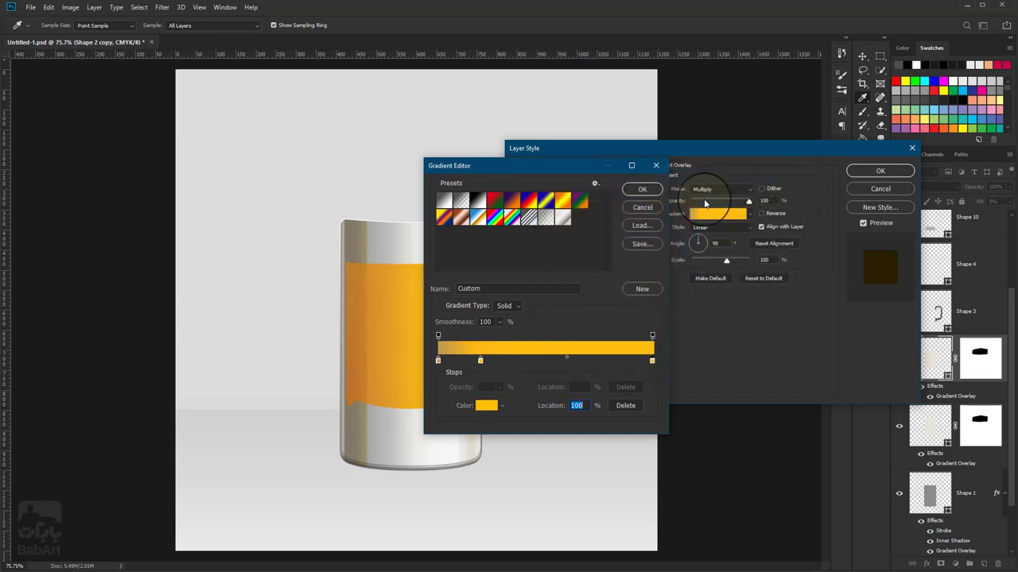
- Apply the edited gradient and layer style, then duplicate the juice layer with its effects
{"action": "left_click", "coordinate": [640, 191]}
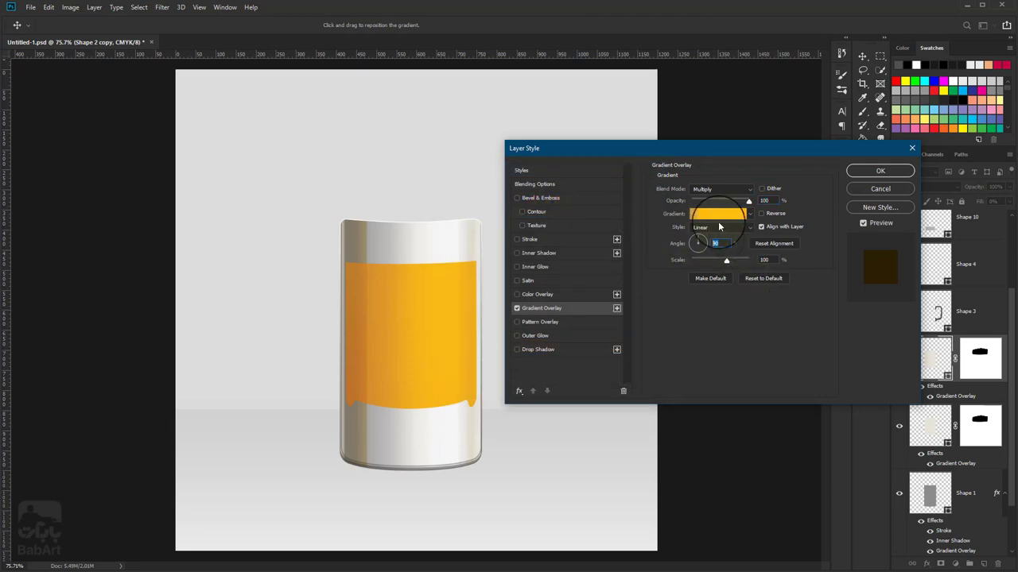
{"action": "left_click", "coordinate": [880, 173]}
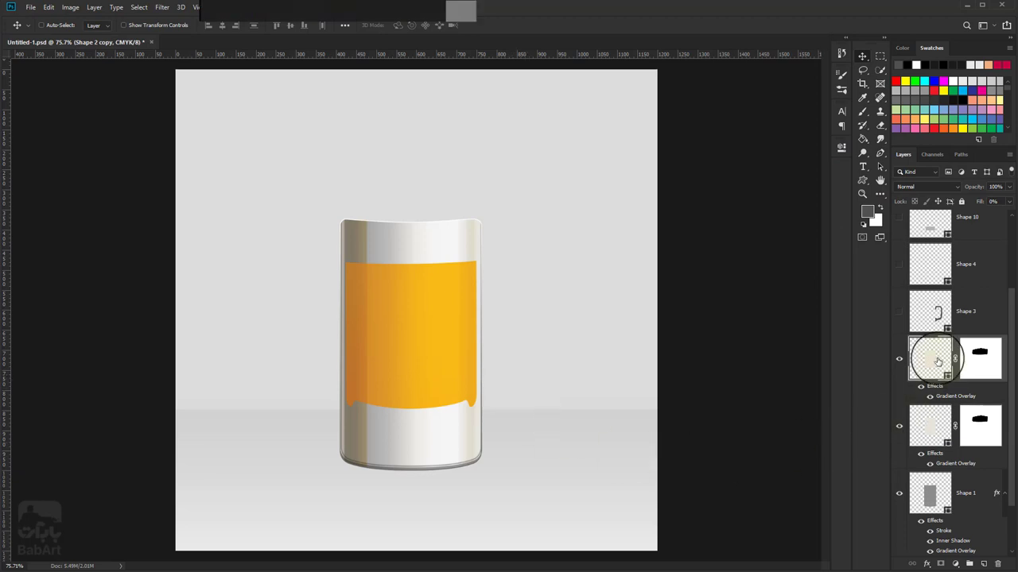
{"action": "mouse_move", "coordinate": [1003, 358]}
{"action": "left_mouse_down"}
{"action": "mouse_move", "coordinate": [1002, 533]}
{"action": "mouse_move", "coordinate": [984, 564]}
{"action": "left_mouse_up"}
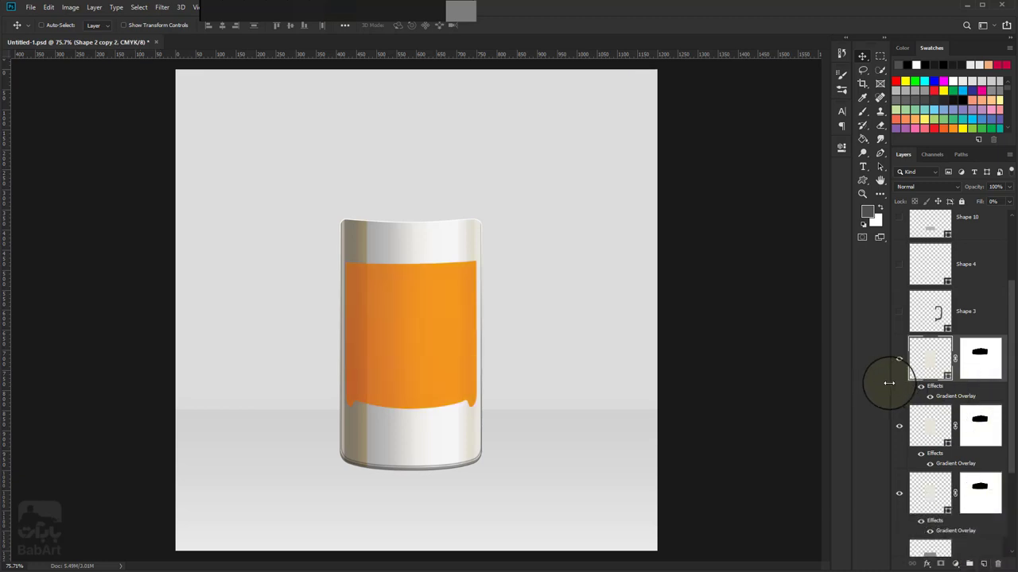
- Widen the Layers panel and collapse the effects lists of all three juice layers
{"action": "left_click_drag", "start_coordinate": [889, 384], "coordinate": [856, 384]}
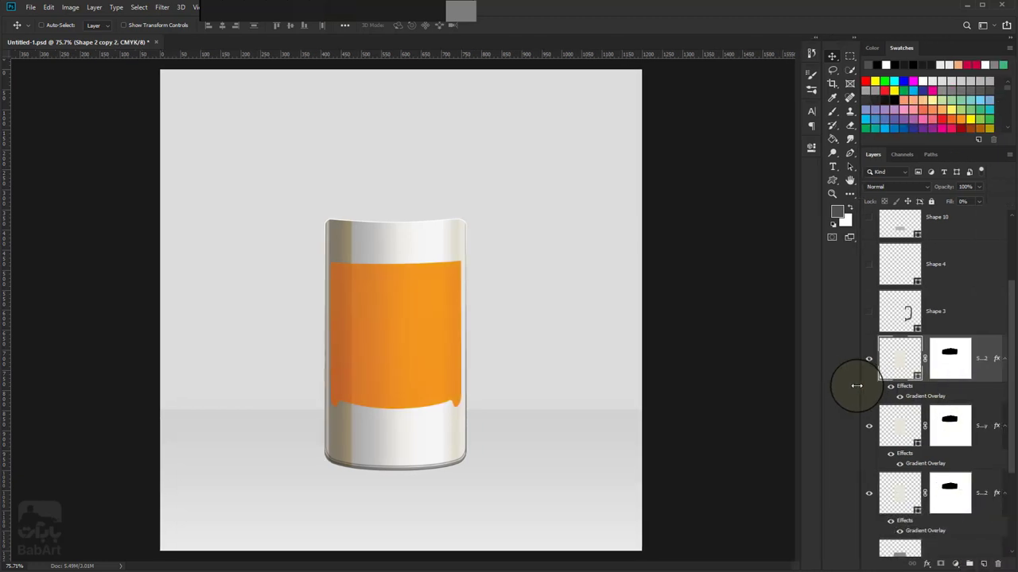
{"action": "left_click", "coordinate": [1004, 359]}
{"action": "left_click", "coordinate": [1004, 405]}
{"action": "left_click", "coordinate": [1004, 453]}
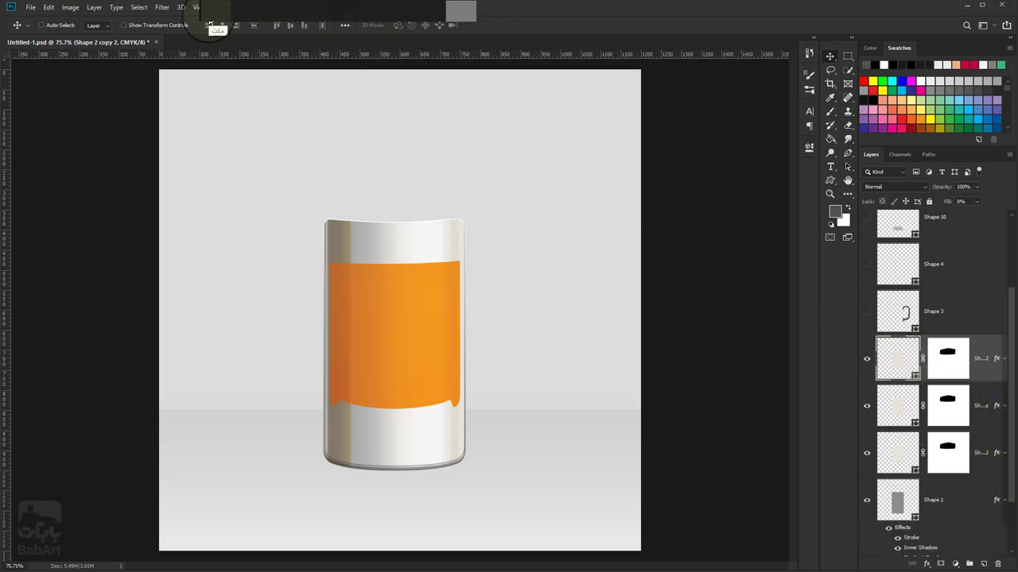
{"action": "left_click", "coordinate": [162, 7]}
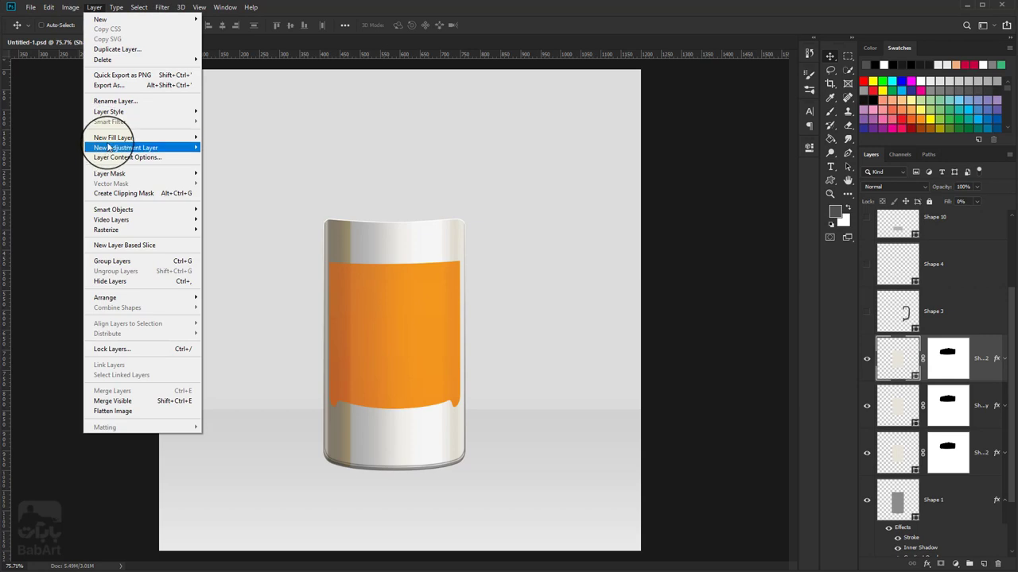
{"action": "mouse_move", "coordinate": [143, 111]}
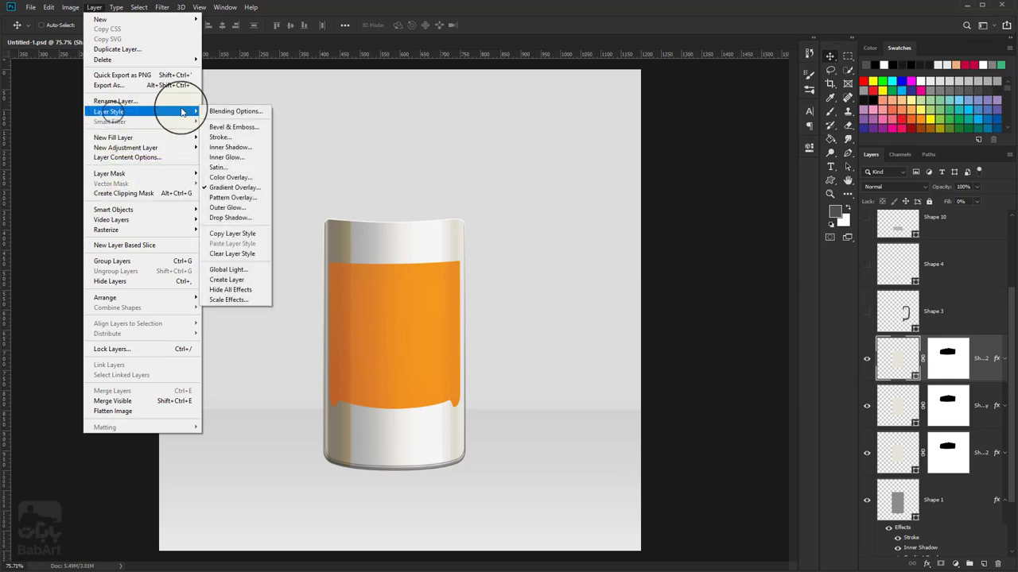
- Try a Color Burn Inner Shadow on the juice layer, then remove it again
{"action": "left_click", "coordinate": [235, 111]}
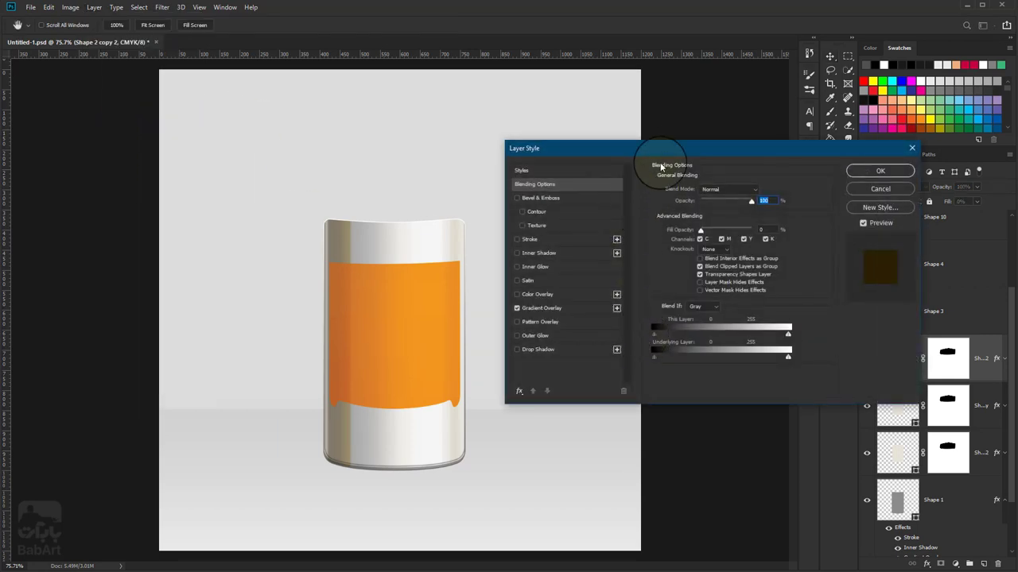
{"action": "left_click_drag", "start_coordinate": [661, 149], "coordinate": [629, 194]}
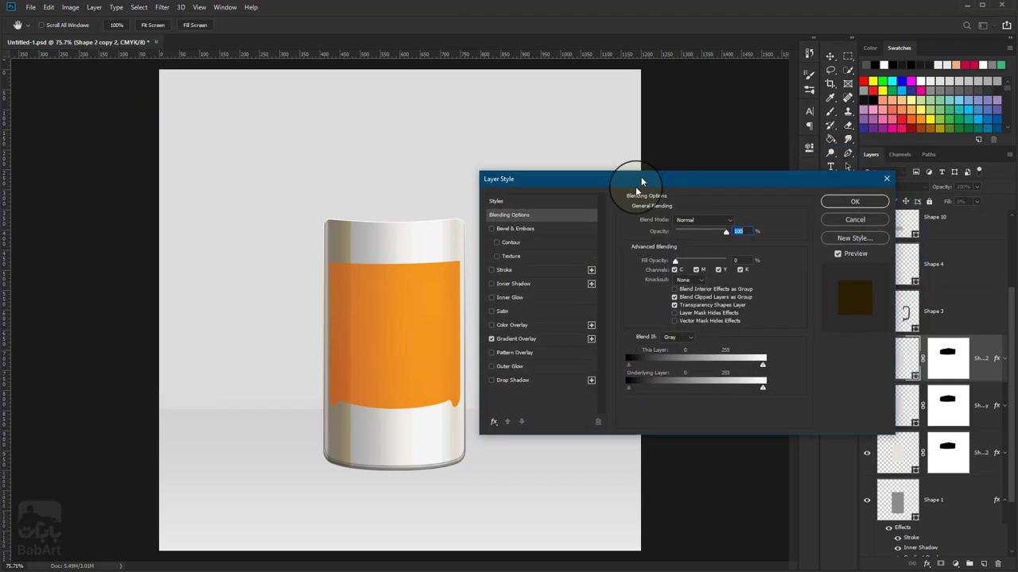
{"action": "left_click", "coordinate": [505, 297]}
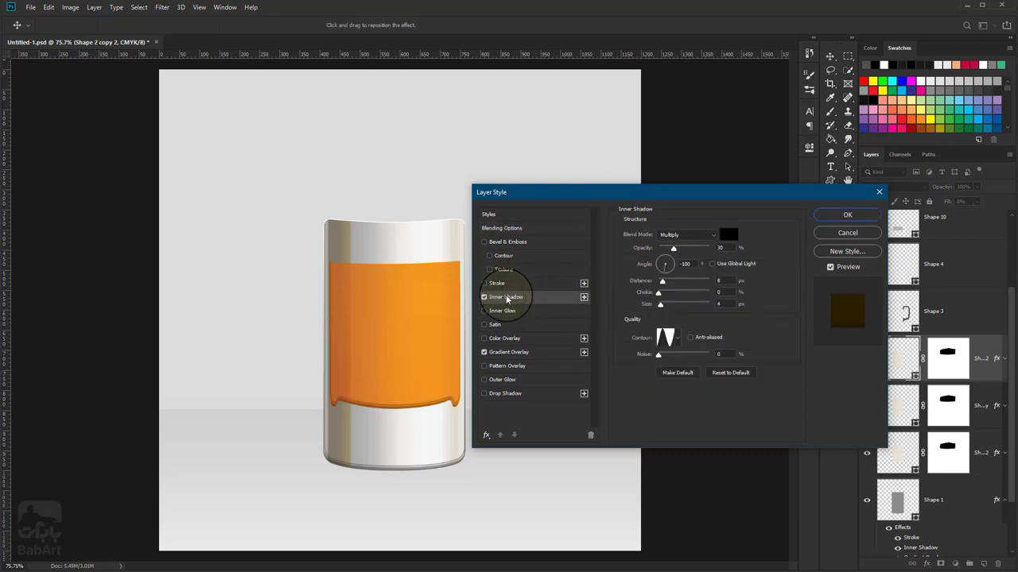
{"action": "left_click", "coordinate": [680, 236]}
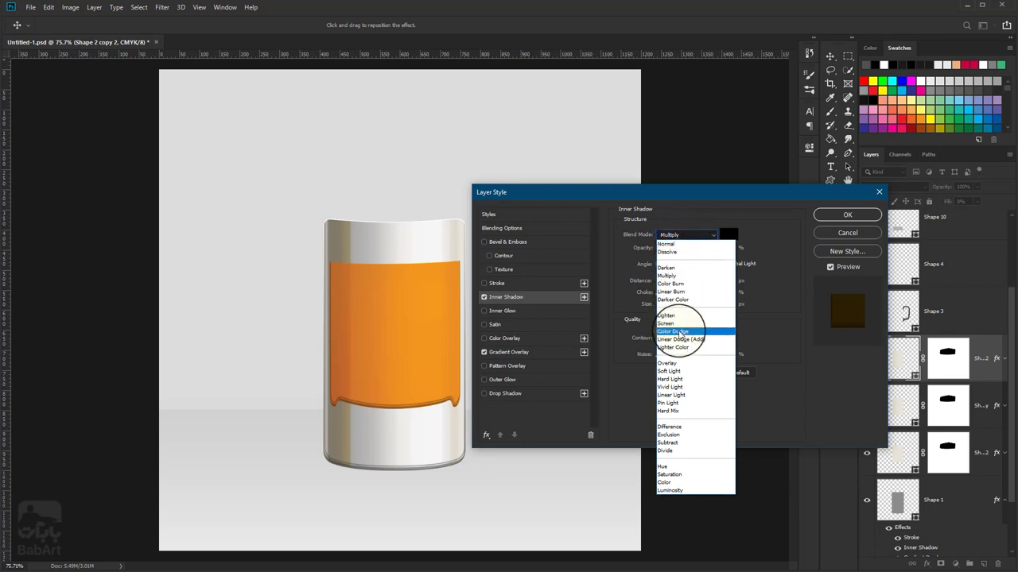
{"action": "left_click", "coordinate": [671, 283]}
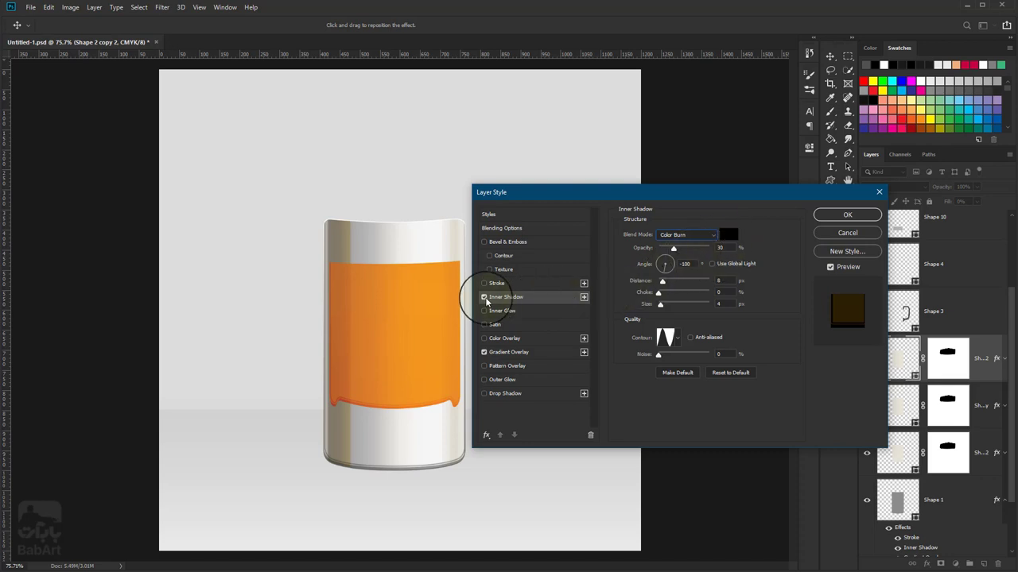
{"action": "left_click", "coordinate": [484, 297]}
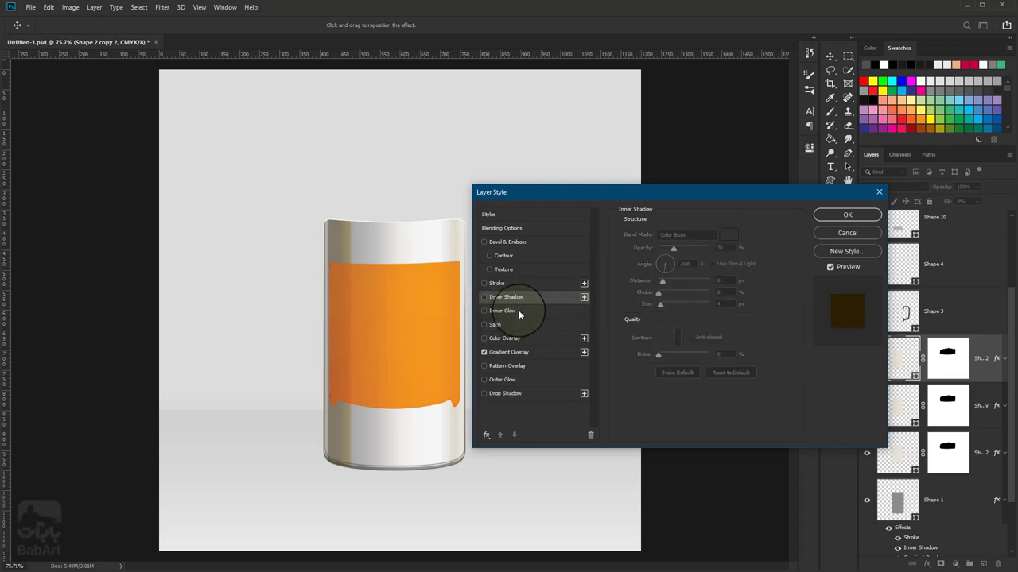
- Add a Color Burn Inner Glow to the liquid in deep orange c8852e
{"action": "left_click", "coordinate": [521, 311]}
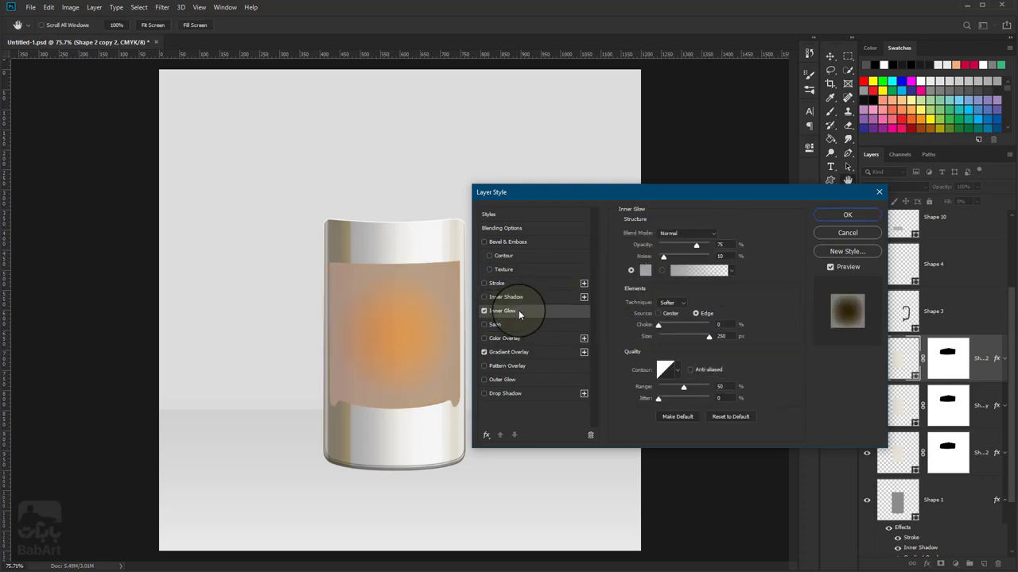
{"action": "left_click", "coordinate": [690, 233]}
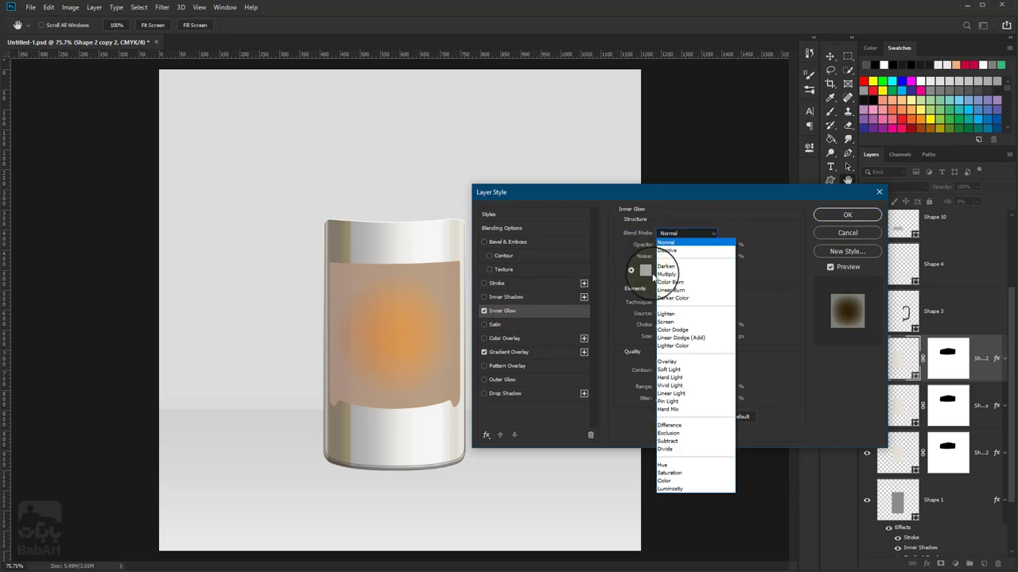
{"action": "left_click", "coordinate": [669, 282]}
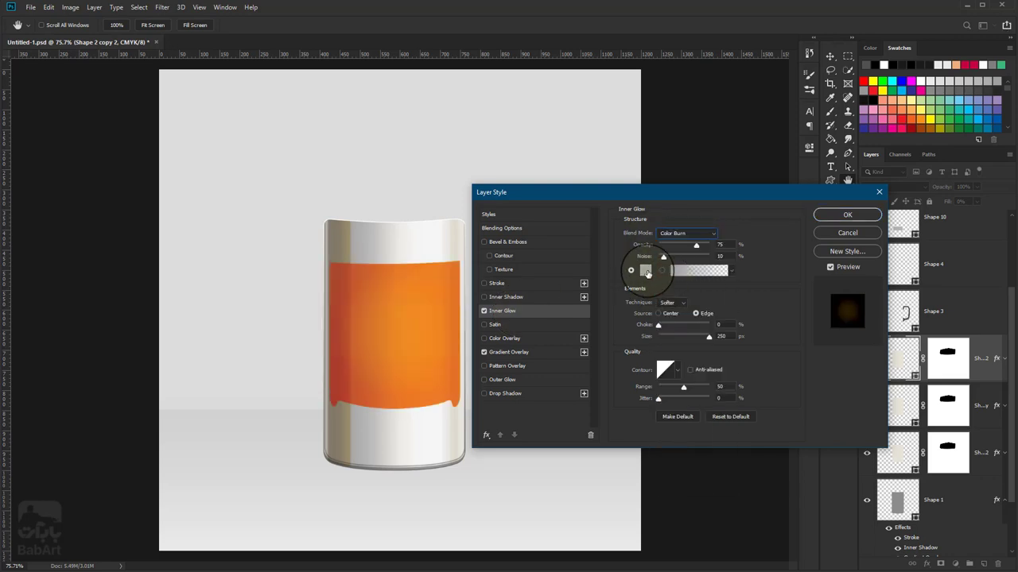
{"action": "left_click", "coordinate": [647, 272]}
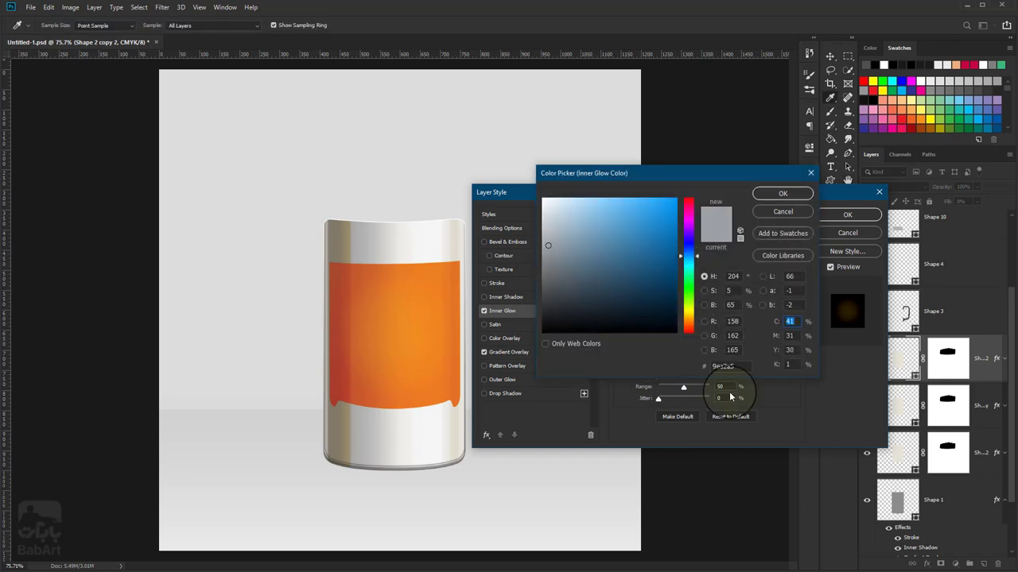
{"action": "double_click", "coordinate": [736, 367]}
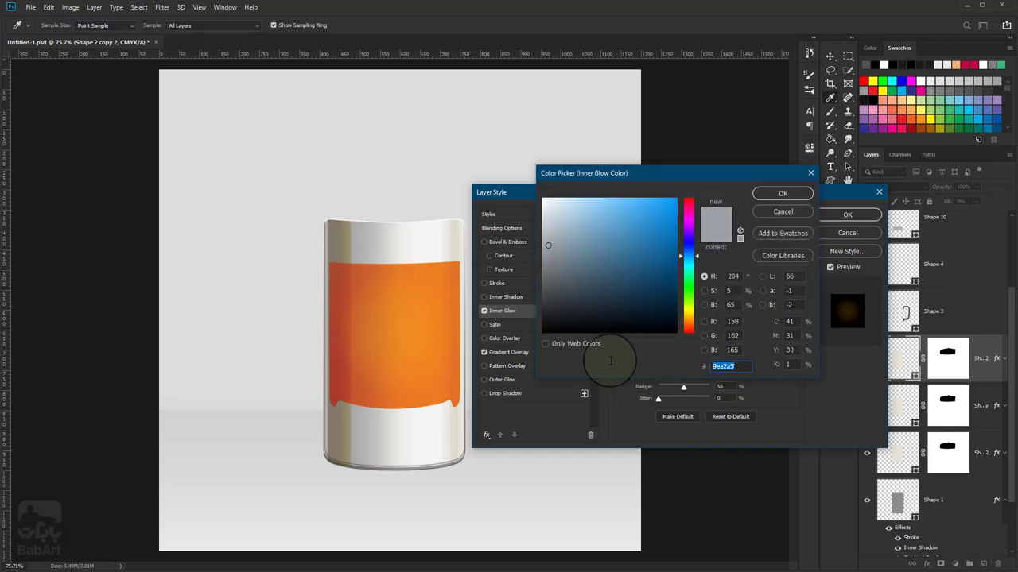
{"action": "type", "text": "c88"}
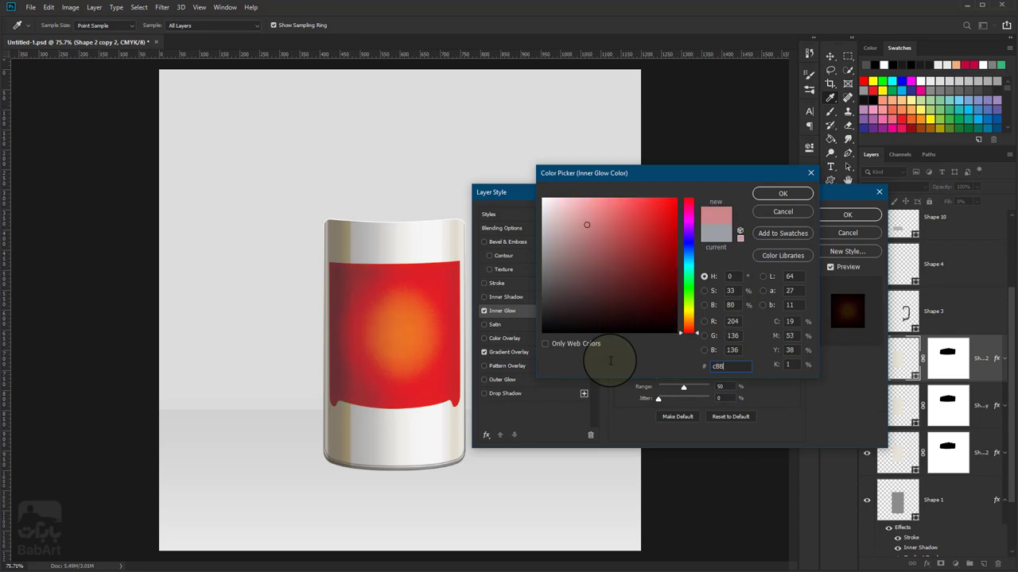
{"action": "type", "text": "52e"}
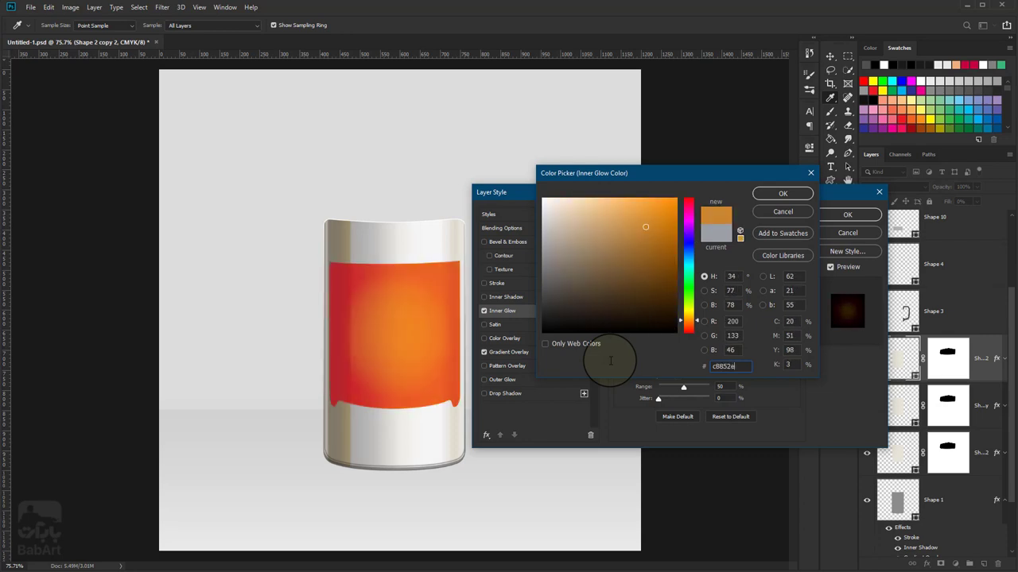
{"action": "left_click", "coordinate": [780, 194]}
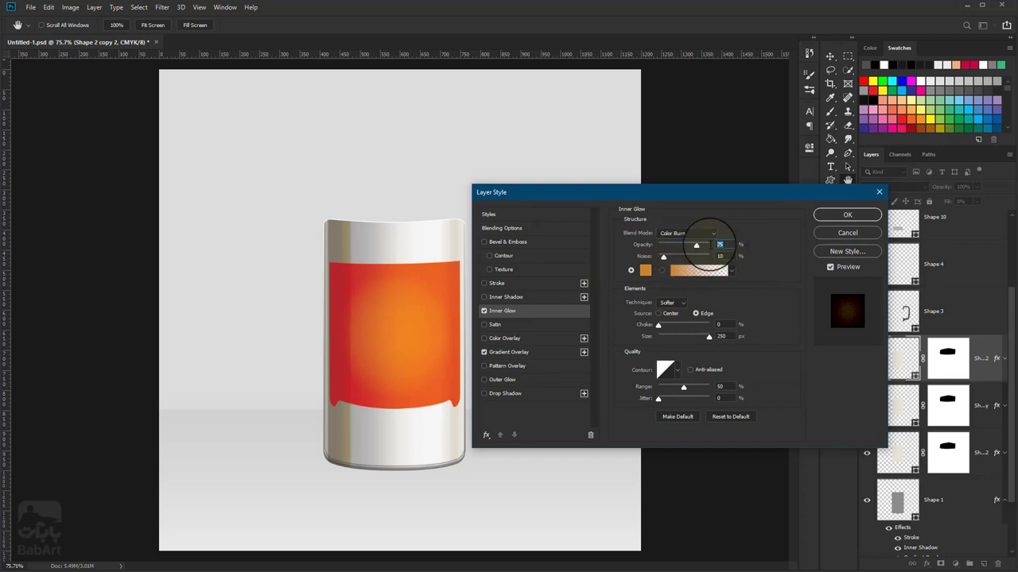
- Set the inner glow to 70% opacity, 0% noise and 54 px size
{"action": "type", "text": "70"}
{"action": "key", "text": "Tab"}
{"action": "type", "text": "0"}
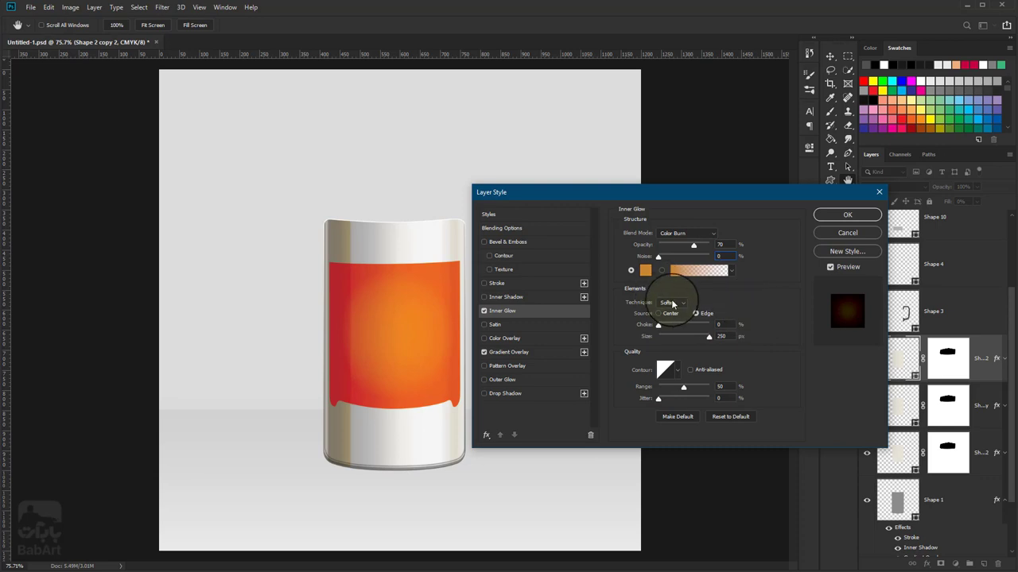
{"action": "left_click", "coordinate": [719, 324]}
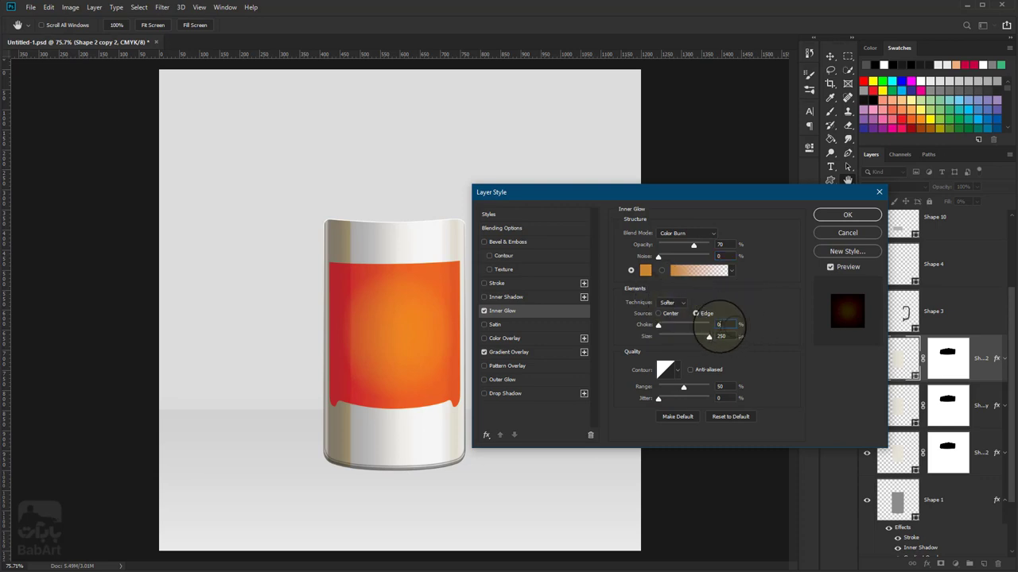
{"action": "key", "text": "Tab"}
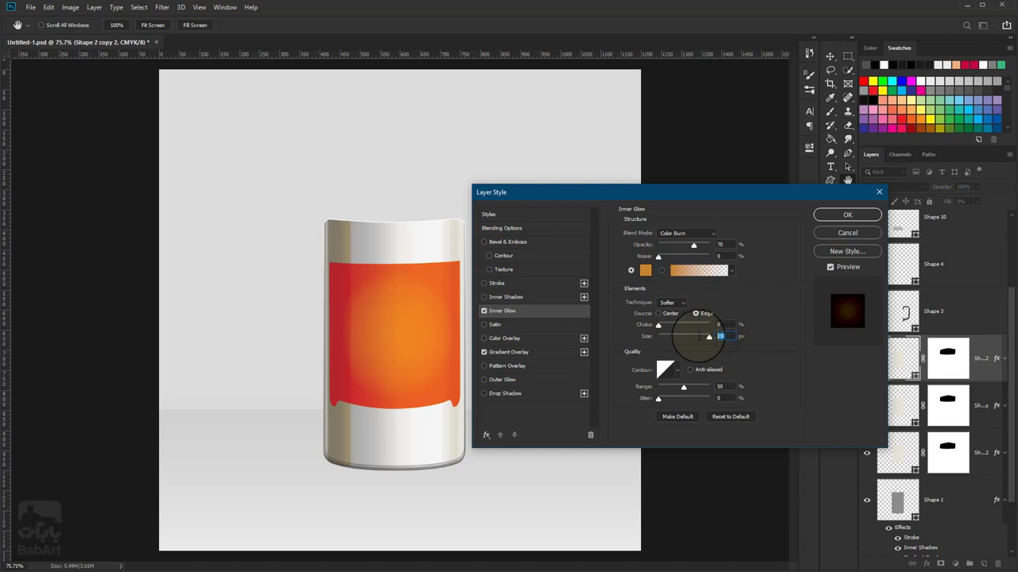
{"action": "type", "text": "54"}
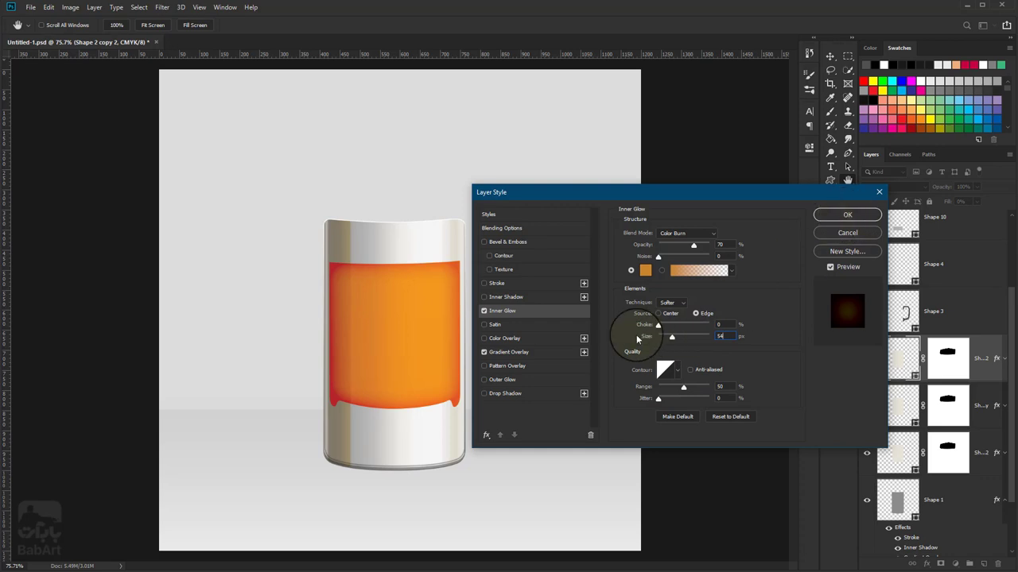
- Change the gradient overlay to a white-to-transparent gradient with both stops white
{"action": "left_click", "coordinate": [529, 353]}
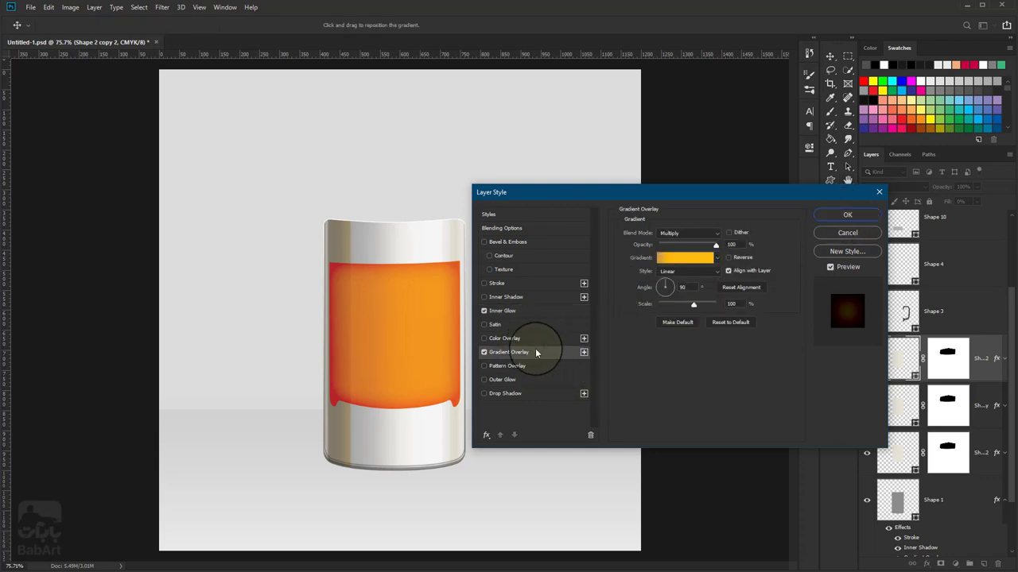
{"action": "left_click", "coordinate": [677, 264]}
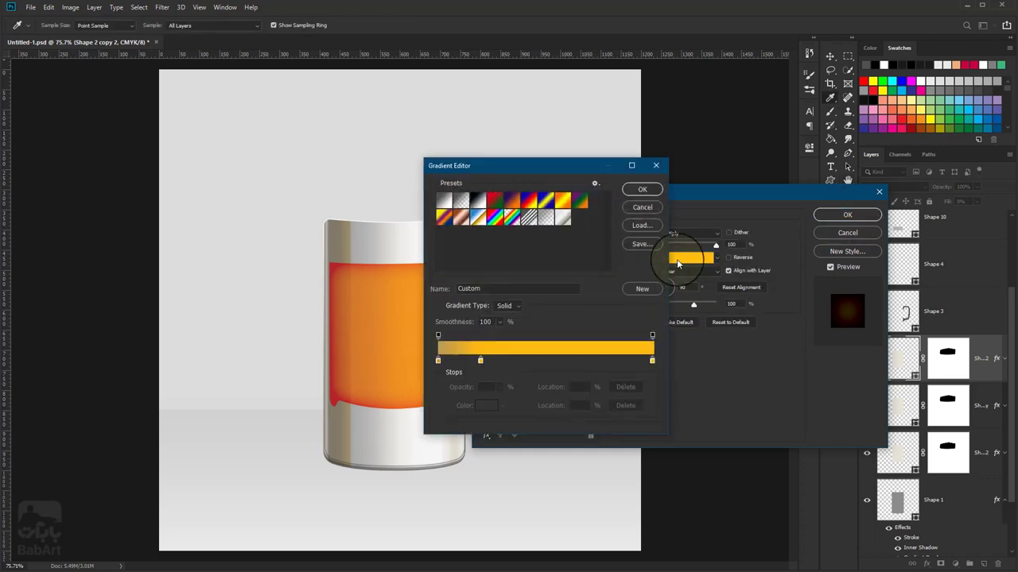
{"action": "left_click", "coordinate": [460, 200]}
{"action": "left_click", "coordinate": [439, 364]}
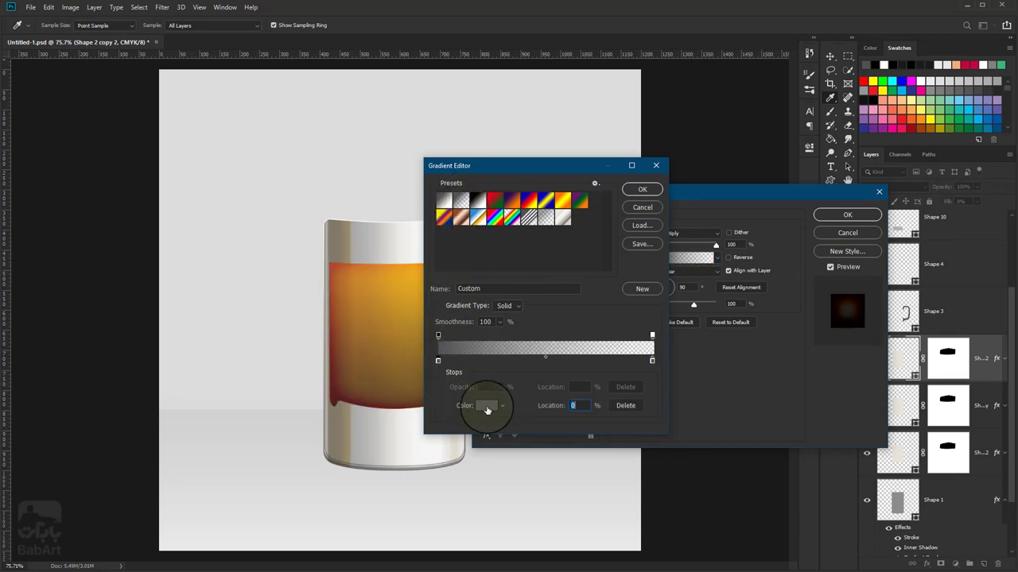
{"action": "left_click", "coordinate": [487, 405]}
{"action": "left_click", "coordinate": [594, 253]}
{"action": "left_click_drag", "start_coordinate": [562, 217], "coordinate": [483, 215]}
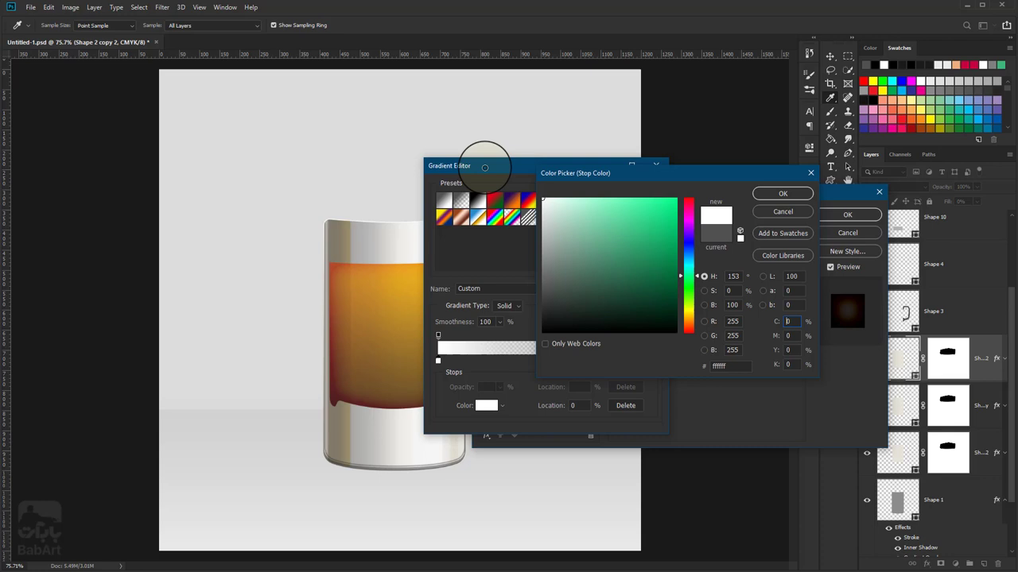
{"action": "left_click", "coordinate": [782, 193]}
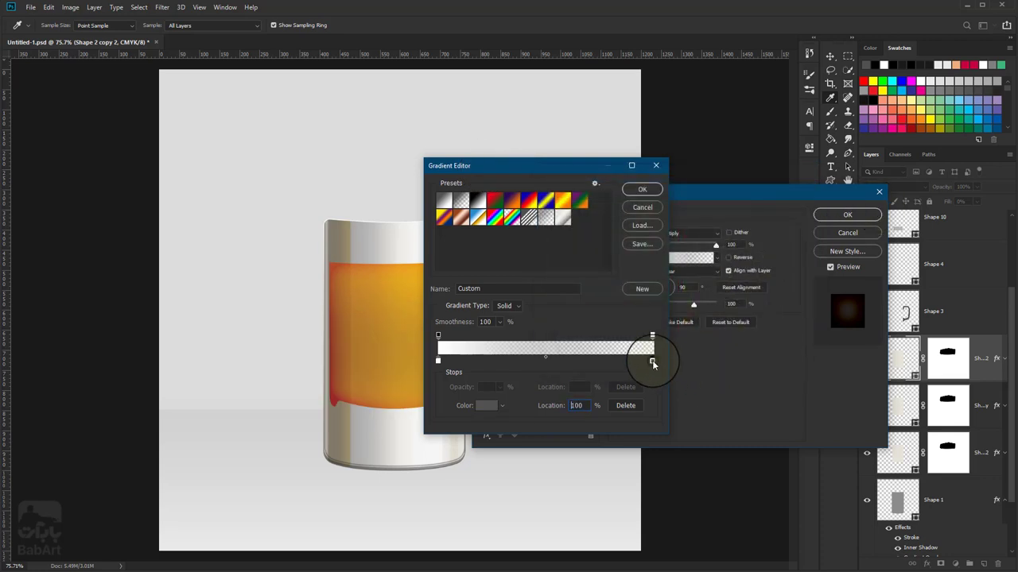
{"action": "left_click", "coordinate": [485, 405]}
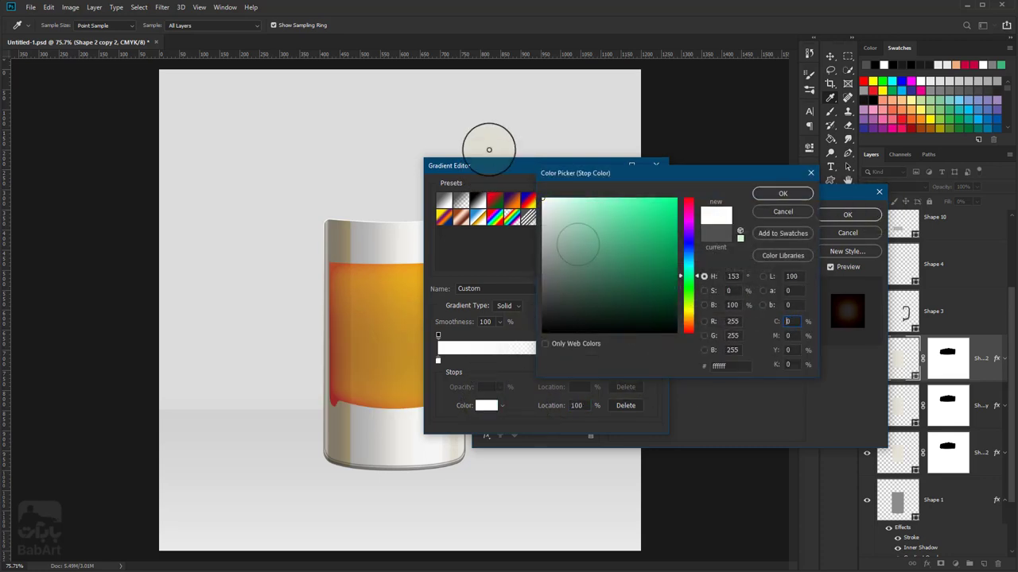
{"action": "left_click", "coordinate": [782, 193]}
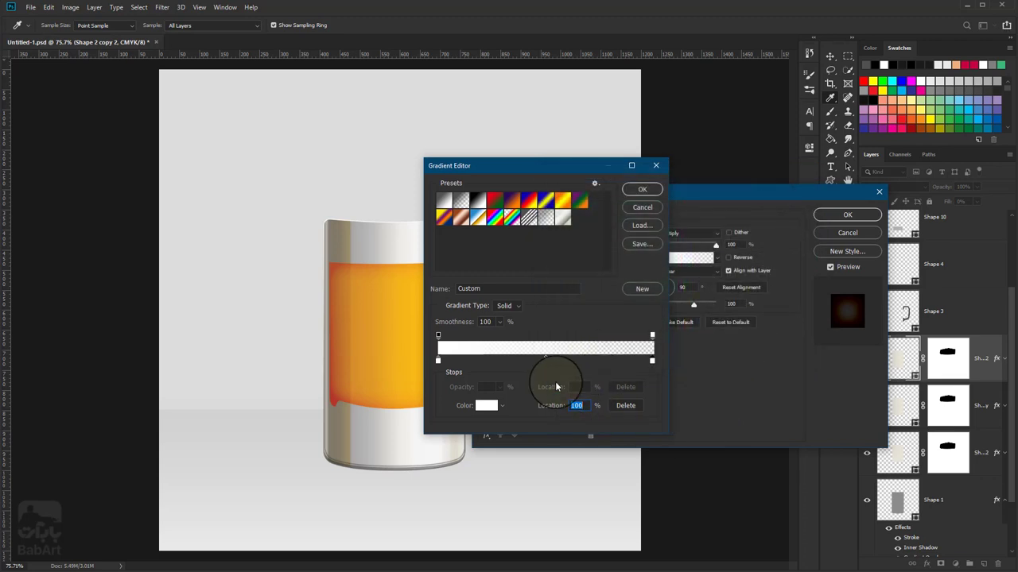
{"action": "left_click", "coordinate": [642, 191]}
{"action": "type", "text": "60"}
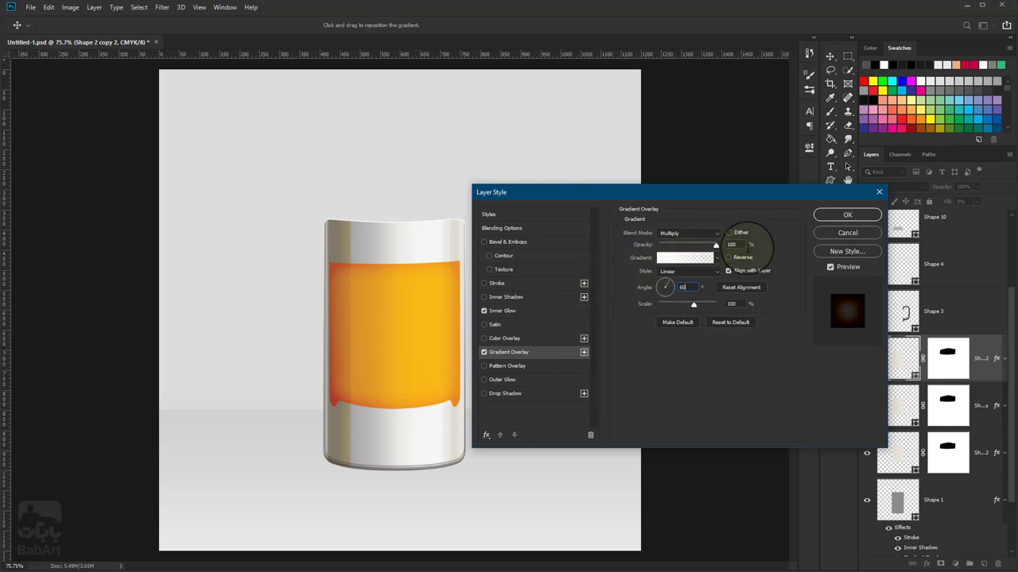
- Set the gradient overlay opacity to 90%, compare with it toggled, and apply the style
{"action": "left_click", "coordinate": [731, 244]}
{"action": "type", "text": "90"}
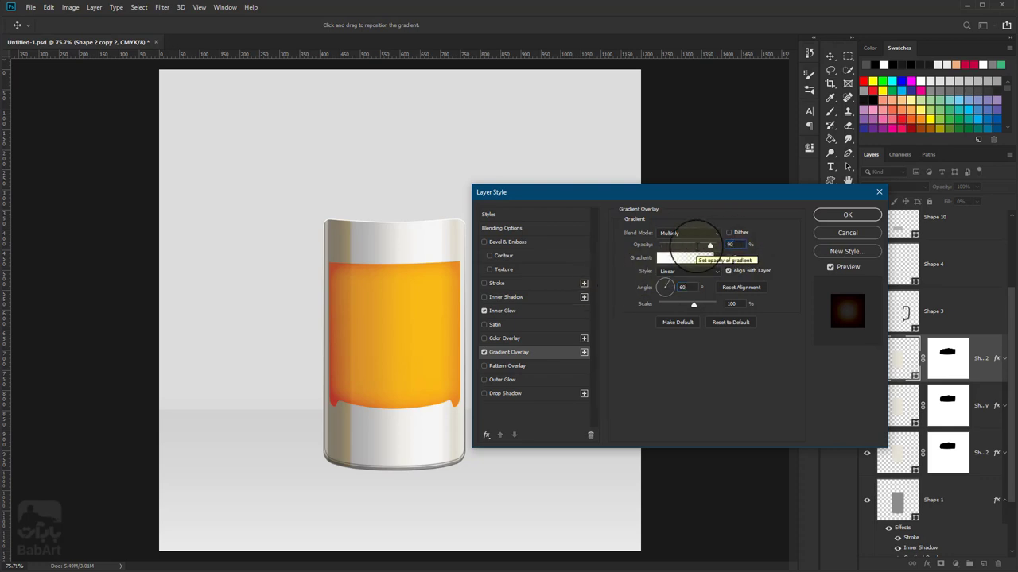
{"action": "left_click", "coordinate": [735, 304]}
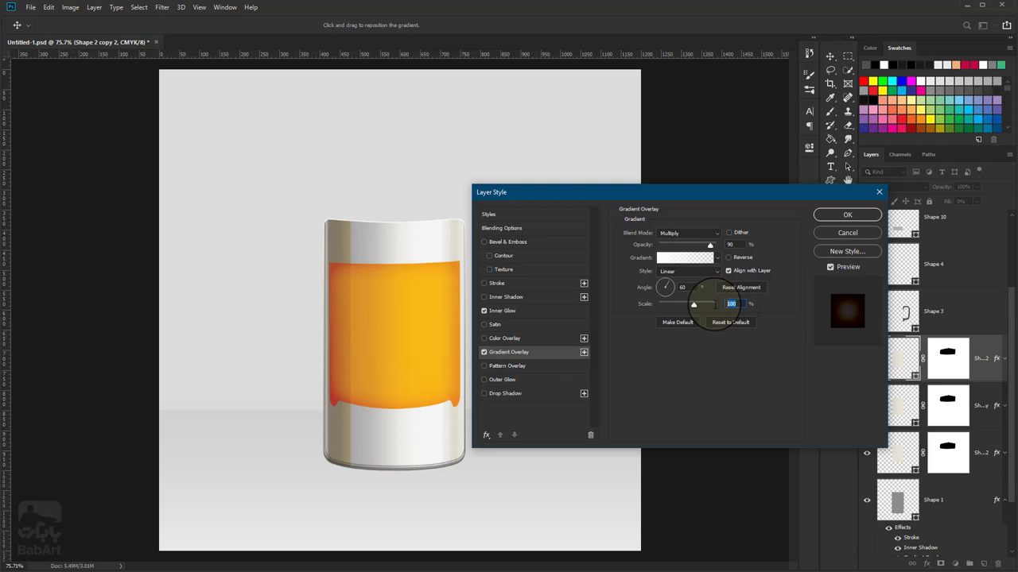
{"action": "left_click", "coordinate": [482, 353]}
{"action": "left_click", "coordinate": [483, 353]}
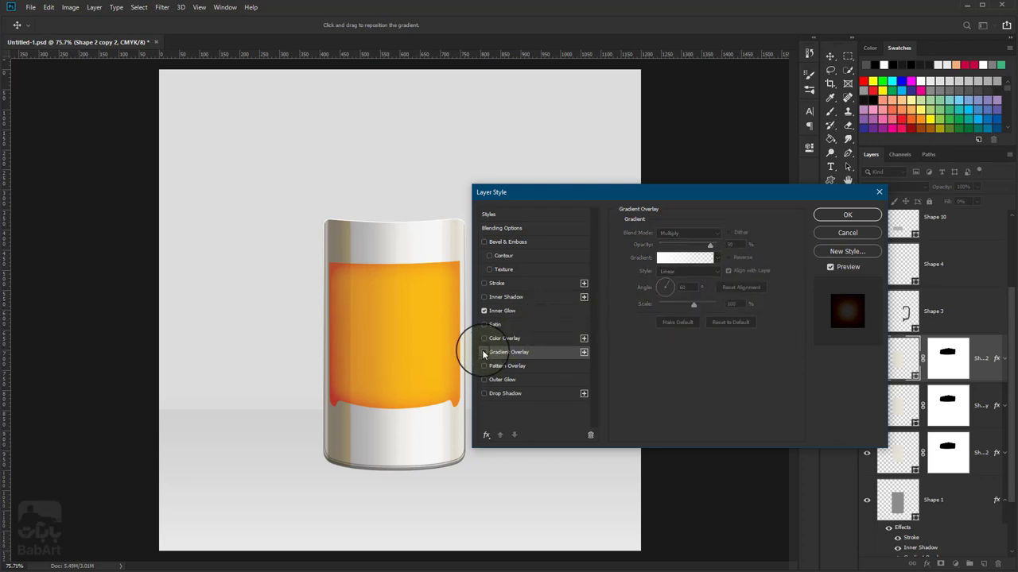
{"action": "left_click", "coordinate": [483, 353]}
{"action": "left_click", "coordinate": [847, 216]}
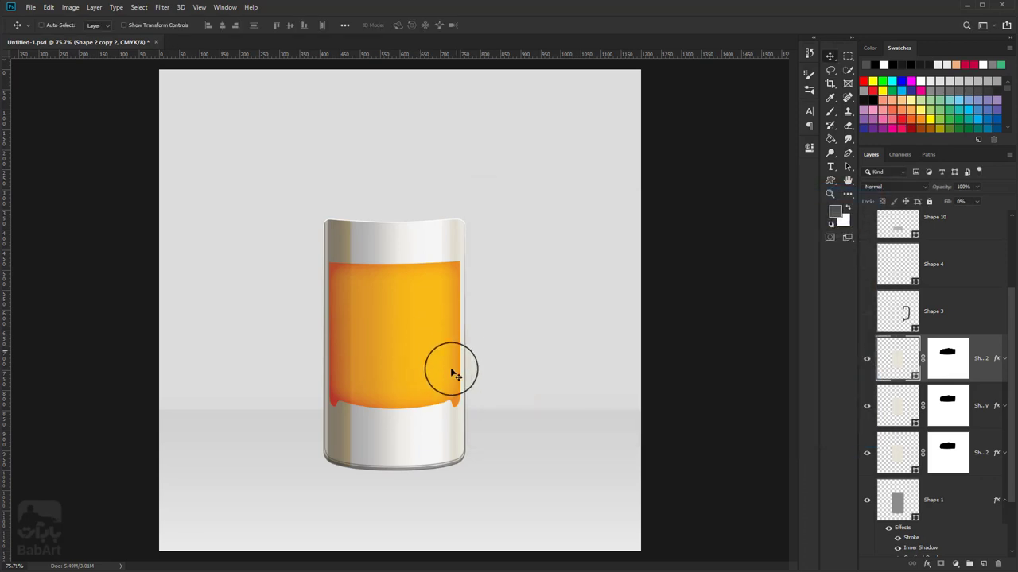
{"action": "left_click_drag", "start_coordinate": [985, 359], "coordinate": [983, 564]}
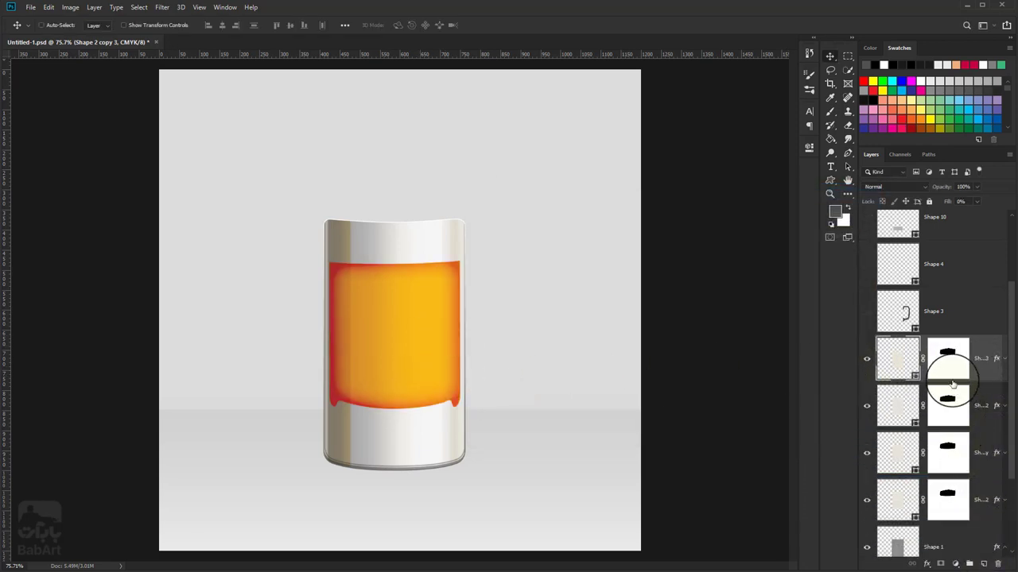
{"action": "left_click", "coordinate": [53, 8]}
{"action": "left_click", "coordinate": [107, 240]}
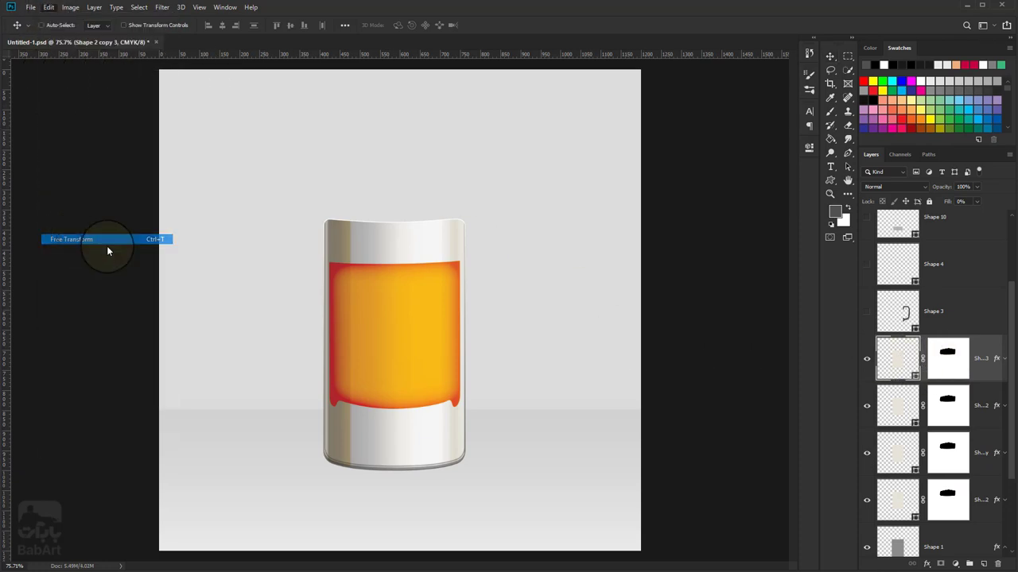
{"action": "left_click_drag", "start_coordinate": [461, 314], "coordinate": [466, 316]}
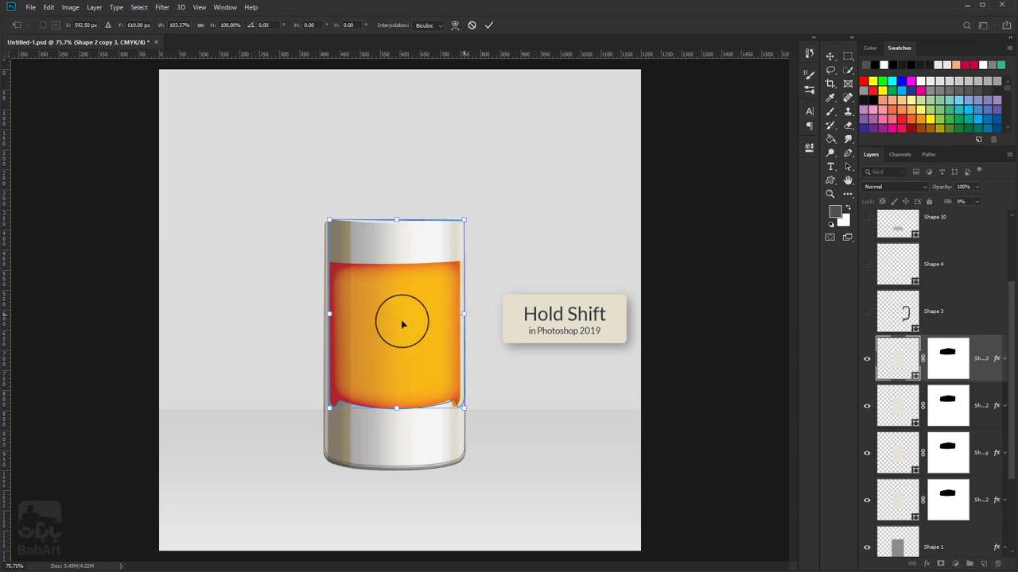
{"action": "left_click_drag", "start_coordinate": [327, 314], "coordinate": [324, 314]}
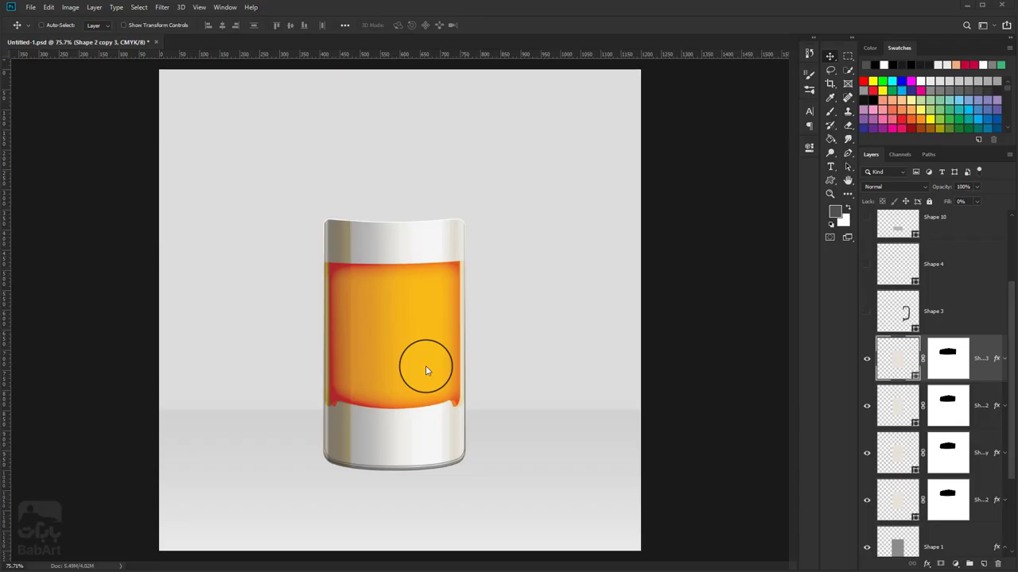
{"action": "left_click", "coordinate": [866, 405]}
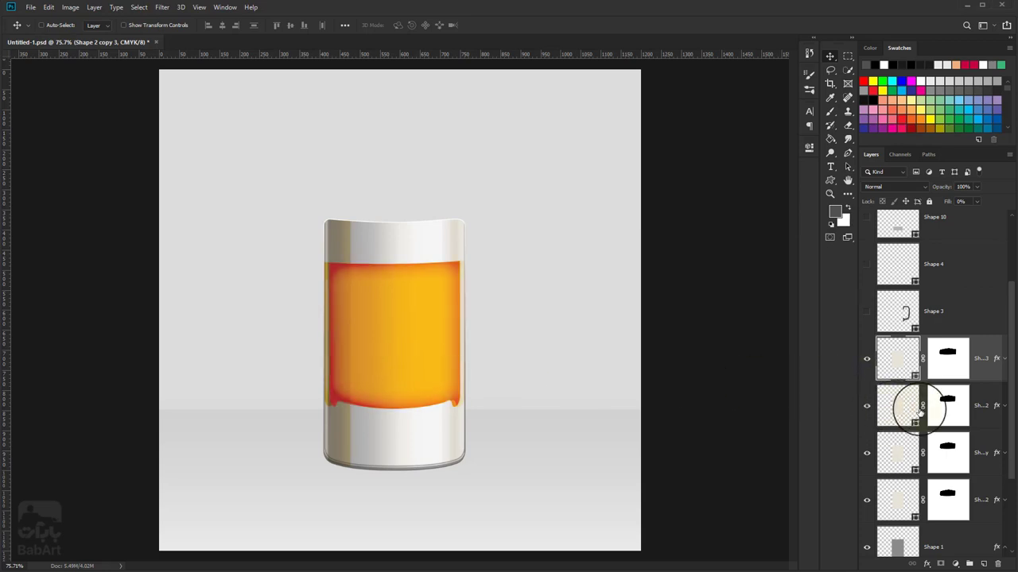
- Duplicate Shape 2 copy 2, move it to the top, rasterize it and apply its layer mask
{"action": "left_click_drag", "start_coordinate": [922, 408], "coordinate": [985, 567]}
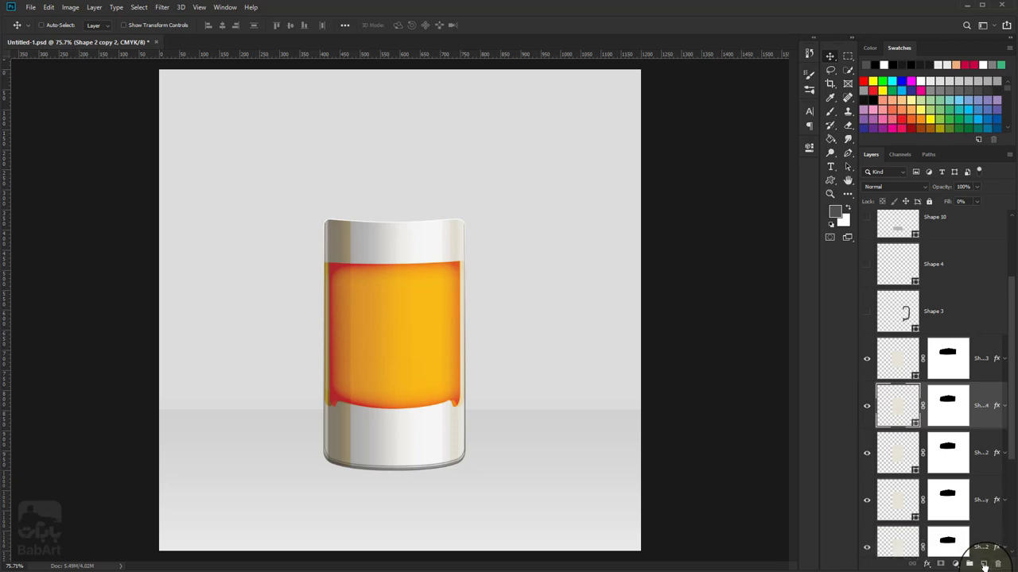
{"action": "mouse_move", "coordinate": [943, 429]}
{"action": "left_mouse_down"}
{"action": "mouse_move", "coordinate": [906, 339]}
{"action": "mouse_move", "coordinate": [915, 341]}
{"action": "left_mouse_up"}
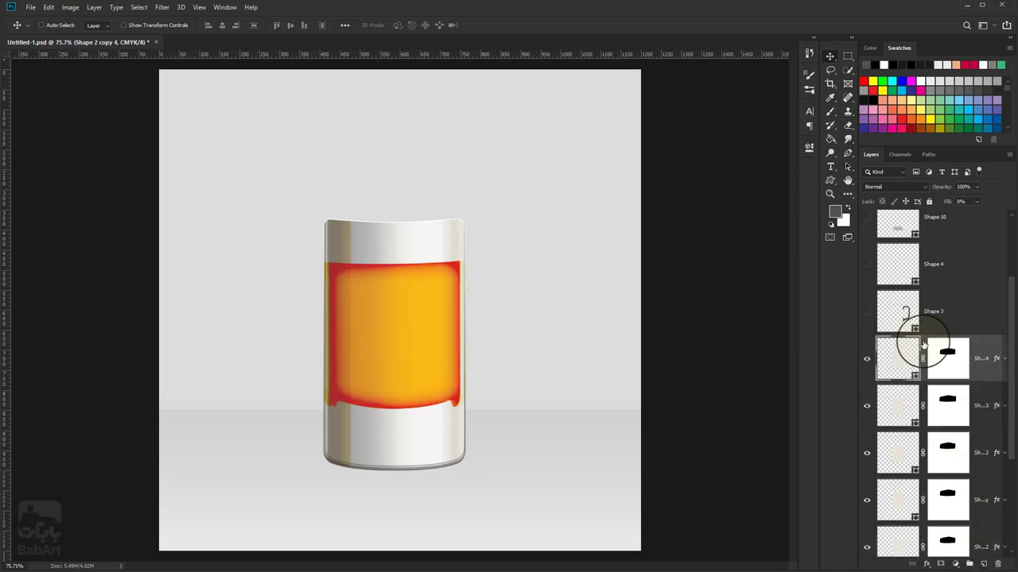
{"action": "right_click", "coordinate": [979, 358]}
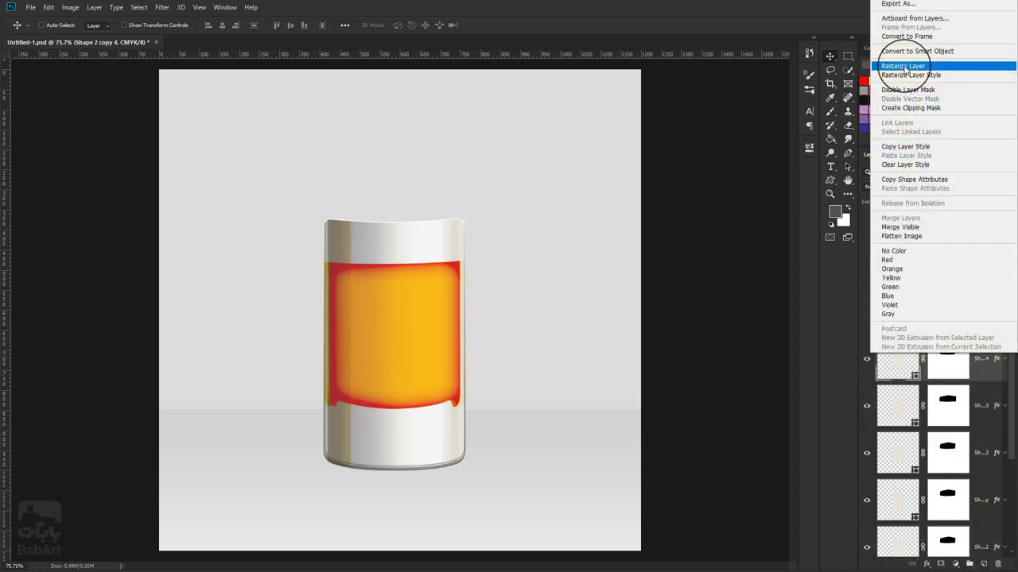
{"action": "left_click", "coordinate": [906, 66]}
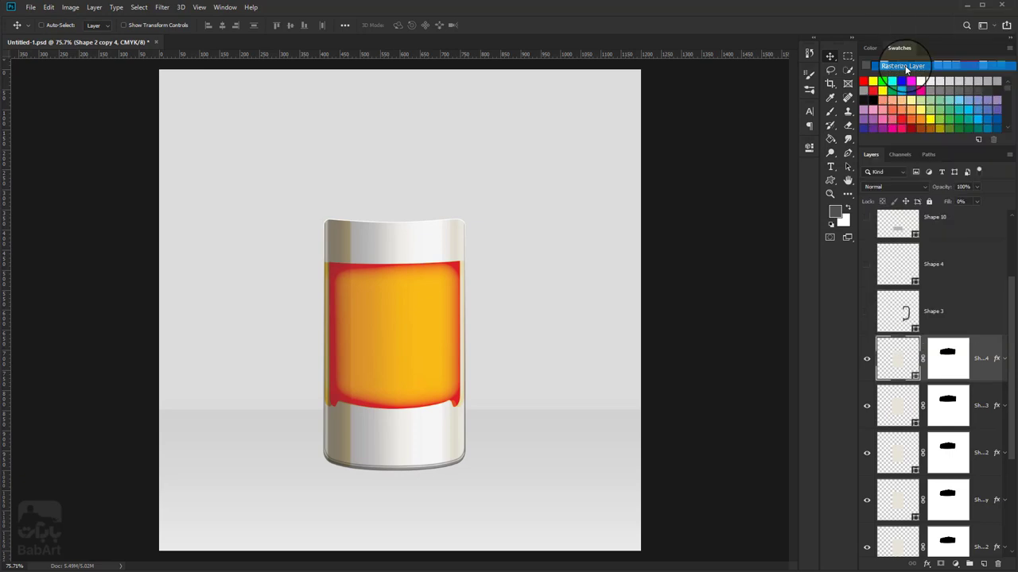
{"action": "right_click", "coordinate": [944, 360]}
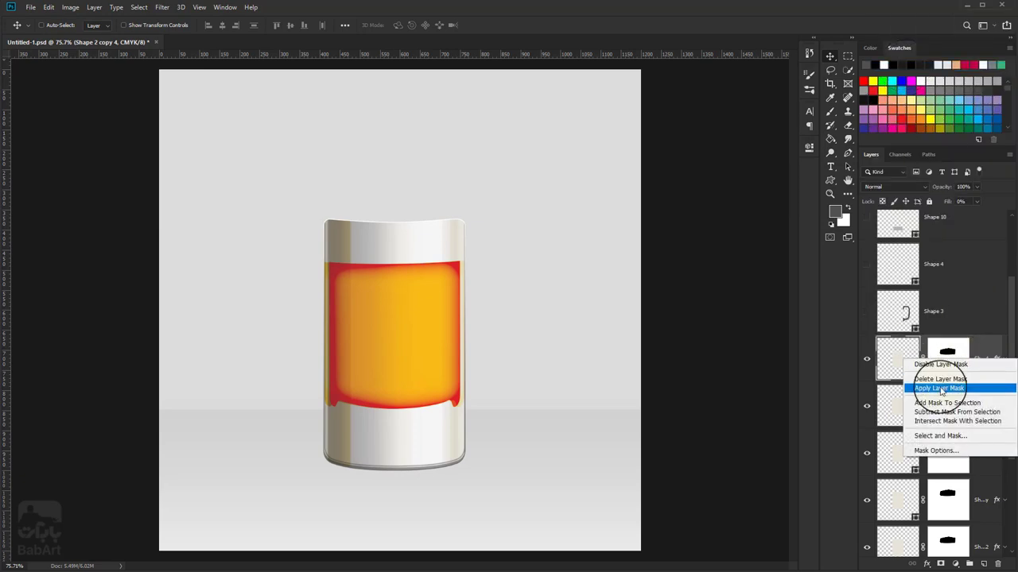
{"action": "left_click", "coordinate": [941, 390]}
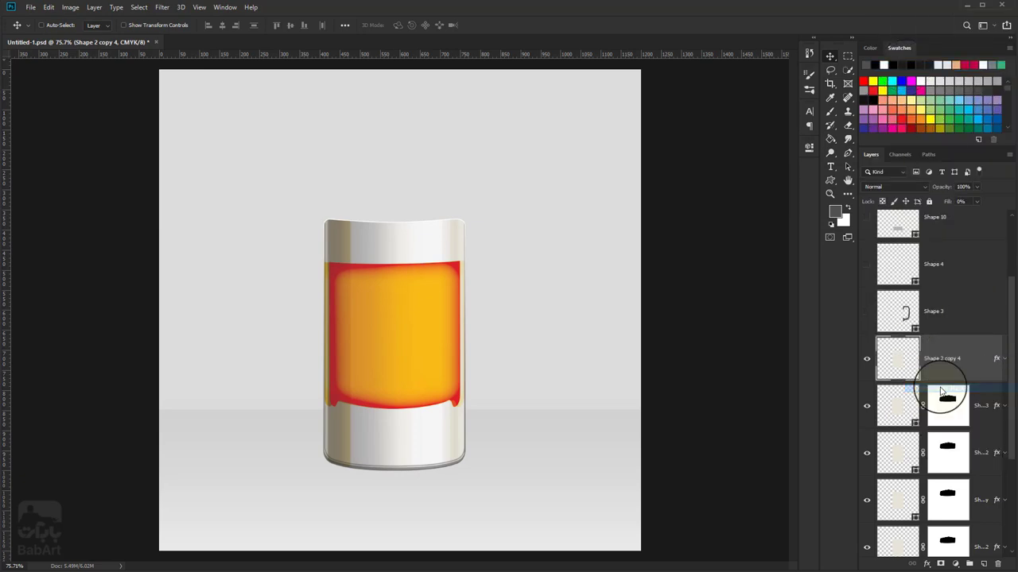
- Make a backup copy of Shape 2 copy 4 and marquee-select the glass's upper area
{"action": "left_click", "coordinate": [868, 361]}
{"action": "left_click", "coordinate": [867, 361]}
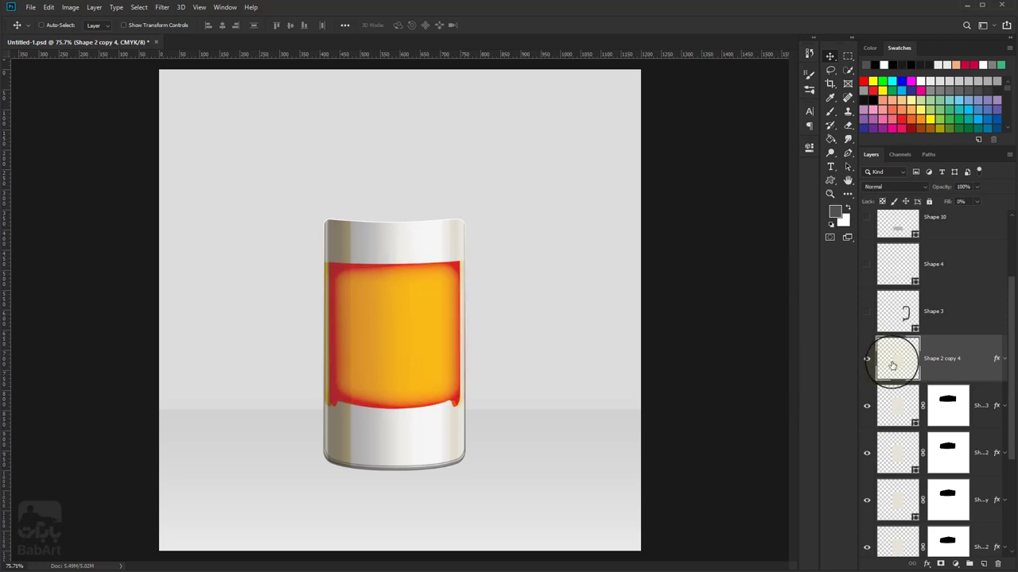
{"action": "left_click", "coordinate": [848, 56]}
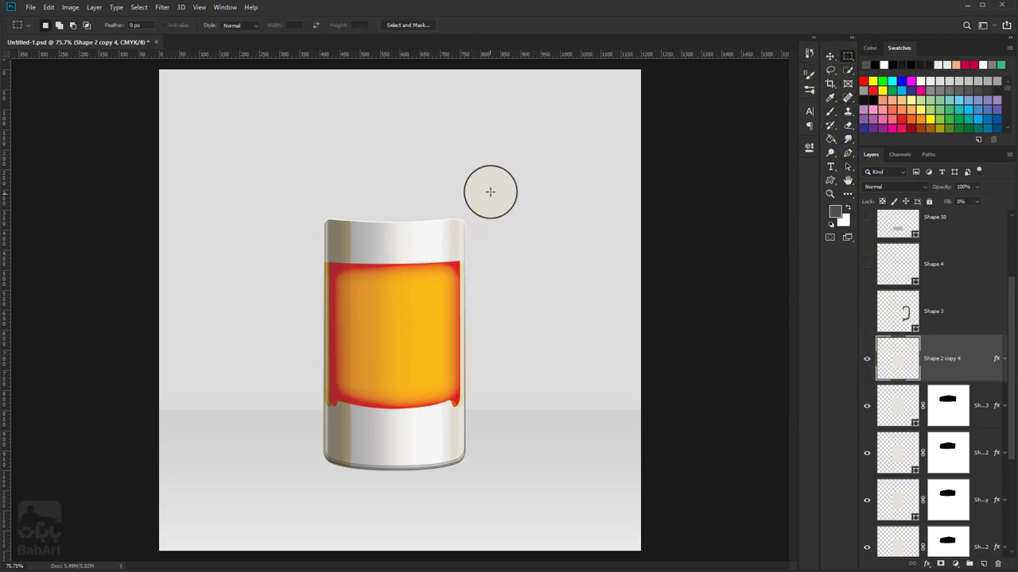
{"action": "mouse_move", "coordinate": [968, 361]}
{"action": "left_mouse_down"}
{"action": "mouse_move", "coordinate": [993, 504]}
{"action": "mouse_move", "coordinate": [983, 564]}
{"action": "left_mouse_up"}
{"action": "left_click", "coordinate": [944, 406]}
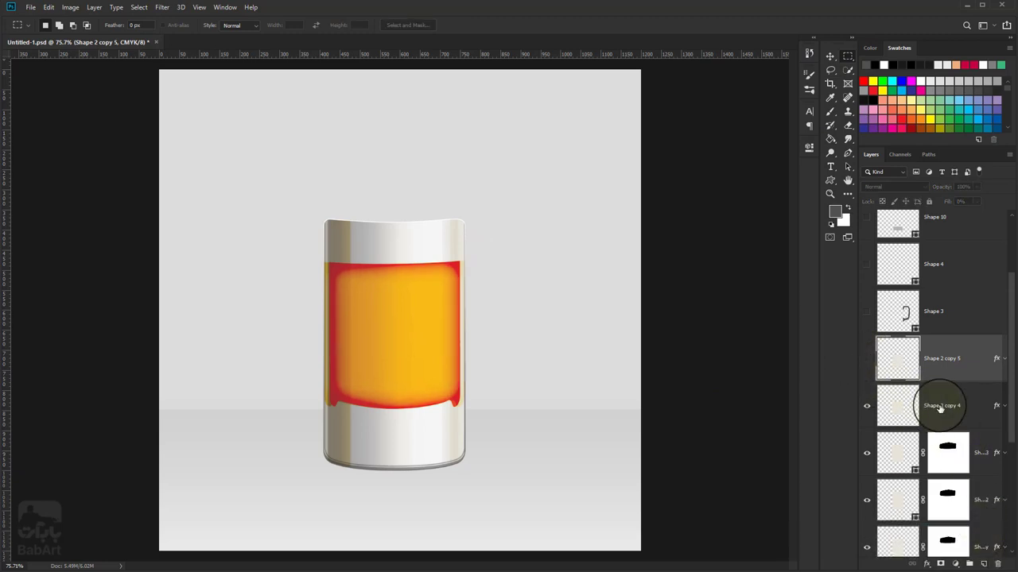
{"action": "mouse_move", "coordinate": [497, 191]}
{"action": "left_mouse_down"}
{"action": "mouse_move", "coordinate": [325, 334]}
{"action": "mouse_move", "coordinate": [310, 357]}
{"action": "mouse_move", "coordinate": [296, 356]}
{"action": "mouse_move", "coordinate": [292, 391]}
{"action": "mouse_move", "coordinate": [291, 375]}
{"action": "left_mouse_up"}
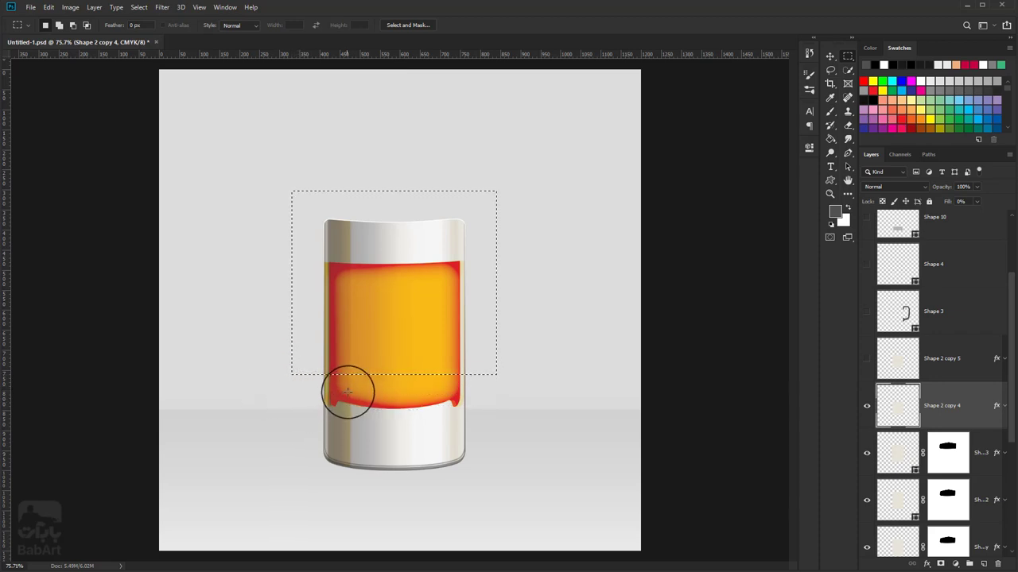
- Free Transform the selected upper liquid, squashing it into a thin strip
{"action": "left_click", "coordinate": [69, 9]}
{"action": "mouse_move", "coordinate": [49, 7]}
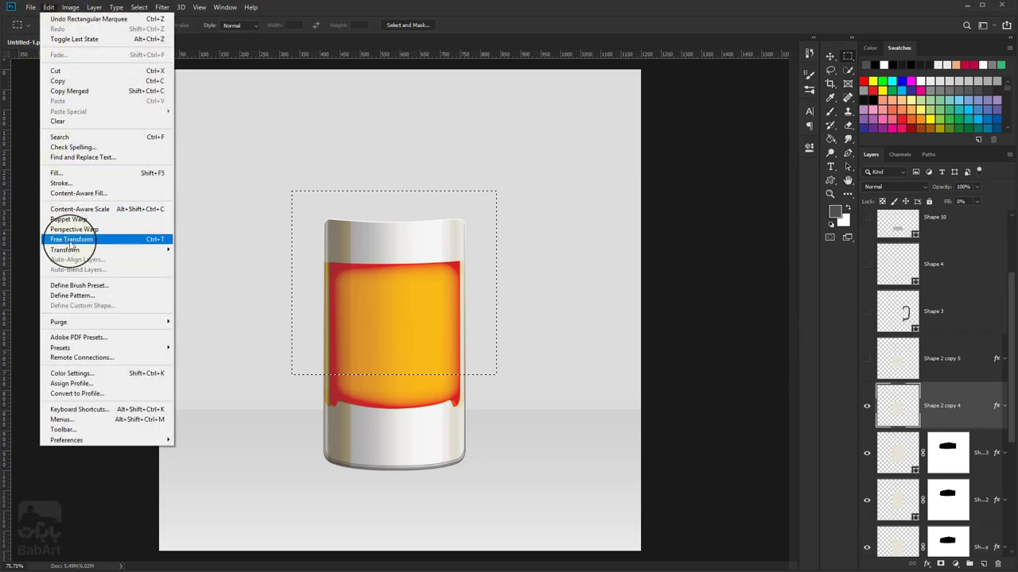
{"action": "left_click", "coordinate": [72, 240]}
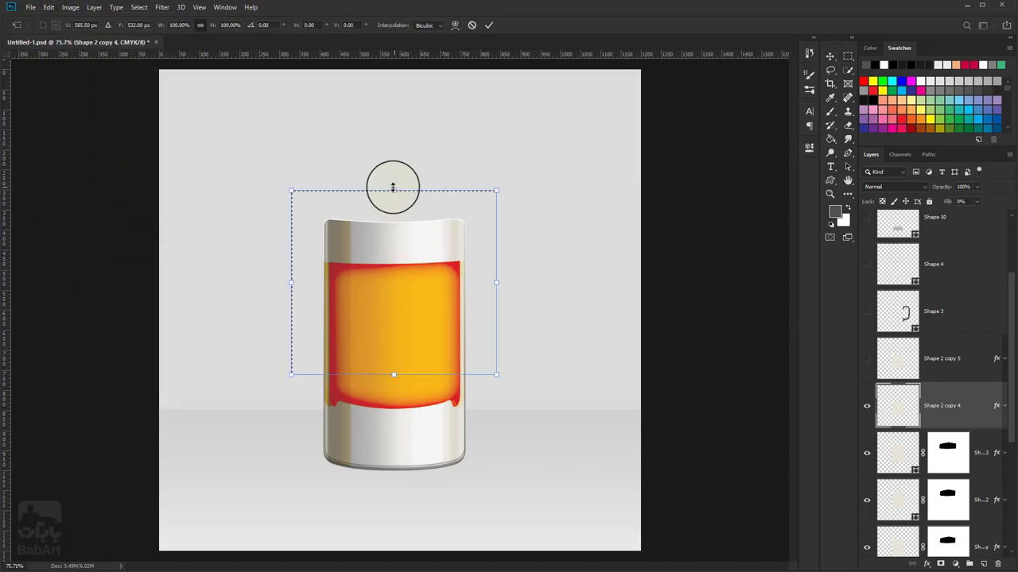
{"action": "mouse_move", "coordinate": [392, 190]}
{"action": "left_mouse_down"}
{"action": "mouse_move", "coordinate": [392, 345]}
{"action": "mouse_move", "coordinate": [429, 384]}
{"action": "left_mouse_up"}
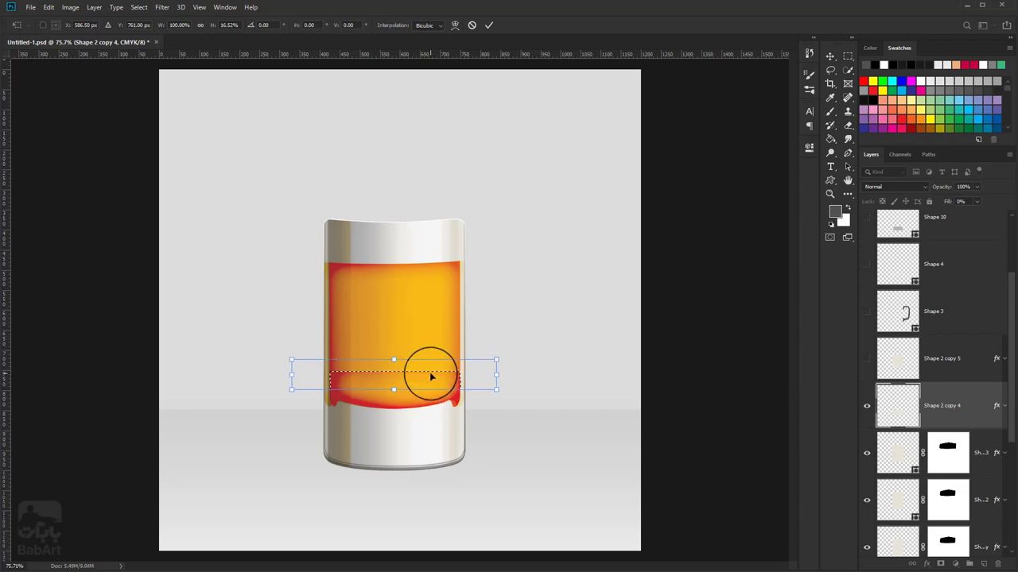
{"action": "left_click", "coordinate": [489, 24]}
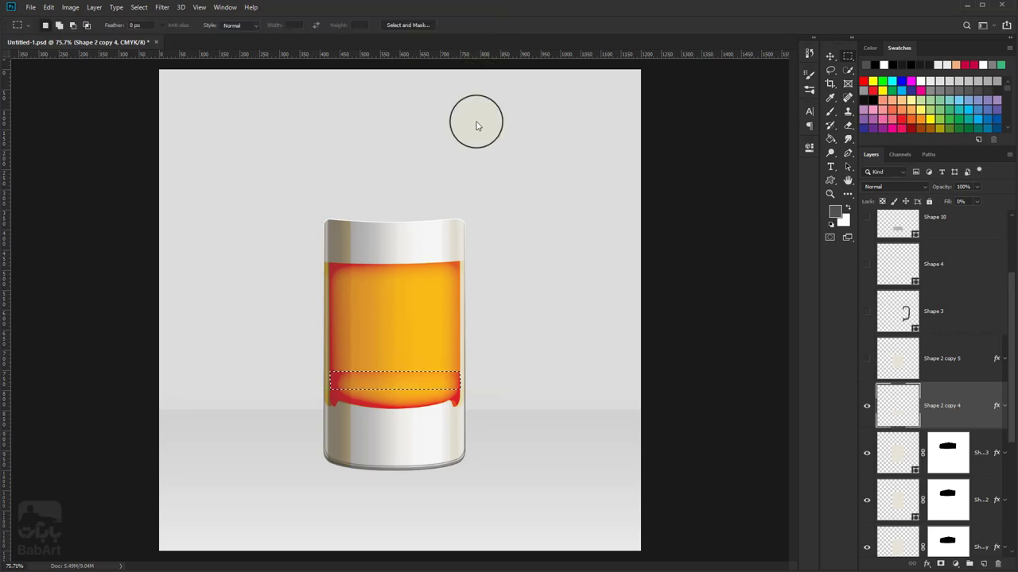
- Marquee the bottom strip of the liquid and Free Transform it to about 49% height
{"action": "left_click_drag", "start_coordinate": [493, 428], "coordinate": [310, 389]}
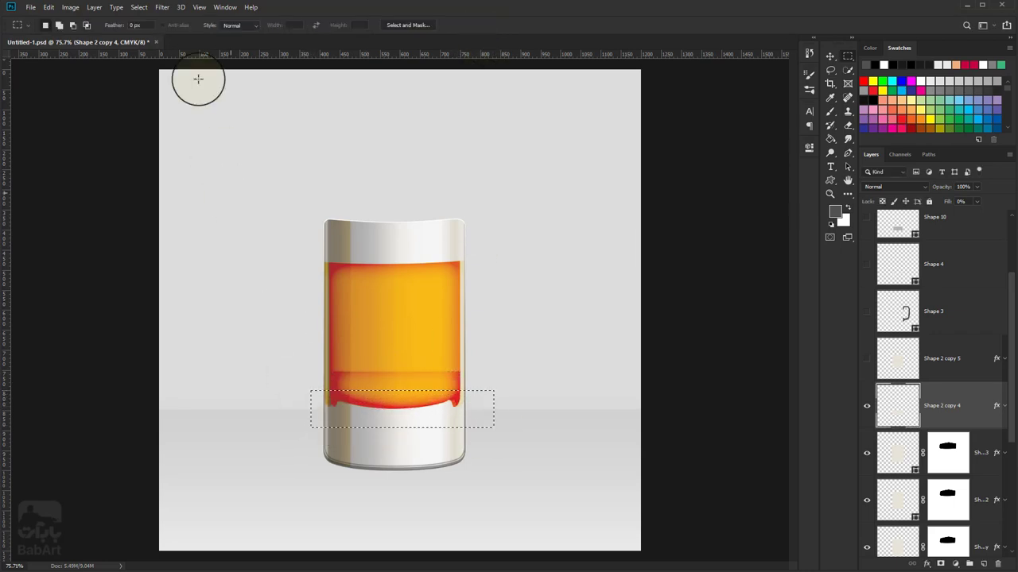
{"action": "left_click", "coordinate": [49, 8]}
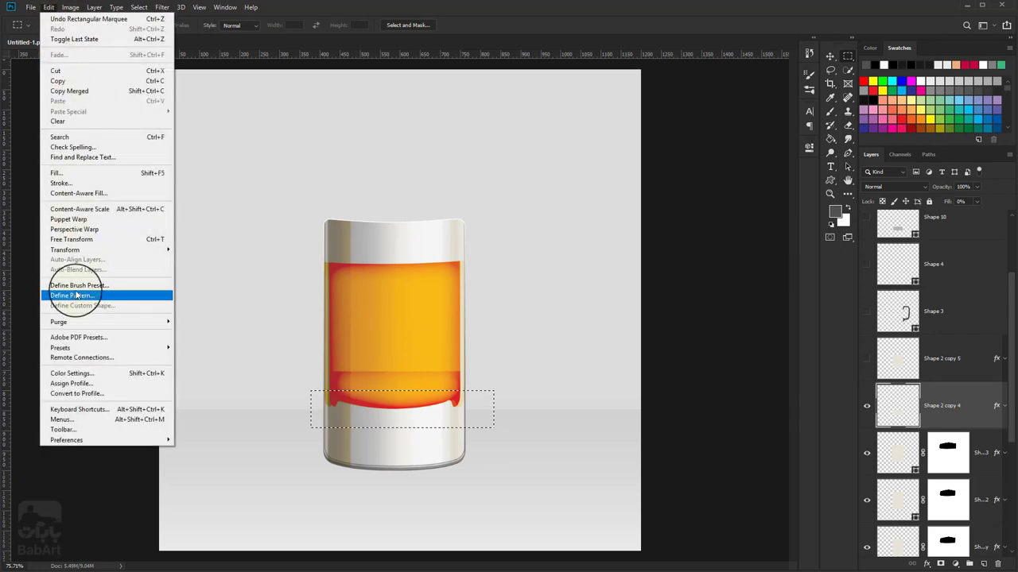
{"action": "left_click", "coordinate": [73, 239]}
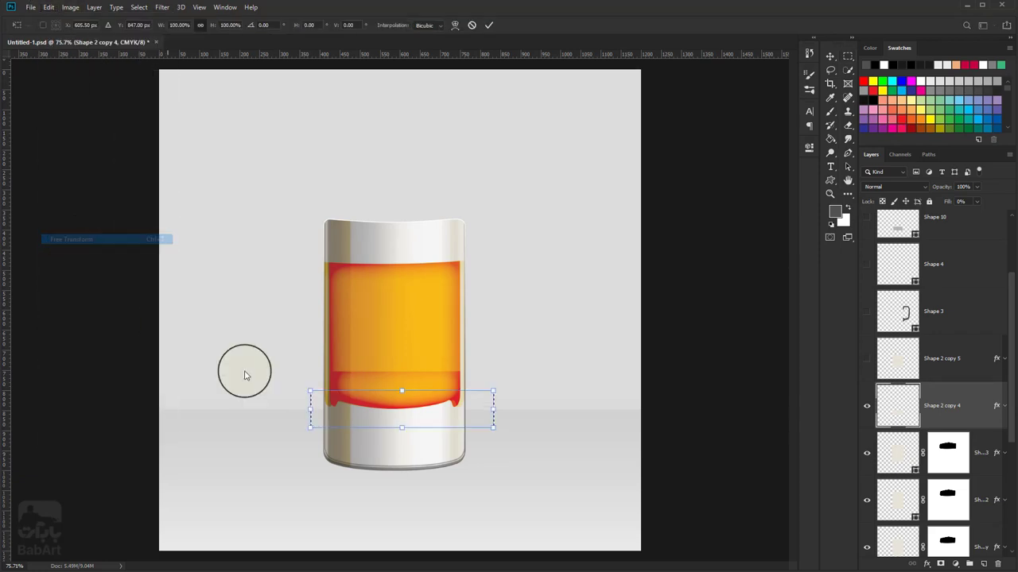
{"action": "left_click_drag", "start_coordinate": [404, 428], "coordinate": [403, 418]}
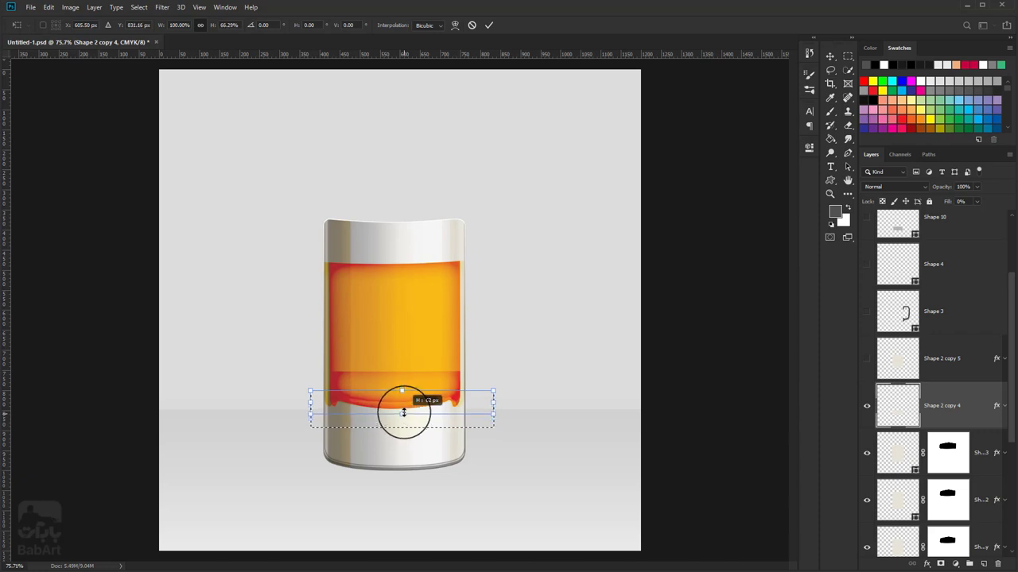
{"action": "left_click_drag", "start_coordinate": [404, 416], "coordinate": [403, 411]}
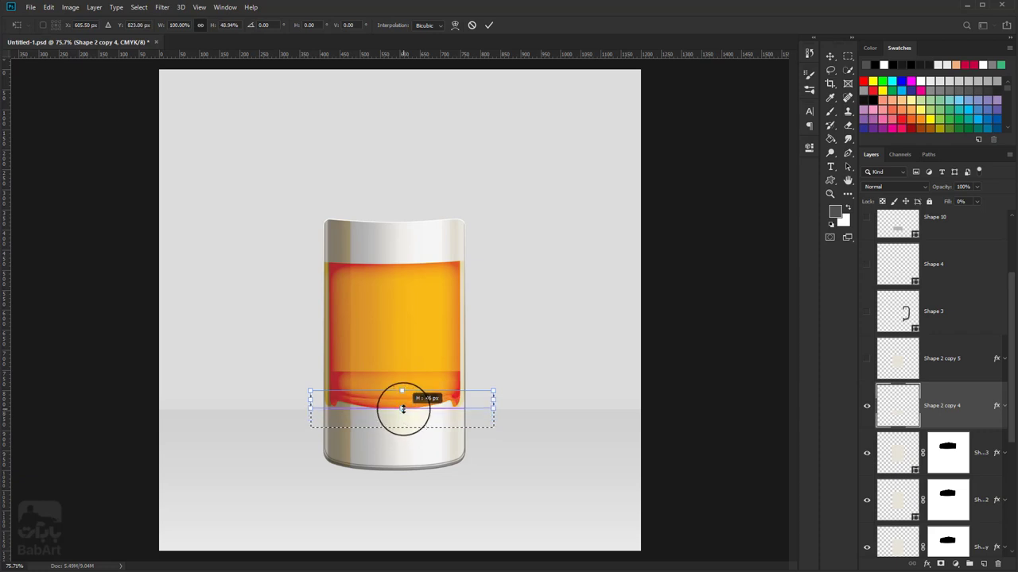
{"action": "left_click_drag", "start_coordinate": [403, 410], "coordinate": [402, 409]}
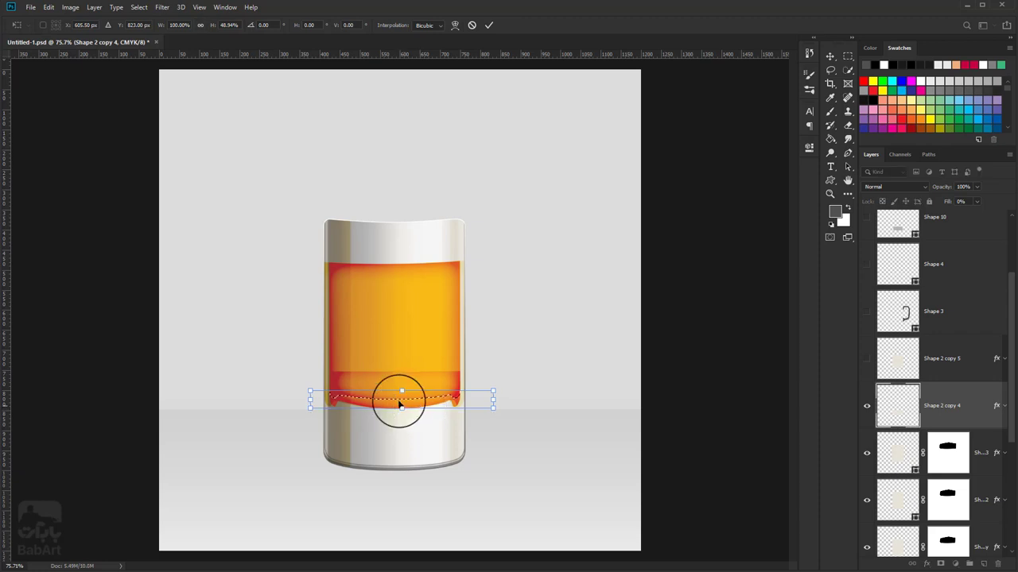
{"action": "left_click", "coordinate": [489, 25]}
- Deselect, nudge the band down 13 px, and open Shape 2 copy 4's Layer Style
{"action": "left_click", "coordinate": [831, 57]}
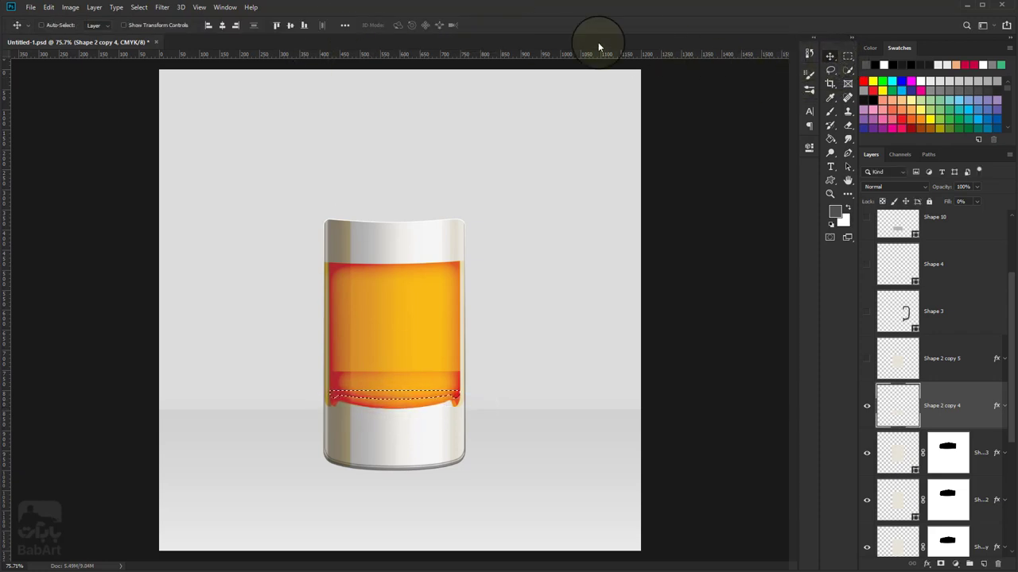
{"action": "left_click", "coordinate": [116, 7]}
{"action": "mouse_move", "coordinate": [138, 7]}
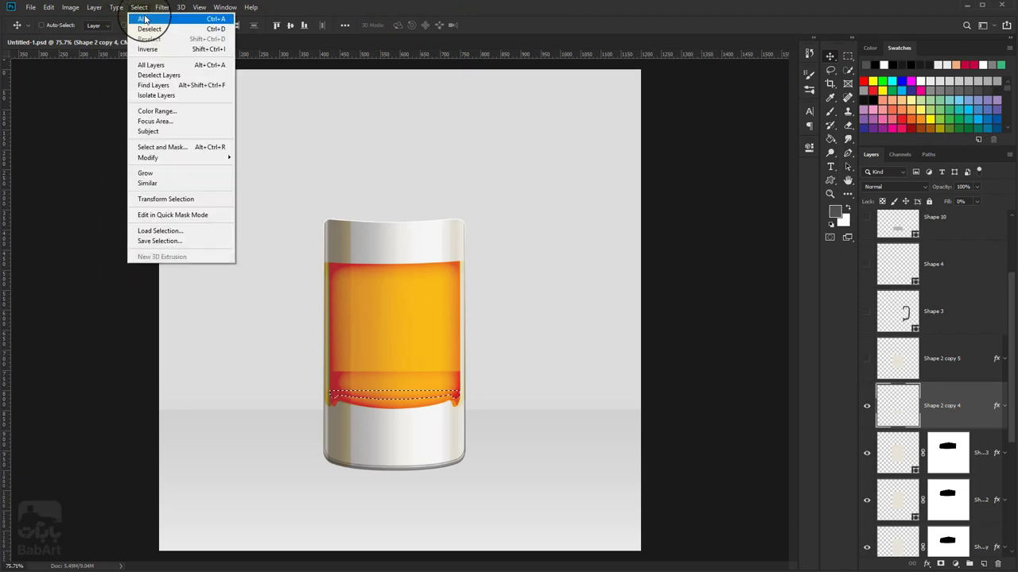
{"action": "left_click", "coordinate": [146, 30]}
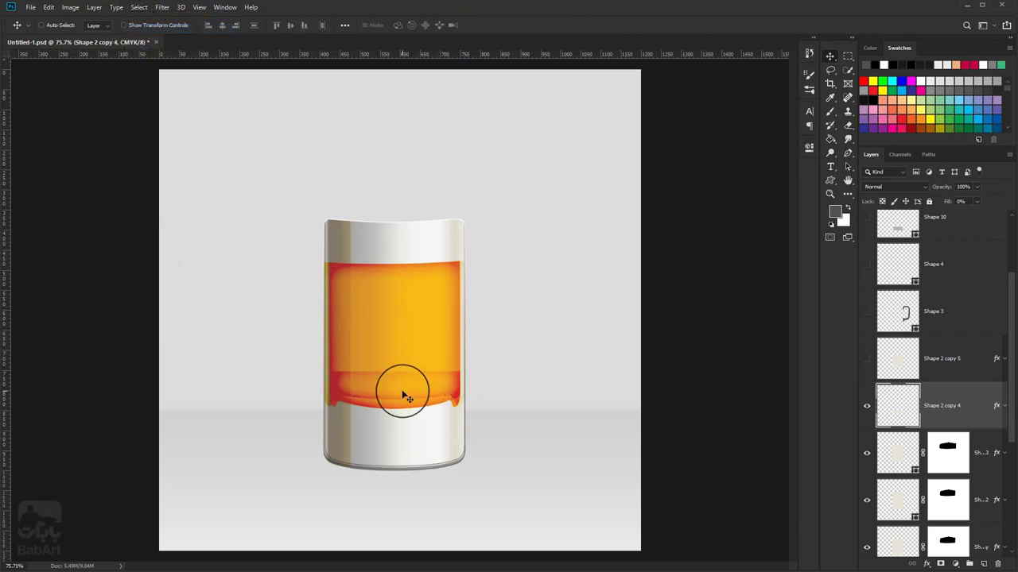
{"action": "left_click_drag", "start_coordinate": [402, 393], "coordinate": [406, 394]}
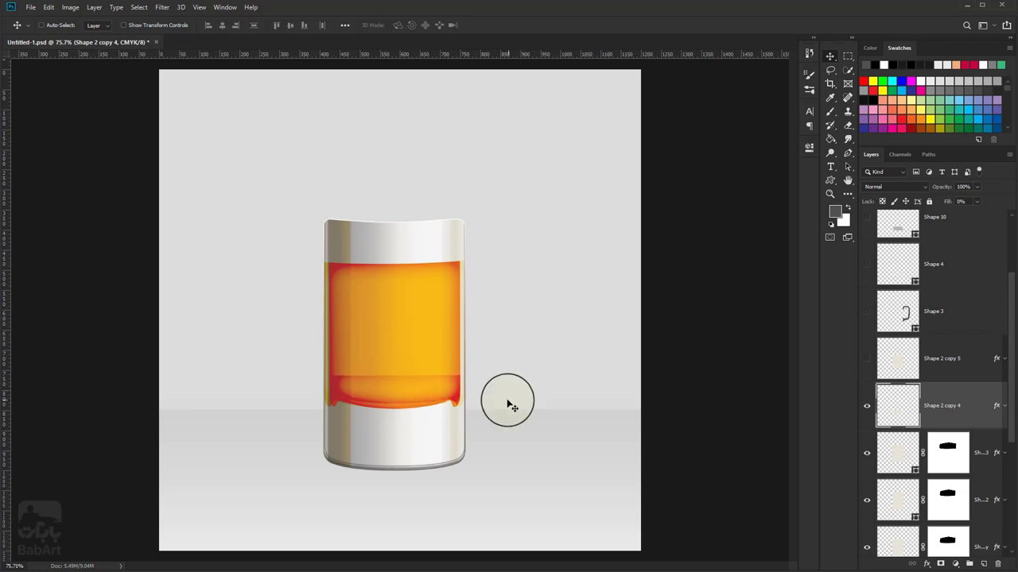
{"action": "left_click", "coordinate": [1003, 406]}
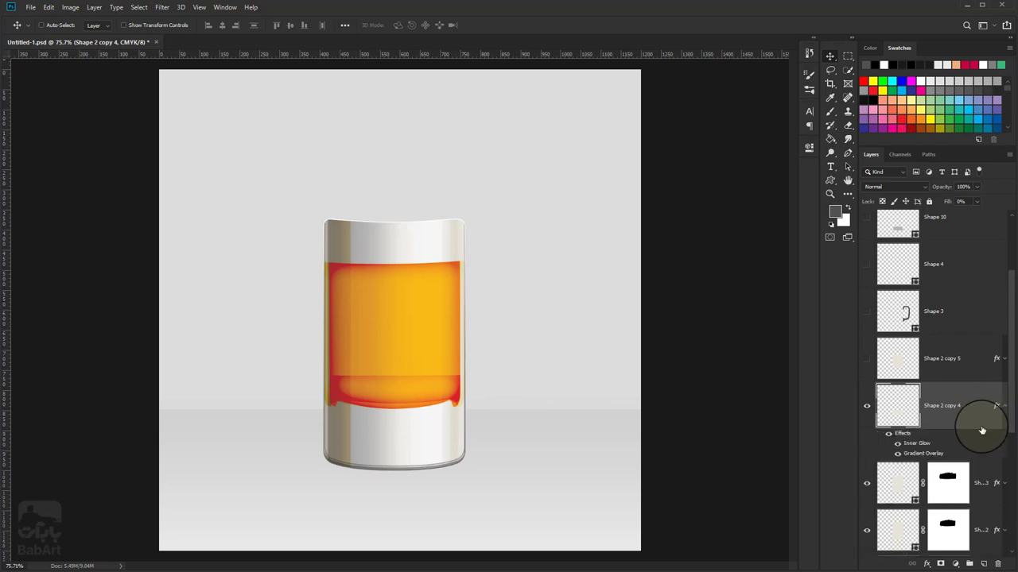
{"action": "double_click", "coordinate": [904, 436]}
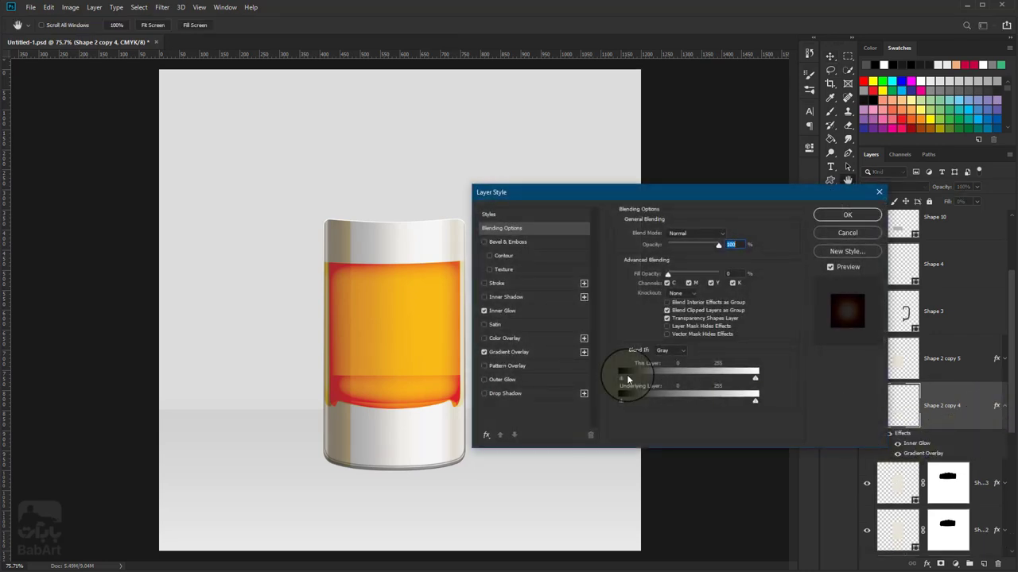
- Turn off Inner Glow and add Bevel & Emboss, adjusting its depth and size values
{"action": "left_click", "coordinate": [501, 311]}
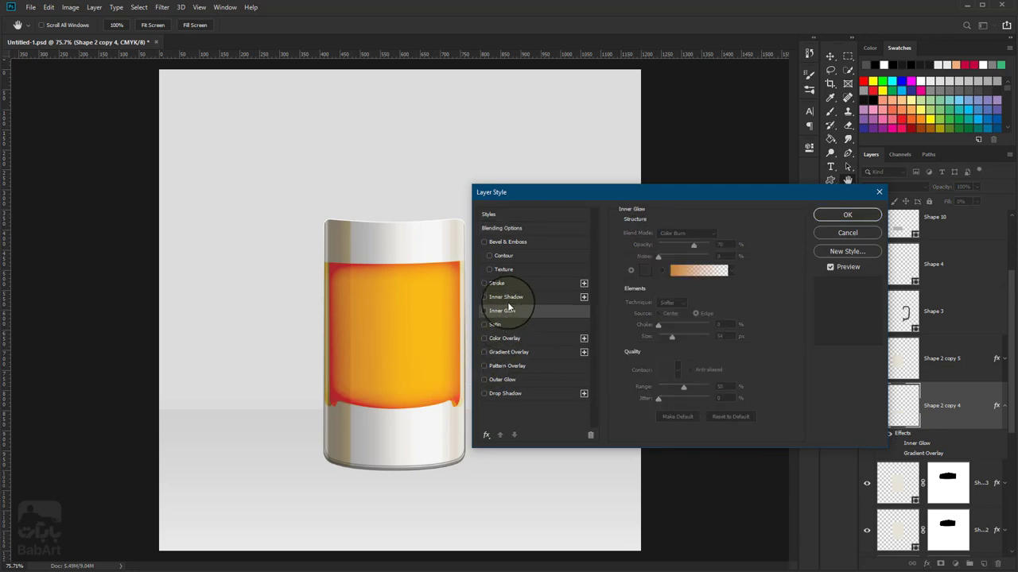
{"action": "left_click", "coordinate": [509, 244]}
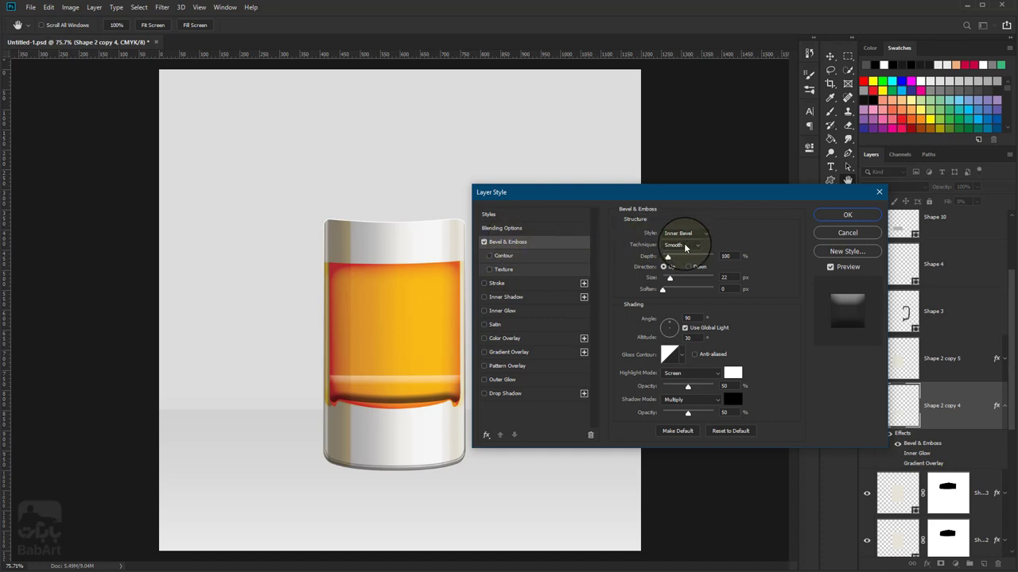
{"action": "left_click_drag", "start_coordinate": [727, 256], "coordinate": [703, 258]}
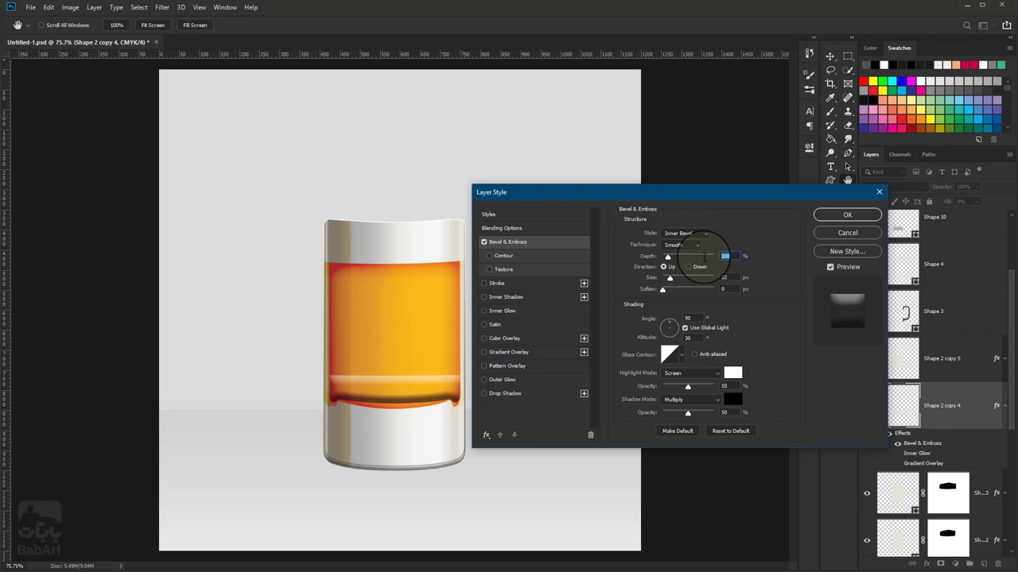
{"action": "type", "text": "80"}
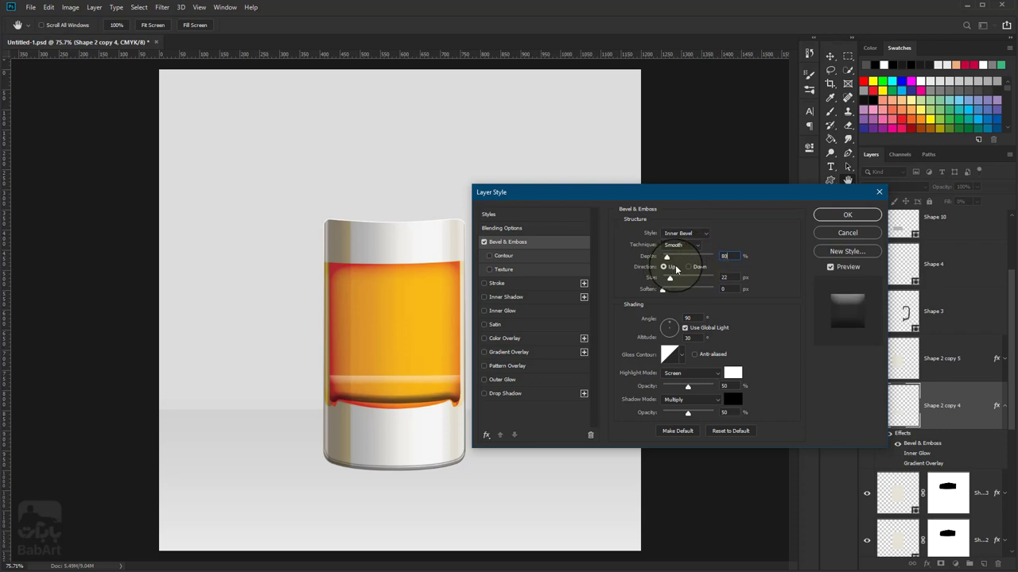
{"action": "left_click_drag", "start_coordinate": [725, 278], "coordinate": [650, 281]}
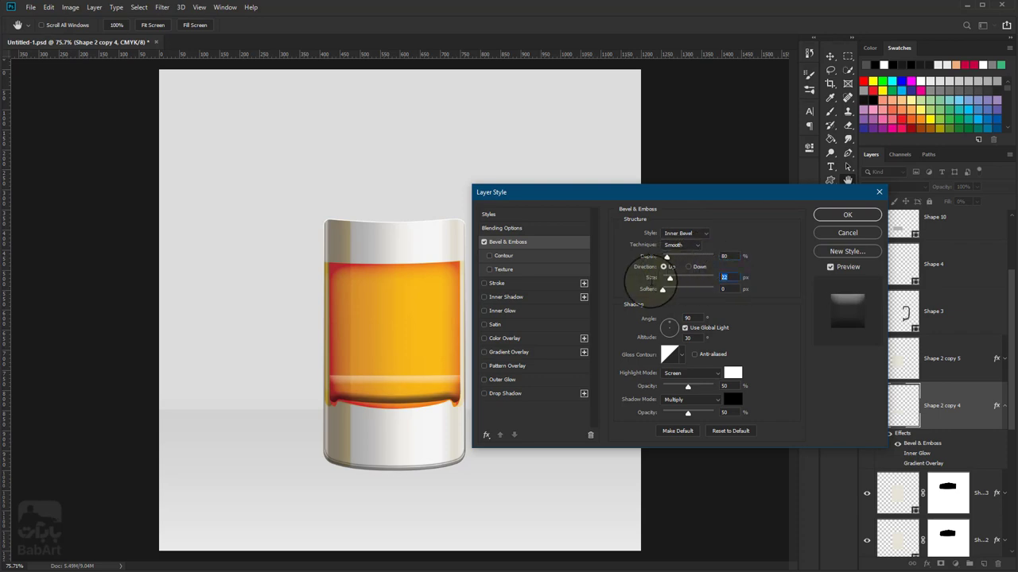
{"action": "type", "text": "40"}
{"action": "key", "text": "Tab"}
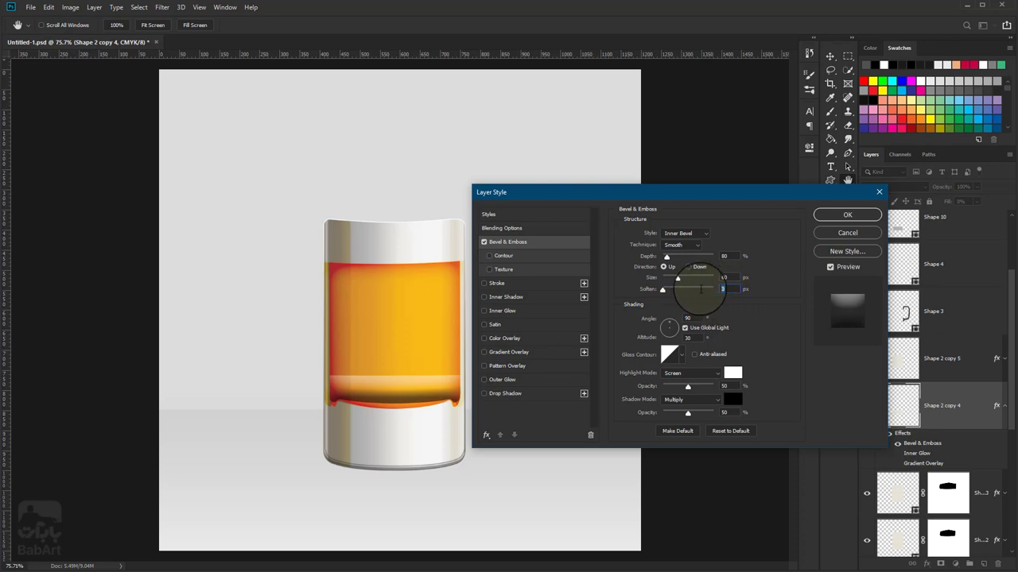
{"action": "type", "text": "2"}
- Set the bevel lighting angle to -90° and altitude to 32°, then edit the gloss contour
{"action": "key", "text": "Tab"}
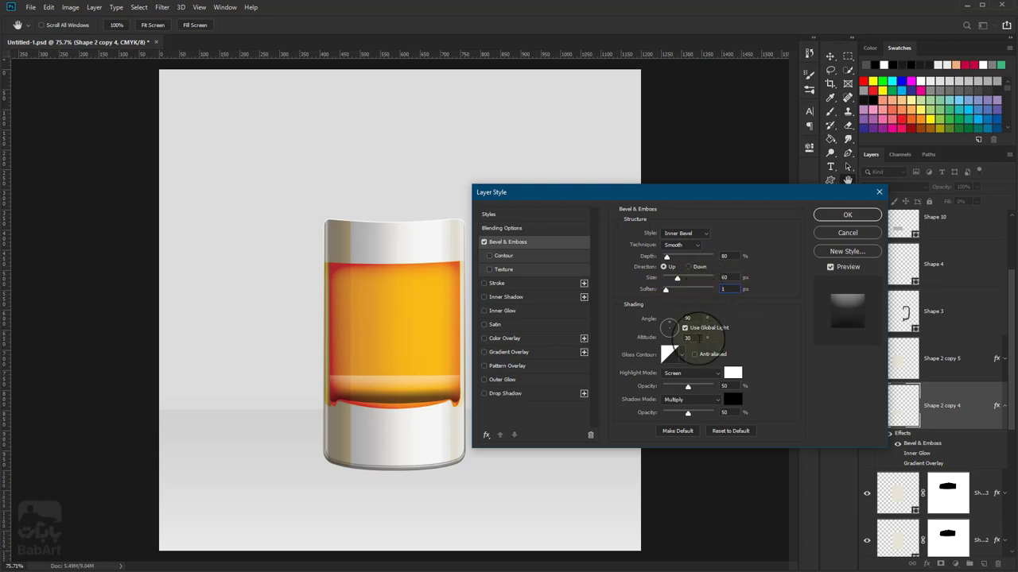
{"action": "type", "text": "-90"}
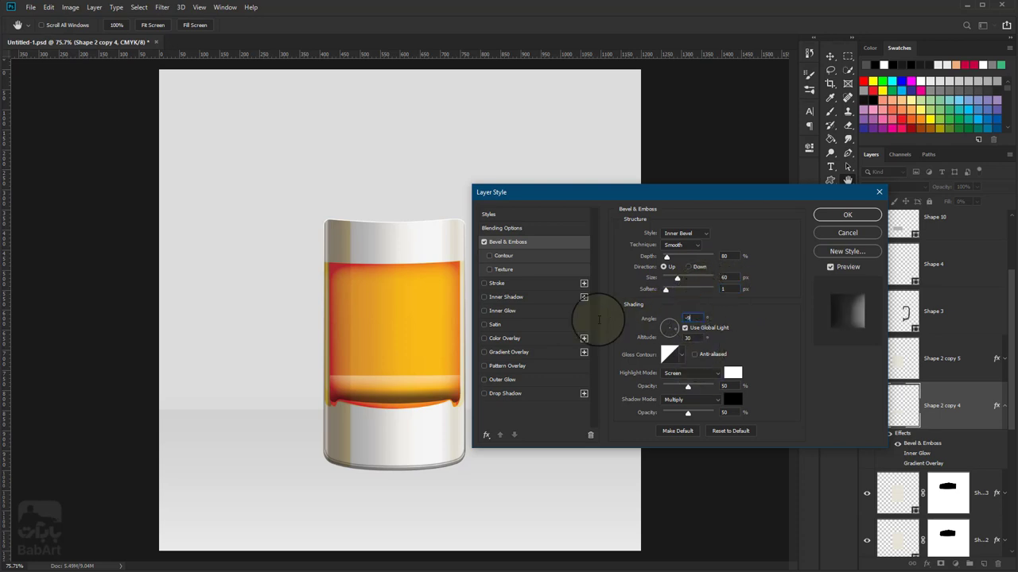
{"action": "left_click", "coordinate": [685, 328]}
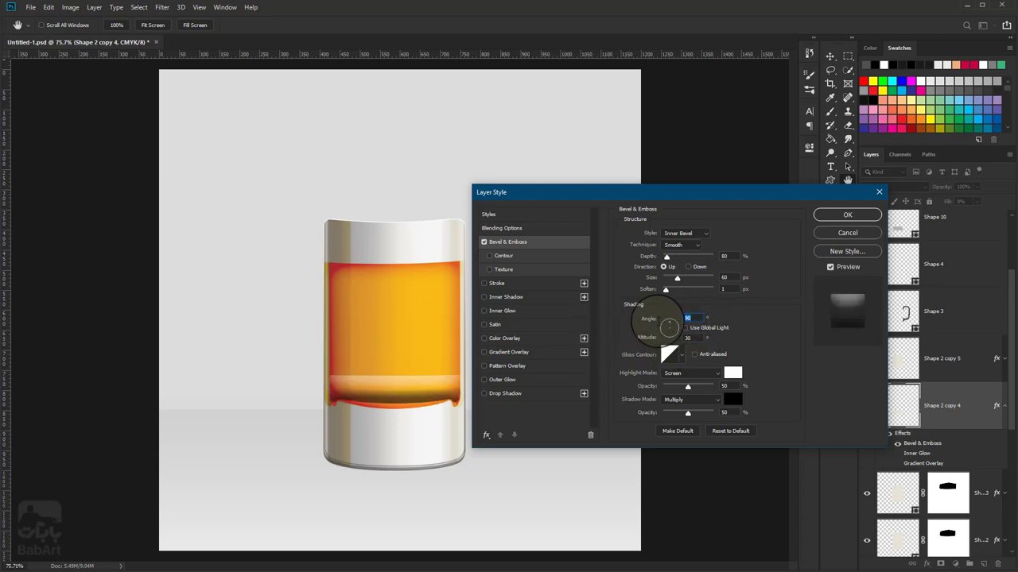
{"action": "type", "text": "0"}
{"action": "key", "text": "Tab"}
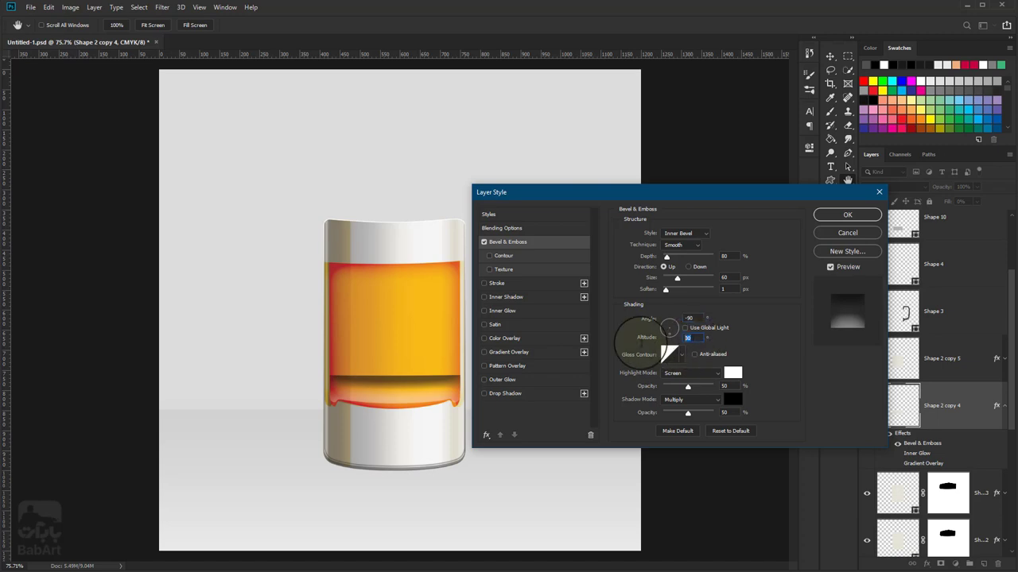
{"action": "type", "text": "32"}
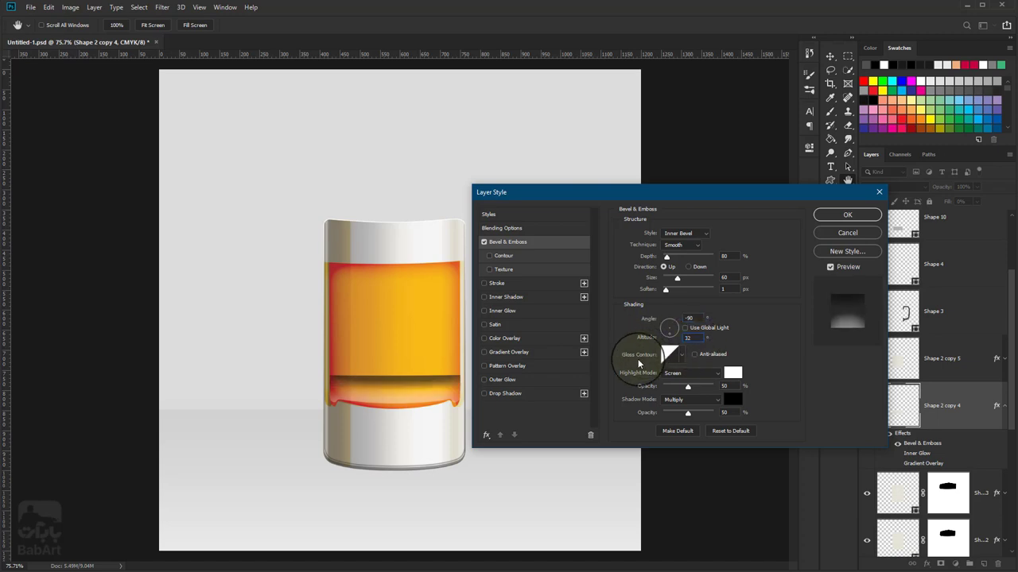
{"action": "left_click", "coordinate": [669, 356]}
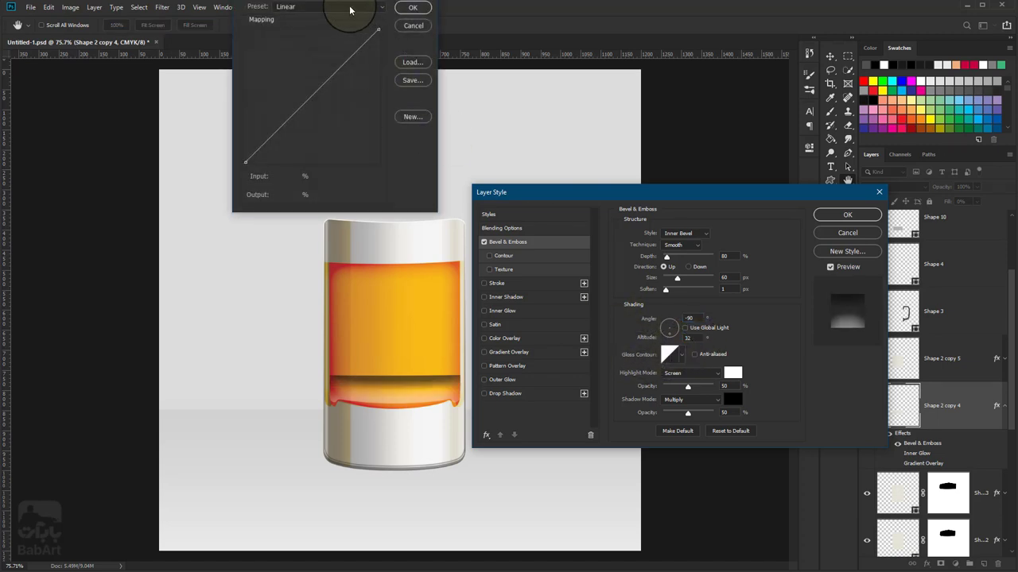
- Add points to the gloss contour curve and form a sharp first peak near its start
{"action": "left_click_drag", "start_coordinate": [352, 0], "coordinate": [612, 205]}
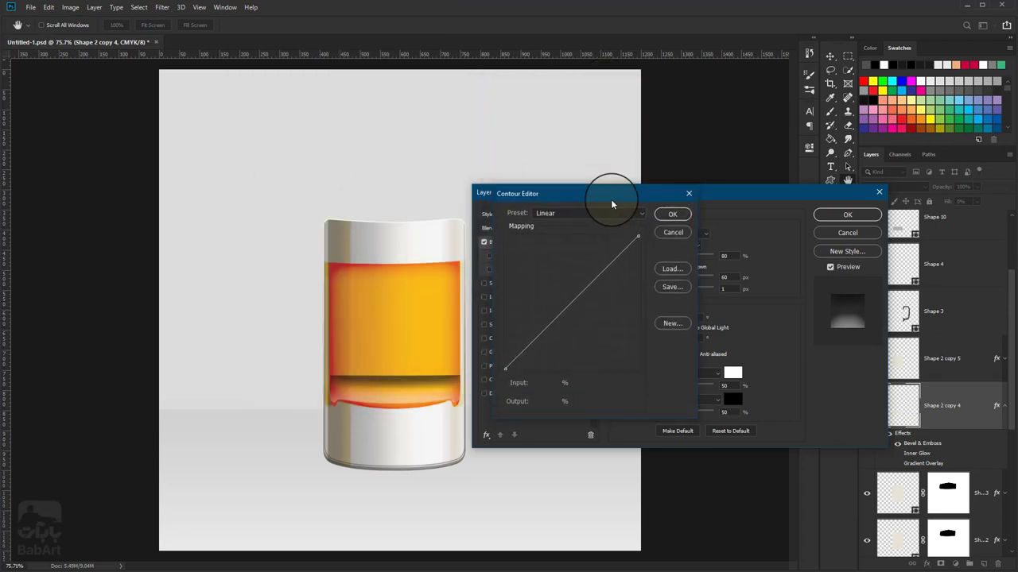
{"action": "left_click", "coordinate": [571, 304]}
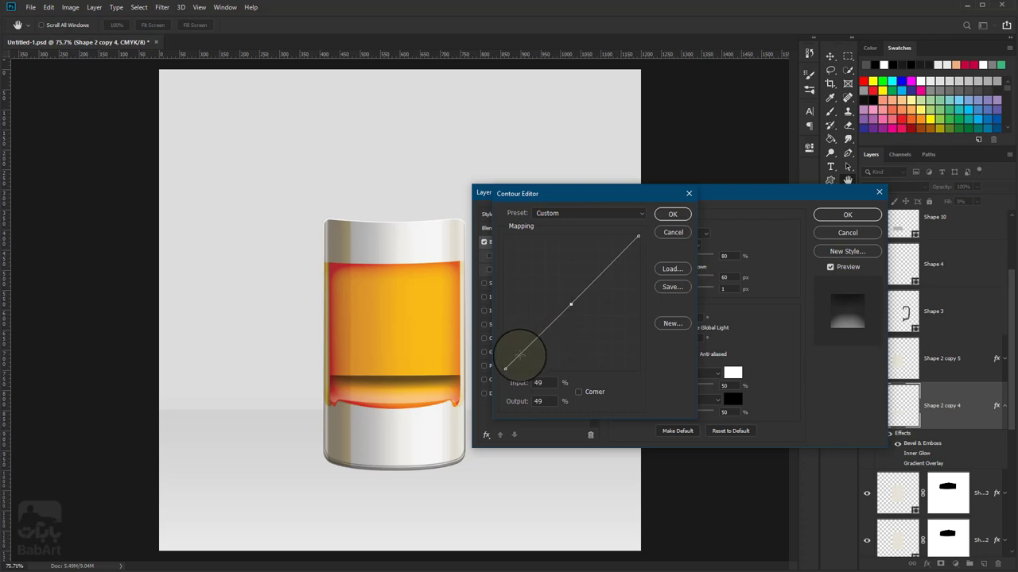
{"action": "left_click", "coordinate": [519, 354]}
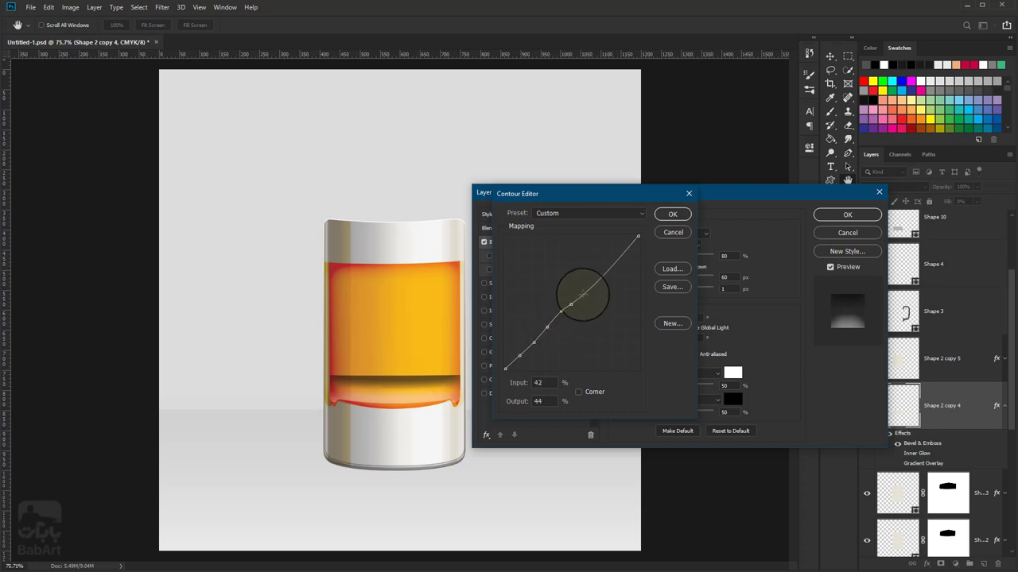
{"action": "left_click", "coordinate": [585, 294]}
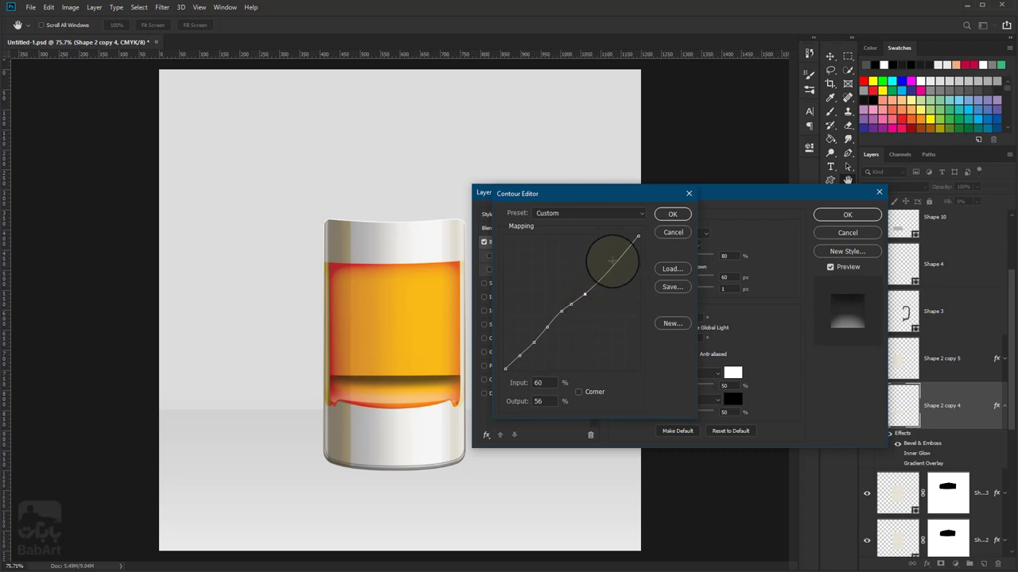
{"action": "left_click", "coordinate": [601, 279]}
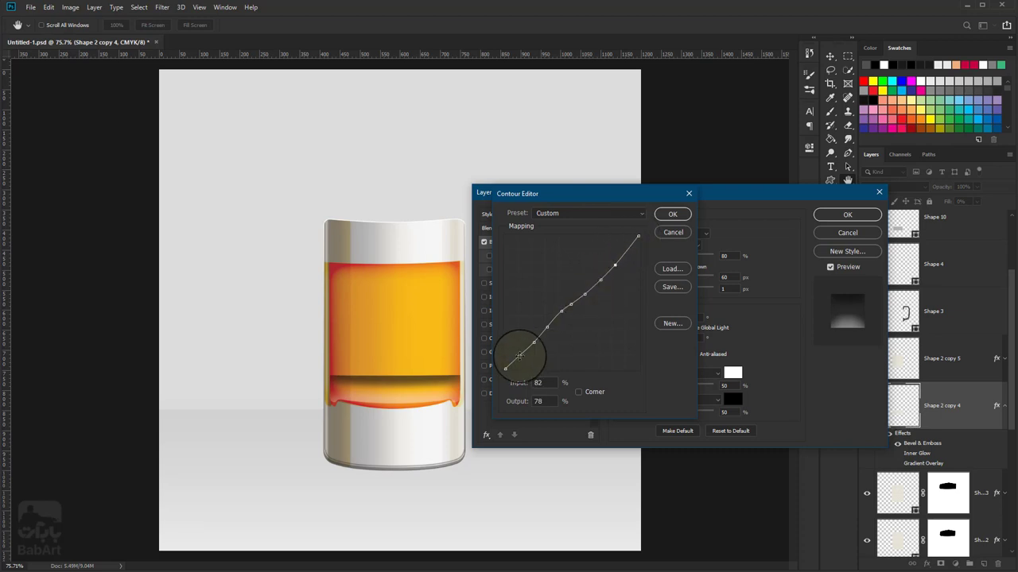
{"action": "left_click_drag", "start_coordinate": [519, 356], "coordinate": [517, 236]}
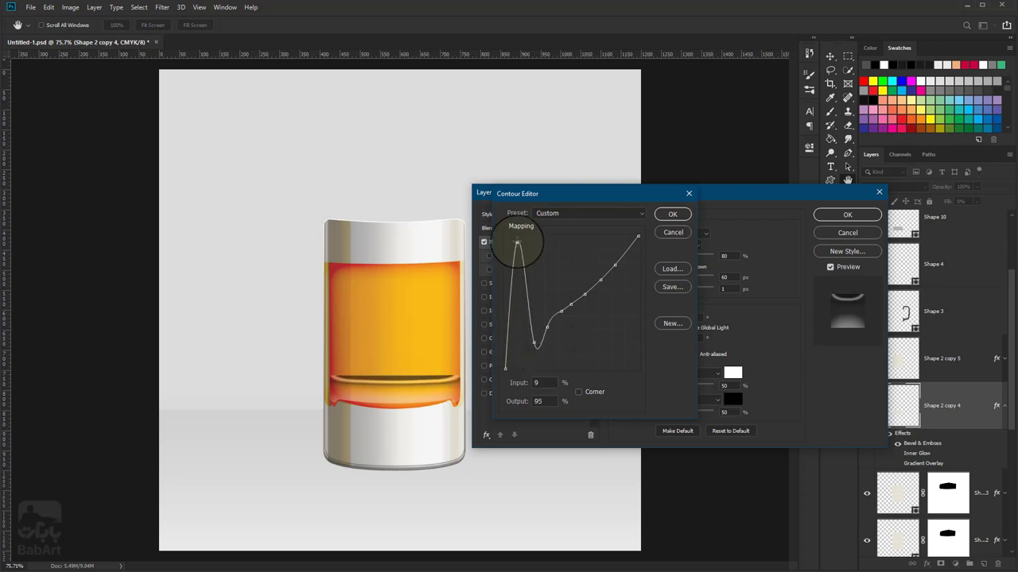
{"action": "left_click", "coordinate": [517, 236]}
{"action": "left_click_drag", "start_coordinate": [515, 238], "coordinate": [518, 229]}
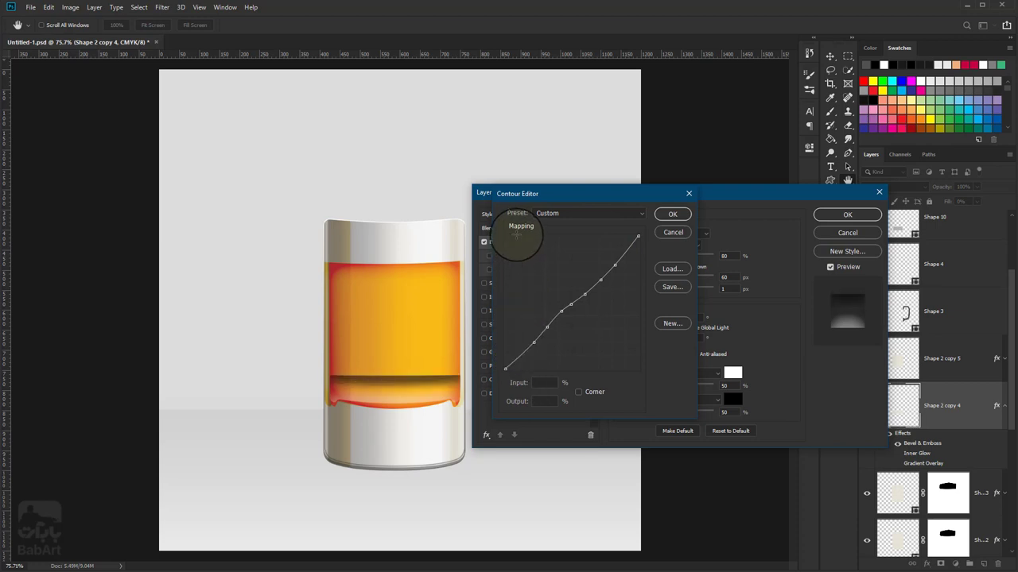
{"action": "left_click", "coordinate": [513, 236]}
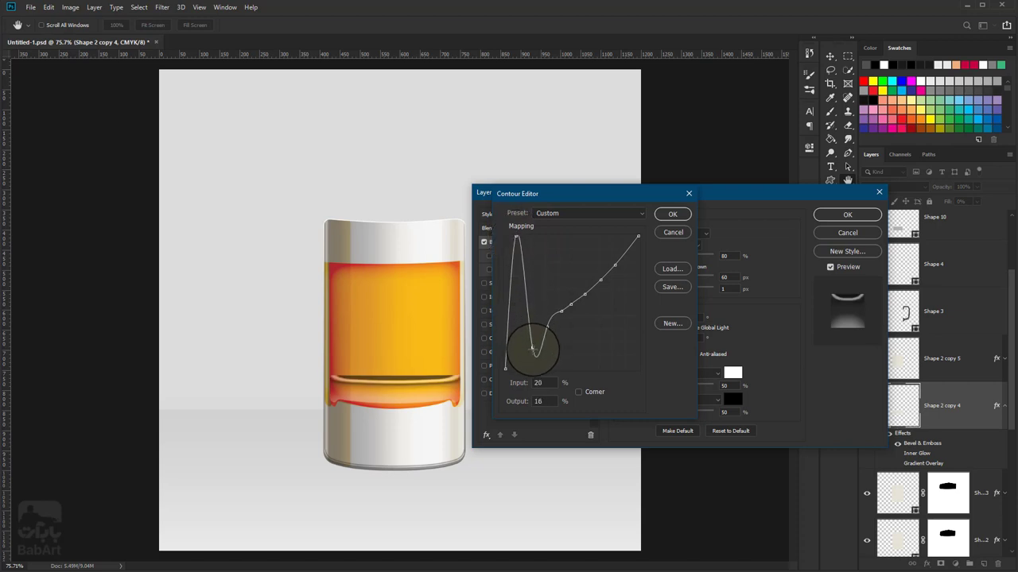
- Shape the second and third sharp peaks with bottomed-out valleys, then accept the zigzag contour
{"action": "left_click_drag", "start_coordinate": [534, 344], "coordinate": [542, 369]}
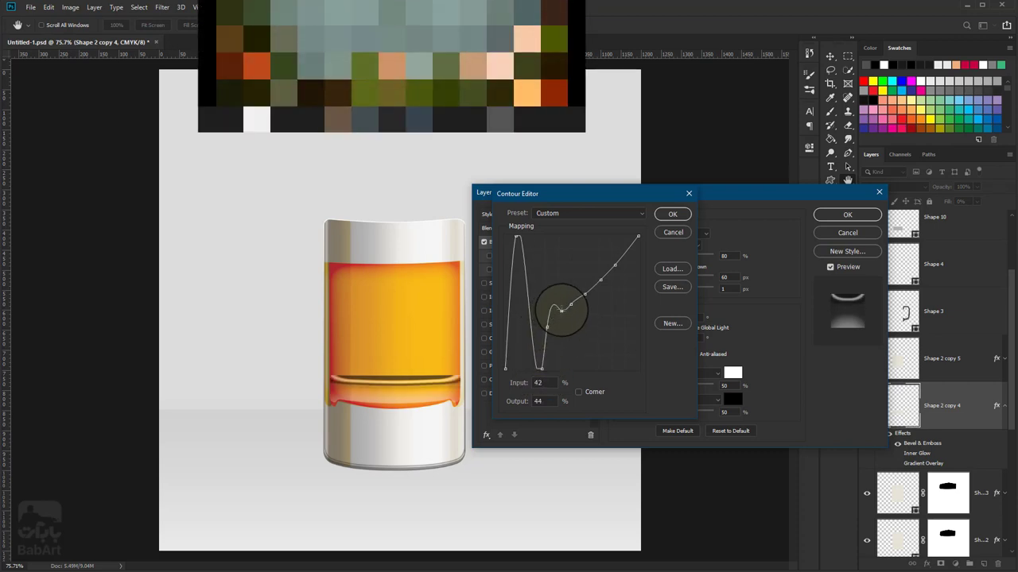
{"action": "left_click_drag", "start_coordinate": [561, 310], "coordinate": [554, 237]}
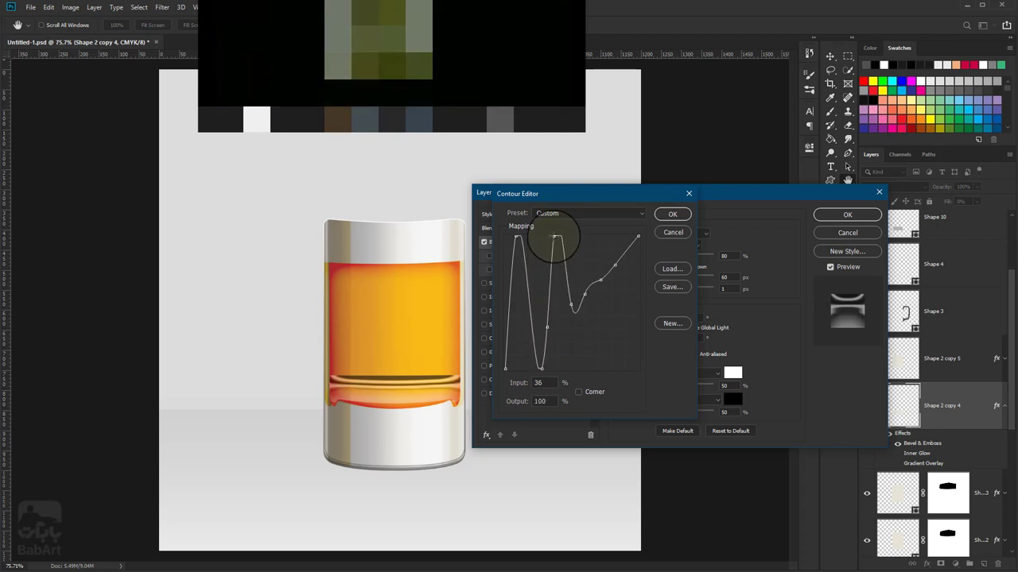
{"action": "left_click_drag", "start_coordinate": [541, 278], "coordinate": [547, 252]}
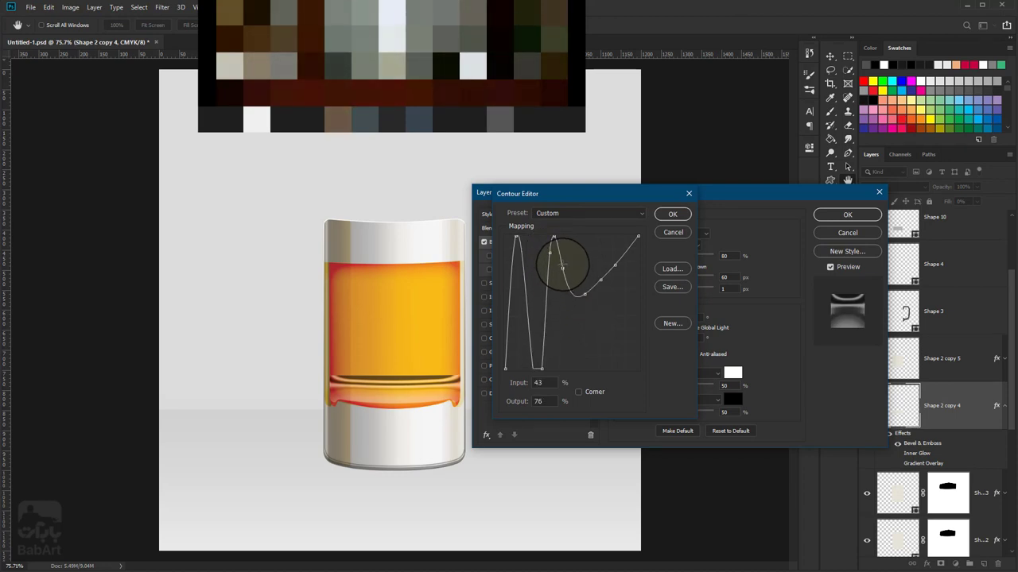
{"action": "left_click", "coordinate": [556, 252]}
{"action": "left_click_drag", "start_coordinate": [556, 252], "coordinate": [555, 248]}
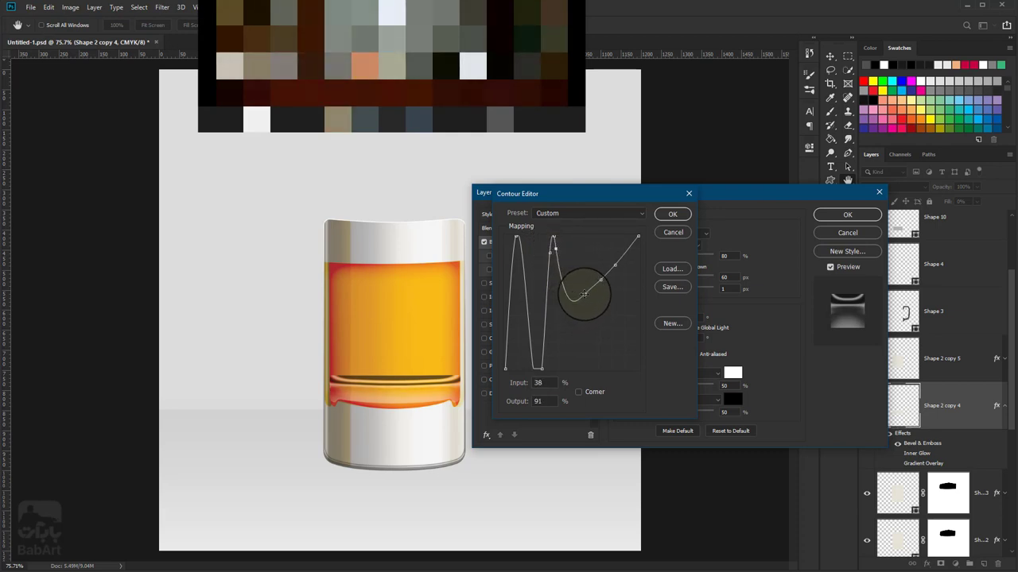
{"action": "mouse_move", "coordinate": [585, 294]}
{"action": "left_mouse_down"}
{"action": "mouse_move", "coordinate": [572, 336]}
{"action": "mouse_move", "coordinate": [588, 368]}
{"action": "left_mouse_up"}
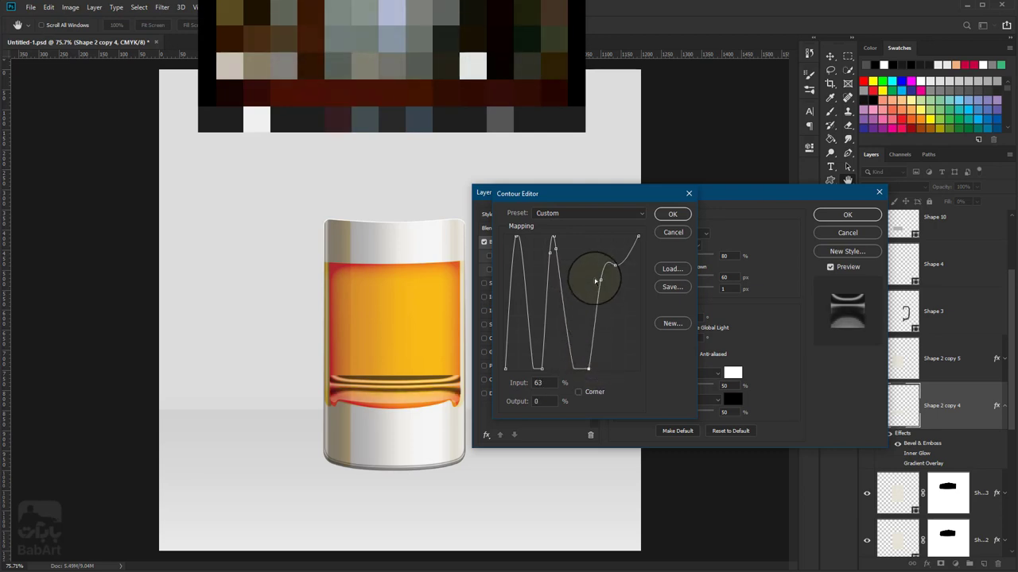
{"action": "mouse_move", "coordinate": [600, 280]}
{"action": "left_mouse_down"}
{"action": "mouse_move", "coordinate": [598, 239]}
{"action": "mouse_move", "coordinate": [609, 292]}
{"action": "left_mouse_up"}
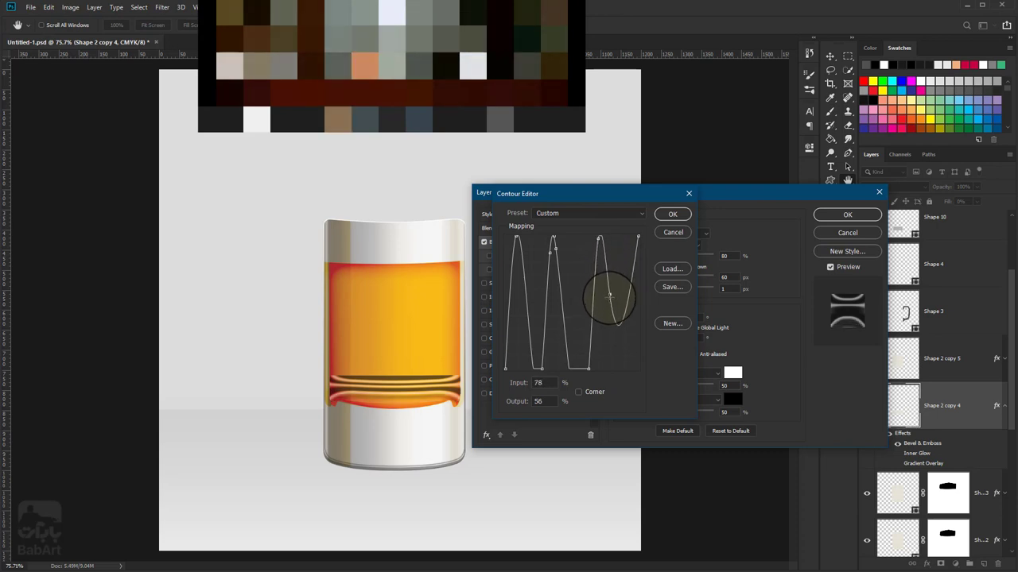
{"action": "left_click_drag", "start_coordinate": [609, 292], "coordinate": [615, 369]}
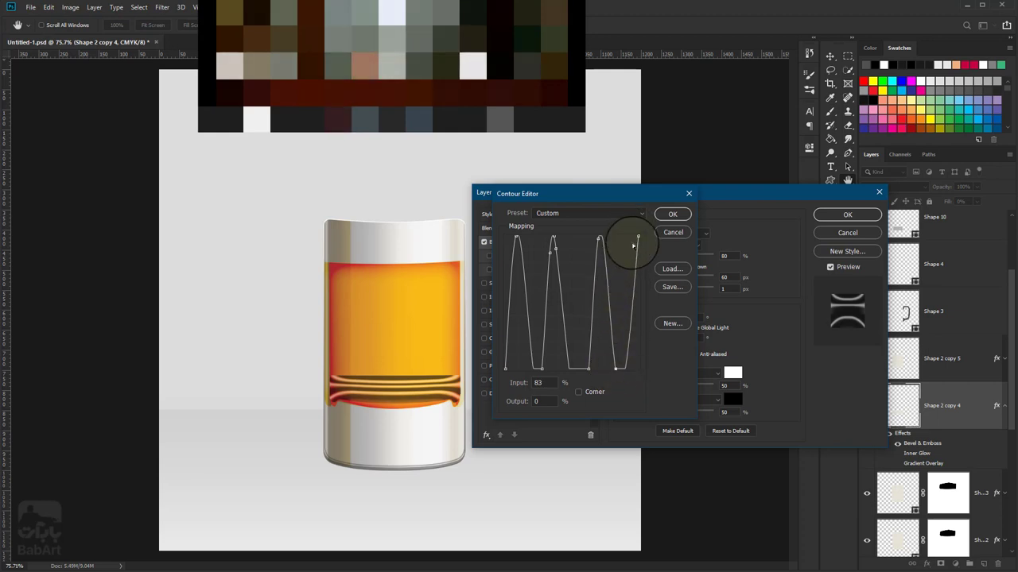
{"action": "left_click", "coordinate": [636, 237]}
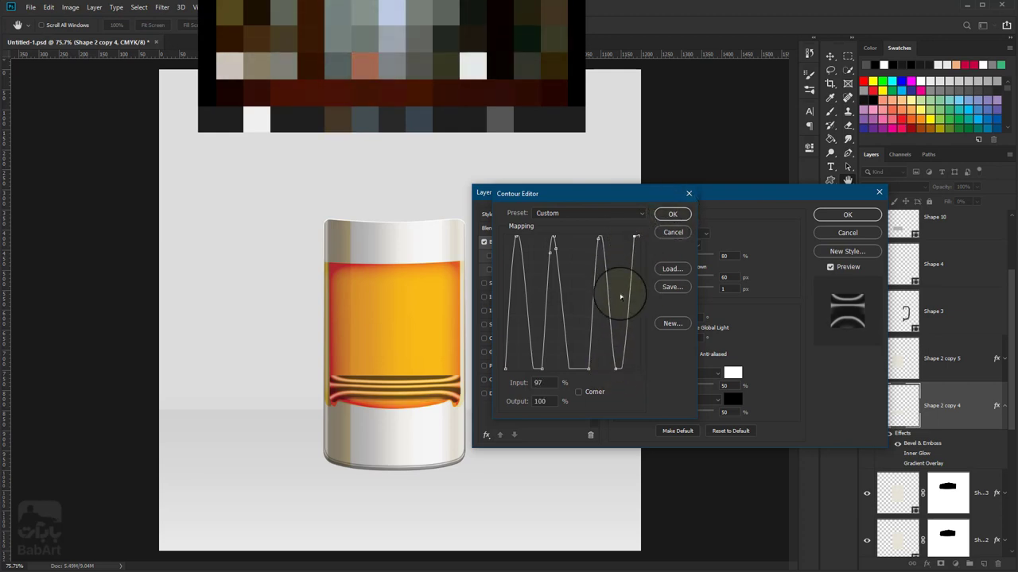
{"action": "left_click", "coordinate": [672, 215]}
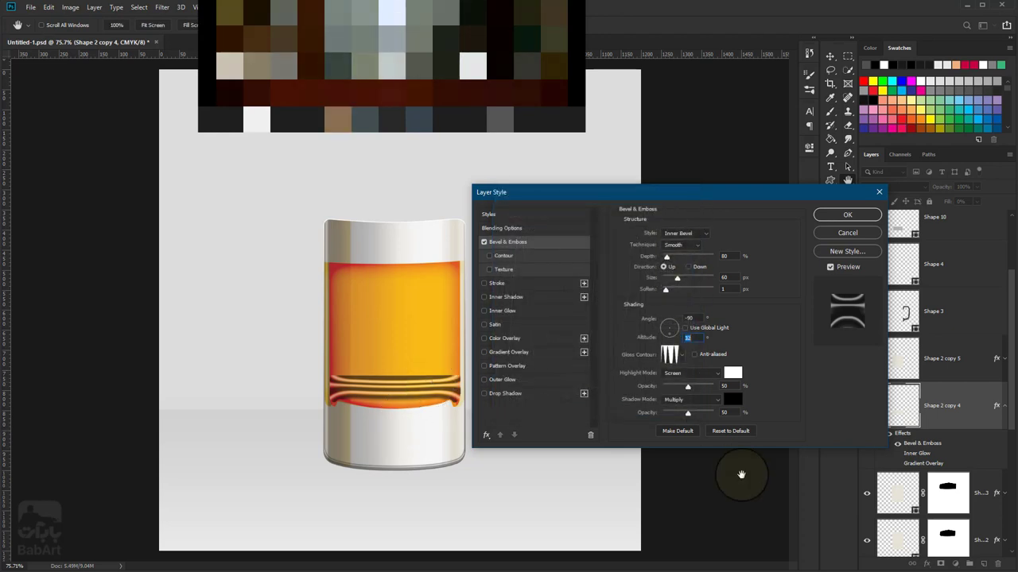
- Set bevel highlights to Overlay at 75%, shadow opacity to 0%, and apply the style
{"action": "left_click", "coordinate": [682, 374]}
{"action": "left_click", "coordinate": [674, 438]}
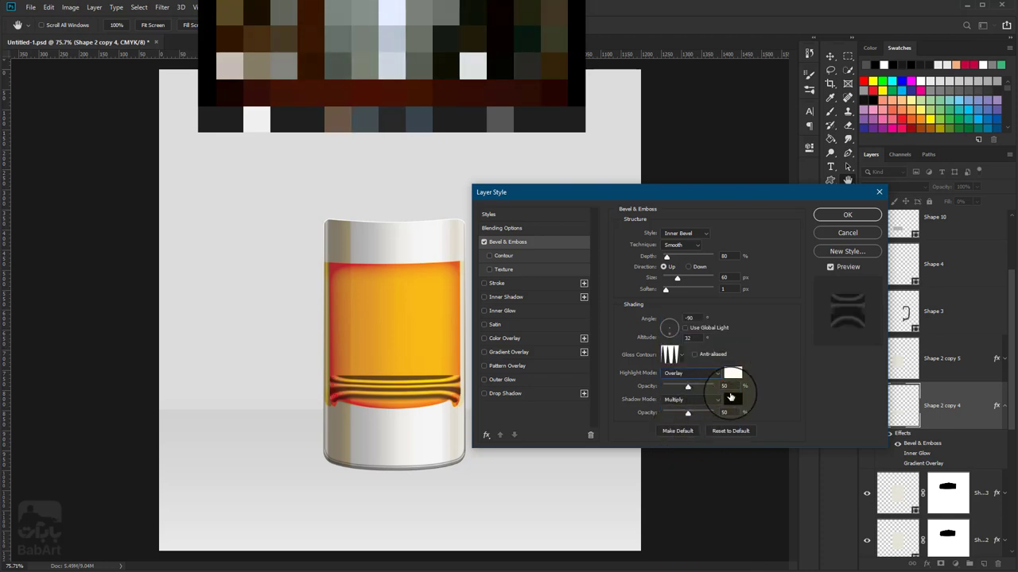
{"action": "left_click", "coordinate": [688, 387]}
{"action": "type", "text": "75"}
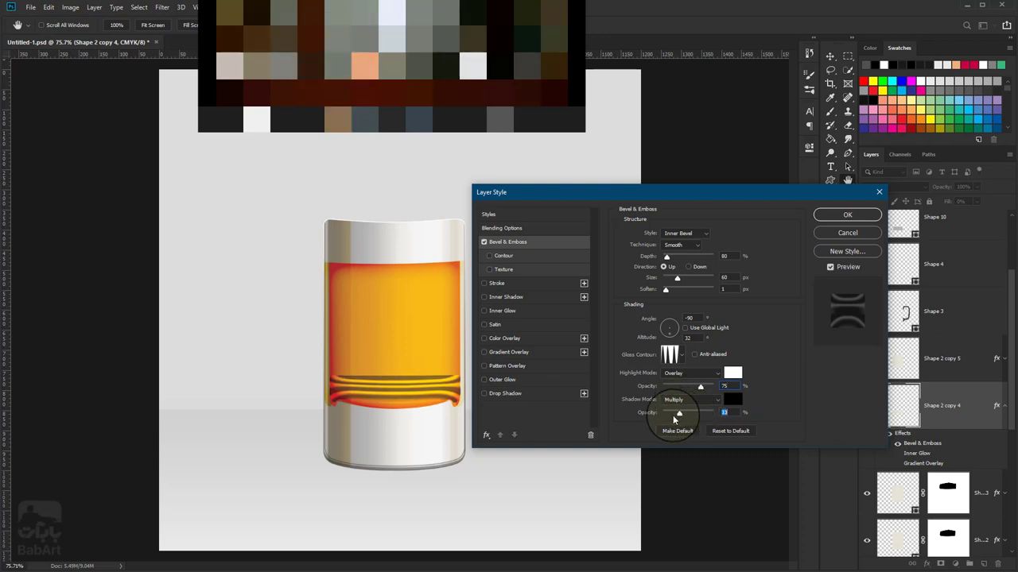
{"action": "left_click_drag", "start_coordinate": [688, 413], "coordinate": [638, 419]}
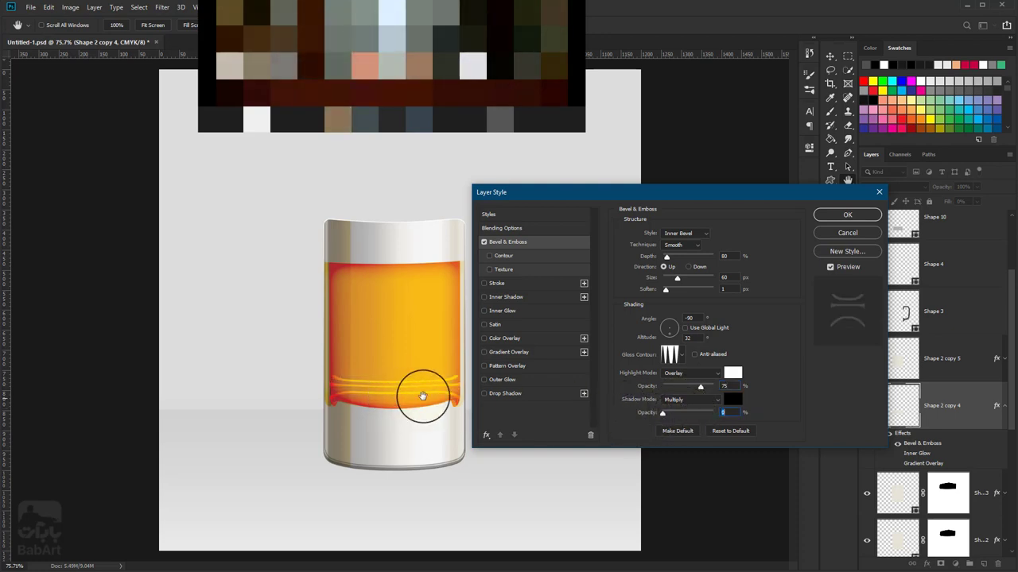
{"action": "left_click", "coordinate": [848, 214]}
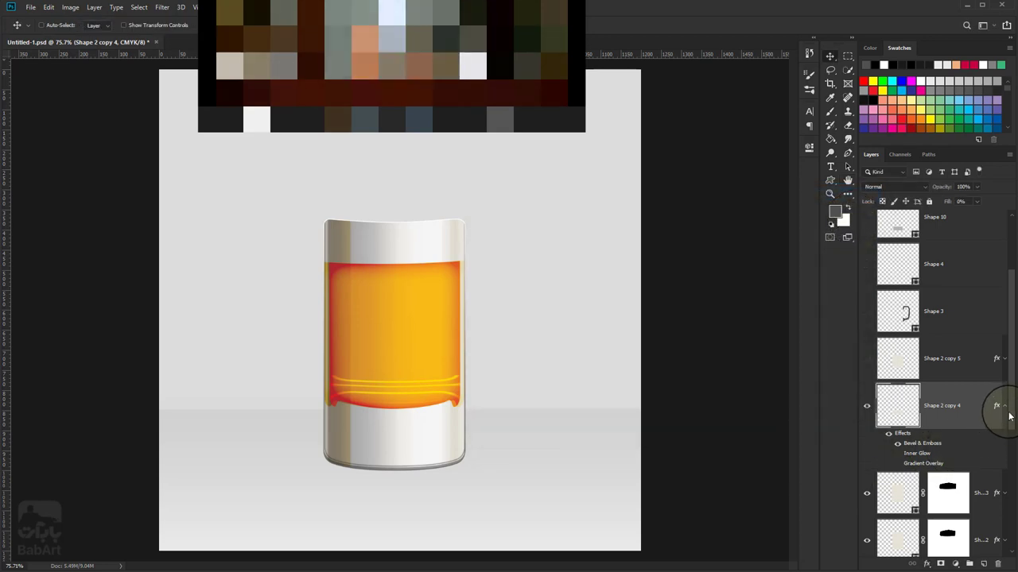
- Collapse the effects list, then select Shape 2 copy 5 and make it visible again
{"action": "left_click_drag", "start_coordinate": [996, 406], "coordinate": [982, 475]}
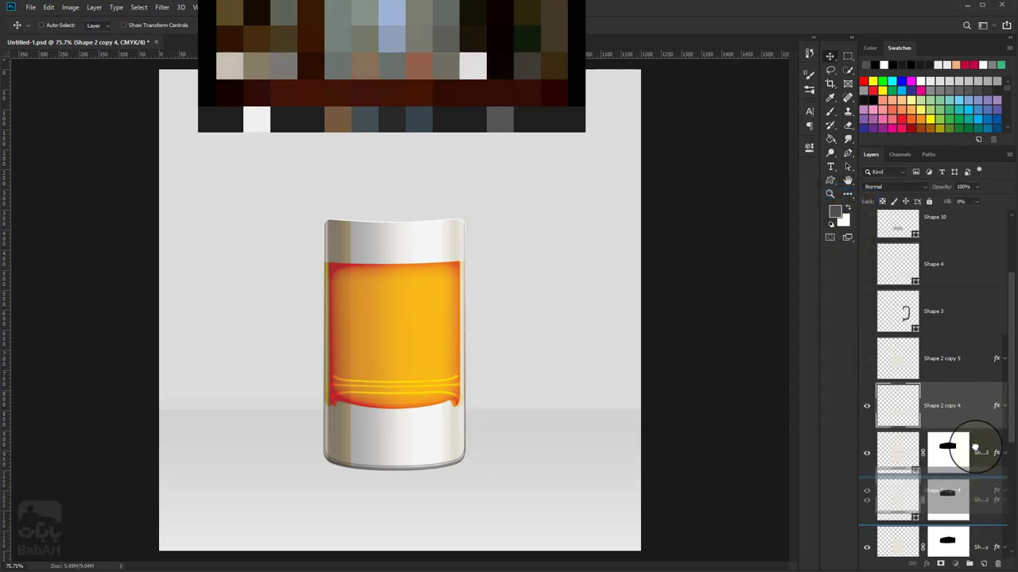
{"action": "left_click", "coordinate": [944, 358]}
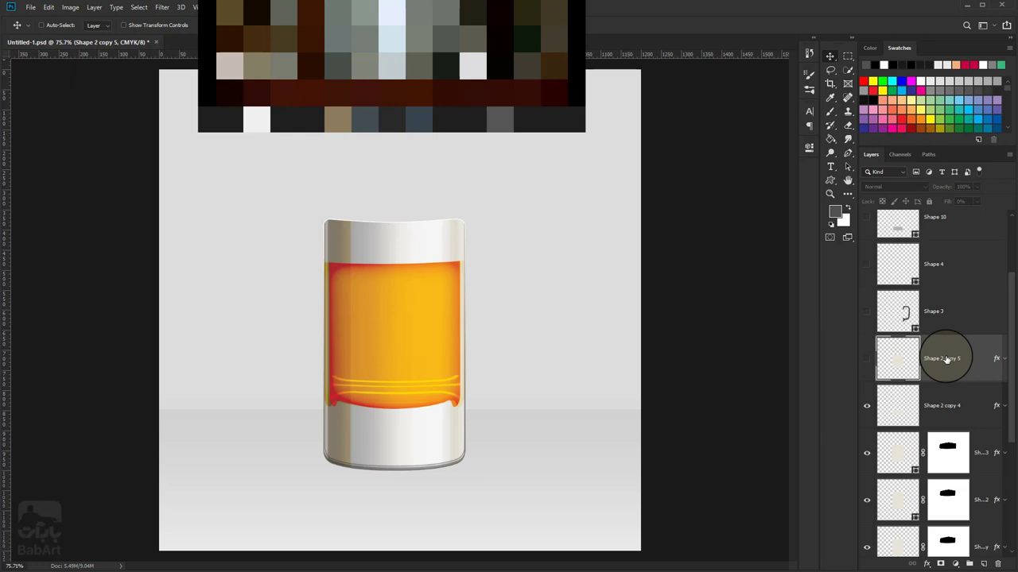
{"action": "left_click", "coordinate": [866, 358]}
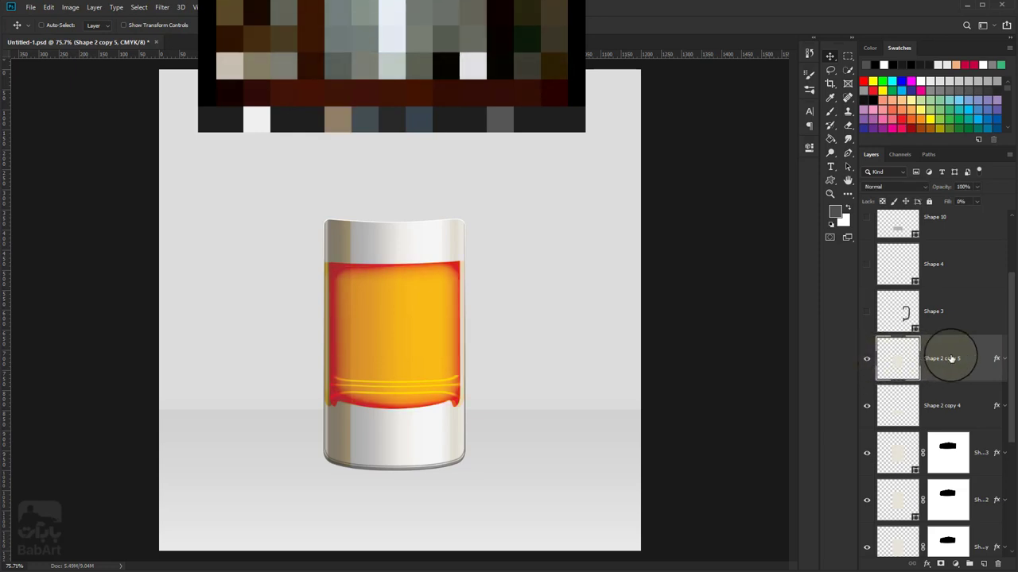
- Draw a rectangular selection over the upper glass, then deselect it
{"action": "left_click", "coordinate": [848, 56]}
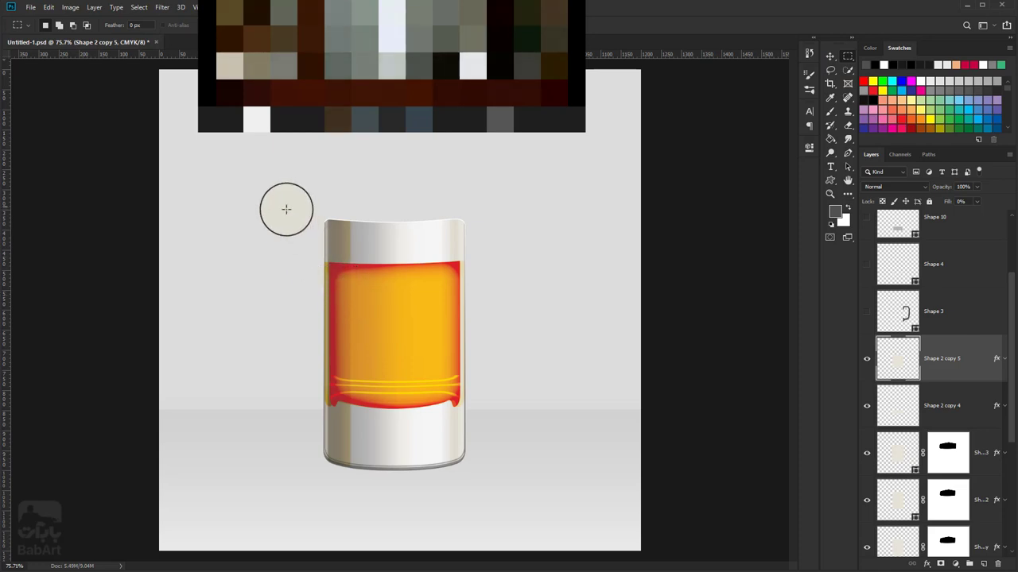
{"action": "left_click_drag", "start_coordinate": [286, 209], "coordinate": [508, 340]}
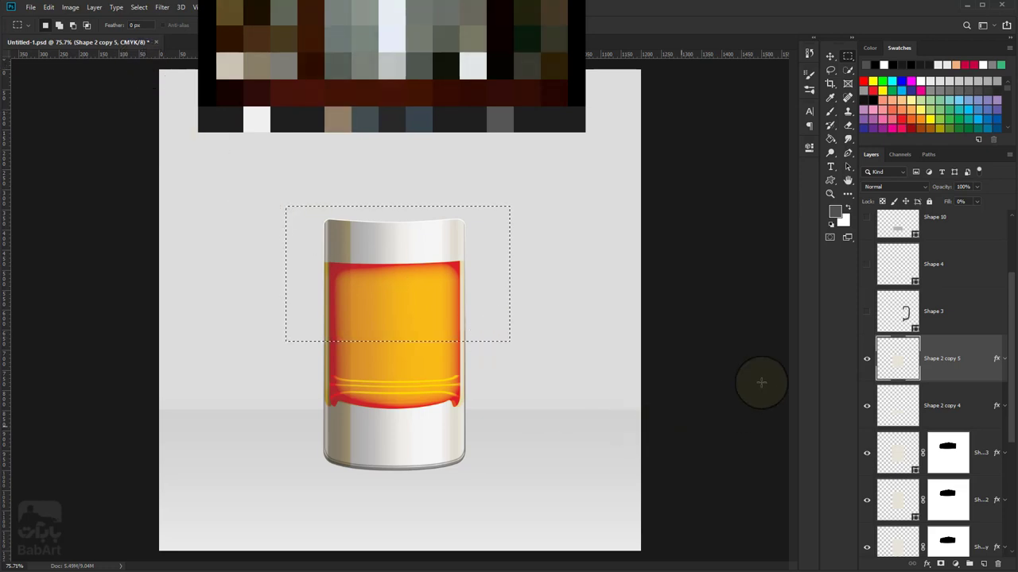
{"action": "key", "text": "ctrl+d"}
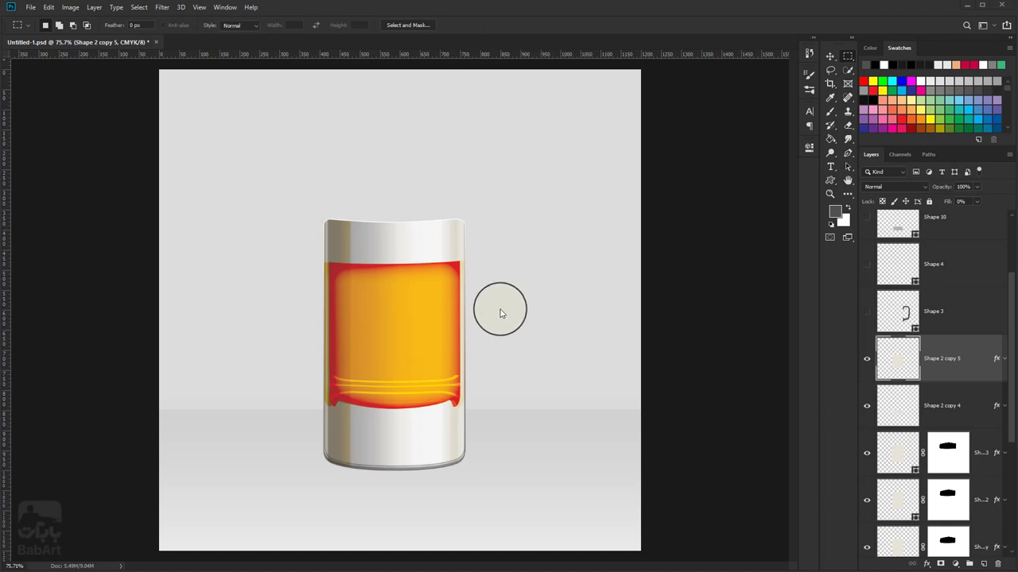
{"action": "key", "text": "v"}
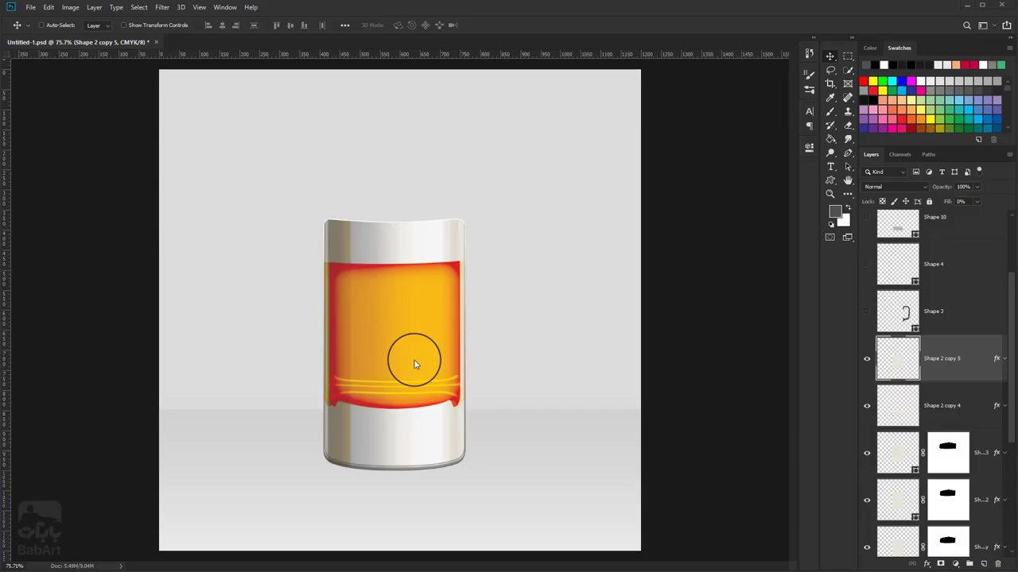
- Clear Shape 2 copy 5's layer style and erase its upper part with a marquee and Edit > Clear
{"action": "right_click", "coordinate": [950, 361]}
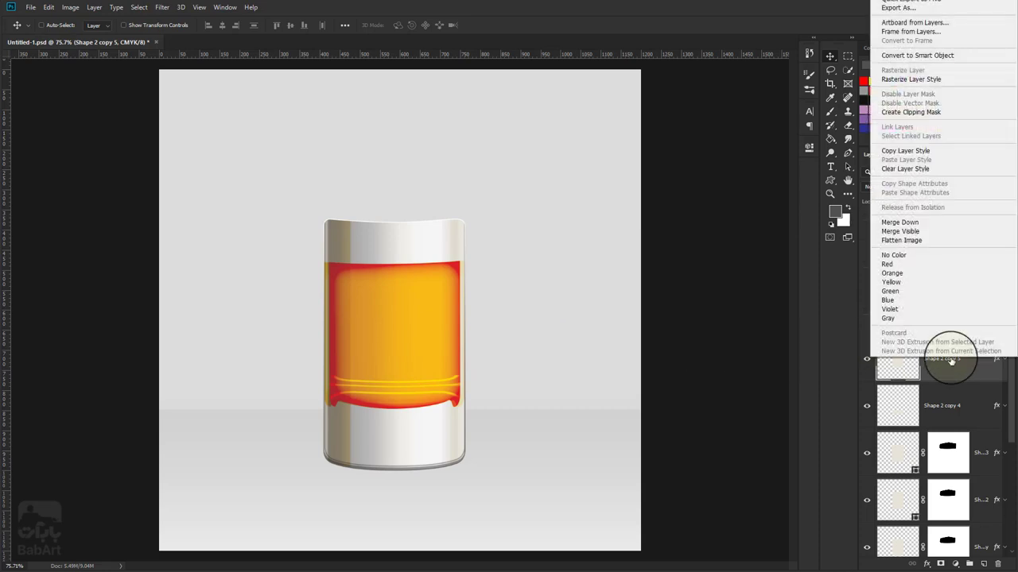
{"action": "left_click", "coordinate": [897, 170]}
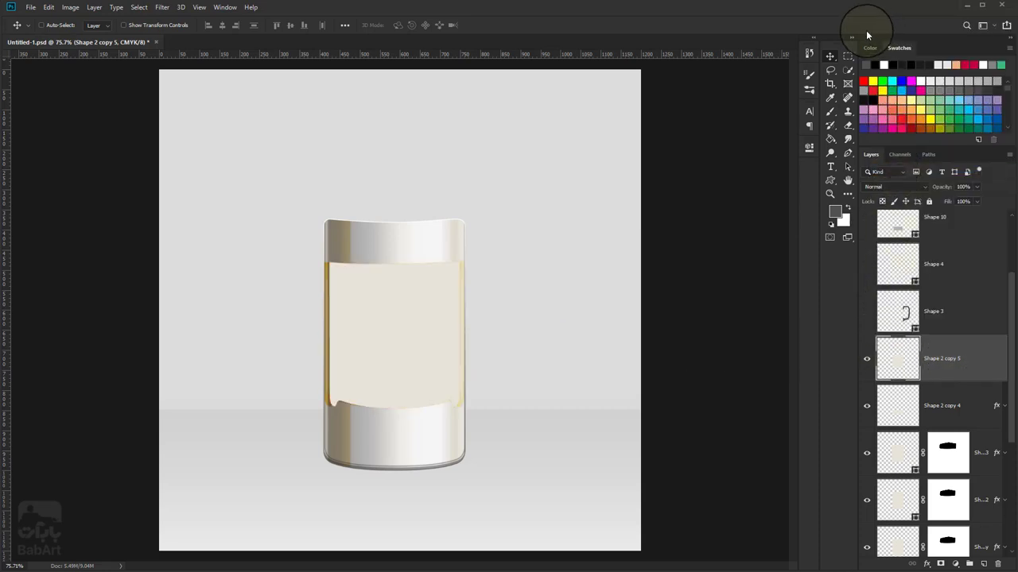
{"action": "left_click", "coordinate": [848, 56]}
{"action": "mouse_move", "coordinate": [250, 211]}
{"action": "left_mouse_down"}
{"action": "mouse_move", "coordinate": [523, 348]}
{"action": "mouse_move", "coordinate": [525, 360]}
{"action": "left_mouse_up"}
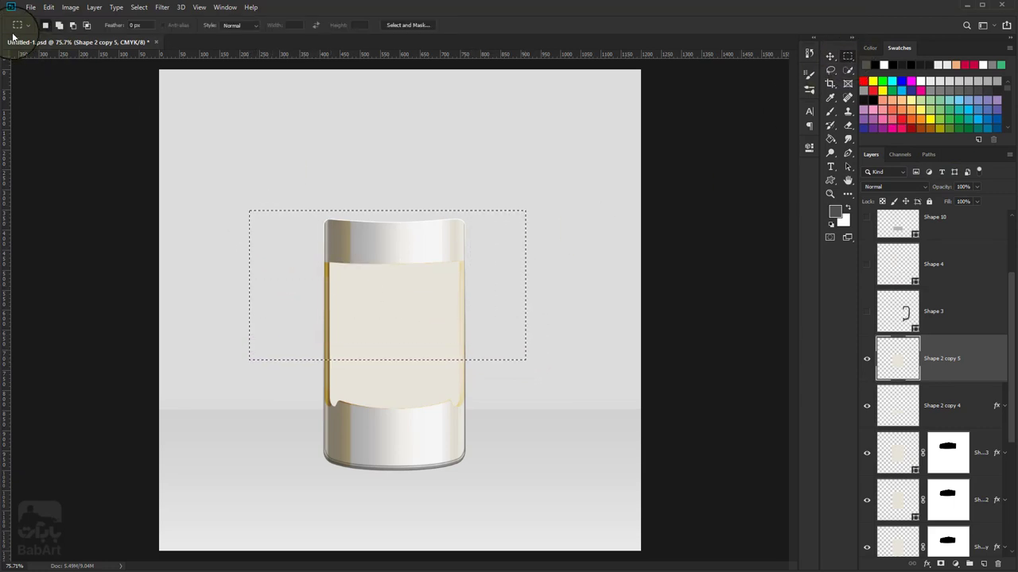
{"action": "left_click", "coordinate": [49, 7]}
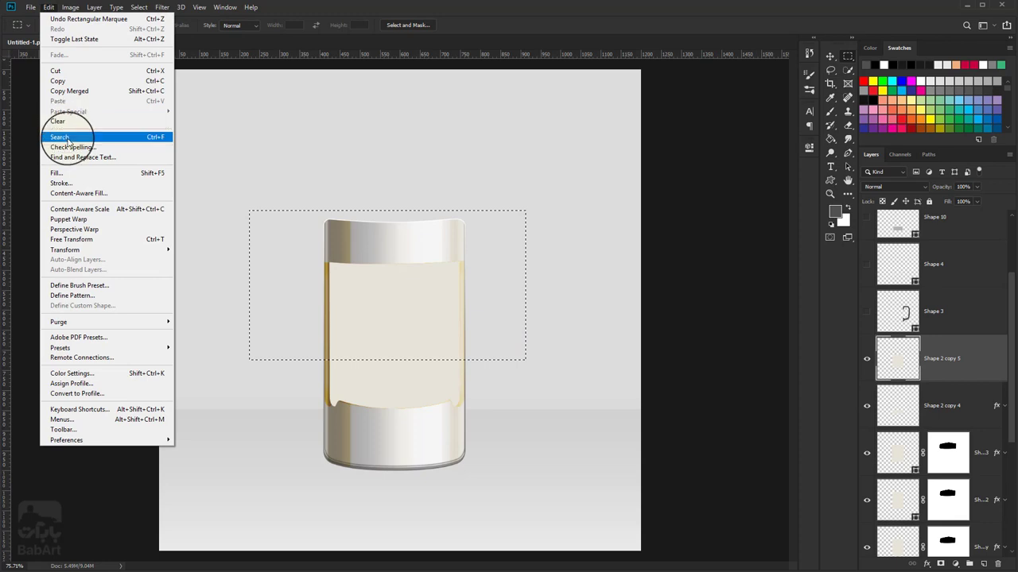
{"action": "left_click", "coordinate": [64, 121]}
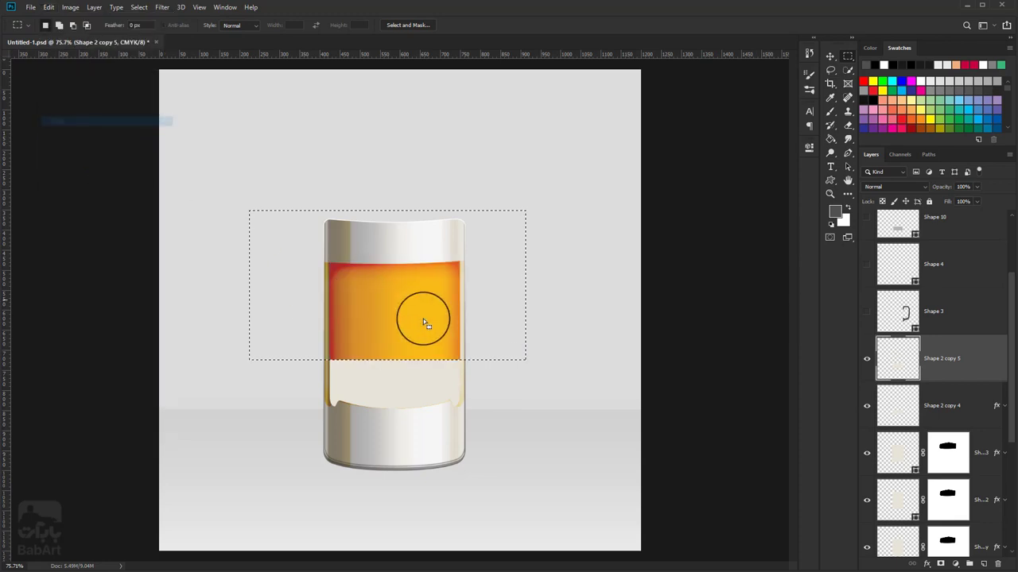
{"action": "left_click", "coordinate": [409, 273]}
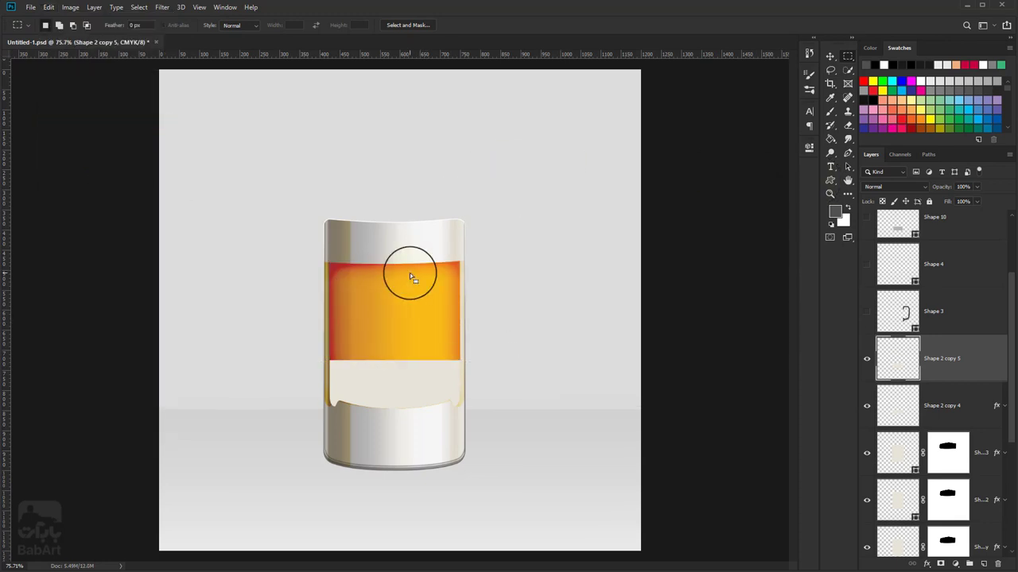
- Free-transform the remaining shape down into a thin band at the liquid's base
{"action": "left_click", "coordinate": [829, 55]}
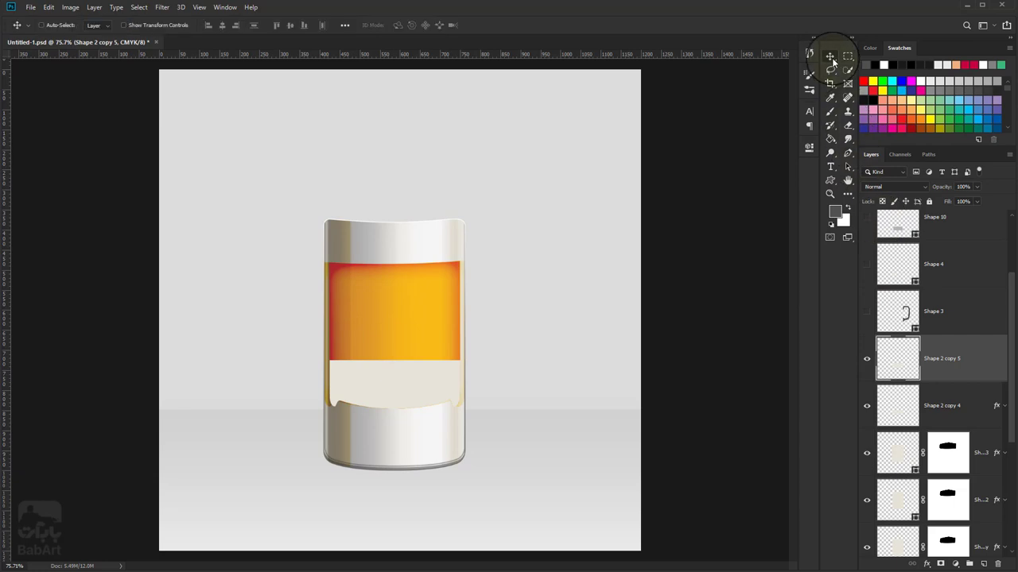
{"action": "left_click", "coordinate": [49, 7]}
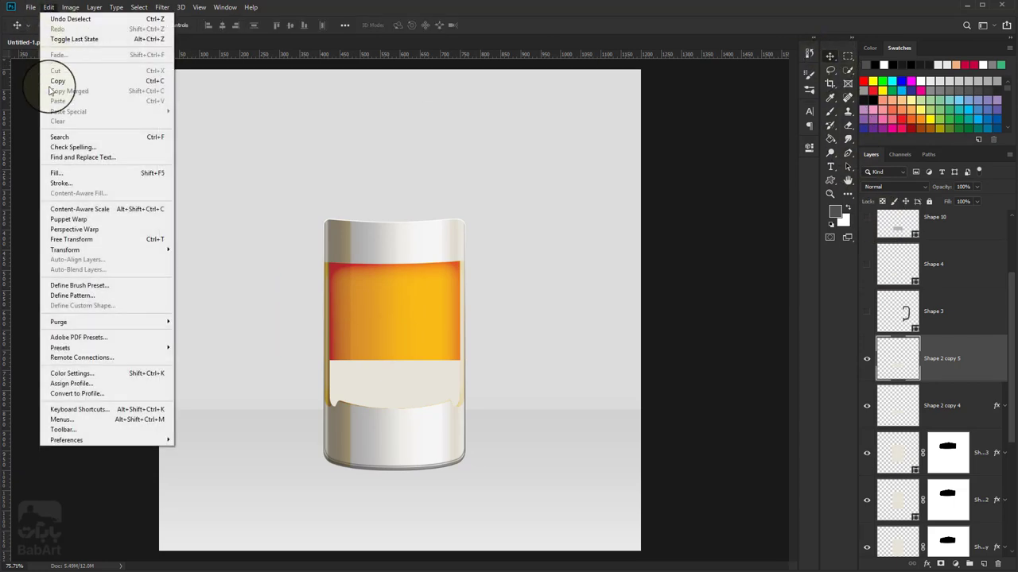
{"action": "left_click", "coordinate": [72, 238]}
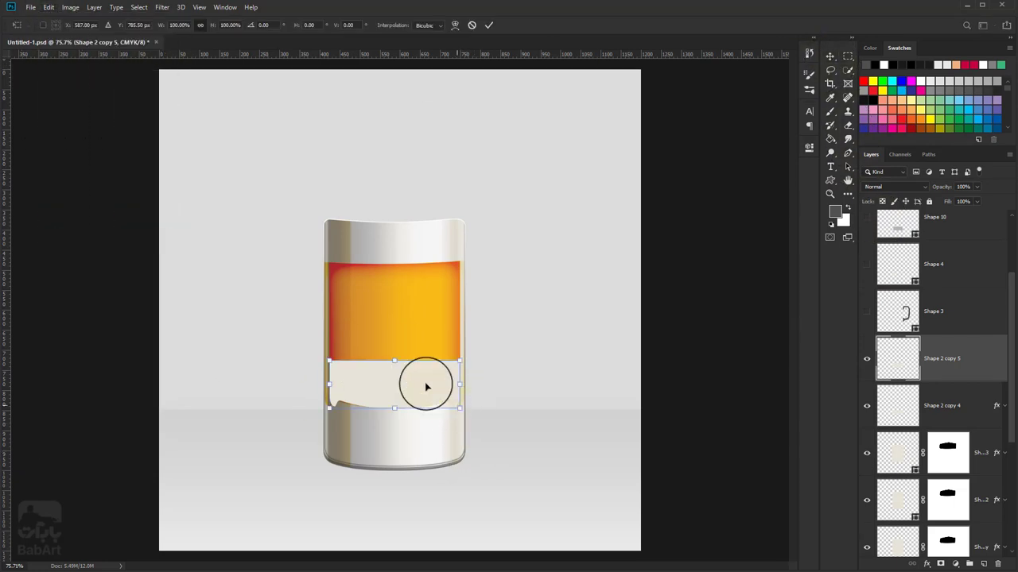
{"action": "mouse_move", "coordinate": [394, 362]}
{"action": "left_mouse_down"}
{"action": "mouse_move", "coordinate": [398, 394]}
{"action": "mouse_move", "coordinate": [414, 389]}
{"action": "left_mouse_up"}
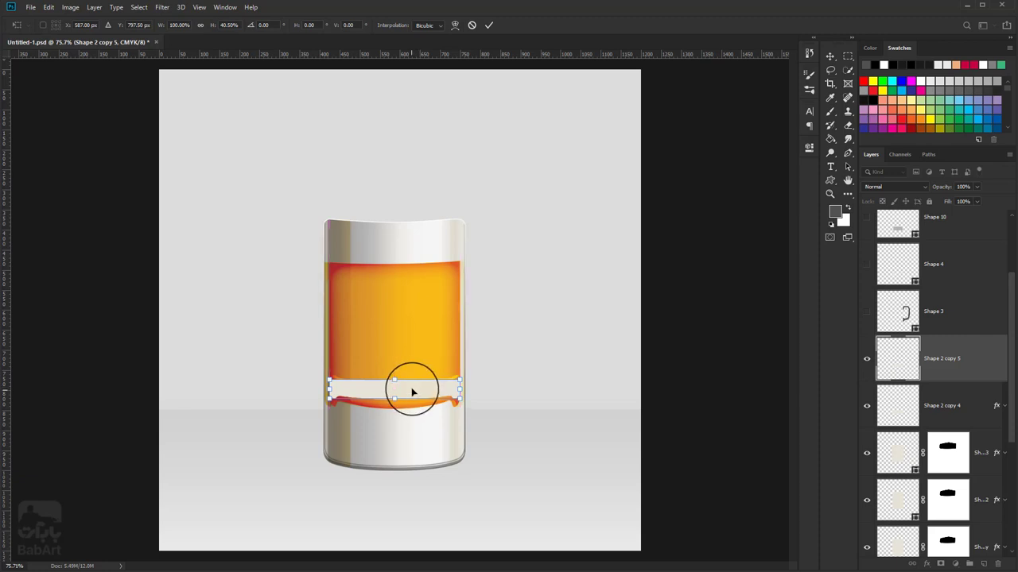
{"action": "left_click", "coordinate": [488, 25]}
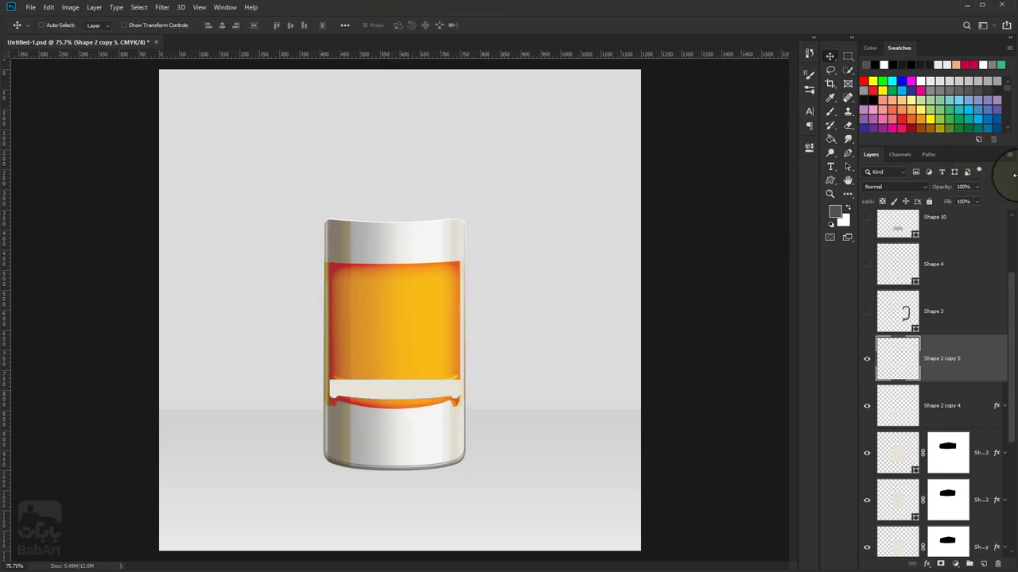
{"action": "left_click", "coordinate": [977, 204]}
- Set Shape 2 copy 5's fill to 0% and turn on Bevel & Emboss in Blending Options
{"action": "left_click", "coordinate": [914, 216]}
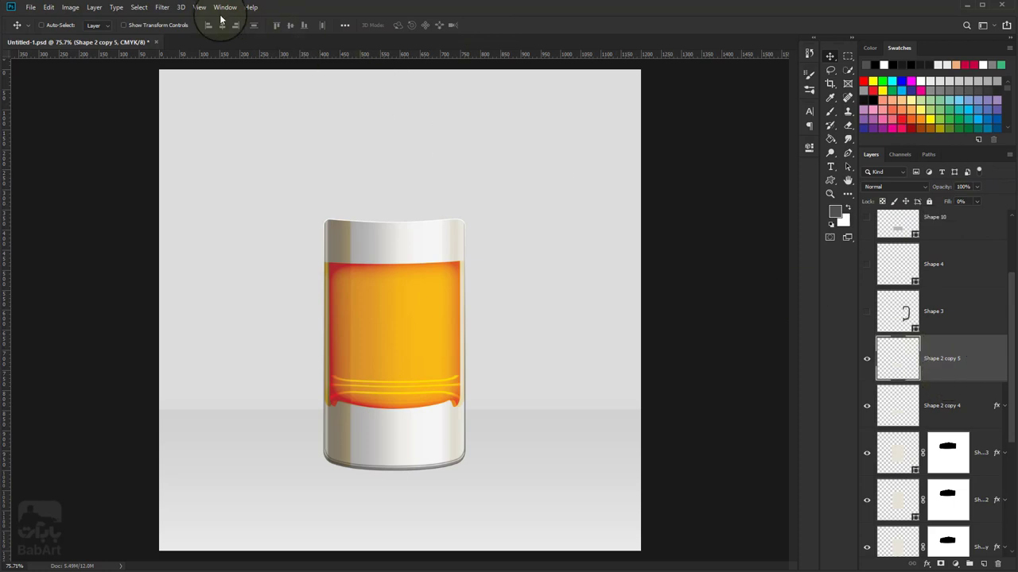
{"action": "left_click", "coordinate": [95, 8]}
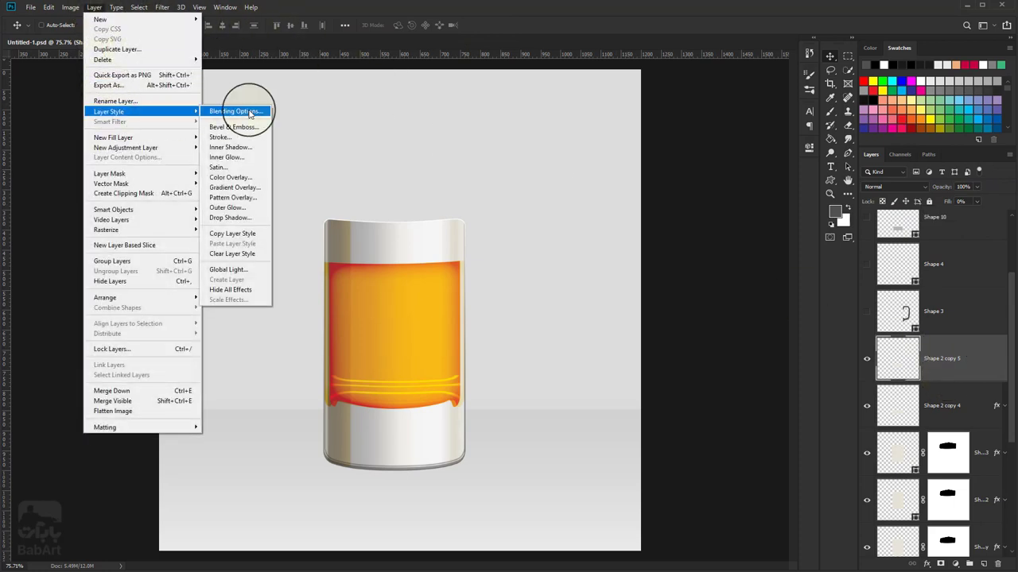
{"action": "left_click", "coordinate": [243, 111]}
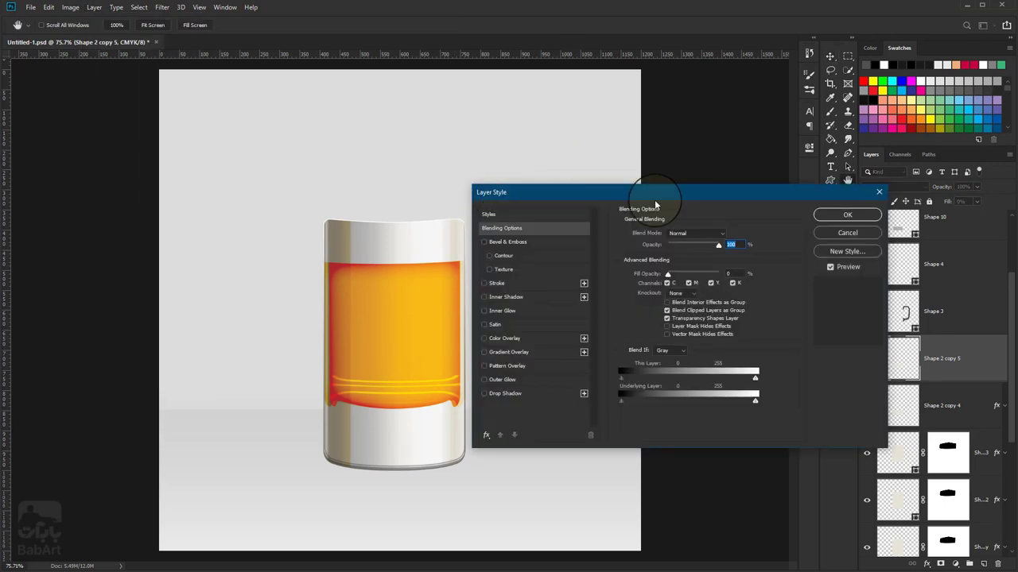
{"action": "mouse_move", "coordinate": [648, 193]}
{"action": "left_mouse_down"}
{"action": "mouse_move", "coordinate": [648, 151]}
{"action": "mouse_move", "coordinate": [632, 128]}
{"action": "left_mouse_up"}
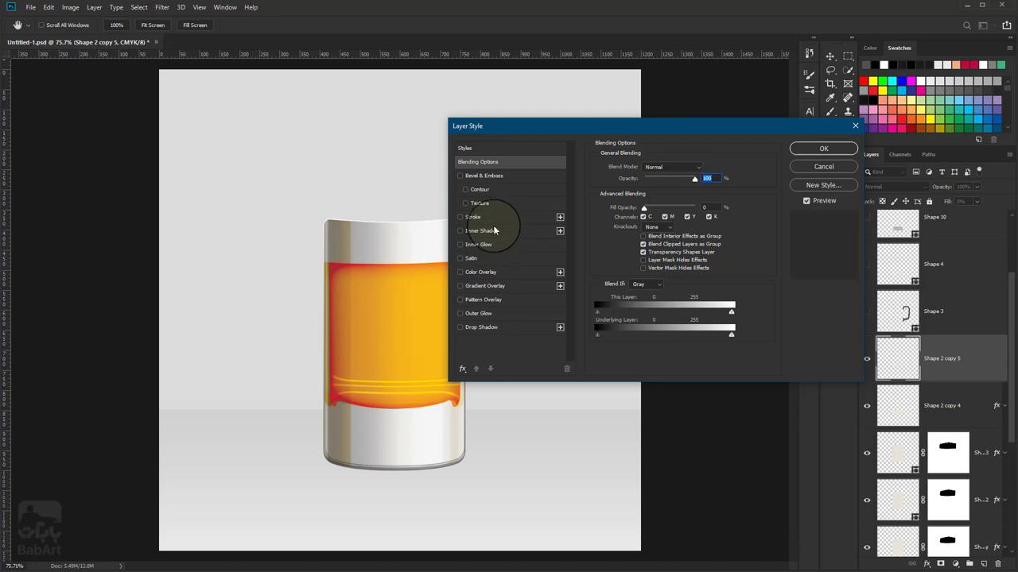
{"action": "left_click", "coordinate": [490, 177]}
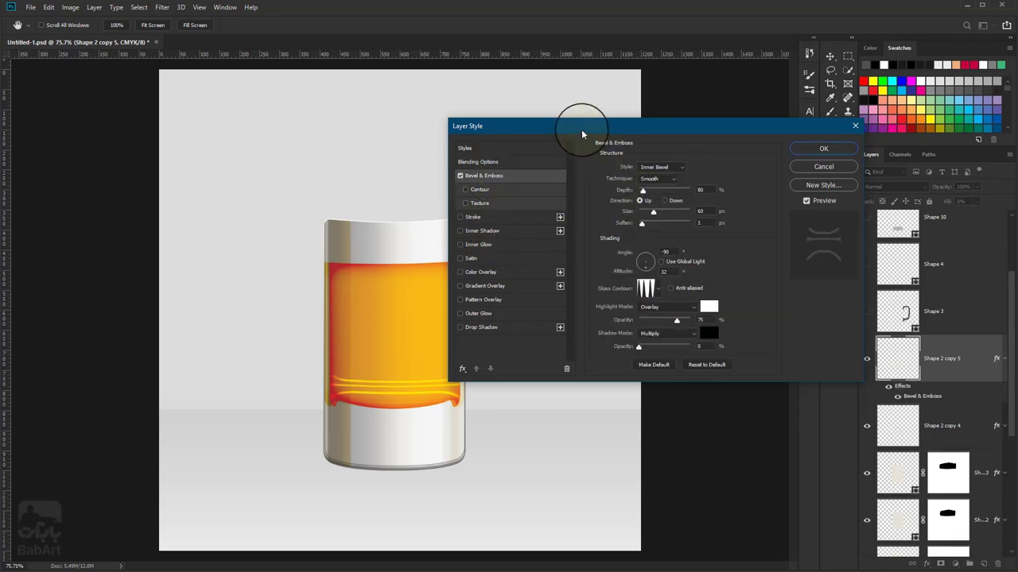
{"action": "left_click_drag", "start_coordinate": [582, 131], "coordinate": [625, 131]}
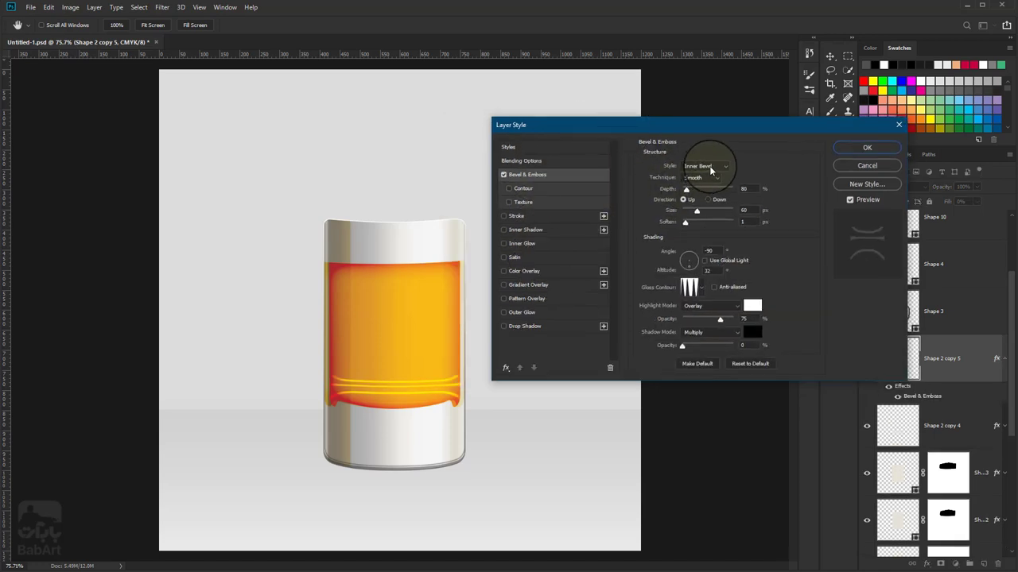
- Set the bevel to depth 90, size 50 and soften 0
{"action": "left_click", "coordinate": [730, 188]}
{"action": "type", "text": "90"}
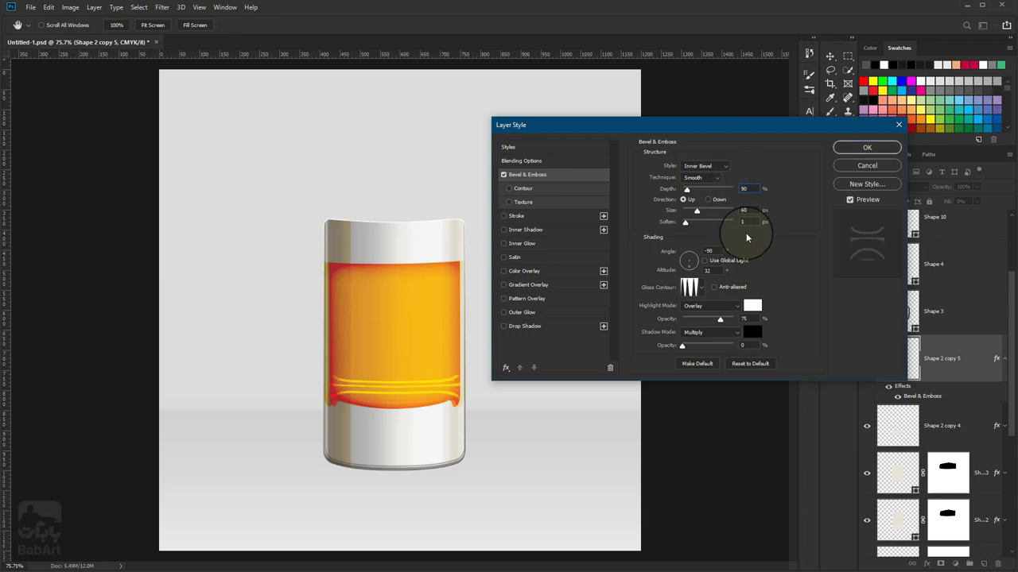
{"action": "key", "text": "Tab"}
{"action": "type", "text": "50"}
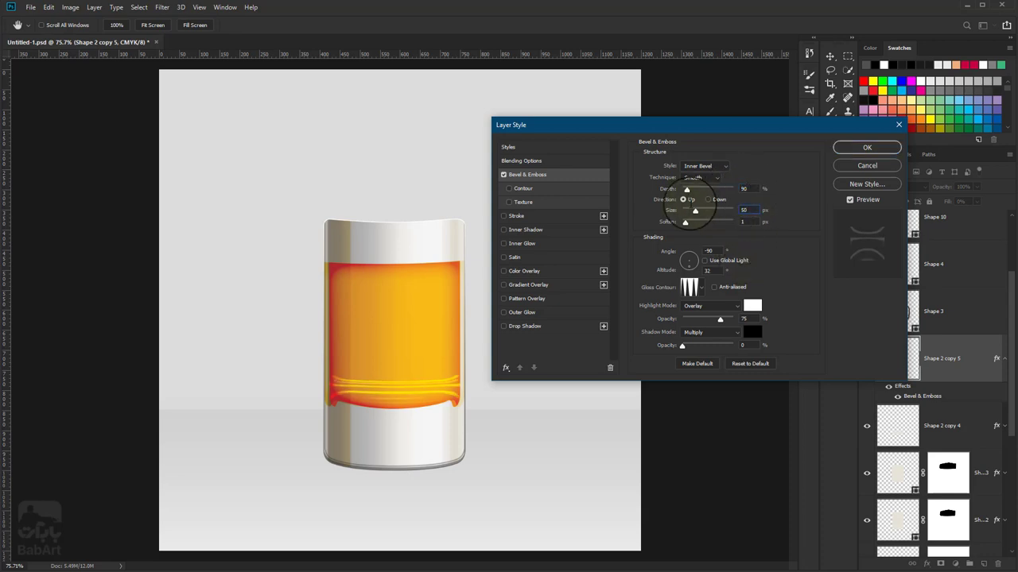
{"action": "key", "text": "Tab"}
{"action": "key", "text": "Tab"}
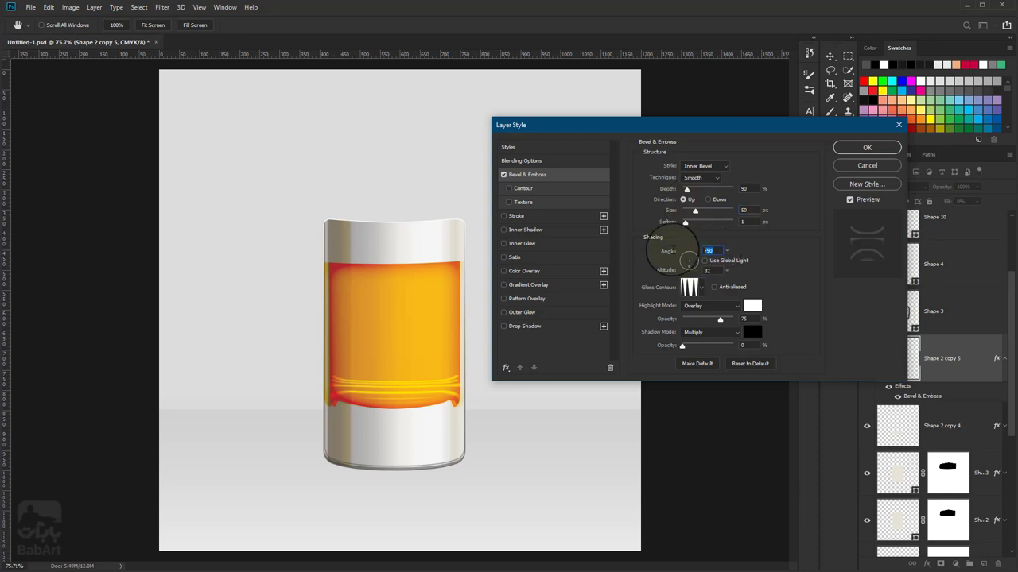
{"action": "key", "text": "Tab"}
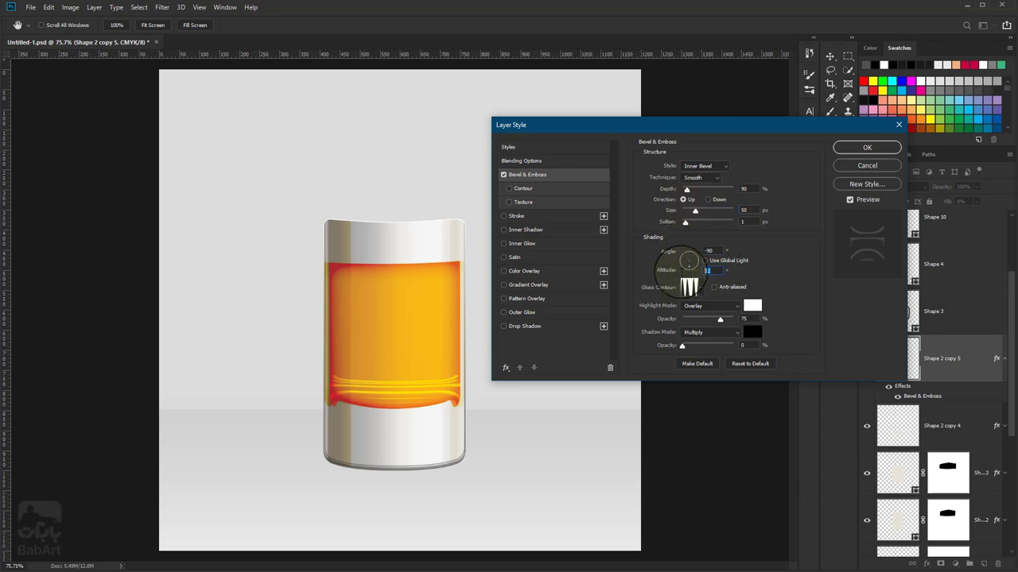
{"action": "left_click", "coordinate": [744, 222]}
{"action": "type", "text": "0"}
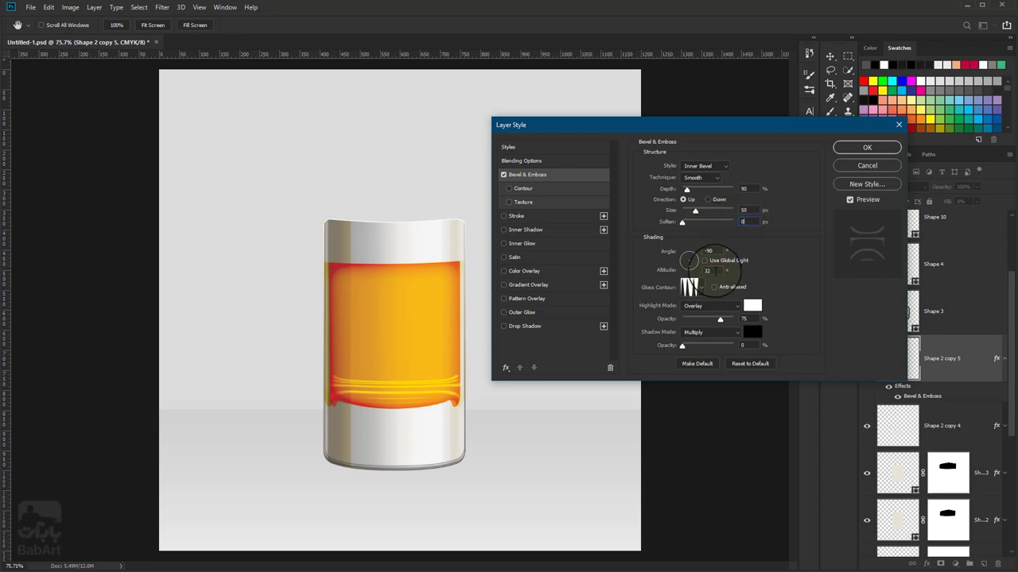
{"action": "left_click", "coordinate": [700, 287]}
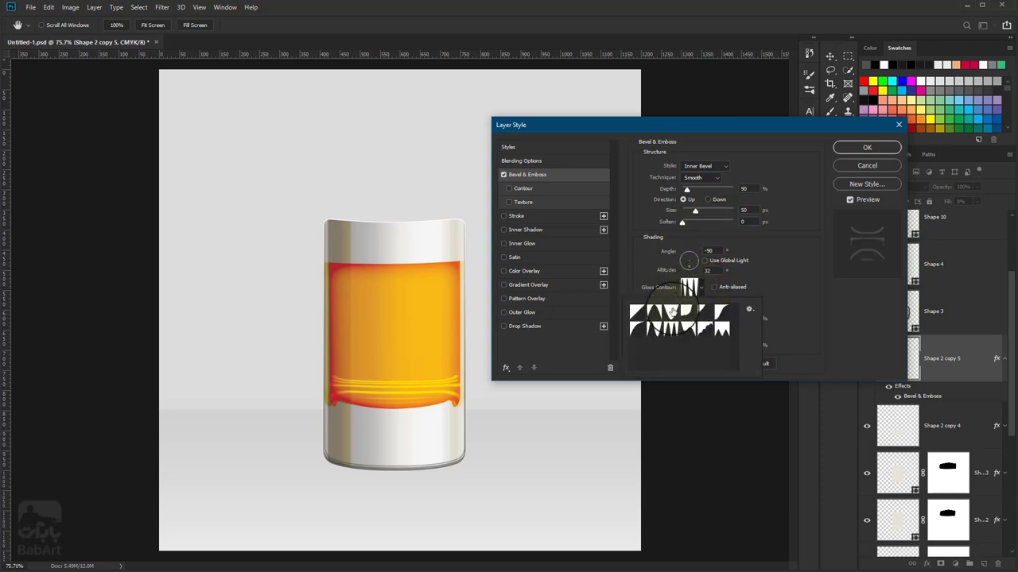
{"action": "left_click", "coordinate": [688, 288]}
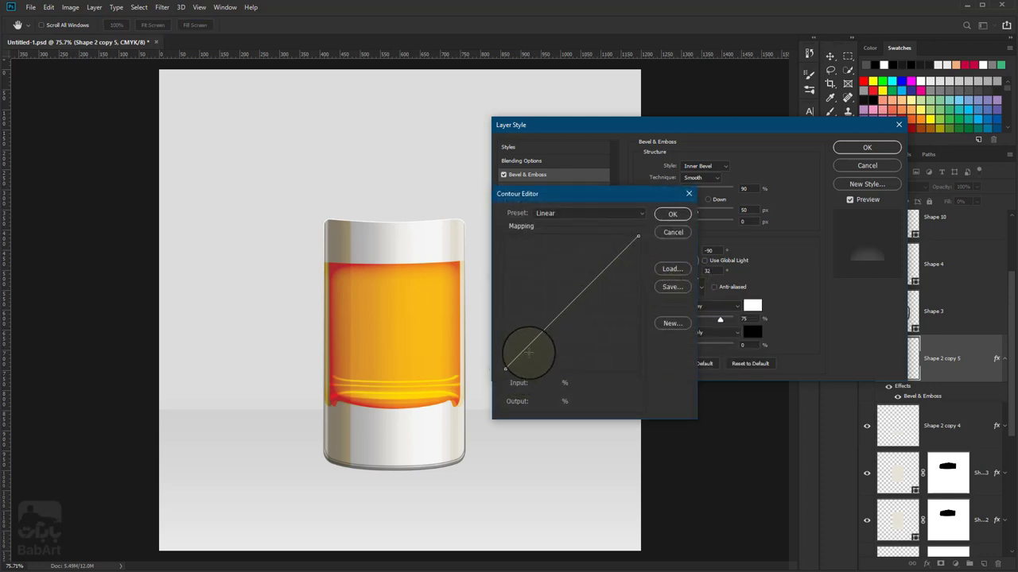
- Add and reposition points on the gloss contour curve to form a first high peak
{"action": "left_click", "coordinate": [535, 335]}
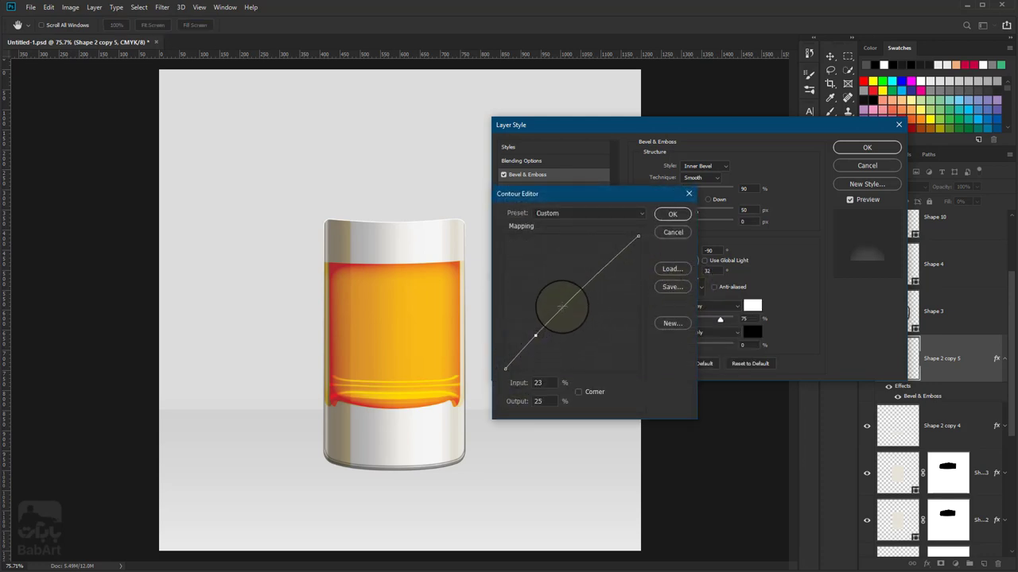
{"action": "left_click", "coordinate": [589, 278]}
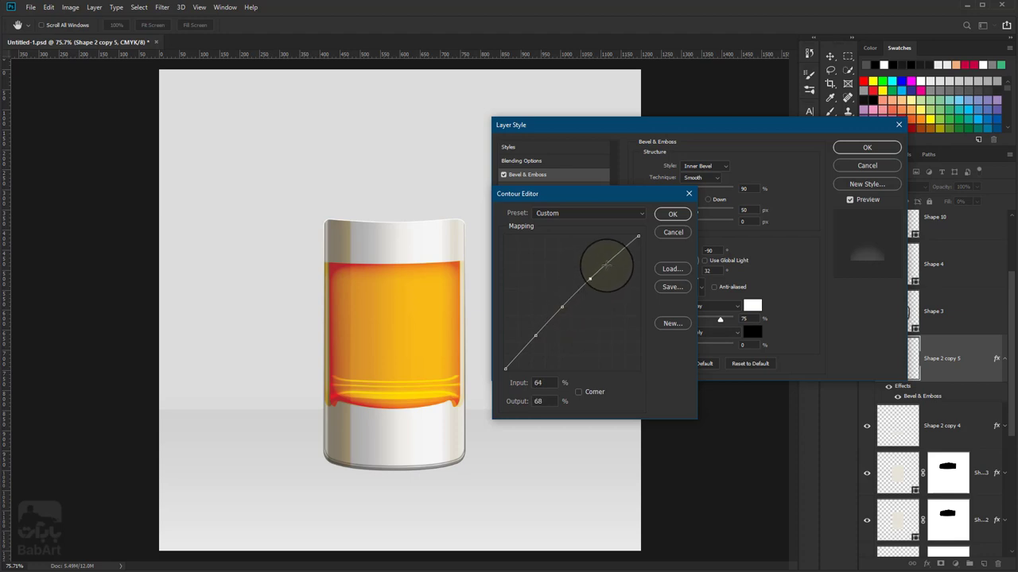
{"action": "left_click", "coordinate": [613, 258]}
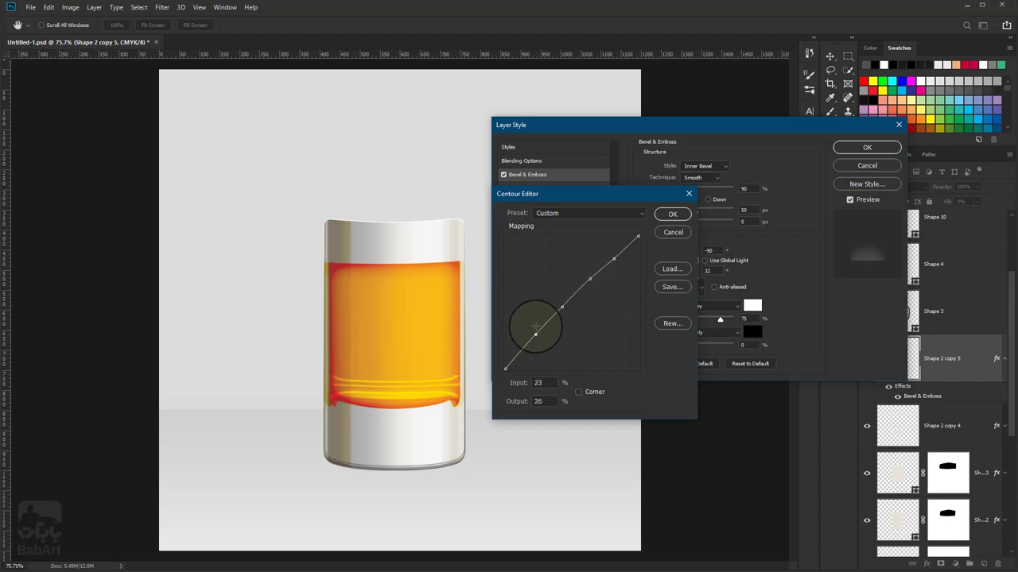
{"action": "left_click_drag", "start_coordinate": [535, 335], "coordinate": [533, 334]}
{"action": "left_click_drag", "start_coordinate": [505, 370], "coordinate": [531, 368]}
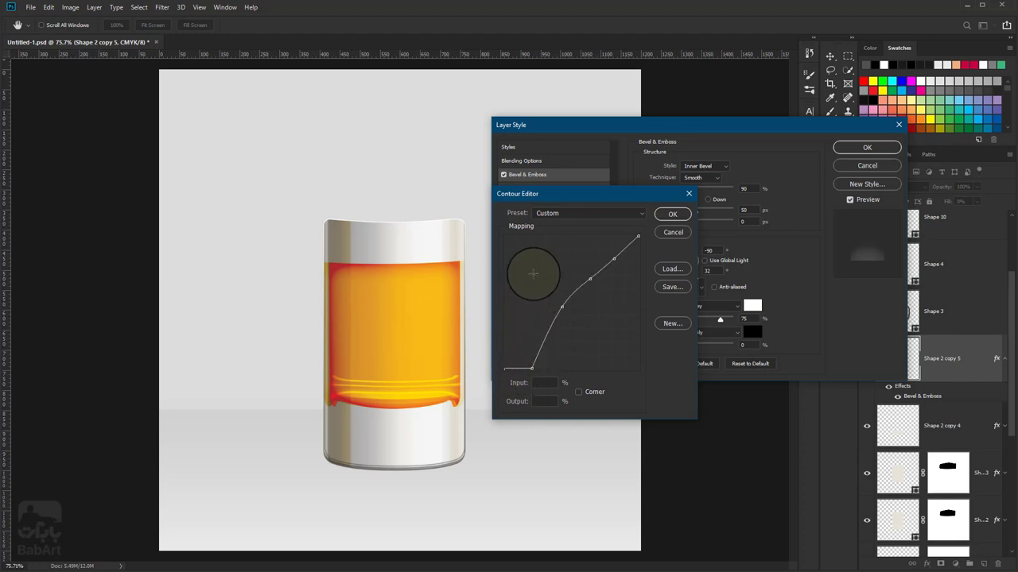
{"action": "left_click_drag", "start_coordinate": [533, 335], "coordinate": [533, 231]}
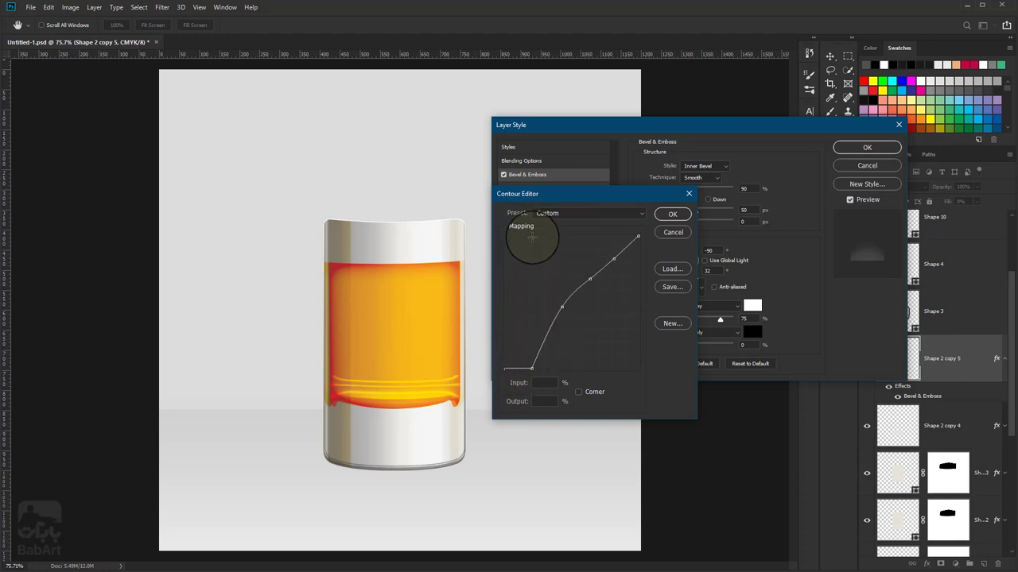
{"action": "left_click", "coordinate": [532, 237]}
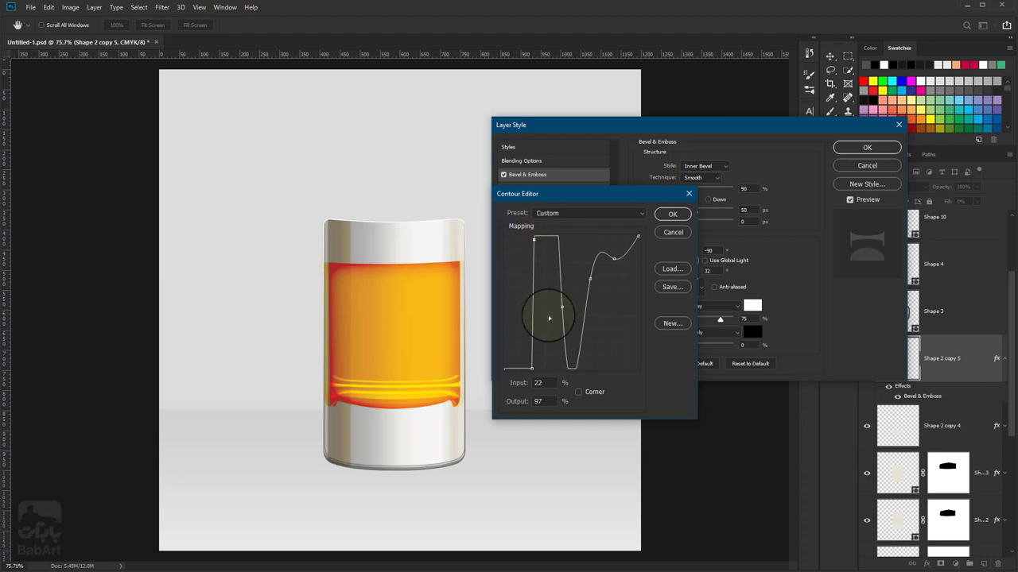
- Raise and drop the remaining contour points into peaks and deep dips, then confirm the curve
{"action": "left_click_drag", "start_coordinate": [562, 307], "coordinate": [566, 238]}
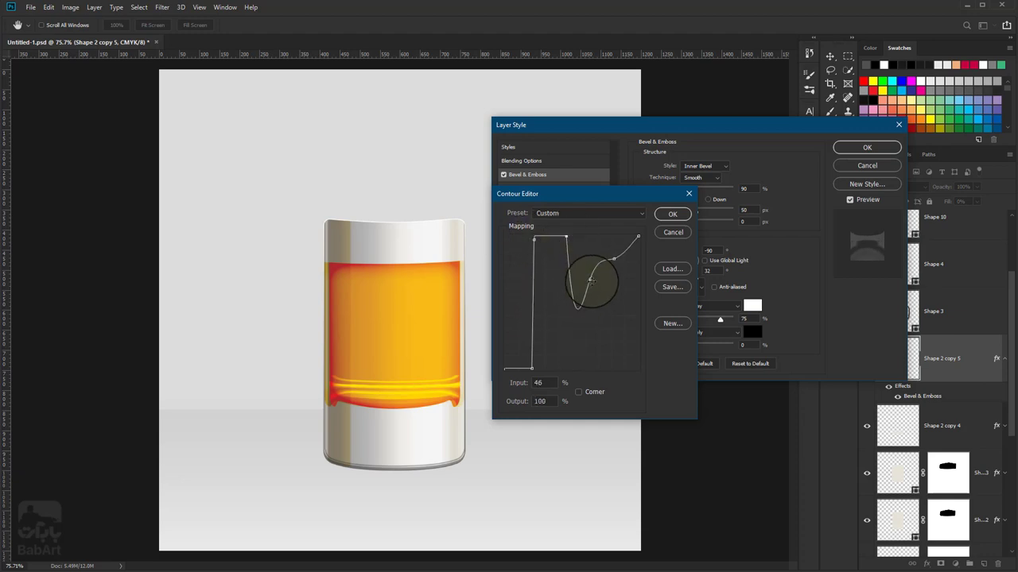
{"action": "left_click_drag", "start_coordinate": [588, 288], "coordinate": [585, 282]}
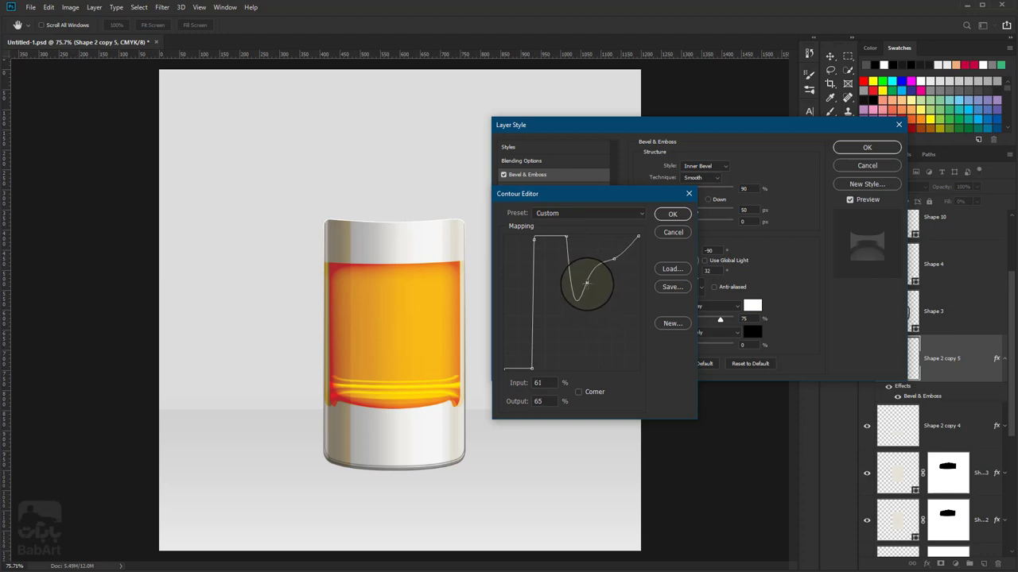
{"action": "left_click_drag", "start_coordinate": [615, 260], "coordinate": [615, 368]}
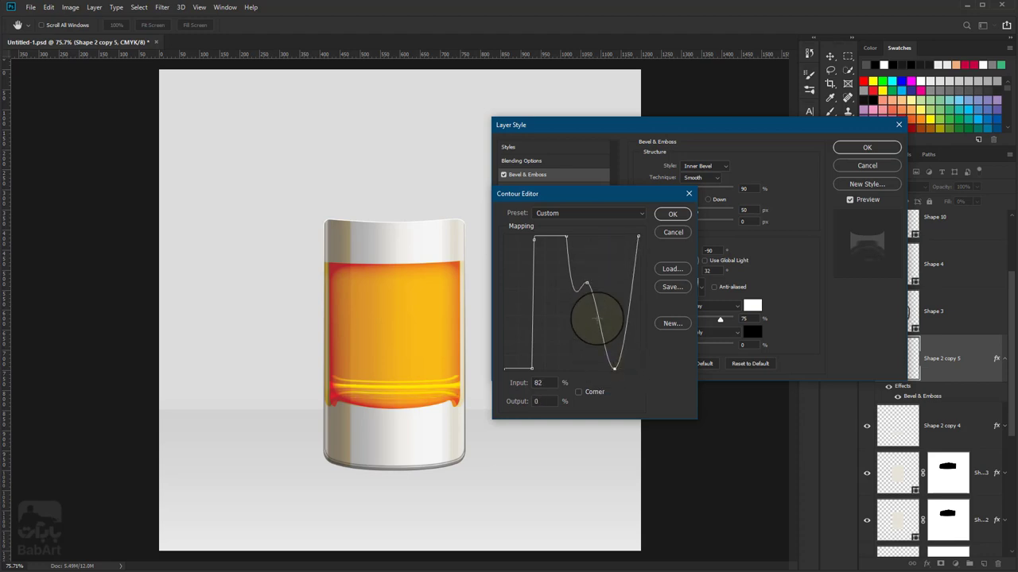
{"action": "left_click_drag", "start_coordinate": [585, 282], "coordinate": [589, 276]}
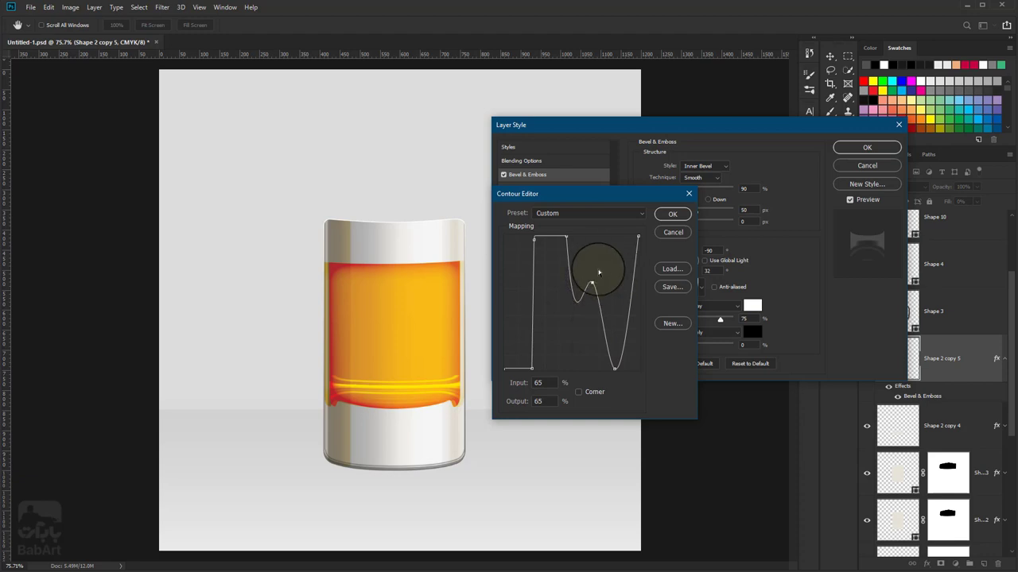
{"action": "left_click_drag", "start_coordinate": [638, 237], "coordinate": [636, 237]}
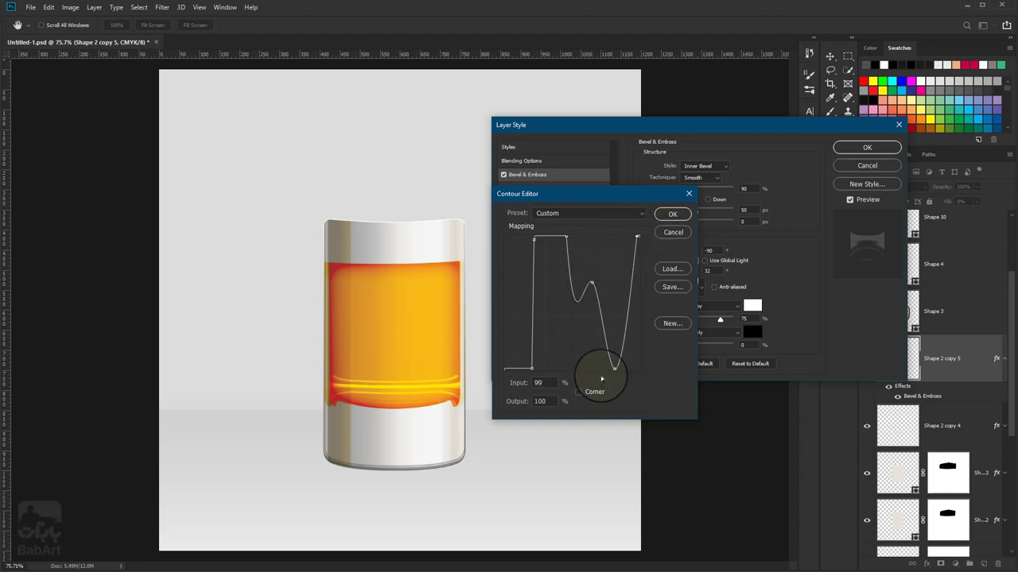
{"action": "left_click", "coordinate": [671, 216]}
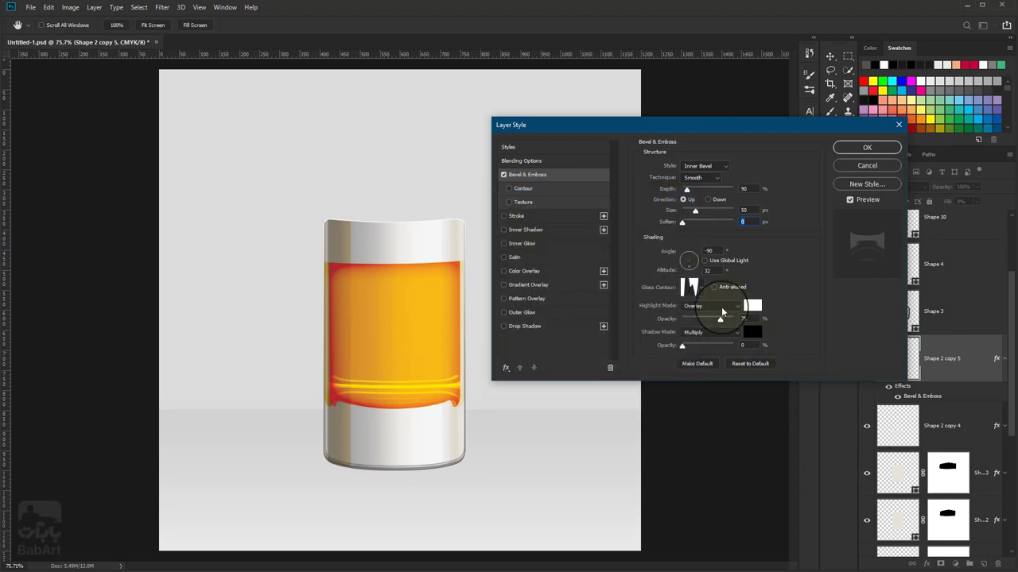
- Set the bevel highlight to Screen mode at 40% opacity and enable the Contour option
{"action": "left_click", "coordinate": [728, 307]}
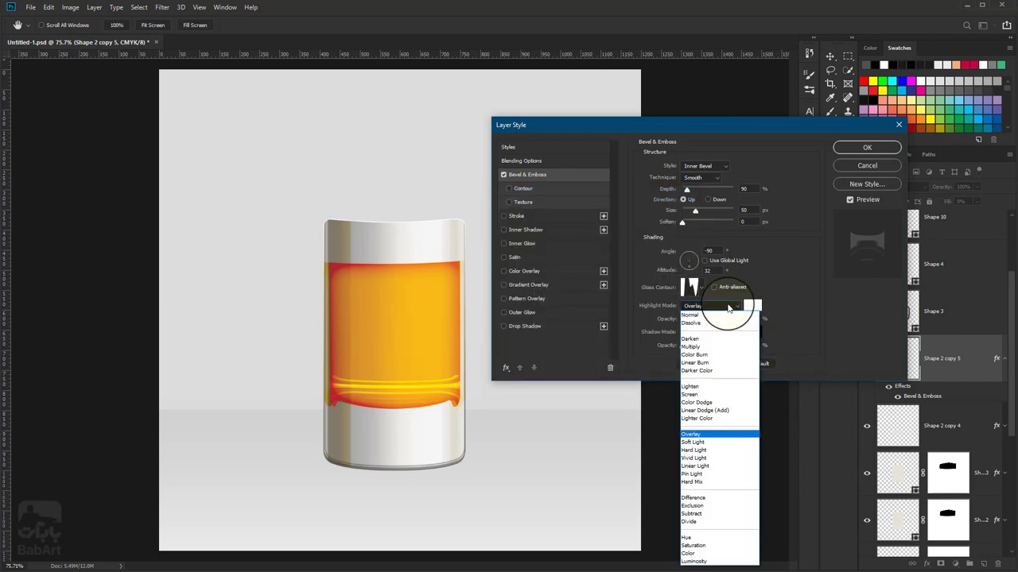
{"action": "left_click", "coordinate": [699, 396]}
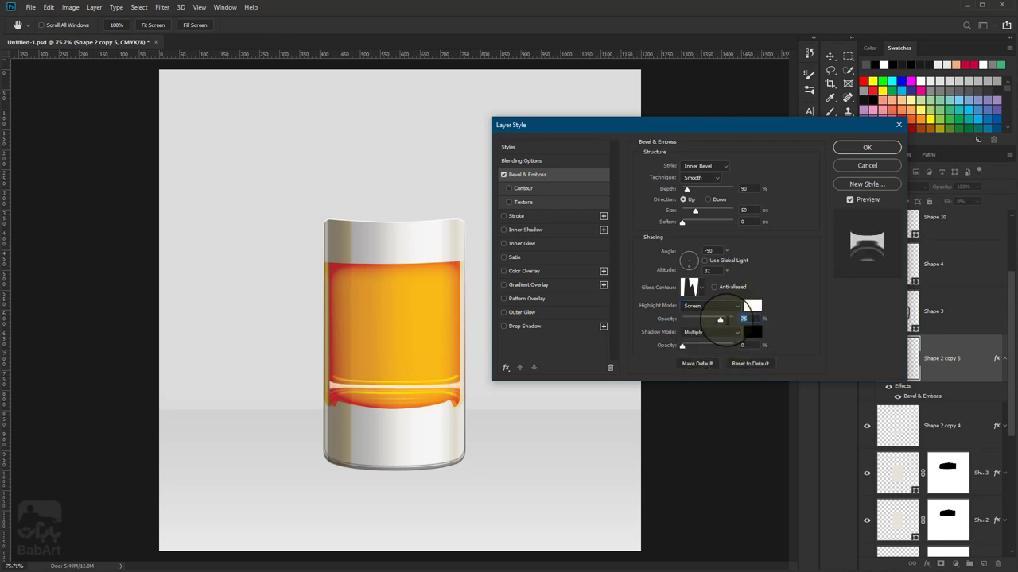
{"action": "type", "text": "40"}
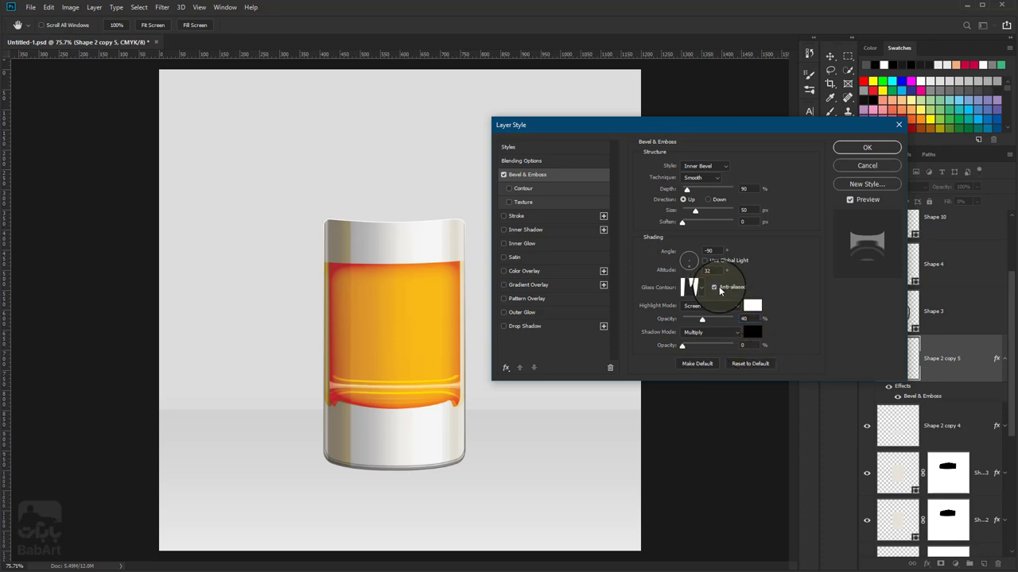
{"action": "left_click", "coordinate": [524, 189]}
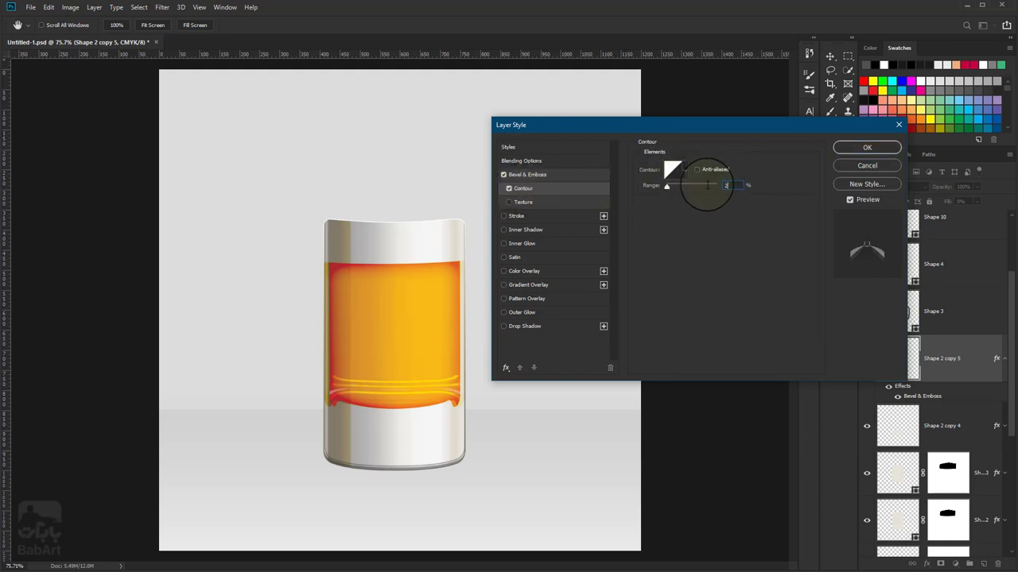
- Give the bevel Contour a 22% range and a raised curve through 34/85, then apply the style
{"action": "type", "text": "2"}
{"action": "left_click", "coordinate": [673, 169]}
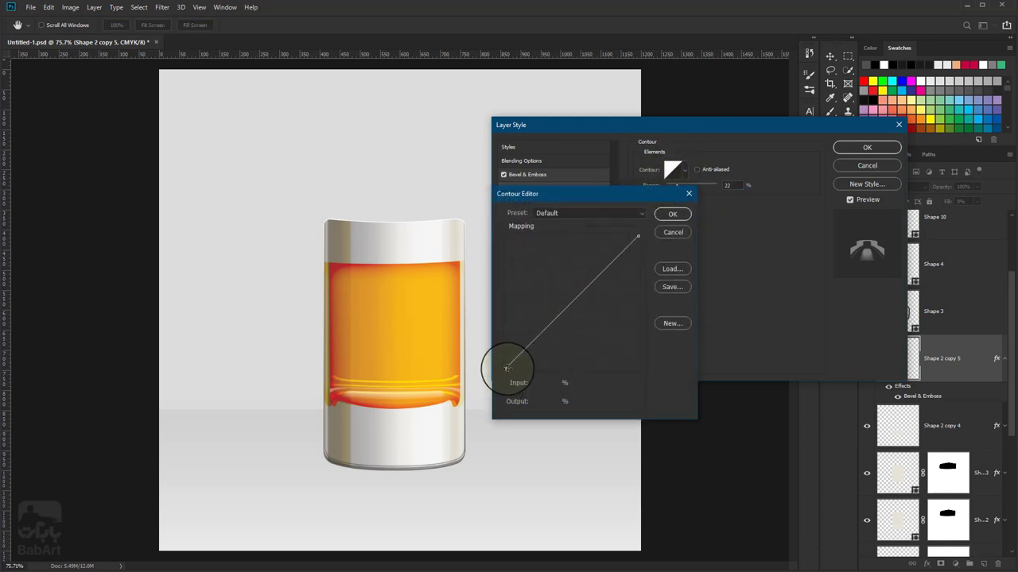
{"action": "left_click_drag", "start_coordinate": [506, 368], "coordinate": [504, 269]}
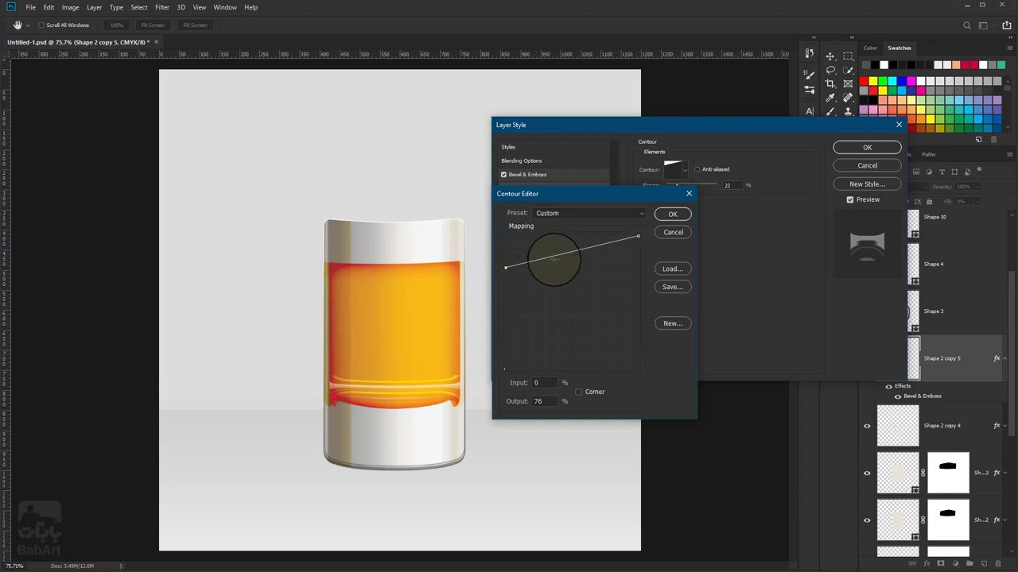
{"action": "left_click_drag", "start_coordinate": [551, 256], "coordinate": [550, 255]}
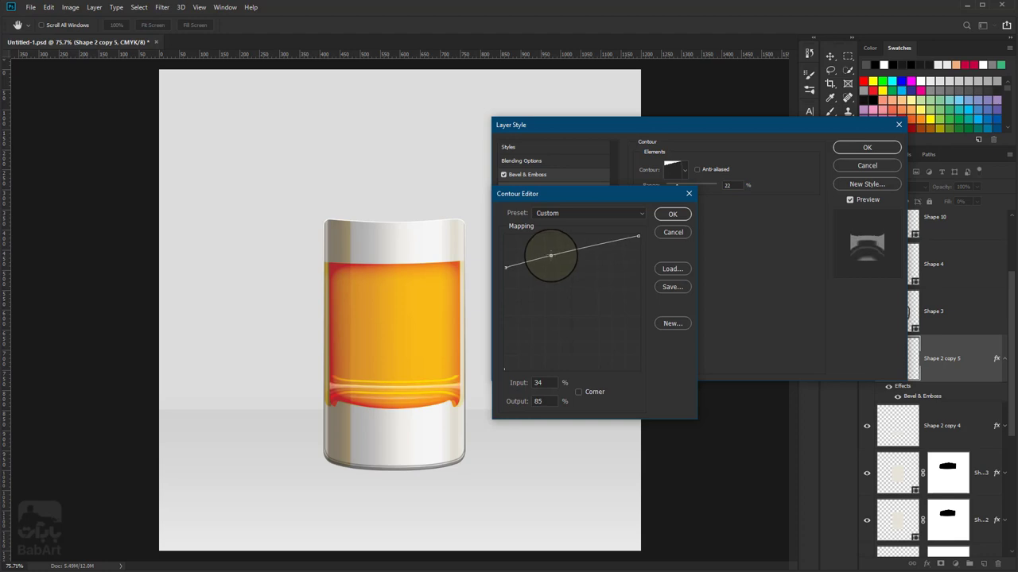
{"action": "left_click_drag", "start_coordinate": [551, 256], "coordinate": [551, 255]}
{"action": "left_click", "coordinate": [672, 215]}
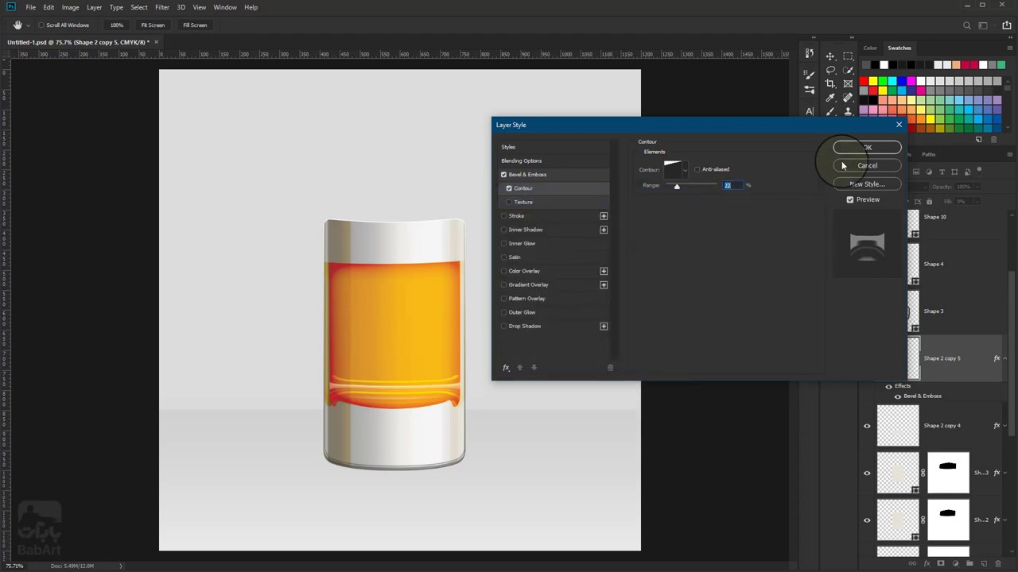
{"action": "left_click", "coordinate": [866, 147]}
{"action": "key", "text": "v"}
{"action": "scroll", "coordinate": [427, 351], "scroll_direction": "down", "scroll_amount": 2}
- Alt-drag a duplicate of Shape 2 copy 3 to sit above Shape 2 copy 5
{"action": "scroll", "coordinate": [427, 351], "scroll_direction": "up", "scroll_amount": 3}
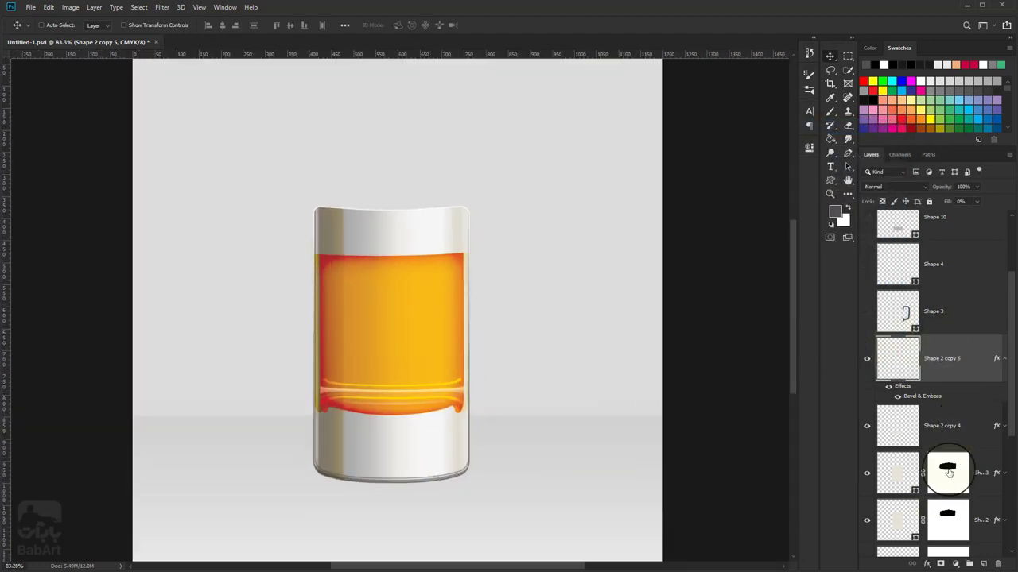
{"action": "left_click", "coordinate": [946, 472]}
{"action": "scroll", "coordinate": [945, 404], "scroll_direction": "down", "scroll_amount": 3}
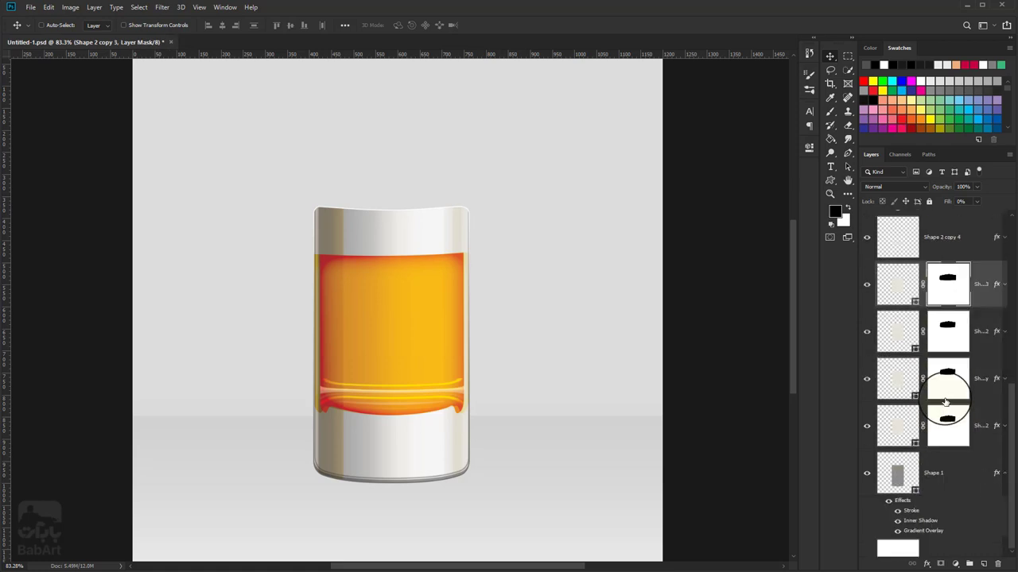
{"action": "scroll", "coordinate": [943, 407], "scroll_direction": "down", "scroll_amount": 2}
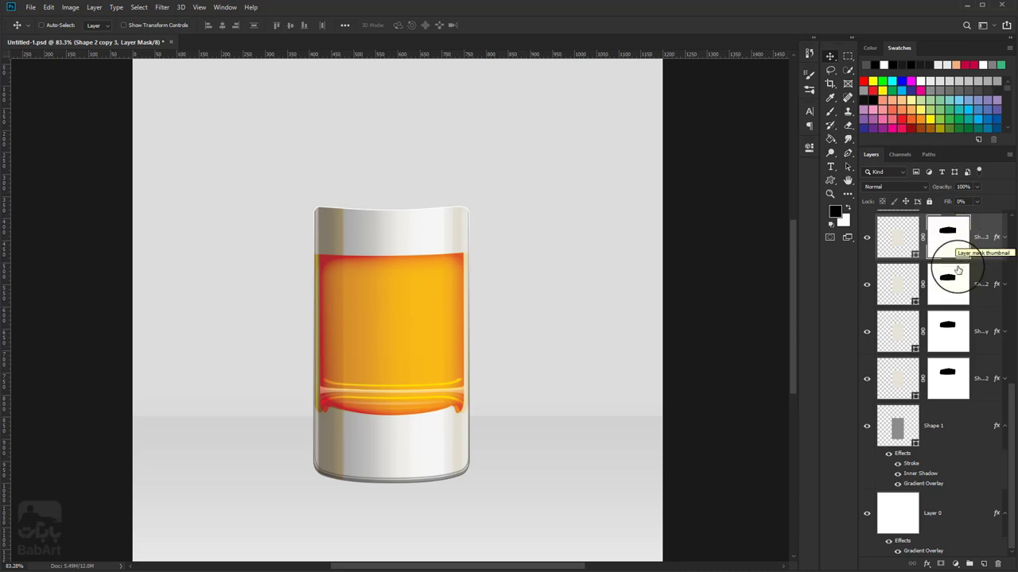
{"action": "scroll", "coordinate": [950, 254], "scroll_direction": "up", "scroll_amount": 3}
{"action": "left_click", "coordinate": [899, 382]}
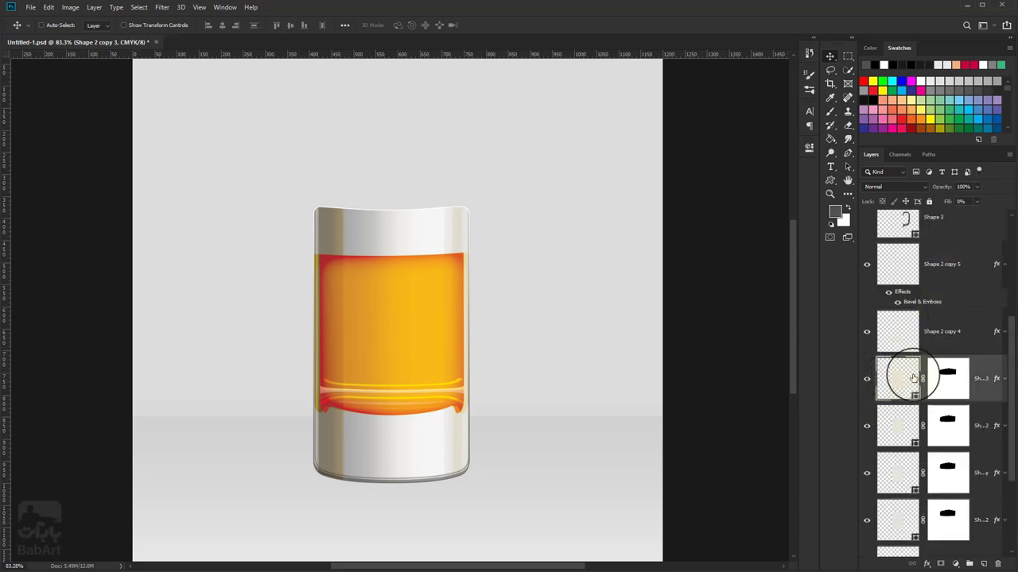
{"action": "left_click_drag", "start_coordinate": [949, 371], "coordinate": [983, 565]}
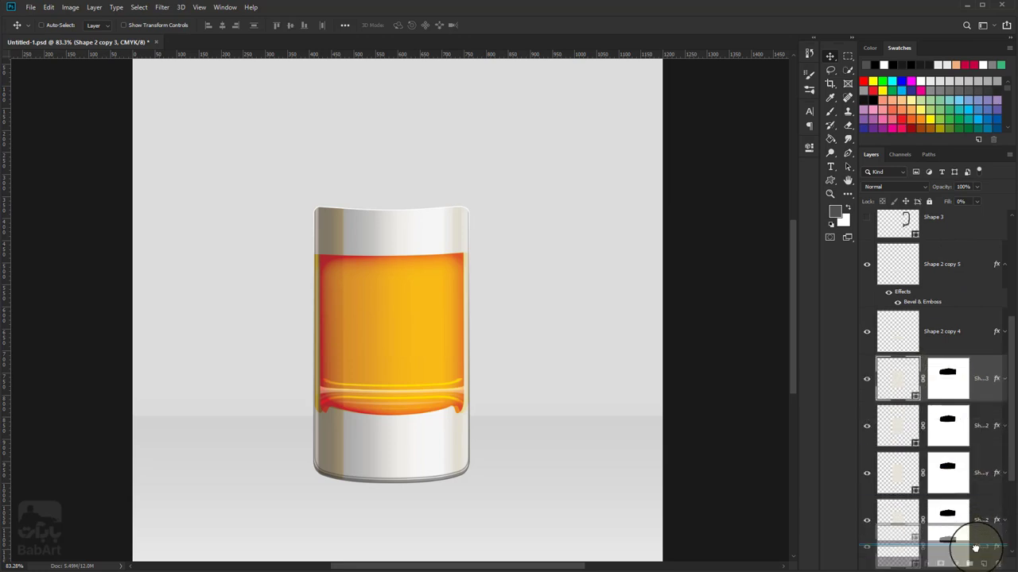
{"action": "left_click_drag", "start_coordinate": [943, 421], "coordinate": [908, 255]}
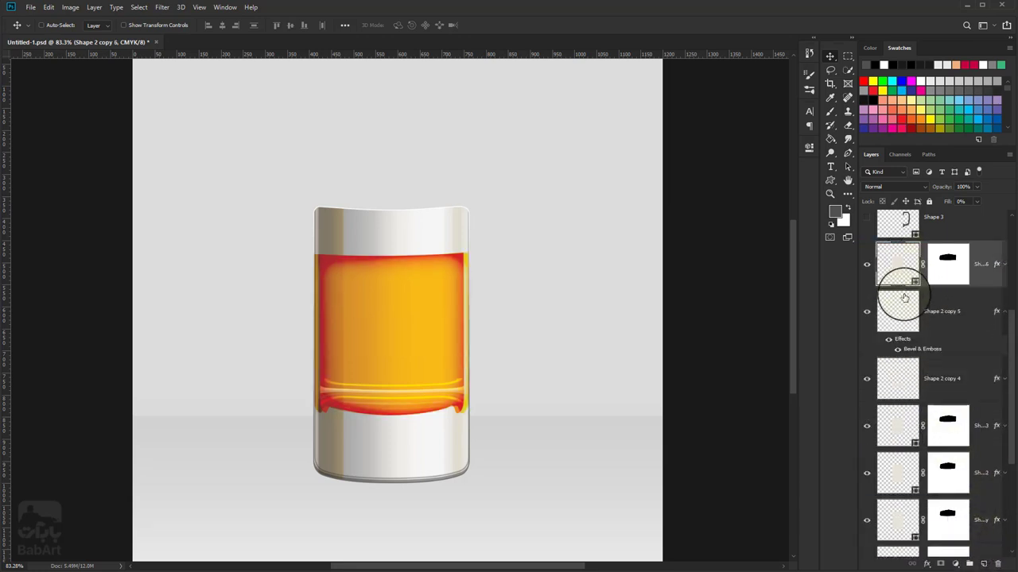
- Clear the new Shape 2 copy 6's layer style and delete its layer mask
{"action": "left_click", "coordinate": [1004, 312]}
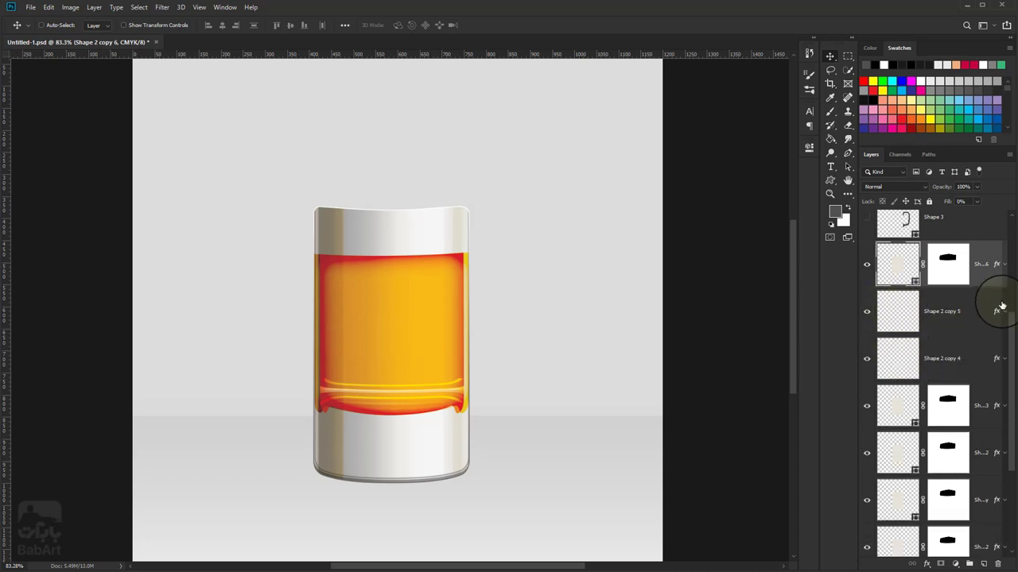
{"action": "right_click", "coordinate": [986, 277]}
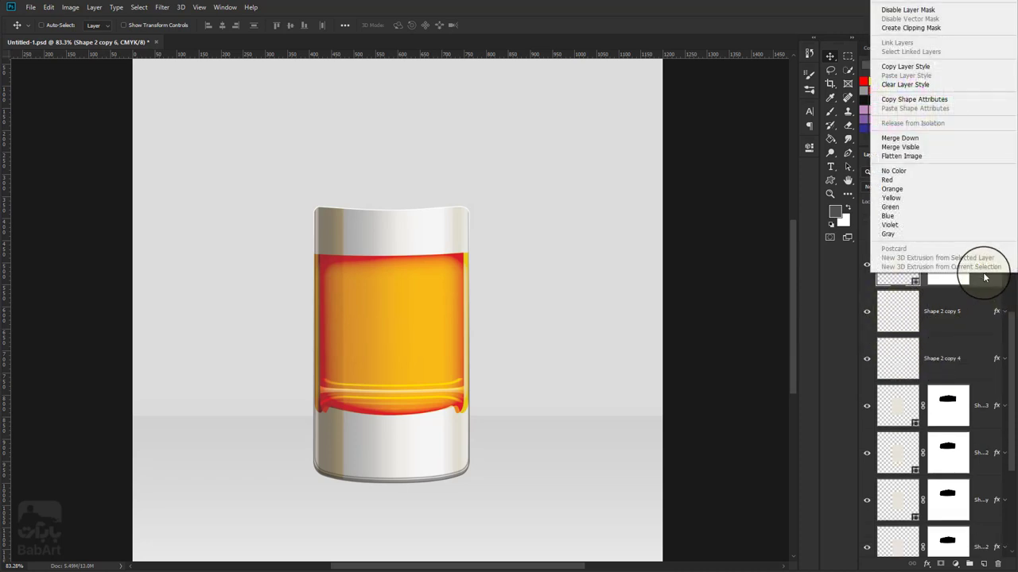
{"action": "left_click", "coordinate": [899, 85]}
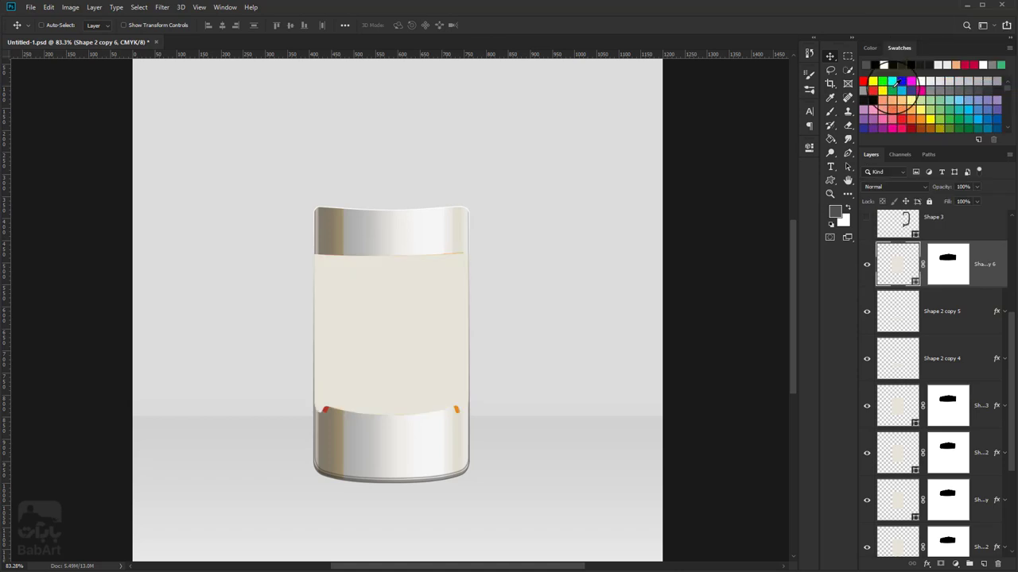
{"action": "left_click", "coordinate": [949, 273]}
{"action": "right_click", "coordinate": [950, 271]}
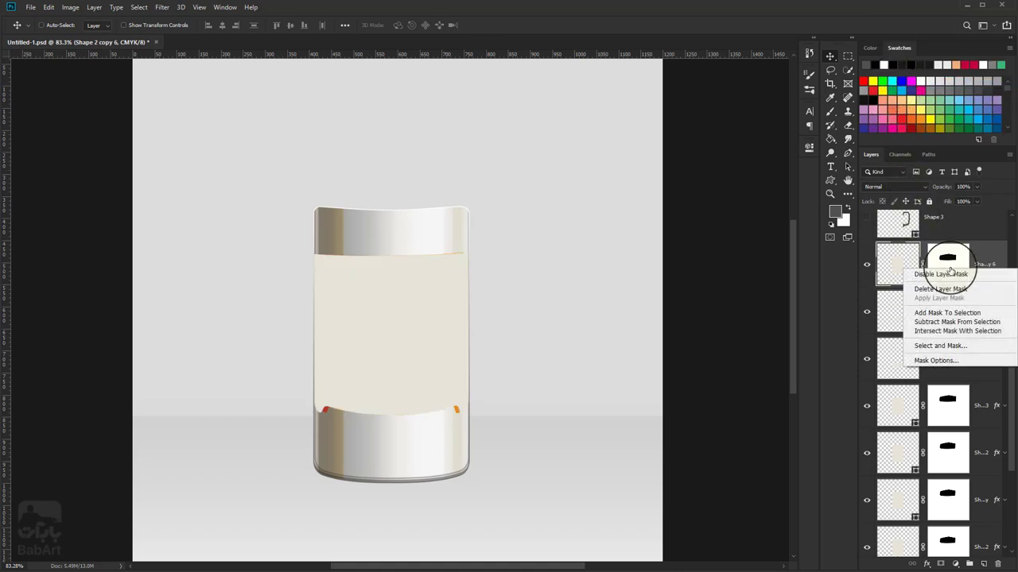
{"action": "left_click", "coordinate": [941, 289]}
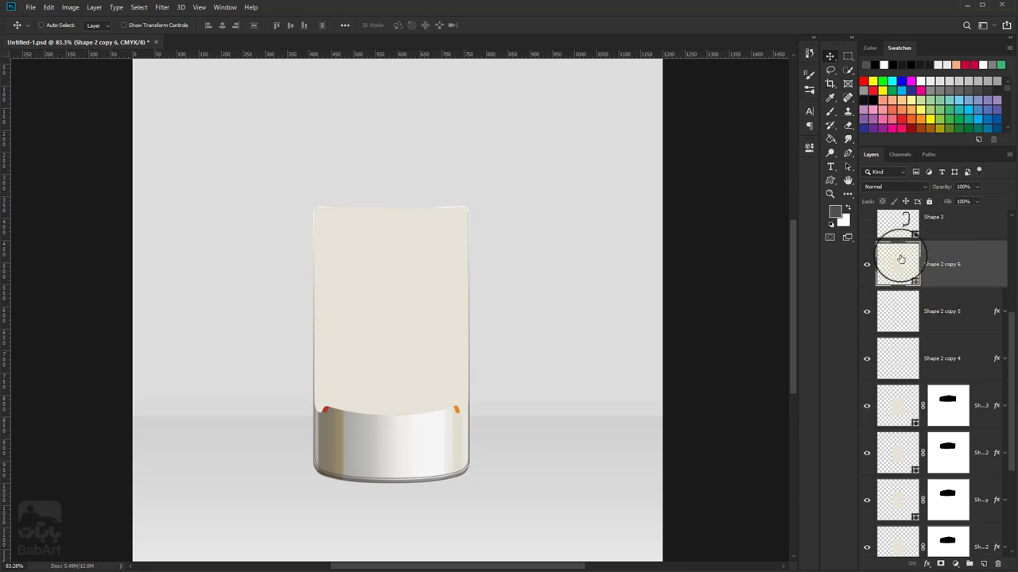
- Select the cream shape's path and add anchor points on its left and right edges
{"action": "left_click", "coordinate": [845, 156]}
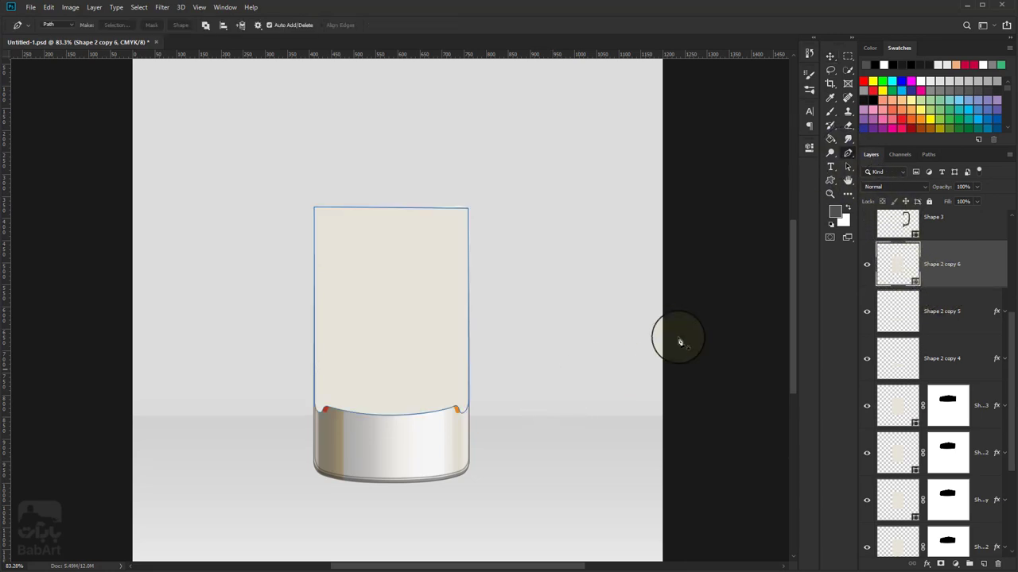
{"action": "right_click", "coordinate": [848, 166]}
{"action": "left_click", "coordinate": [898, 164]}
{"action": "mouse_move", "coordinate": [566, 462]}
{"action": "left_mouse_down"}
{"action": "mouse_move", "coordinate": [169, 330]}
{"action": "mouse_move", "coordinate": [166, 319]}
{"action": "left_mouse_up"}
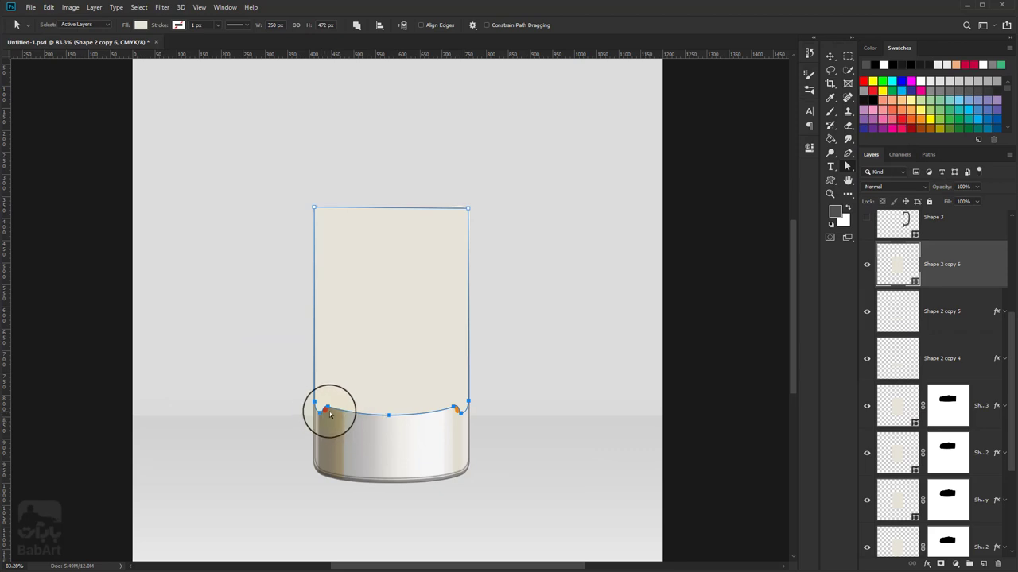
{"action": "left_click", "coordinate": [849, 153]}
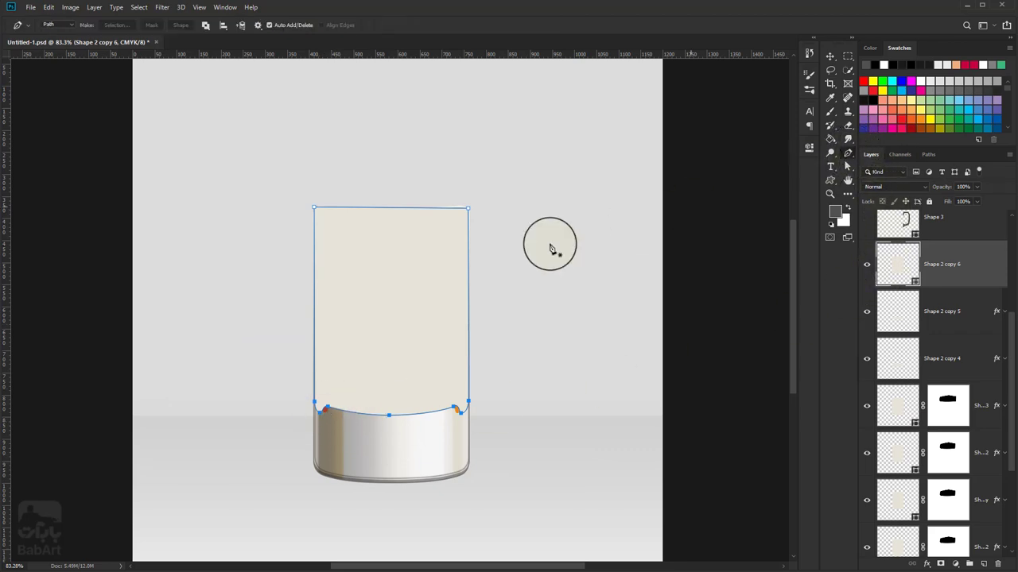
{"action": "left_click", "coordinate": [314, 254]}
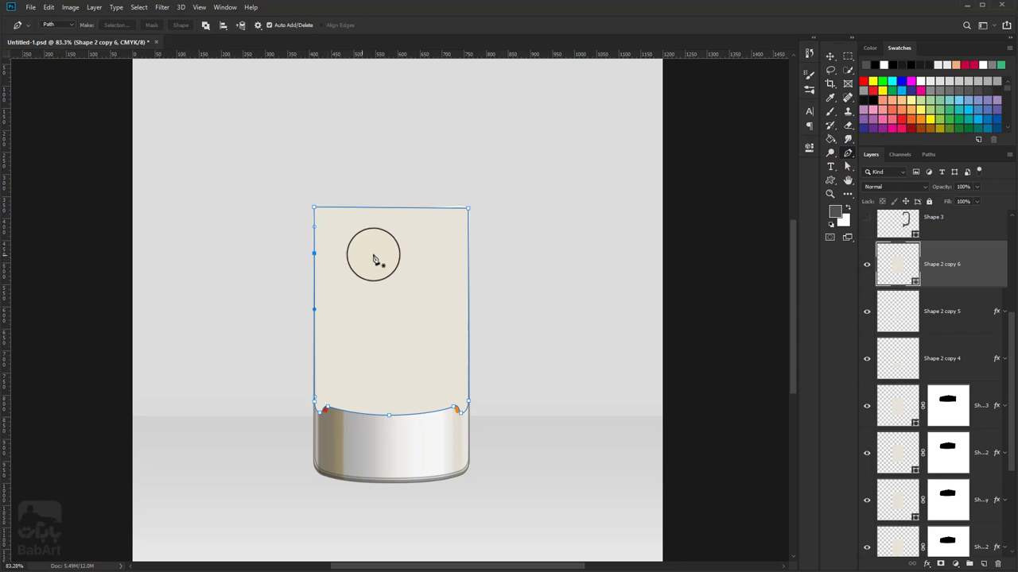
{"action": "left_click", "coordinate": [468, 250]}
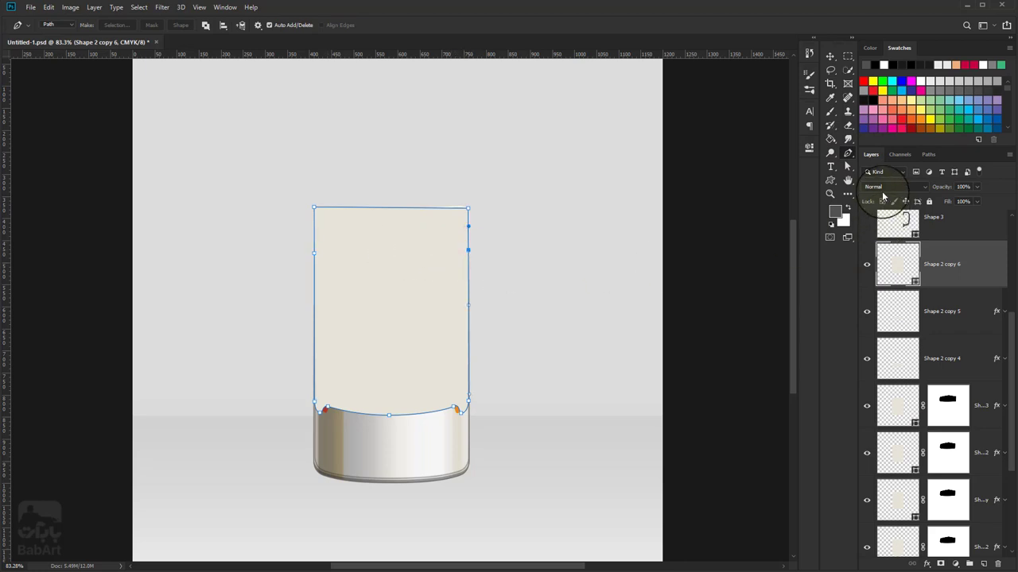
- Remove the cream shape's bottom anchors via the Edit menu, leaving a flat band over the juice
{"action": "left_click", "coordinate": [847, 166]}
{"action": "left_click_drag", "start_coordinate": [621, 459], "coordinate": [159, 359]}
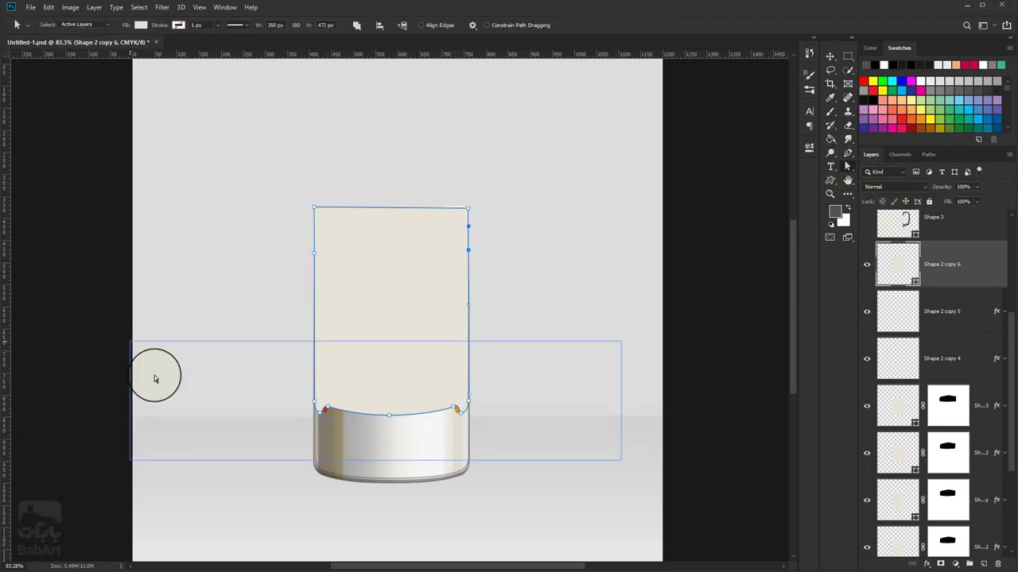
{"action": "left_click", "coordinate": [53, 10]}
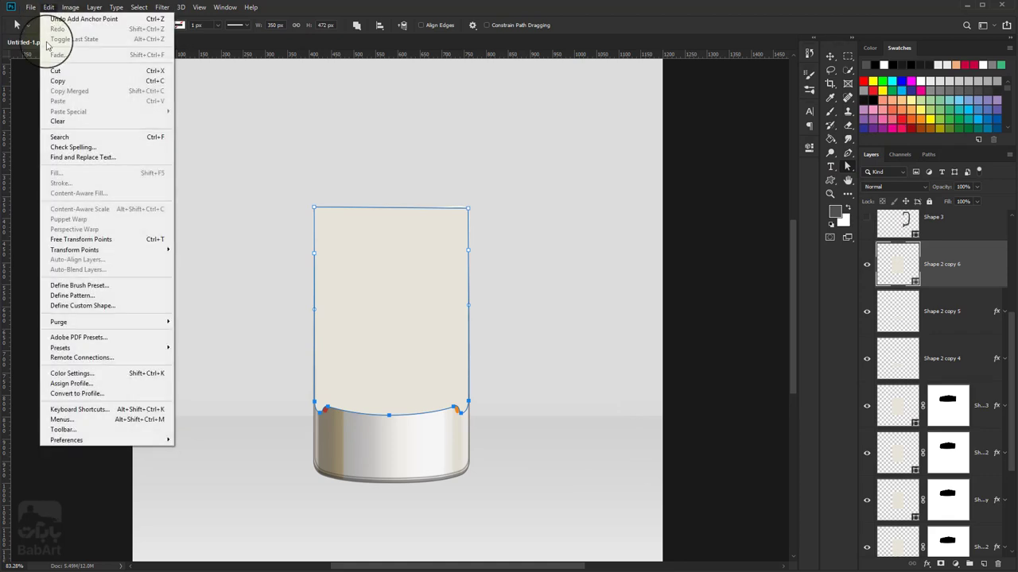
{"action": "left_click", "coordinate": [58, 125]}
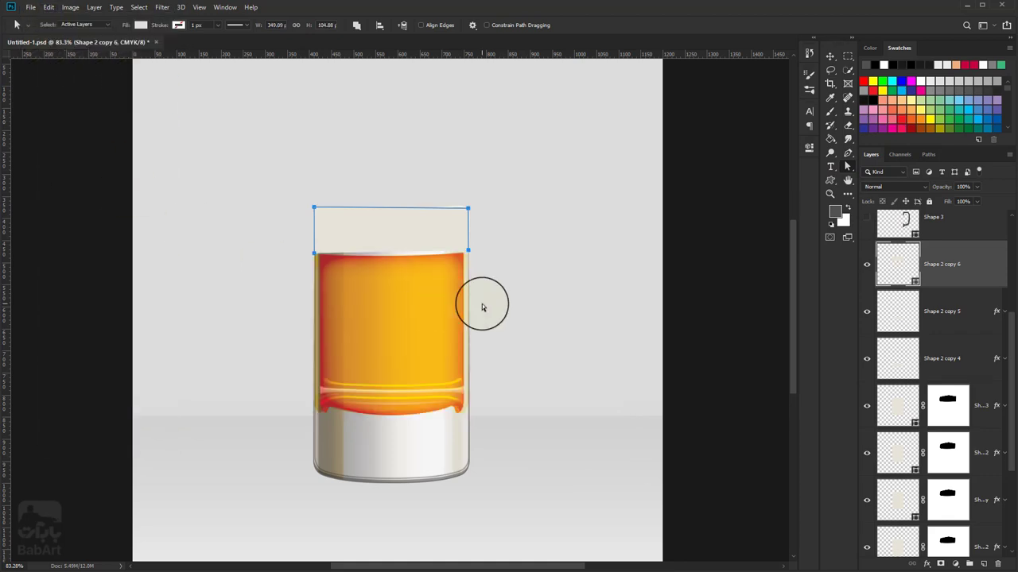
- Pull the cream band's left and right edges inward and lower its top edge slightly
{"action": "scroll", "coordinate": [401, 263], "scroll_direction": "up", "scroll_amount": 2}
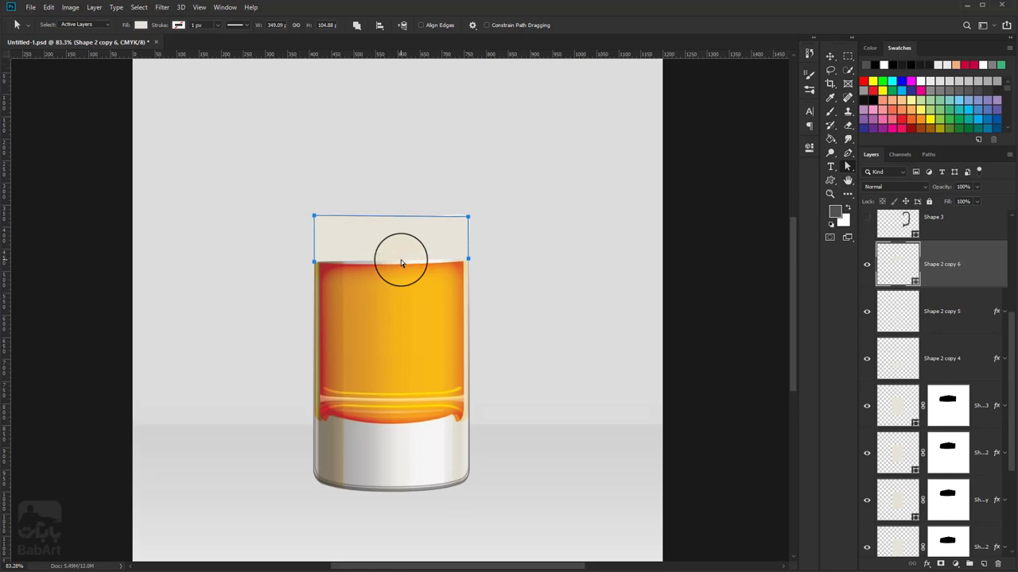
{"action": "scroll", "coordinate": [400, 263], "scroll_direction": "up", "scroll_amount": 1}
{"action": "scroll", "coordinate": [401, 260], "scroll_direction": "up", "scroll_amount": 1}
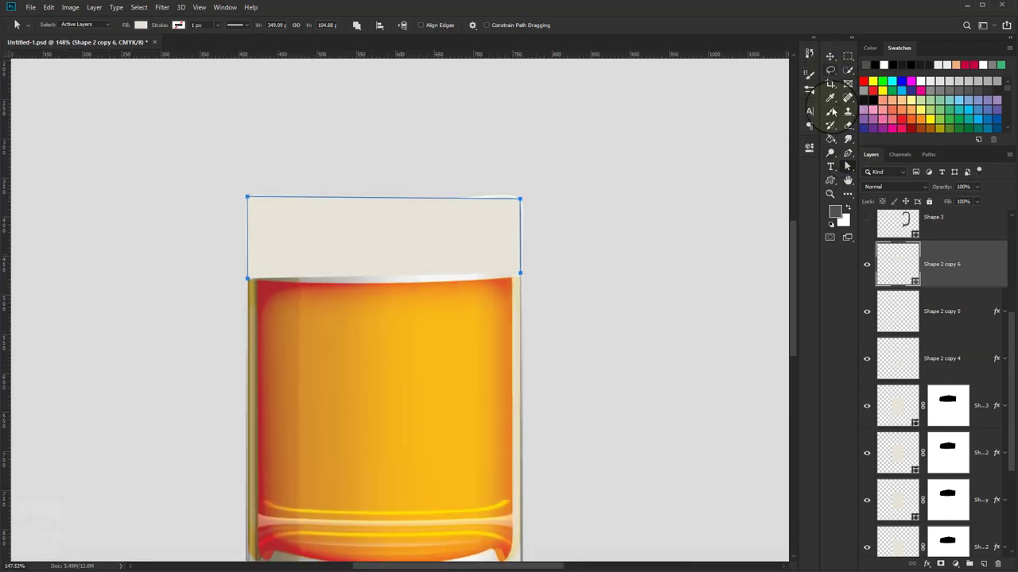
{"action": "left_click_drag", "start_coordinate": [224, 178], "coordinate": [246, 289]}
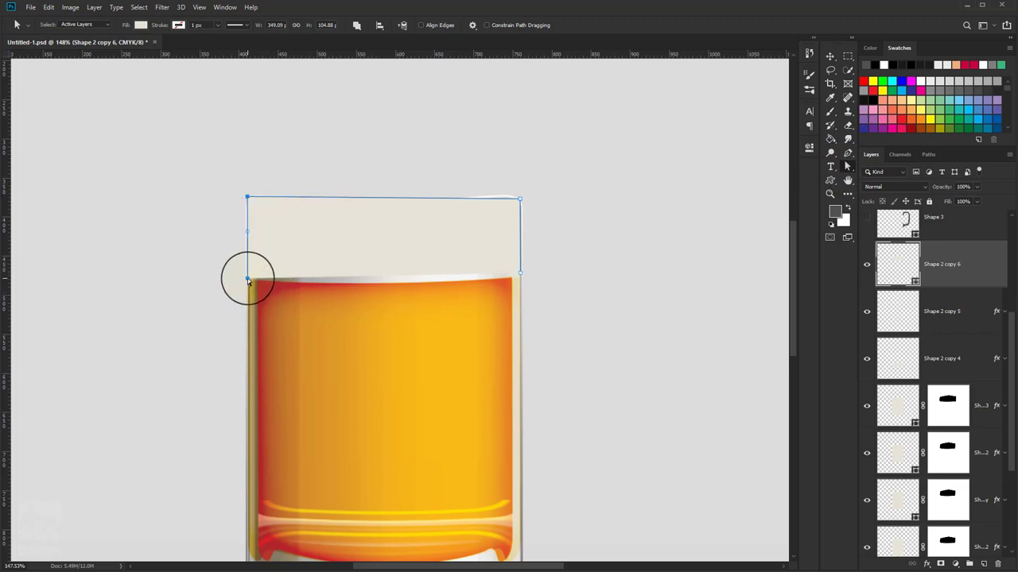
{"action": "left_click_drag", "start_coordinate": [249, 281], "coordinate": [257, 280]}
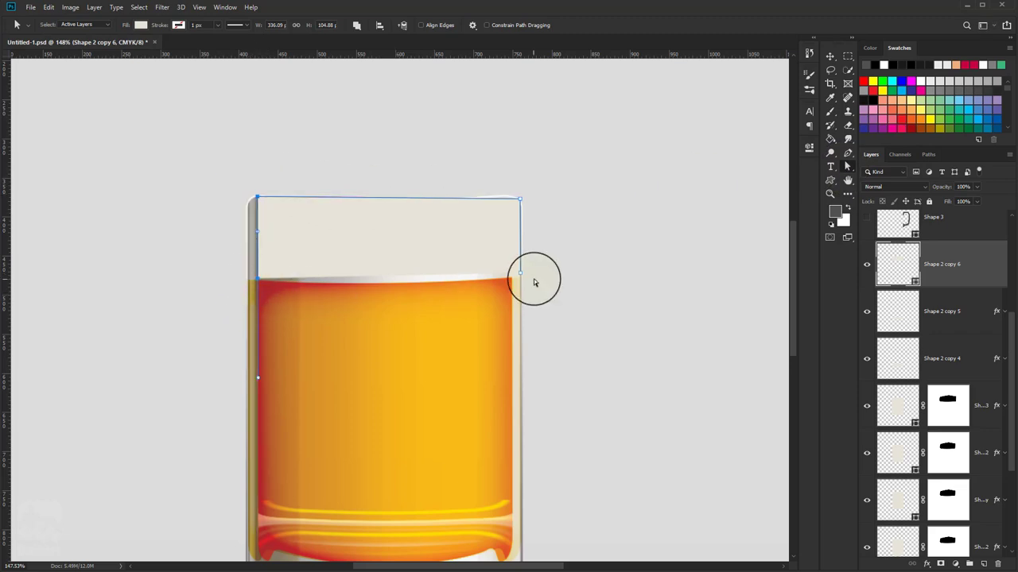
{"action": "left_click_drag", "start_coordinate": [508, 264], "coordinate": [513, 275]}
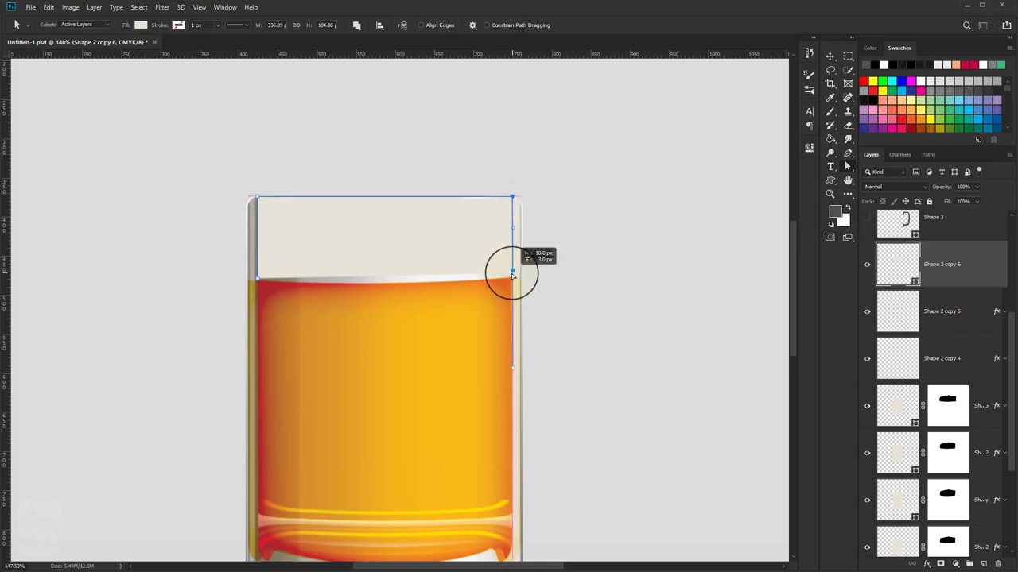
{"action": "left_click_drag", "start_coordinate": [546, 150], "coordinate": [239, 296]}
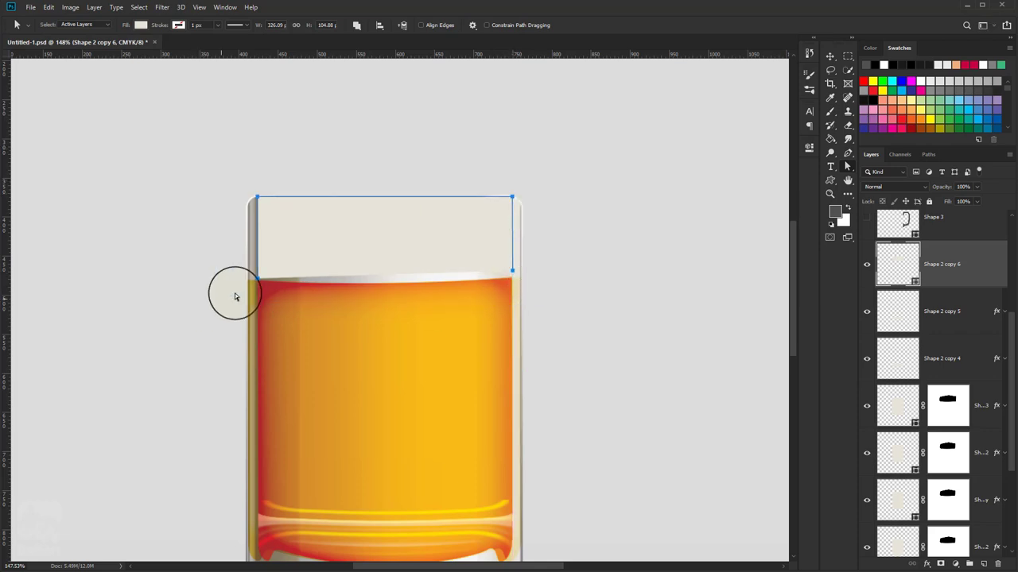
{"action": "left_click_drag", "start_coordinate": [512, 273], "coordinate": [513, 282]}
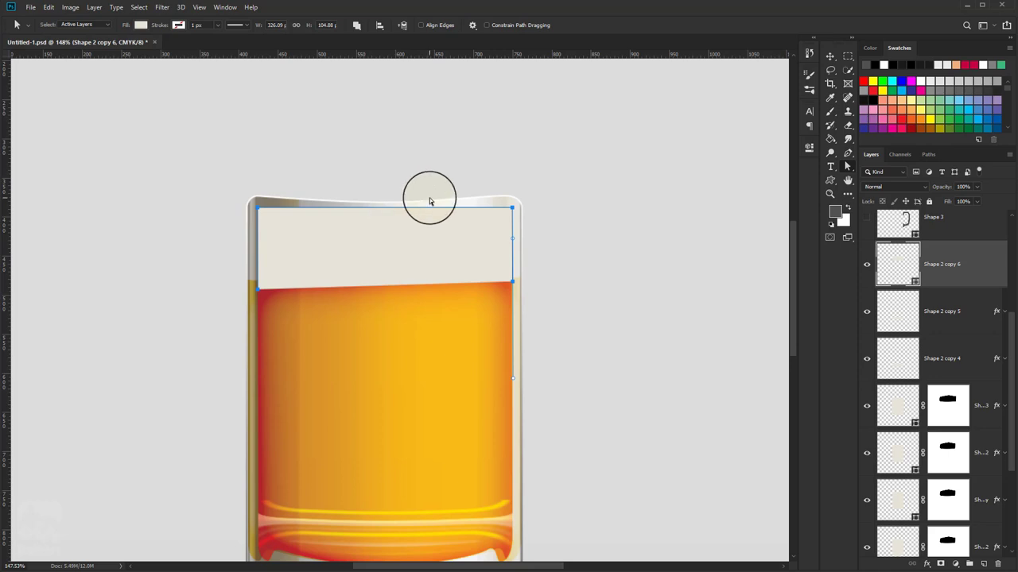
{"action": "key", "text": "Up"}
{"action": "key", "text": "Up"}
{"action": "key", "text": "Up"}
{"action": "key", "text": "Up"}
{"action": "key", "text": "Up"}
{"action": "key", "text": "Up"}
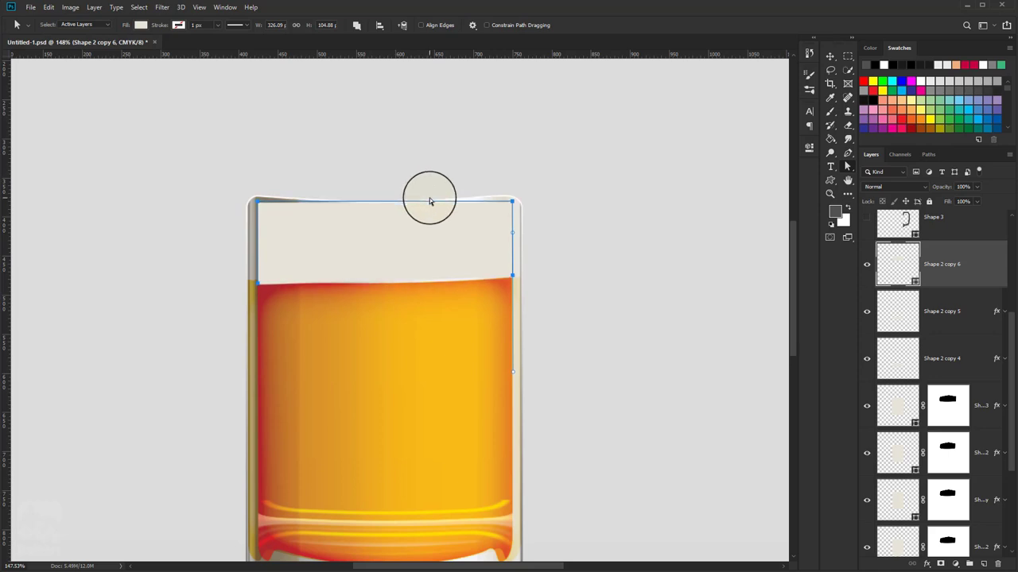
{"action": "key", "text": "Up"}
{"action": "key", "text": "Up"}
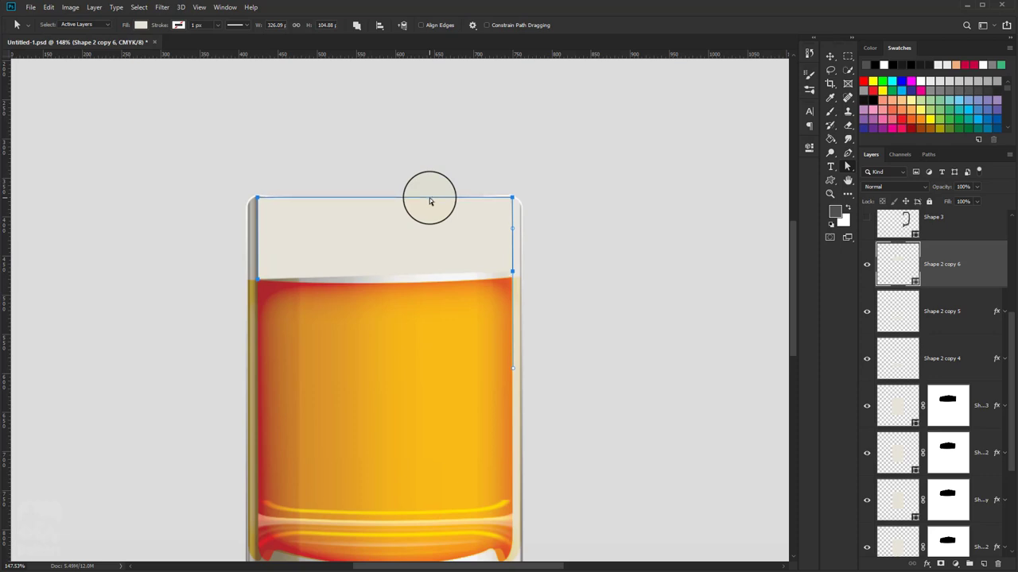
- Add anchors on both sides of the cream band and flatten their bottom curve handles
{"action": "left_click", "coordinate": [848, 154]}
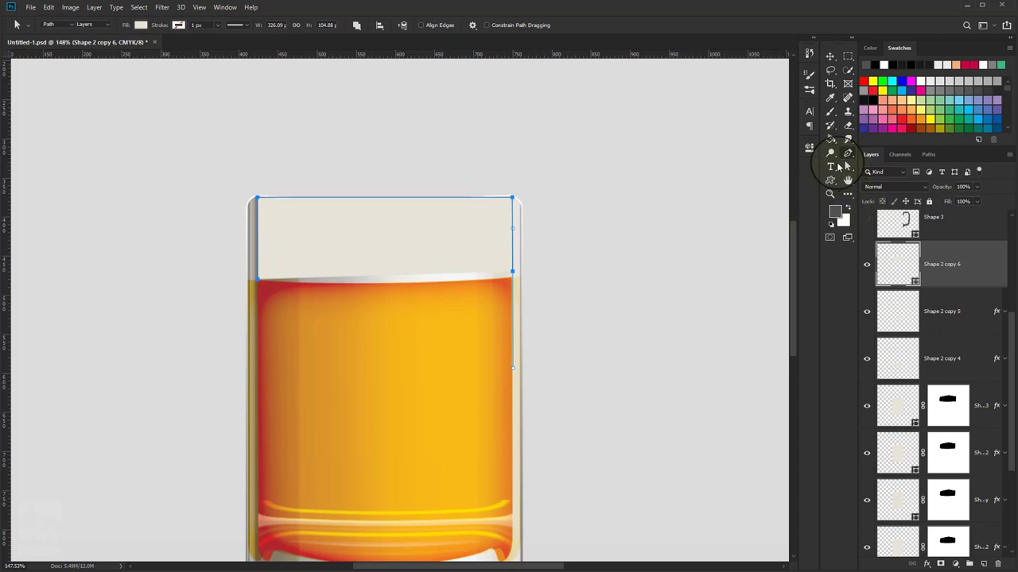
{"action": "left_click", "coordinate": [512, 271]}
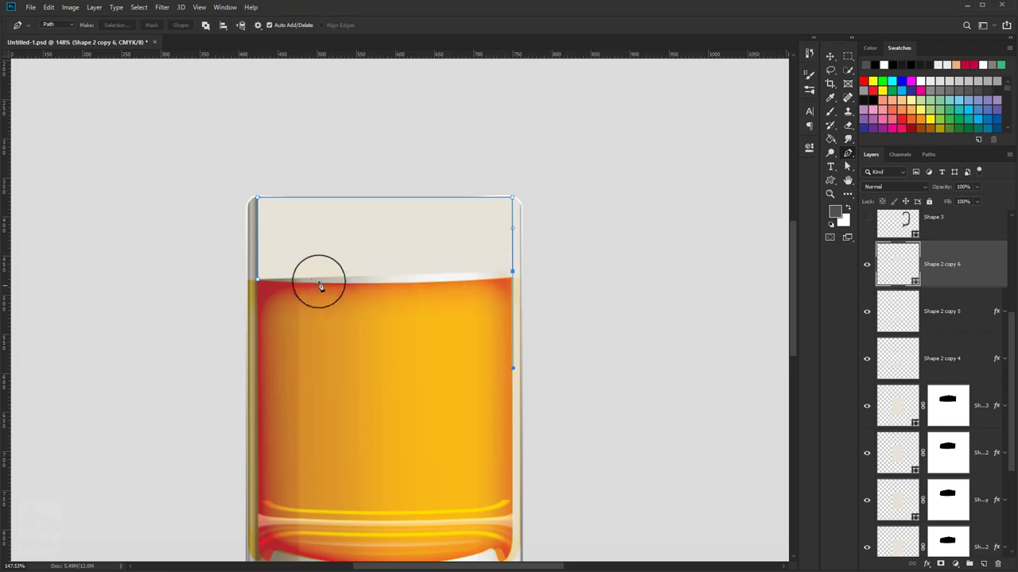
{"action": "left_click", "coordinate": [261, 283]}
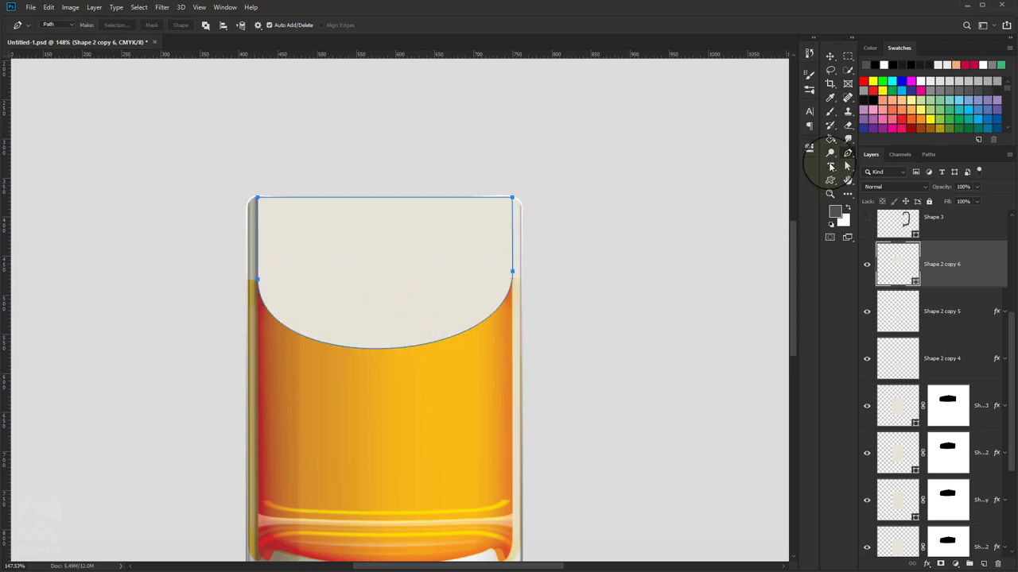
{"action": "left_click", "coordinate": [848, 166]}
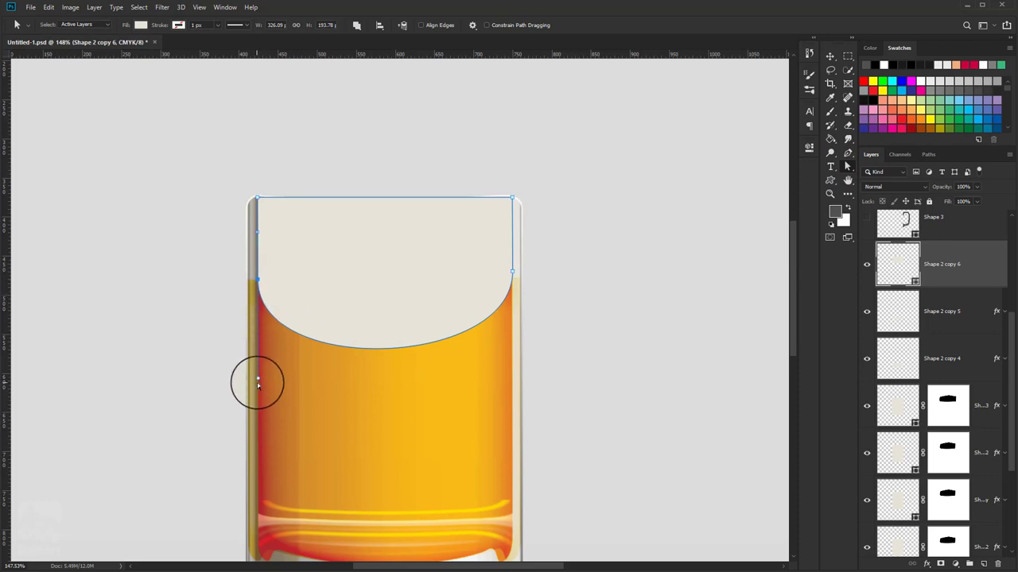
{"action": "left_click_drag", "start_coordinate": [257, 382], "coordinate": [257, 296]}
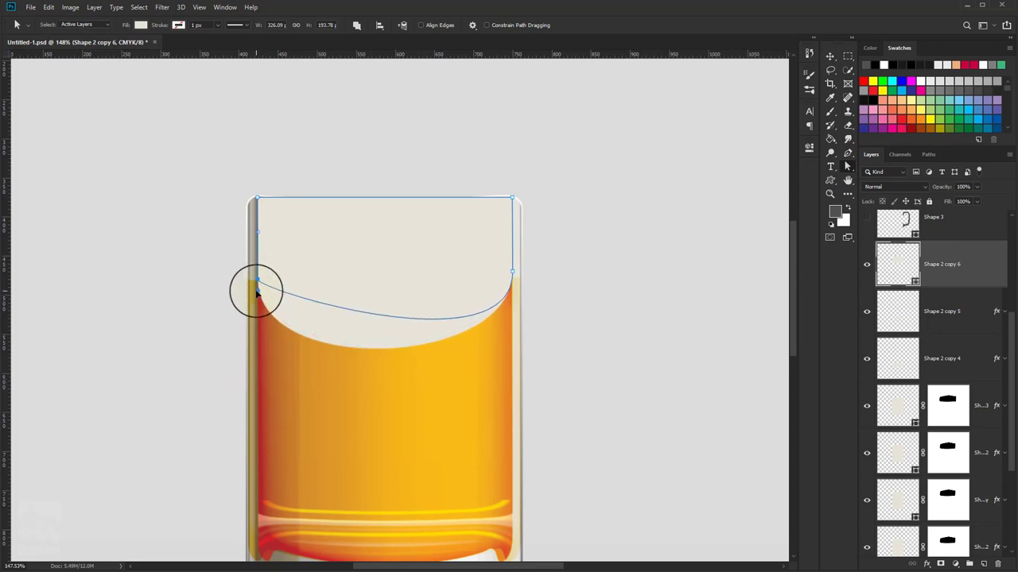
{"action": "left_click", "coordinate": [512, 272]}
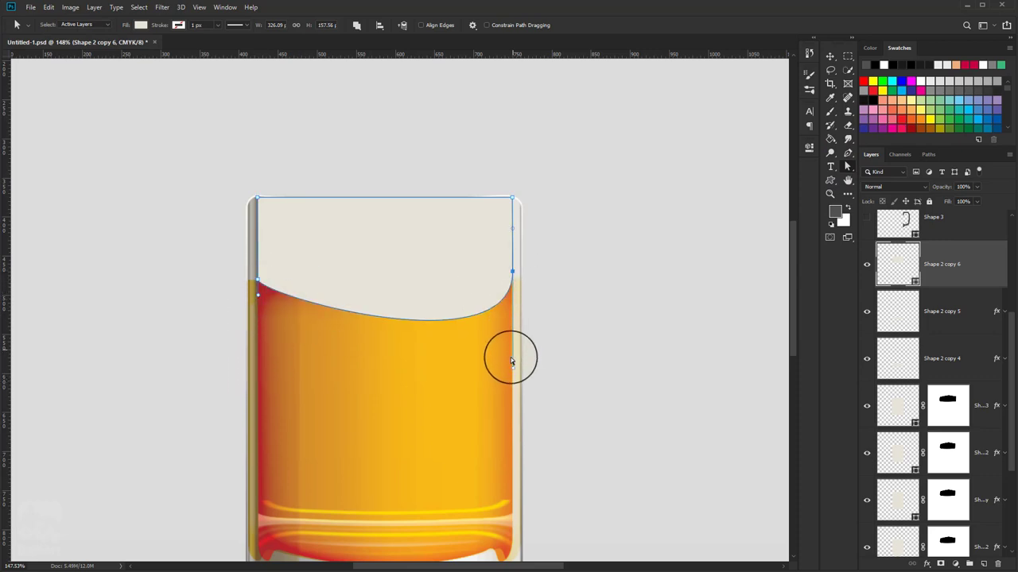
{"action": "mouse_move", "coordinate": [512, 371]}
{"action": "left_mouse_down"}
{"action": "mouse_move", "coordinate": [513, 274]}
{"action": "mouse_move", "coordinate": [513, 300]}
{"action": "mouse_move", "coordinate": [514, 289]}
{"action": "left_mouse_up"}
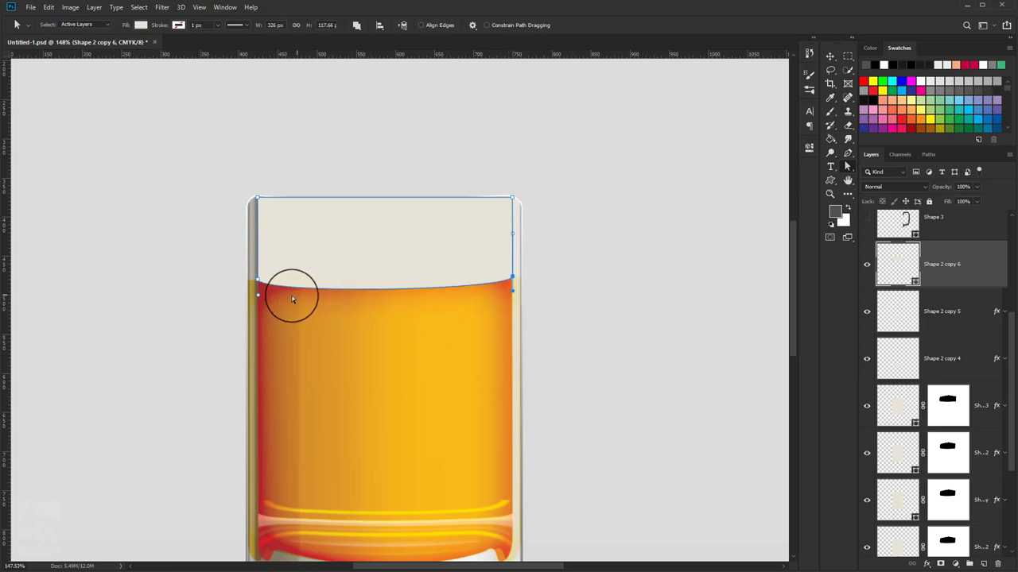
- Lower both ends of the bottom edge into a shallow arc for the juice surface
{"action": "left_click_drag", "start_coordinate": [257, 295], "coordinate": [259, 296]}
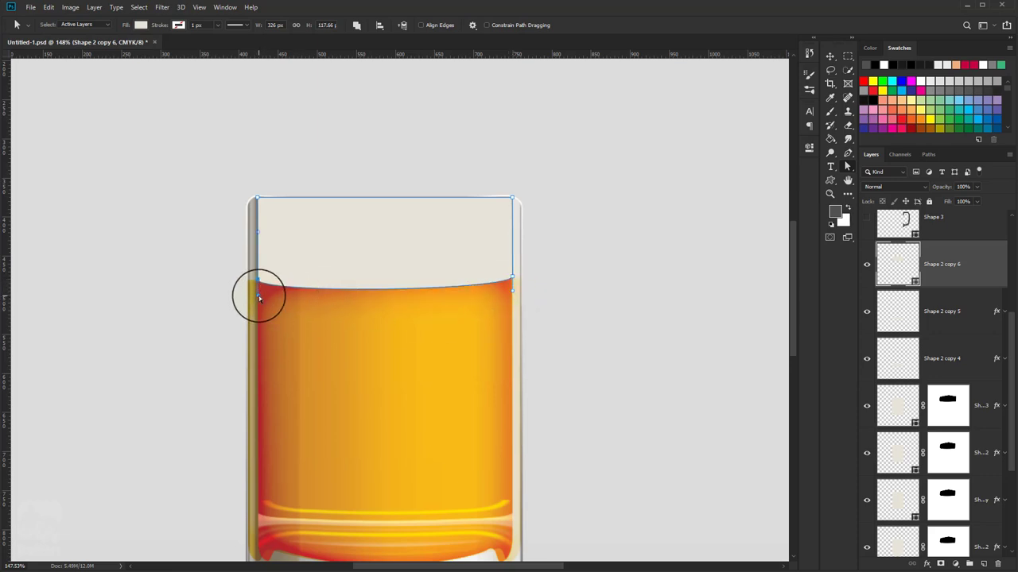
{"action": "left_click", "coordinate": [512, 285]}
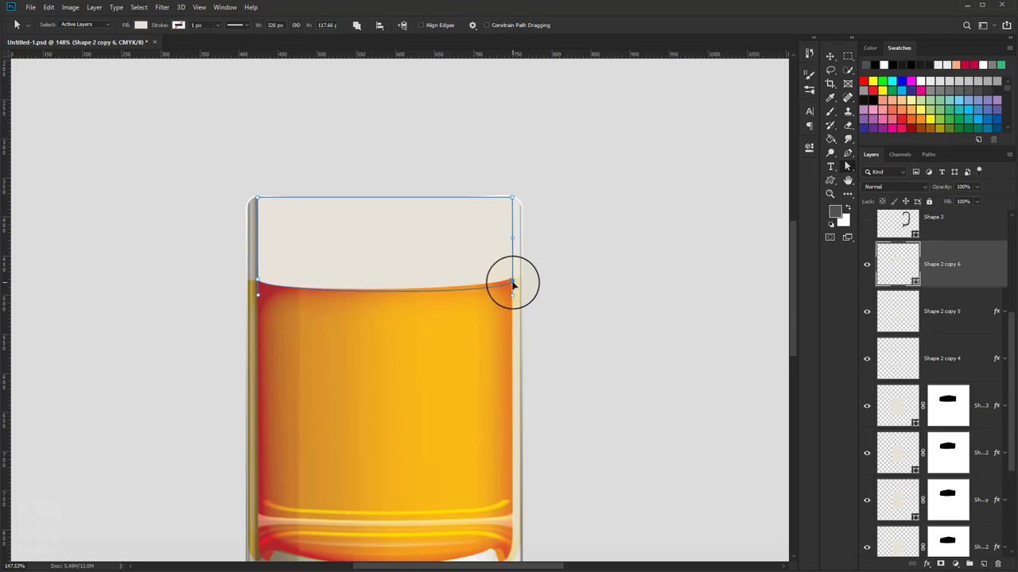
{"action": "left_click_drag", "start_coordinate": [513, 285], "coordinate": [513, 295]}
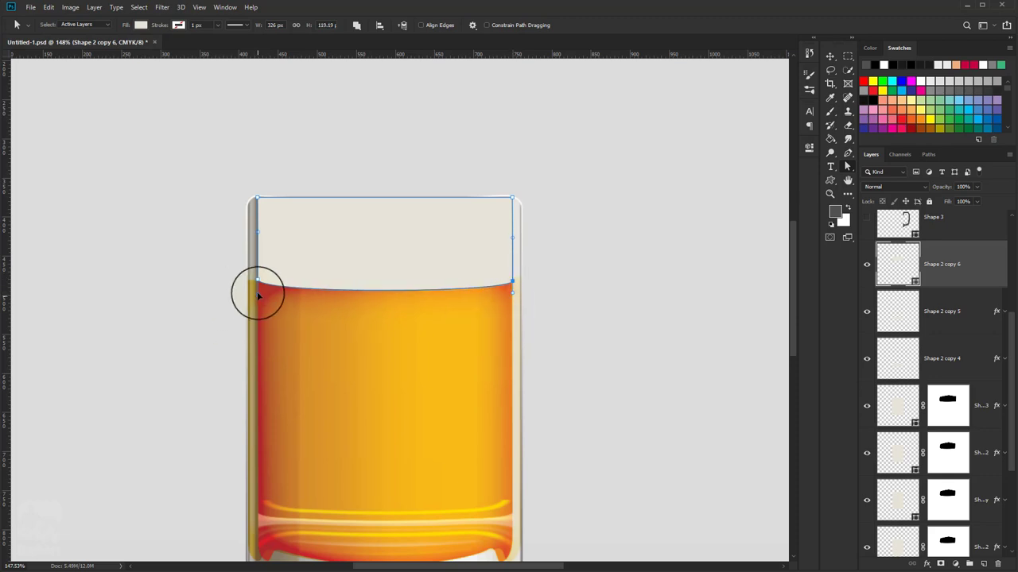
{"action": "left_click_drag", "start_coordinate": [257, 296], "coordinate": [257, 293]}
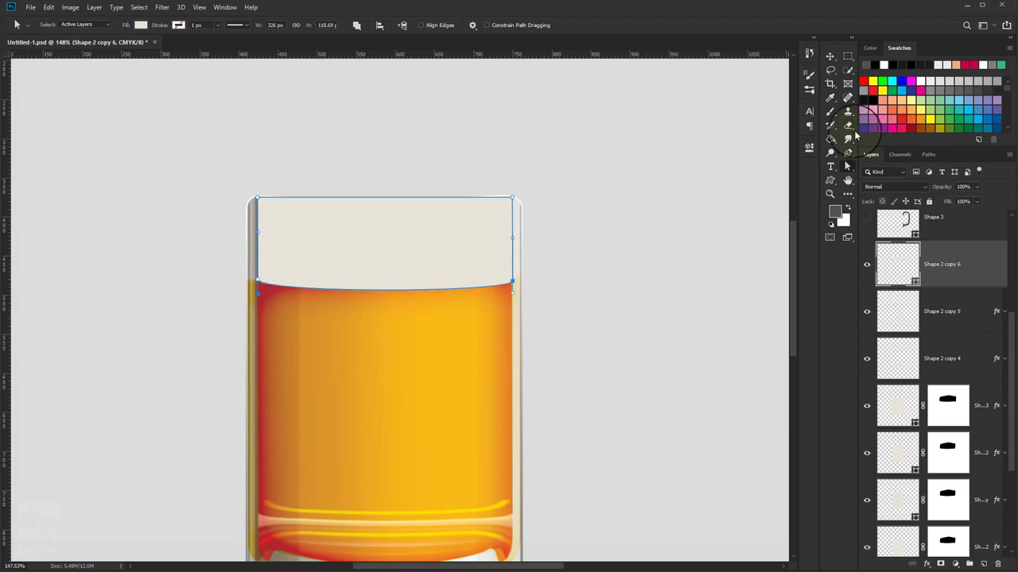
- Add a midpoint to the cream shape's top edge and pull it down into a shallow dip
{"action": "left_click", "coordinate": [848, 153]}
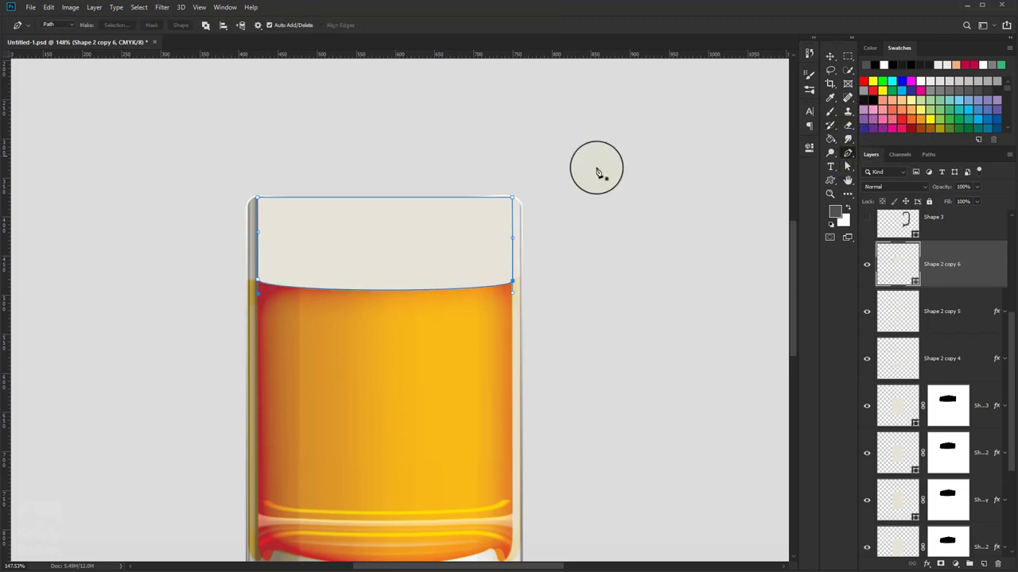
{"action": "left_click", "coordinate": [376, 198]}
{"action": "left_click_drag", "start_coordinate": [375, 199], "coordinate": [375, 206]}
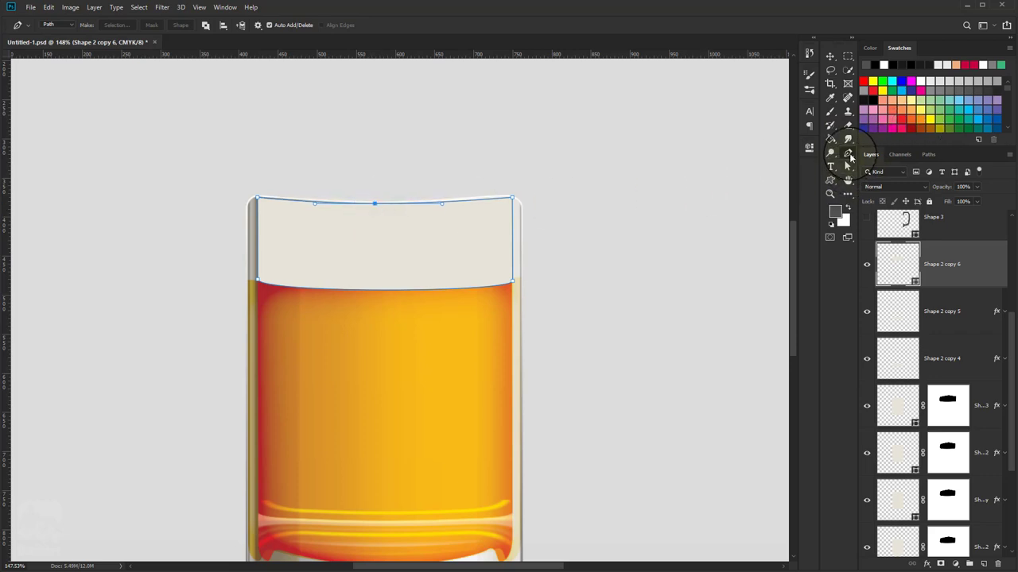
- Convert both top corners into smooth curved points and fine-tune the top edge's curve handles
{"action": "right_click", "coordinate": [847, 152]}
{"action": "left_click", "coordinate": [887, 203]}
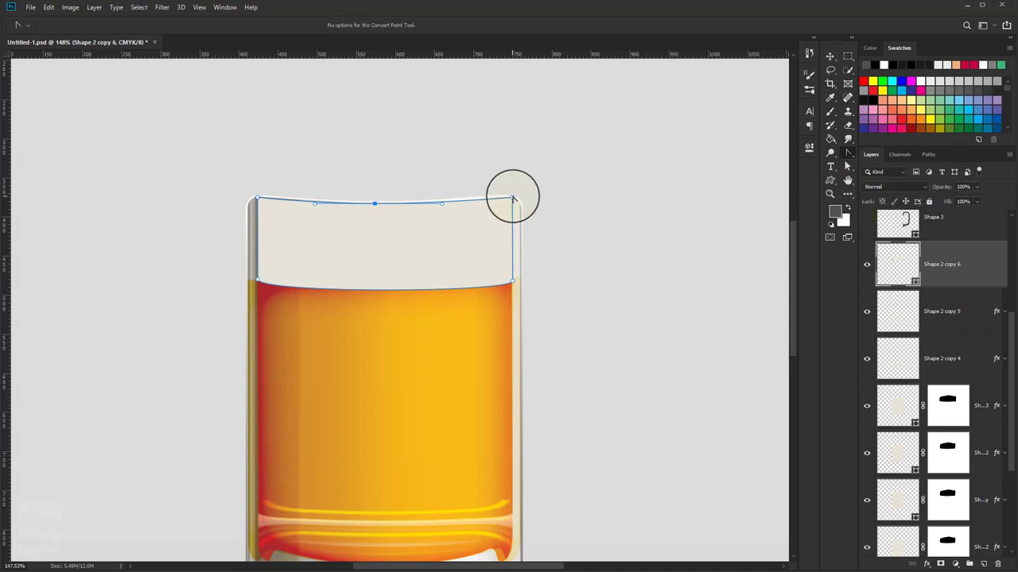
{"action": "left_click", "coordinate": [512, 197]}
{"action": "left_click_drag", "start_coordinate": [512, 197], "coordinate": [515, 205]}
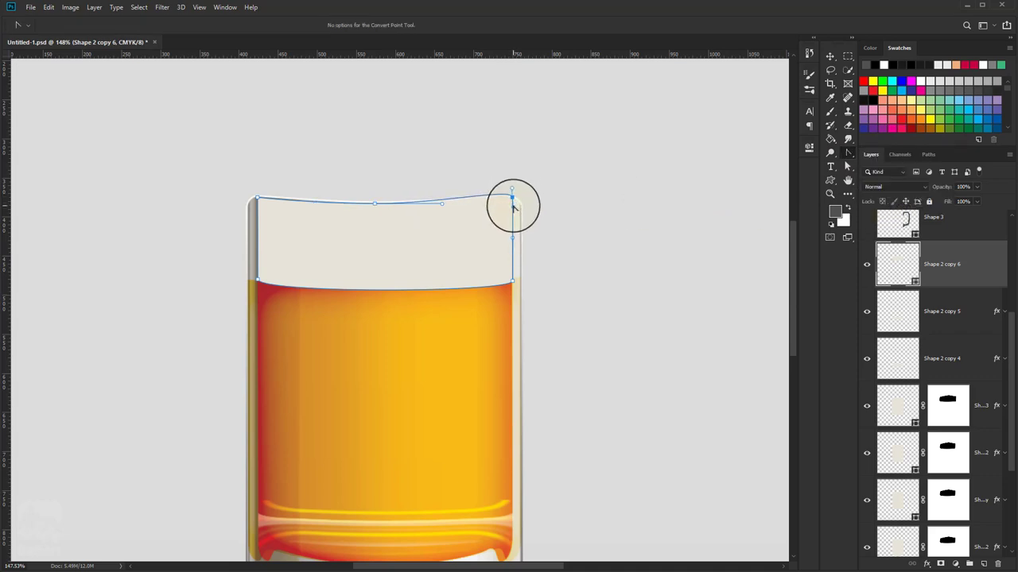
{"action": "mouse_move", "coordinate": [513, 207]}
{"action": "left_mouse_down"}
{"action": "mouse_move", "coordinate": [513, 190]}
{"action": "mouse_move", "coordinate": [495, 193]}
{"action": "left_mouse_up"}
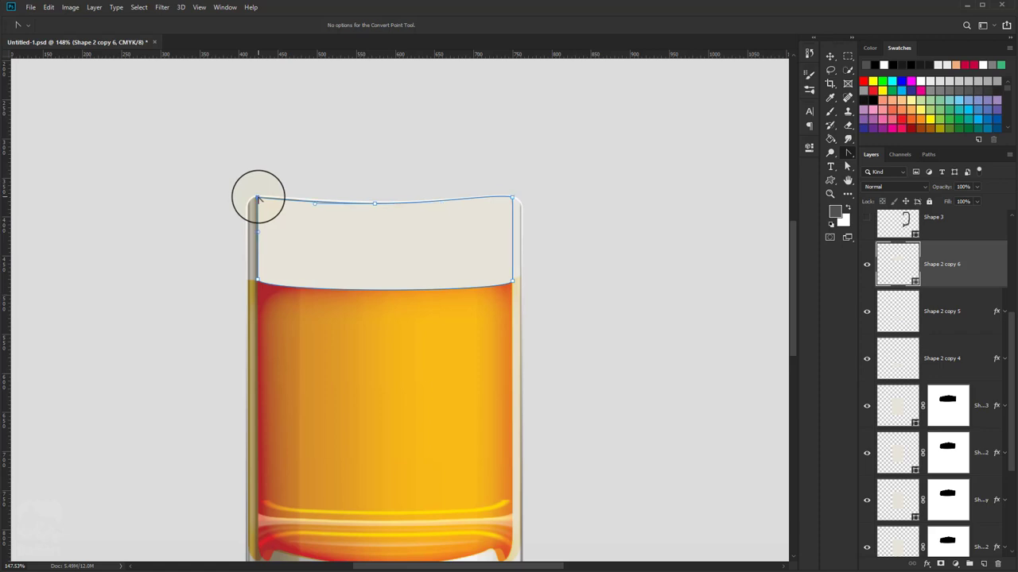
{"action": "mouse_move", "coordinate": [258, 199]}
{"action": "left_mouse_down"}
{"action": "mouse_move", "coordinate": [257, 186]}
{"action": "mouse_move", "coordinate": [269, 190]}
{"action": "left_mouse_up"}
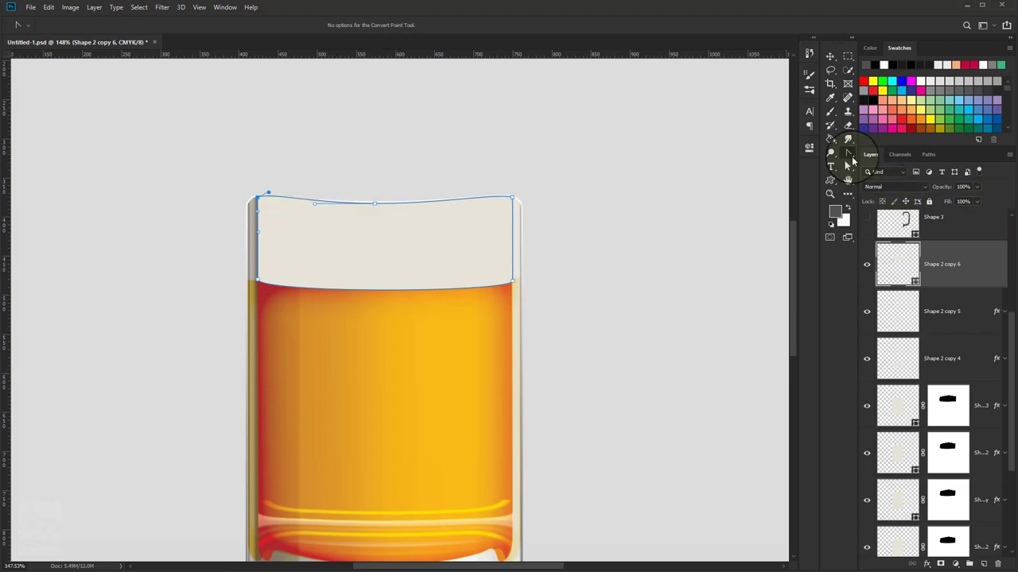
{"action": "left_click", "coordinate": [847, 166]}
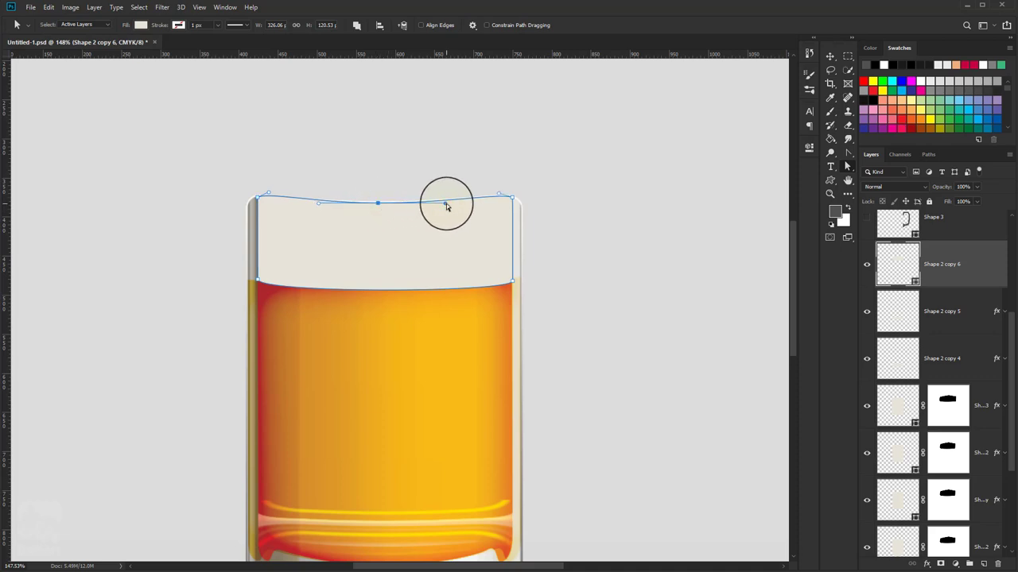
{"action": "left_click_drag", "start_coordinate": [445, 203], "coordinate": [453, 205]}
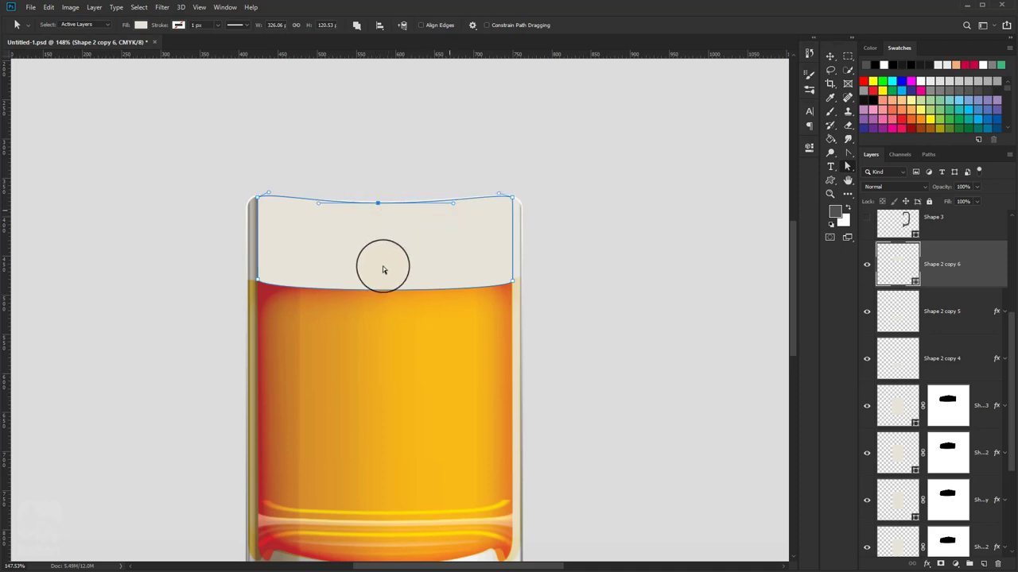
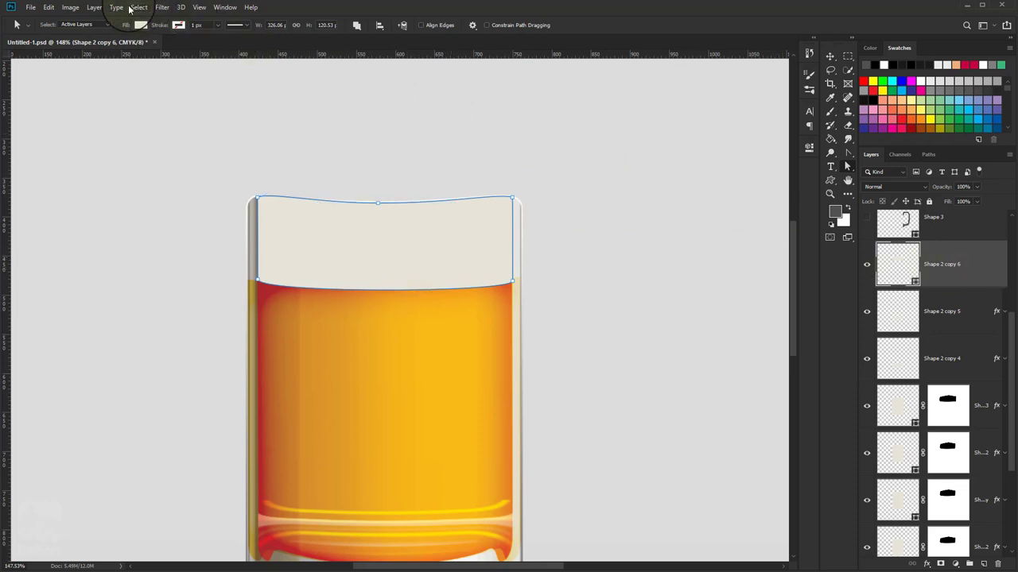
- Add a Gradient Overlay style to the foam layer Shape 2 copy 6 and open its gradient
{"action": "left_click", "coordinate": [95, 7]}
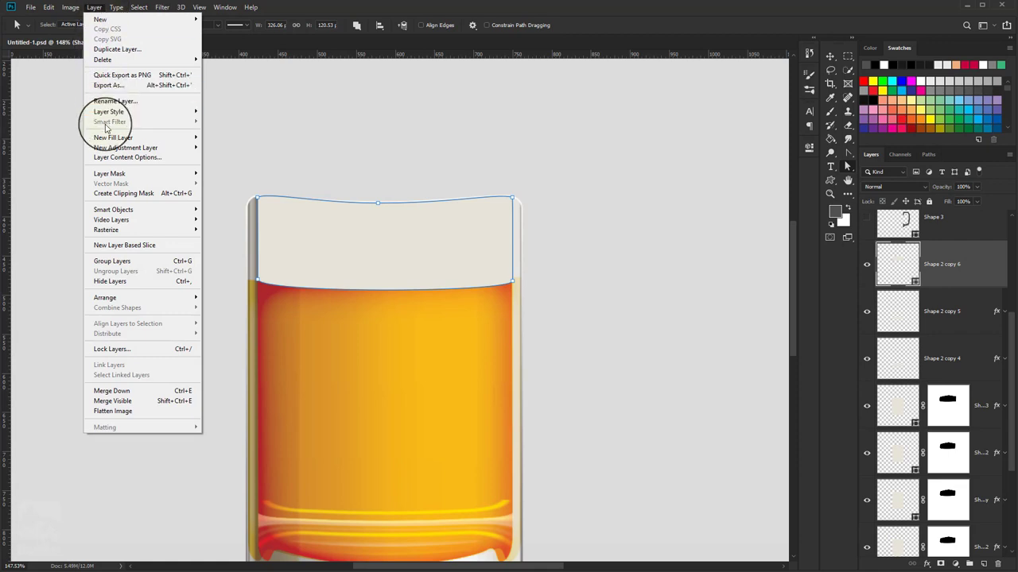
{"action": "mouse_move", "coordinate": [109, 112]}
{"action": "left_click", "coordinate": [217, 113]}
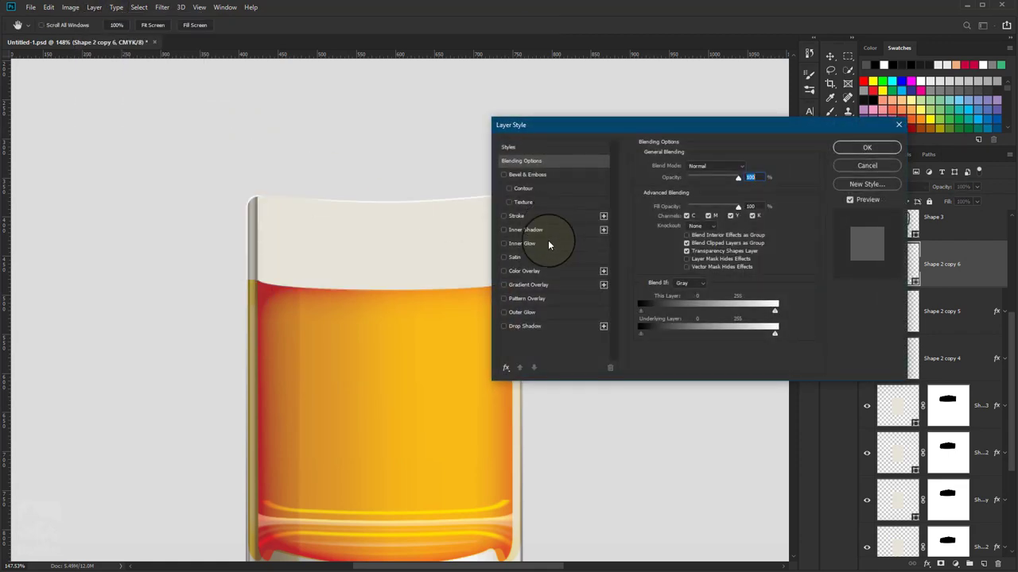
{"action": "left_click", "coordinate": [555, 285]}
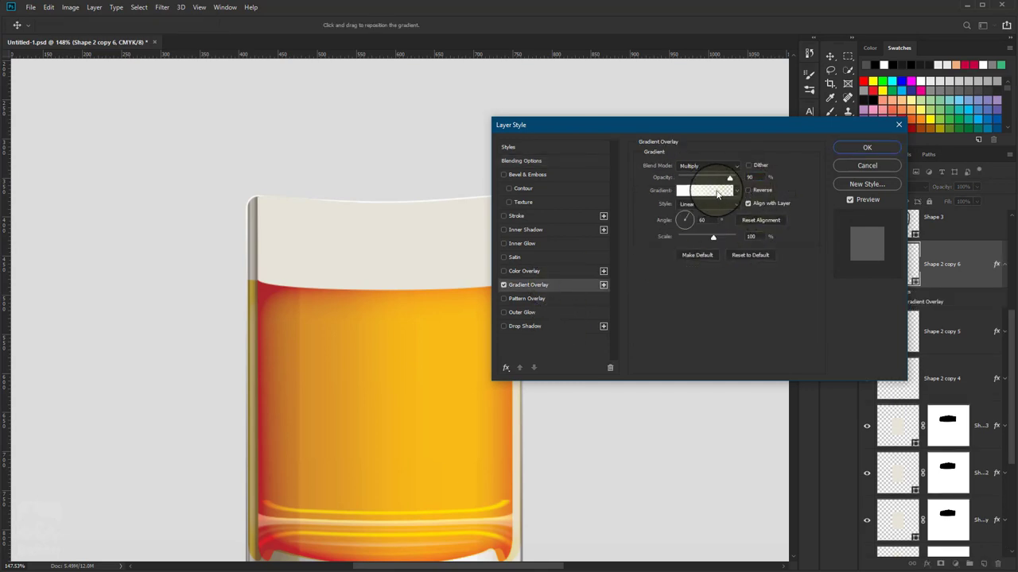
{"action": "left_click", "coordinate": [707, 192]}
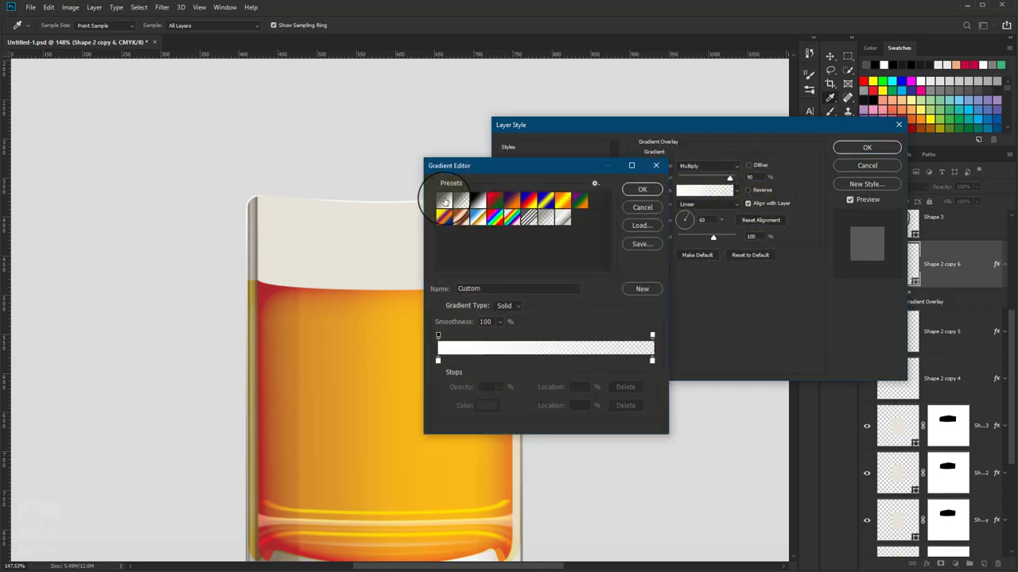
- Start from the Foreground to Background gradient and color the left stop #dbd5b4
{"action": "left_click", "coordinate": [444, 201]}
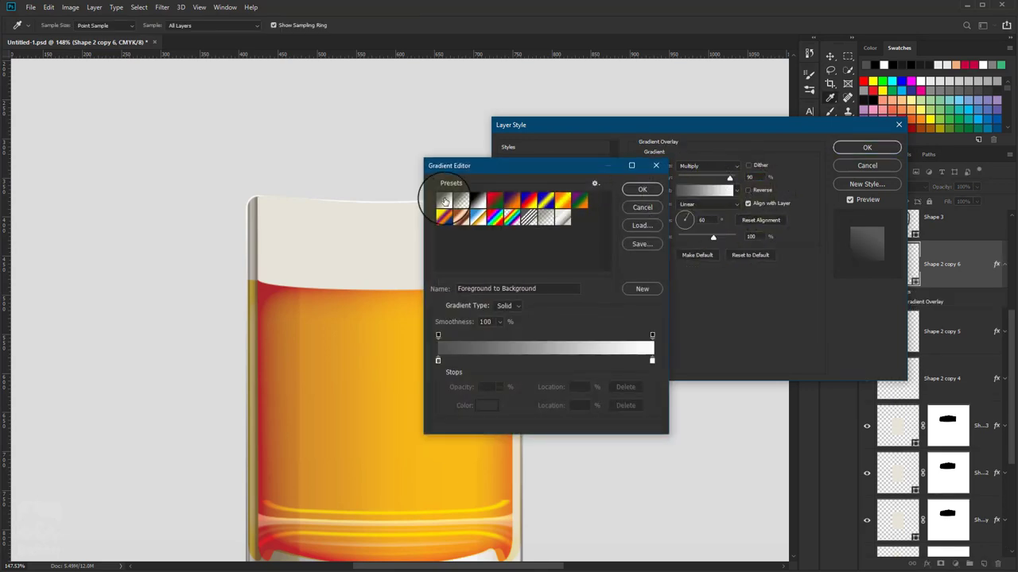
{"action": "left_click", "coordinate": [437, 362]}
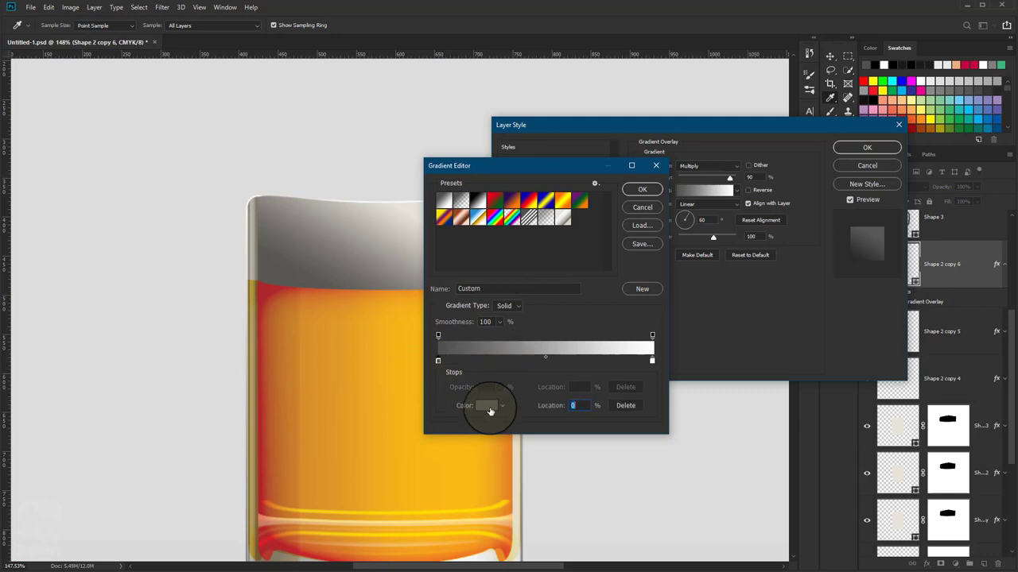
{"action": "left_click", "coordinate": [489, 406]}
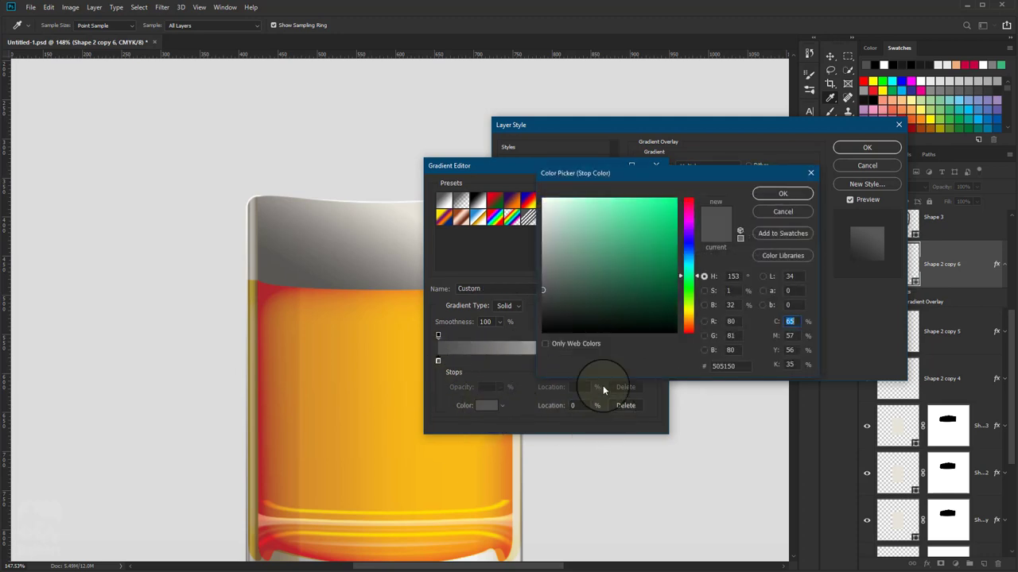
{"action": "left_click", "coordinate": [735, 371]}
{"action": "type", "text": "d"}
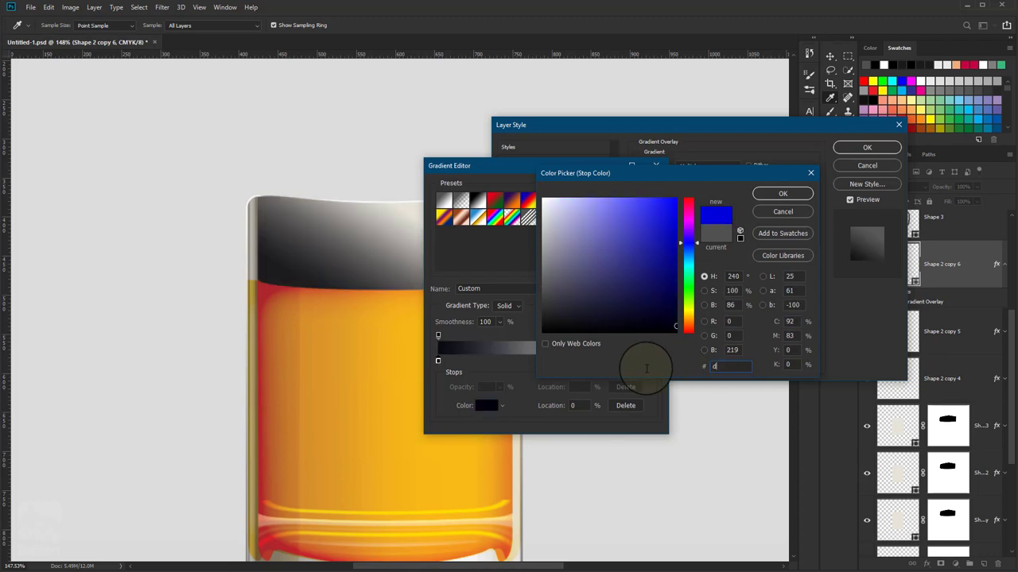
{"action": "type", "text": "bd5"}
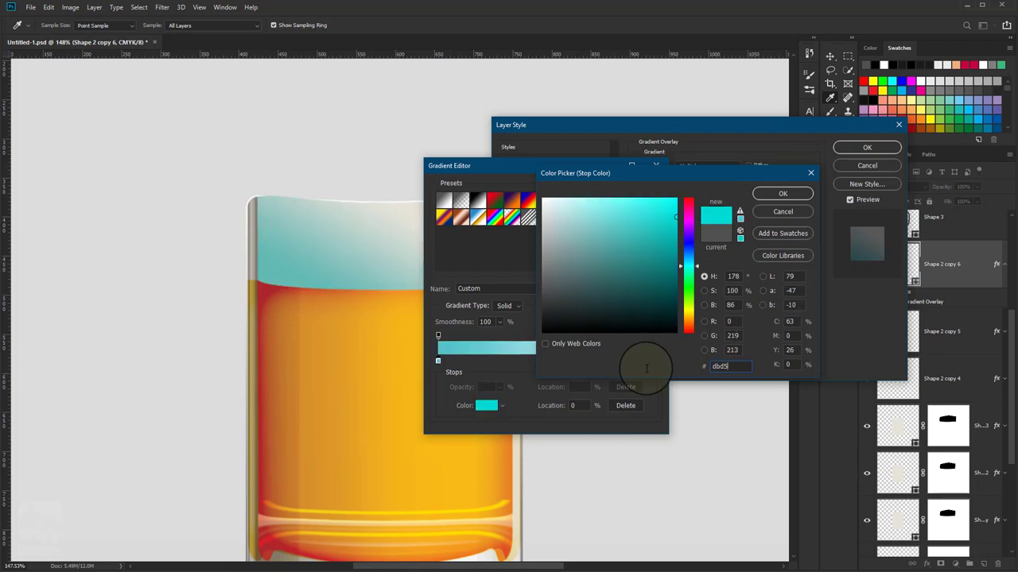
{"action": "type", "text": "b4"}
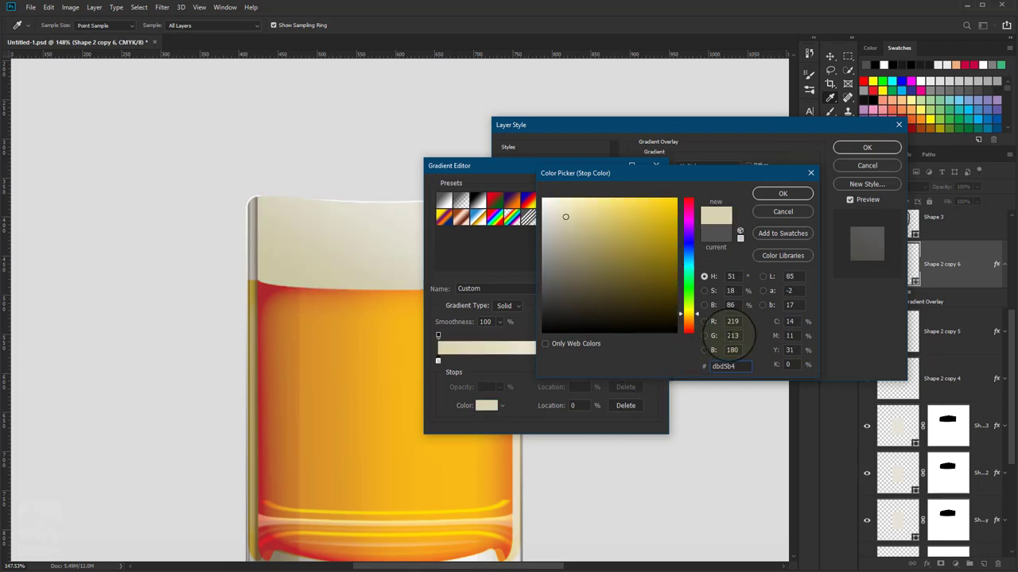
{"action": "left_click", "coordinate": [783, 193]}
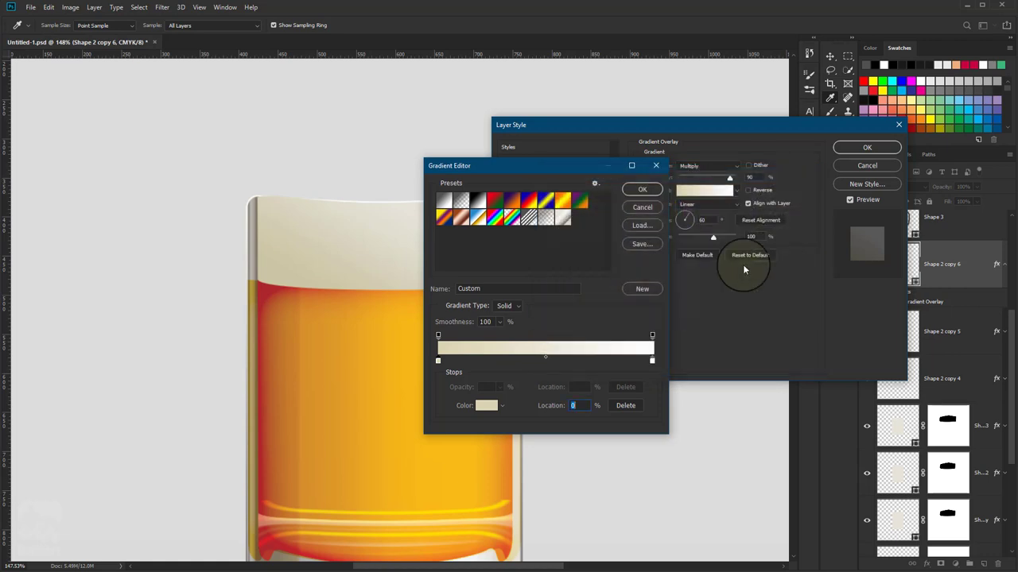
- Add a light cream #e3dbb4 stop at 15%
{"action": "left_click", "coordinate": [487, 361]}
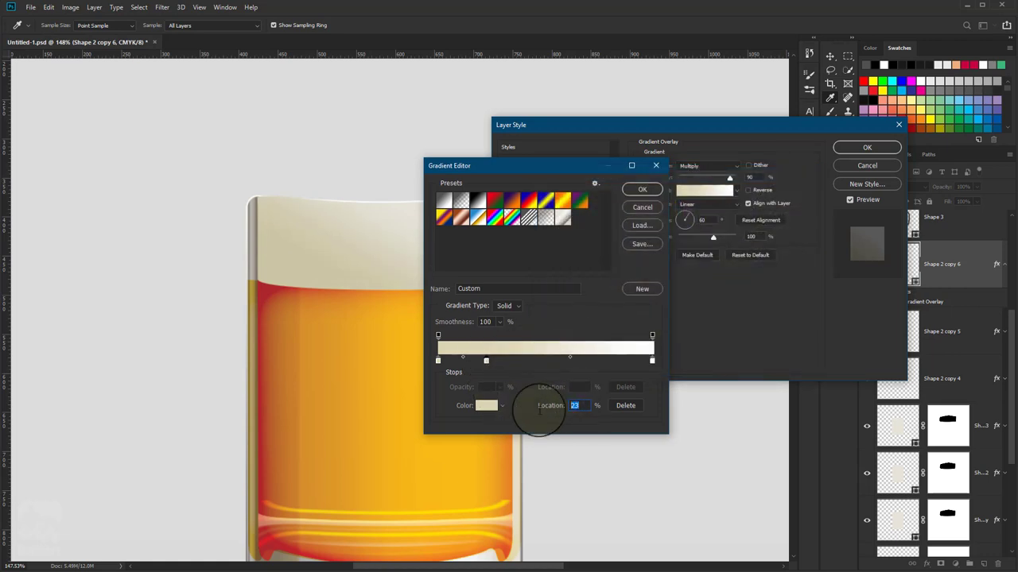
{"action": "type", "text": "15"}
{"action": "left_click", "coordinate": [488, 406]}
{"action": "left_click", "coordinate": [722, 364]}
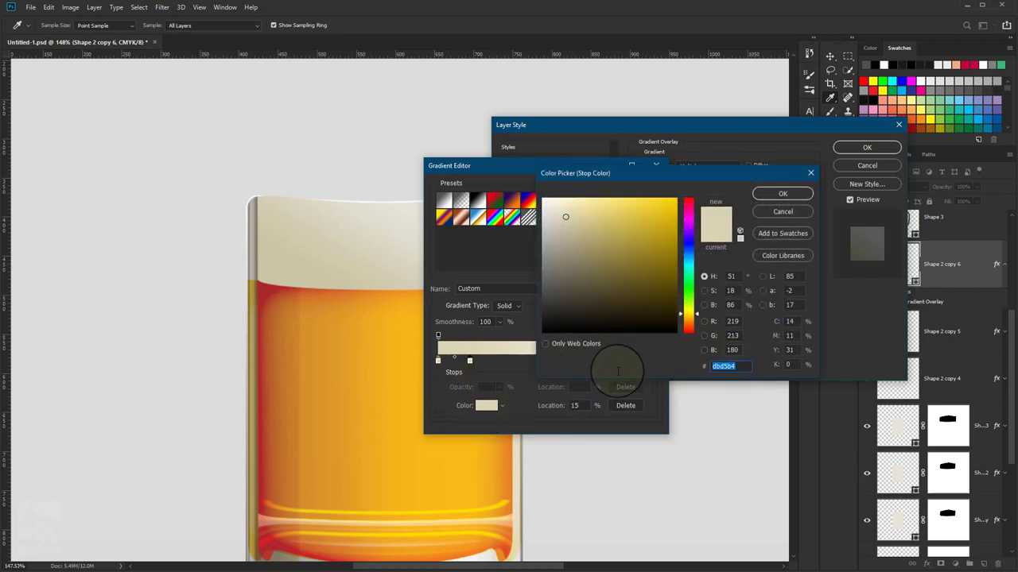
{"action": "type", "text": "e3d"}
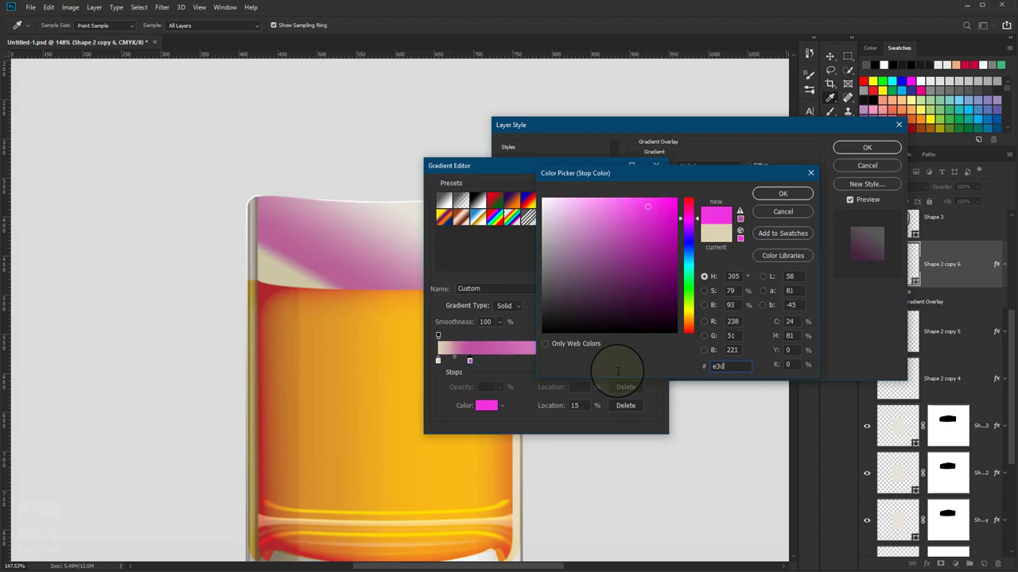
{"action": "type", "text": "bb"}
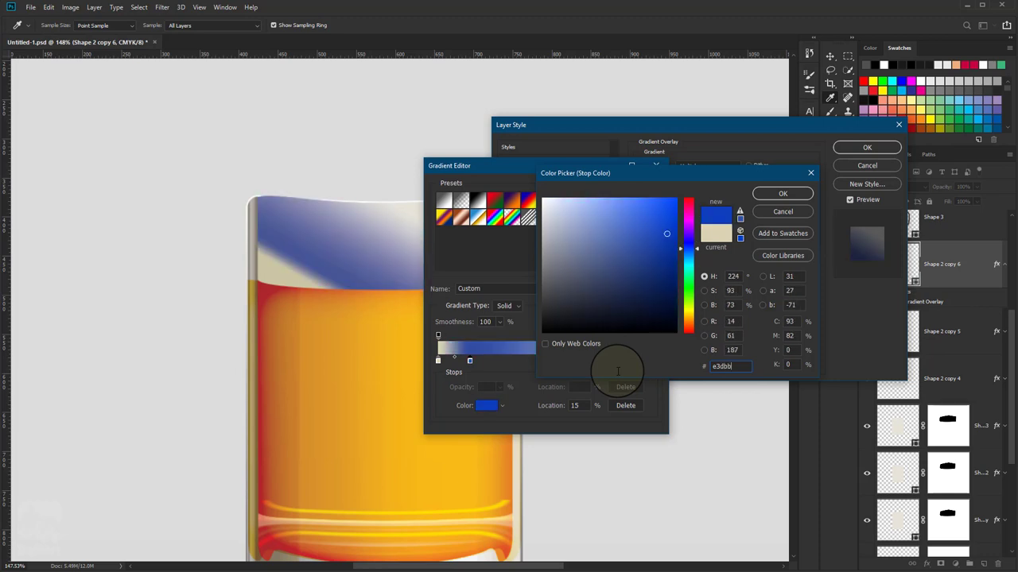
{"action": "type", "text": "4"}
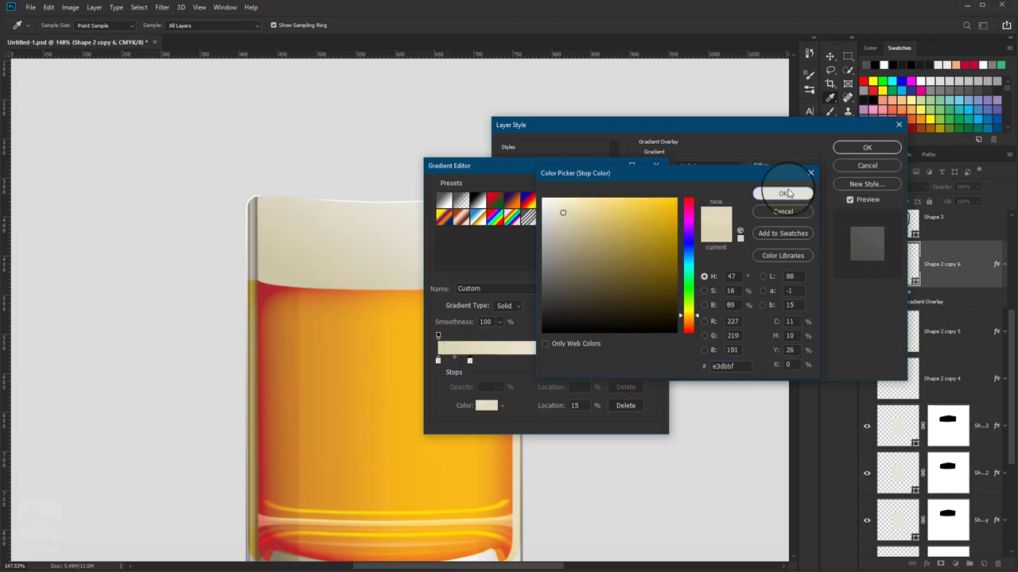
{"action": "left_click", "coordinate": [783, 194]}
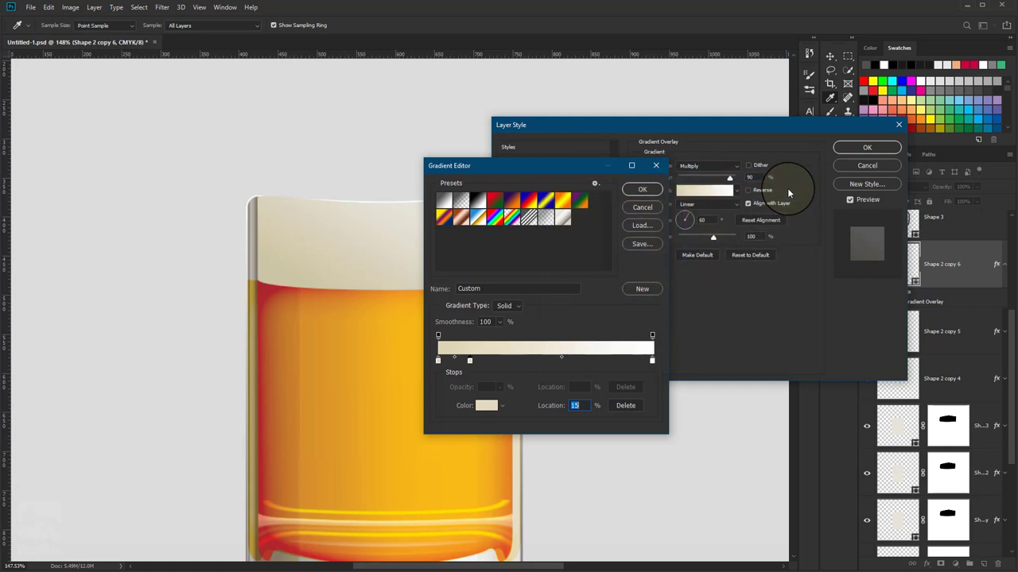
- Add a near-white #faf9ed stop at 60%
{"action": "left_click", "coordinate": [573, 361]}
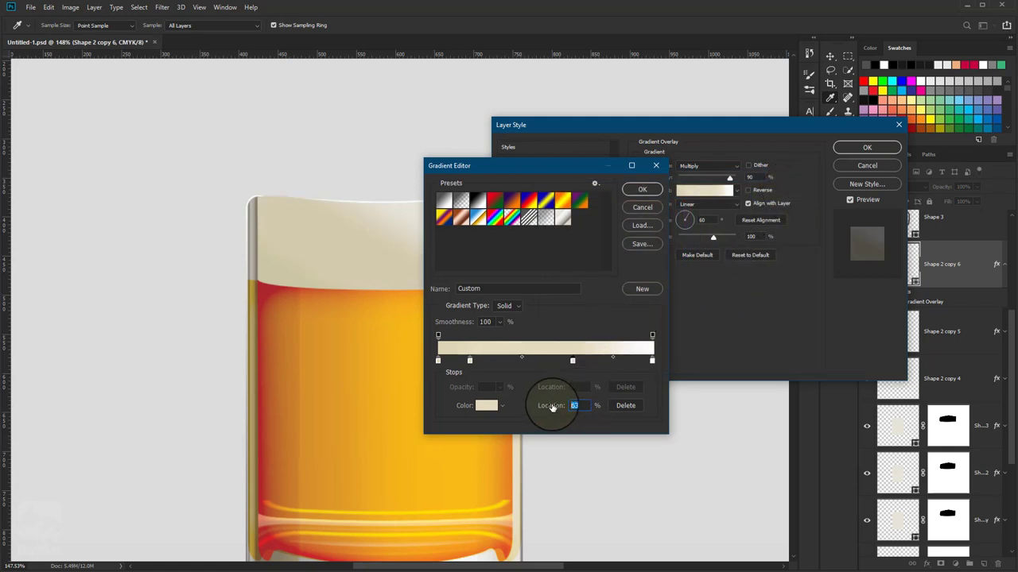
{"action": "type", "text": "60"}
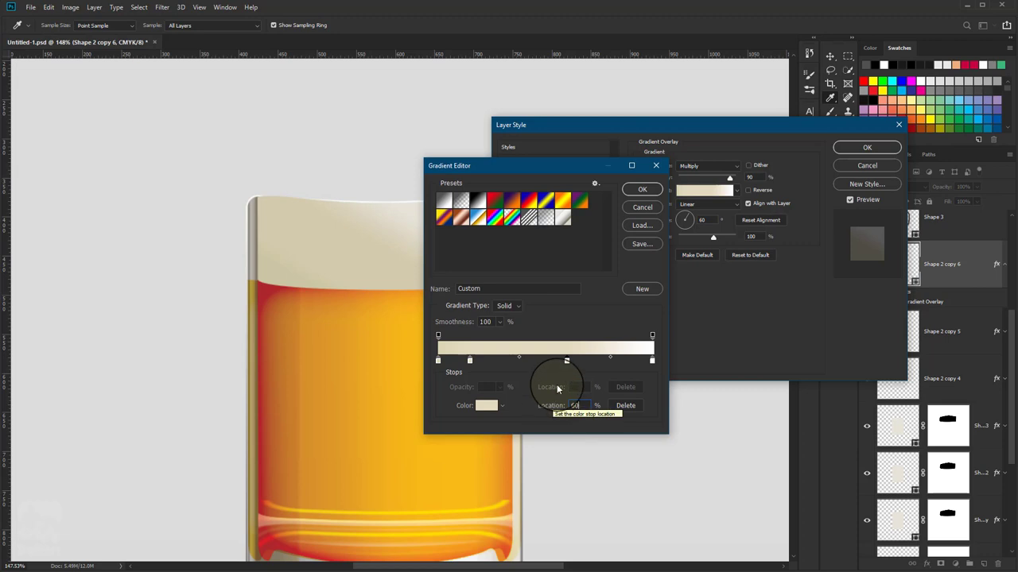
{"action": "left_click", "coordinate": [485, 406]}
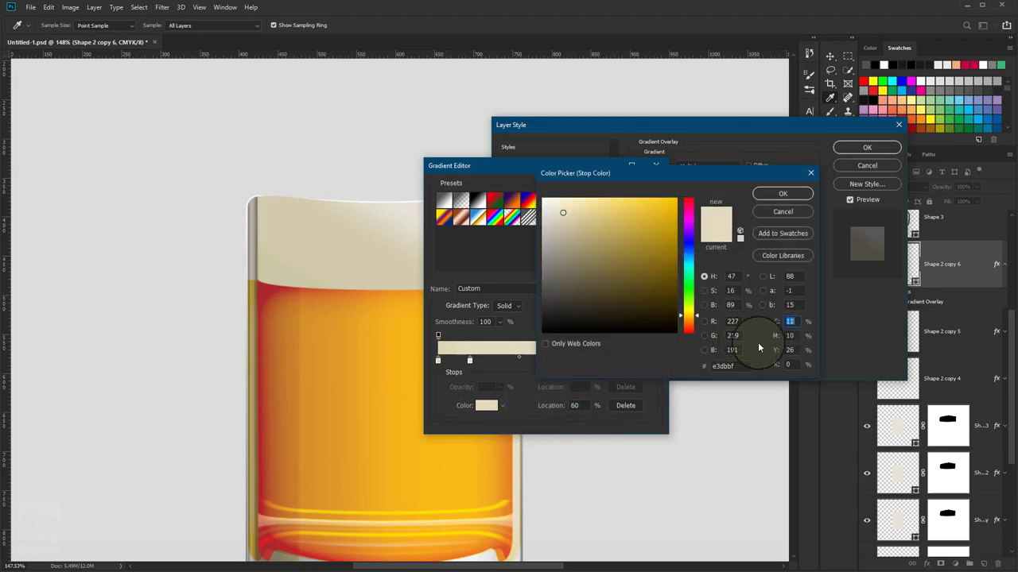
{"action": "left_click", "coordinate": [743, 365]}
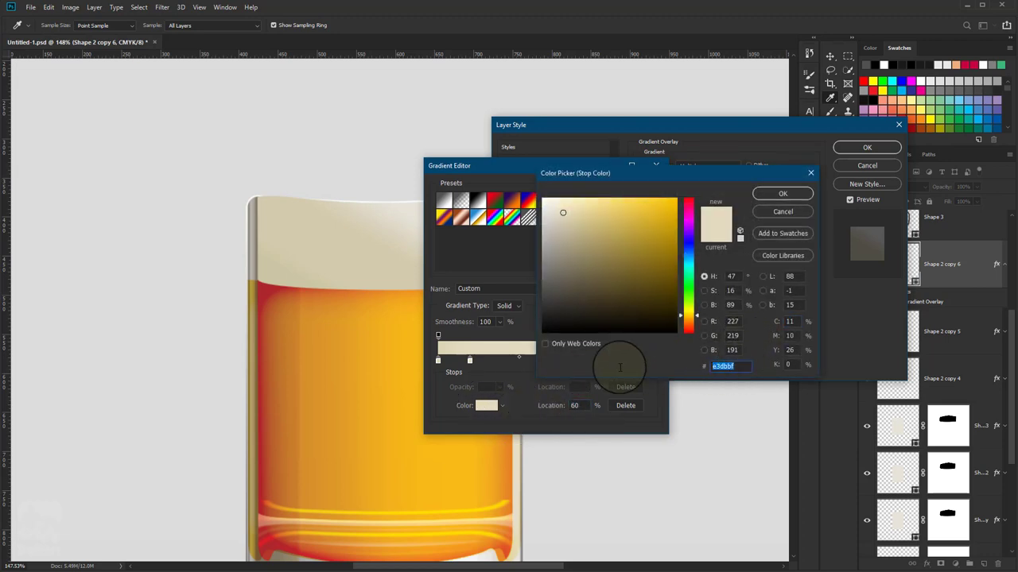
{"action": "type", "text": "faf9"}
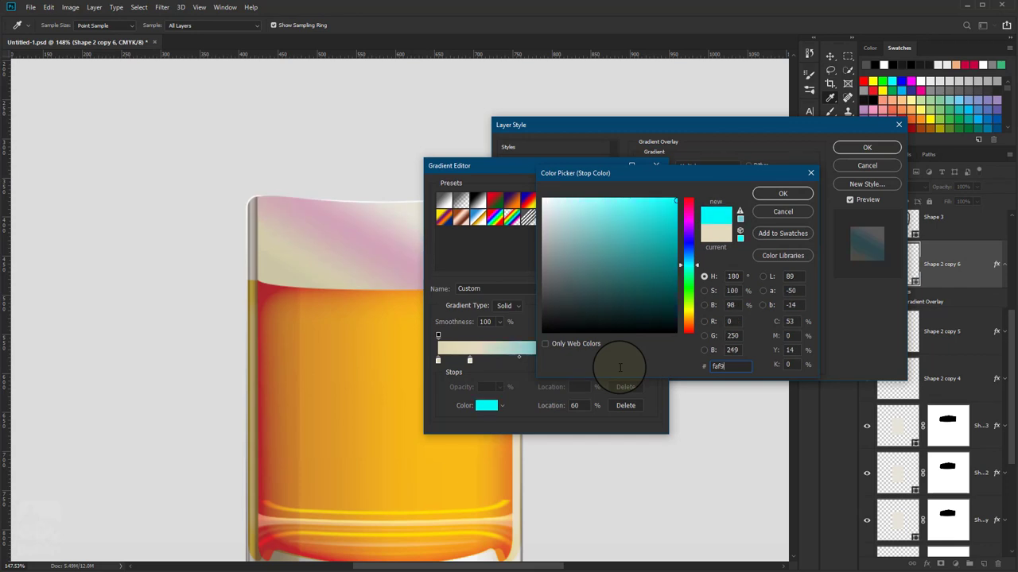
{"action": "type", "text": "ed"}
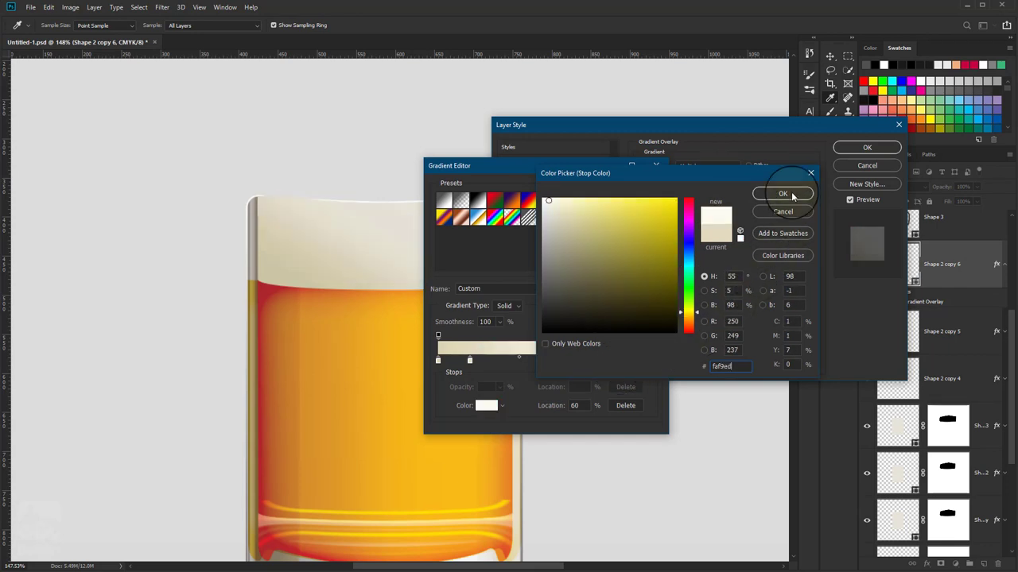
{"action": "left_click", "coordinate": [783, 193]}
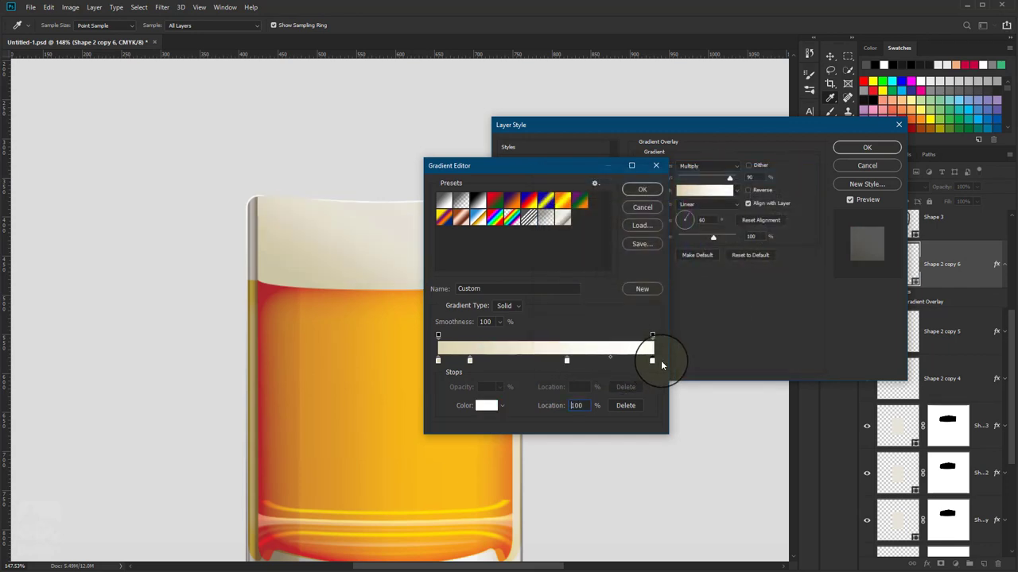
- Set the right end stop to off-white #f6f3ea
{"action": "left_click", "coordinate": [486, 405]}
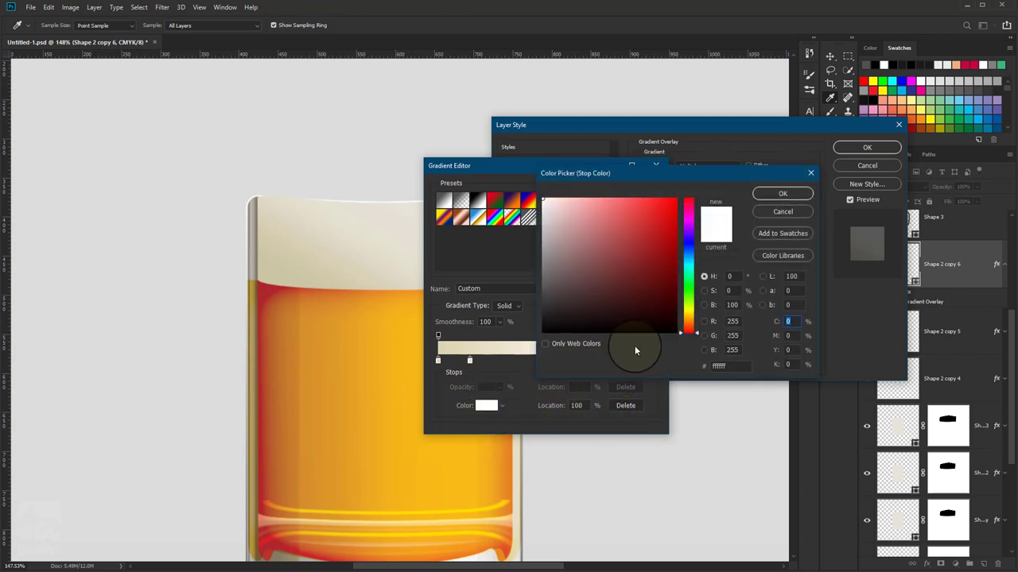
{"action": "left_click", "coordinate": [731, 366]}
{"action": "type", "text": "f"}
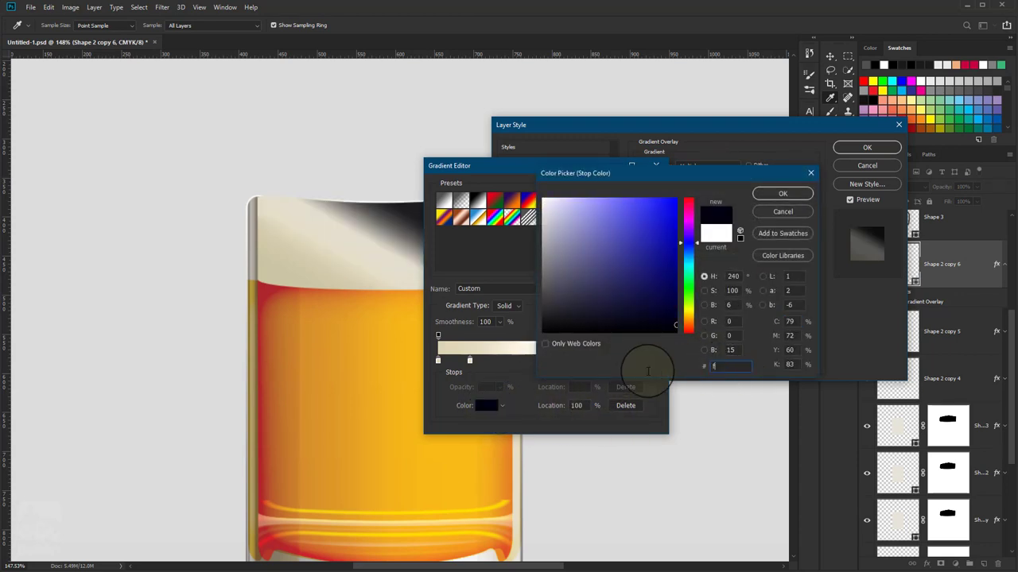
{"action": "type", "text": "6f"}
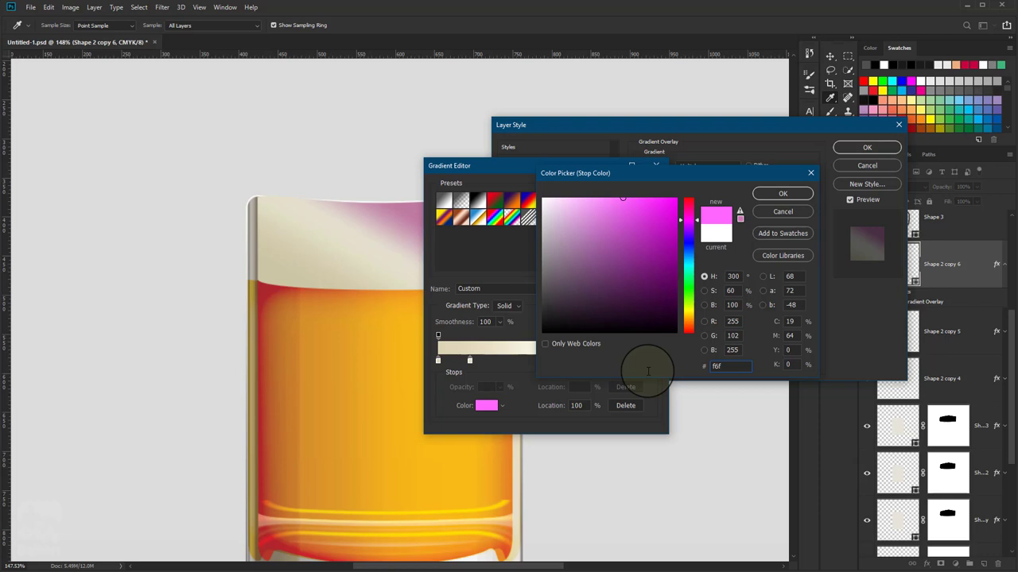
{"action": "type", "text": "3e"}
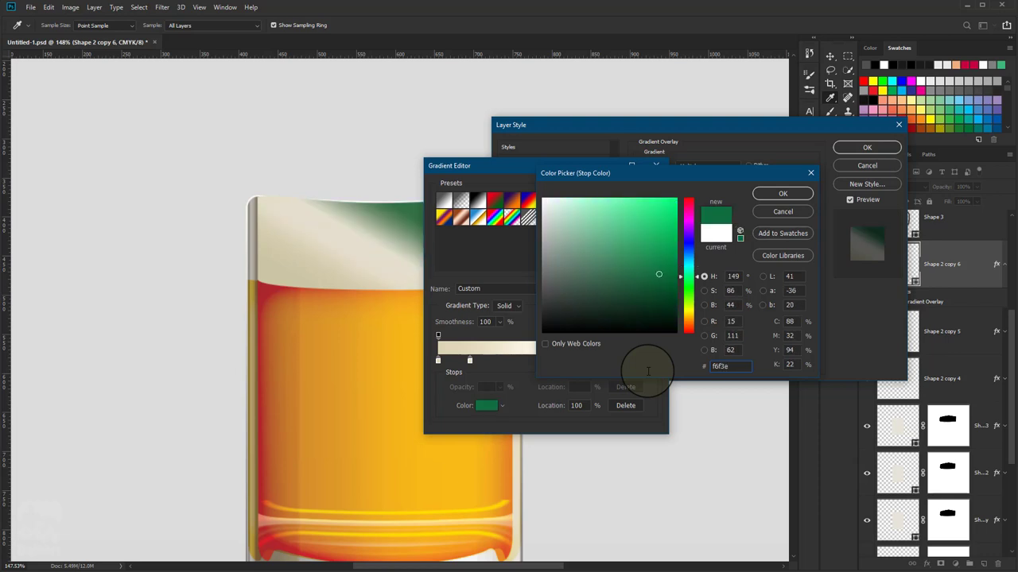
{"action": "type", "text": "a"}
{"action": "left_click", "coordinate": [782, 193]}
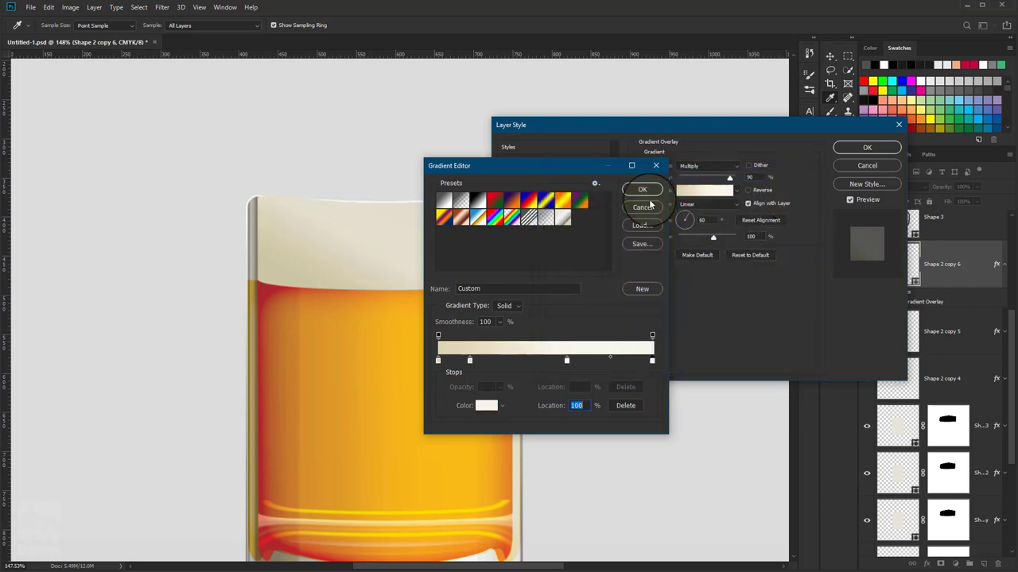
- Accept the cream gradient and set the overlay to 0° angle with Normal blending
{"action": "left_click", "coordinate": [644, 190]}
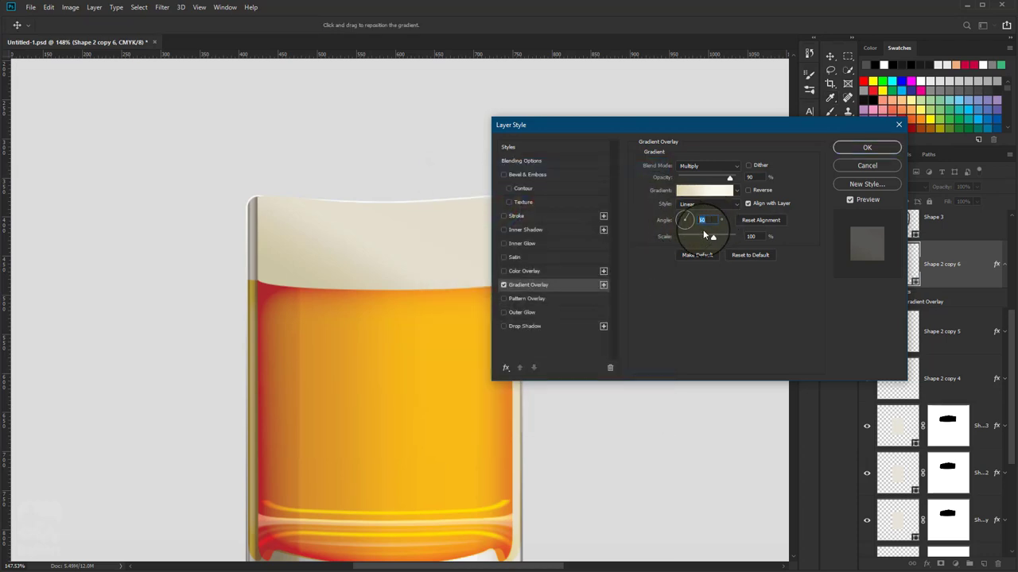
{"action": "type", "text": "0"}
{"action": "left_click", "coordinate": [755, 237]}
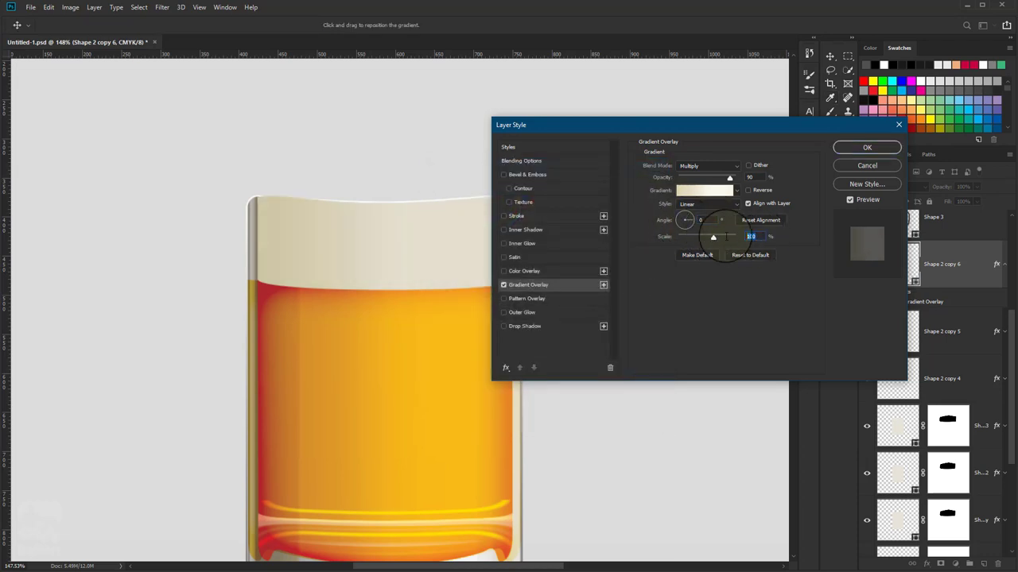
{"action": "left_click", "coordinate": [762, 176]}
{"action": "left_click", "coordinate": [702, 168]}
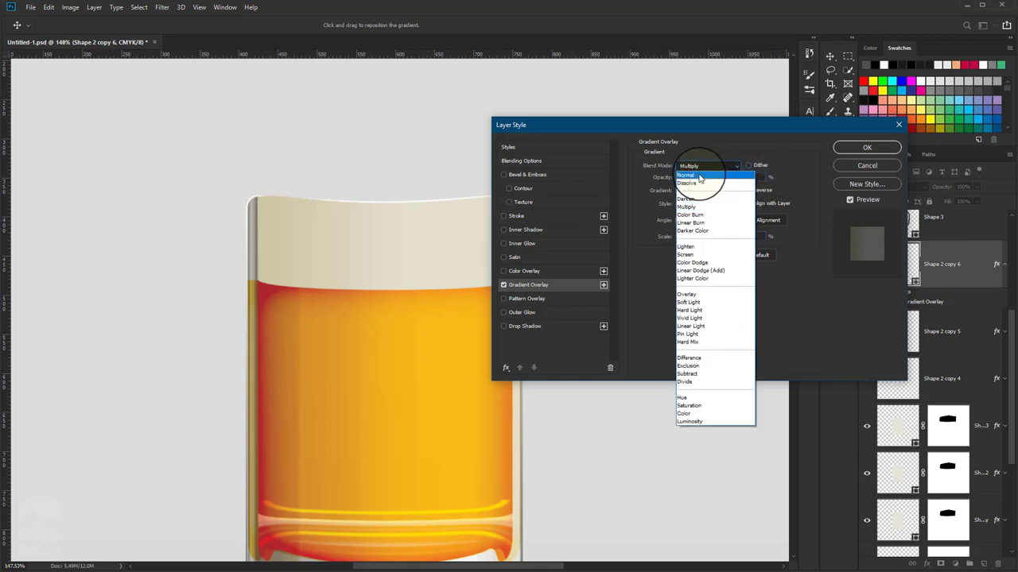
{"action": "left_click", "coordinate": [698, 176]}
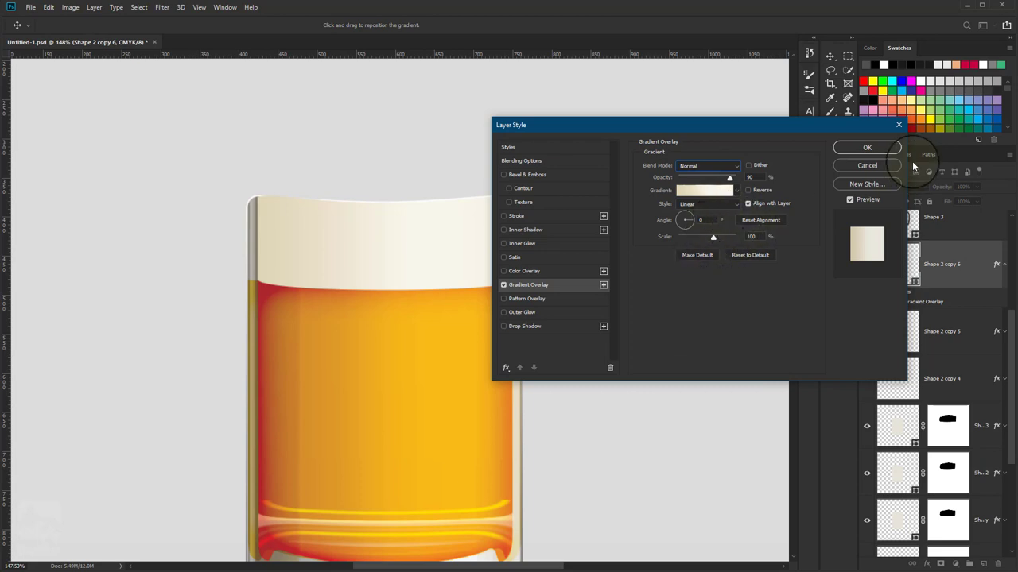
{"action": "left_click", "coordinate": [886, 148]}
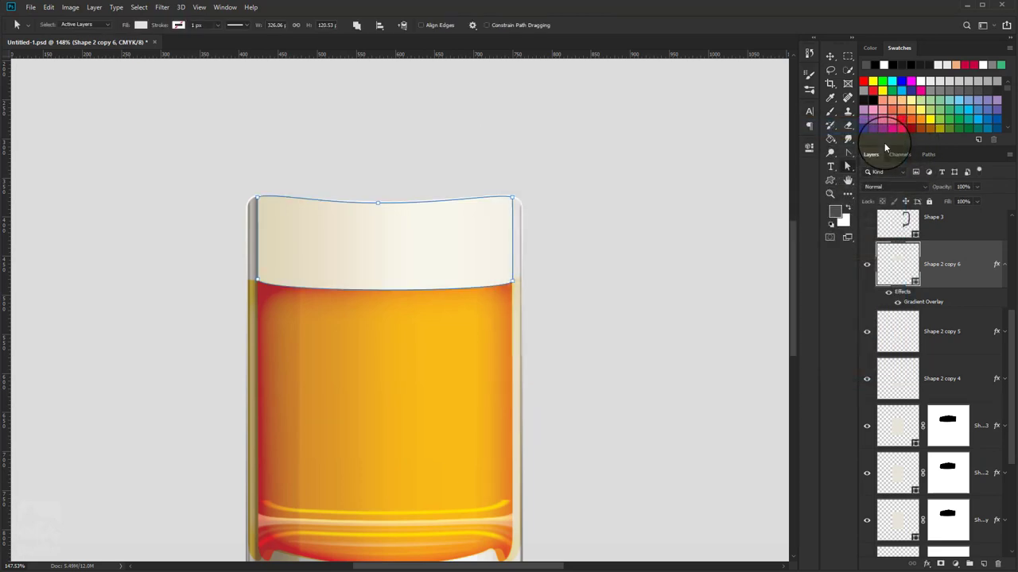
- Duplicate Shape 2 copy 6 as Shape 2 copy 7 and clear its layer style
{"action": "left_click", "coordinate": [1003, 265]}
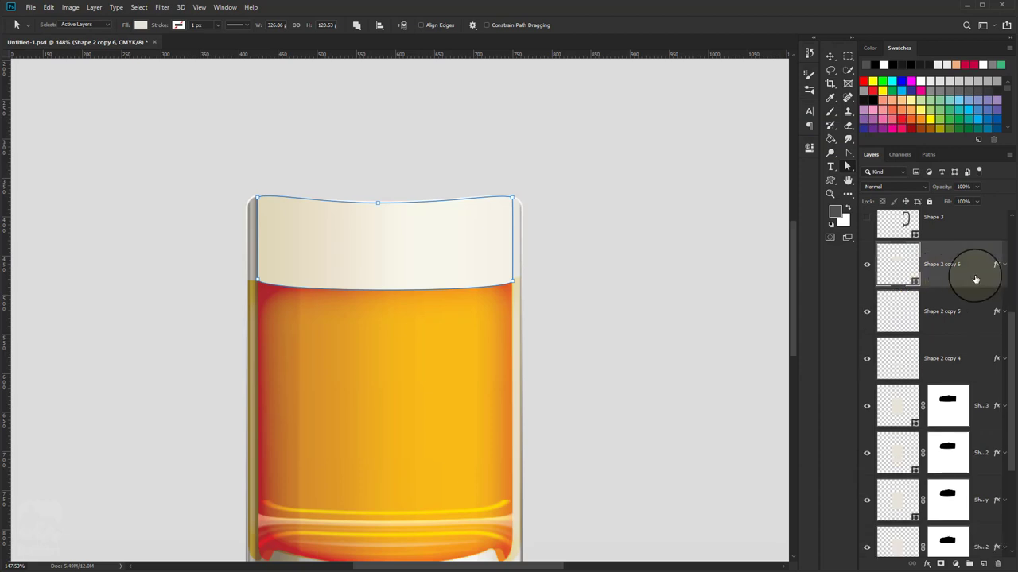
{"action": "mouse_move", "coordinate": [976, 272]}
{"action": "left_mouse_down"}
{"action": "mouse_move", "coordinate": [963, 363]}
{"action": "mouse_move", "coordinate": [983, 564]}
{"action": "left_mouse_up"}
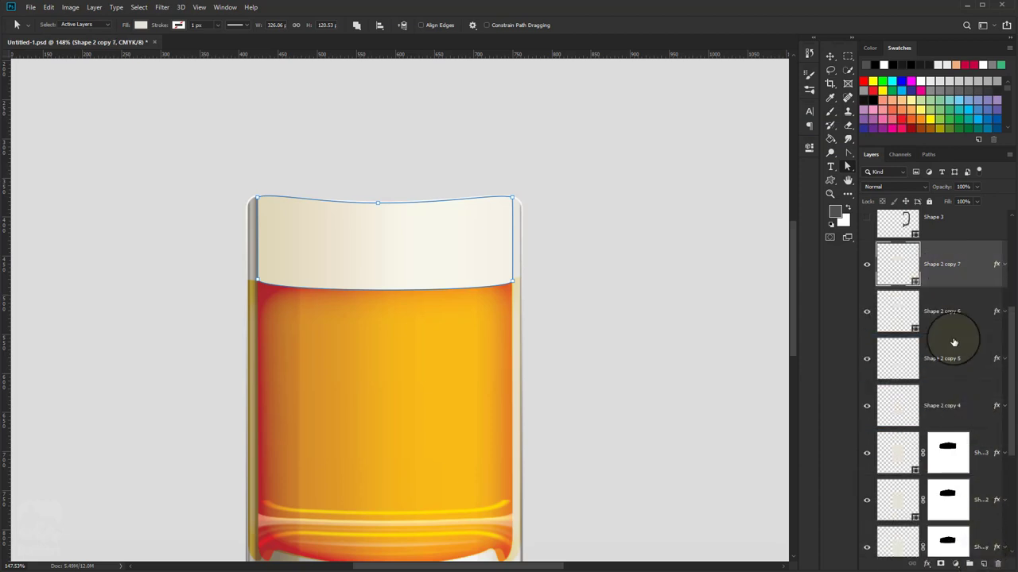
{"action": "right_click", "coordinate": [946, 275]}
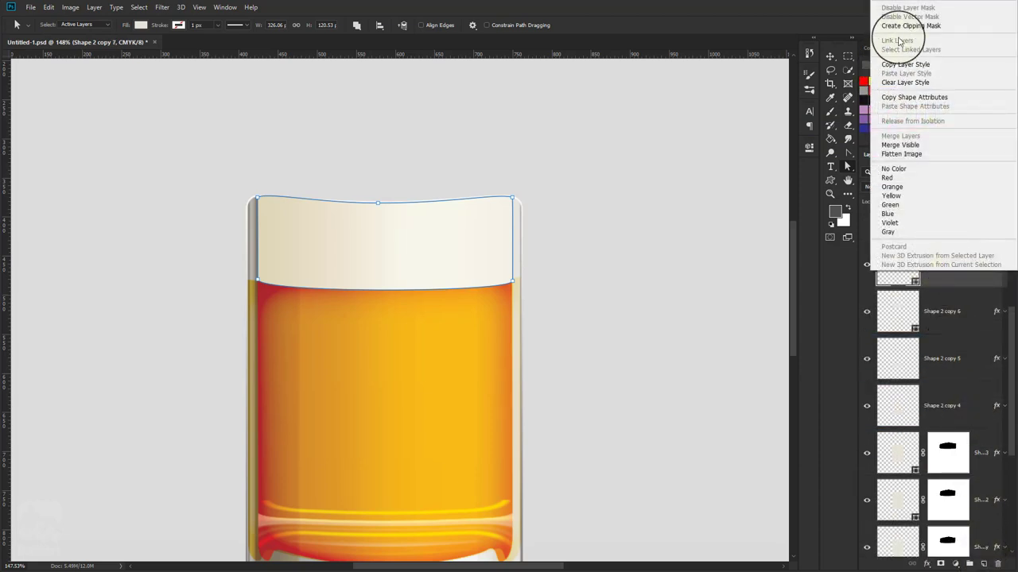
{"action": "left_click", "coordinate": [905, 82]}
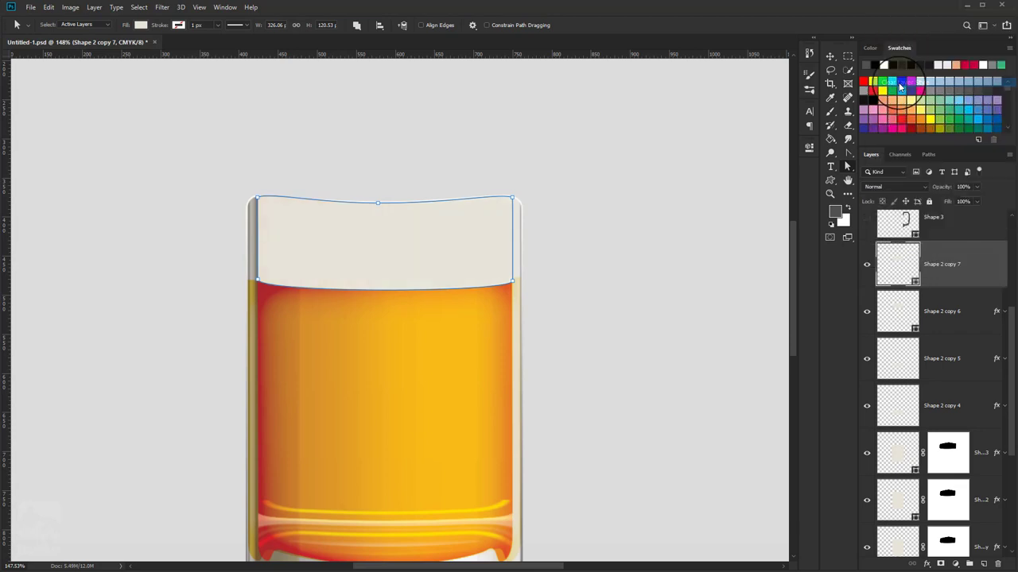
{"action": "right_click", "coordinate": [958, 281]}
{"action": "left_click", "coordinate": [956, 282]}
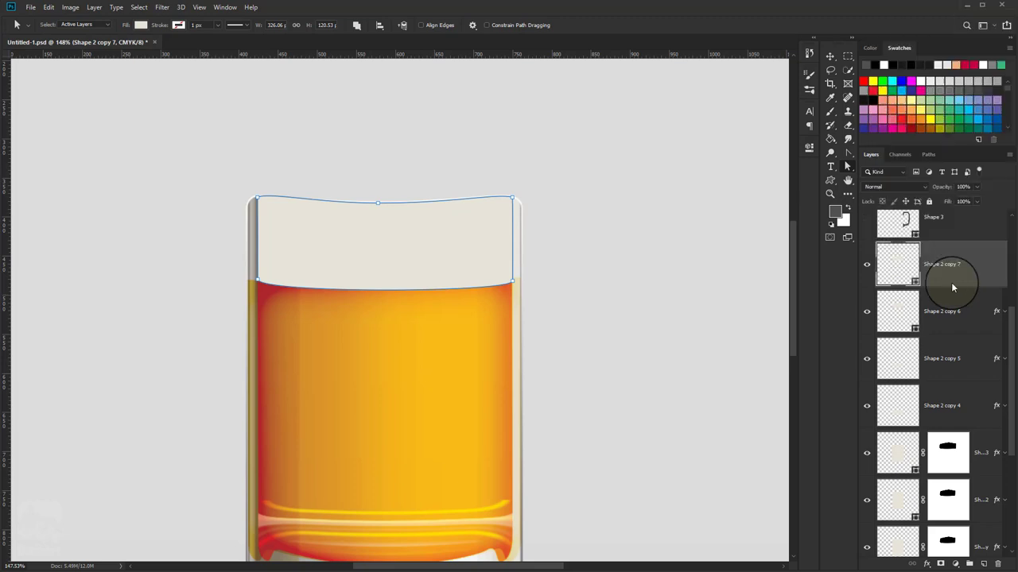
{"action": "right_click", "coordinate": [946, 283]}
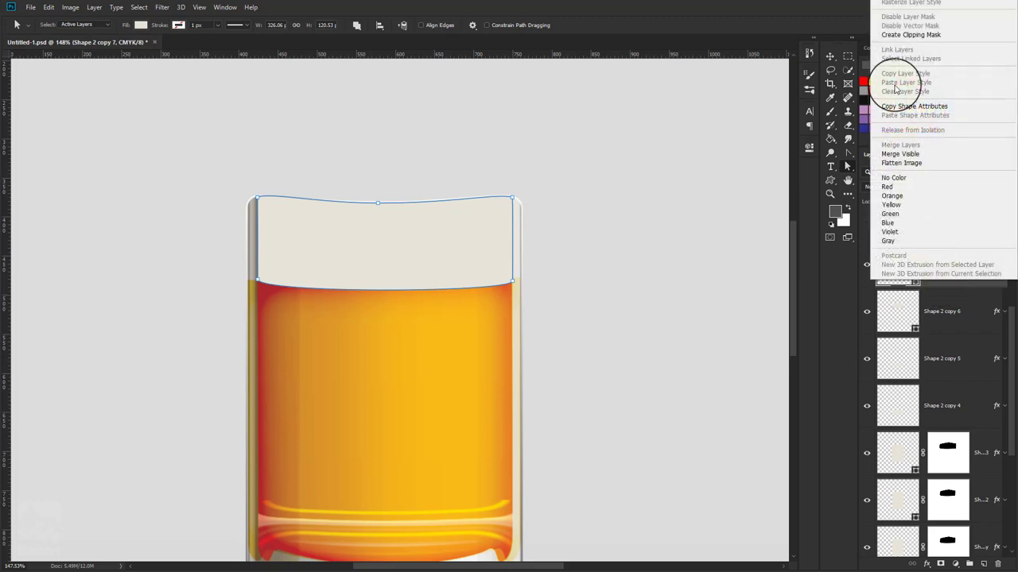
{"action": "left_click", "coordinate": [96, 9]}
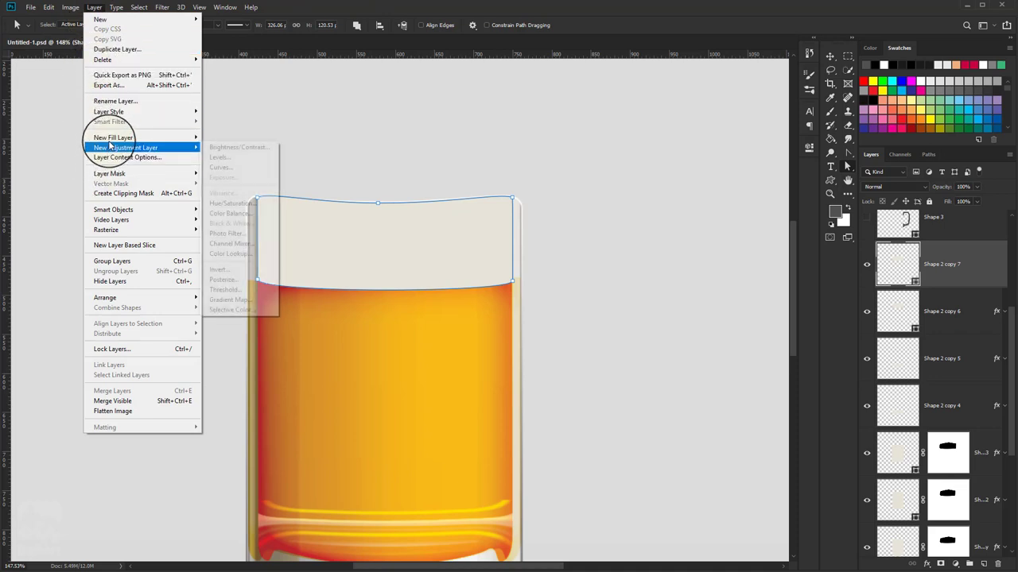
{"action": "mouse_move", "coordinate": [106, 230]}
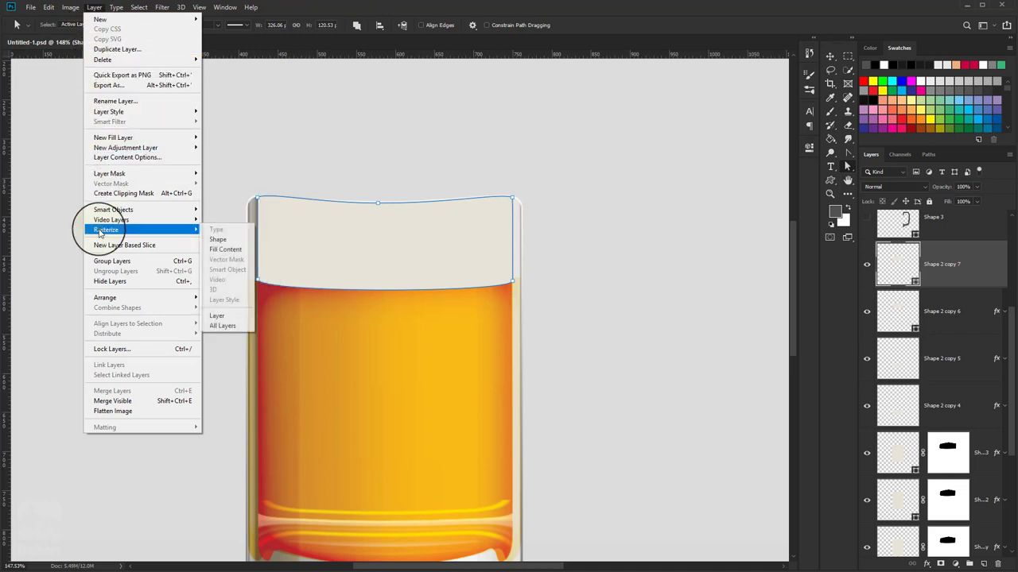
- Rasterize Shape 2 copy 7 and raise its brightness by 40
{"action": "left_click", "coordinate": [223, 318]}
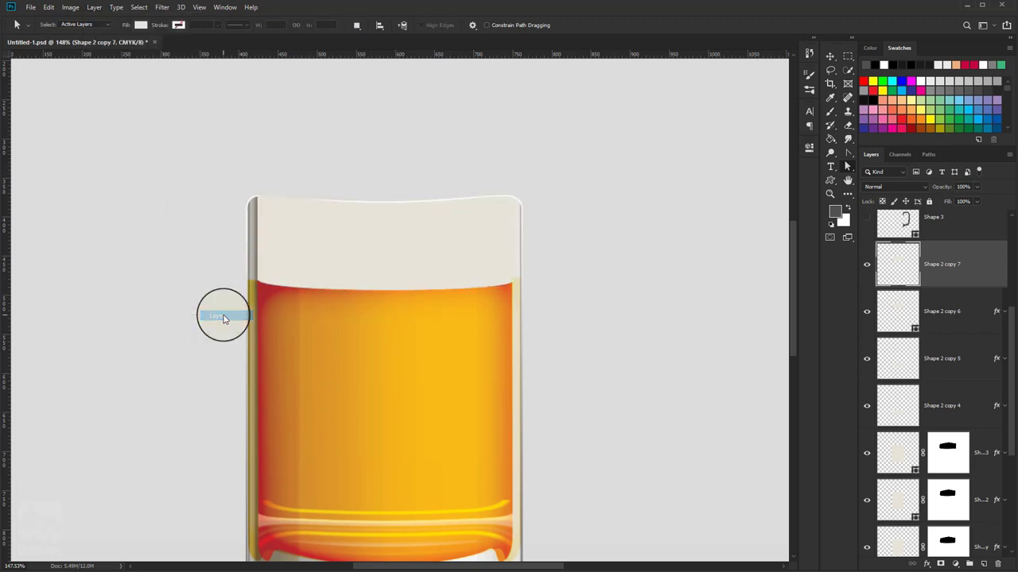
{"action": "left_click", "coordinate": [70, 8]}
{"action": "mouse_move", "coordinate": [87, 35]}
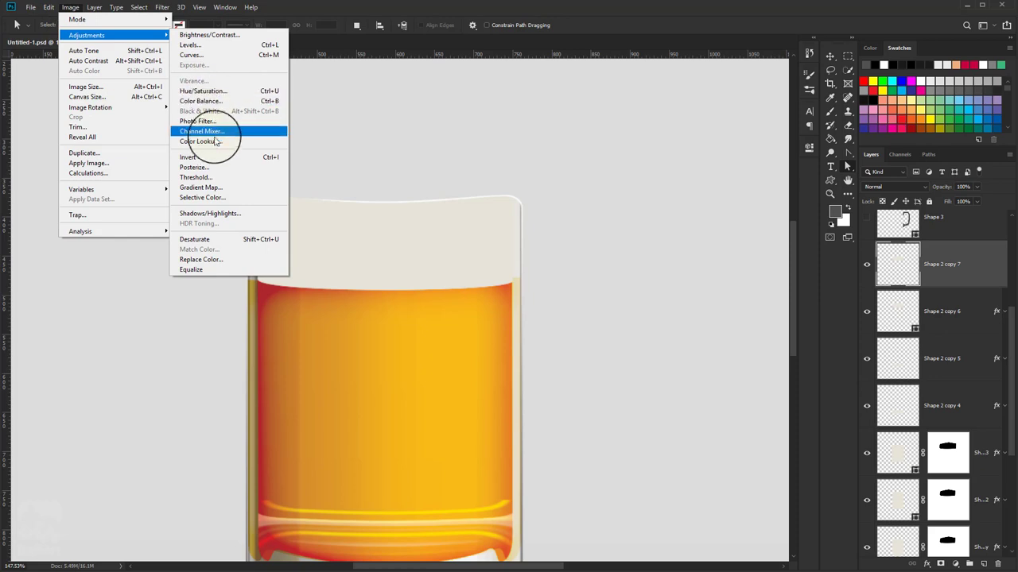
{"action": "left_click", "coordinate": [213, 35]}
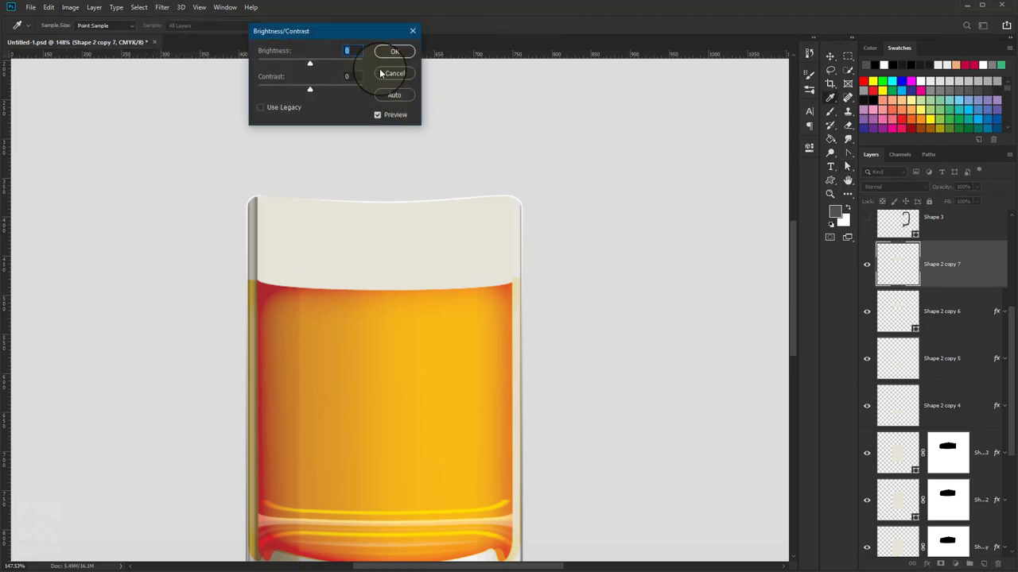
{"action": "type", "text": "40"}
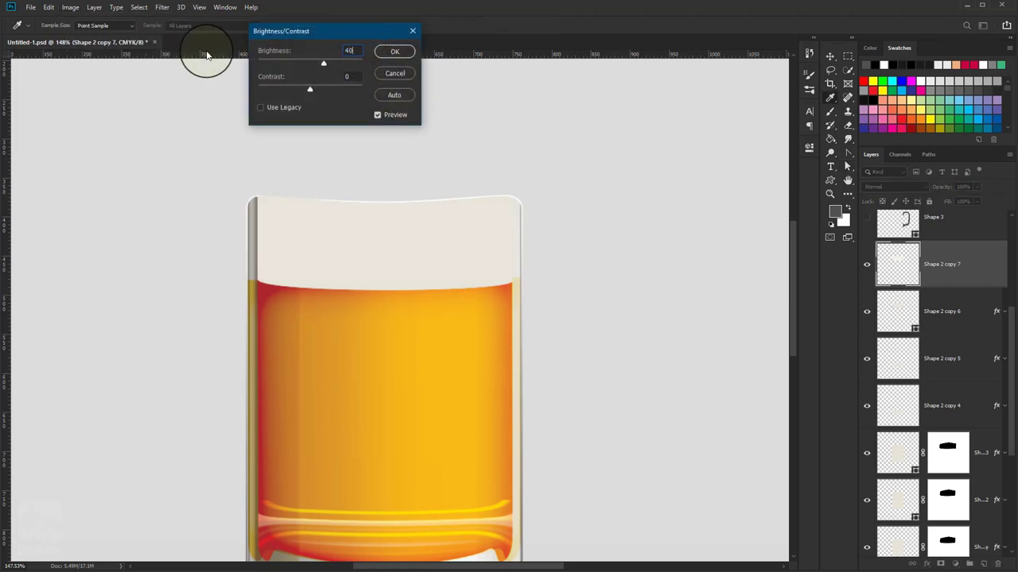
{"action": "left_click", "coordinate": [409, 54]}
{"action": "key", "text": "a"}
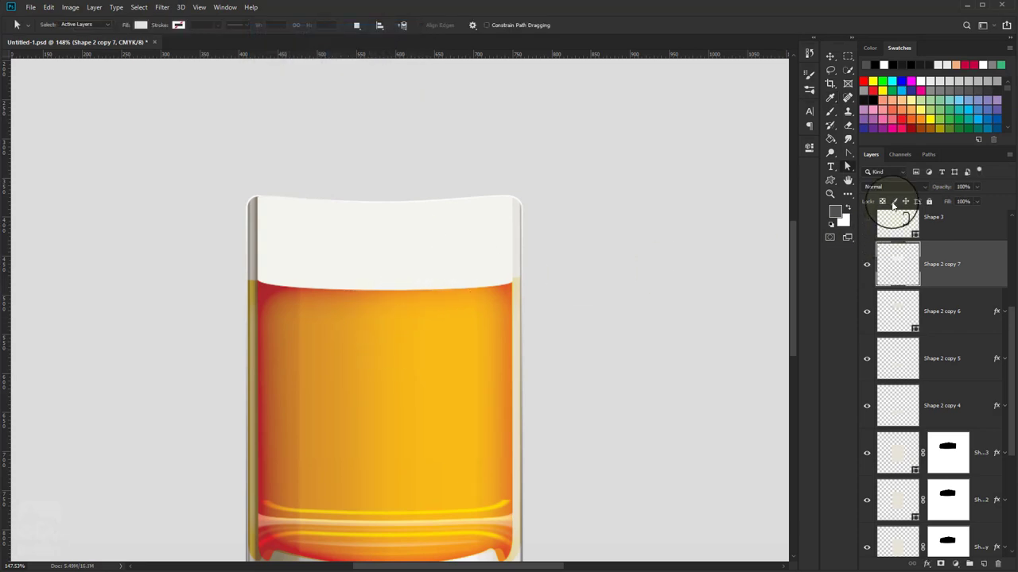
- Set Shape 2 copy 7 to Dissolve at 30% opacity, then select Shape 2 copy 6
{"action": "left_click", "coordinate": [894, 188]}
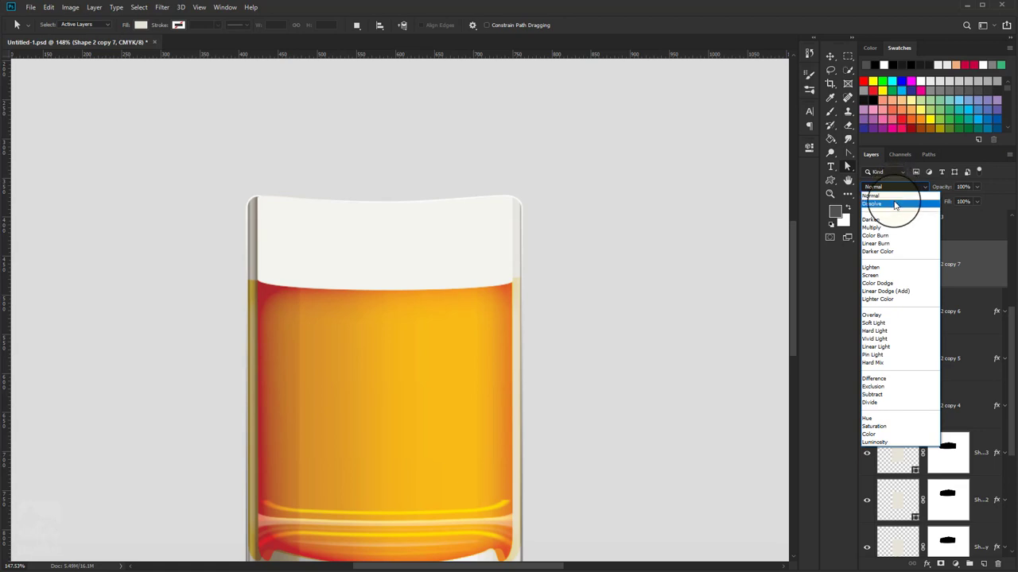
{"action": "left_click", "coordinate": [892, 203]}
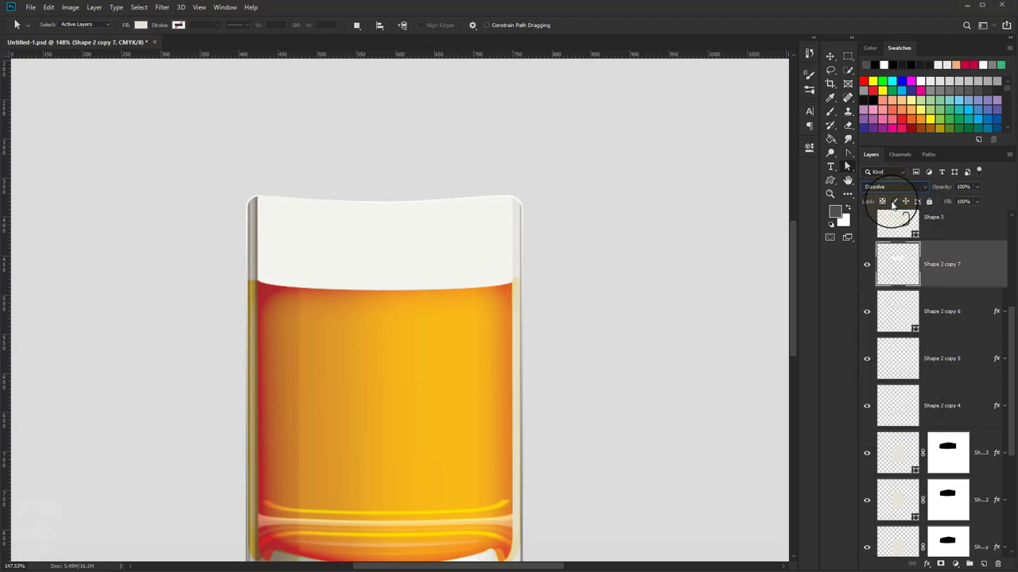
{"action": "left_click", "coordinate": [963, 186]}
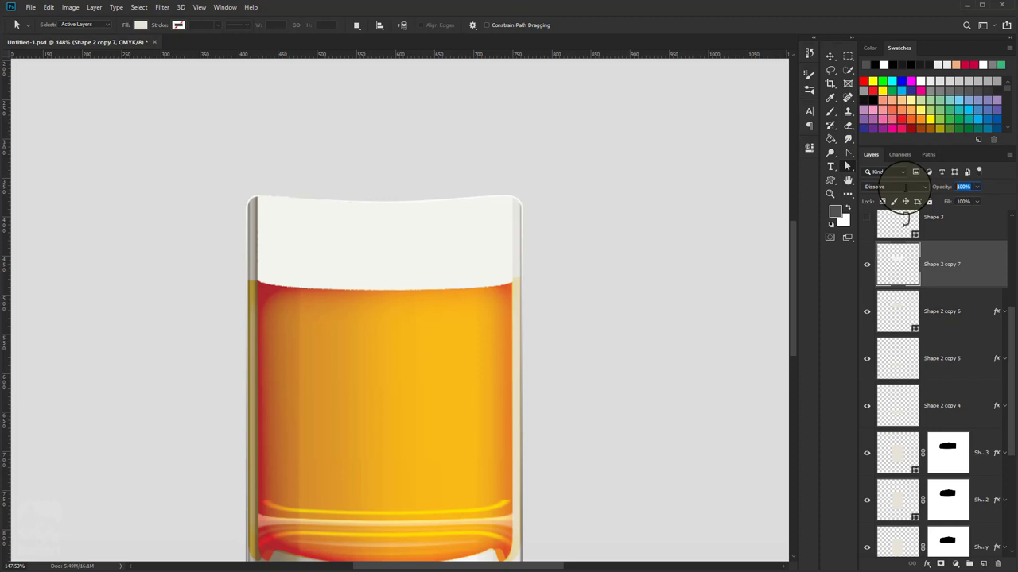
{"action": "type", "text": "30"}
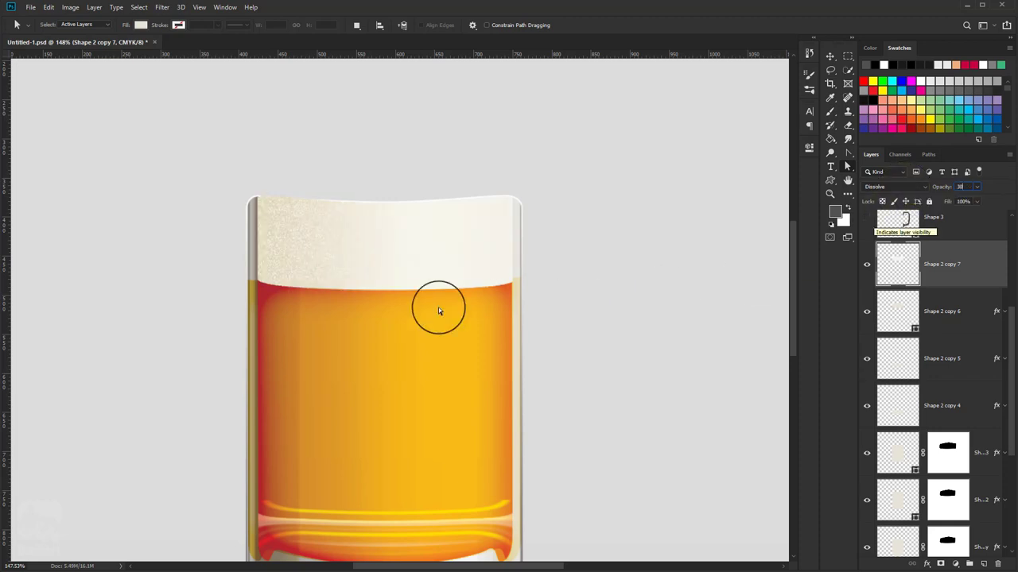
{"action": "left_click", "coordinate": [867, 267]}
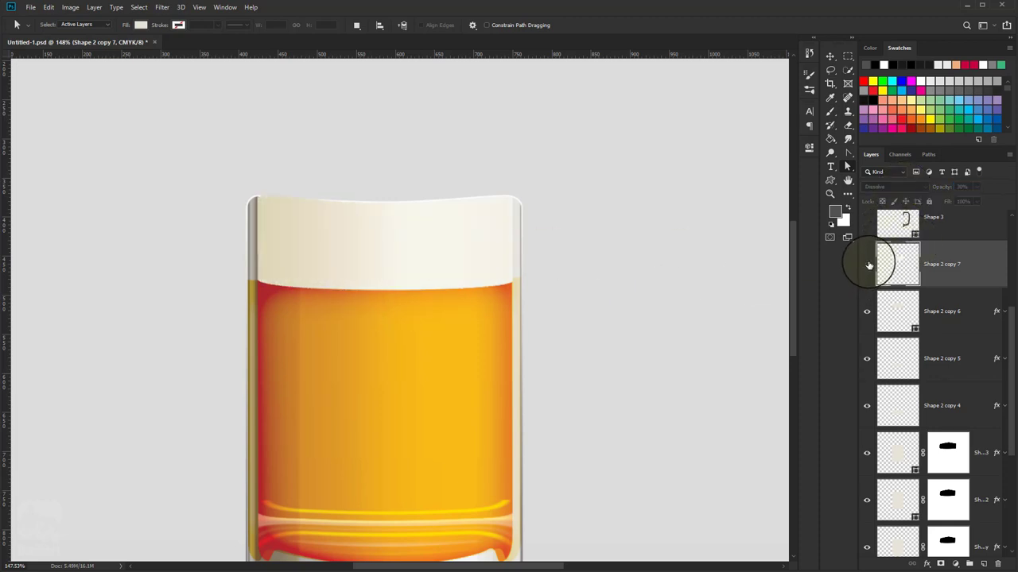
{"action": "left_click", "coordinate": [868, 265]}
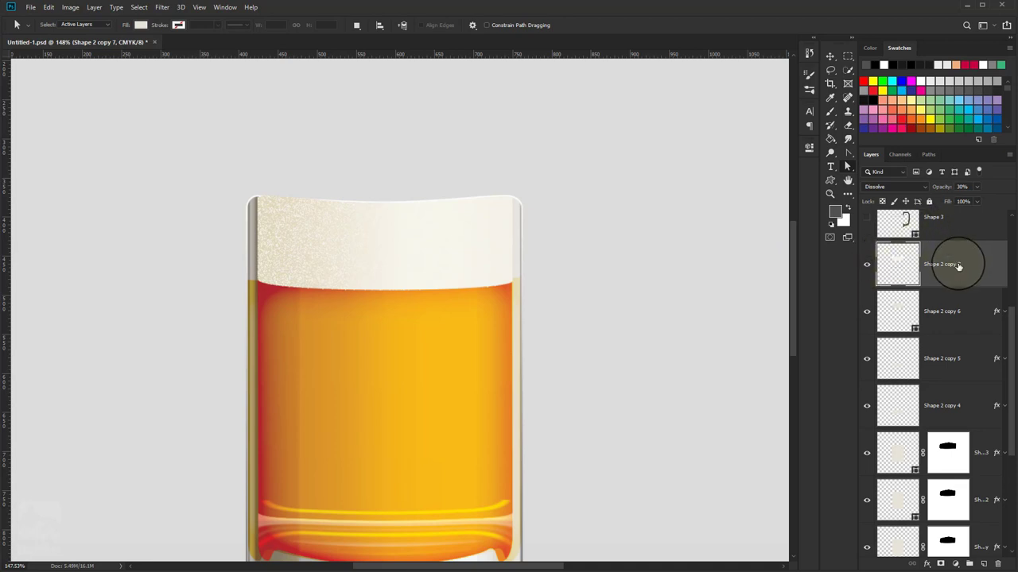
{"action": "left_click", "coordinate": [829, 56]}
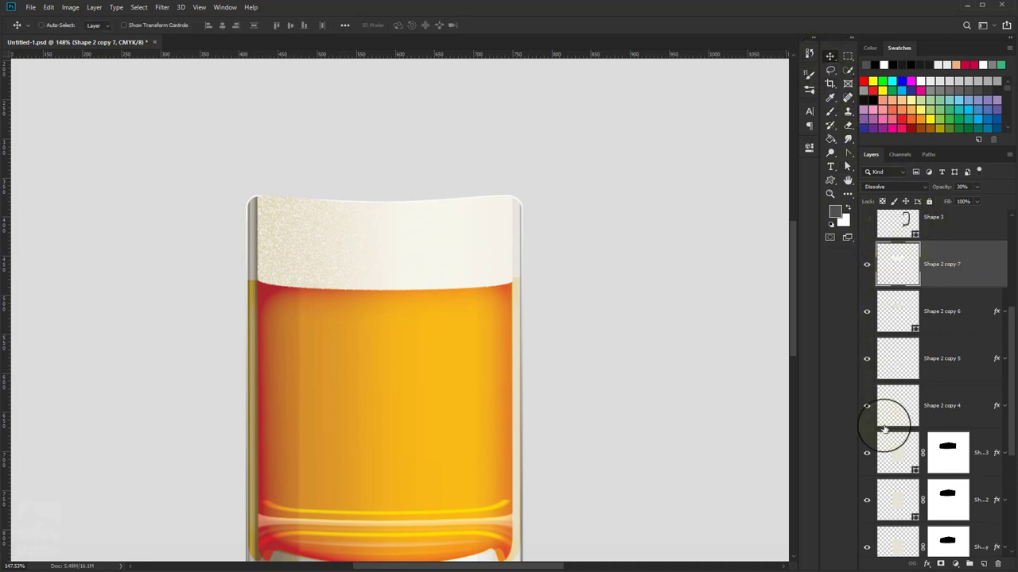
{"action": "left_click", "coordinate": [950, 325]}
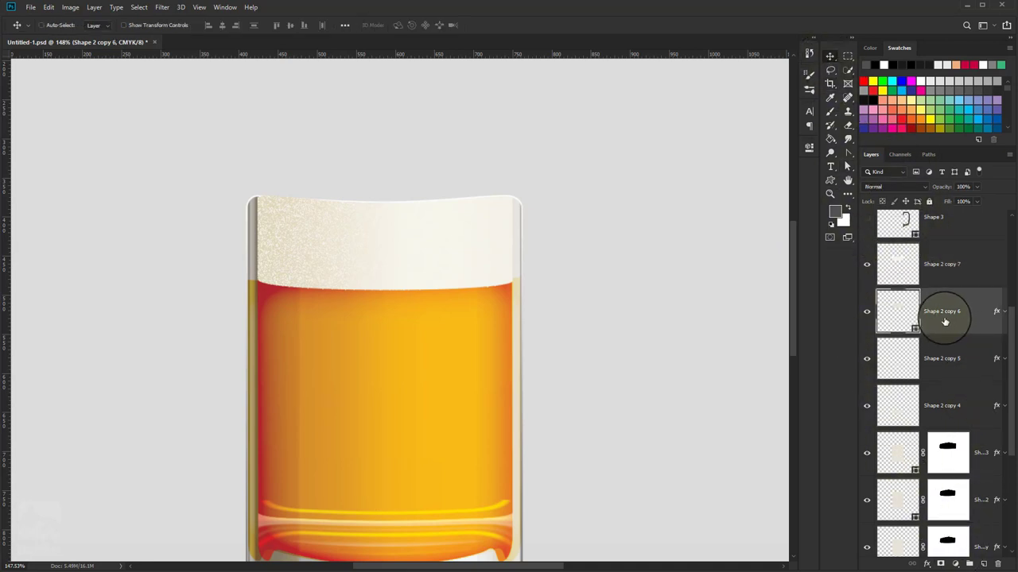
- Merge a new empty layer into Shape 2 copy 7 and set its opacity to 70%
{"action": "left_click", "coordinate": [984, 563]}
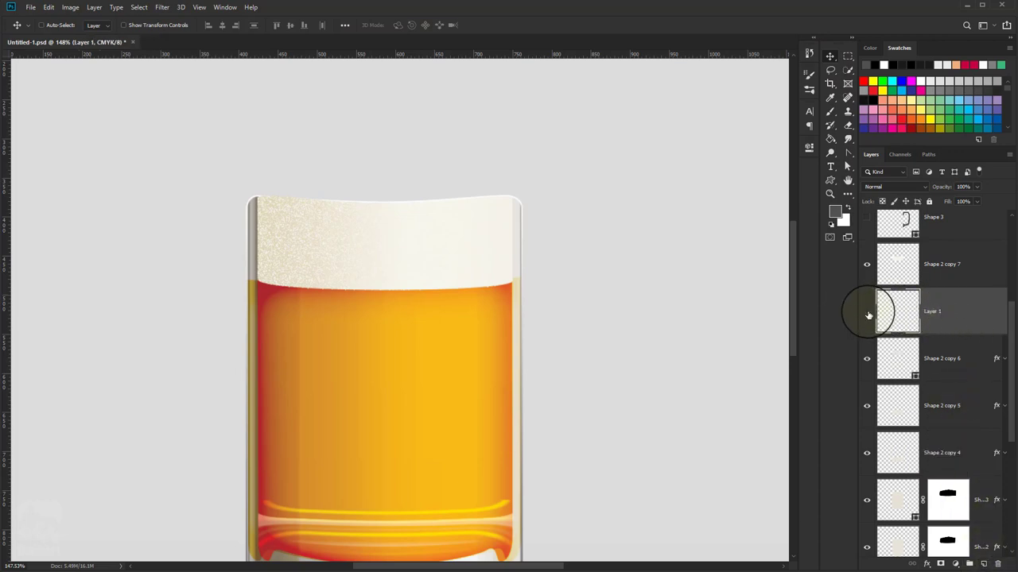
{"action": "left_click", "coordinate": [867, 265]}
{"action": "left_click", "coordinate": [971, 265], "text": "ctrl"}
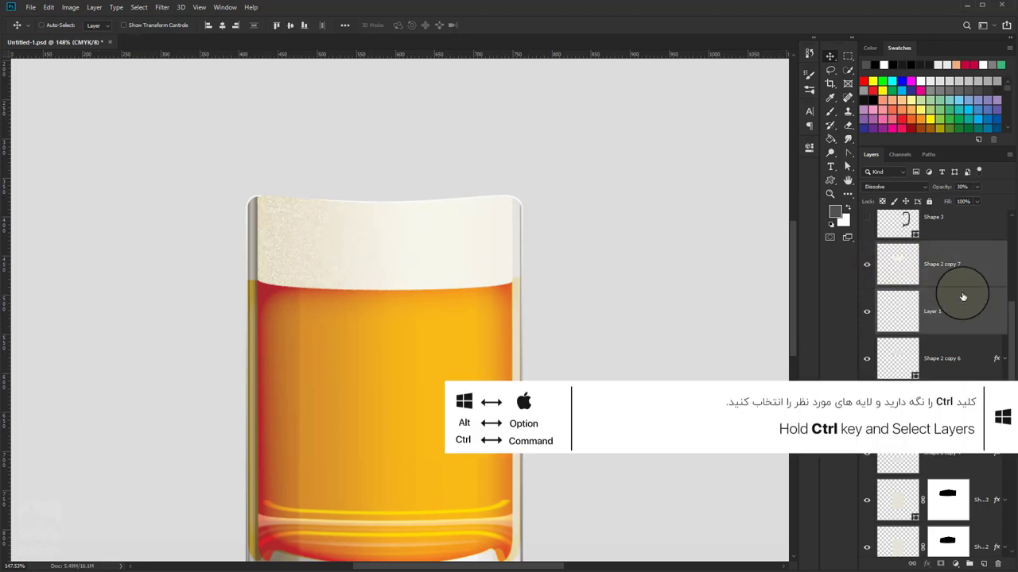
{"action": "left_click", "coordinate": [94, 8]}
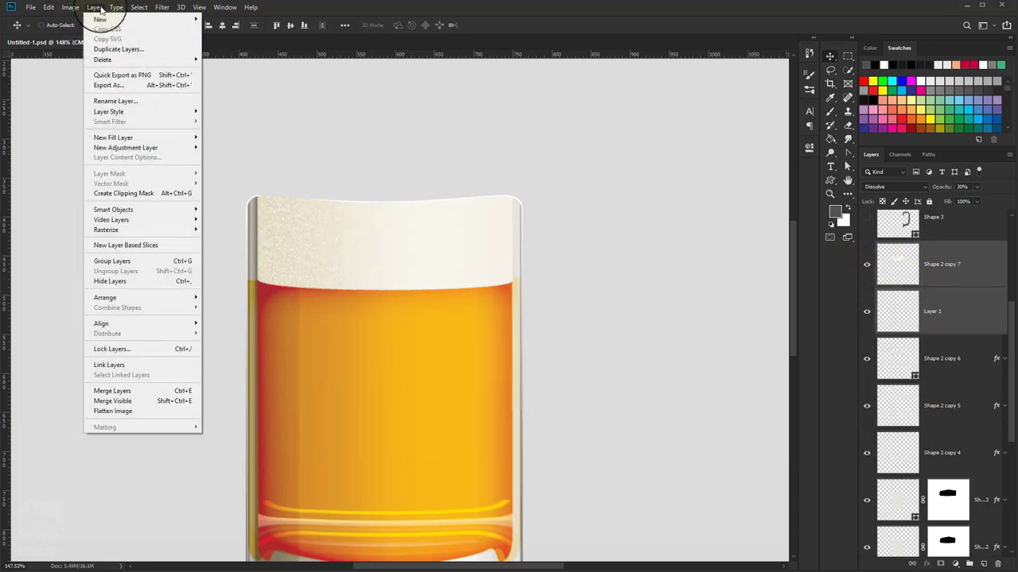
{"action": "left_click", "coordinate": [127, 390]}
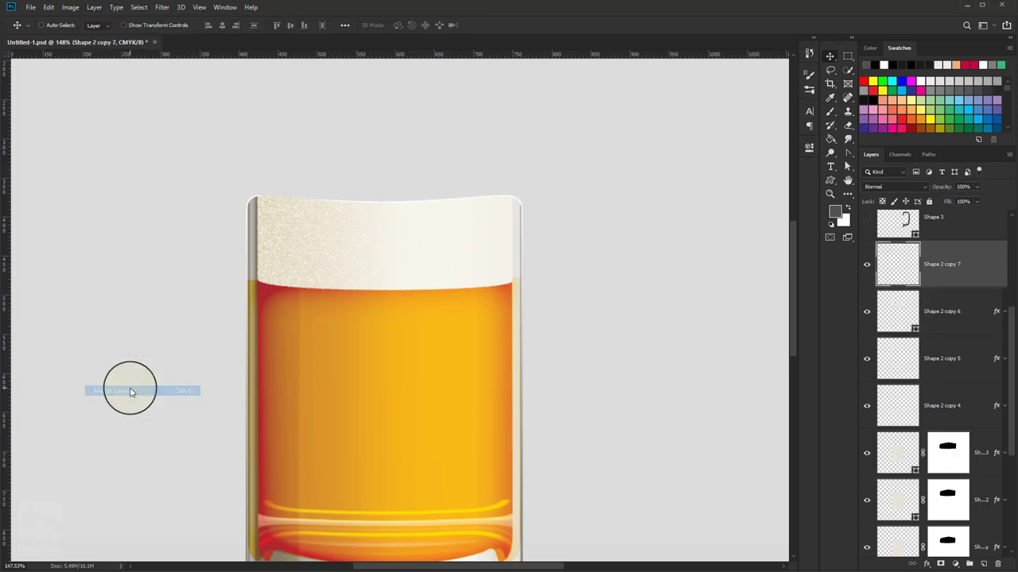
{"action": "left_click", "coordinate": [963, 187]}
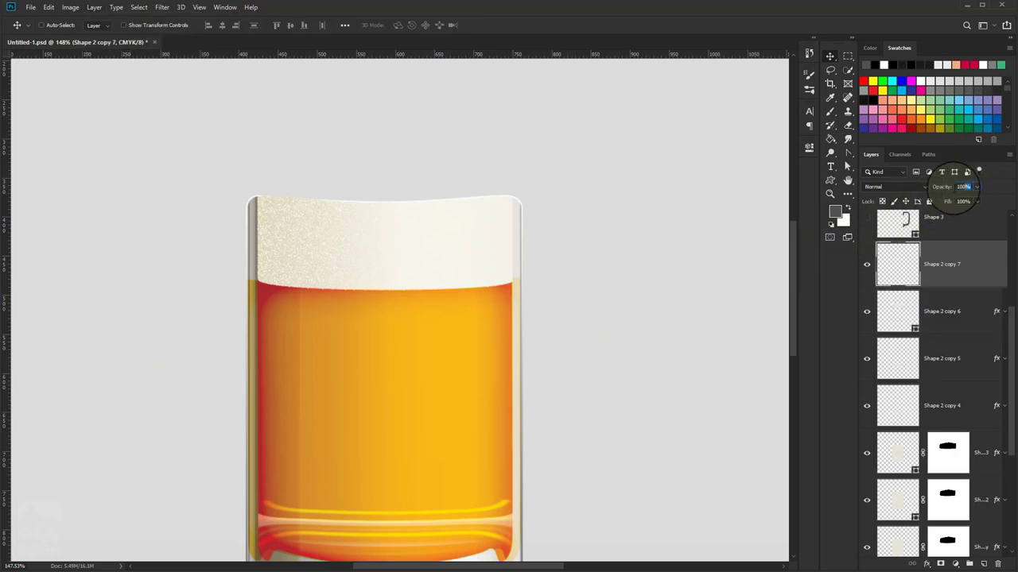
{"action": "type", "text": "70"}
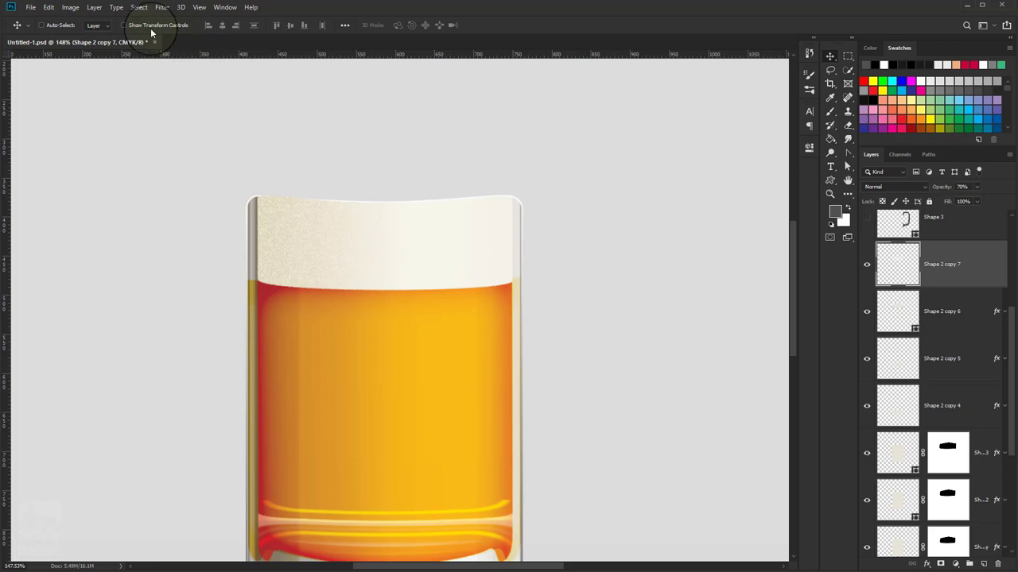
{"action": "left_click", "coordinate": [94, 7]}
{"action": "mouse_move", "coordinate": [109, 111]}
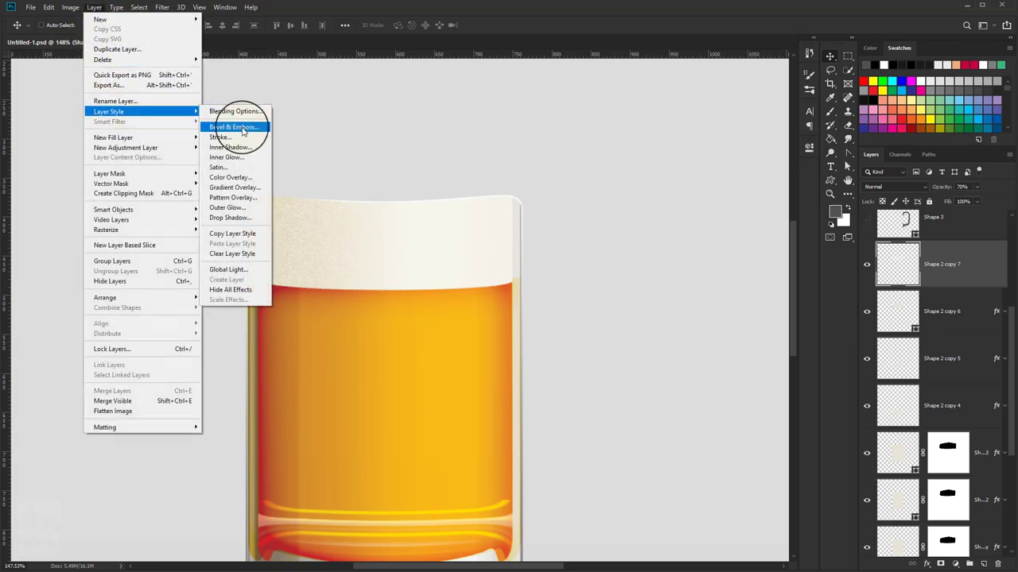
- Add Bevel & Emboss with depth 100%, size 0 px, linear gloss contour, highlight opacity 75%
{"action": "left_click", "coordinate": [237, 127]}
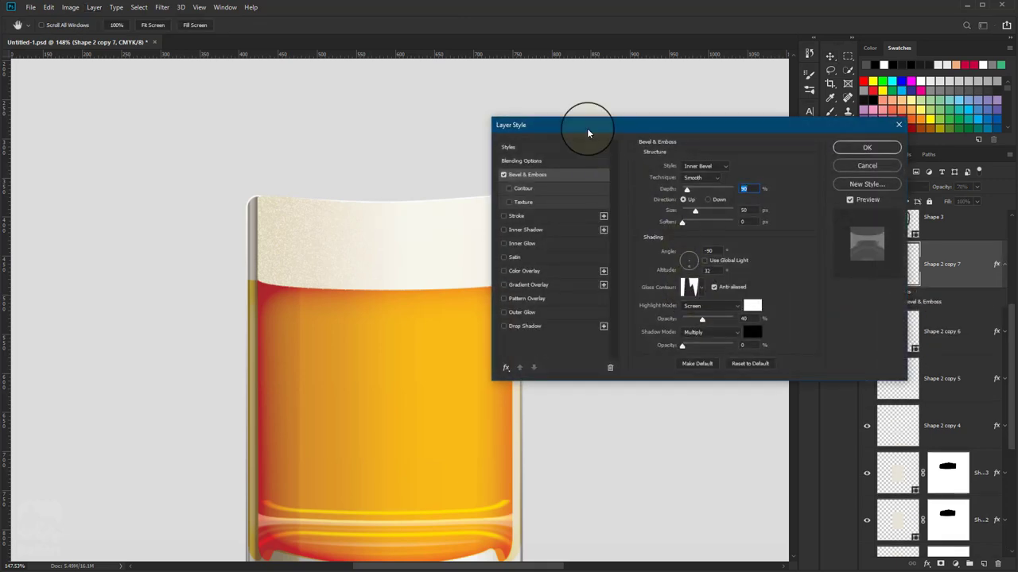
{"action": "left_click_drag", "start_coordinate": [588, 132], "coordinate": [658, 129]}
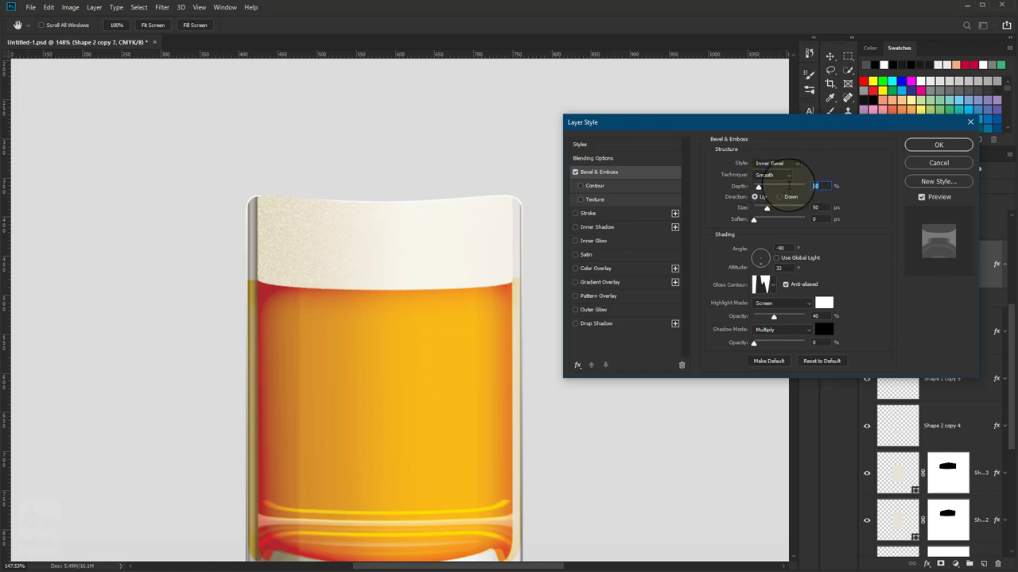
{"action": "type", "text": "1"}
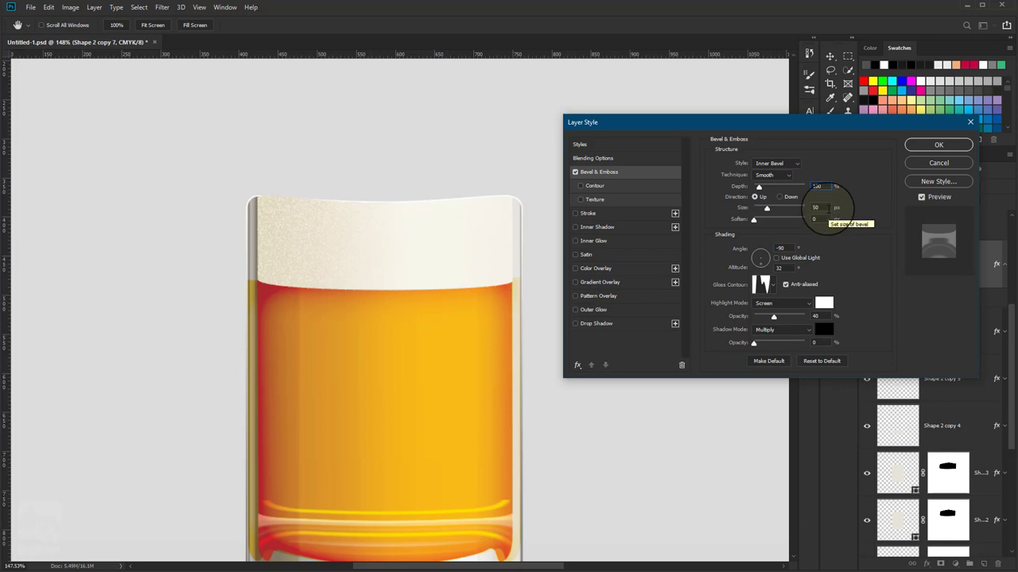
{"action": "left_click", "coordinate": [767, 208]}
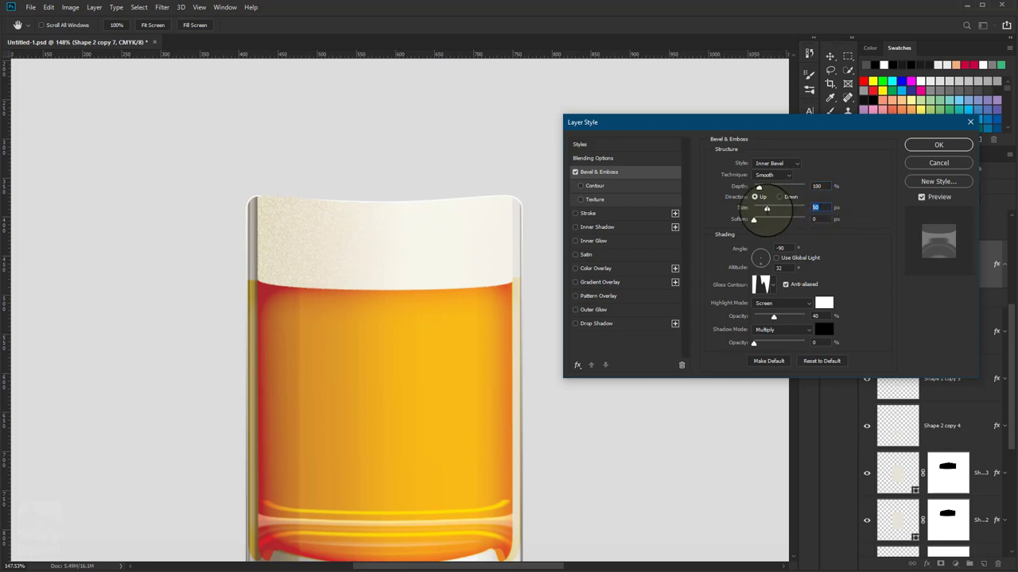
{"action": "left_click", "coordinate": [779, 249]}
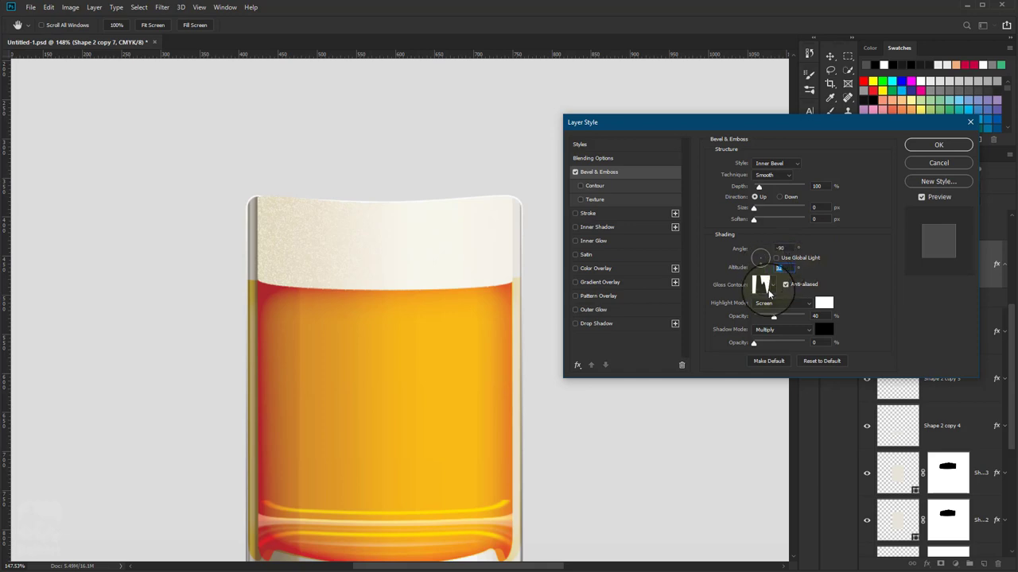
{"action": "left_click", "coordinate": [772, 285]}
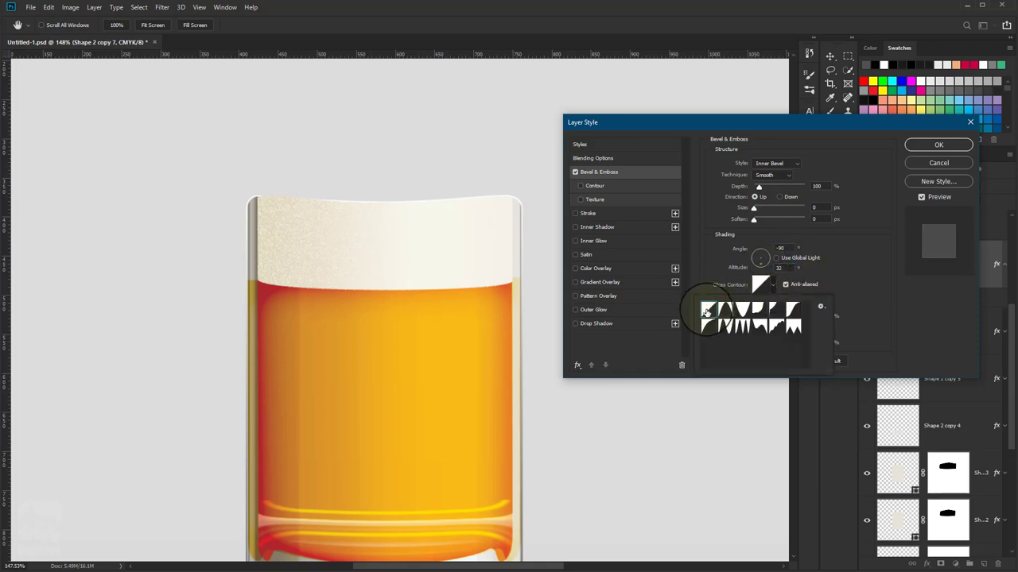
{"action": "left_click", "coordinate": [871, 294]}
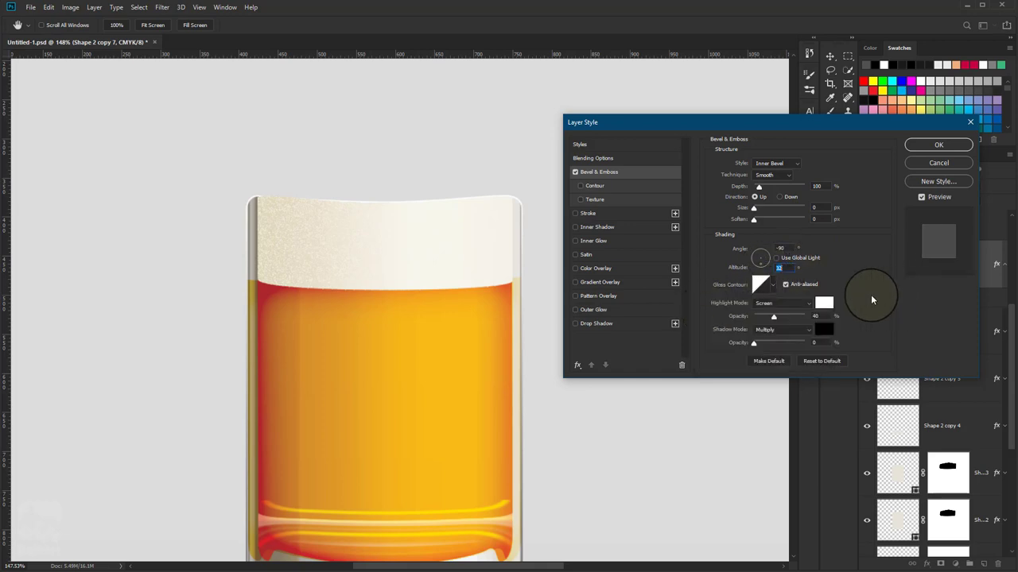
{"action": "left_click", "coordinate": [773, 316]}
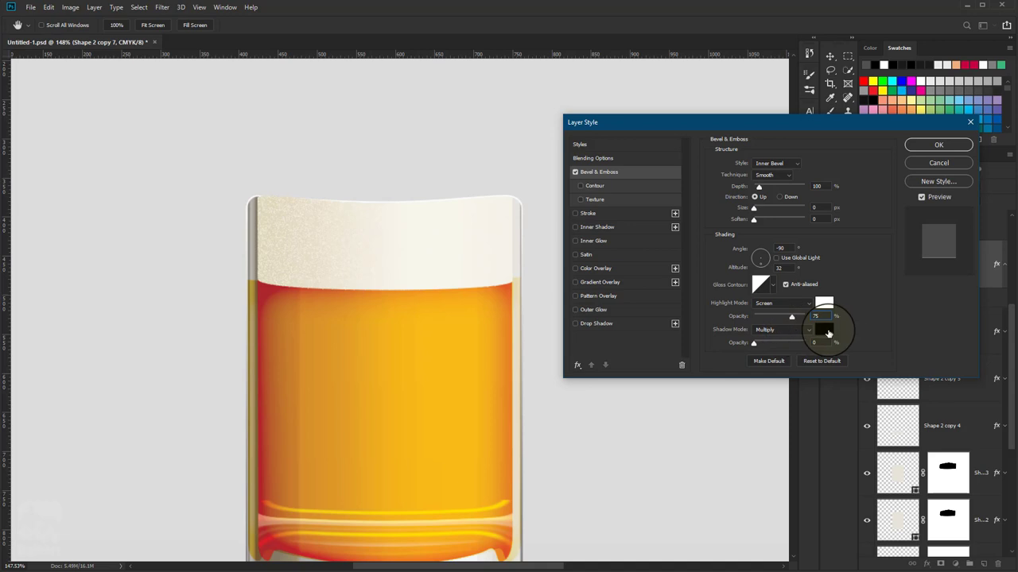
- Make the bevel shadow brown #7d652d at a faint opacity and apply the style
{"action": "left_click", "coordinate": [826, 330]}
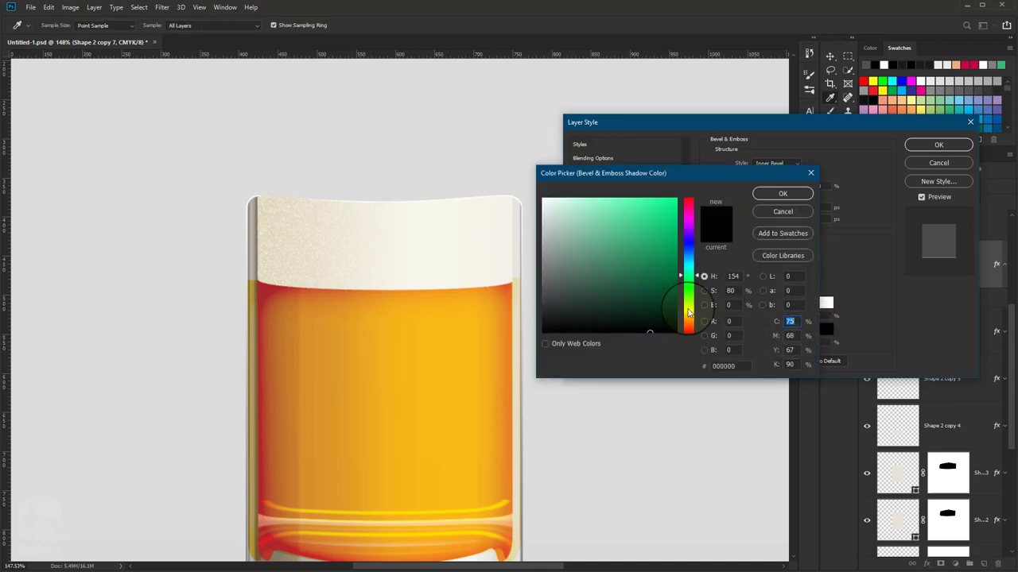
{"action": "left_click", "coordinate": [746, 365]}
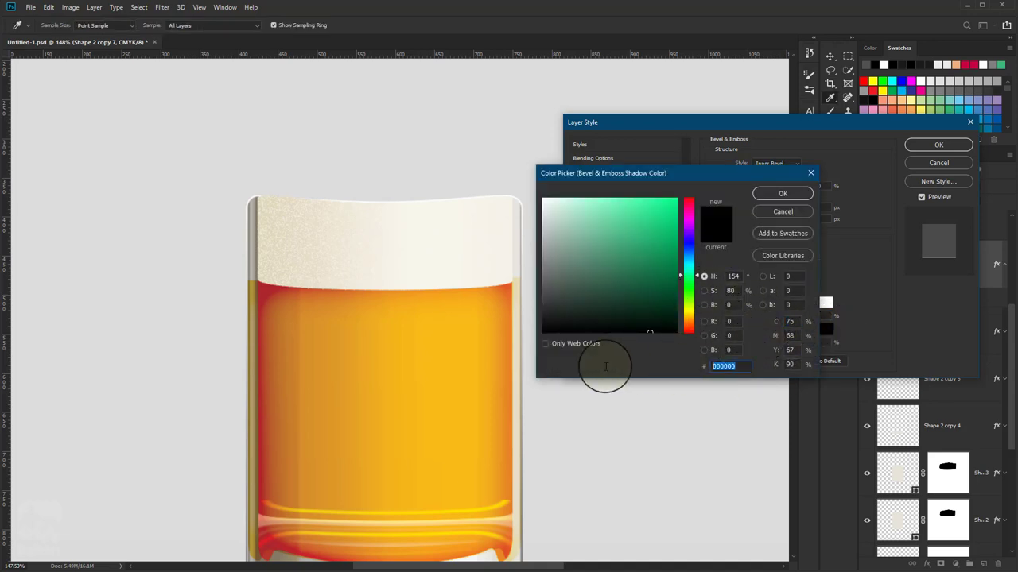
{"action": "type", "text": "7d6"}
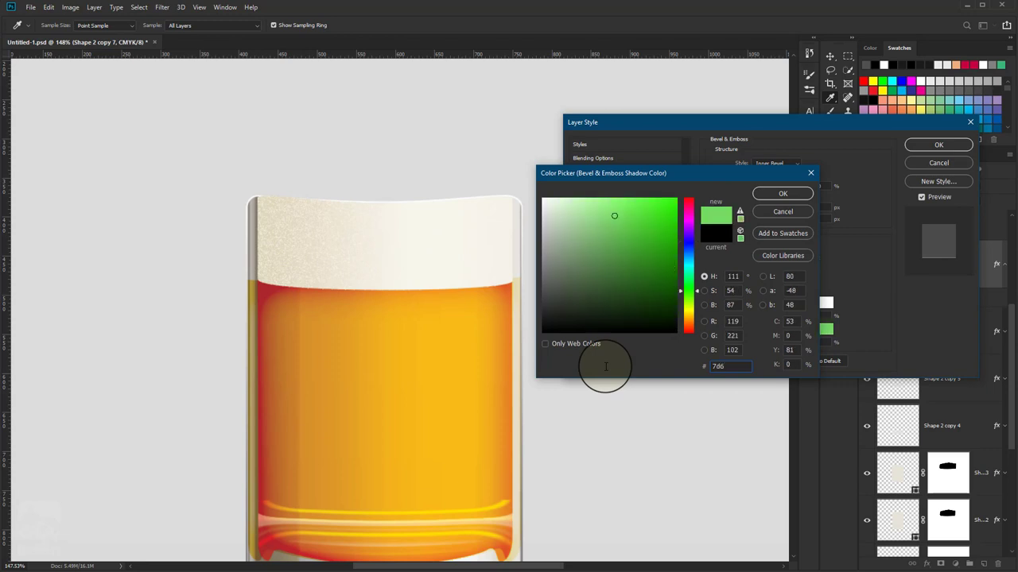
{"action": "type", "text": "2"}
{"action": "key", "text": "BackSpace"}
{"action": "type", "text": "52d"}
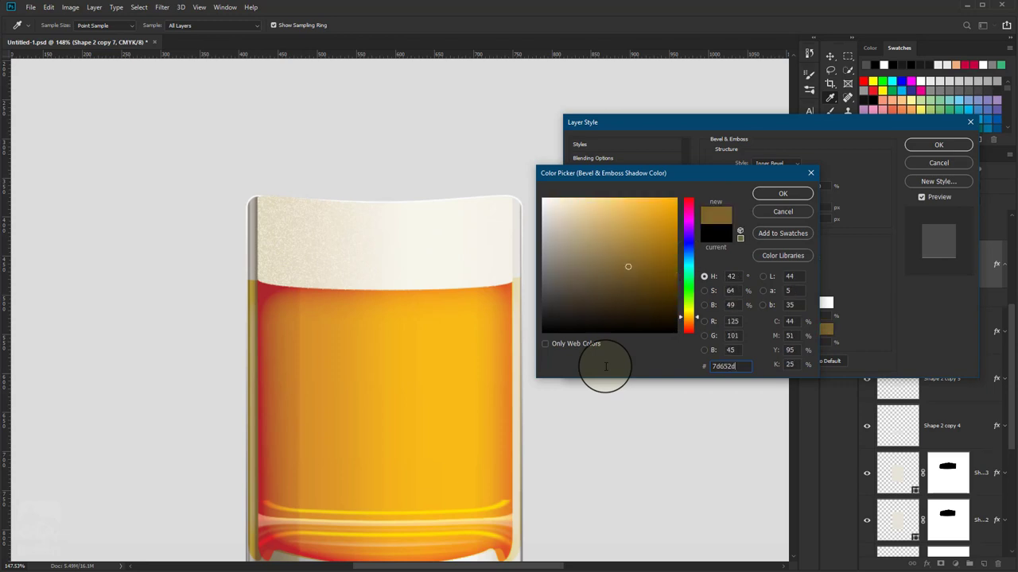
{"action": "left_click", "coordinate": [783, 195]}
{"action": "key", "text": "Tab"}
{"action": "type", "text": "20"}
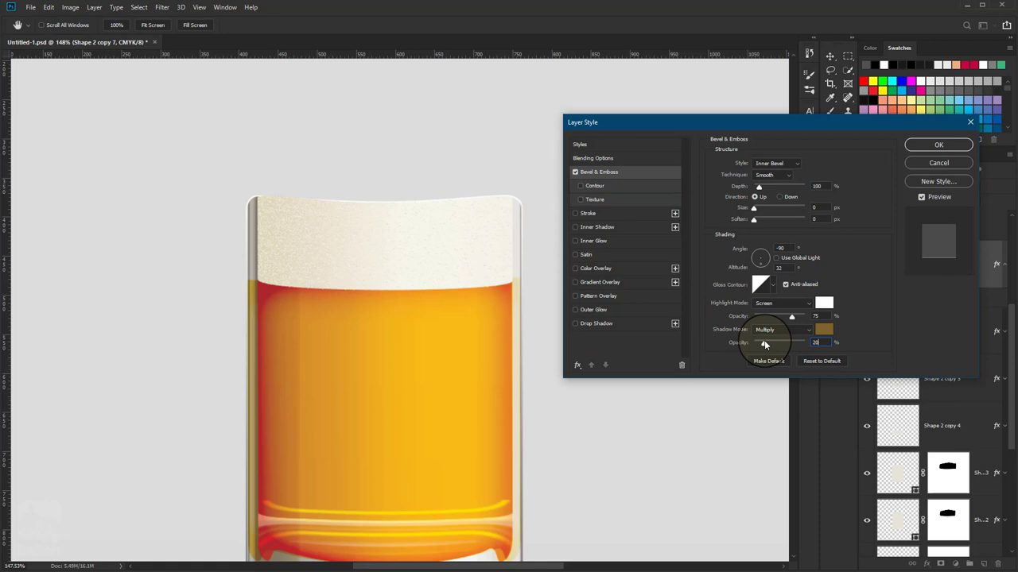
{"action": "left_click_drag", "start_coordinate": [763, 342], "coordinate": [855, 343]}
{"action": "left_click_drag", "start_coordinate": [757, 347], "coordinate": [701, 350]}
{"action": "left_click_drag", "start_coordinate": [865, 350], "coordinate": [773, 353]}
{"action": "left_click_drag", "start_coordinate": [760, 350], "coordinate": [757, 350]}
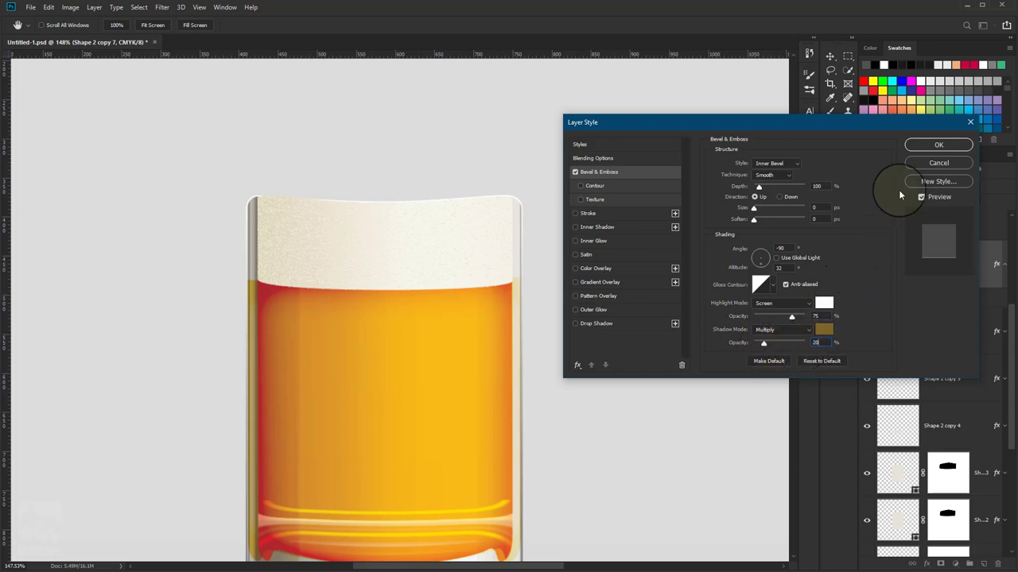
{"action": "left_click", "coordinate": [938, 145]}
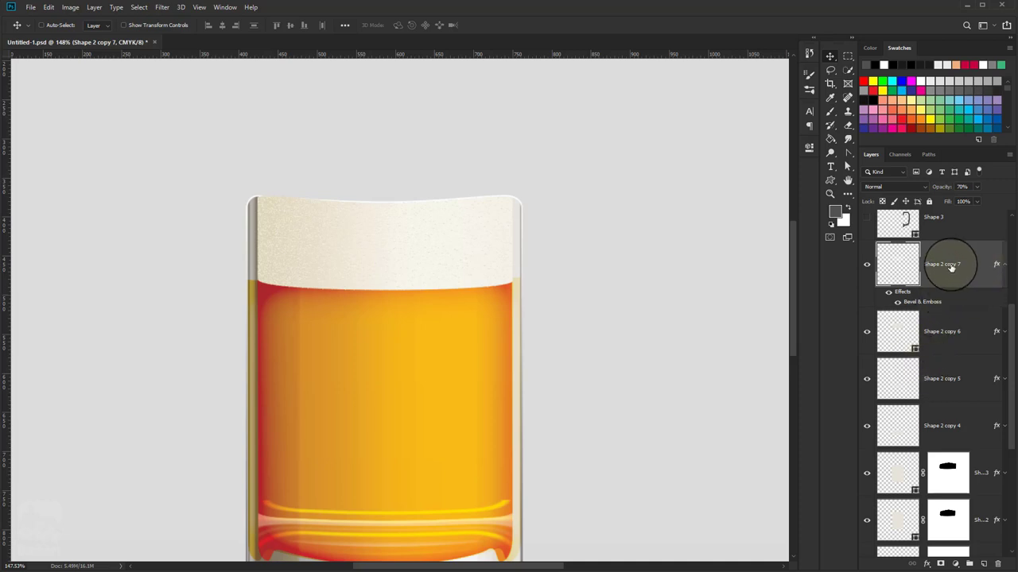
- Duplicate Shape 2 copy 7 as Shape 2 copy 8 and rasterize its layer style
{"action": "left_click", "coordinate": [1003, 264]}
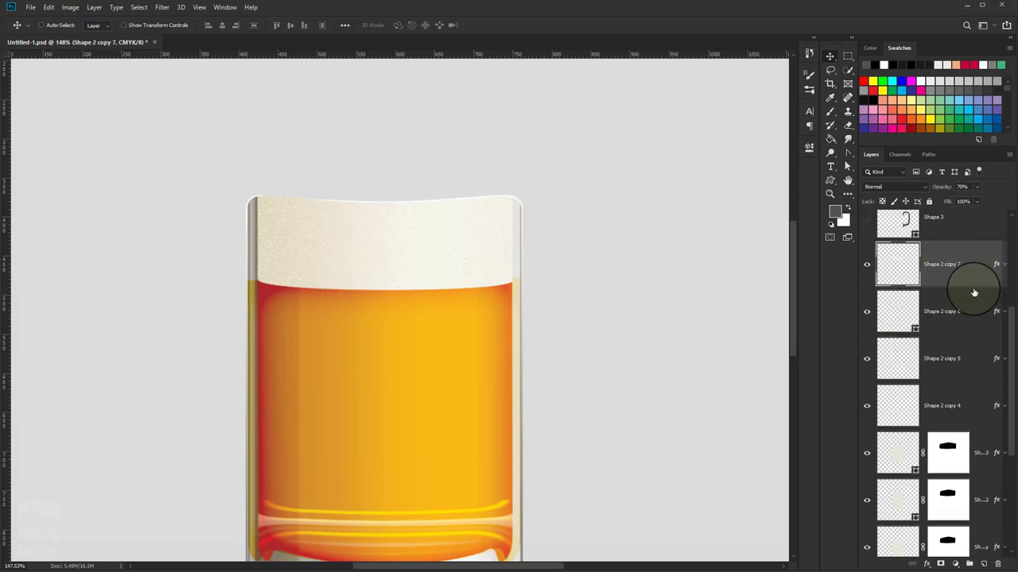
{"action": "left_click_drag", "start_coordinate": [980, 269], "coordinate": [983, 564]}
{"action": "right_click", "coordinate": [952, 239]}
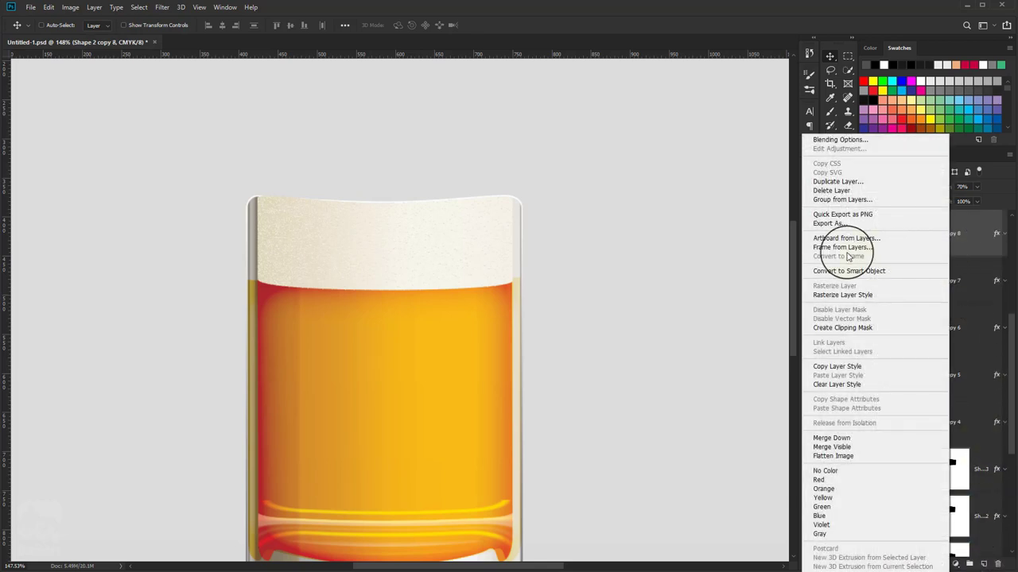
{"action": "left_click", "coordinate": [843, 295]}
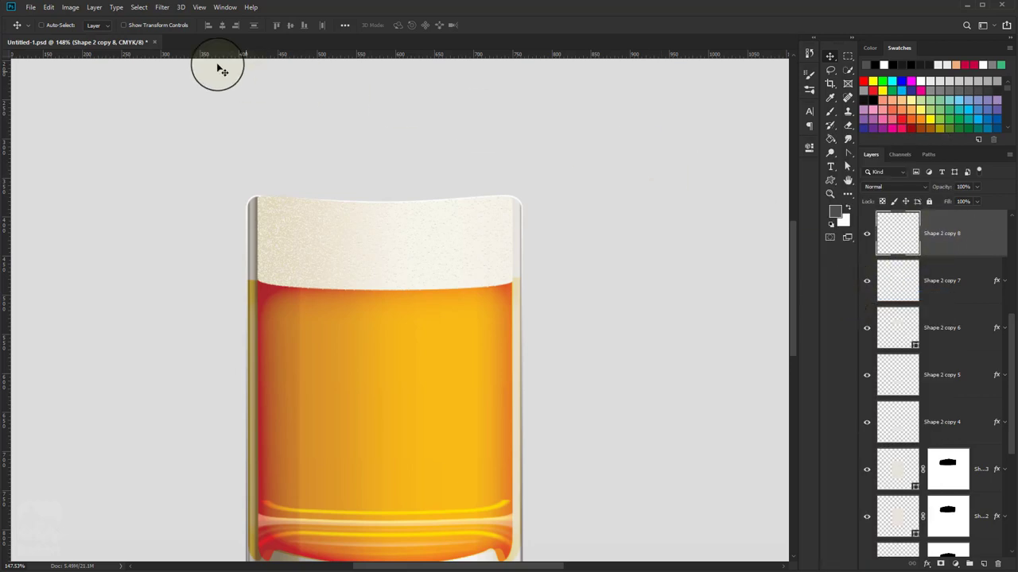
- Apply a 0.3 px Gaussian Blur to Shape 2 copy 8
{"action": "left_click", "coordinate": [161, 7]}
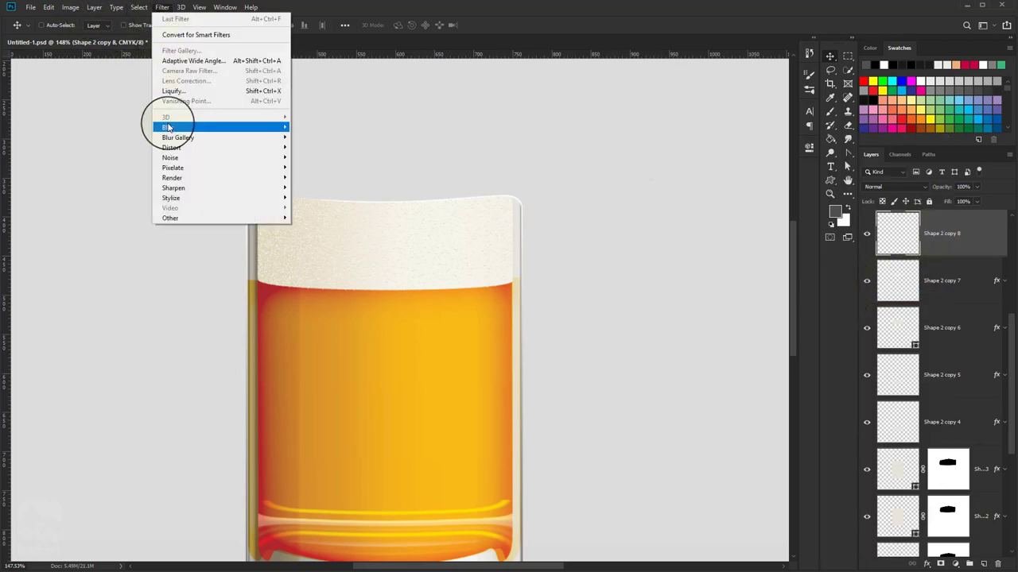
{"action": "mouse_move", "coordinate": [191, 127]}
{"action": "left_click", "coordinate": [314, 166]}
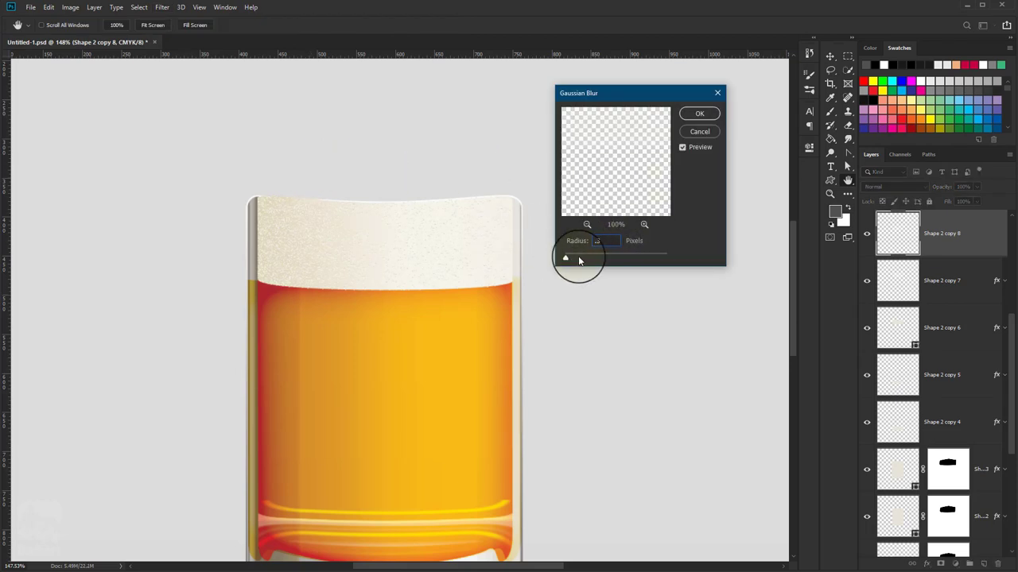
{"action": "key", "text": "Tab"}
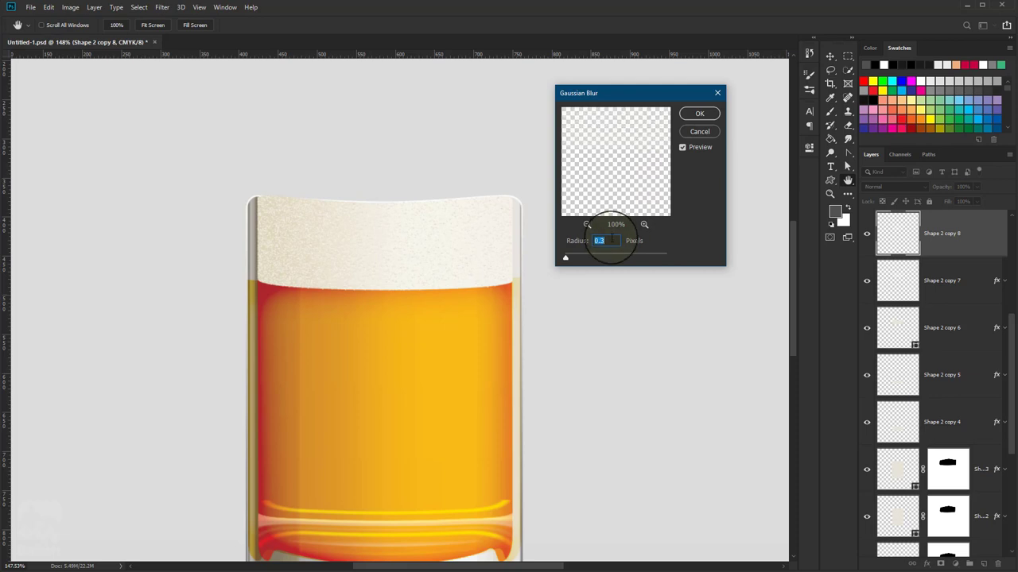
{"action": "left_click", "coordinate": [700, 114]}
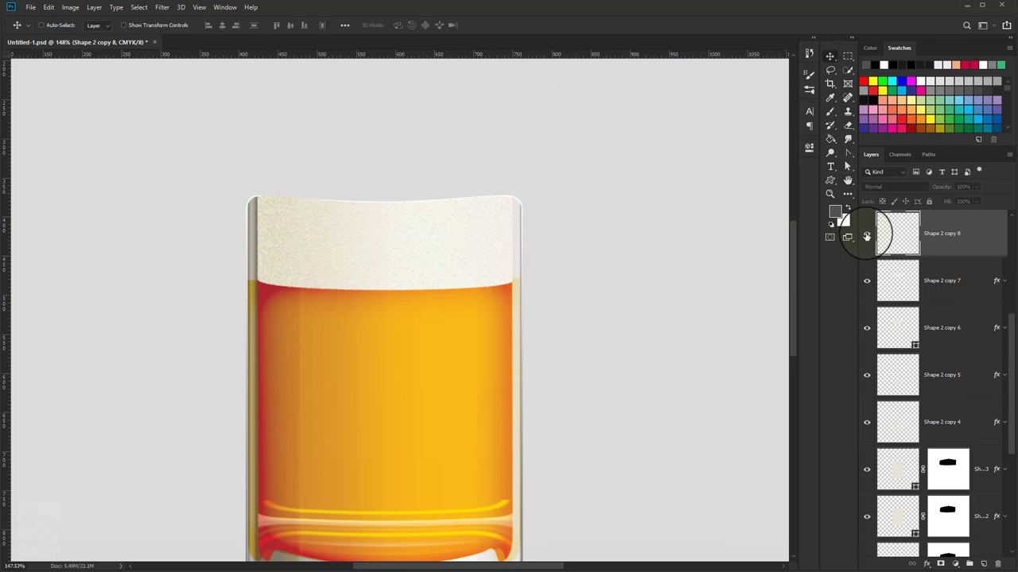
{"action": "scroll", "coordinate": [336, 230], "scroll_direction": "up", "scroll_amount": 2}
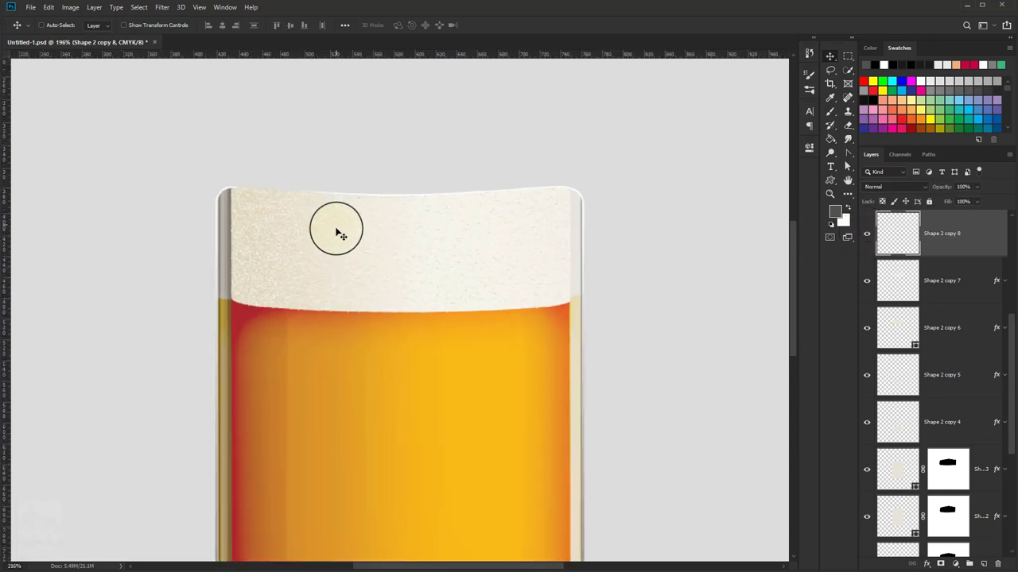
{"action": "scroll", "coordinate": [323, 241], "scroll_direction": "up", "scroll_amount": 2}
{"action": "scroll", "coordinate": [422, 249], "scroll_direction": "up", "scroll_amount": 2}
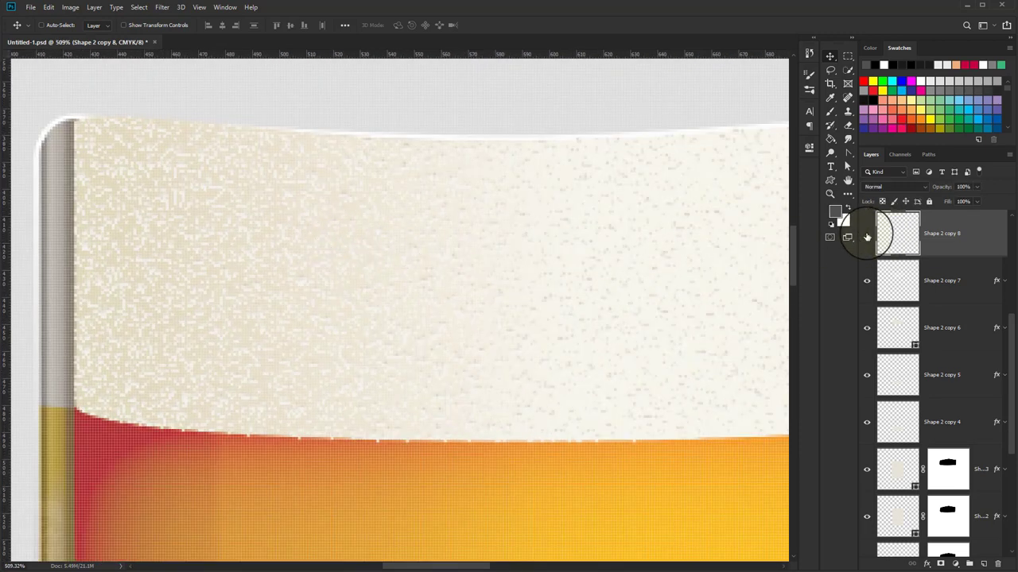
{"action": "scroll", "coordinate": [446, 272], "scroll_direction": "down", "scroll_amount": 2}
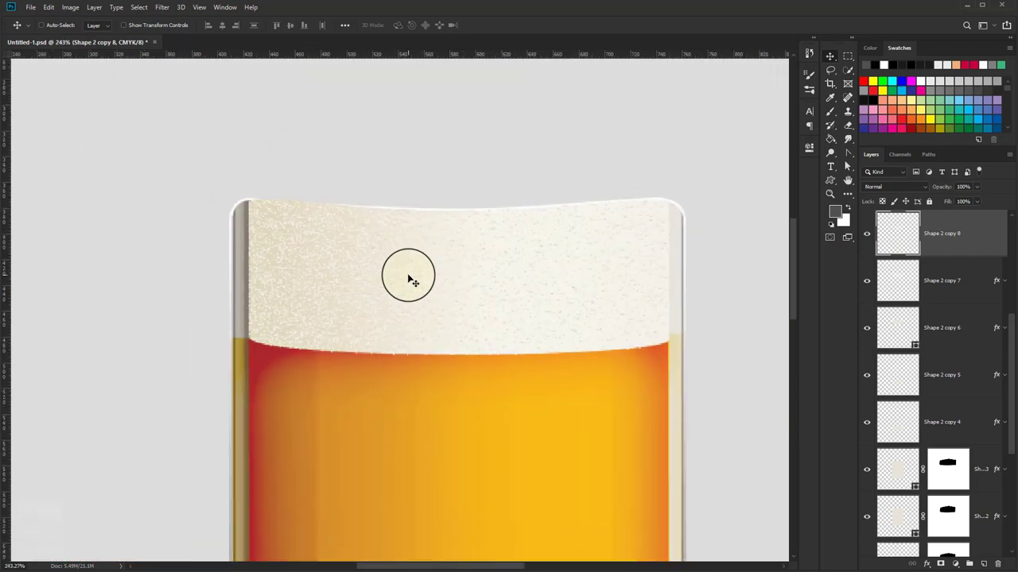
{"action": "scroll", "coordinate": [413, 278], "scroll_direction": "down", "scroll_amount": 2}
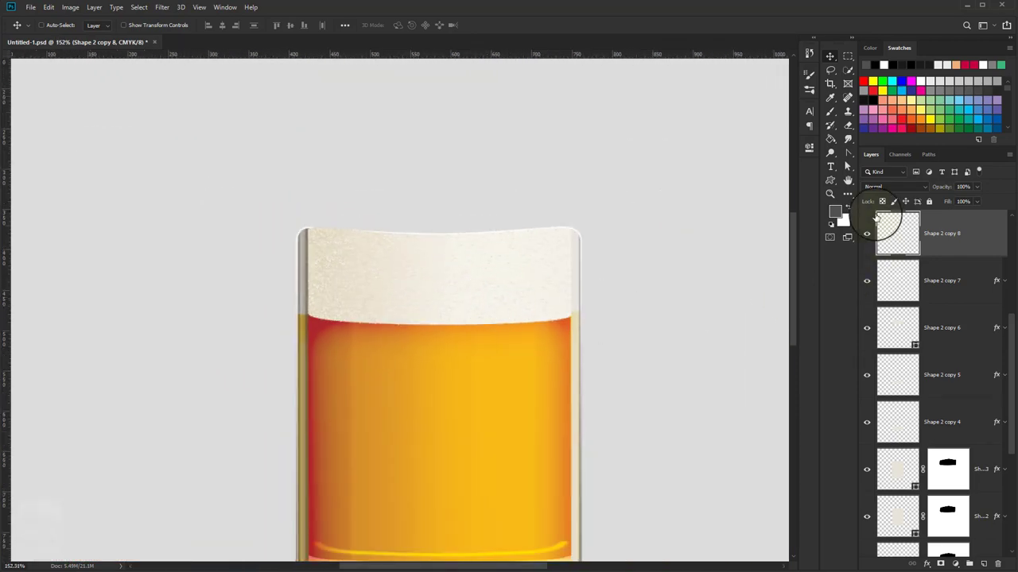
- Add a new empty Color layer above Shape 2 copy 8 and pick the Brush tool
{"action": "scroll", "coordinate": [965, 239], "scroll_direction": "up", "scroll_amount": 2}
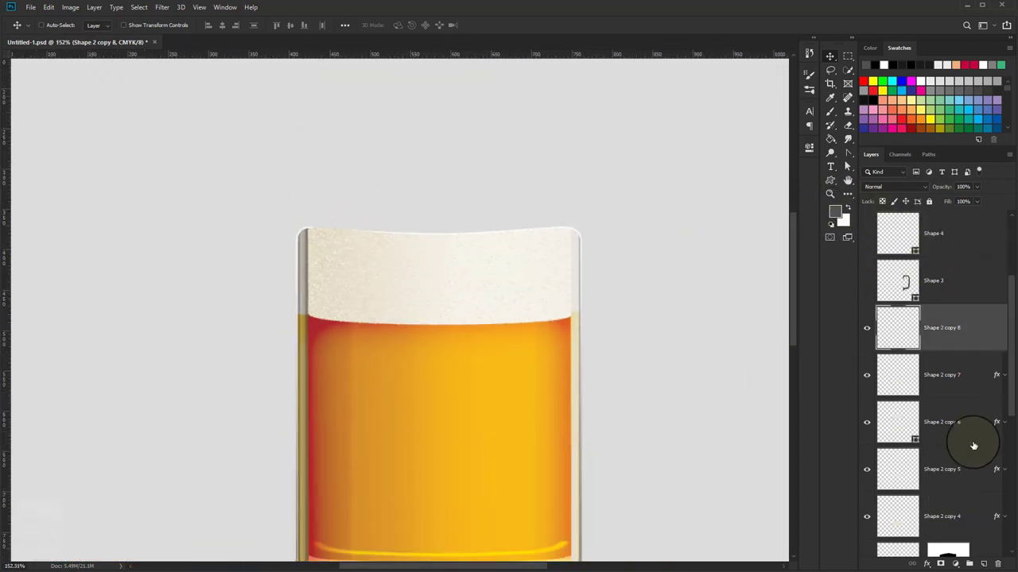
{"action": "left_click", "coordinate": [983, 564]}
{"action": "type", "text": "Color"}
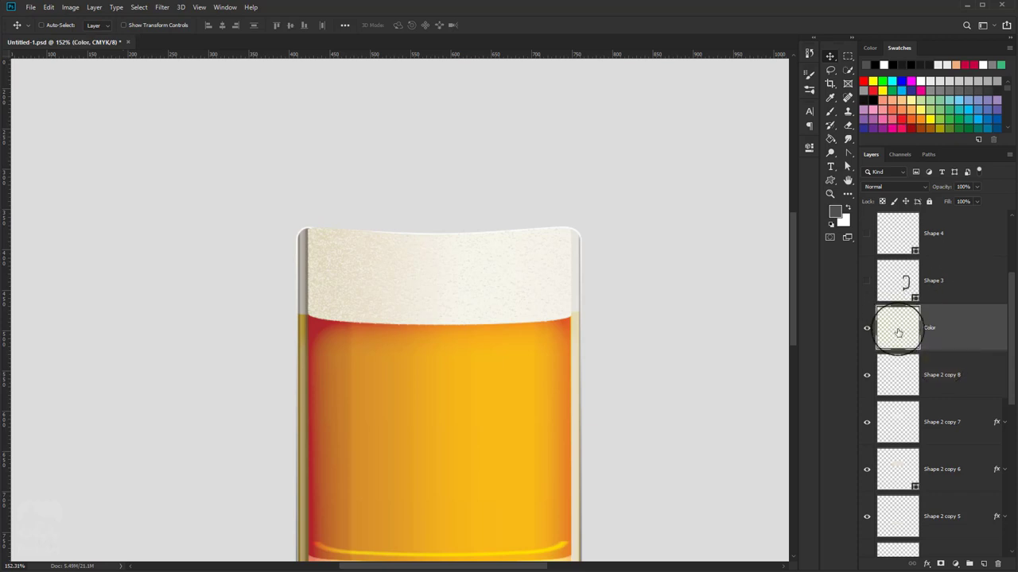
{"action": "left_click", "coordinate": [830, 112]}
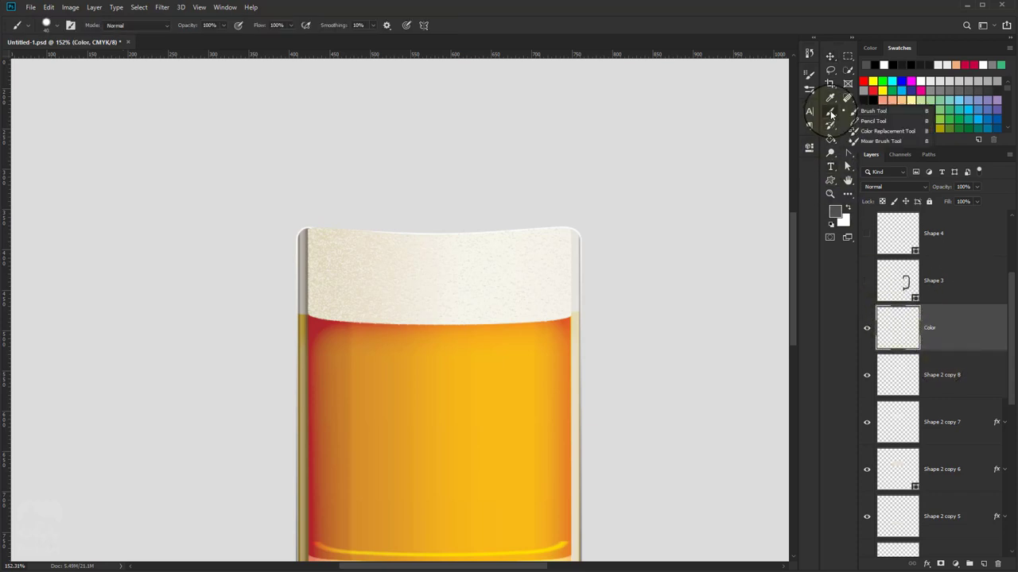
{"action": "left_click", "coordinate": [871, 105]}
- Reset the brush to 174 px, 0% hardness and set the foreground to #b77c1e
{"action": "right_click", "coordinate": [17, 25]}
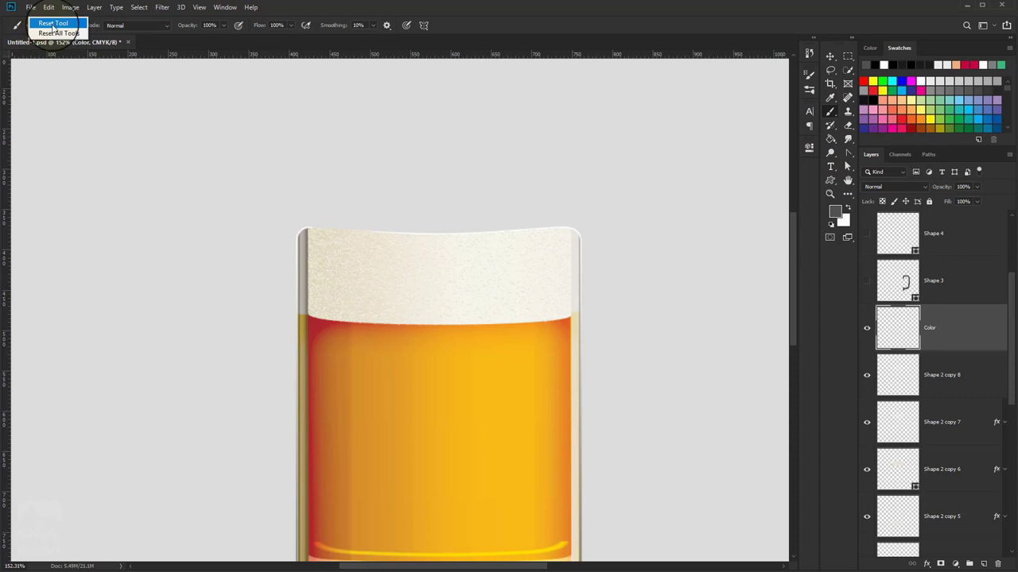
{"action": "left_click", "coordinate": [36, 30]}
{"action": "right_click", "coordinate": [269, 283]}
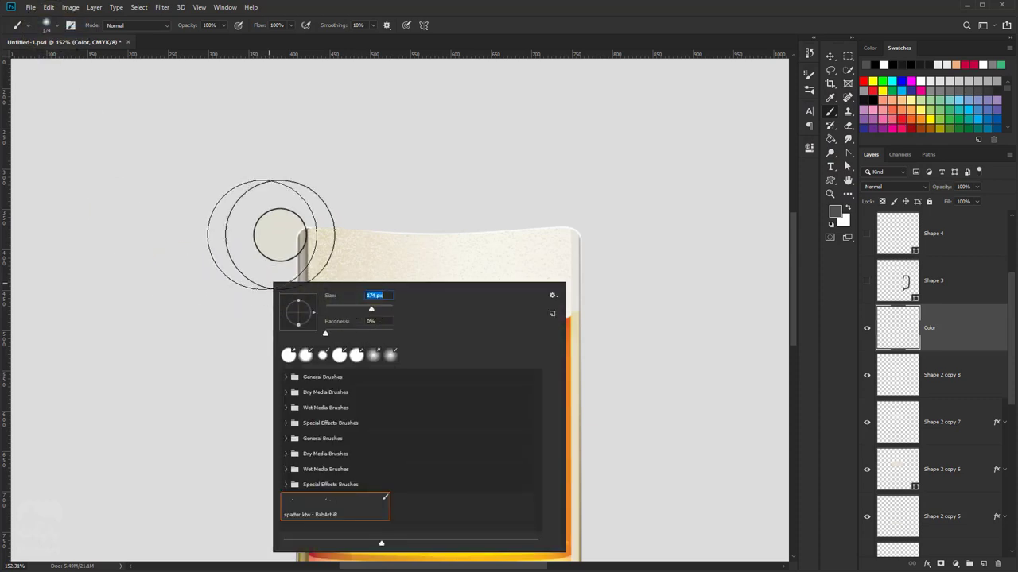
{"action": "left_click", "coordinate": [620, 22]}
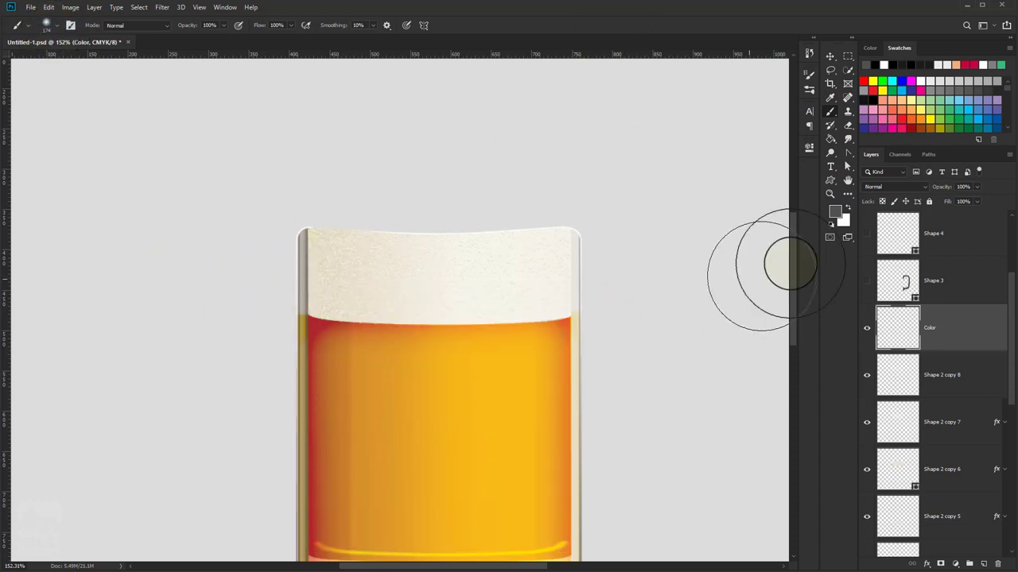
{"action": "left_click", "coordinate": [836, 212]}
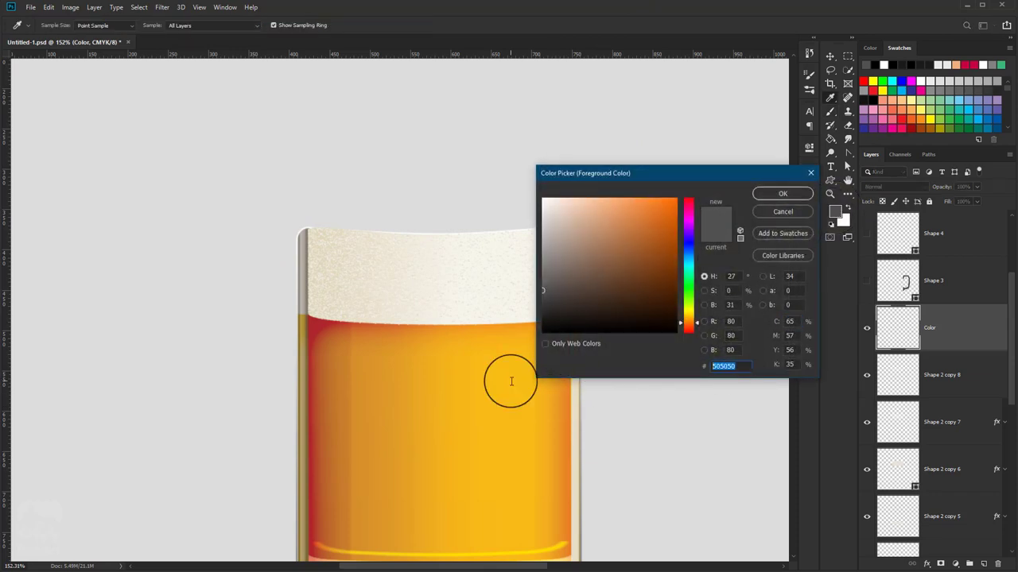
{"action": "type", "text": "b77"}
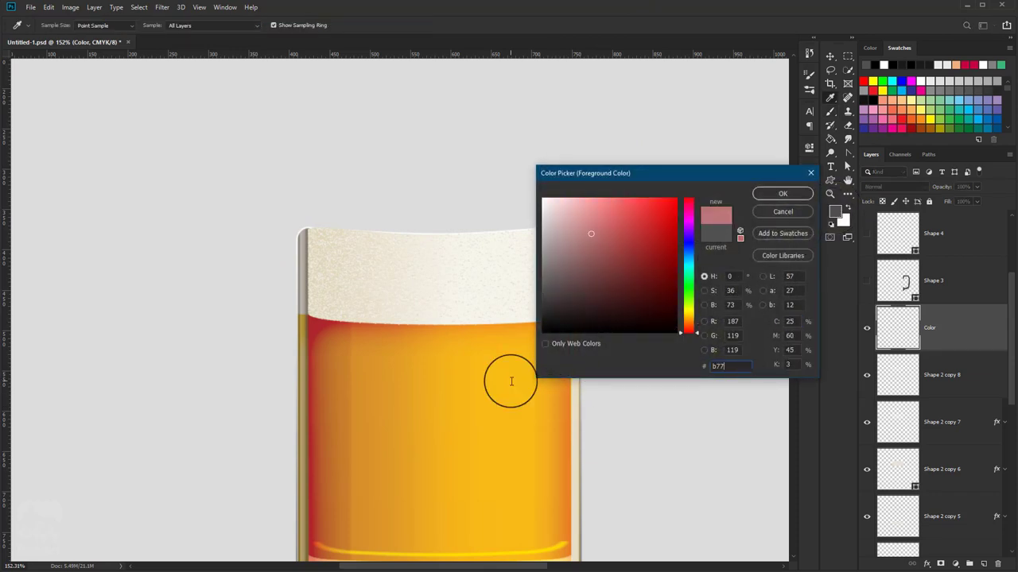
{"action": "type", "text": "c"}
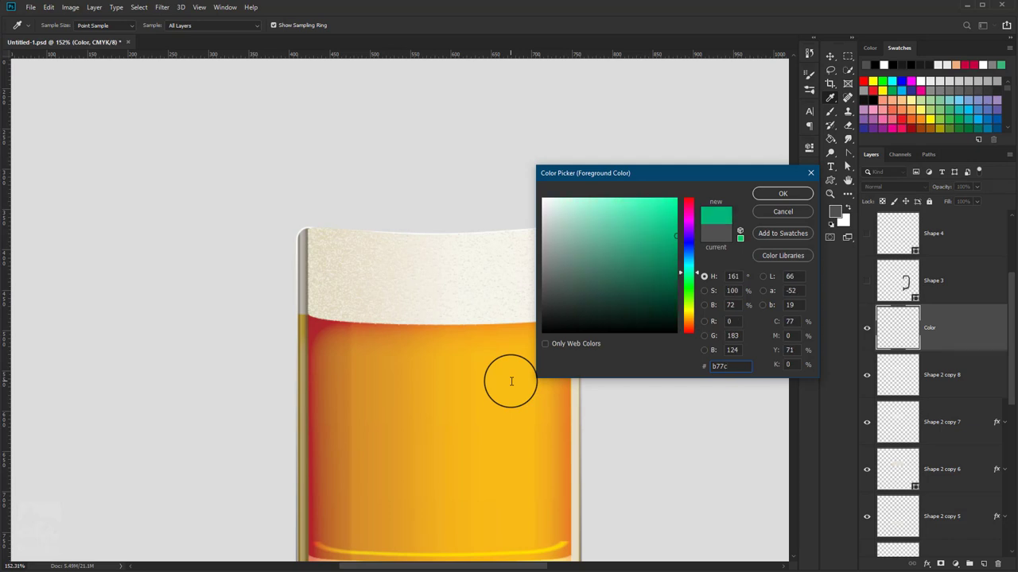
{"action": "type", "text": "1e"}
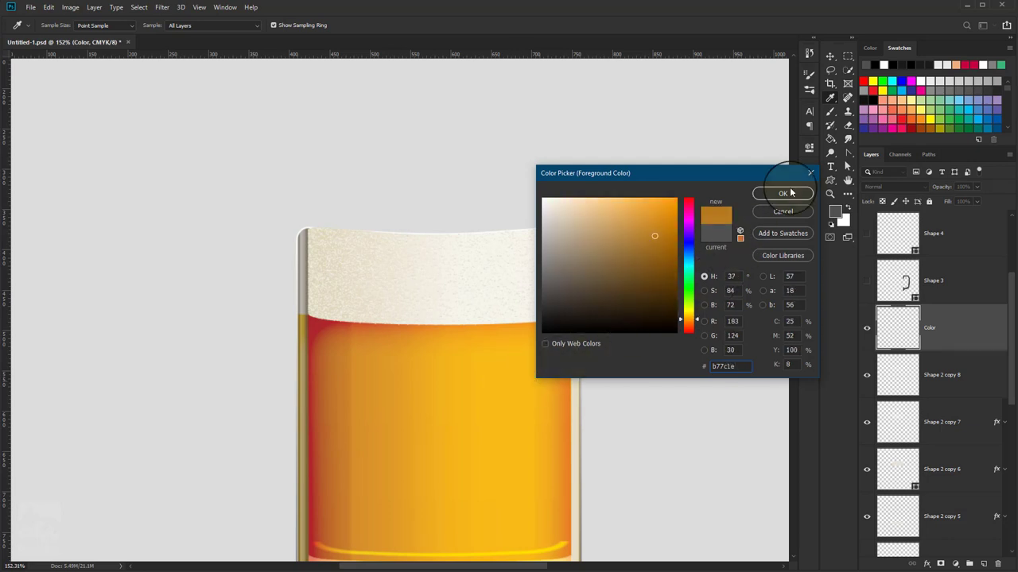
- Paint soft amber #b77c1e strokes across the right, top and left of the glass
{"action": "left_click", "coordinate": [784, 194]}
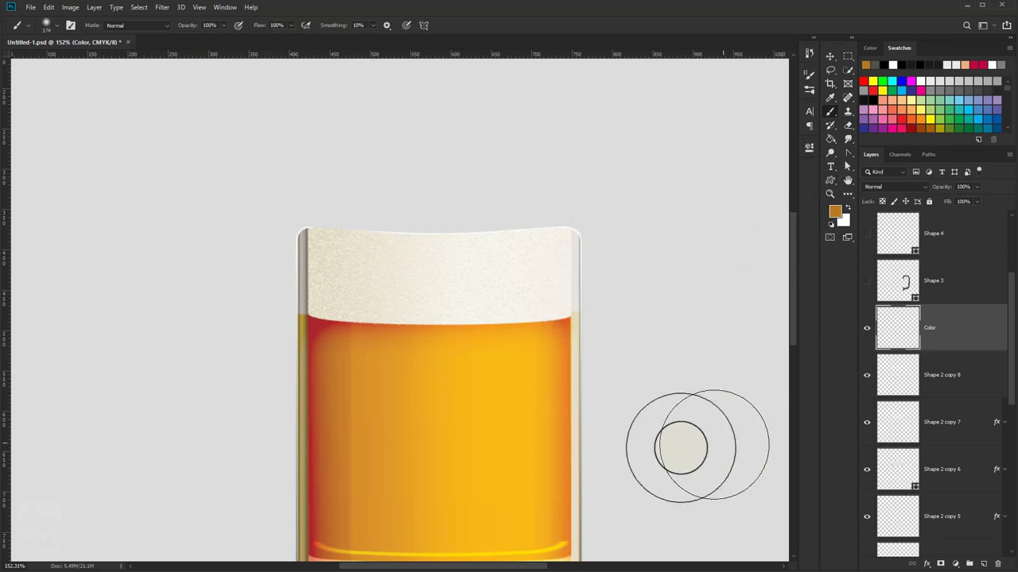
{"action": "scroll", "coordinate": [583, 388], "scroll_direction": "down", "scroll_amount": 2}
{"action": "scroll", "coordinate": [582, 387], "scroll_direction": "down", "scroll_amount": 2}
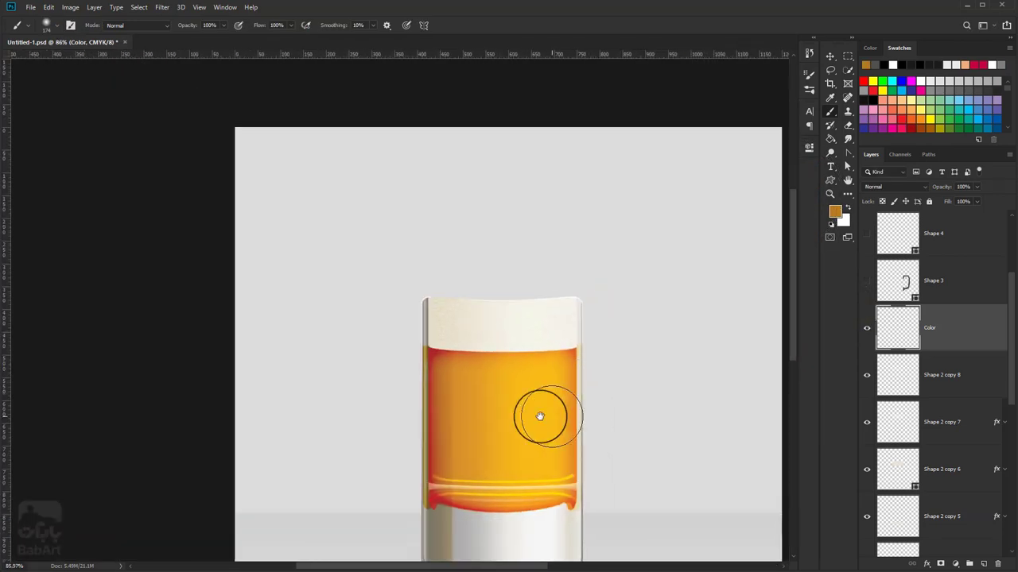
{"action": "scroll", "coordinate": [538, 415], "scroll_direction": "up", "scroll_amount": 2}
{"action": "scroll", "coordinate": [402, 277], "scroll_direction": "up", "scroll_amount": 1}
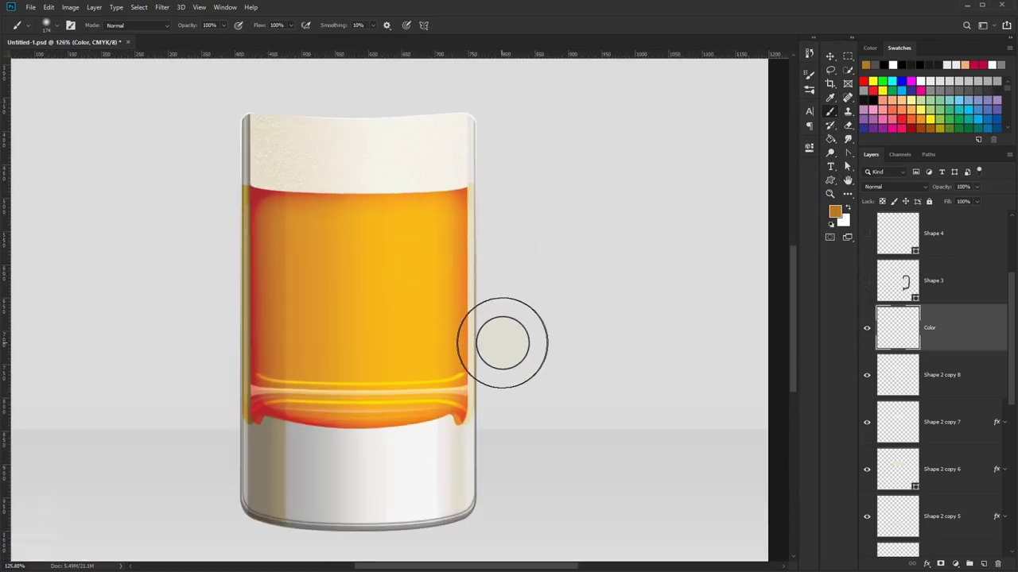
{"action": "mouse_move", "coordinate": [504, 343]}
{"action": "left_mouse_down"}
{"action": "mouse_move", "coordinate": [401, 188]}
{"action": "mouse_move", "coordinate": [320, 170]}
{"action": "mouse_move", "coordinate": [484, 172]}
{"action": "mouse_move", "coordinate": [274, 179]}
{"action": "mouse_move", "coordinate": [288, 243]}
{"action": "mouse_move", "coordinate": [278, 220]}
{"action": "mouse_move", "coordinate": [225, 288]}
{"action": "mouse_move", "coordinate": [257, 220]}
{"action": "mouse_move", "coordinate": [382, 155]}
{"action": "mouse_move", "coordinate": [452, 237]}
{"action": "mouse_move", "coordinate": [482, 252]}
{"action": "mouse_move", "coordinate": [477, 209]}
{"action": "left_mouse_up"}
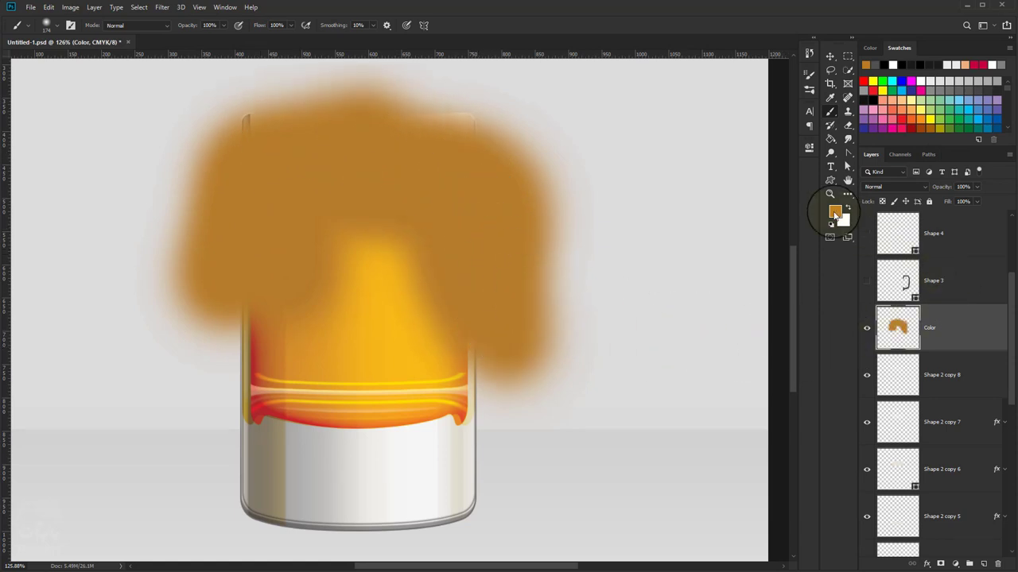
{"action": "left_click", "coordinate": [835, 213]}
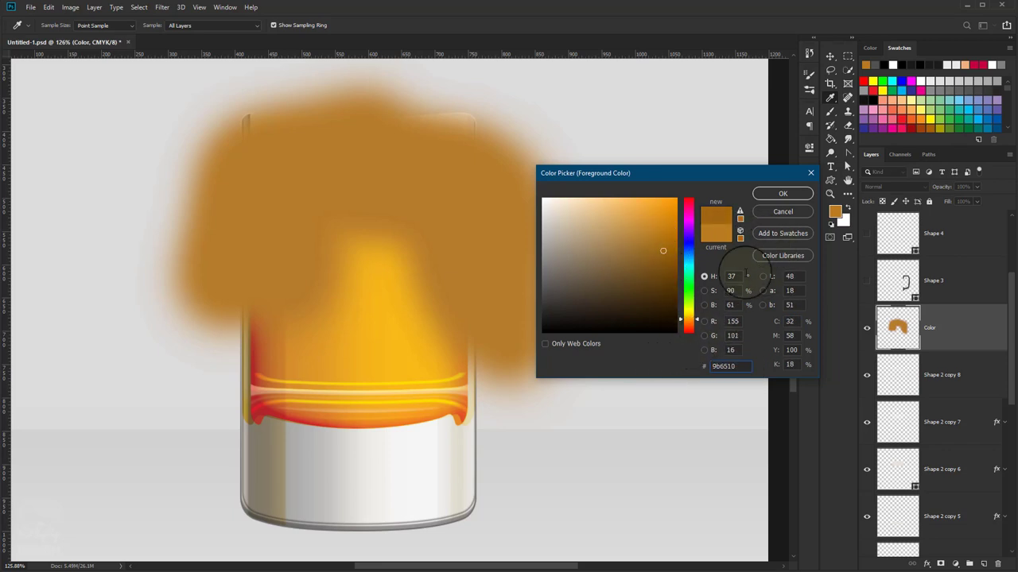
{"action": "left_click", "coordinate": [783, 193]}
{"action": "mouse_move", "coordinate": [503, 262]}
{"action": "left_mouse_down"}
{"action": "mouse_move", "coordinate": [450, 189]}
{"action": "mouse_move", "coordinate": [309, 172]}
{"action": "mouse_move", "coordinate": [182, 249]}
{"action": "mouse_move", "coordinate": [422, 168]}
{"action": "mouse_move", "coordinate": [207, 230]}
{"action": "mouse_move", "coordinate": [222, 266]}
{"action": "mouse_move", "coordinate": [195, 365]}
{"action": "left_mouse_up"}
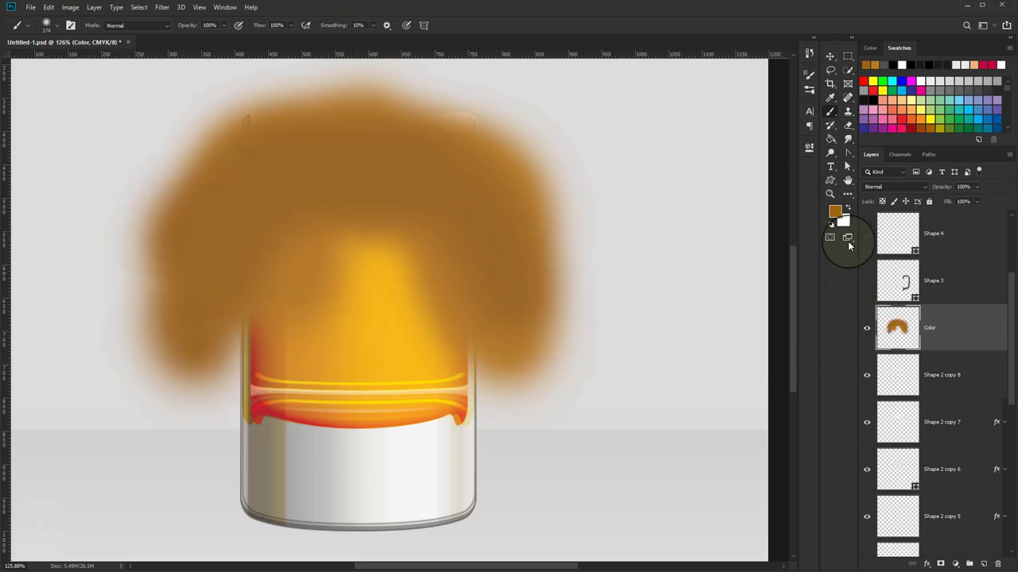
- Paint darker brown #774d0b across the upper part of the glass
{"action": "left_click", "coordinate": [835, 214]}
{"action": "left_click_drag", "start_coordinate": [659, 255], "coordinate": [664, 269]}
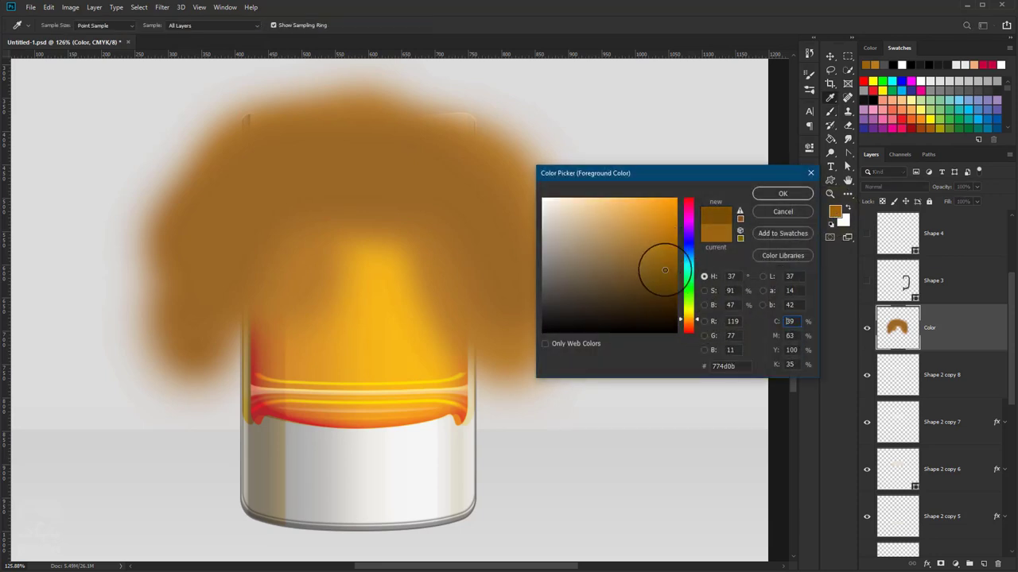
{"action": "left_click", "coordinate": [775, 196]}
{"action": "mouse_move", "coordinate": [590, 243]}
{"action": "left_mouse_down"}
{"action": "mouse_move", "coordinate": [518, 256]}
{"action": "mouse_move", "coordinate": [454, 163]}
{"action": "mouse_move", "coordinate": [286, 154]}
{"action": "mouse_move", "coordinate": [334, 159]}
{"action": "mouse_move", "coordinate": [182, 200]}
{"action": "mouse_move", "coordinate": [222, 194]}
{"action": "mouse_move", "coordinate": [182, 348]}
{"action": "mouse_move", "coordinate": [211, 341]}
{"action": "left_mouse_up"}
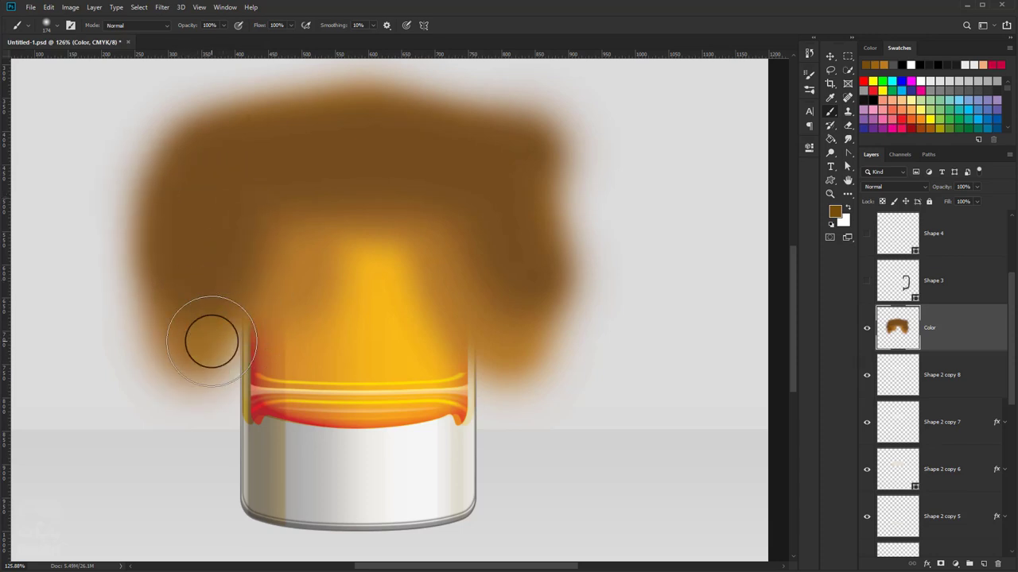
{"action": "left_click", "coordinate": [832, 57]}
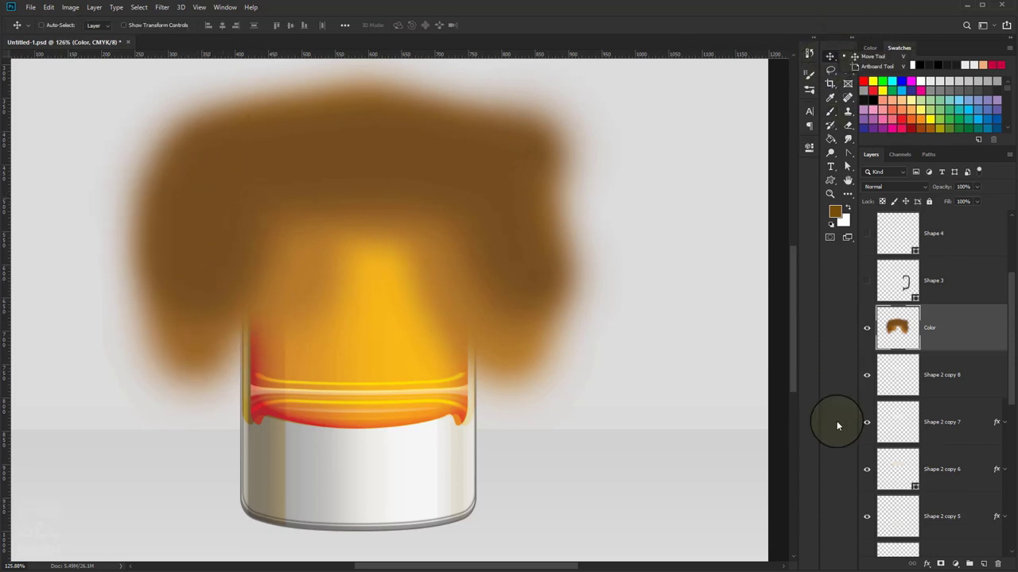
- Clear the brown paint outside the glass outline from the Color layer
{"action": "scroll", "coordinate": [897, 473], "scroll_direction": "down", "scroll_amount": 3}
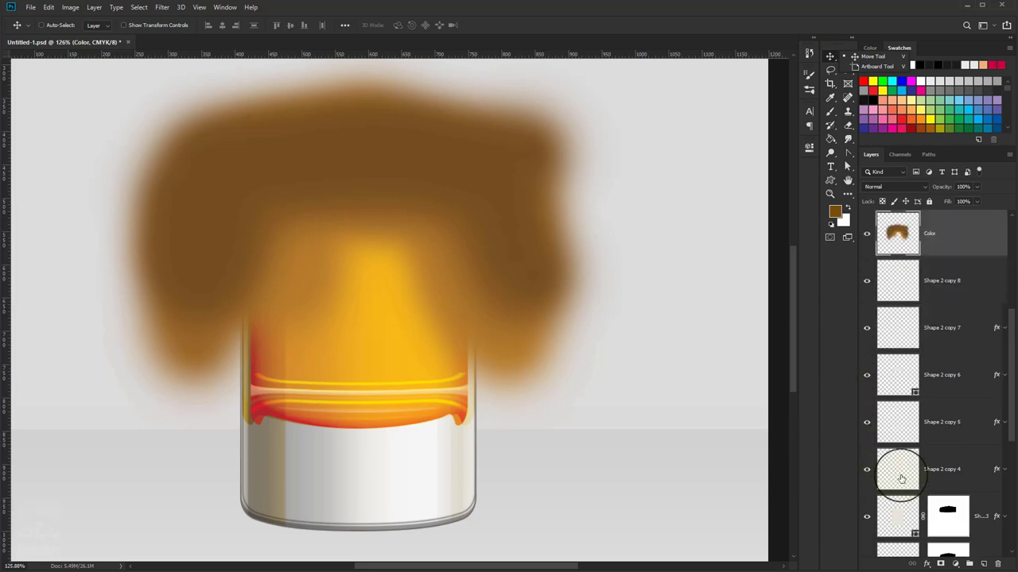
{"action": "scroll", "coordinate": [915, 335], "scroll_direction": "up", "scroll_amount": 1}
{"action": "left_click", "coordinate": [897, 232]}
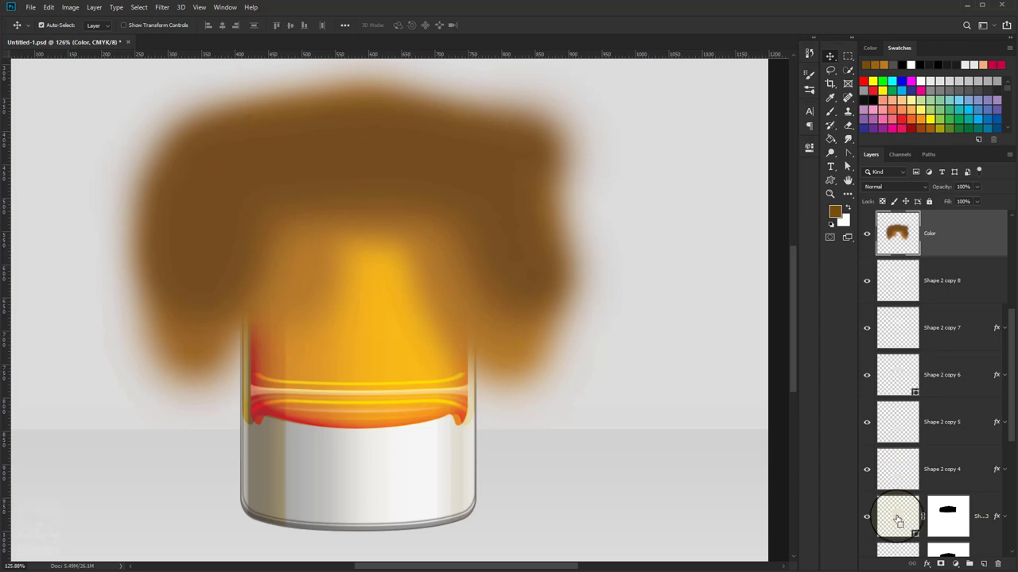
{"action": "left_click", "coordinate": [898, 521], "text": "ctrl"}
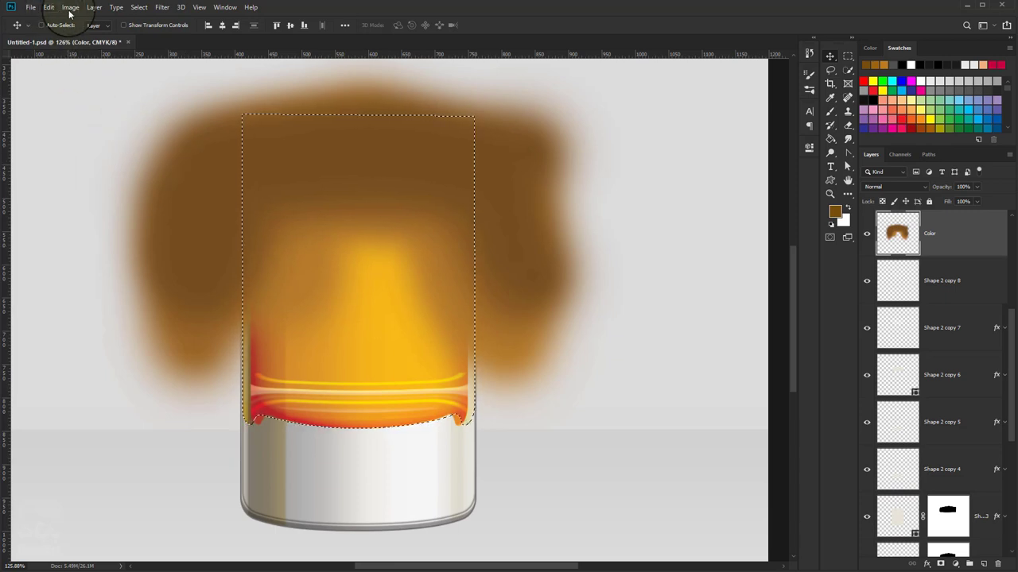
{"action": "left_click", "coordinate": [140, 8]}
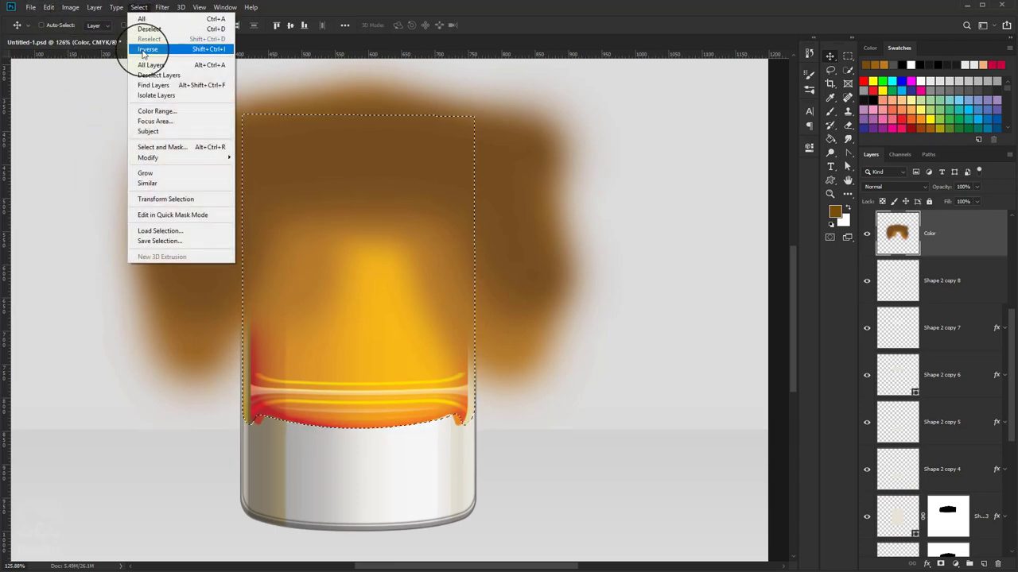
{"action": "left_click", "coordinate": [145, 48]}
{"action": "left_click", "coordinate": [49, 7]}
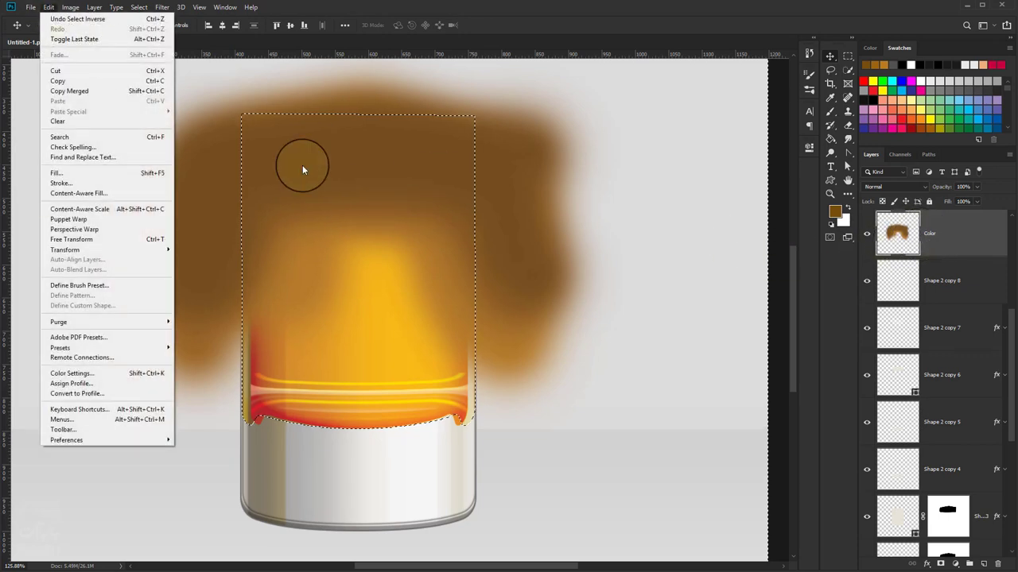
{"action": "left_click", "coordinate": [68, 124]}
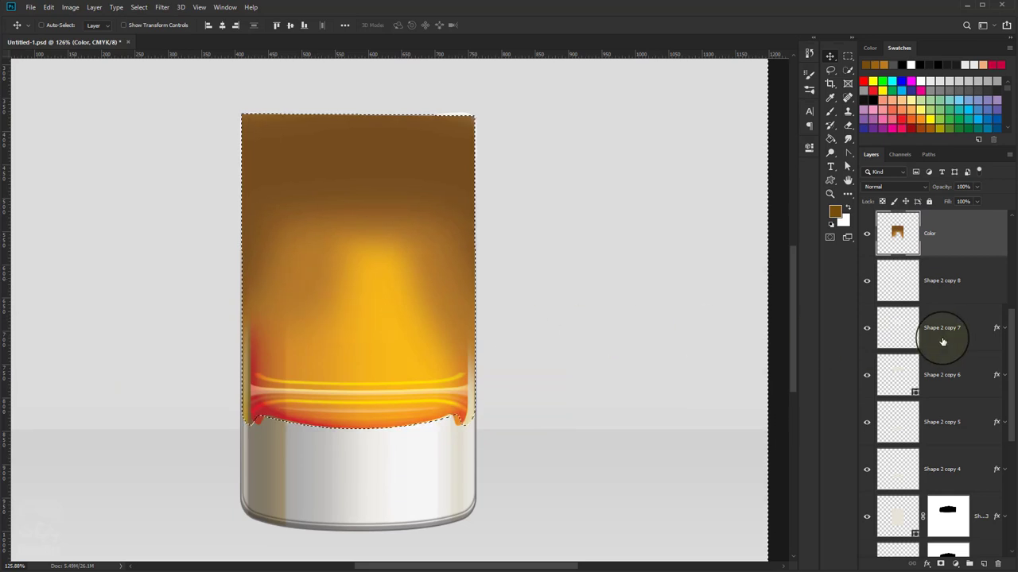
- Clear the leftover brown strip along the glass's left edge using the liquid layer's outline
{"action": "scroll", "coordinate": [909, 477], "scroll_direction": "down", "scroll_amount": 3}
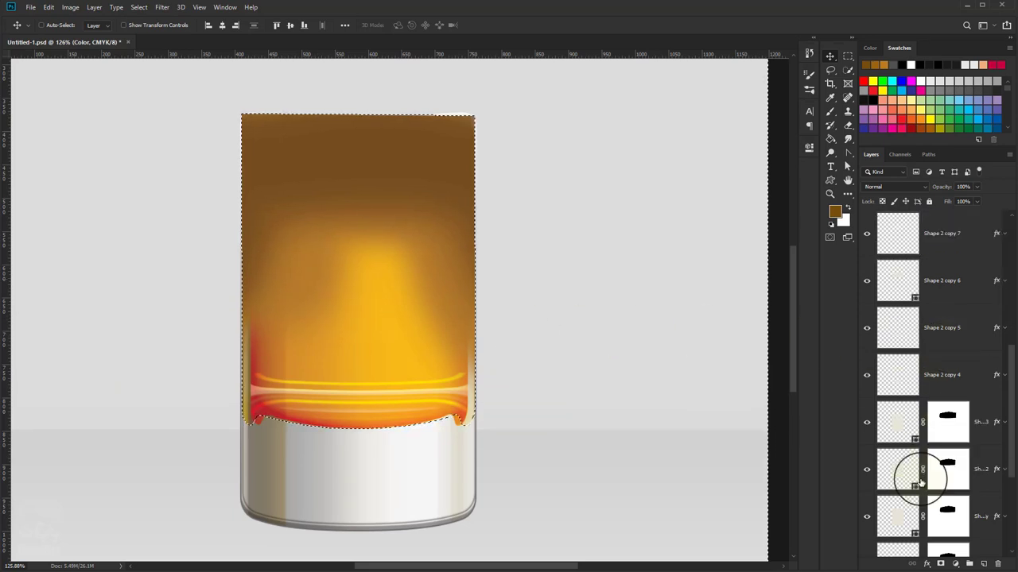
{"action": "left_click", "coordinate": [866, 424]}
{"action": "left_click", "coordinate": [866, 423]}
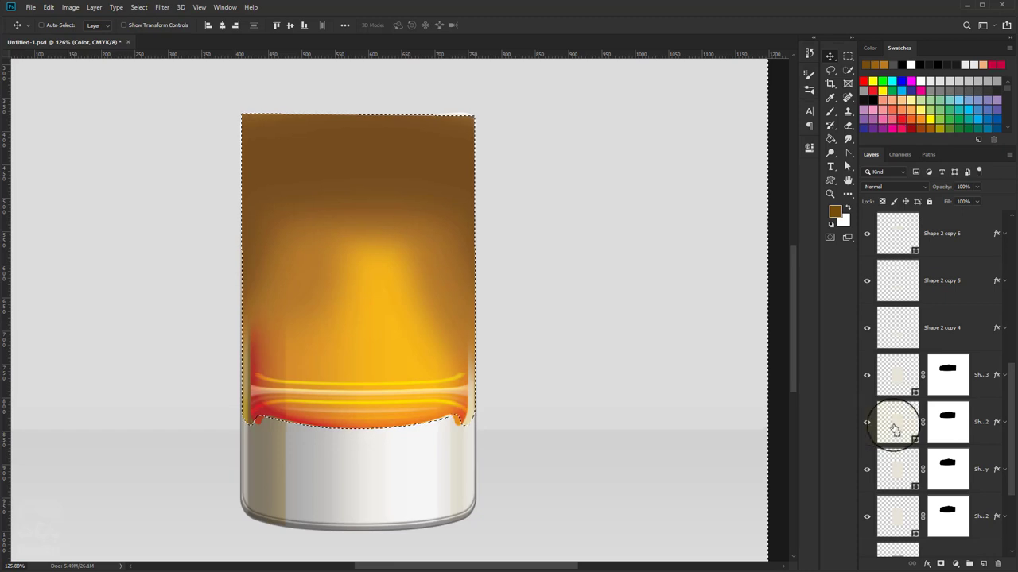
{"action": "left_click", "coordinate": [898, 427], "text": "ctrl"}
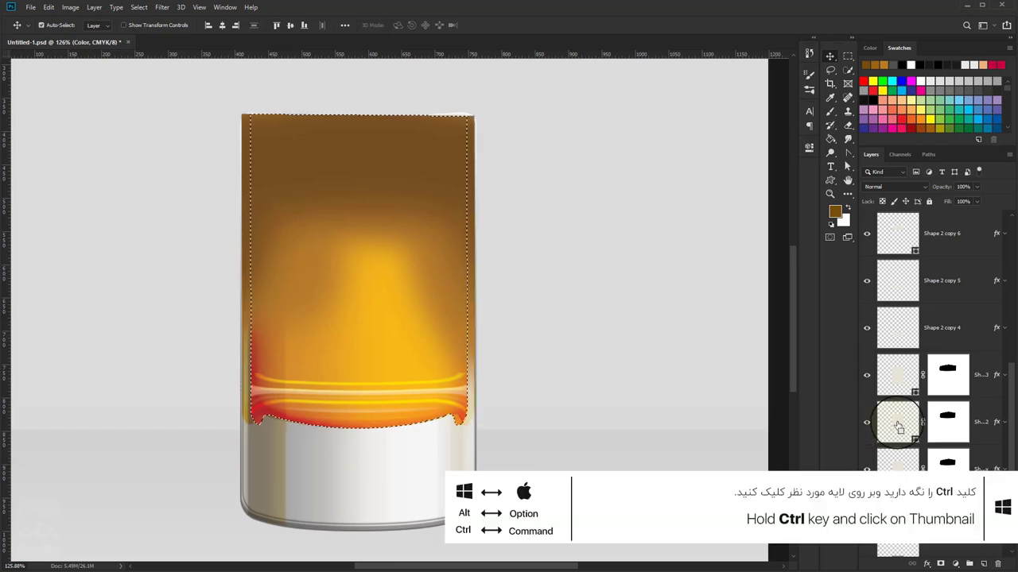
{"action": "left_click", "coordinate": [143, 8]}
{"action": "left_click", "coordinate": [146, 49]}
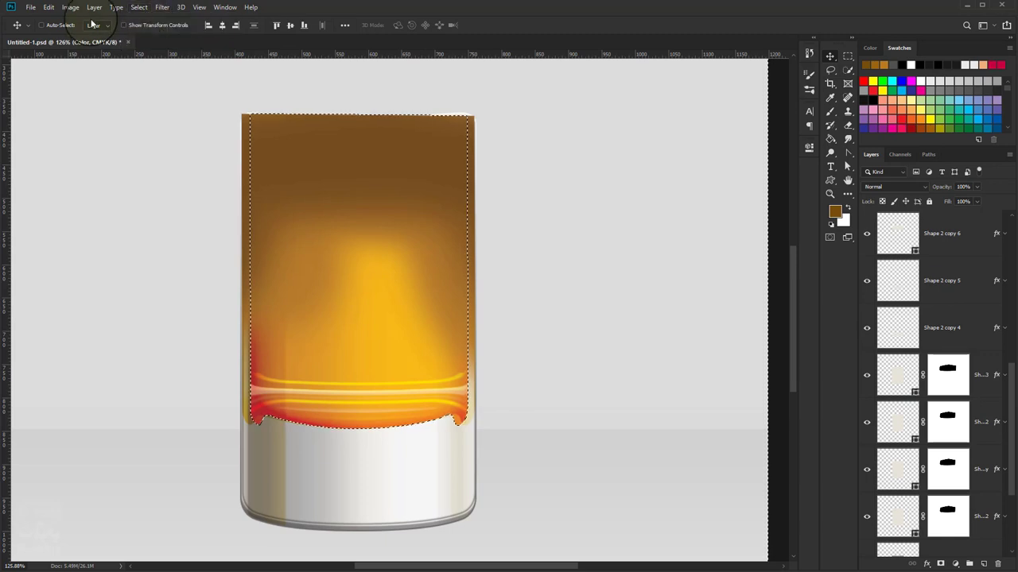
{"action": "left_click", "coordinate": [51, 8]}
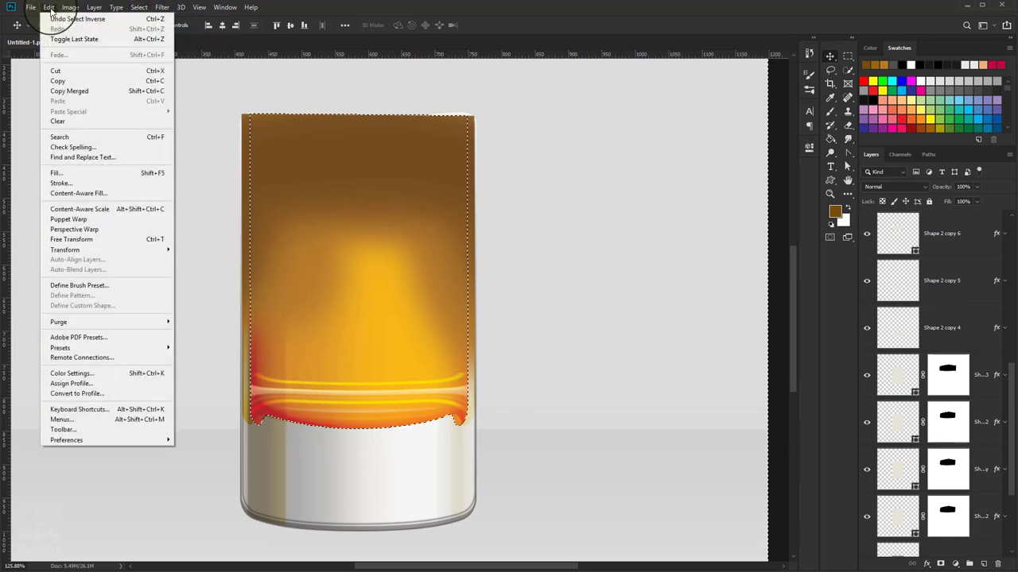
{"action": "left_click", "coordinate": [50, 120]}
{"action": "scroll", "coordinate": [949, 309], "scroll_direction": "up", "scroll_amount": 2}
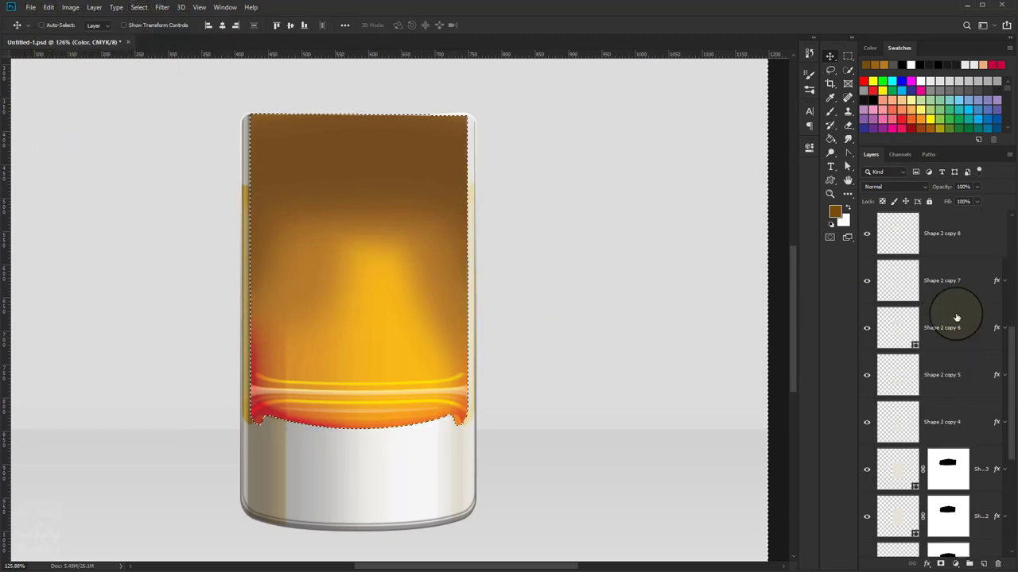
{"action": "scroll", "coordinate": [956, 317], "scroll_direction": "up", "scroll_amount": 2}
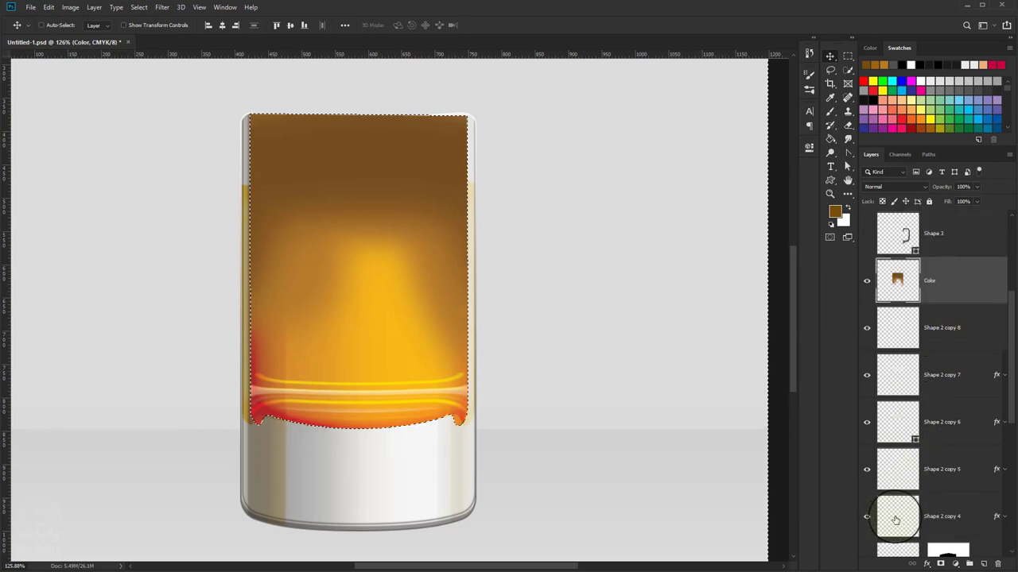
- Clear the brown paint inside the foam shape, then erase the brown strip along its top edge
{"action": "key", "text": "ctrl"}
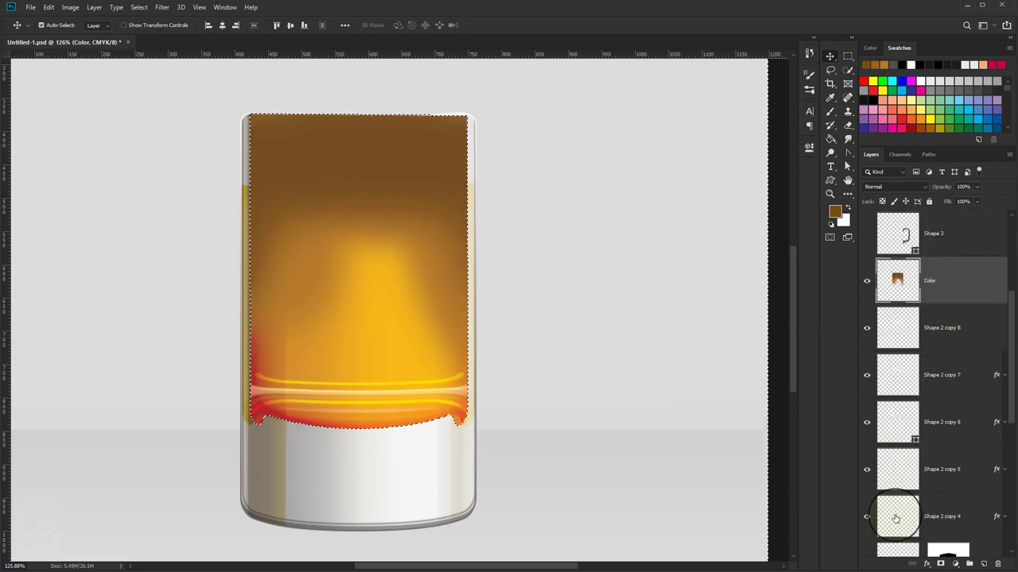
{"action": "left_click", "coordinate": [896, 519], "text": "ctrl"}
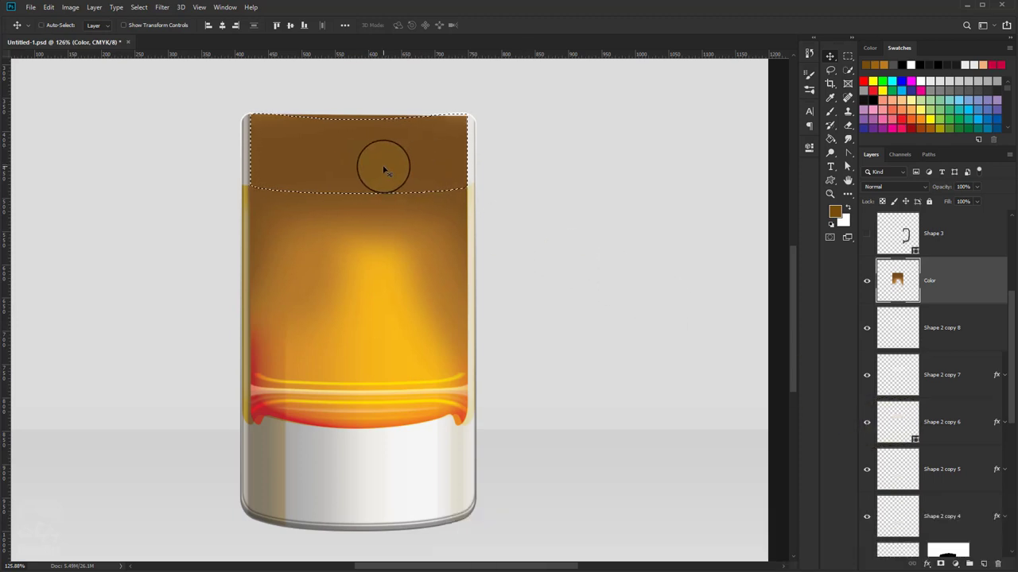
{"action": "left_click", "coordinate": [49, 7]}
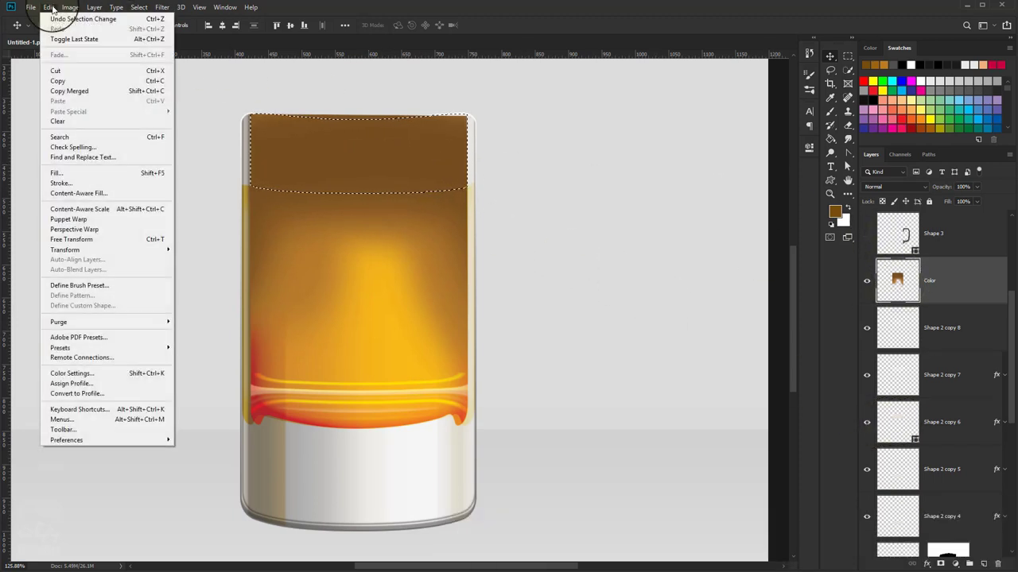
{"action": "left_click", "coordinate": [62, 121]}
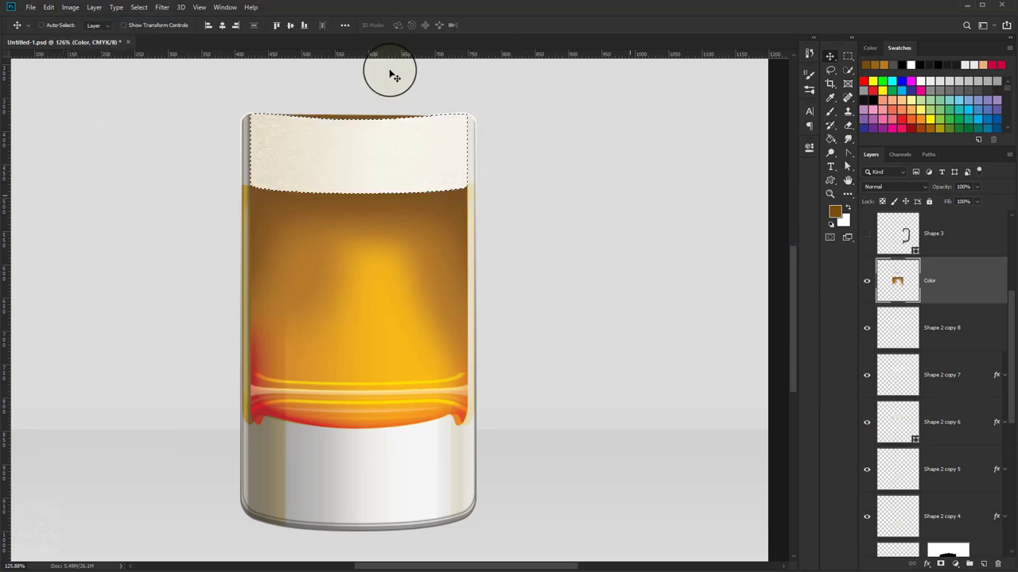
{"action": "left_click", "coordinate": [162, 7]}
{"action": "left_click", "coordinate": [140, 29]}
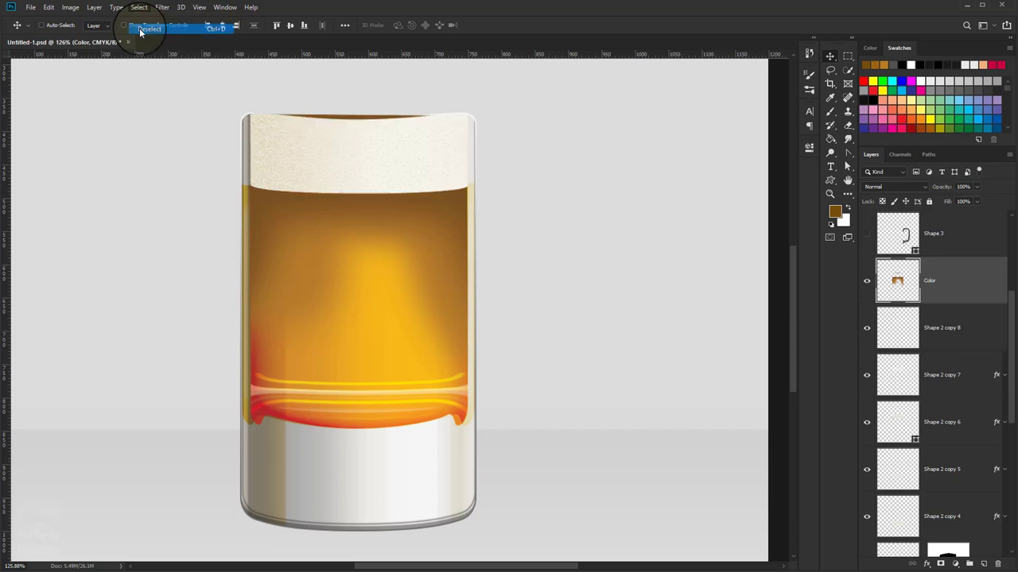
{"action": "left_click", "coordinate": [847, 125]}
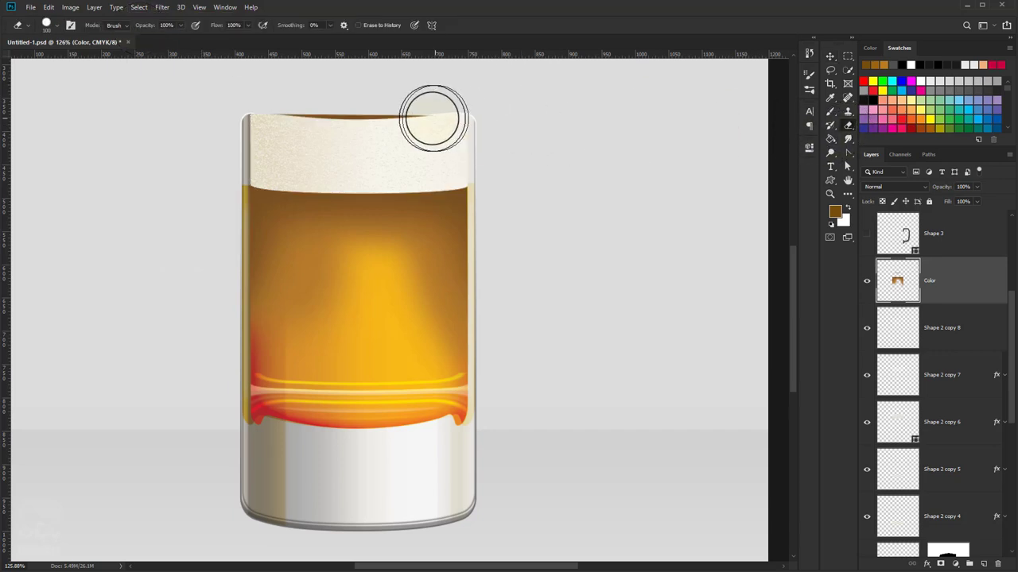
{"action": "left_click_drag", "start_coordinate": [433, 118], "coordinate": [215, 107]}
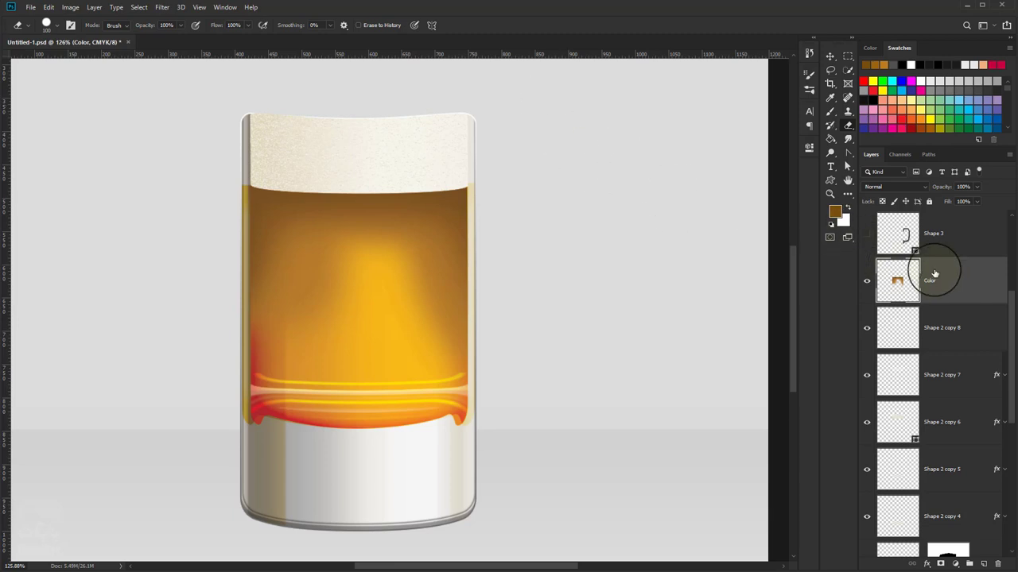
- Switch the Color layer to Dissolve blending at 40% opacity to speckle the beer
{"action": "left_click", "coordinate": [829, 57]}
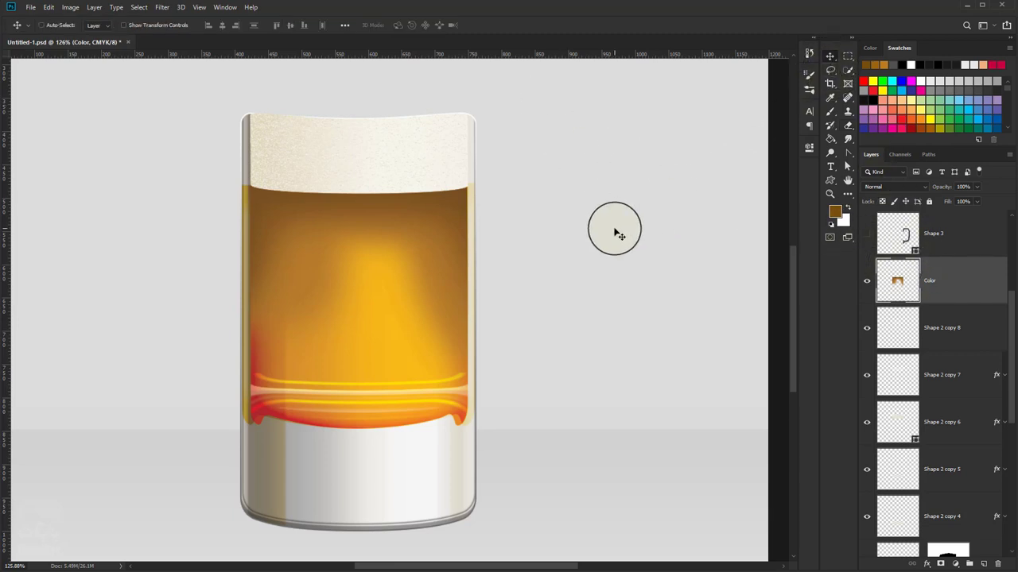
{"action": "left_click", "coordinate": [890, 189]}
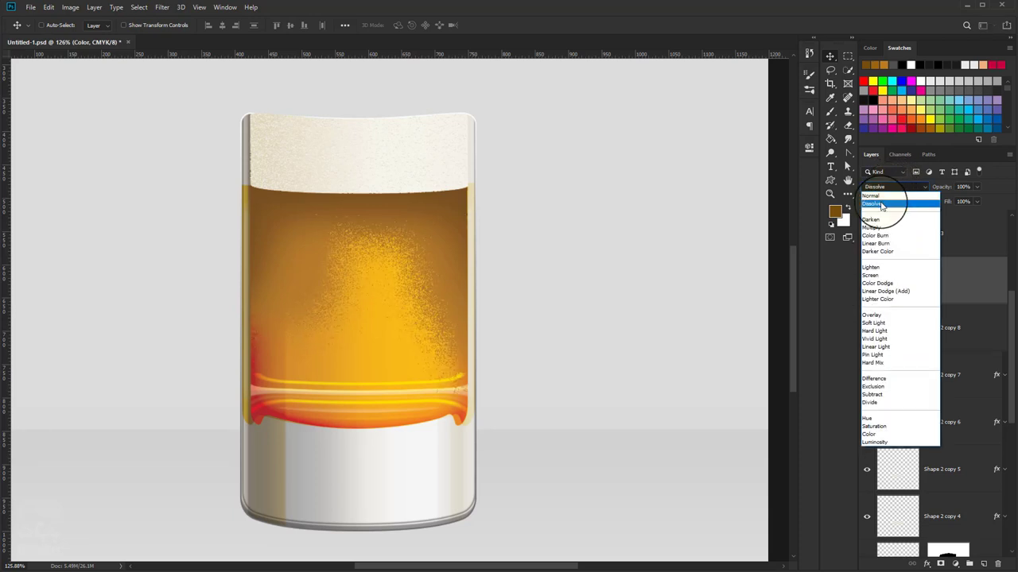
{"action": "left_click", "coordinate": [881, 204]}
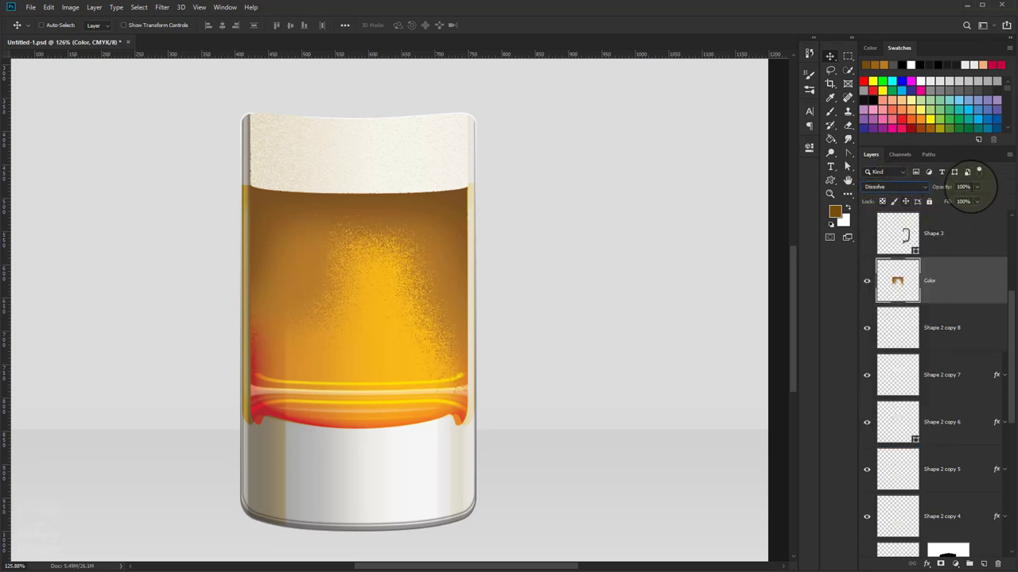
{"action": "left_click", "coordinate": [964, 186]}
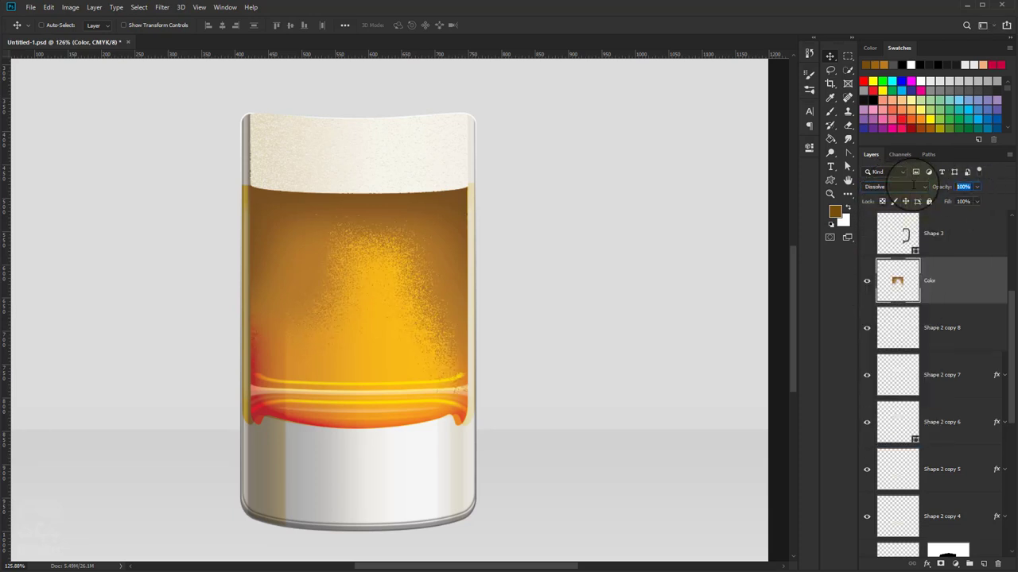
{"action": "type", "text": "4"}
{"action": "type", "text": "0"}
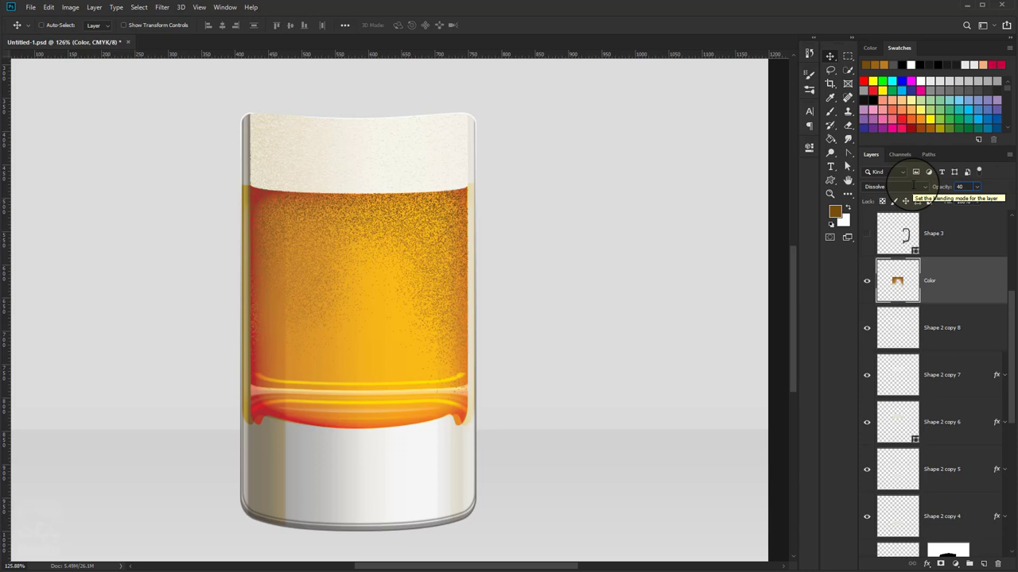
{"action": "key", "text": "Return"}
{"action": "left_click", "coordinate": [936, 282]}
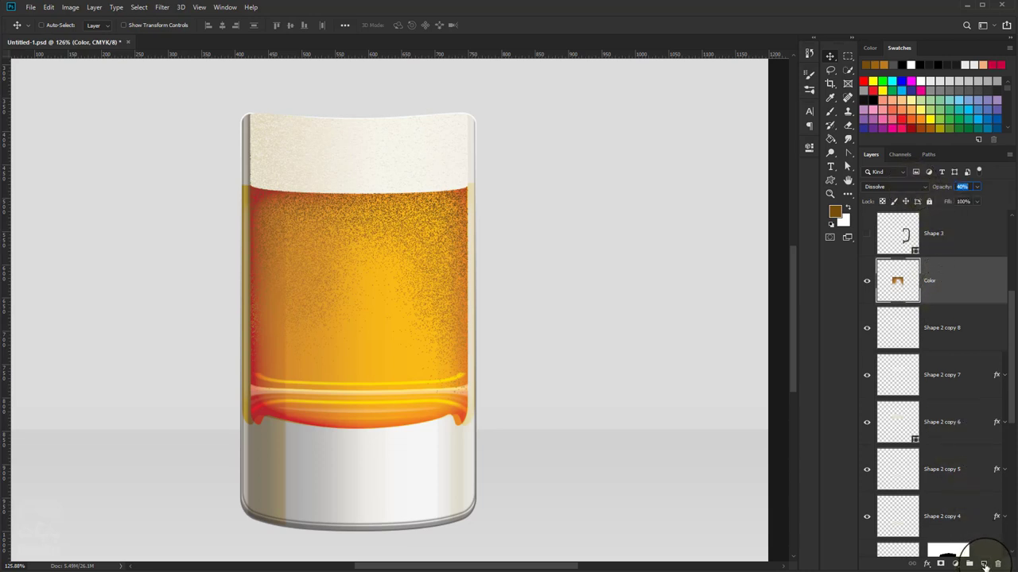
- Add an empty Layer 1 and merge it into the Color layer
{"action": "left_click", "coordinate": [968, 334]}
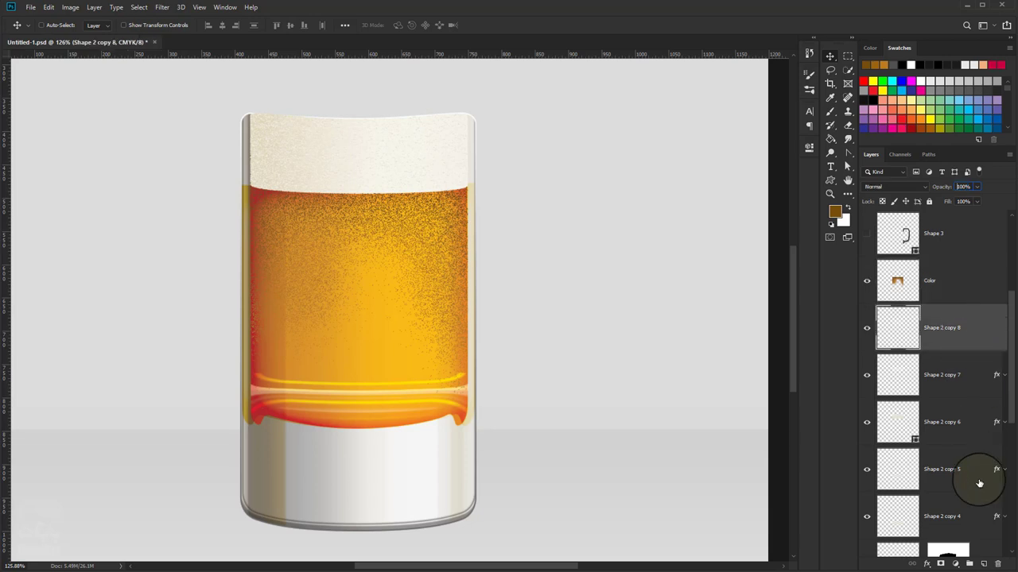
{"action": "left_click", "coordinate": [983, 564]}
{"action": "left_click", "coordinate": [949, 280]}
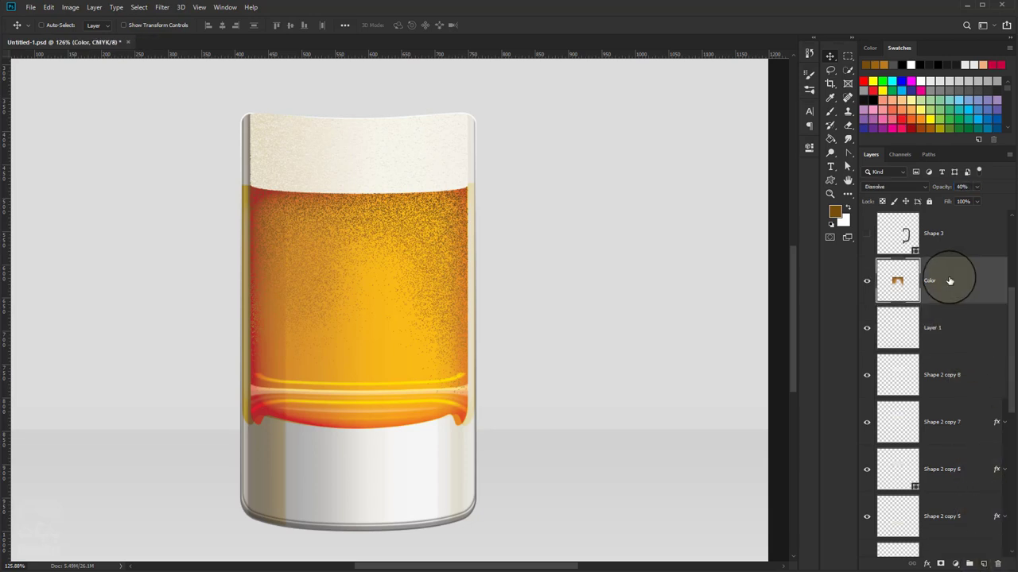
{"action": "left_click", "coordinate": [952, 321], "text": "shift"}
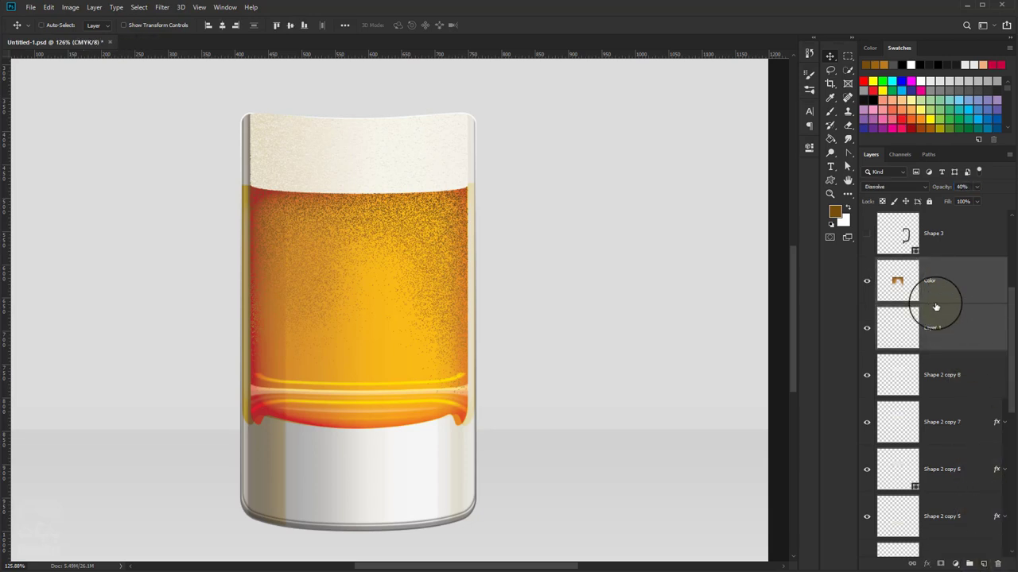
{"action": "left_click", "coordinate": [94, 7]}
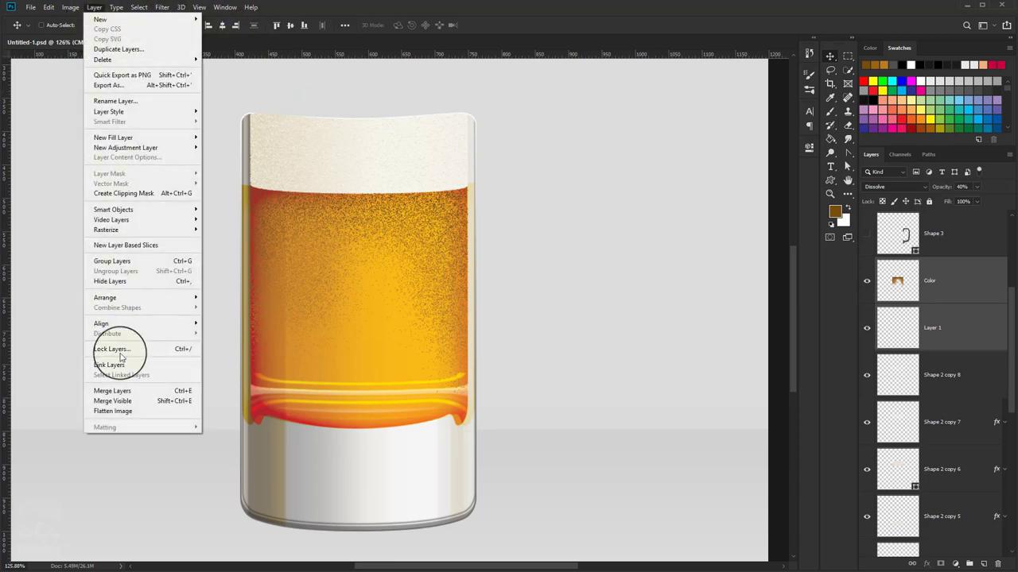
{"action": "left_click", "coordinate": [120, 390]}
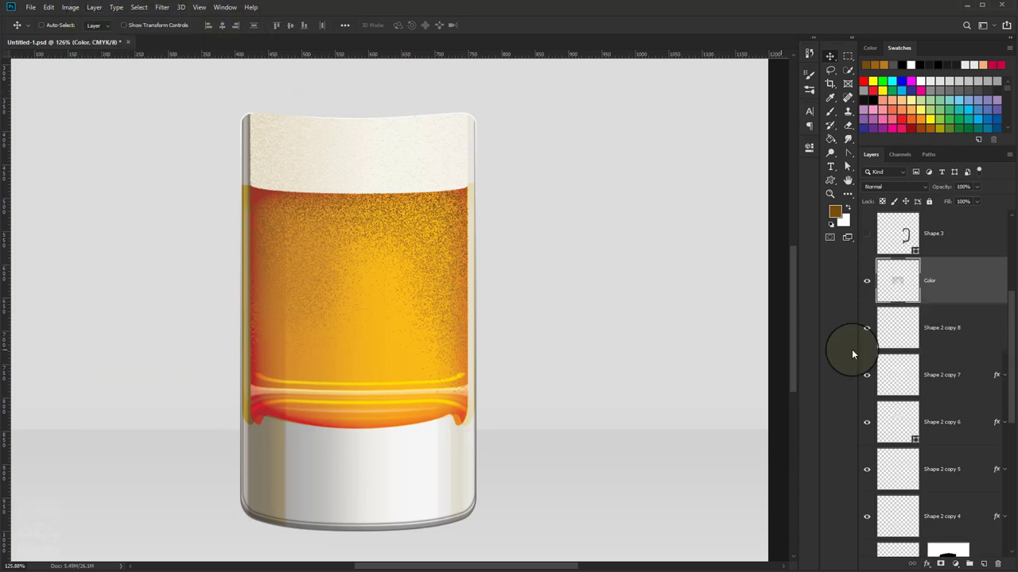
- Set the merged Color layer to 50% opacity and duplicate it as Color copy
{"action": "left_click", "coordinate": [964, 187]}
{"action": "type", "text": "0"}
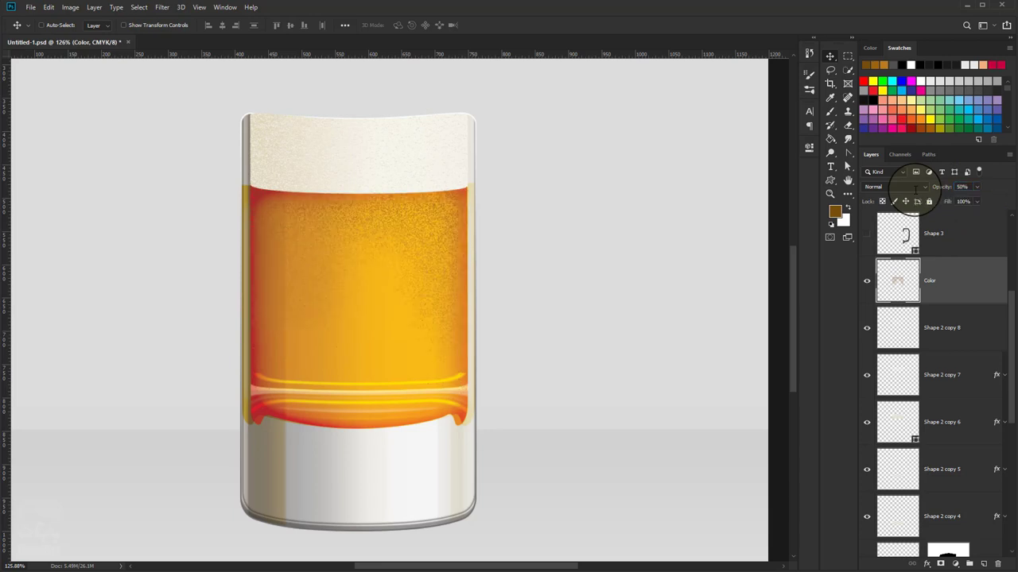
{"action": "left_click_drag", "start_coordinate": [959, 279], "coordinate": [983, 561]}
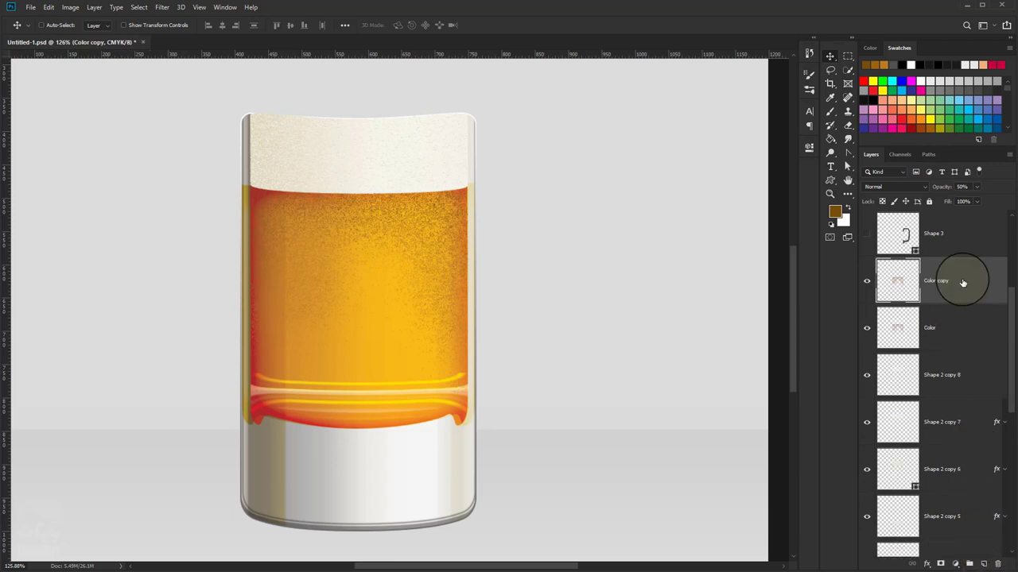
- Apply a 0.3-pixel Gaussian Blur to the Color copy layer
{"action": "left_click", "coordinate": [162, 8]}
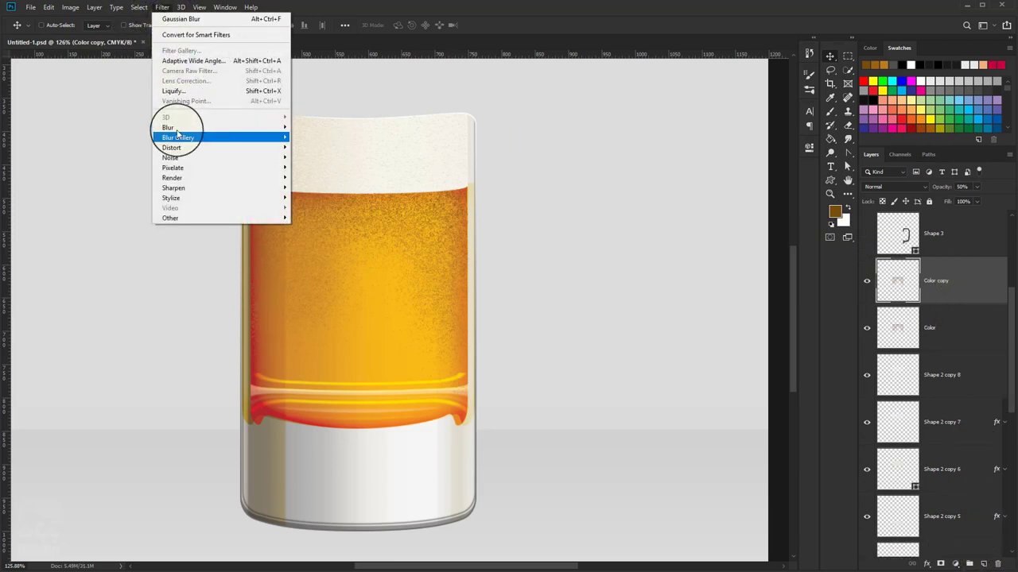
{"action": "mouse_move", "coordinate": [168, 127]}
{"action": "left_click", "coordinate": [331, 168]}
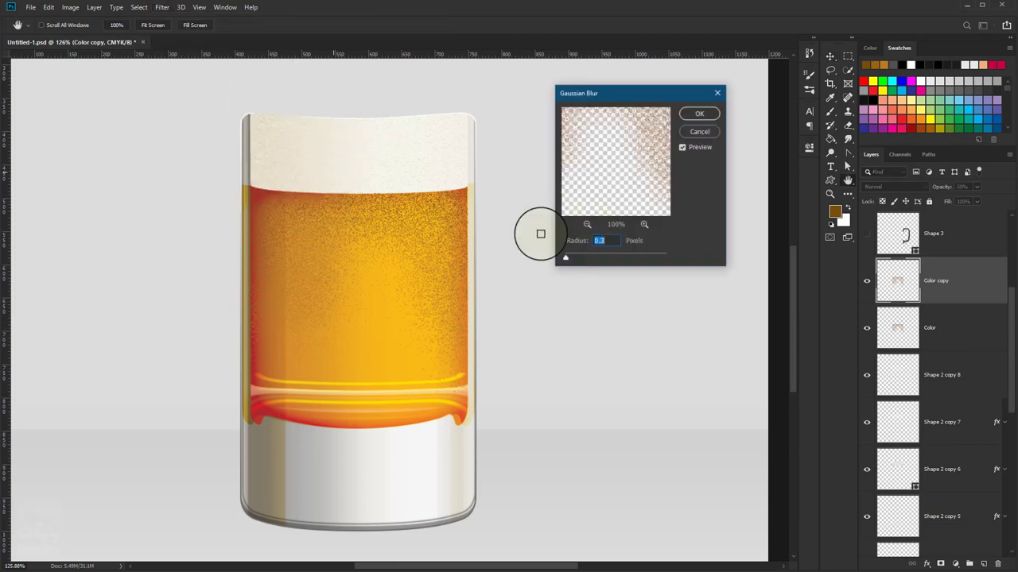
{"action": "left_click", "coordinate": [699, 113]}
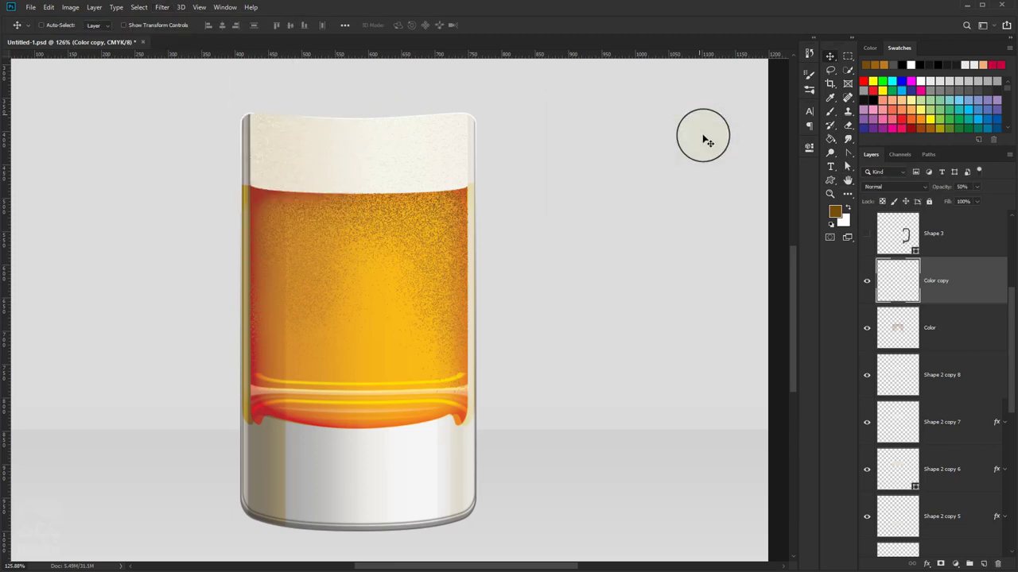
{"action": "left_click", "coordinate": [867, 284]}
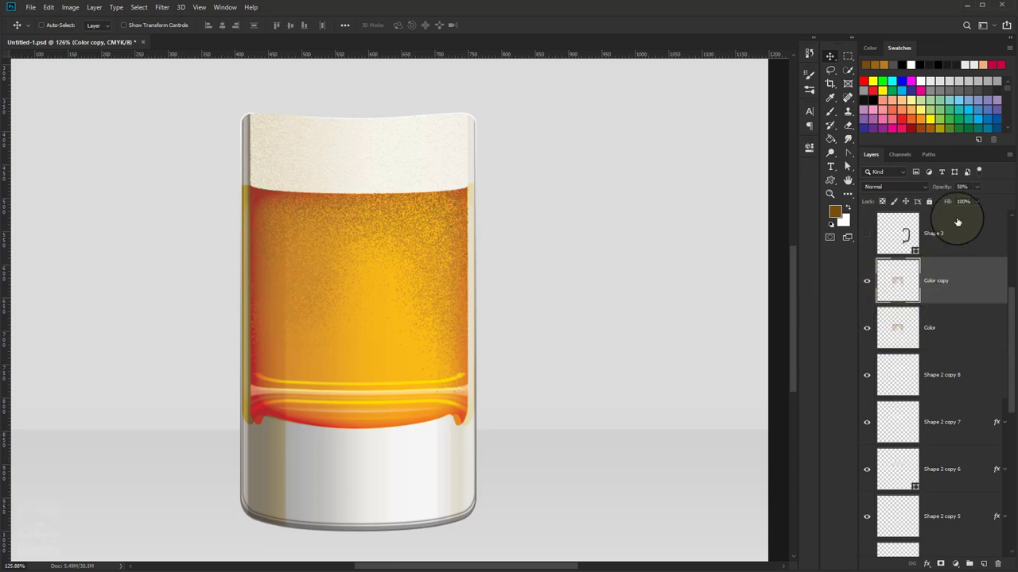
- Lower Color copy and Color to 35% opacity, toggling their visibility to compare
{"action": "left_click", "coordinate": [961, 186]}
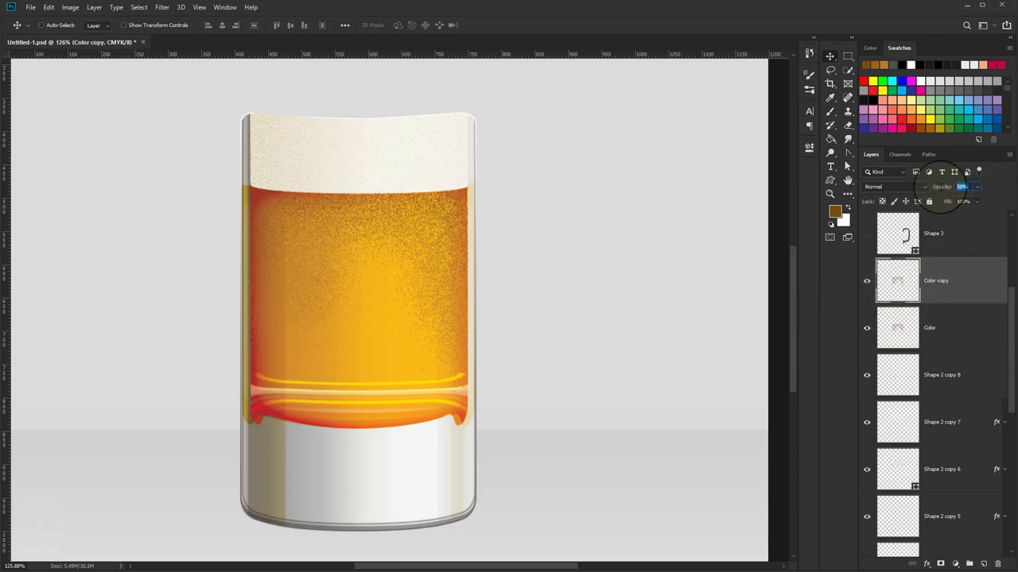
{"action": "type", "text": "10"}
{"action": "left_click", "coordinate": [946, 289]}
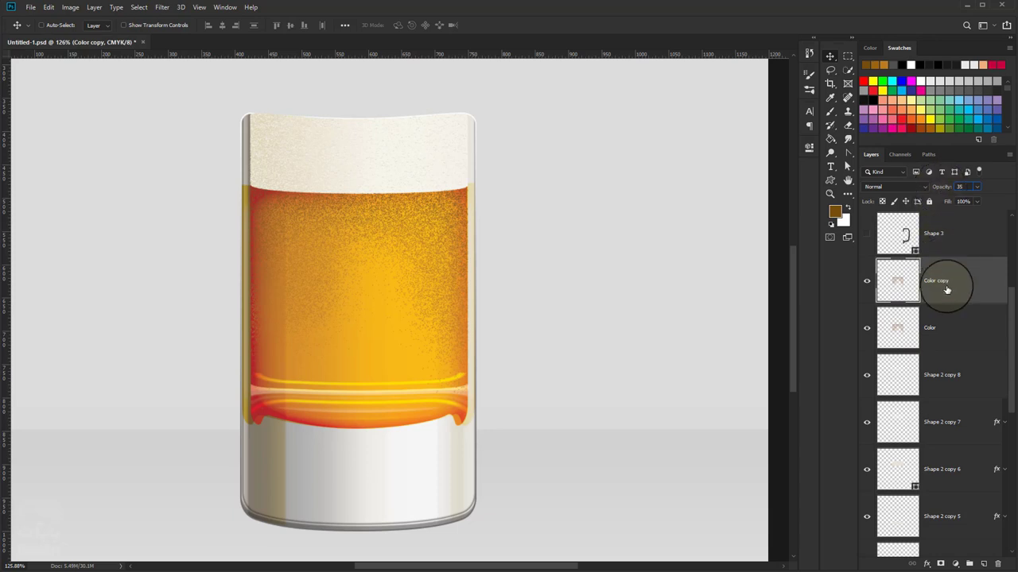
{"action": "left_click", "coordinate": [952, 335]}
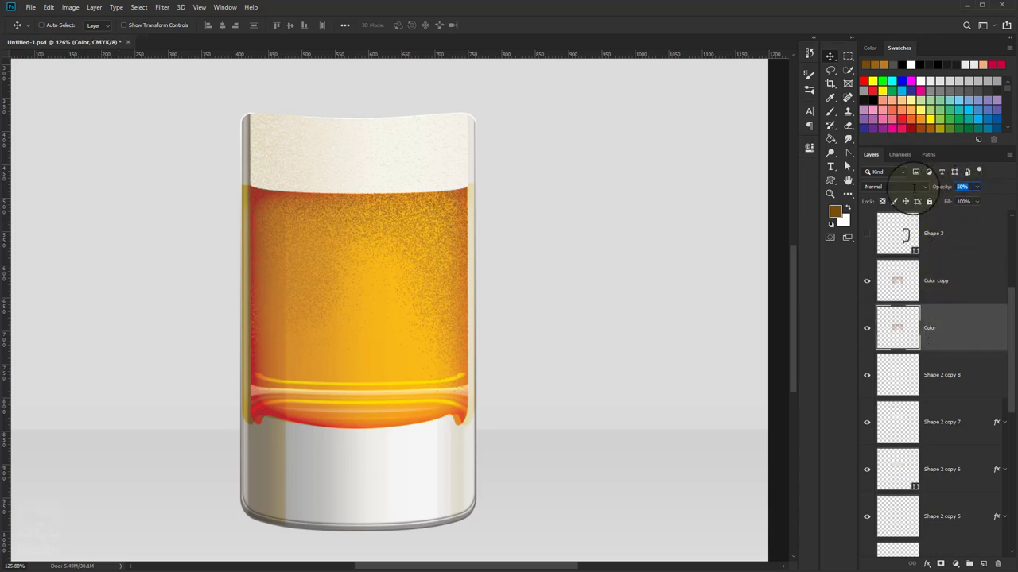
{"action": "type", "text": "35"}
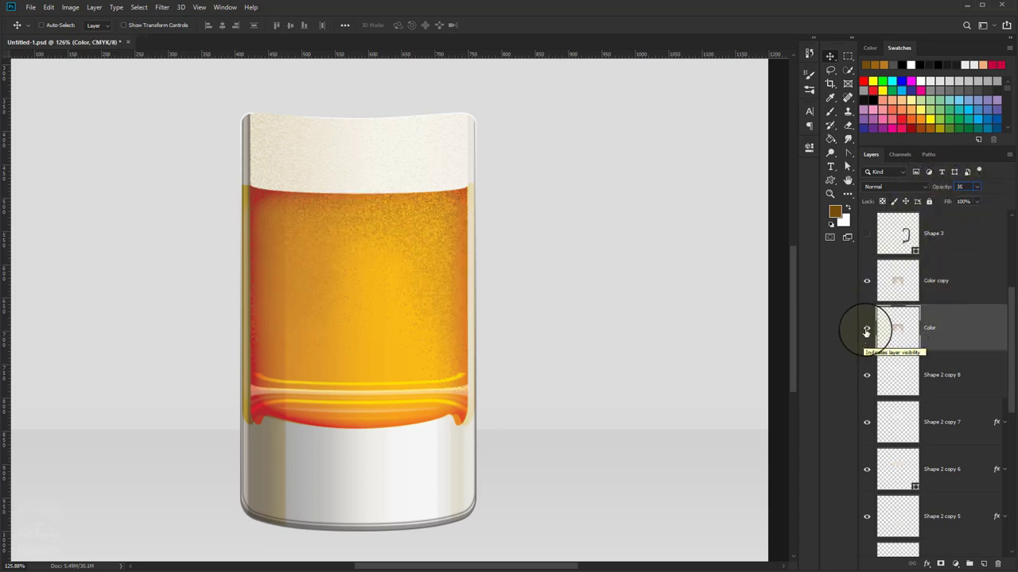
{"action": "left_click", "coordinate": [866, 333]}
{"action": "left_click", "coordinate": [866, 331]}
{"action": "left_click", "coordinate": [870, 284]}
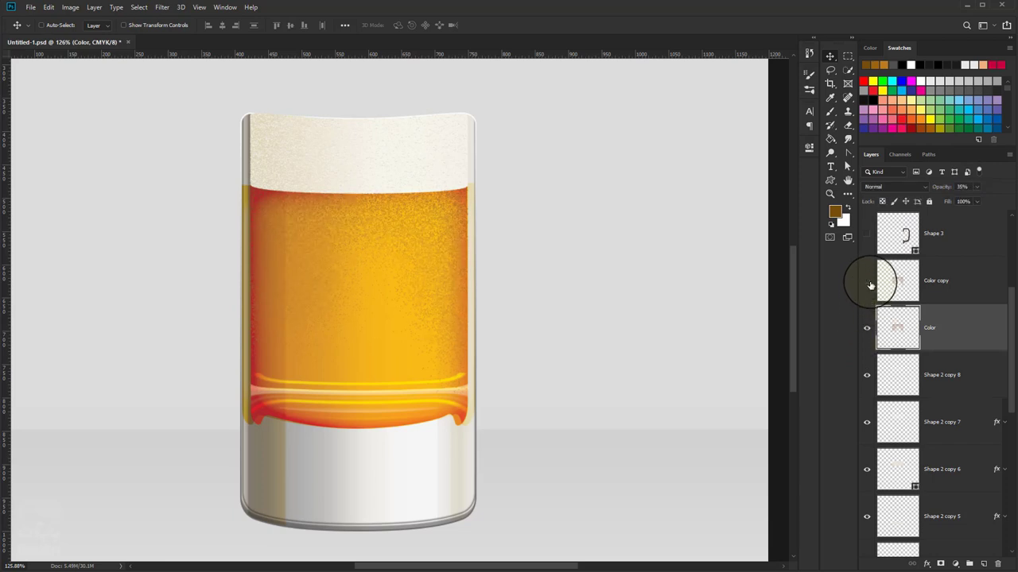
{"action": "left_click", "coordinate": [868, 283]}
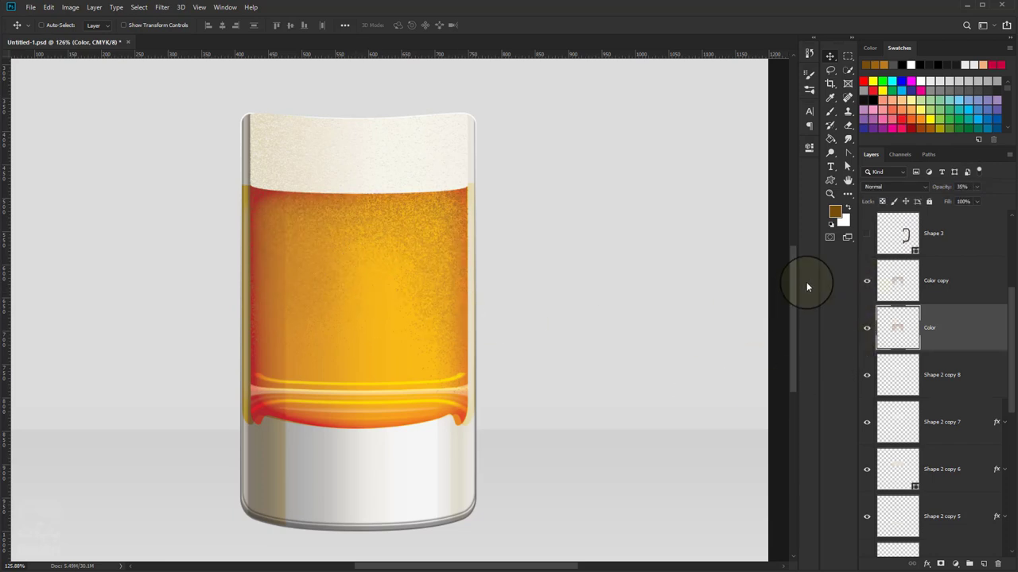
{"action": "left_click", "coordinate": [938, 281]}
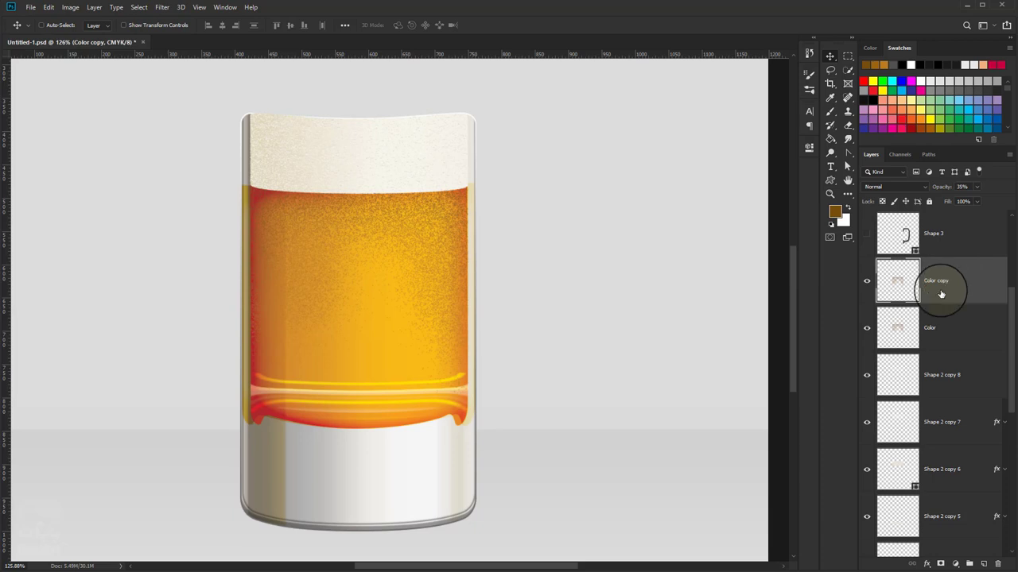
- Adjust layer visibility so the white Shape 4 base shows, and select Shape 4
{"action": "scroll", "coordinate": [909, 294], "scroll_direction": "up", "scroll_amount": 1}
{"action": "scroll", "coordinate": [909, 274], "scroll_direction": "up", "scroll_amount": 3}
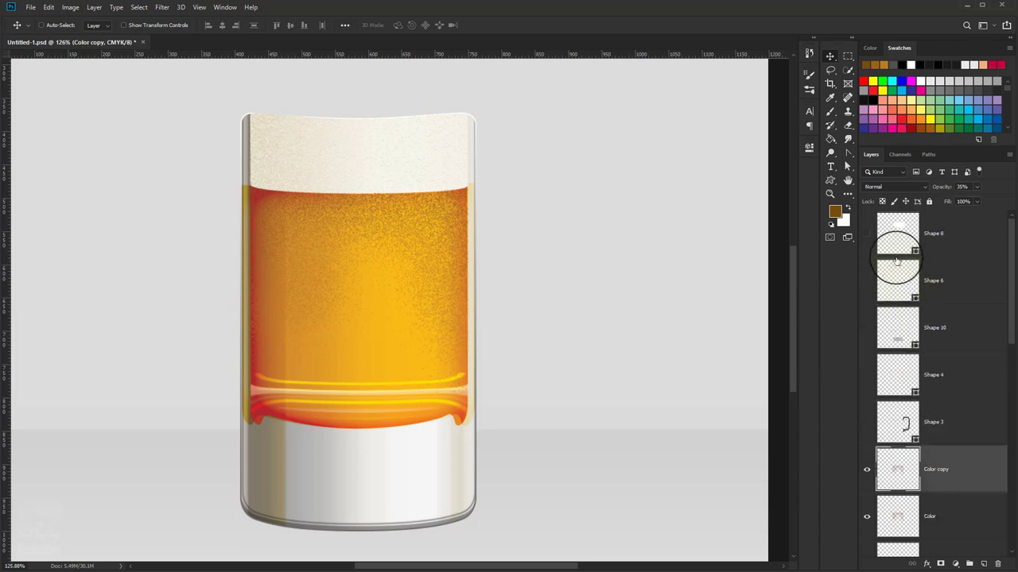
{"action": "left_click", "coordinate": [867, 234]}
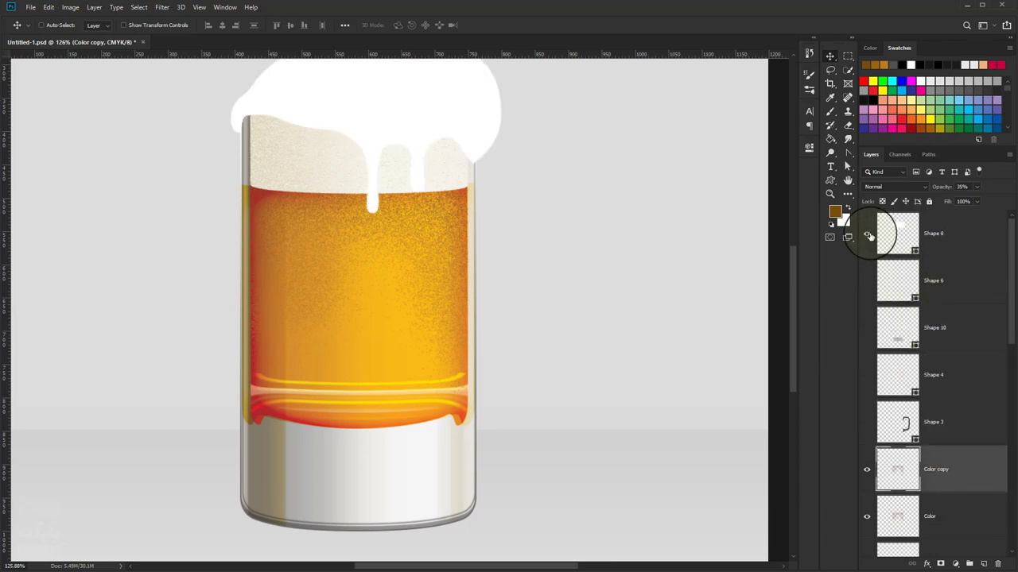
{"action": "left_click", "coordinate": [867, 281]}
{"action": "left_click", "coordinate": [868, 331]}
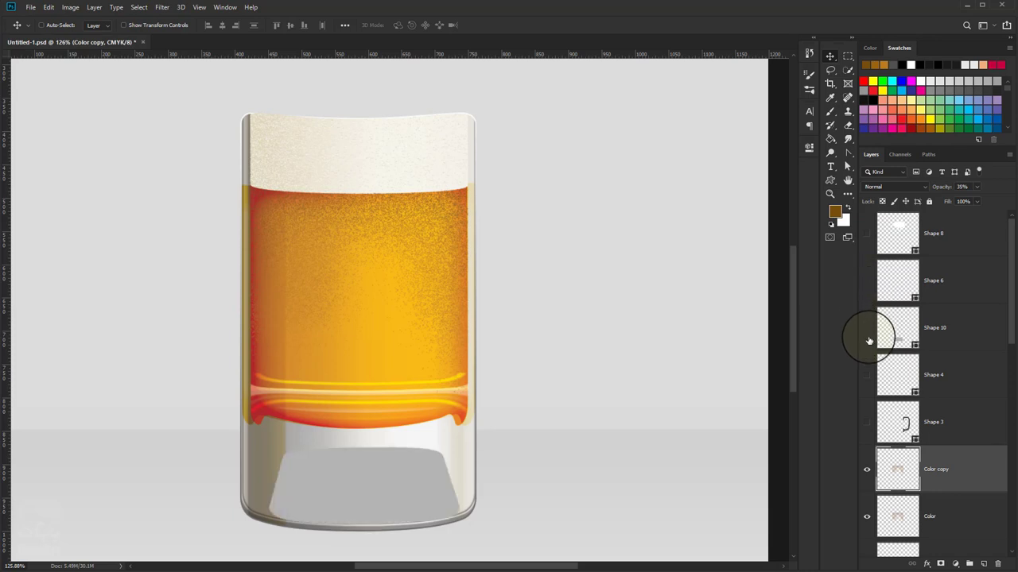
{"action": "left_click", "coordinate": [867, 375]}
{"action": "left_click", "coordinate": [902, 384]}
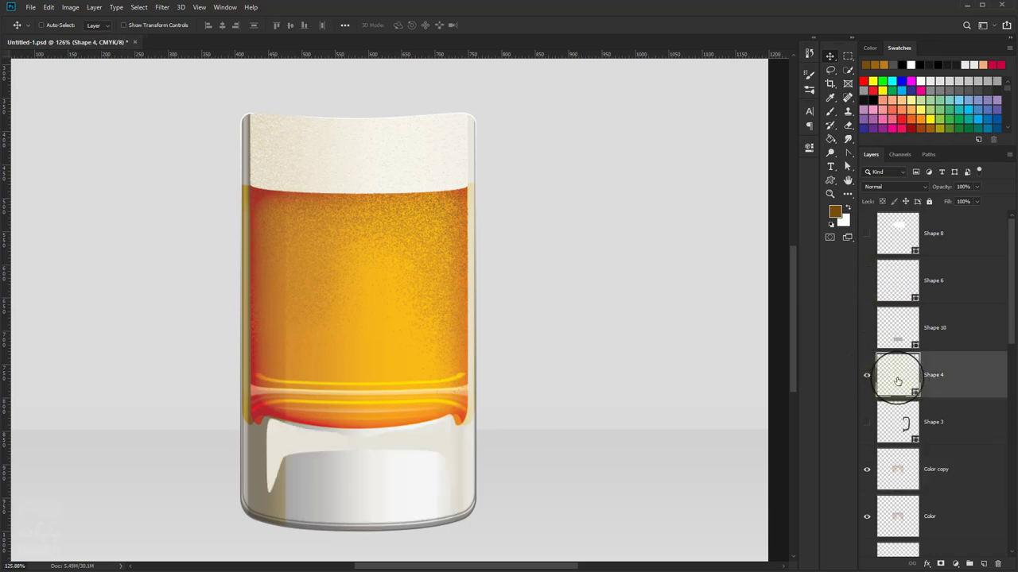
{"action": "left_click", "coordinate": [868, 375]}
{"action": "scroll", "coordinate": [390, 461], "scroll_direction": "up", "scroll_amount": 2}
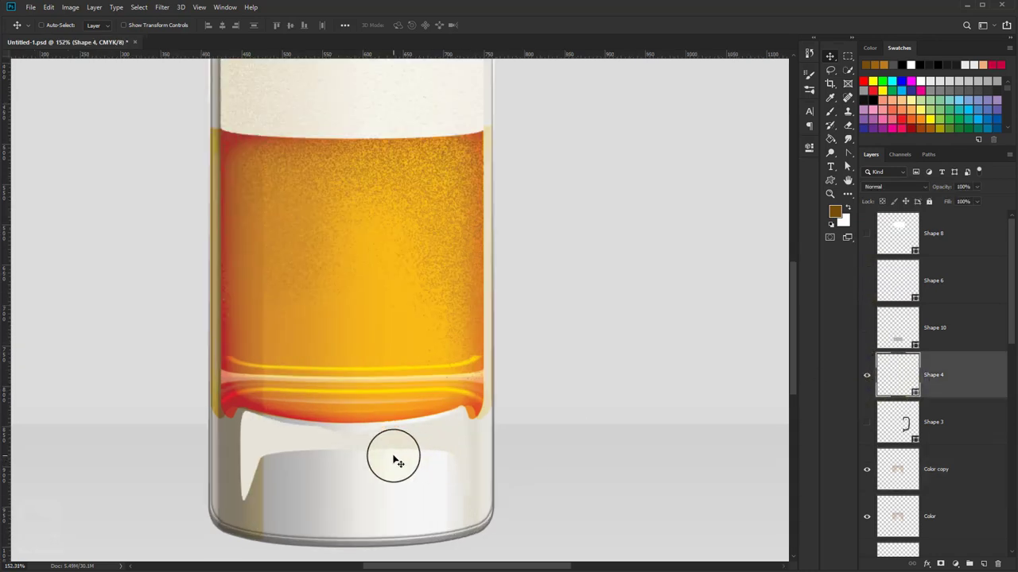
{"action": "scroll", "coordinate": [391, 322], "scroll_direction": "down", "scroll_amount": 2}
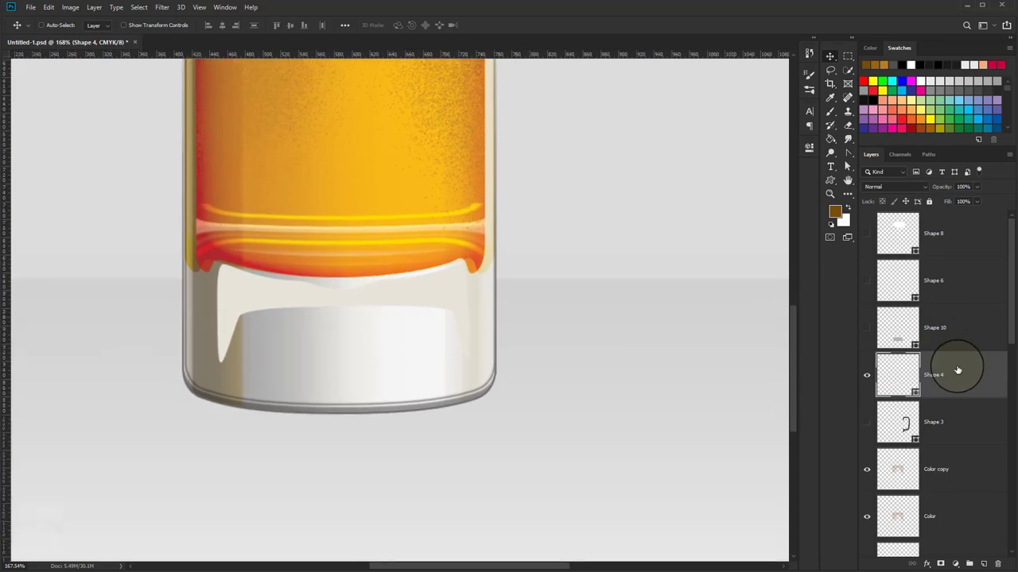
- Bring up the Layer menu to reach Shape 4's layer style options
{"action": "right_click", "coordinate": [958, 370]}
{"action": "left_click", "coordinate": [319, 48]}
{"action": "left_click", "coordinate": [94, 7]}
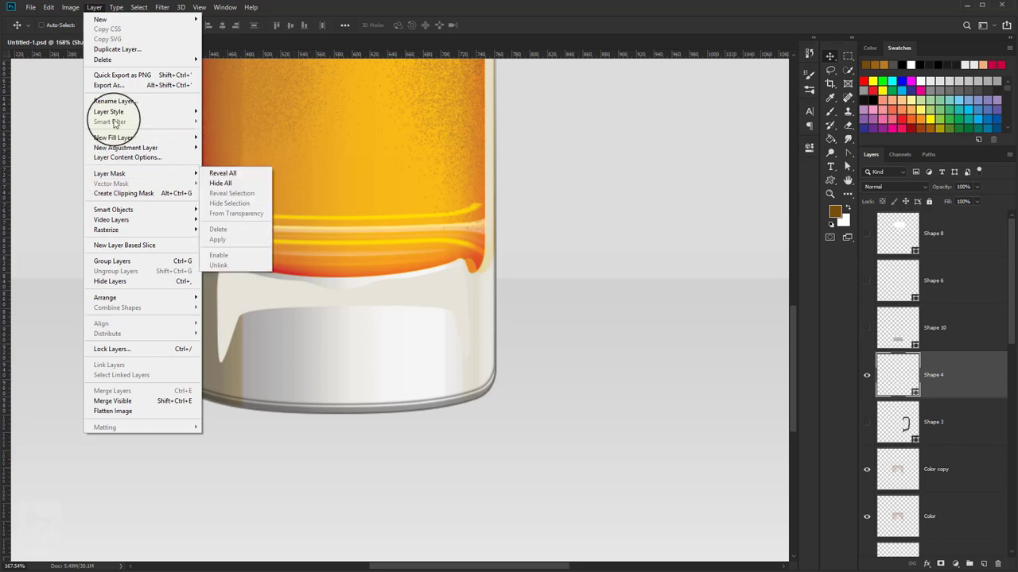
{"action": "mouse_move", "coordinate": [109, 112]}
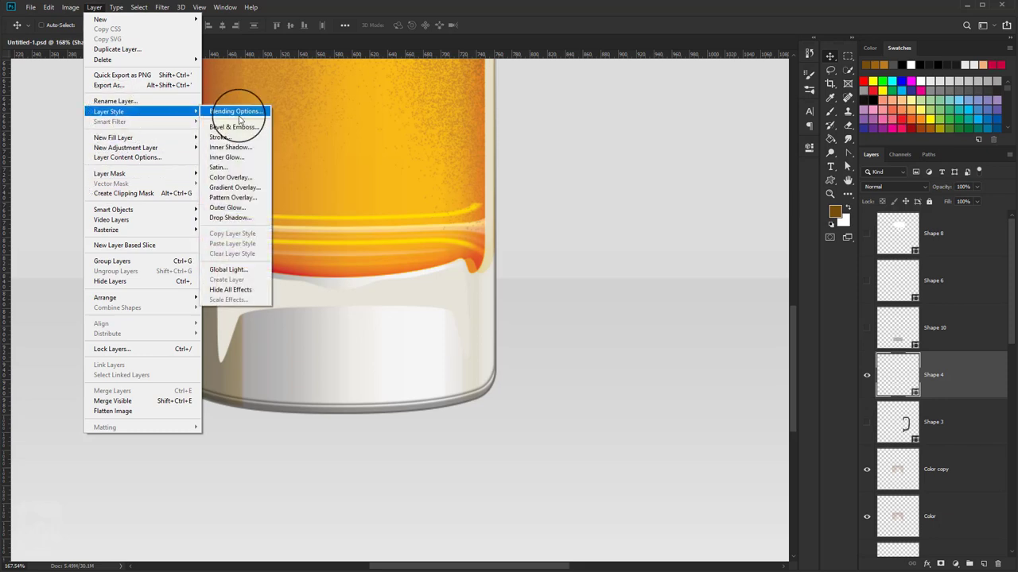
- Add an Inner Shadow to Shape 4 with Normal blending and a white colour
{"action": "left_click", "coordinate": [236, 148]}
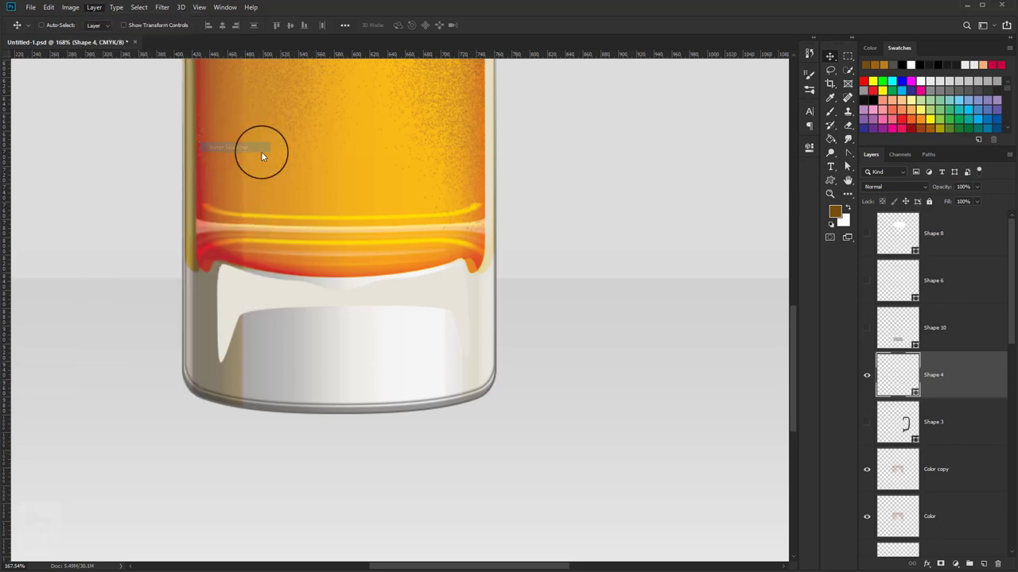
{"action": "mouse_move", "coordinate": [733, 131]}
{"action": "left_mouse_down"}
{"action": "mouse_move", "coordinate": [672, 219]}
{"action": "mouse_move", "coordinate": [652, 197]}
{"action": "left_mouse_up"}
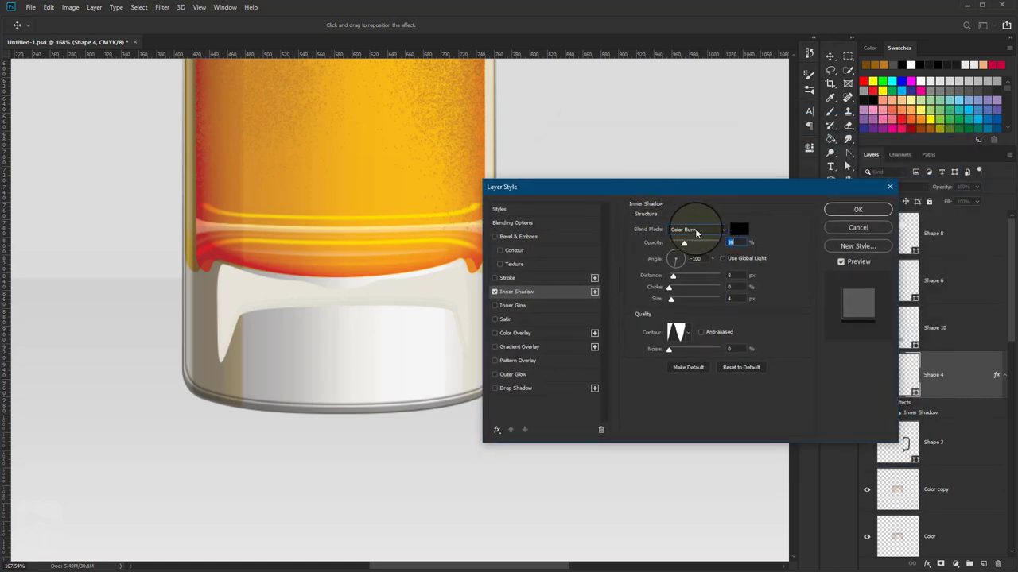
{"action": "left_click", "coordinate": [695, 231]}
{"action": "left_click", "coordinate": [690, 231]}
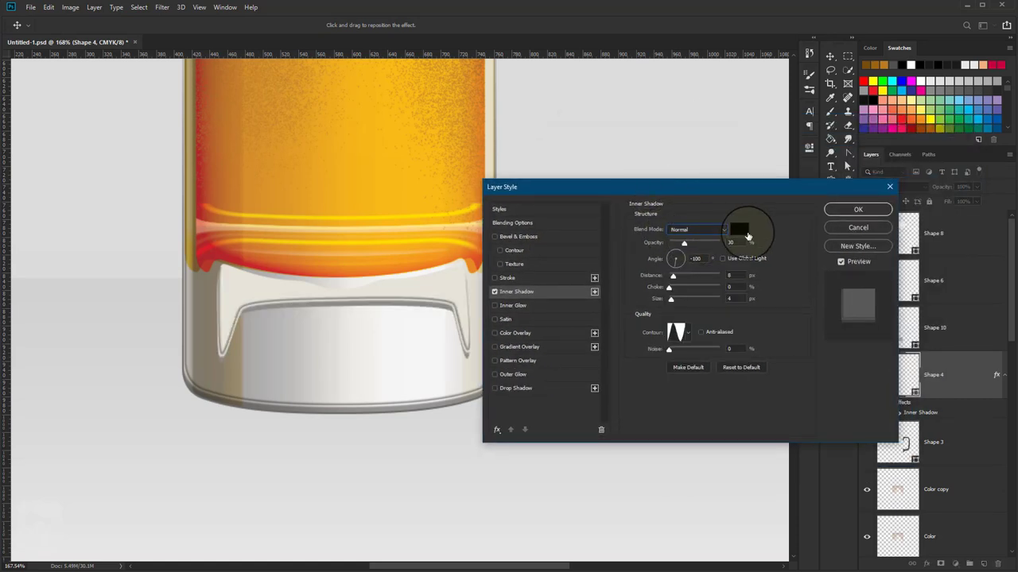
{"action": "left_click", "coordinate": [739, 229]}
{"action": "left_click_drag", "start_coordinate": [666, 233], "coordinate": [470, 167]}
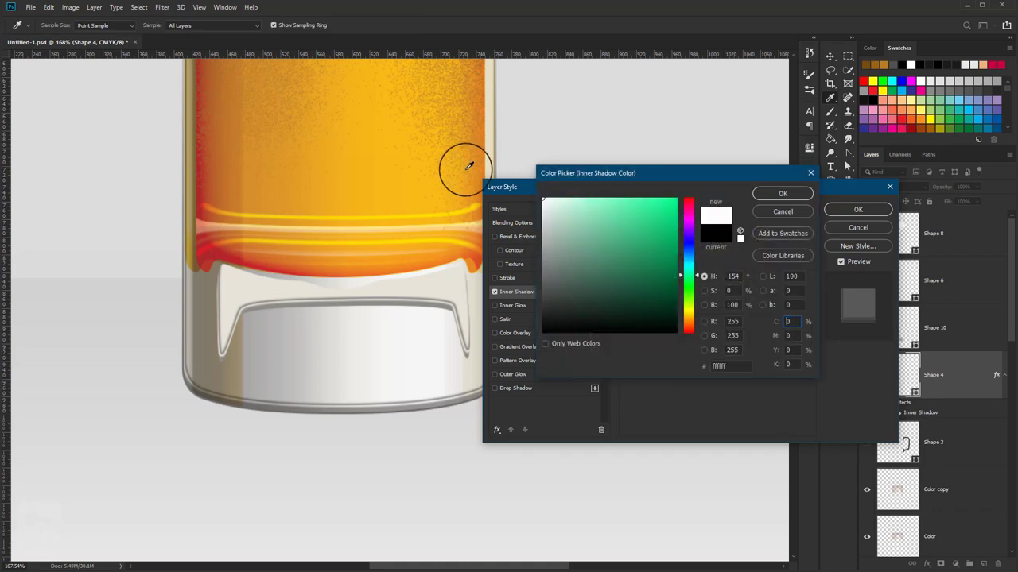
{"action": "left_click", "coordinate": [789, 197]}
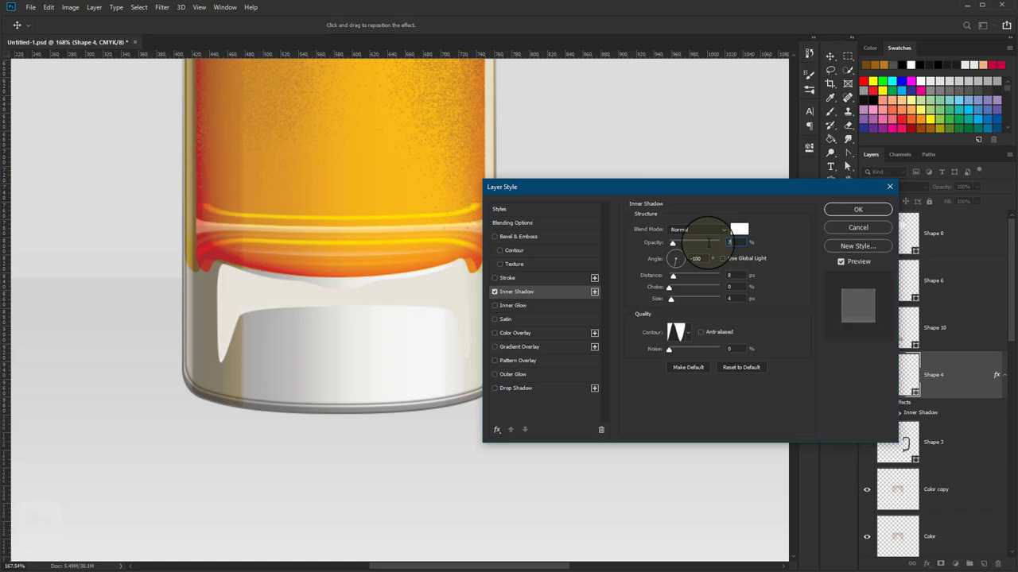
- Give the inner shadow 75% opacity, -145° angle, distance 5, choke 7%, size 2, and a new contour
{"action": "left_click", "coordinate": [707, 243]}
{"action": "left_click_drag", "start_coordinate": [694, 255], "coordinate": [661, 259]}
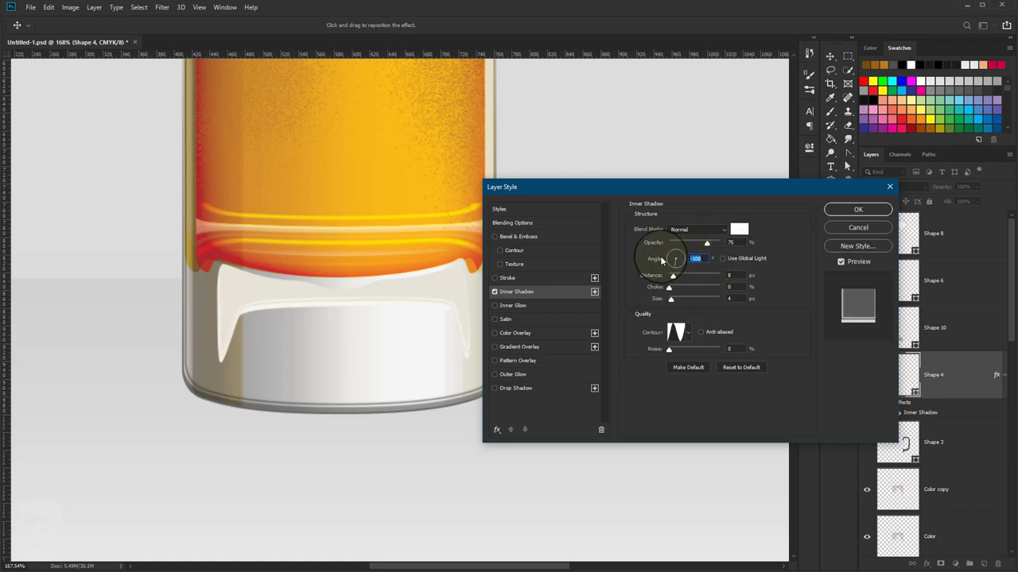
{"action": "left_click_drag", "start_coordinate": [660, 261], "coordinate": [665, 267]}
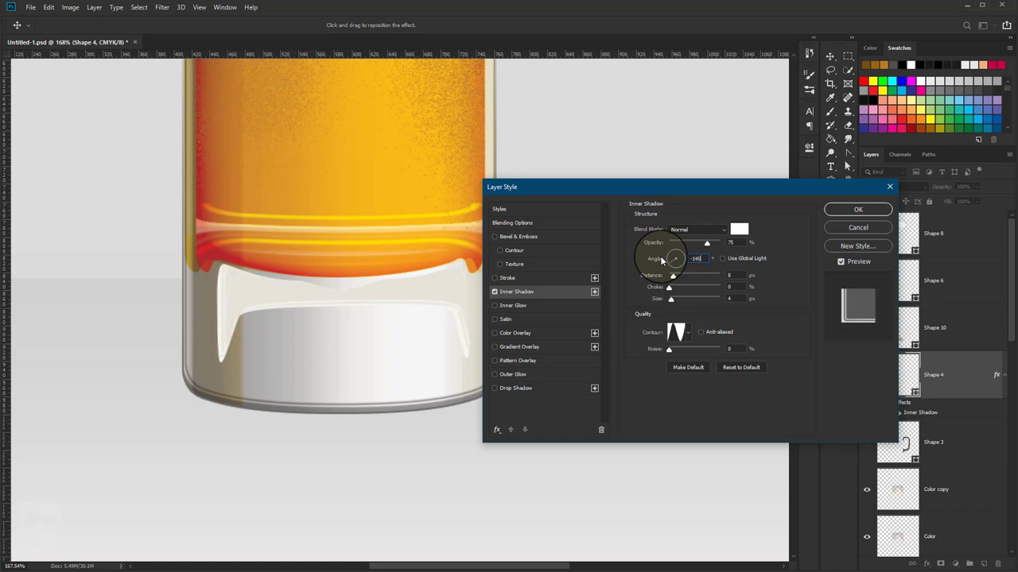
{"action": "left_click", "coordinate": [735, 275]}
{"action": "type", "text": "5"}
{"action": "key", "text": "Tab"}
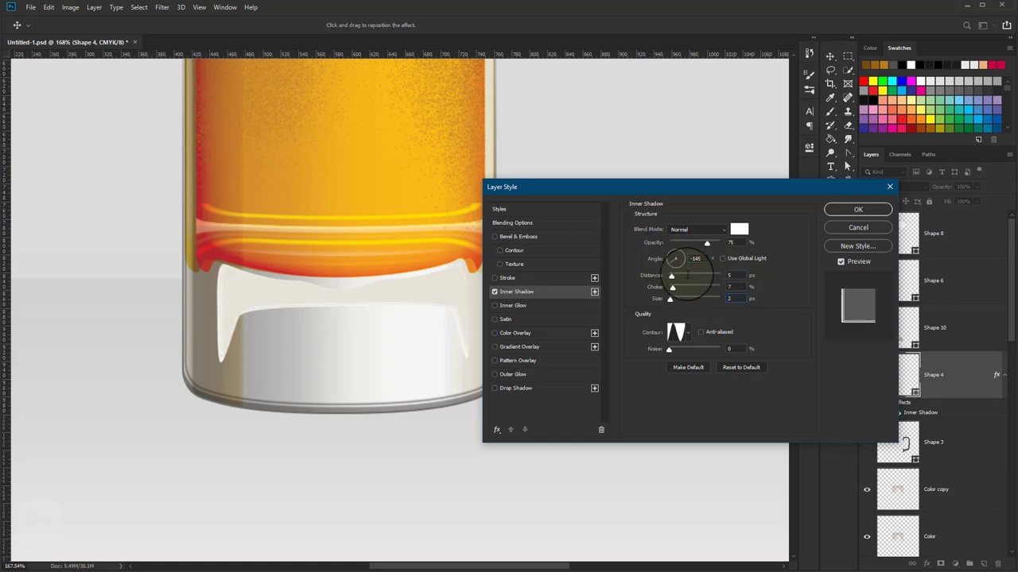
{"action": "left_click", "coordinate": [688, 332]}
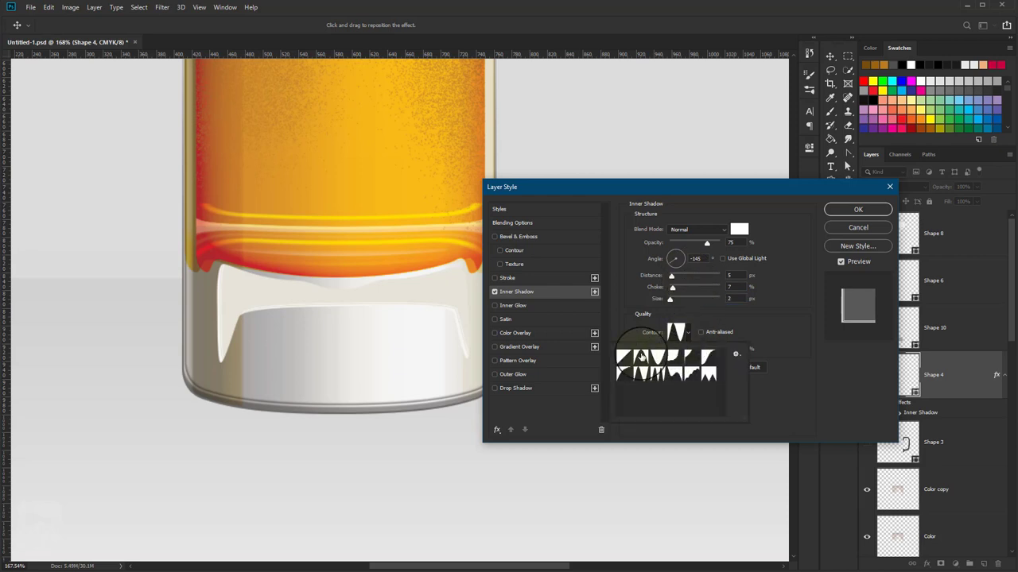
{"action": "left_click", "coordinate": [652, 359]}
{"action": "left_click", "coordinate": [772, 334]}
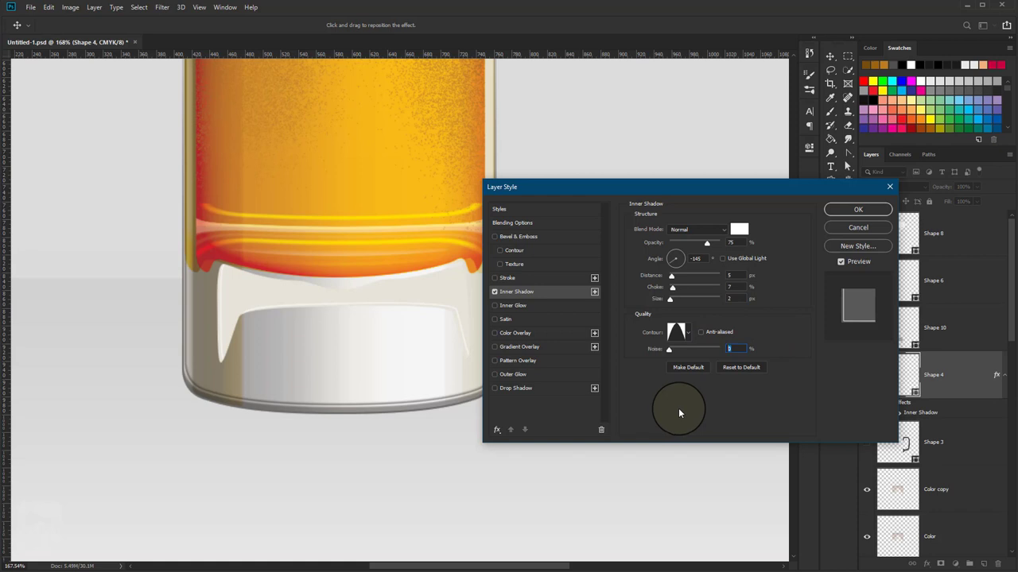
- Add an Inner Bevel to Shape 4 with 78% depth, 20 px size, 120° angle, 65° altitude
{"action": "left_click", "coordinate": [517, 237]}
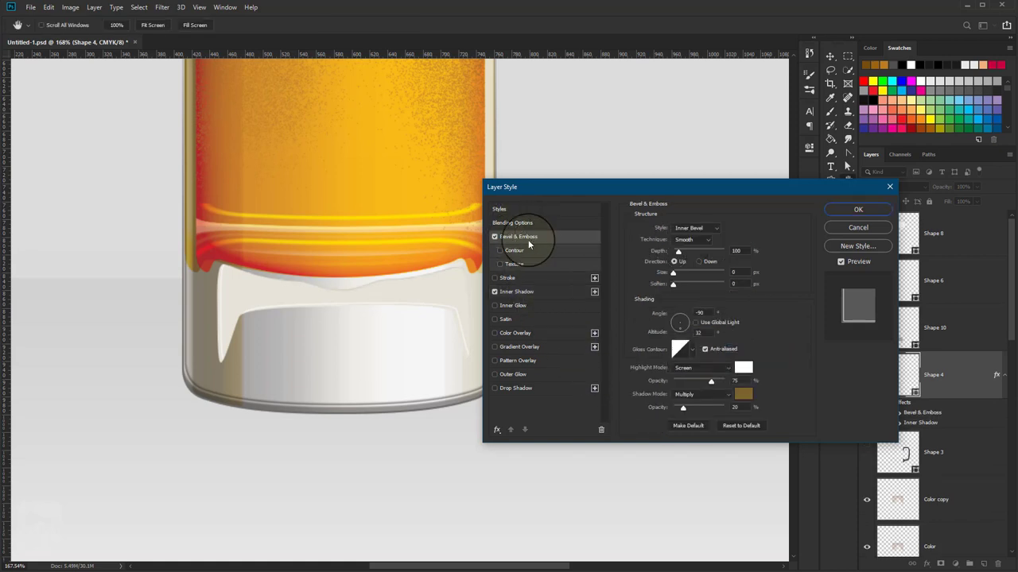
{"action": "left_click", "coordinate": [704, 229]}
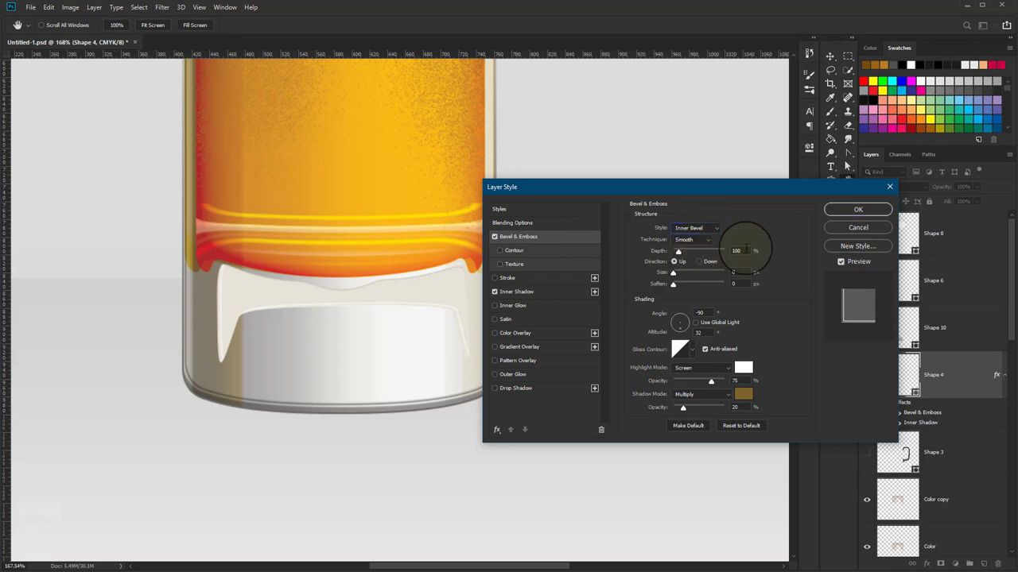
{"action": "left_click", "coordinate": [745, 250]}
{"action": "type", "text": "71"}
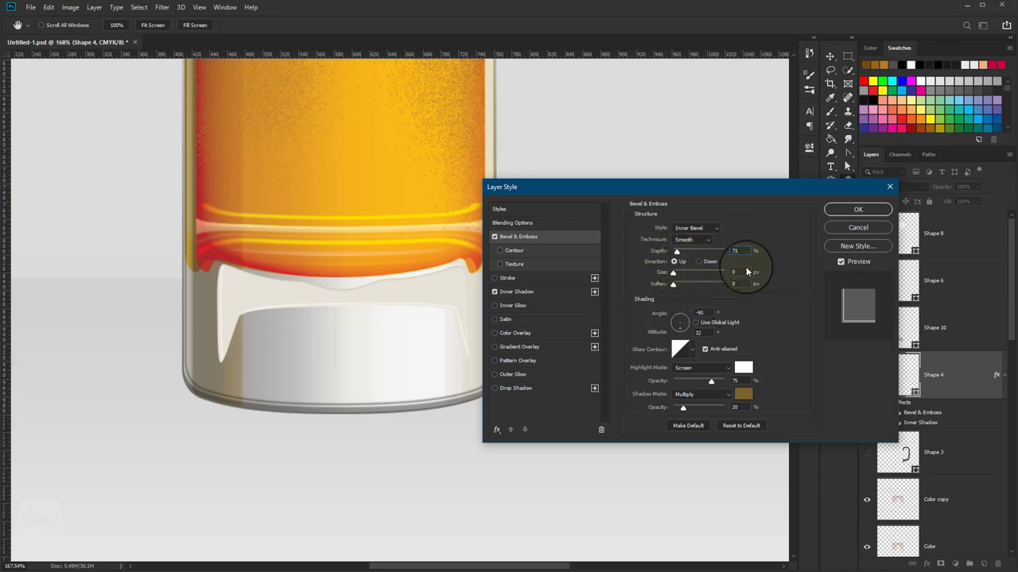
{"action": "left_click", "coordinate": [745, 271]}
{"action": "type", "text": "20"}
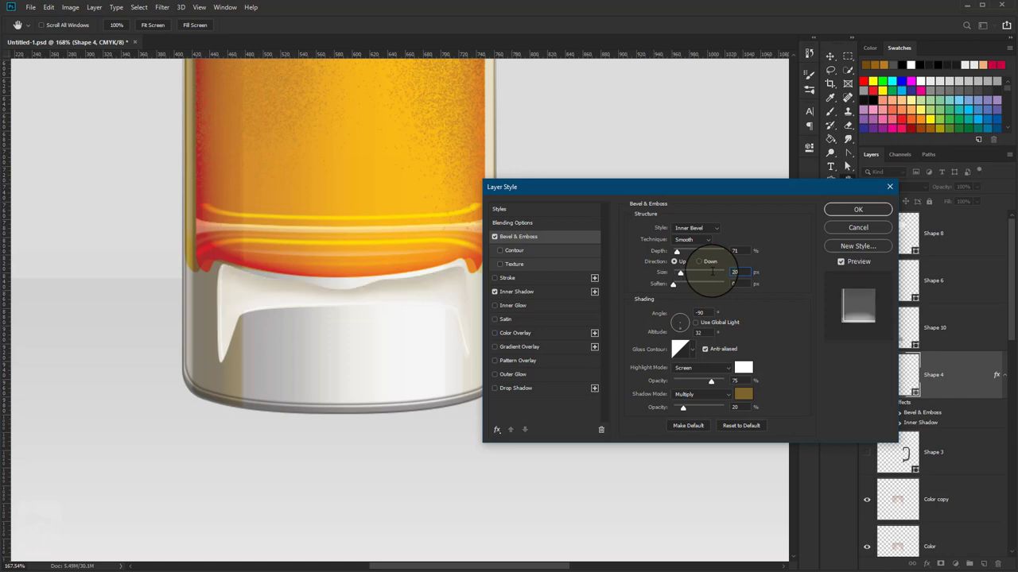
{"action": "left_click", "coordinate": [698, 313]}
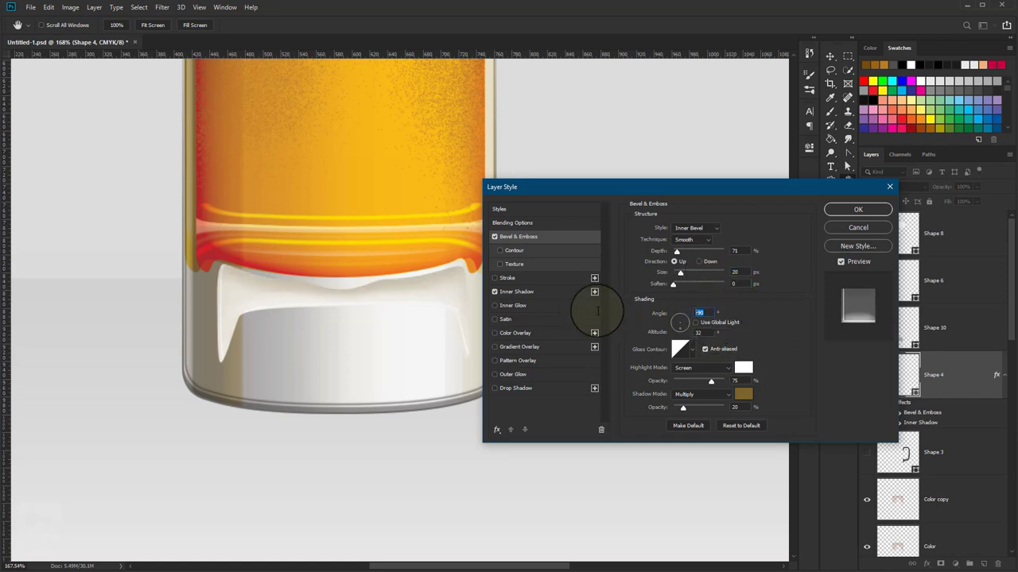
{"action": "type", "text": "120"}
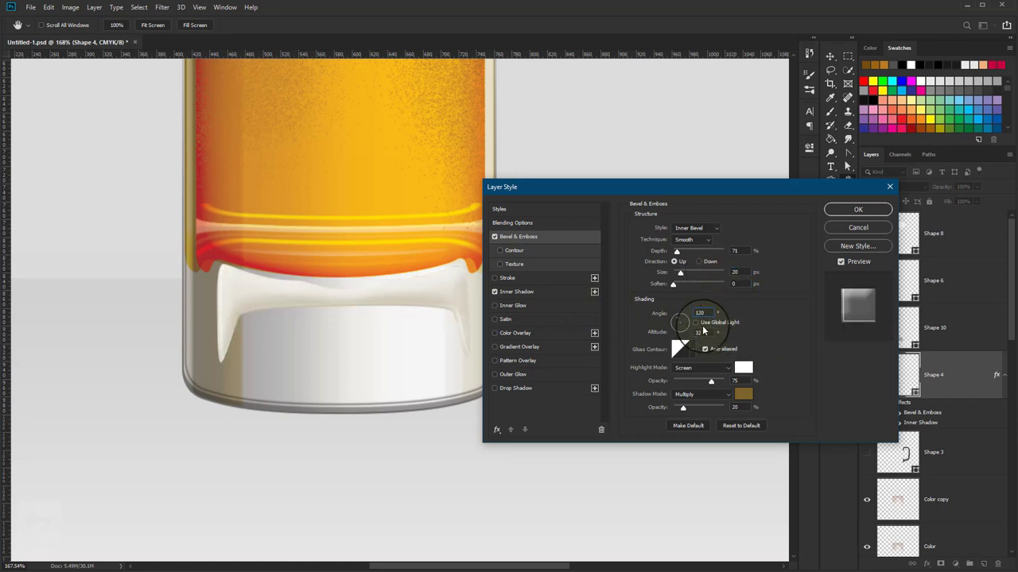
{"action": "left_click", "coordinate": [699, 332]}
{"action": "type", "text": "65"}
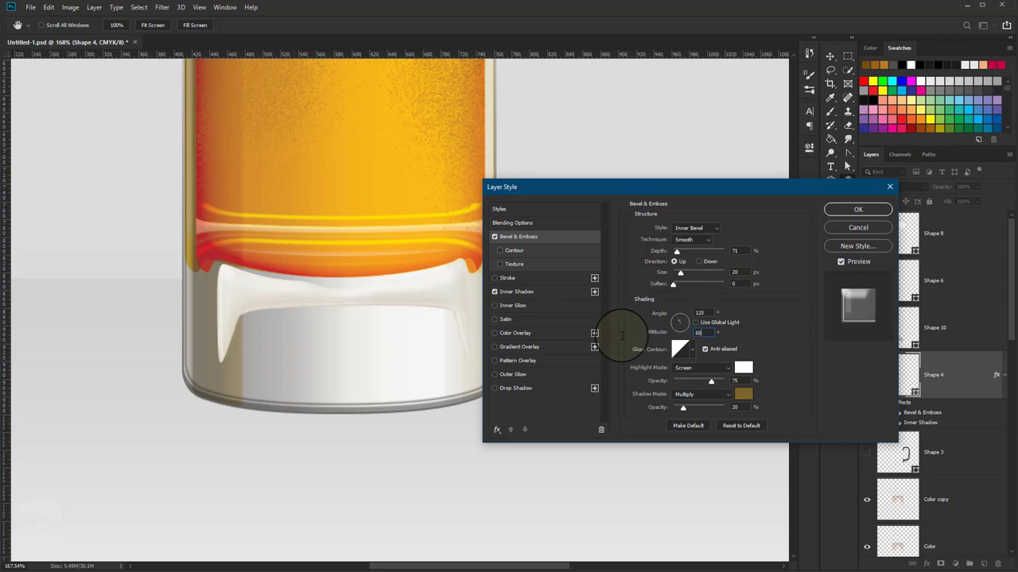
- Pick a new gloss contour, make the bevel shadow black in Normal mode, and enable Contour
{"action": "left_click", "coordinate": [694, 353]}
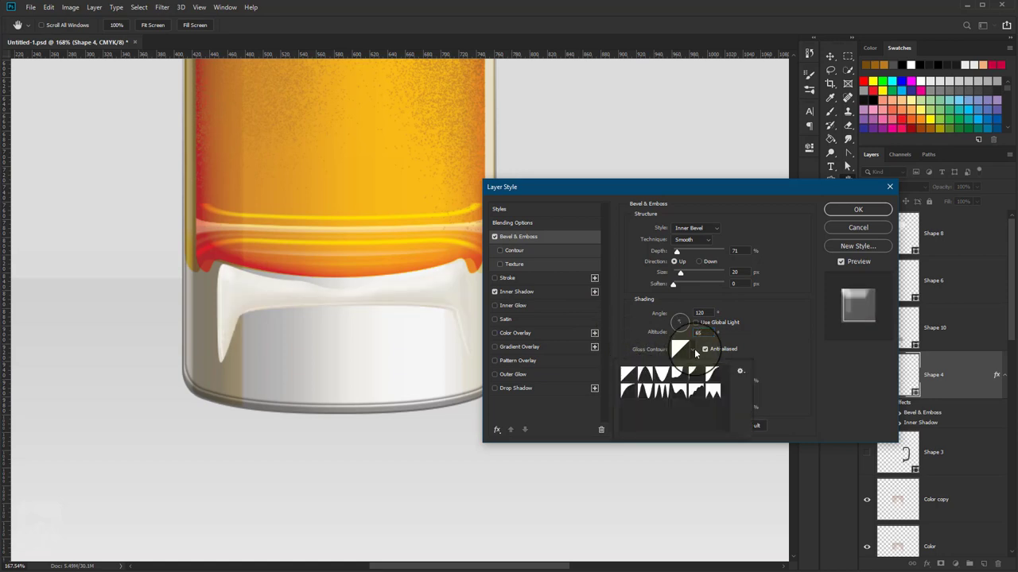
{"action": "left_click", "coordinate": [644, 391]}
{"action": "left_click", "coordinate": [766, 323]}
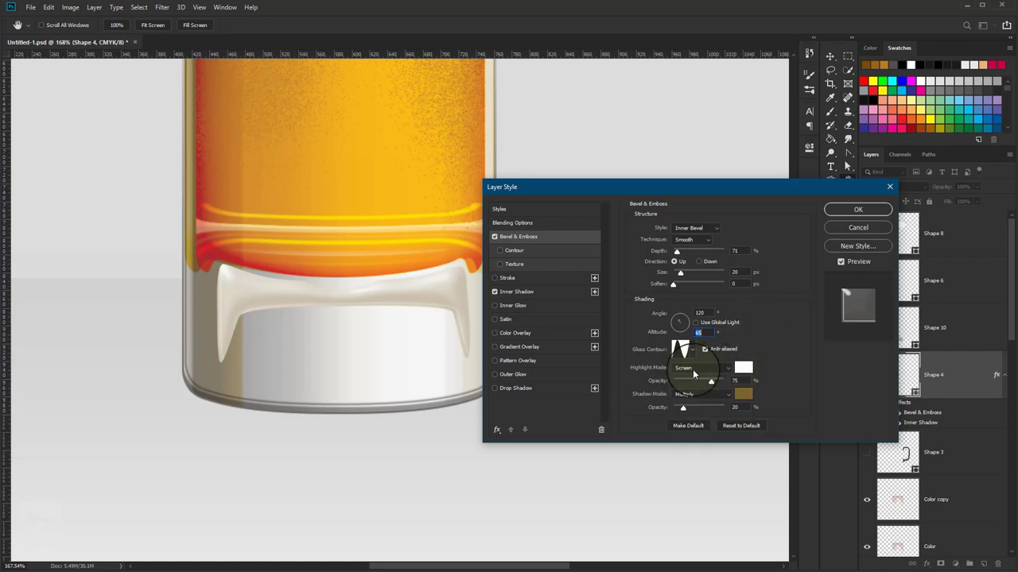
{"action": "left_click", "coordinate": [735, 380]}
{"action": "type", "text": "60"}
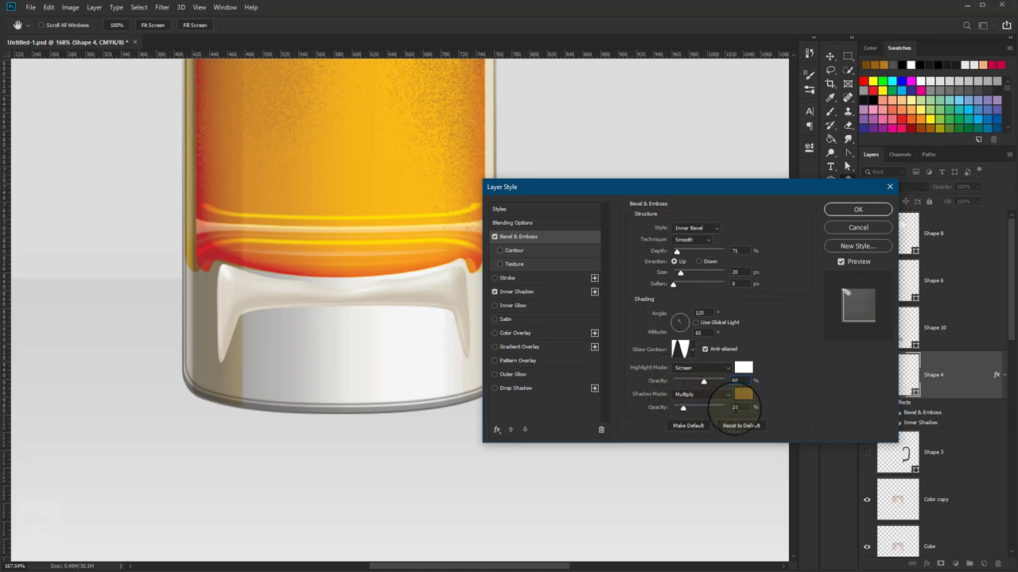
{"action": "left_click", "coordinate": [743, 397]}
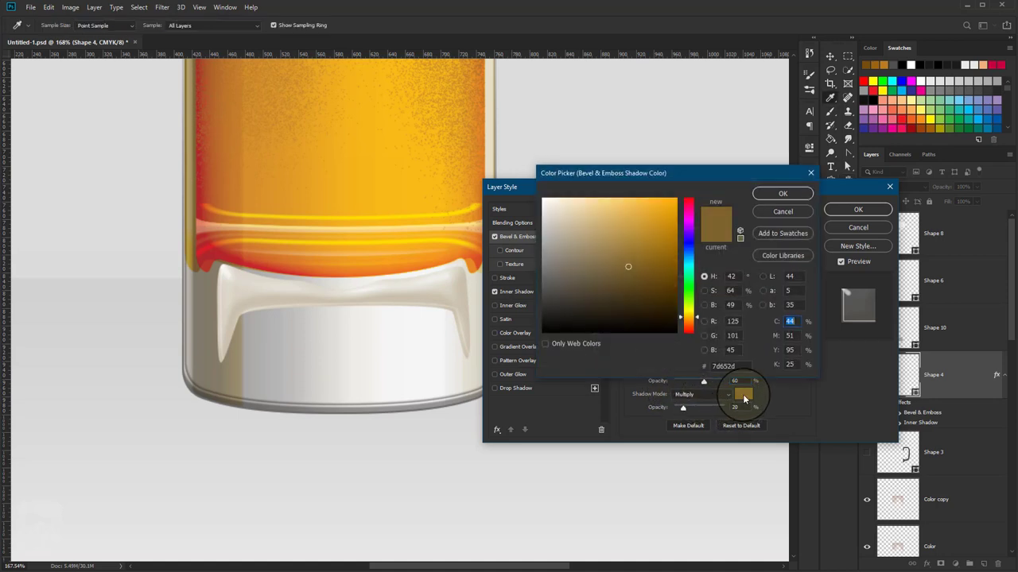
{"action": "left_click_drag", "start_coordinate": [645, 260], "coordinate": [495, 342]}
{"action": "left_click", "coordinate": [786, 196]}
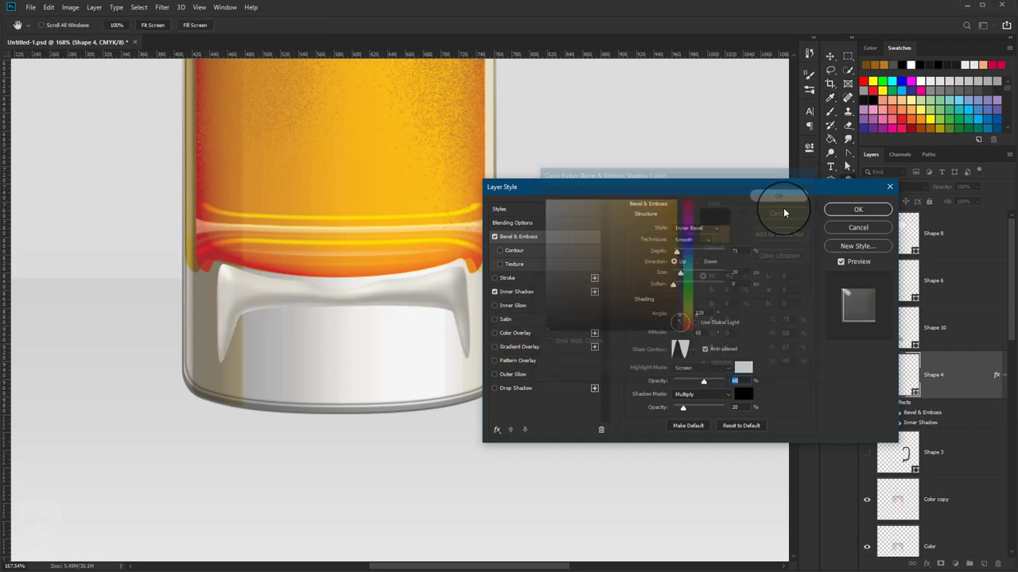
{"action": "left_click", "coordinate": [702, 394]}
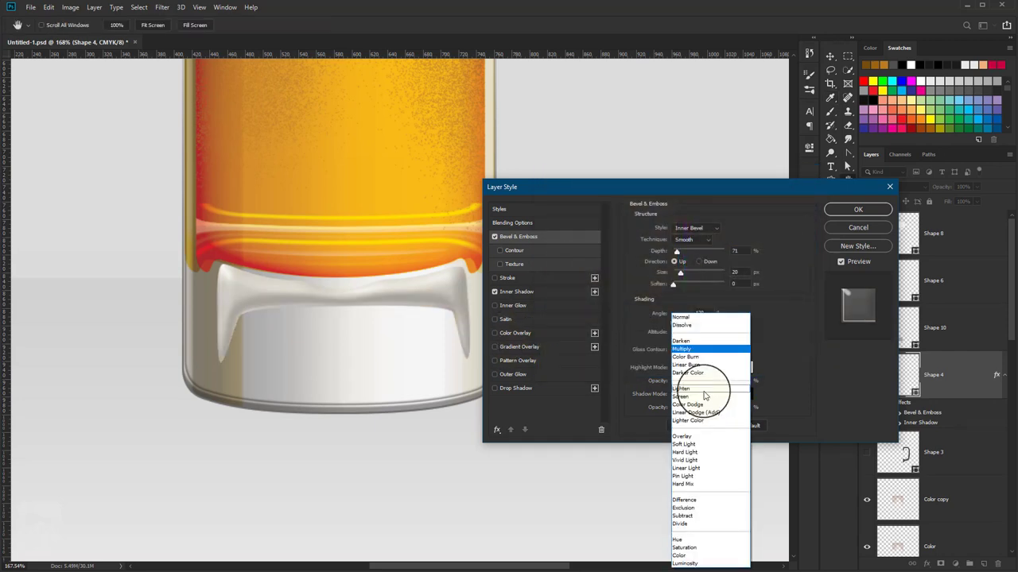
{"action": "left_click", "coordinate": [699, 316]}
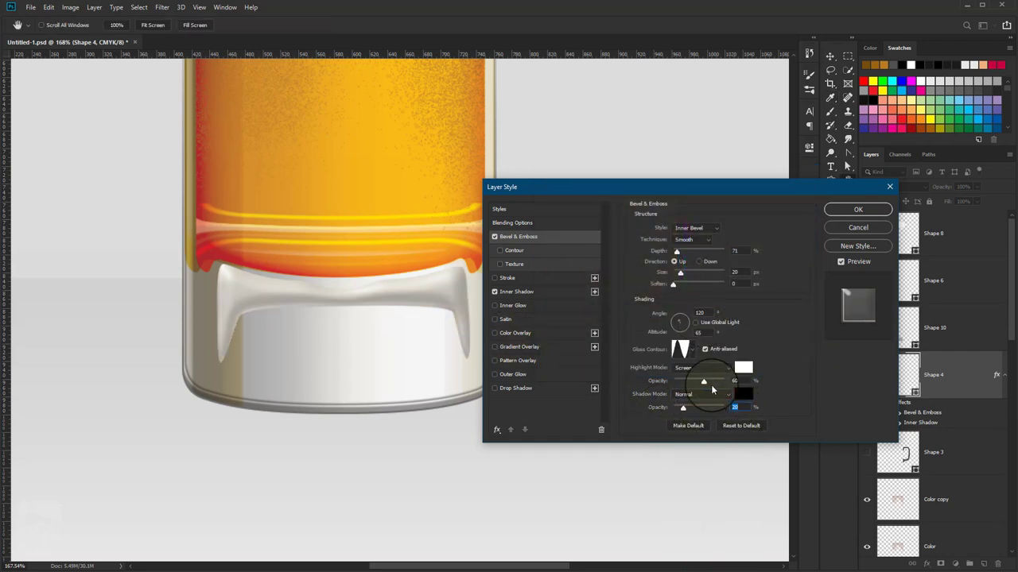
{"action": "key", "text": "Return"}
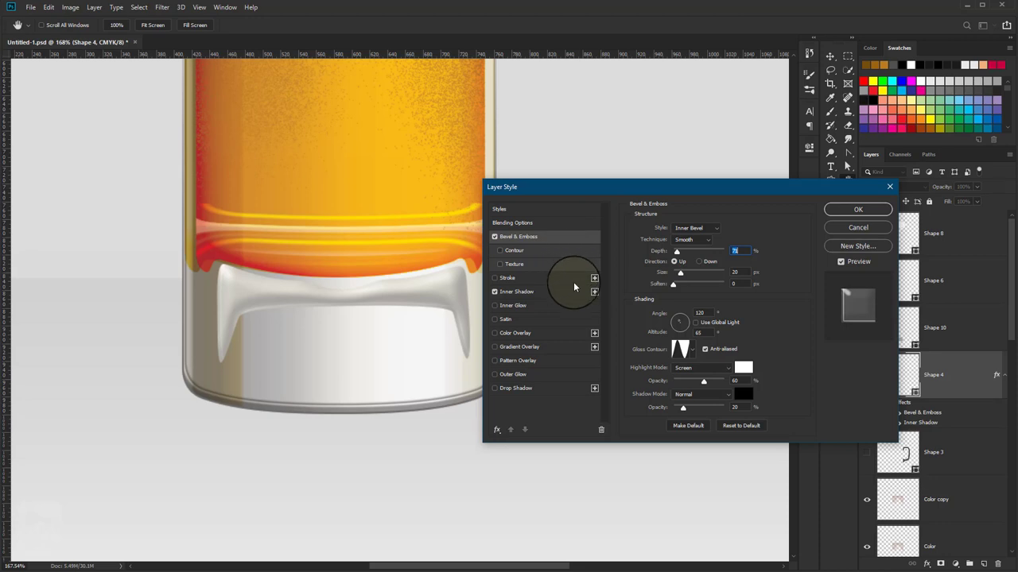
{"action": "left_click", "coordinate": [523, 250]}
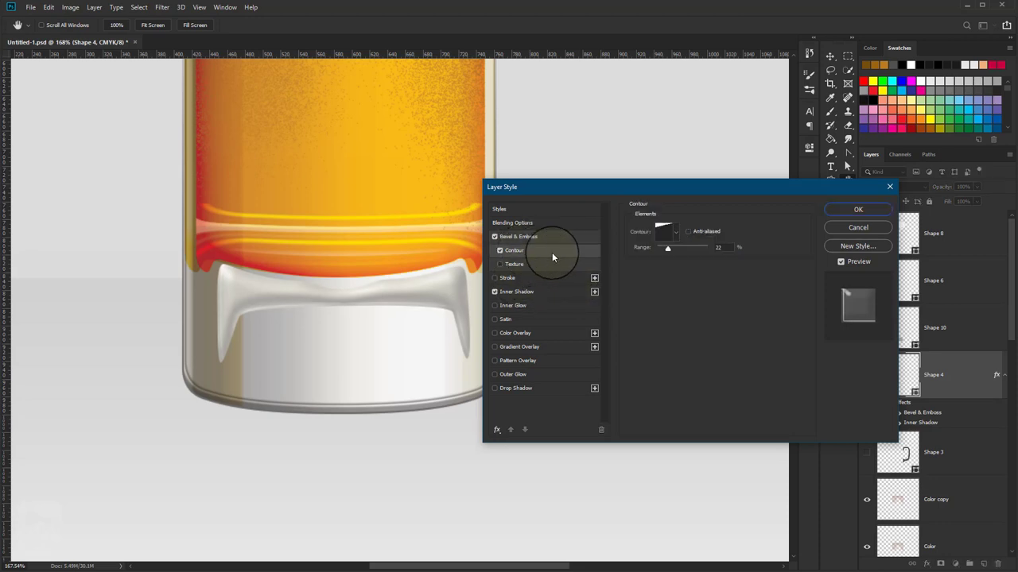
- Give the bevel contour 55% range with a custom curve (input 76, output 60), then enable Gradient Overlay
{"action": "left_click", "coordinate": [718, 247]}
{"action": "type", "text": "55"}
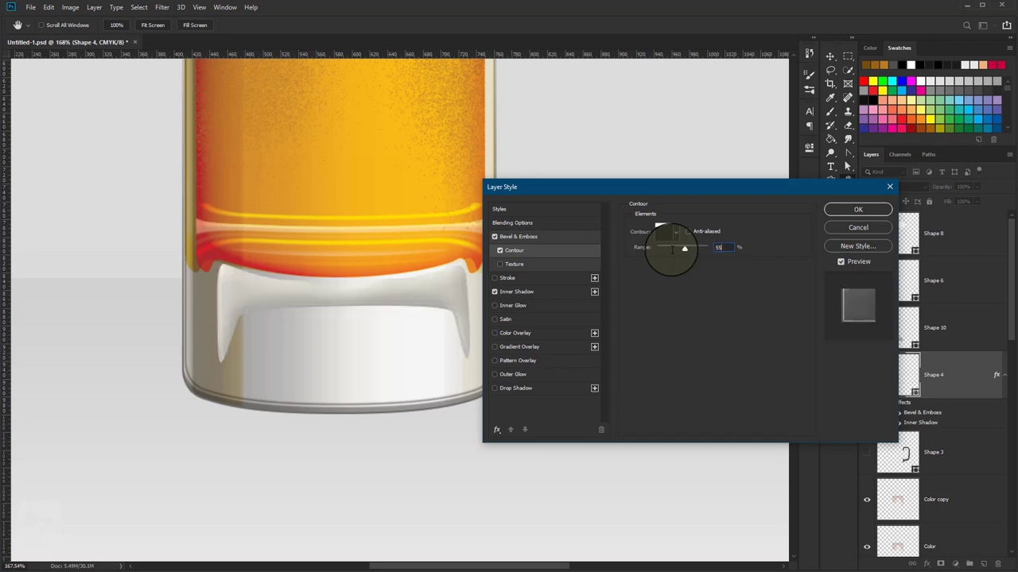
{"action": "left_click", "coordinate": [675, 230]}
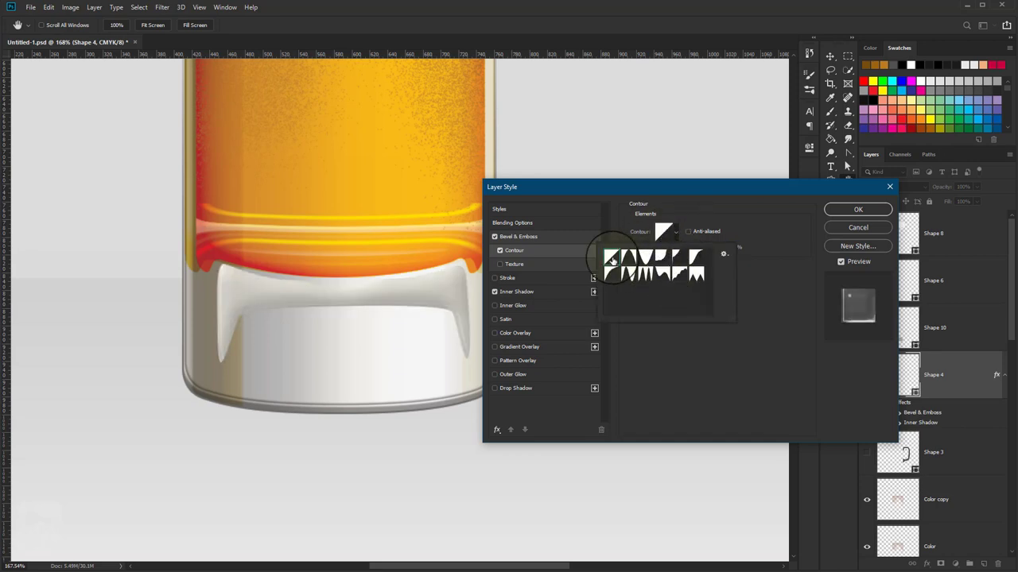
{"action": "left_click", "coordinate": [660, 271]}
{"action": "left_click", "coordinate": [664, 232]}
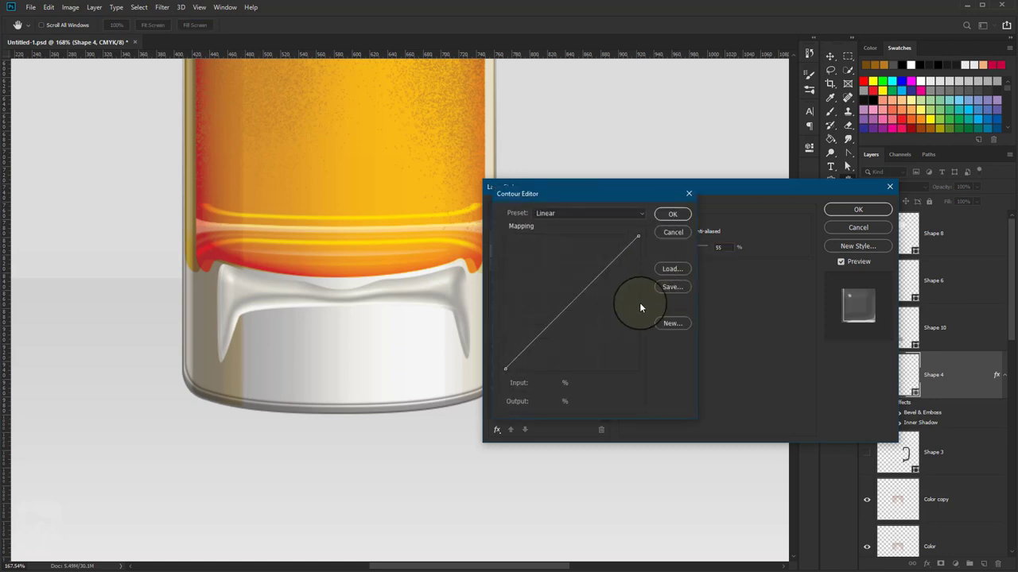
{"action": "mouse_move", "coordinate": [579, 293]}
{"action": "left_mouse_down"}
{"action": "mouse_move", "coordinate": [582, 305]}
{"action": "mouse_move", "coordinate": [607, 287]}
{"action": "left_mouse_up"}
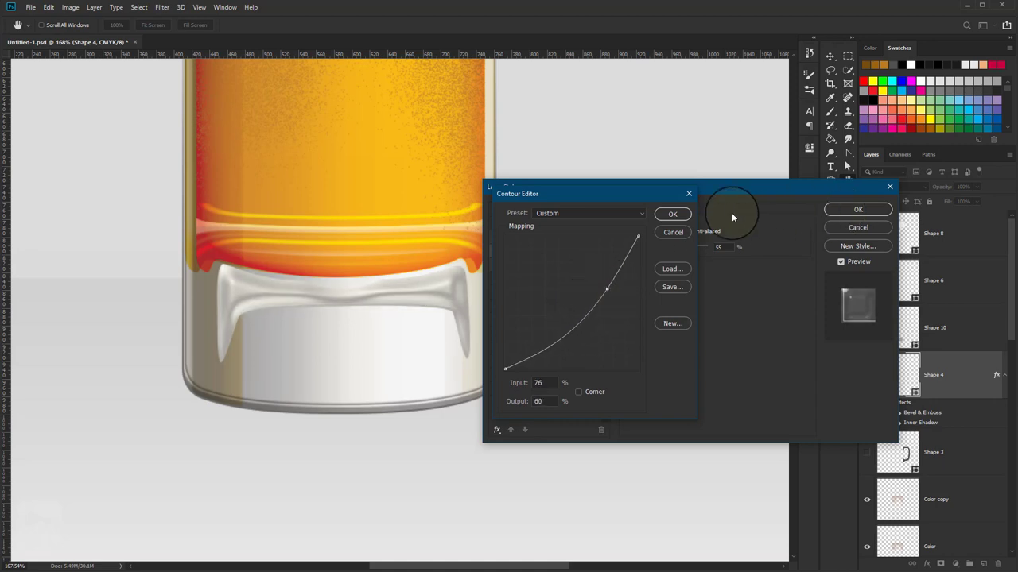
{"action": "left_click", "coordinate": [673, 213]}
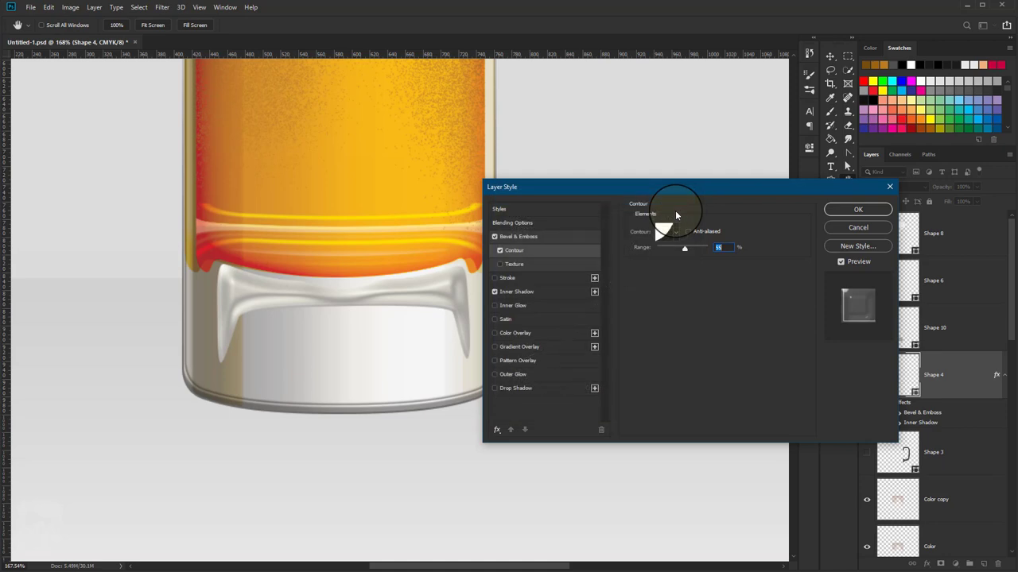
{"action": "left_click", "coordinate": [521, 346]}
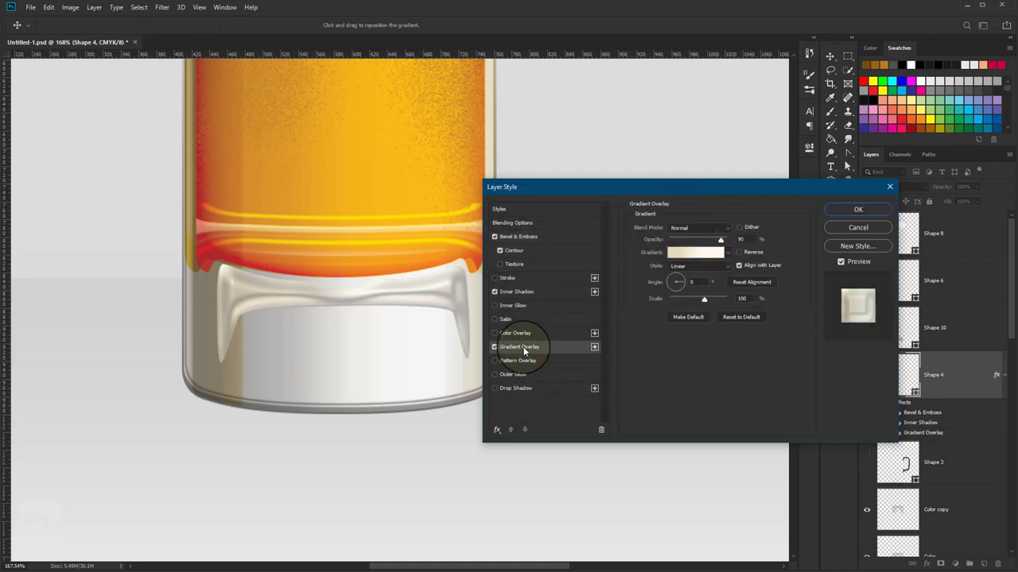
- Reset the gradient overlay and set its first colour stop to #dbdbdb
{"action": "left_click", "coordinate": [700, 252]}
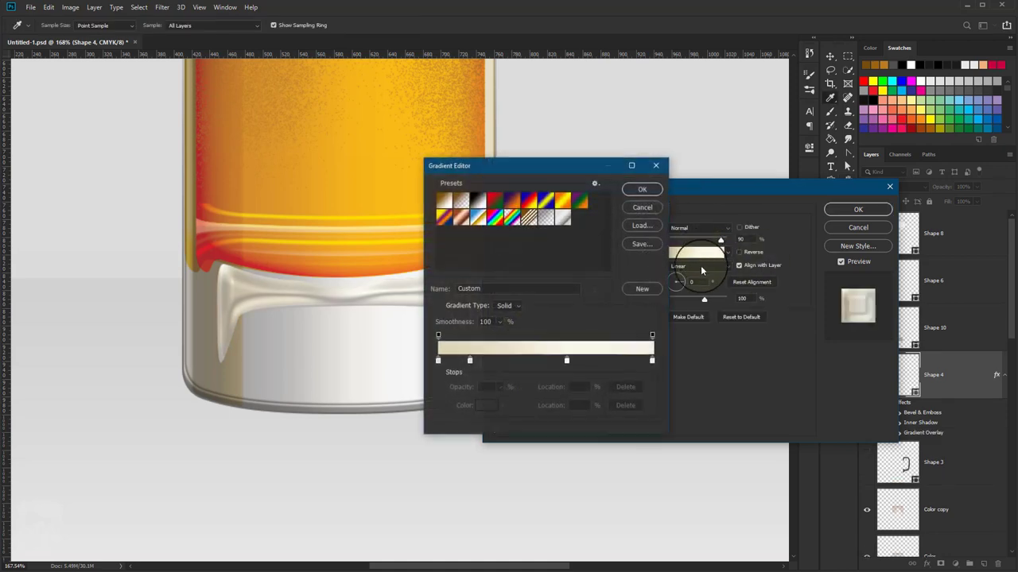
{"action": "left_click", "coordinate": [646, 208]}
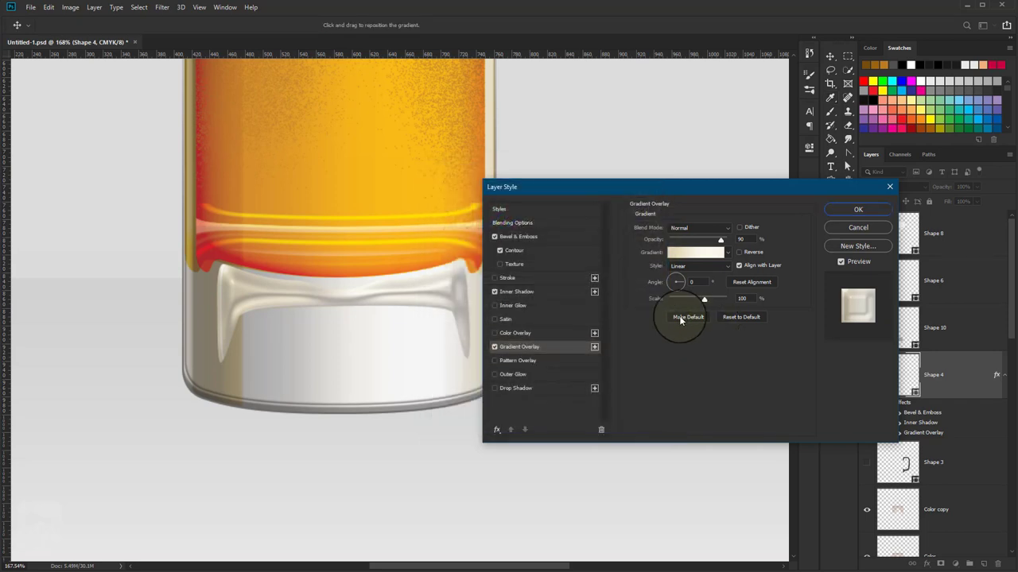
{"action": "left_click", "coordinate": [749, 318]}
{"action": "left_click", "coordinate": [695, 252]}
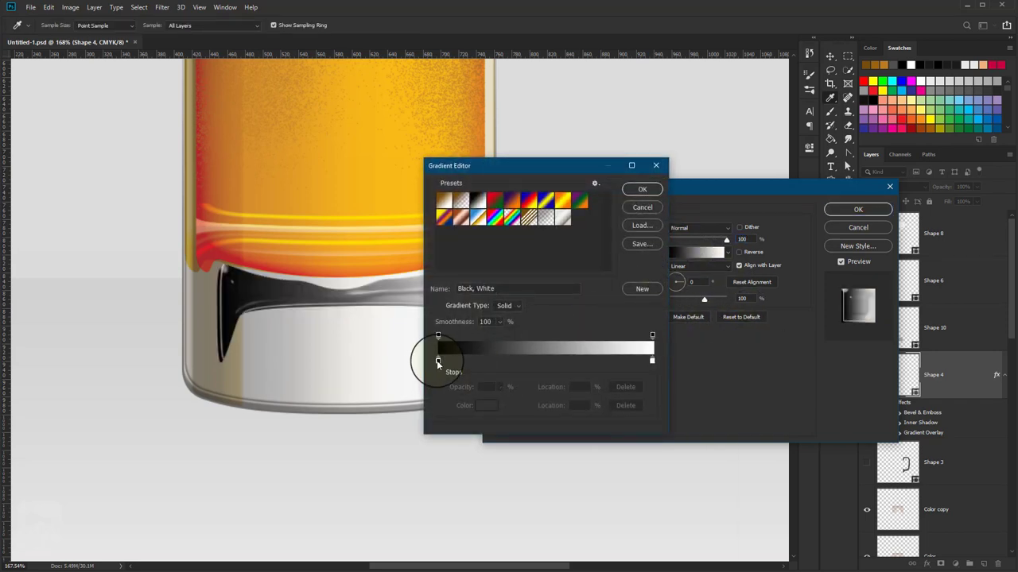
{"action": "left_click", "coordinate": [437, 362]}
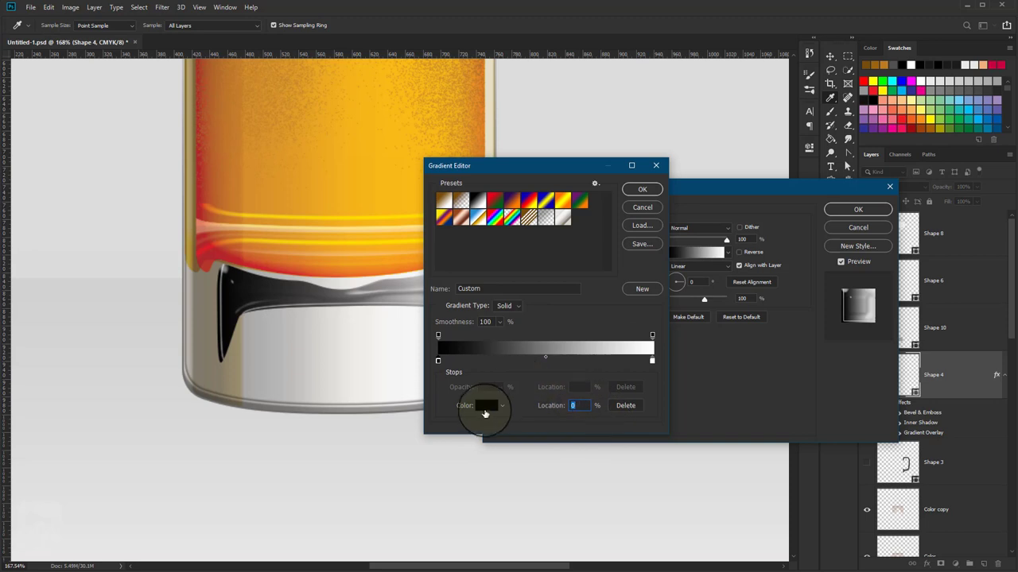
{"action": "left_click", "coordinate": [486, 407]}
{"action": "left_click", "coordinate": [724, 366]}
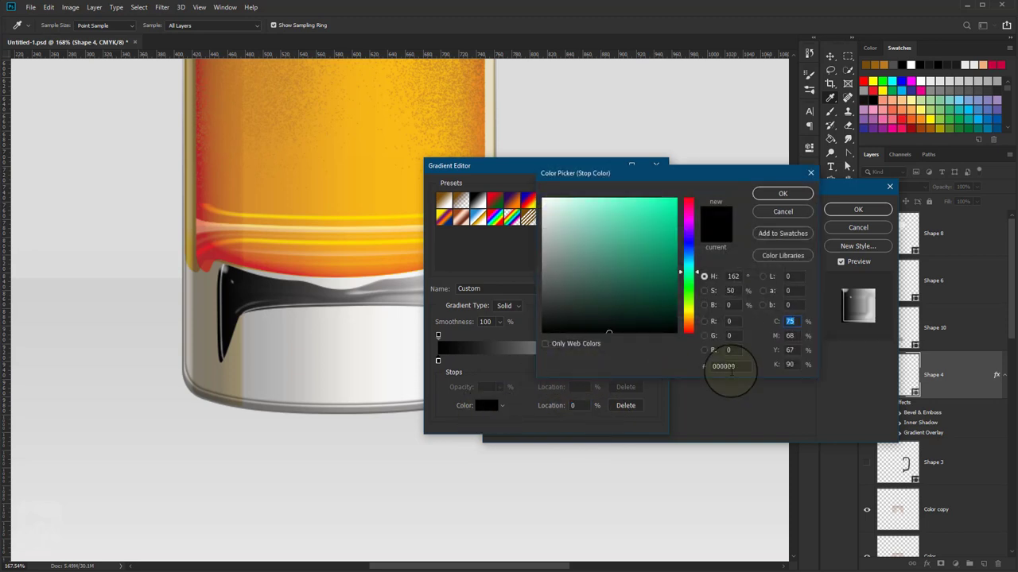
{"action": "type", "text": "dbdbdb"}
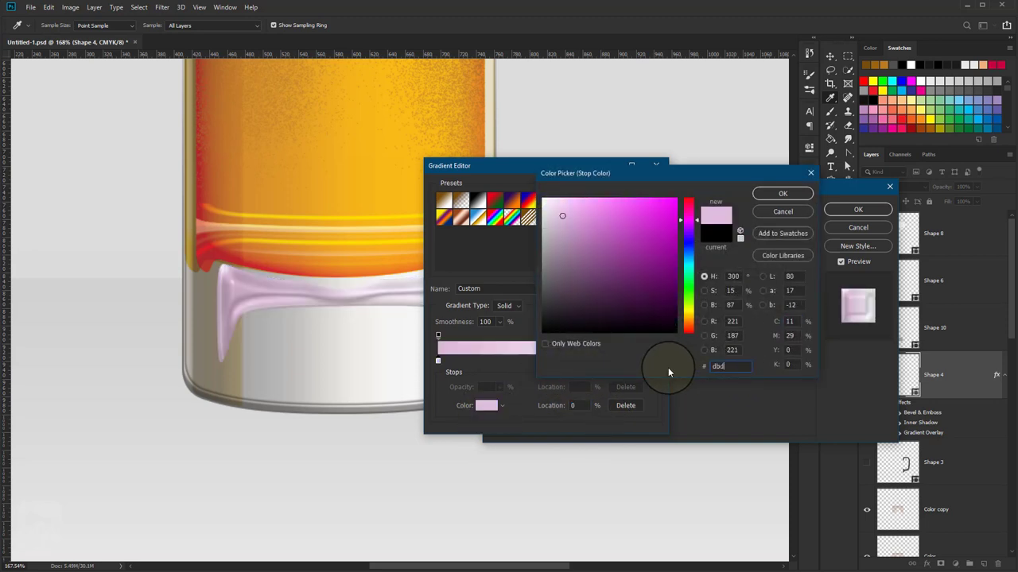
{"action": "left_click", "coordinate": [784, 194]}
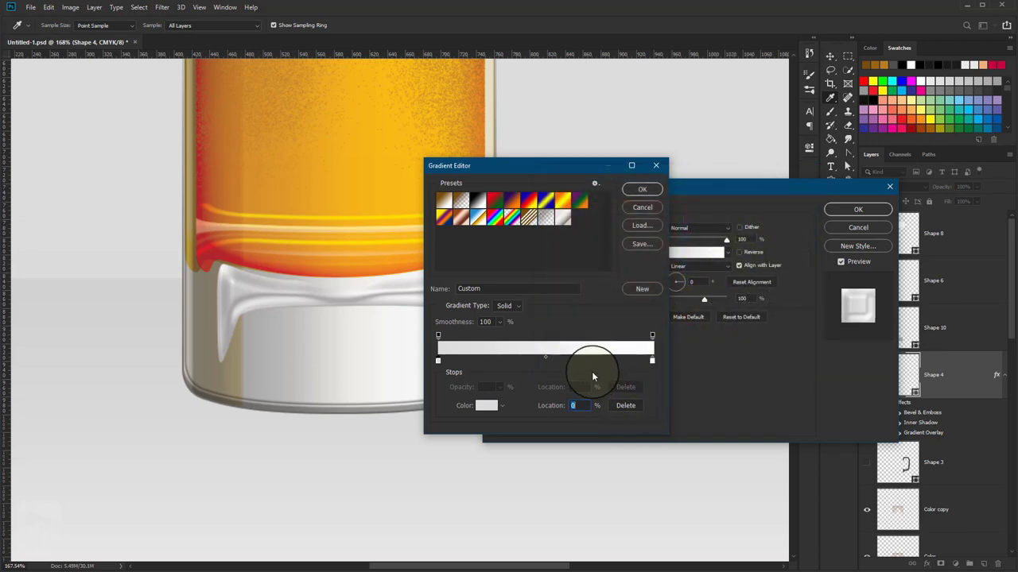
- Add a near-white #eeeeee stop at 40% and another stop right of centre
{"action": "left_click", "coordinate": [521, 362]}
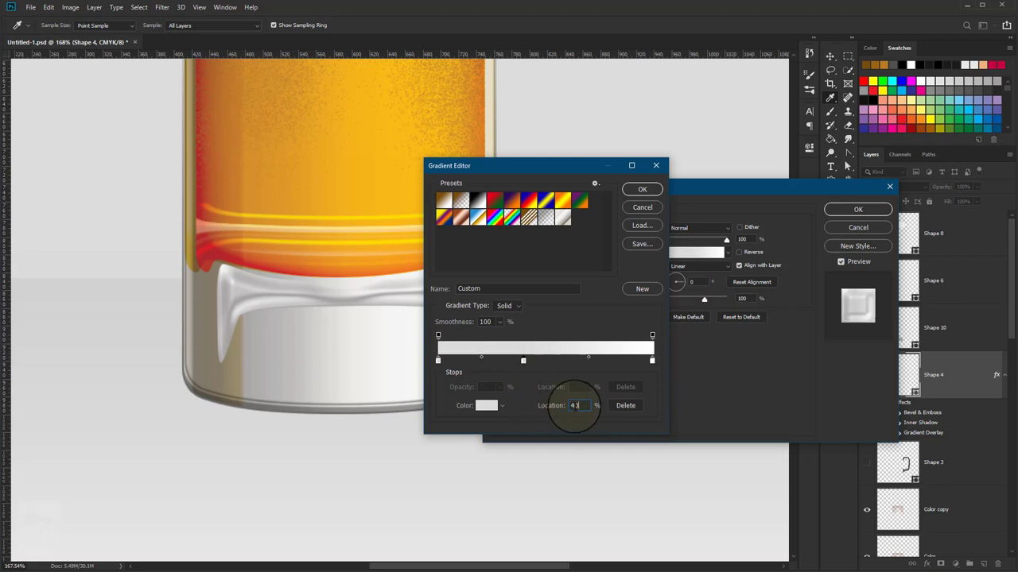
{"action": "type", "text": "0"}
{"action": "left_click", "coordinate": [488, 407]}
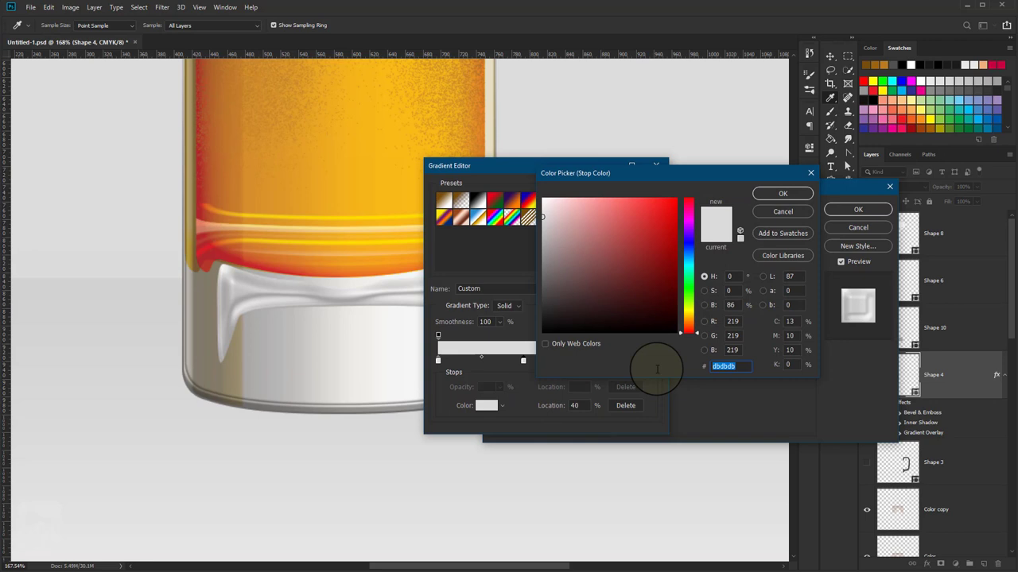
{"action": "type", "text": "eeeeee"}
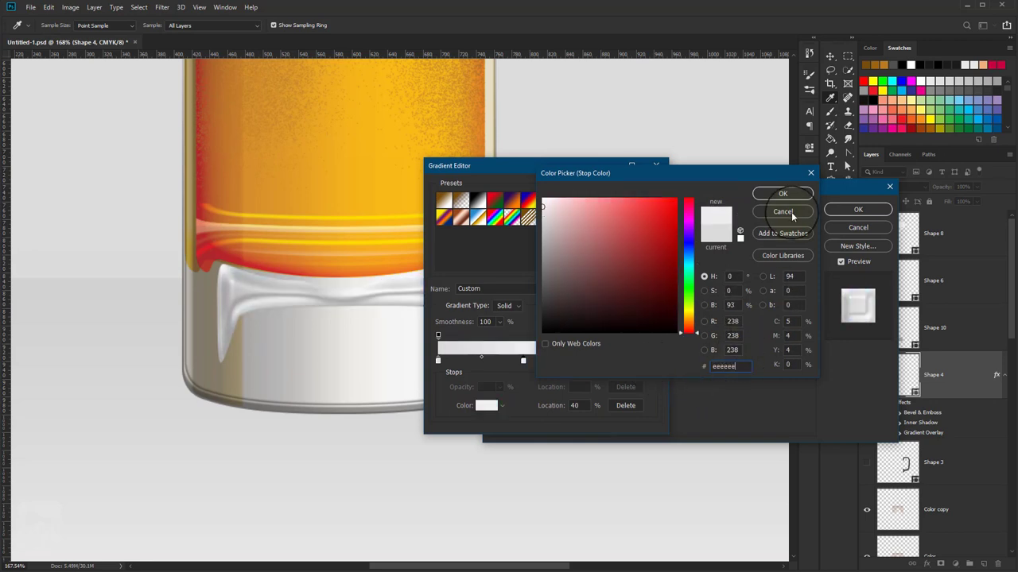
{"action": "left_click", "coordinate": [783, 195]}
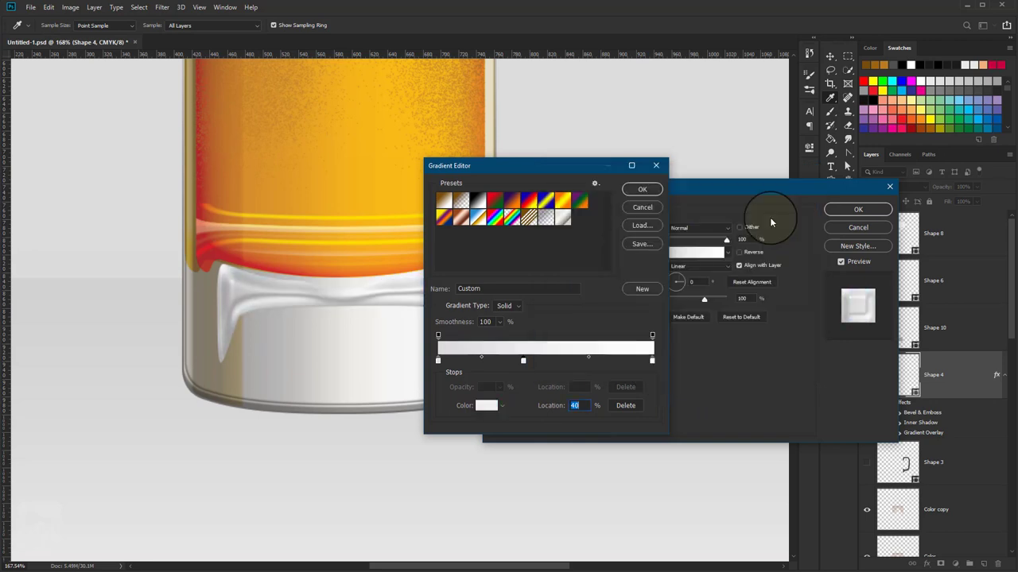
{"action": "left_click", "coordinate": [549, 361]}
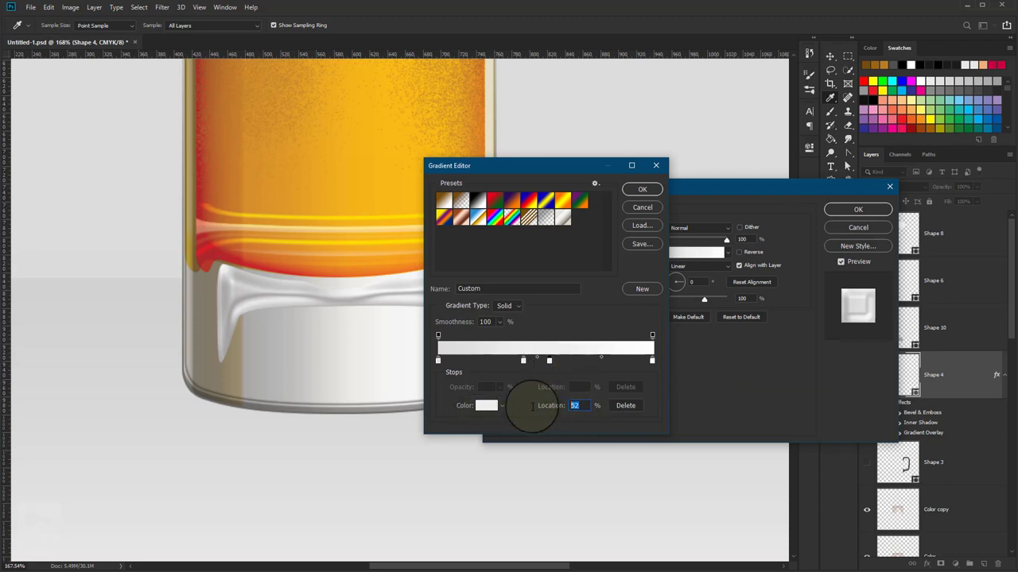
{"action": "left_click", "coordinate": [485, 405]}
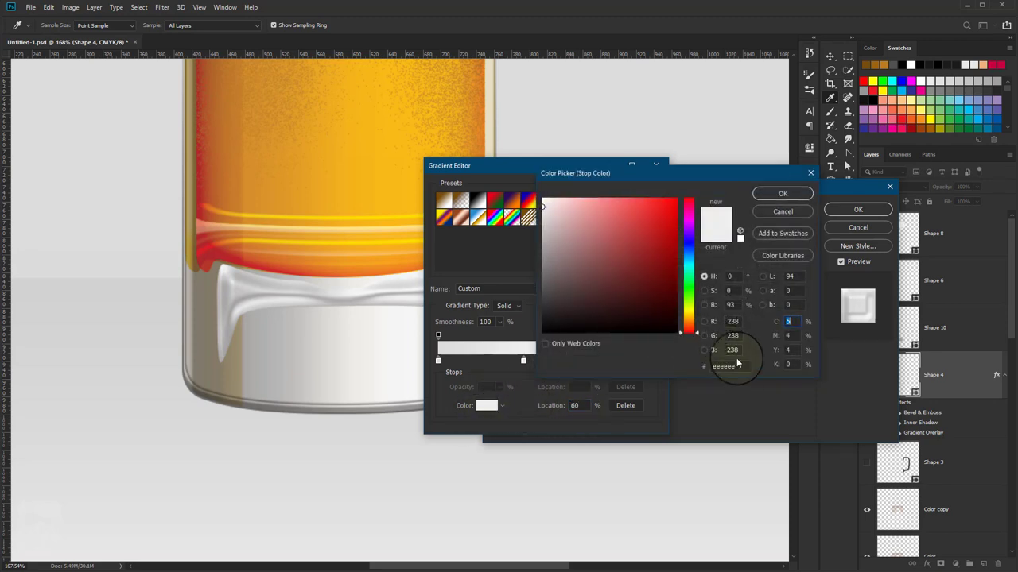
{"action": "left_click", "coordinate": [782, 193]}
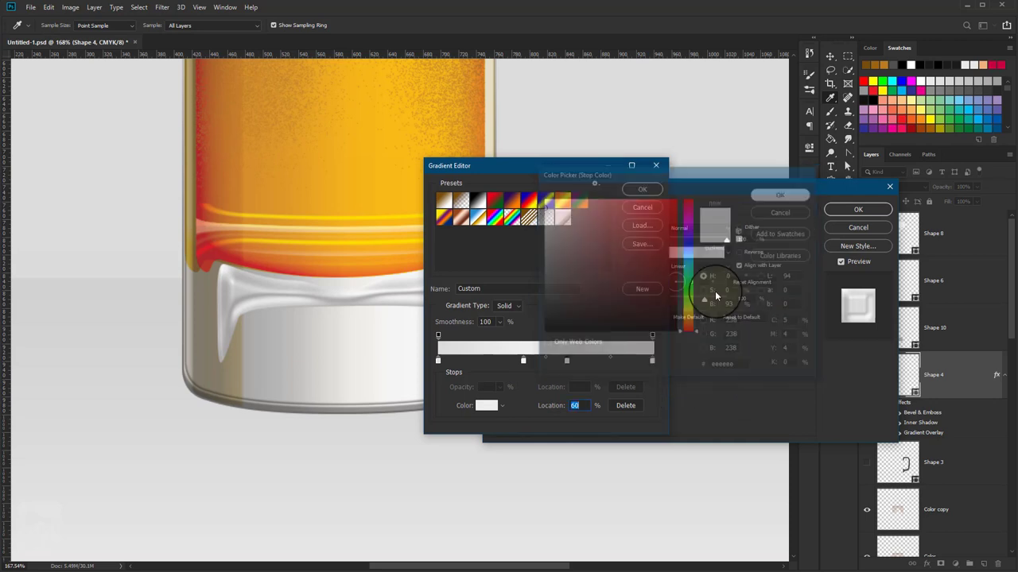
- Set the end stop to #bebebe, accept the gradient, and angle it at 90°
{"action": "double_click", "coordinate": [576, 406]}
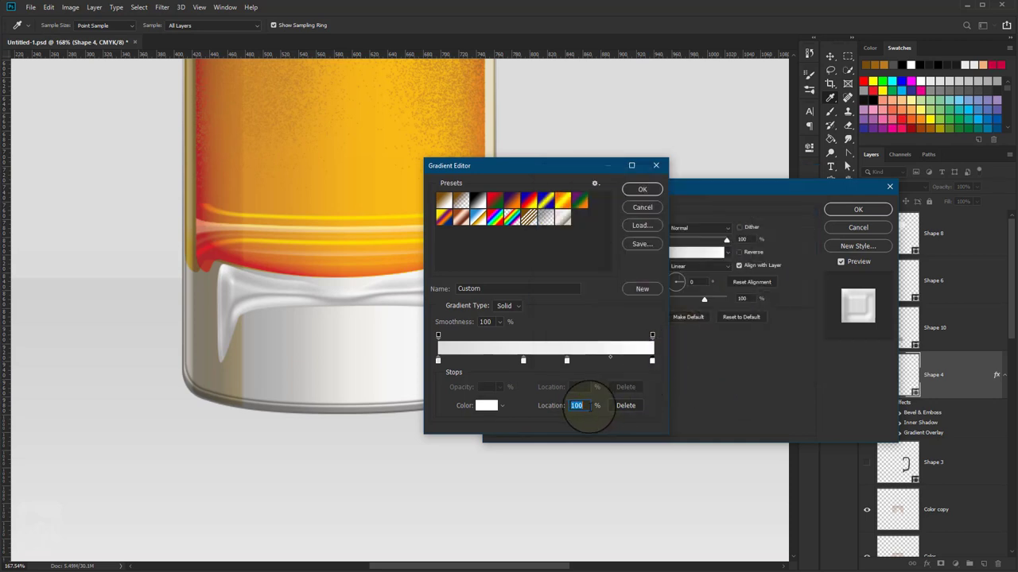
{"action": "left_click", "coordinate": [489, 407]}
{"action": "double_click", "coordinate": [723, 366]}
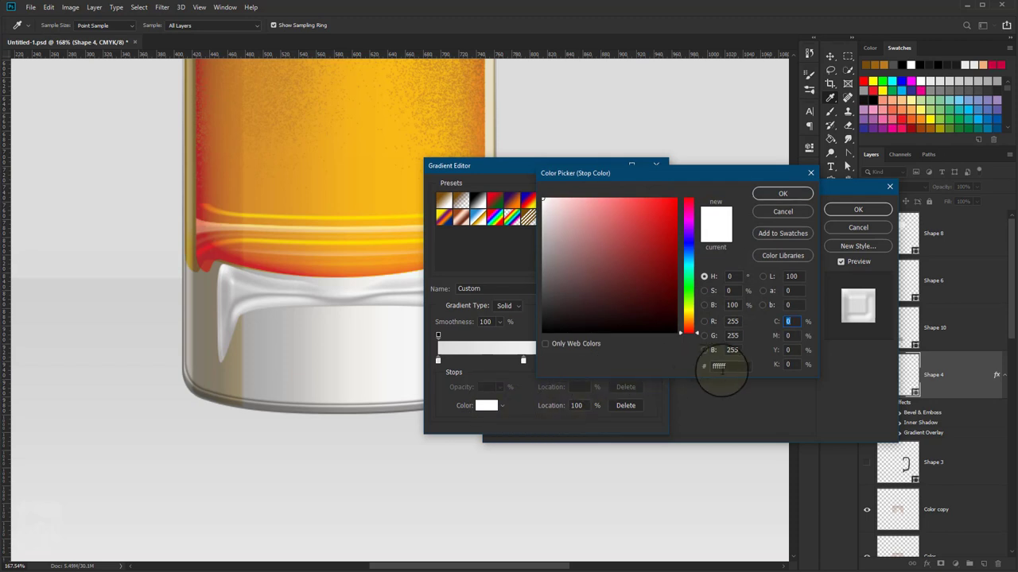
{"action": "type", "text": "b"}
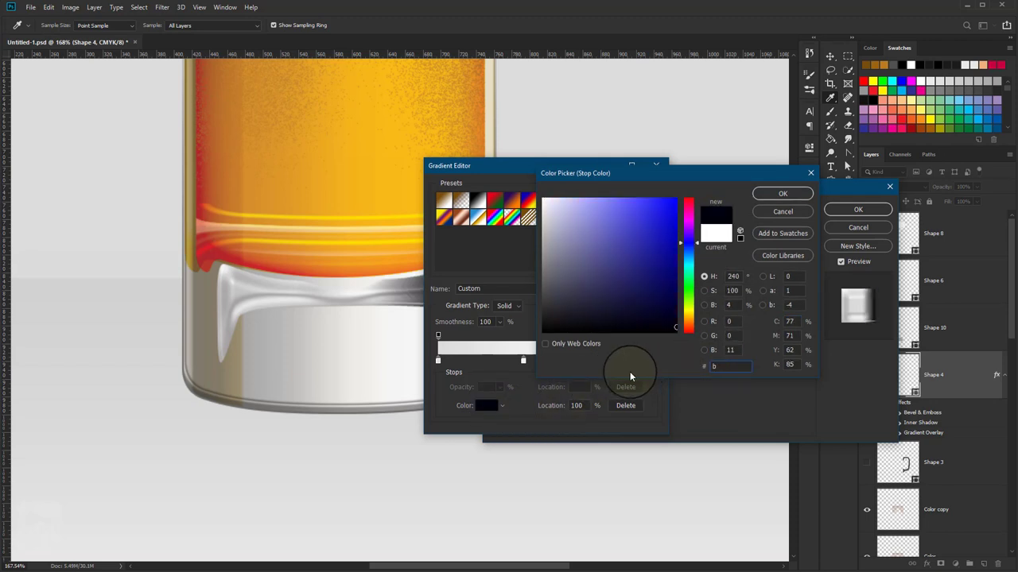
{"action": "type", "text": "ebebe"}
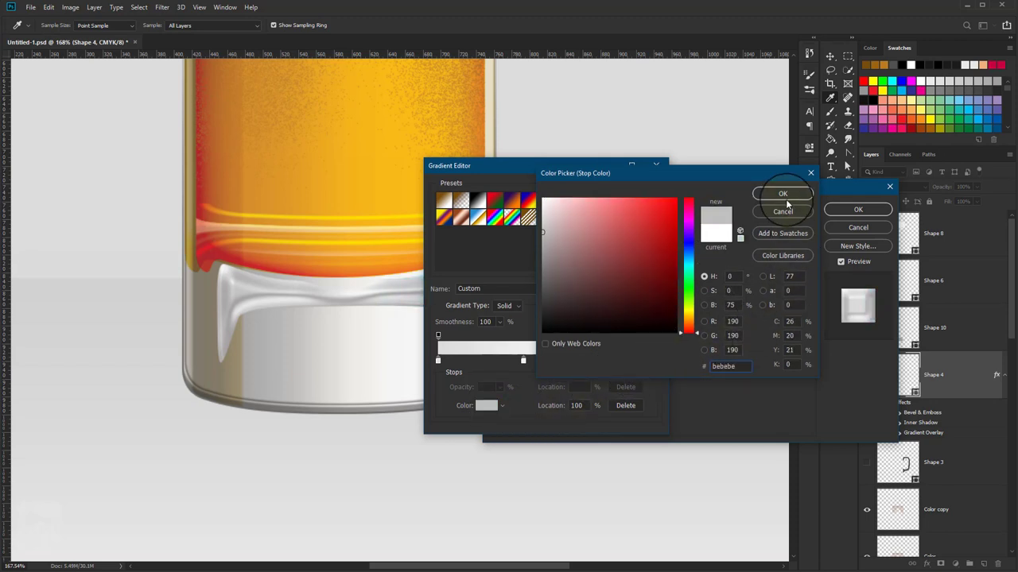
{"action": "left_click", "coordinate": [783, 195]}
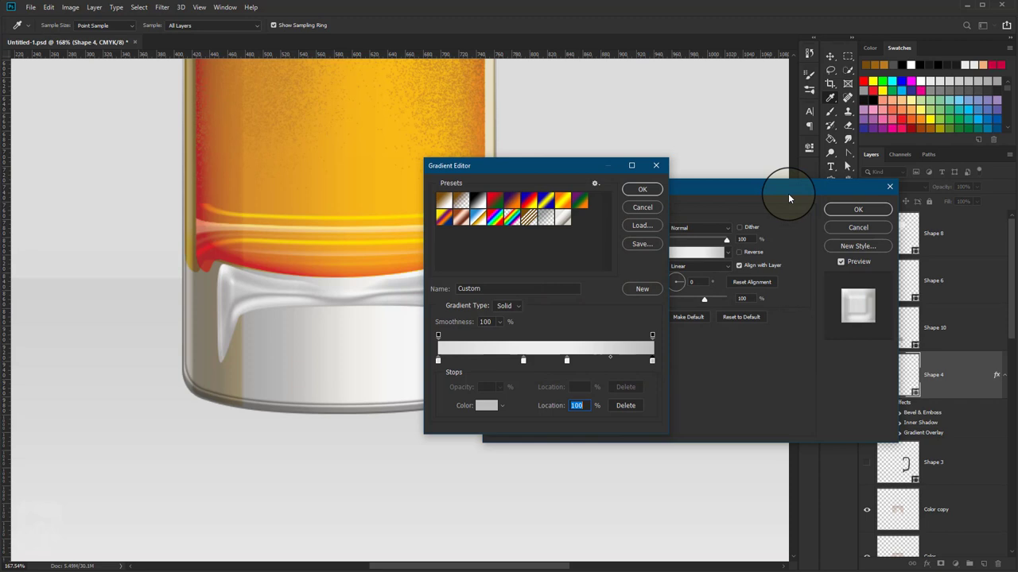
{"action": "left_click", "coordinate": [643, 189]}
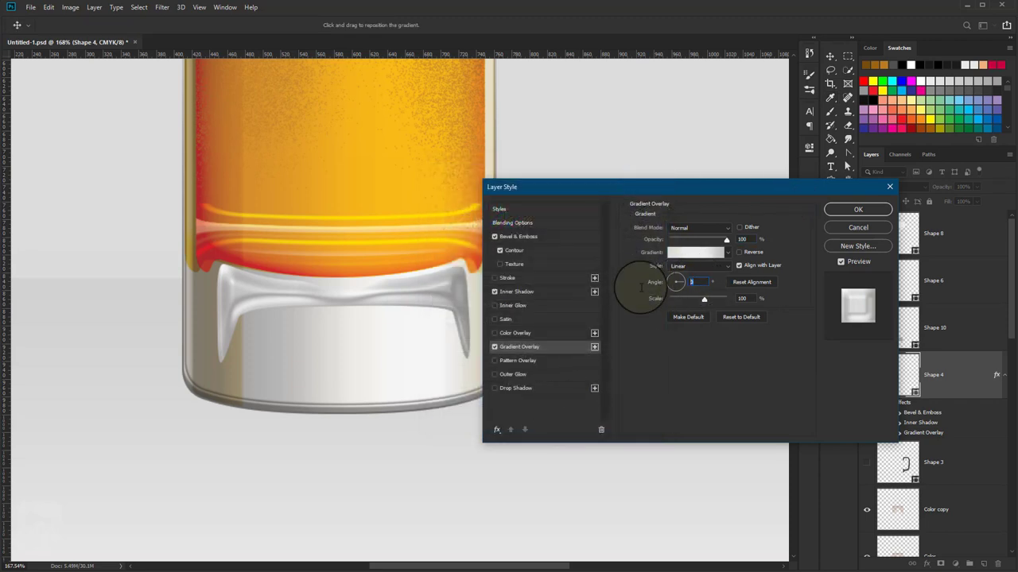
{"action": "type", "text": "90"}
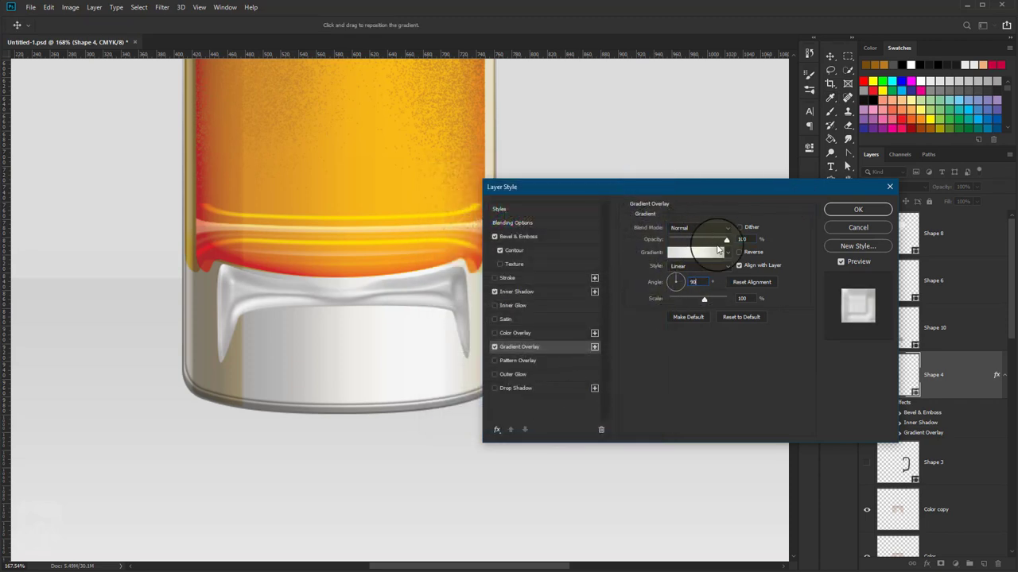
{"action": "left_click", "coordinate": [704, 283]}
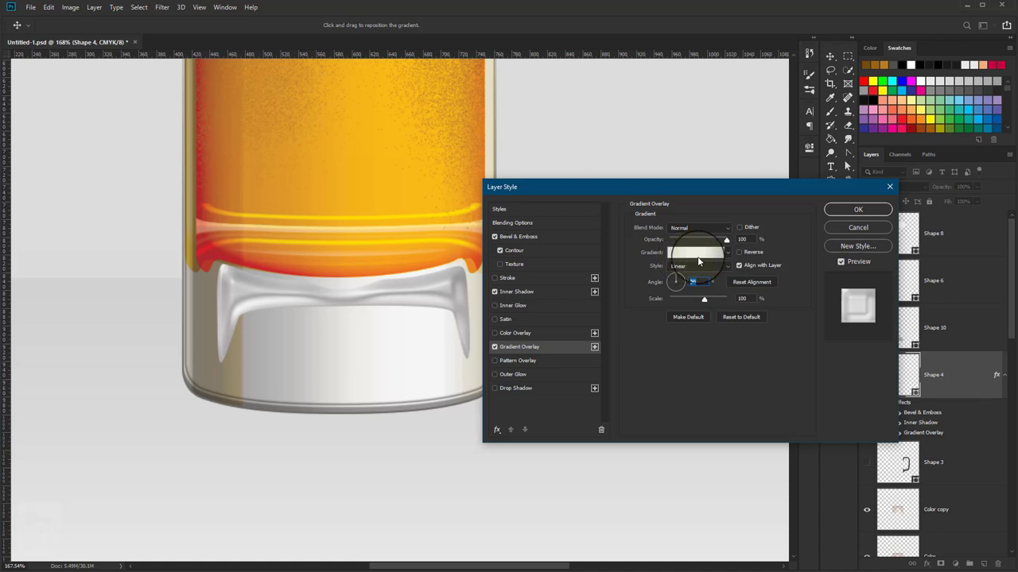
- Add a 1 px Stroke positioned Inside to the glass base, opacity temporarily at zero
{"action": "left_click", "coordinate": [507, 277]}
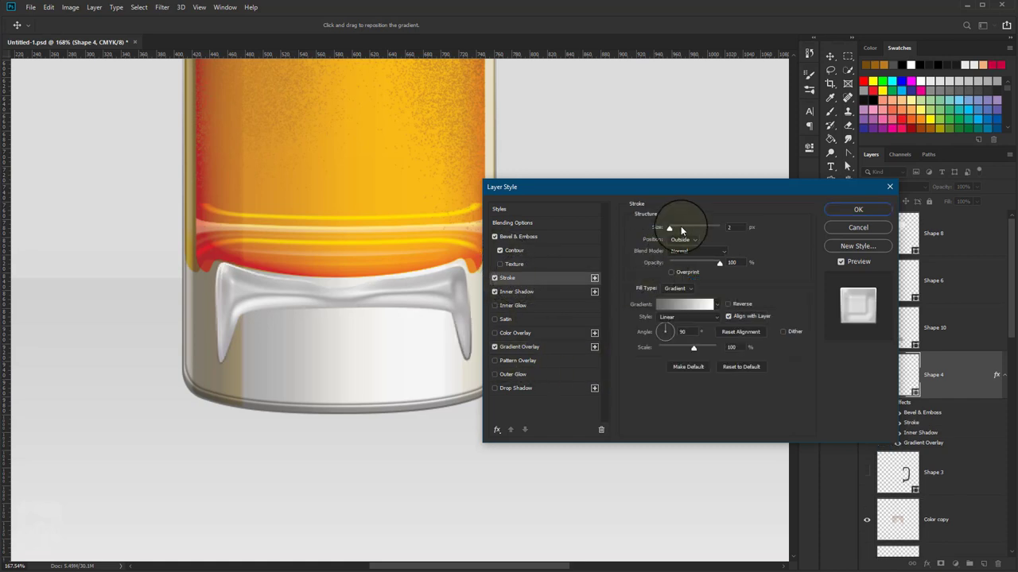
{"action": "left_click", "coordinate": [726, 227]}
{"action": "type", "text": "1"}
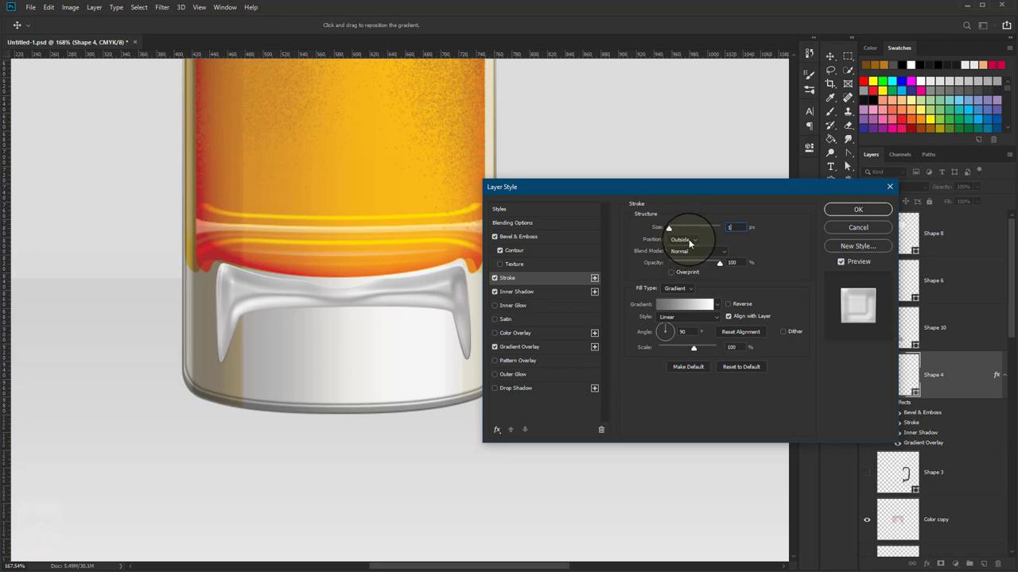
{"action": "left_click", "coordinate": [684, 240]}
{"action": "left_click", "coordinate": [685, 259]}
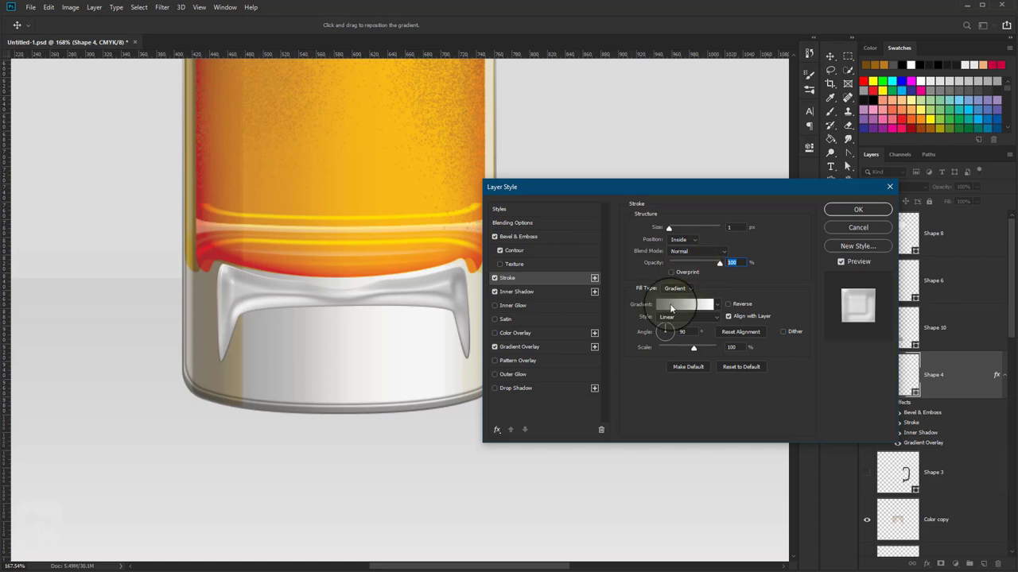
{"action": "mouse_move", "coordinate": [707, 263]}
{"action": "left_mouse_down"}
{"action": "mouse_move", "coordinate": [652, 272]}
{"action": "mouse_move", "coordinate": [760, 269]}
{"action": "left_mouse_up"}
{"action": "left_click_drag", "start_coordinate": [689, 273], "coordinate": [557, 274]}
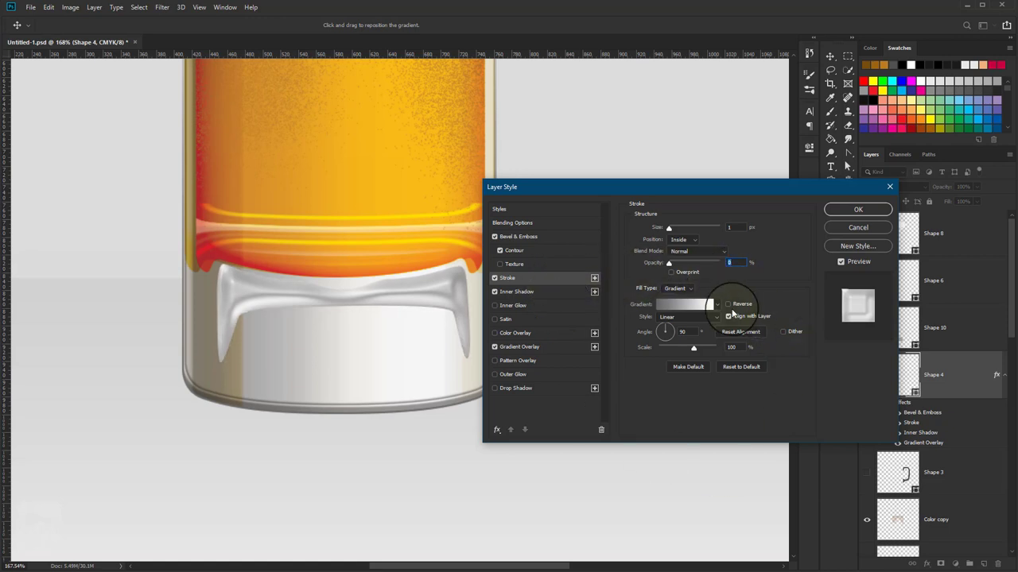
- Make the stroke gradient's left stop dbdbdb and add a middle stop eeeeee
{"action": "left_click", "coordinate": [684, 305]}
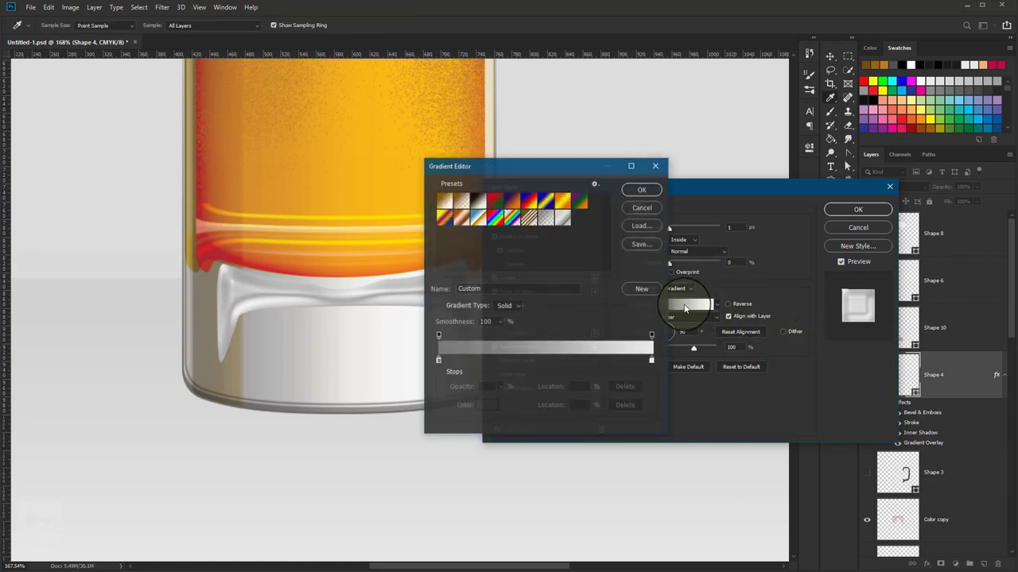
{"action": "left_click", "coordinate": [438, 361]}
{"action": "left_click", "coordinate": [496, 407]}
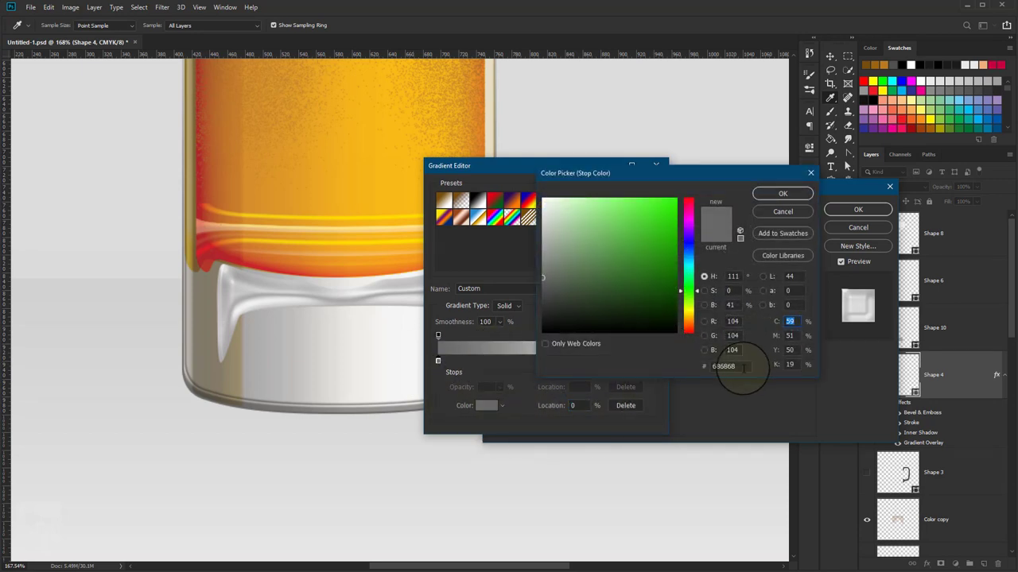
{"action": "type", "text": "dbdb"}
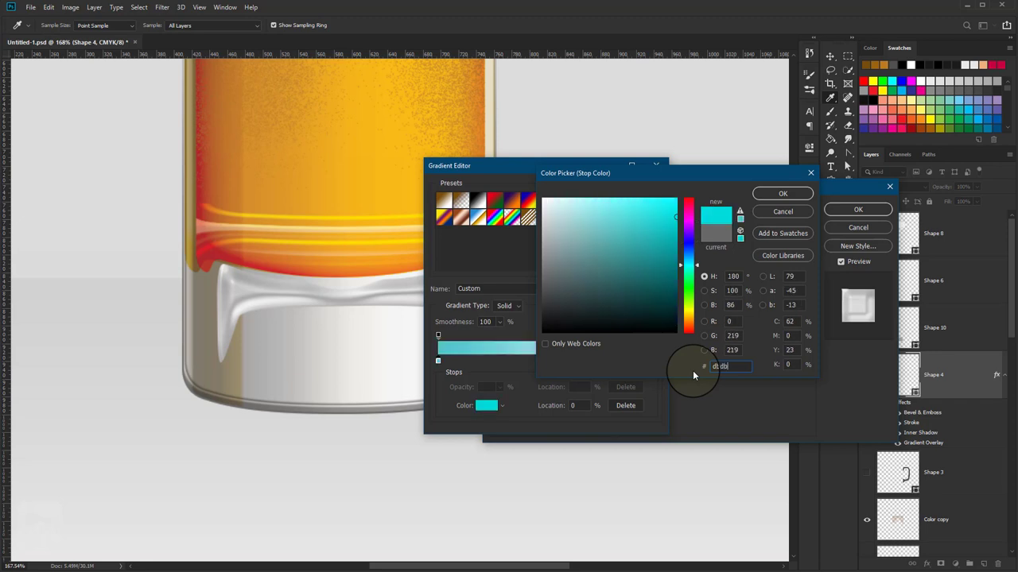
{"action": "type", "text": "db"}
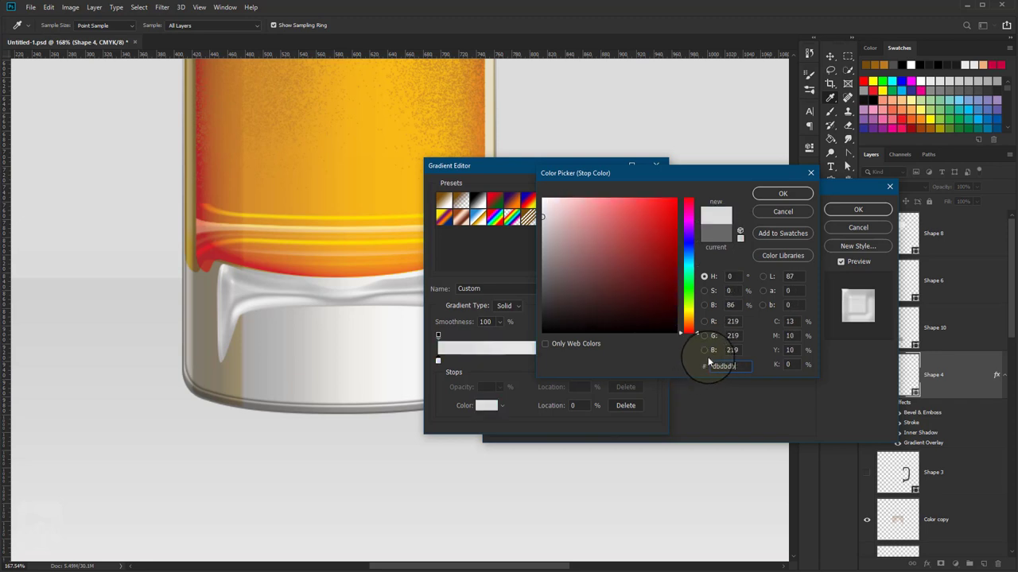
{"action": "left_click", "coordinate": [795, 198]}
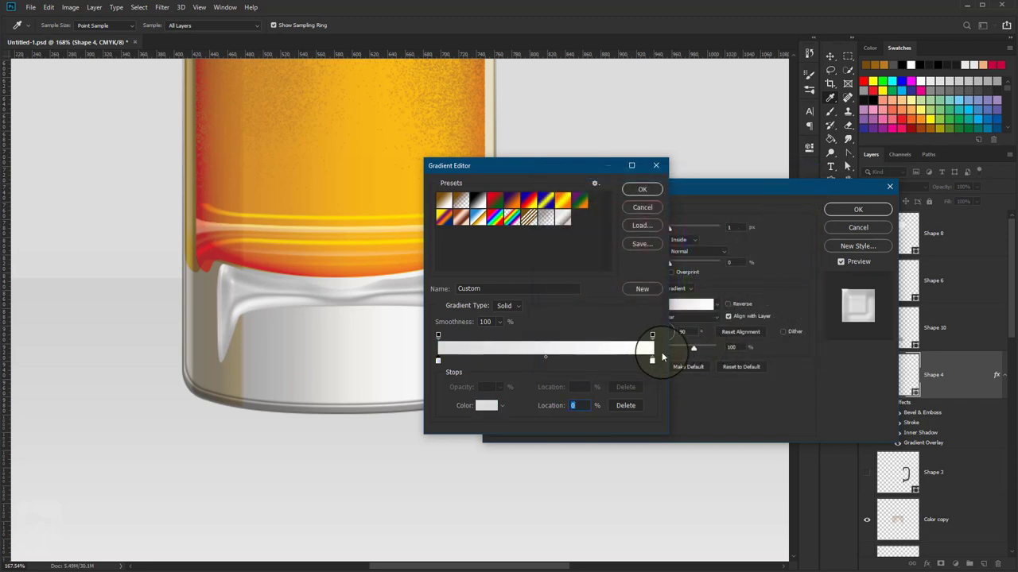
{"action": "left_click", "coordinate": [543, 360]}
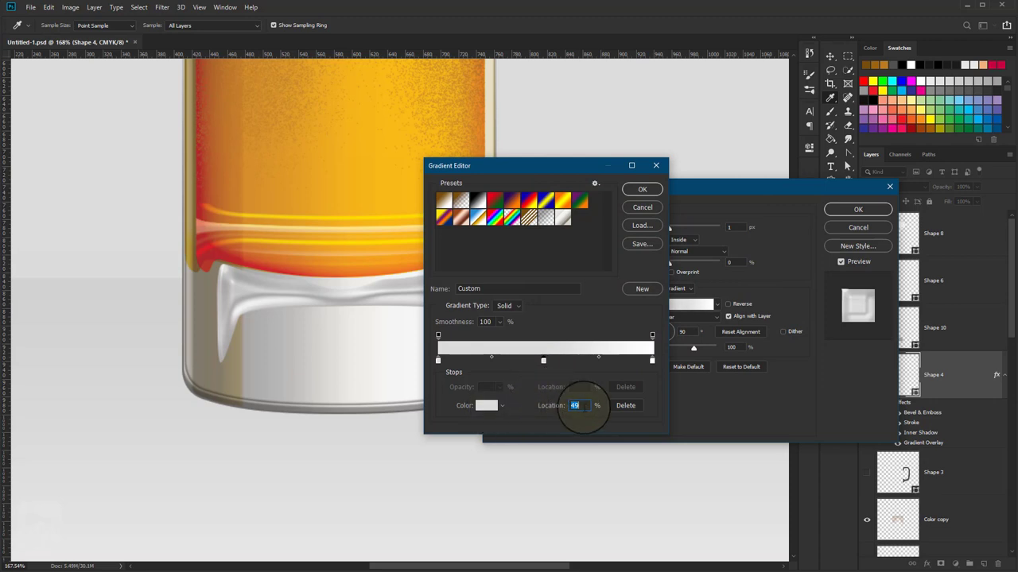
{"action": "type", "text": "50"}
{"action": "left_click", "coordinate": [483, 405]}
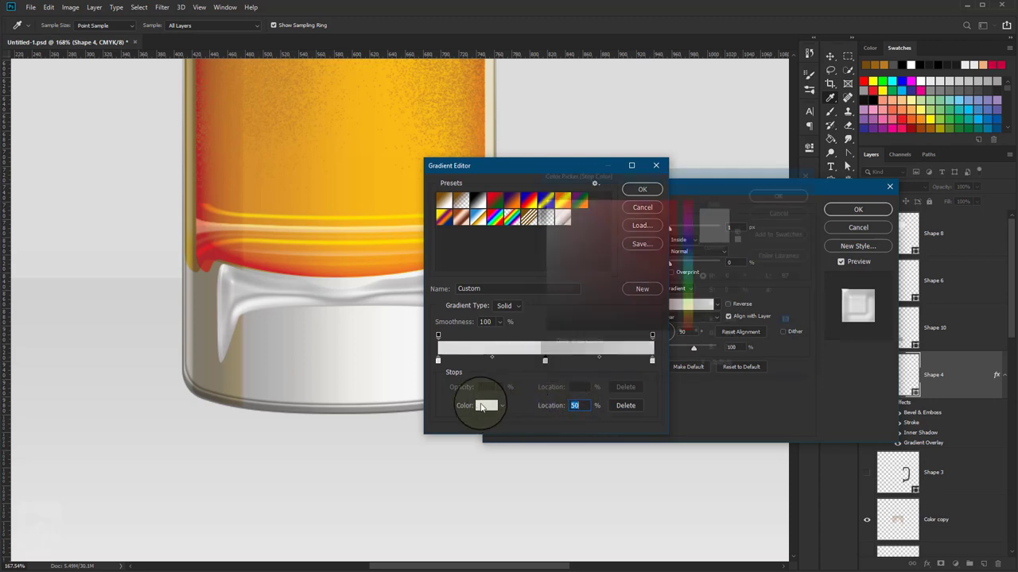
{"action": "left_click", "coordinate": [728, 366]}
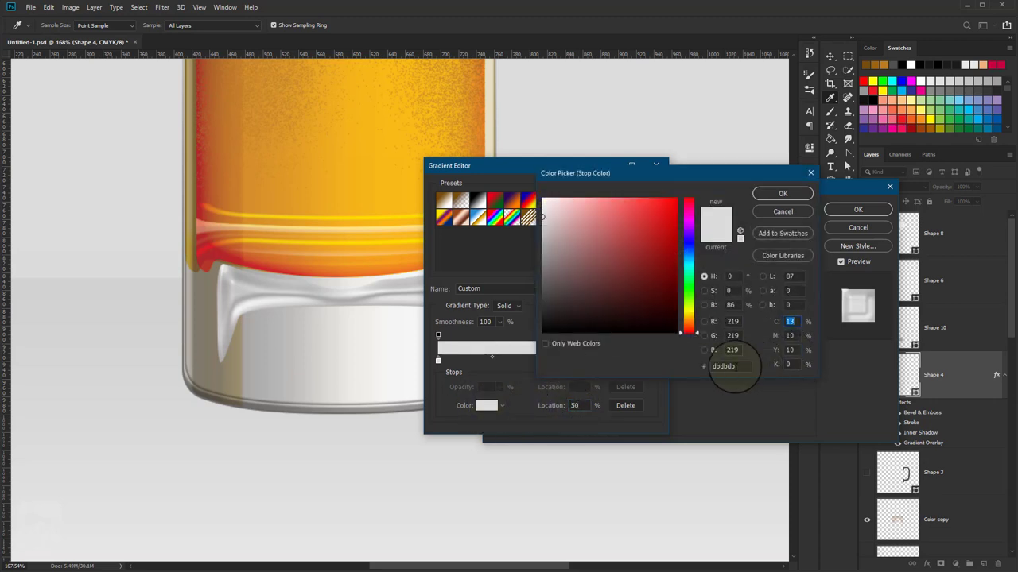
{"action": "type", "text": "eeeeee"}
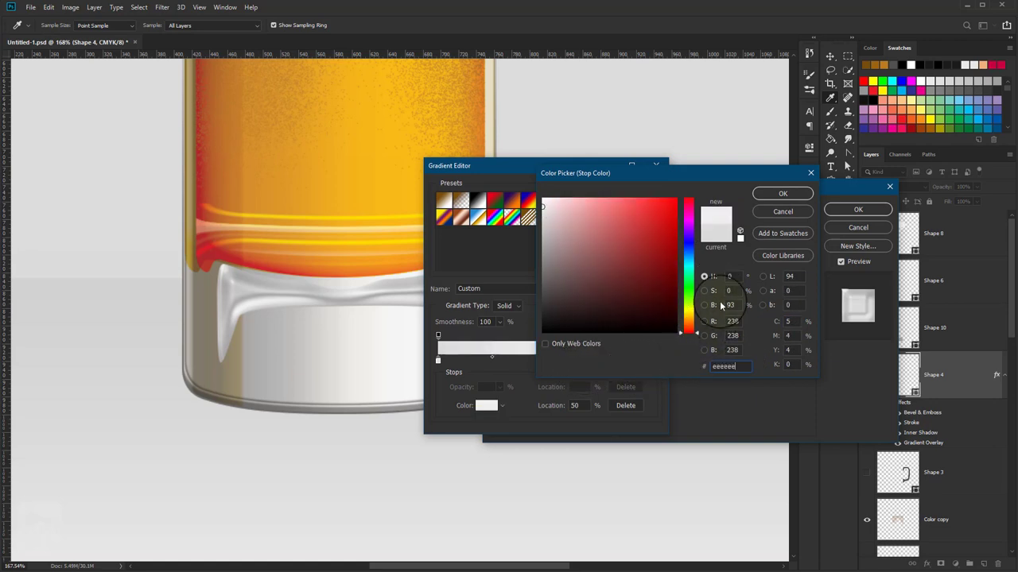
{"action": "left_click", "coordinate": [781, 194]}
- Set the gradient's right stop to bebebe and accept the three-stop gradient
{"action": "left_click", "coordinate": [652, 362]}
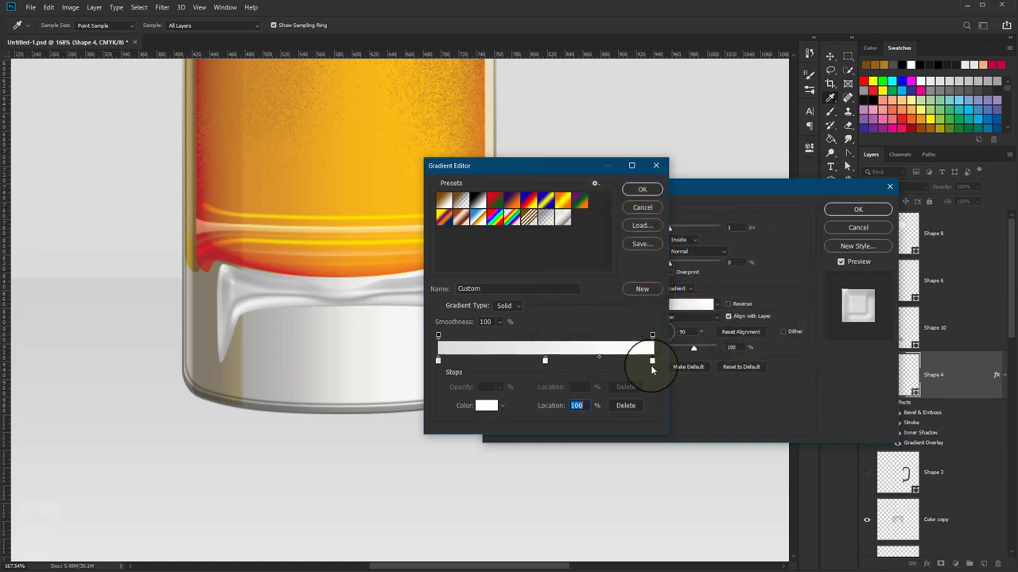
{"action": "left_click", "coordinate": [480, 407]}
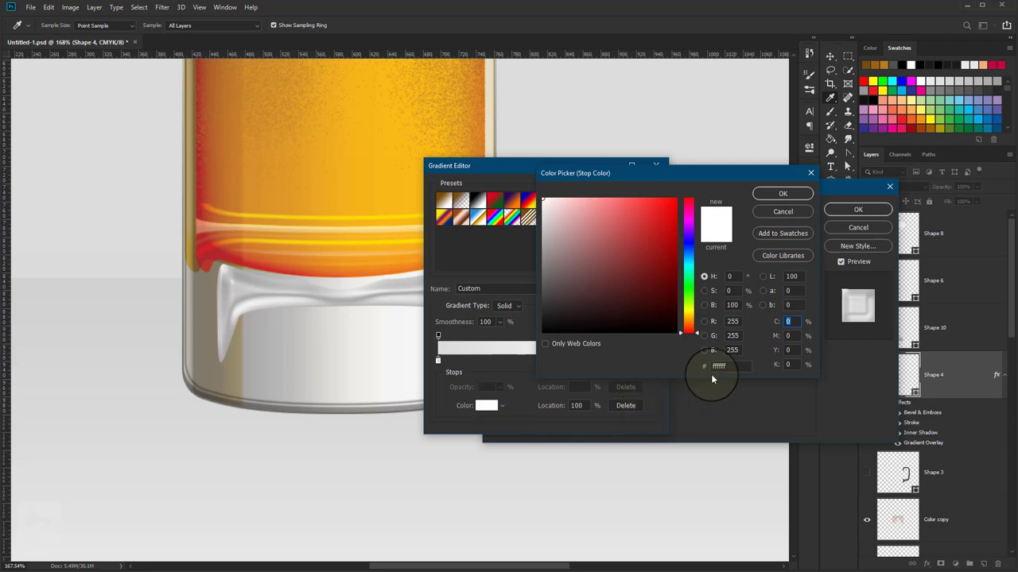
{"action": "double_click", "coordinate": [737, 366]}
{"action": "type", "text": "bebe"}
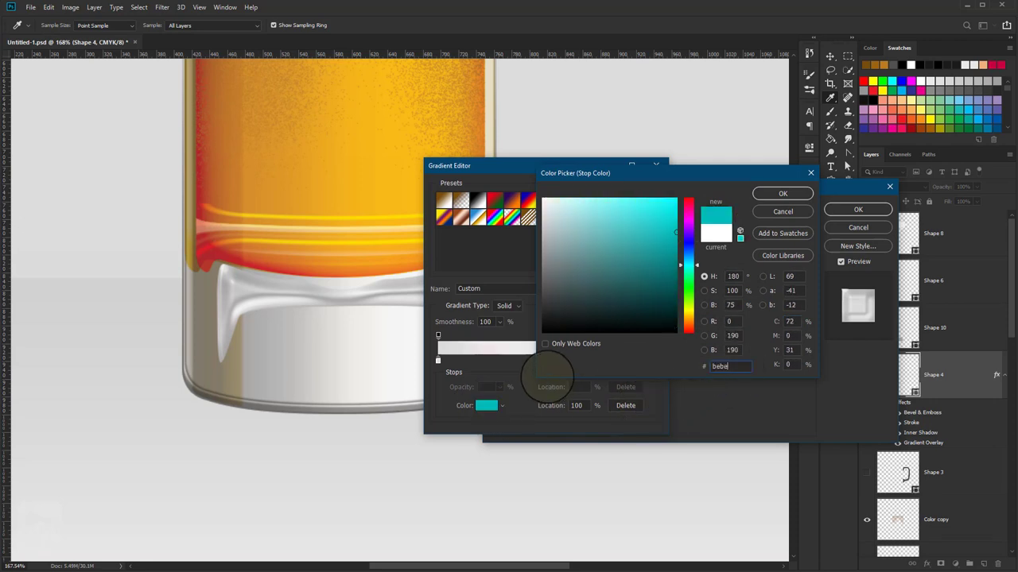
{"action": "type", "text": "be"}
{"action": "left_click", "coordinate": [795, 193]}
{"action": "left_click", "coordinate": [553, 411]}
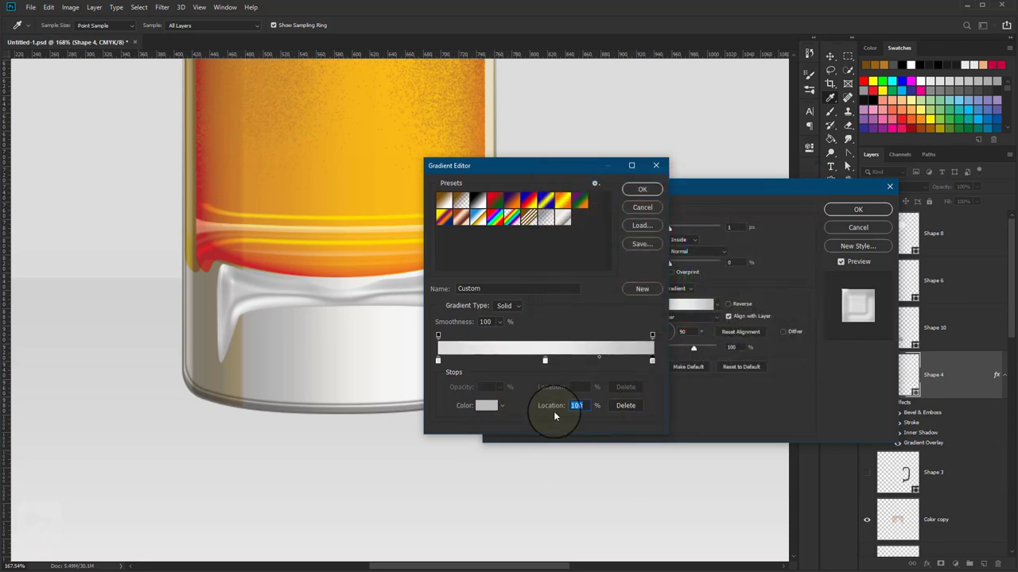
{"action": "left_click", "coordinate": [643, 190]}
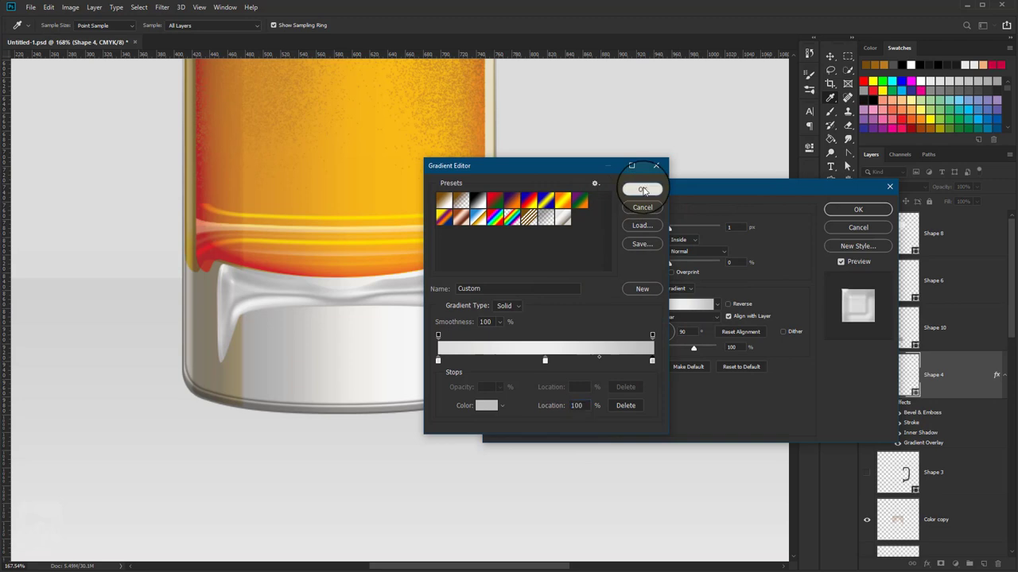
- Raise the stroke opacity to about 5% and apply the layer style
{"action": "left_click", "coordinate": [495, 279]}
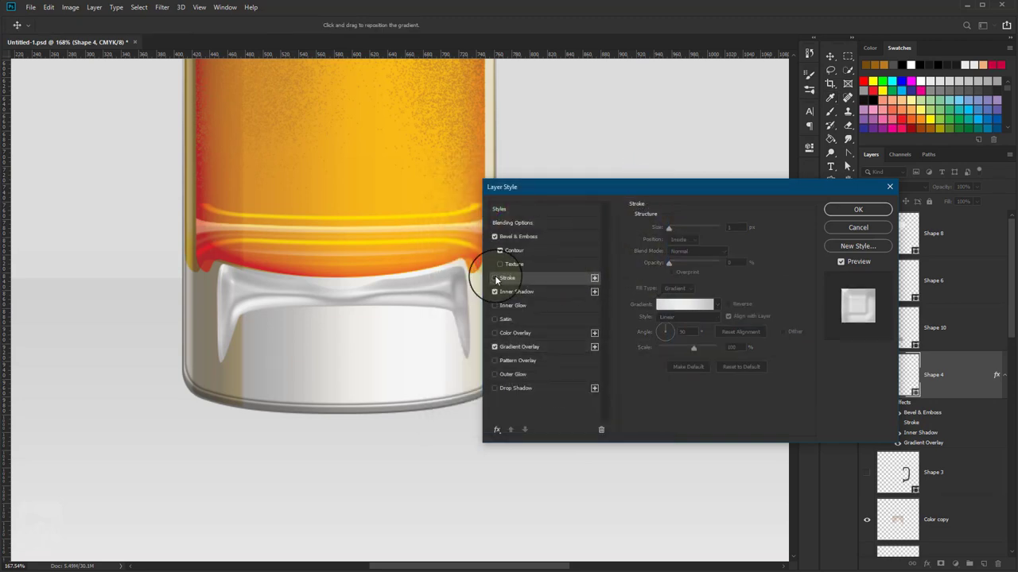
{"action": "mouse_move", "coordinate": [669, 263]}
{"action": "left_mouse_down"}
{"action": "mouse_move", "coordinate": [706, 269]}
{"action": "mouse_move", "coordinate": [673, 275]}
{"action": "left_mouse_up"}
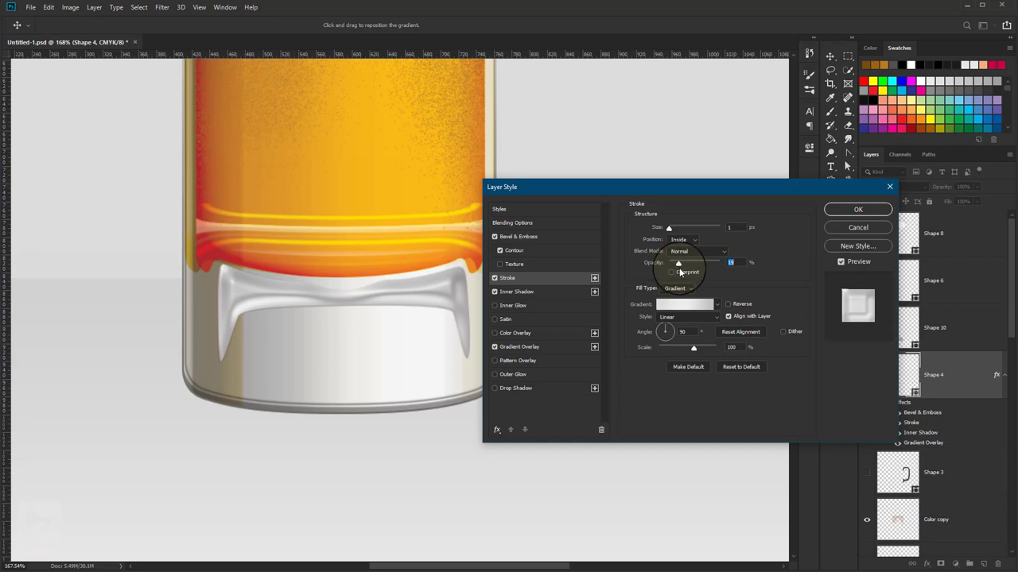
{"action": "left_click_drag", "start_coordinate": [680, 272], "coordinate": [672, 276]}
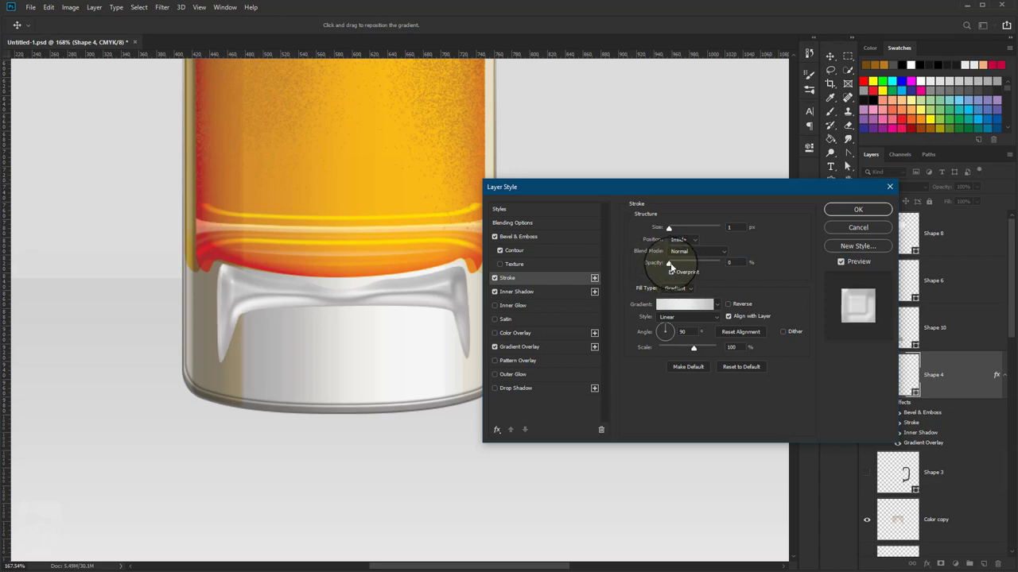
{"action": "left_click_drag", "start_coordinate": [672, 265], "coordinate": [671, 276]}
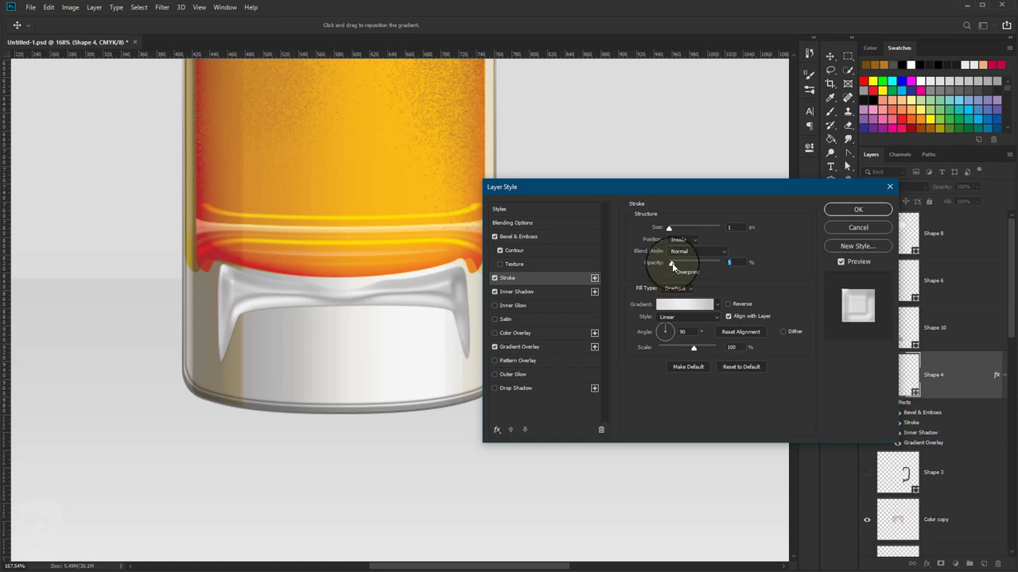
{"action": "left_click", "coordinate": [857, 209]}
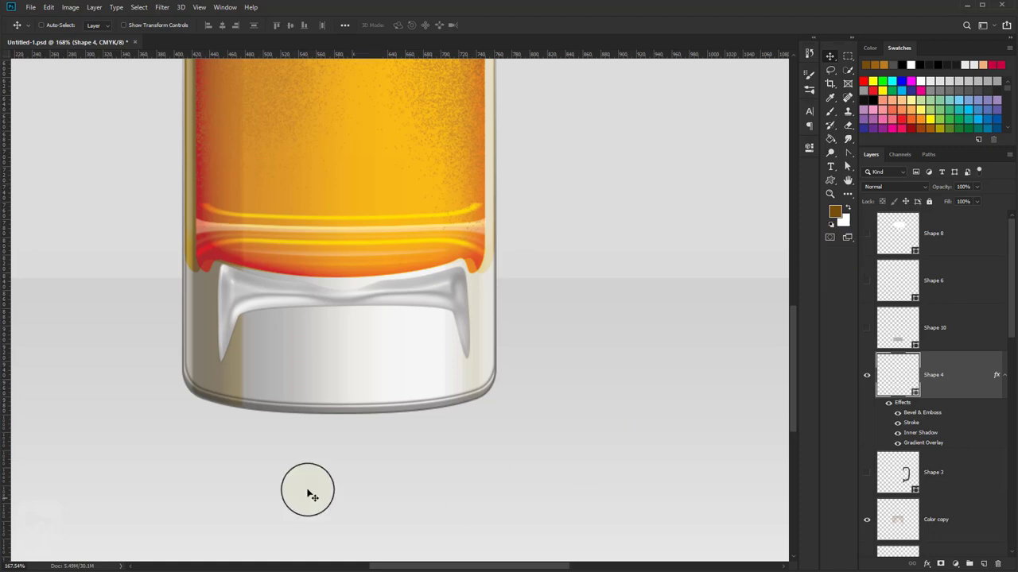
- Zoom out, make Shape 10 visible and selected so the glass bottom turns grey
{"action": "scroll", "coordinate": [363, 390], "scroll_direction": "down", "scroll_amount": 5}
{"action": "scroll", "coordinate": [402, 256], "scroll_direction": "down", "scroll_amount": 2}
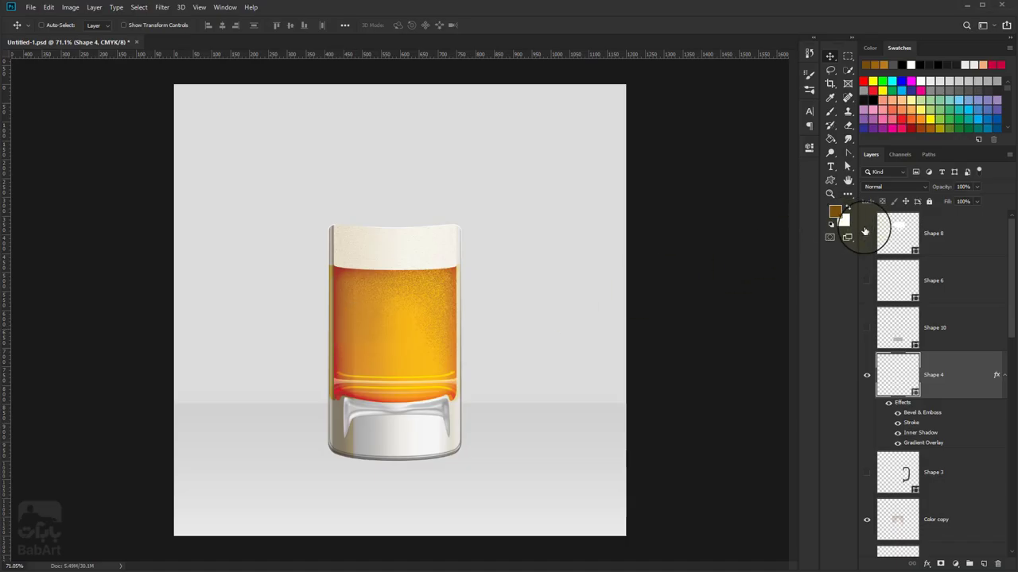
{"action": "left_click", "coordinate": [866, 233]}
{"action": "left_click", "coordinate": [866, 327]}
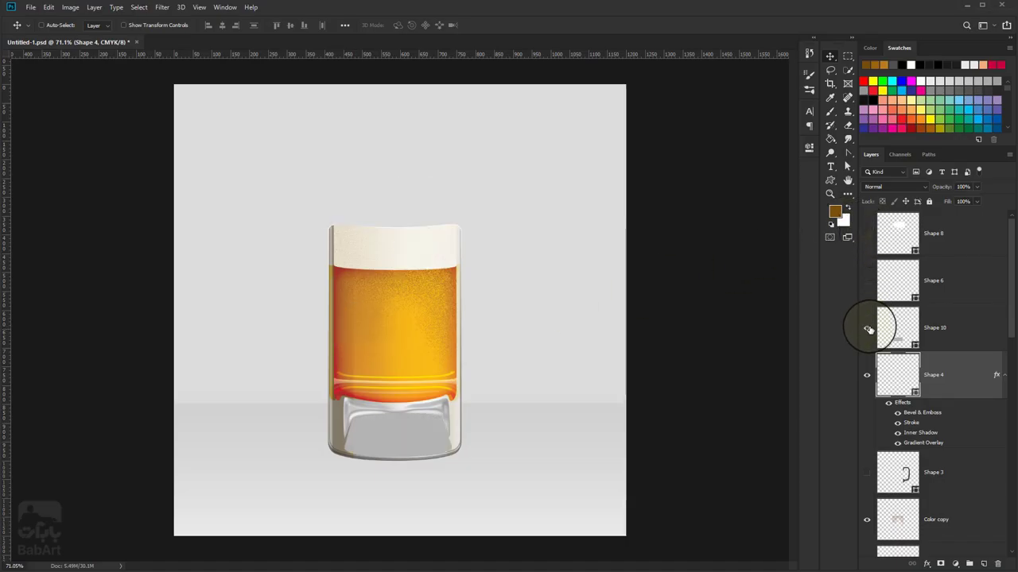
{"action": "left_click", "coordinate": [954, 332]}
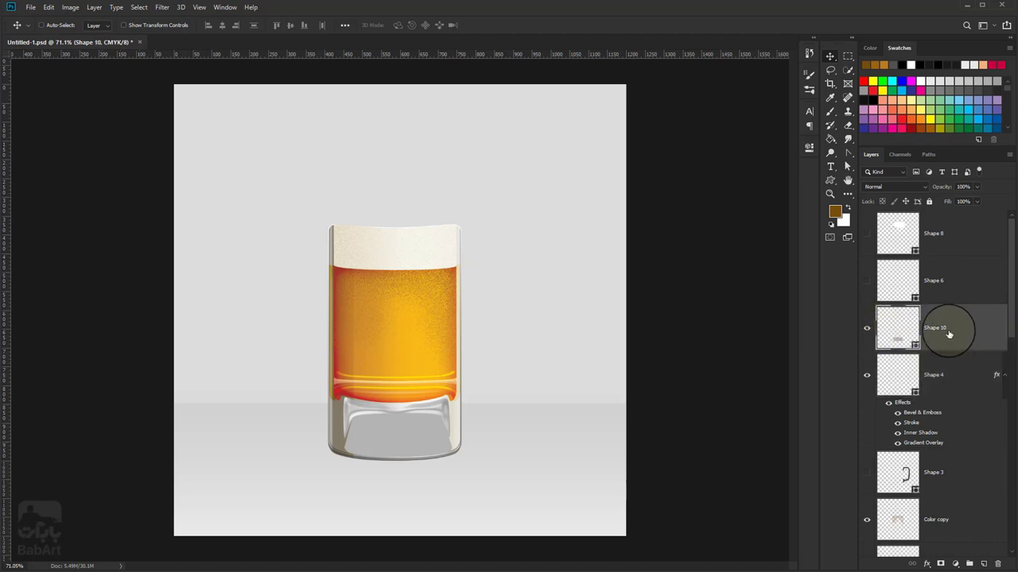
{"action": "left_click", "coordinate": [94, 7]}
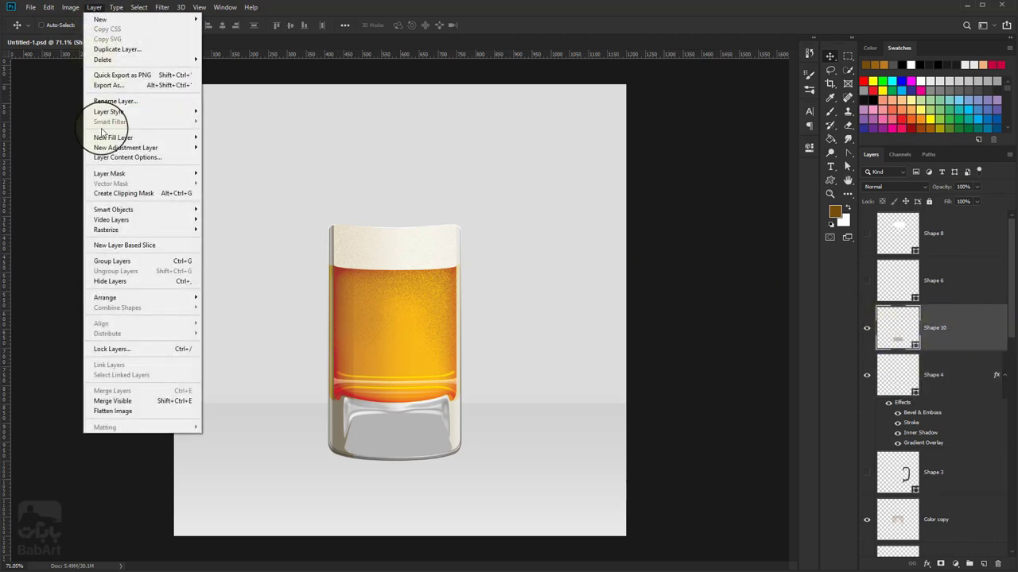
{"action": "mouse_move", "coordinate": [109, 111]}
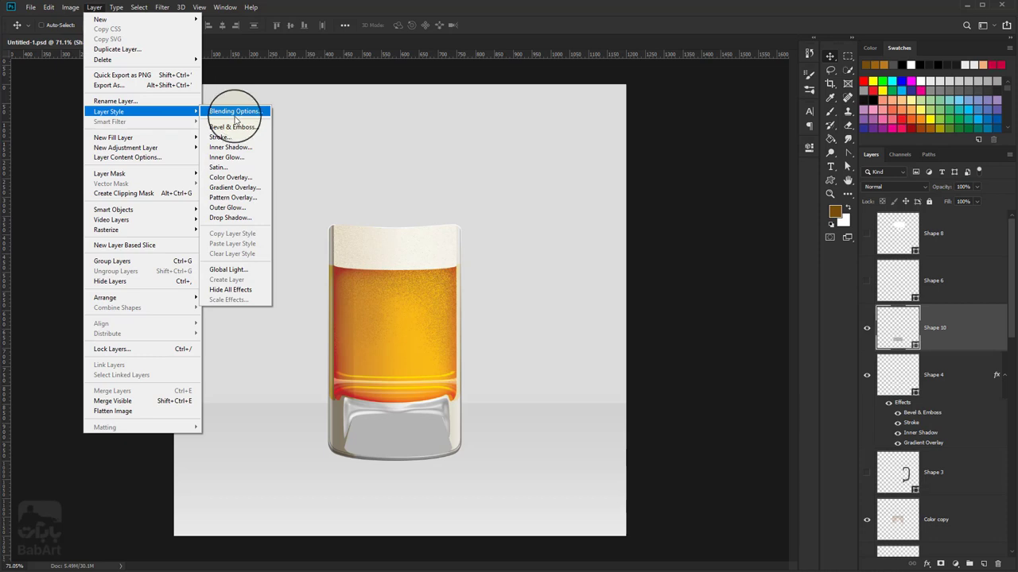
- Add an Overlay-mode Inner Shadow to Shape 10 with a black colour
{"action": "left_click", "coordinate": [233, 147]}
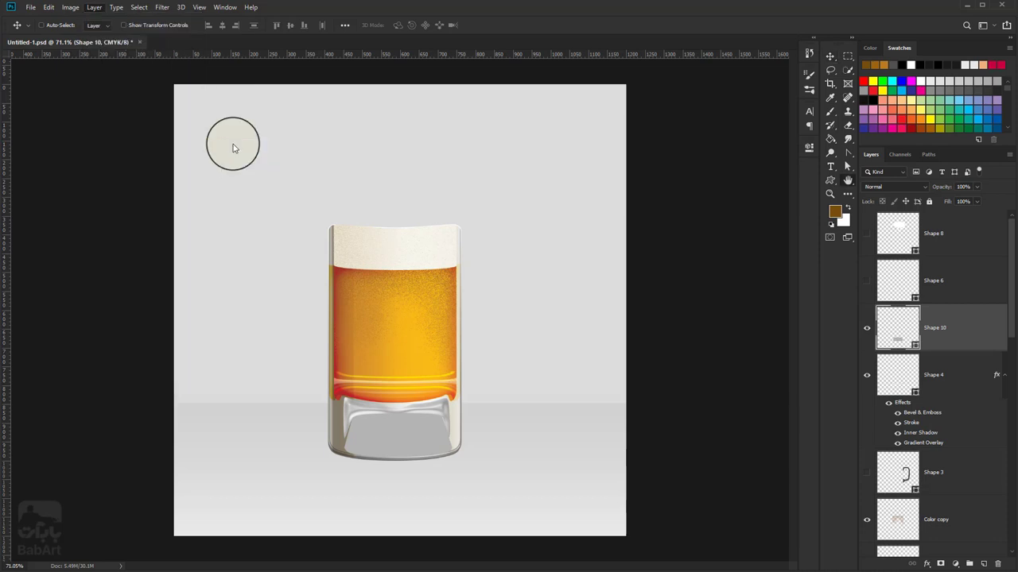
{"action": "left_click", "coordinate": [696, 209]}
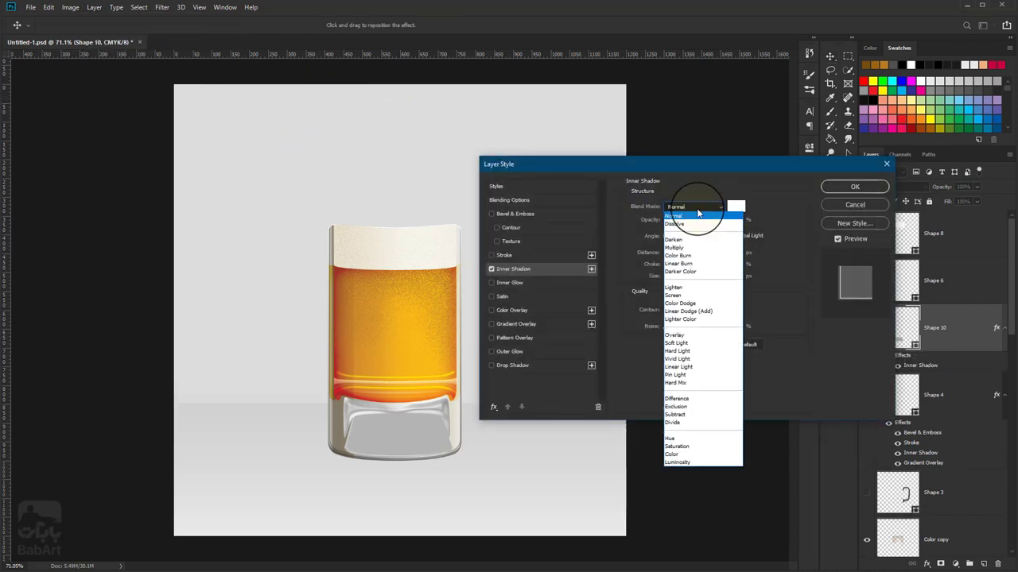
{"action": "left_click", "coordinate": [692, 324]}
{"action": "left_click", "coordinate": [738, 208]}
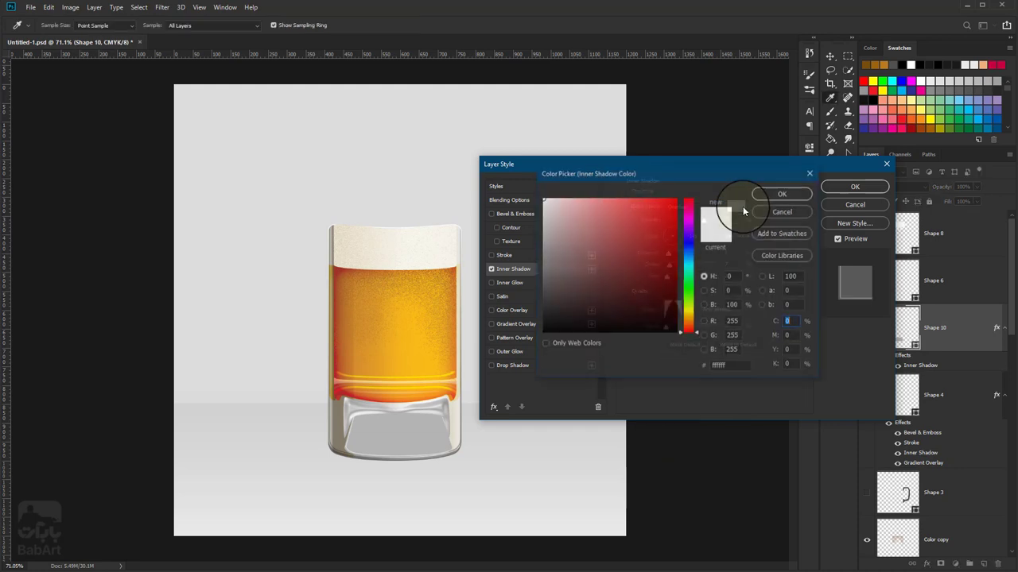
{"action": "left_click_drag", "start_coordinate": [658, 250], "coordinate": [477, 374]}
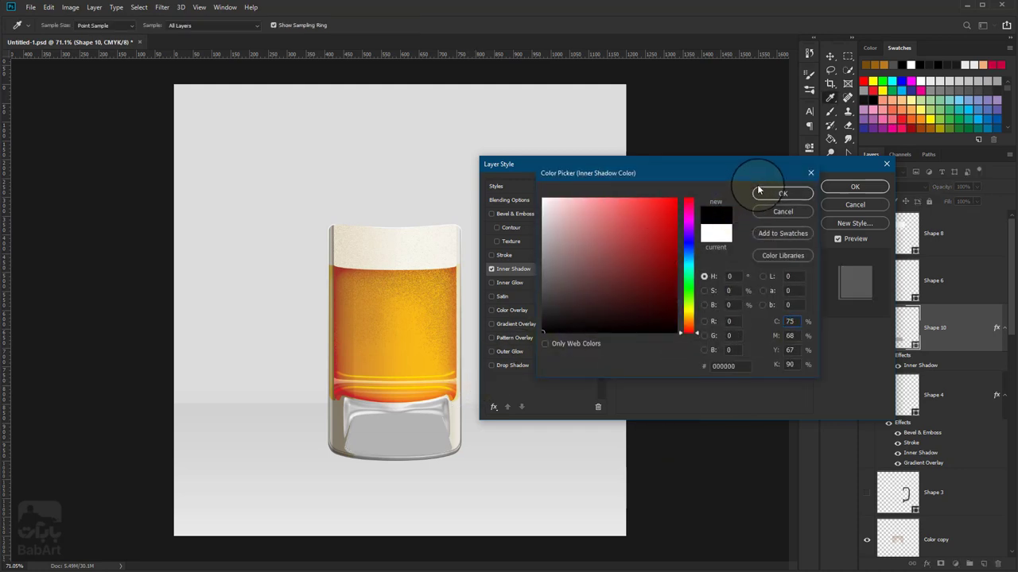
{"action": "left_click", "coordinate": [782, 193]}
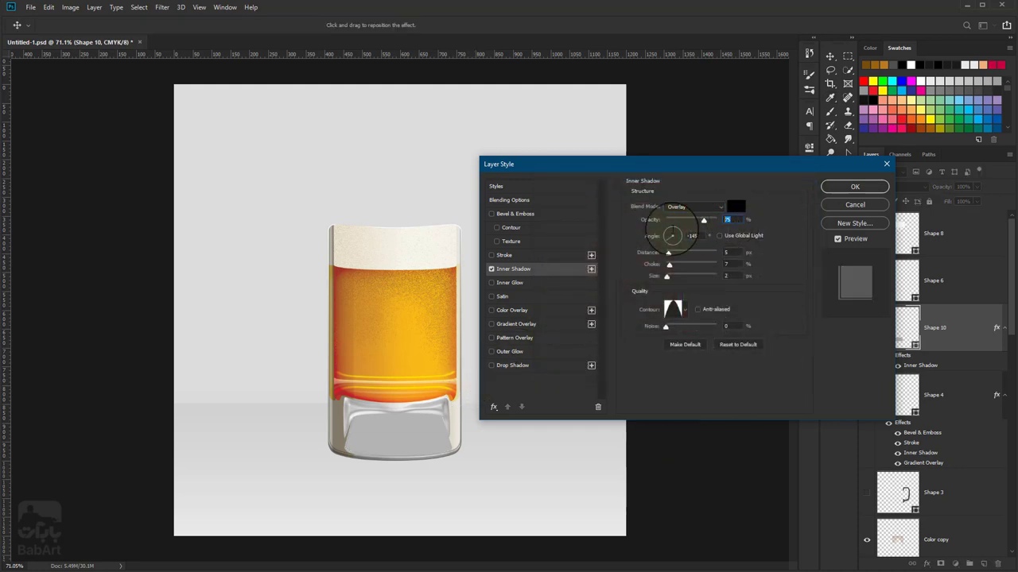
- Set the inner shadow to 30% opacity, angle -71, distance 9, choke 0, size 5
{"action": "type", "text": "30"}
{"action": "key", "text": "Tab"}
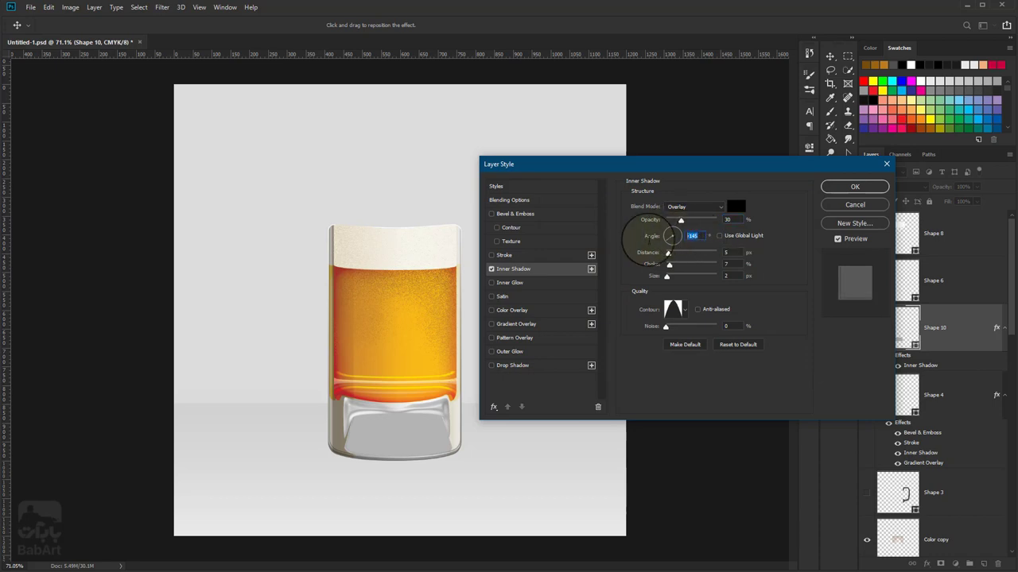
{"action": "type", "text": "-71"}
{"action": "key", "text": "Tab"}
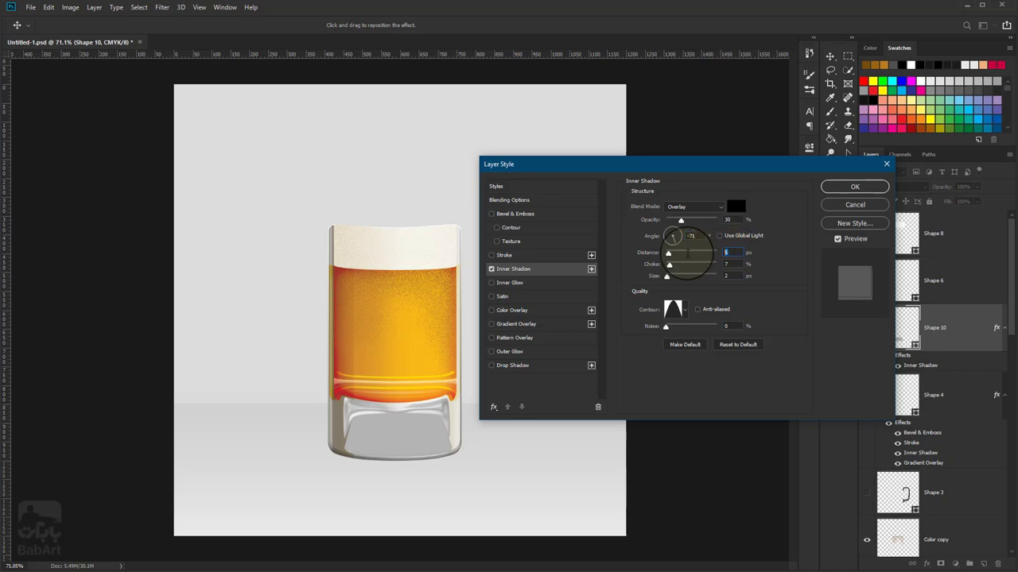
{"action": "type", "text": "9"}
{"action": "key", "text": "Tab"}
{"action": "type", "text": "0"}
{"action": "key", "text": "Tab"}
{"action": "type", "text": "5"}
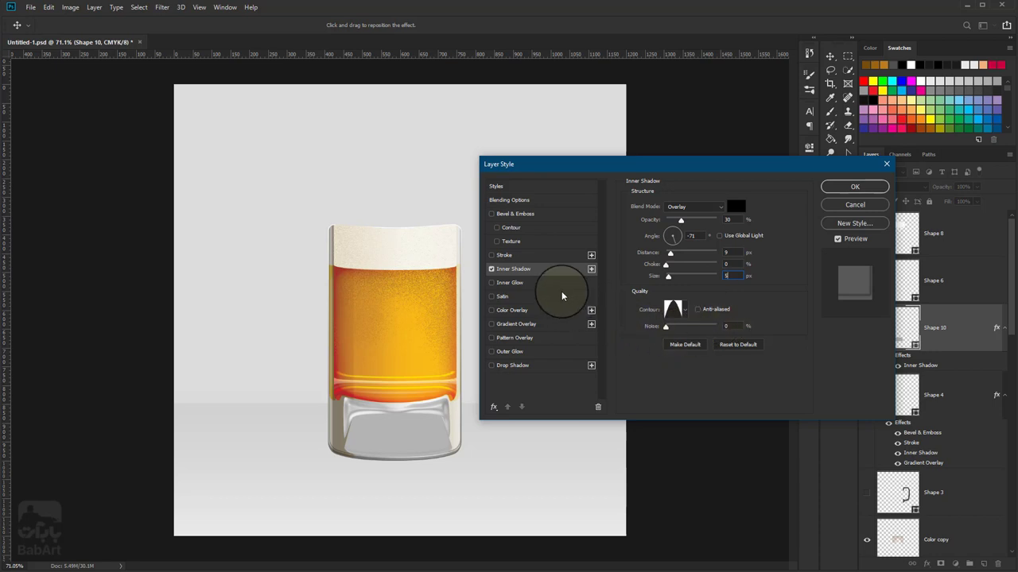
- Enable Bevel & Emboss with depth 28, size 140, angle 90 and altitude 80
{"action": "left_click", "coordinate": [516, 215]}
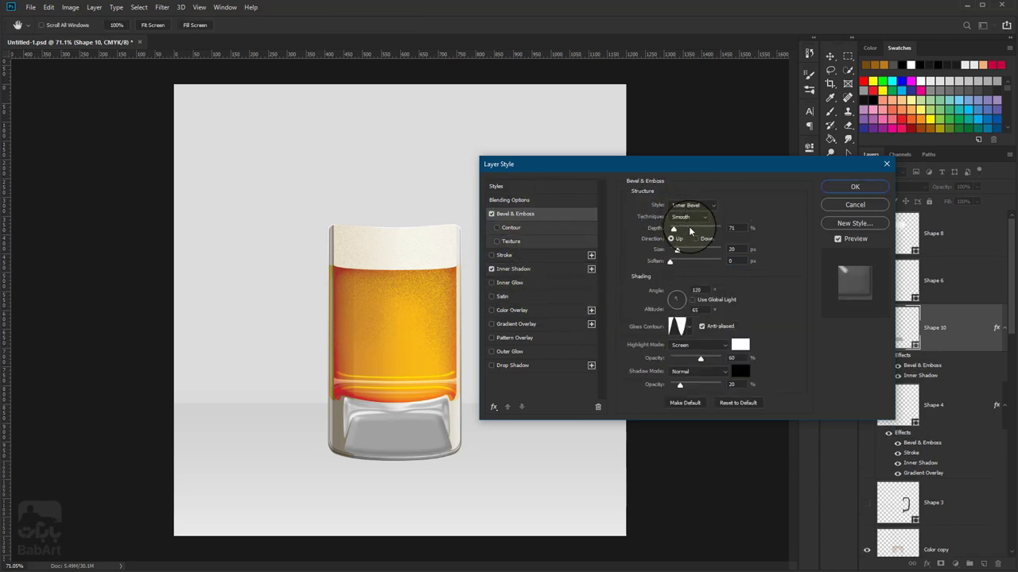
{"action": "double_click", "coordinate": [732, 228]}
{"action": "type", "text": "2"}
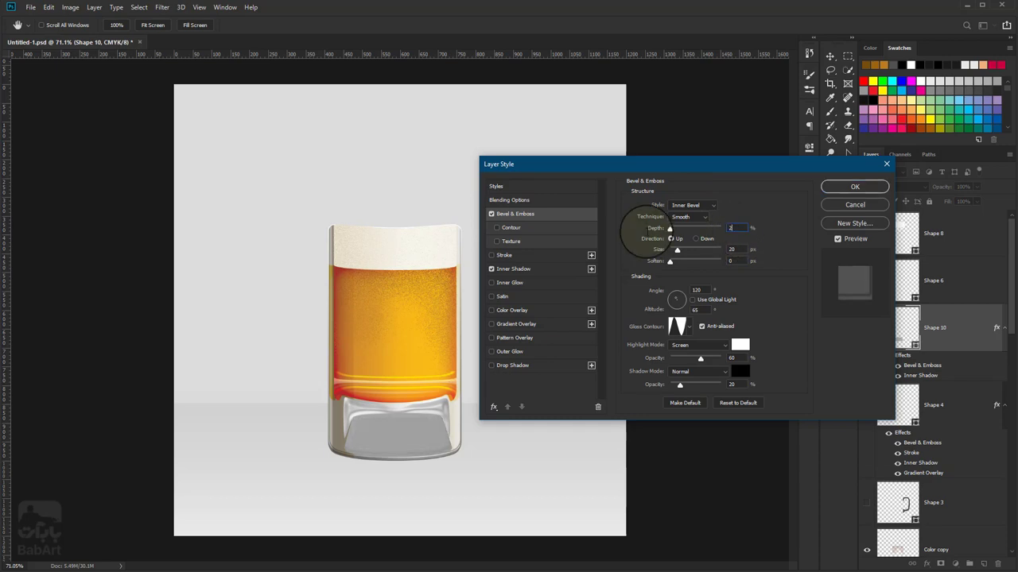
{"action": "type", "text": "8"}
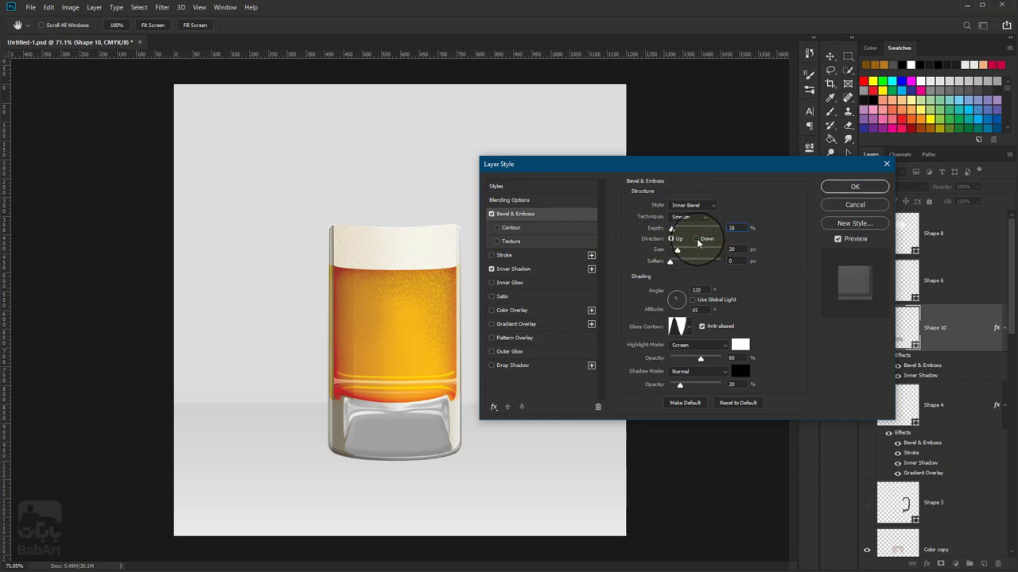
{"action": "key", "text": "Tab"}
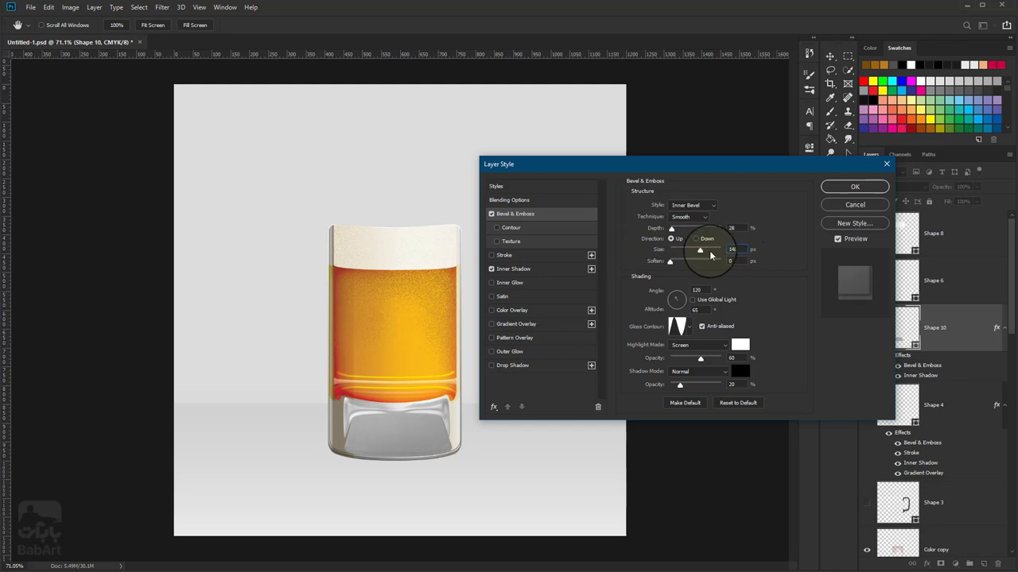
{"action": "key", "text": "Tab"}
{"action": "key", "text": "Tab"}
{"action": "type", "text": "0"}
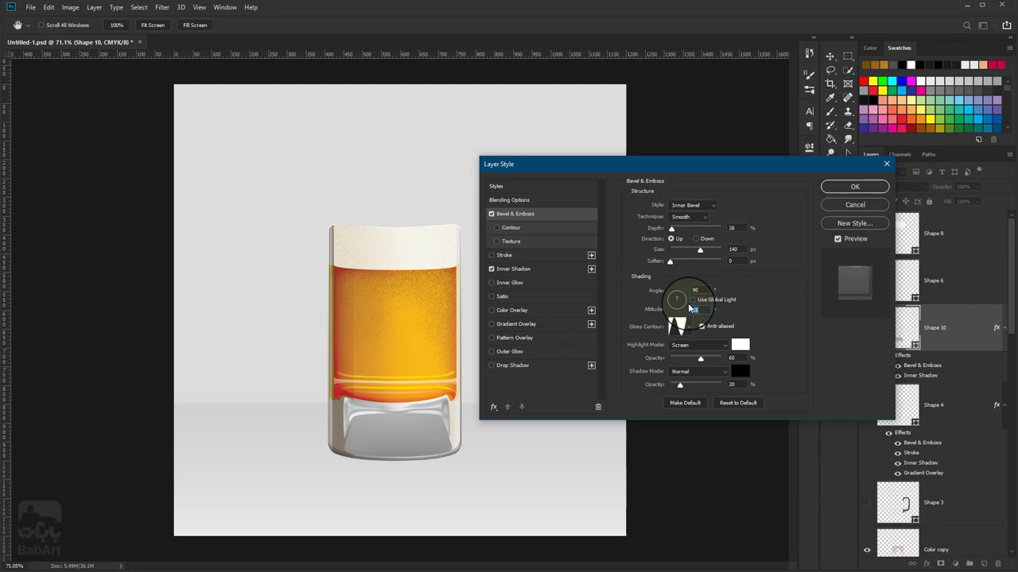
{"action": "type", "text": "80"}
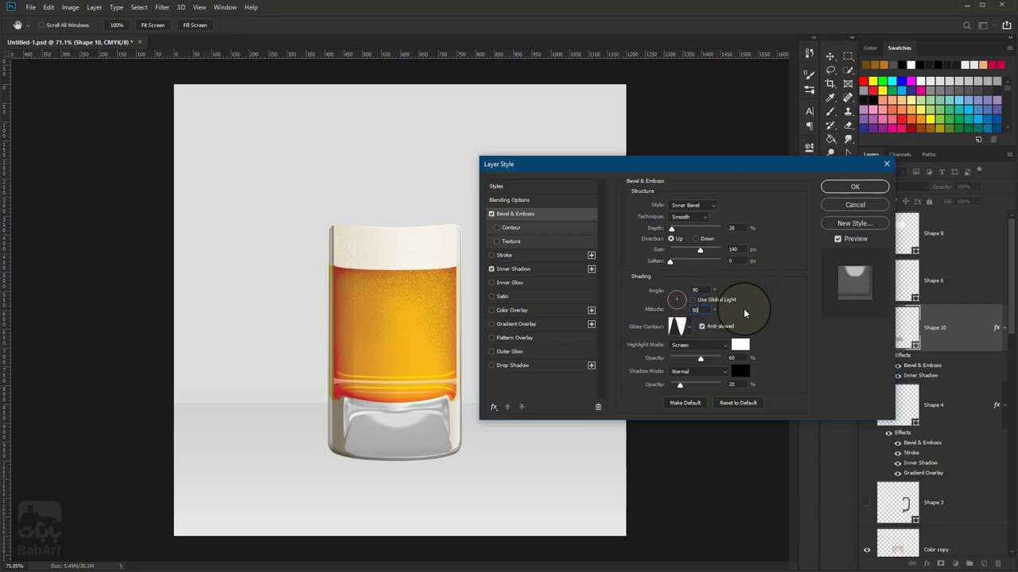
- Set bevel highlight to Normal 80% and shadow to Linear Burn 32%, then enable Gradient Overlay
{"action": "left_click", "coordinate": [712, 345]}
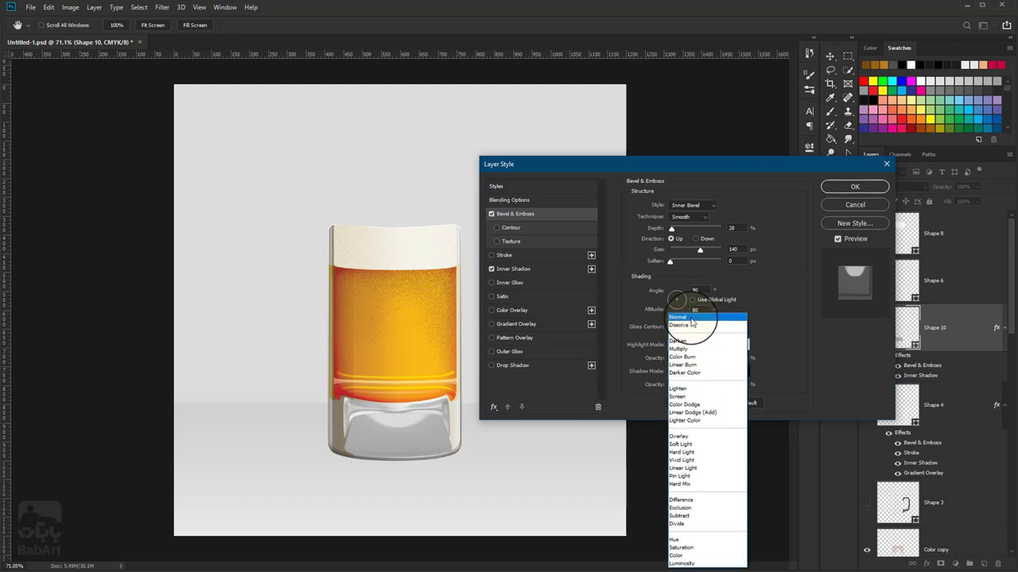
{"action": "left_click", "coordinate": [690, 316]}
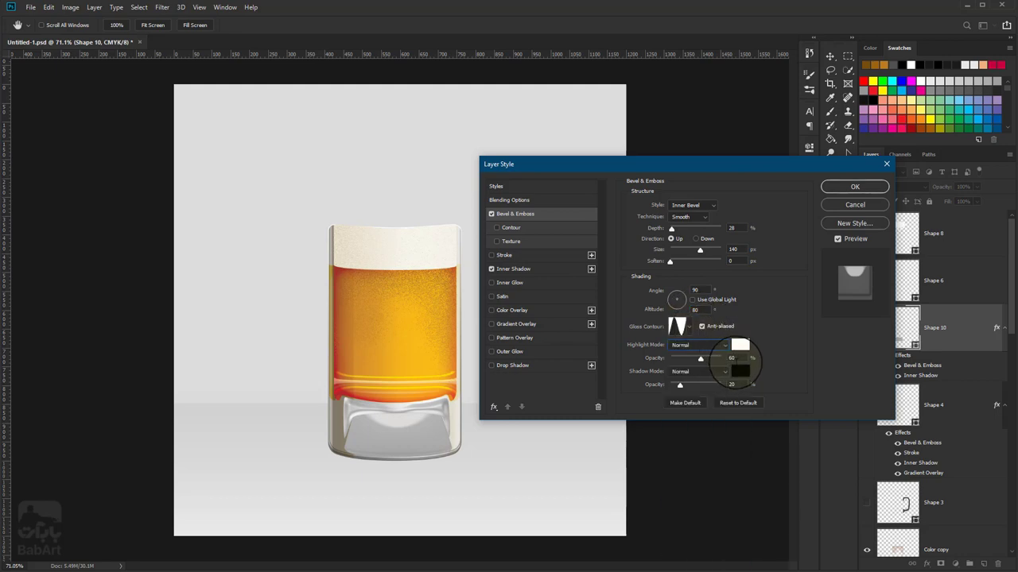
{"action": "left_click", "coordinate": [732, 358]}
{"action": "type", "text": "50"}
{"action": "type", "text": "80"}
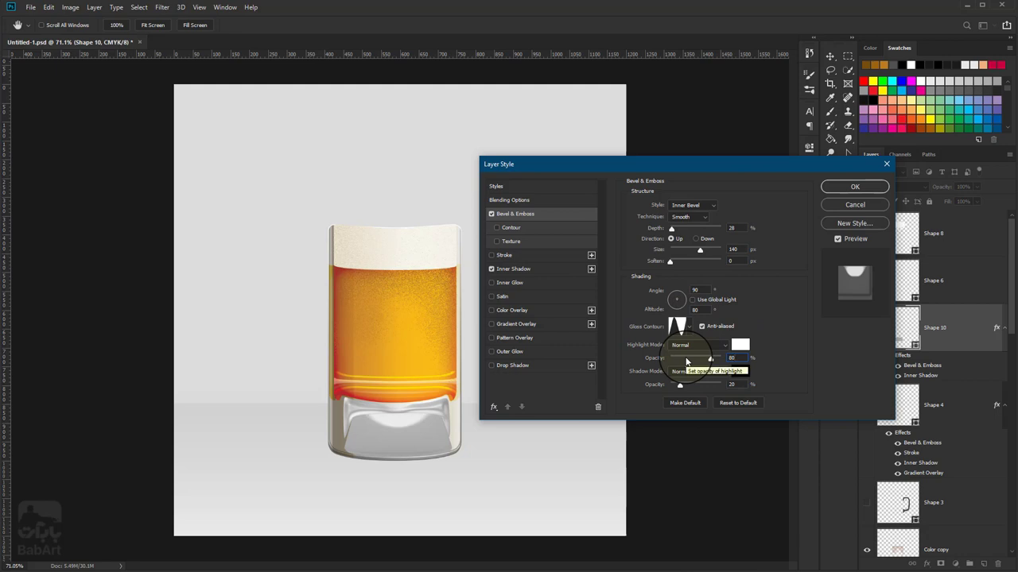
{"action": "left_click", "coordinate": [699, 373]}
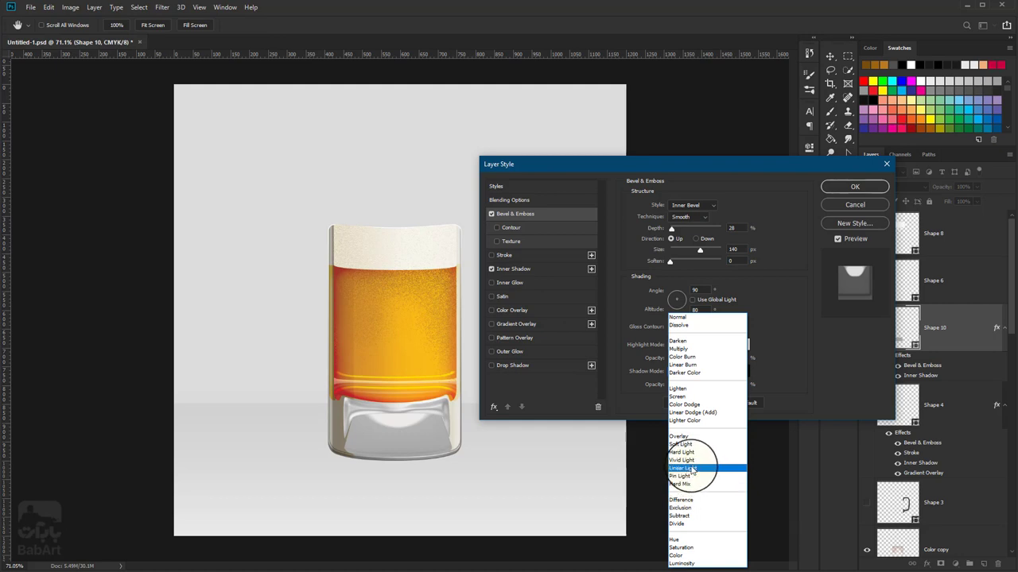
{"action": "left_click", "coordinate": [685, 365]}
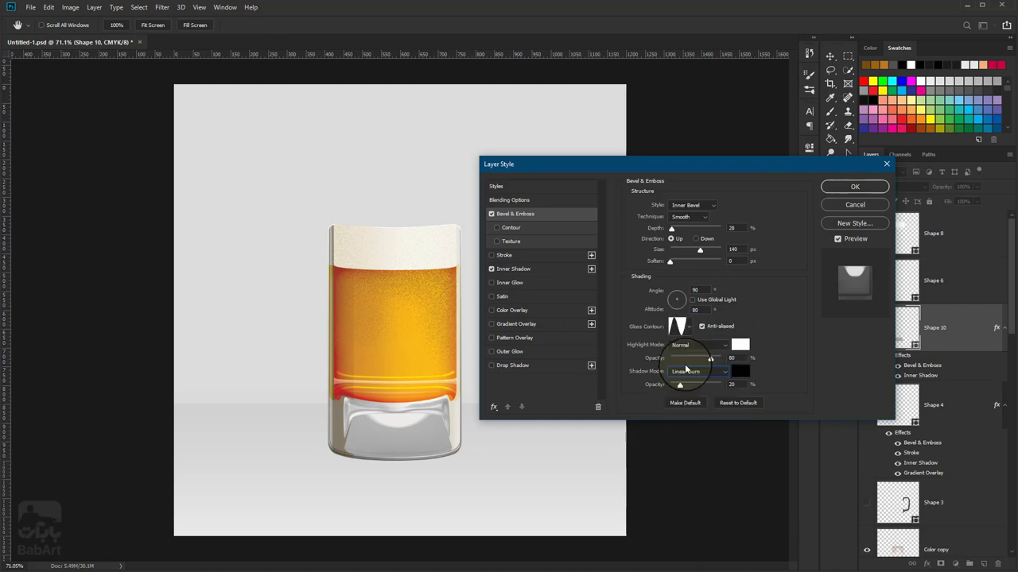
{"action": "left_click", "coordinate": [732, 384]}
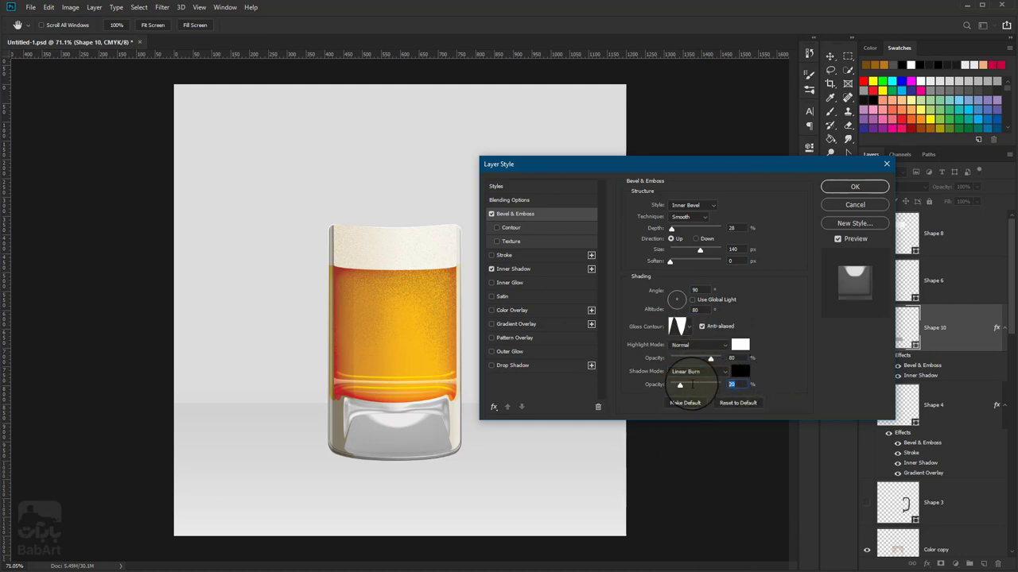
{"action": "type", "text": "32"}
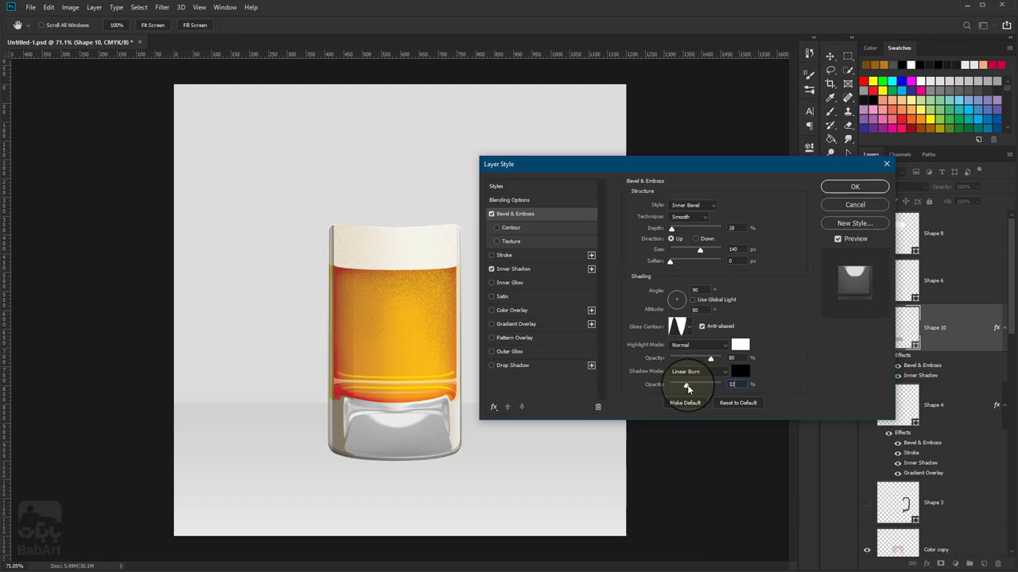
{"action": "left_click", "coordinate": [515, 324]}
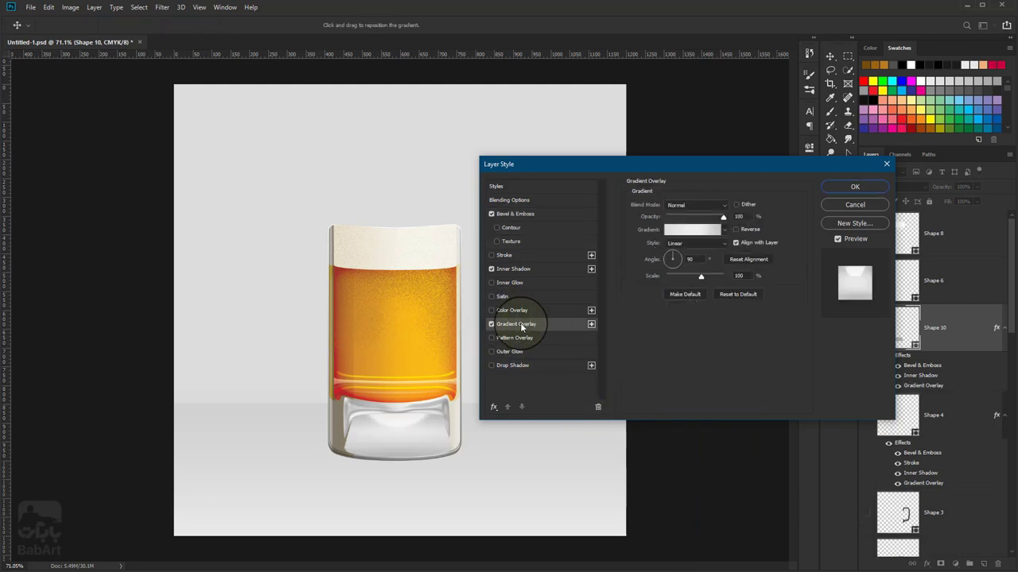
- Turn the overlay gradient's left stop white and add a new stop at the 50% location
{"action": "left_click", "coordinate": [667, 270]}
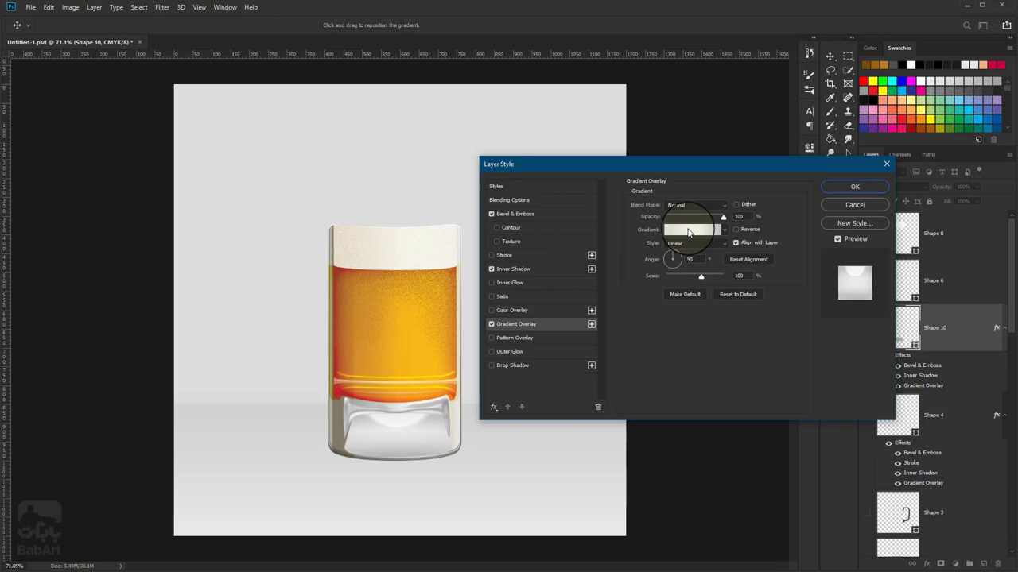
{"action": "left_click", "coordinate": [738, 294]}
{"action": "left_click", "coordinate": [693, 231]}
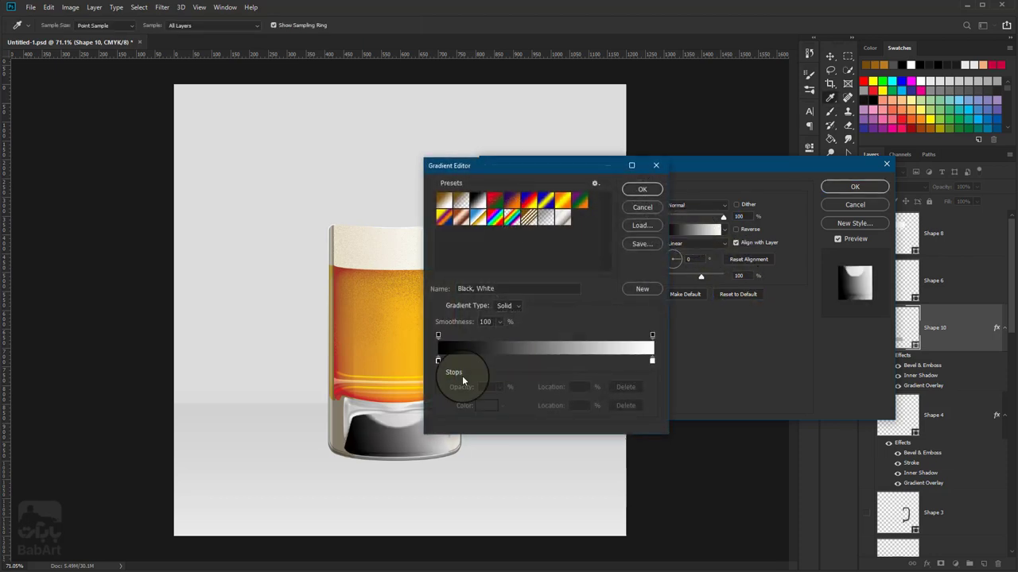
{"action": "left_click", "coordinate": [438, 360]}
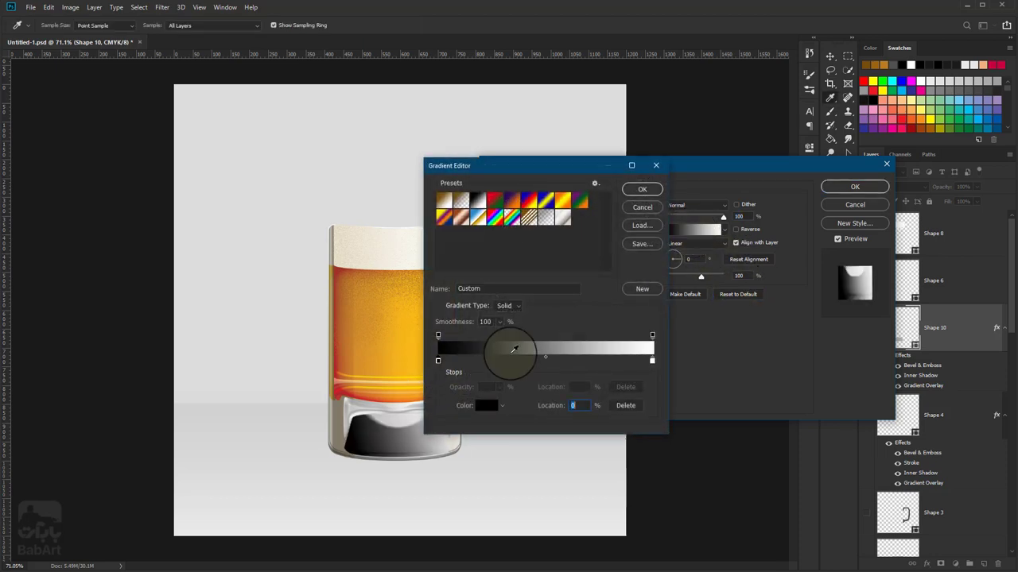
{"action": "left_click", "coordinate": [486, 405]}
{"action": "left_click_drag", "start_coordinate": [563, 333], "coordinate": [473, 153]}
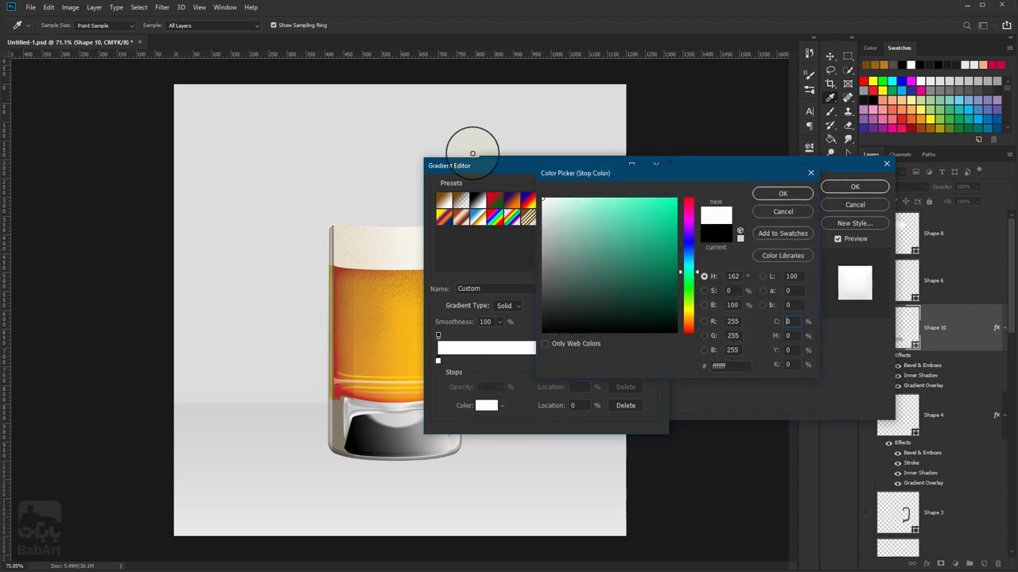
{"action": "left_click", "coordinate": [782, 193]}
{"action": "left_click", "coordinate": [545, 360]}
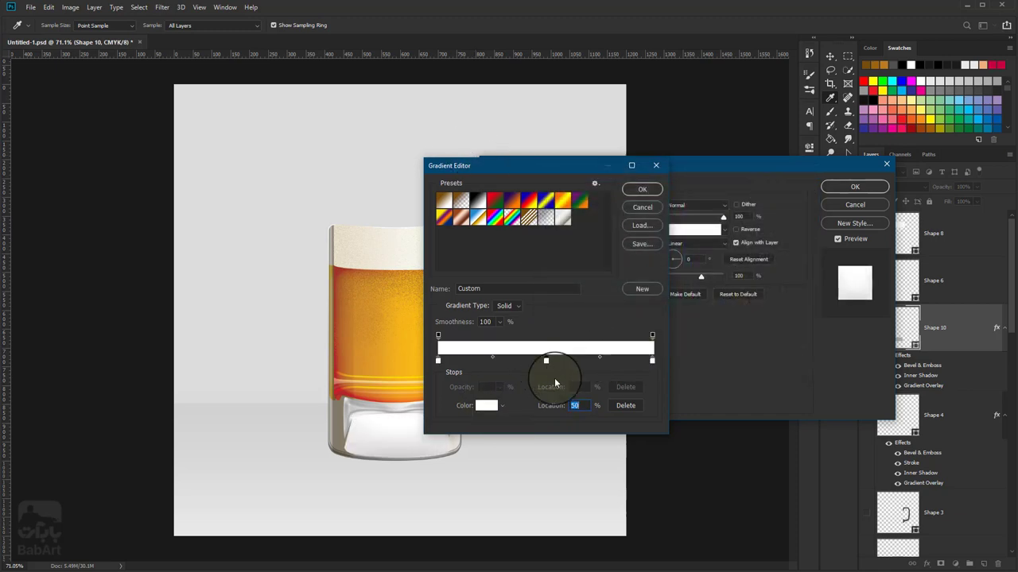
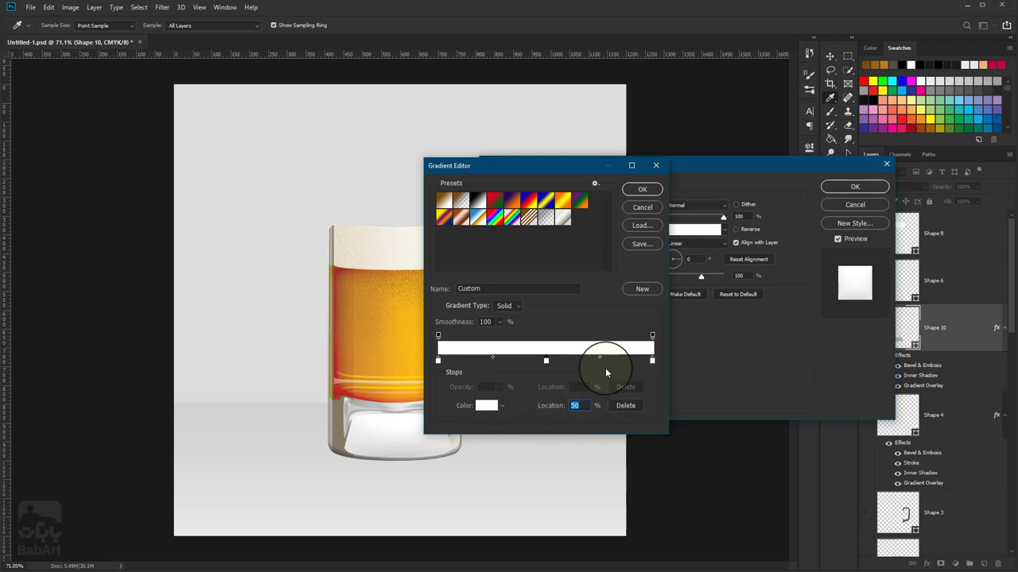
- Set the gradient's right-end colour stop to a medium grey
{"action": "left_click", "coordinate": [652, 362]}
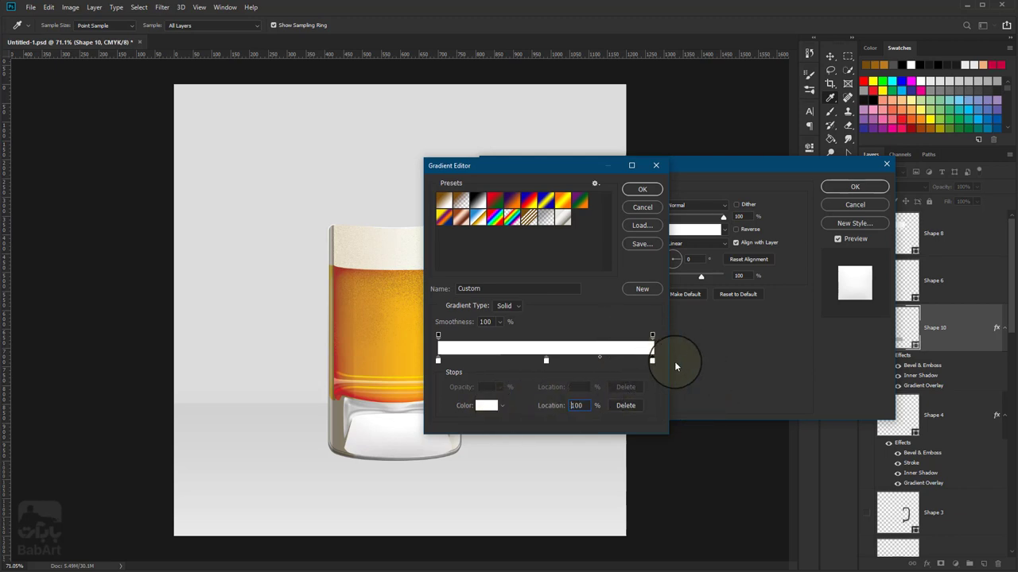
{"action": "left_click", "coordinate": [492, 406]}
{"action": "left_click", "coordinate": [547, 293]}
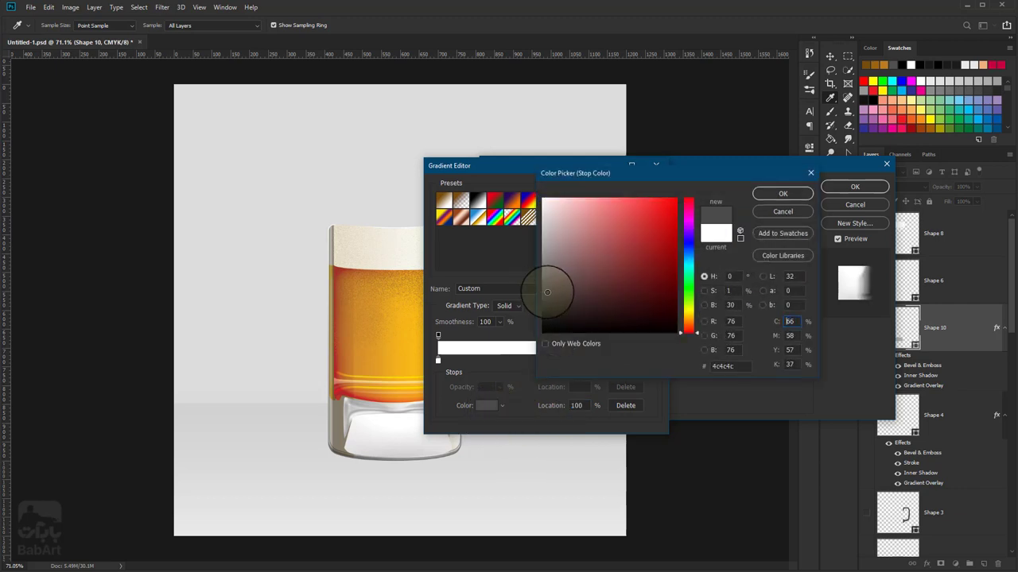
{"action": "left_click_drag", "start_coordinate": [547, 292], "coordinate": [551, 280]}
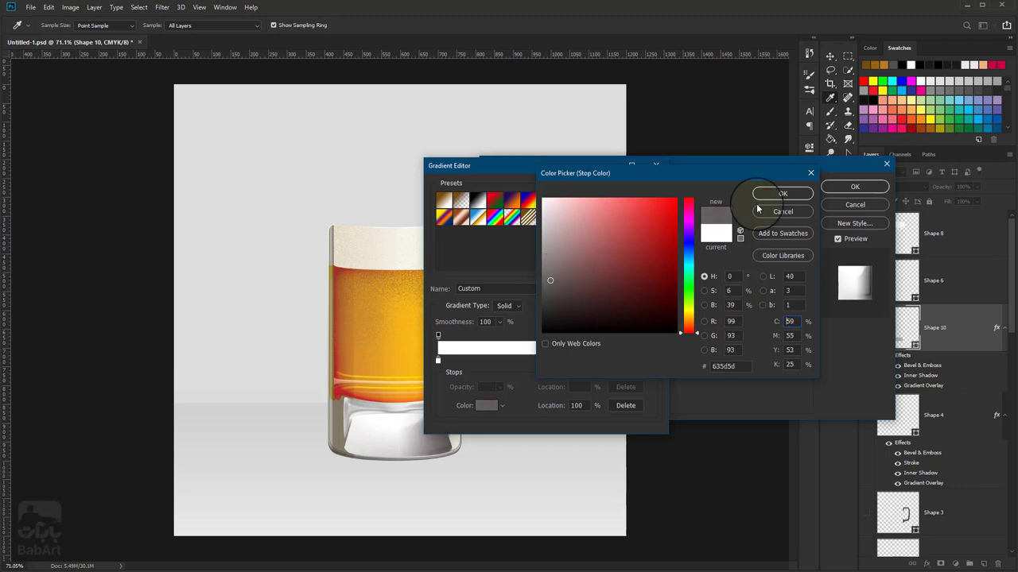
{"action": "left_click", "coordinate": [782, 193]}
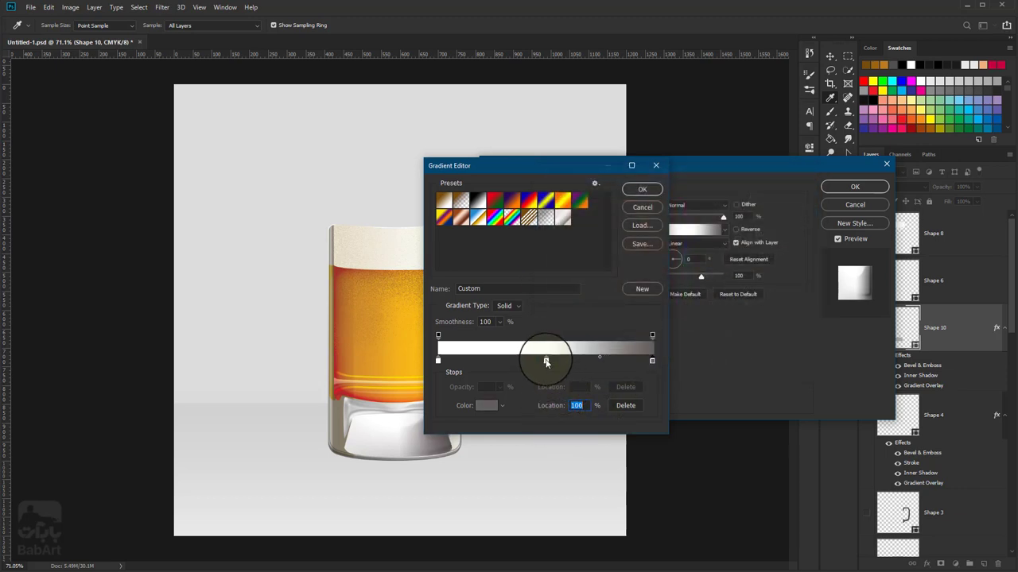
- Make the middle stop light grey, fine-tune the right-end grey, and accept the gradient
{"action": "left_click", "coordinate": [486, 405]}
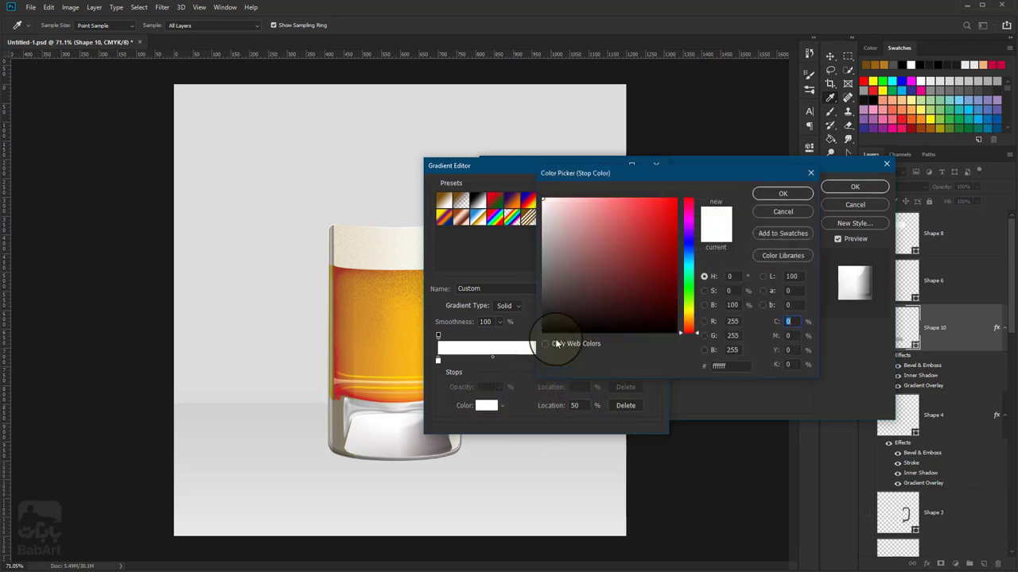
{"action": "left_click_drag", "start_coordinate": [545, 205], "coordinate": [541, 210]}
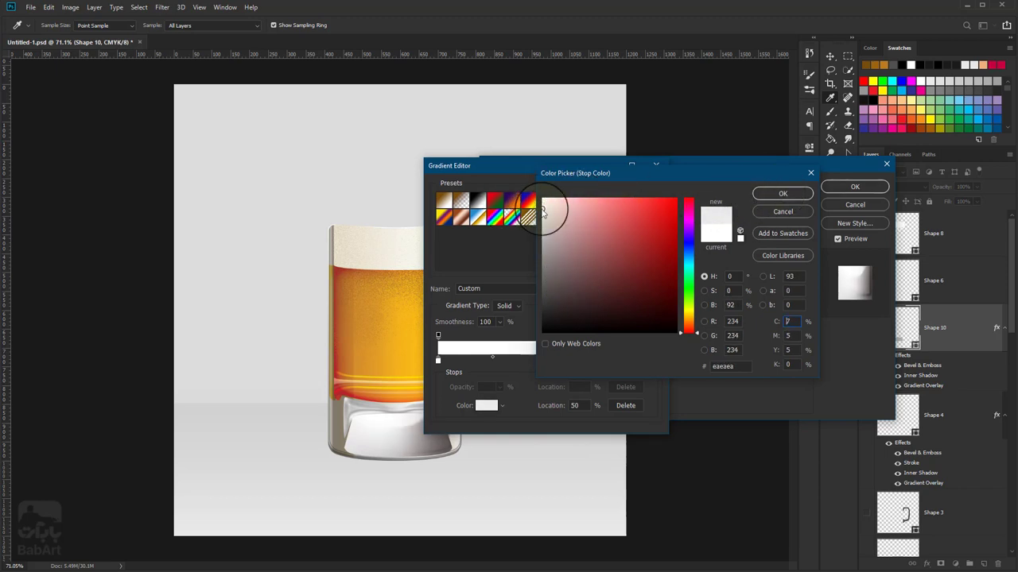
{"action": "left_click", "coordinate": [782, 194]}
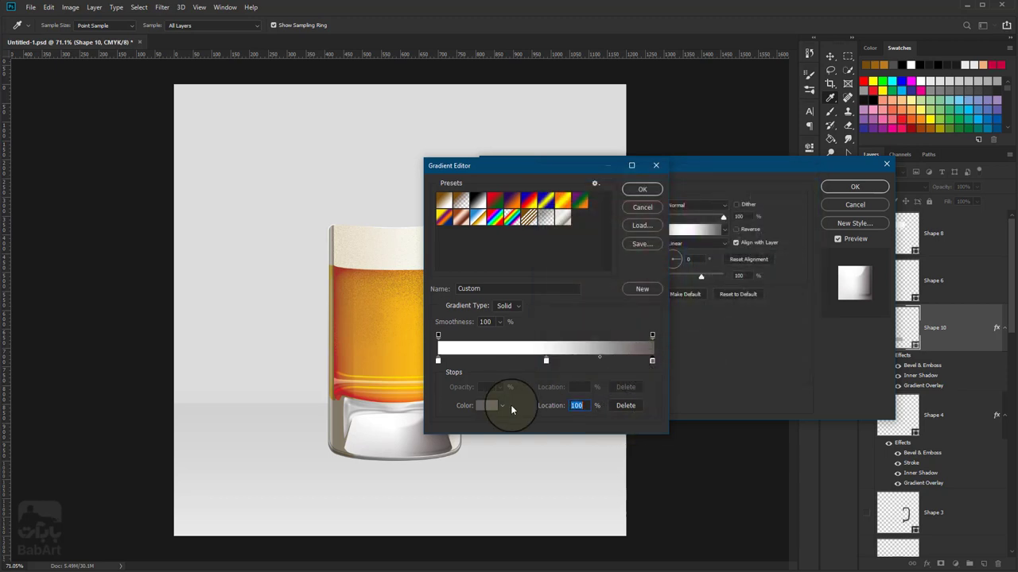
{"action": "left_click", "coordinate": [485, 405]}
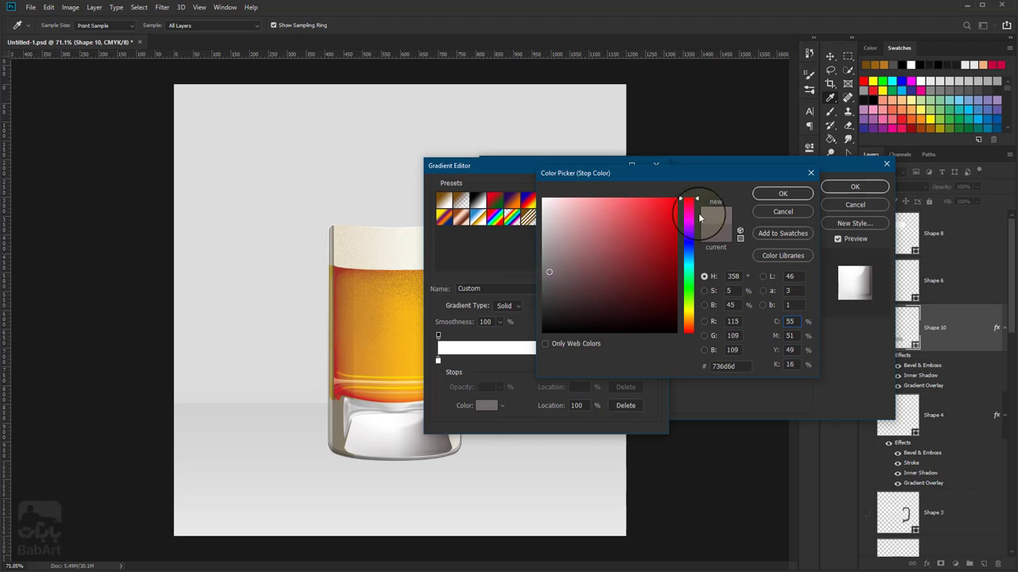
{"action": "left_click", "coordinate": [783, 194]}
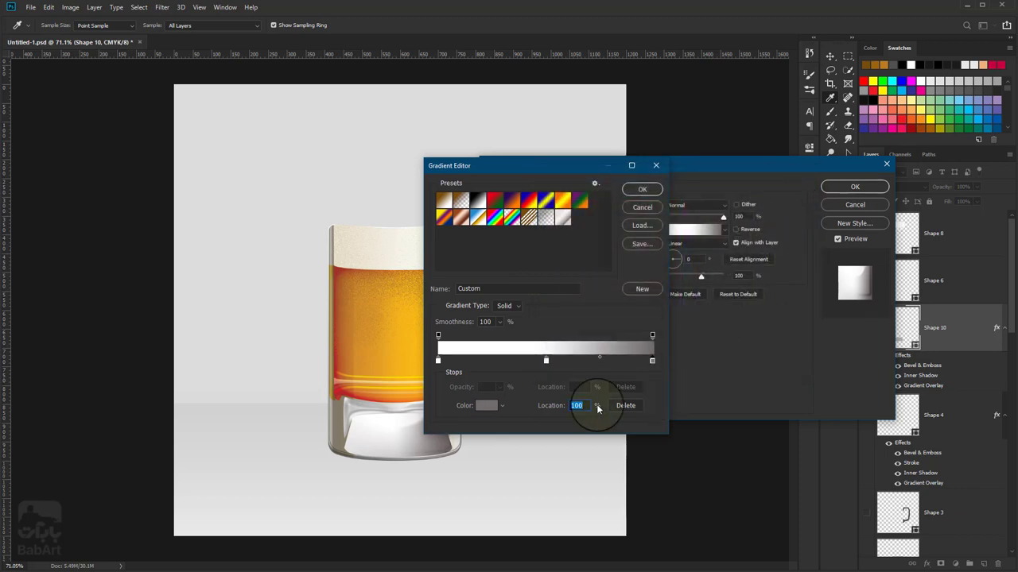
{"action": "left_click", "coordinate": [644, 191]}
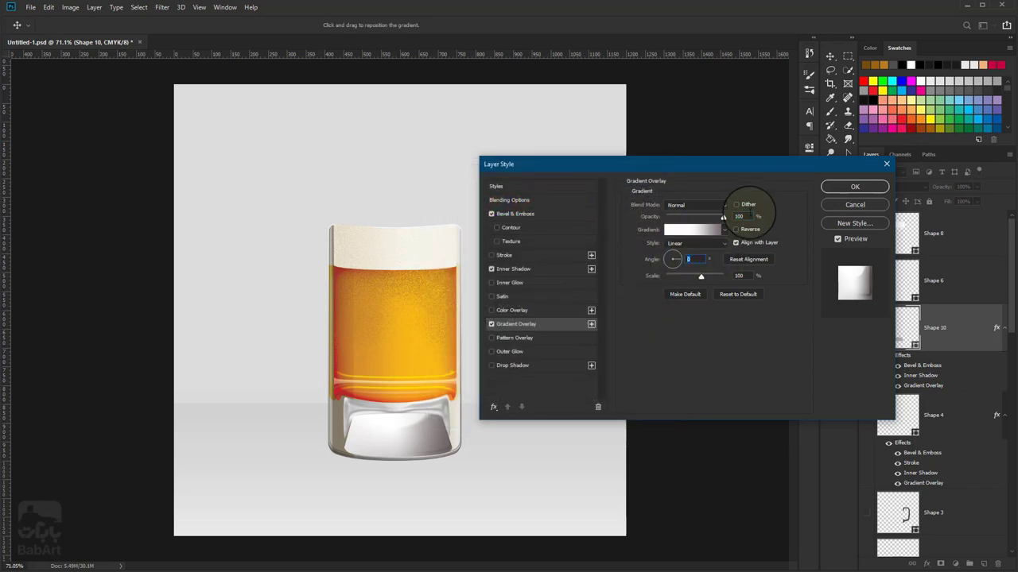
- Blend Shape 10's gradient overlay in Multiply mode at 30% opacity
{"action": "left_click", "coordinate": [738, 216]}
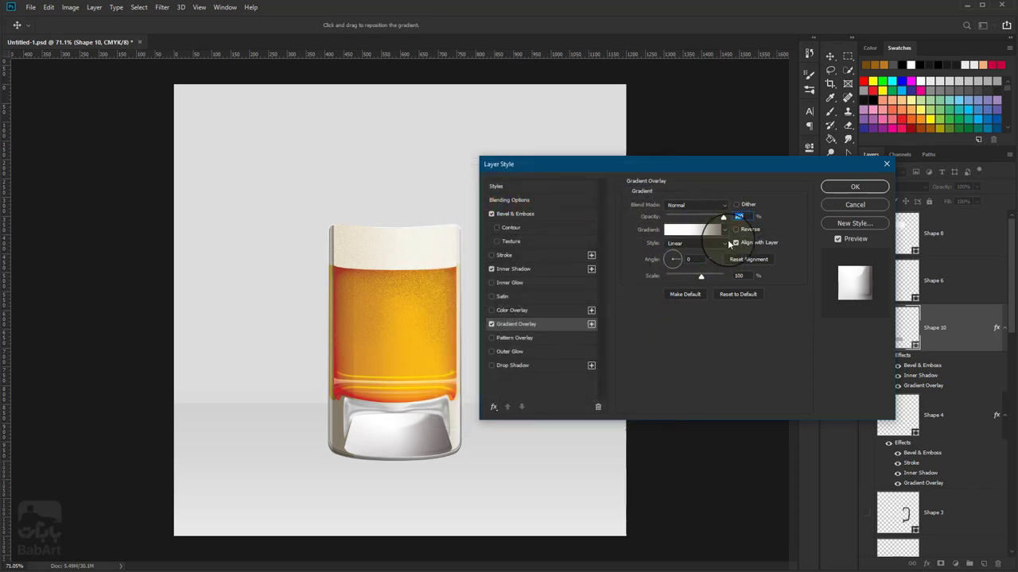
{"action": "left_click", "coordinate": [706, 205]}
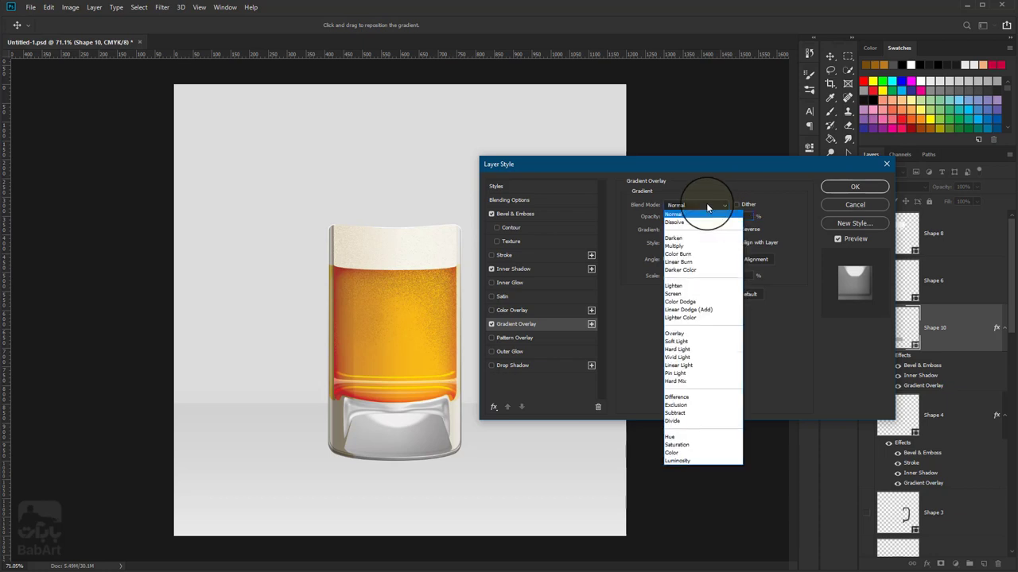
{"action": "left_click", "coordinate": [673, 245]}
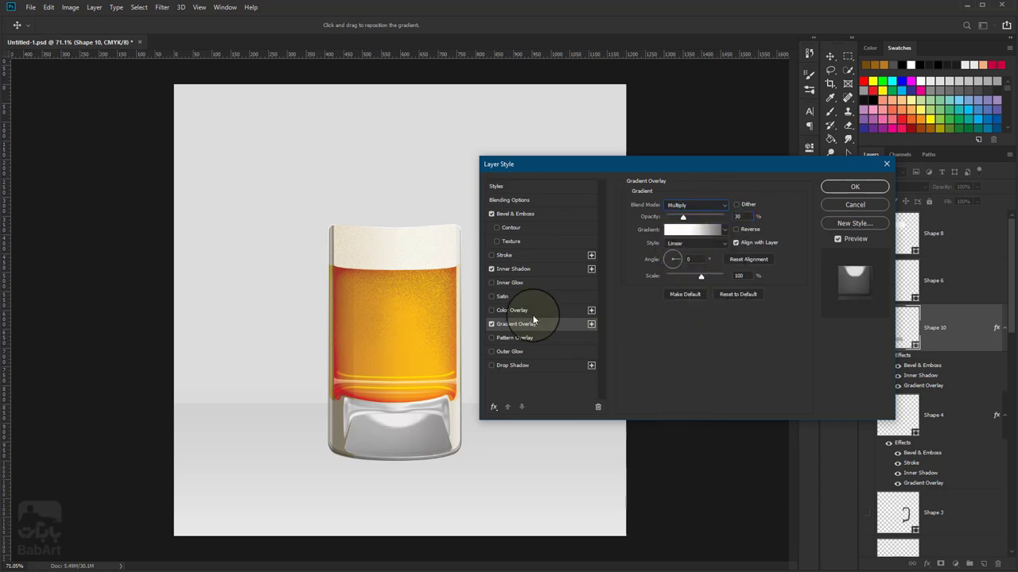
{"action": "left_click", "coordinate": [492, 325]}
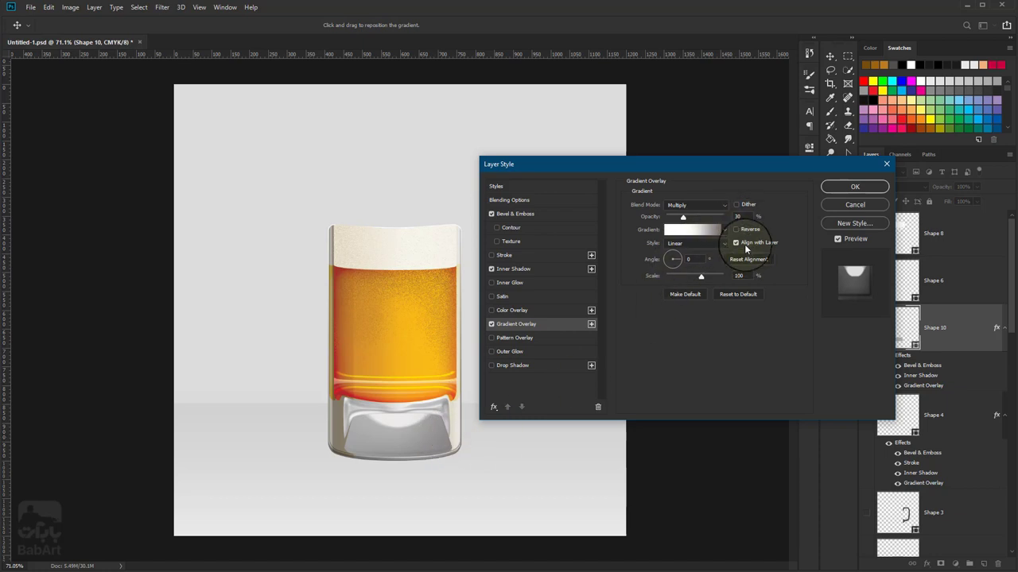
{"action": "double_click", "coordinate": [739, 276]}
- Apply the layer style, then drop Shape 4's fill to 0%, keeping Normal blend mode
{"action": "left_click", "coordinate": [855, 186]}
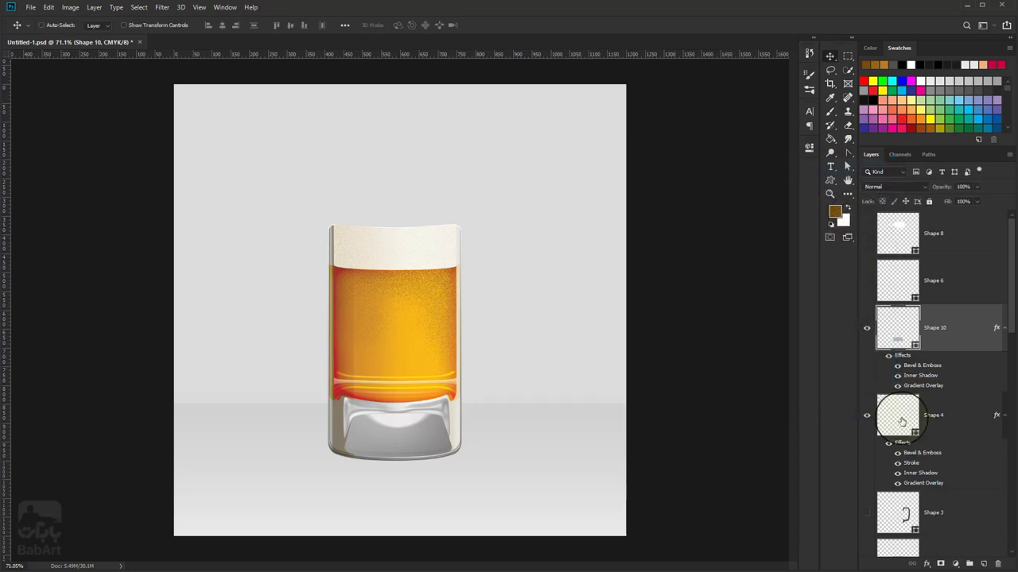
{"action": "left_click", "coordinate": [901, 419]}
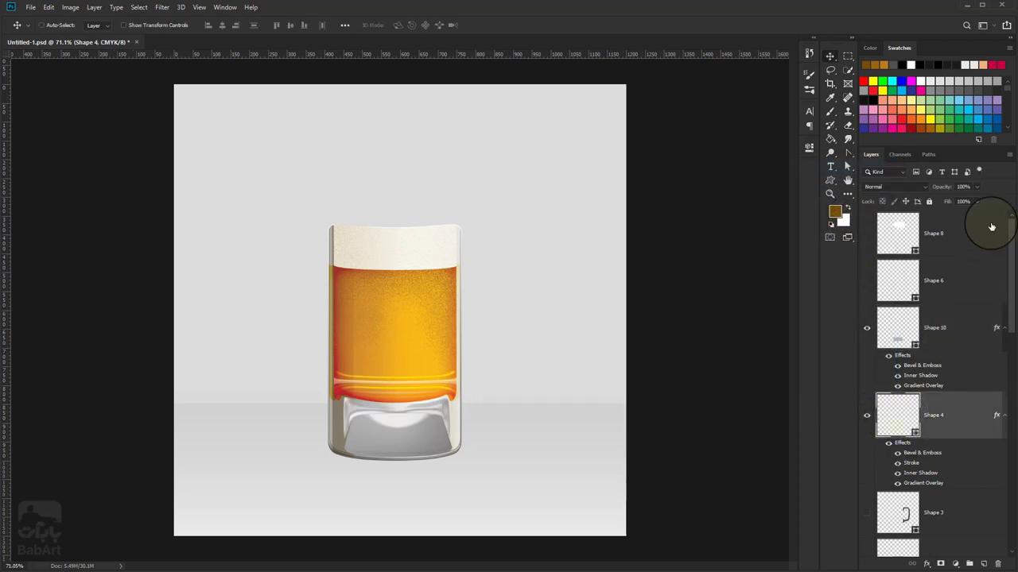
{"action": "left_click", "coordinate": [977, 201]}
{"action": "left_click_drag", "start_coordinate": [977, 216], "coordinate": [904, 215]}
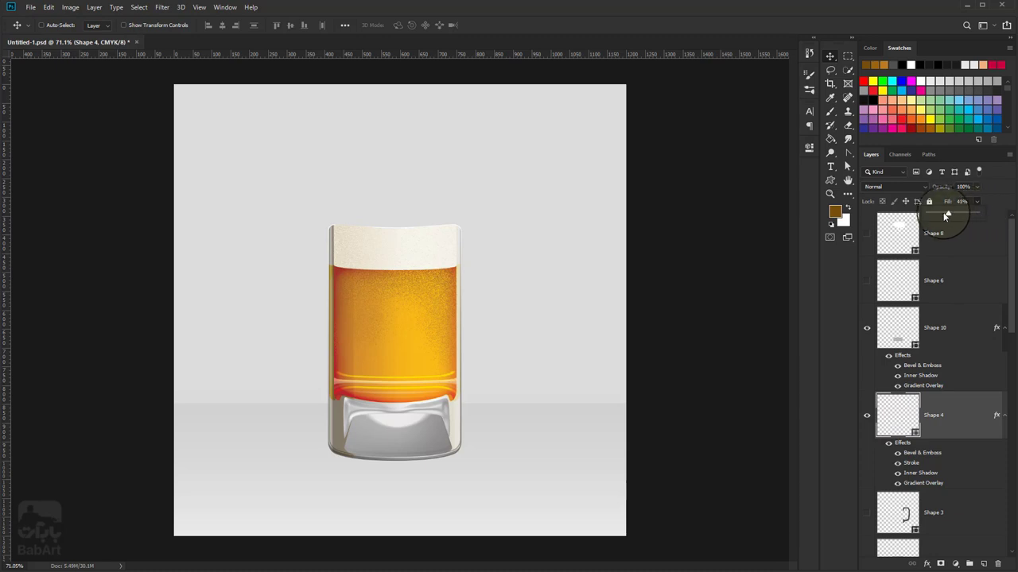
{"action": "left_click", "coordinate": [868, 416]}
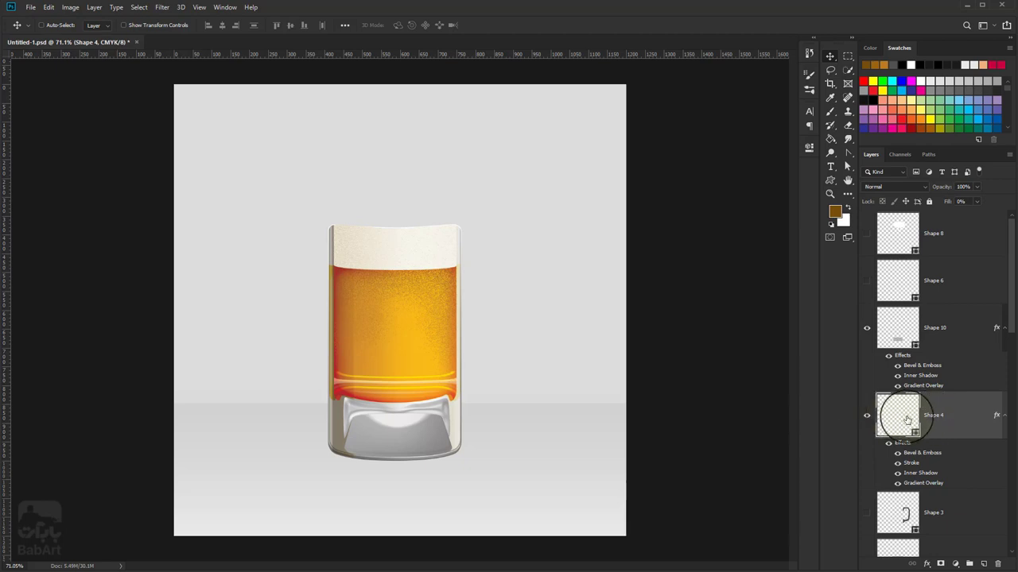
{"action": "left_click", "coordinate": [901, 185]}
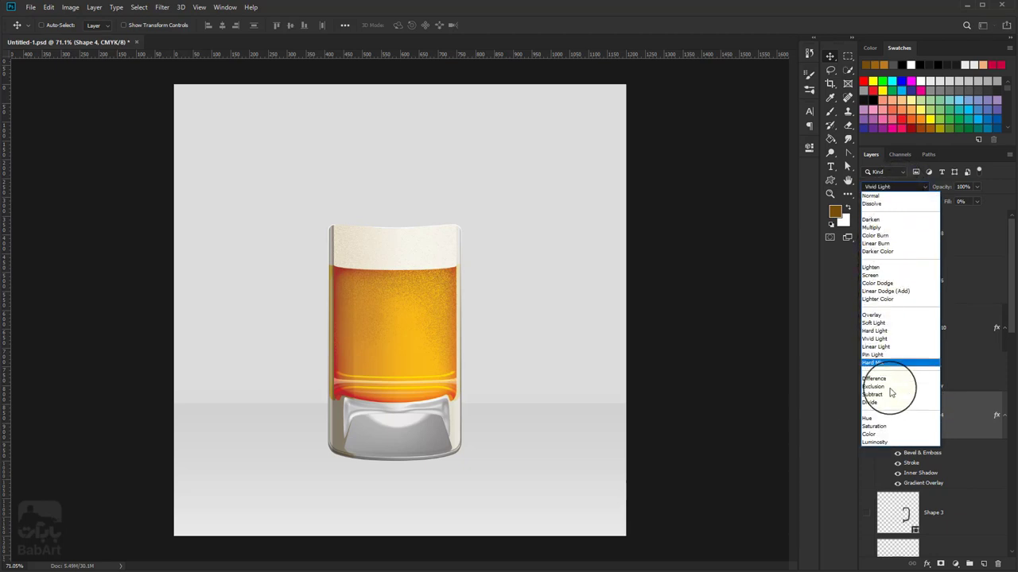
{"action": "left_click", "coordinate": [990, 195]}
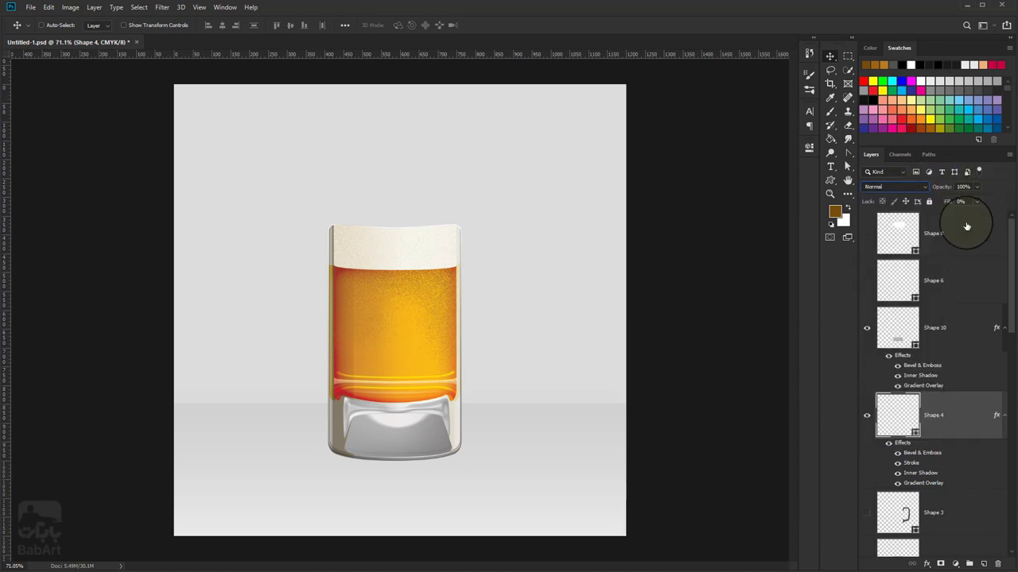
- Lower Shape 10's fill to about 45%
{"action": "left_click", "coordinate": [873, 331]}
{"action": "left_click", "coordinate": [932, 329]}
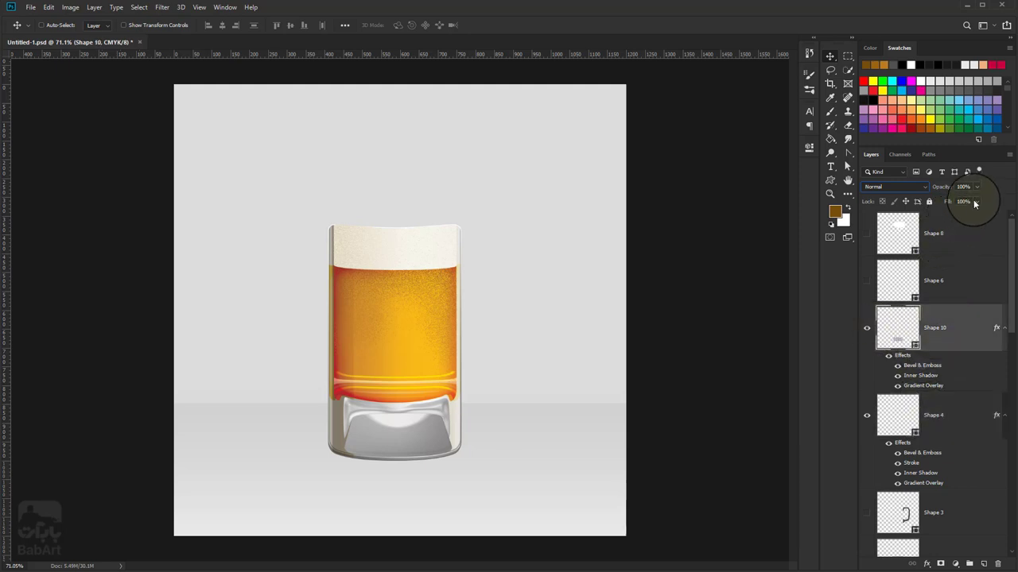
{"action": "left_click", "coordinate": [976, 202]}
{"action": "left_click_drag", "start_coordinate": [955, 214], "coordinate": [909, 224]}
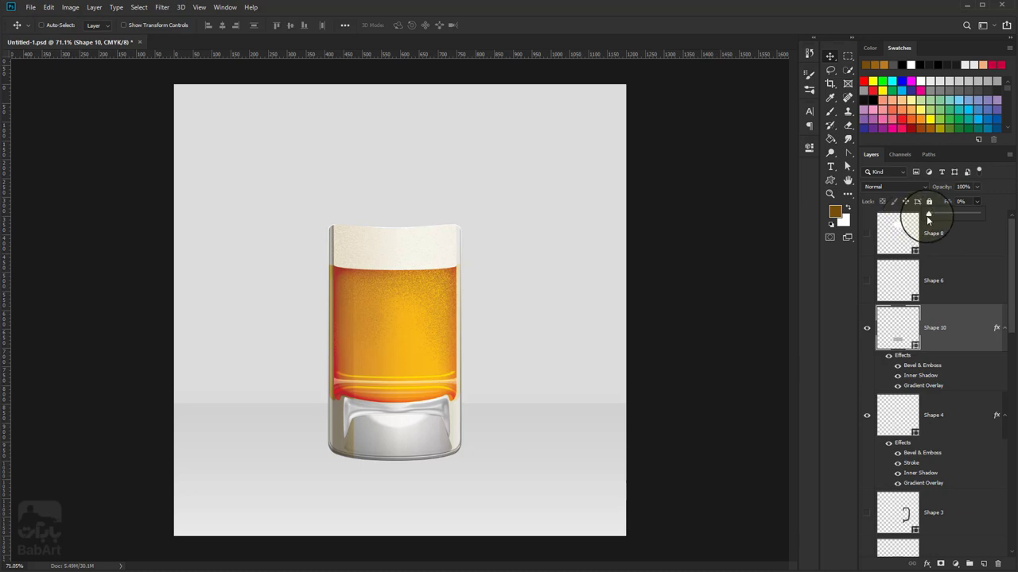
{"action": "left_click_drag", "start_coordinate": [951, 214], "coordinate": [951, 214]}
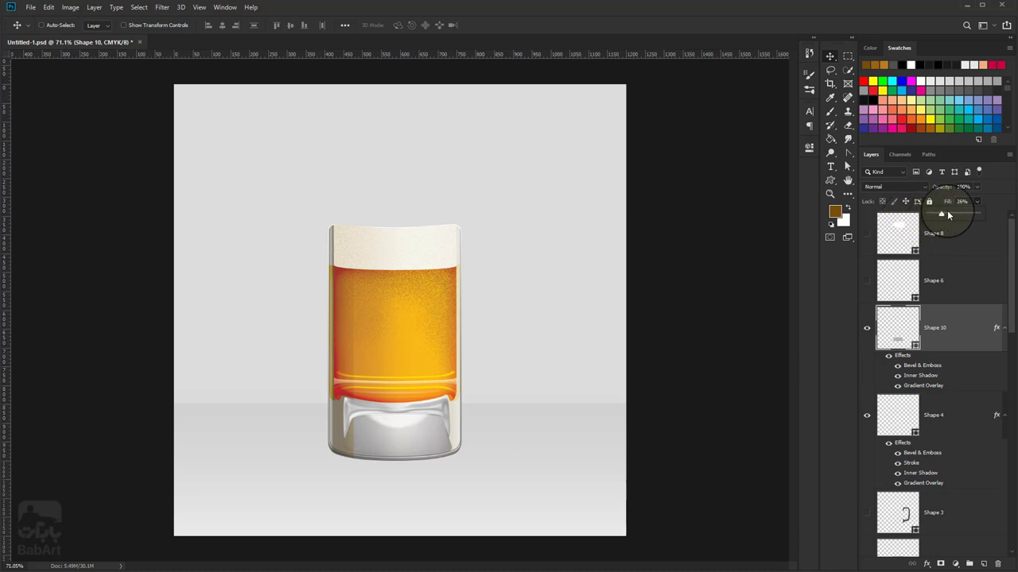
- Raise Shape 4's fill back up to 100%
{"action": "left_click", "coordinate": [946, 410]}
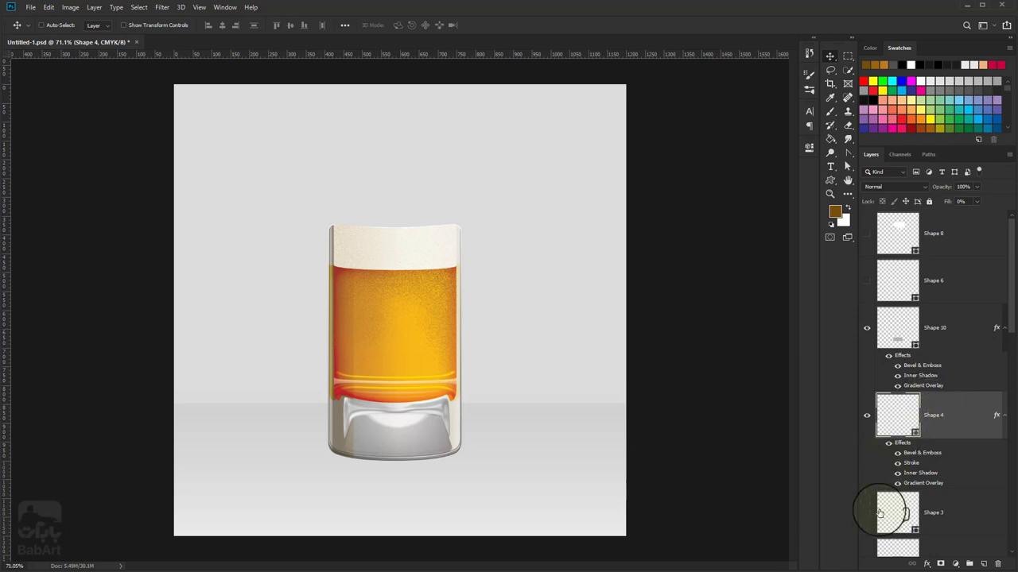
{"action": "left_click", "coordinate": [976, 201]}
{"action": "left_click_drag", "start_coordinate": [956, 213], "coordinate": [1006, 216]}
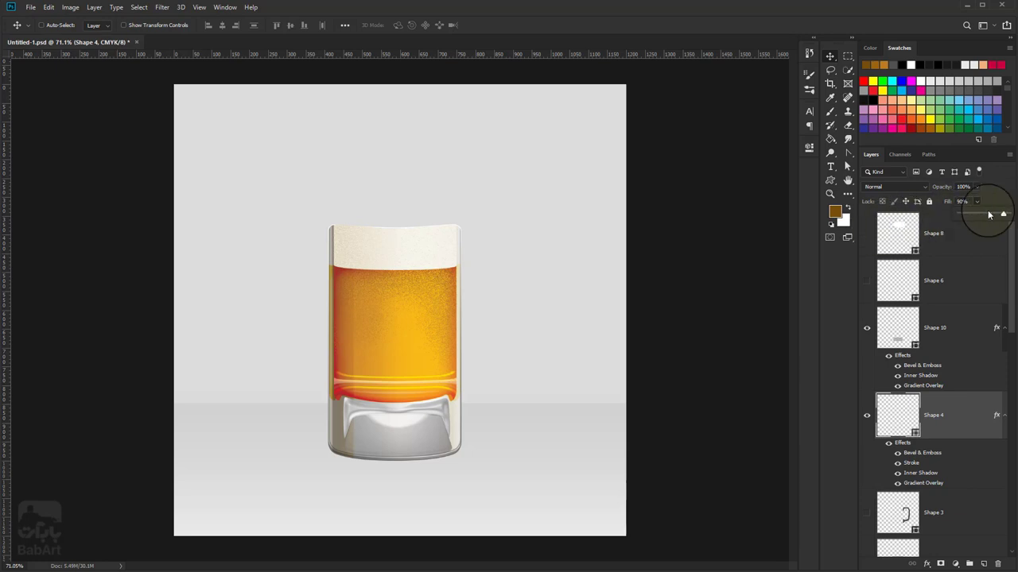
{"action": "left_click", "coordinate": [972, 252]}
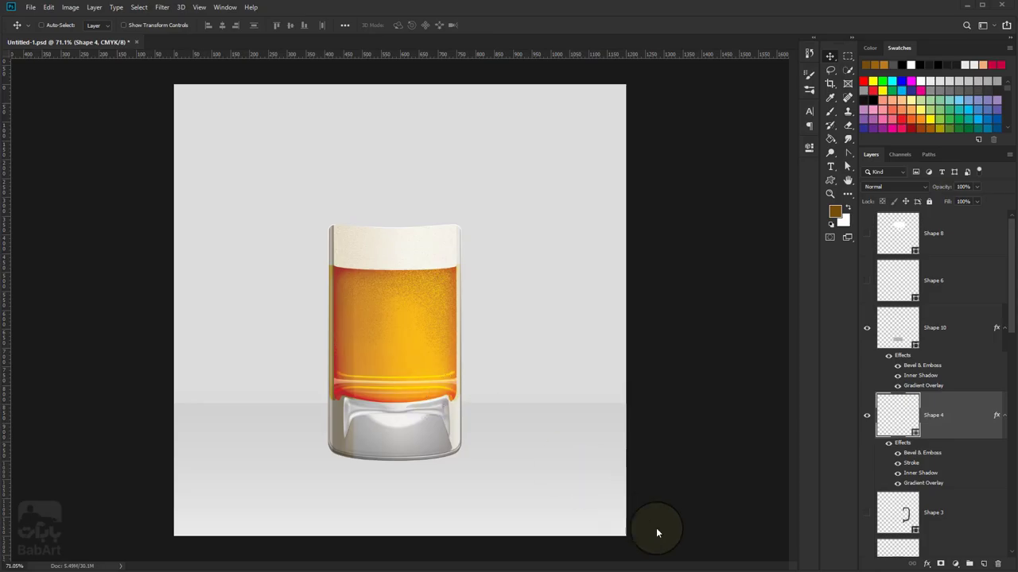
{"action": "left_click", "coordinate": [867, 415]}
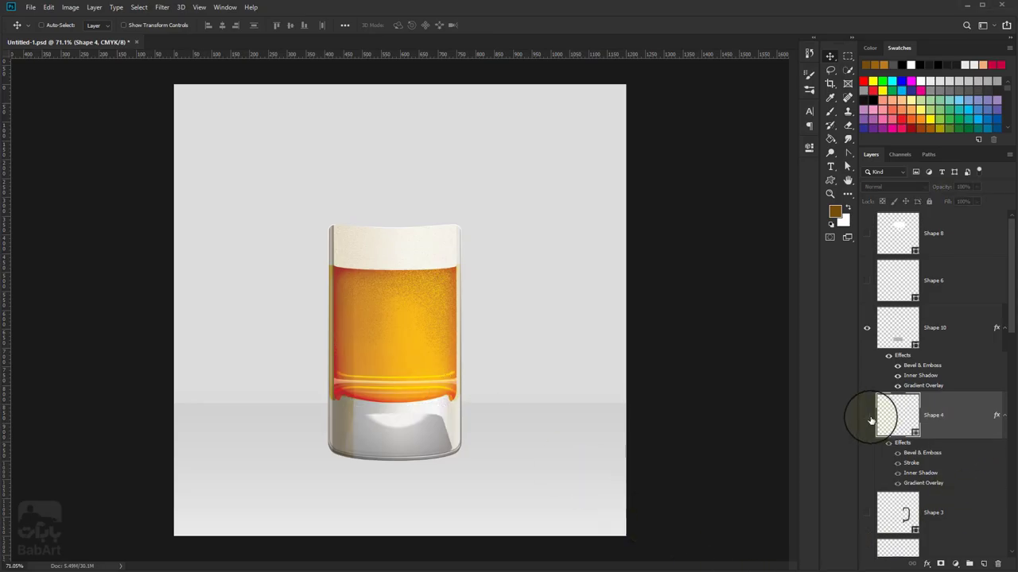
{"action": "left_click", "coordinate": [897, 483]}
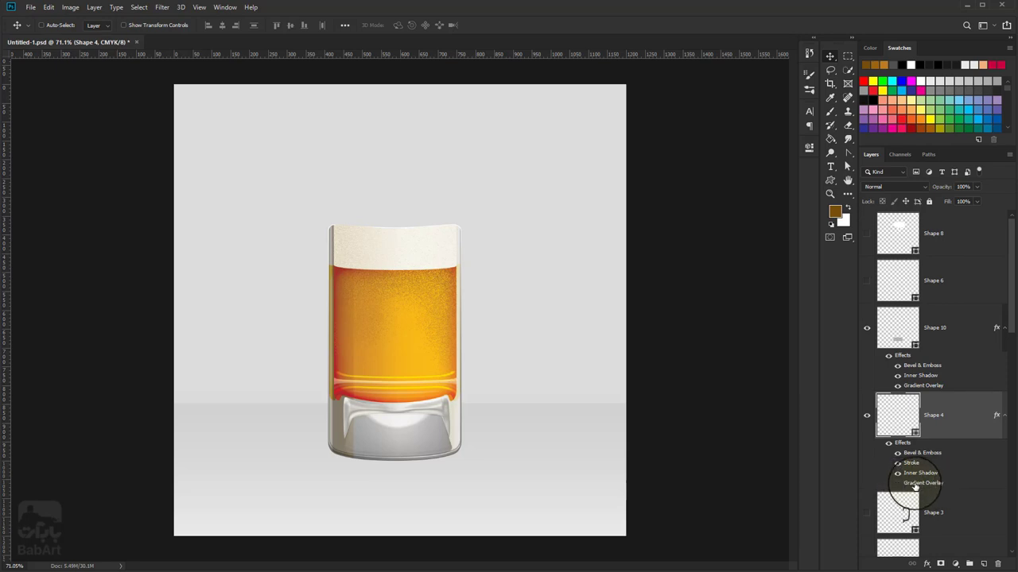
{"action": "left_click", "coordinate": [976, 201]}
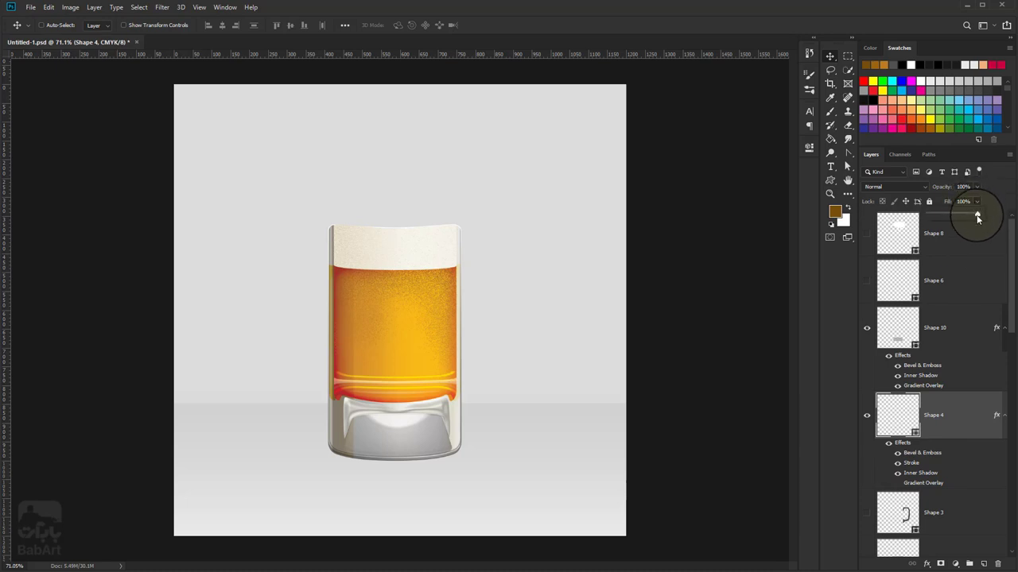
{"action": "left_click_drag", "start_coordinate": [946, 219], "coordinate": [889, 218]}
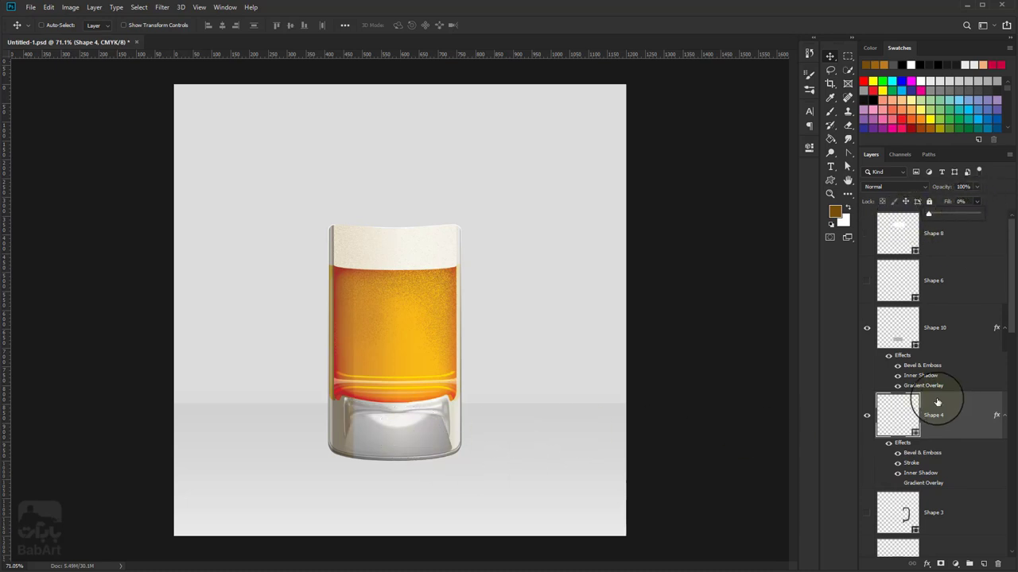
{"action": "key", "text": "alt+bracketright"}
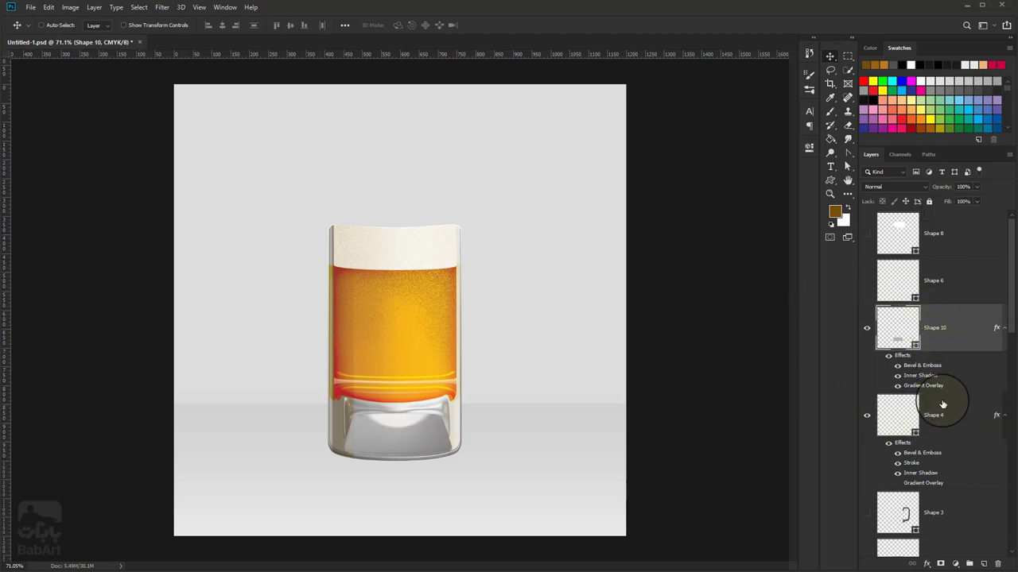
{"action": "left_click", "coordinate": [938, 407]}
{"action": "left_click", "coordinate": [946, 330]}
{"action": "left_click", "coordinate": [953, 418]}
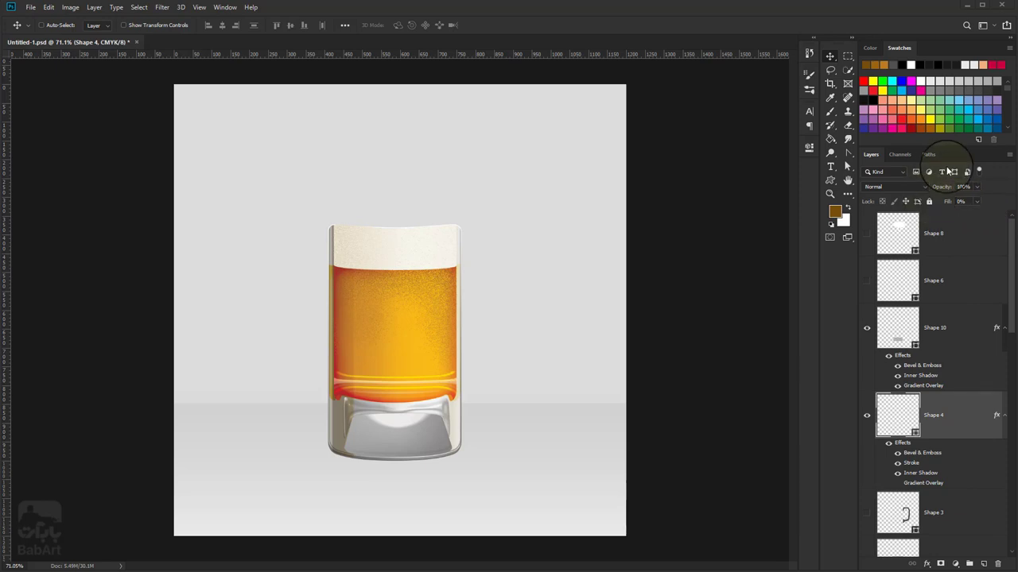
{"action": "left_click", "coordinate": [934, 330]}
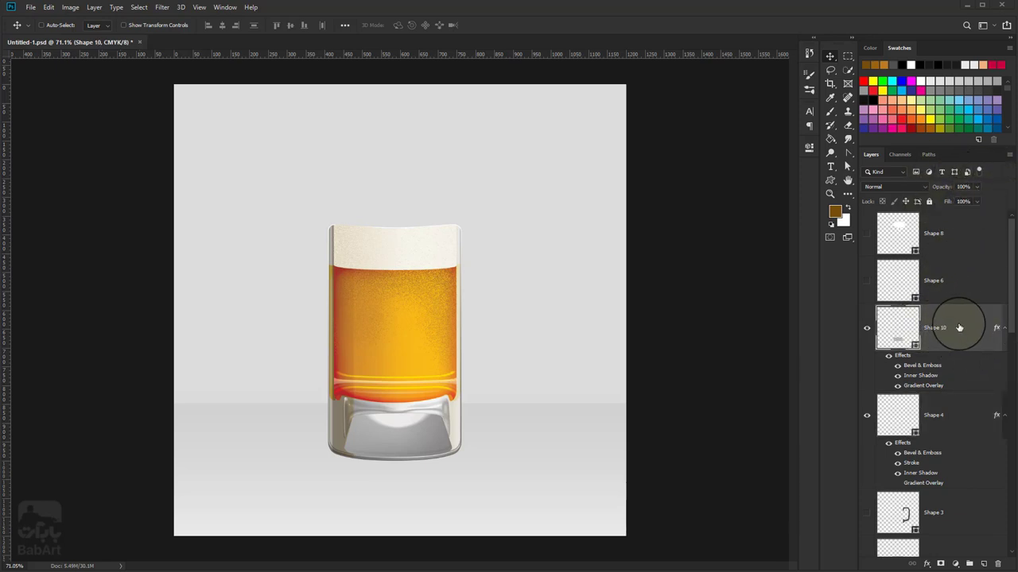
- Add a new layer named Glass and select a thin vertical strip down the glass
{"action": "left_click", "coordinate": [983, 564]}
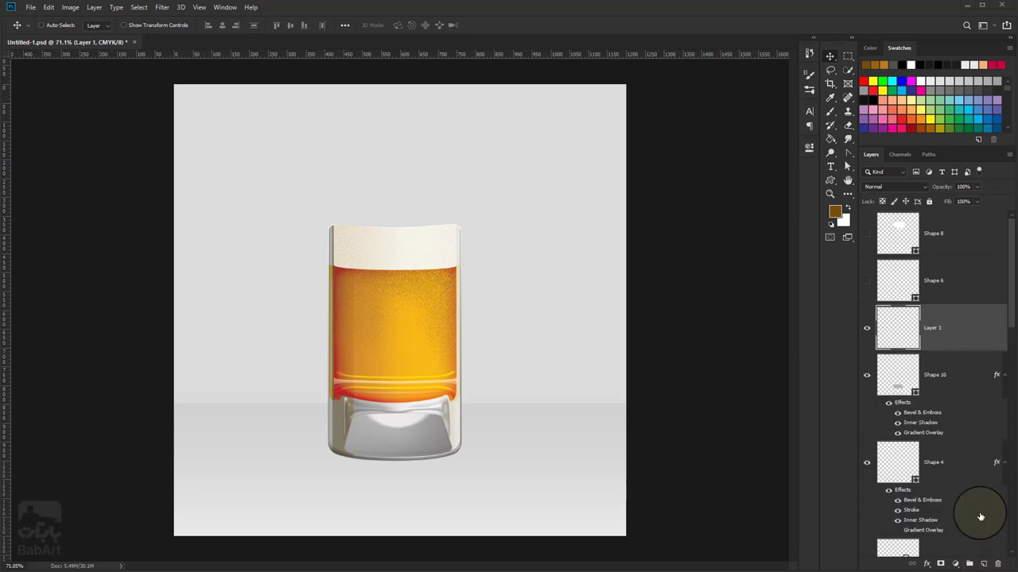
{"action": "double_click", "coordinate": [942, 327]}
{"action": "type", "text": "Glass"}
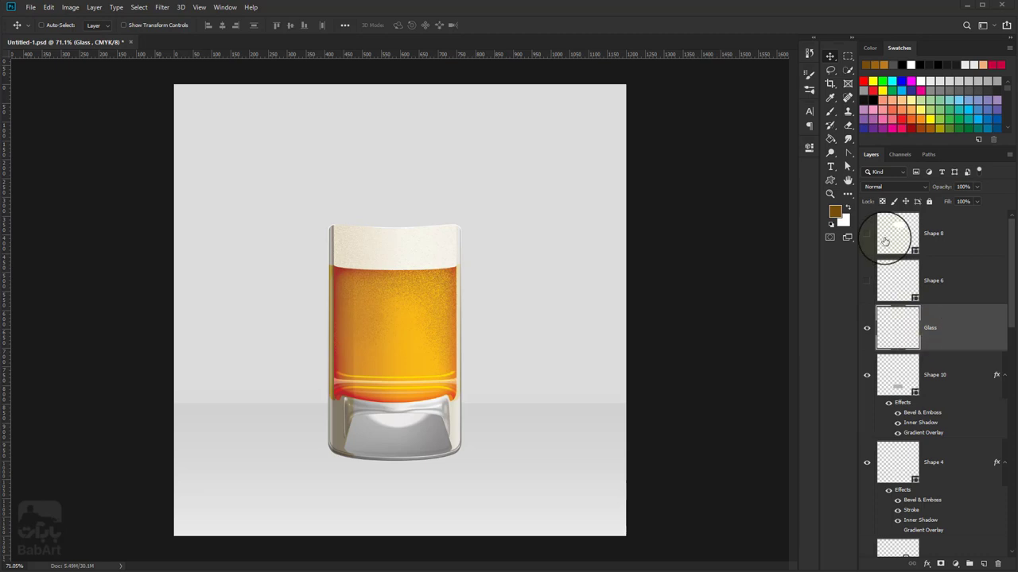
{"action": "left_click", "coordinate": [847, 56]}
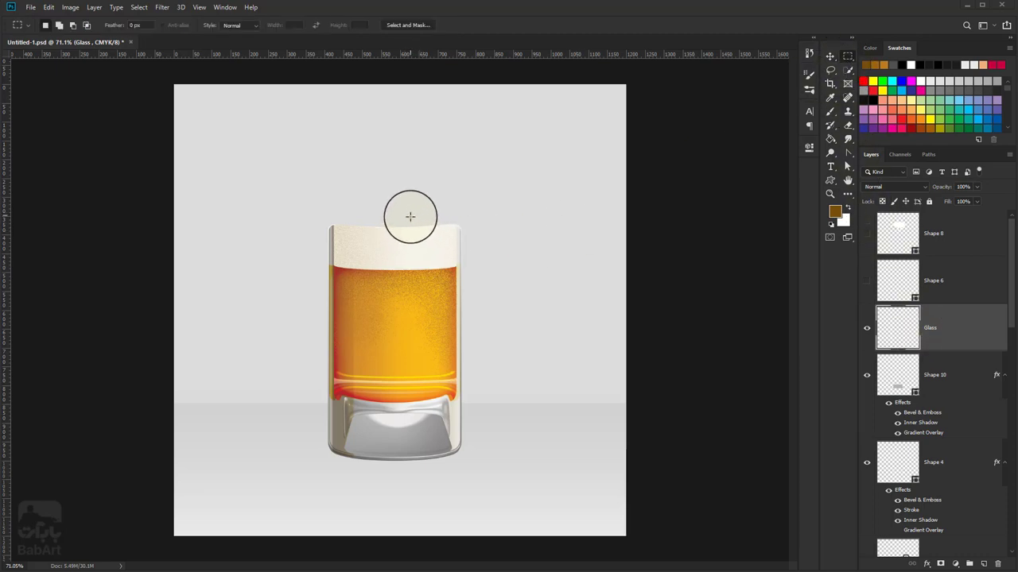
{"action": "mouse_move", "coordinate": [411, 215]}
{"action": "left_mouse_down"}
{"action": "mouse_move", "coordinate": [416, 366]}
{"action": "mouse_move", "coordinate": [442, 466]}
{"action": "left_mouse_up"}
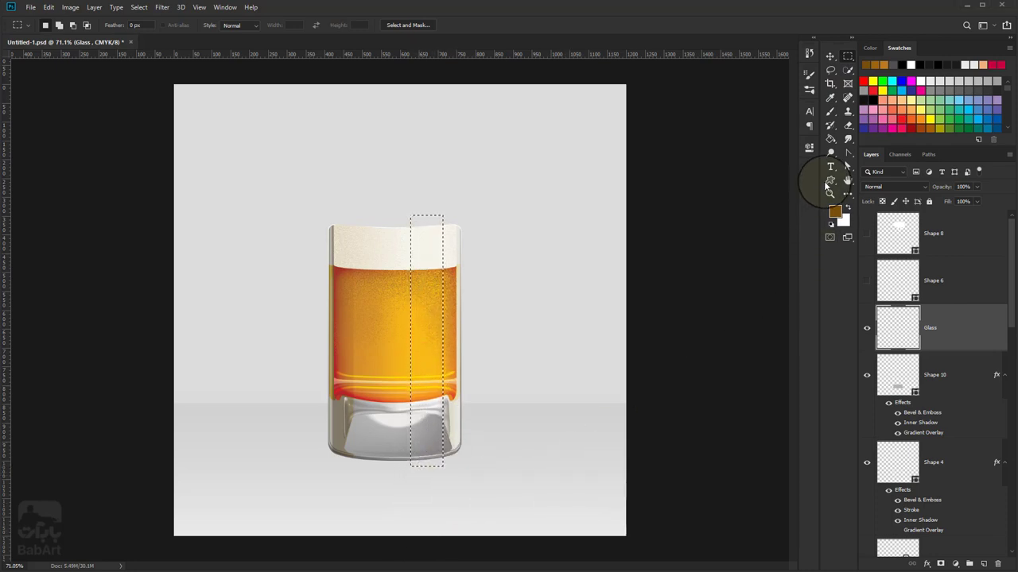
- Fill the strip with brown, deselect it, and set the Glass layer's fill to 0%
{"action": "left_click", "coordinate": [830, 139]}
{"action": "left_click", "coordinate": [427, 384]}
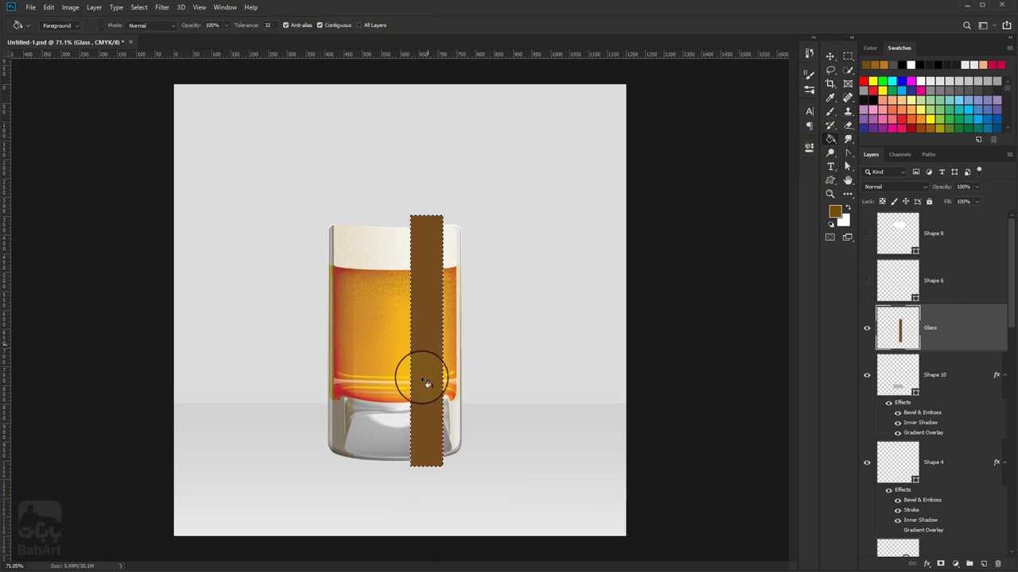
{"action": "left_click", "coordinate": [139, 7]}
{"action": "left_click", "coordinate": [149, 30]}
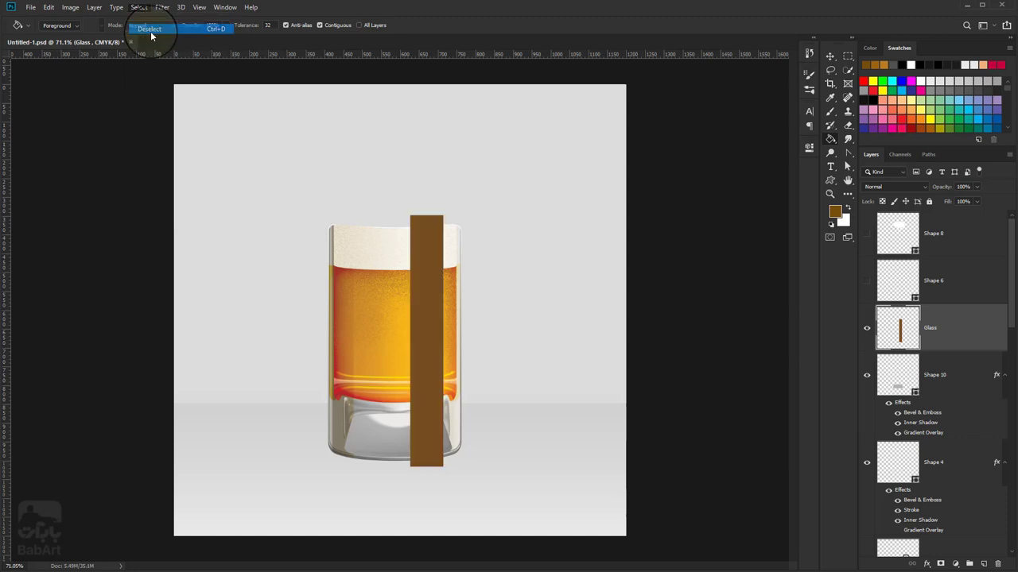
{"action": "left_click", "coordinate": [976, 201]}
{"action": "left_click_drag", "start_coordinate": [924, 219], "coordinate": [922, 216]}
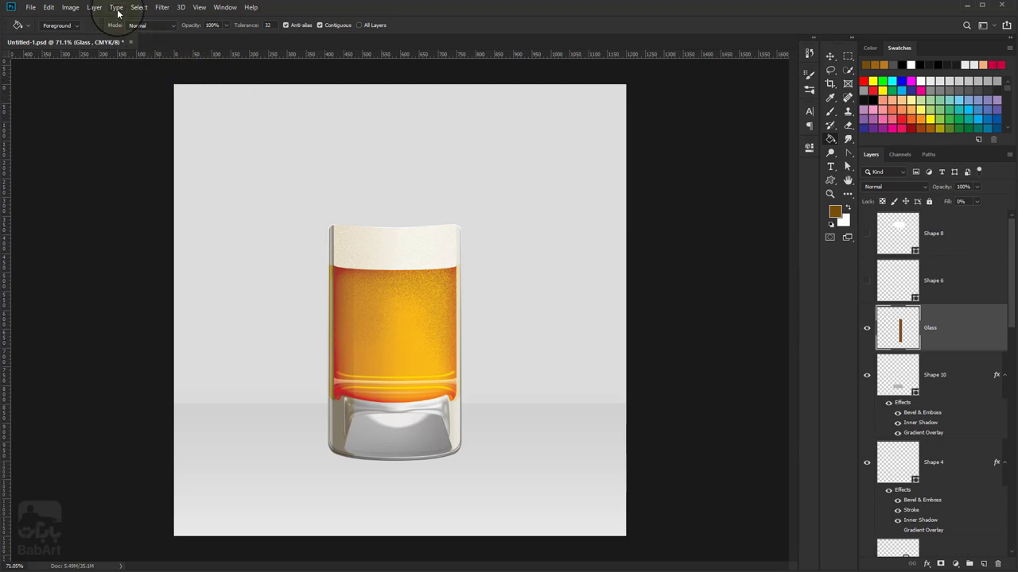
{"action": "left_click", "coordinate": [94, 7]}
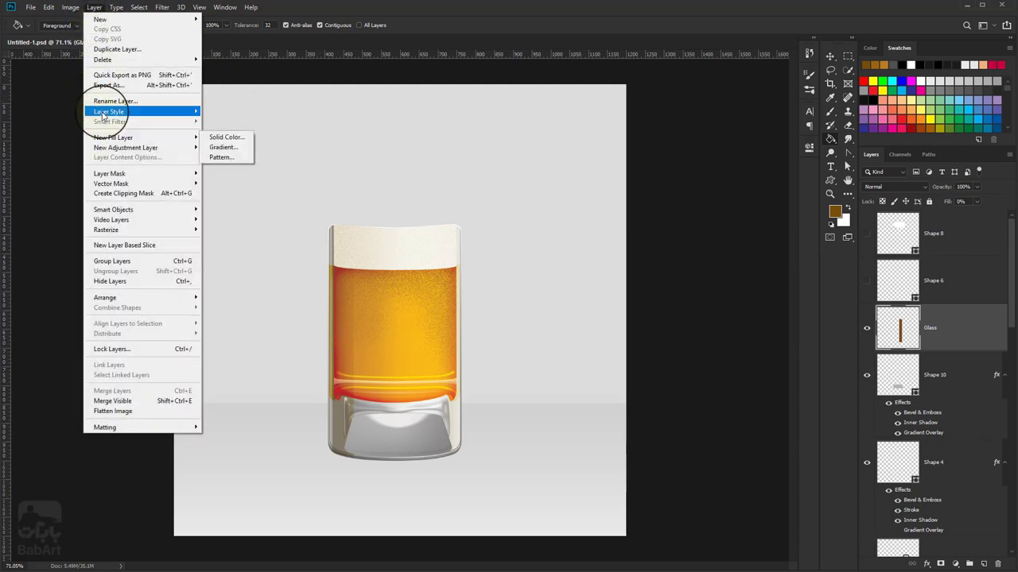
{"action": "mouse_move", "coordinate": [109, 112]}
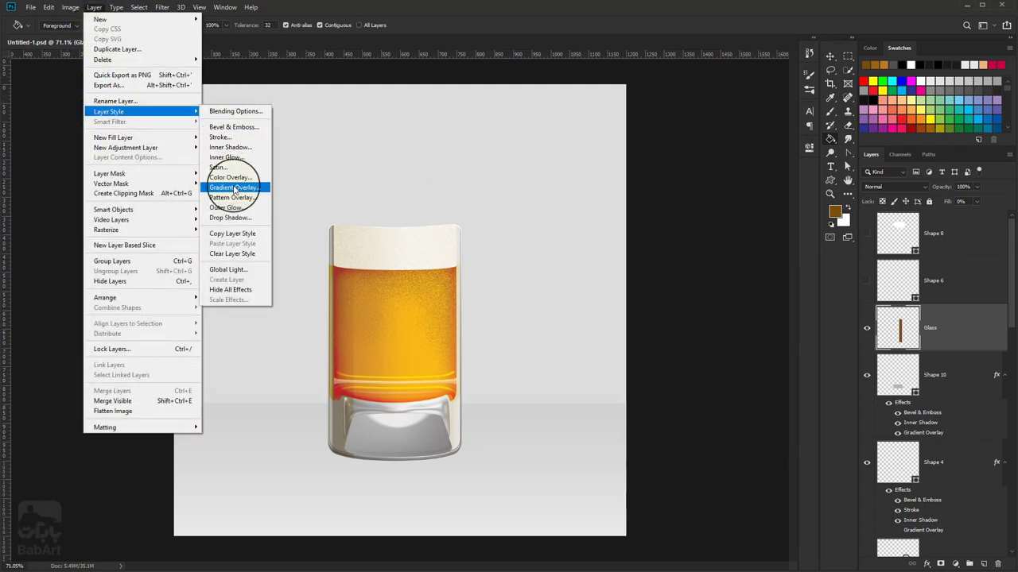
- Add a reversed Screen-mode gradient overlay at 75% opacity to the Glass layer
{"action": "left_click", "coordinate": [247, 188]}
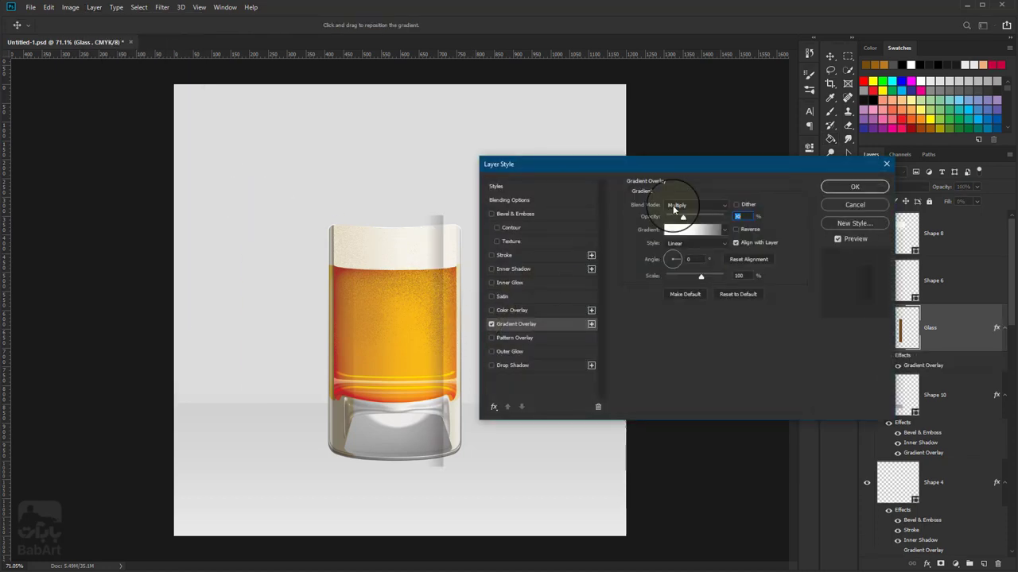
{"action": "left_click", "coordinate": [692, 207]}
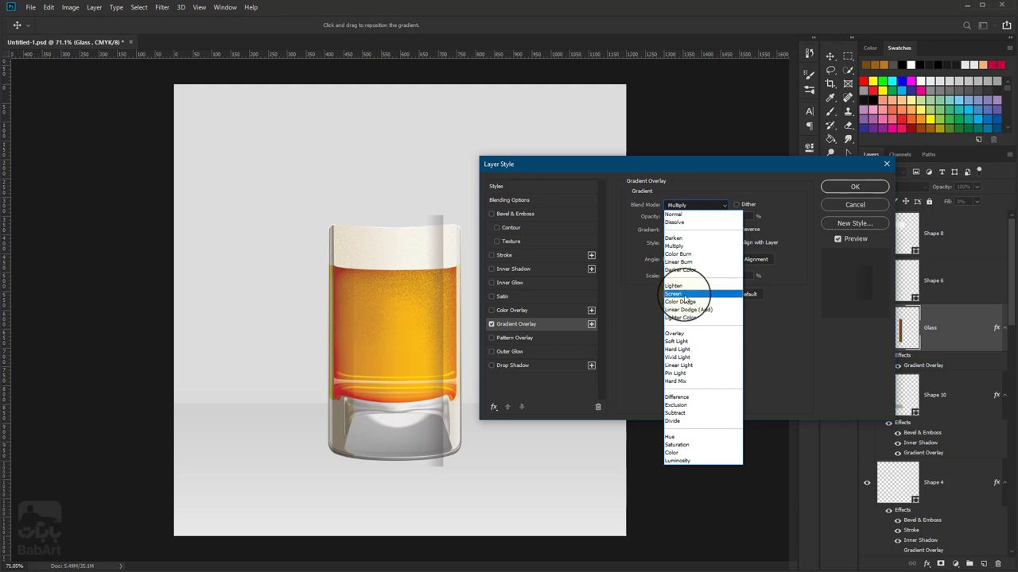
{"action": "left_click", "coordinate": [726, 253]}
{"action": "left_click", "coordinate": [737, 217]}
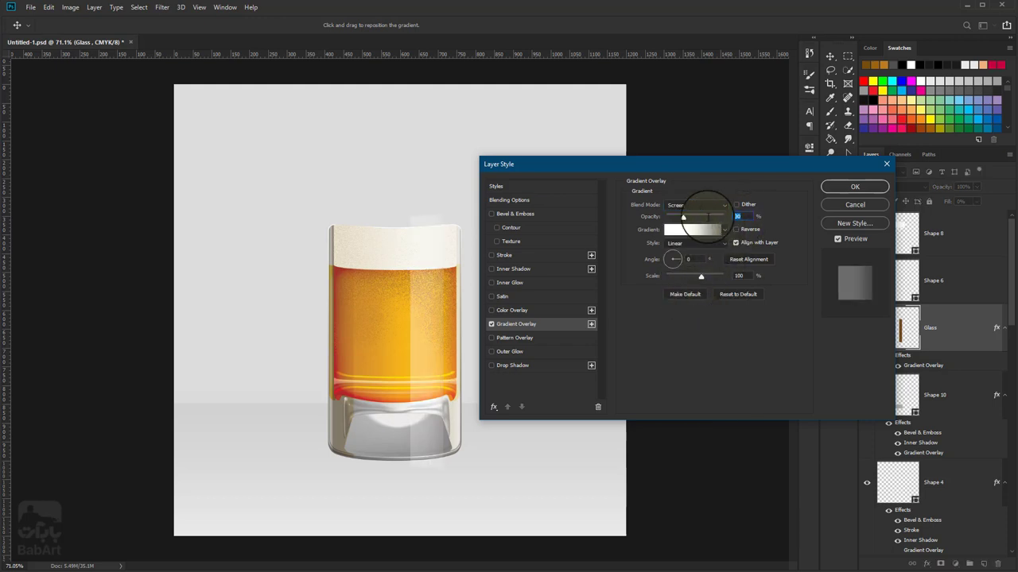
{"action": "type", "text": "75"}
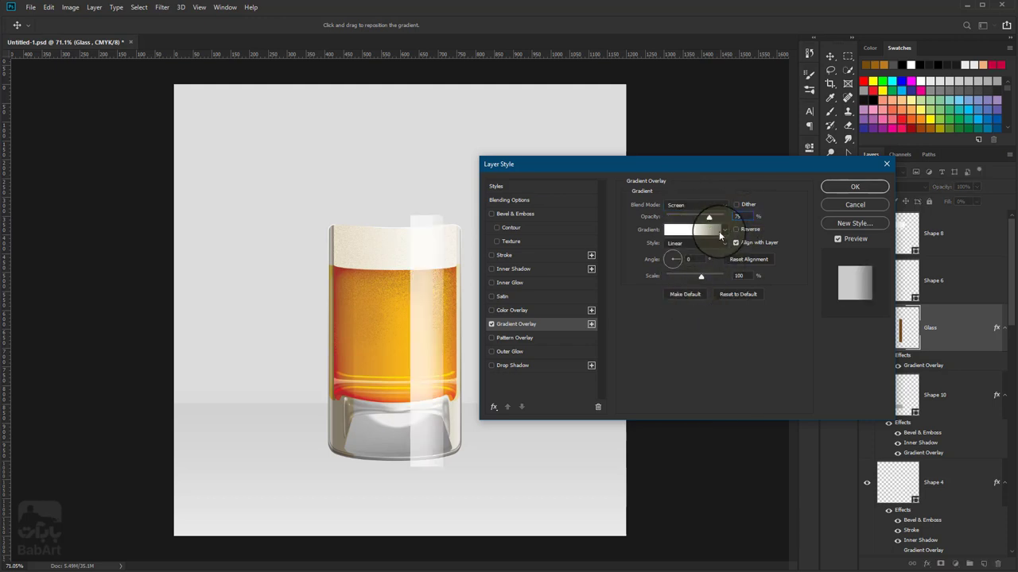
{"action": "key", "text": "Tab"}
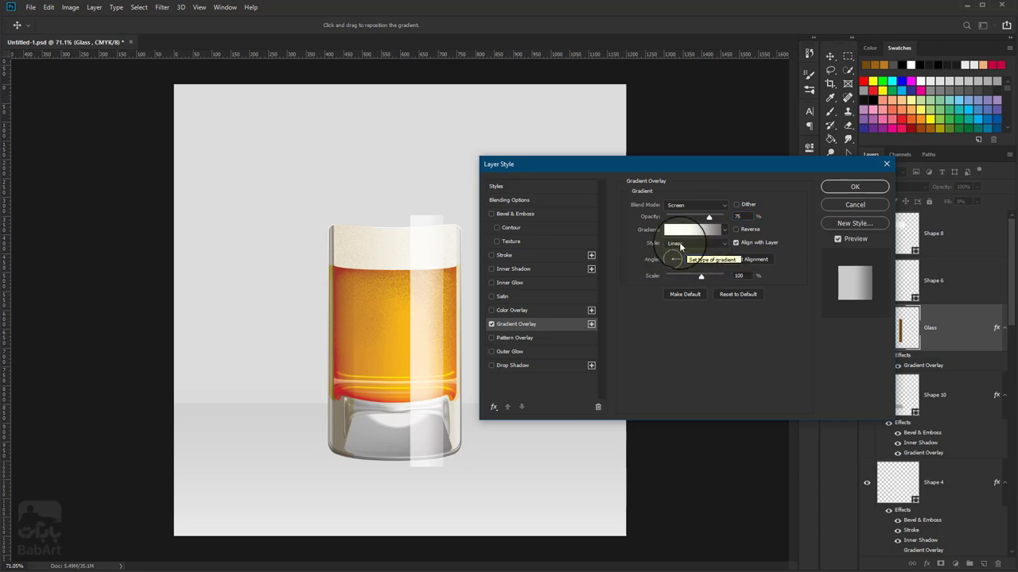
{"action": "left_click", "coordinate": [740, 231]}
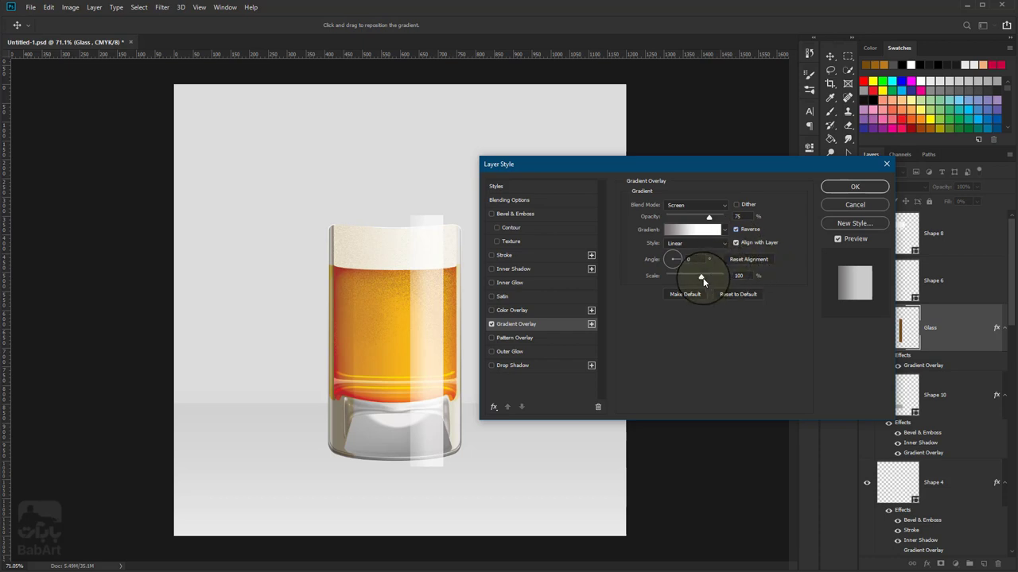
{"action": "left_click", "coordinate": [704, 231]}
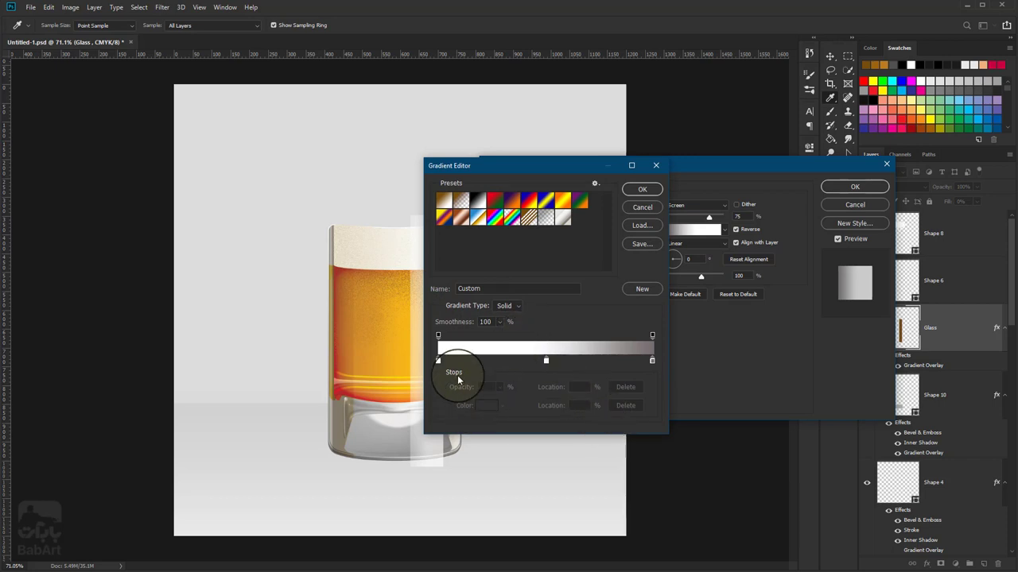
- Change the gradient's left colour stop to mid-grey #8a8a8a
{"action": "left_click", "coordinate": [438, 363]}
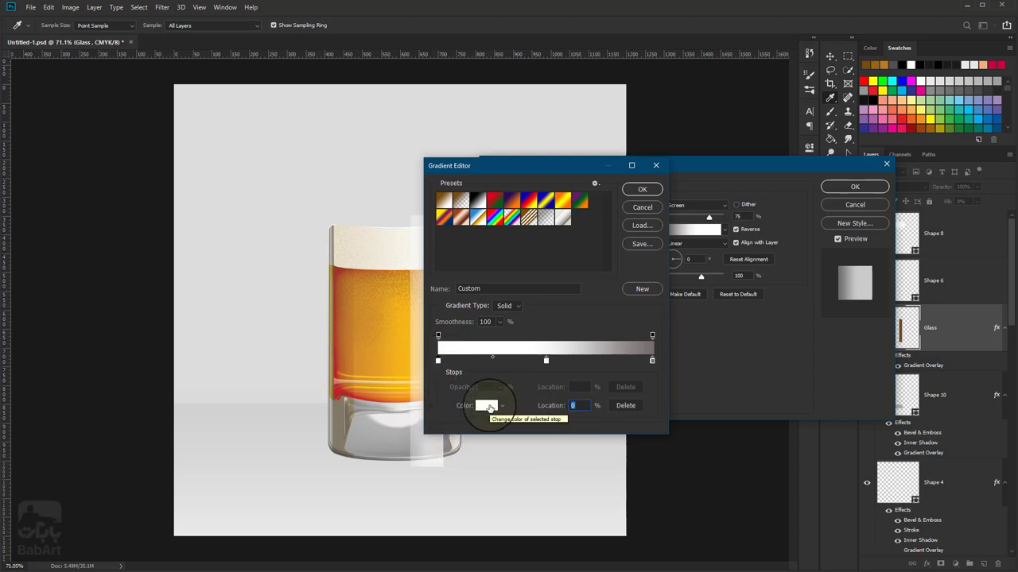
{"action": "left_click", "coordinate": [488, 406]}
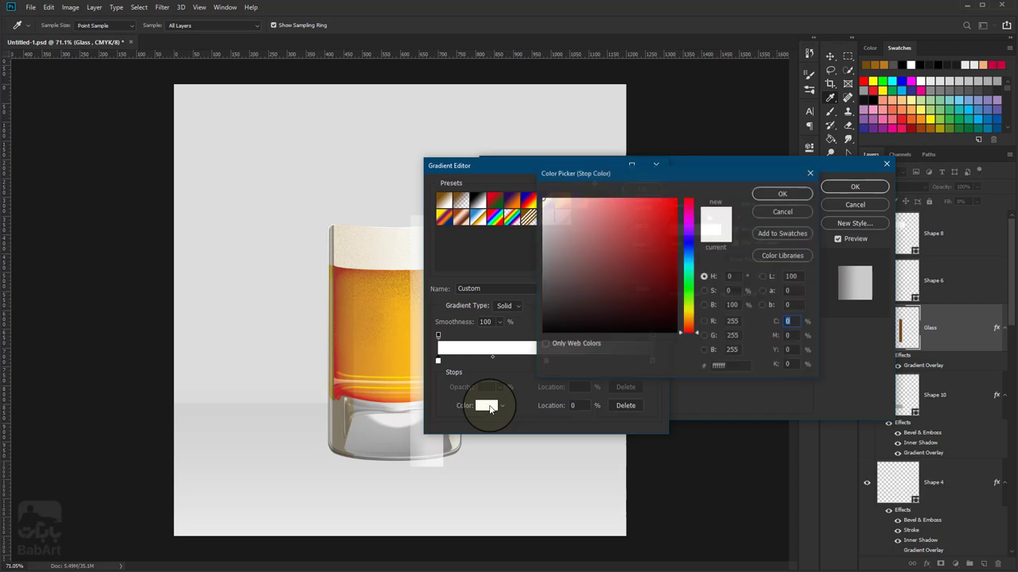
{"action": "double_click", "coordinate": [731, 366]}
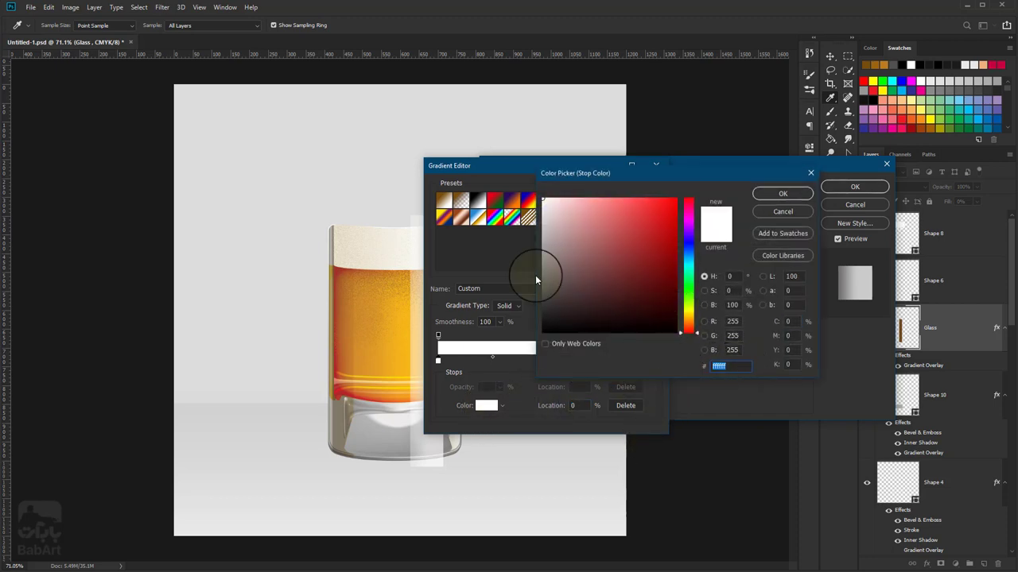
{"action": "left_click_drag", "start_coordinate": [536, 279], "coordinate": [531, 253]}
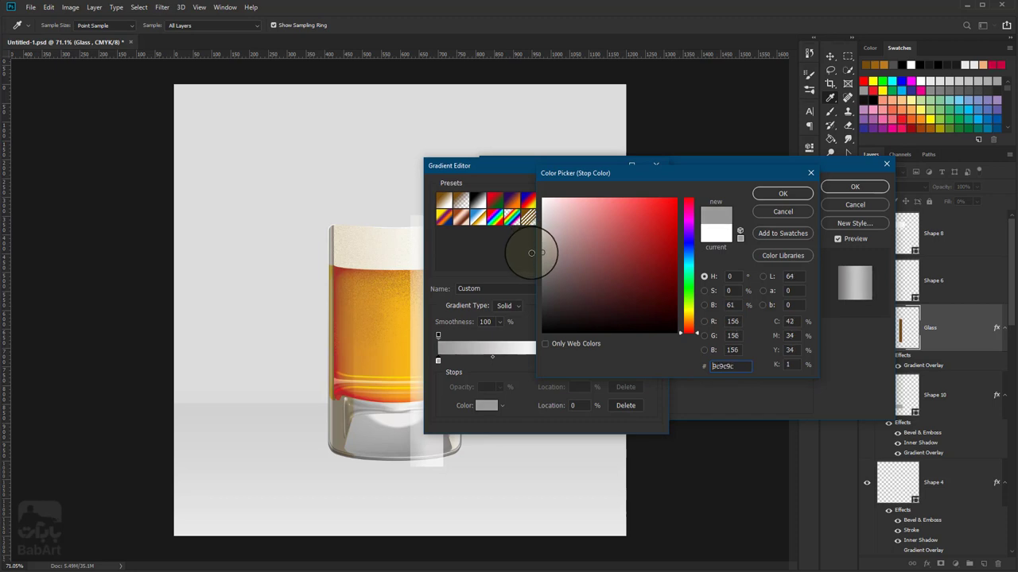
{"action": "left_click_drag", "start_coordinate": [531, 253], "coordinate": [531, 252]}
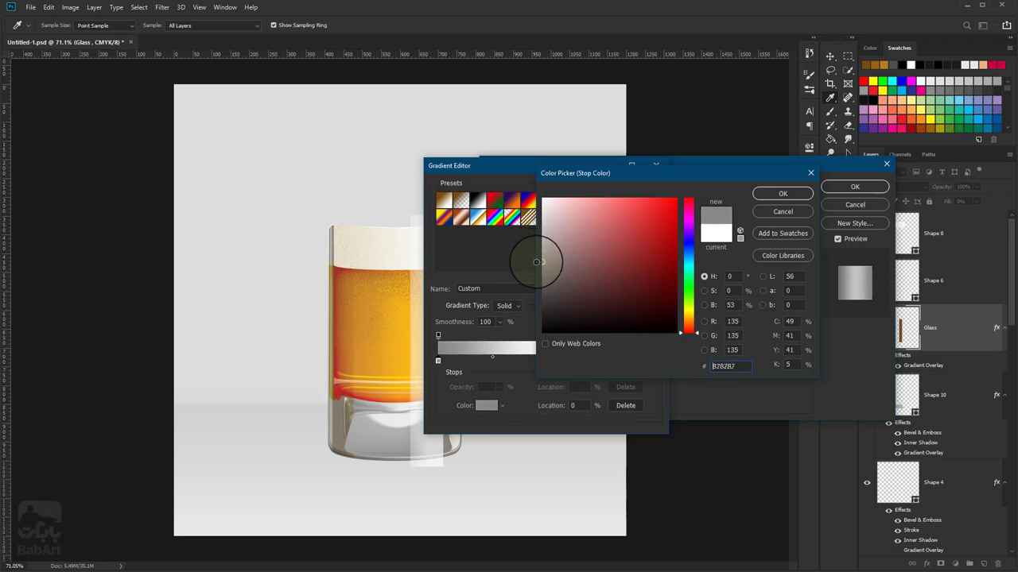
{"action": "left_click_drag", "start_coordinate": [531, 252], "coordinate": [620, 262]}
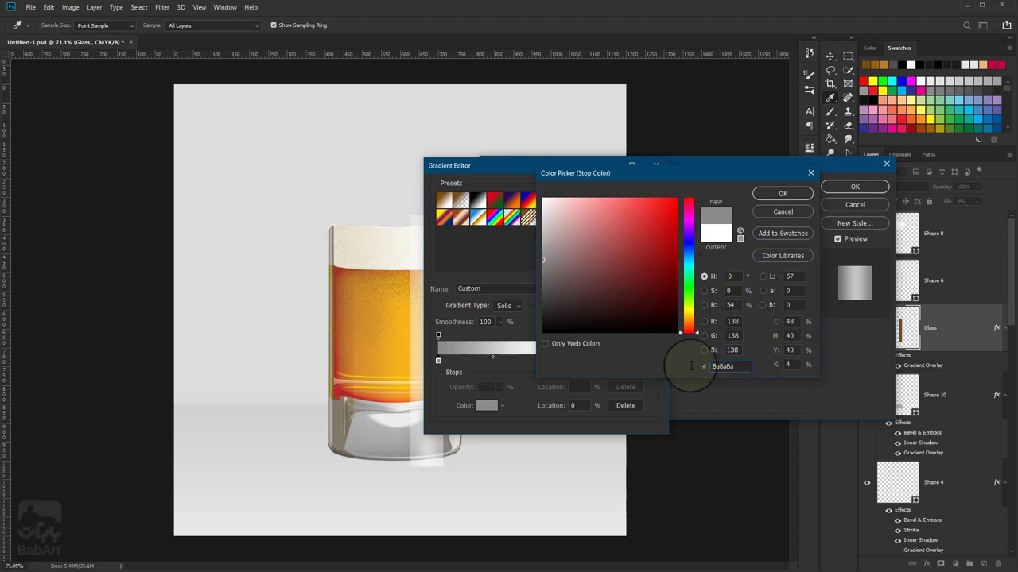
{"action": "type", "text": "Then cle"}
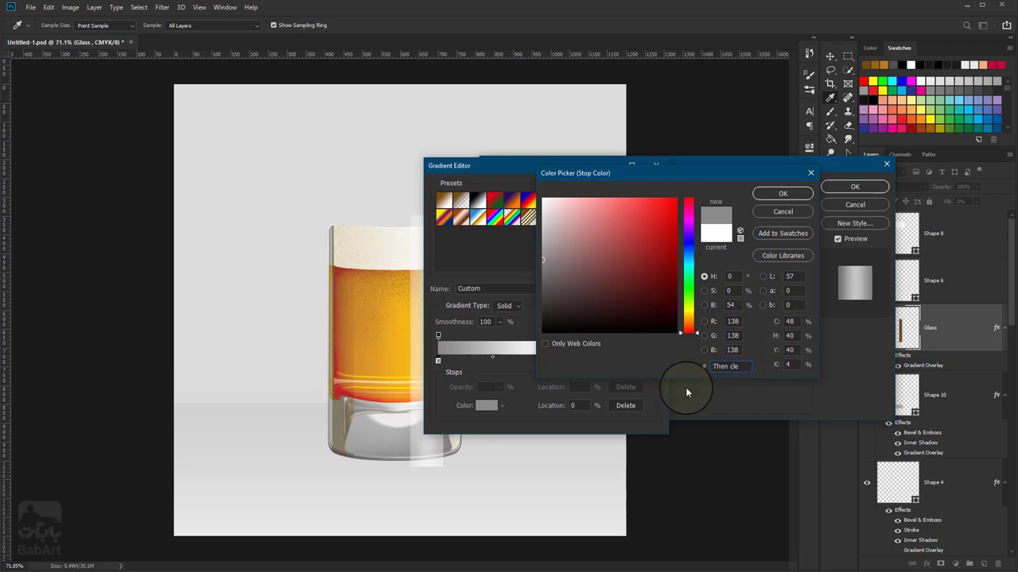
{"action": "left_click", "coordinate": [783, 194]}
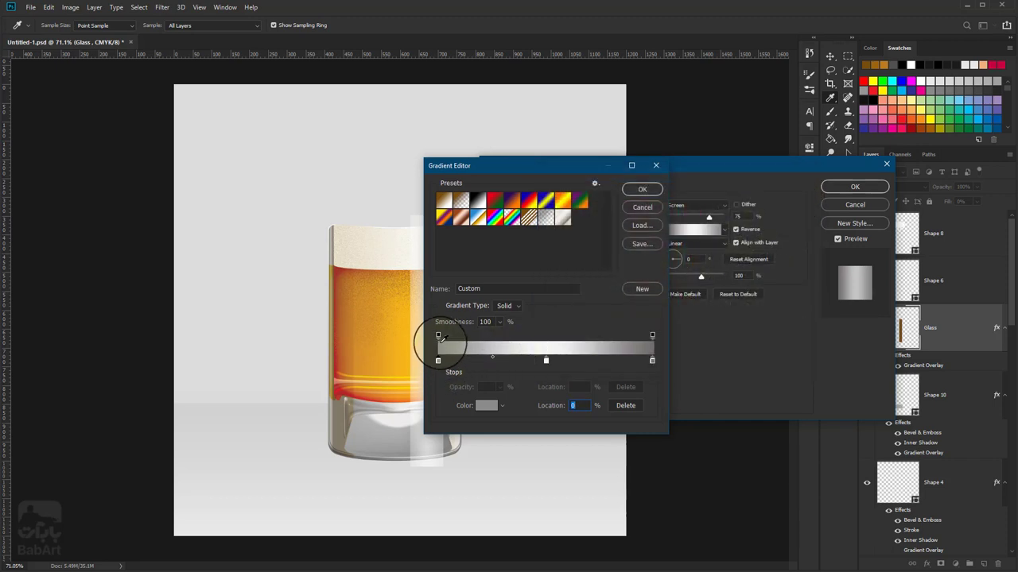
- Set the gradient's left opacity stop to 50% opacity
{"action": "left_click", "coordinate": [438, 337]}
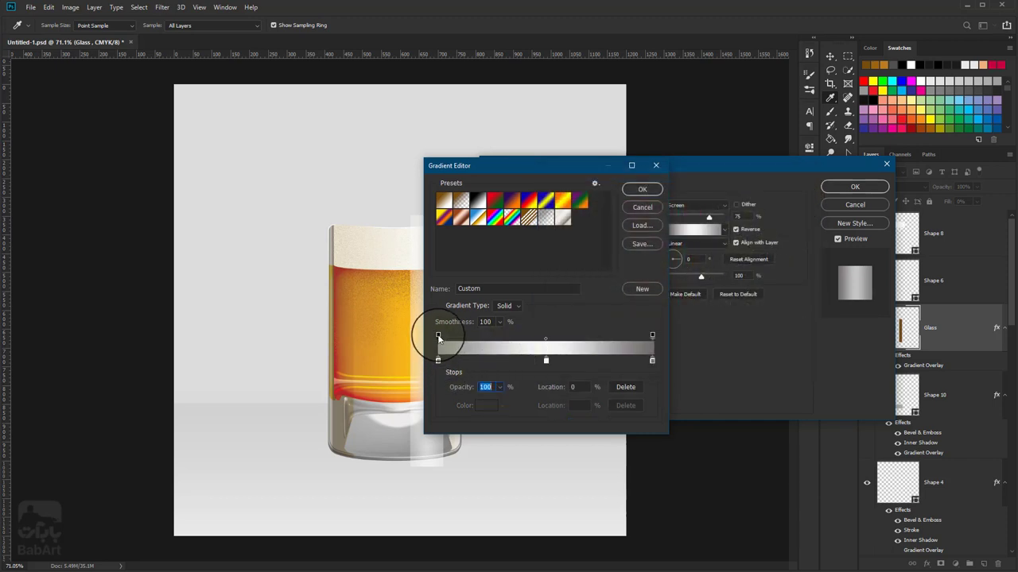
{"action": "left_click", "coordinate": [499, 387]}
{"action": "left_click_drag", "start_coordinate": [488, 401], "coordinate": [472, 401]}
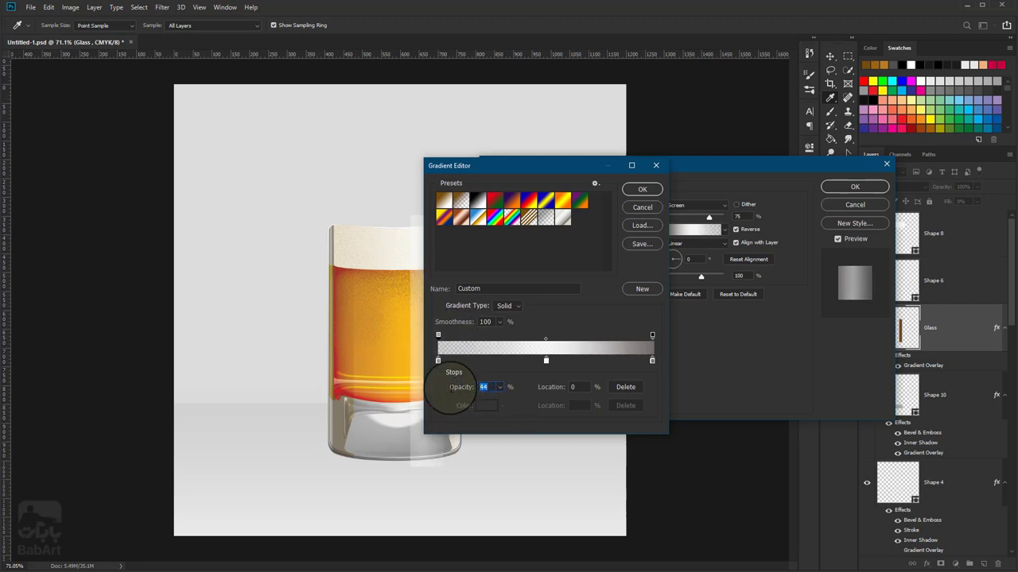
{"action": "type", "text": "50"}
{"action": "left_click", "coordinate": [437, 361]}
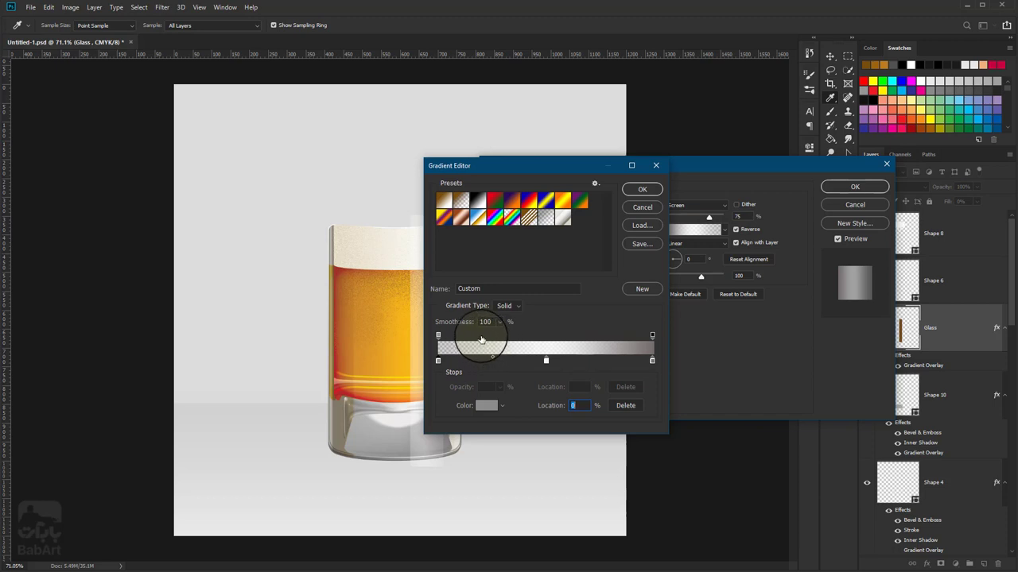
- Add an opacity stop around 22–24% location and set it to 90% opacity
{"action": "left_click", "coordinate": [488, 335]}
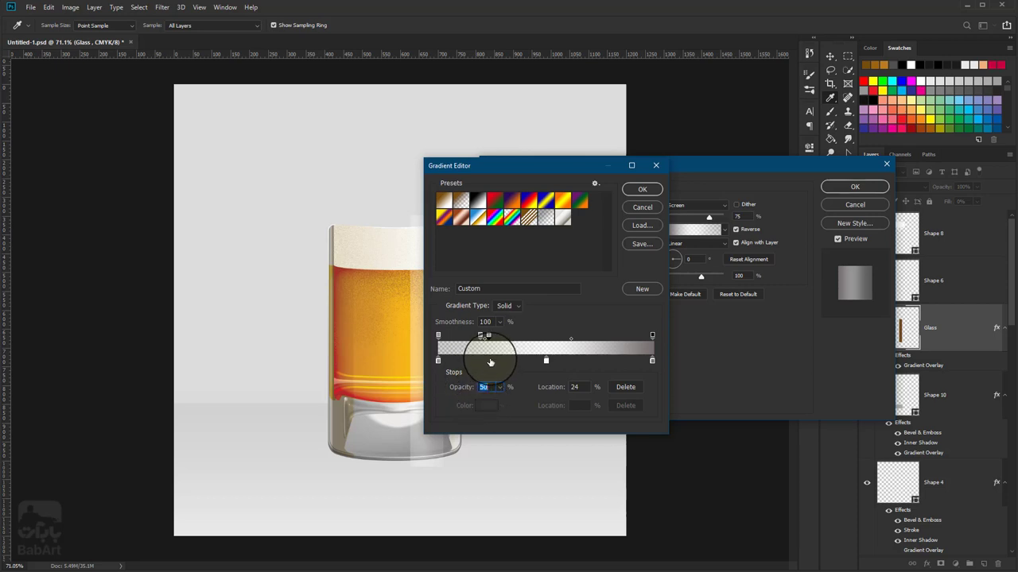
{"action": "left_click", "coordinate": [480, 335]}
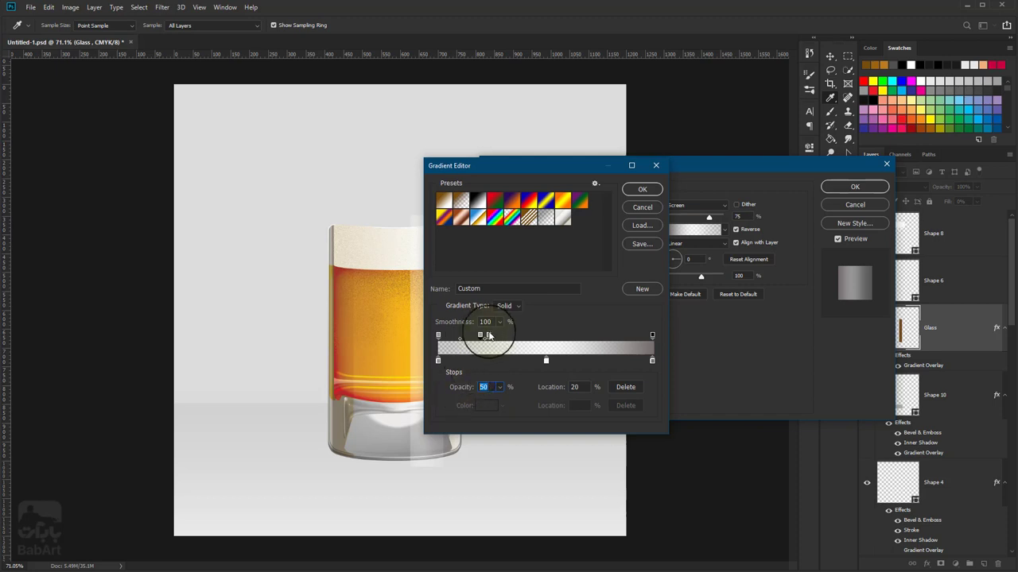
{"action": "left_click", "coordinate": [489, 336]}
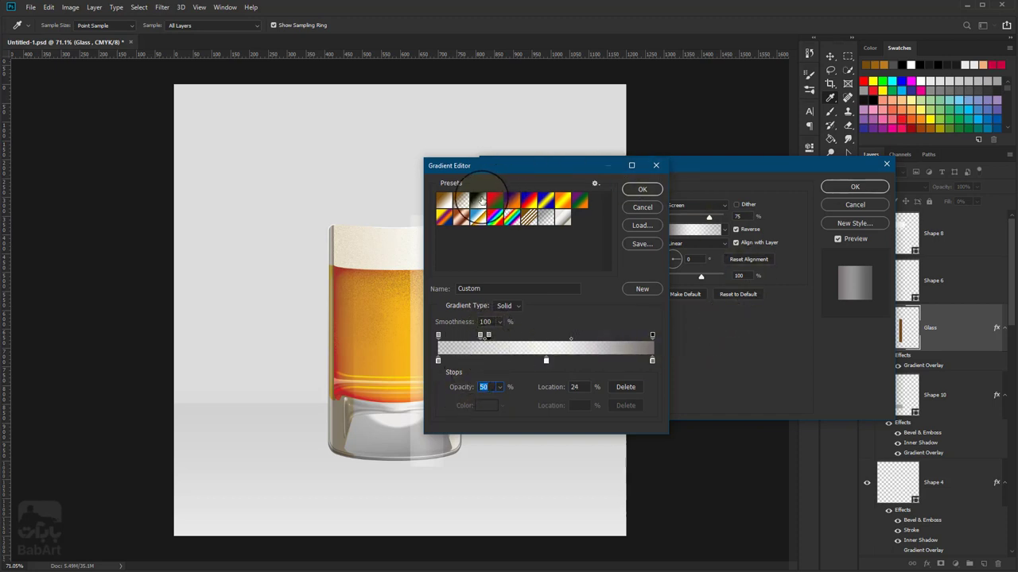
{"action": "type", "text": "93"}
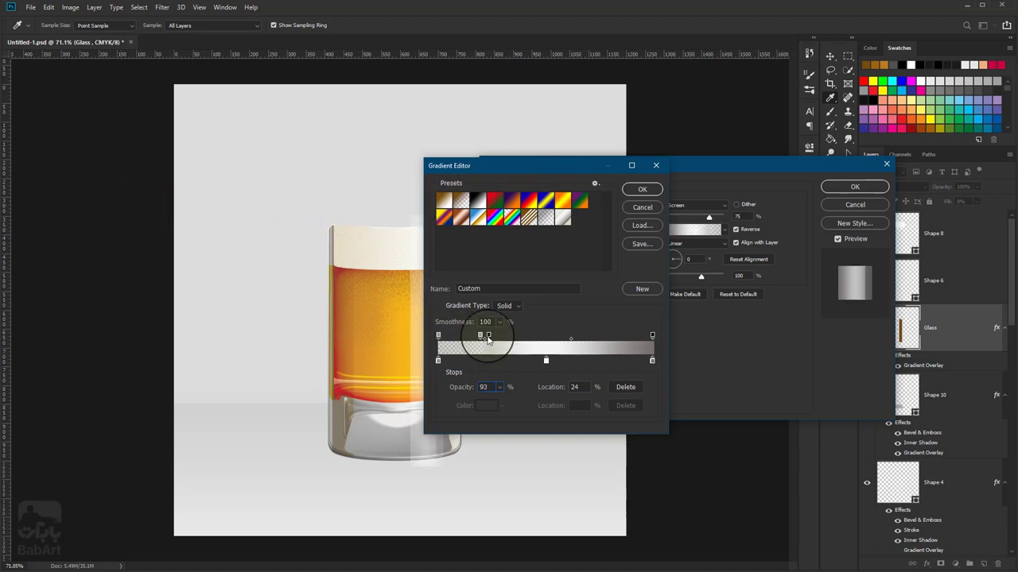
{"action": "left_click", "coordinate": [488, 336]}
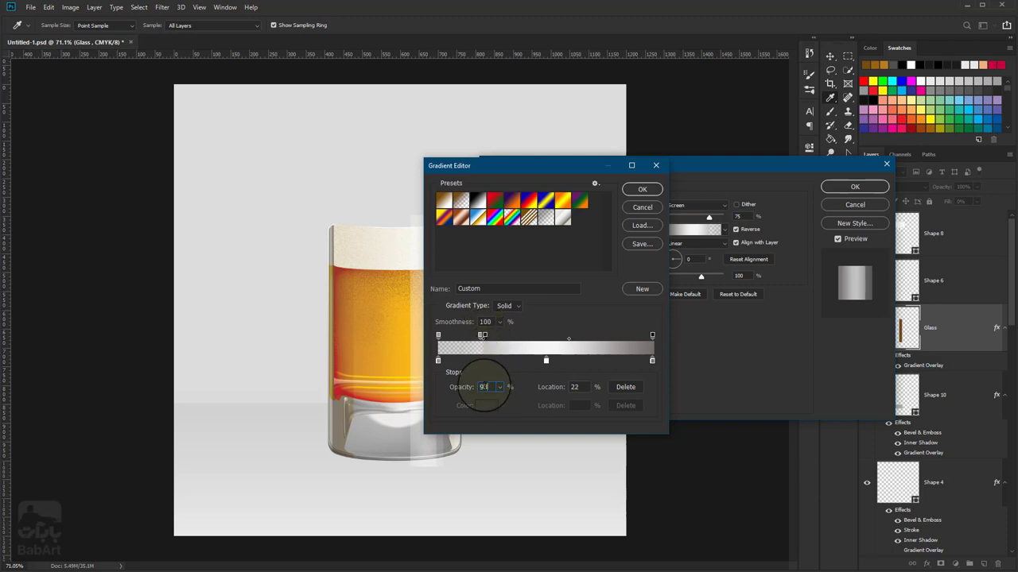
{"action": "type", "text": "90"}
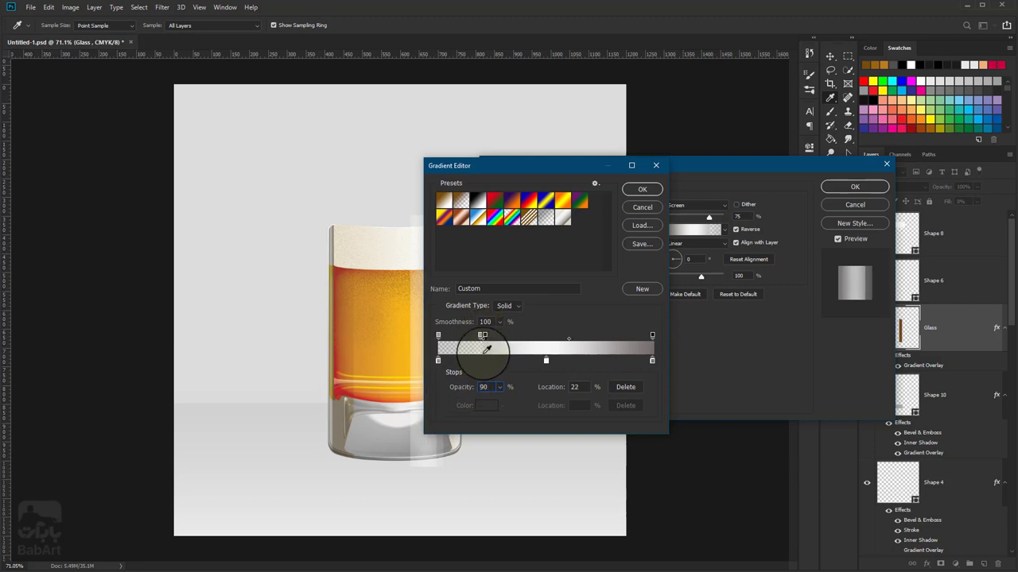
{"action": "left_click", "coordinate": [480, 335]}
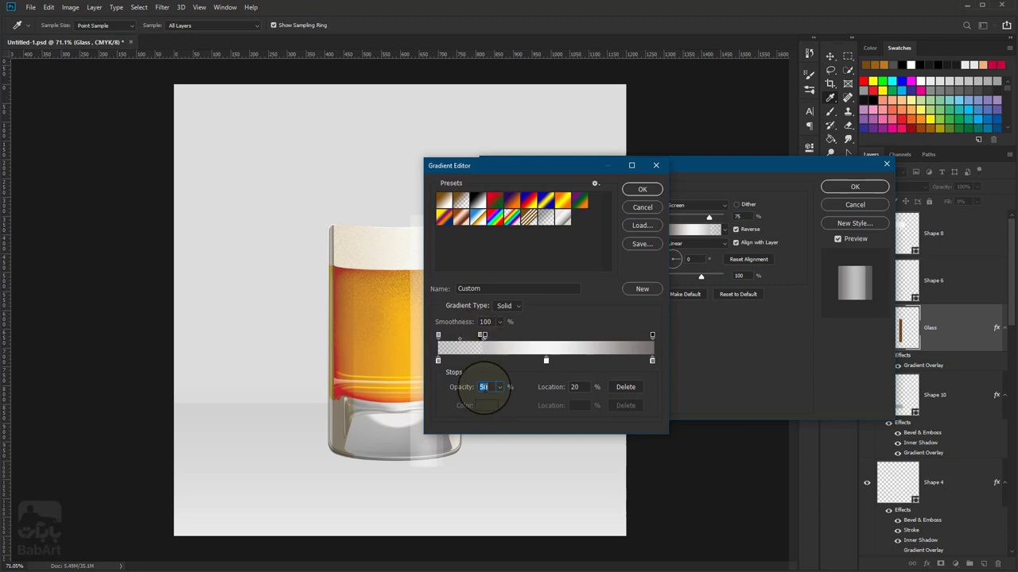
{"action": "left_click", "coordinate": [482, 336]}
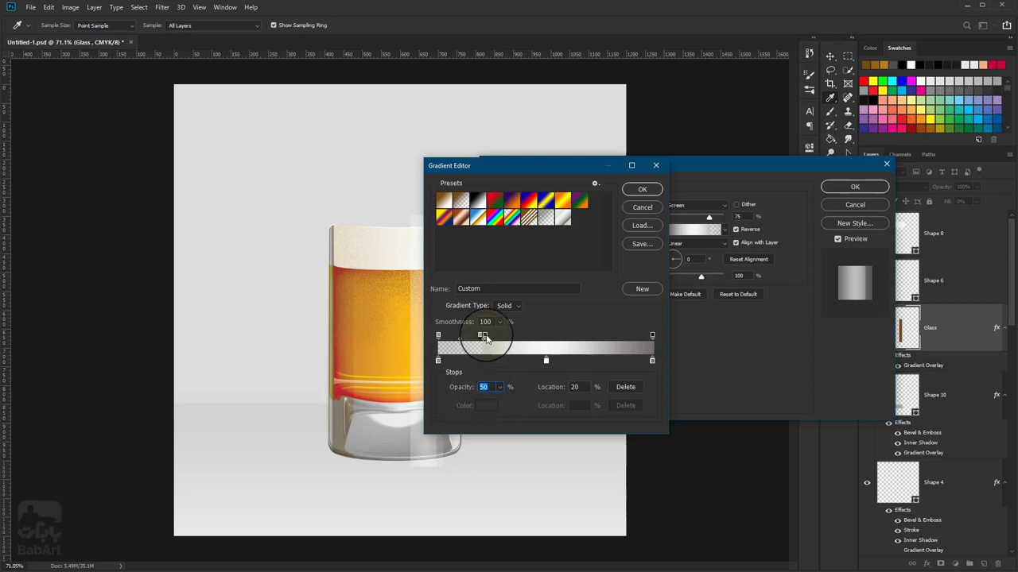
{"action": "left_click", "coordinate": [499, 387]}
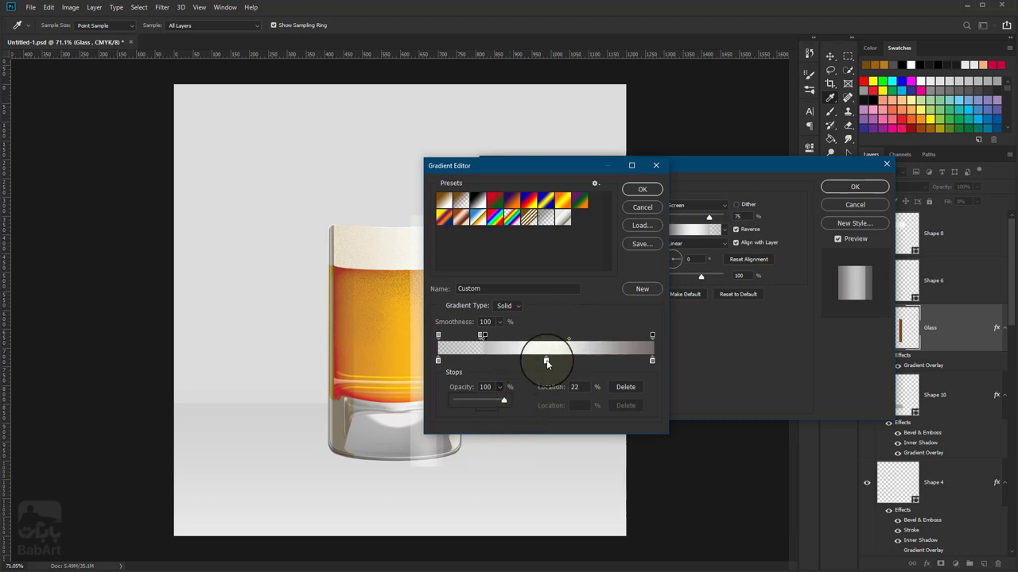
- Delete the middle colour stop and make the right-end colour stop white (ffffff)
{"action": "left_click", "coordinate": [546, 362]}
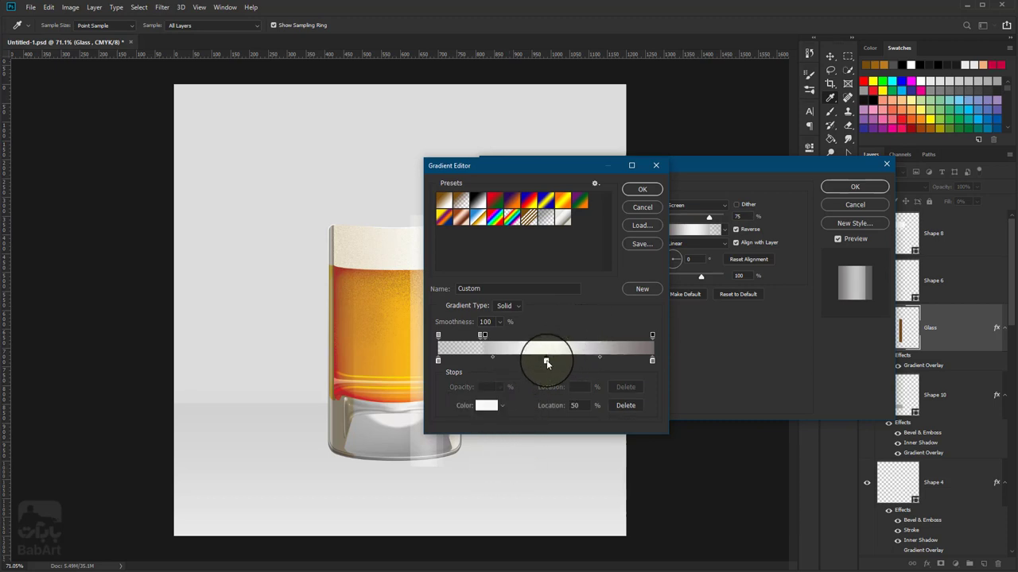
{"action": "left_click", "coordinate": [625, 406]}
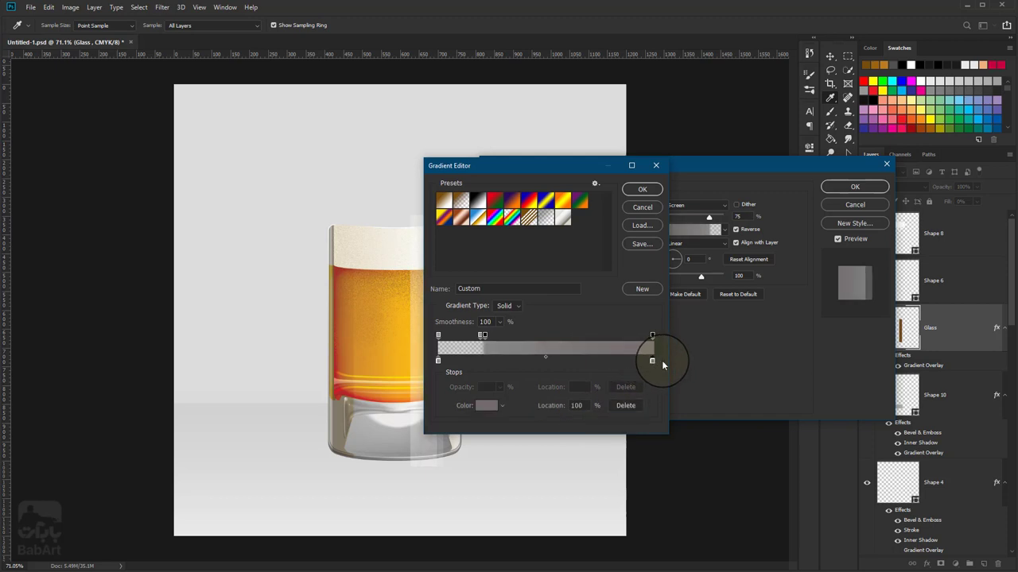
{"action": "left_click", "coordinate": [661, 362]}
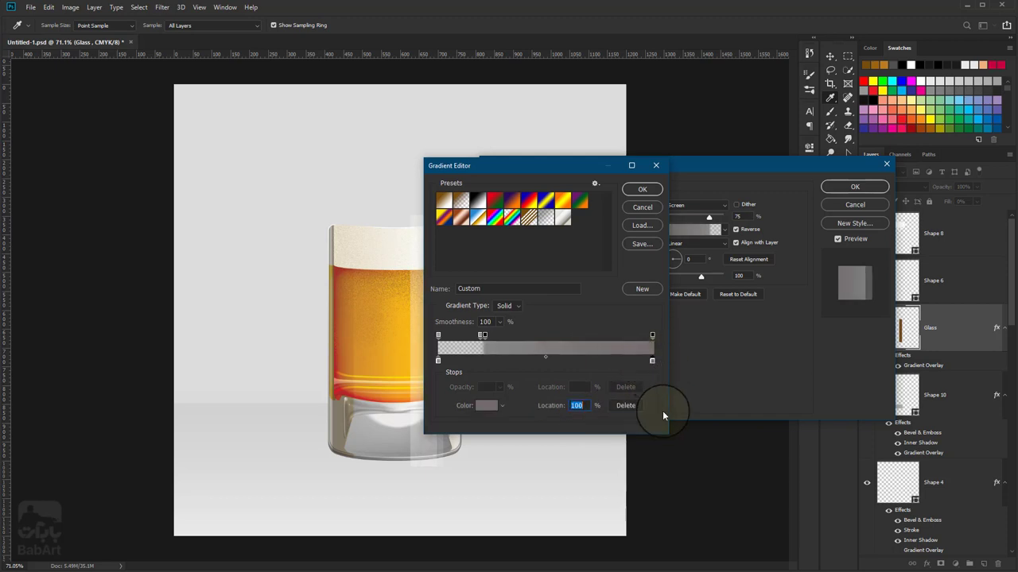
{"action": "left_click", "coordinate": [485, 406]}
{"action": "left_click_drag", "start_coordinate": [545, 200], "coordinate": [515, 167]}
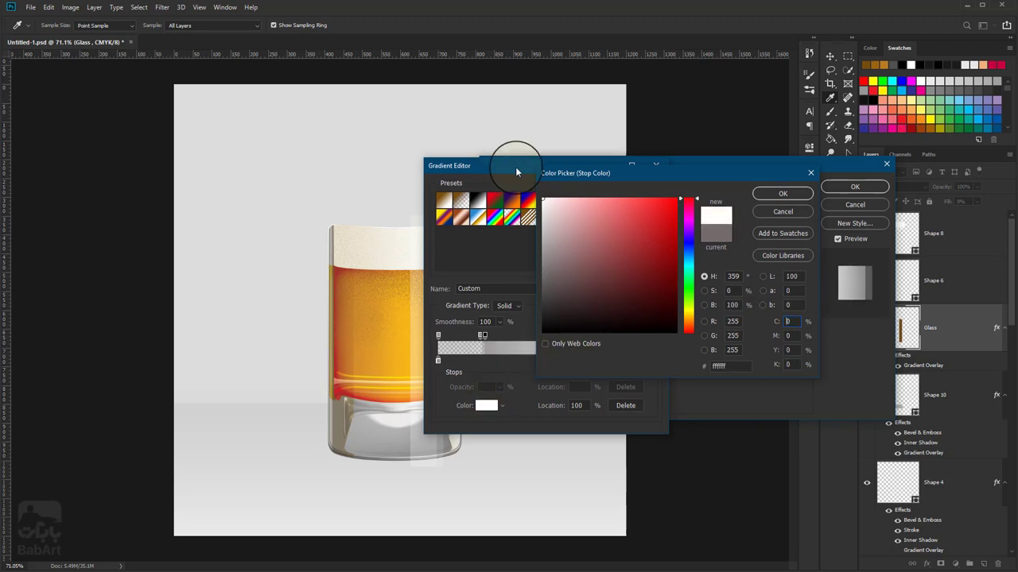
{"action": "left_click", "coordinate": [783, 193]}
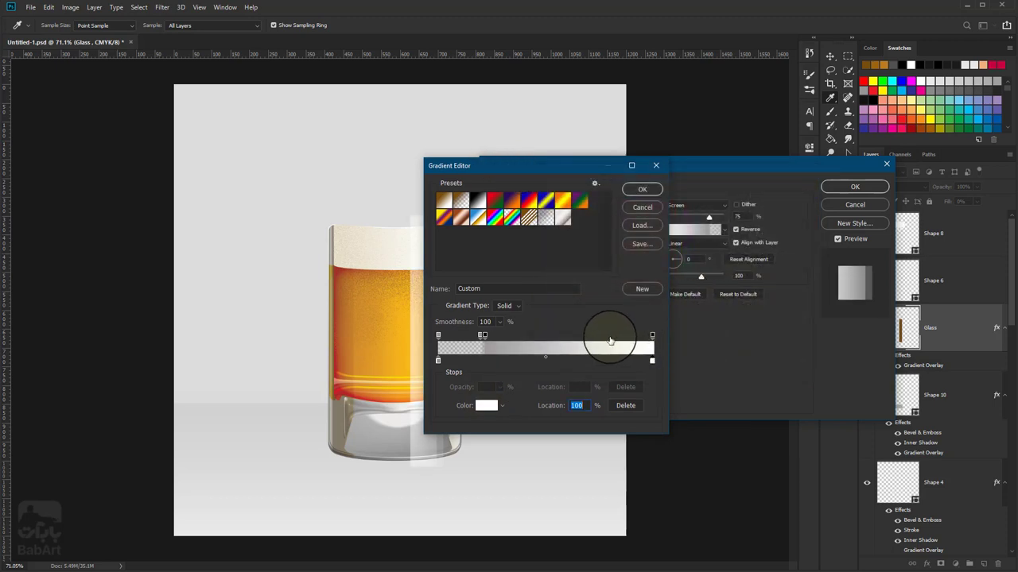
- Add opacity stops near 80% and 81%, and set the right-end opacity stop to 50%
{"action": "left_click", "coordinate": [608, 334]}
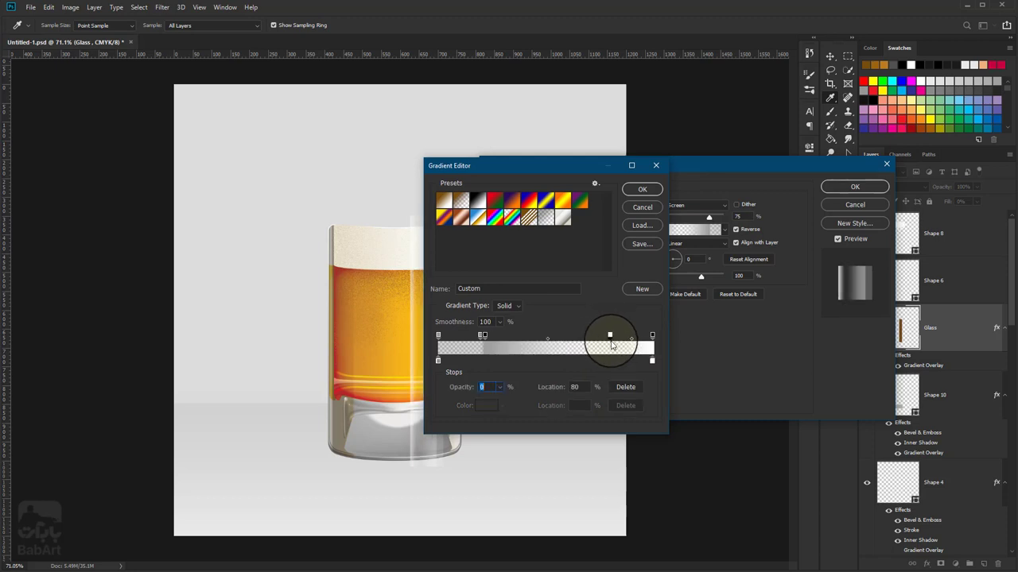
{"action": "type", "text": "43"}
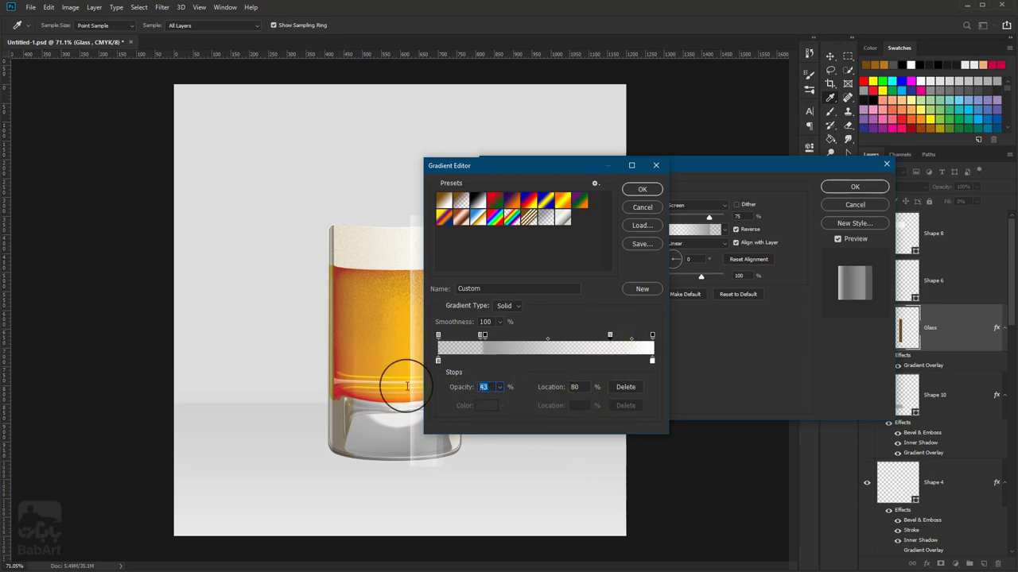
{"action": "type", "text": "70"}
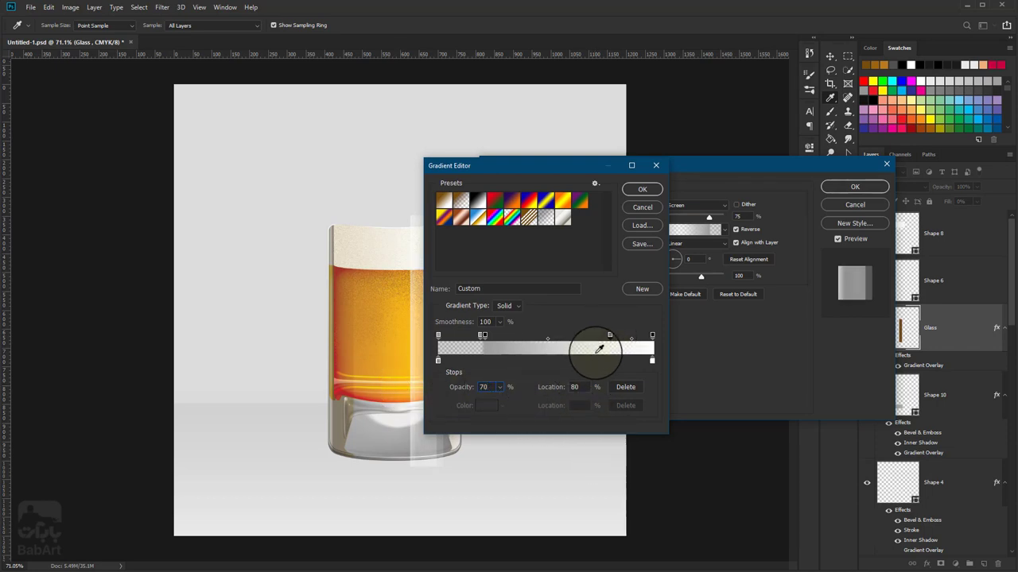
{"action": "left_click", "coordinate": [617, 340]}
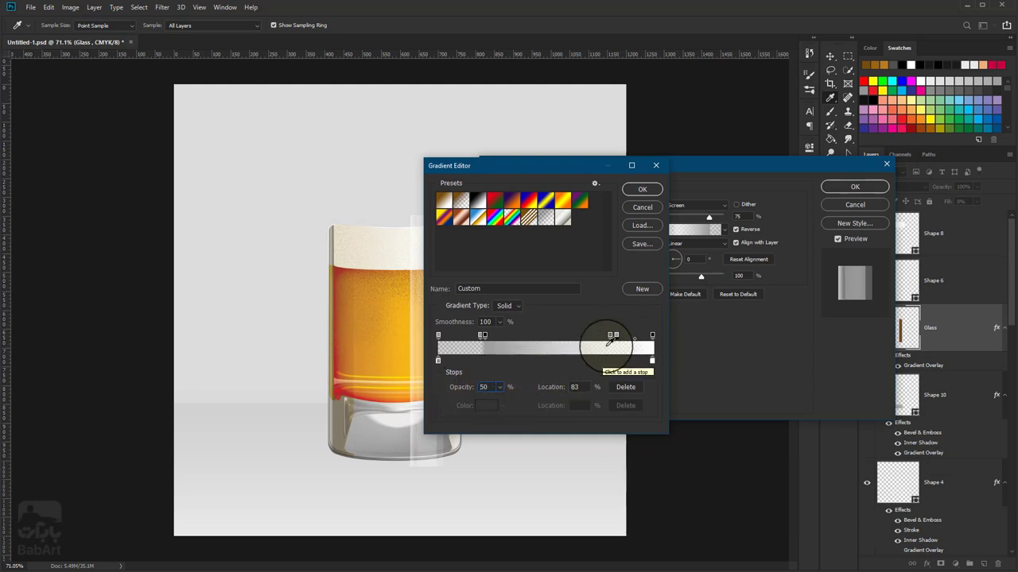
{"action": "left_click_drag", "start_coordinate": [616, 336], "coordinate": [612, 336]}
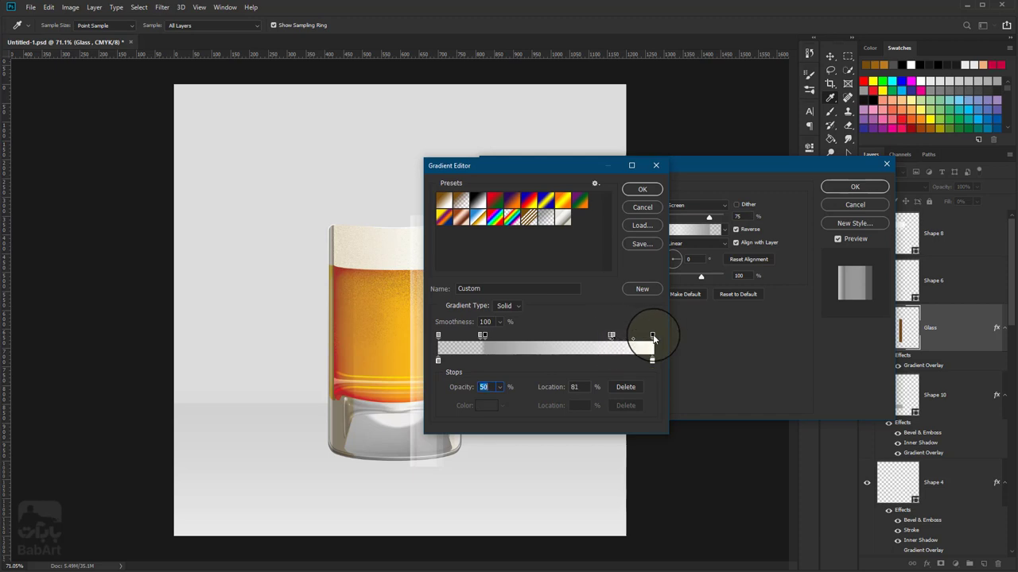
{"action": "left_click", "coordinate": [653, 336]}
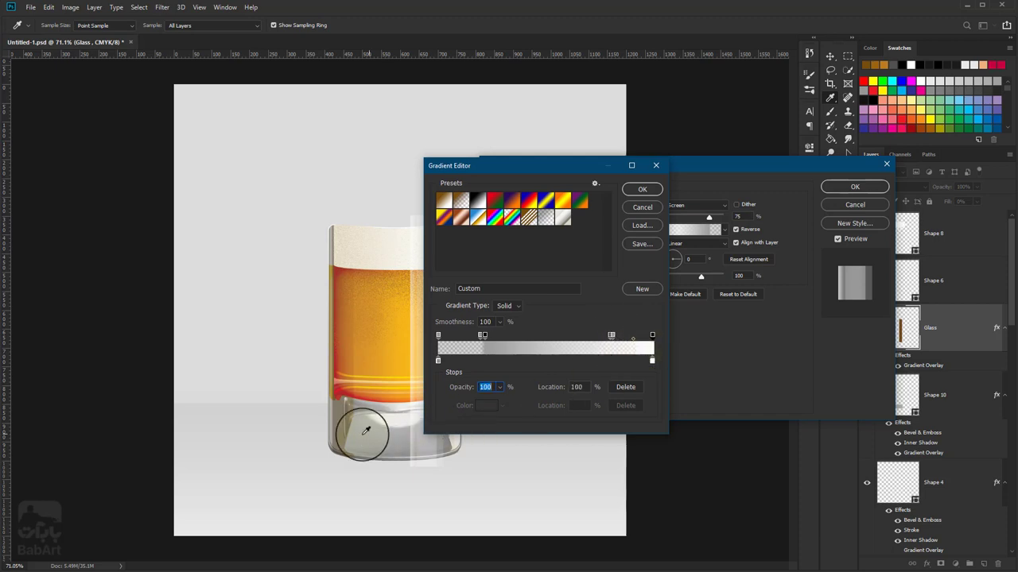
{"action": "left_click", "coordinate": [652, 338]}
{"action": "type", "text": "50"}
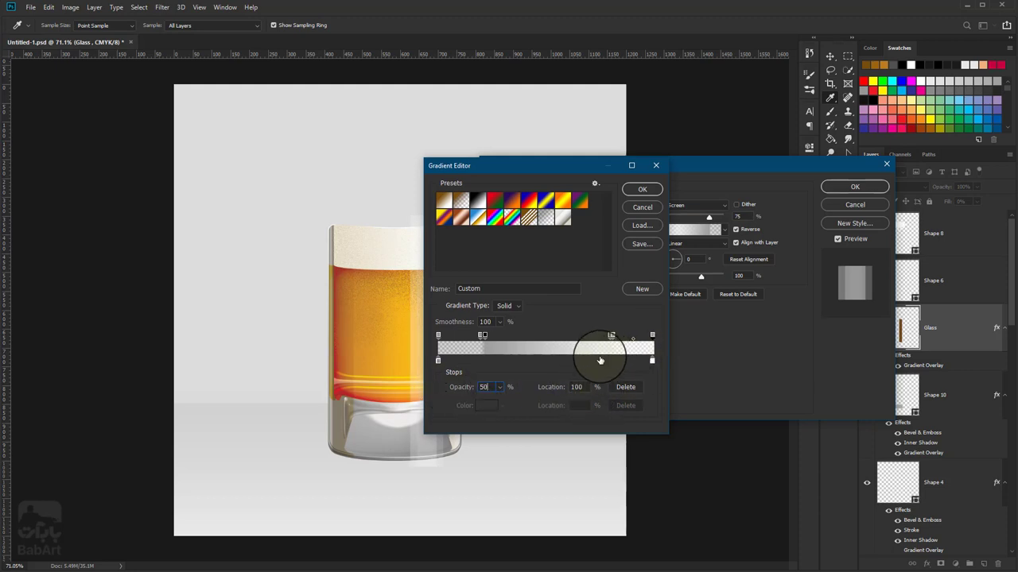
- Set the left colour stop to white and apply the finished gradient overlay to Glass
{"action": "left_click", "coordinate": [437, 361]}
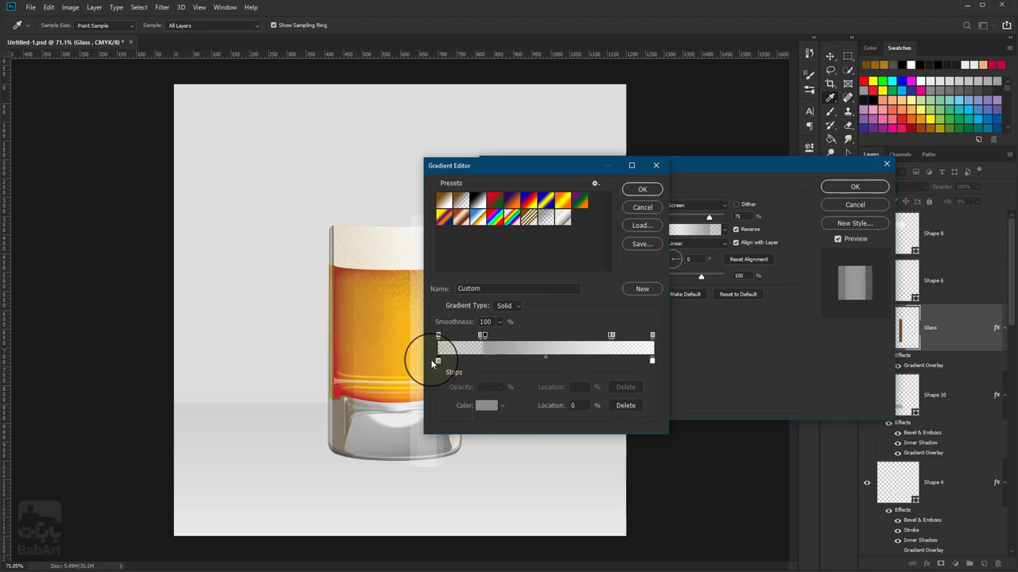
{"action": "left_click", "coordinate": [494, 406]}
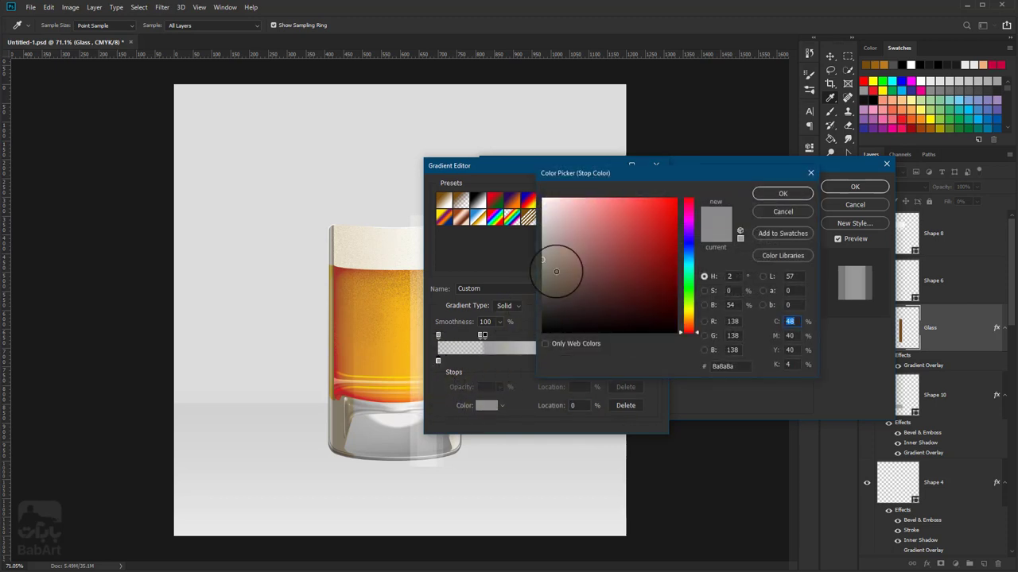
{"action": "left_click_drag", "start_coordinate": [556, 272], "coordinate": [529, 155]}
{"action": "left_click", "coordinate": [783, 194]}
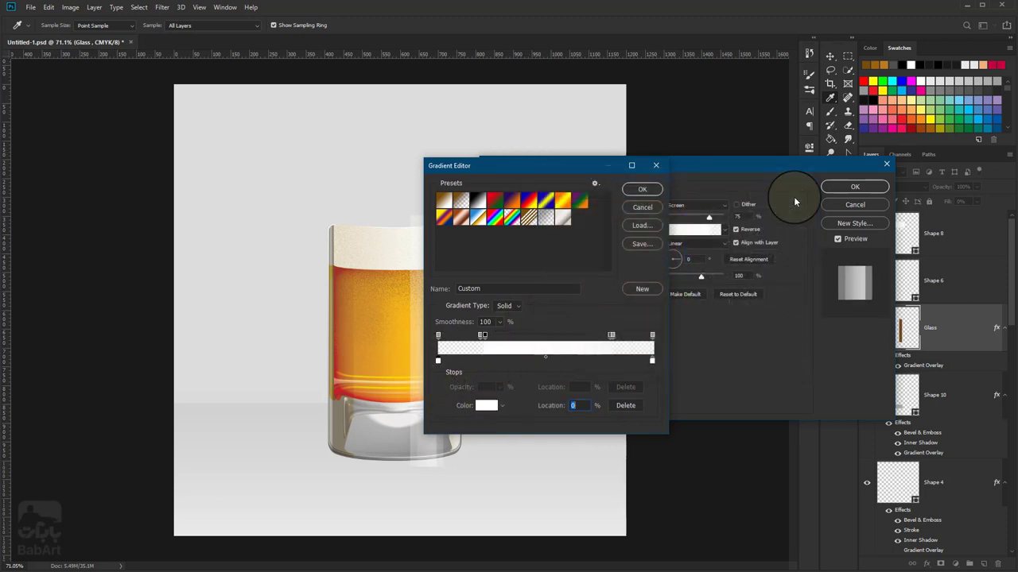
{"action": "left_click", "coordinate": [651, 191]}
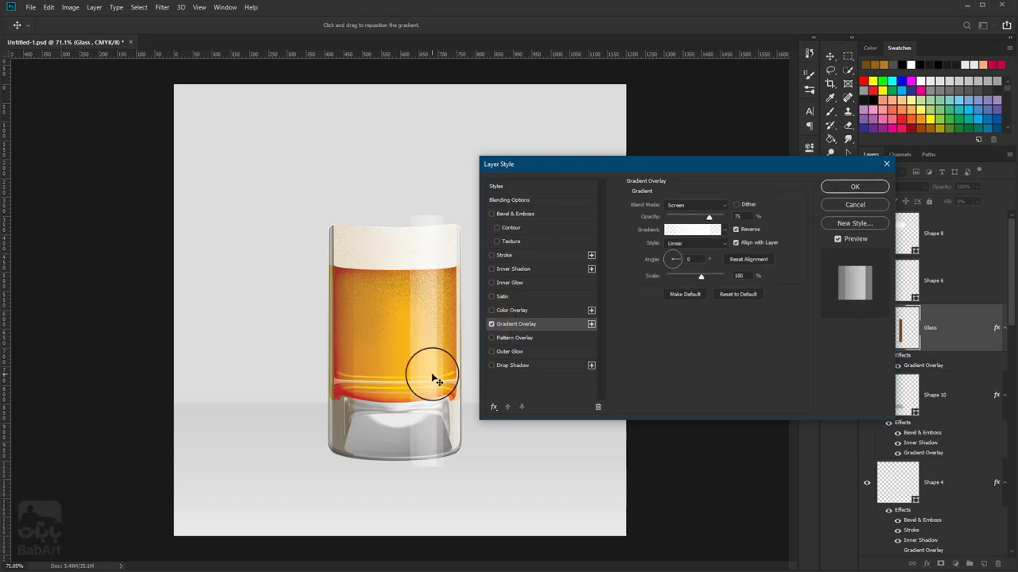
{"action": "left_click", "coordinate": [866, 188]}
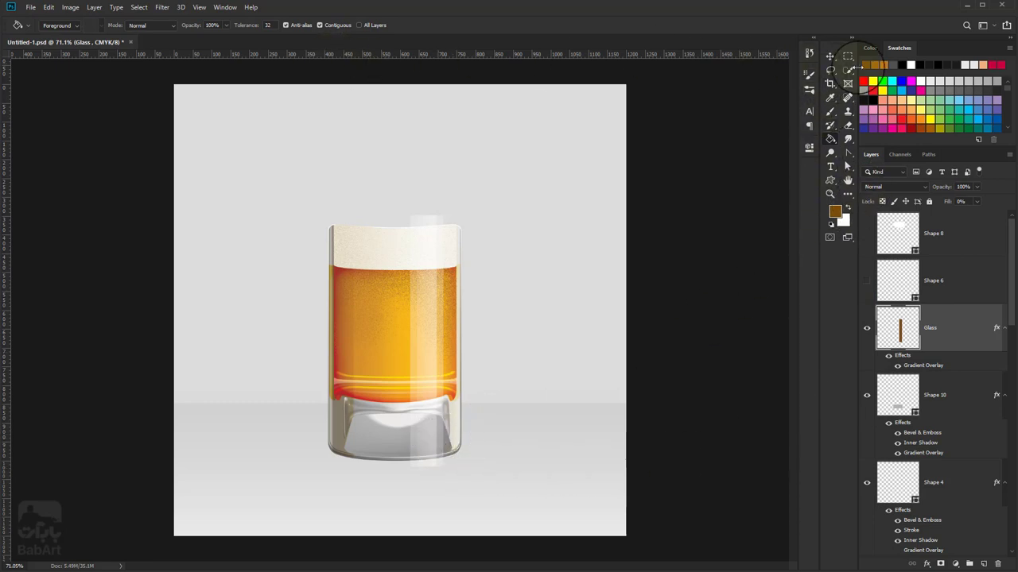
- Free-transform the Glass highlight stripe, pulling its top and bottom in to about 90% height
{"action": "left_click", "coordinate": [829, 55]}
{"action": "left_click", "coordinate": [49, 8]}
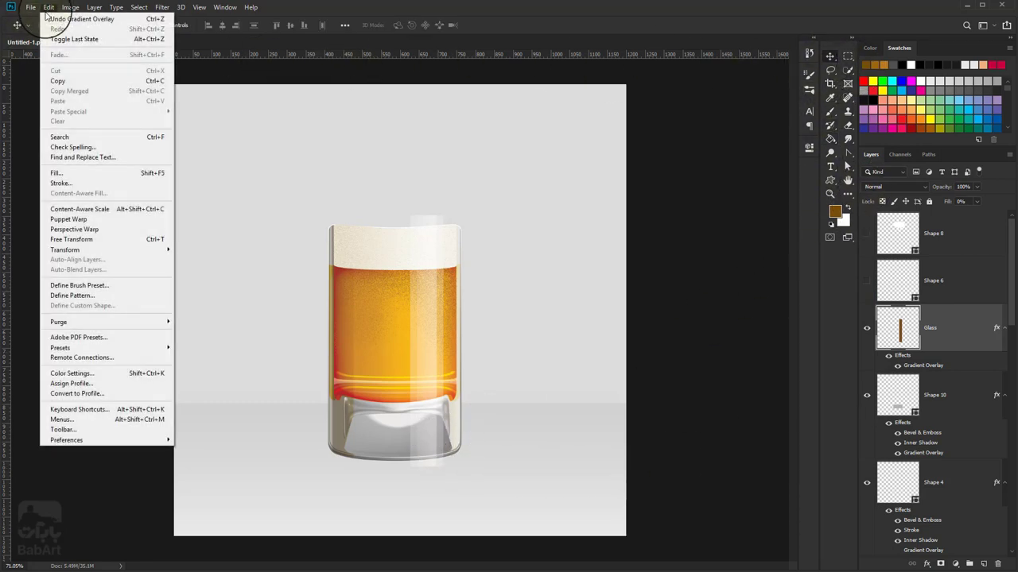
{"action": "left_click", "coordinate": [72, 239]}
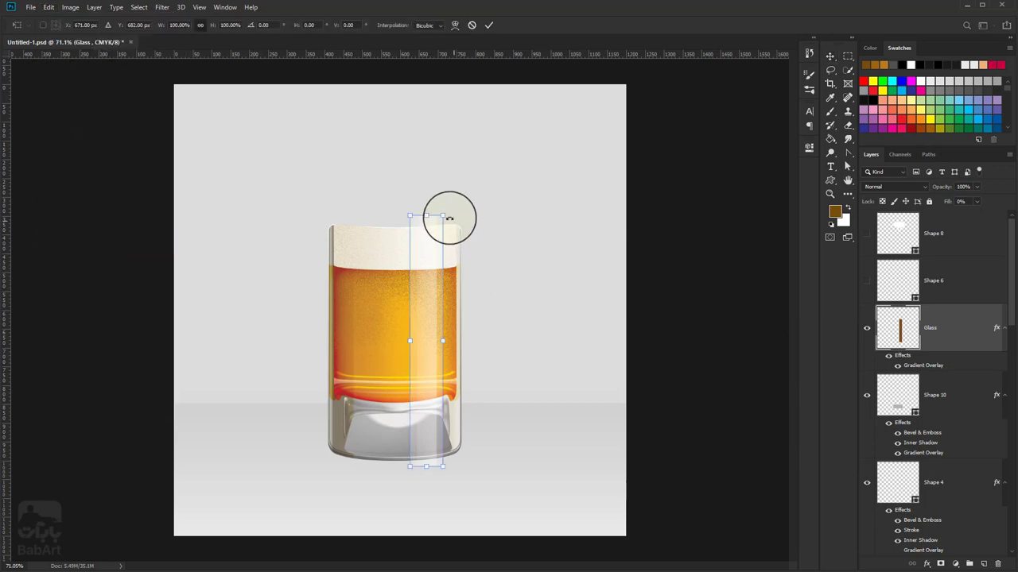
{"action": "left_click_drag", "start_coordinate": [426, 215], "coordinate": [427, 229]}
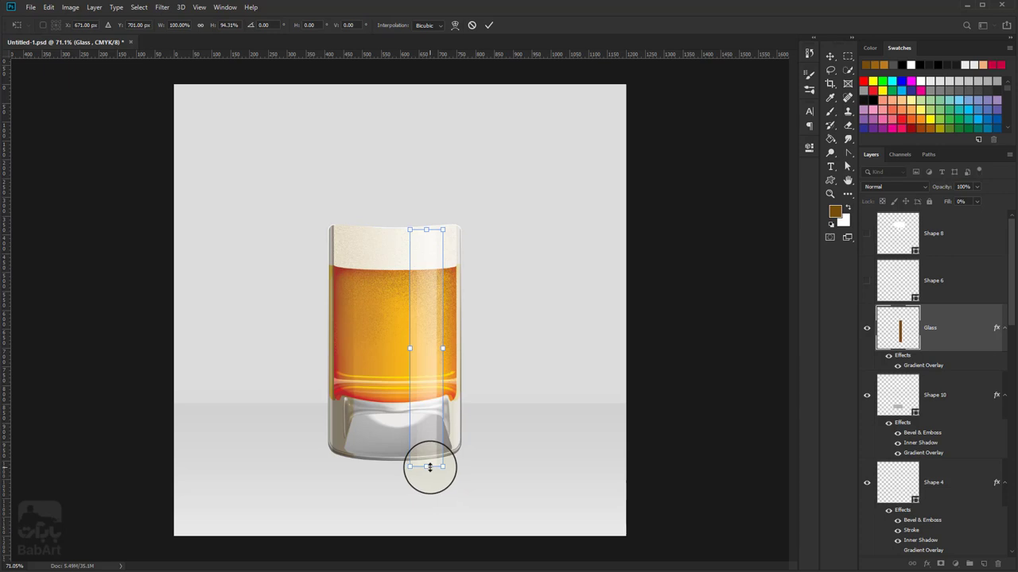
{"action": "left_click_drag", "start_coordinate": [429, 466], "coordinate": [430, 454]}
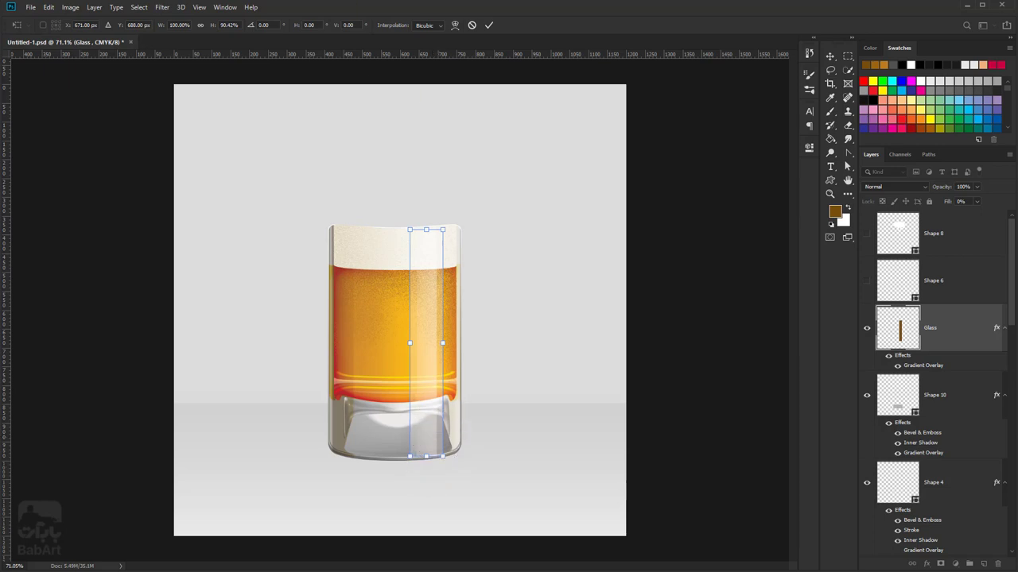
{"action": "left_click", "coordinate": [489, 25]}
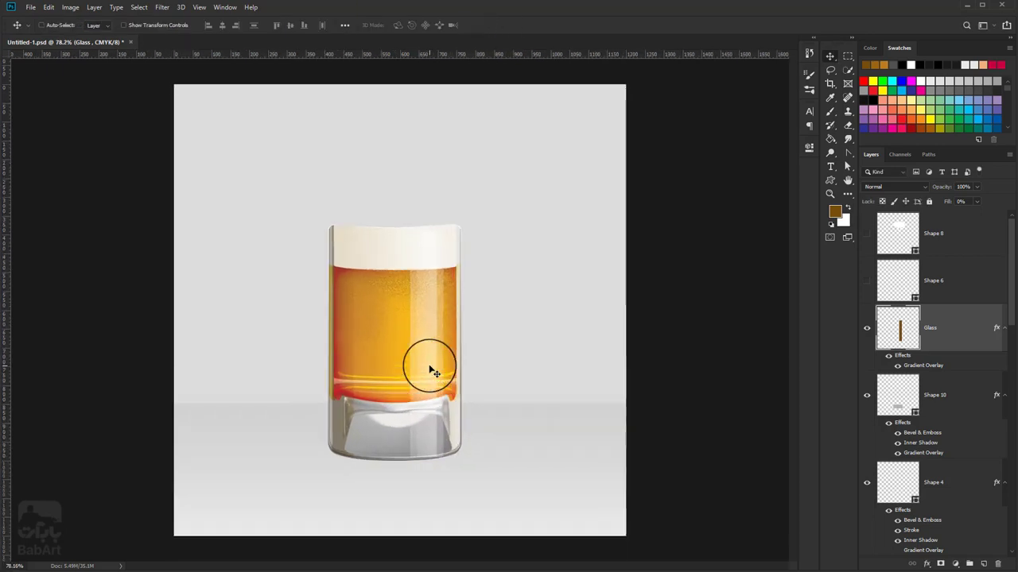
- Duplicate the Glass layer and shift the Glass copy stripe about 192 px left
{"action": "scroll", "coordinate": [430, 372], "scroll_direction": "up", "scroll_amount": 1}
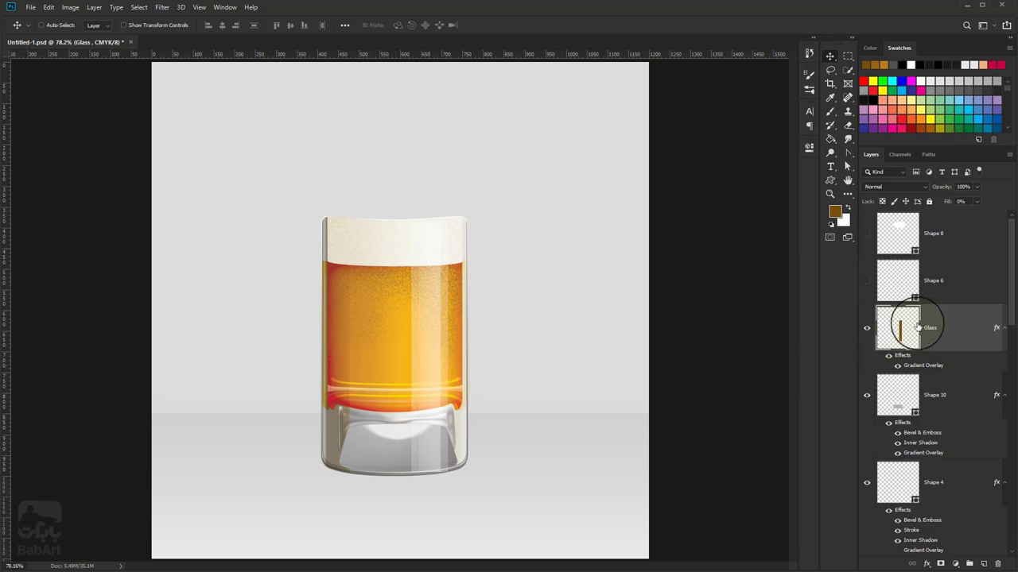
{"action": "mouse_move", "coordinate": [909, 329]}
{"action": "left_mouse_down"}
{"action": "mouse_move", "coordinate": [966, 563]}
{"action": "mouse_move", "coordinate": [984, 564]}
{"action": "left_mouse_up"}
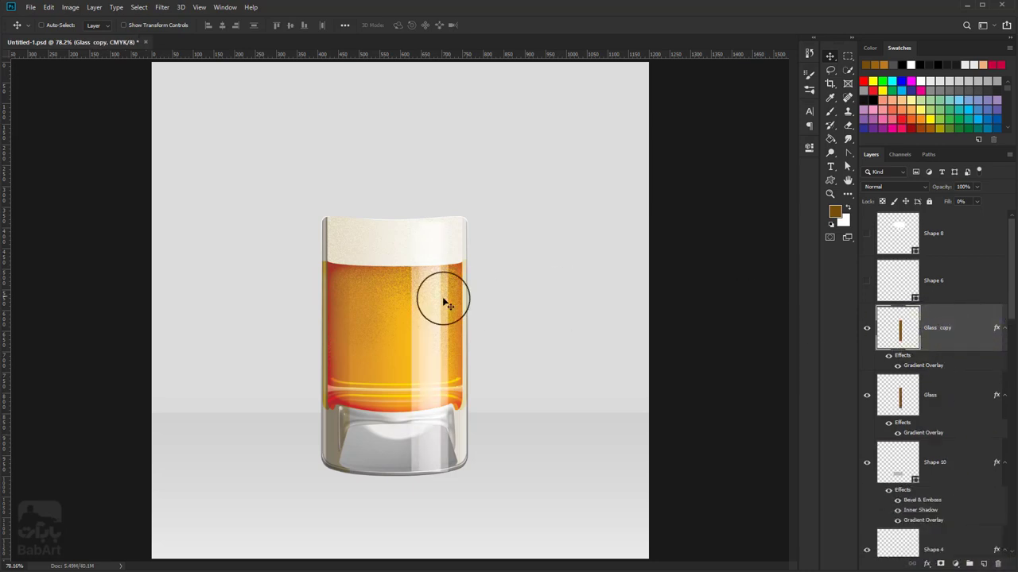
{"action": "left_click_drag", "start_coordinate": [431, 319], "coordinate": [351, 319]}
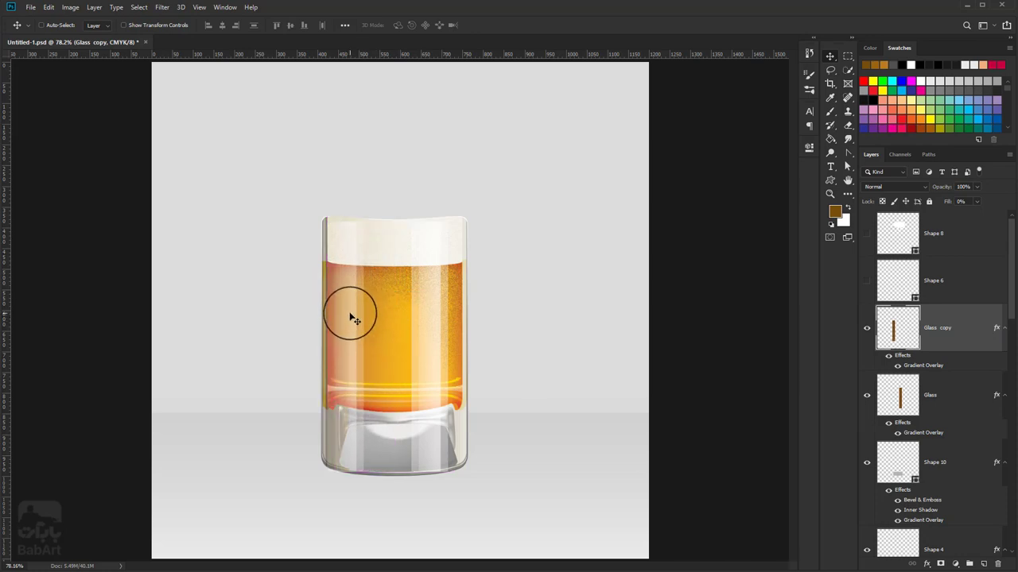
{"action": "left_click_drag", "start_coordinate": [351, 315], "coordinate": [352, 302]}
- Transform Glass copy into a narrow strip about 25% wide hugging the glass's left edge
{"action": "key", "text": "ctrl+t"}
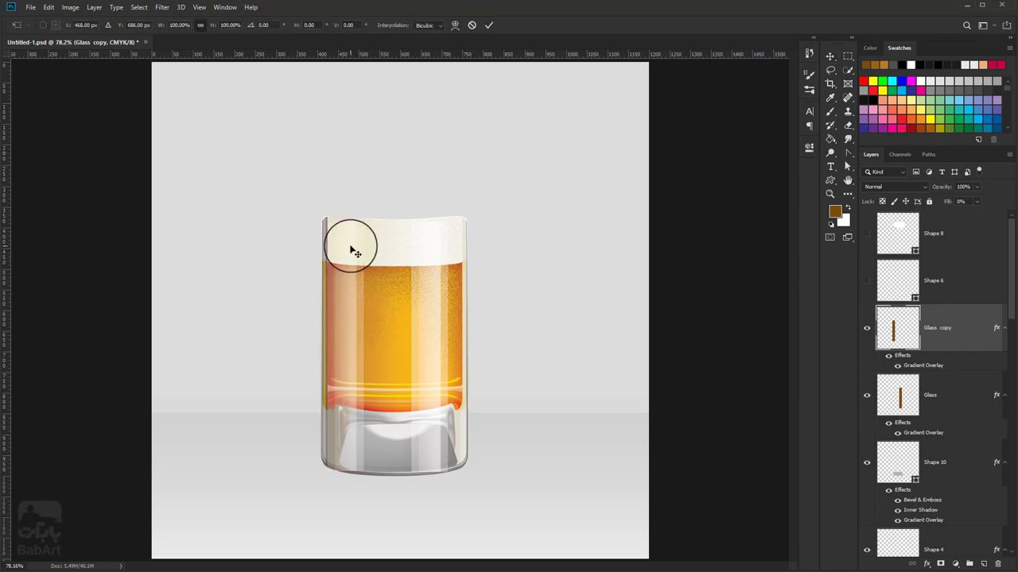
{"action": "left_click_drag", "start_coordinate": [346, 218], "coordinate": [347, 224]}
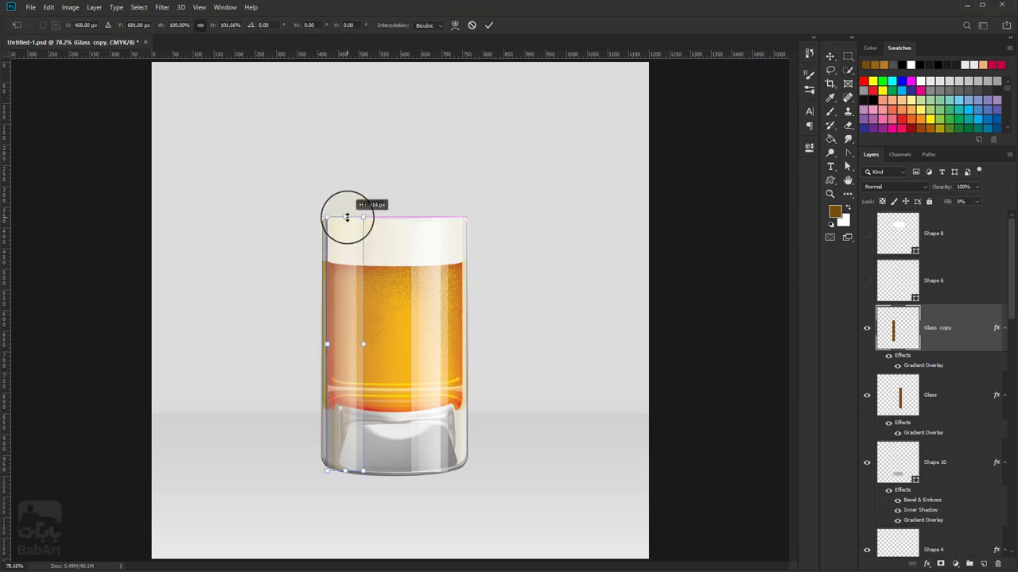
{"action": "left_click_drag", "start_coordinate": [363, 345], "coordinate": [337, 341]}
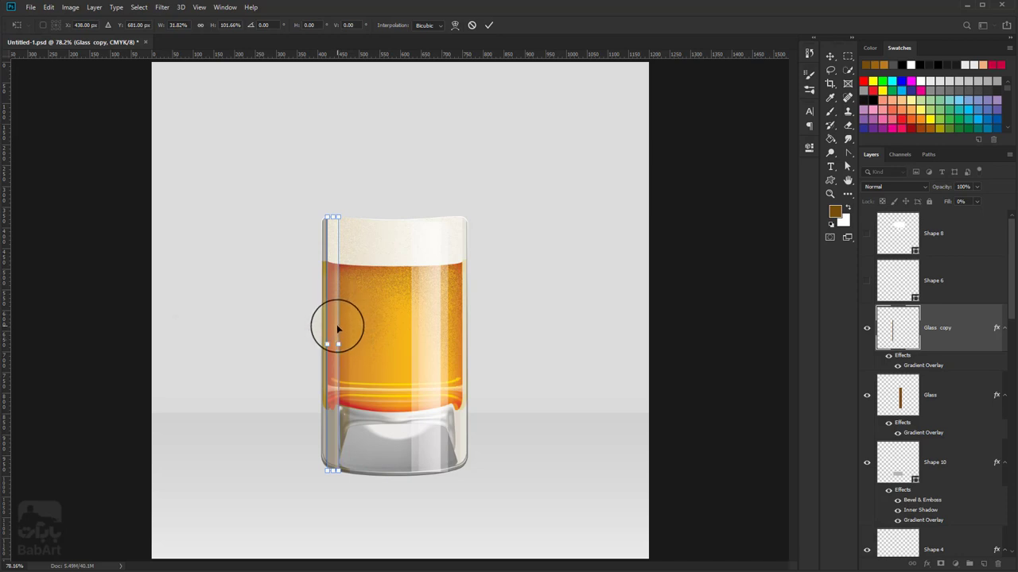
{"action": "left_click_drag", "start_coordinate": [330, 345], "coordinate": [330, 344]}
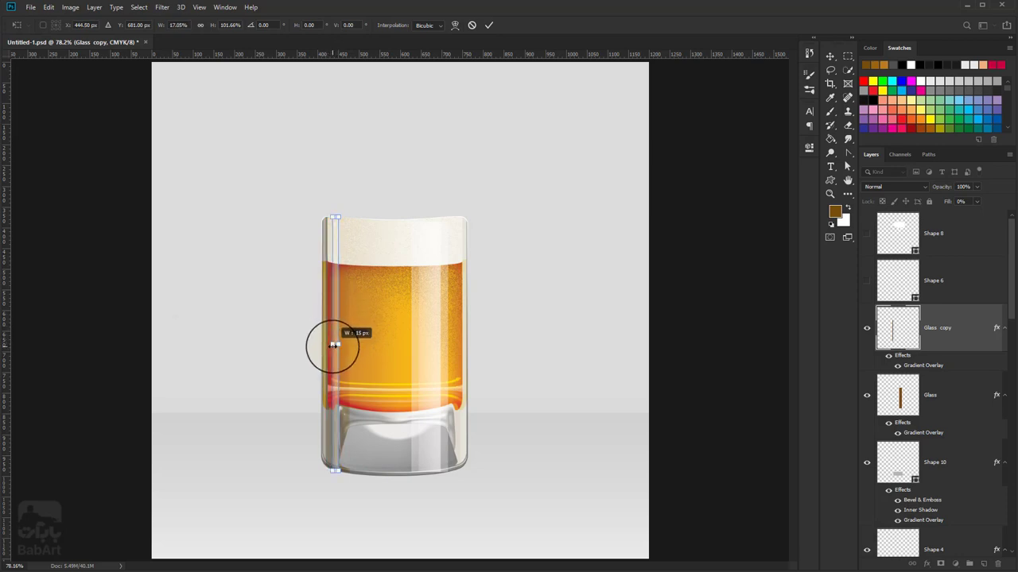
{"action": "left_click_drag", "start_coordinate": [332, 344], "coordinate": [305, 339]}
{"action": "scroll", "coordinate": [334, 344], "scroll_direction": "up", "scroll_amount": 3}
{"action": "scroll", "coordinate": [333, 344], "scroll_direction": "up", "scroll_amount": 3}
{"action": "scroll", "coordinate": [314, 338], "scroll_direction": "down", "scroll_amount": 5}
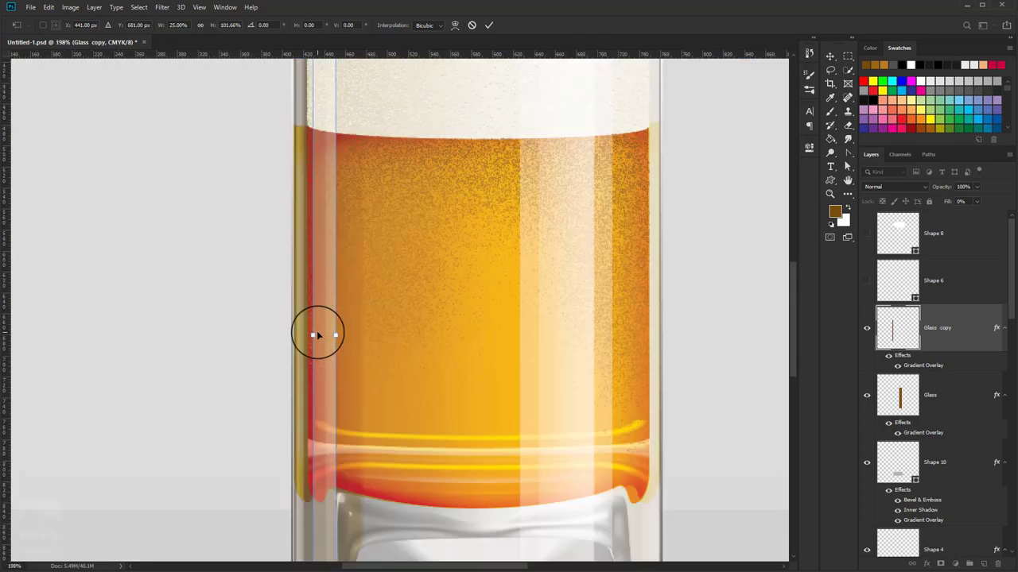
{"action": "left_click", "coordinate": [489, 25]}
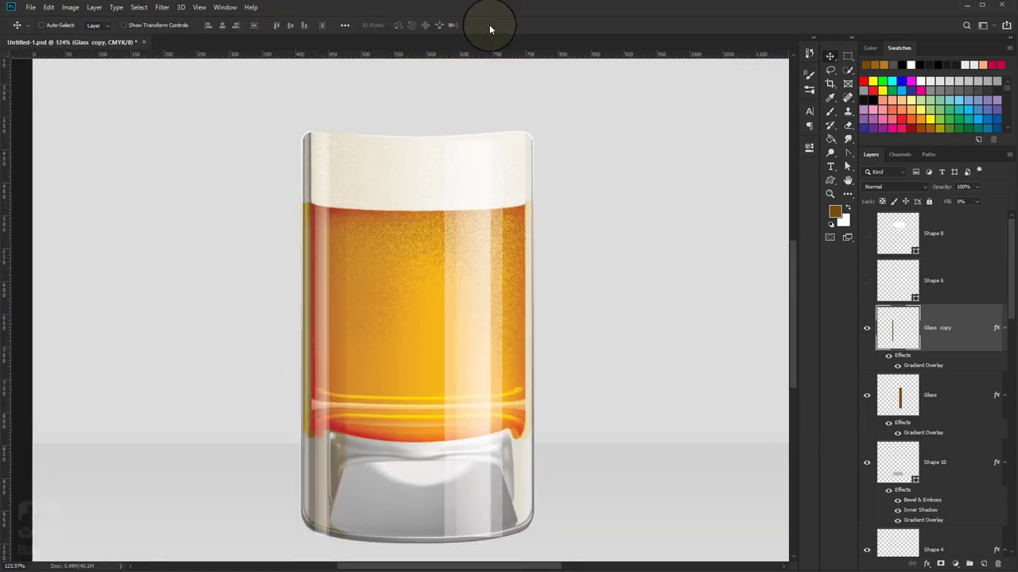
- Reset the Glass copy Gradient Overlay to its default settings
{"action": "double_click", "coordinate": [924, 365]}
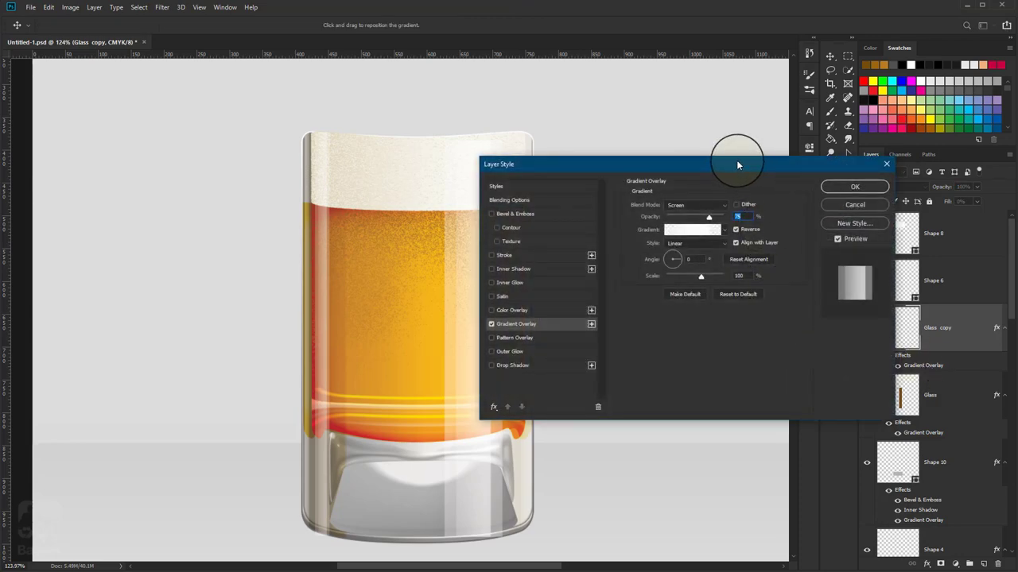
{"action": "left_click_drag", "start_coordinate": [736, 164], "coordinate": [626, 129]}
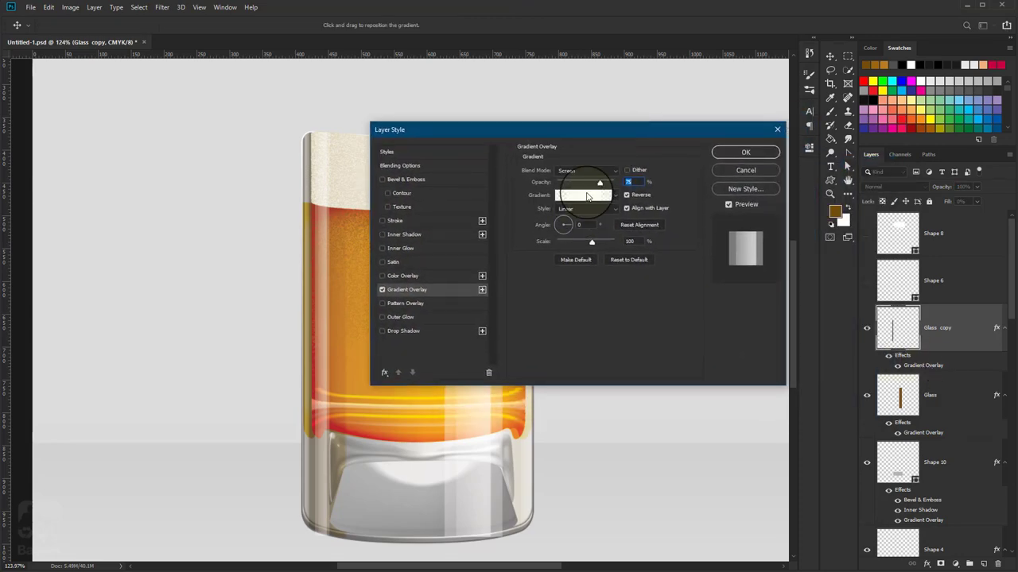
{"action": "left_click", "coordinate": [587, 196]}
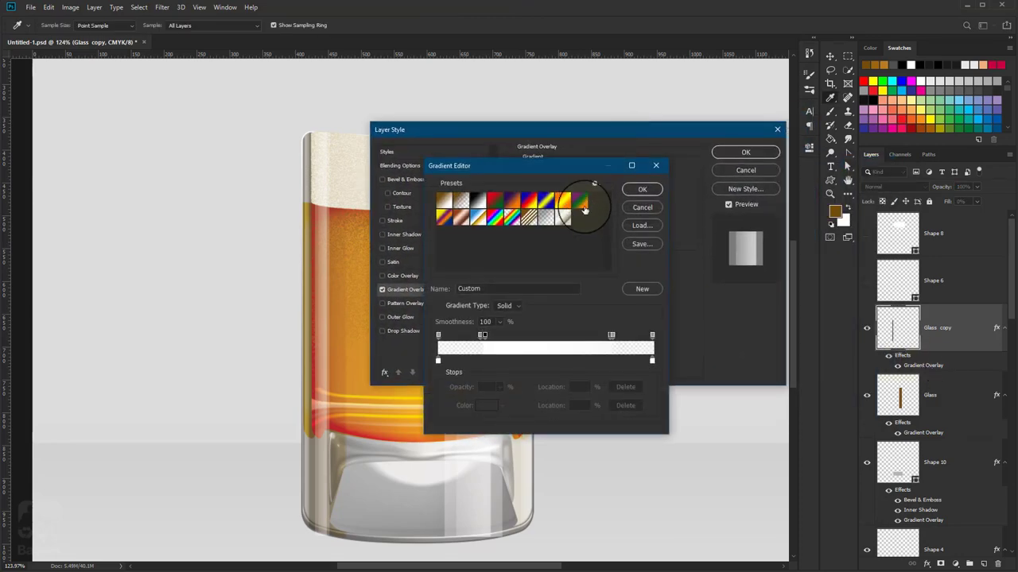
{"action": "left_click", "coordinate": [637, 208]}
{"action": "left_click", "coordinate": [630, 260]}
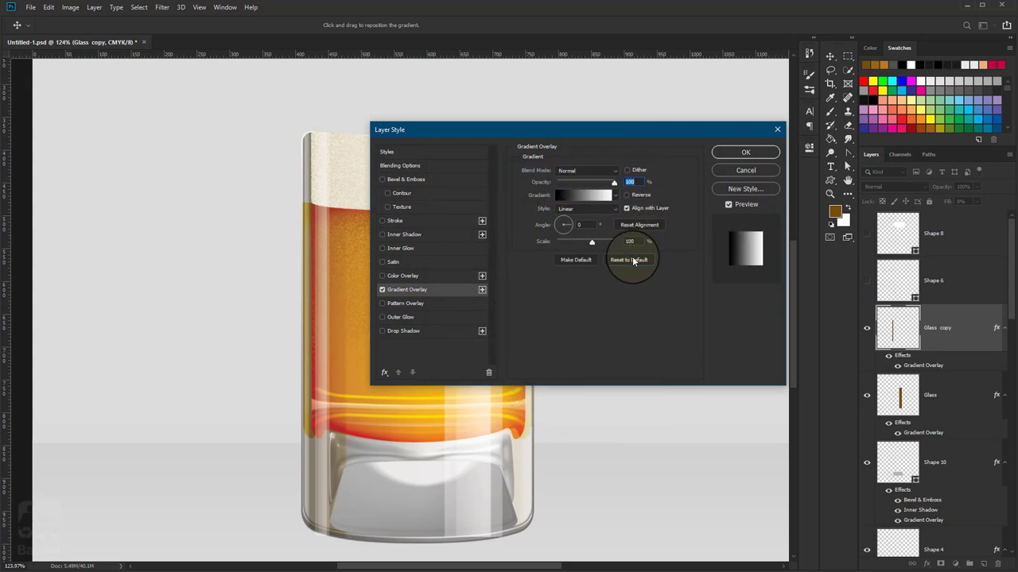
- Change the gradient's black colour stop to white
{"action": "left_click", "coordinate": [588, 203]}
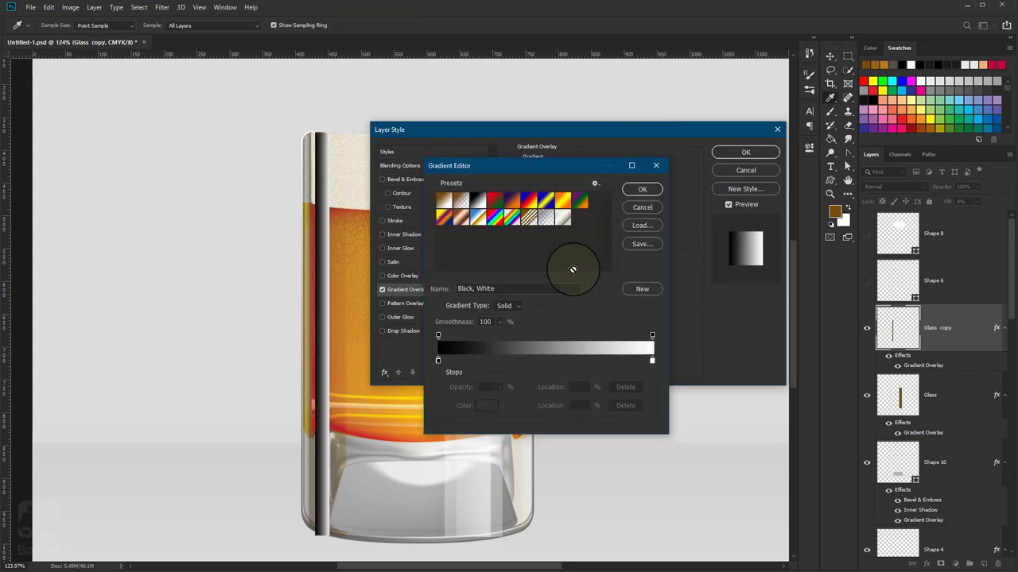
{"action": "left_click", "coordinate": [438, 363]}
{"action": "left_click", "coordinate": [486, 405]}
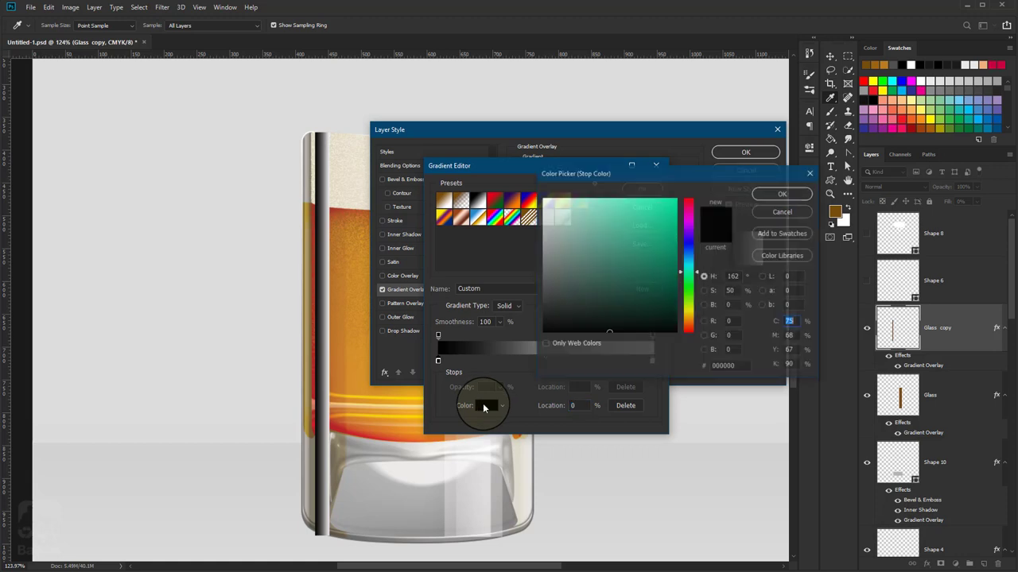
{"action": "left_click_drag", "start_coordinate": [579, 299], "coordinate": [529, 173]}
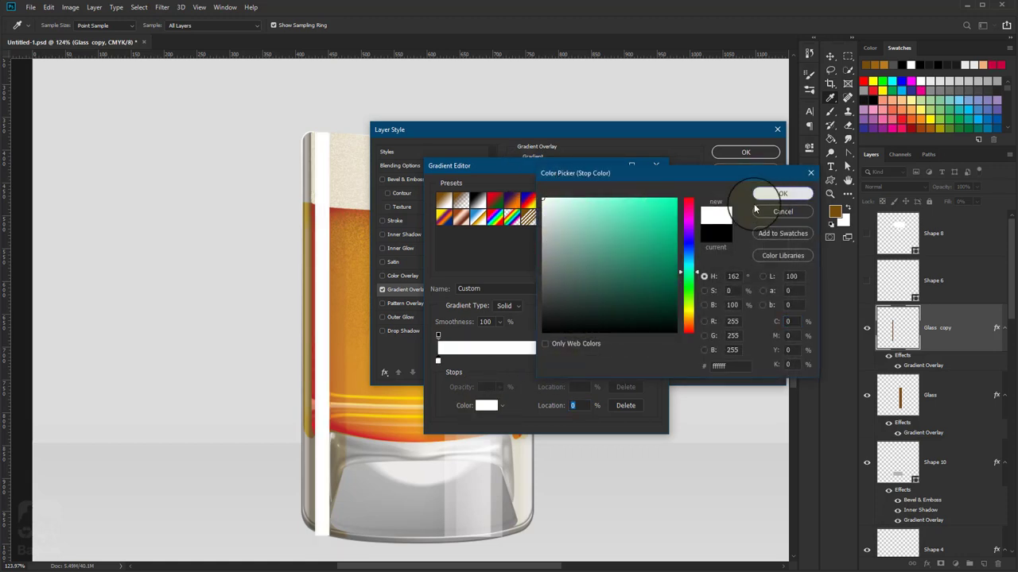
{"action": "left_click", "coordinate": [783, 193]}
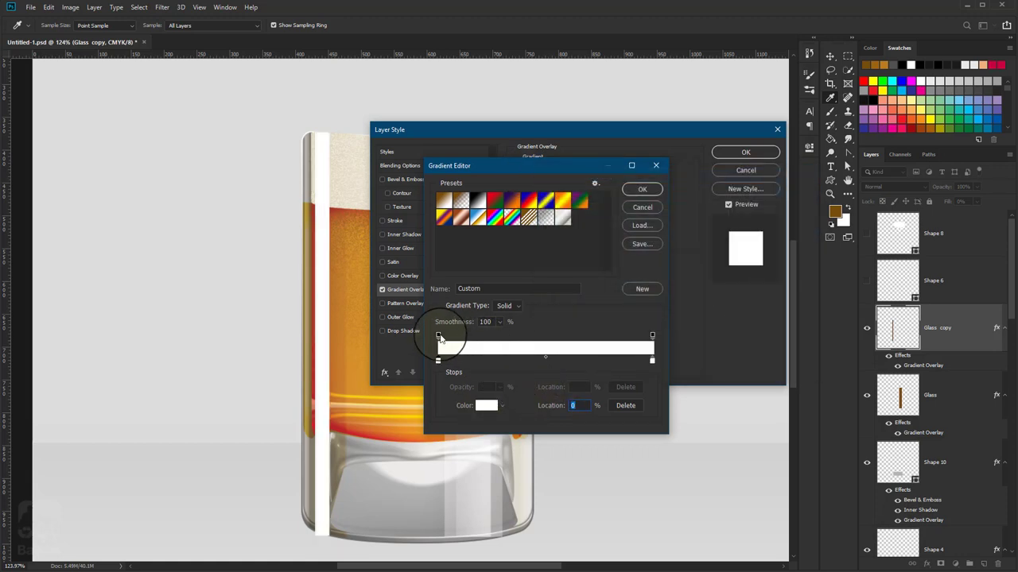
- Add an opacity stop and lower the left-end stop's opacity to 15%
{"action": "left_click", "coordinate": [438, 335]}
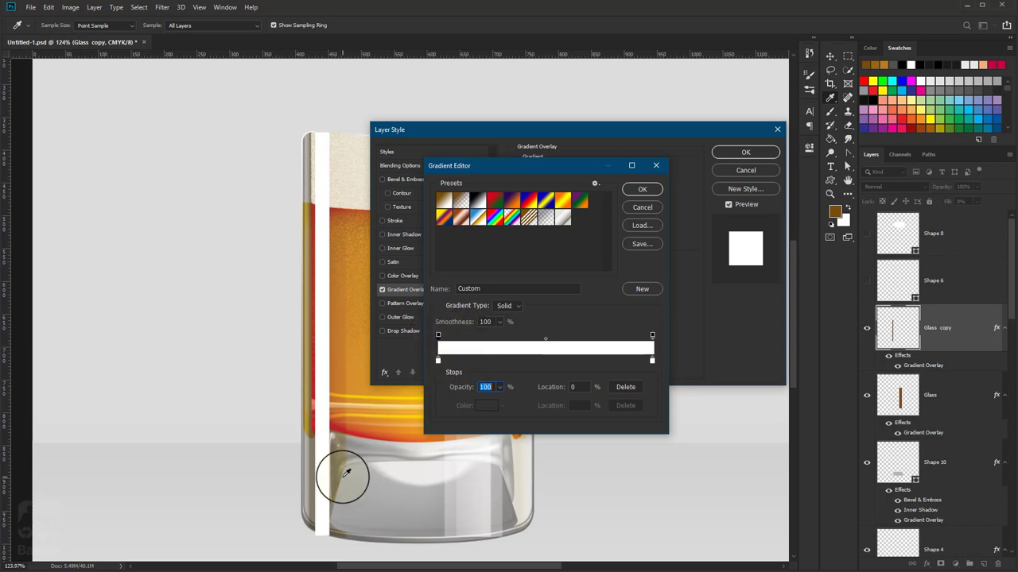
{"action": "type", "text": "040"}
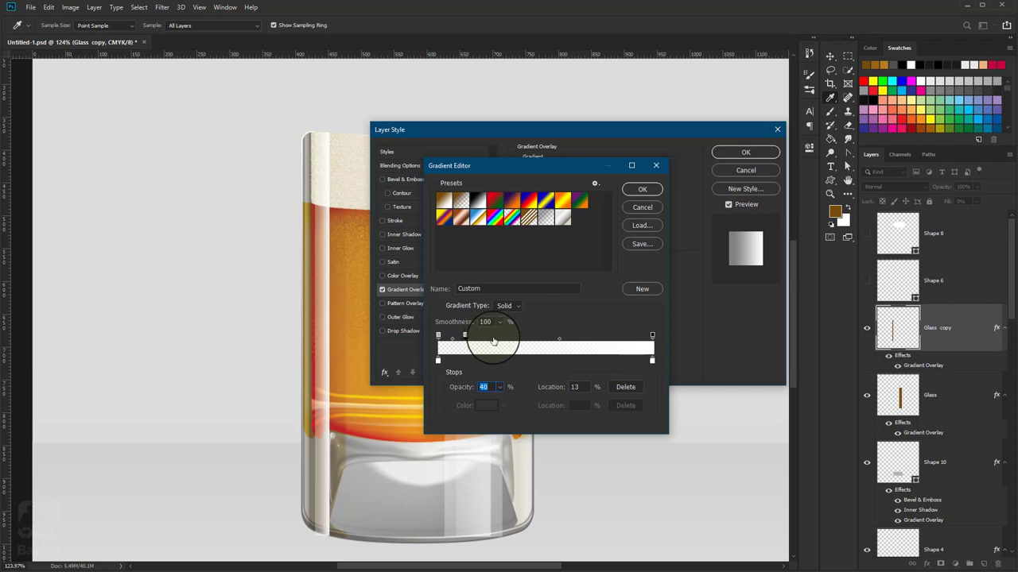
{"action": "left_click", "coordinate": [490, 335]}
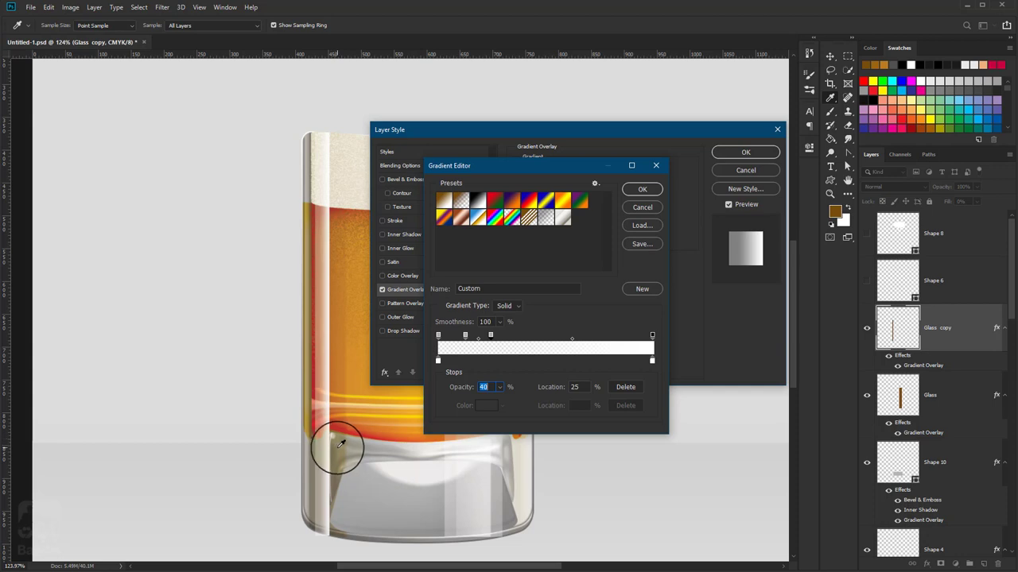
{"action": "type", "text": "64"}
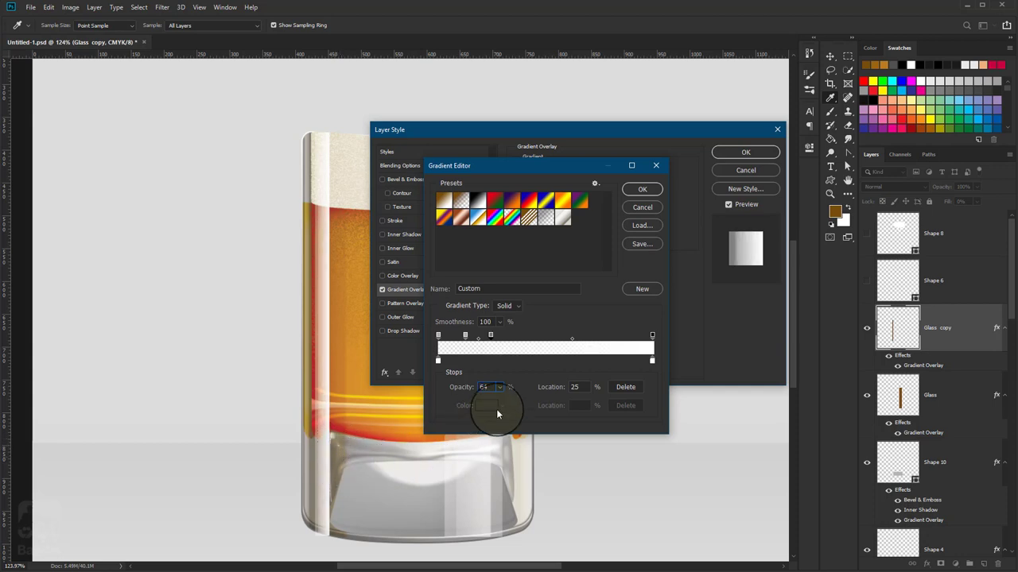
{"action": "type", "text": "67"}
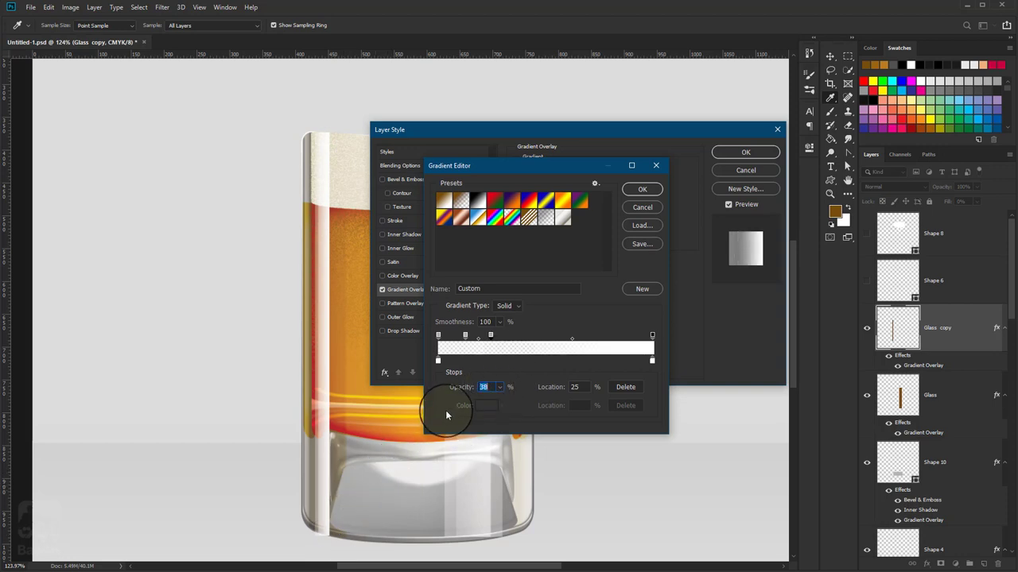
{"action": "type", "text": "38"}
{"action": "left_click", "coordinate": [438, 336]}
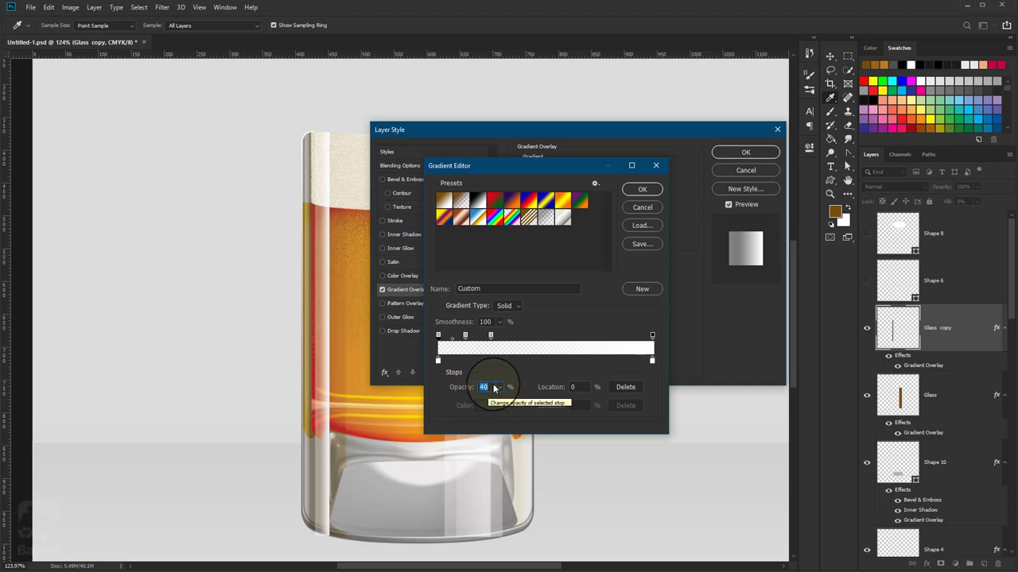
{"action": "type", "text": "50"}
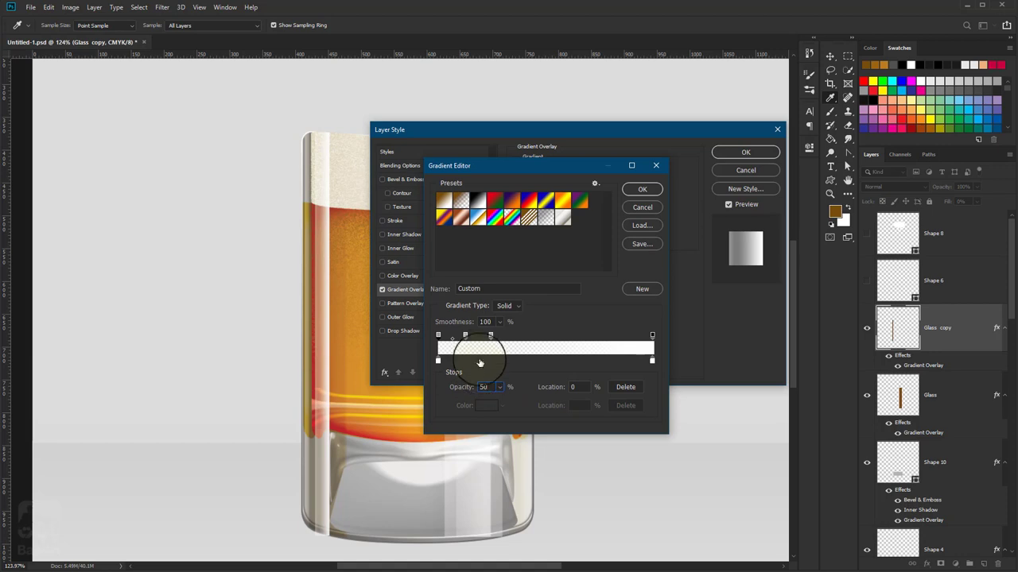
{"action": "left_click_drag", "start_coordinate": [497, 410], "coordinate": [484, 400]}
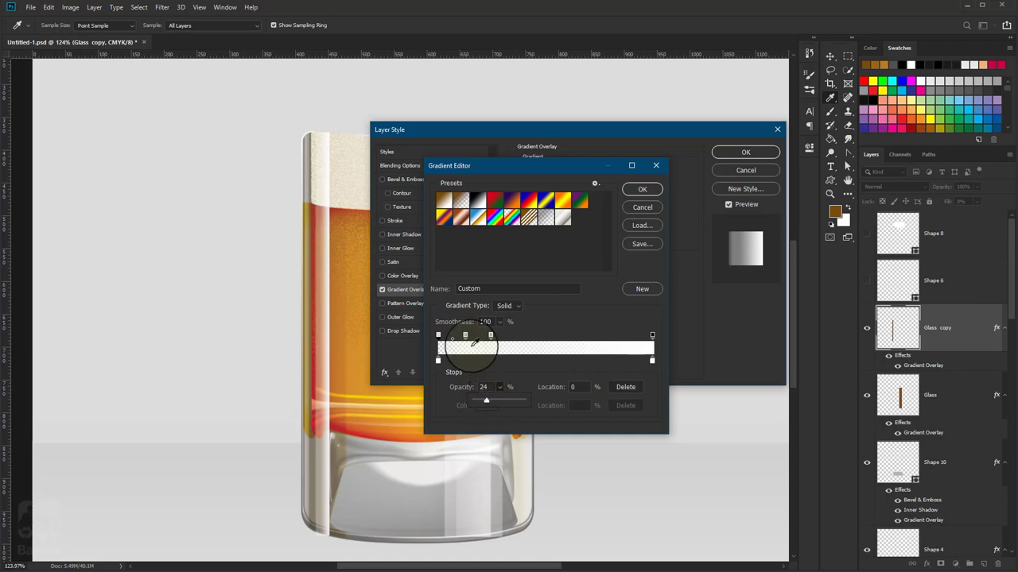
- Set the location-13 stop to 22% opacity and the location-25 stop fully opaque
{"action": "left_click", "coordinate": [465, 334]}
{"action": "left_click", "coordinate": [499, 387]}
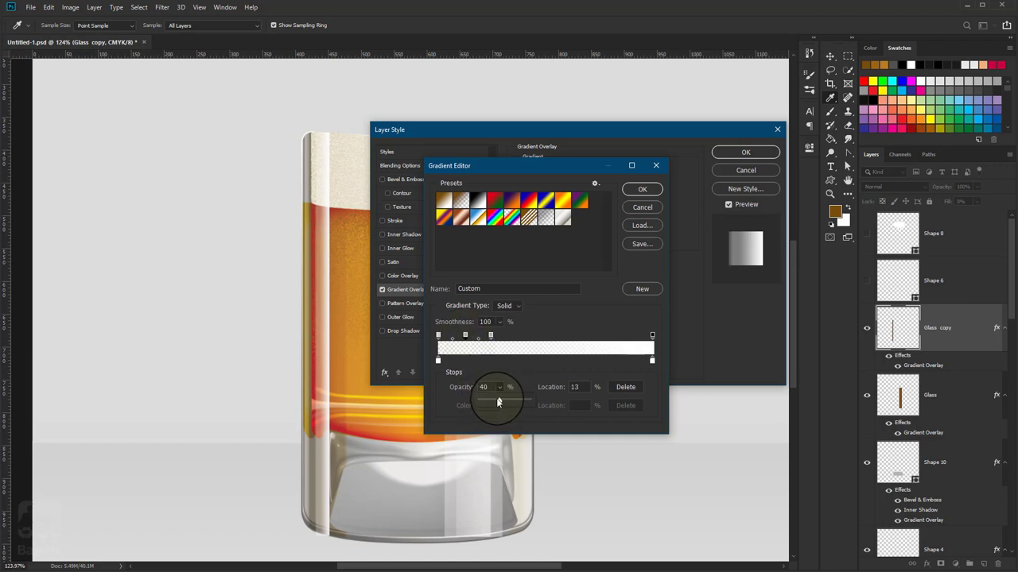
{"action": "mouse_move", "coordinate": [497, 403]}
{"action": "left_mouse_down"}
{"action": "mouse_move", "coordinate": [472, 401]}
{"action": "mouse_move", "coordinate": [481, 403]}
{"action": "left_mouse_up"}
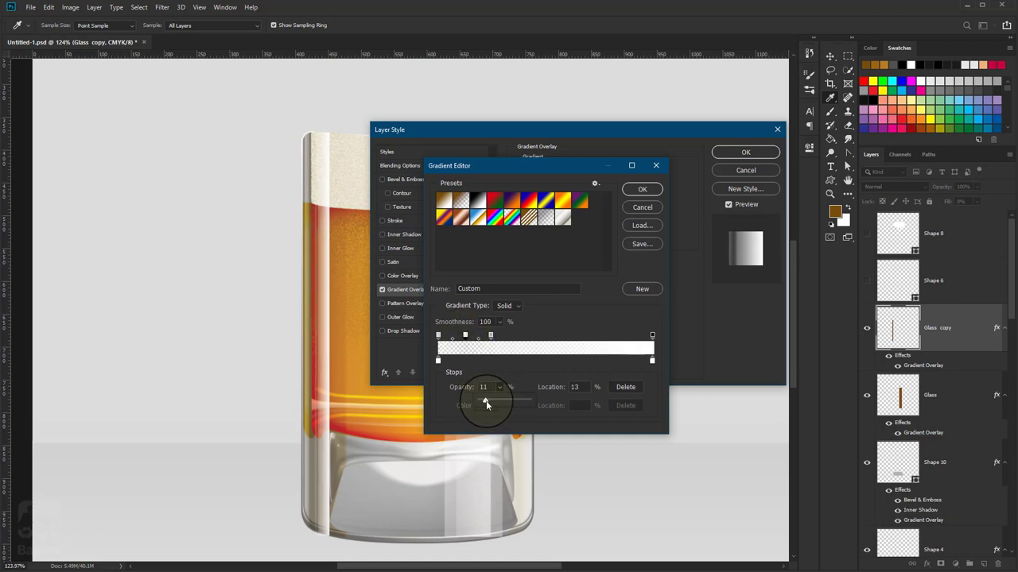
{"action": "left_click_drag", "start_coordinate": [490, 401], "coordinate": [493, 402]}
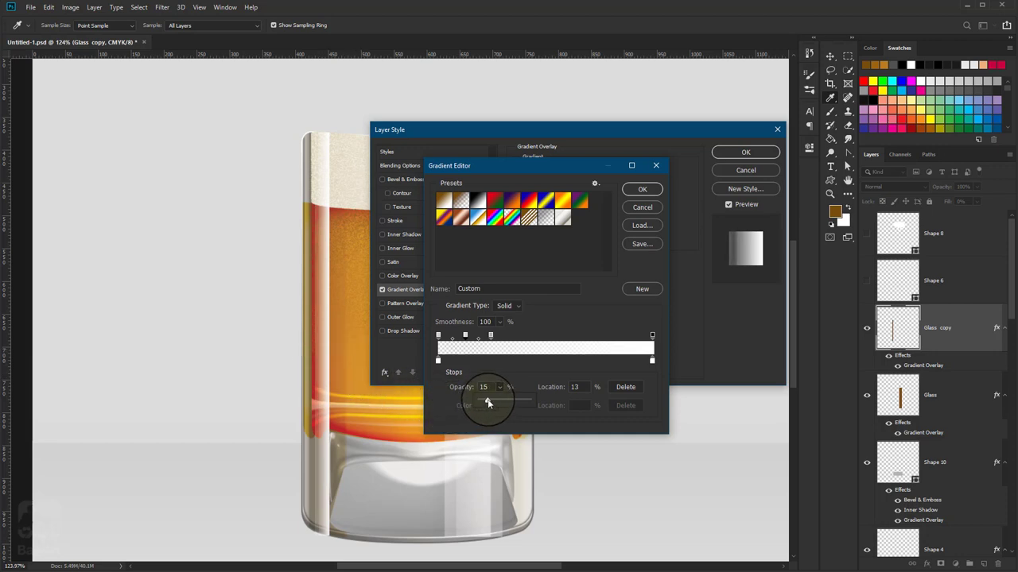
{"action": "left_click", "coordinate": [491, 336]}
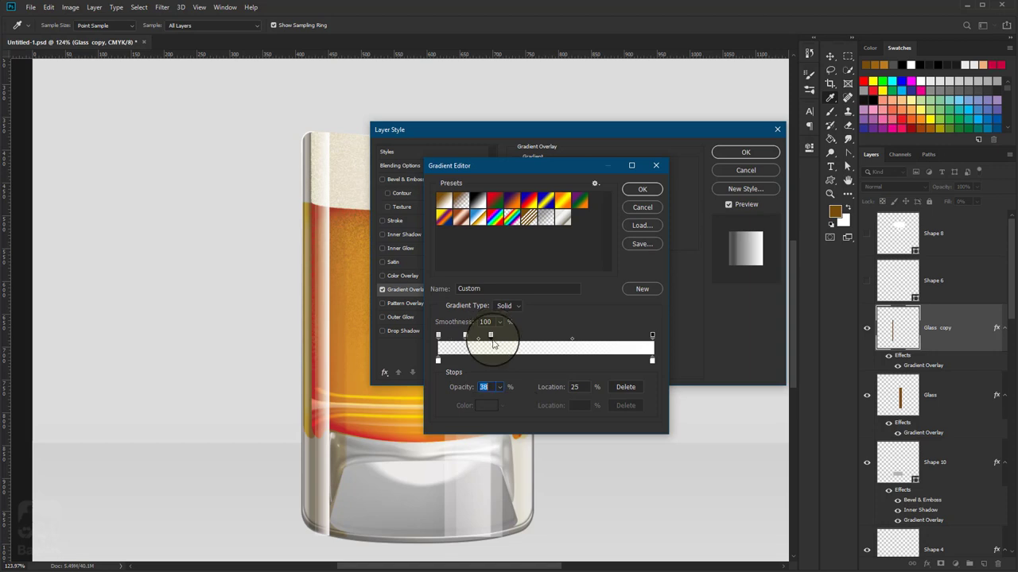
{"action": "left_click", "coordinate": [496, 389]}
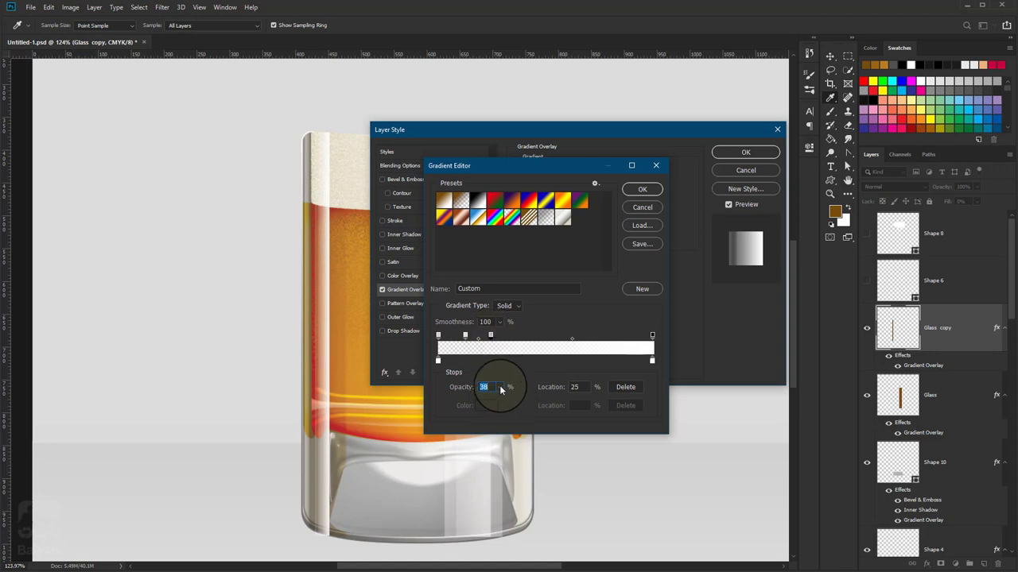
{"action": "left_click_drag", "start_coordinate": [510, 404], "coordinate": [561, 399]}
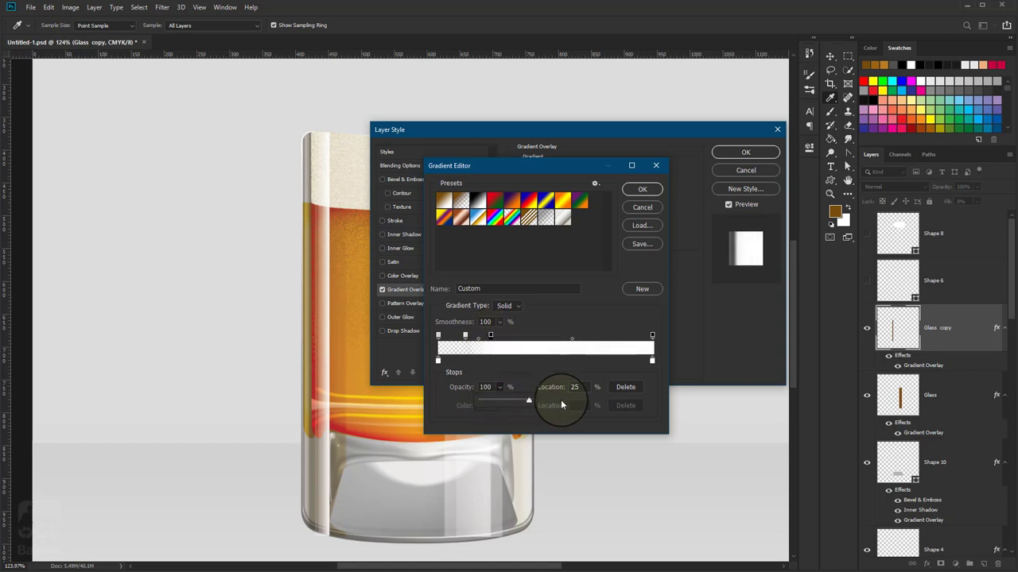
- Add stops at 75 (21% opacity) and 79 (about 41%), and make the right end transparent
{"action": "left_click", "coordinate": [600, 337]}
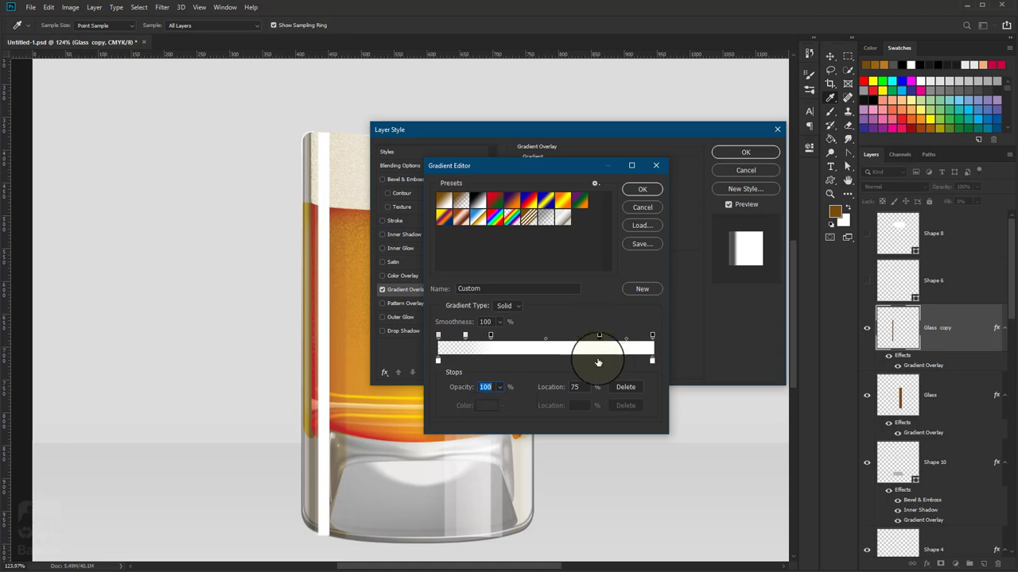
{"action": "left_click", "coordinate": [499, 387]}
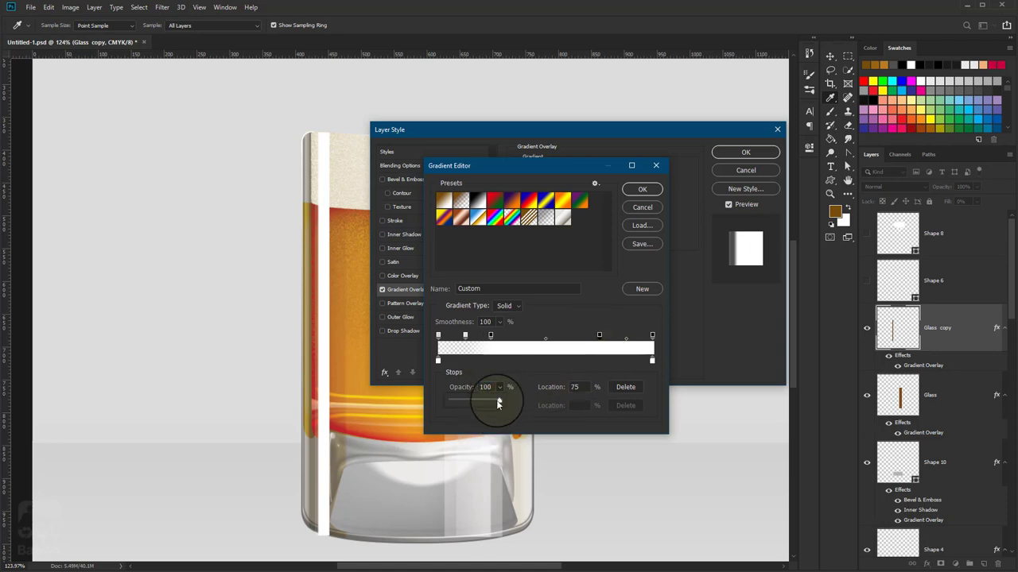
{"action": "left_click_drag", "start_coordinate": [497, 403], "coordinate": [462, 404]}
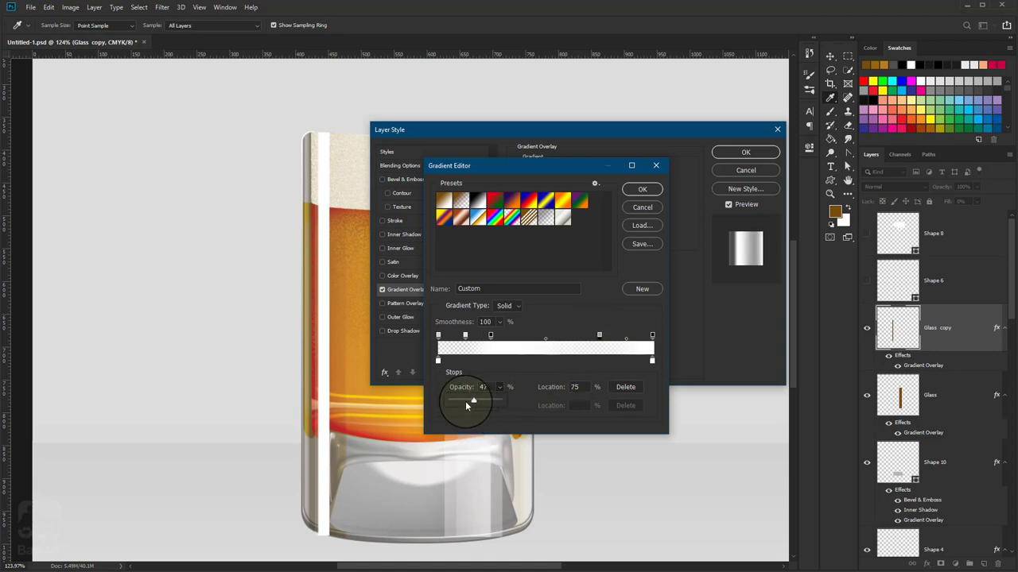
{"action": "left_click", "coordinate": [606, 337]}
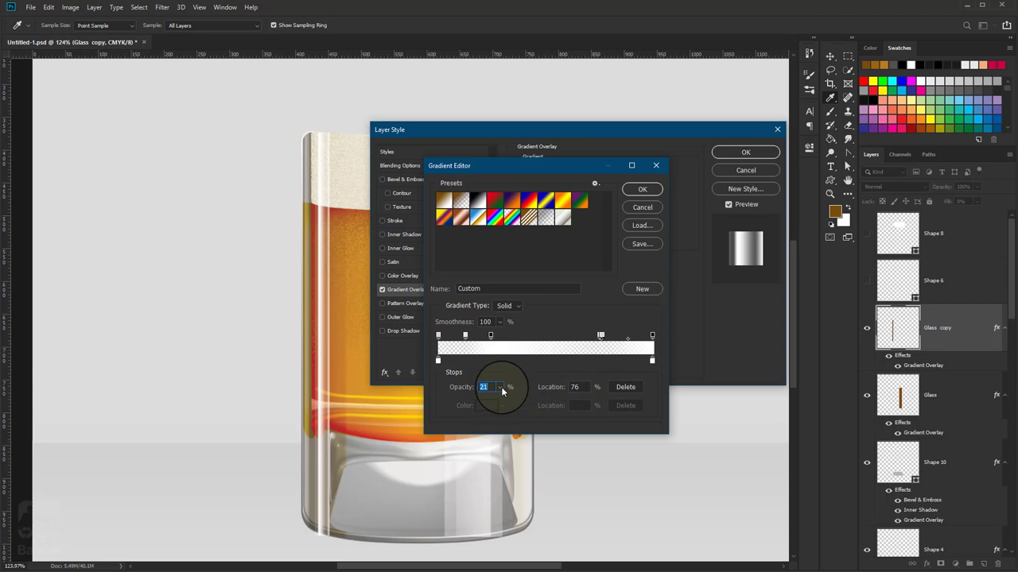
{"action": "left_click_drag", "start_coordinate": [490, 402], "coordinate": [509, 404]}
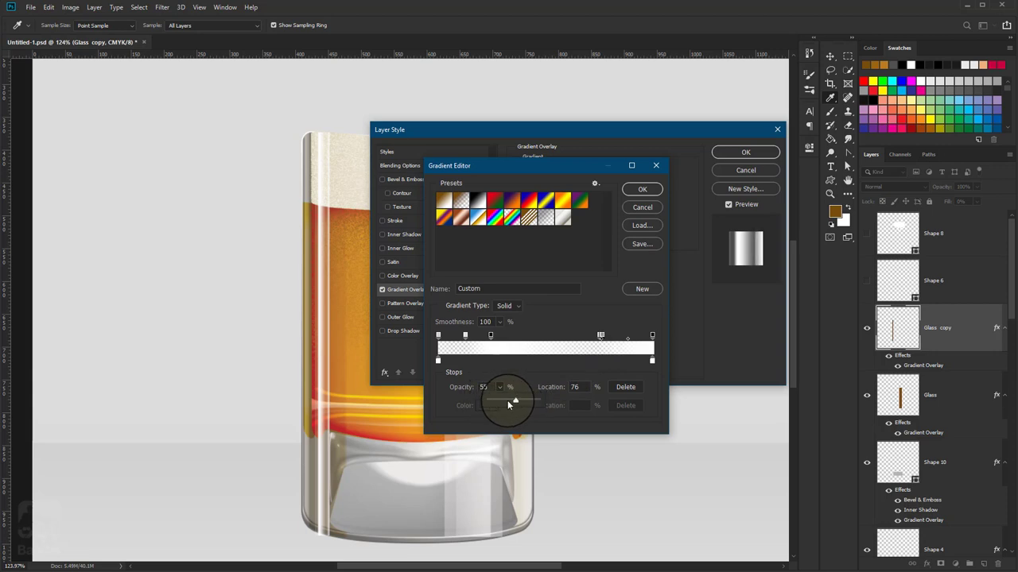
{"action": "left_click", "coordinate": [652, 334]}
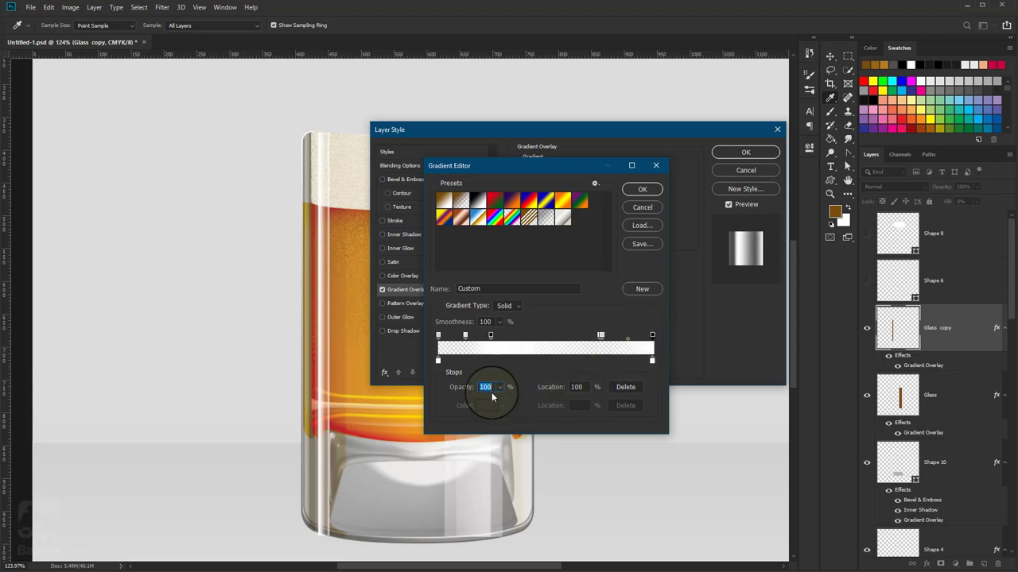
{"action": "left_click", "coordinate": [499, 388]}
{"action": "left_click_drag", "start_coordinate": [501, 400], "coordinate": [435, 405]}
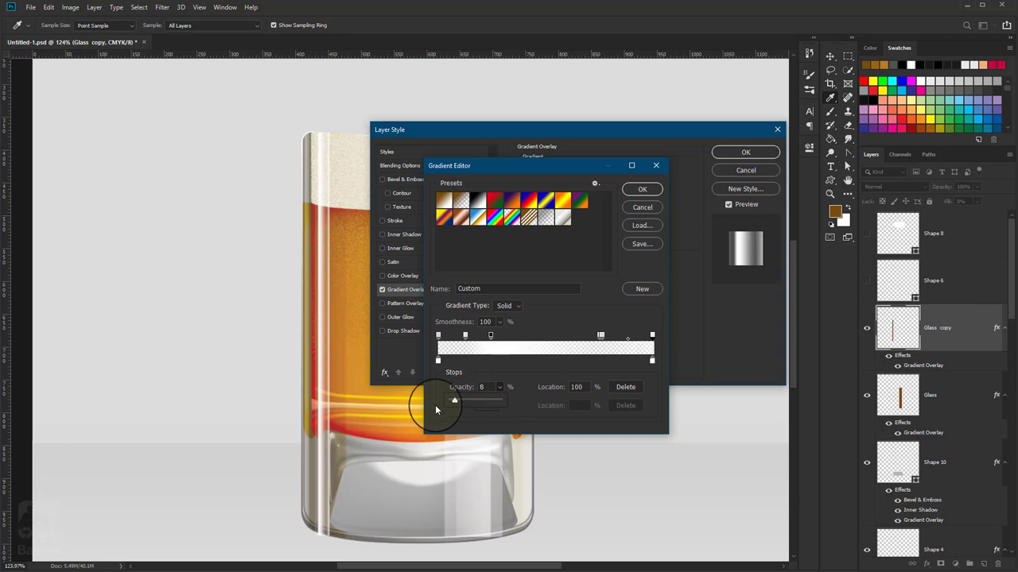
- Make the left end transparent and set the 25% stop to about 52% opacity
{"action": "left_click", "coordinate": [438, 336]}
{"action": "left_click", "coordinate": [499, 387]}
{"action": "left_click_drag", "start_coordinate": [504, 400], "coordinate": [452, 404]}
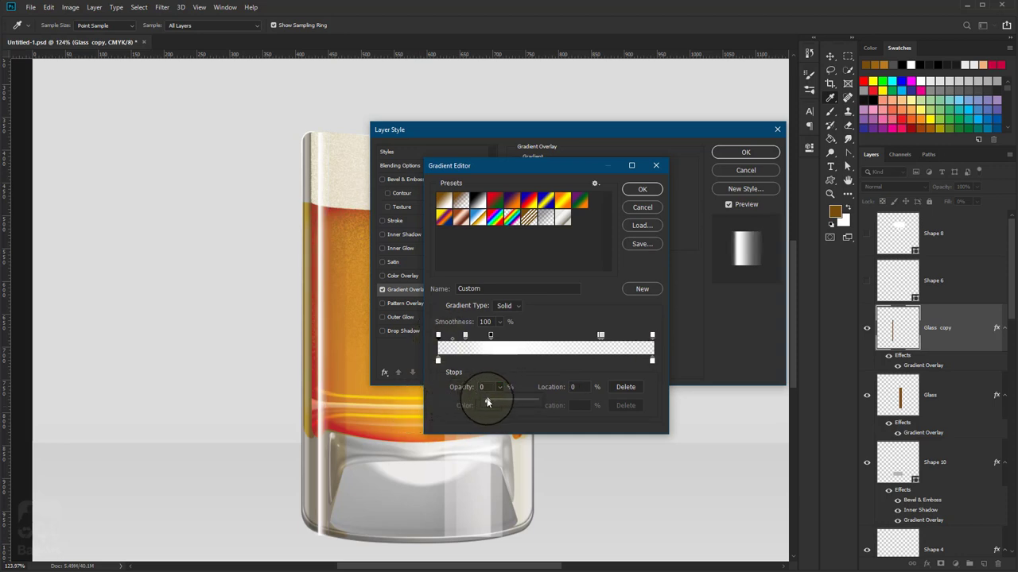
{"action": "left_click_drag", "start_coordinate": [506, 402], "coordinate": [505, 400]}
{"action": "left_click", "coordinate": [466, 335]}
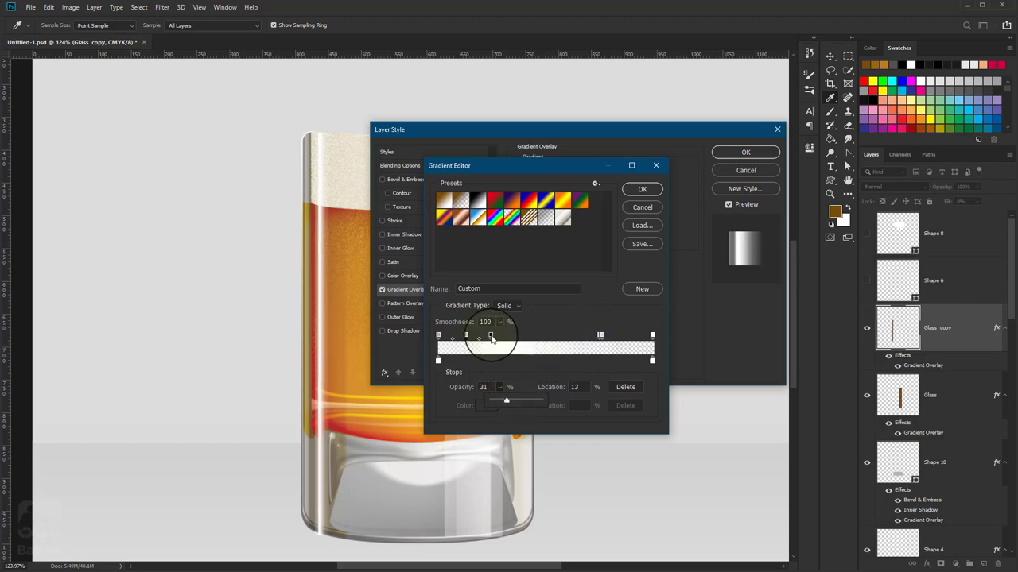
{"action": "left_click", "coordinate": [490, 335]}
{"action": "mouse_move", "coordinate": [499, 387]}
{"action": "left_mouse_down"}
{"action": "mouse_move", "coordinate": [499, 403]}
{"action": "mouse_move", "coordinate": [476, 403]}
{"action": "left_mouse_up"}
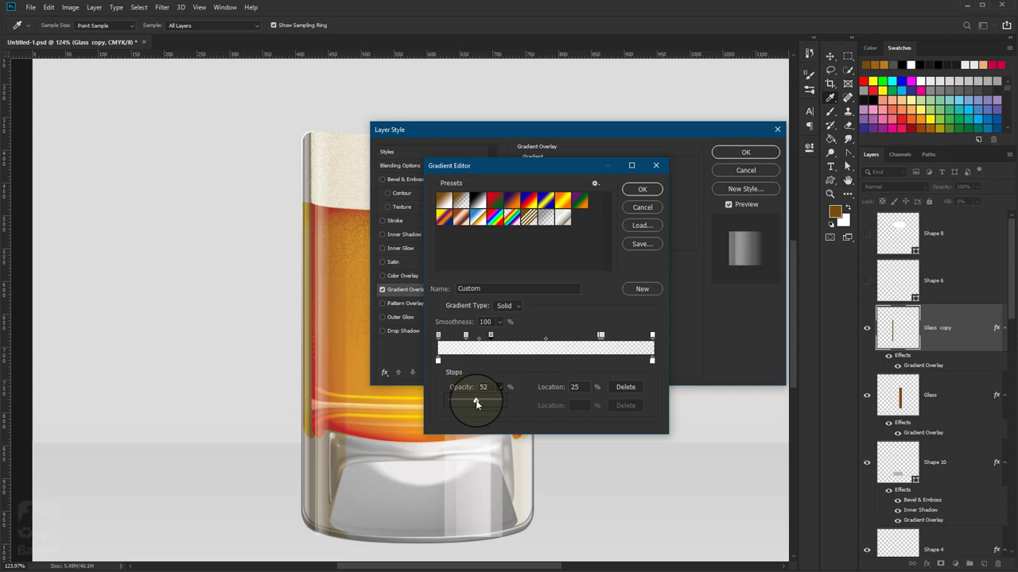
- Place a stop at 75% with about 37% opacity and readjust the 79% stop
{"action": "left_click", "coordinate": [606, 334]}
{"action": "left_click_drag", "start_coordinate": [608, 338], "coordinate": [600, 341]}
{"action": "left_click", "coordinate": [499, 387]}
{"action": "left_click_drag", "start_coordinate": [507, 400], "coordinate": [505, 400]}
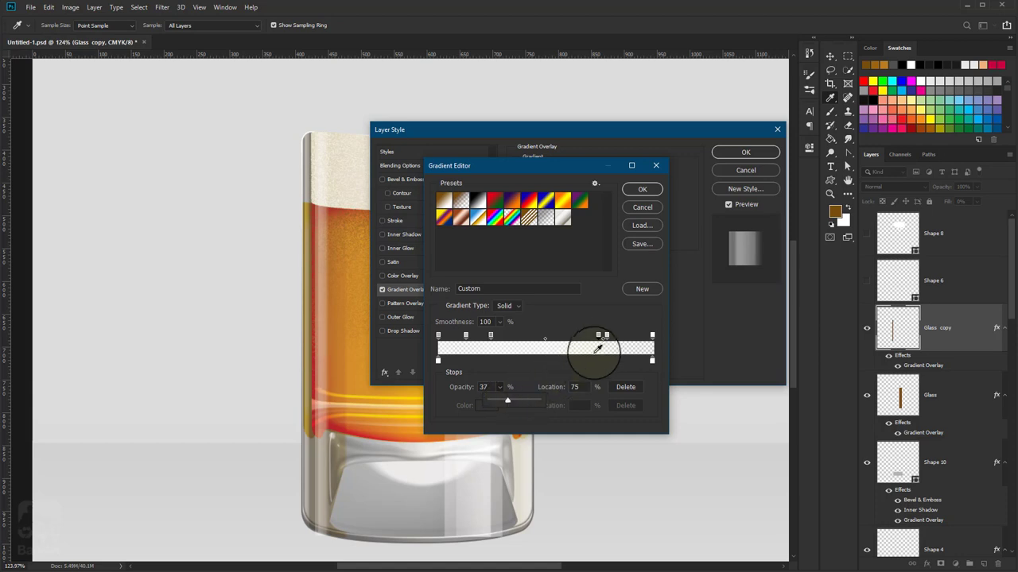
{"action": "left_click", "coordinate": [606, 336]}
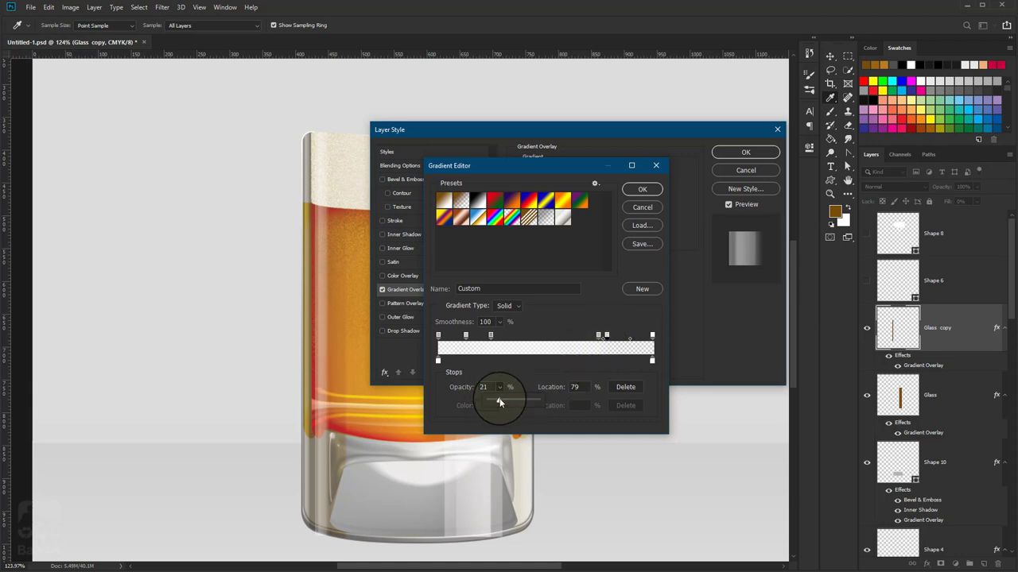
{"action": "left_click_drag", "start_coordinate": [500, 402], "coordinate": [492, 403]}
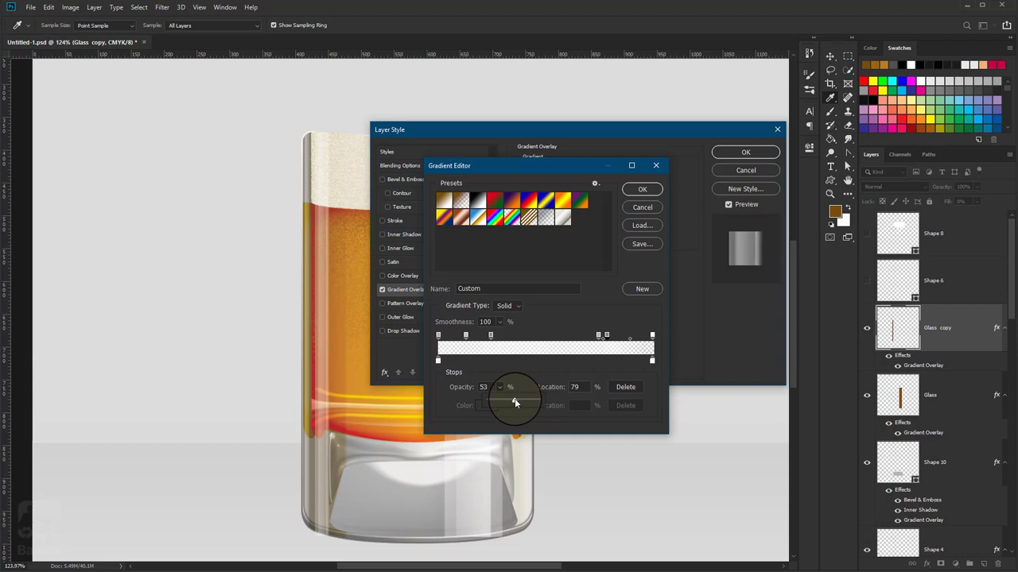
- Set the right-end stop to 16% opacity and confirm the gradient
{"action": "left_click", "coordinate": [652, 335]}
{"action": "left_click", "coordinate": [498, 387]}
{"action": "left_click_drag", "start_coordinate": [518, 398], "coordinate": [509, 405]}
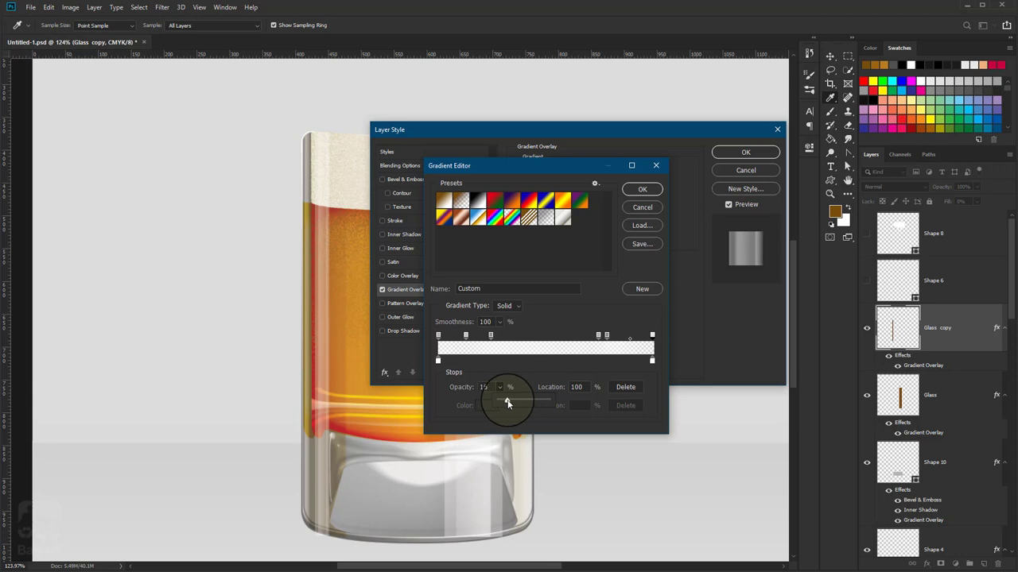
{"action": "left_click_drag", "start_coordinate": [503, 403], "coordinate": [506, 403]}
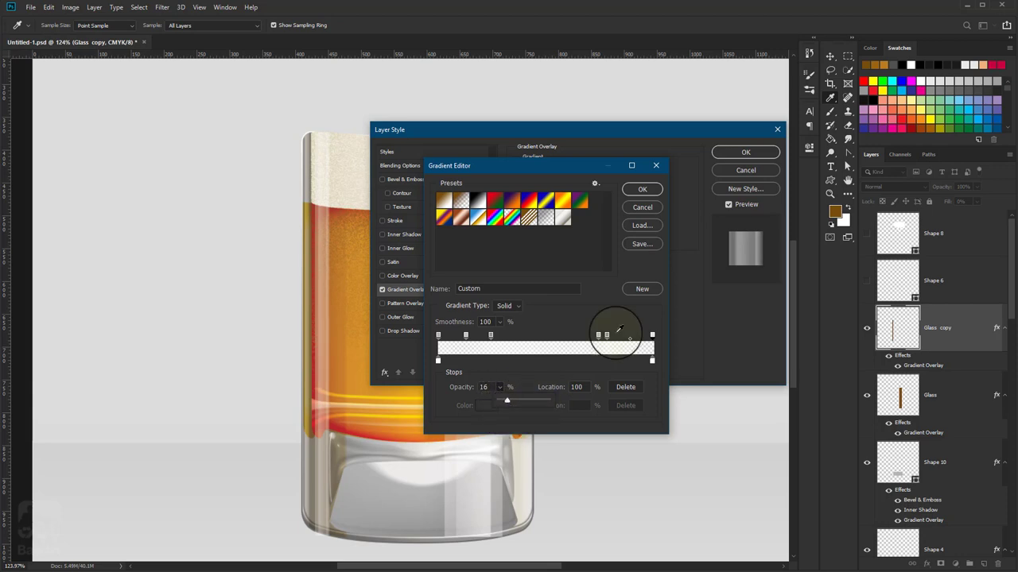
{"action": "left_click", "coordinate": [642, 189]}
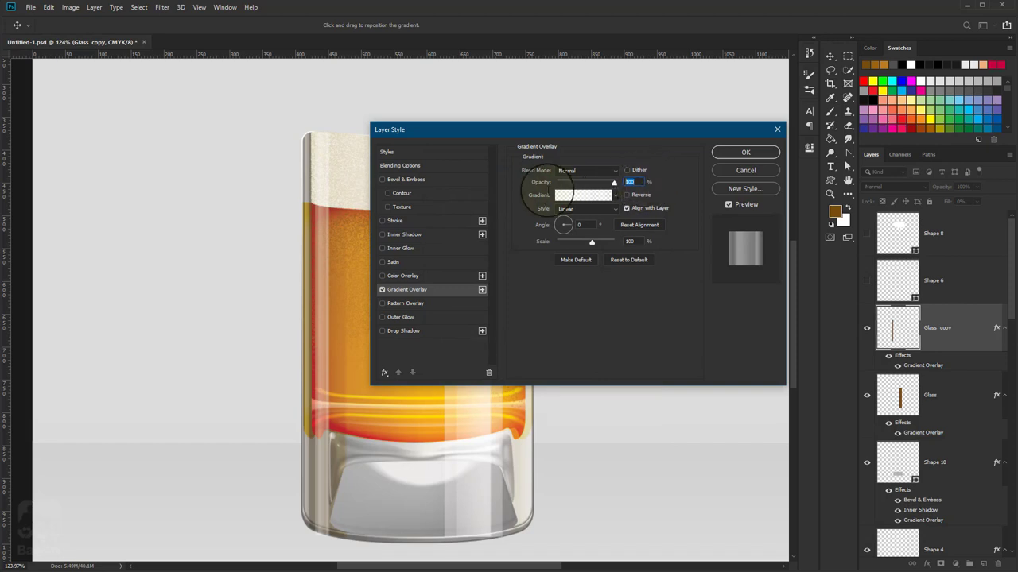
- Set the Glass copy gradient overlay opacity to 49% and apply the layer style
{"action": "type", "text": "32"}
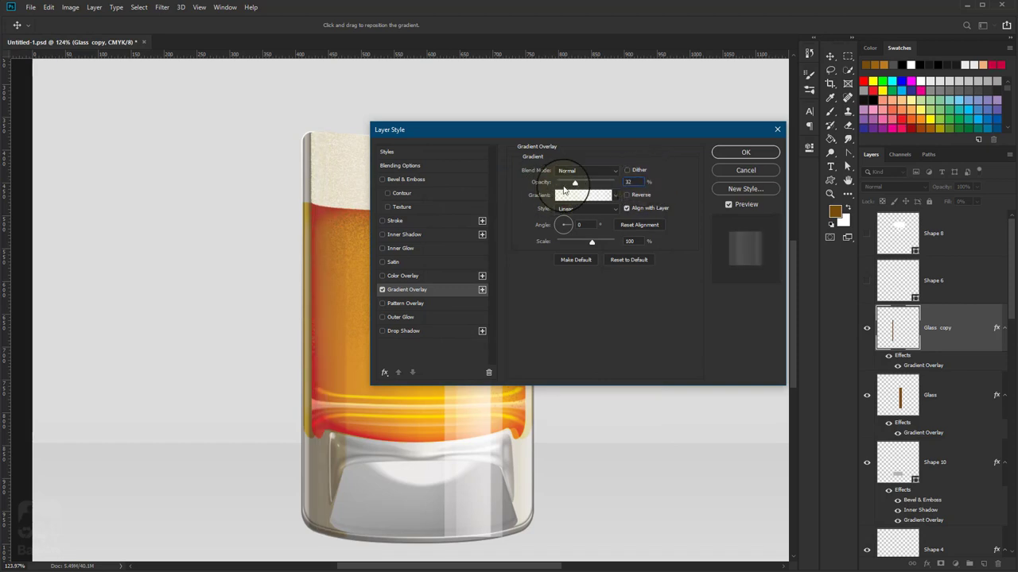
{"action": "left_click_drag", "start_coordinate": [575, 183], "coordinate": [596, 185]}
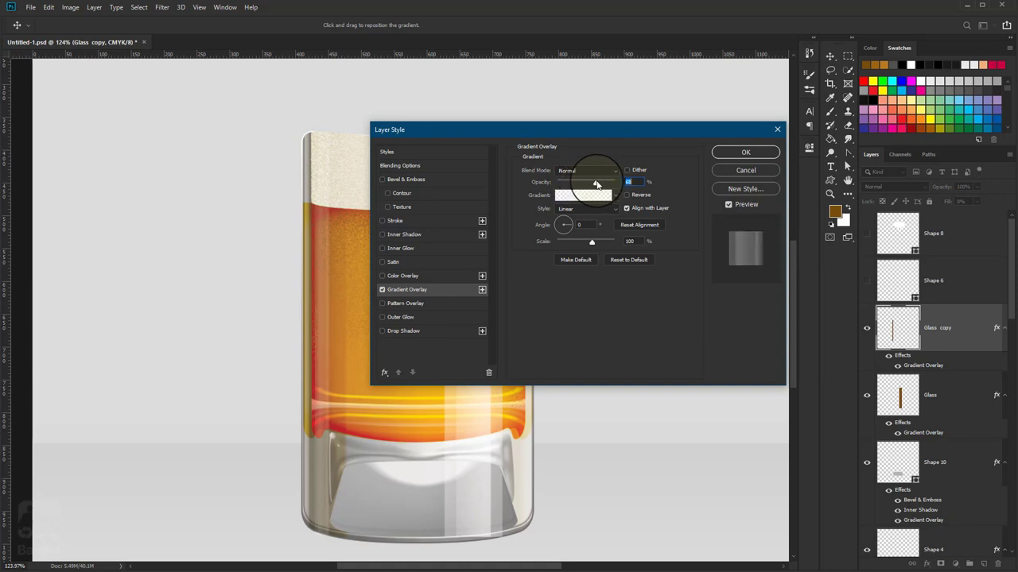
{"action": "left_click", "coordinate": [746, 152]}
{"action": "scroll", "coordinate": [370, 385], "scroll_direction": "down", "scroll_amount": 2}
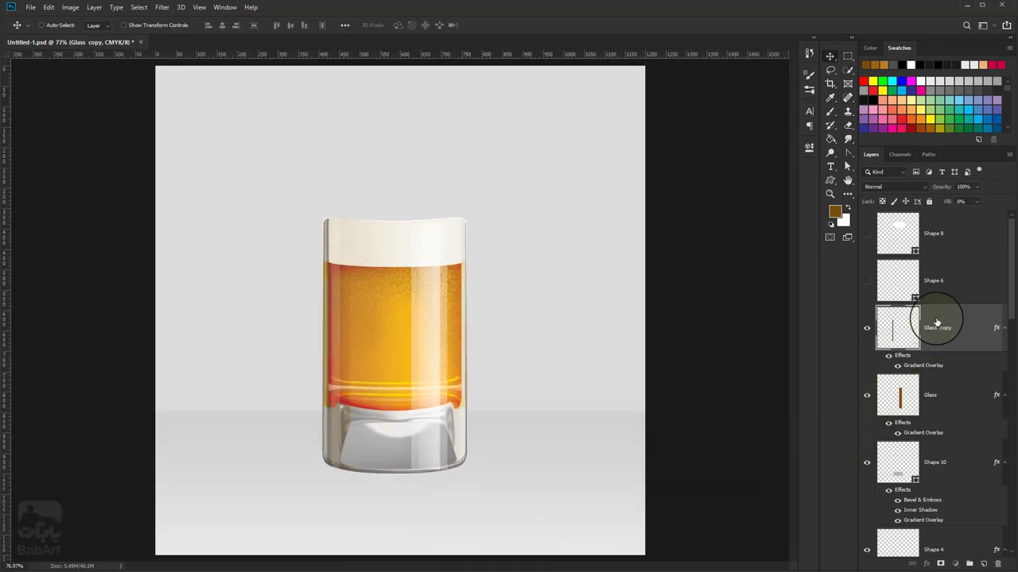
- Create a new empty layer above Glass copy and rename it body
{"action": "left_click", "coordinate": [983, 564]}
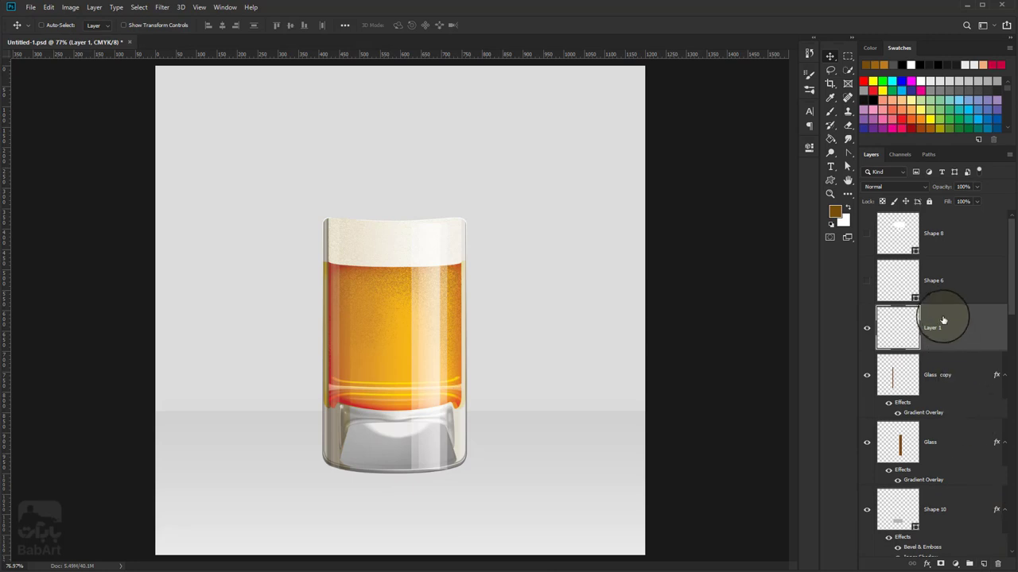
{"action": "double_click", "coordinate": [938, 330]}
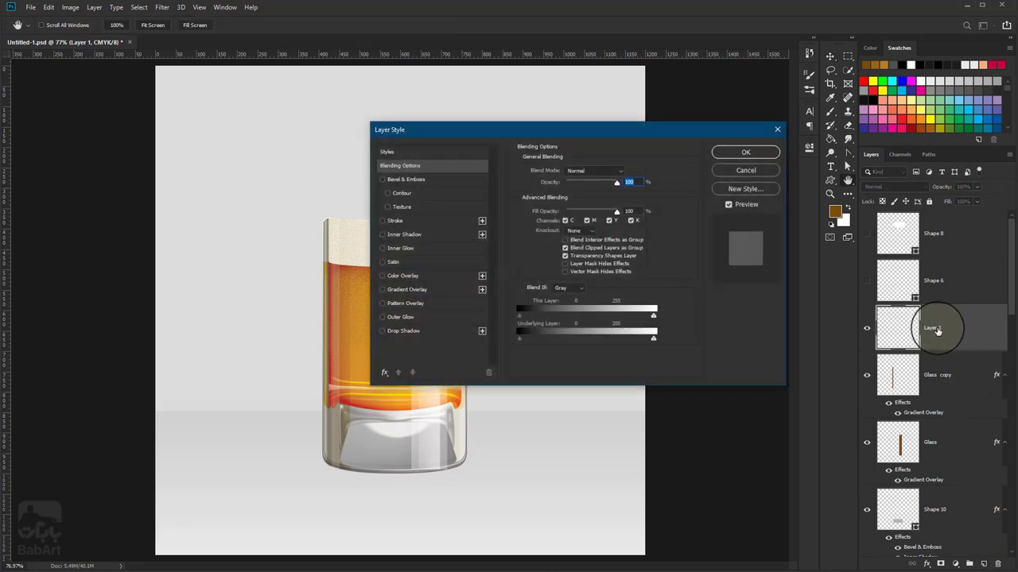
{"action": "key", "text": "Escape"}
{"action": "double_click", "coordinate": [933, 329]}
{"action": "type", "text": "body"}
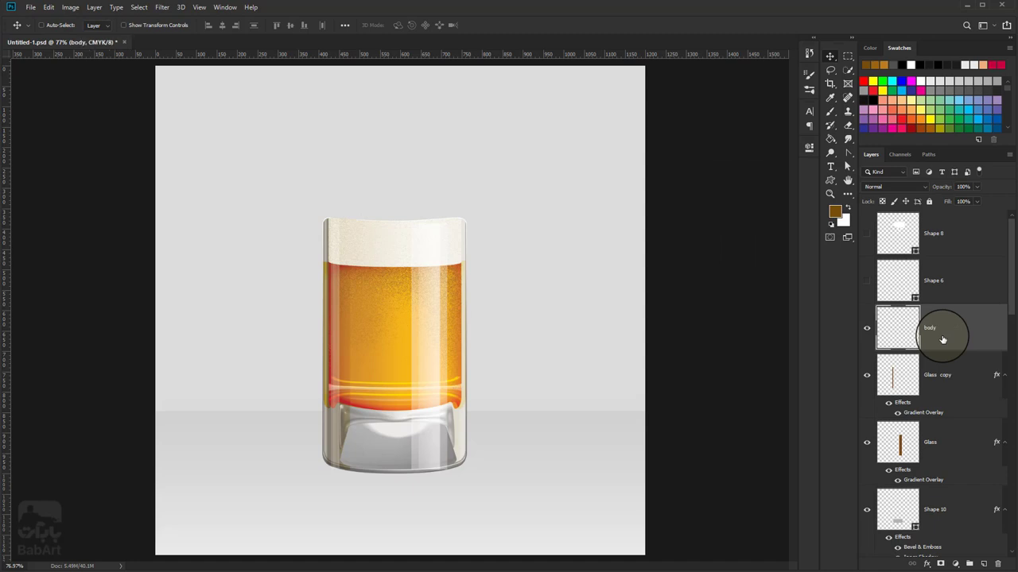
- Load the Shape 1 glass outline as a selection and target the body layer
{"action": "scroll", "coordinate": [911, 388], "scroll_direction": "down", "scroll_amount": 2}
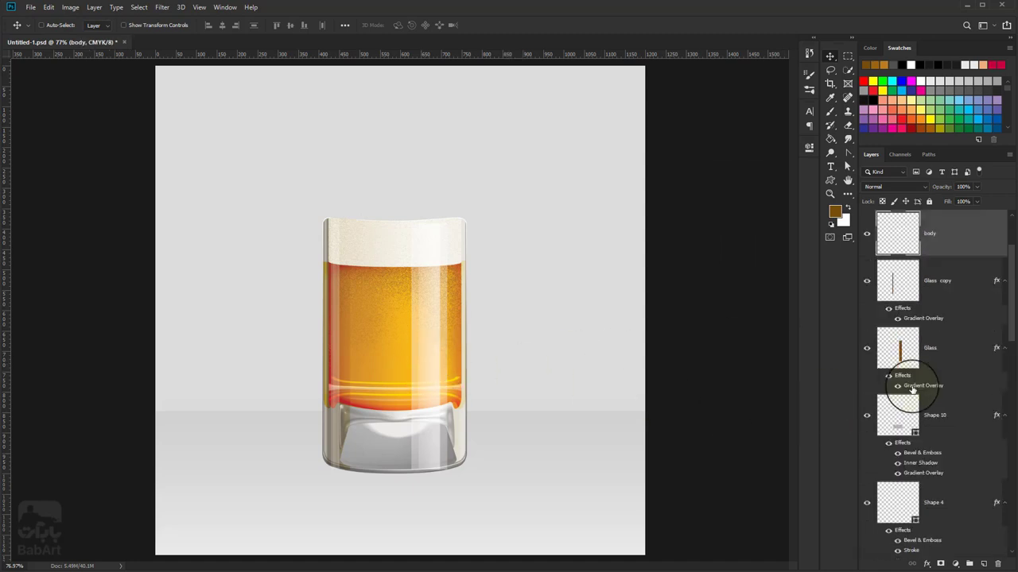
{"action": "scroll", "coordinate": [912, 388], "scroll_direction": "down", "scroll_amount": 5}
{"action": "scroll", "coordinate": [912, 388], "scroll_direction": "down", "scroll_amount": 3}
{"action": "scroll", "coordinate": [904, 390], "scroll_direction": "down", "scroll_amount": 5}
{"action": "left_click", "coordinate": [891, 423]}
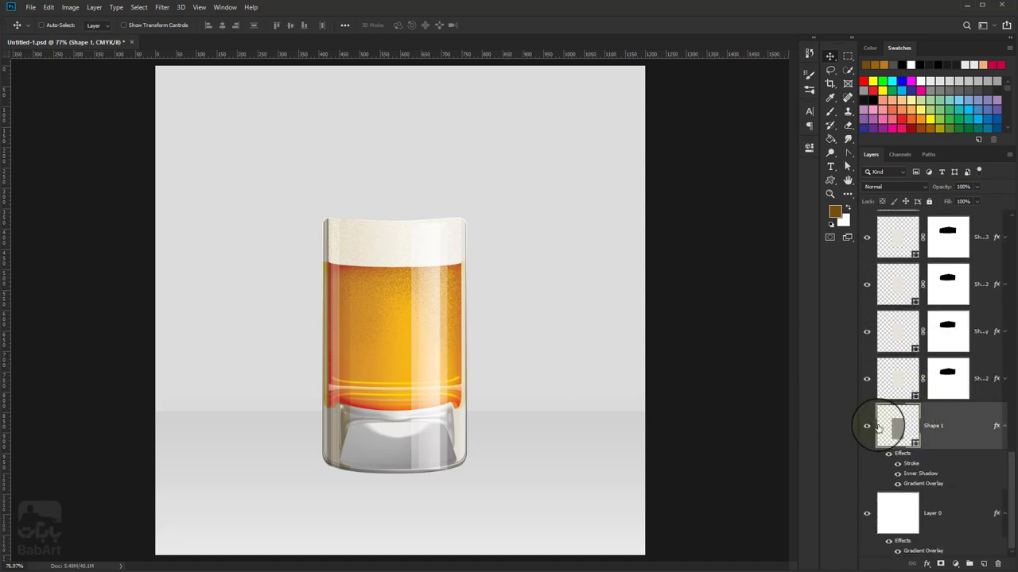
{"action": "left_click", "coordinate": [867, 426]}
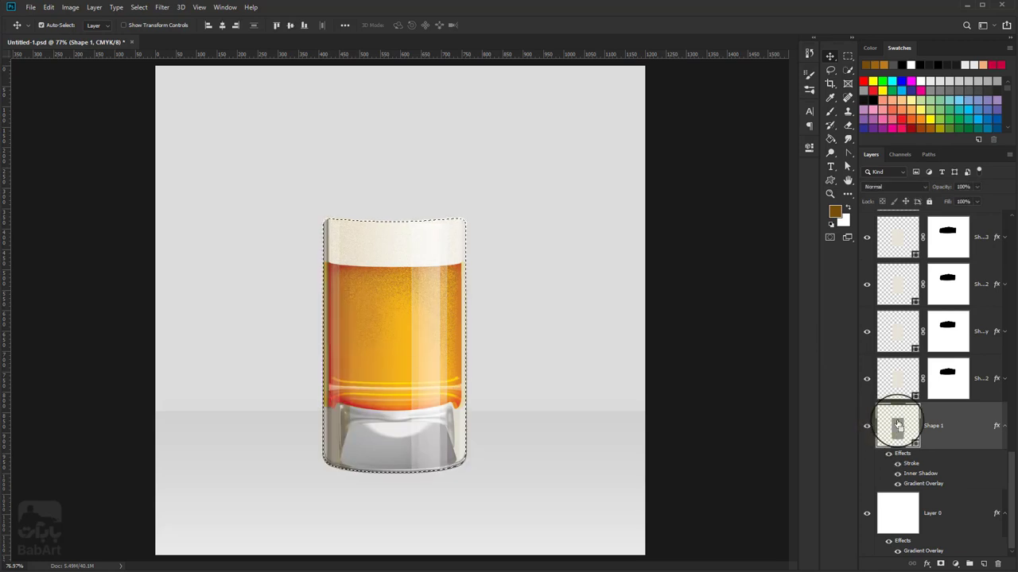
{"action": "scroll", "coordinate": [400, 456], "scroll_direction": "up", "scroll_amount": 2}
{"action": "scroll", "coordinate": [400, 458], "scroll_direction": "up", "scroll_amount": 3}
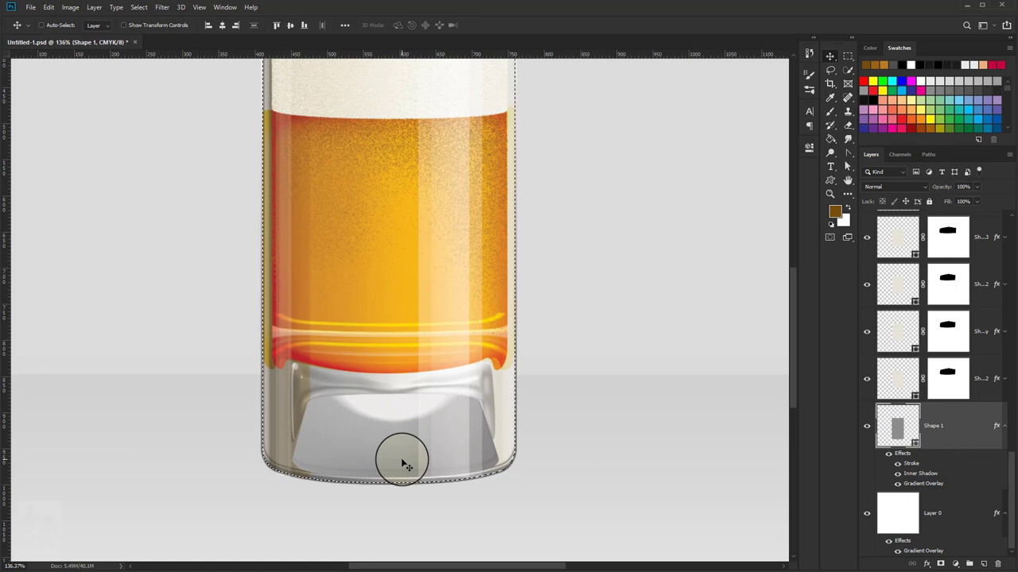
{"action": "scroll", "coordinate": [401, 458], "scroll_direction": "down", "scroll_amount": 3}
{"action": "scroll", "coordinate": [936, 309], "scroll_direction": "up", "scroll_amount": 5}
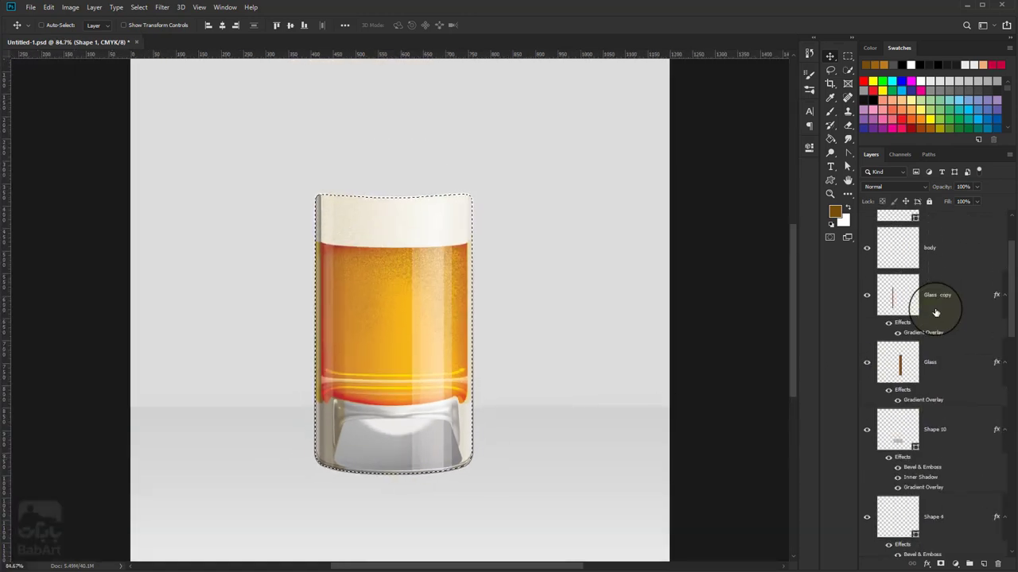
{"action": "scroll", "coordinate": [934, 311], "scroll_direction": "up", "scroll_amount": 5}
{"action": "left_click", "coordinate": [884, 337]}
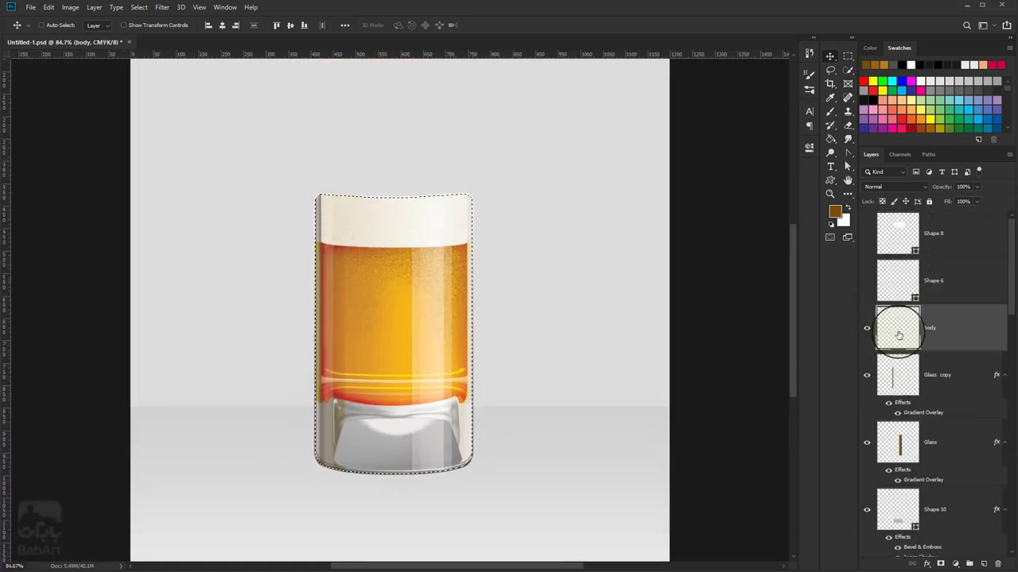
- Apply a 10 px white inside stroke around the glass selection on the body layer
{"action": "left_click", "coordinate": [48, 8]}
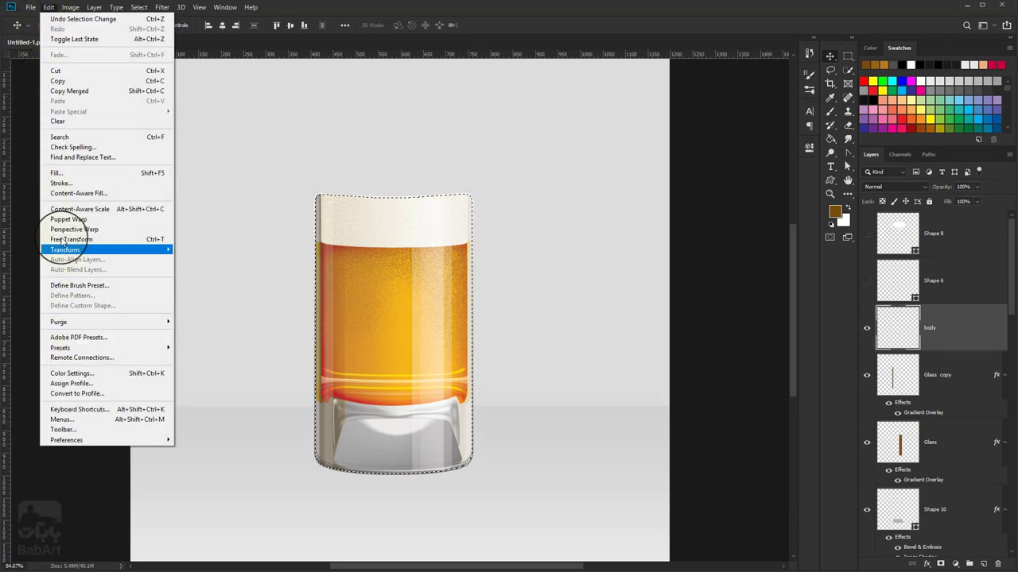
{"action": "left_click", "coordinate": [62, 185]}
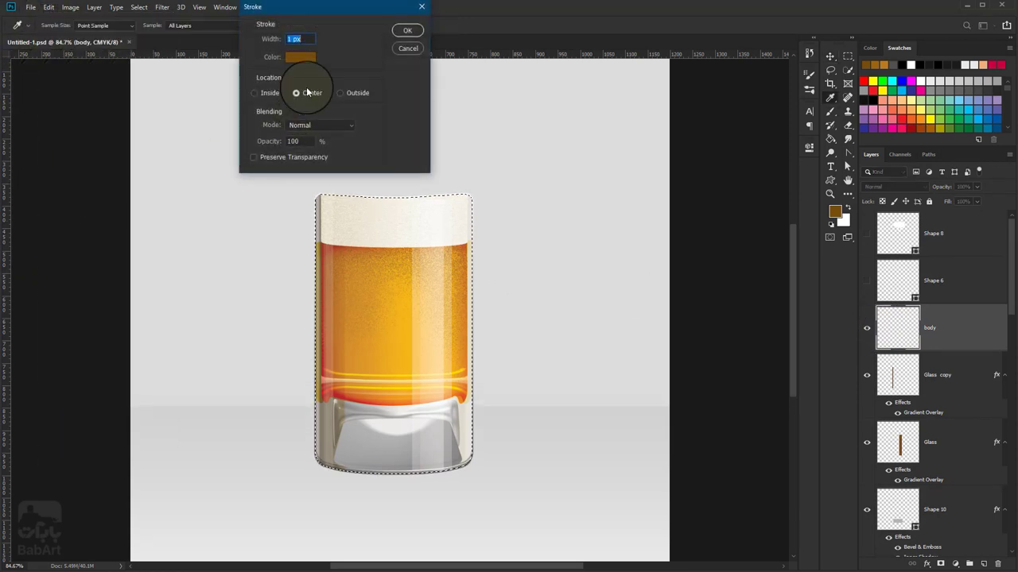
{"action": "left_click_drag", "start_coordinate": [327, 11], "coordinate": [355, 136]}
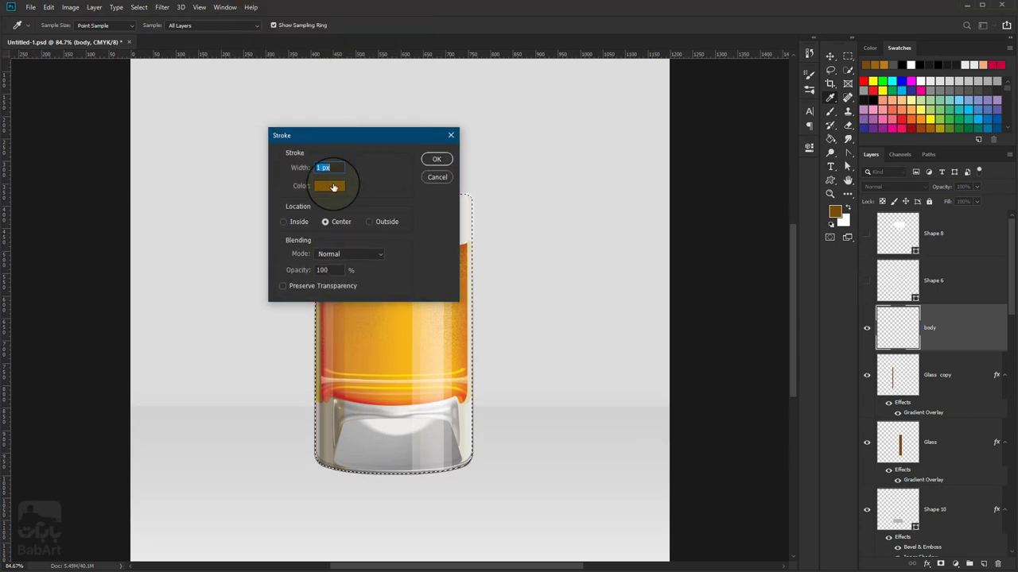
{"action": "left_click", "coordinate": [329, 185]}
{"action": "left_click_drag", "start_coordinate": [647, 208], "coordinate": [523, 184]}
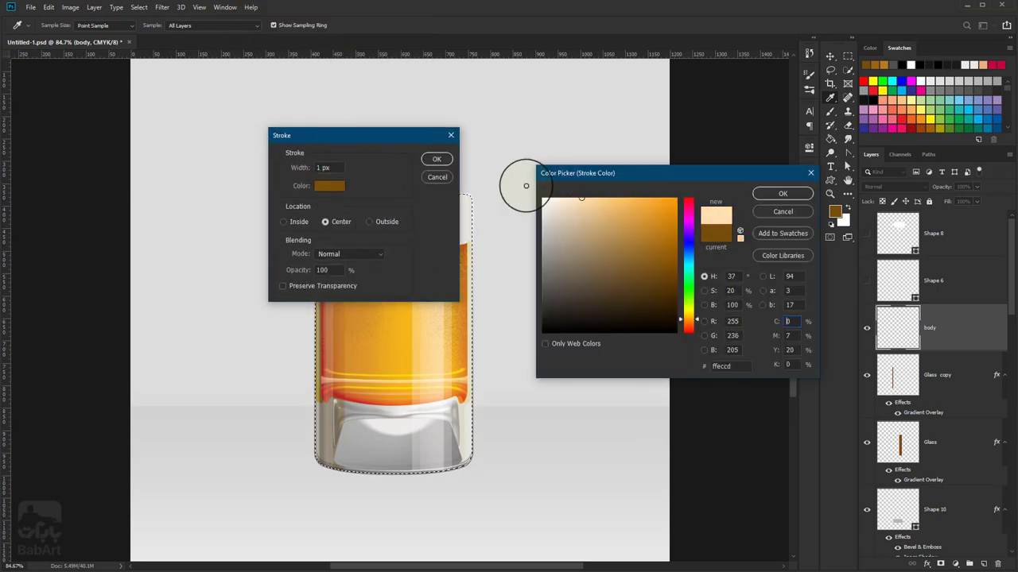
{"action": "left_click", "coordinate": [782, 193]}
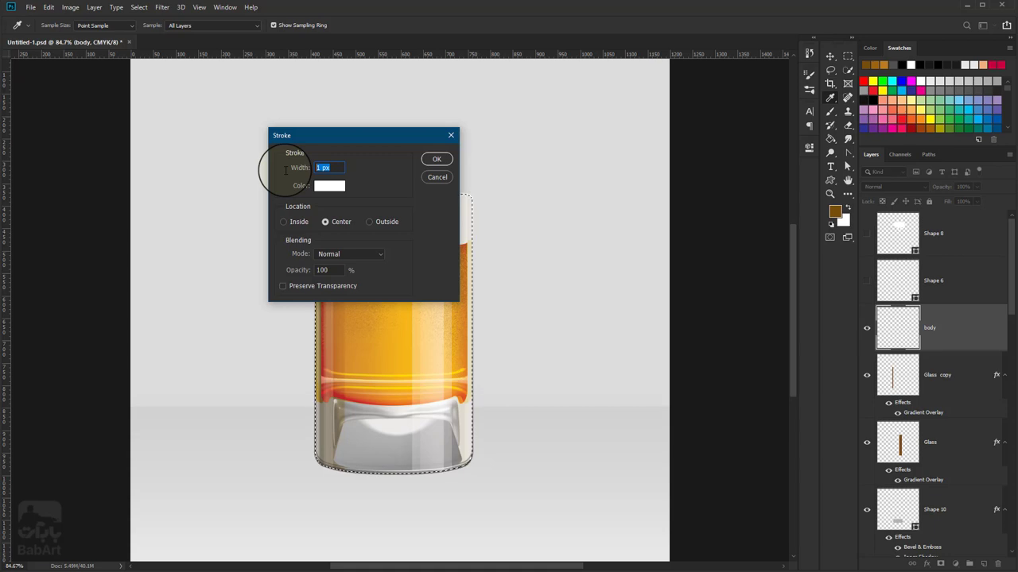
{"action": "type", "text": "10"}
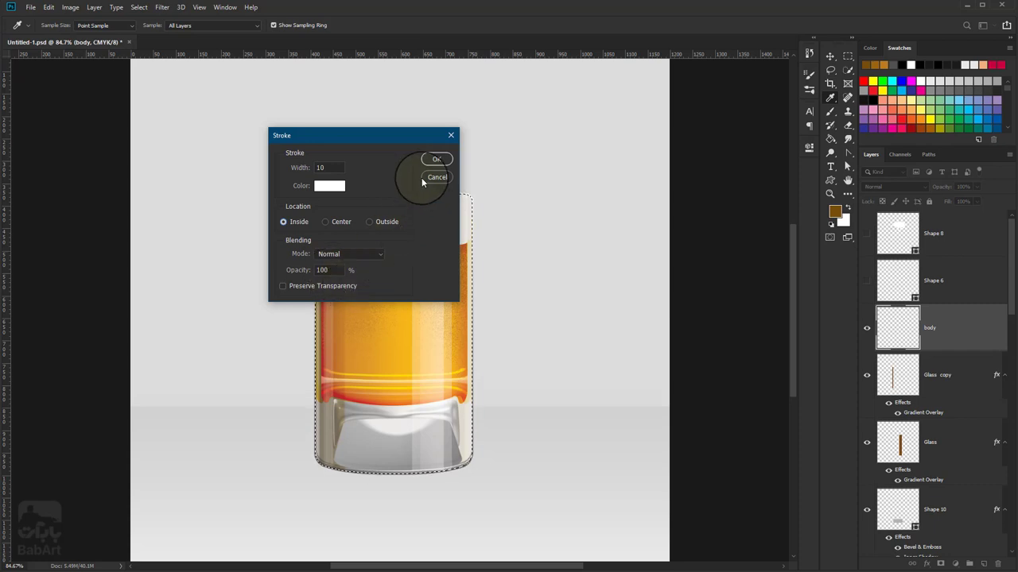
{"action": "left_click", "coordinate": [436, 160]}
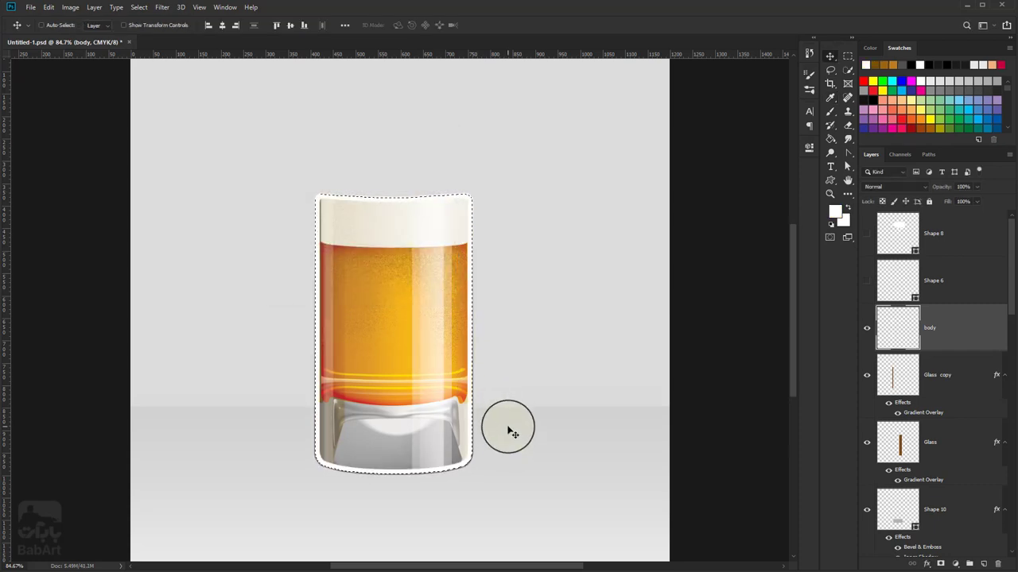
- Deselect the glass outline and set the body layer's Fill to 0%
{"action": "scroll", "coordinate": [421, 386], "scroll_direction": "down", "scroll_amount": 1}
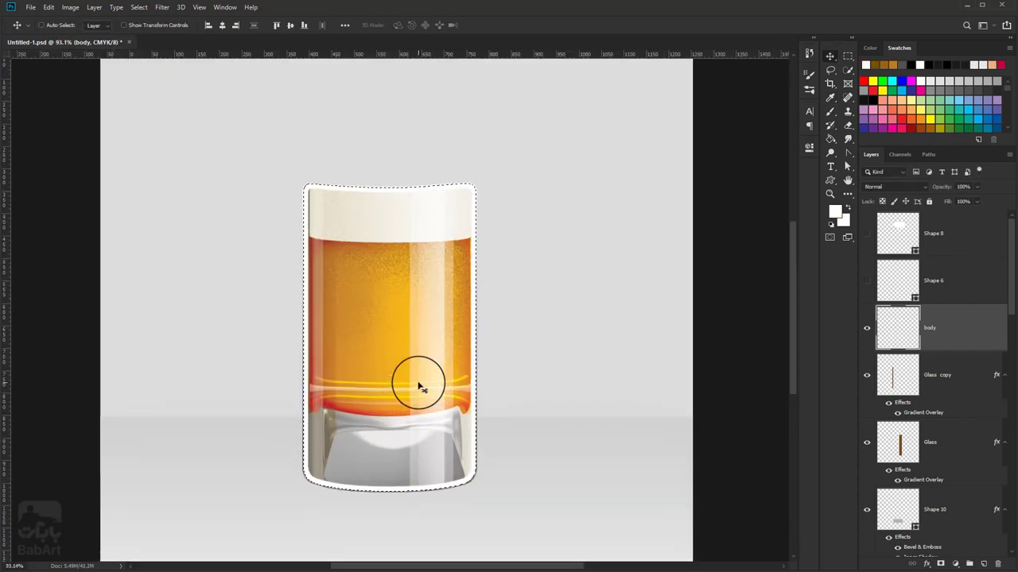
{"action": "scroll", "coordinate": [422, 387], "scroll_direction": "up", "scroll_amount": 2}
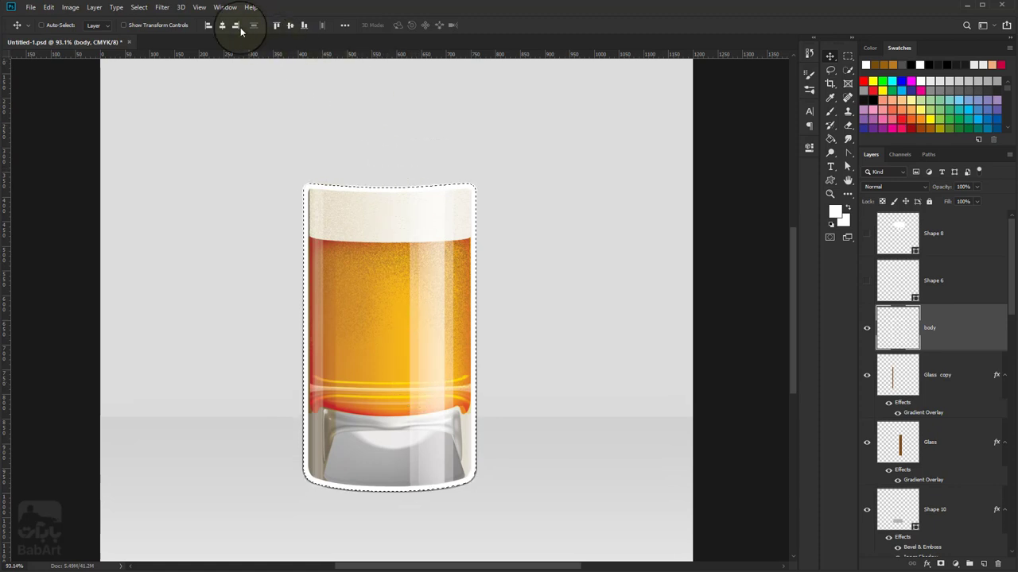
{"action": "left_click", "coordinate": [141, 8]}
{"action": "left_click", "coordinate": [148, 29]}
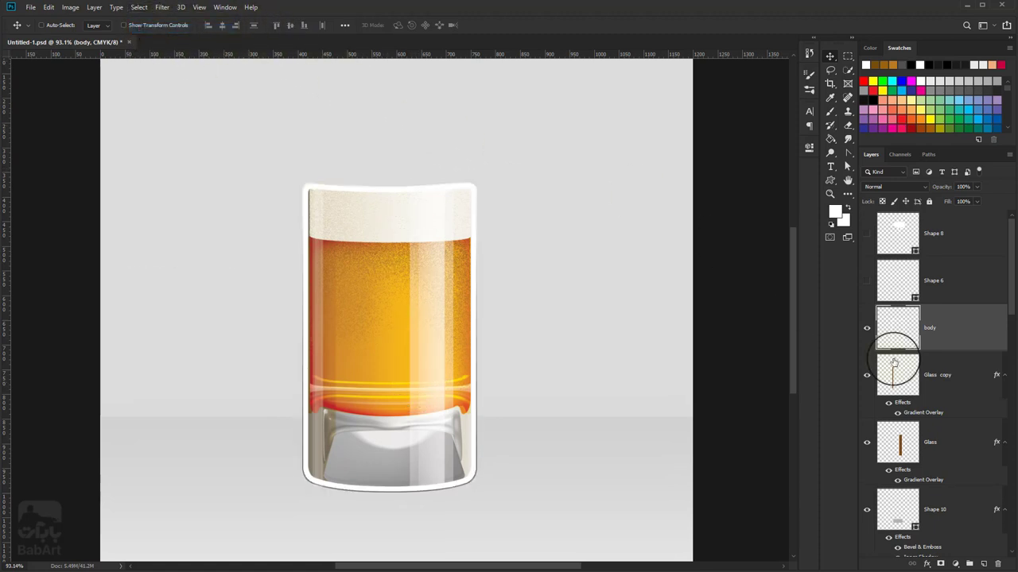
{"action": "left_click", "coordinate": [977, 201]}
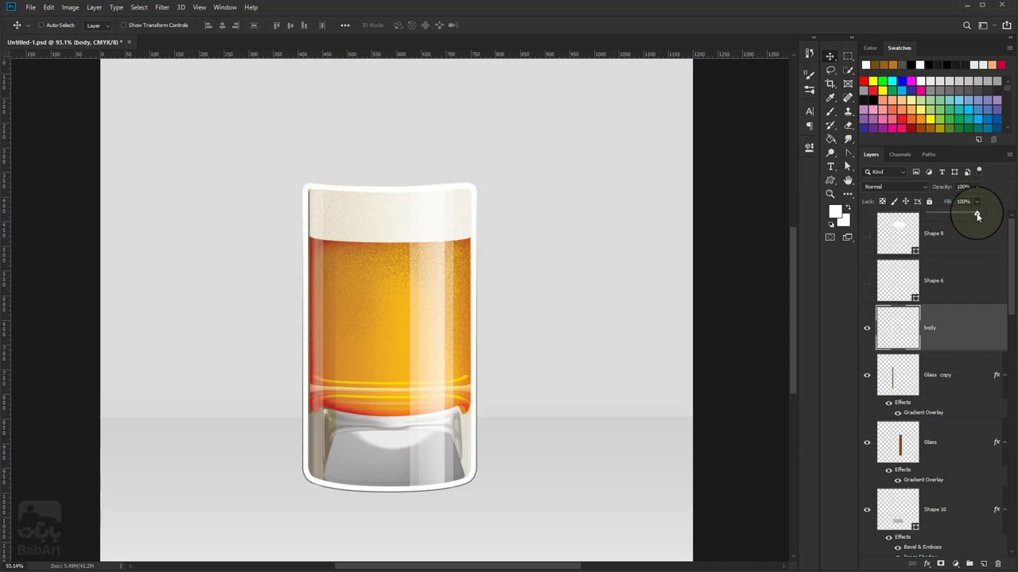
{"action": "left_click_drag", "start_coordinate": [976, 213], "coordinate": [897, 219]}
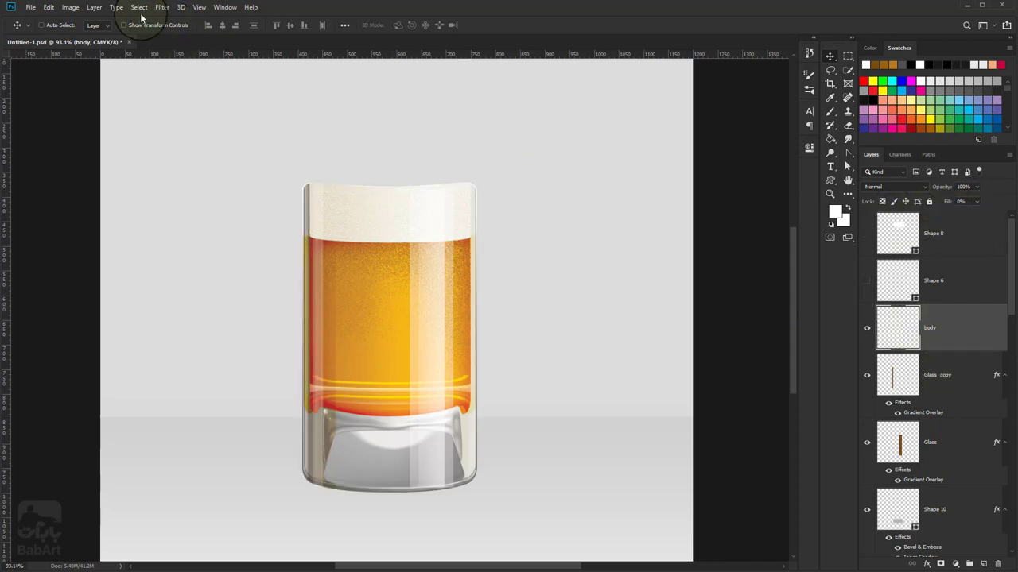
- Add an Inner Glow to body with Normal blending and 50% opacity
{"action": "left_click", "coordinate": [94, 7]}
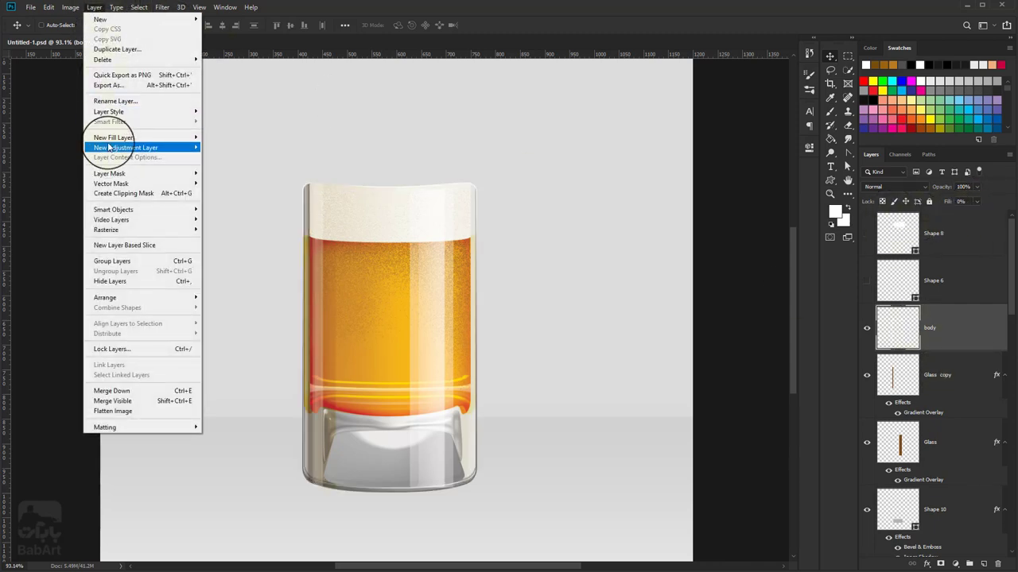
{"action": "mouse_move", "coordinate": [109, 111]}
{"action": "left_click", "coordinate": [236, 107]}
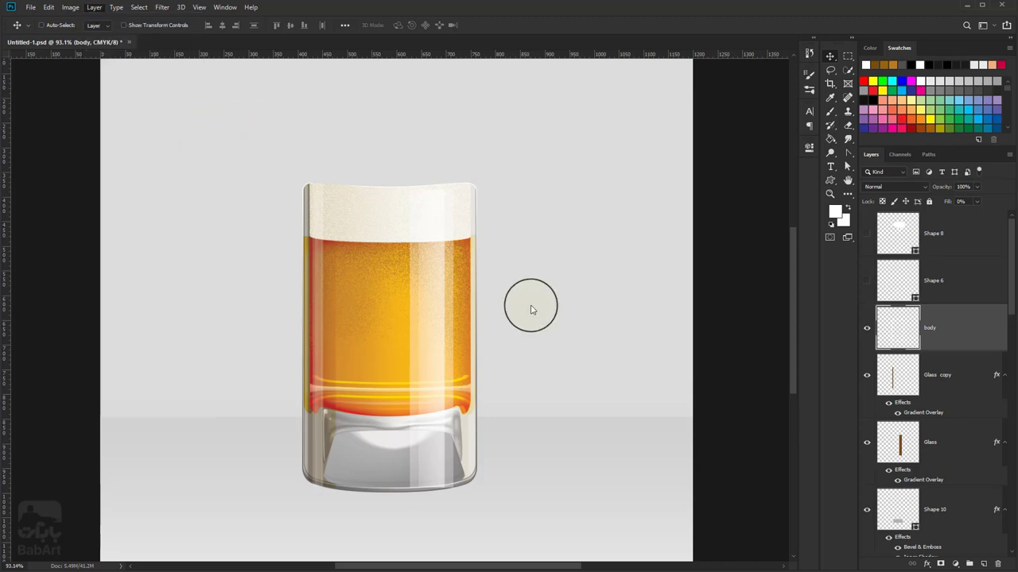
{"action": "left_click_drag", "start_coordinate": [489, 131], "coordinate": [579, 188]}
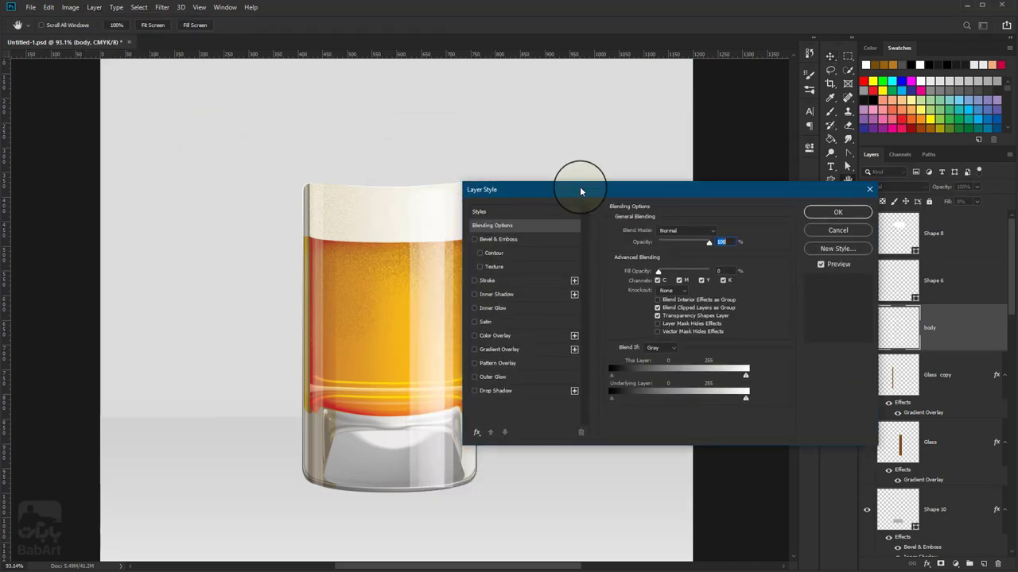
{"action": "left_click", "coordinate": [507, 308]}
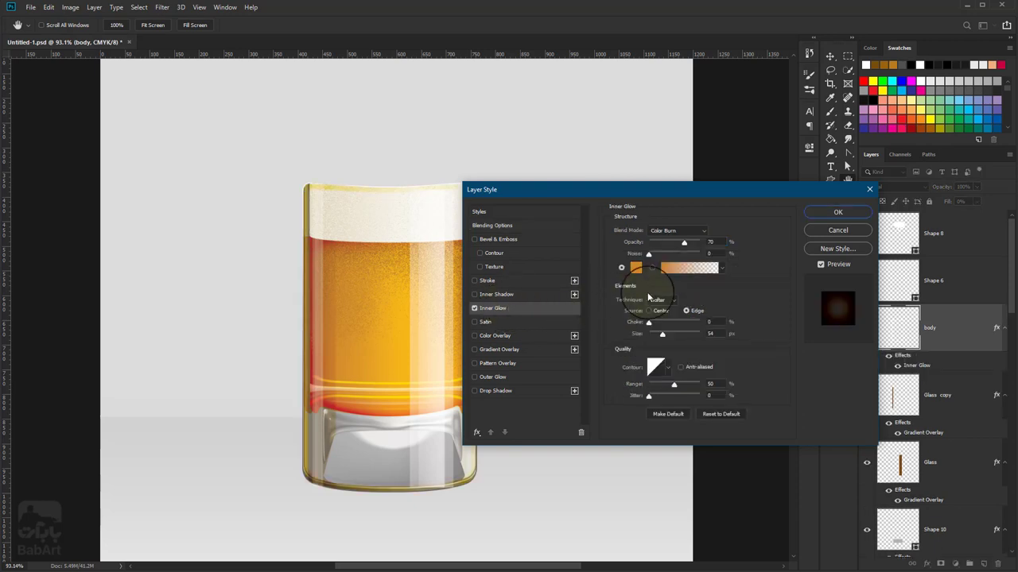
{"action": "left_click", "coordinate": [711, 242]}
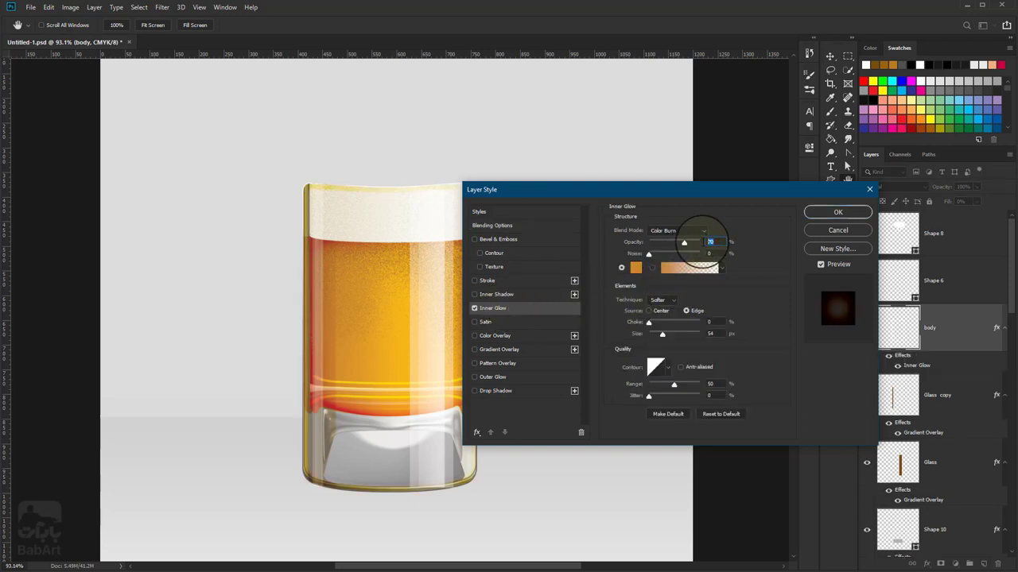
{"action": "type", "text": "50"}
{"action": "left_click", "coordinate": [682, 232]}
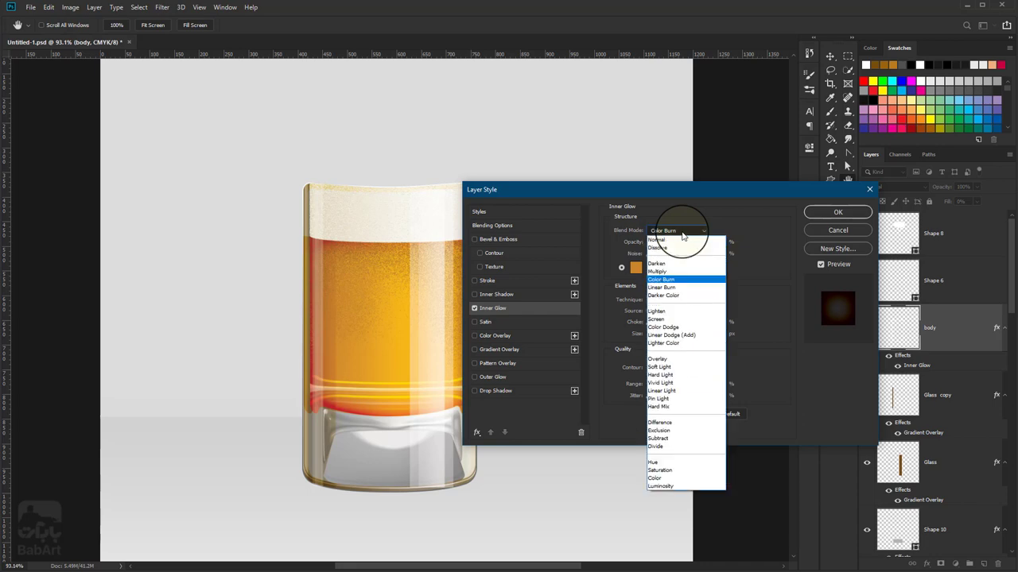
{"action": "left_click", "coordinate": [657, 239]}
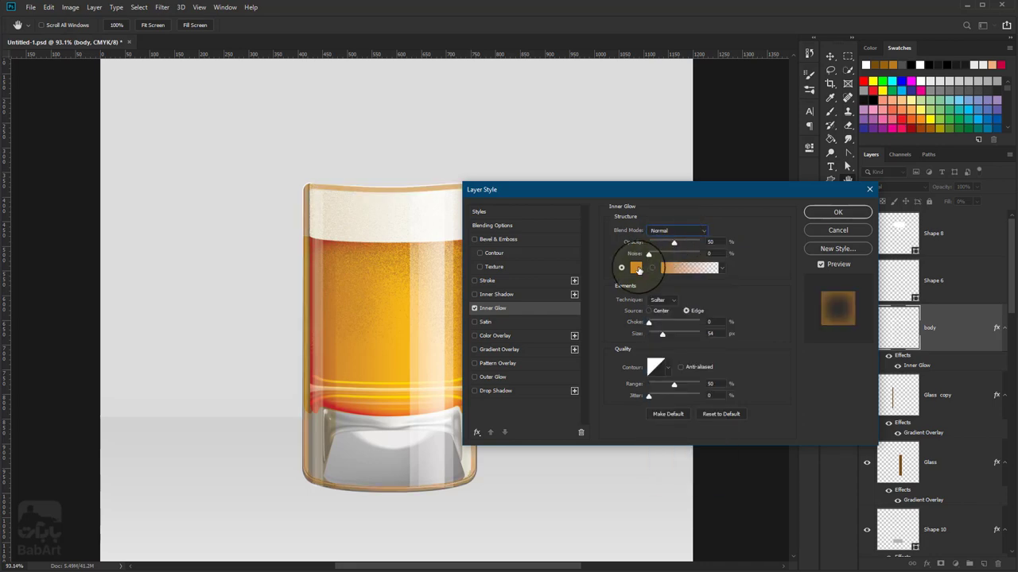
- Make the inner glow white with a 5 px size
{"action": "left_click", "coordinate": [638, 270]}
{"action": "left_click_drag", "start_coordinate": [624, 314], "coordinate": [547, 200]}
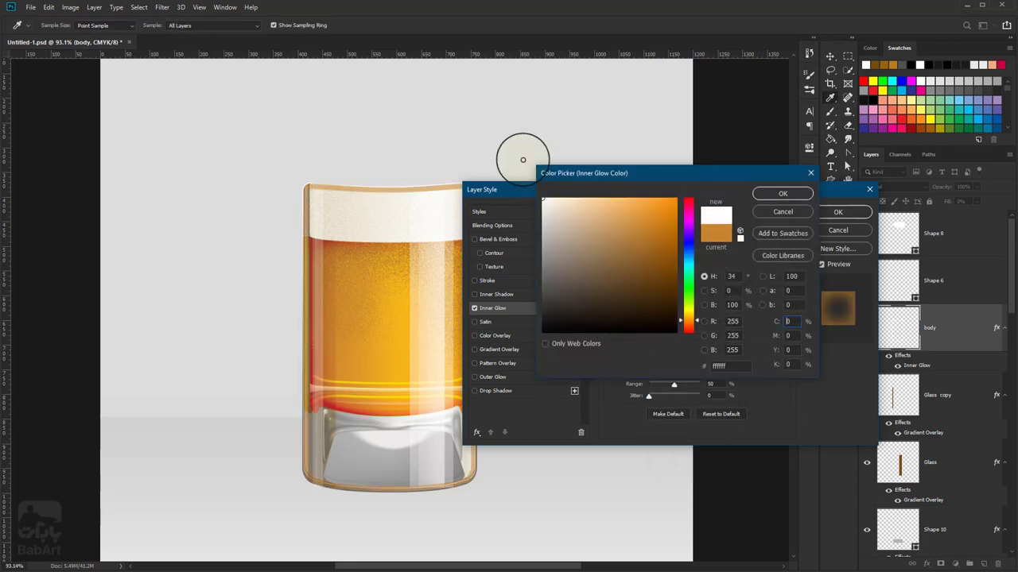
{"action": "left_click", "coordinate": [782, 193]}
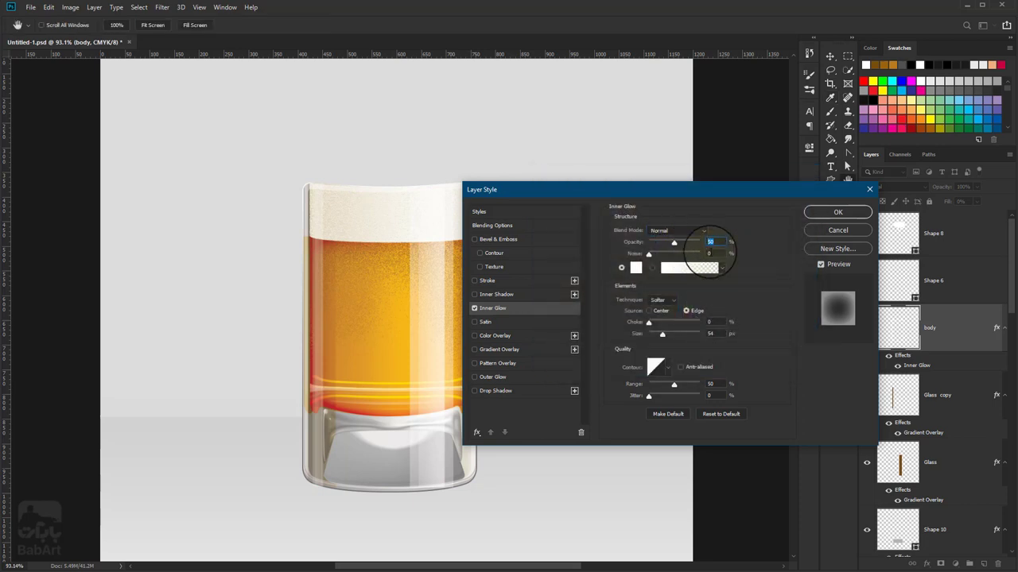
{"action": "left_click", "coordinate": [710, 253]}
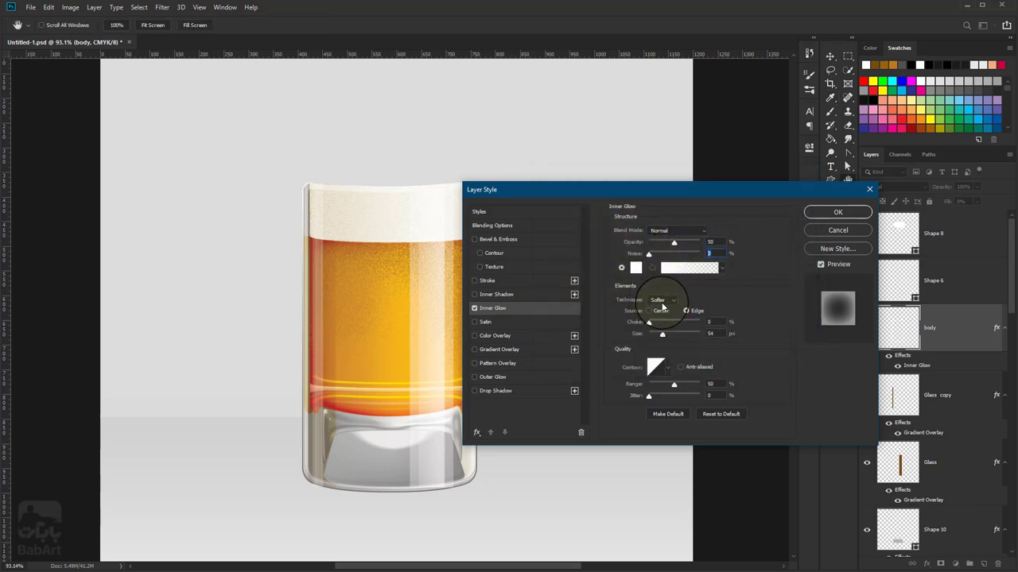
{"action": "left_click", "coordinate": [663, 333]}
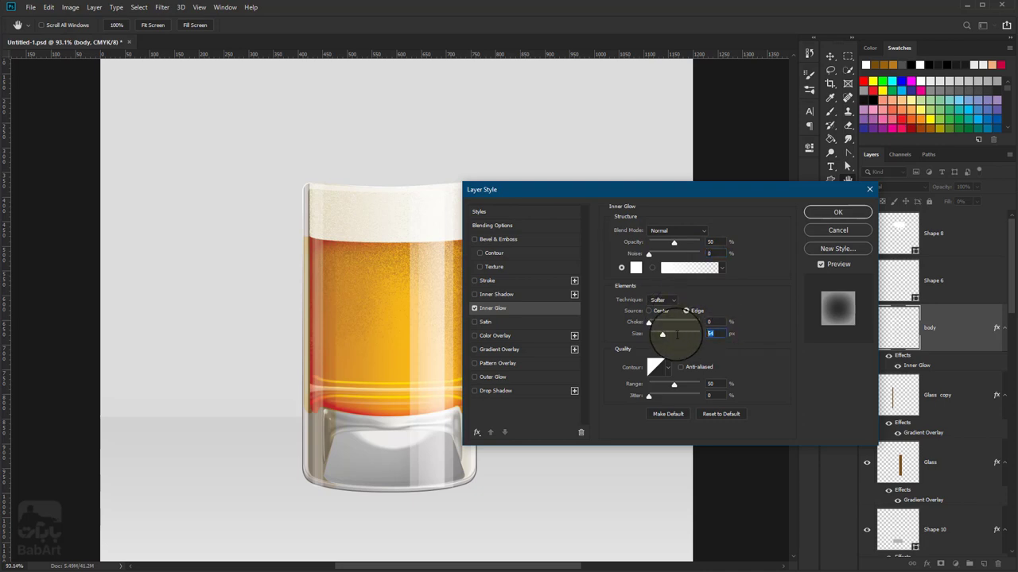
{"action": "type", "text": "5"}
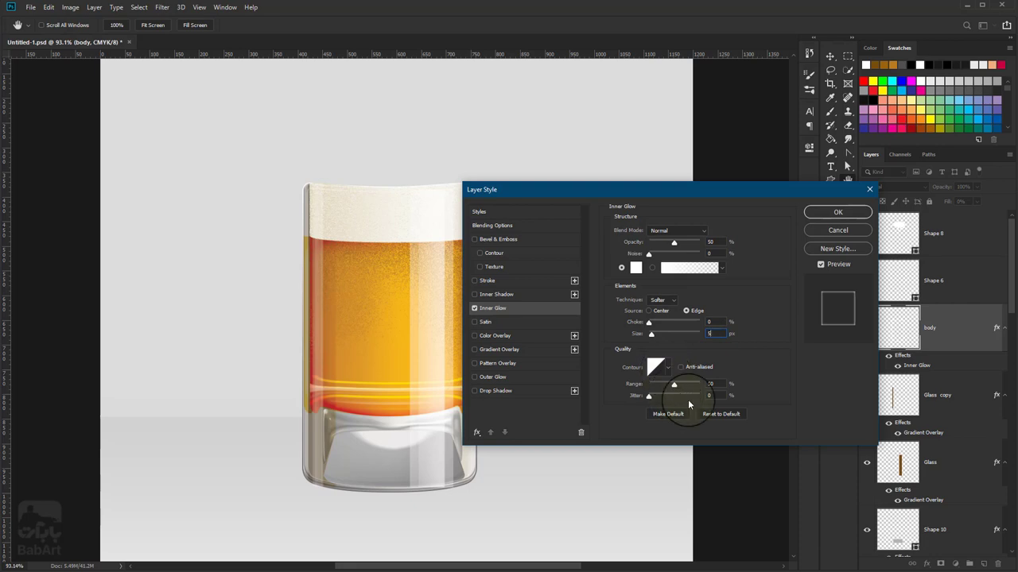
{"action": "left_click", "coordinate": [710, 384]}
- Add Bevel & Emboss to body with depth 150, direction Down, and a new size
{"action": "left_click", "coordinate": [497, 238]}
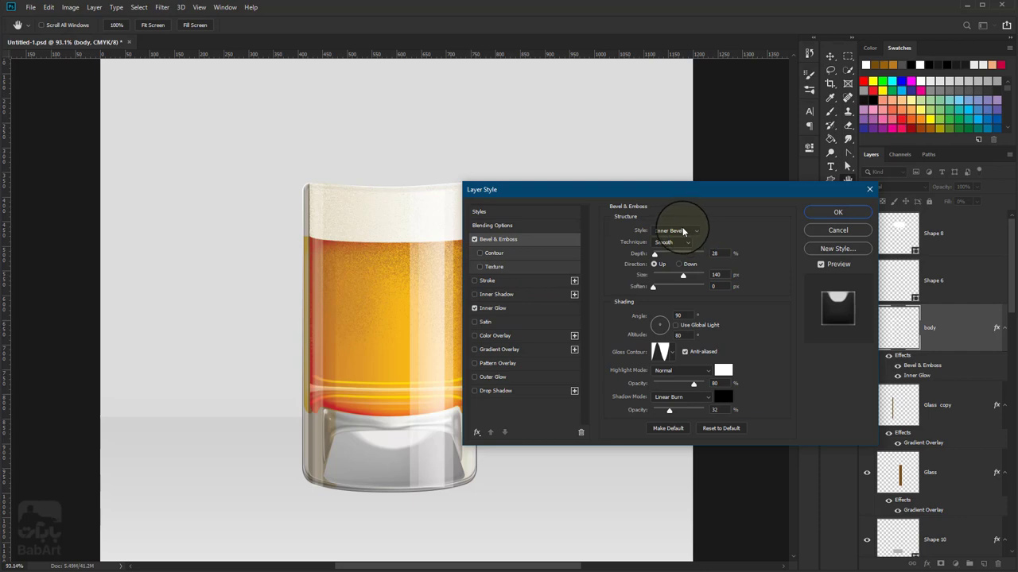
{"action": "left_click", "coordinate": [711, 253]}
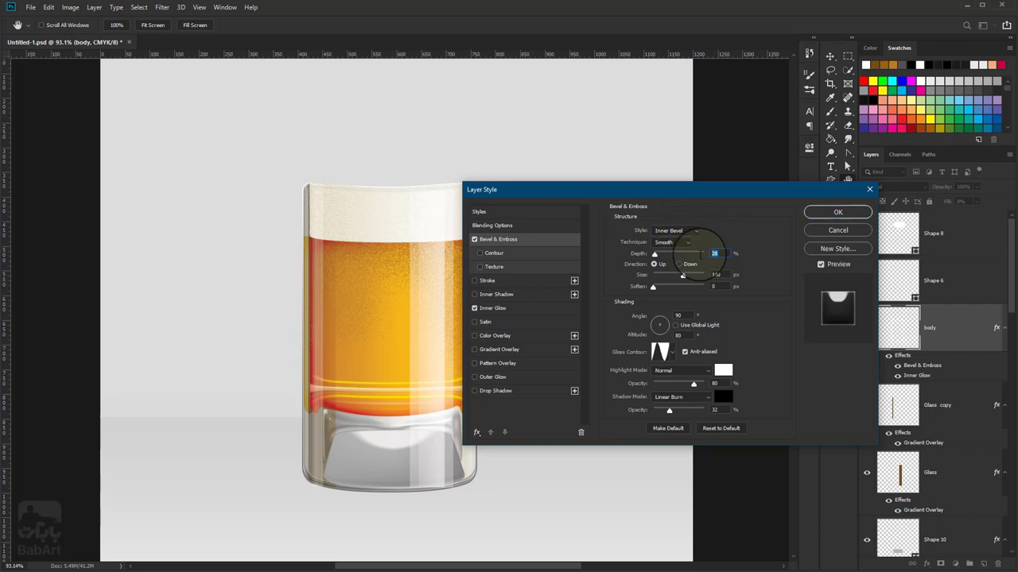
{"action": "type", "text": "150"}
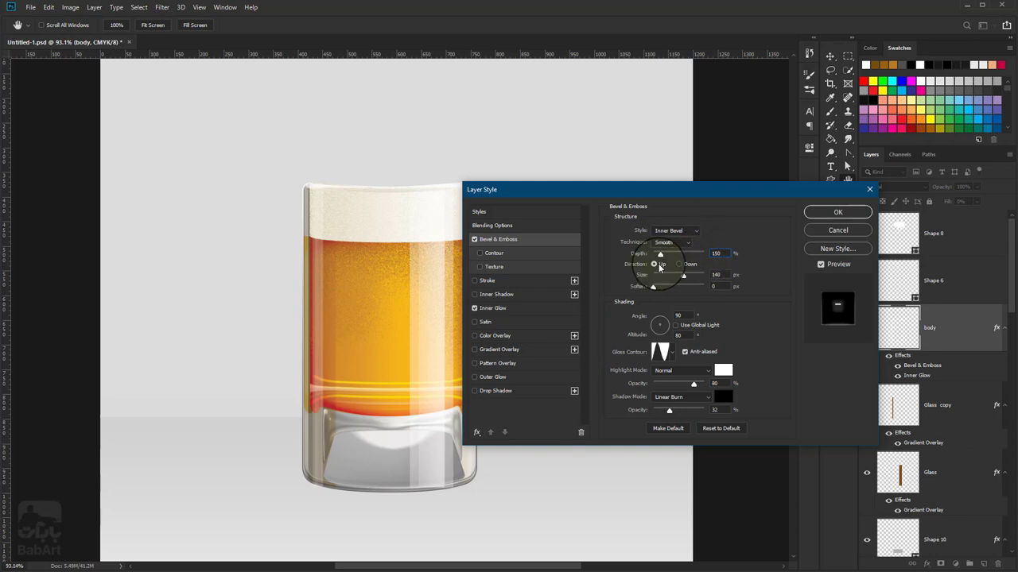
{"action": "left_click", "coordinate": [680, 264]}
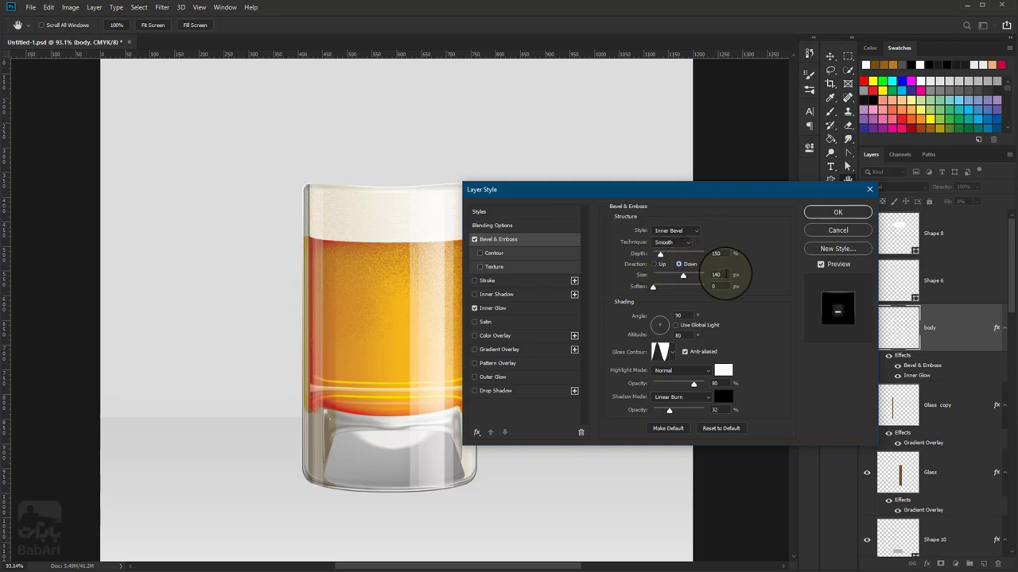
{"action": "left_click", "coordinate": [716, 274]}
{"action": "type", "text": "4"}
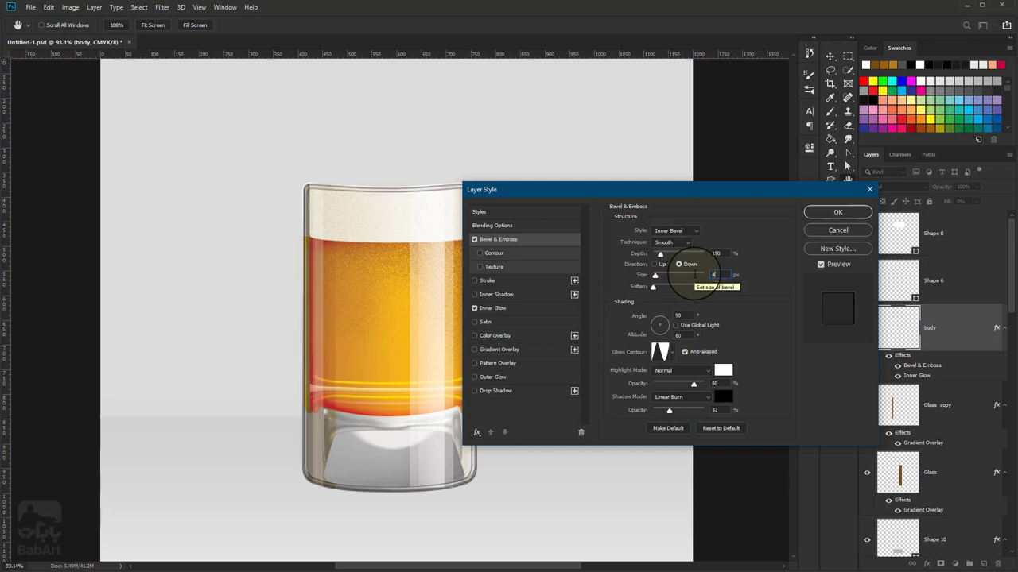
{"action": "type", "text": "9"}
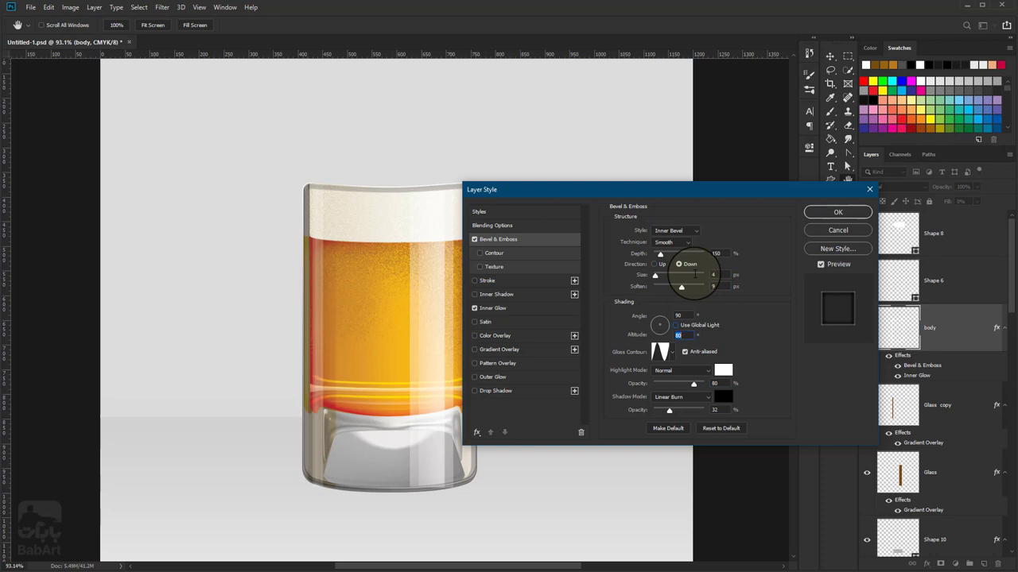
{"action": "type", "text": "40"}
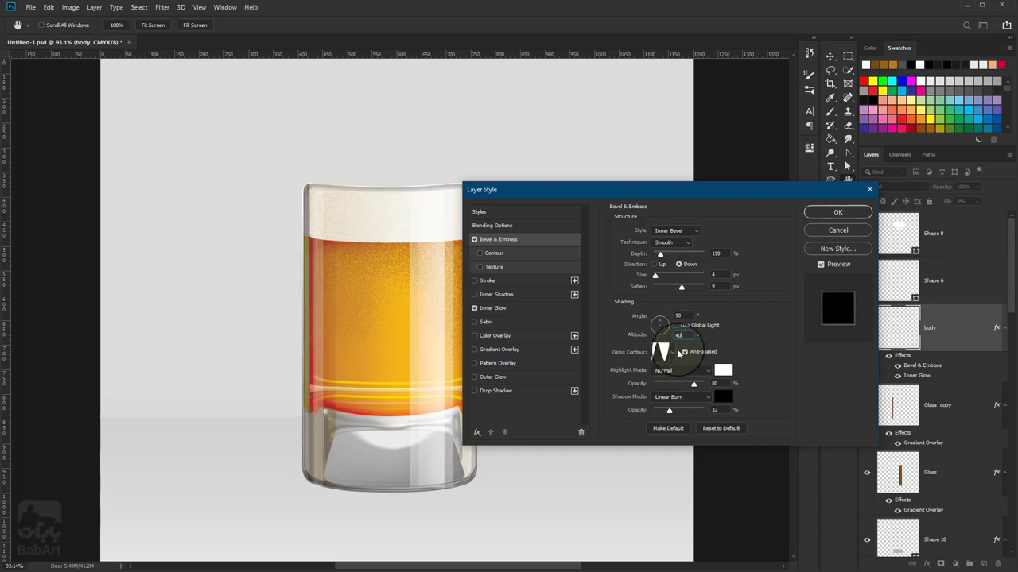
- Change the bevel's gloss contour and set highlight mode to Linear Dodge (Add)
{"action": "left_click", "coordinate": [671, 354]}
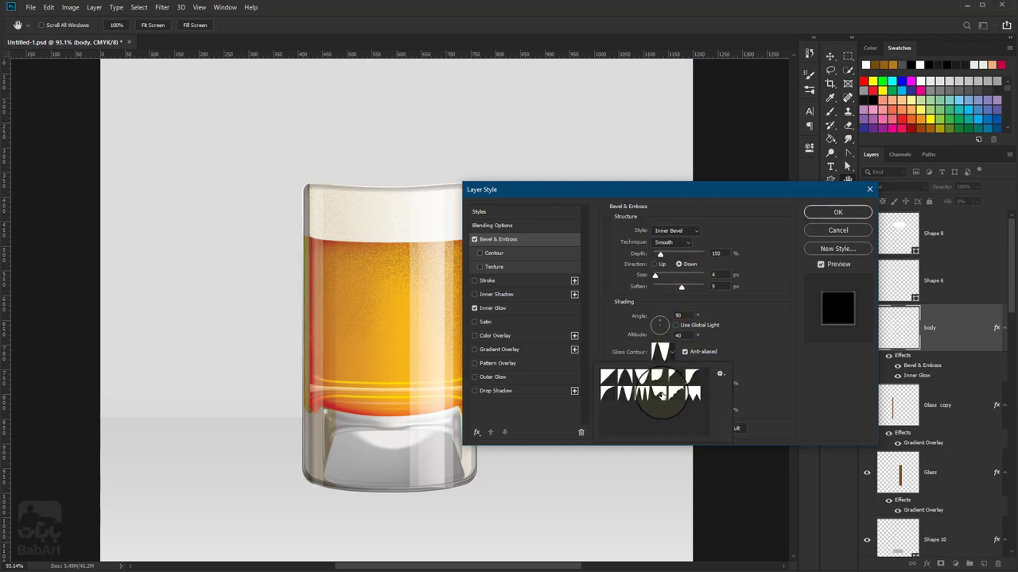
{"action": "left_click", "coordinate": [661, 394]}
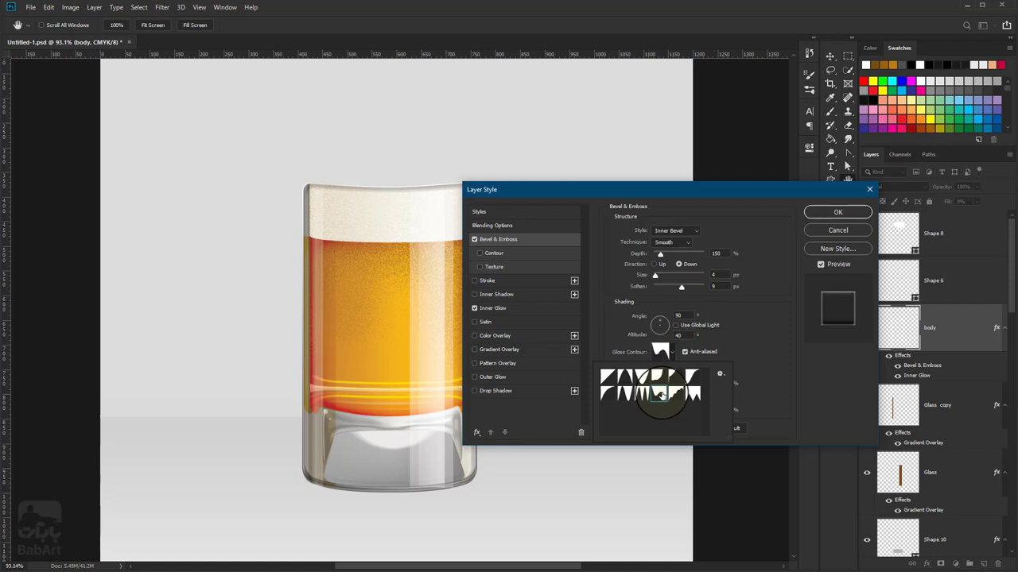
{"action": "left_click", "coordinate": [774, 372]}
{"action": "left_click", "coordinate": [715, 383]}
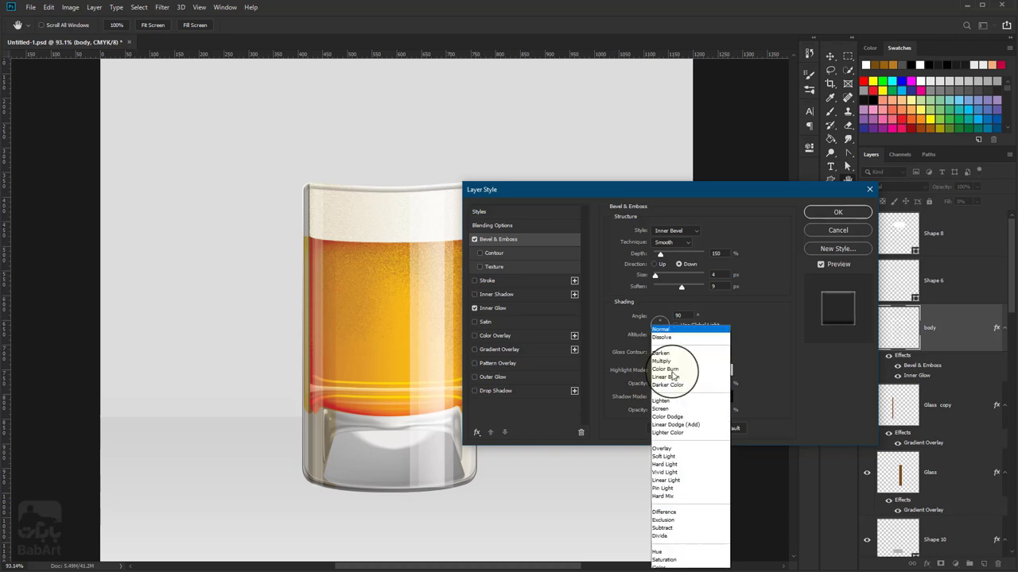
{"action": "left_click", "coordinate": [677, 370]}
{"action": "left_click", "coordinate": [685, 413]}
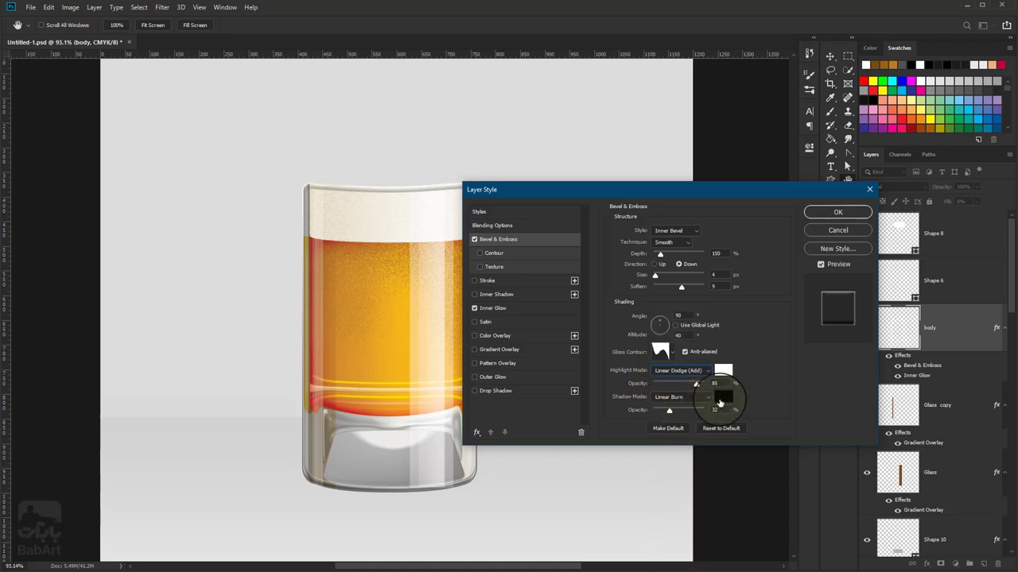
- Give the bevel shadow a new colour, Linear Dodge (Add) mode, and about 37% opacity
{"action": "left_click", "coordinate": [723, 397]}
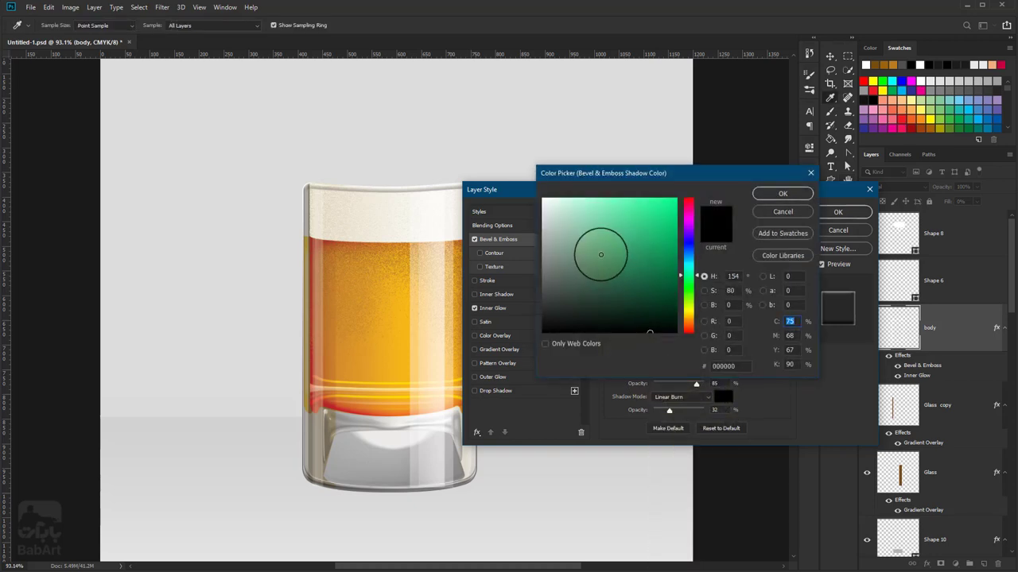
{"action": "left_click_drag", "start_coordinate": [595, 250], "coordinate": [543, 199]}
{"action": "left_click", "coordinate": [796, 200]}
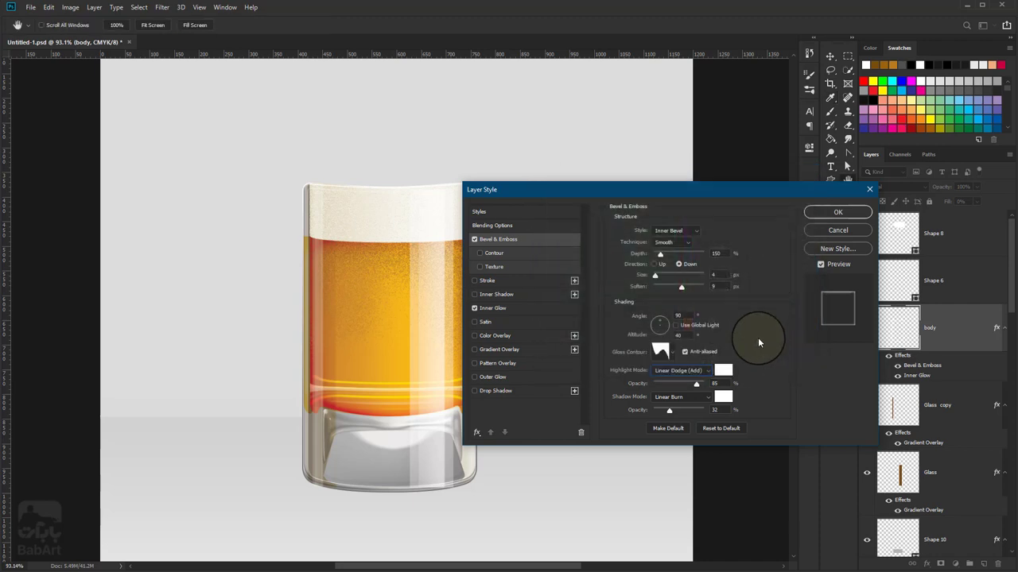
{"action": "left_click", "coordinate": [689, 399]}
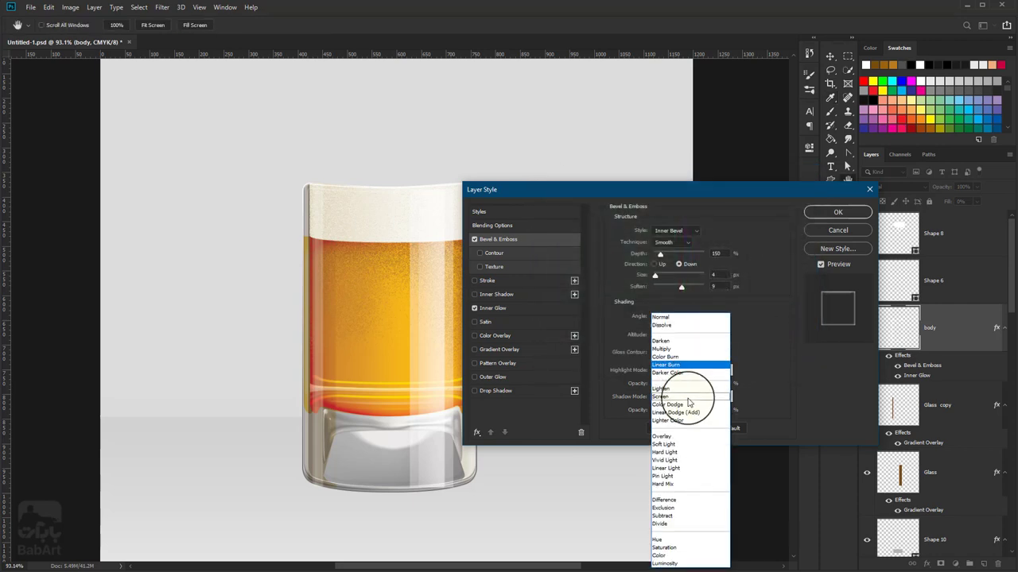
{"action": "left_click", "coordinate": [676, 413]}
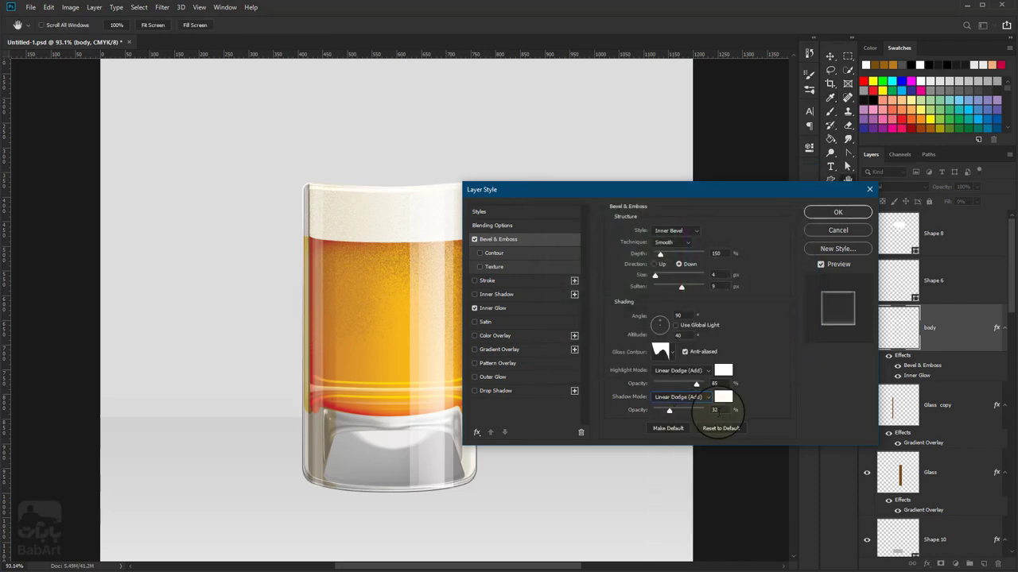
{"action": "left_click_drag", "start_coordinate": [719, 409], "coordinate": [688, 412]}
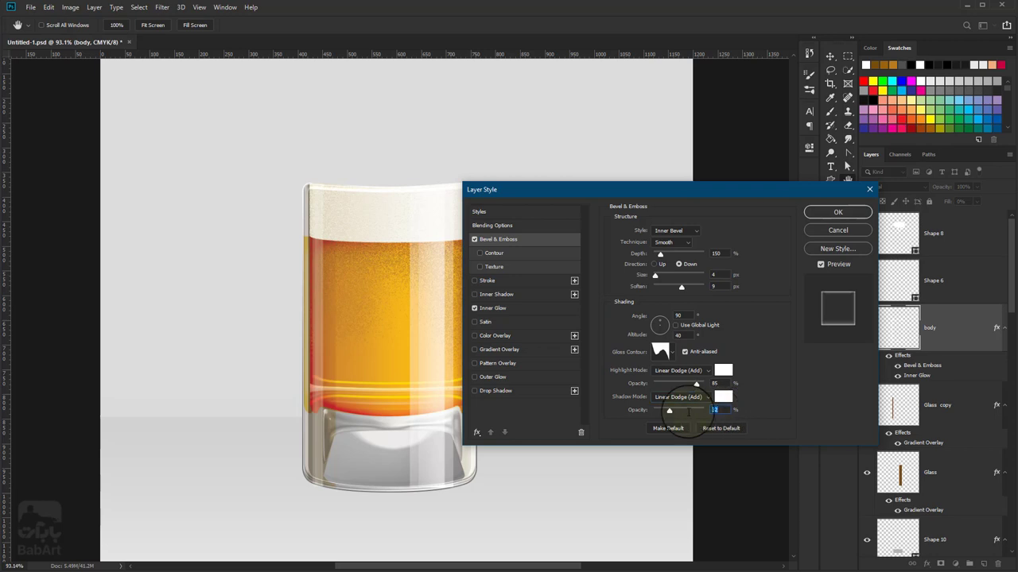
{"action": "type", "text": "38"}
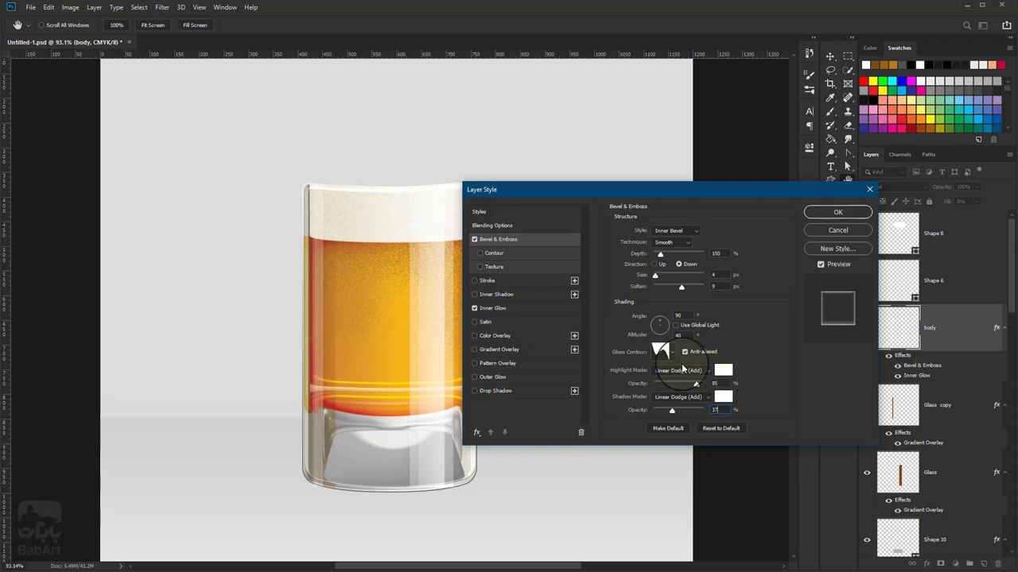
- Enable the bevel Contour at 100% range and turn on Satin
{"action": "left_click", "coordinate": [493, 253]}
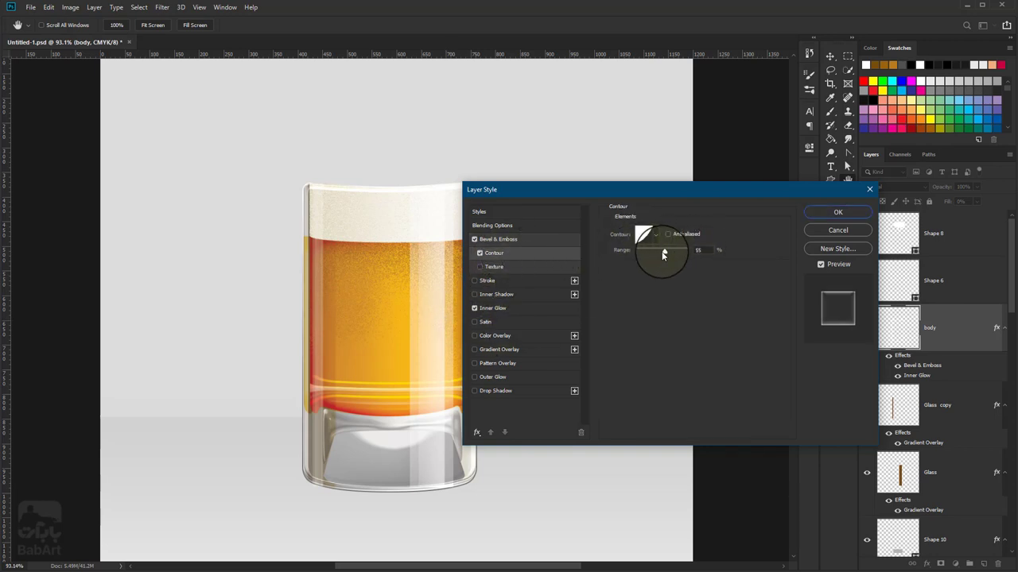
{"action": "left_click_drag", "start_coordinate": [664, 253], "coordinate": [818, 250]}
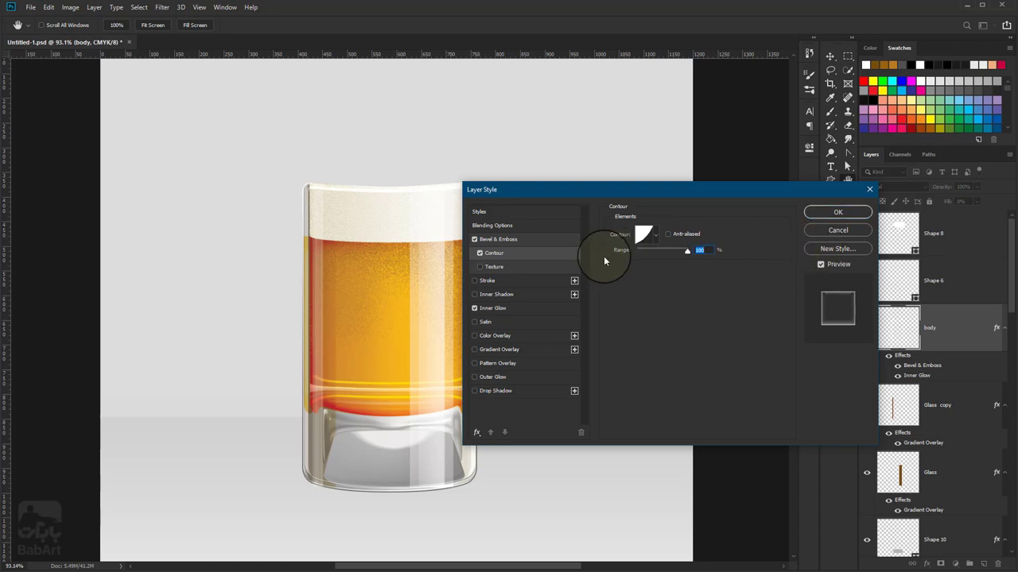
{"action": "left_click", "coordinate": [507, 322]}
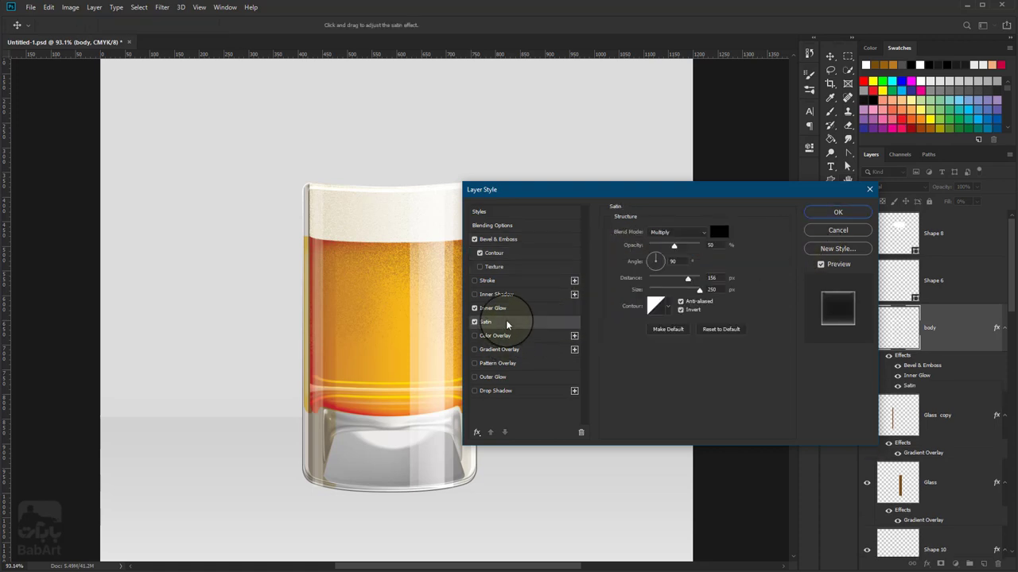
- Set the body satin to Linear Burn at 25% opacity, 19° angle and 2 px distance
{"action": "left_click", "coordinate": [672, 236]}
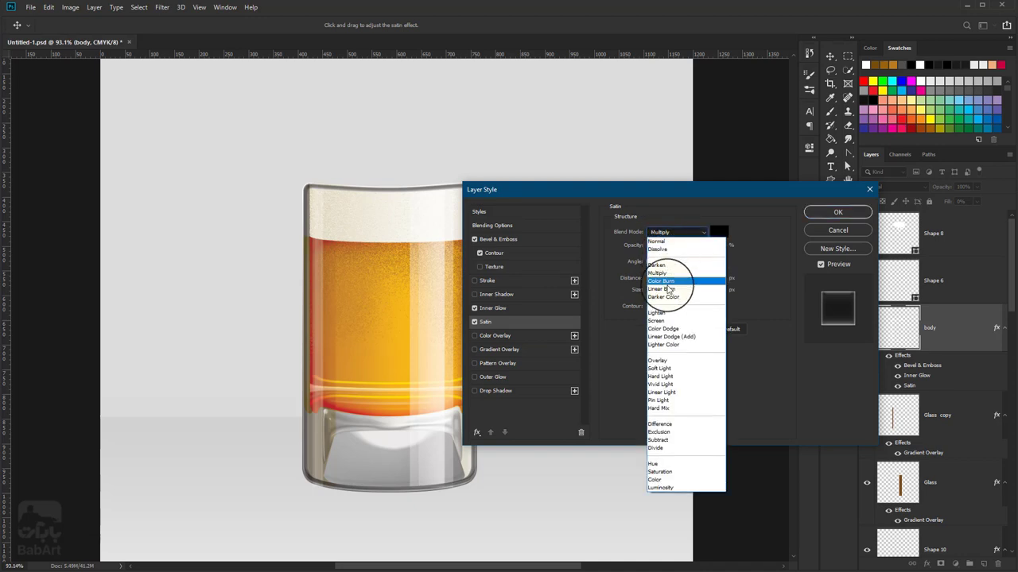
{"action": "left_click", "coordinate": [677, 271]}
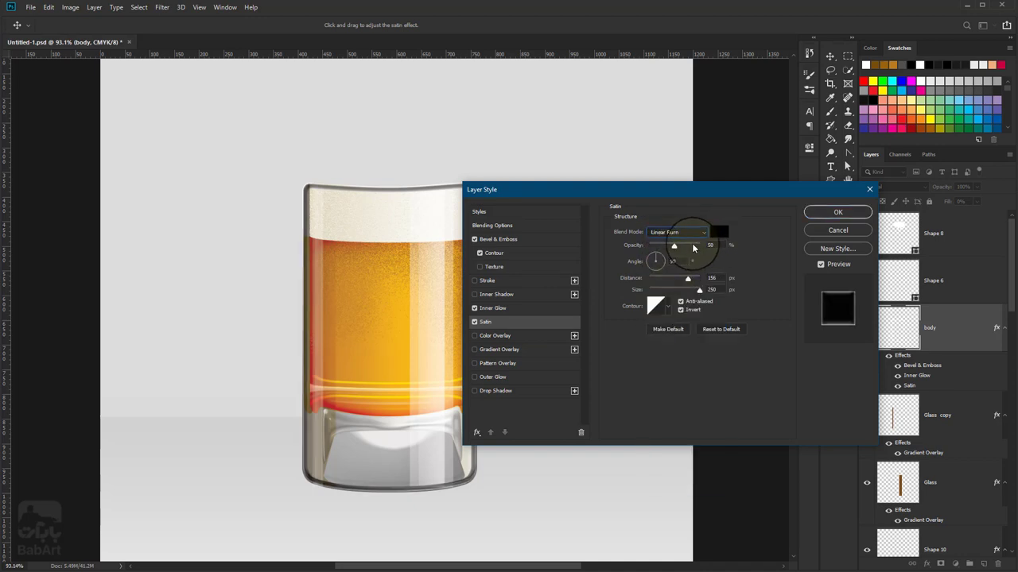
{"action": "double_click", "coordinate": [710, 245]}
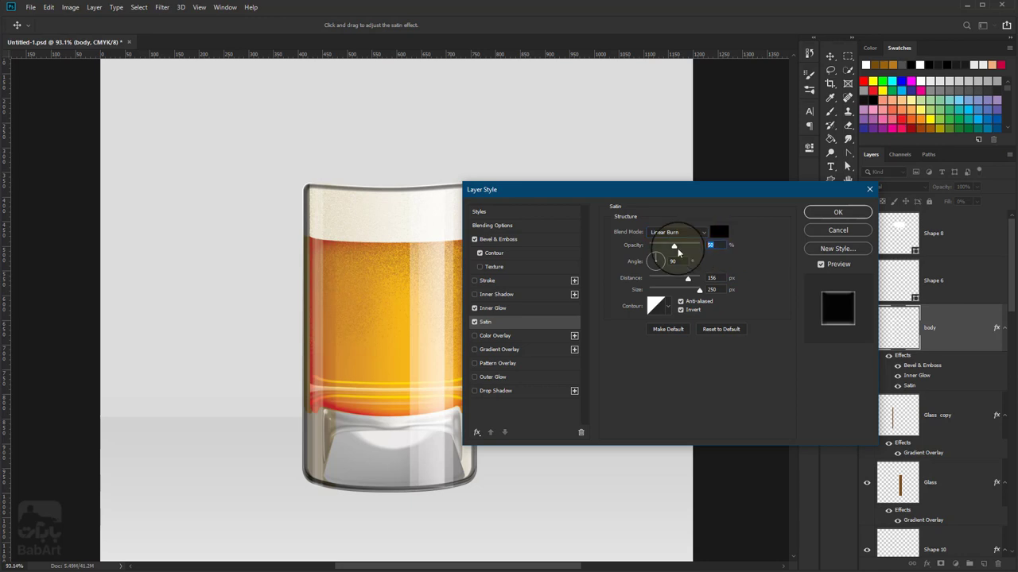
{"action": "type", "text": "25"}
{"action": "key", "text": "Tab"}
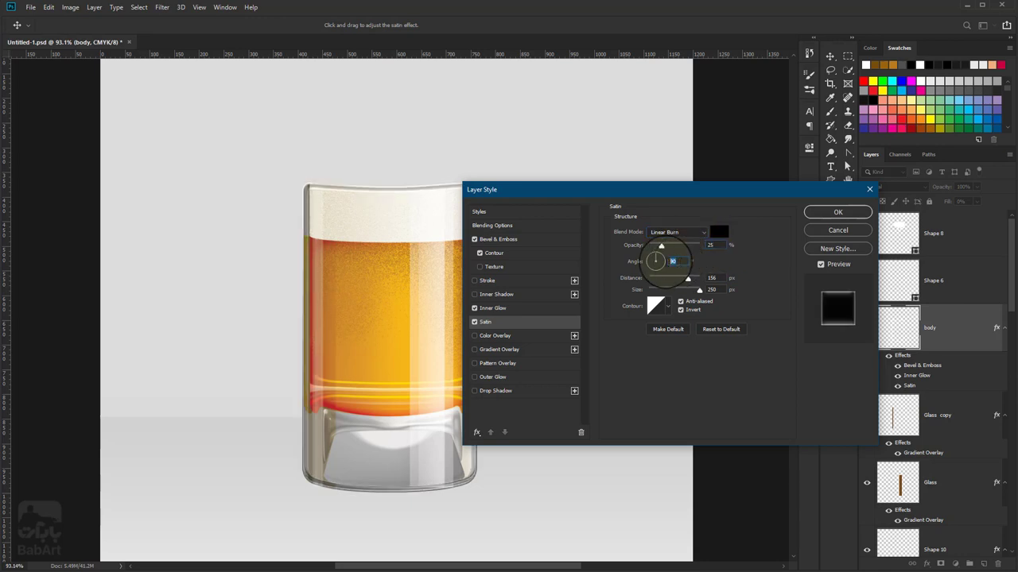
{"action": "type", "text": "195"}
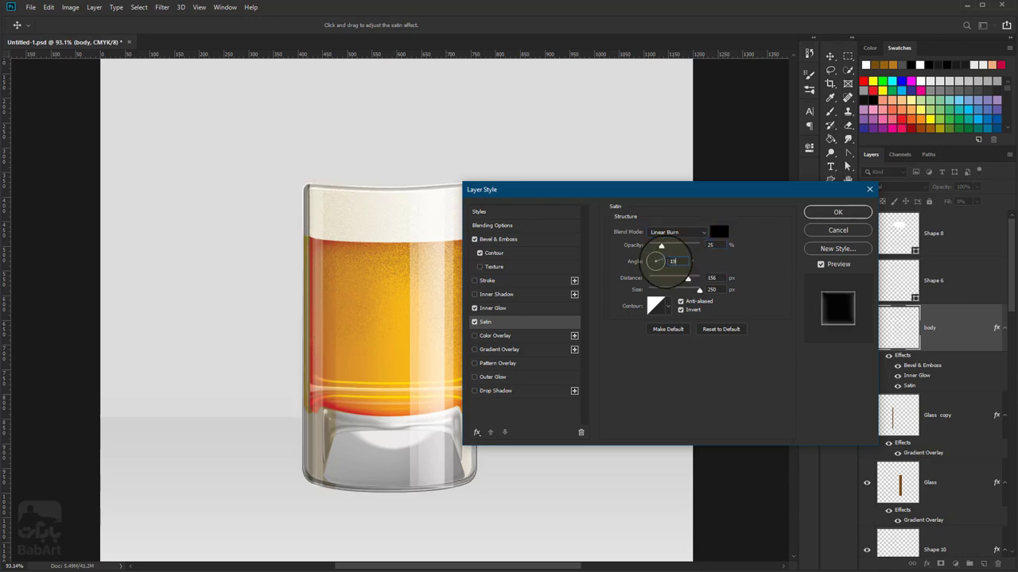
{"action": "key", "text": "Tab"}
{"action": "type", "text": "2"}
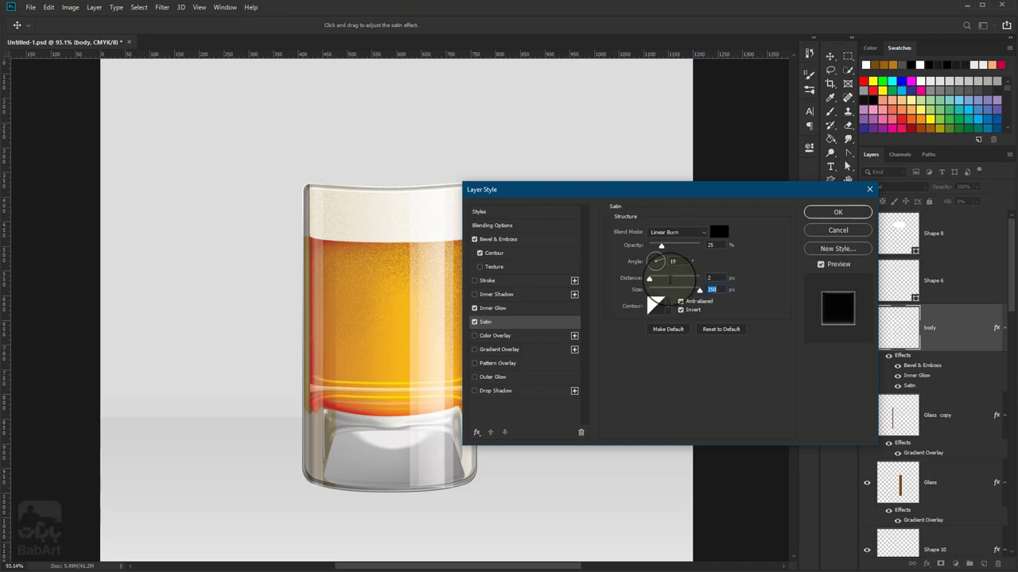
{"action": "type", "text": "1"}
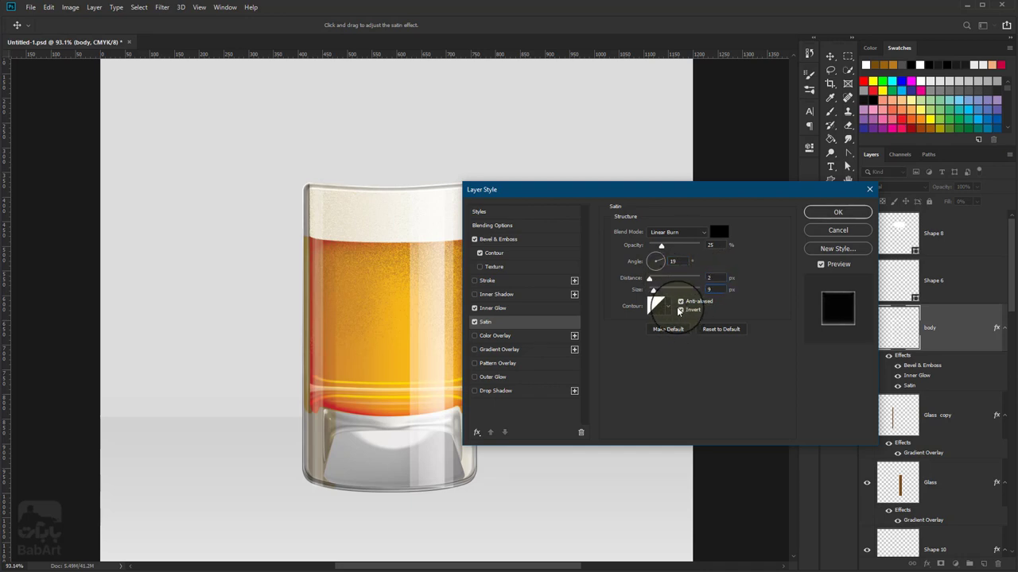
- Choose a different satin contour, turn off Invert, and apply the layer style
{"action": "left_click", "coordinate": [668, 309]}
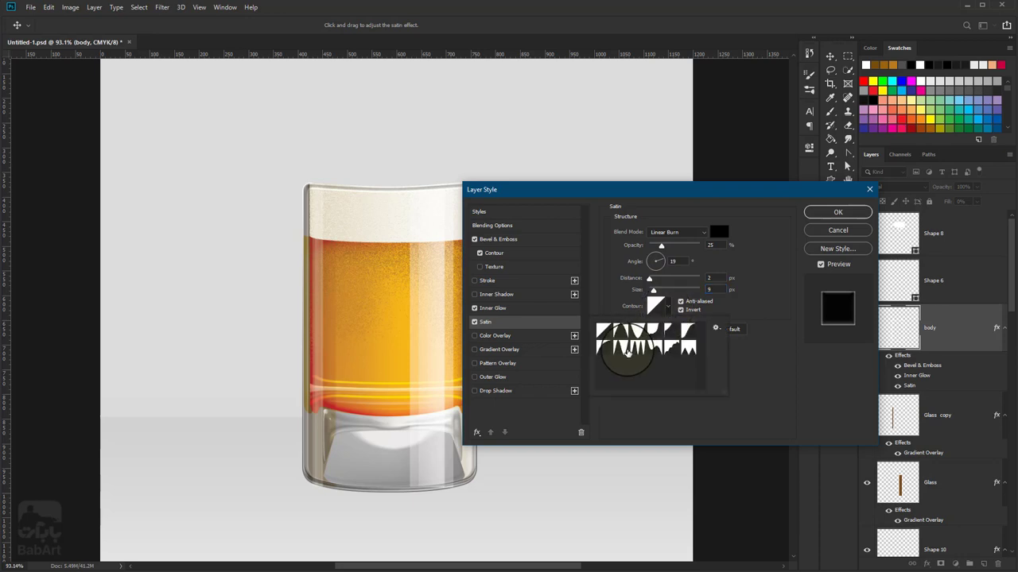
{"action": "left_click", "coordinate": [688, 331]}
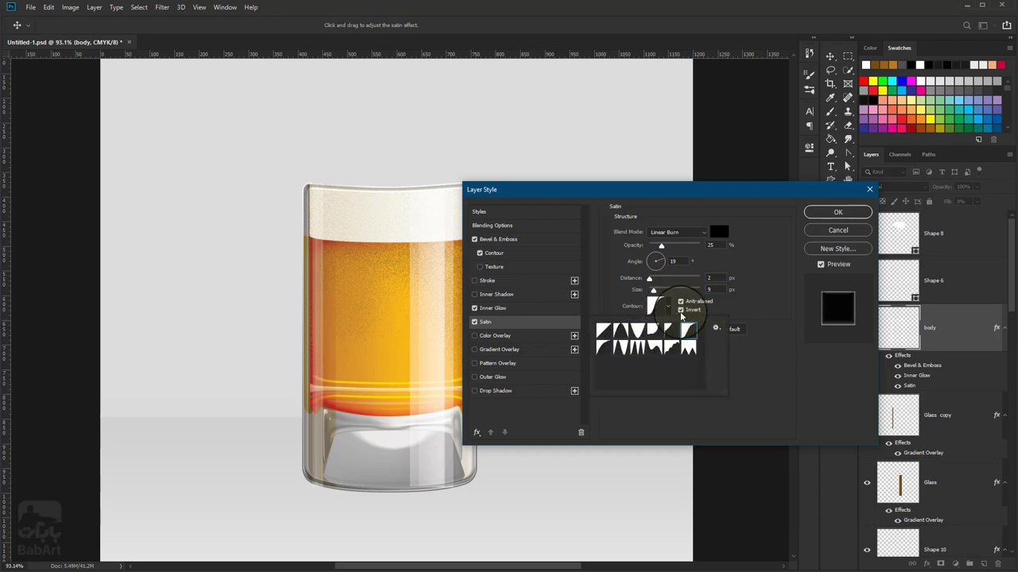
{"action": "left_click", "coordinate": [667, 307]}
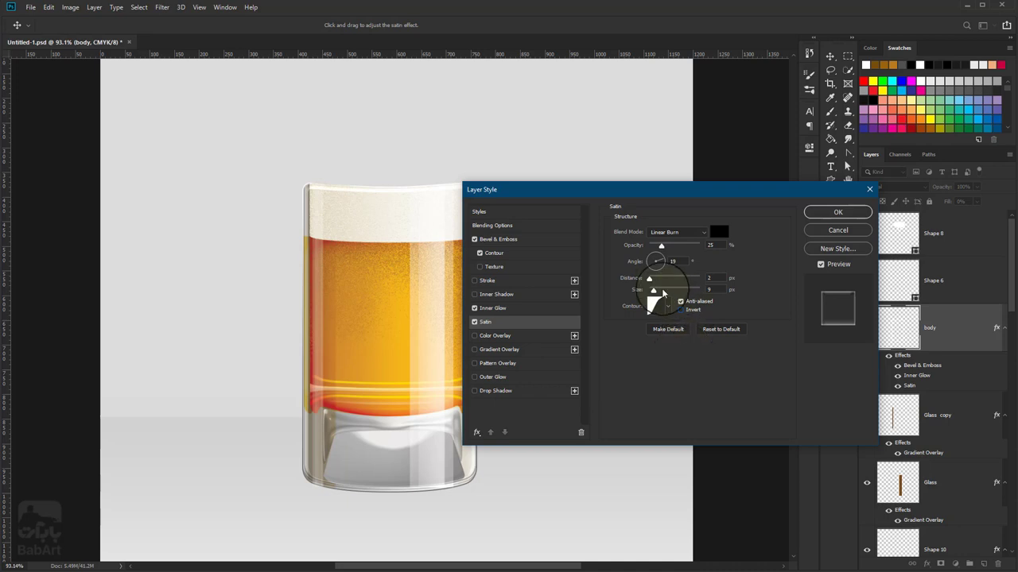
{"action": "left_click", "coordinate": [475, 322]}
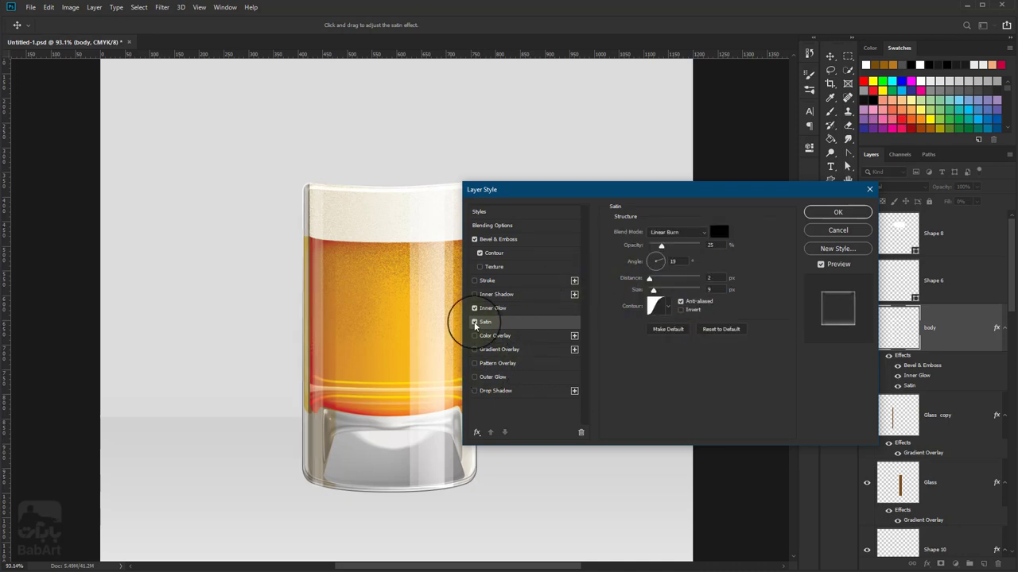
{"action": "left_click", "coordinate": [819, 213]}
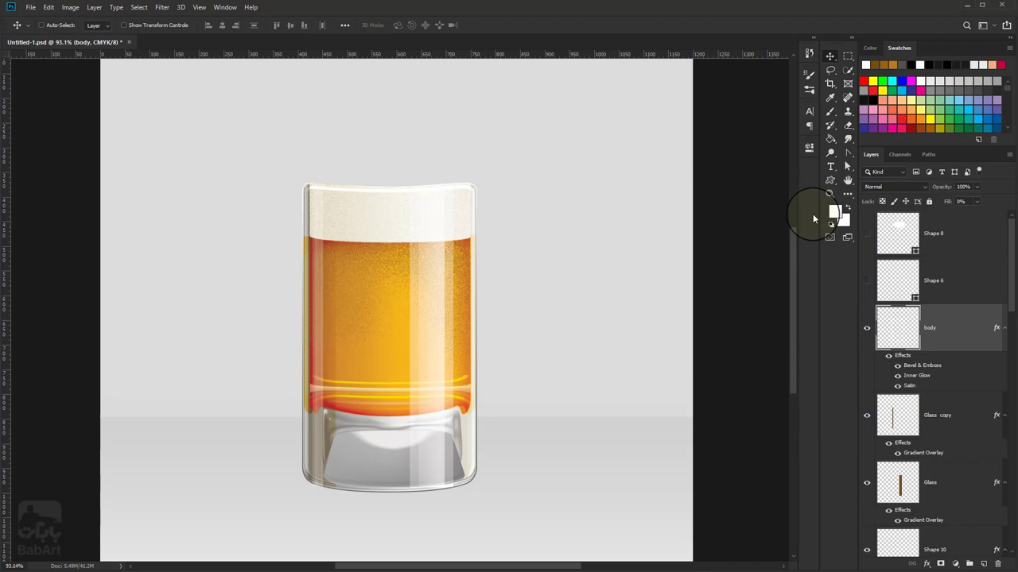
- Collapse the effects lists of the body, Glass copy, Glass, Shape 10 and Shape 4 layers
{"action": "left_click", "coordinate": [1004, 328]}
{"action": "left_click", "coordinate": [1004, 376]}
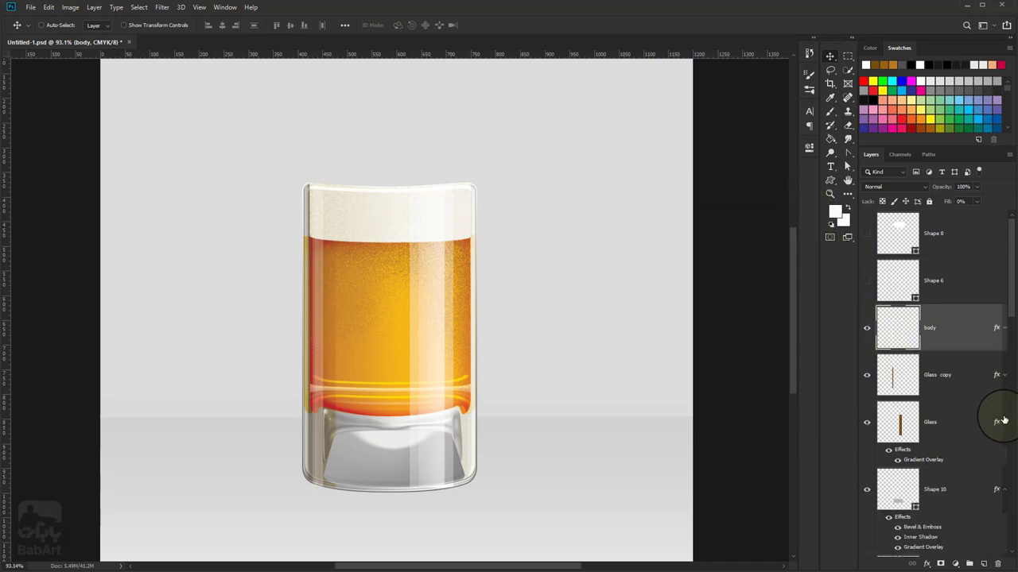
{"action": "left_click", "coordinate": [1004, 422]}
{"action": "left_click", "coordinate": [1004, 477]}
{"action": "scroll", "coordinate": [999, 417], "scroll_direction": "down", "scroll_amount": 3}
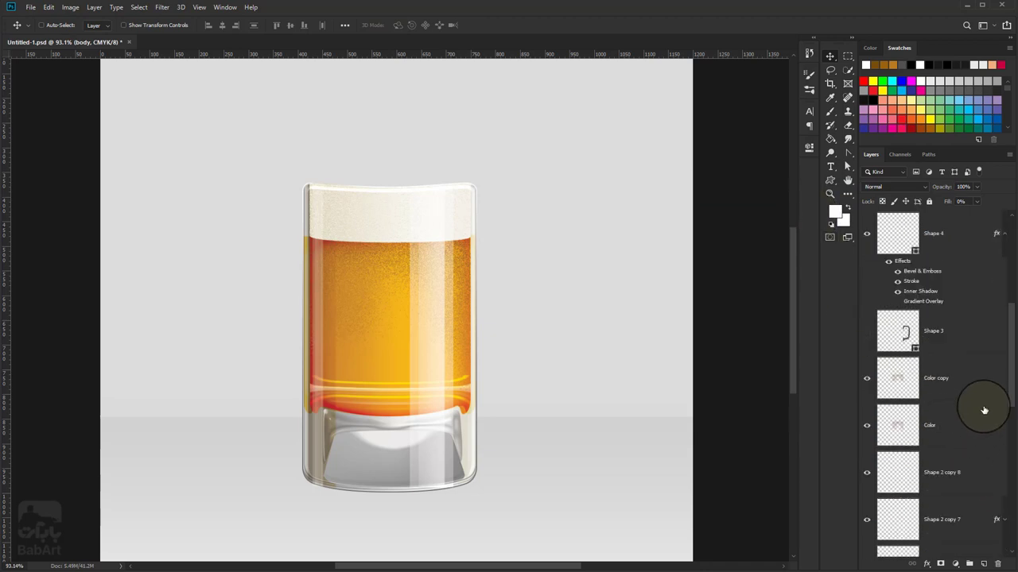
{"action": "left_click", "coordinate": [1004, 243]}
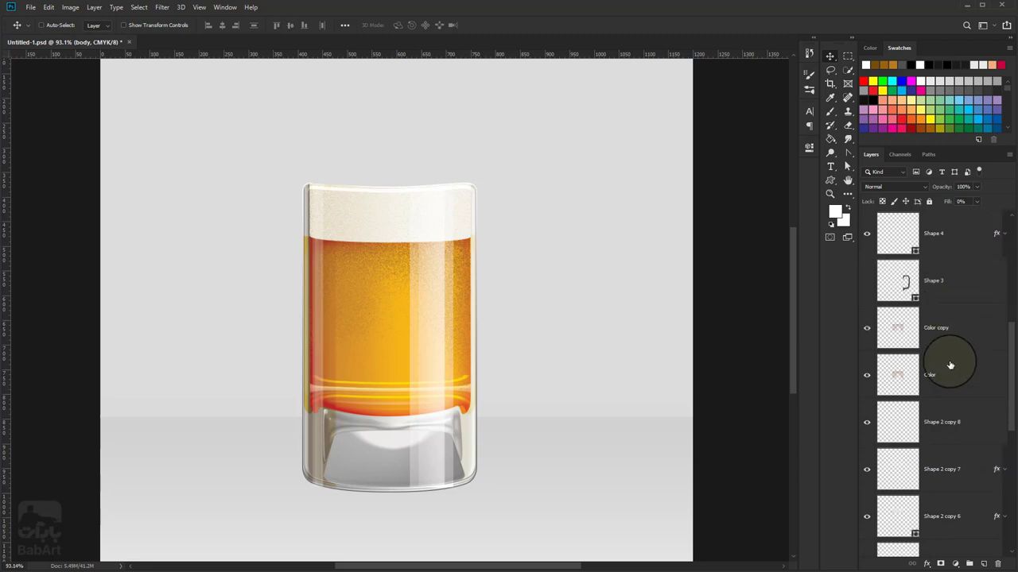
{"action": "scroll", "coordinate": [946, 366], "scroll_direction": "up", "scroll_amount": 5}
{"action": "scroll", "coordinate": [947, 370], "scroll_direction": "up", "scroll_amount": 1}
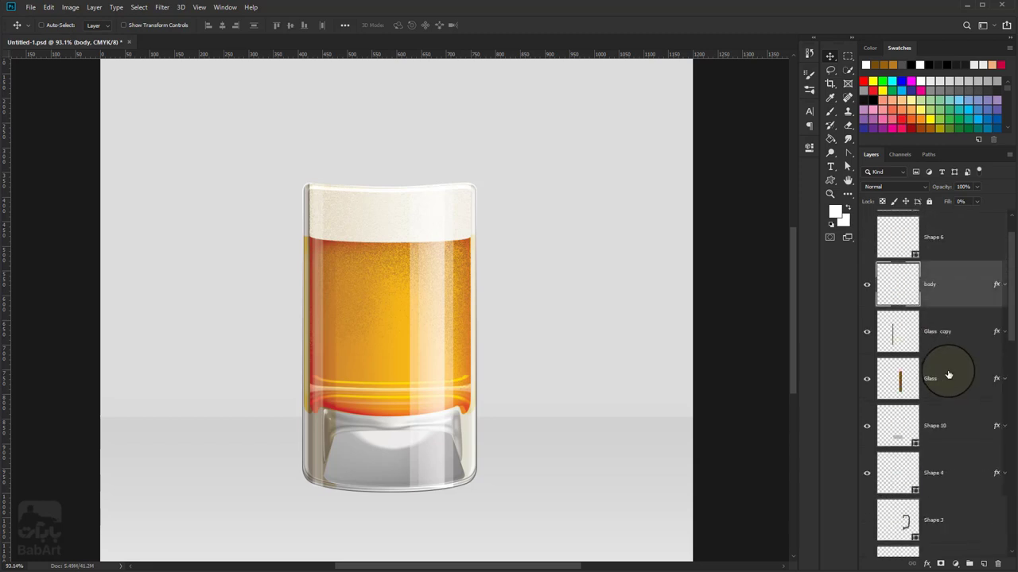
{"action": "scroll", "coordinate": [939, 487], "scroll_direction": "up", "scroll_amount": 1}
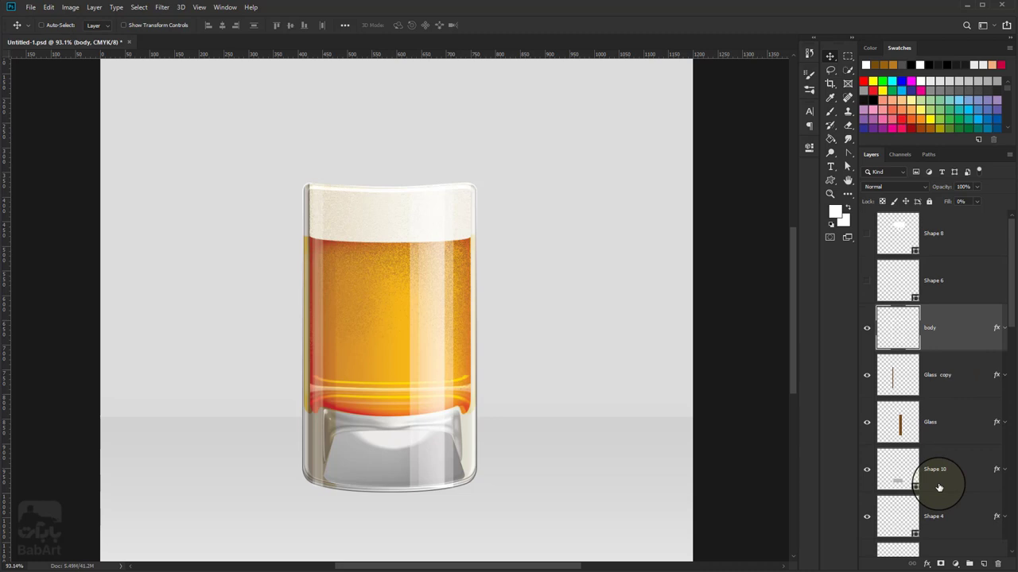
- Make the Shape 6 glass-bottom layer visible and reduce its fill to 0%
{"action": "left_click", "coordinate": [926, 280]}
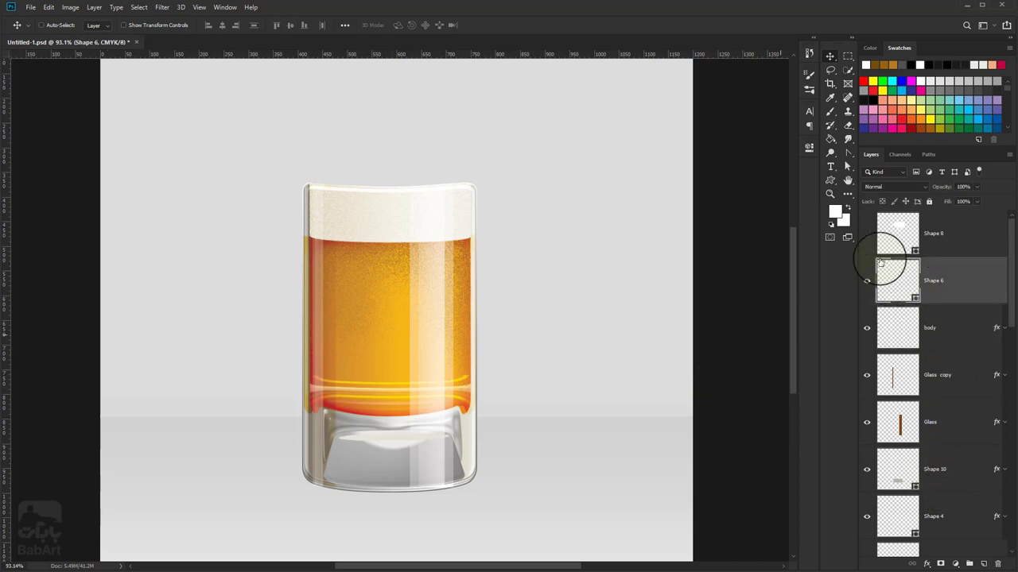
{"action": "left_click", "coordinate": [867, 236]}
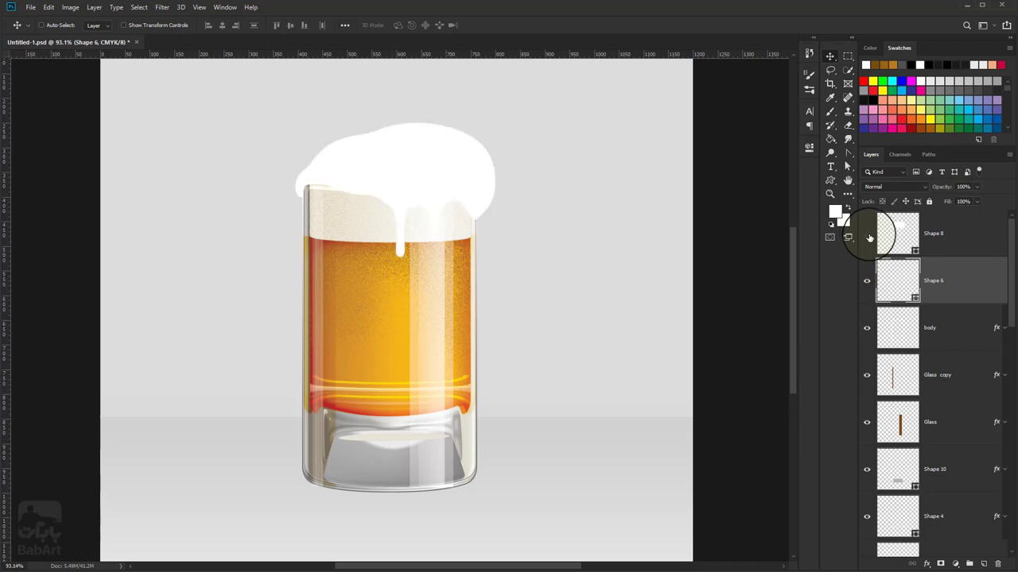
{"action": "left_click", "coordinate": [868, 283]}
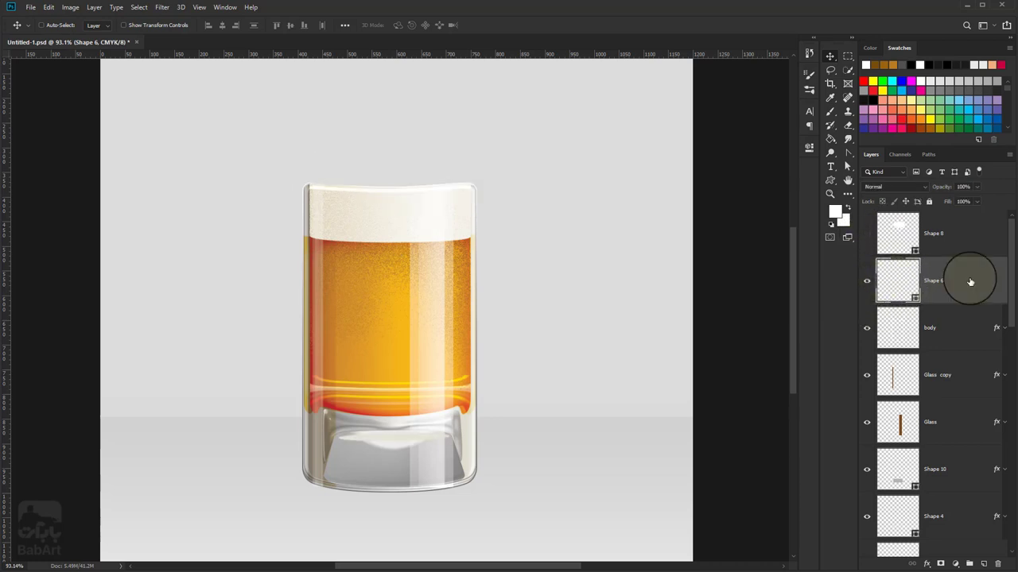
{"action": "left_click", "coordinate": [976, 202]}
{"action": "left_click_drag", "start_coordinate": [976, 219], "coordinate": [894, 216]}
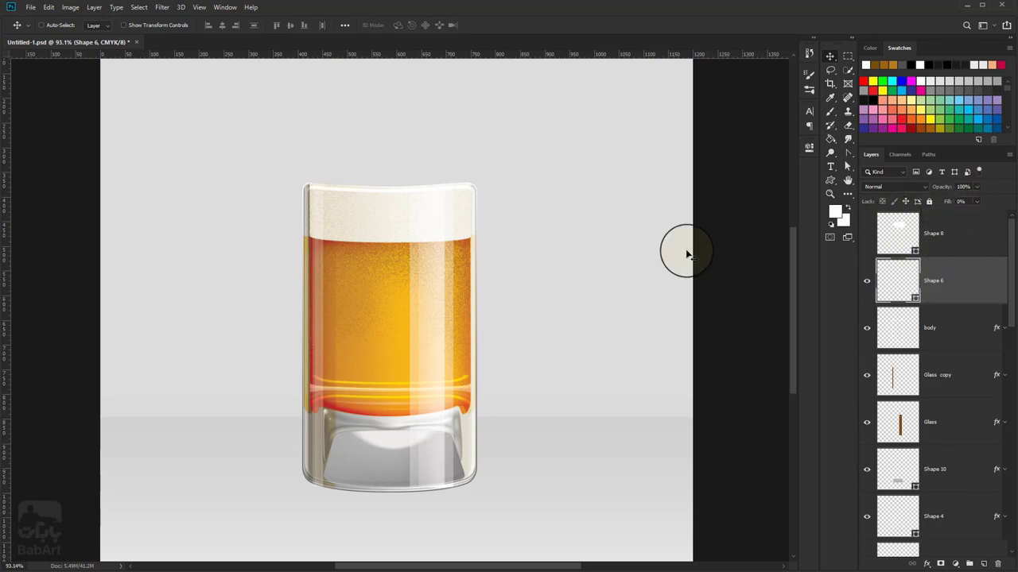
{"action": "left_click", "coordinate": [94, 10]}
{"action": "mouse_move", "coordinate": [109, 112]}
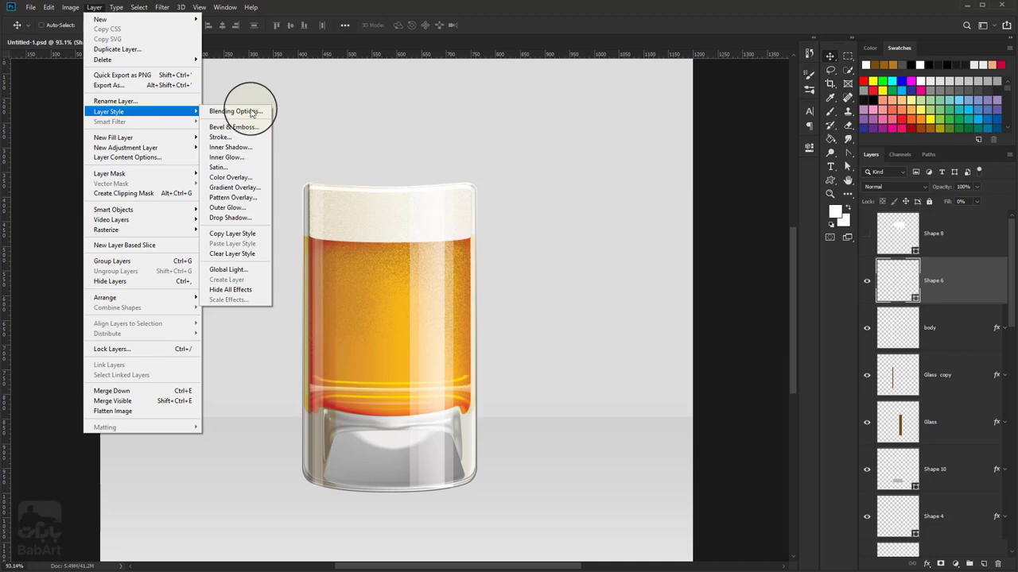
- Give Shape 6 a Bevel & Emboss with 90% depth, direction Up and 22 px size
{"action": "left_click", "coordinate": [248, 130]}
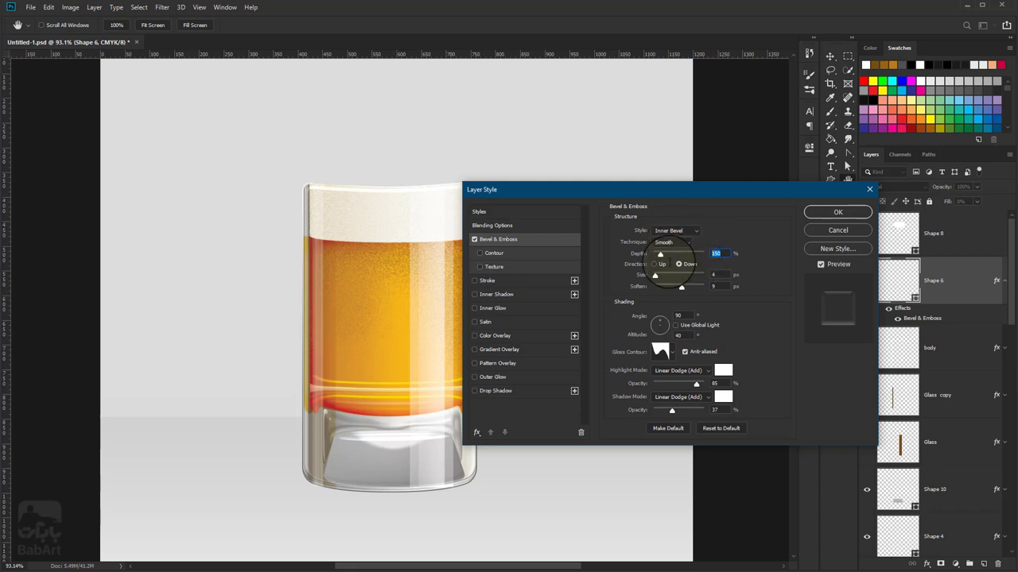
{"action": "type", "text": "90"}
{"action": "left_click", "coordinate": [653, 264]}
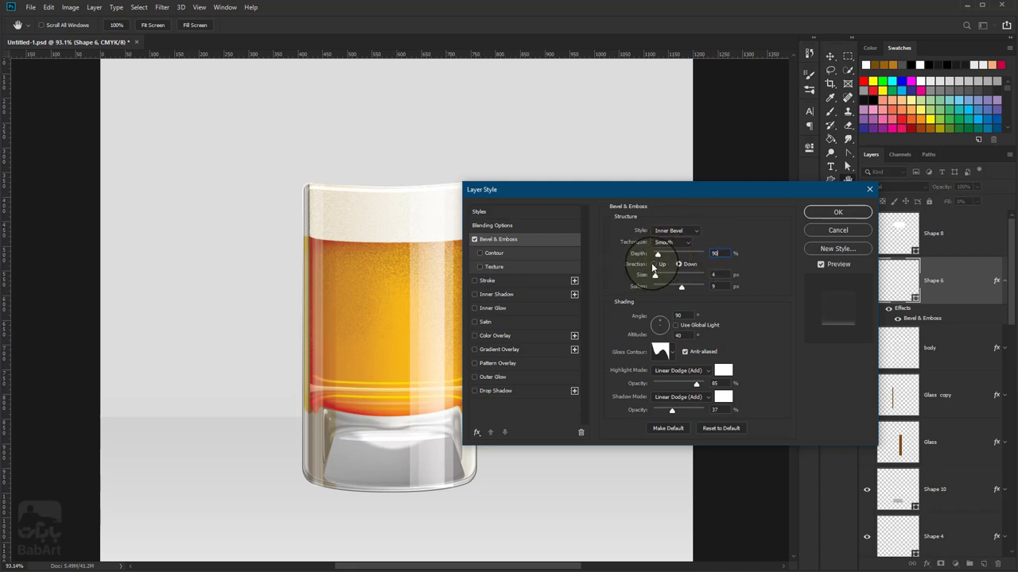
{"action": "left_click", "coordinate": [691, 273]}
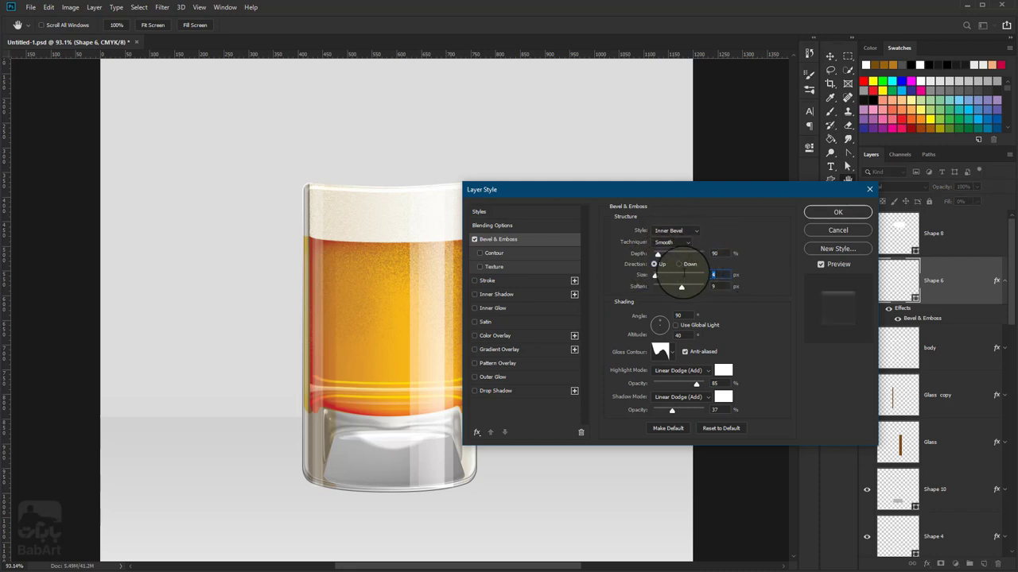
{"action": "type", "text": "22"}
{"action": "key", "text": "Tab"}
{"action": "type", "text": "2"}
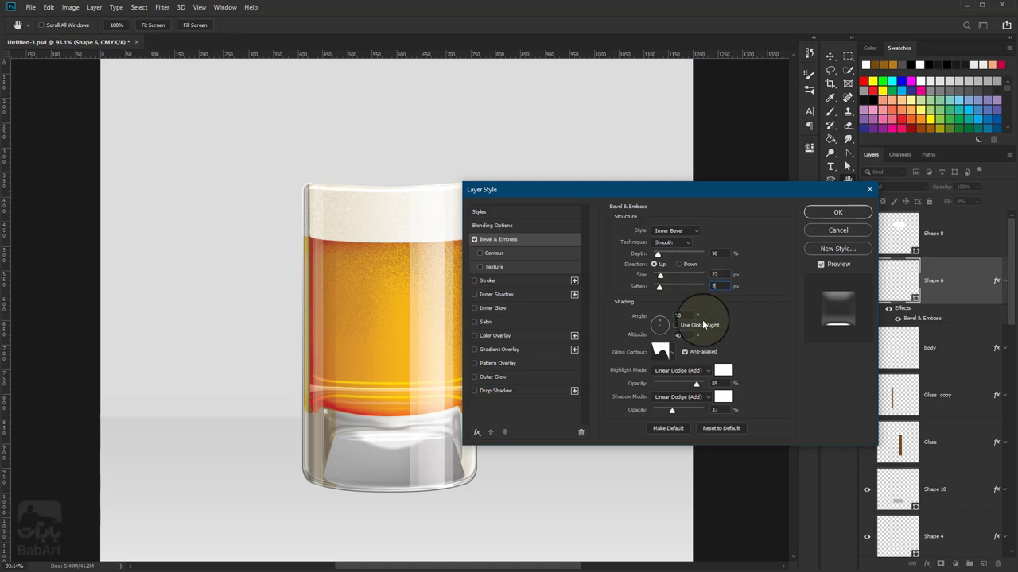
- Set soften 2, lighting angle -90°, altitude 32°, and a different gloss contour preset
{"action": "key", "text": "Tab"}
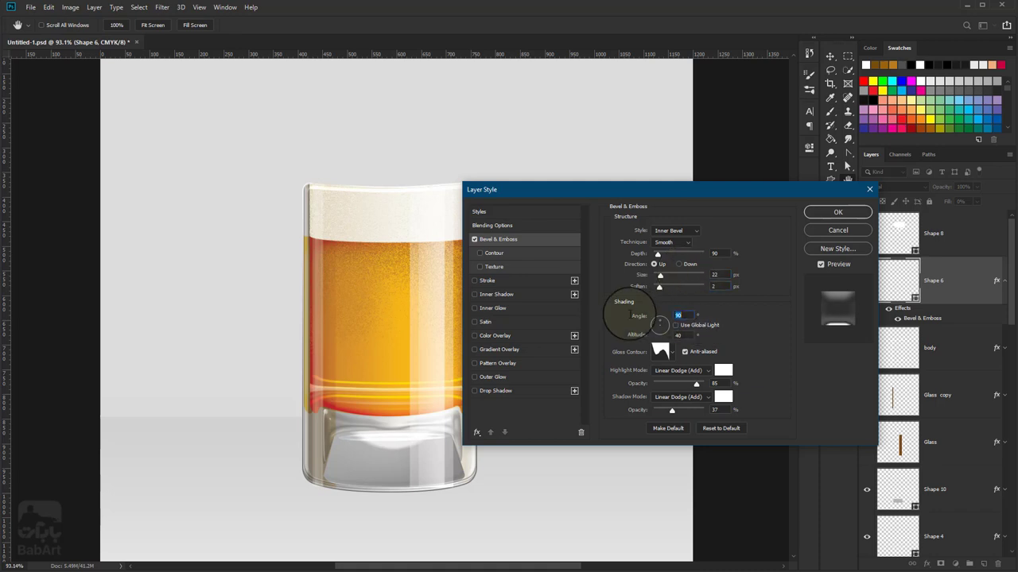
{"action": "type", "text": "90"}
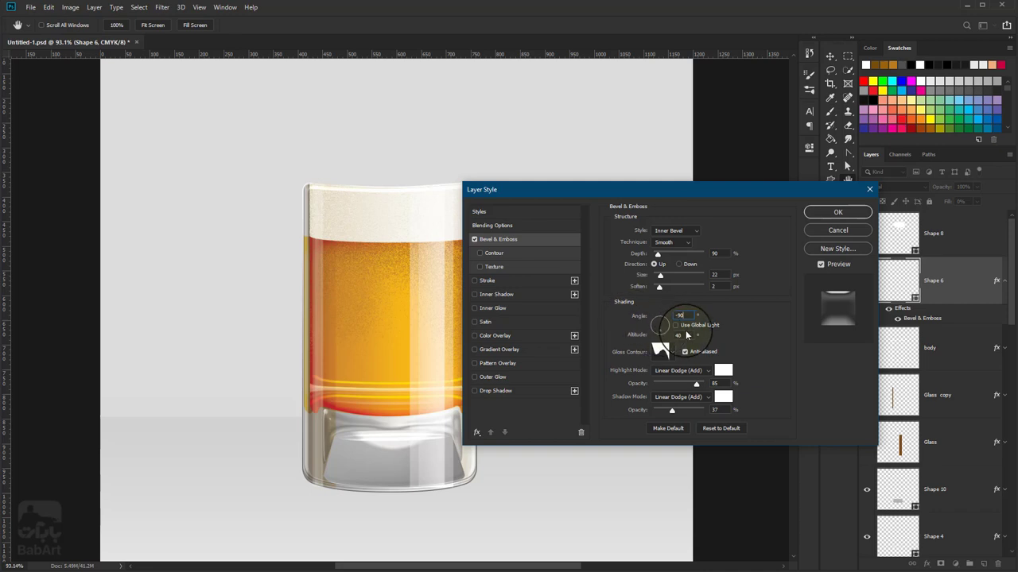
{"action": "key", "text": "Tab"}
{"action": "type", "text": "3"}
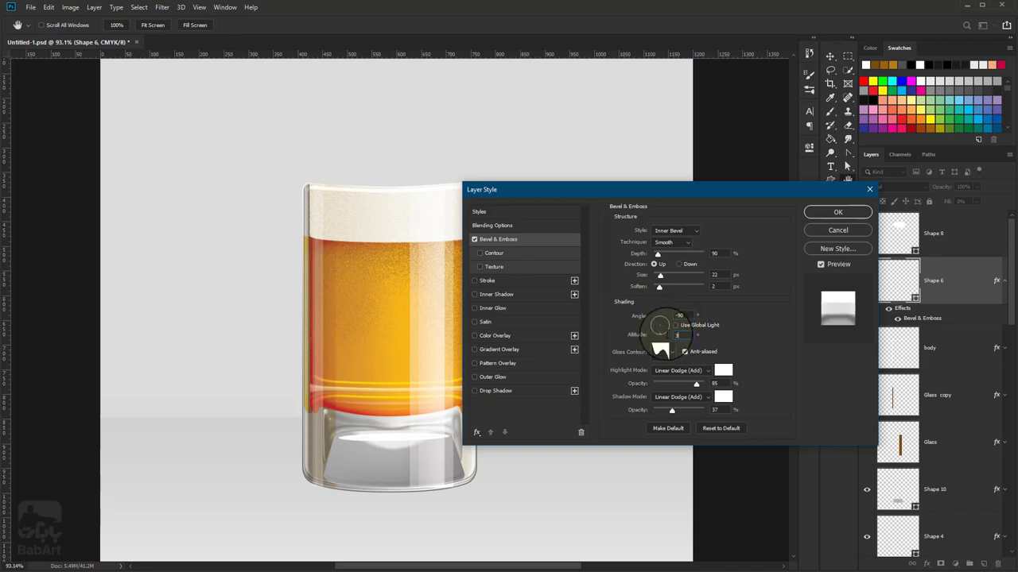
{"action": "type", "text": "2"}
{"action": "left_click", "coordinate": [672, 353]}
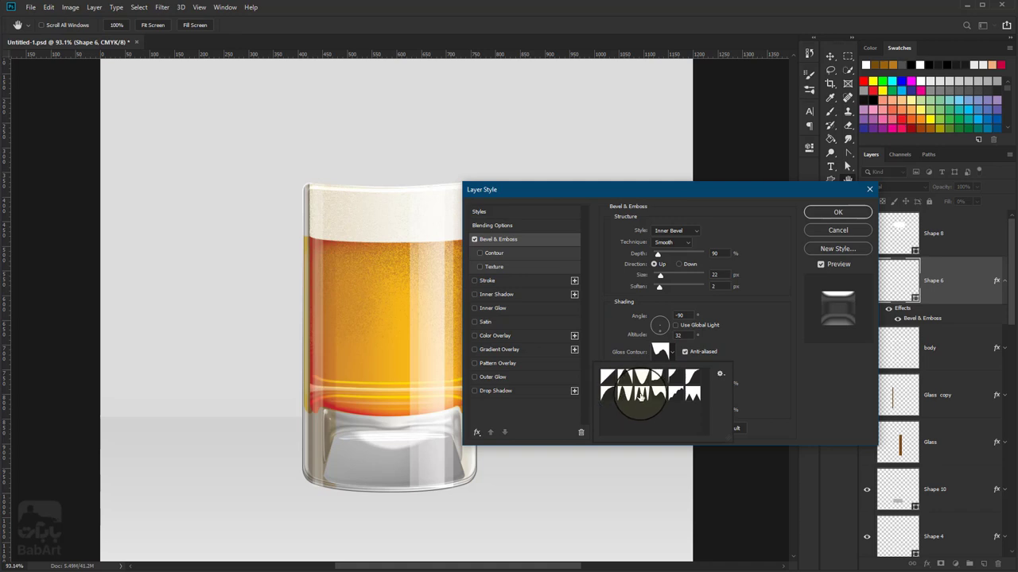
{"action": "left_click", "coordinate": [625, 392]}
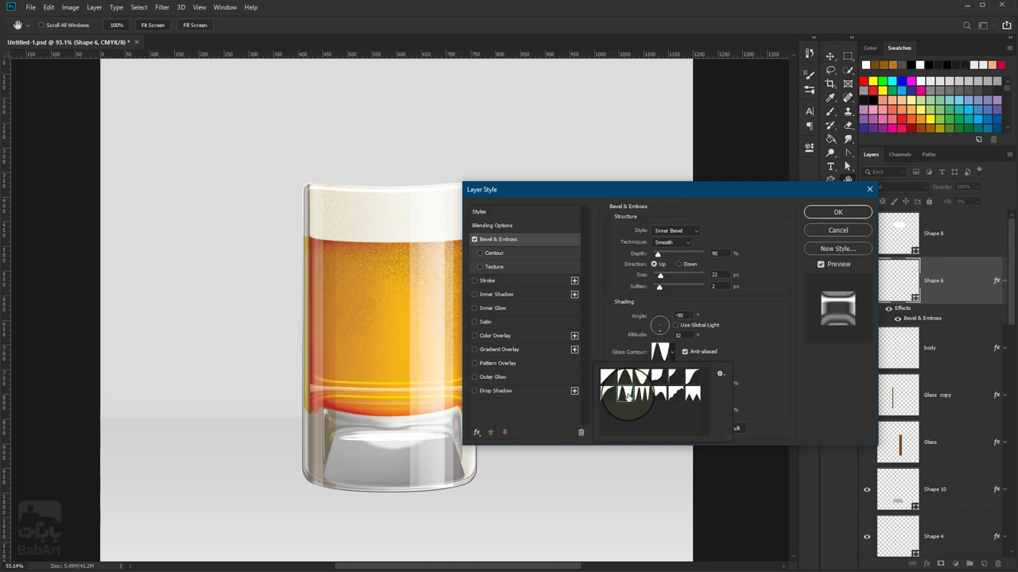
{"action": "left_click", "coordinate": [744, 349]}
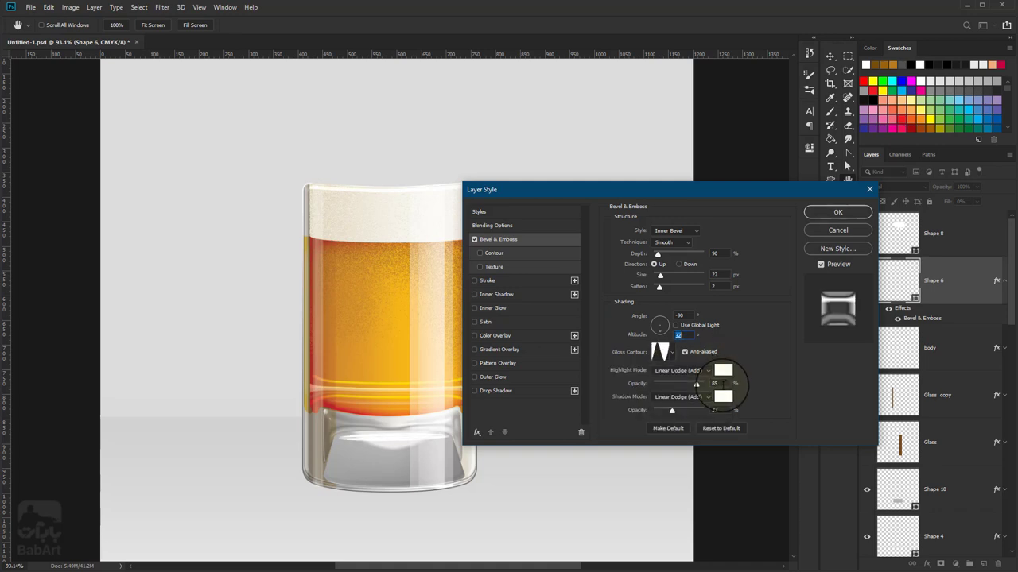
- Set the bevel highlights to Screen at 100% opacity
{"action": "type", "text": "100"}
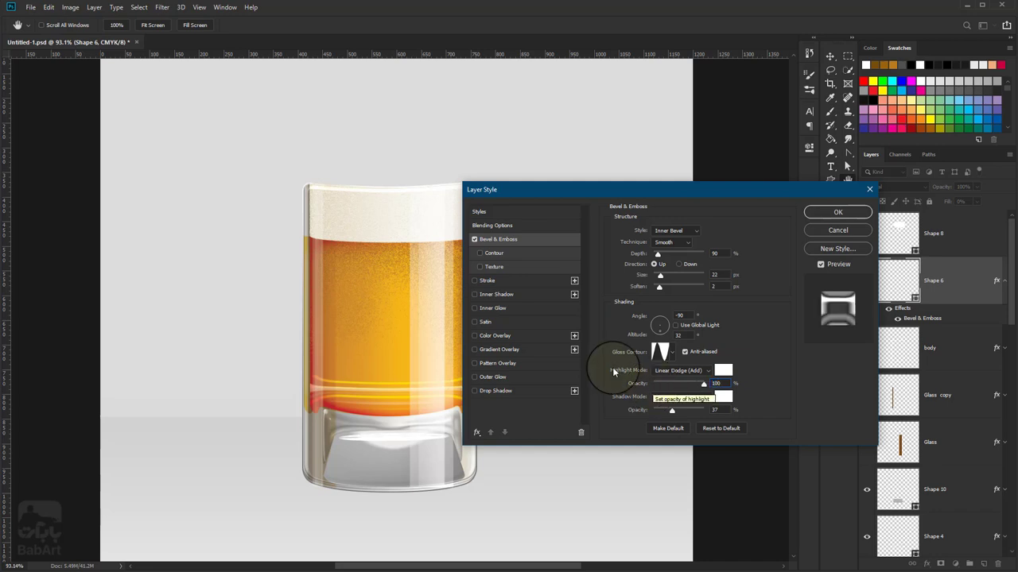
{"action": "left_click", "coordinate": [670, 371]}
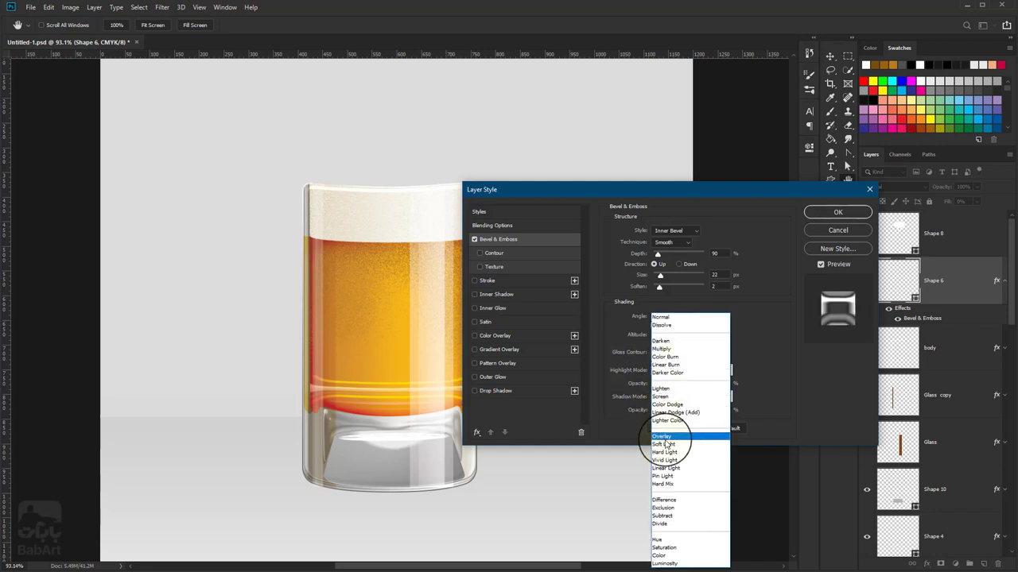
{"action": "left_click", "coordinate": [666, 395]}
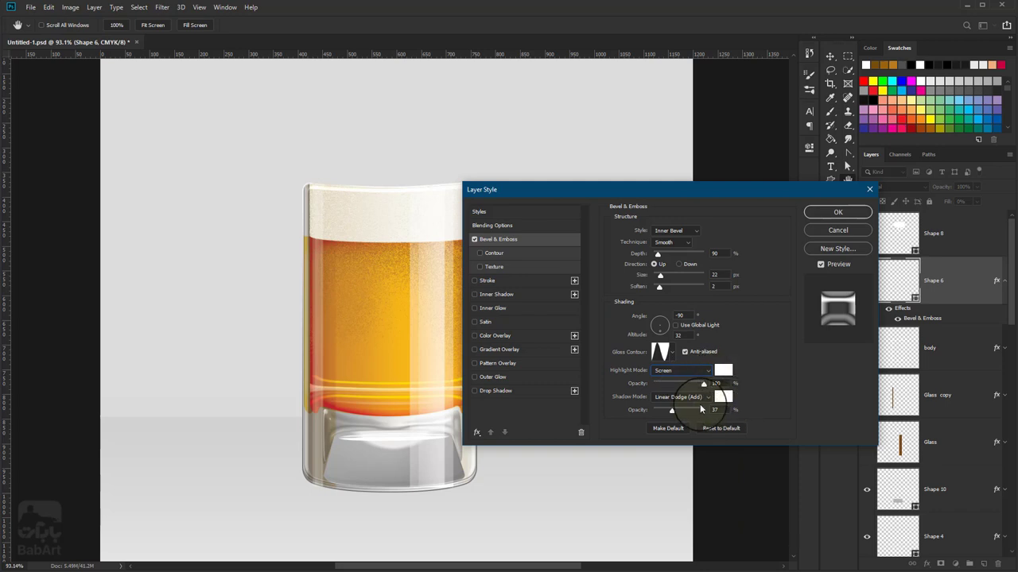
- Make the bevel shadows black Normal at 20% and lower a point on the gloss contour
{"action": "left_click", "coordinate": [702, 398]}
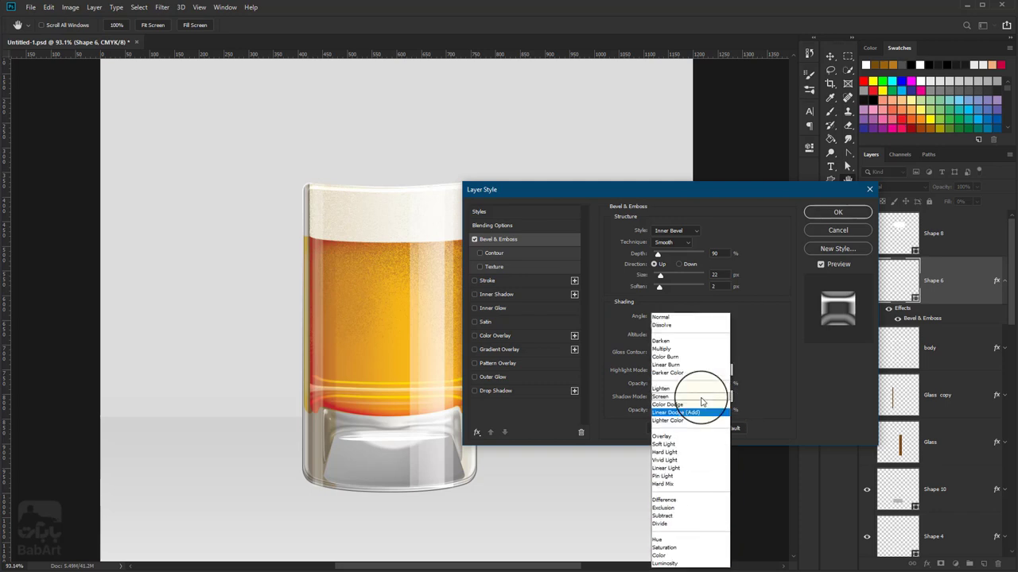
{"action": "left_click", "coordinate": [676, 317]}
{"action": "left_click", "coordinate": [722, 397]}
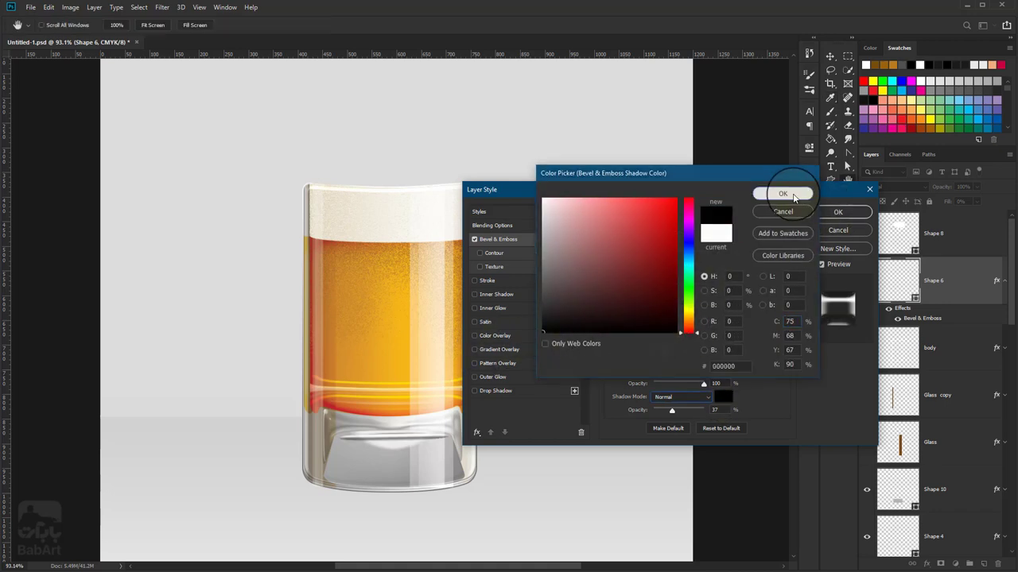
{"action": "left_click", "coordinate": [782, 193]}
{"action": "left_click", "coordinate": [724, 408]}
{"action": "type", "text": "20"}
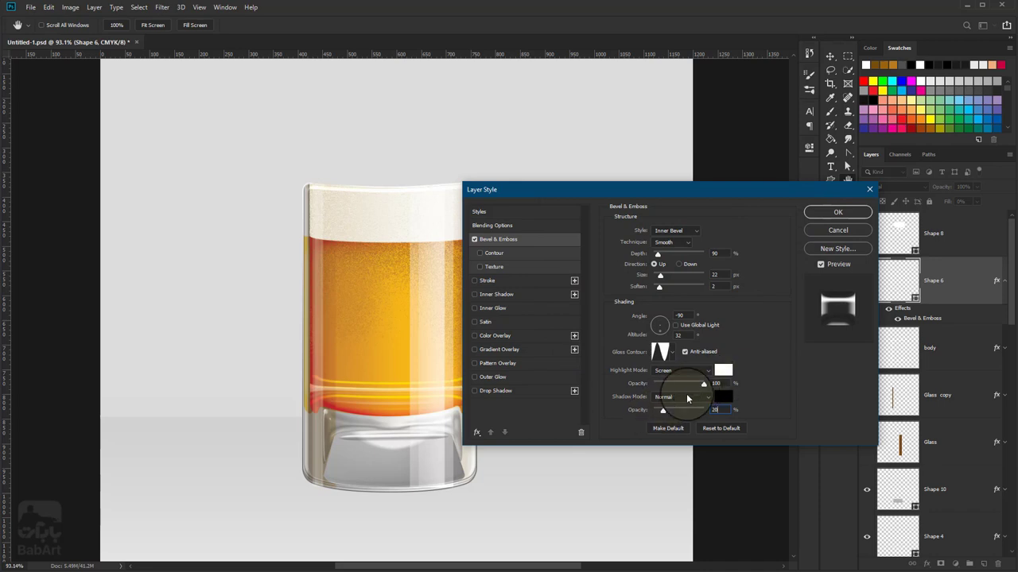
{"action": "left_click", "coordinate": [660, 351]}
{"action": "mouse_move", "coordinate": [586, 352]}
{"action": "left_mouse_down"}
{"action": "mouse_move", "coordinate": [583, 369]}
{"action": "mouse_move", "coordinate": [600, 366]}
{"action": "left_mouse_up"}
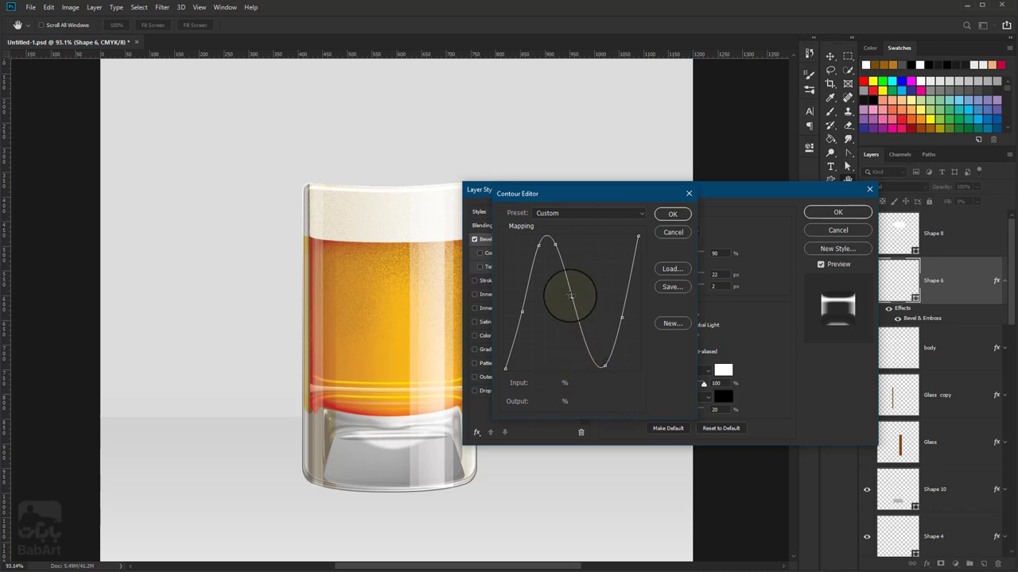
- Reshape the gloss contour into a tall peak with a flat dip at 0% output
{"action": "left_click", "coordinate": [551, 238]}
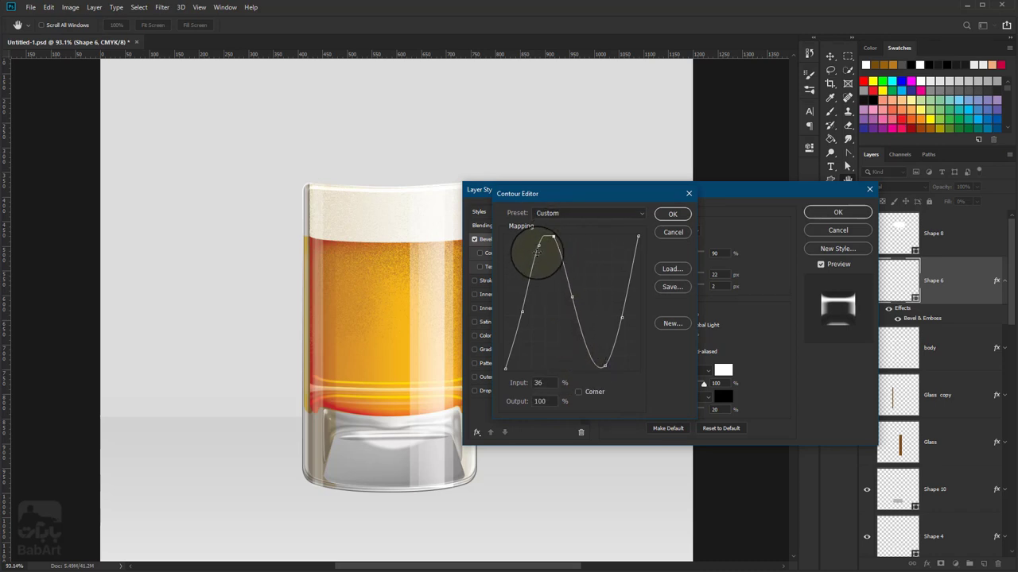
{"action": "left_click", "coordinate": [539, 246]}
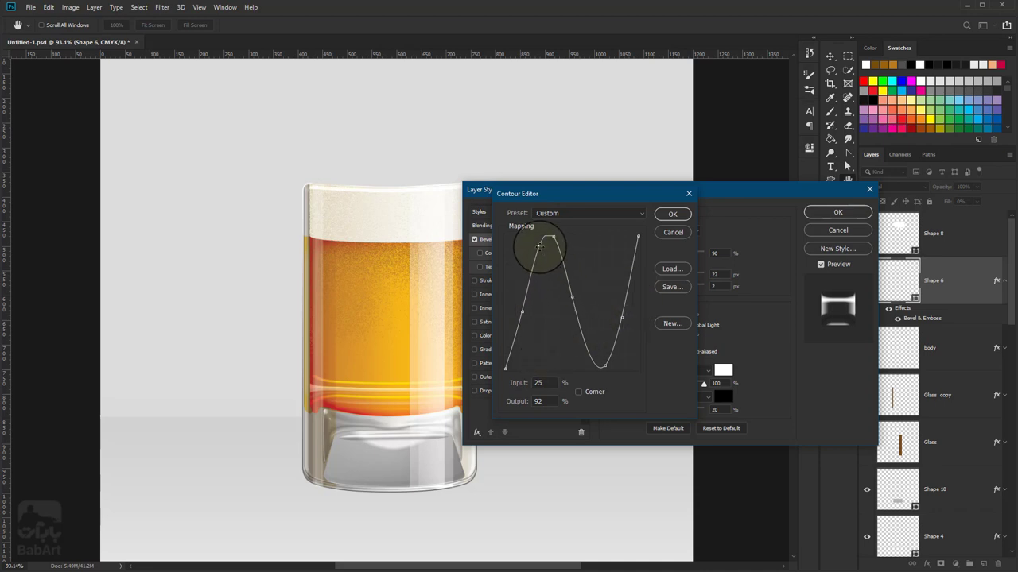
{"action": "left_click_drag", "start_coordinate": [539, 242], "coordinate": [533, 275]}
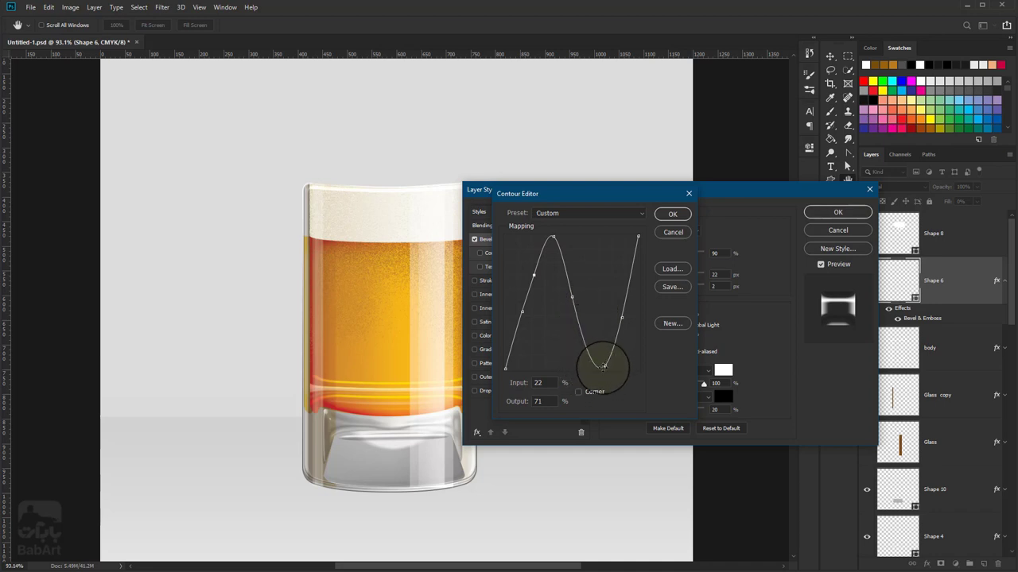
{"action": "left_click_drag", "start_coordinate": [603, 365], "coordinate": [583, 370]}
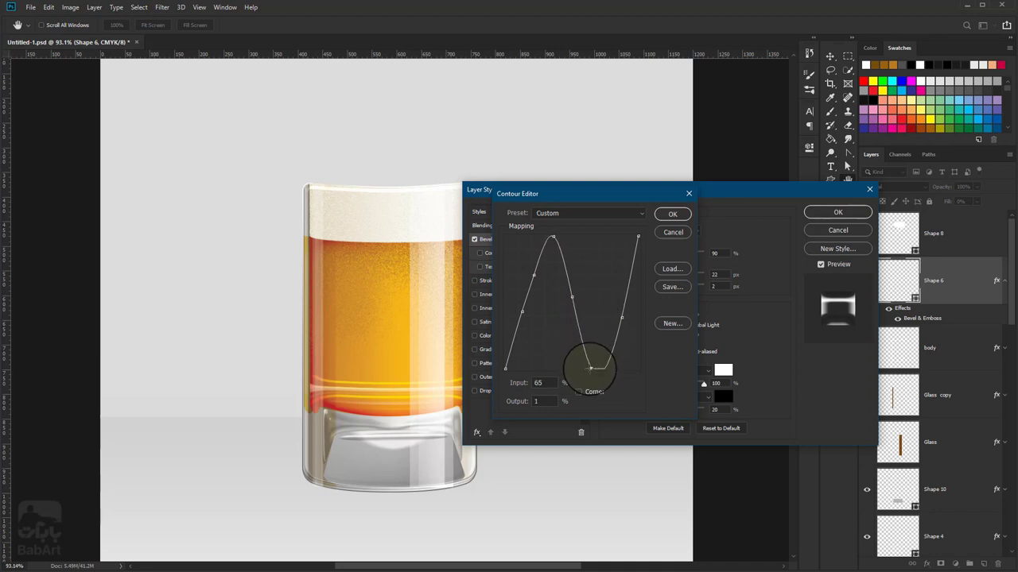
{"action": "left_click", "coordinate": [586, 369]}
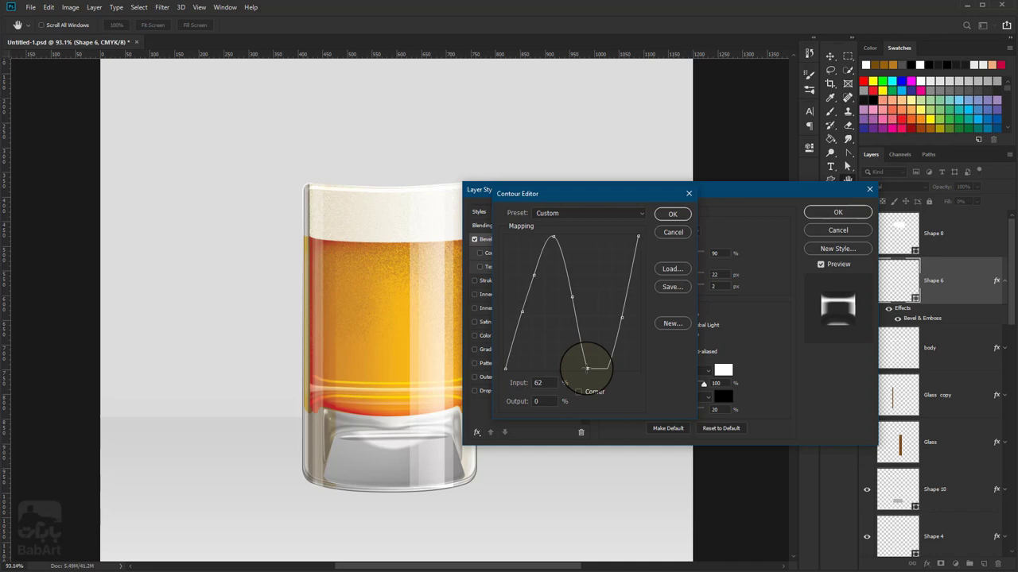
{"action": "mouse_move", "coordinate": [622, 317]}
{"action": "left_mouse_down"}
{"action": "mouse_move", "coordinate": [626, 295]}
{"action": "mouse_move", "coordinate": [606, 291]}
{"action": "mouse_move", "coordinate": [627, 299]}
{"action": "left_mouse_up"}
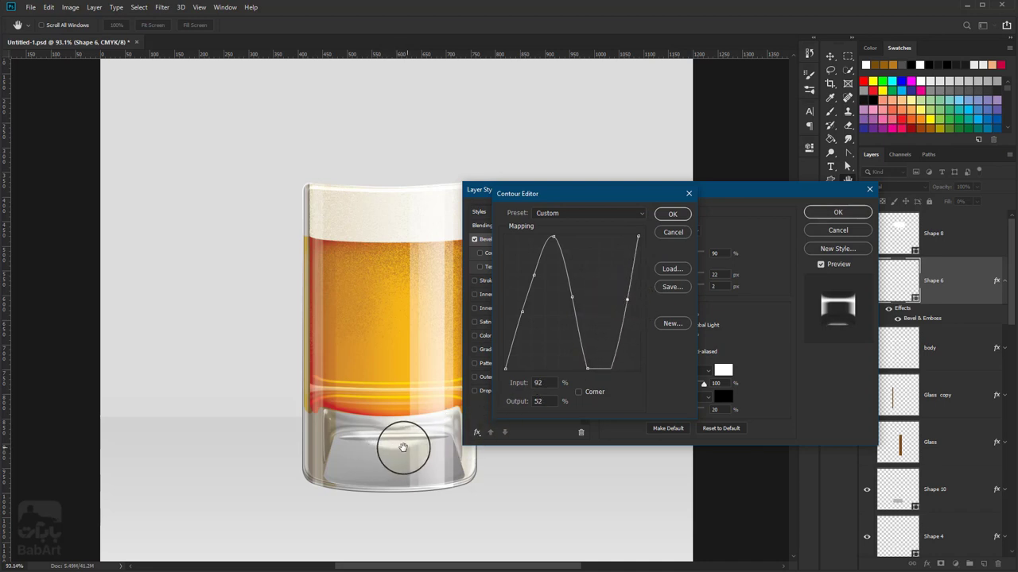
{"action": "mouse_move", "coordinate": [587, 368]}
{"action": "left_mouse_down"}
{"action": "mouse_move", "coordinate": [592, 341]}
{"action": "mouse_move", "coordinate": [591, 368]}
{"action": "mouse_move", "coordinate": [580, 372]}
{"action": "left_mouse_up"}
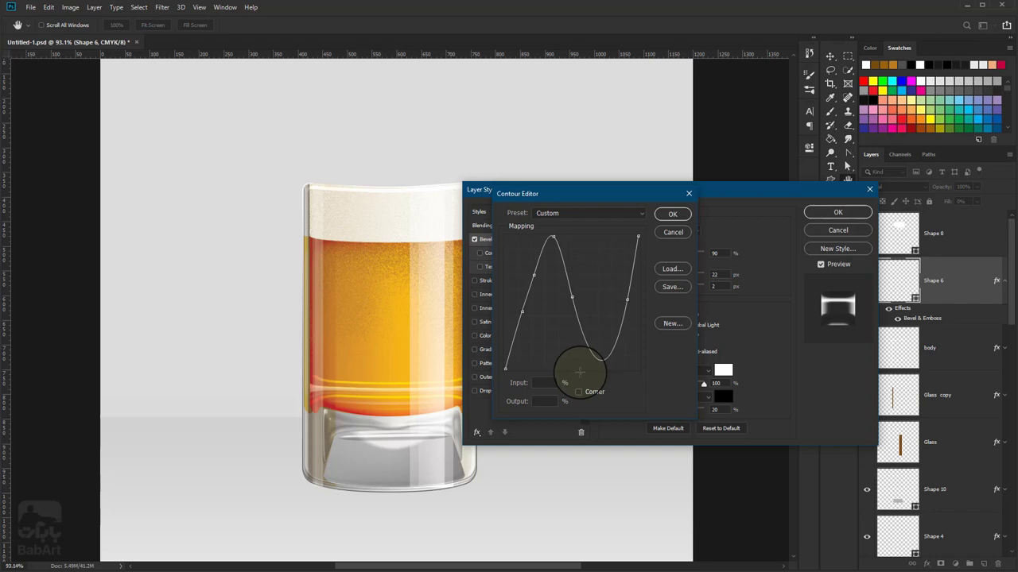
{"action": "left_click", "coordinate": [586, 367]}
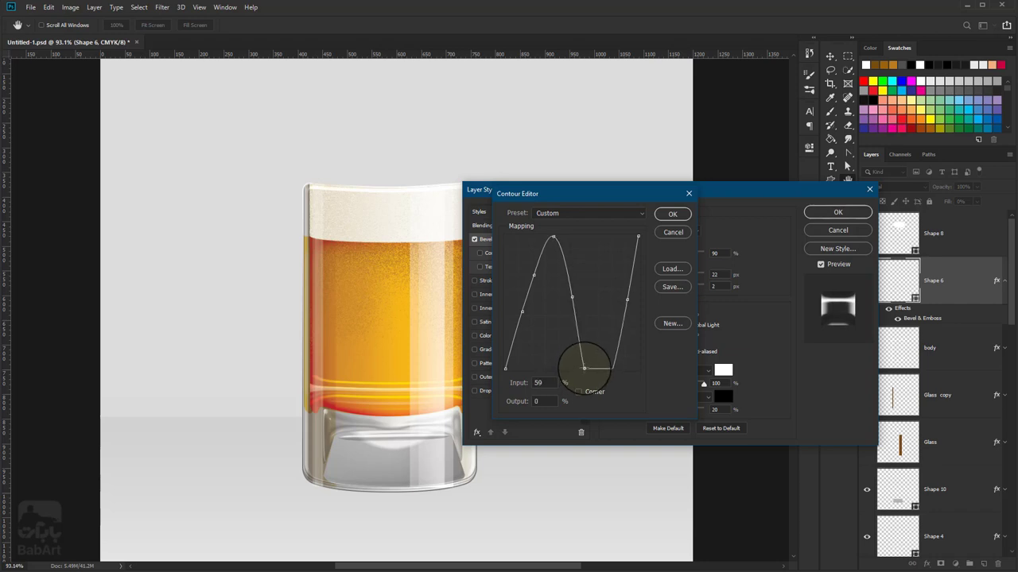
{"action": "left_click", "coordinate": [672, 214]}
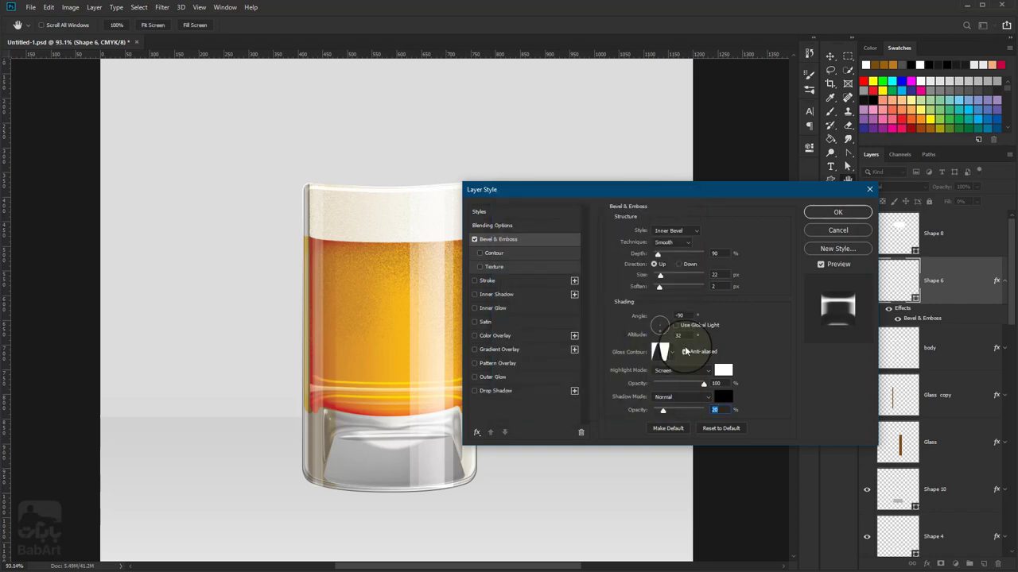
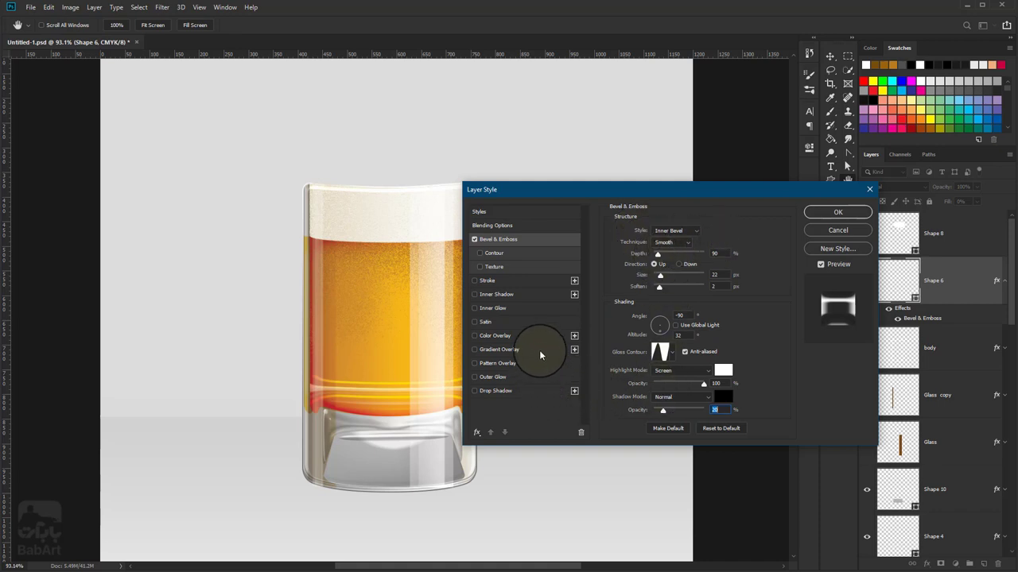
- Add a default gradient overlay to Shape 6 and make its left stop #febf04
{"action": "left_click", "coordinate": [497, 350]}
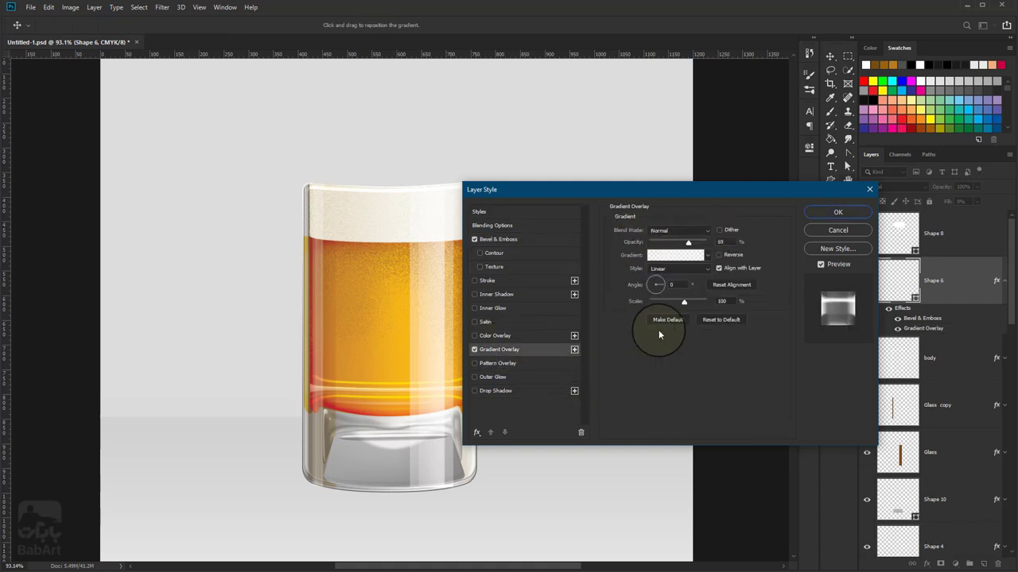
{"action": "left_click", "coordinate": [724, 321]}
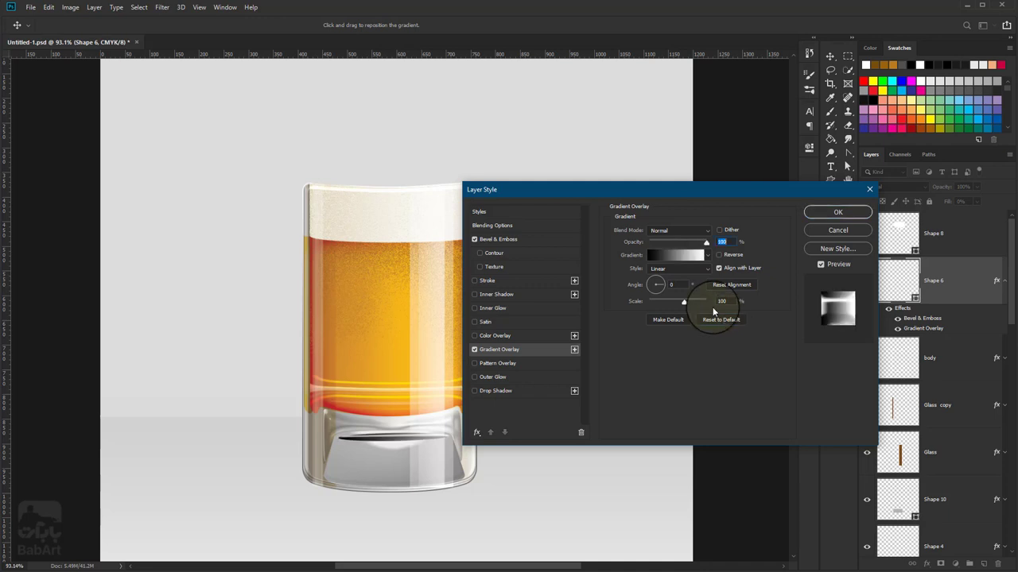
{"action": "left_click", "coordinate": [678, 256]}
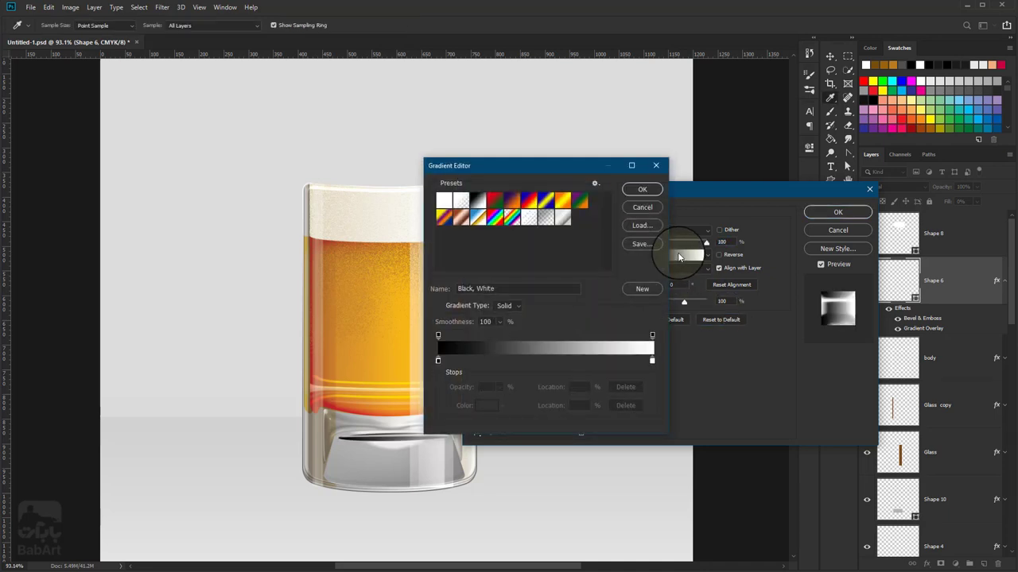
{"action": "left_click", "coordinate": [437, 361]}
{"action": "left_click", "coordinate": [483, 406]}
{"action": "left_click", "coordinate": [483, 407]}
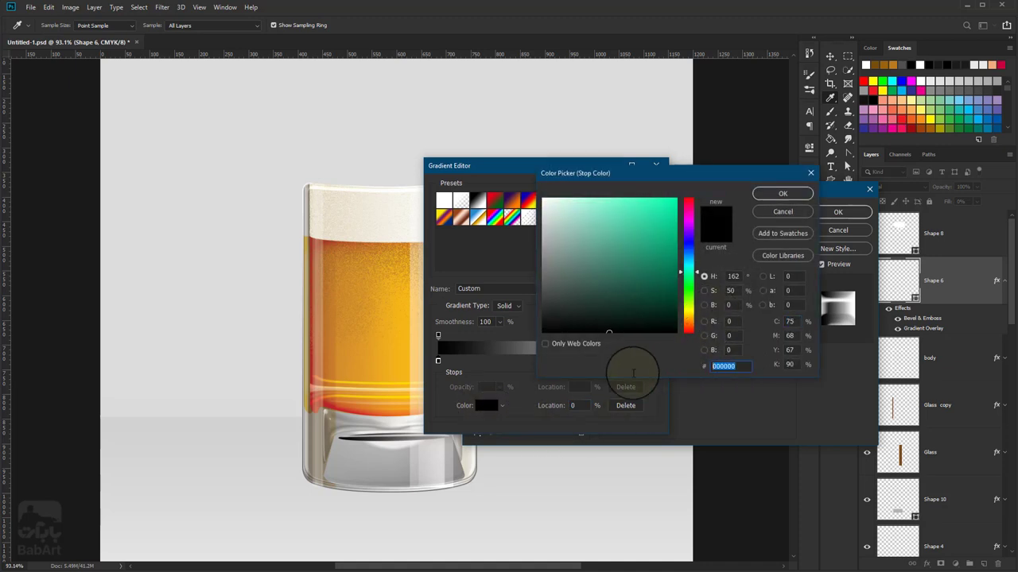
{"action": "type", "text": "feb"}
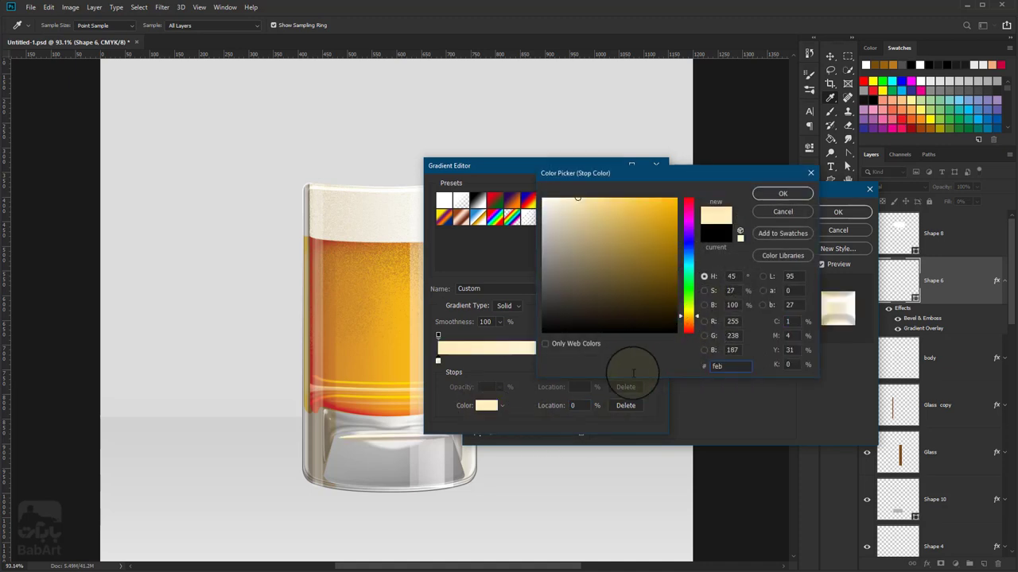
{"action": "type", "text": "f04"}
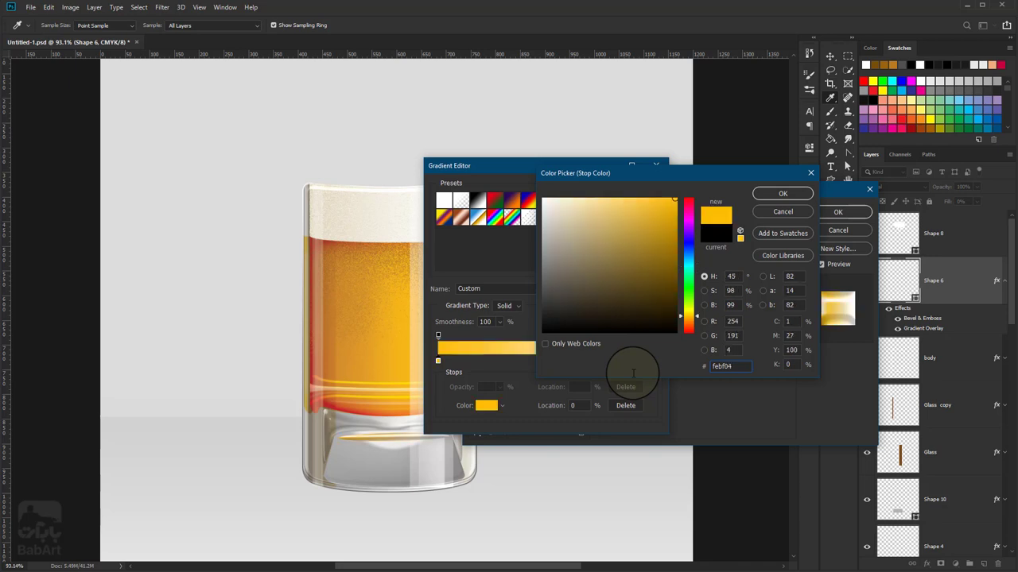
{"action": "left_click", "coordinate": [783, 193]}
- Set the gradient's right stop to pale gold #ffd65a and accept the gradient
{"action": "left_click", "coordinate": [653, 362]}
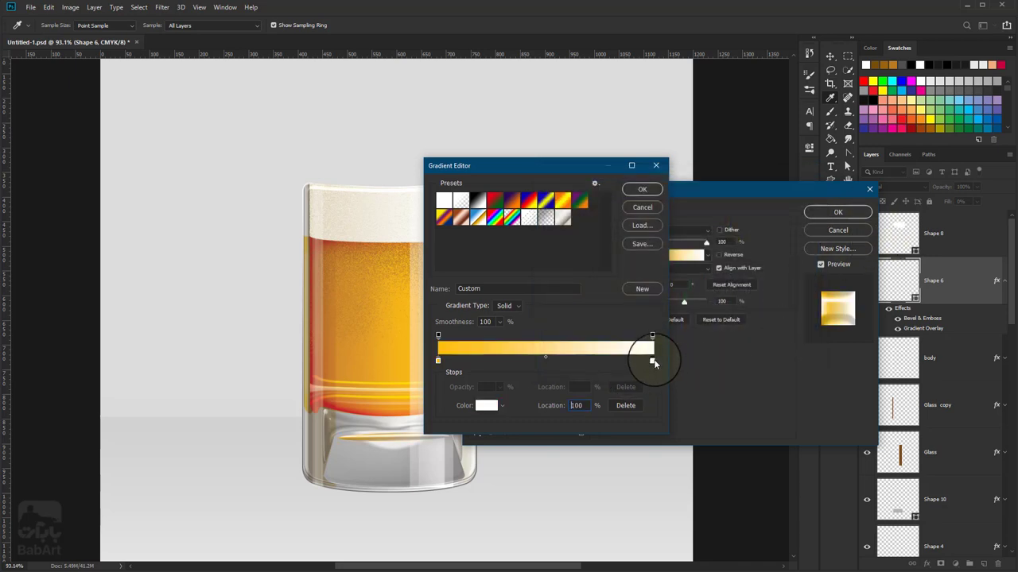
{"action": "left_click", "coordinate": [486, 405]}
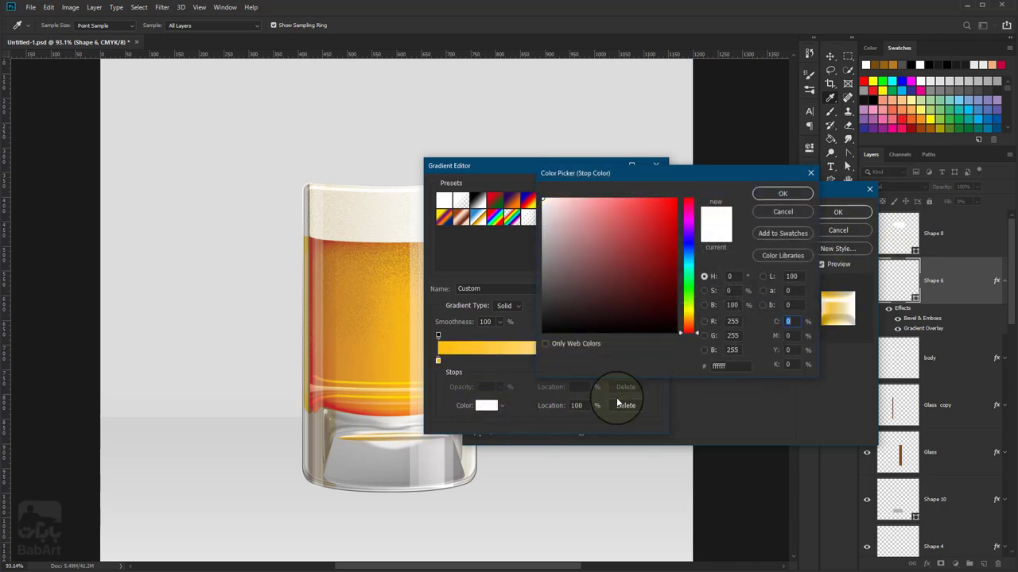
{"action": "left_click", "coordinate": [736, 365]}
{"action": "type", "text": "ff"}
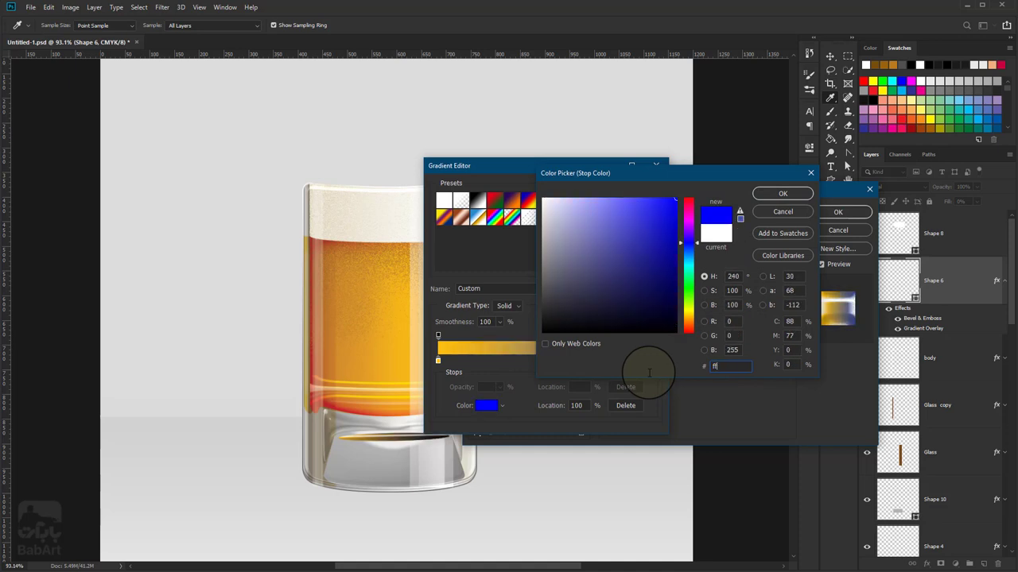
{"action": "type", "text": "d6"}
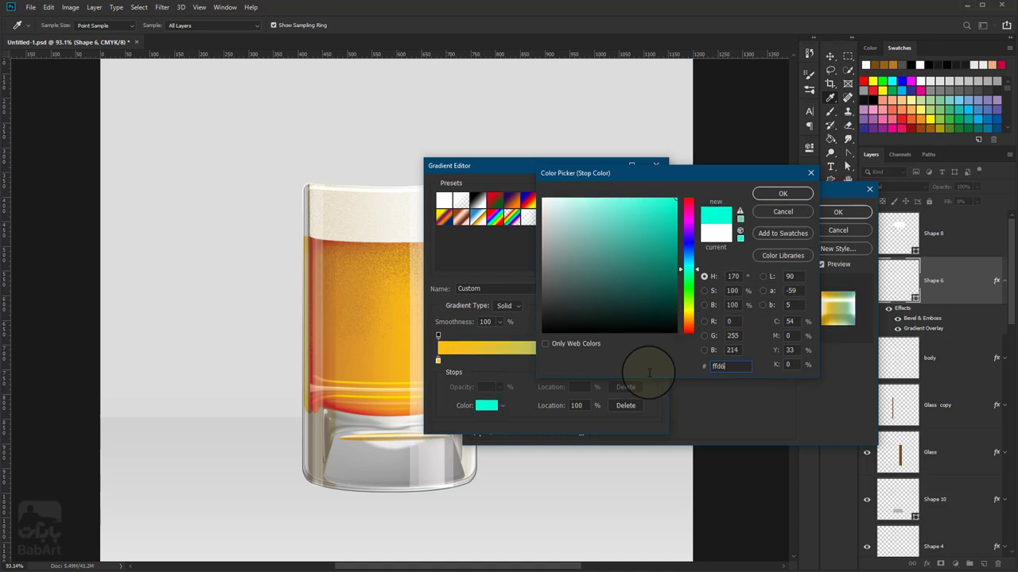
{"action": "type", "text": "5"}
{"action": "type", "text": "a"}
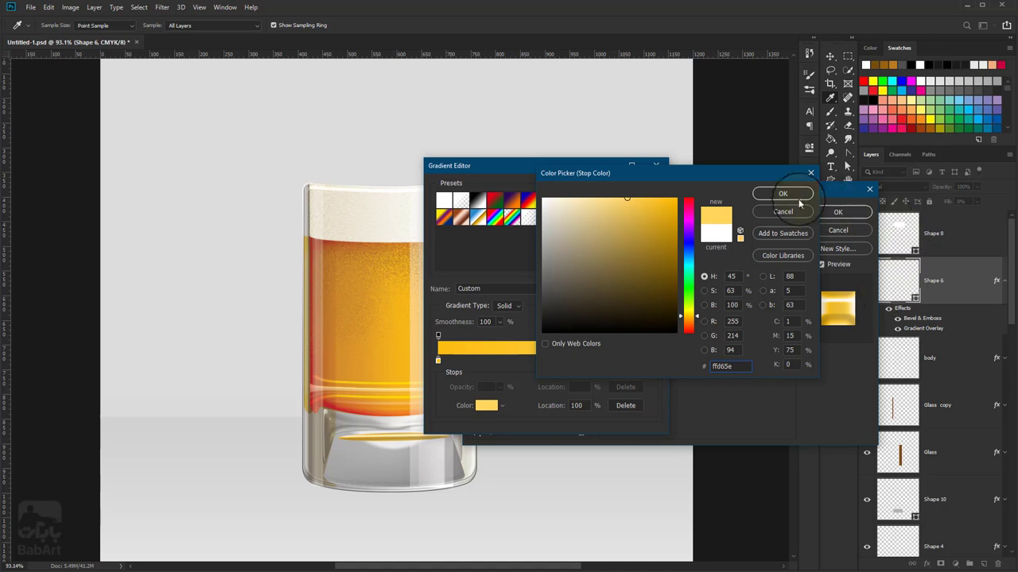
{"action": "left_click", "coordinate": [782, 193]}
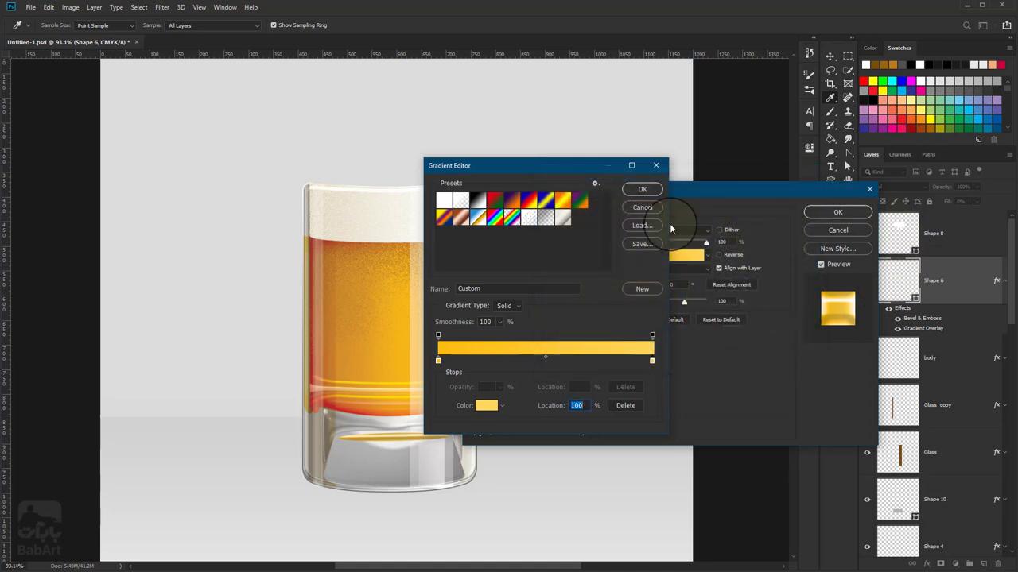
{"action": "left_click", "coordinate": [642, 189]}
- Set the overlay angle to 90° and blend mode to Color, then apply the style
{"action": "left_click", "coordinate": [657, 284]}
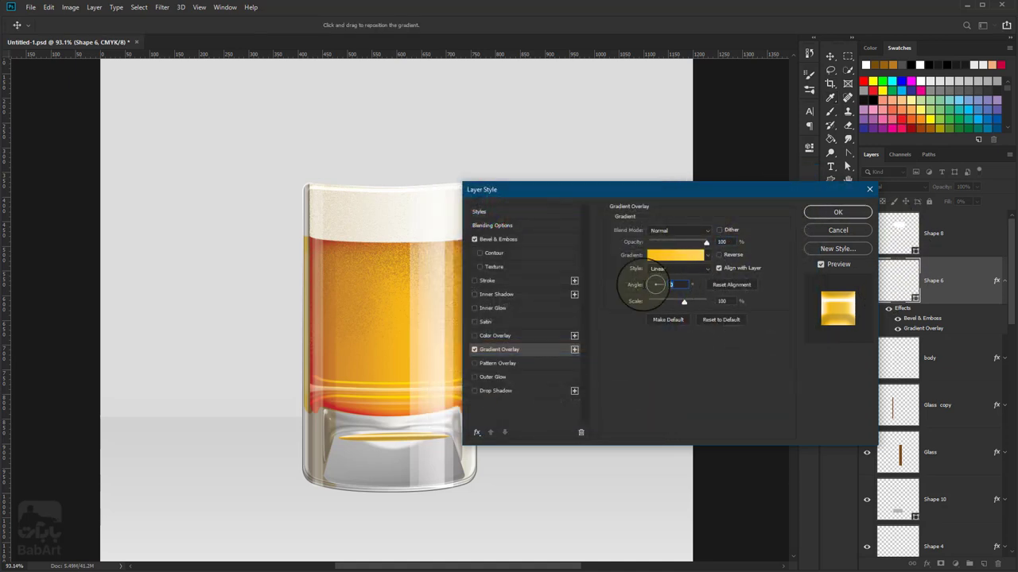
{"action": "type", "text": "90"}
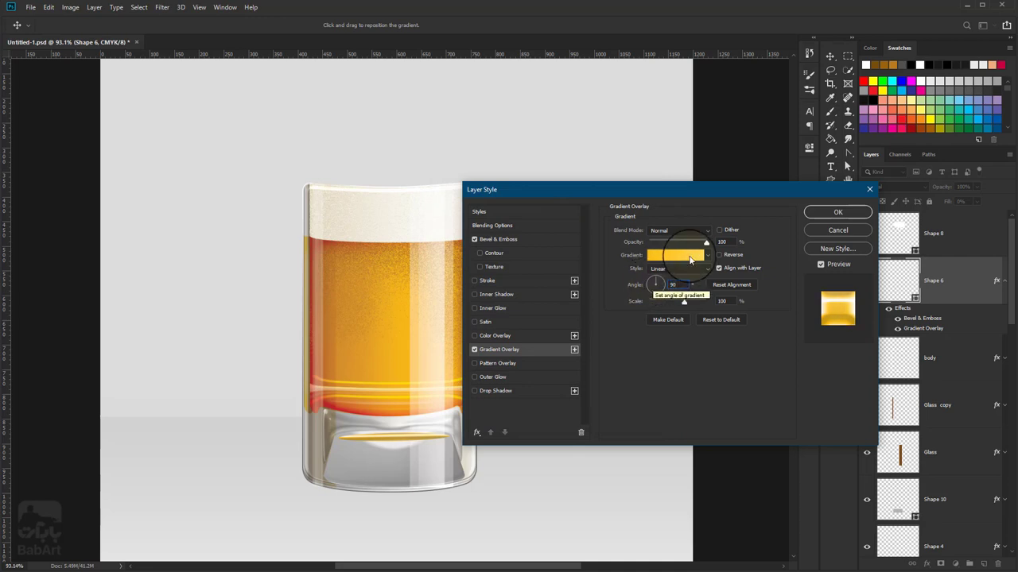
{"action": "left_click", "coordinate": [683, 231]}
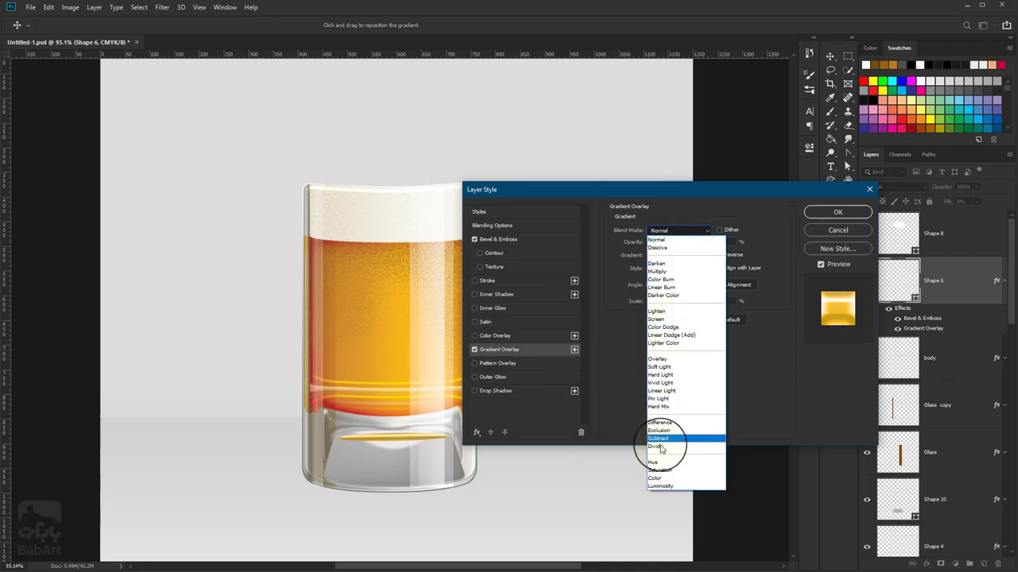
{"action": "left_click", "coordinate": [659, 479]}
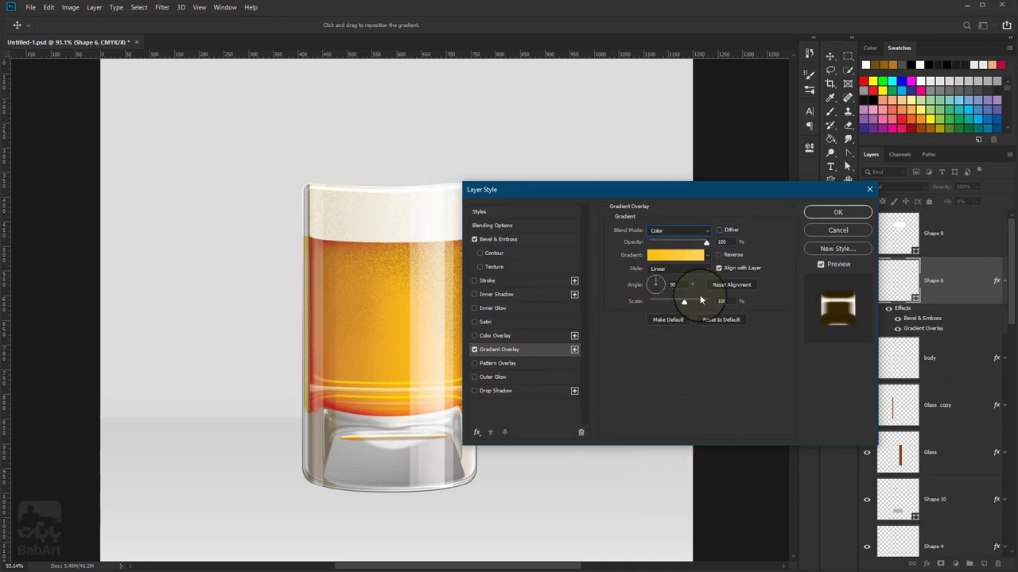
{"action": "left_click", "coordinate": [672, 285]}
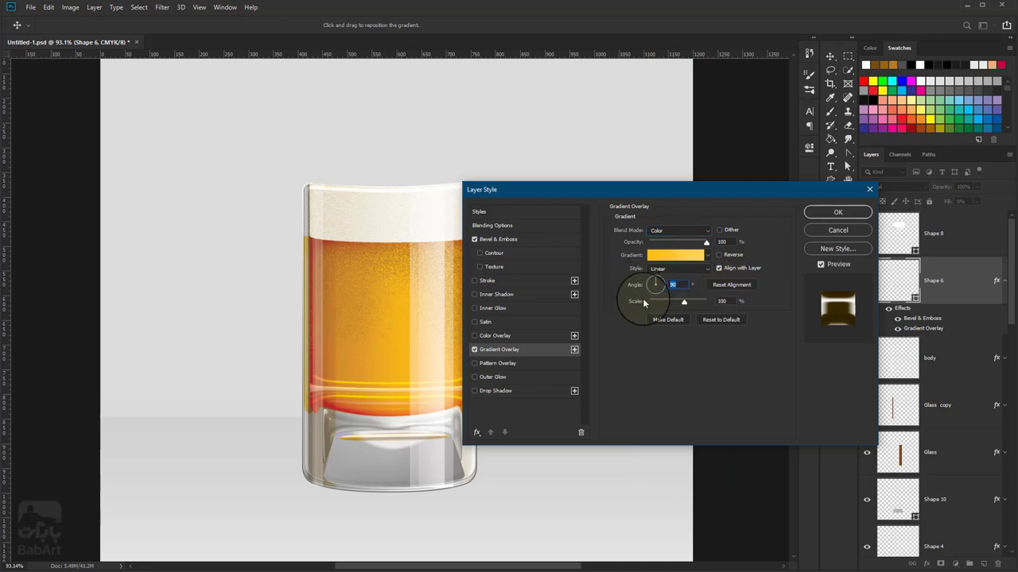
{"action": "left_click", "coordinate": [722, 301]}
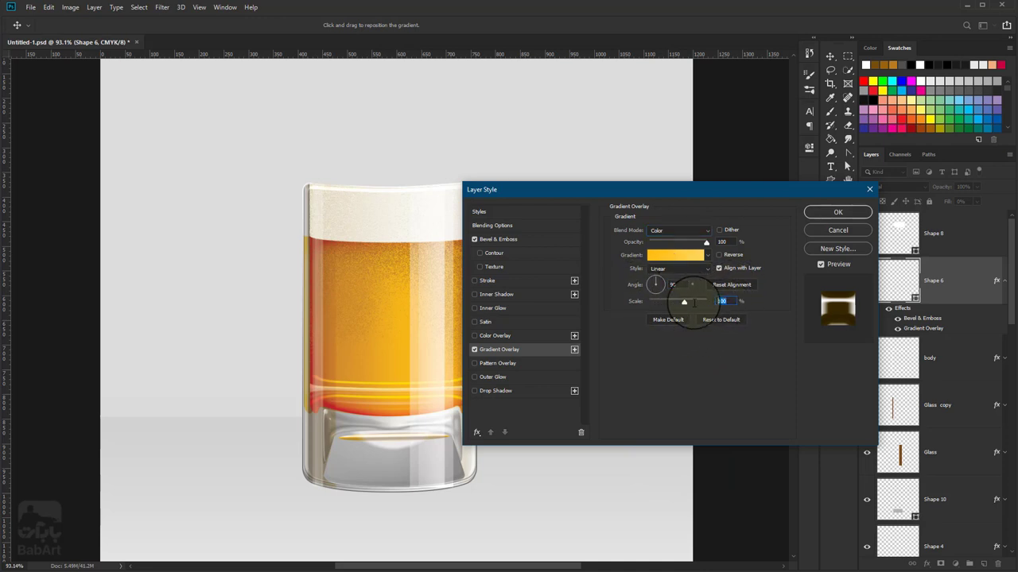
{"action": "left_click", "coordinate": [827, 215]}
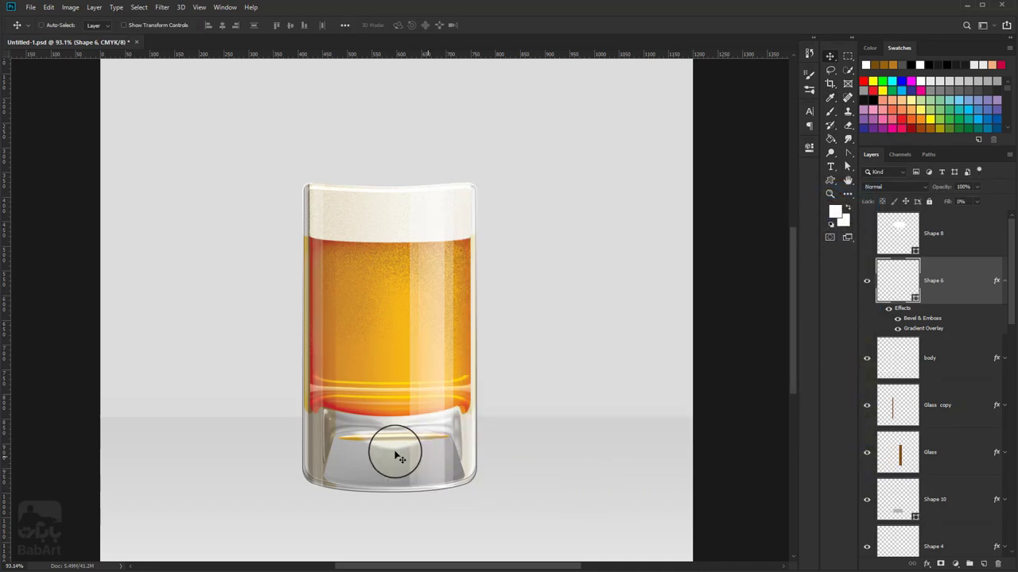
- Toggle Shape 10's visibility to compare, then reduce its fill to 0%
{"action": "left_click", "coordinate": [866, 502]}
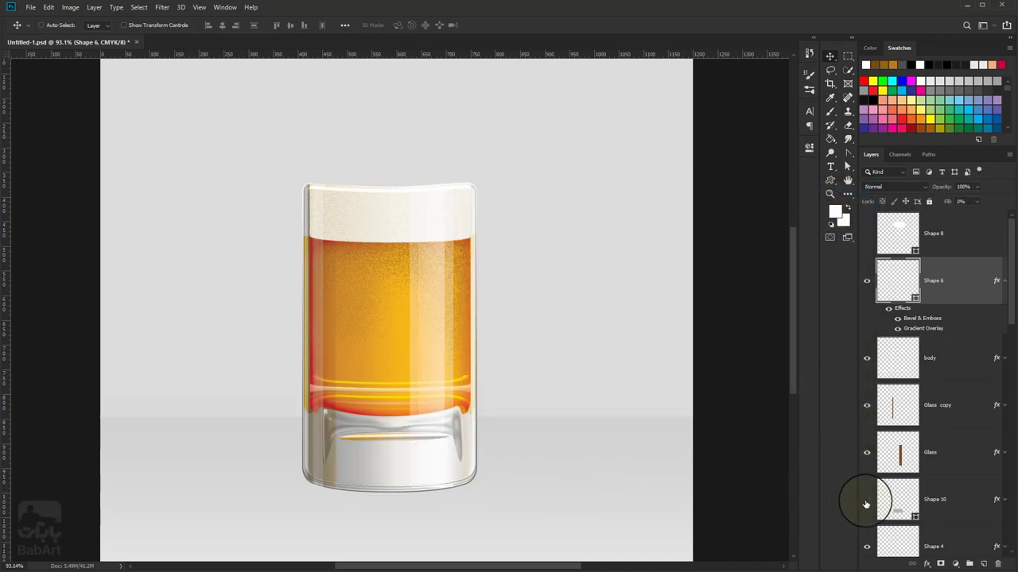
{"action": "left_click", "coordinate": [867, 501]}
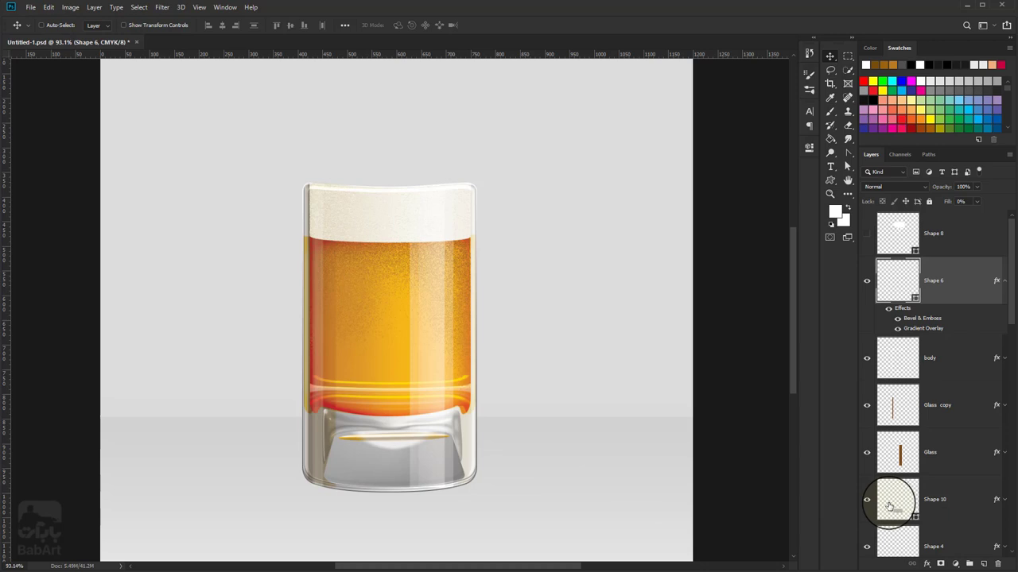
{"action": "left_click", "coordinate": [977, 202]}
{"action": "left_click_drag", "start_coordinate": [957, 221], "coordinate": [875, 216]}
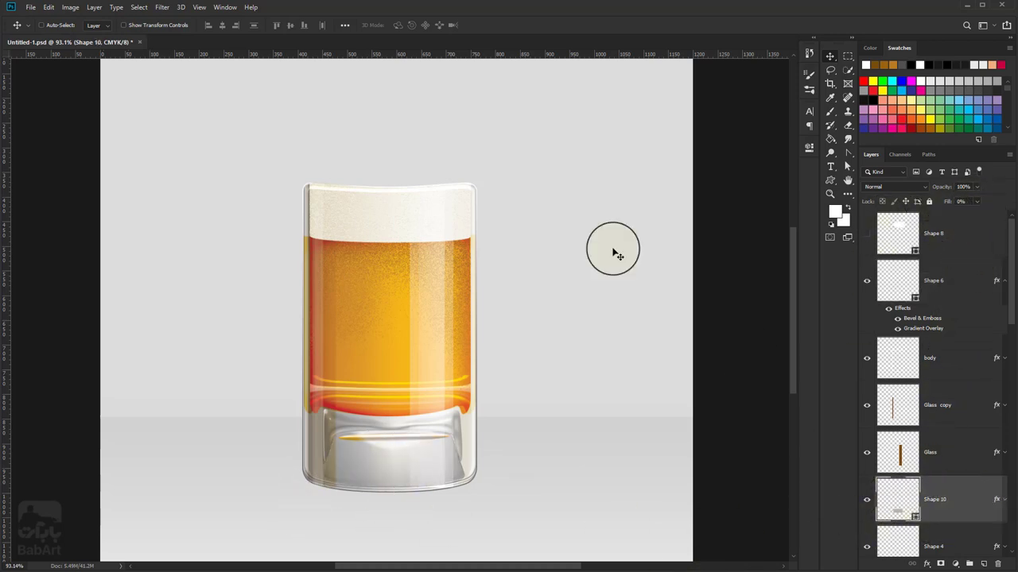
- Darken the right stop of Shape 10's gradient overlay to a dark grey
{"action": "left_click", "coordinate": [93, 7]}
{"action": "mouse_move", "coordinate": [109, 112]}
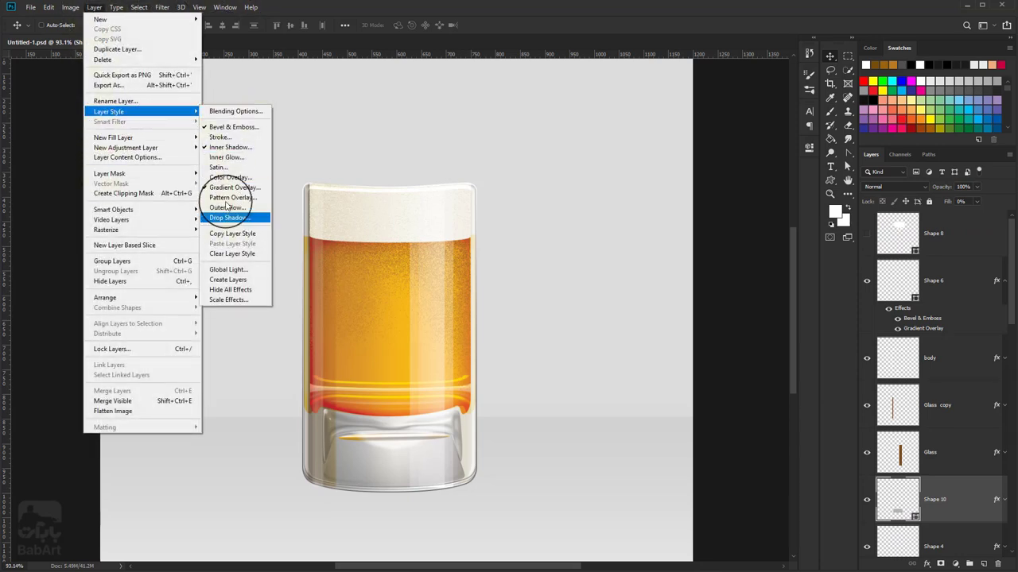
{"action": "left_click", "coordinate": [231, 187]}
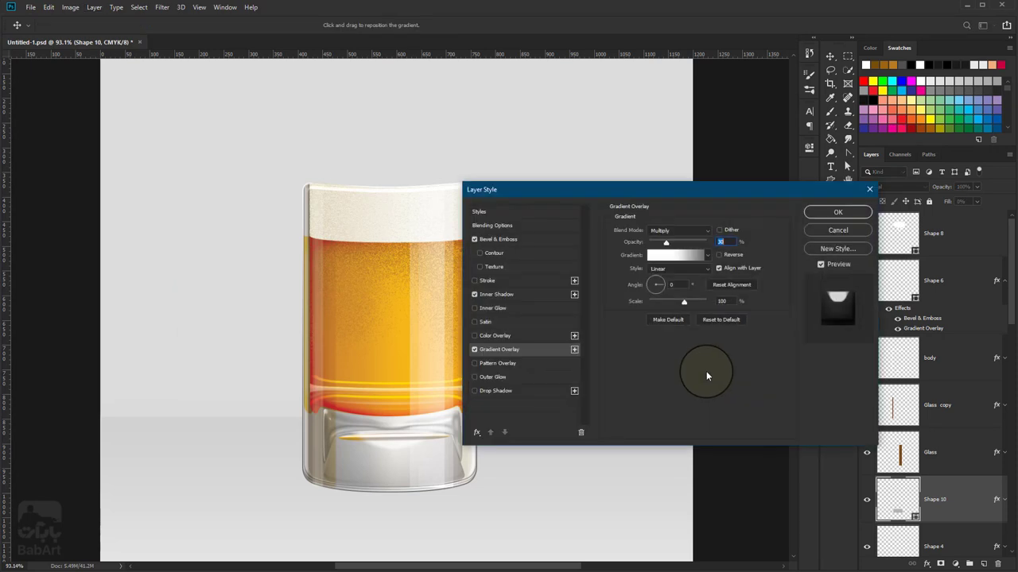
{"action": "left_click", "coordinate": [703, 254]}
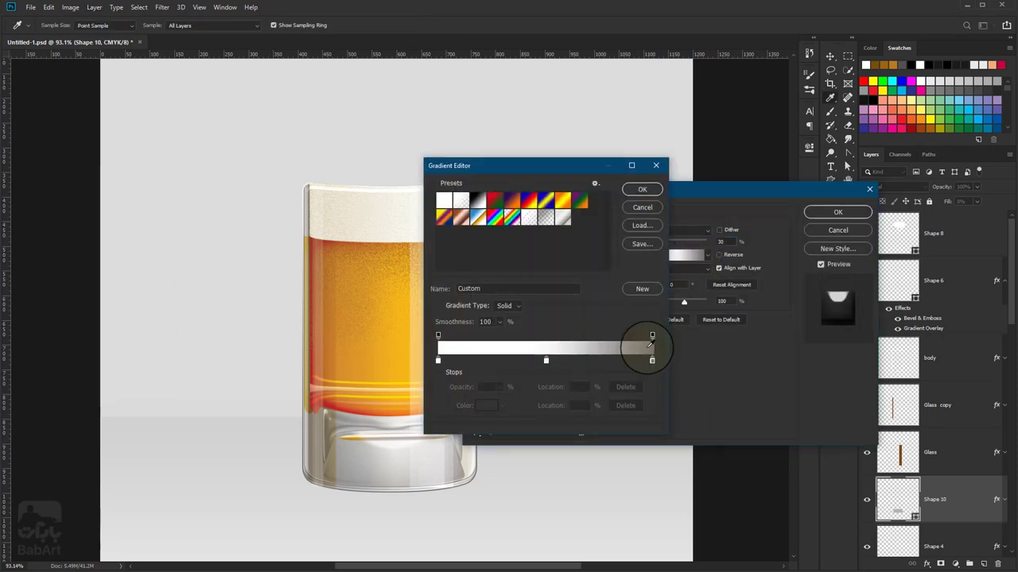
{"action": "left_click", "coordinate": [485, 406]}
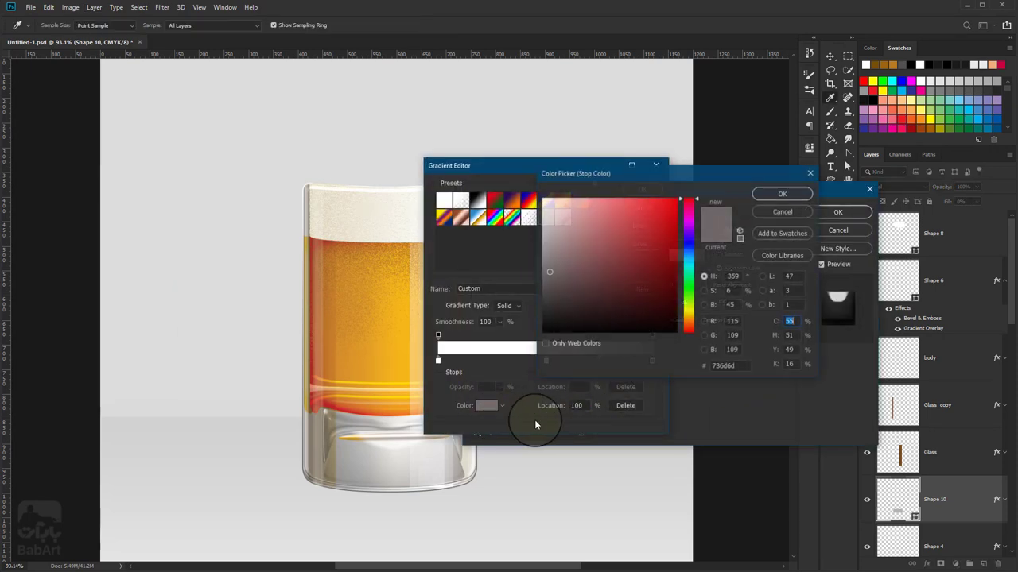
{"action": "mouse_move", "coordinate": [548, 272]}
{"action": "left_mouse_down"}
{"action": "mouse_move", "coordinate": [555, 308]}
{"action": "mouse_move", "coordinate": [547, 289]}
{"action": "left_mouse_up"}
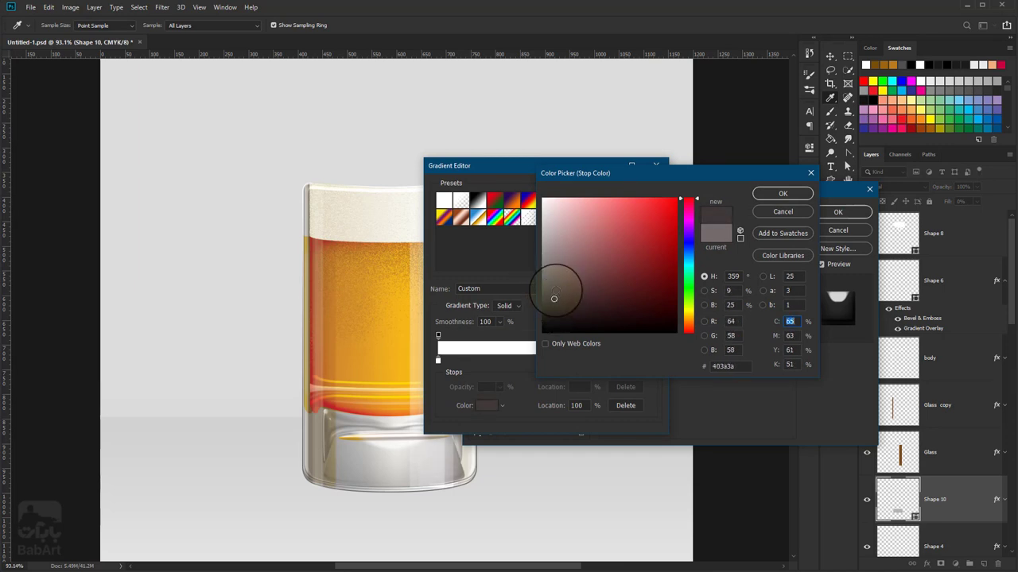
{"action": "left_click", "coordinate": [782, 194]}
{"action": "left_click", "coordinate": [641, 193]}
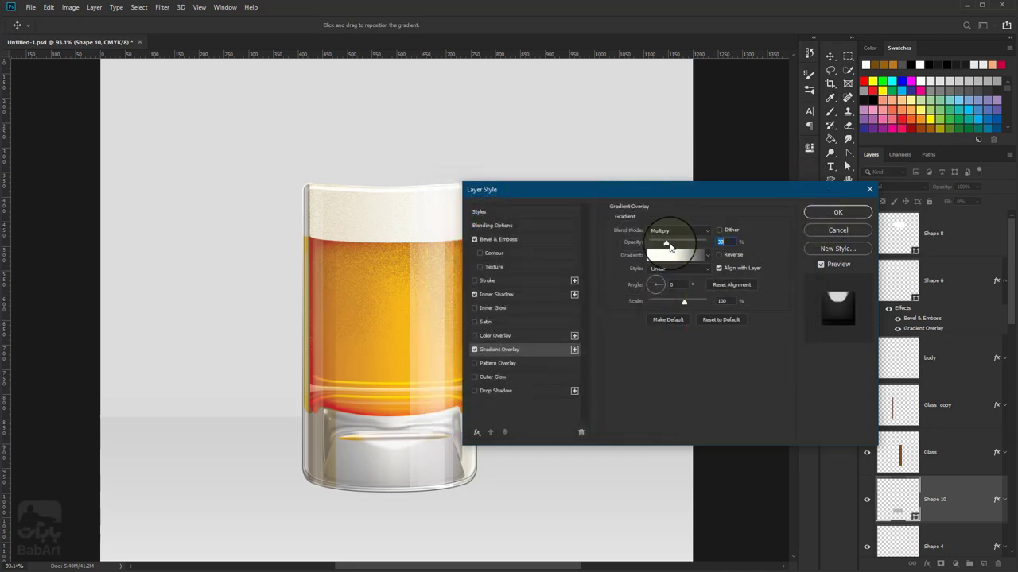
- Lower the gradient overlay opacity and confirm the layer style
{"action": "left_click_drag", "start_coordinate": [666, 242], "coordinate": [682, 244]}
{"action": "left_click_drag", "start_coordinate": [654, 252], "coordinate": [664, 249]}
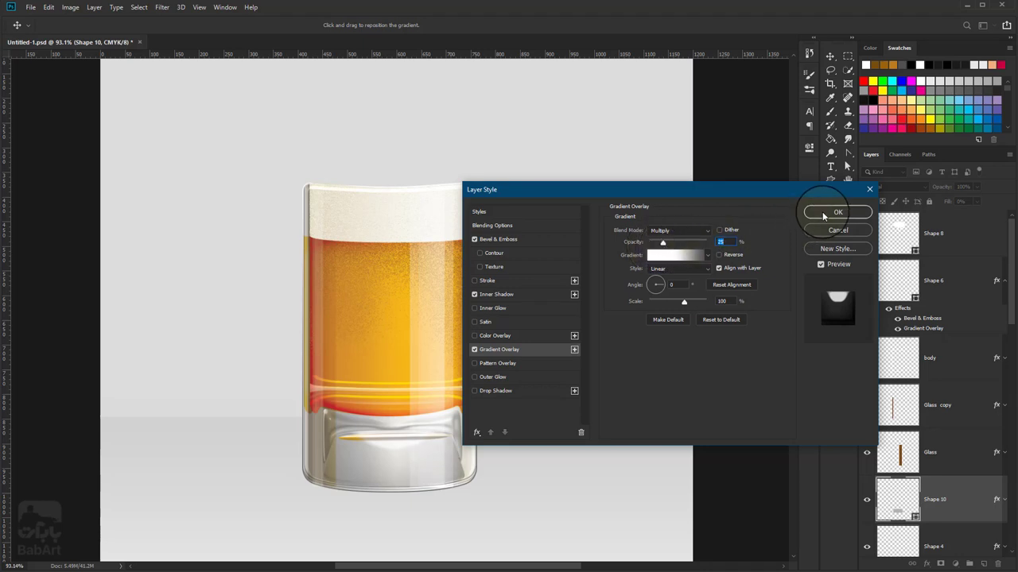
{"action": "type", "text": "60"}
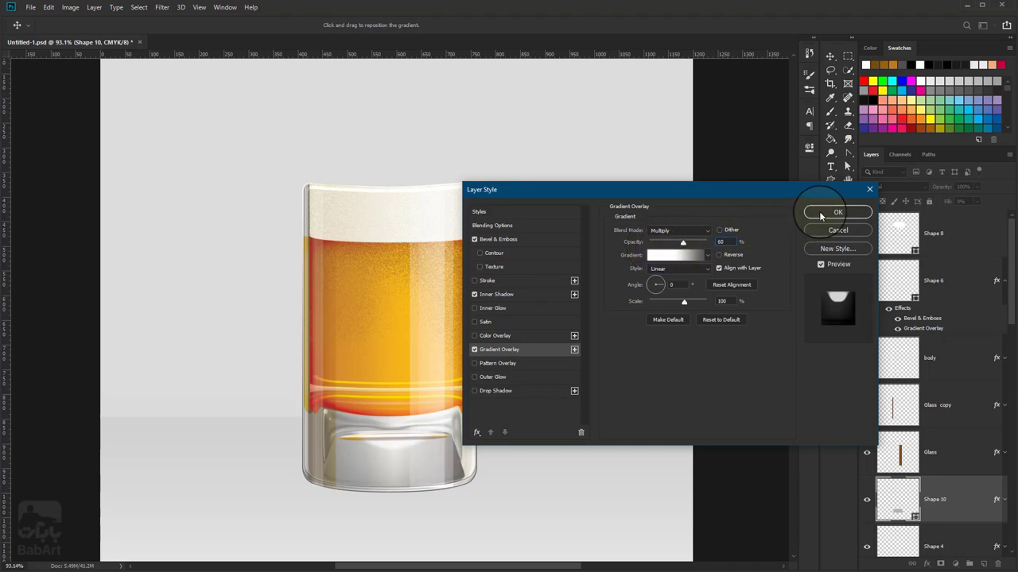
{"action": "type", "text": "30"}
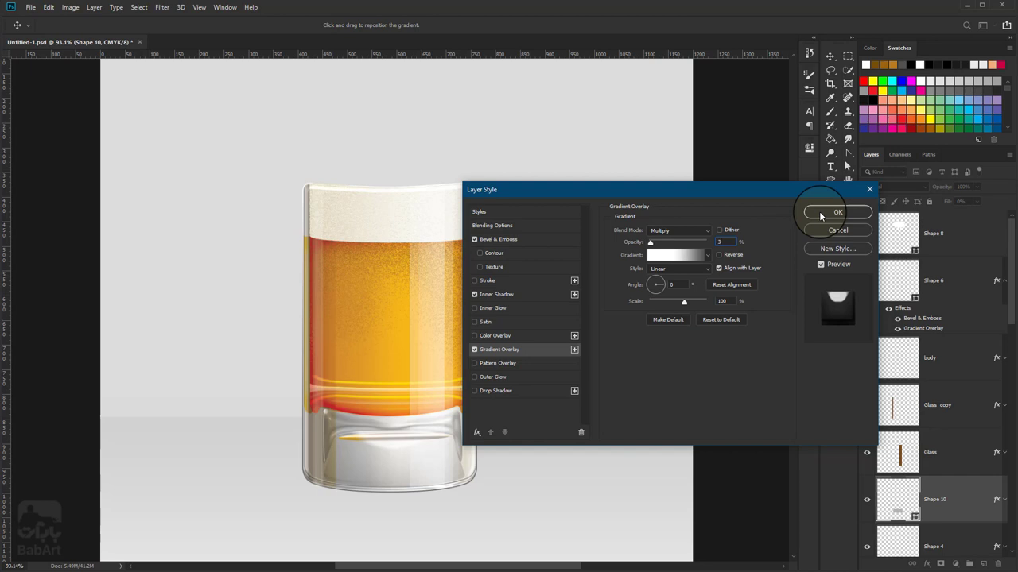
{"action": "left_click", "coordinate": [824, 212]}
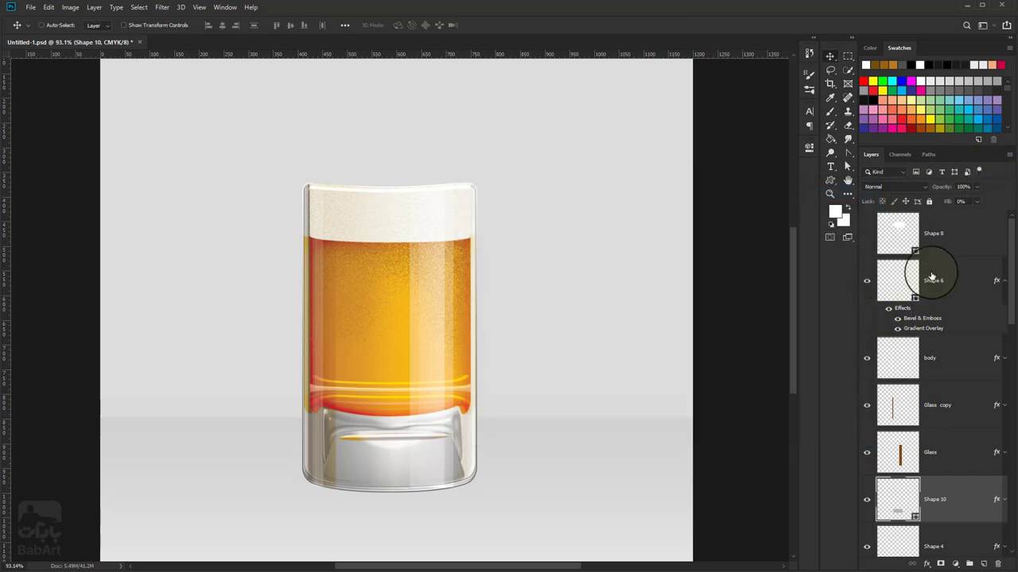
- Move the Shape 3 handle layer above Shape 6 and make it visible
{"action": "left_click", "coordinate": [932, 277]}
{"action": "scroll", "coordinate": [951, 367], "scroll_direction": "down", "scroll_amount": 5}
{"action": "scroll", "coordinate": [954, 379], "scroll_direction": "down", "scroll_amount": 5}
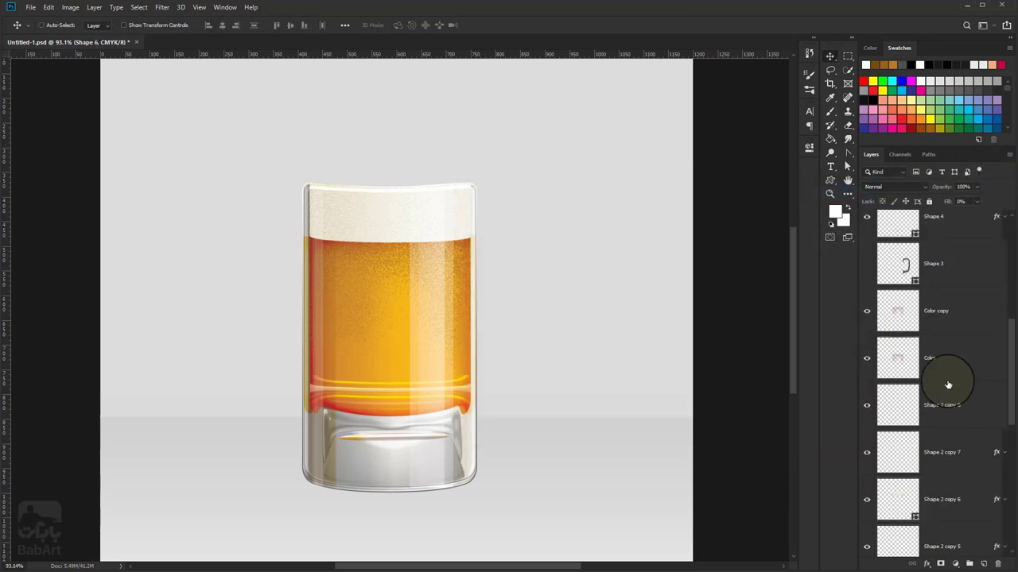
{"action": "scroll", "coordinate": [949, 383], "scroll_direction": "down", "scroll_amount": 5}
{"action": "scroll", "coordinate": [926, 489], "scroll_direction": "down", "scroll_amount": 3}
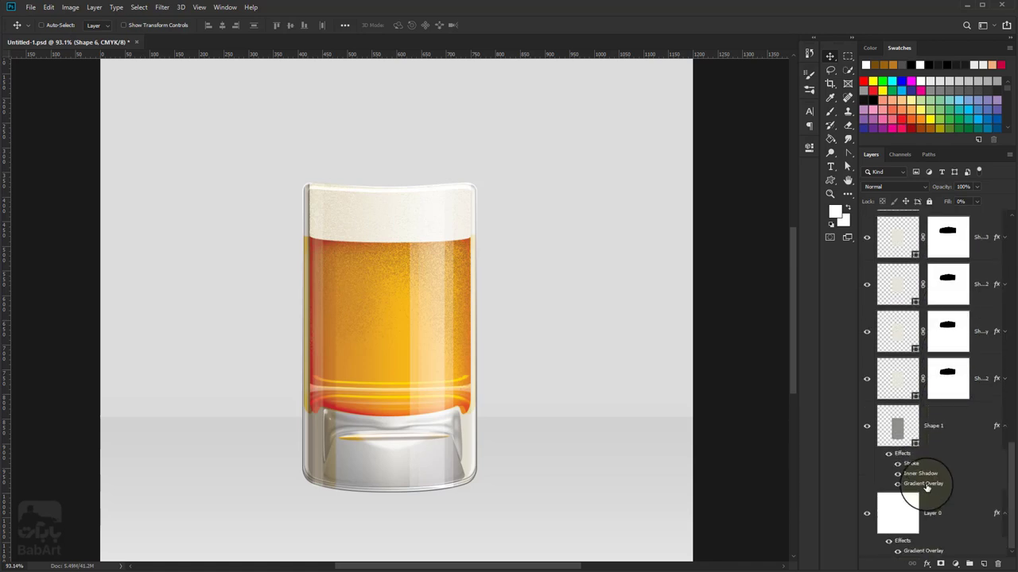
{"action": "scroll", "coordinate": [926, 489], "scroll_direction": "up", "scroll_amount": 5}
{"action": "scroll", "coordinate": [915, 482], "scroll_direction": "up", "scroll_amount": 5}
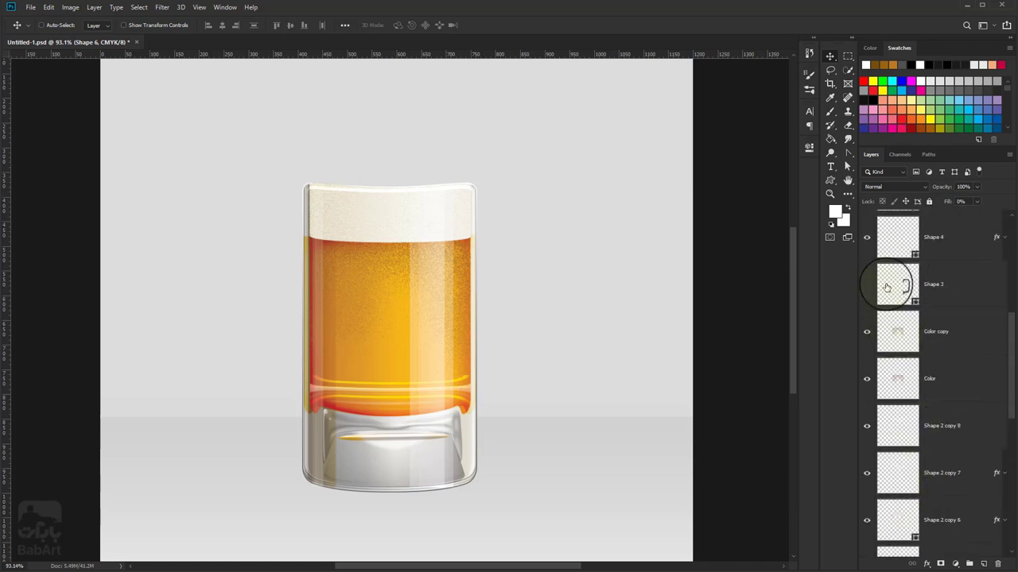
{"action": "left_click_drag", "start_coordinate": [886, 287], "coordinate": [932, 151]}
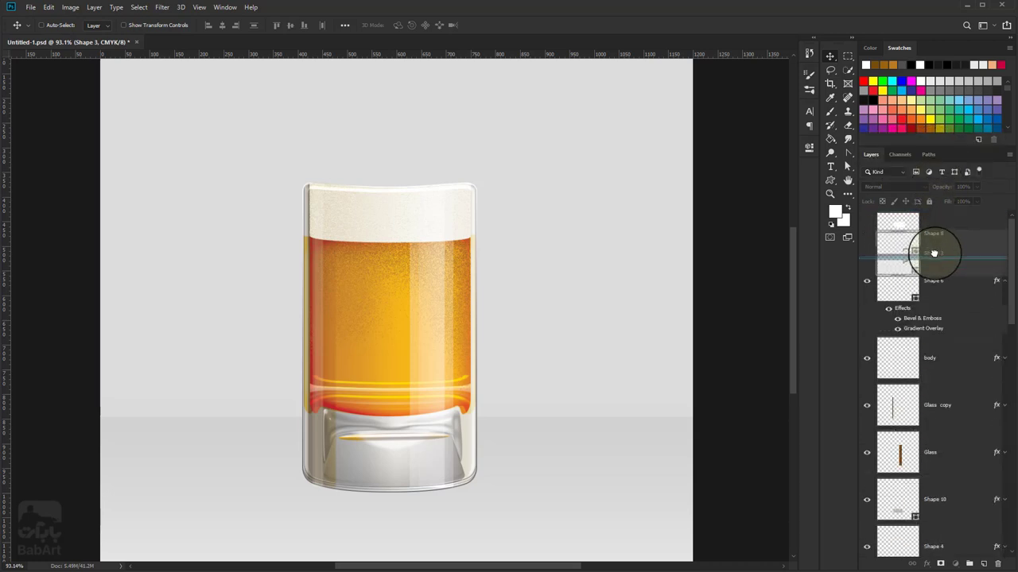
{"action": "left_click_drag", "start_coordinate": [932, 151], "coordinate": [906, 275]}
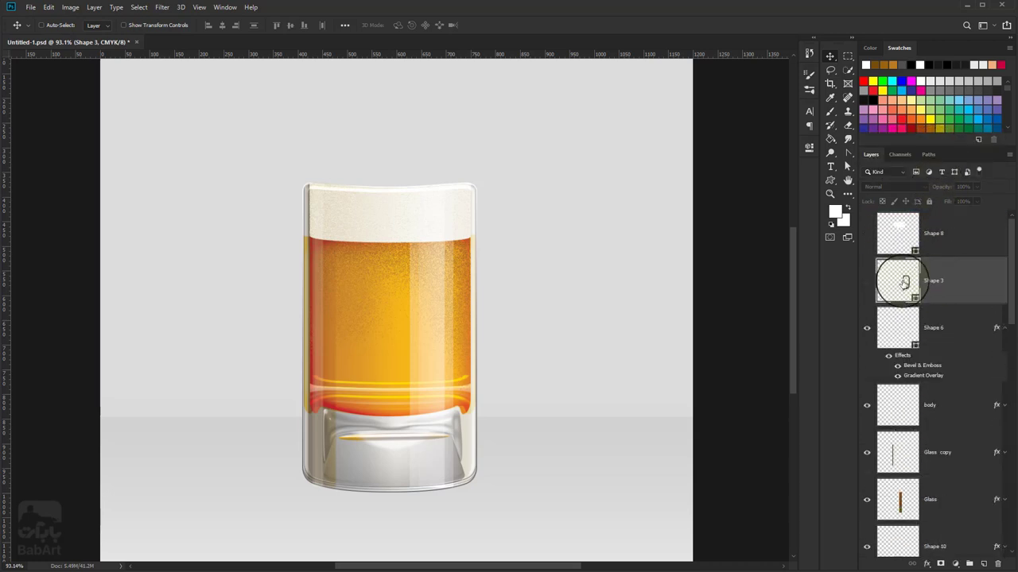
{"action": "left_click", "coordinate": [1005, 331]}
{"action": "left_click", "coordinate": [868, 282]}
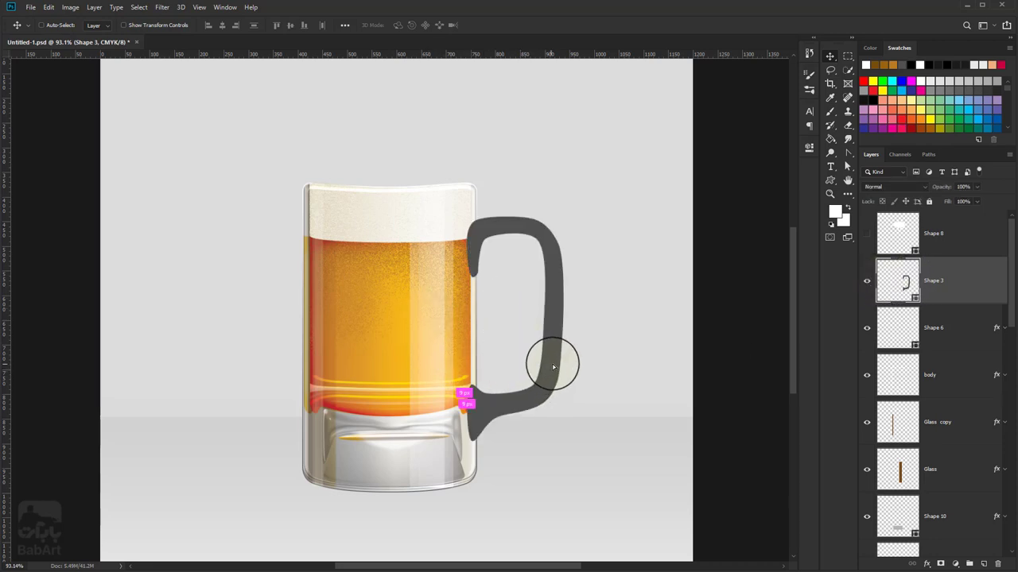
- Scale the handle proportionally to about 88% and fit it against the glass's right side
{"action": "key", "text": "Right"}
{"action": "key", "text": "Right"}
{"action": "key", "text": "Right"}
{"action": "key", "text": "Right"}
{"action": "key", "text": "Right"}
{"action": "key", "text": "Right"}
{"action": "key", "text": "Left"}
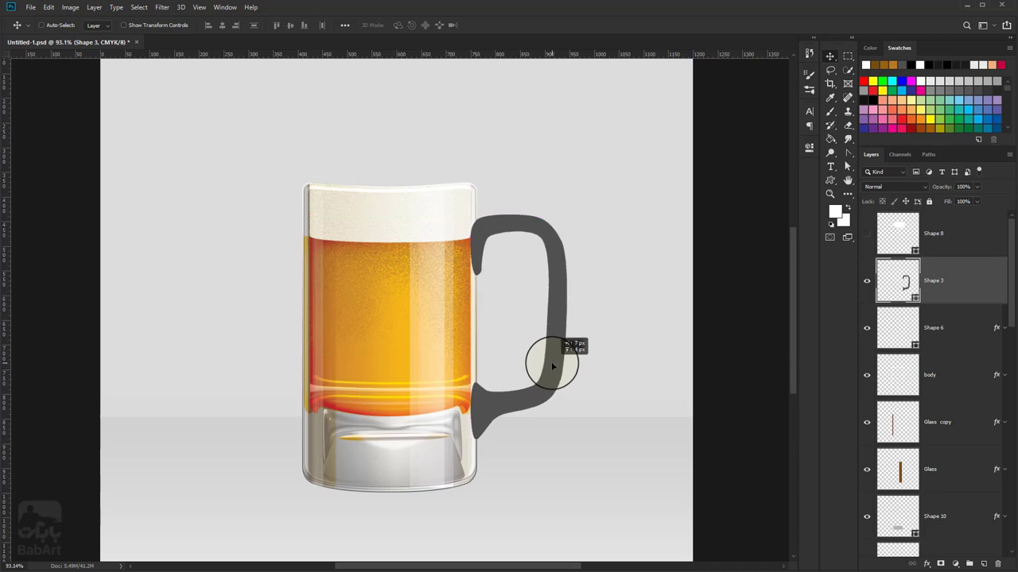
{"action": "key", "text": "Left"}
{"action": "key", "text": "Left"}
{"action": "key", "text": "Left"}
{"action": "key", "text": "Left"}
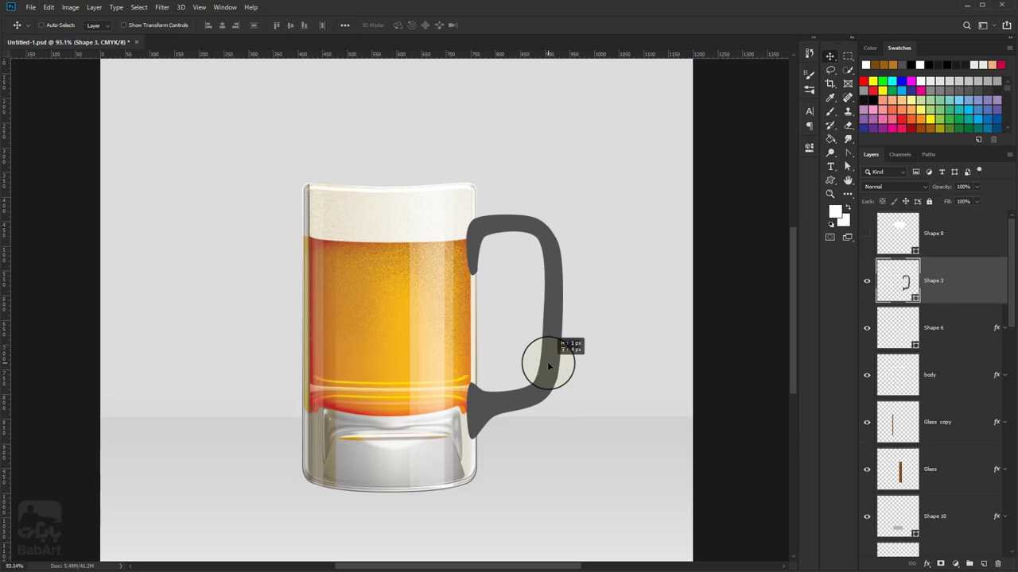
{"action": "left_click", "coordinate": [49, 8]}
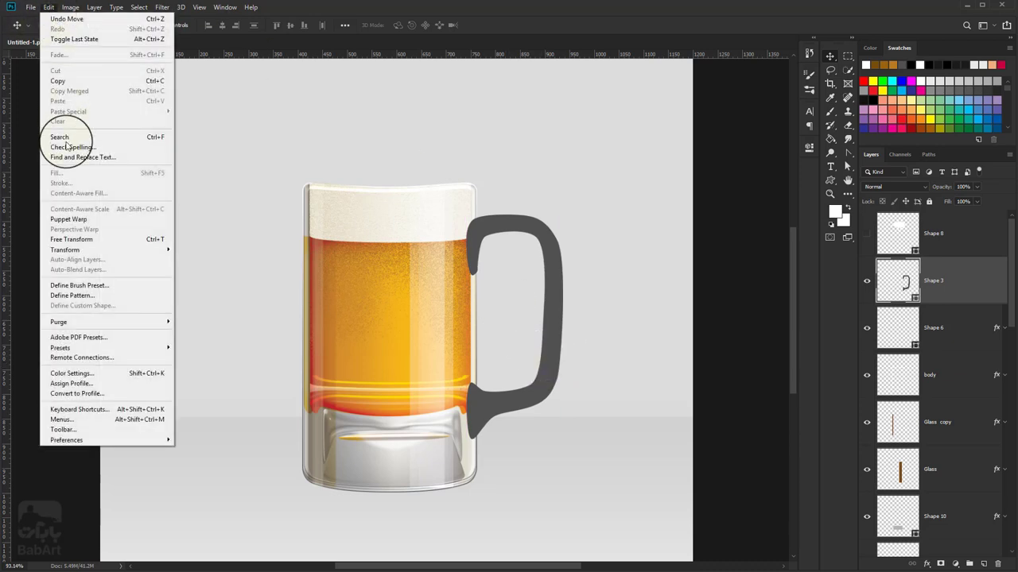
{"action": "left_click", "coordinate": [83, 239]}
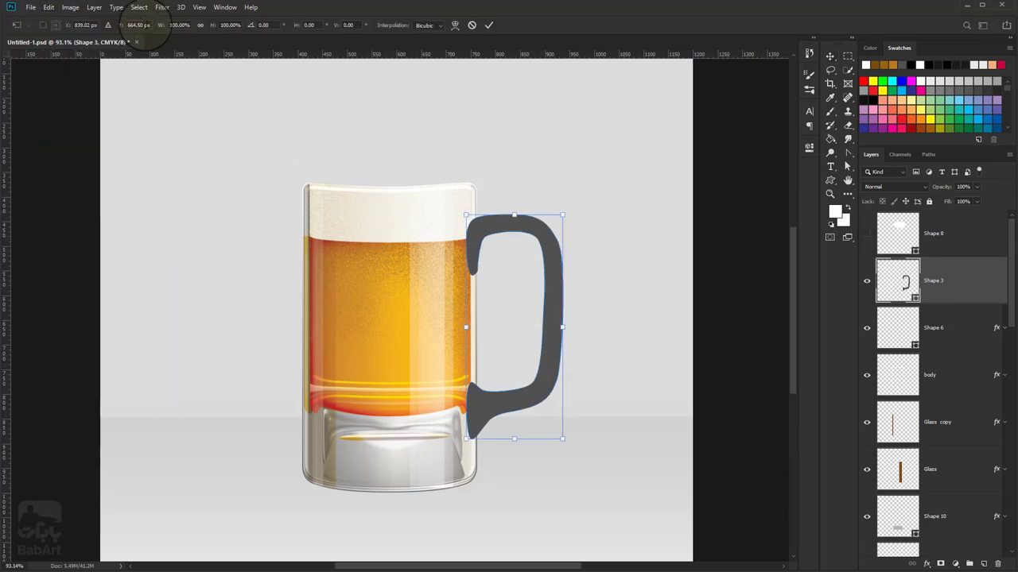
{"action": "left_click", "coordinate": [201, 25]}
{"action": "left_click_drag", "start_coordinate": [465, 214], "coordinate": [477, 231]}
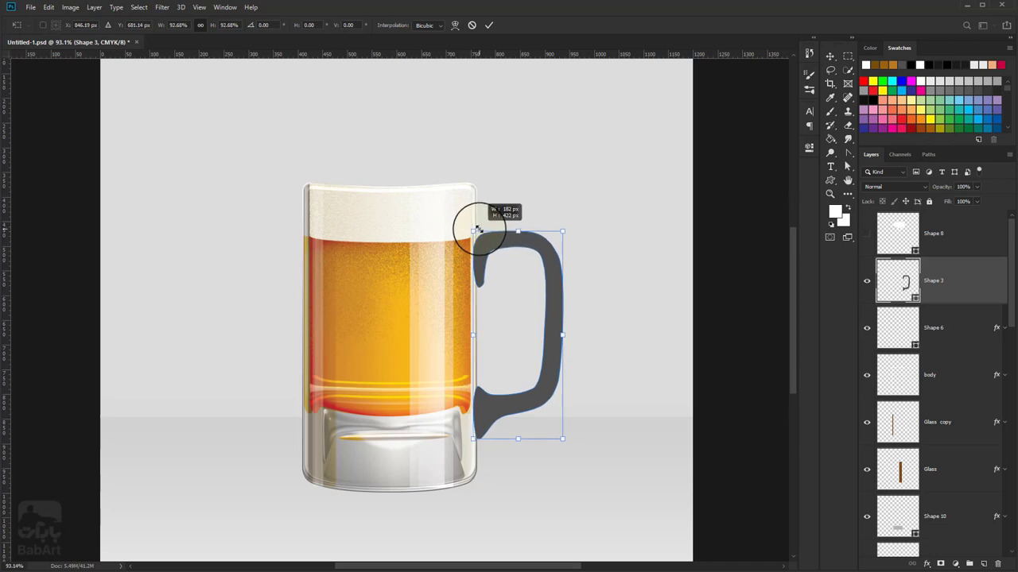
{"action": "left_click_drag", "start_coordinate": [538, 293], "coordinate": [534, 297]}
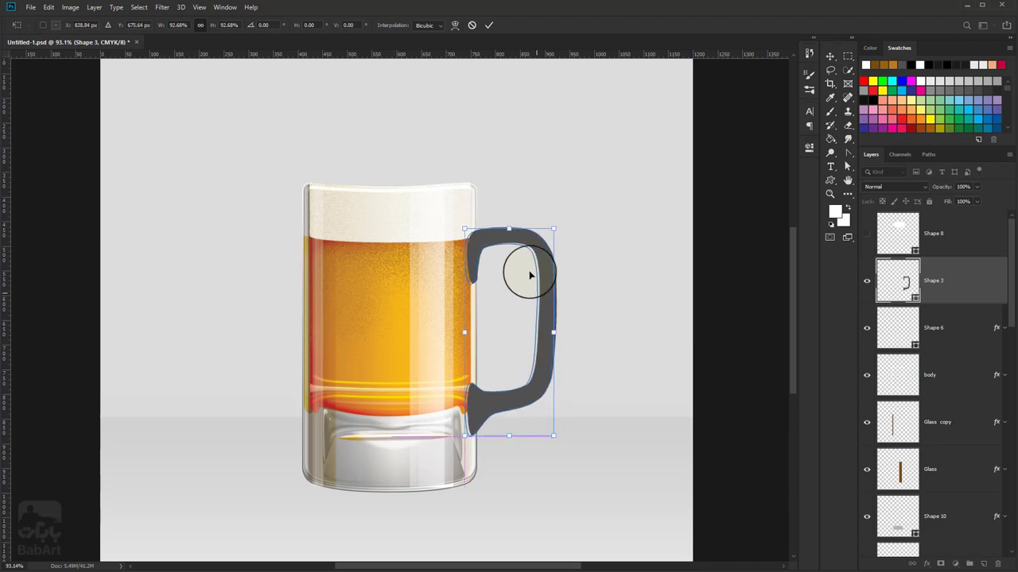
{"action": "left_click_drag", "start_coordinate": [465, 229], "coordinate": [471, 239]}
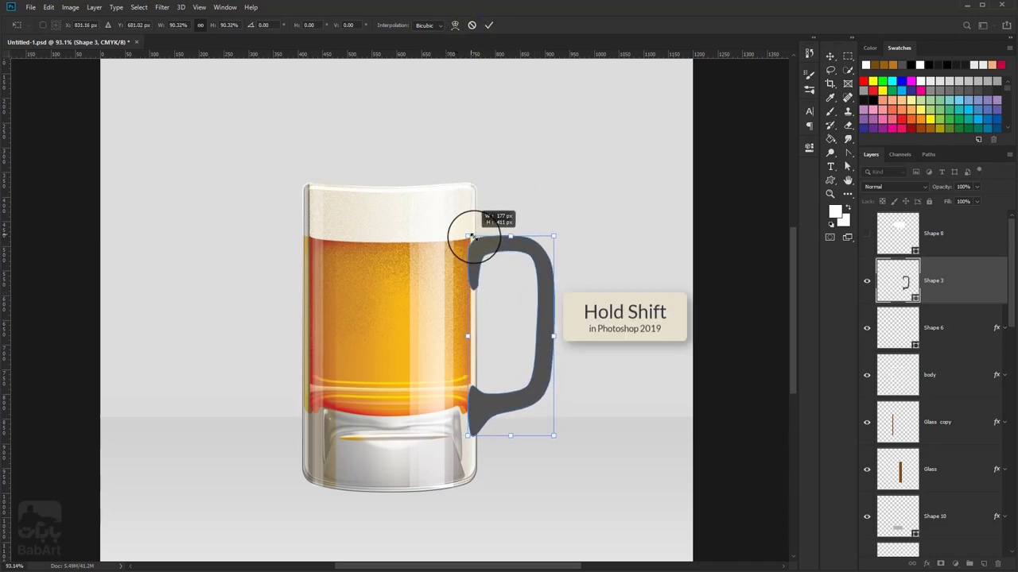
{"action": "left_click_drag", "start_coordinate": [509, 283], "coordinate": [504, 275]}
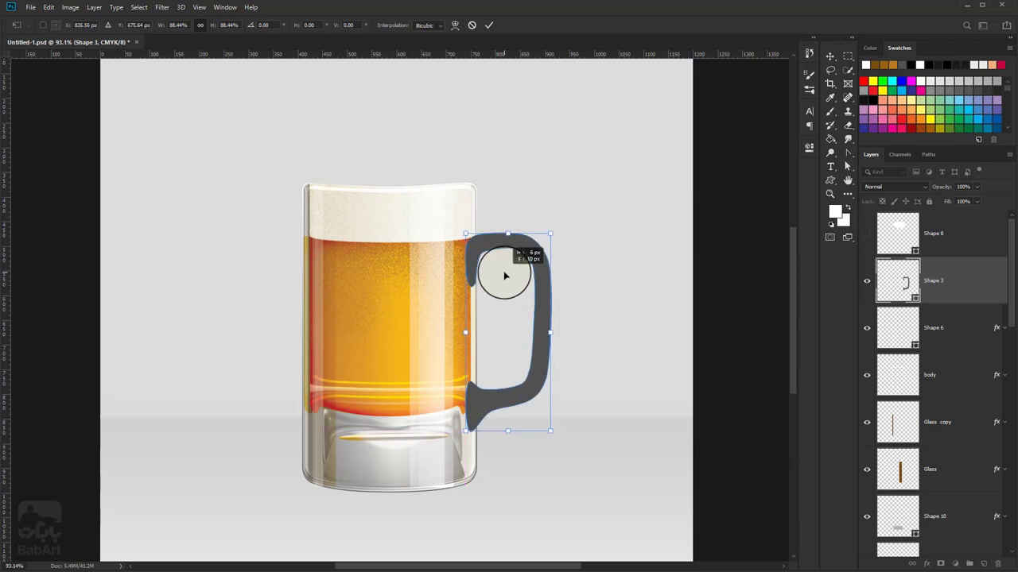
{"action": "left_click_drag", "start_coordinate": [505, 276], "coordinate": [507, 276]}
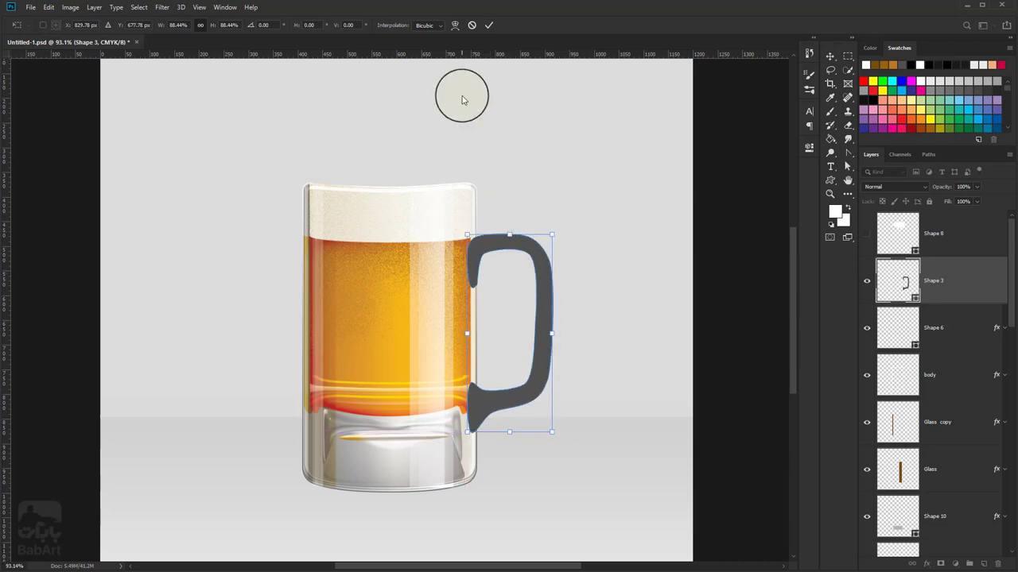
{"action": "left_click", "coordinate": [489, 24]}
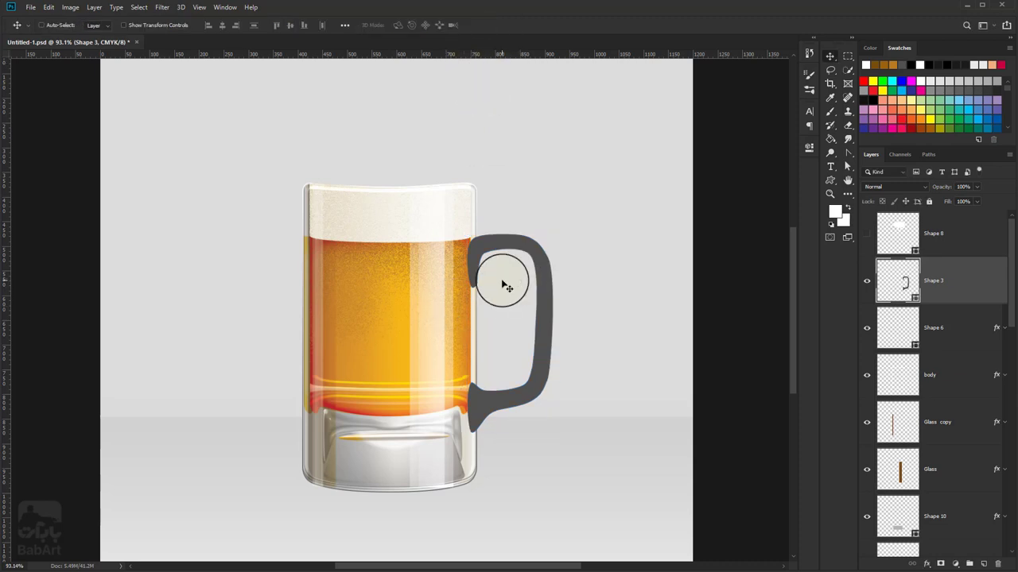
- Set the handle's fill to 0% and add a default gradient overlay
{"action": "left_click", "coordinate": [977, 201]}
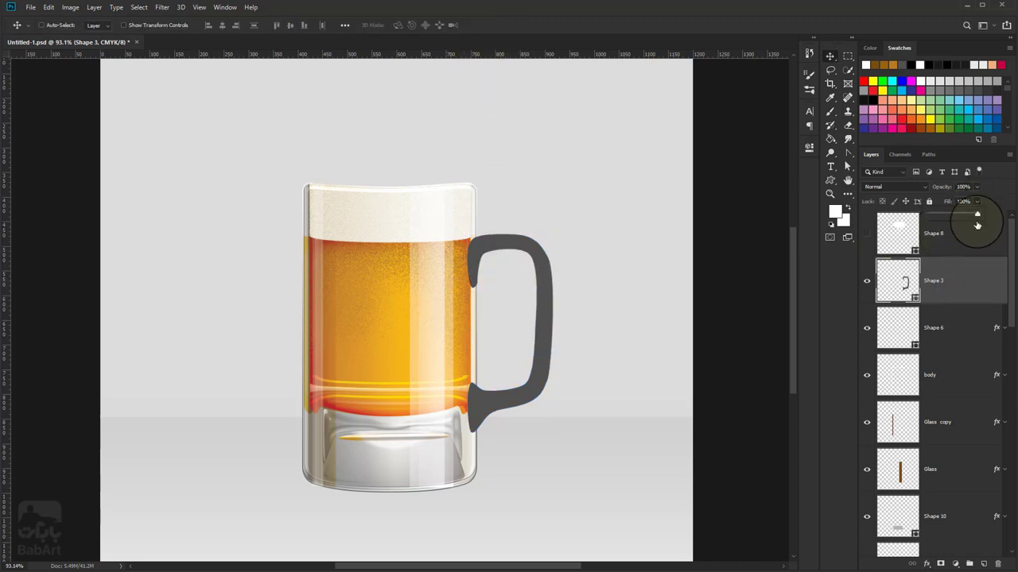
{"action": "left_click_drag", "start_coordinate": [977, 225], "coordinate": [897, 226]}
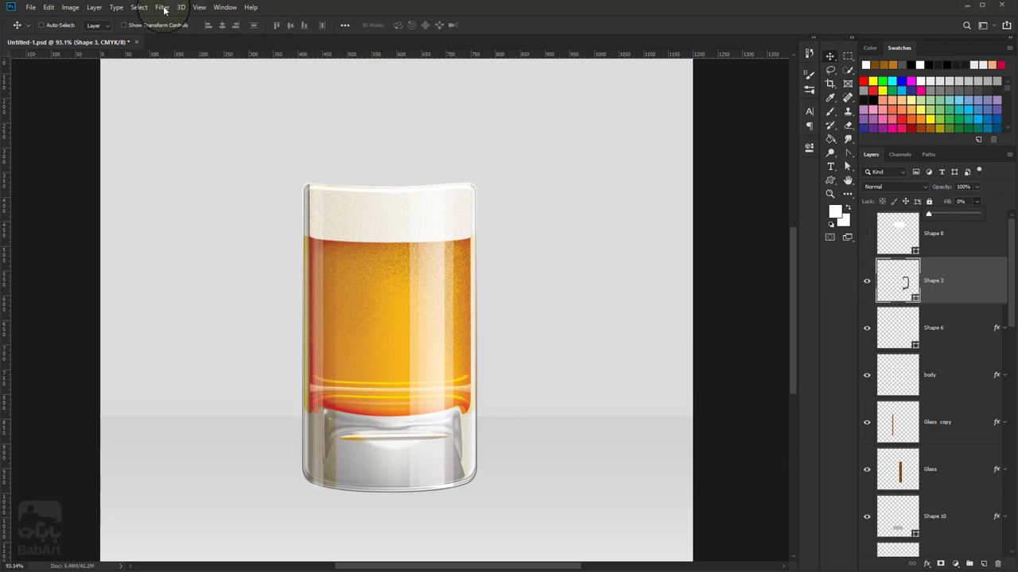
{"action": "left_click", "coordinate": [94, 7]}
{"action": "mouse_move", "coordinate": [109, 112]}
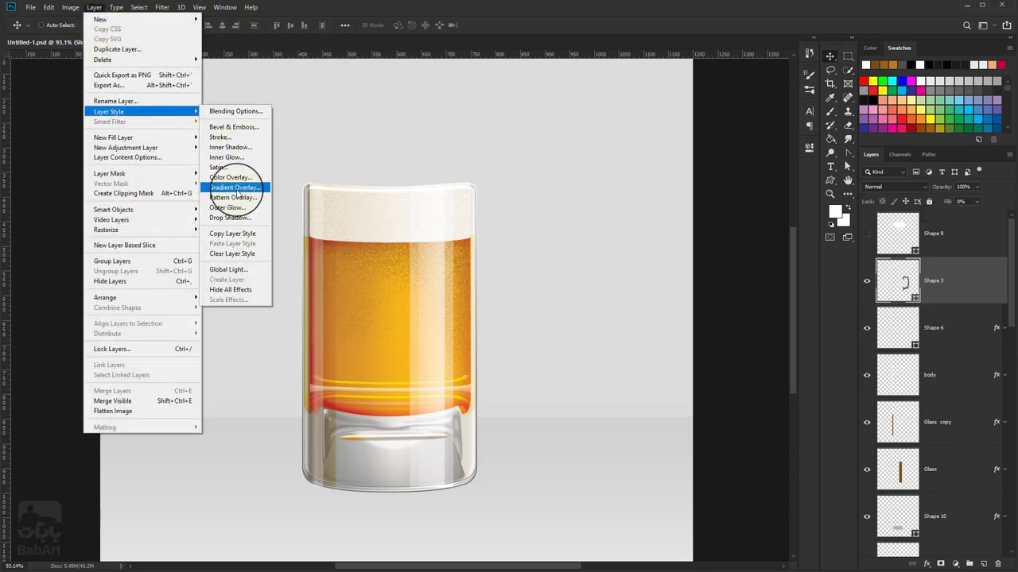
{"action": "left_click", "coordinate": [235, 187]}
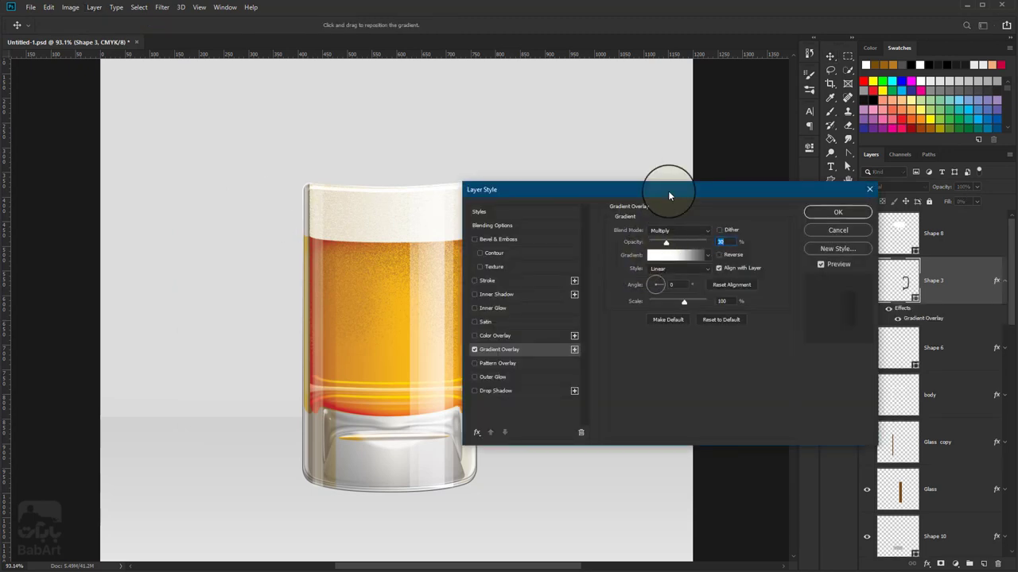
{"action": "left_click_drag", "start_coordinate": [668, 195], "coordinate": [638, 116]}
{"action": "left_click", "coordinate": [701, 242]}
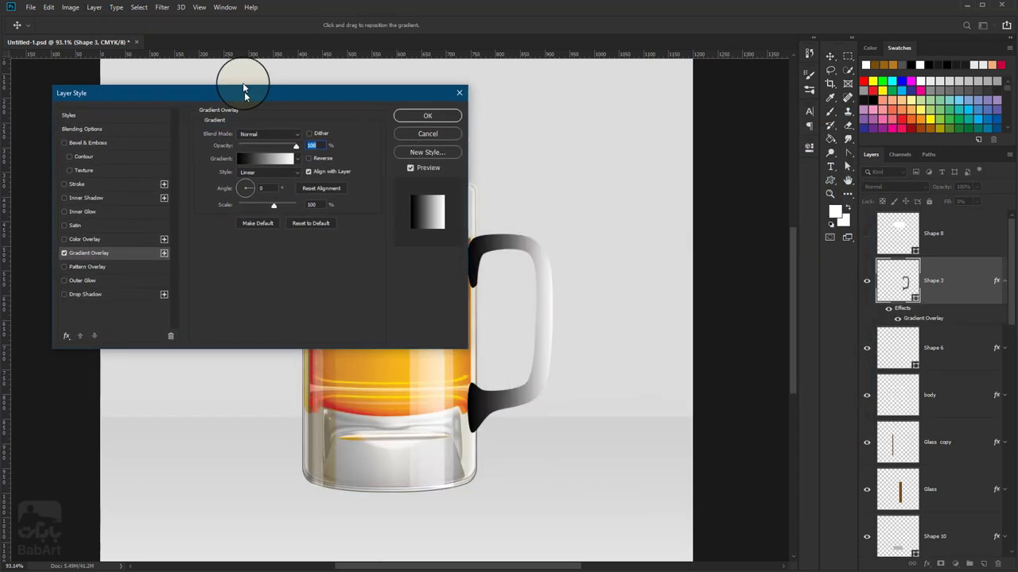
{"action": "left_click_drag", "start_coordinate": [626, 117], "coordinate": [235, 84]}
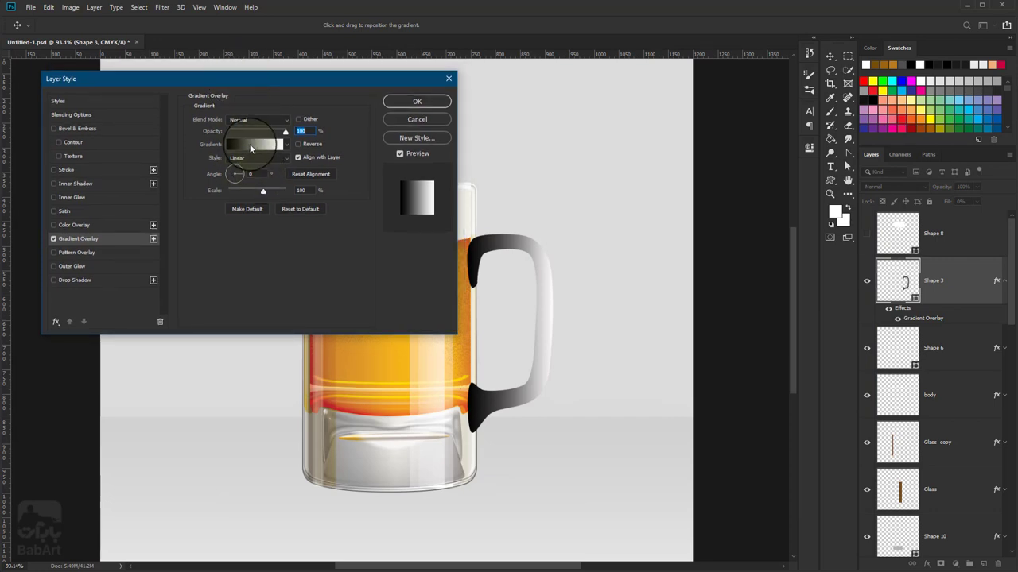
- Keep Normal blend mode, set the gradient angle to -4°, and bring up the gradient editor
{"action": "left_click", "coordinate": [269, 120]}
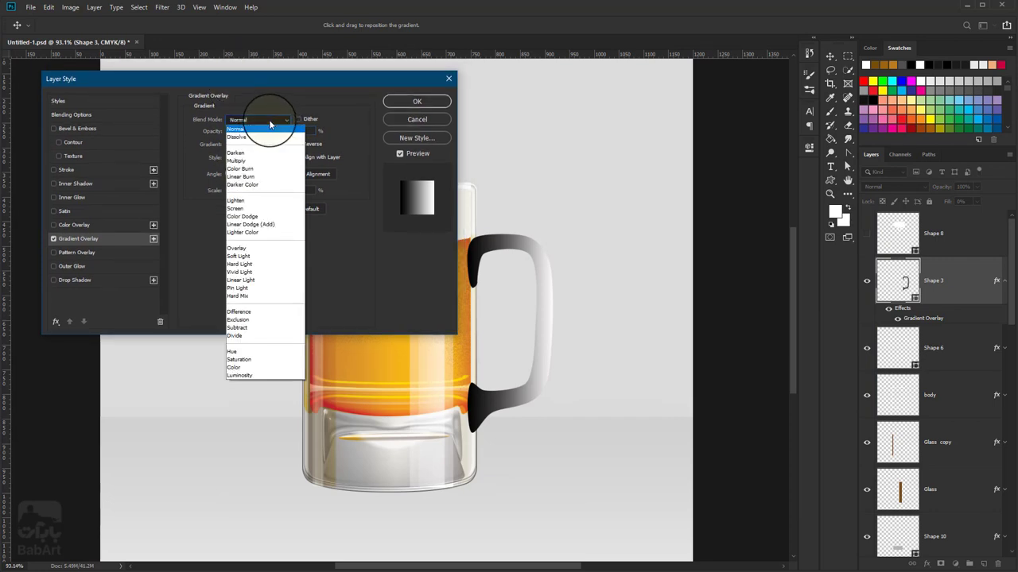
{"action": "left_click", "coordinate": [269, 125]}
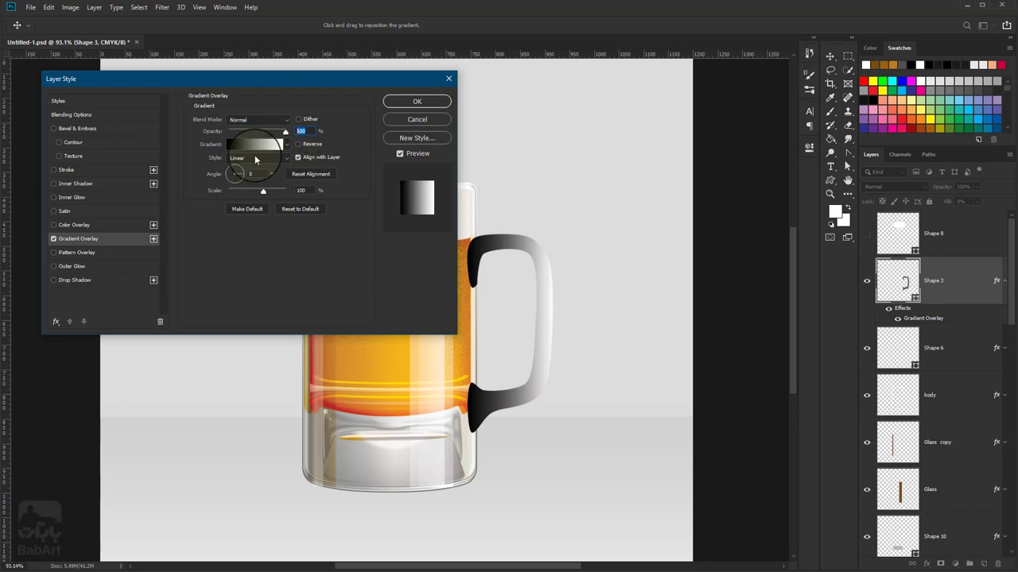
{"action": "key", "text": "Tab"}
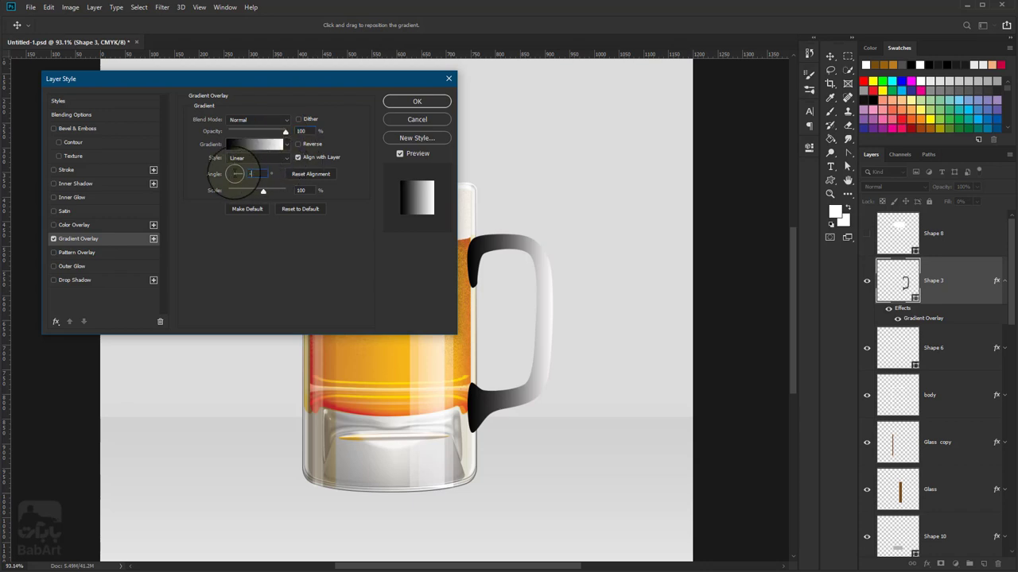
{"action": "type", "text": "-4"}
{"action": "key", "text": "Tab"}
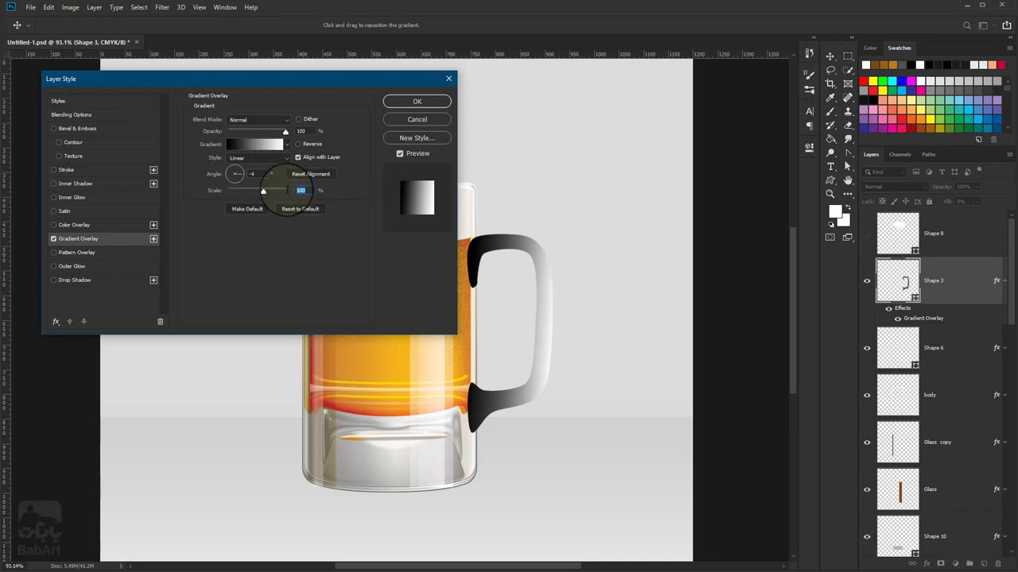
{"action": "left_click", "coordinate": [258, 144]}
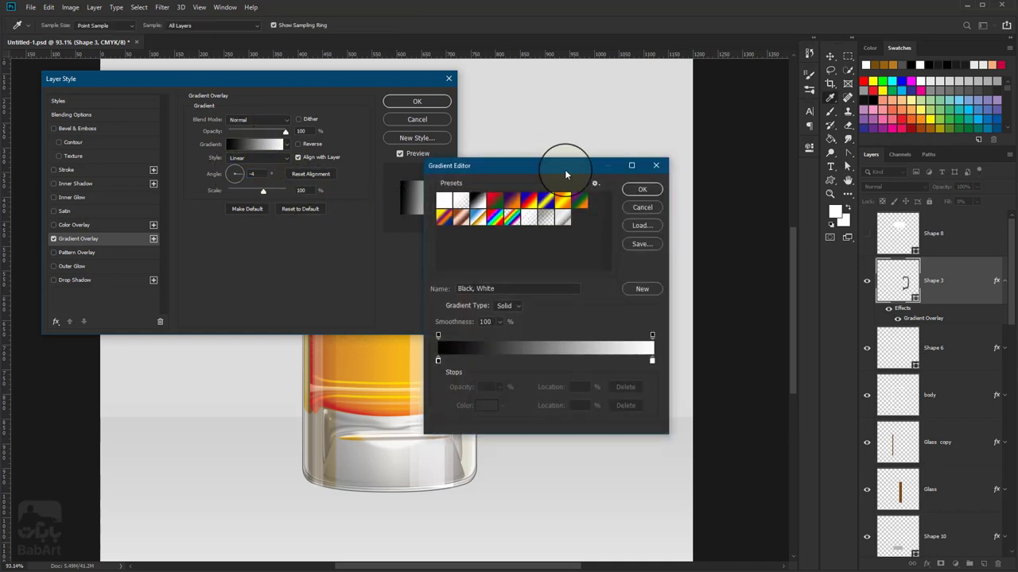
- Add a middle gradient stop and make the left stop golden #ffc954
{"action": "left_click_drag", "start_coordinate": [566, 173], "coordinate": [248, 109]}
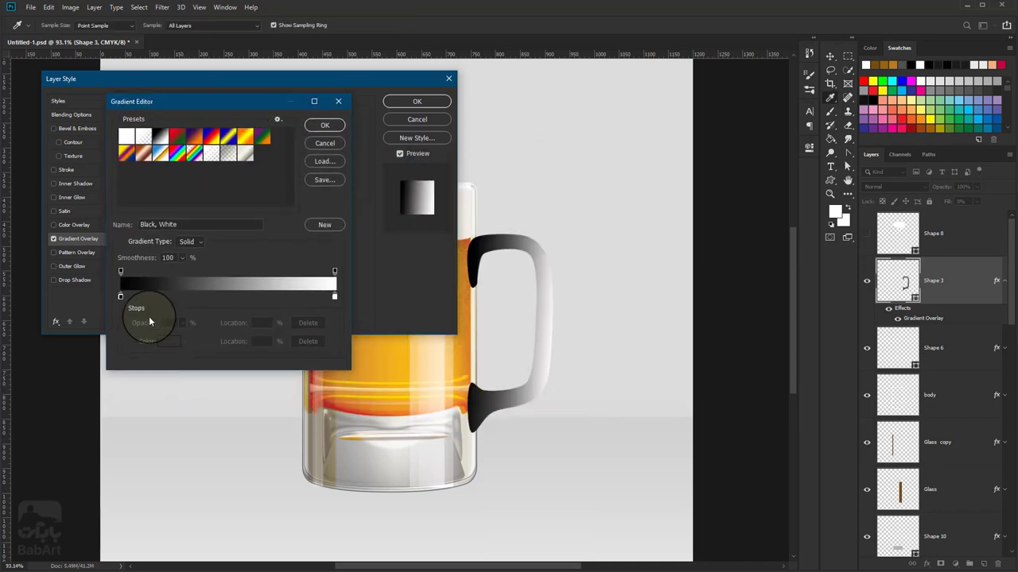
{"action": "left_click_drag", "start_coordinate": [120, 298], "coordinate": [226, 297]}
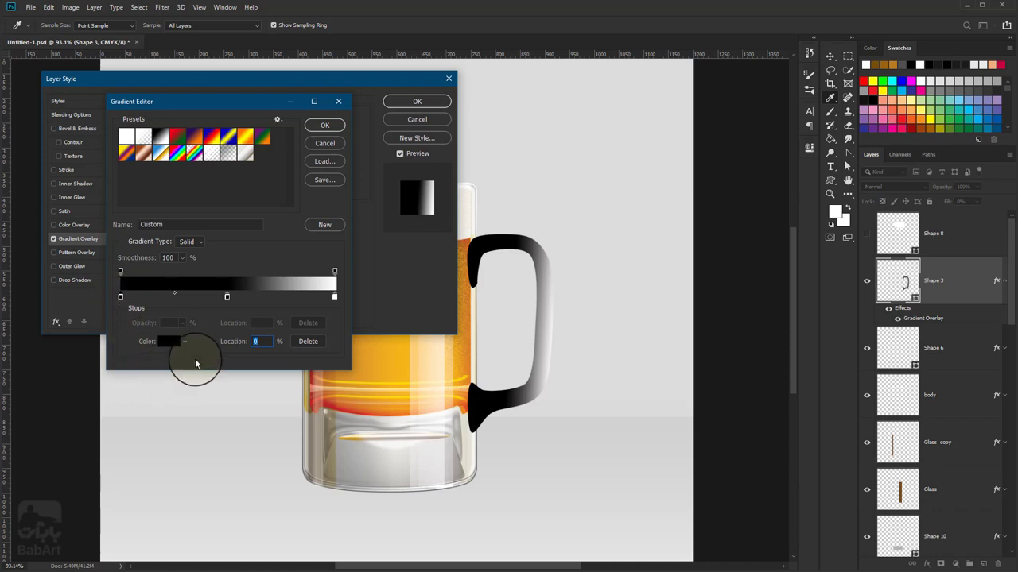
{"action": "left_click", "coordinate": [169, 343]}
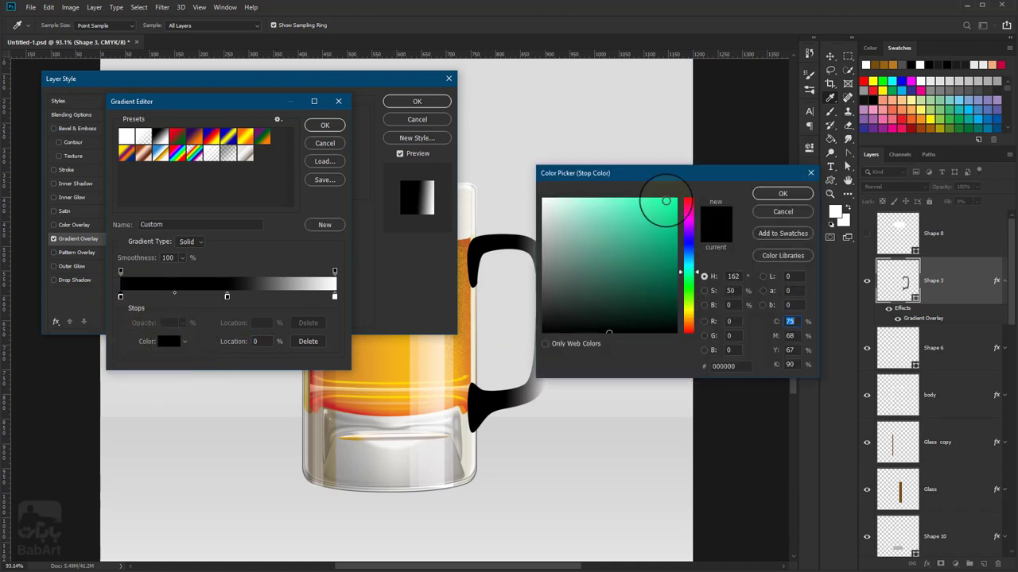
{"action": "left_click_drag", "start_coordinate": [659, 163], "coordinate": [649, 110]}
{"action": "left_click", "coordinate": [723, 304]}
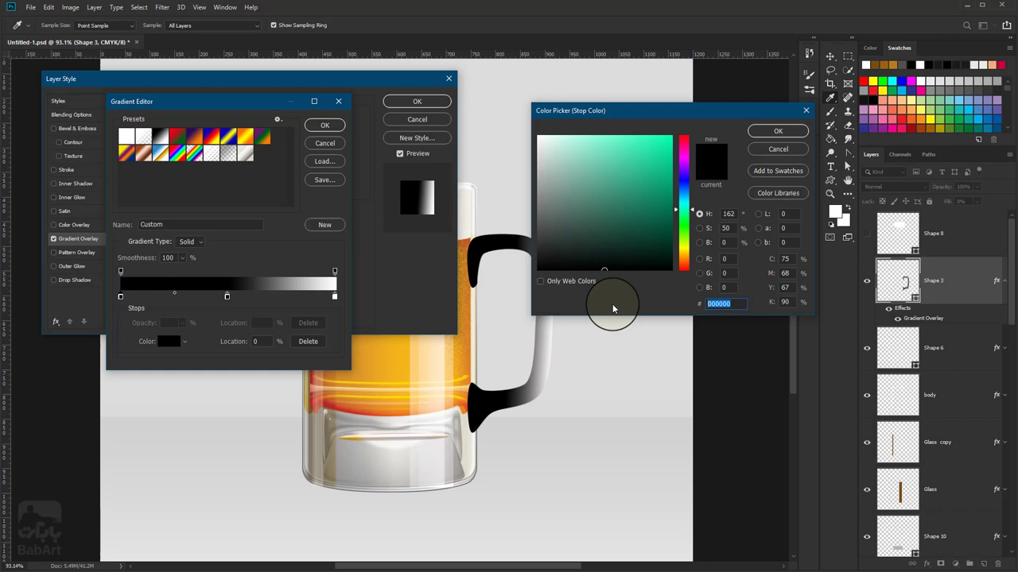
{"action": "type", "text": "ffc"}
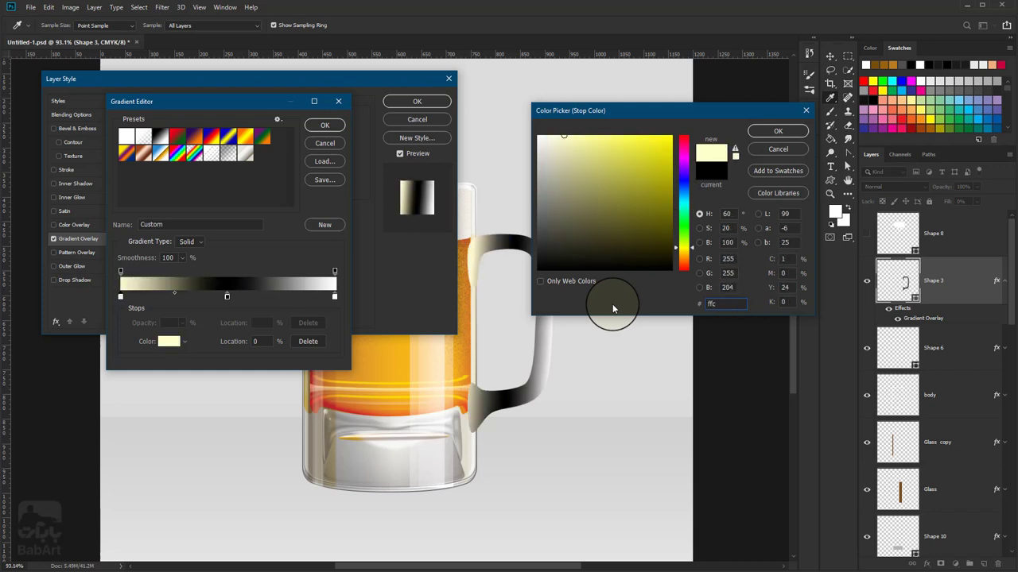
{"action": "type", "text": "954"}
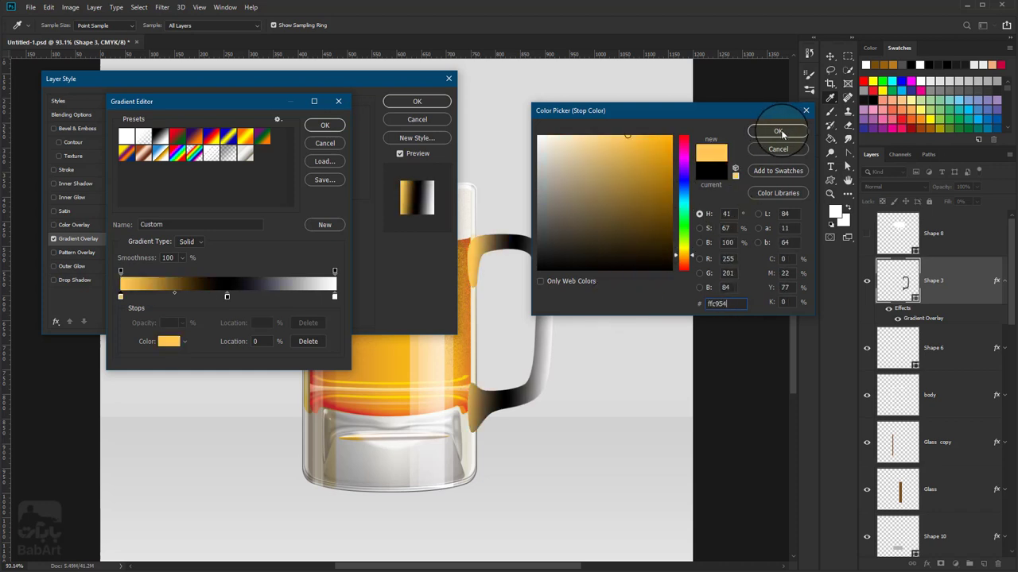
{"action": "left_click", "coordinate": [778, 131]}
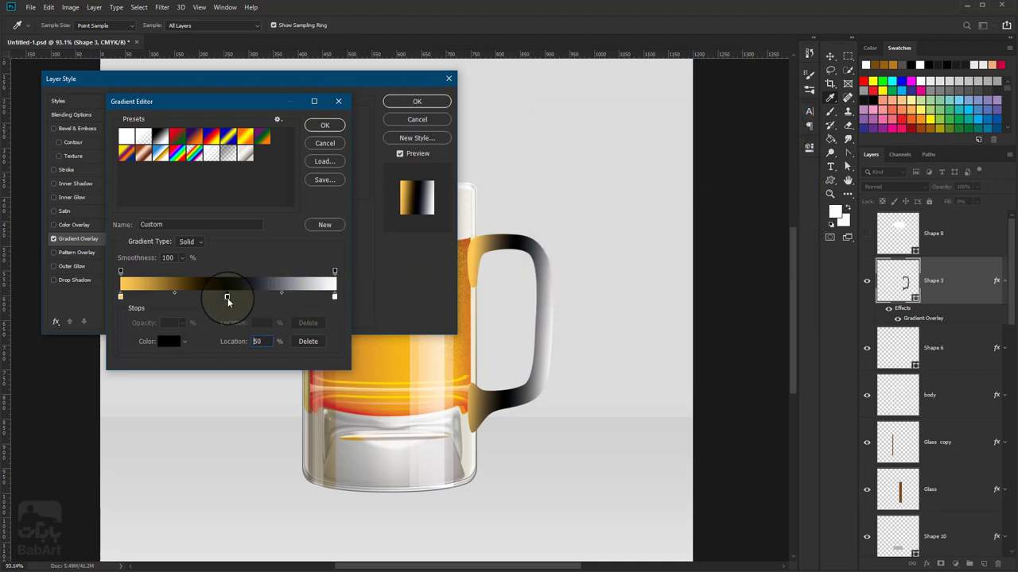
- Set the middle stop to #e2e2e2 and the right stop to #f3f3f3, then accept the gradient
{"action": "left_click", "coordinate": [169, 341]}
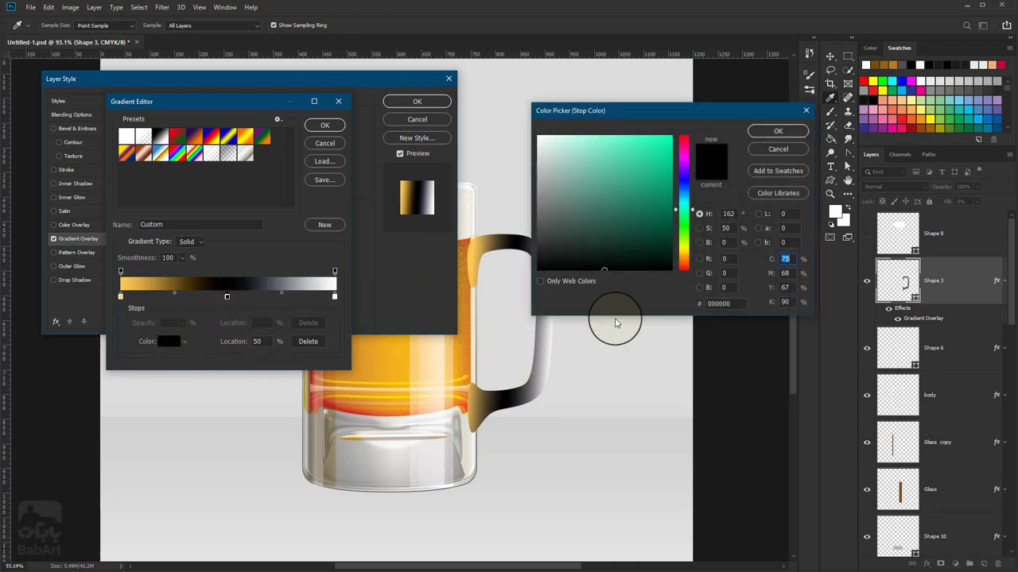
{"action": "double_click", "coordinate": [739, 302]}
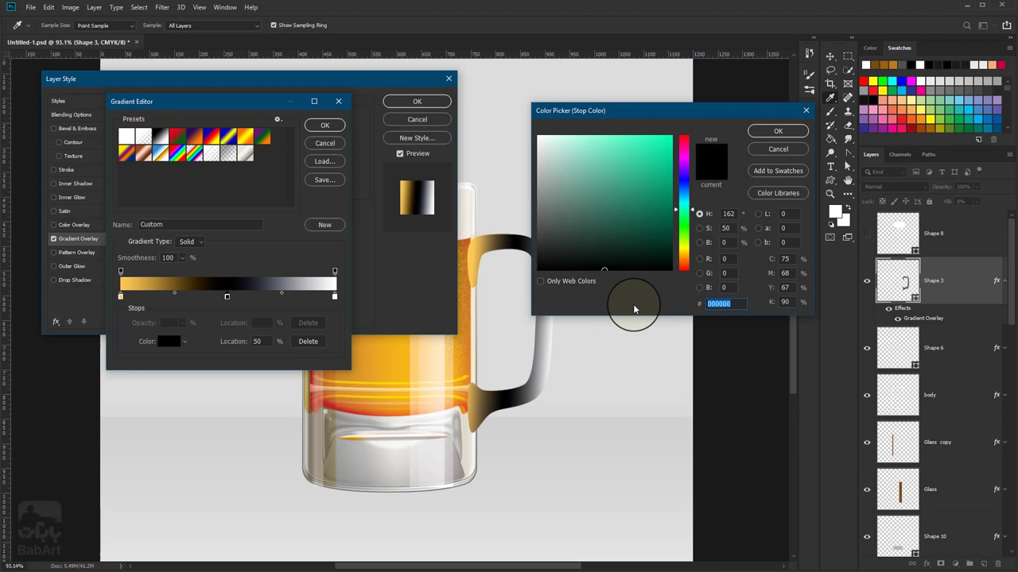
{"action": "type", "text": "e2e2e2"}
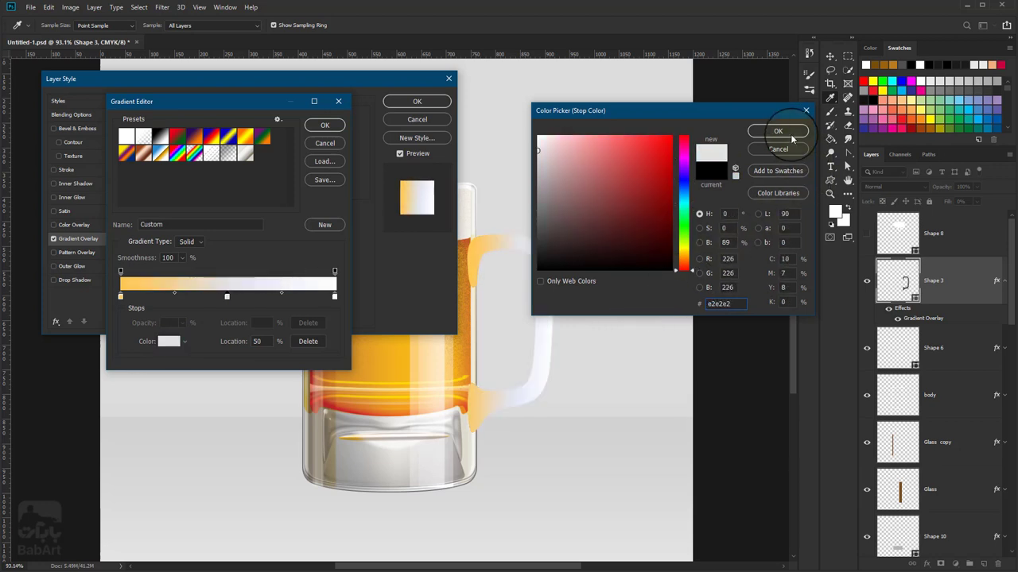
{"action": "left_click", "coordinate": [777, 130]}
{"action": "left_click", "coordinate": [334, 296]}
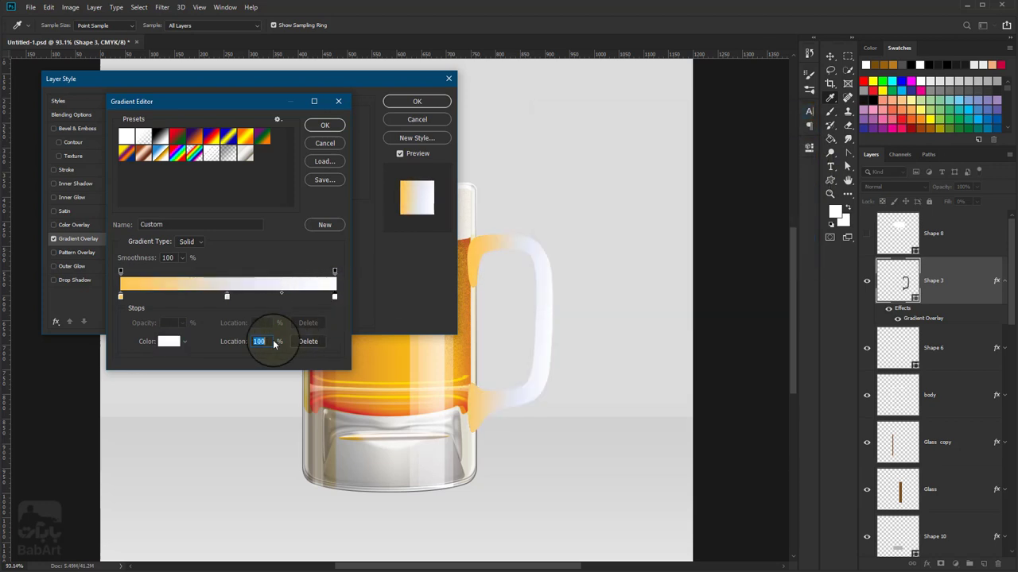
{"action": "left_click", "coordinate": [168, 342]}
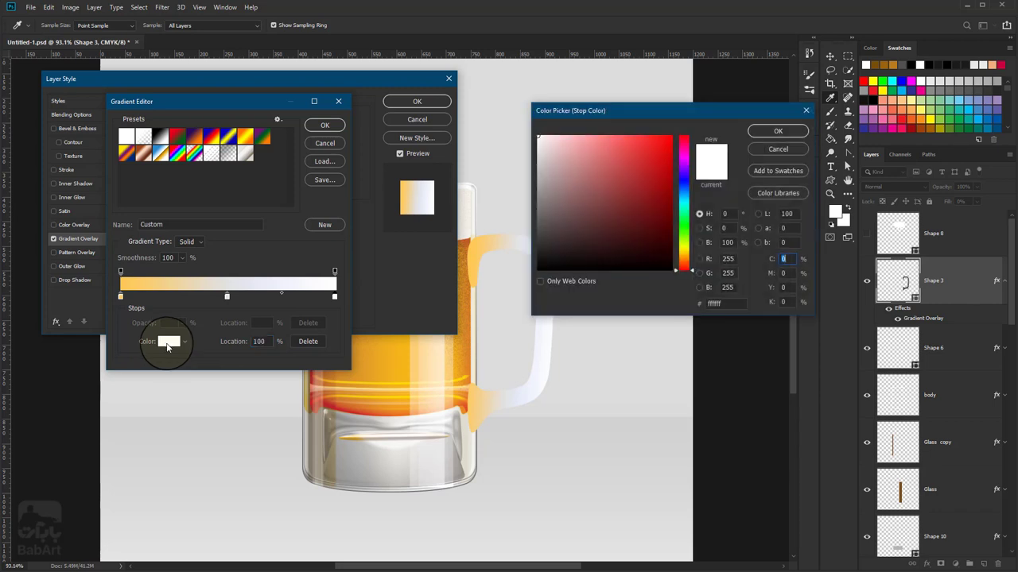
{"action": "left_click", "coordinate": [733, 303]}
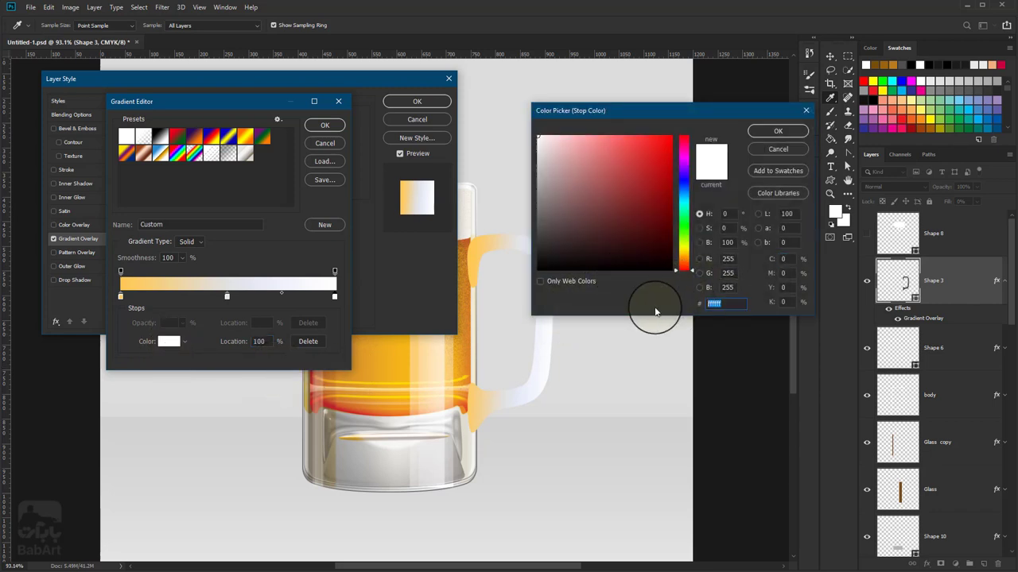
{"action": "type", "text": "3f3"}
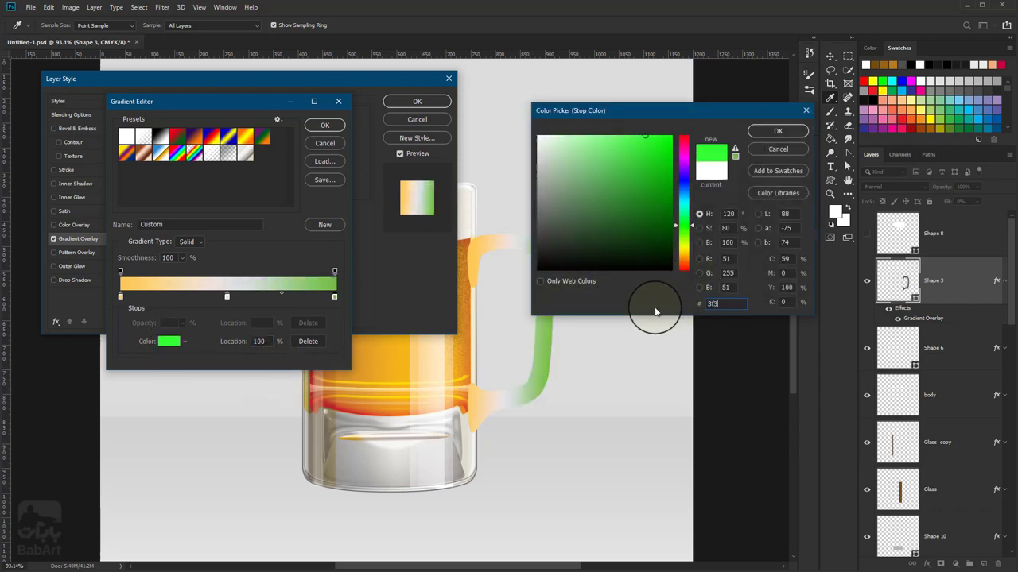
{"action": "type", "text": "f3f"}
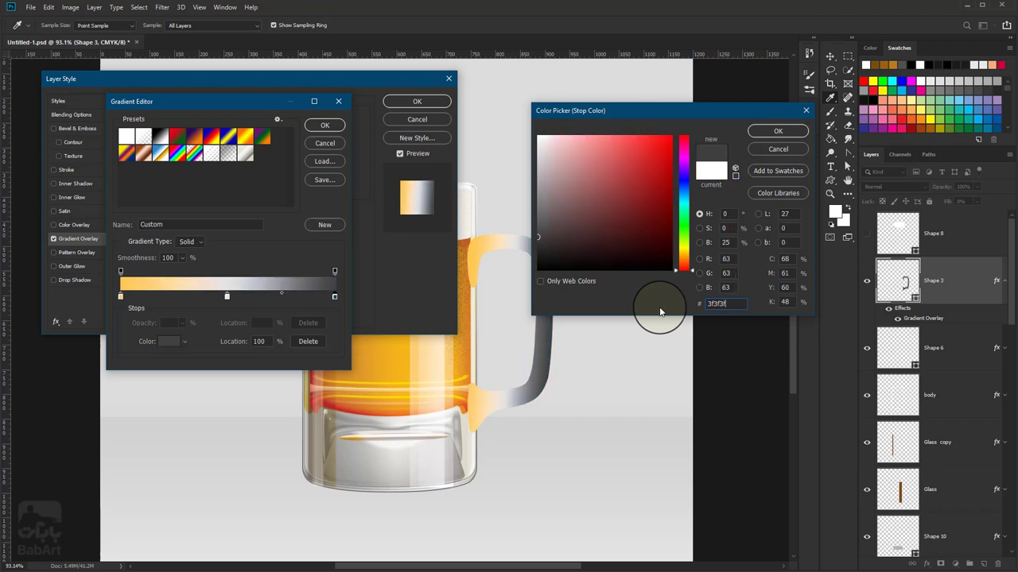
{"action": "key", "text": "ctrl+a"}
{"action": "type", "text": "f3f3f3"}
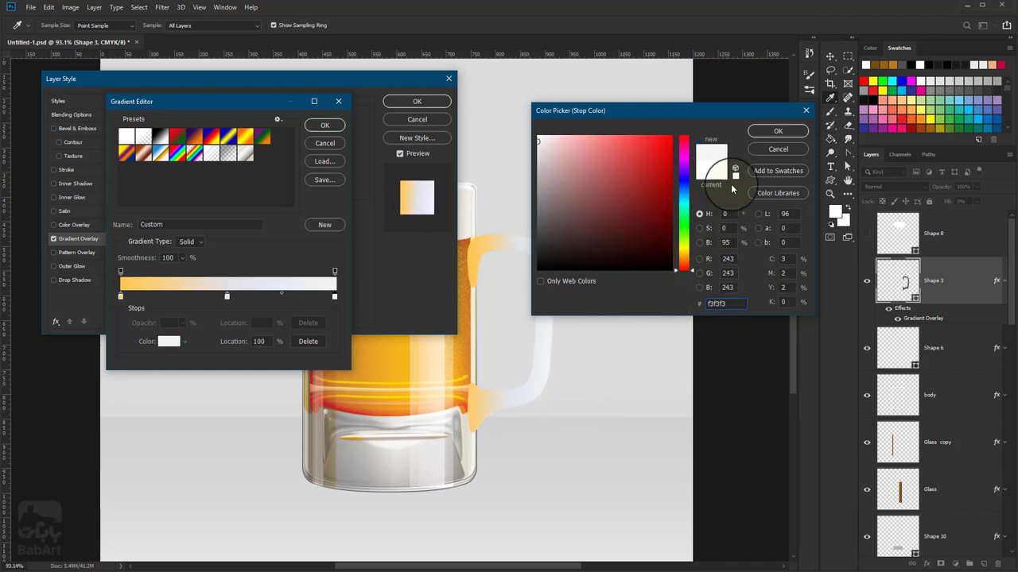
{"action": "left_click", "coordinate": [774, 131]}
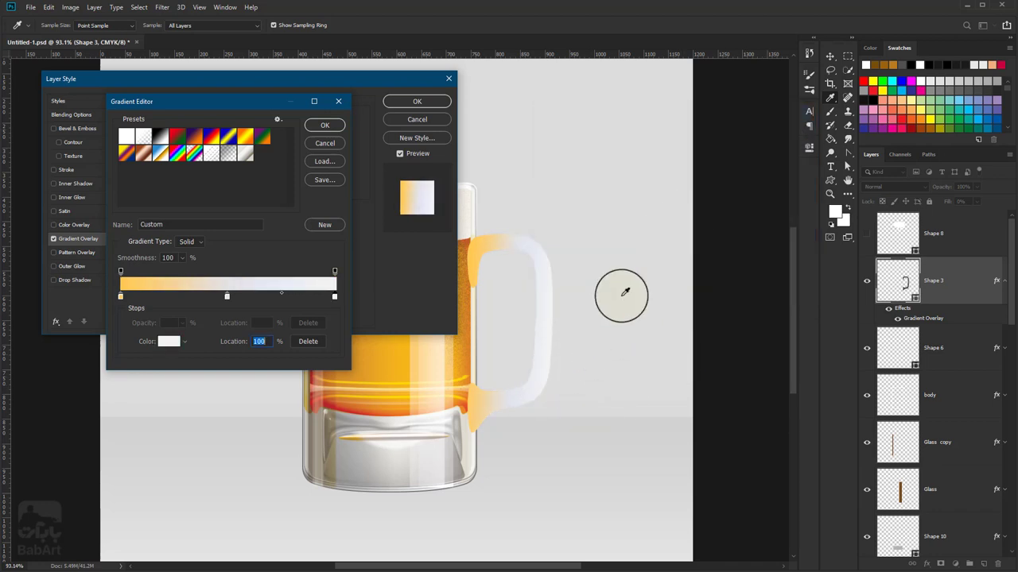
{"action": "left_click", "coordinate": [325, 125]}
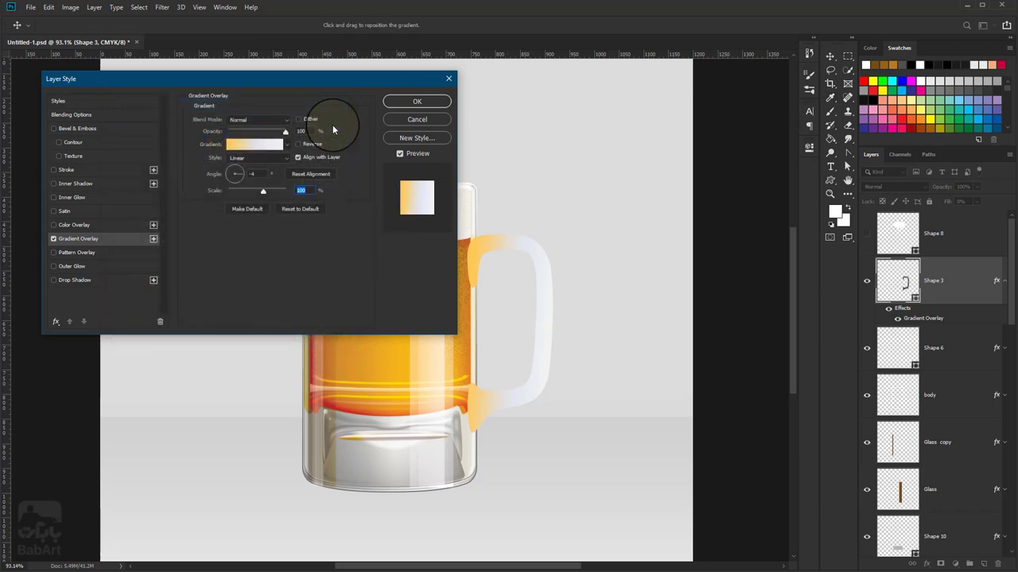
- Add an inverted Satin to the handle: 12% opacity, -90° angle, 35 px distance, 10 px size
{"action": "left_click_drag", "start_coordinate": [279, 84], "coordinate": [276, 81]}
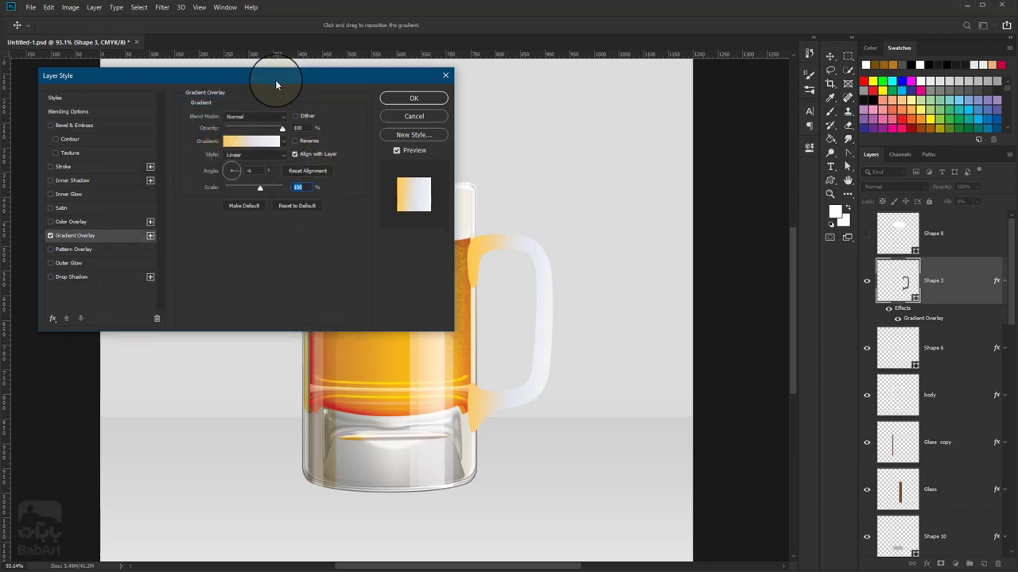
{"action": "left_click", "coordinate": [77, 207]}
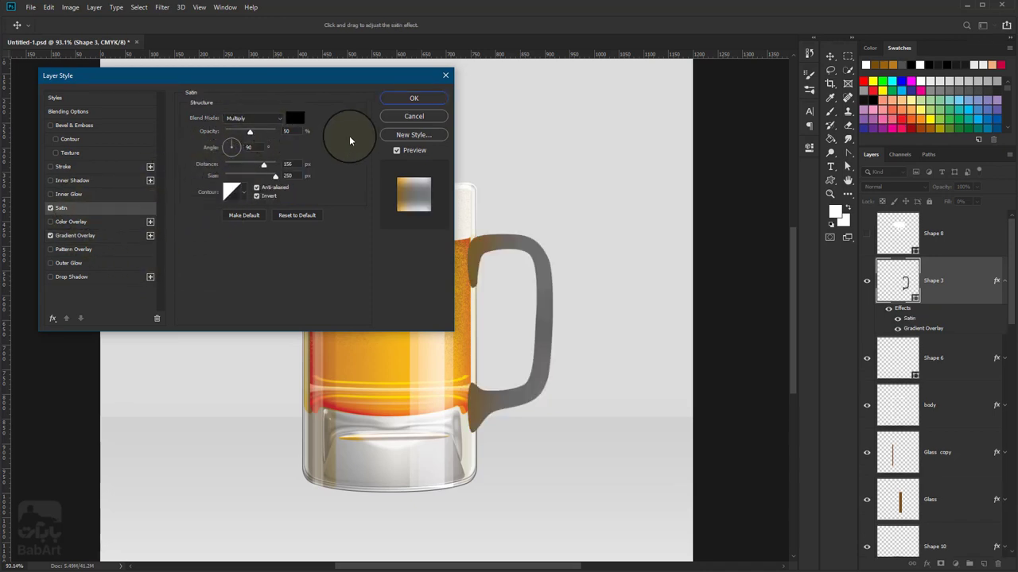
{"action": "left_click", "coordinate": [291, 130]}
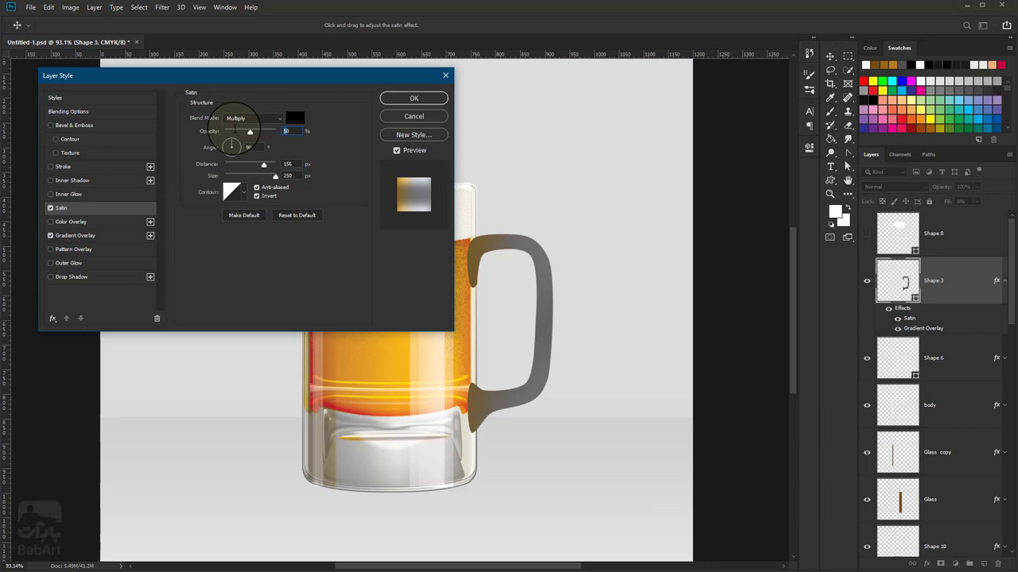
{"action": "type", "text": "12"}
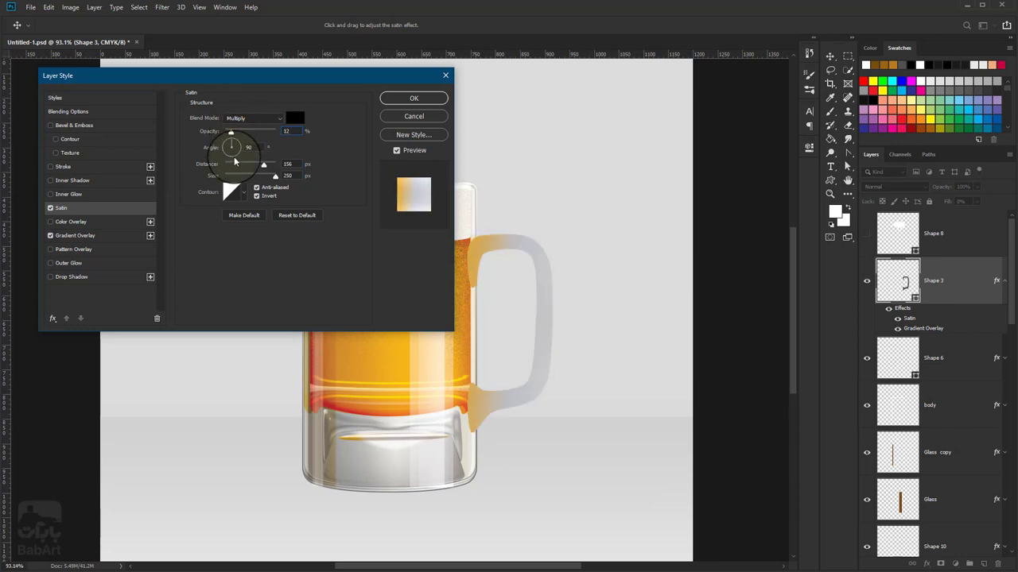
{"action": "key", "text": "Tab"}
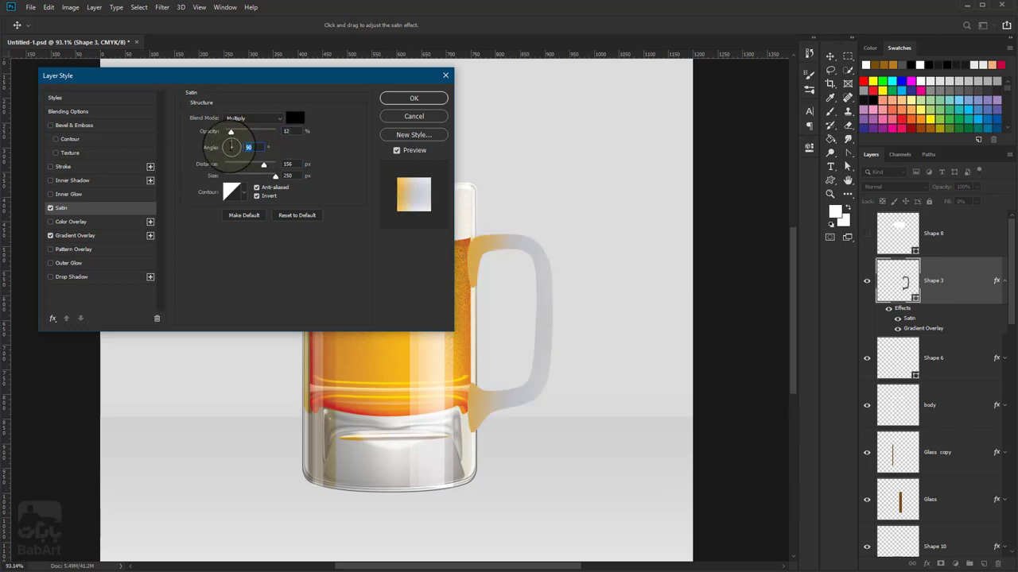
{"action": "type", "text": "-90"}
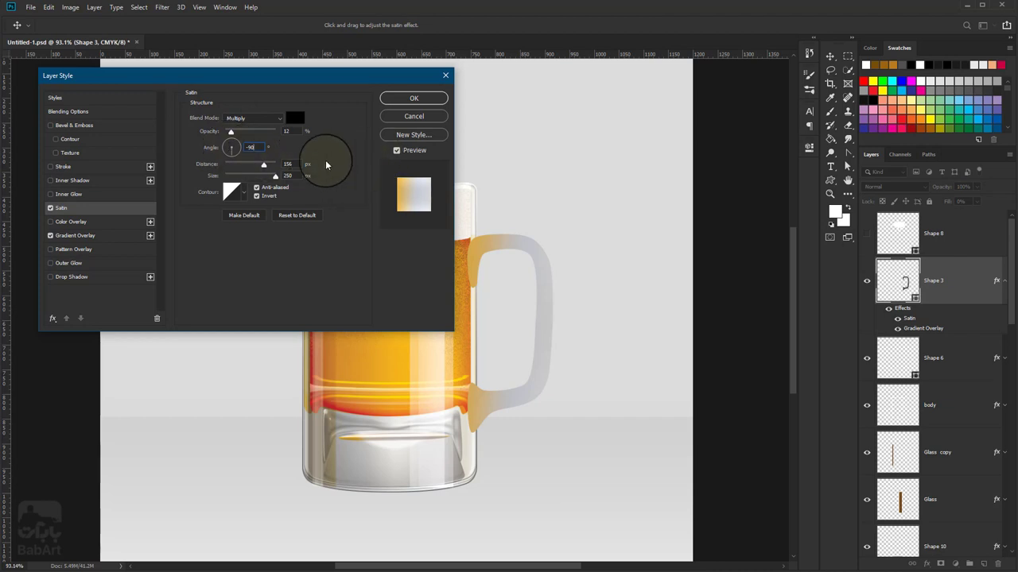
{"action": "key", "text": "Tab"}
{"action": "type", "text": "35"}
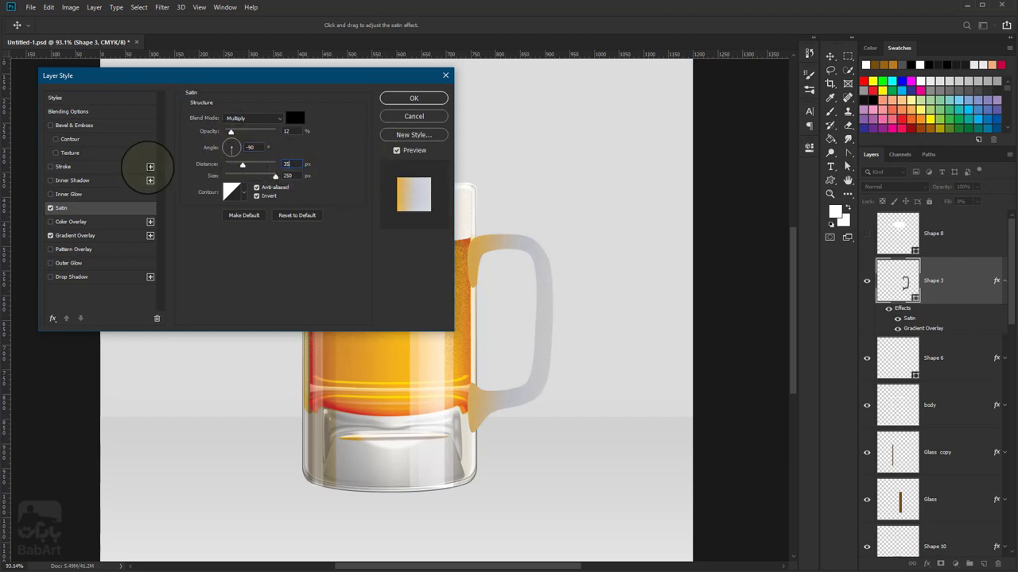
{"action": "key", "text": "Tab"}
{"action": "type", "text": "10"}
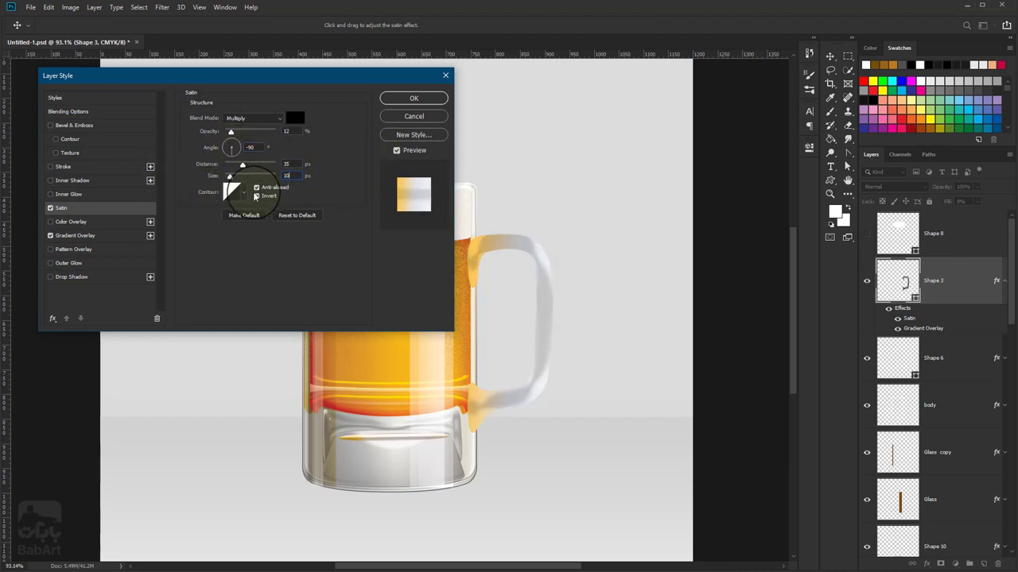
{"action": "left_click", "coordinate": [255, 197]}
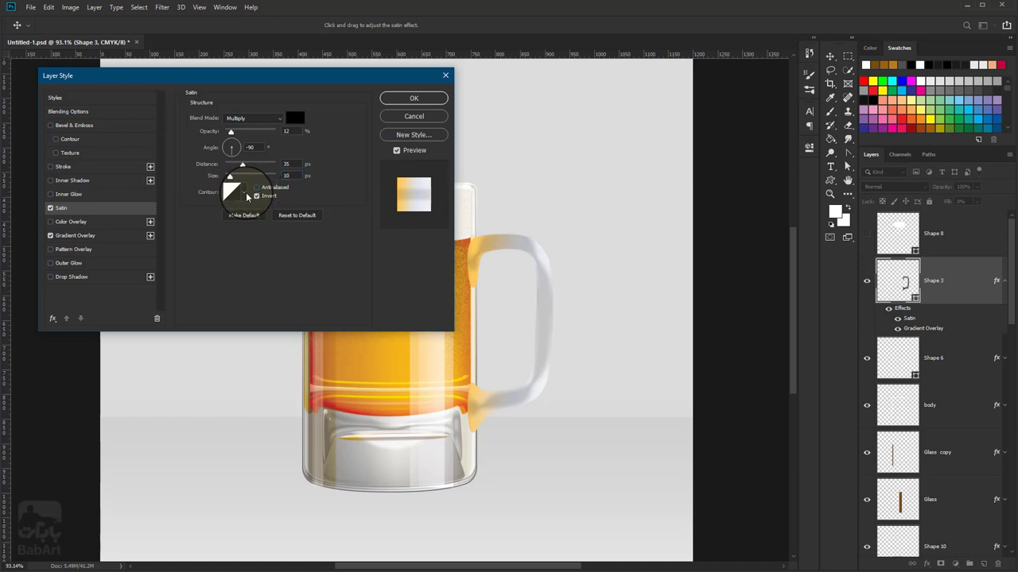
- Add two points to the satin contour, raise the lower one into a bowed curve, and compare
{"action": "left_click", "coordinate": [231, 192]}
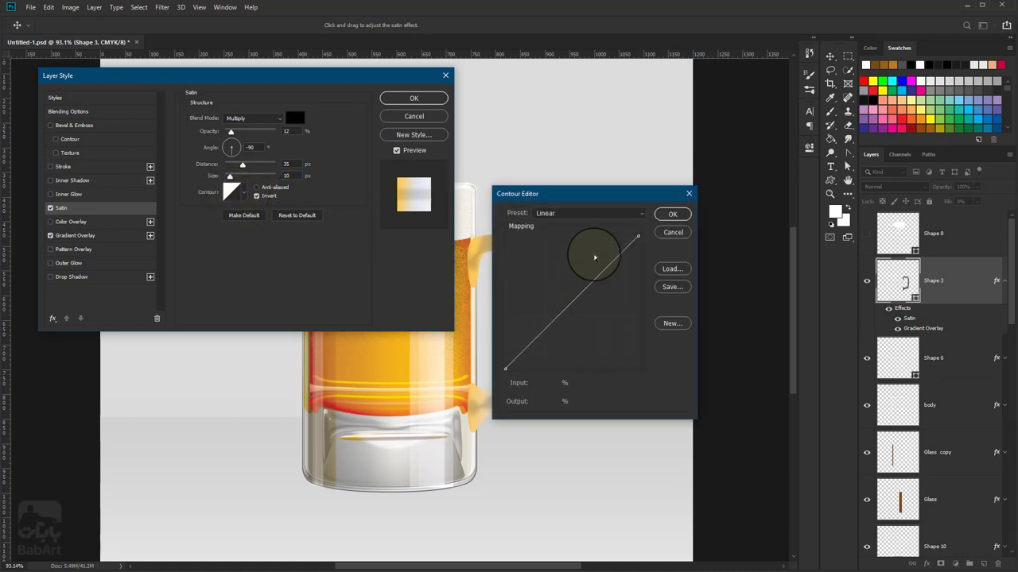
{"action": "left_click_drag", "start_coordinate": [521, 193], "coordinate": [273, 144]}
{"action": "left_click", "coordinate": [302, 274]}
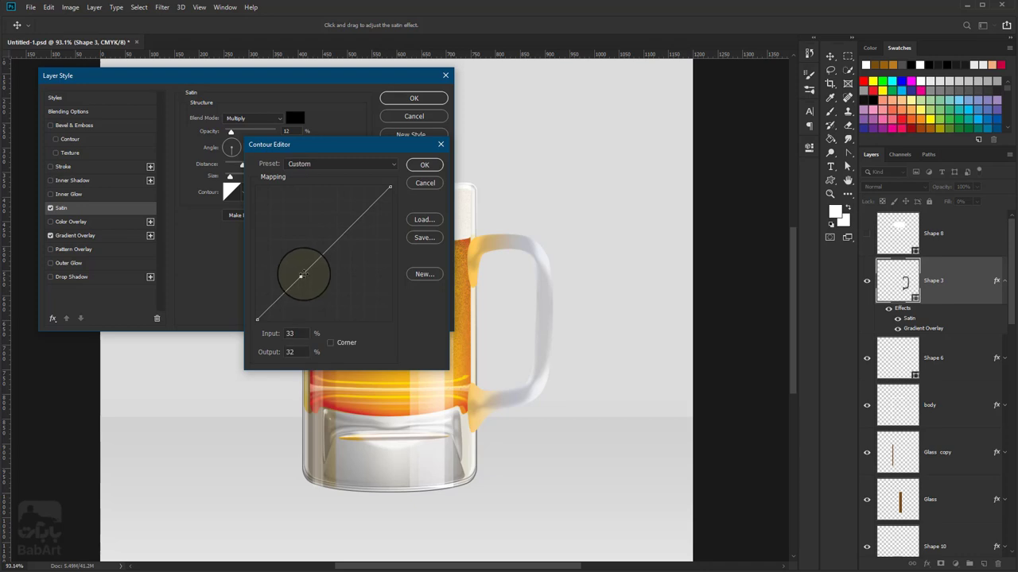
{"action": "left_click", "coordinate": [357, 219]}
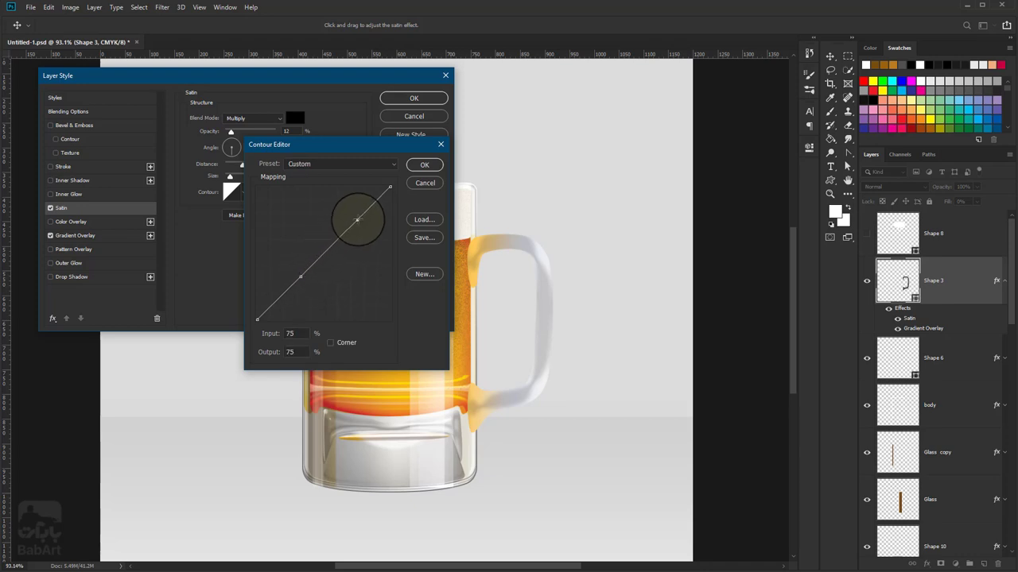
{"action": "left_click_drag", "start_coordinate": [301, 276], "coordinate": [291, 251]}
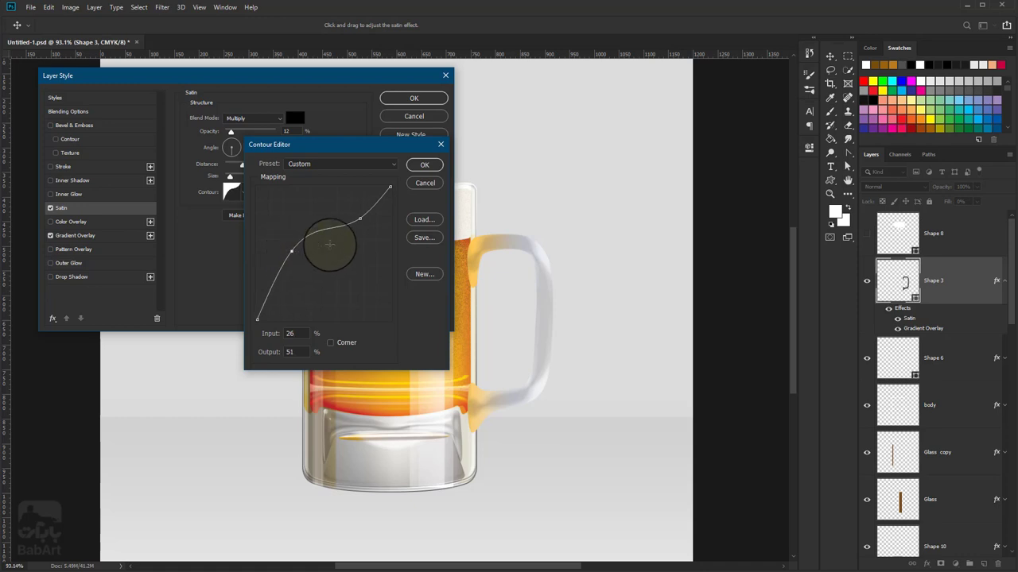
{"action": "left_click", "coordinate": [357, 220]}
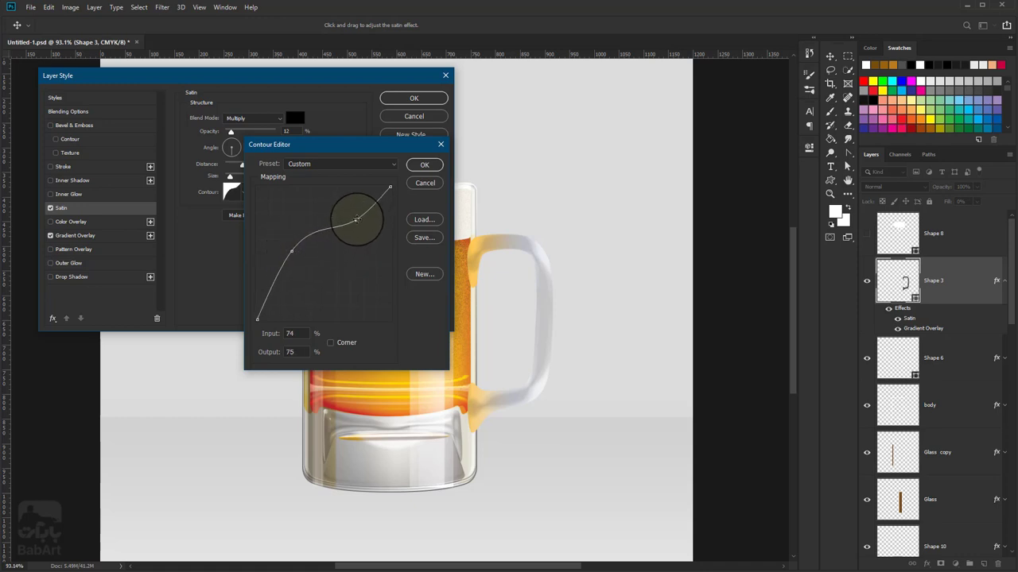
{"action": "left_click", "coordinate": [423, 164]}
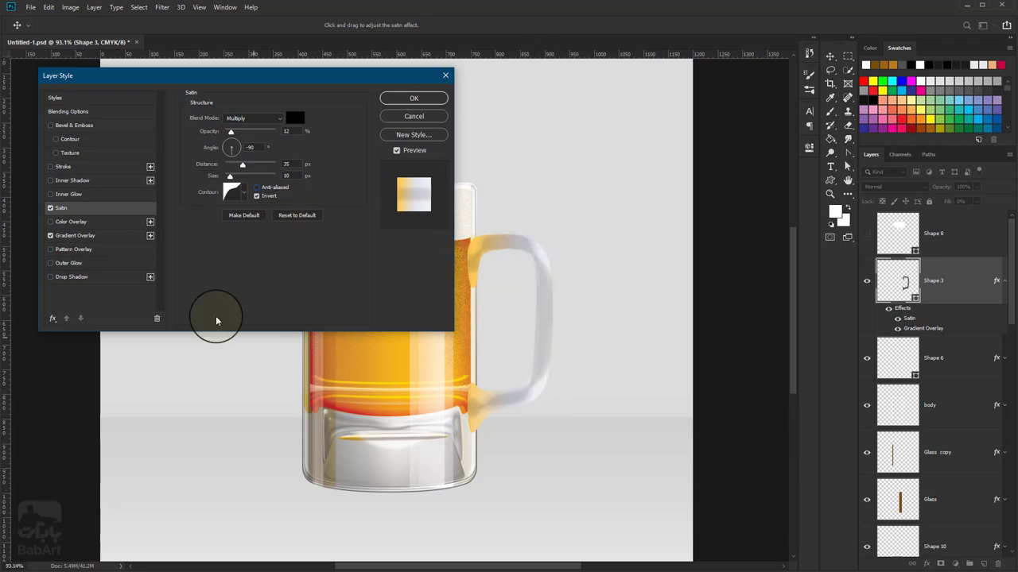
{"action": "left_click", "coordinate": [50, 208]}
{"action": "left_click", "coordinate": [50, 208]}
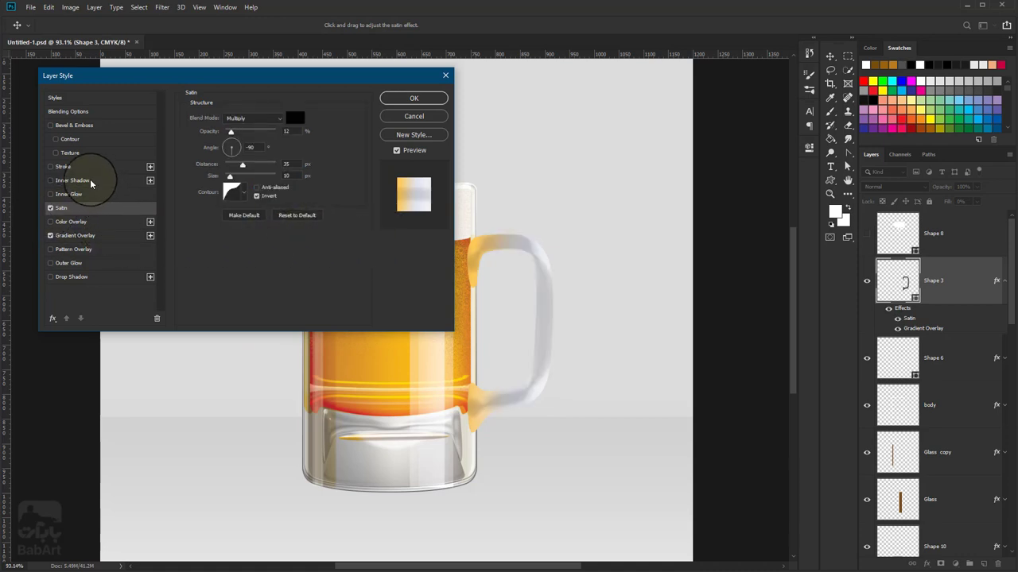
- Add a white Screen inner shadow at 60° to the handle, plus an Inner Glow
{"action": "left_click", "coordinate": [90, 182]}
{"action": "left_click", "coordinate": [243, 118]}
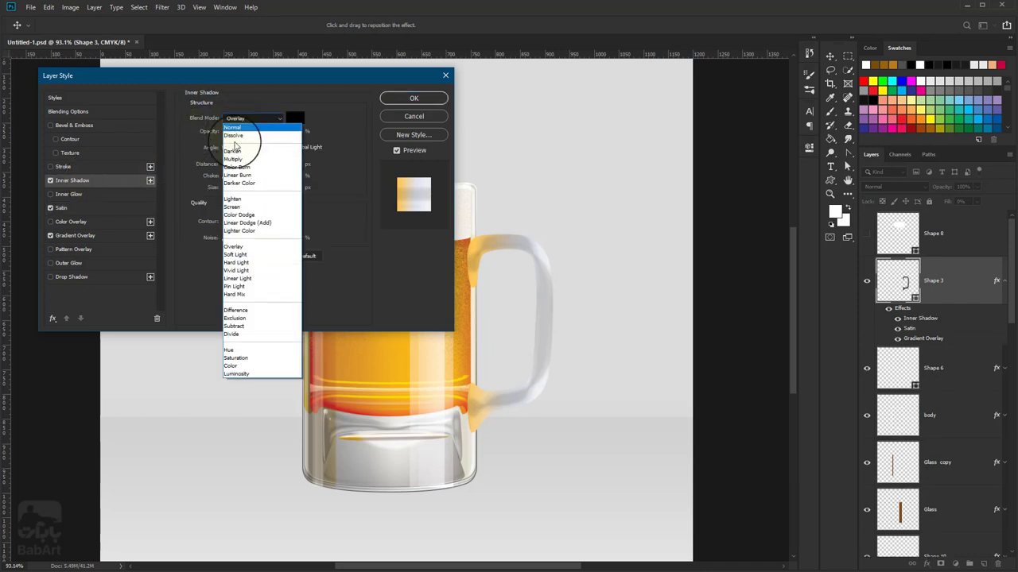
{"action": "left_click", "coordinate": [232, 207]}
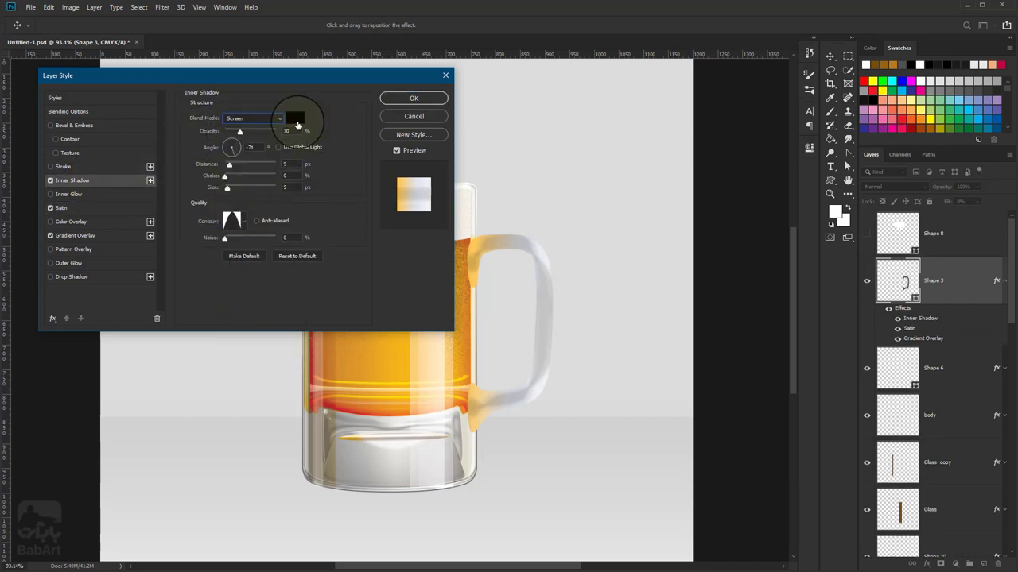
{"action": "left_click", "coordinate": [295, 119]}
{"action": "left_click_drag", "start_coordinate": [652, 159], "coordinate": [505, 132]}
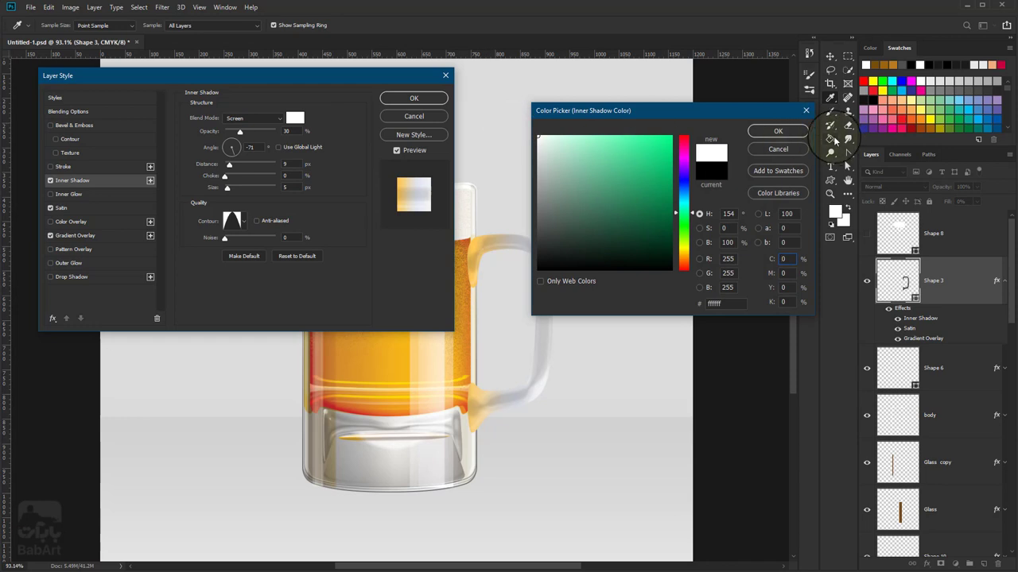
{"action": "left_click", "coordinate": [777, 131]}
{"action": "double_click", "coordinate": [288, 131]}
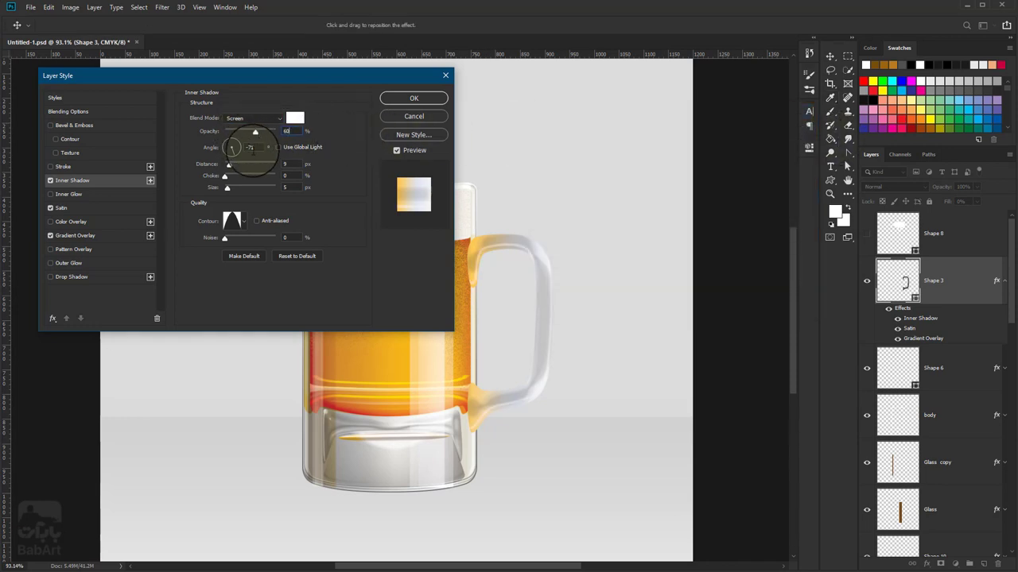
{"action": "double_click", "coordinate": [251, 147]}
{"action": "type", "text": "0"}
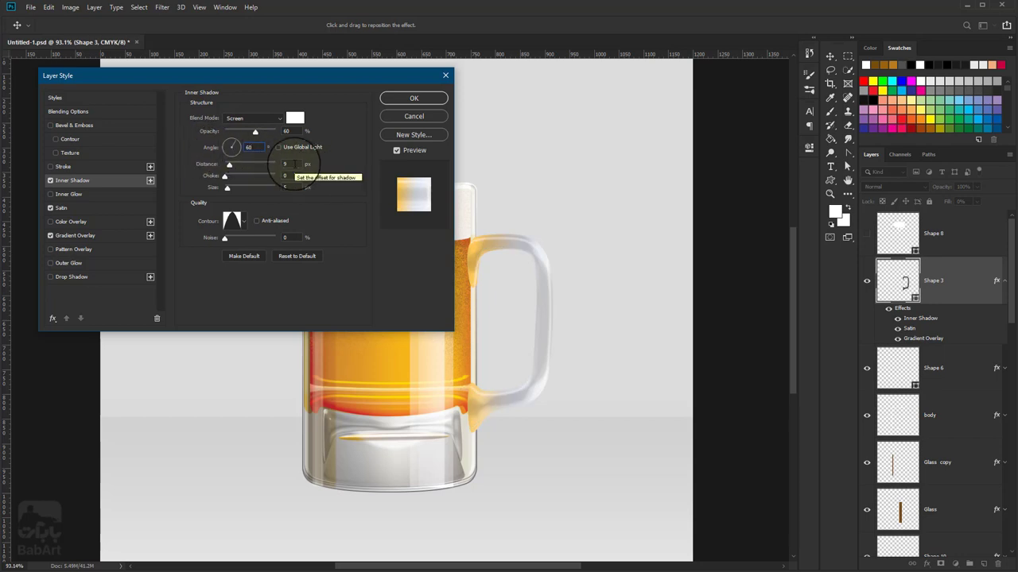
{"action": "left_click", "coordinate": [286, 164]}
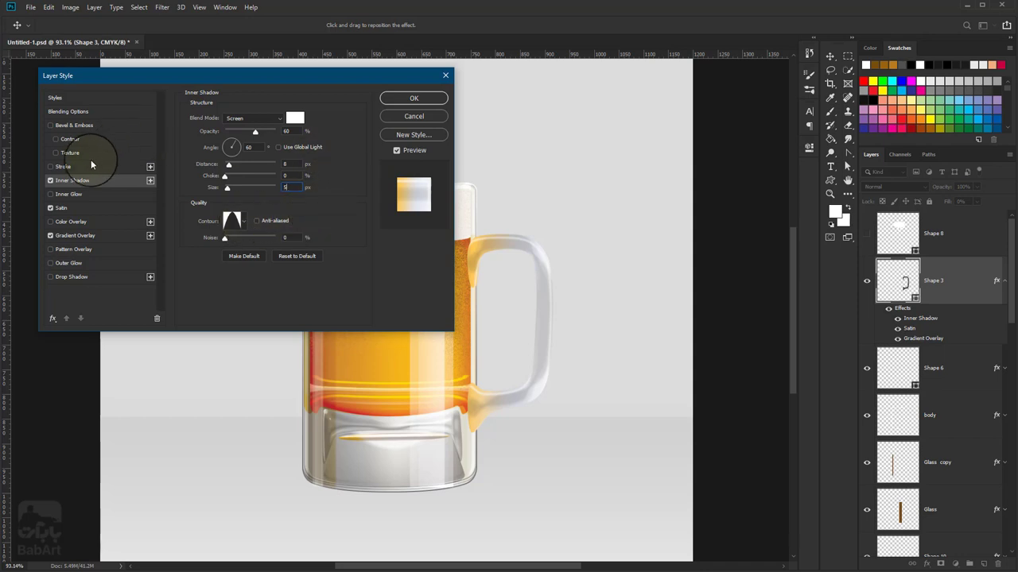
{"action": "left_click", "coordinate": [79, 195]}
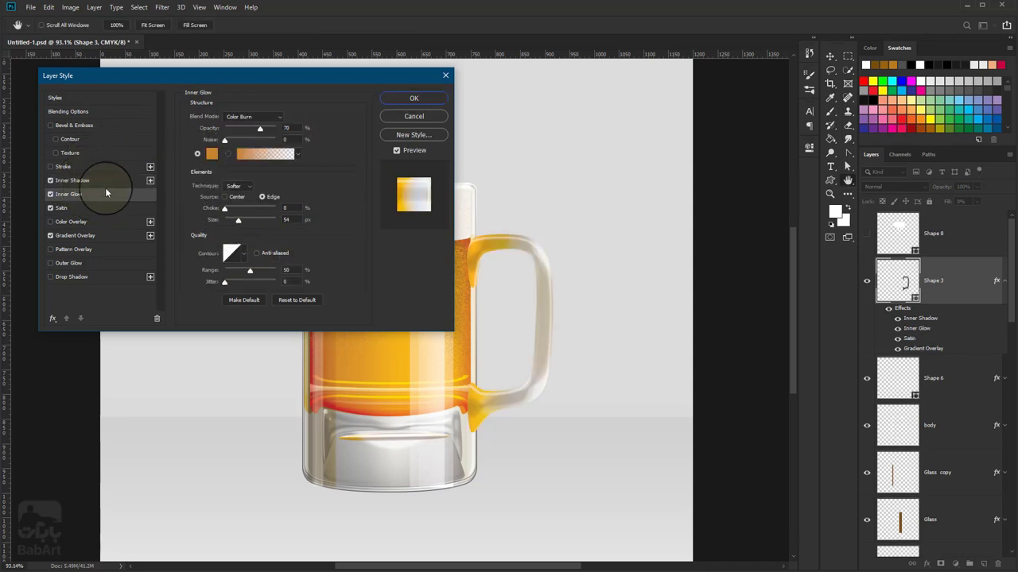
- Make the inner glow a dark grey Multiply glow at 16% opacity
{"action": "left_click", "coordinate": [251, 116]}
{"action": "left_click", "coordinate": [246, 158]}
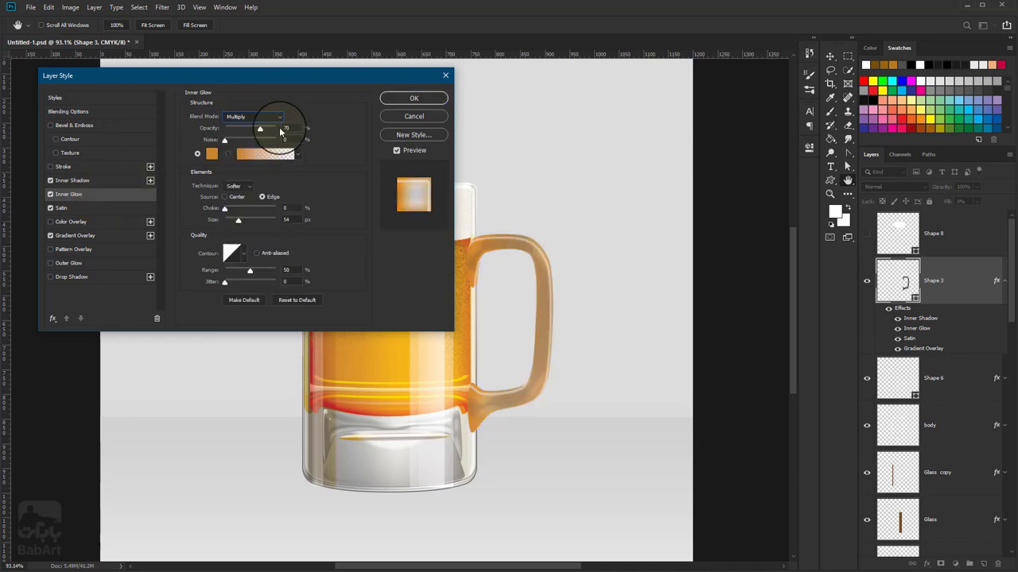
{"action": "type", "text": "16"}
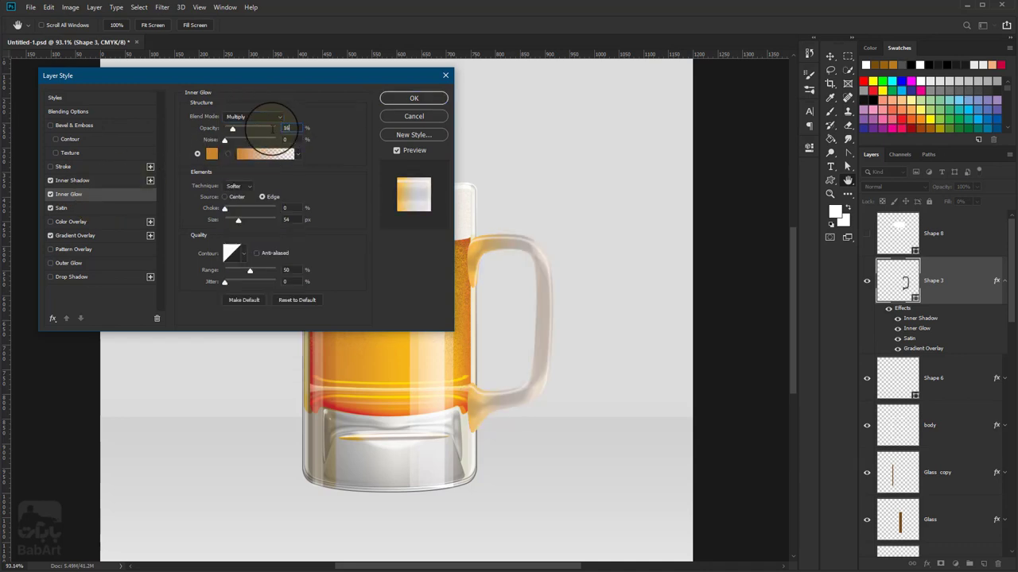
{"action": "left_click", "coordinate": [211, 153]}
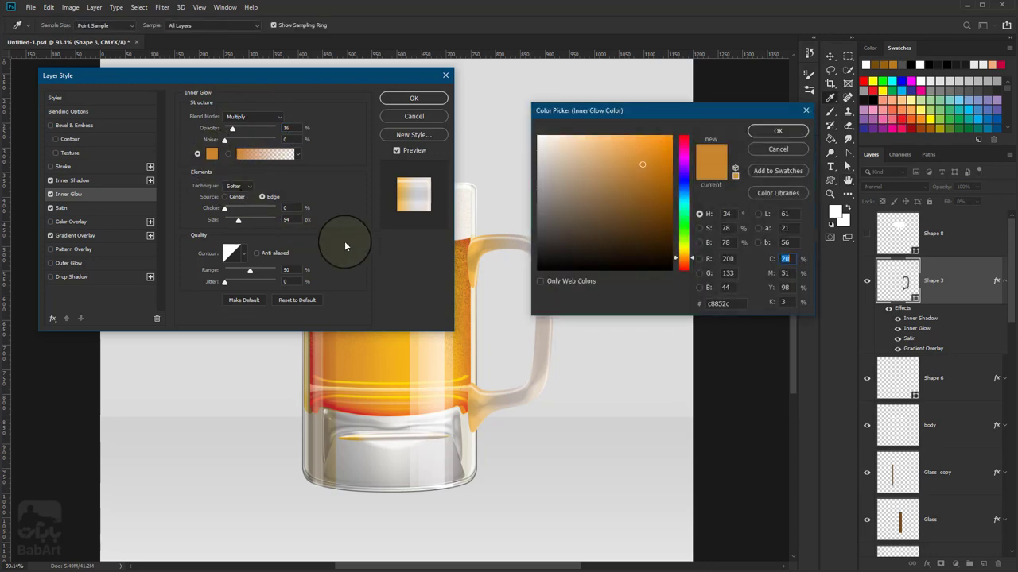
{"action": "left_click_drag", "start_coordinate": [545, 239], "coordinate": [514, 244]}
{"action": "left_click", "coordinate": [780, 132]}
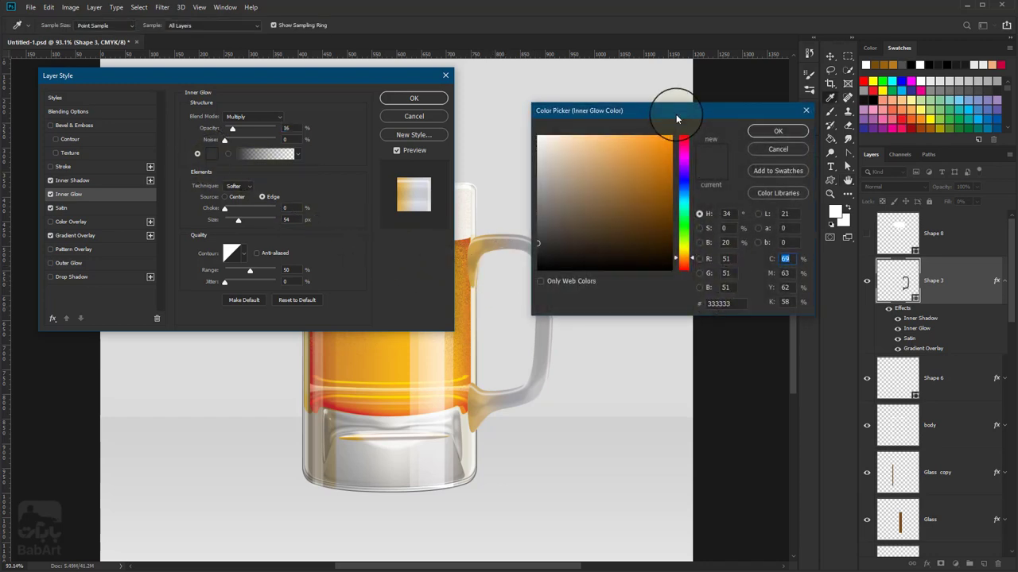
{"action": "left_click_drag", "start_coordinate": [675, 106], "coordinate": [751, 156]}
{"action": "left_click_drag", "start_coordinate": [615, 289], "coordinate": [620, 273]}
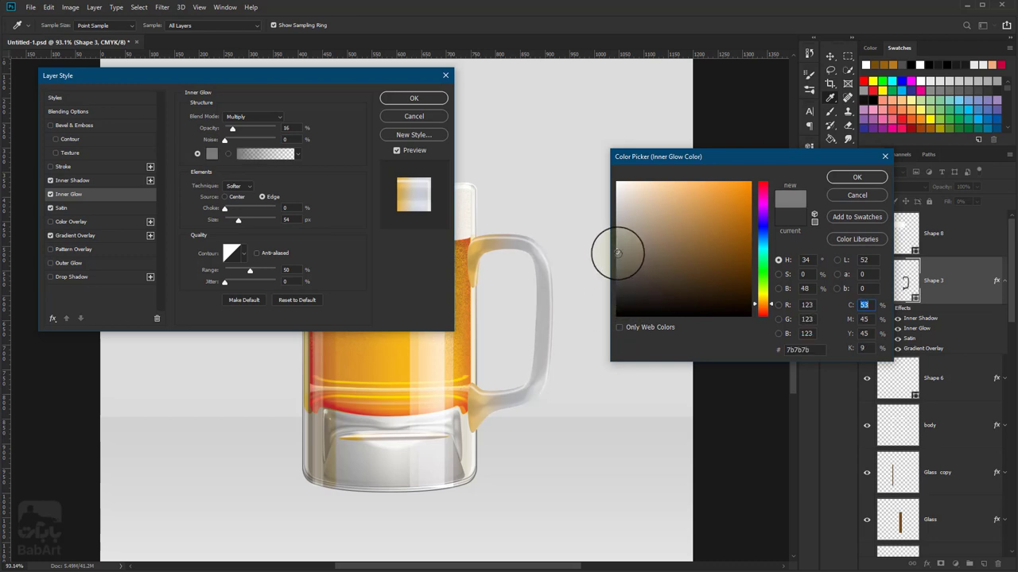
{"action": "left_click_drag", "start_coordinate": [620, 252], "coordinate": [610, 300]}
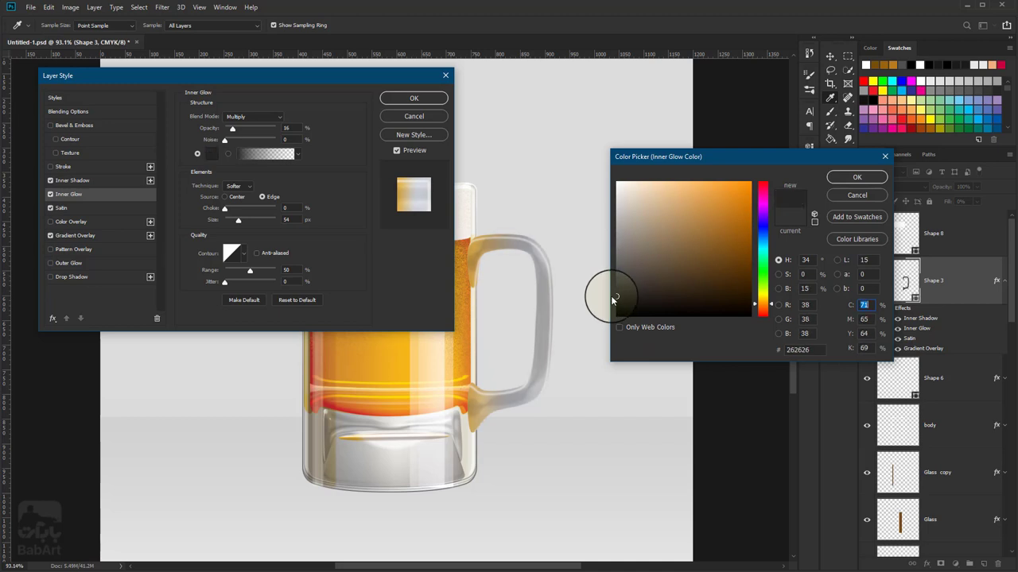
{"action": "left_click", "coordinate": [857, 177]}
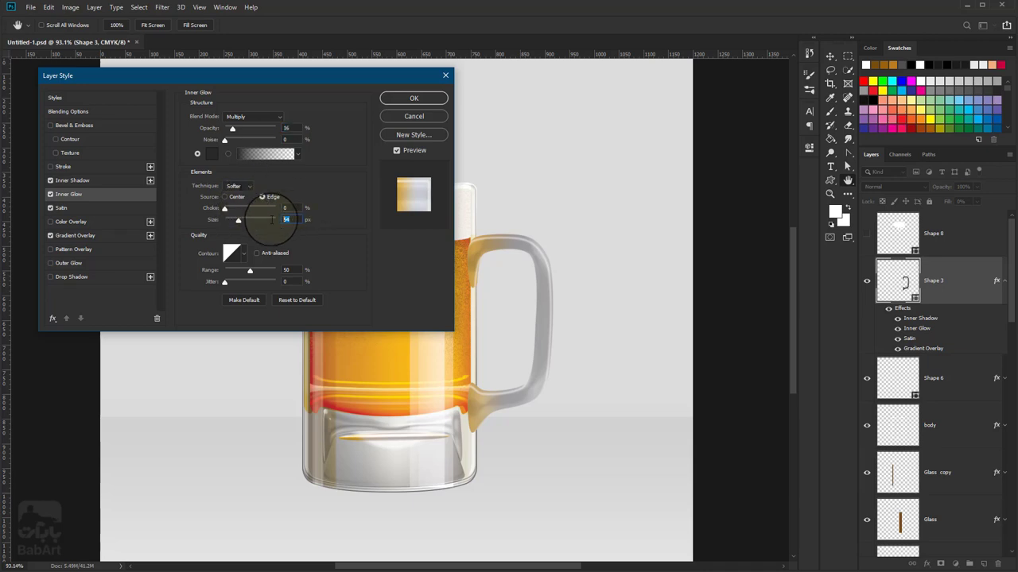
- Set the inner glow size to 24 px and apply the handle's layer styles
{"action": "type", "text": "24"}
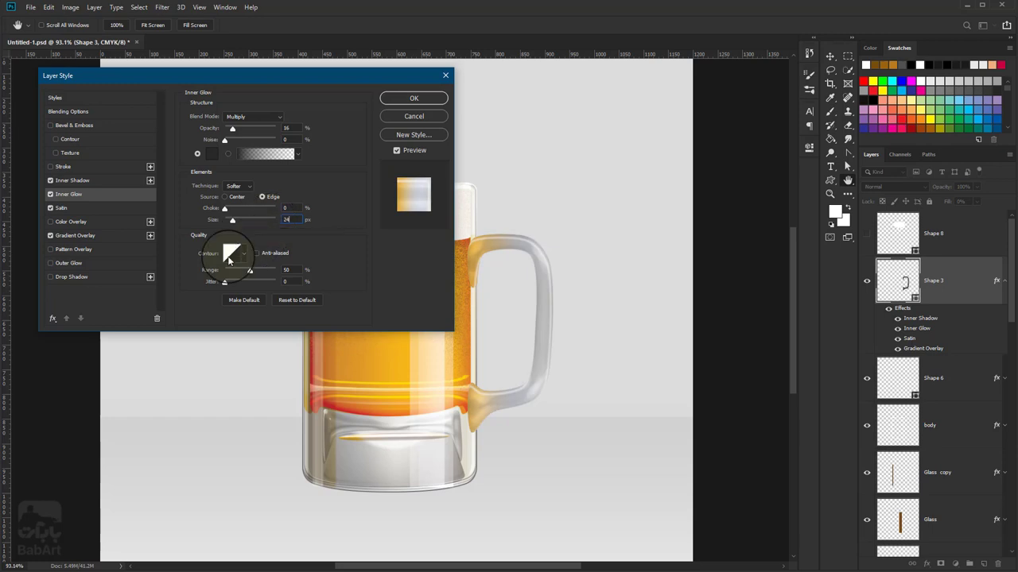
{"action": "left_click", "coordinate": [288, 270]}
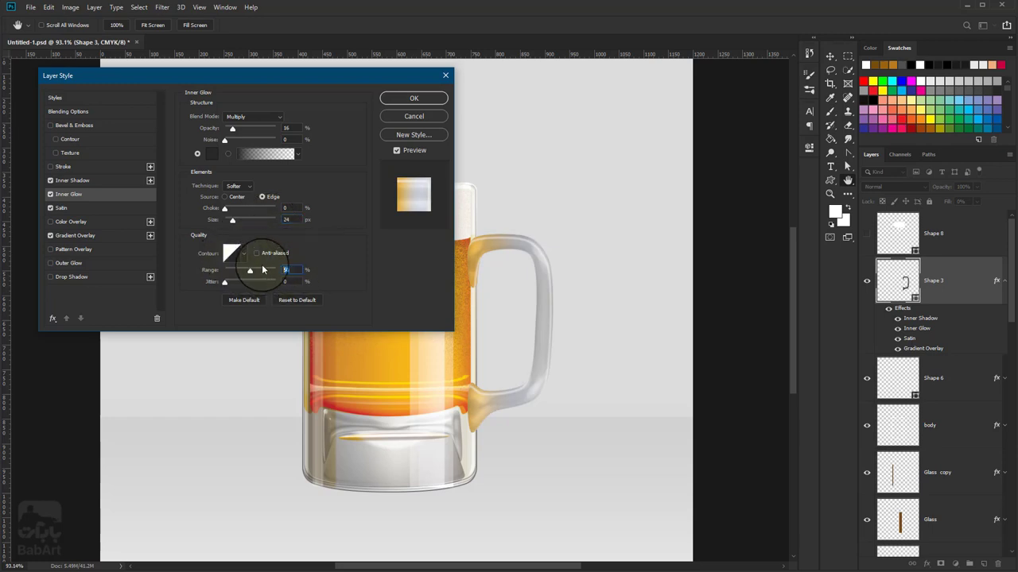
{"action": "left_click", "coordinate": [419, 97]}
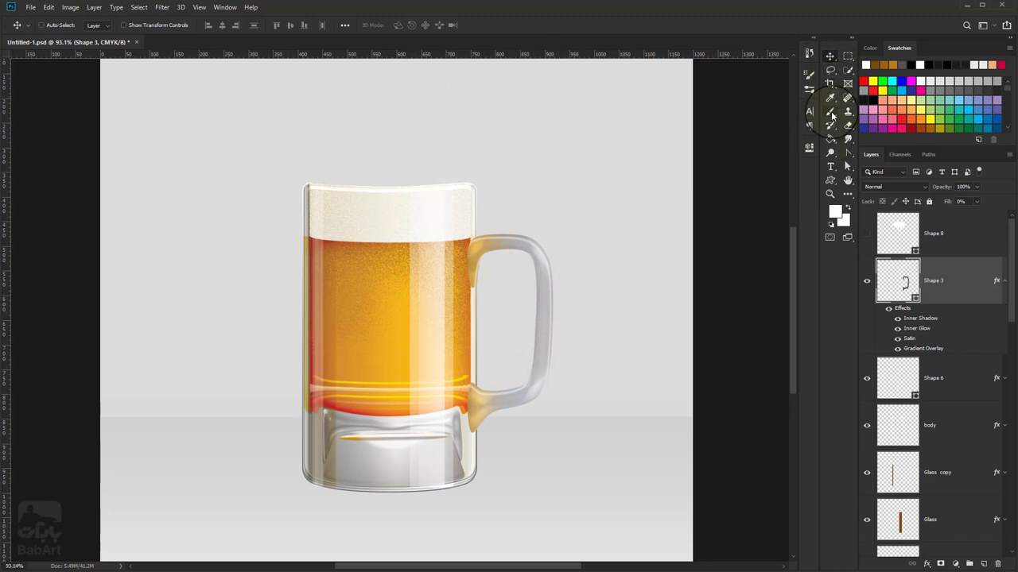
- On a new layer, draw a small oval selection right of the mug top and fill it pink
{"action": "left_click", "coordinate": [847, 57]}
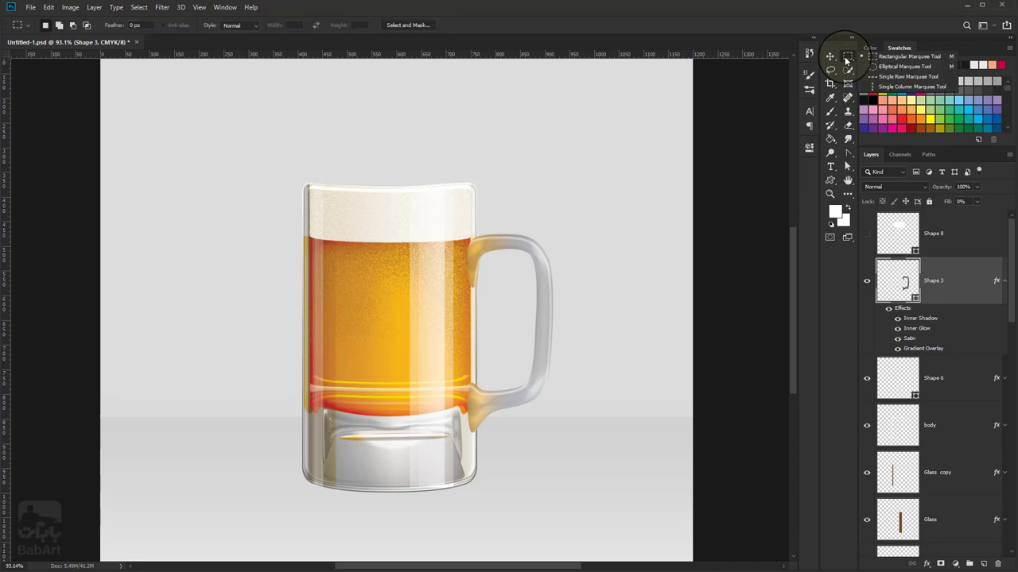
{"action": "left_click", "coordinate": [887, 57]}
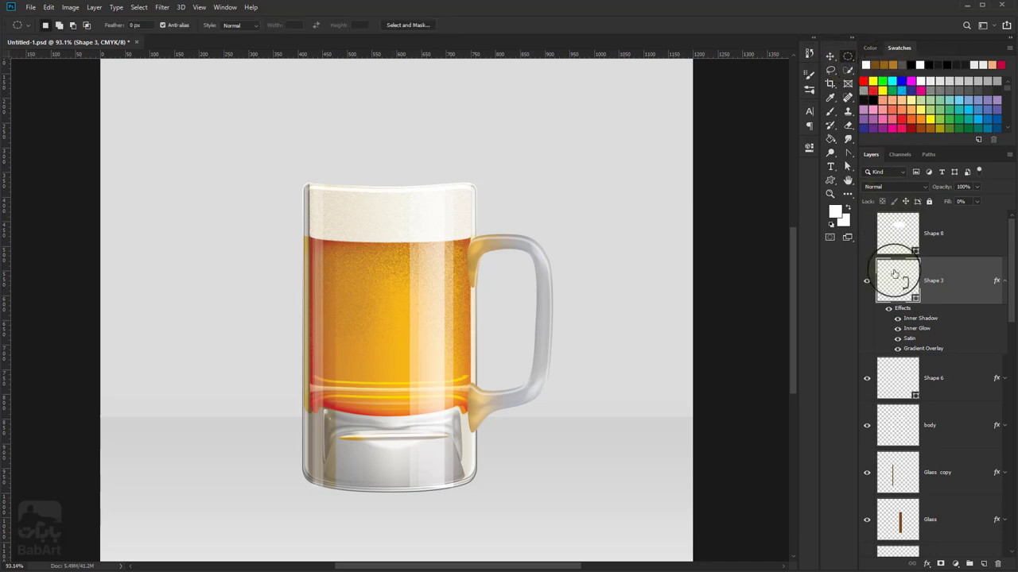
{"action": "left_click", "coordinate": [984, 563]}
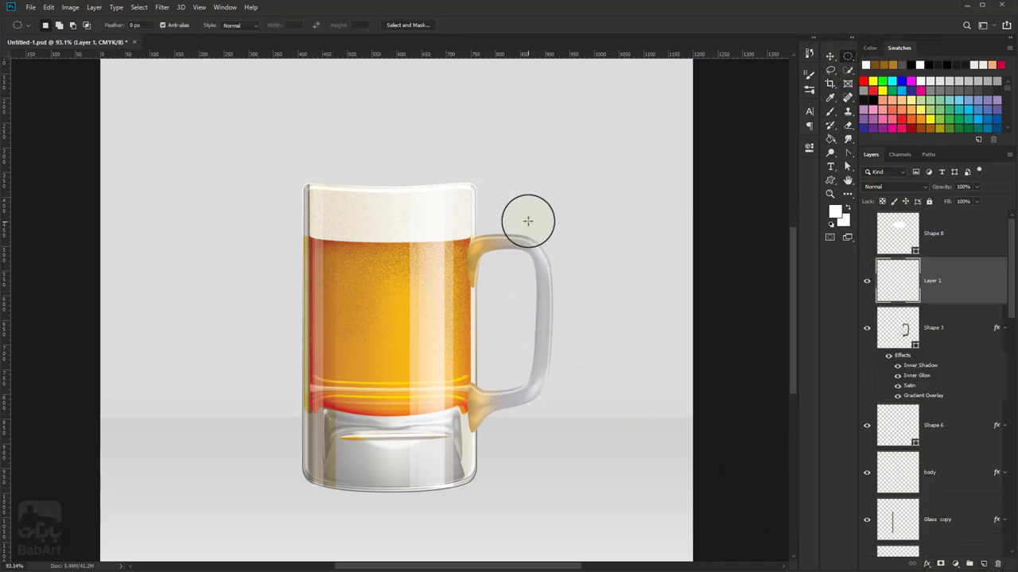
{"action": "left_click_drag", "start_coordinate": [541, 199], "coordinate": [577, 204]}
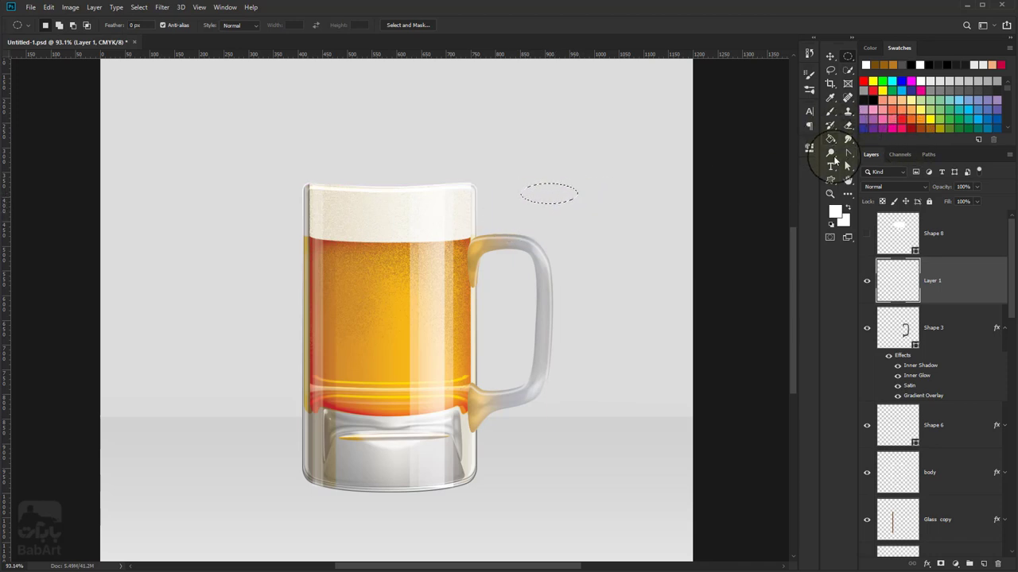
{"action": "left_click", "coordinate": [833, 144]}
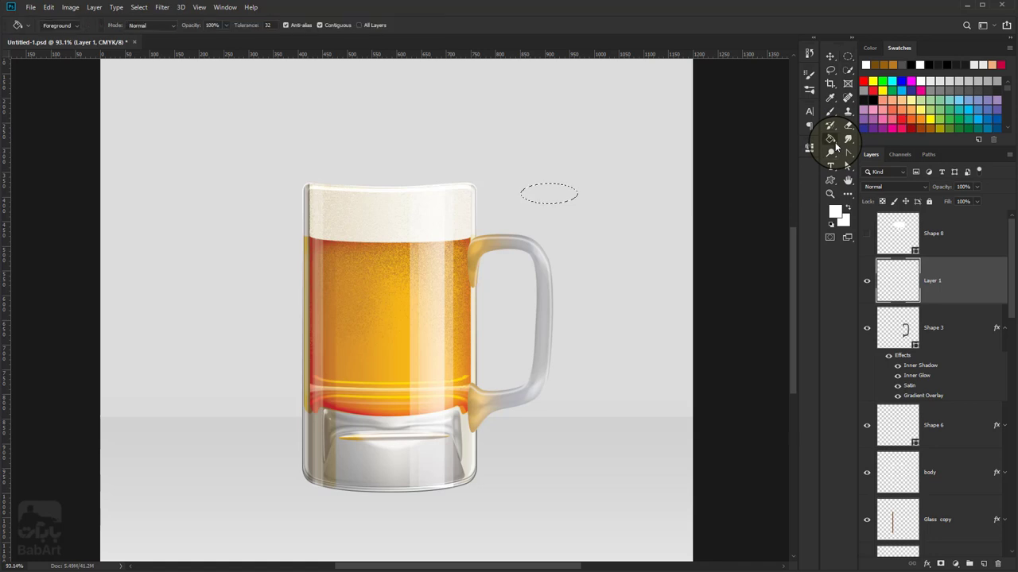
{"action": "left_click", "coordinate": [882, 100]}
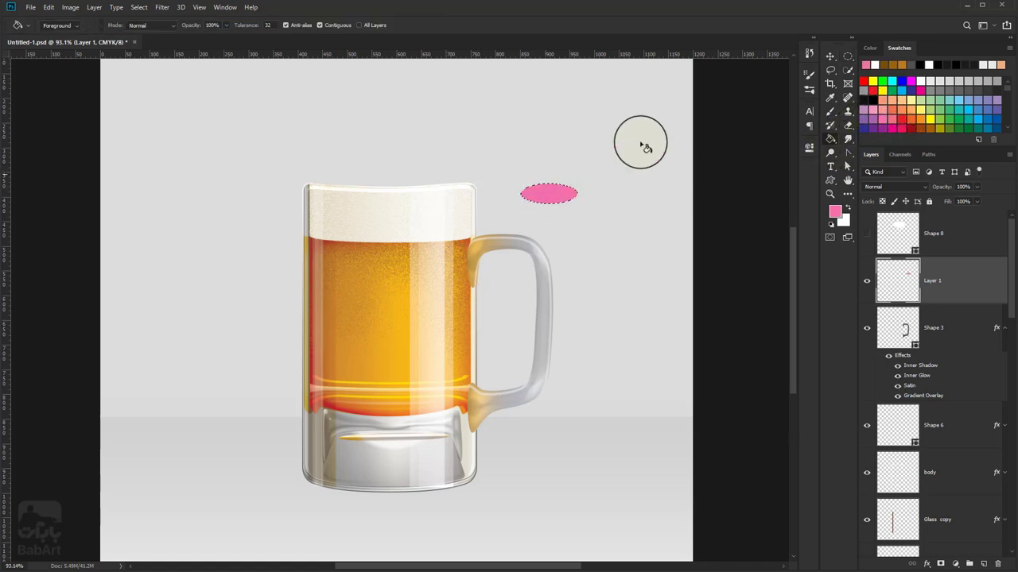
- Deselect, then flatten the pink ellipse to about 74% height and rotate it about 36° onto the upper handle joint
{"action": "left_click", "coordinate": [829, 57]}
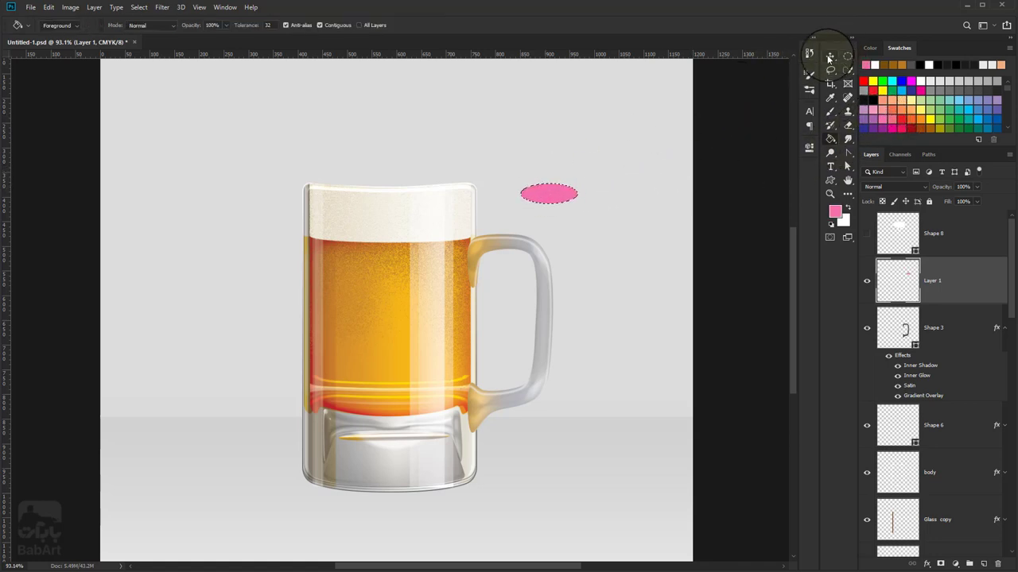
{"action": "left_click", "coordinate": [164, 8]}
{"action": "mouse_move", "coordinate": [139, 8]}
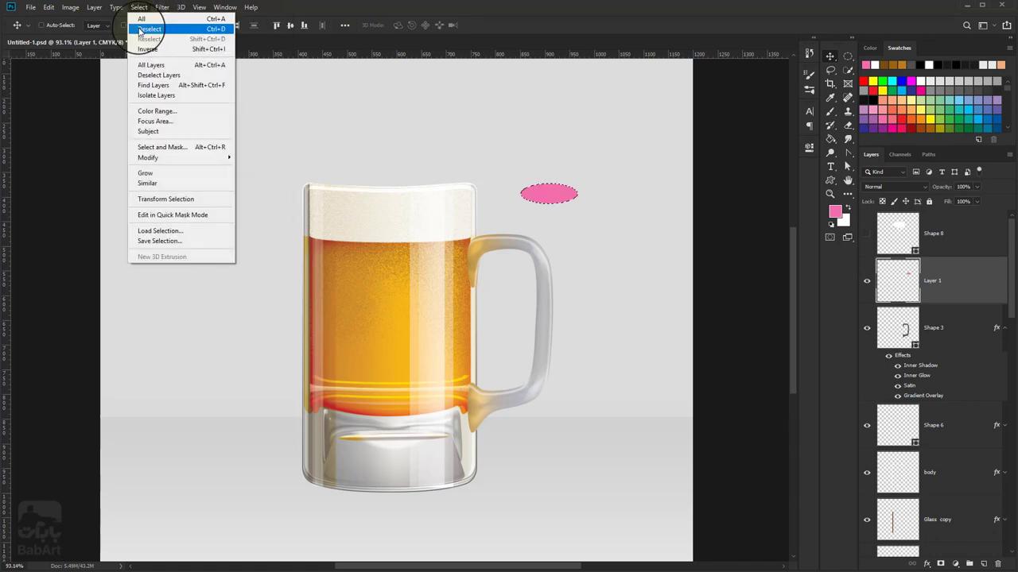
{"action": "left_click", "coordinate": [148, 31]}
{"action": "left_click", "coordinate": [70, 7]}
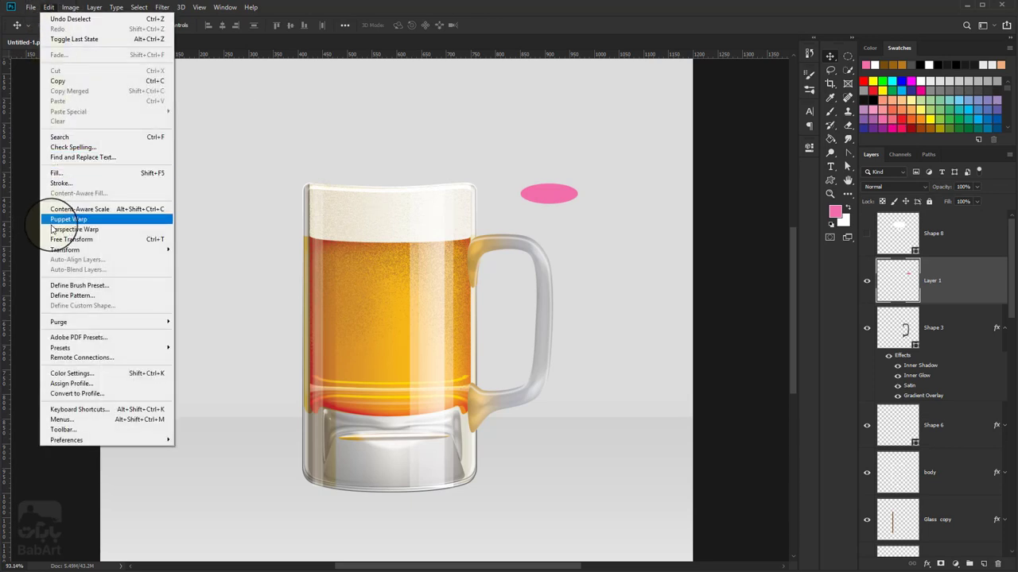
{"action": "left_click", "coordinate": [67, 239]}
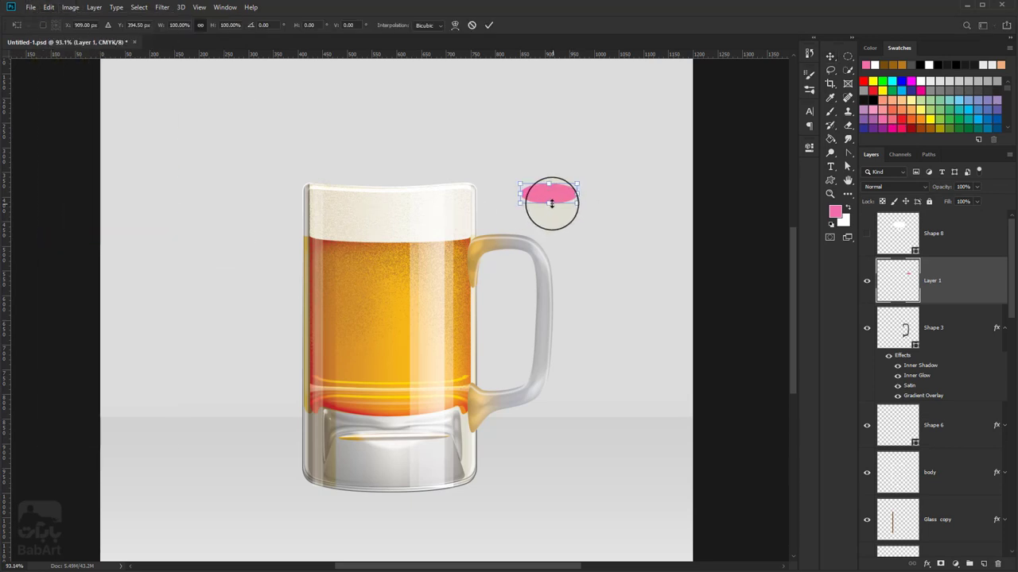
{"action": "mouse_move", "coordinate": [549, 200]}
{"action": "left_mouse_down"}
{"action": "mouse_move", "coordinate": [564, 205]}
{"action": "mouse_move", "coordinate": [536, 237]}
{"action": "mouse_move", "coordinate": [545, 251]}
{"action": "left_mouse_up"}
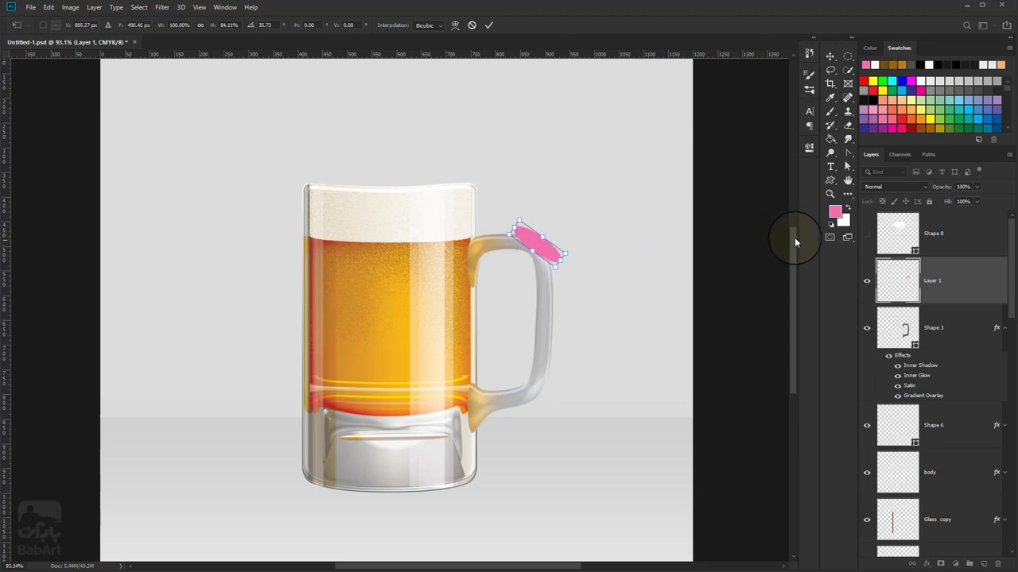
{"action": "left_click", "coordinate": [488, 26]}
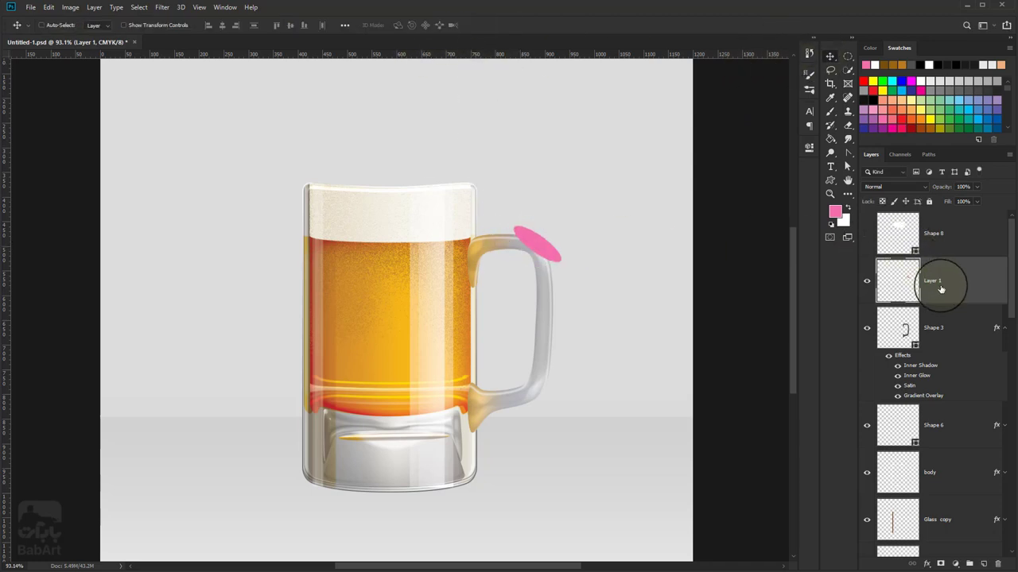
- Duplicate the pink ellipse, flip it vertically, and place it on the handle's lower joint
{"action": "mouse_move", "coordinate": [936, 282]}
{"action": "left_mouse_down"}
{"action": "mouse_move", "coordinate": [954, 465]}
{"action": "mouse_move", "coordinate": [984, 563]}
{"action": "left_mouse_up"}
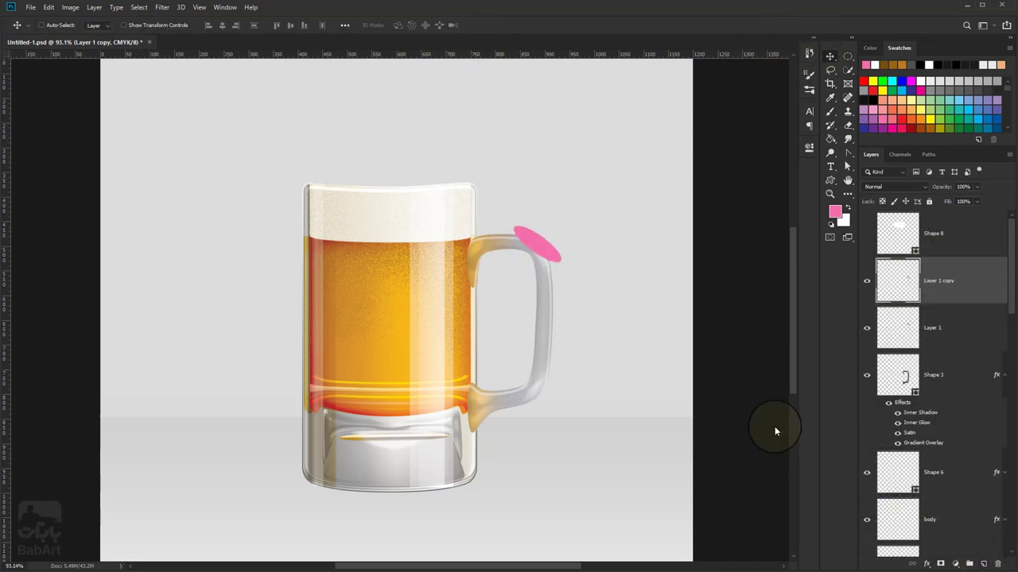
{"action": "left_click_drag", "start_coordinate": [493, 236], "coordinate": [481, 338]}
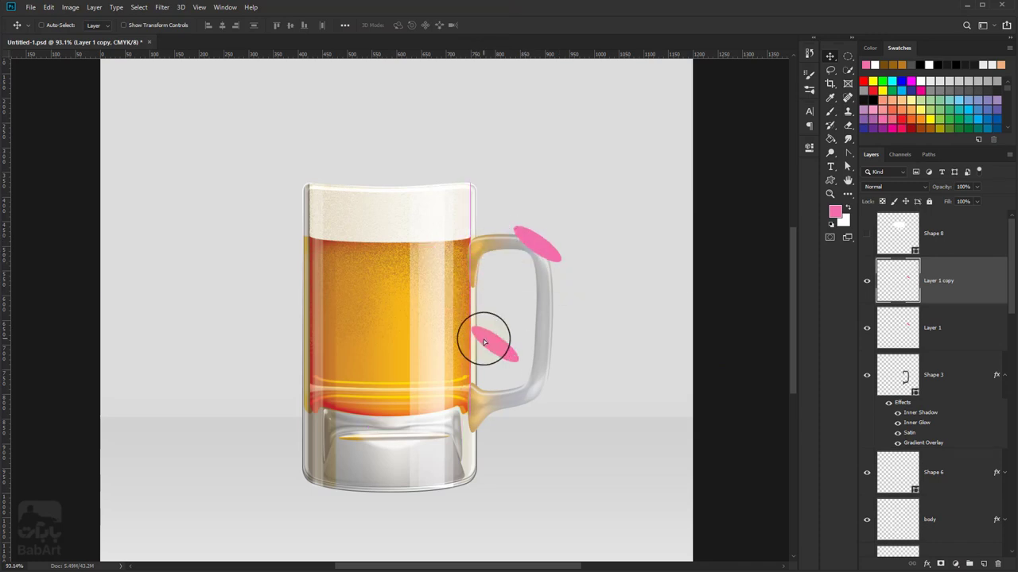
{"action": "left_click", "coordinate": [50, 8]}
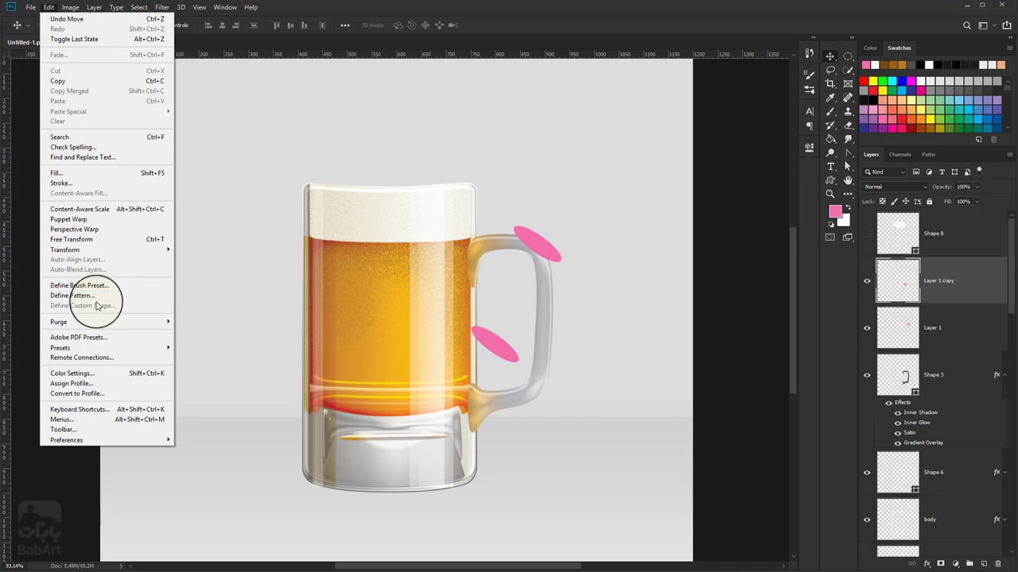
{"action": "mouse_move", "coordinate": [65, 250]}
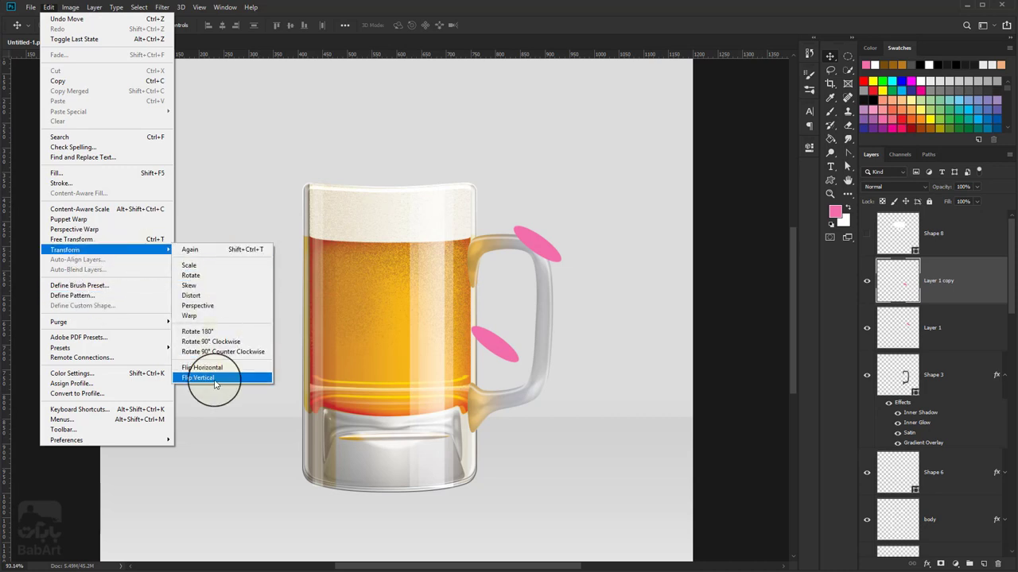
{"action": "left_click", "coordinate": [215, 379]}
{"action": "left_click_drag", "start_coordinate": [493, 348], "coordinate": [537, 403]}
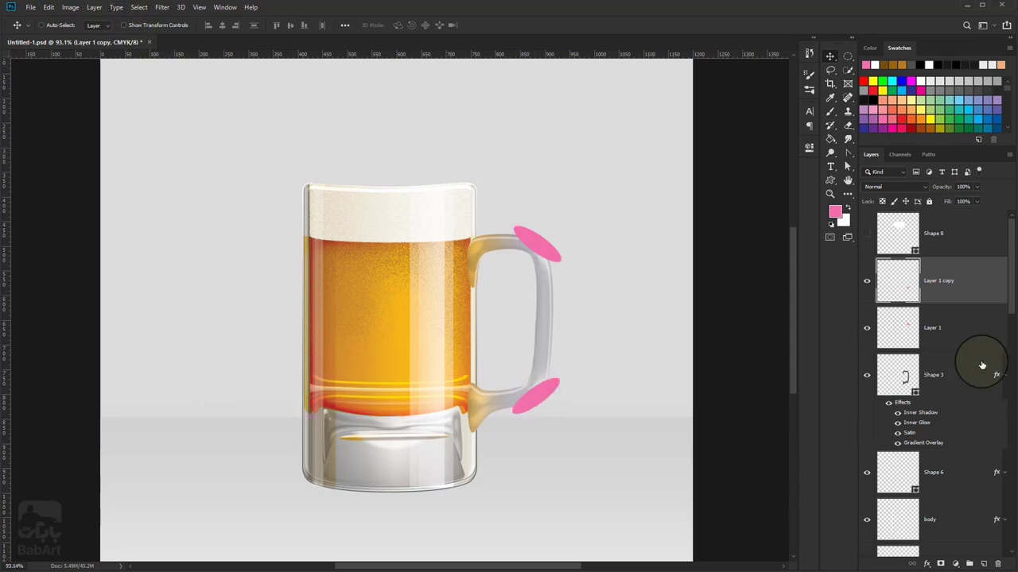
- Duplicate the ellipse again and rotate it upright onto the upper joint where the handle meets the glass
{"action": "left_click_drag", "start_coordinate": [967, 295], "coordinate": [988, 555]}
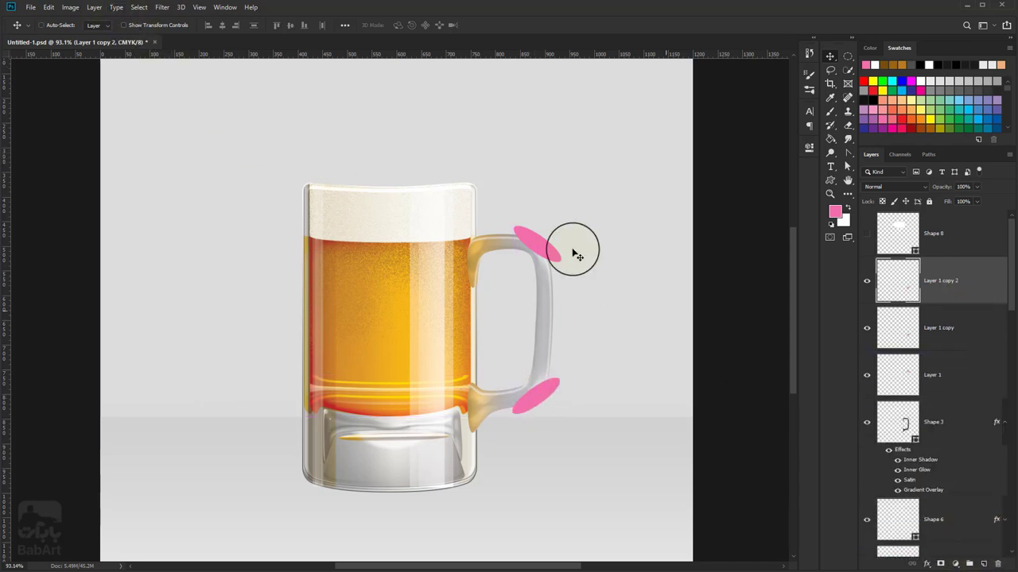
{"action": "left_click", "coordinate": [47, 7]}
{"action": "left_click", "coordinate": [79, 238]}
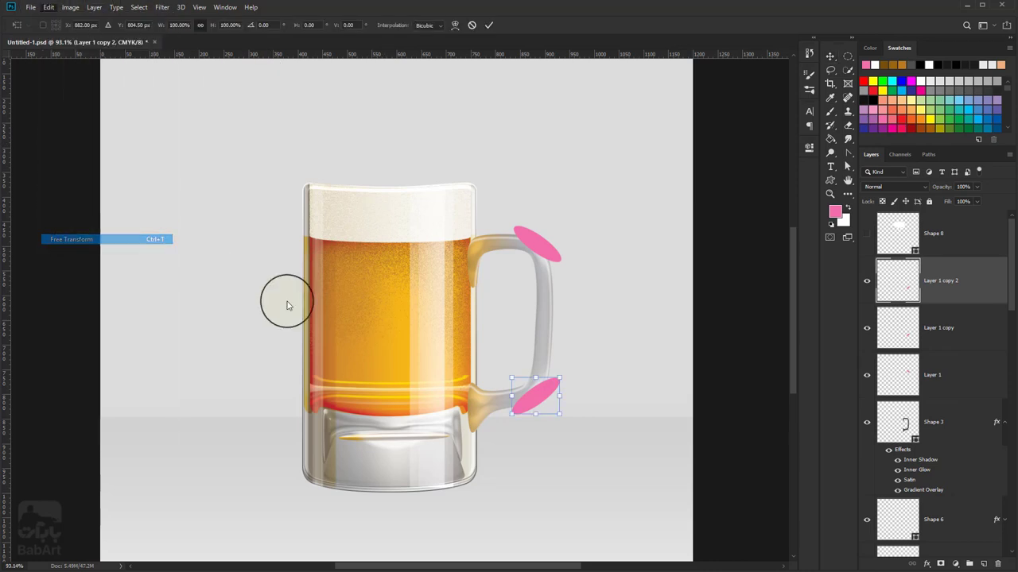
{"action": "left_click_drag", "start_coordinate": [576, 362], "coordinate": [524, 346]}
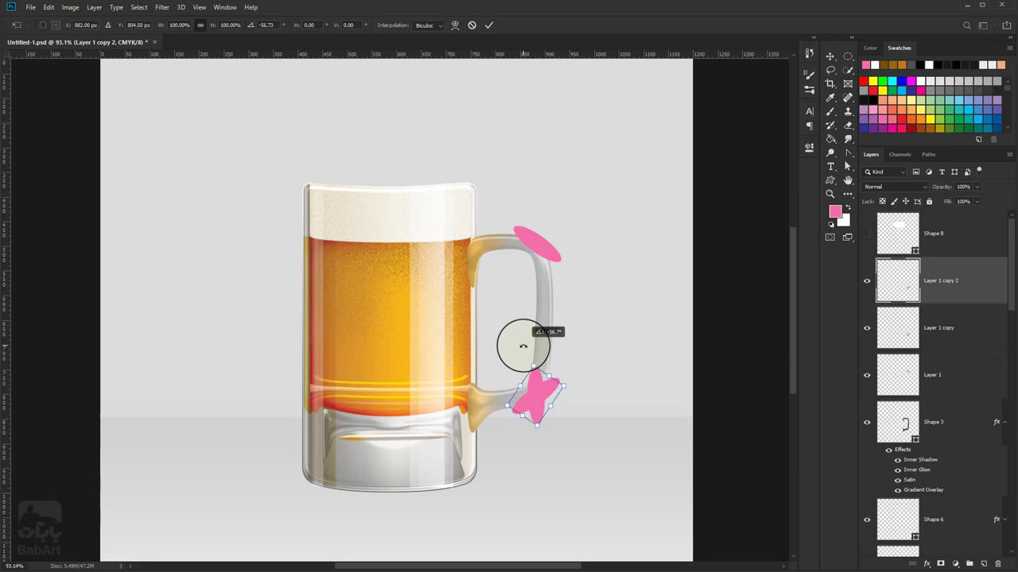
{"action": "left_click_drag", "start_coordinate": [529, 400], "coordinate": [461, 257]}
{"action": "left_click_drag", "start_coordinate": [484, 199], "coordinate": [471, 201]}
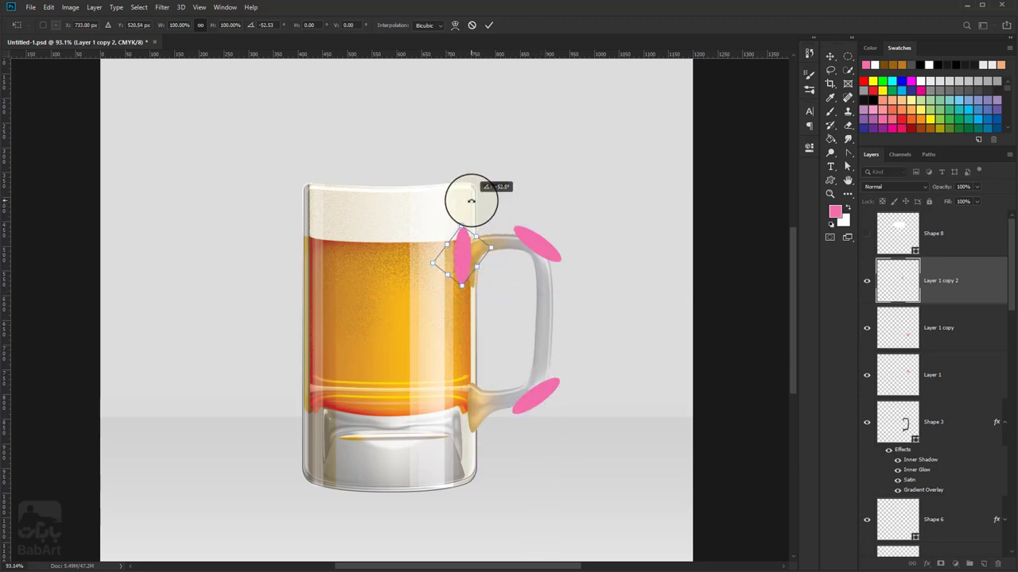
{"action": "left_click_drag", "start_coordinate": [466, 253], "coordinate": [473, 267]}
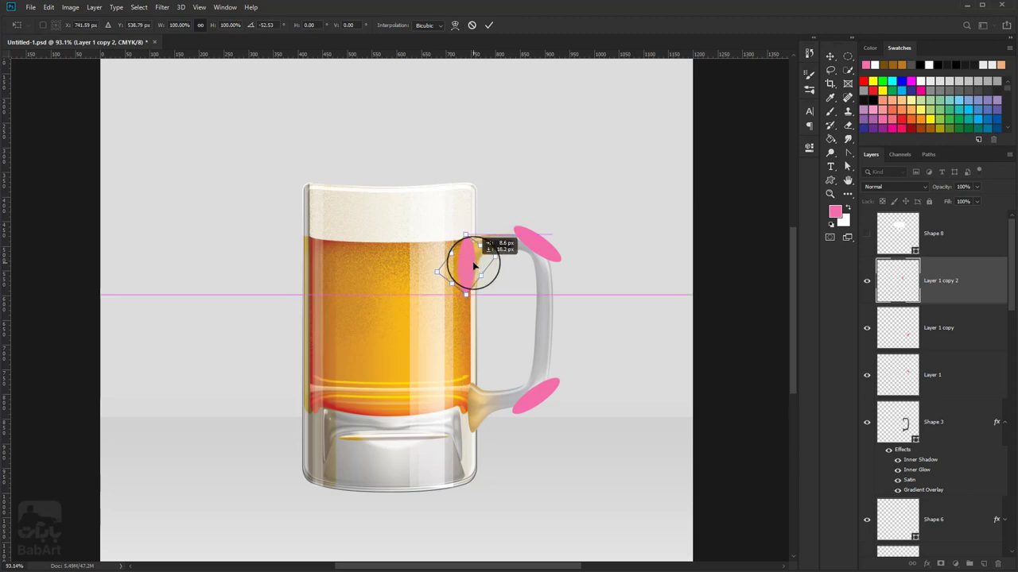
{"action": "left_click", "coordinate": [490, 26]}
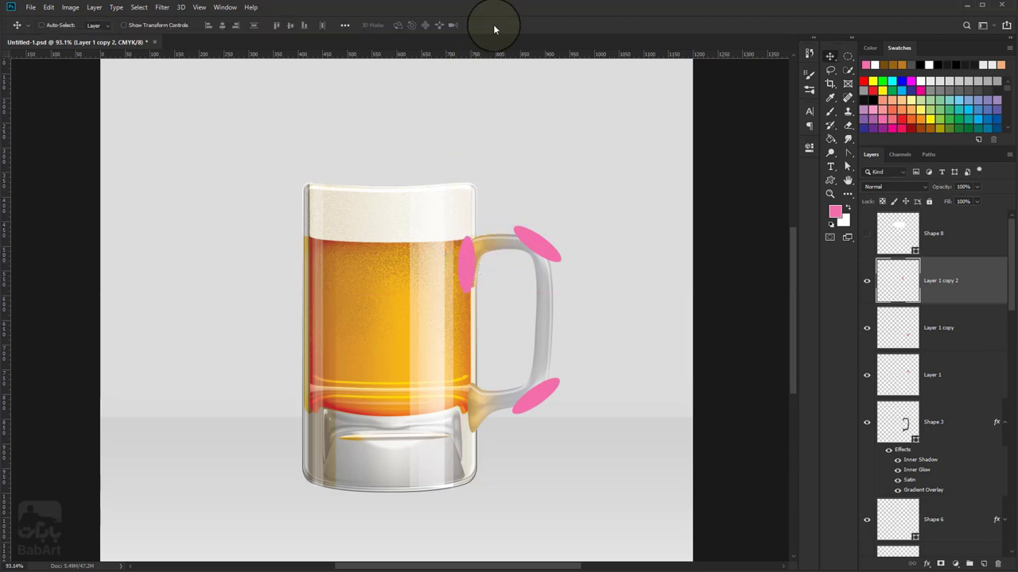
{"action": "left_click", "coordinate": [946, 332], "text": "shift"}
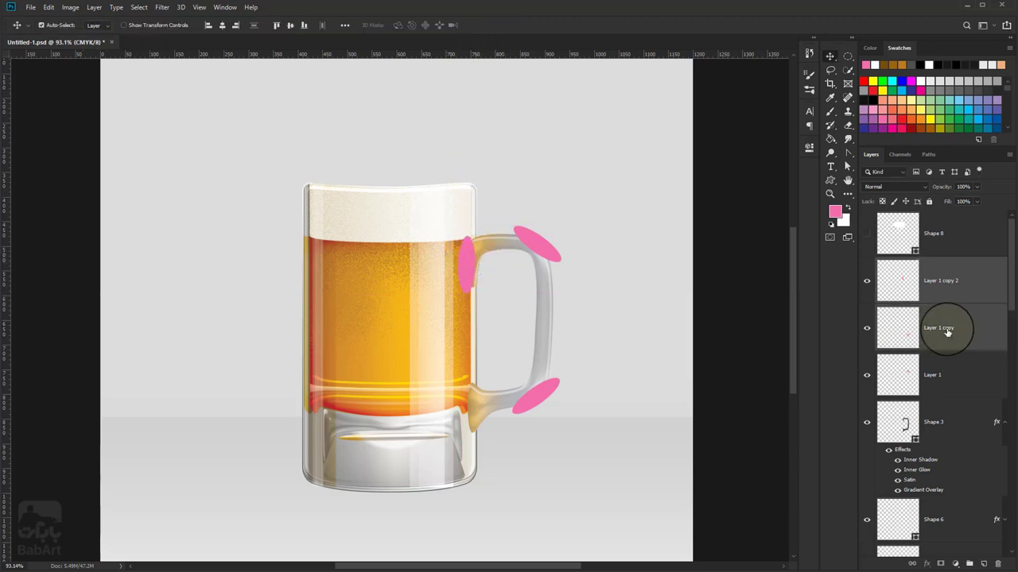
- Merge the three pink ellipse layers into one layer
{"action": "left_click", "coordinate": [959, 379], "text": "shift"}
{"action": "left_click", "coordinate": [93, 8]}
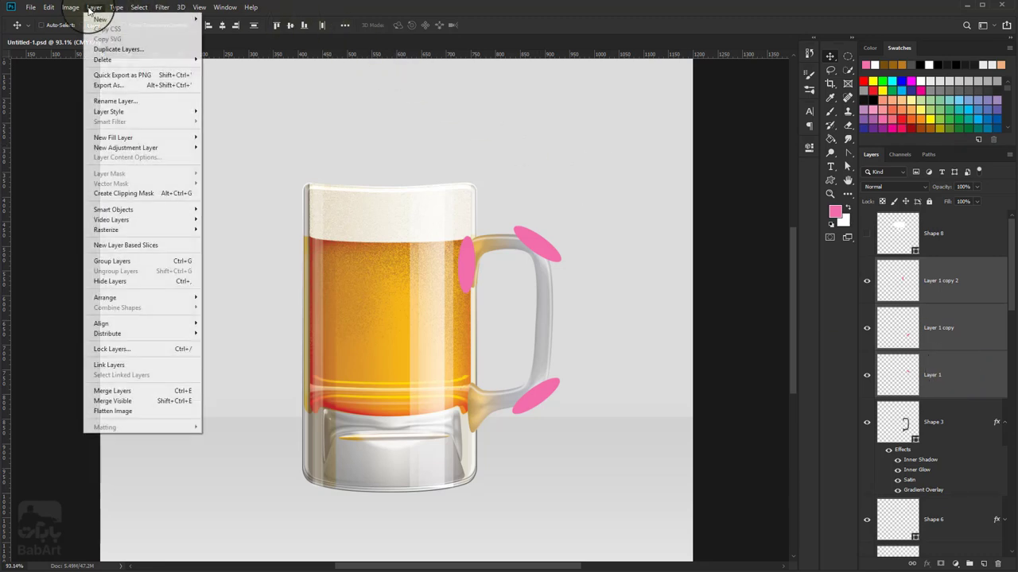
{"action": "left_click", "coordinate": [112, 391]}
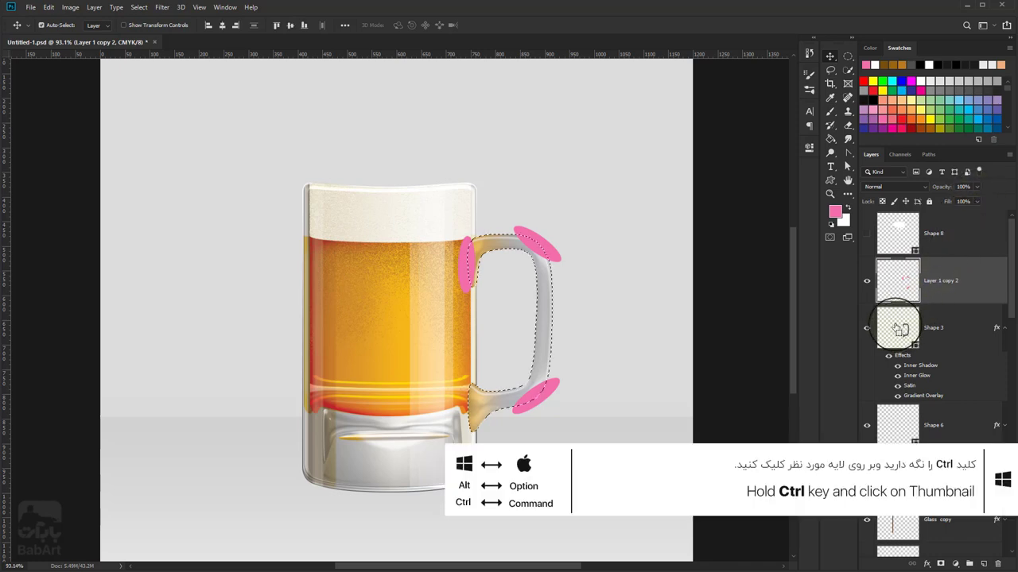
- Clear the pink pixels outside the handle using the inverted handle selection, then deselect
{"action": "left_click", "coordinate": [139, 7]}
{"action": "left_click", "coordinate": [151, 49]}
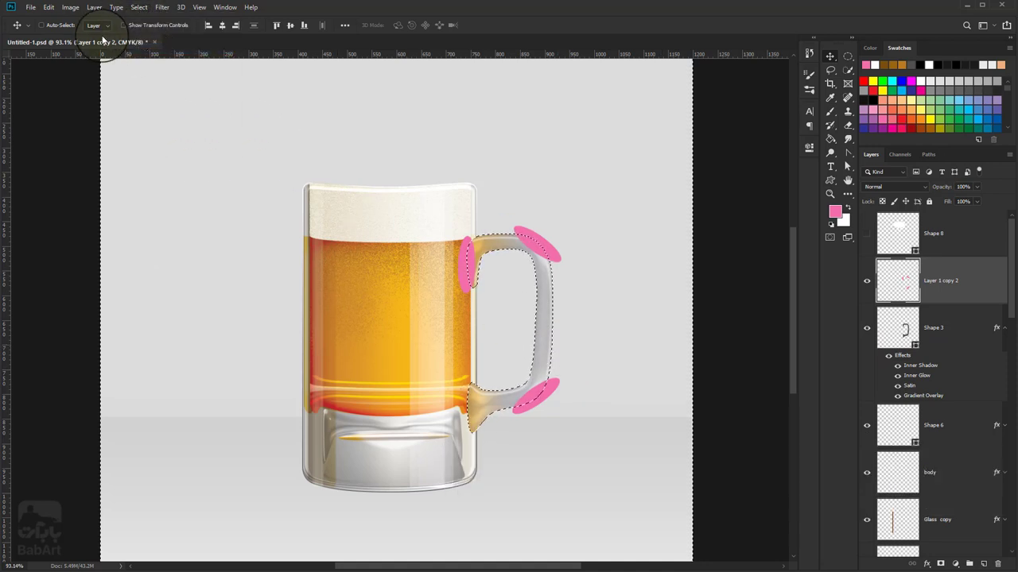
{"action": "left_click", "coordinate": [48, 8]}
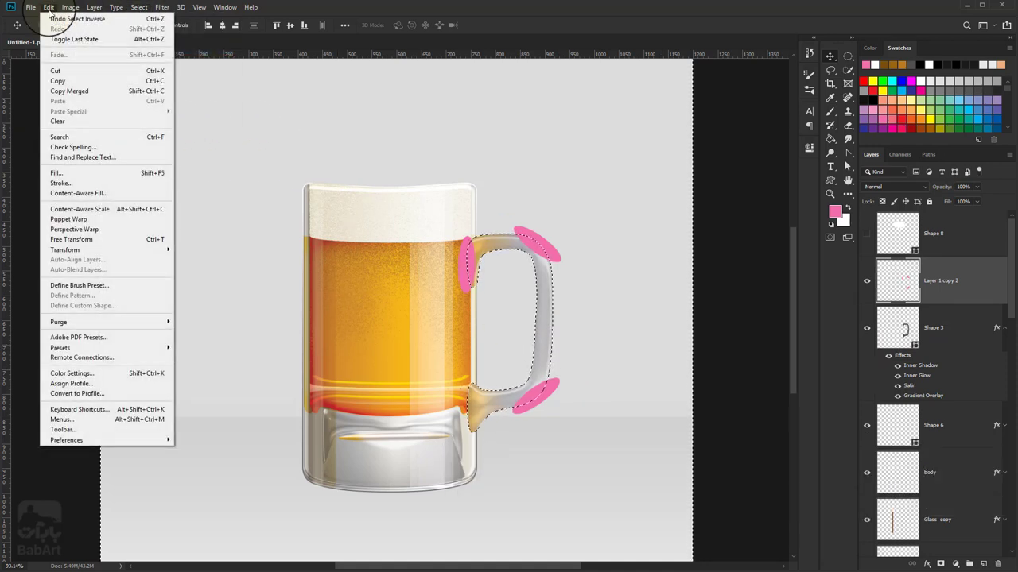
{"action": "left_click", "coordinate": [62, 123]}
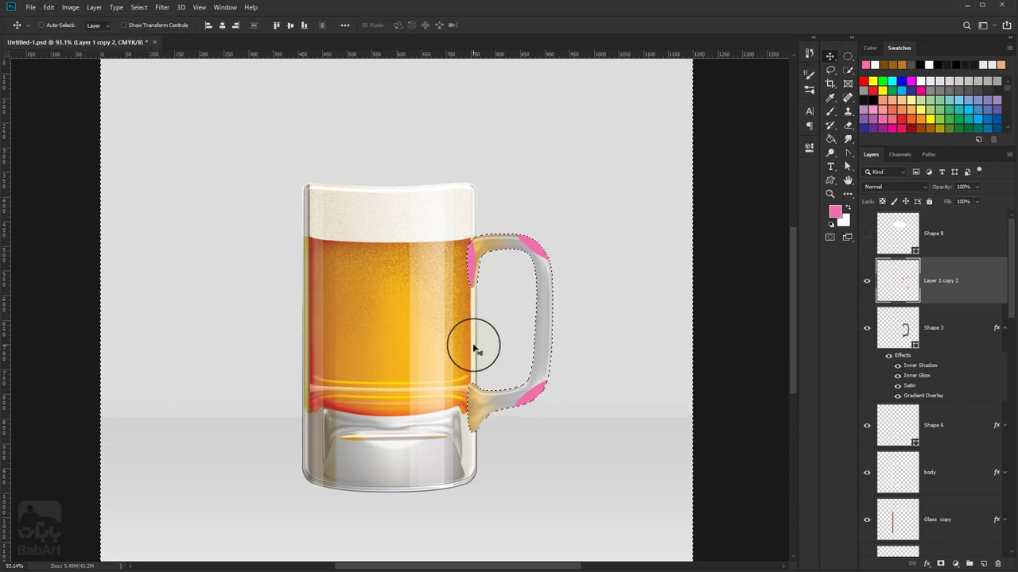
{"action": "left_click", "coordinate": [139, 7]}
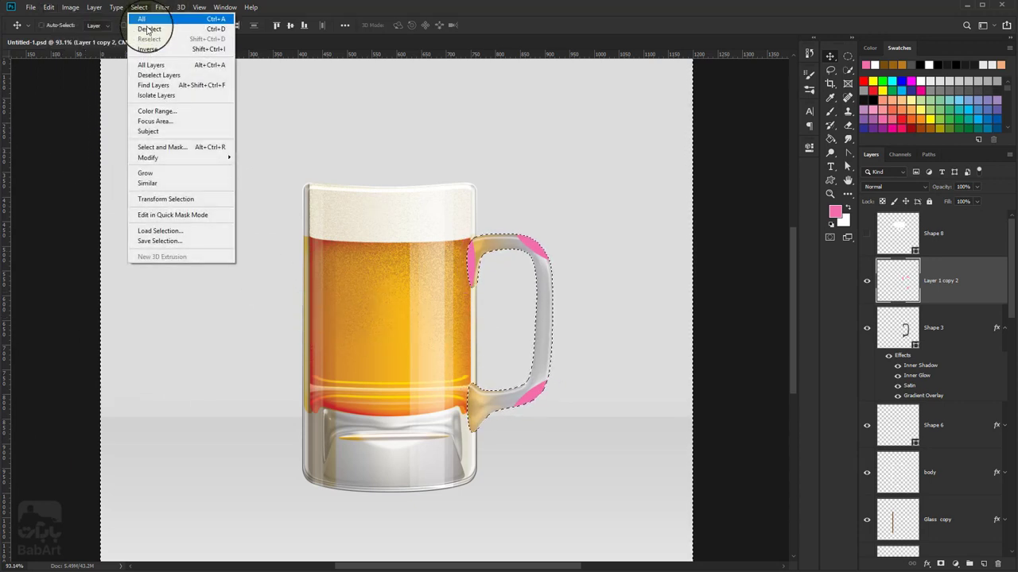
{"action": "left_click", "coordinate": [149, 29]}
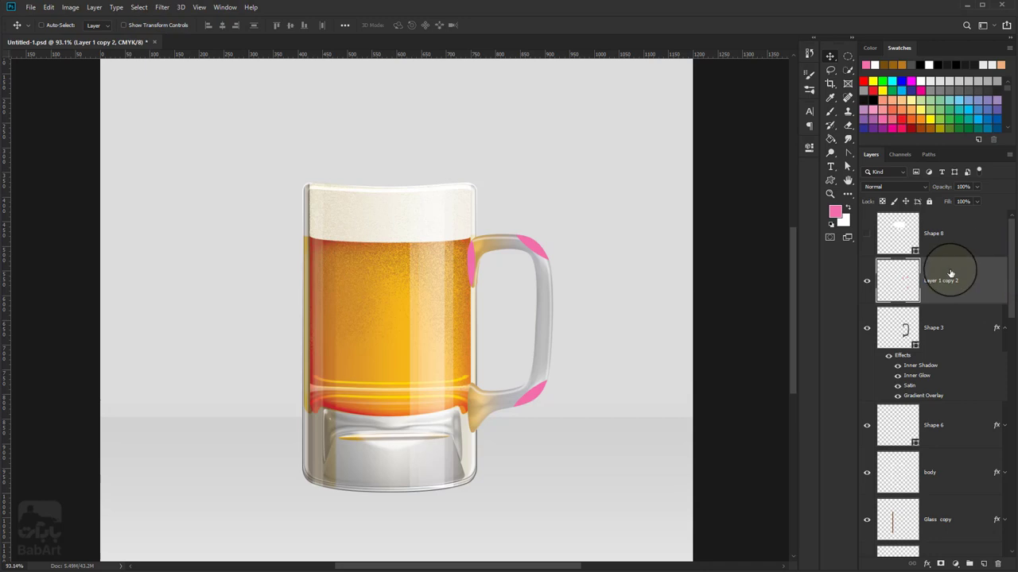
- Set the merged joints layer's fill to 0%
{"action": "left_click", "coordinate": [969, 198]}
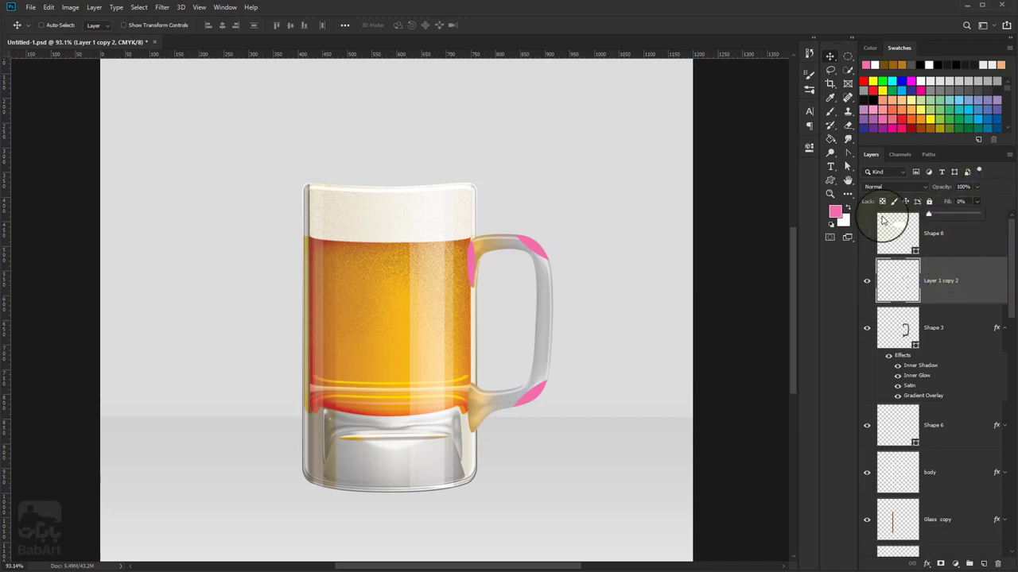
{"action": "left_click_drag", "start_coordinate": [976, 213], "coordinate": [883, 243]}
{"action": "left_click", "coordinate": [978, 280]}
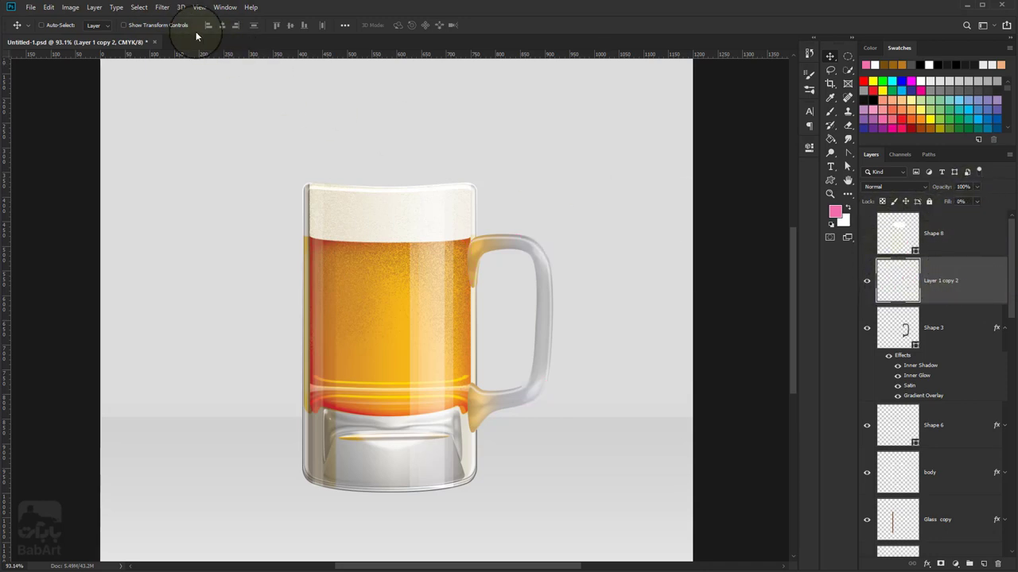
- Add a Bevel & Emboss layer style to the merged joints layer
{"action": "left_click", "coordinate": [103, 8]}
{"action": "mouse_move", "coordinate": [109, 111]}
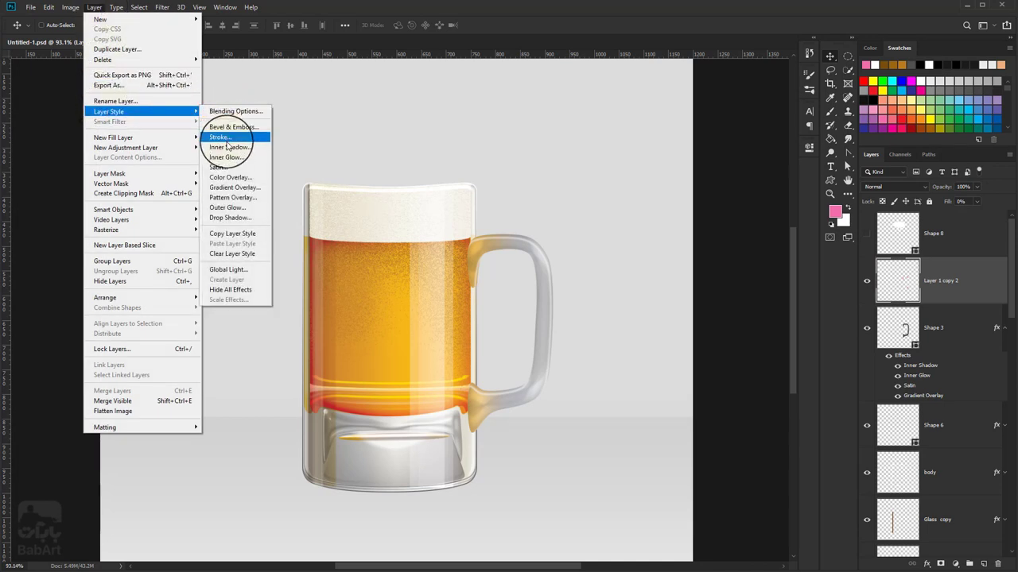
{"action": "left_click", "coordinate": [229, 126]}
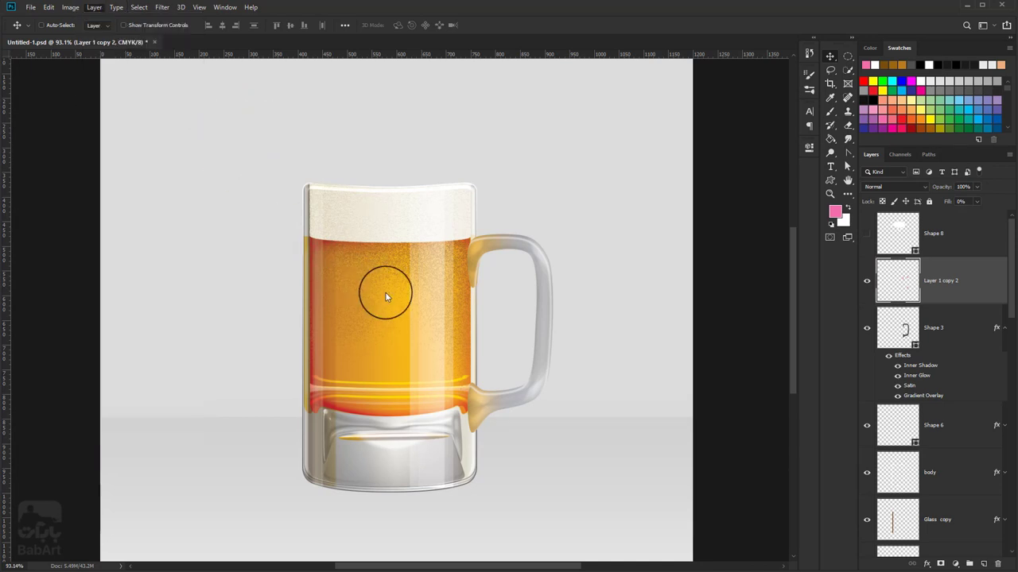
{"action": "left_click_drag", "start_coordinate": [254, 80], "coordinate": [243, 102]}
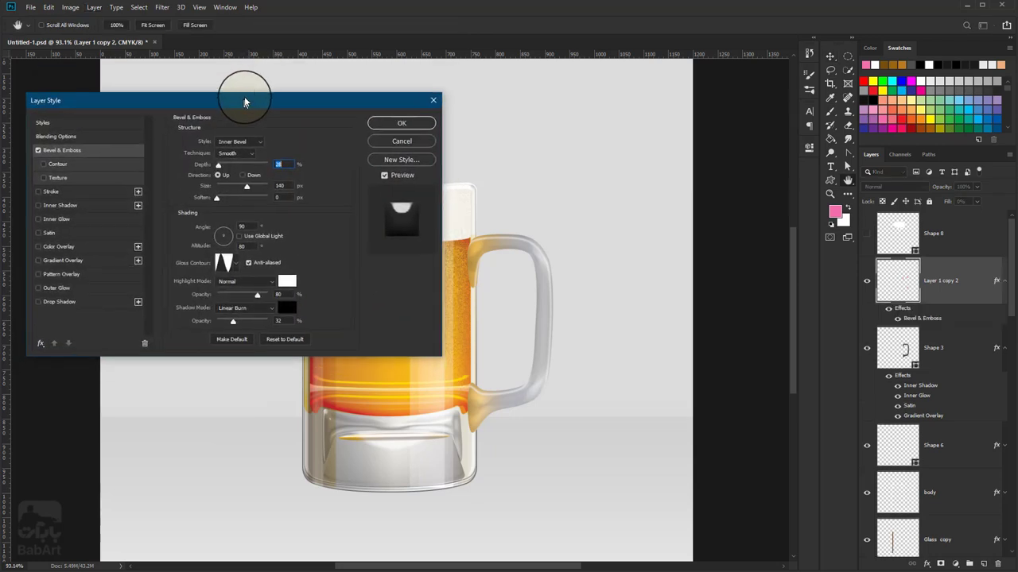
{"action": "left_click", "coordinate": [89, 149]}
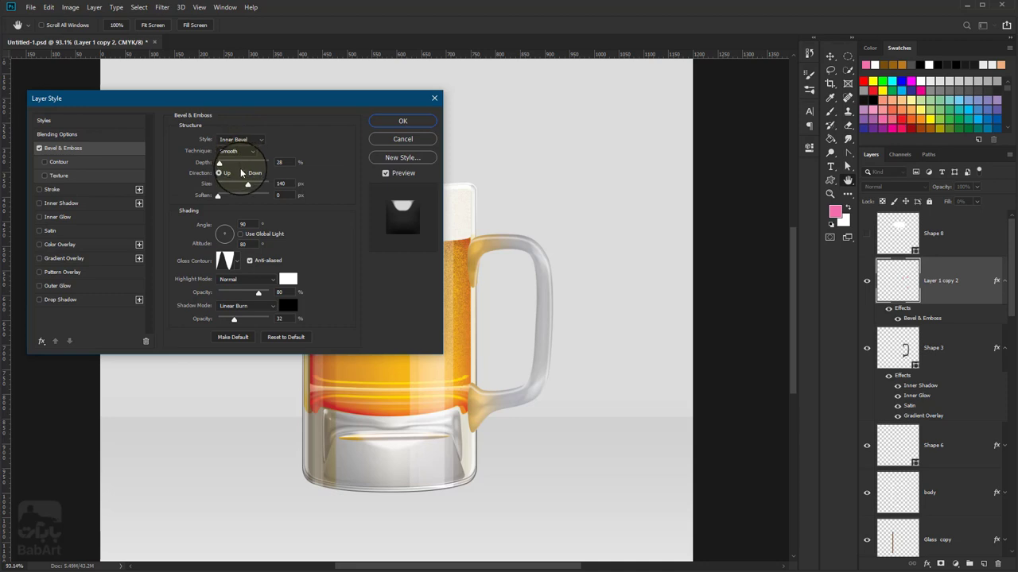
- Set the bevel to 71% depth, 20 px size, 120° angle and 65° altitude
{"action": "left_click", "coordinate": [219, 162]}
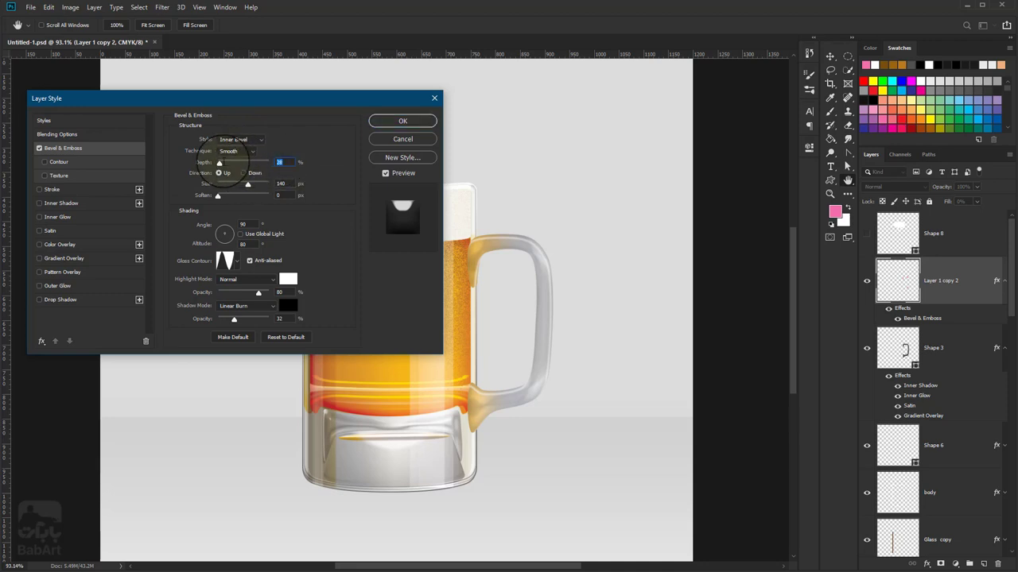
{"action": "type", "text": "15"}
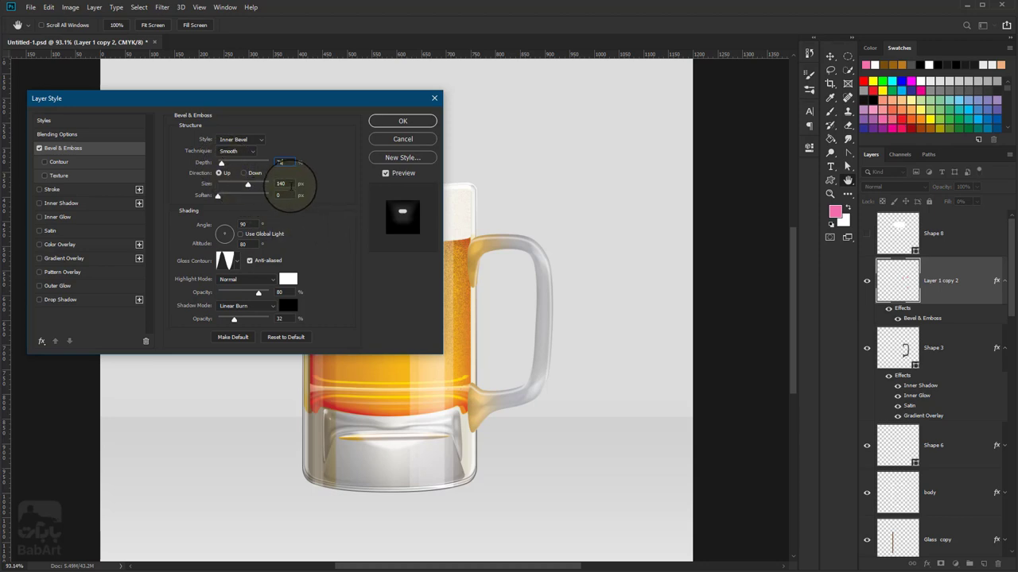
{"action": "key", "text": "Tab"}
{"action": "type", "text": "2"}
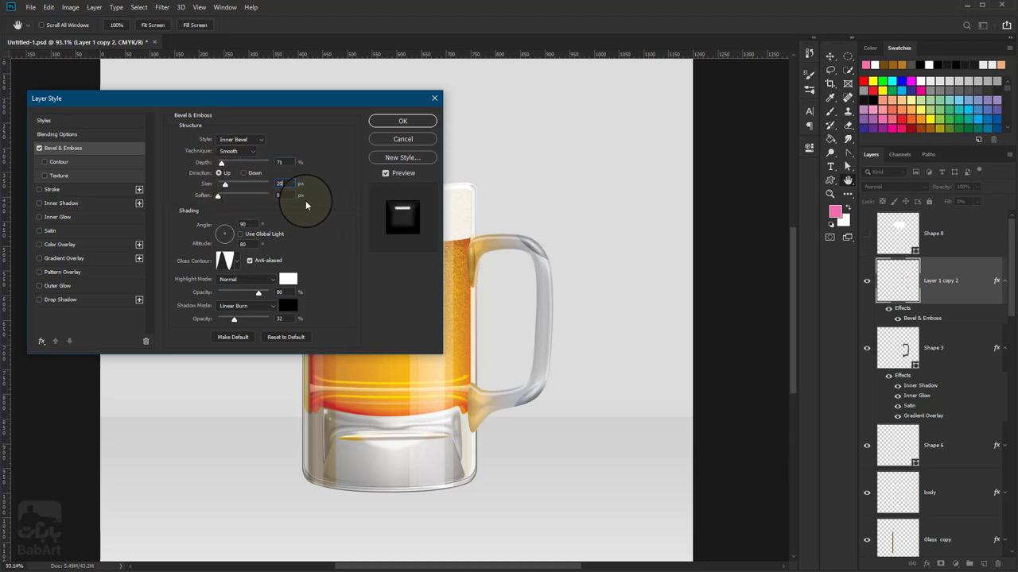
{"action": "key", "text": "Tab"}
{"action": "key", "text": "Tab"}
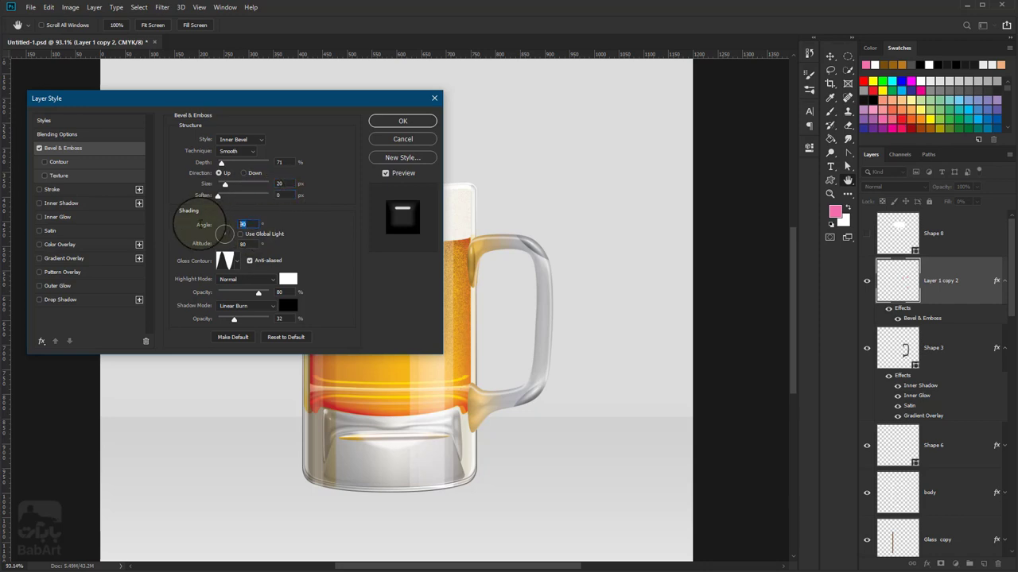
{"action": "type", "text": "120"}
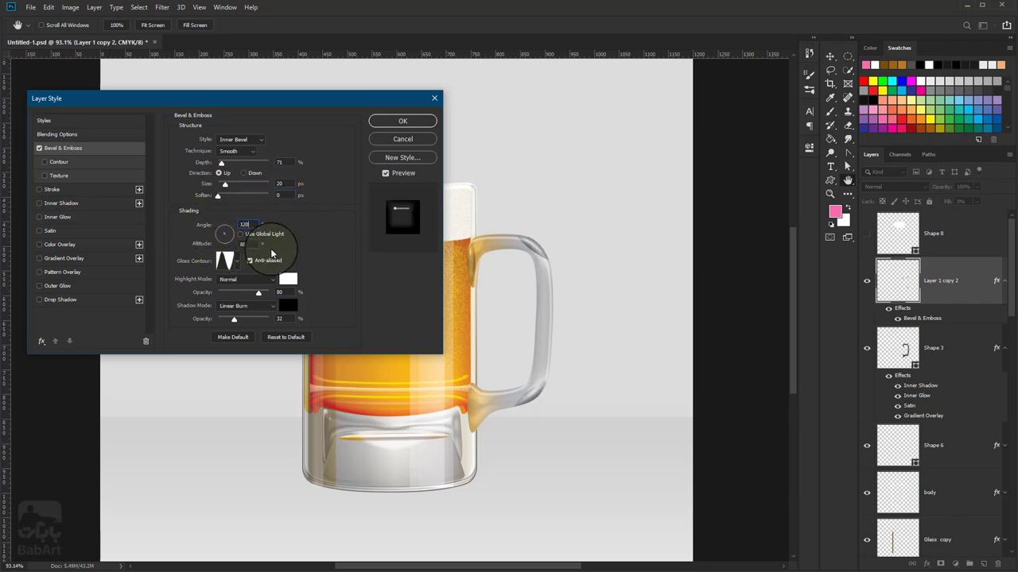
{"action": "key", "text": "Tab"}
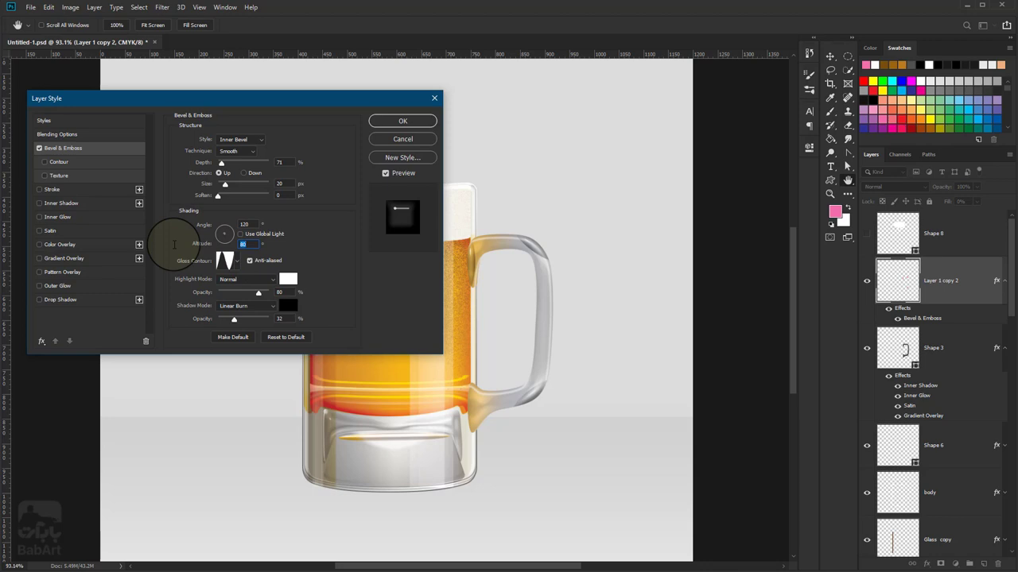
{"action": "type", "text": "65"}
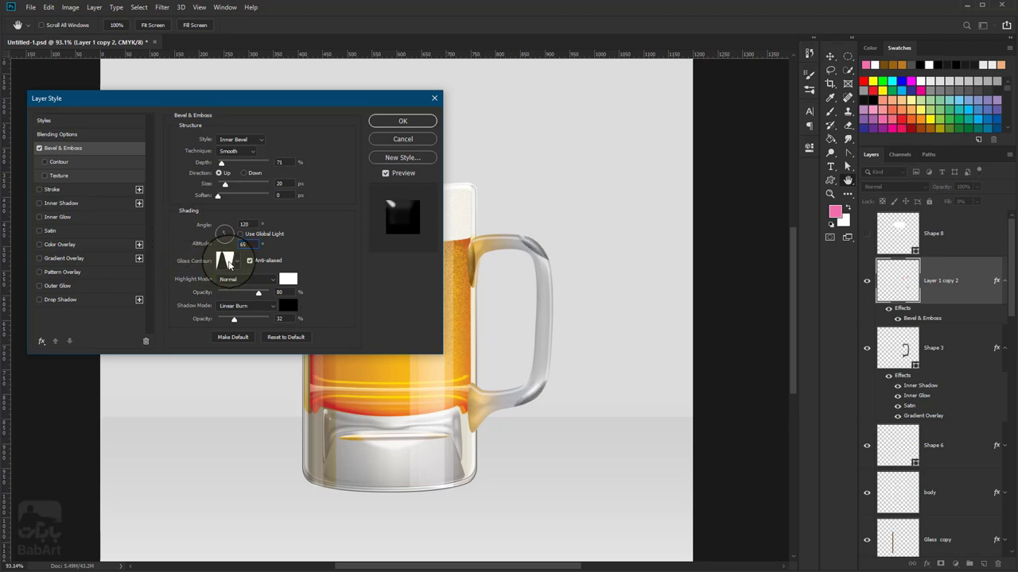
{"action": "left_click", "coordinate": [226, 261]}
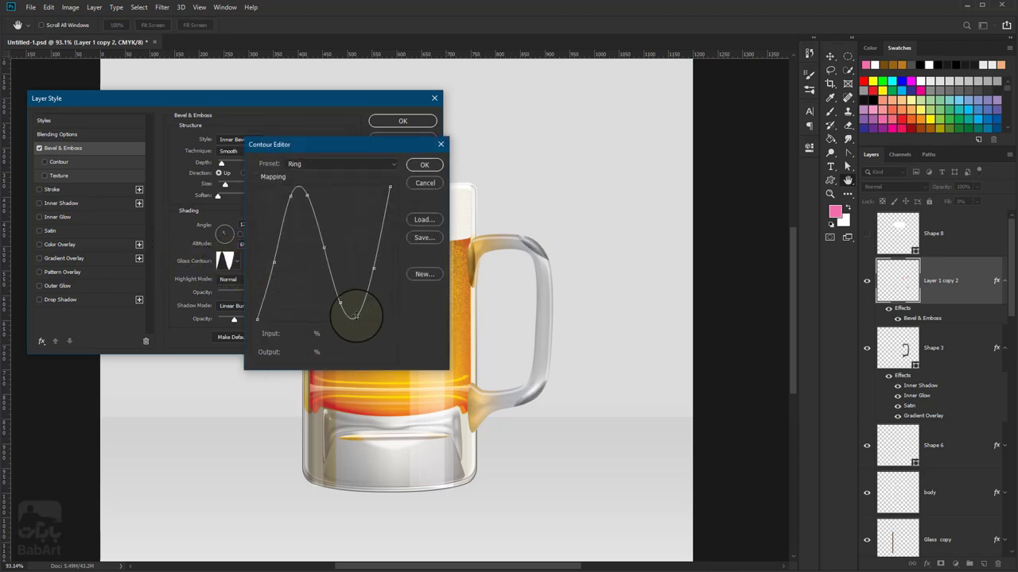
- Reshape the Ring gloss contour into a wave peaking sharply near 29% input, dipping low, then rising
{"action": "left_click", "coordinate": [424, 183]}
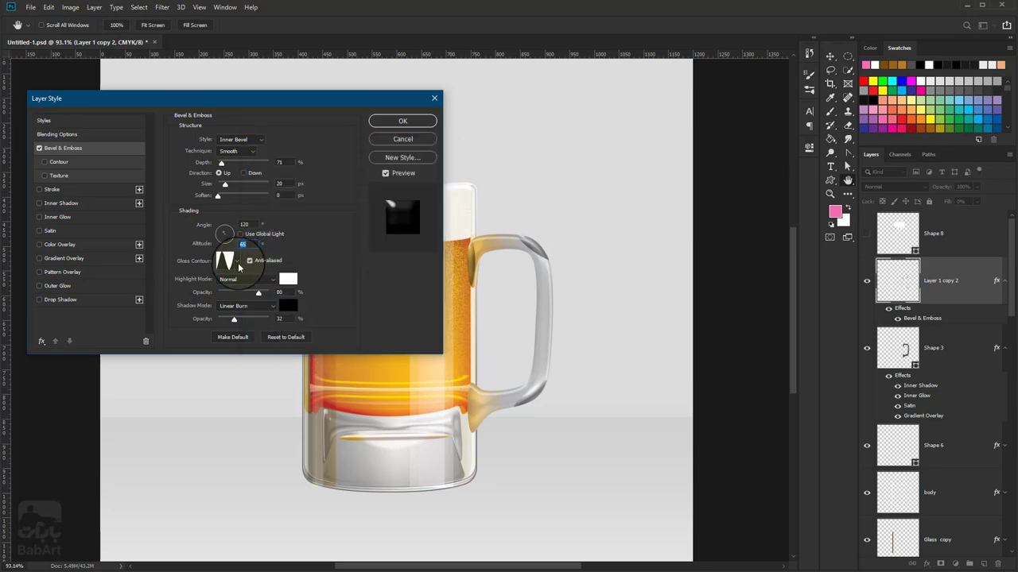
{"action": "left_click", "coordinate": [238, 261]}
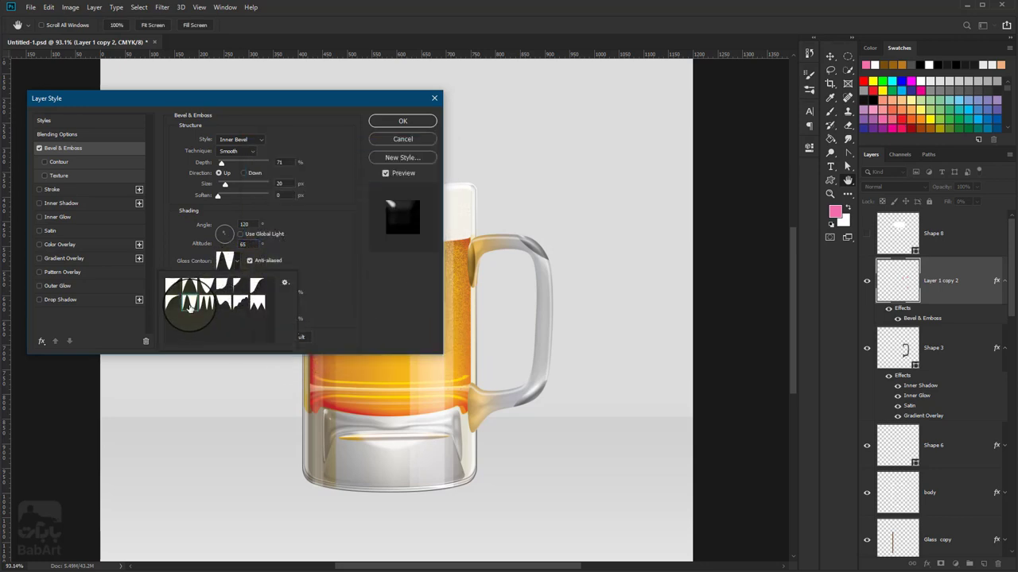
{"action": "left_click", "coordinate": [226, 261]}
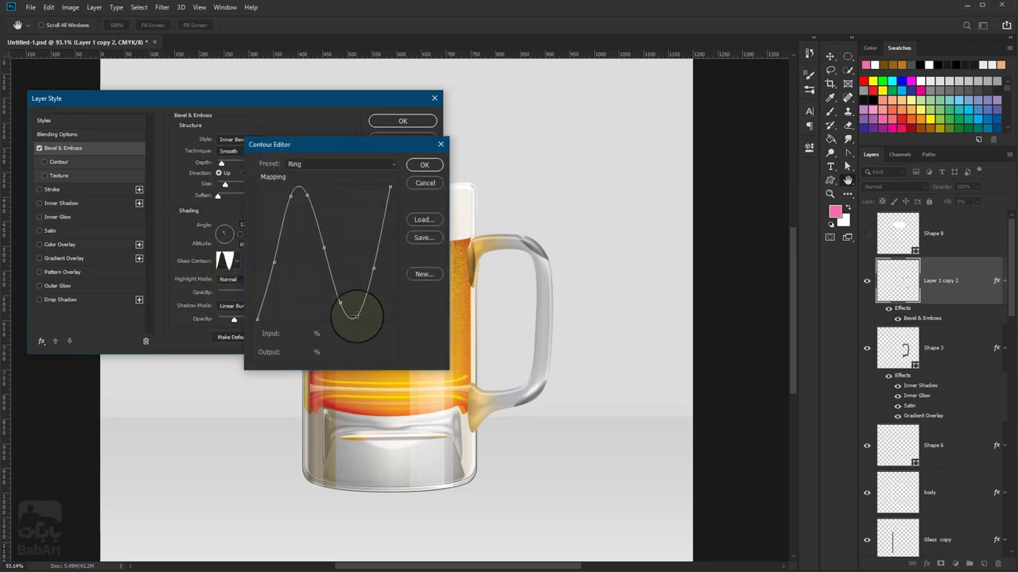
{"action": "left_click_drag", "start_coordinate": [356, 316], "coordinate": [356, 300]}
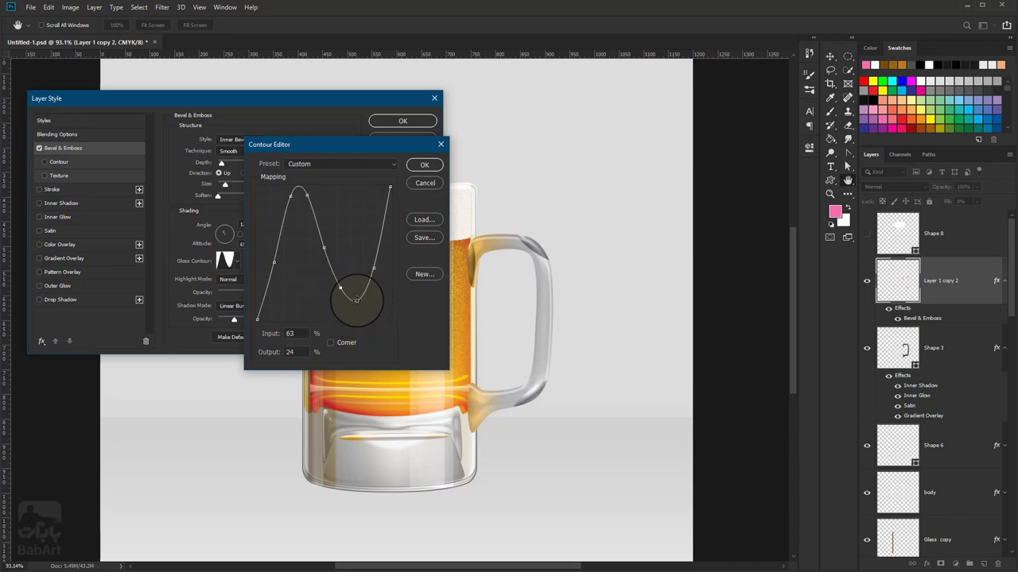
{"action": "left_click_drag", "start_coordinate": [373, 268], "coordinate": [374, 270]}
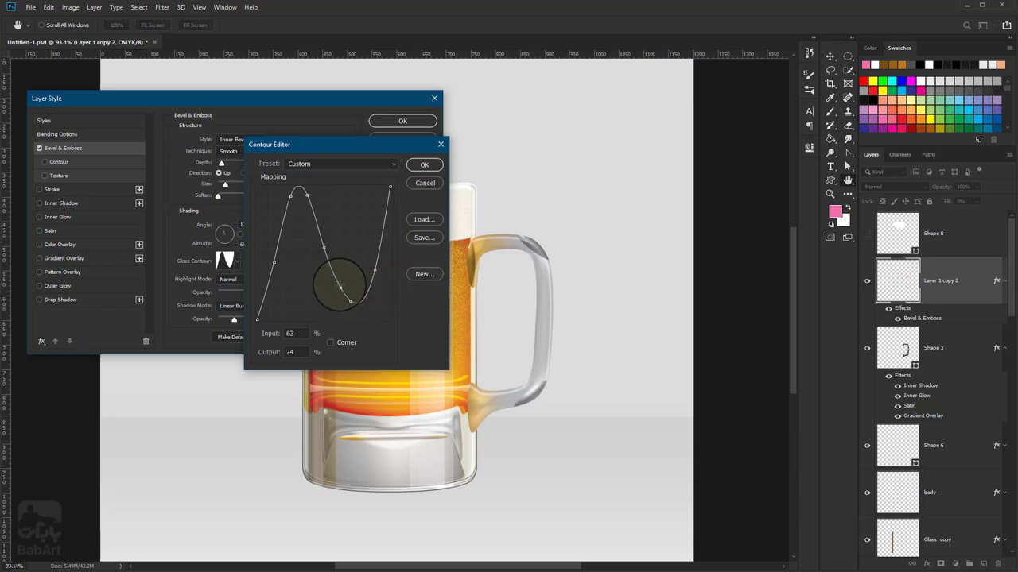
{"action": "left_click", "coordinate": [335, 282]}
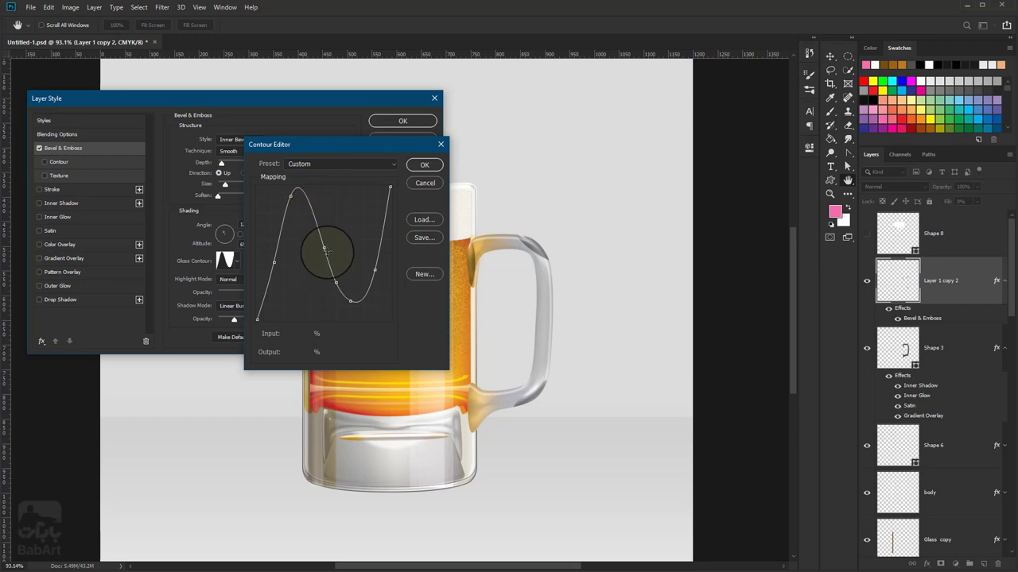
{"action": "left_click", "coordinate": [317, 215]}
{"action": "left_click_drag", "start_coordinate": [316, 211], "coordinate": [305, 192]}
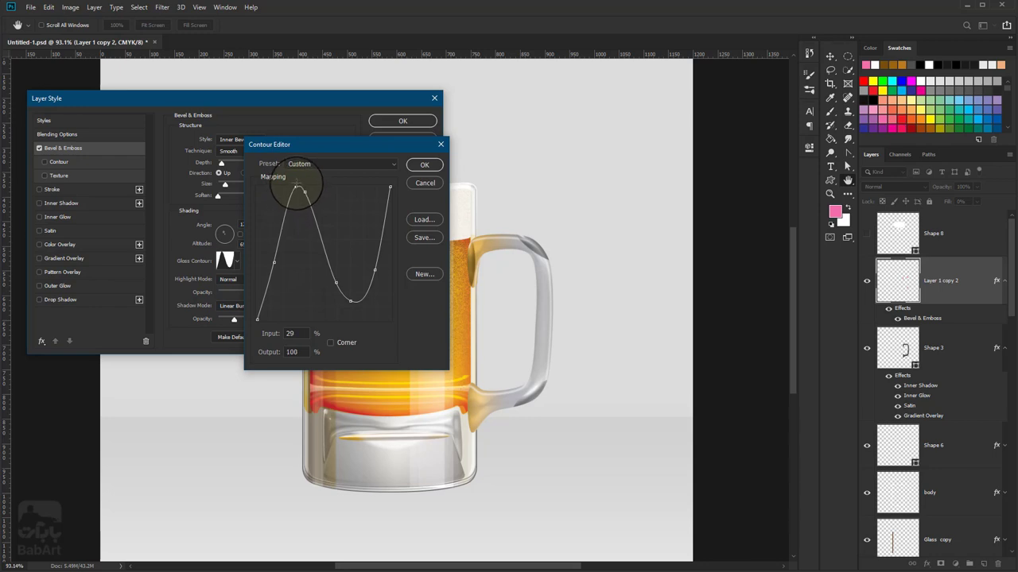
{"action": "key", "text": "Delete"}
{"action": "left_click", "coordinate": [294, 188]}
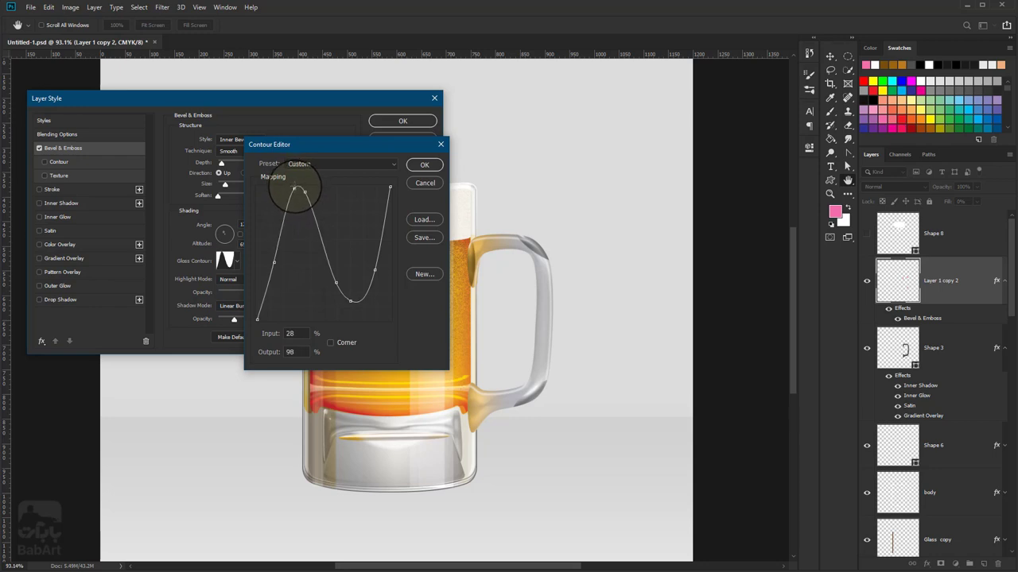
- Apply the bevel with Screen highlights at 100% and Normal shadows at 20% opacity
{"action": "left_click", "coordinate": [426, 166]}
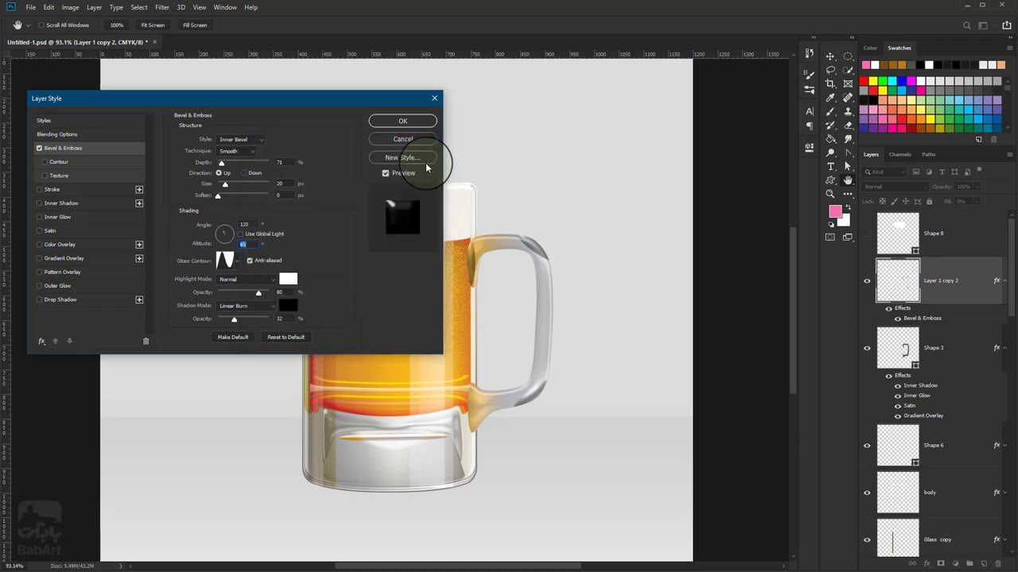
{"action": "left_click", "coordinate": [237, 281]}
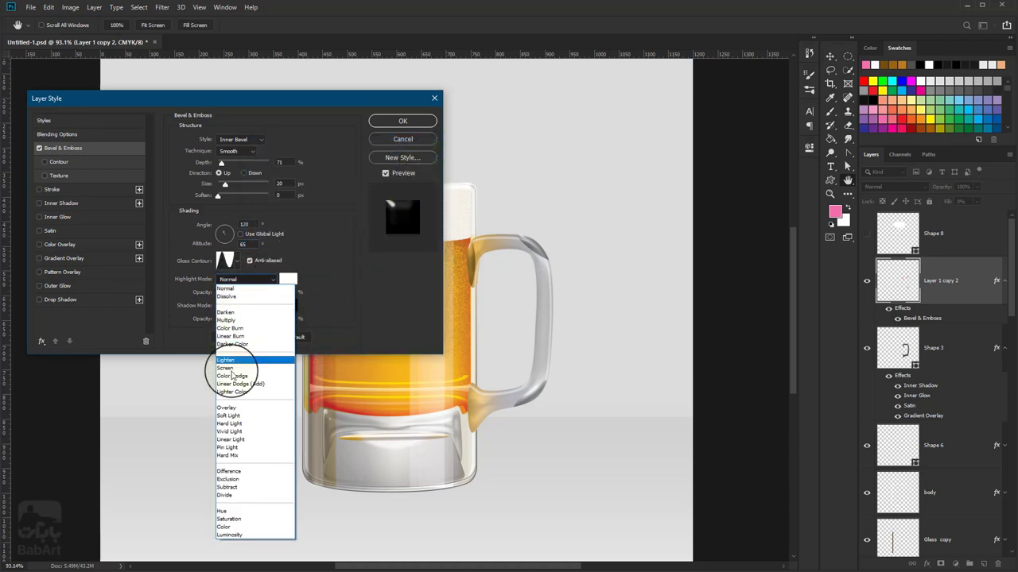
{"action": "left_click", "coordinate": [233, 369]}
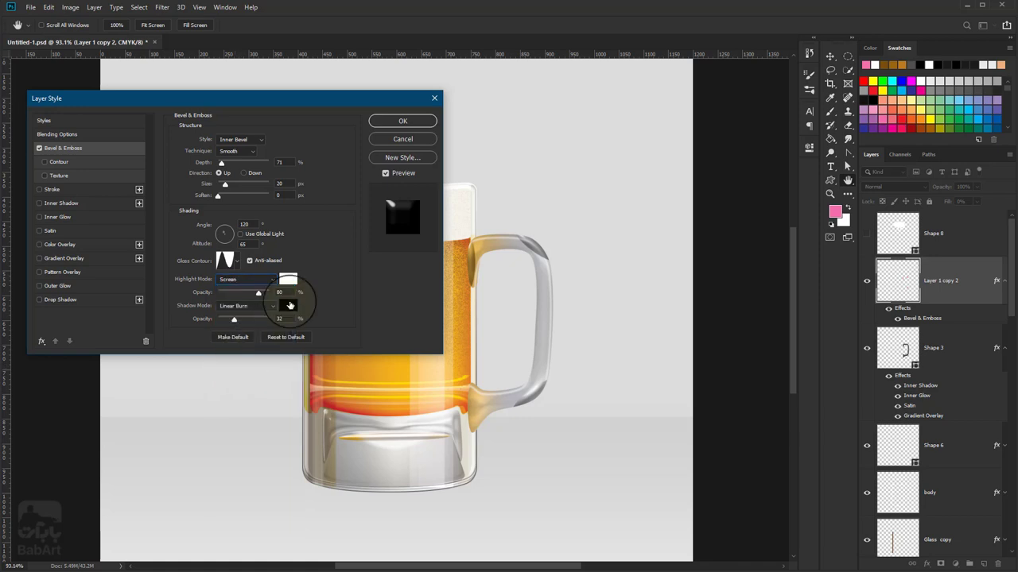
{"action": "left_click", "coordinate": [279, 291]}
{"action": "type", "text": "100"}
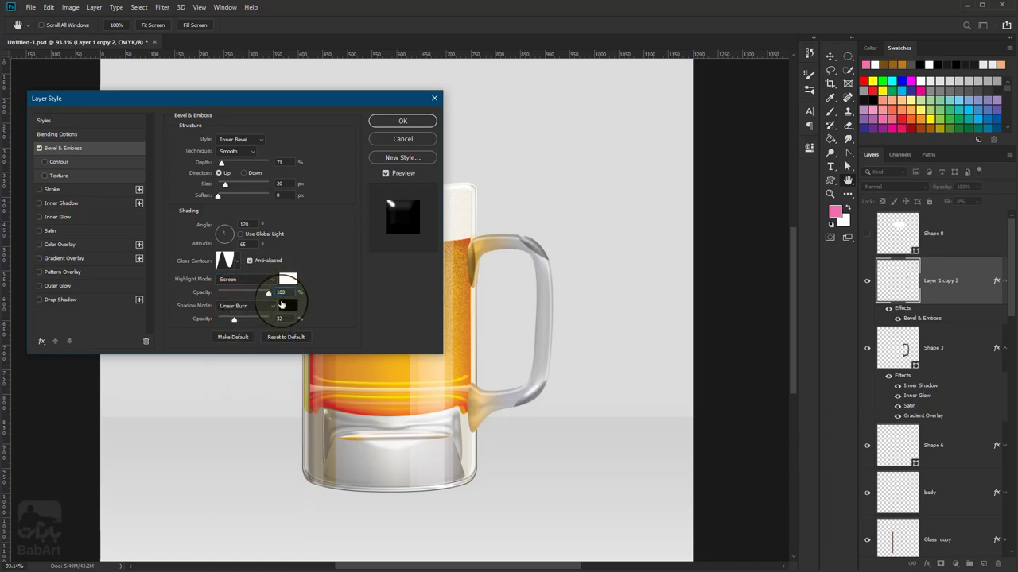
{"action": "left_click", "coordinate": [235, 306]}
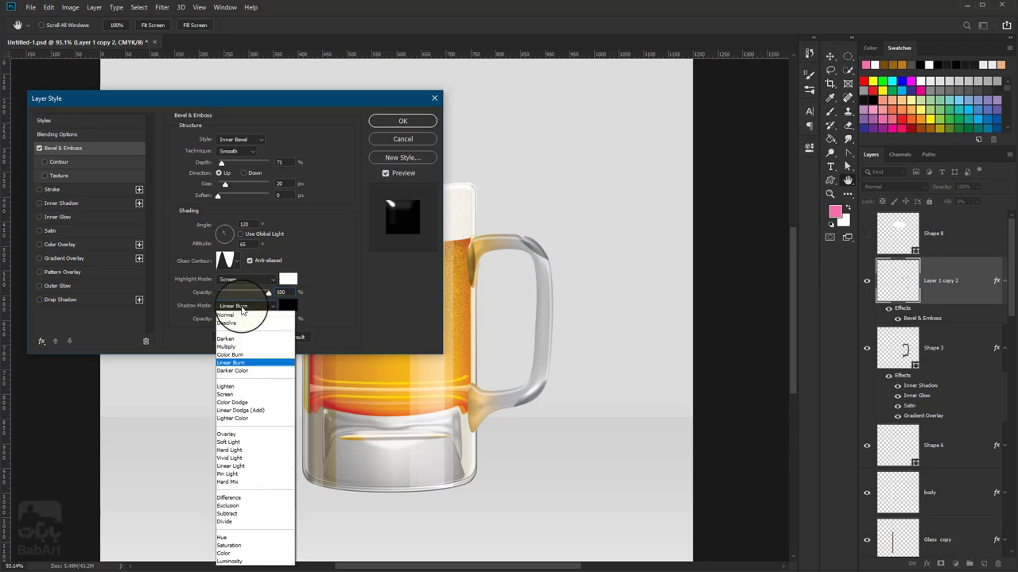
{"action": "left_click", "coordinate": [226, 315]}
{"action": "left_click", "coordinate": [280, 318]}
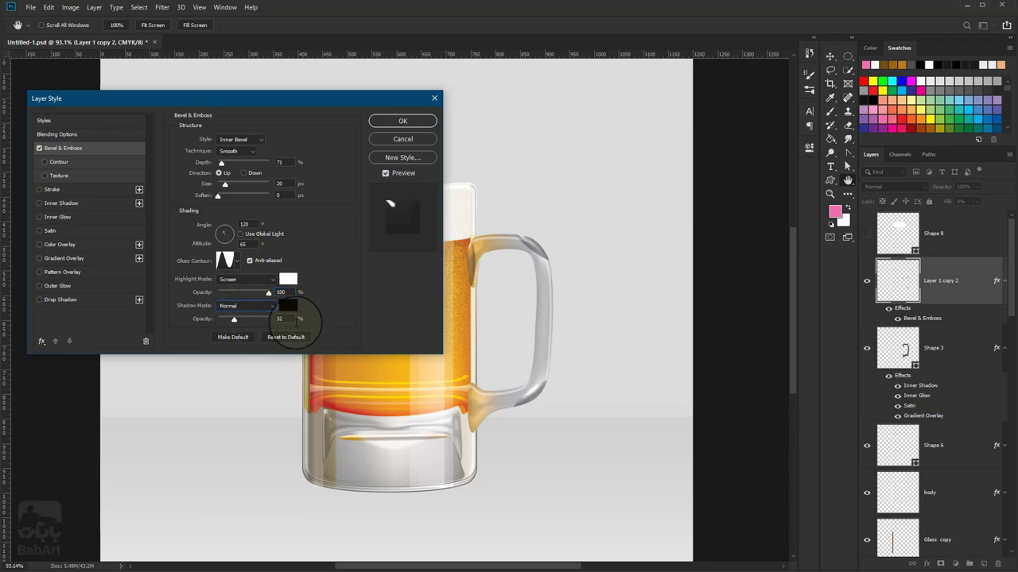
{"action": "type", "text": "20"}
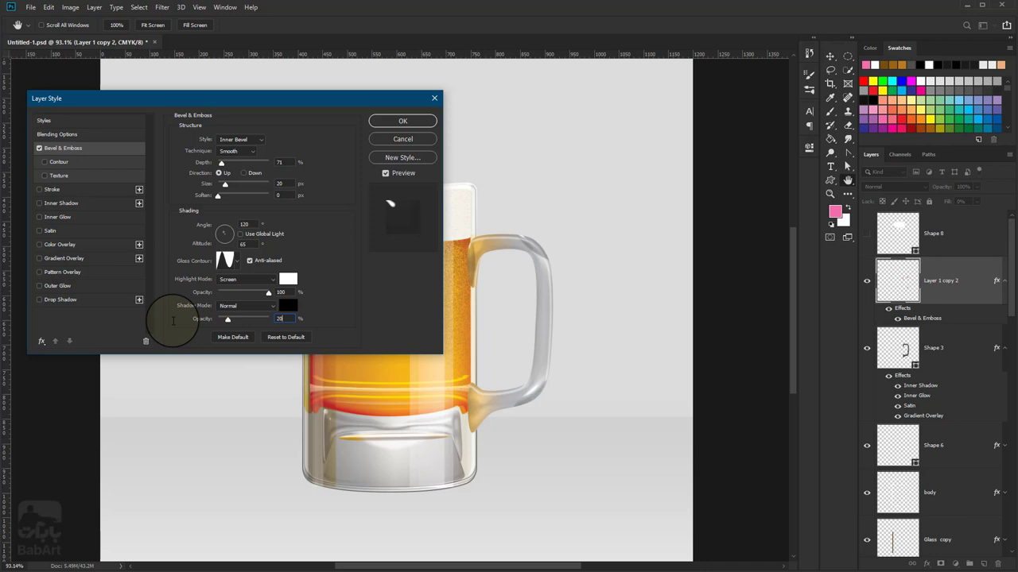
{"action": "left_click", "coordinate": [403, 120]}
- Collapse the effects lists and select the Shape 3 handle layer, toggling it to compare
{"action": "left_click", "coordinate": [1004, 282]}
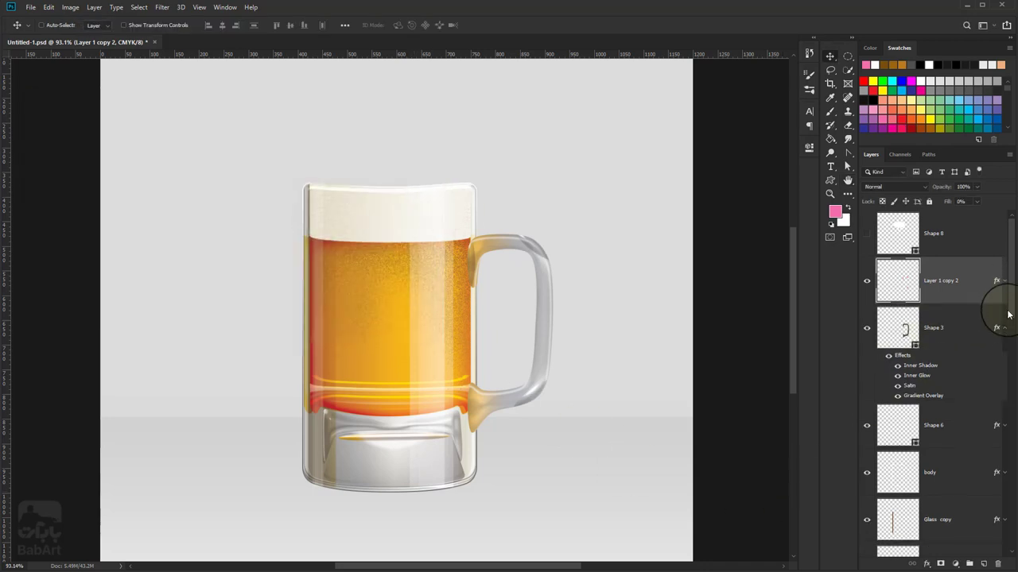
{"action": "left_click", "coordinate": [1004, 328]}
{"action": "left_click", "coordinate": [895, 333]}
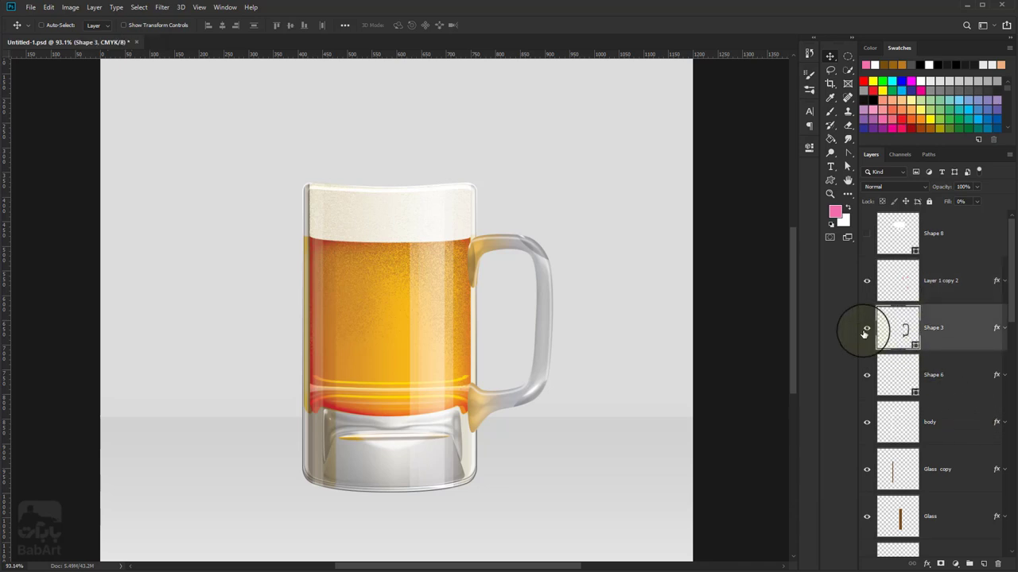
{"action": "left_click", "coordinate": [866, 329]}
- Duplicate Shape 3 as Shape 3 copy above Layer 1 copy 2 and toggle visibility to compare
{"action": "mouse_move", "coordinate": [954, 334]}
{"action": "left_mouse_down"}
{"action": "mouse_move", "coordinate": [986, 537]}
{"action": "mouse_move", "coordinate": [973, 483]}
{"action": "left_mouse_up"}
{"action": "key", "text": "ctrl+j"}
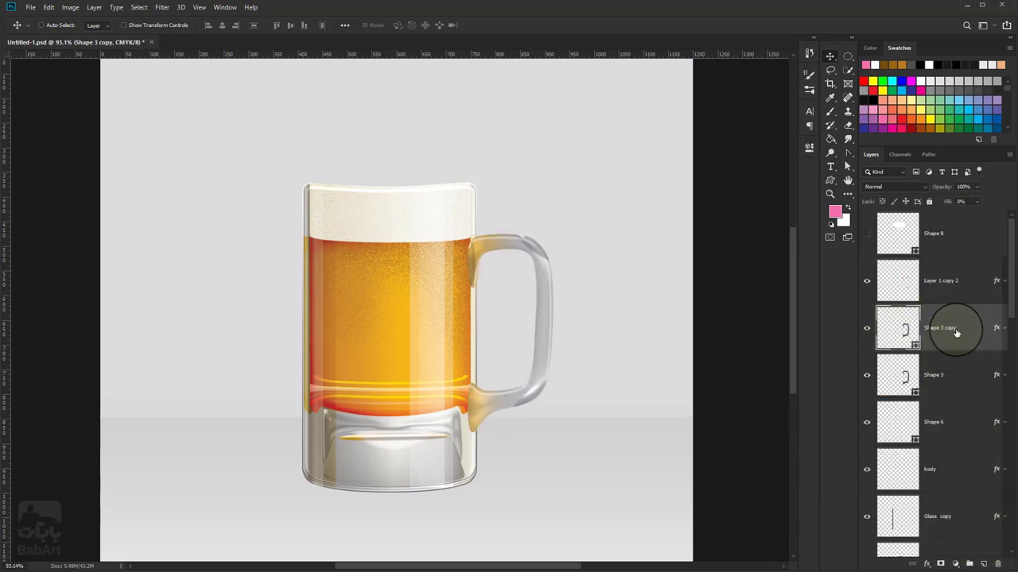
{"action": "left_click_drag", "start_coordinate": [949, 329], "coordinate": [938, 270]}
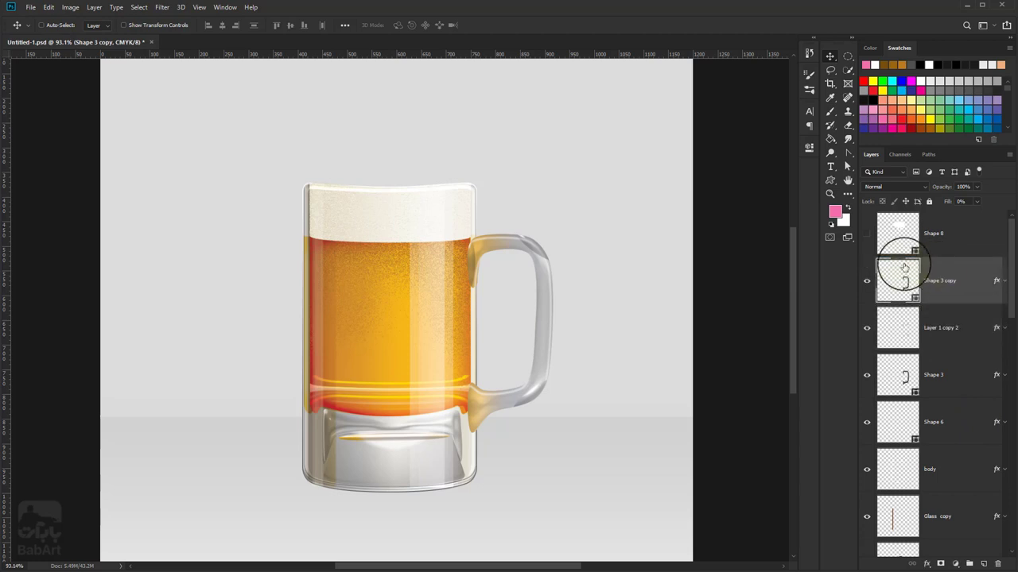
{"action": "left_click", "coordinate": [866, 329]}
{"action": "left_click", "coordinate": [867, 280]}
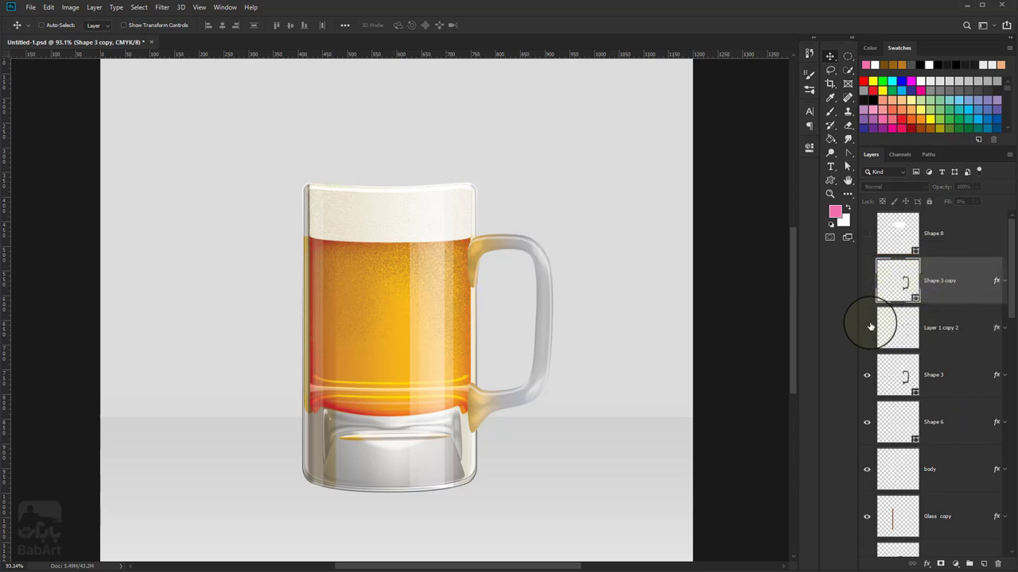
{"action": "left_click", "coordinate": [867, 329]}
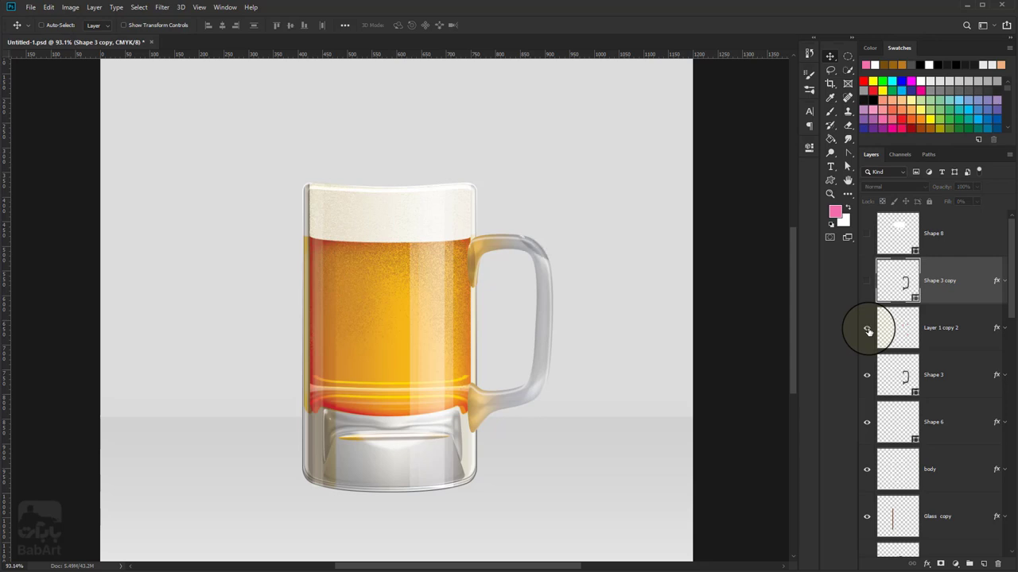
{"action": "left_click", "coordinate": [867, 281]}
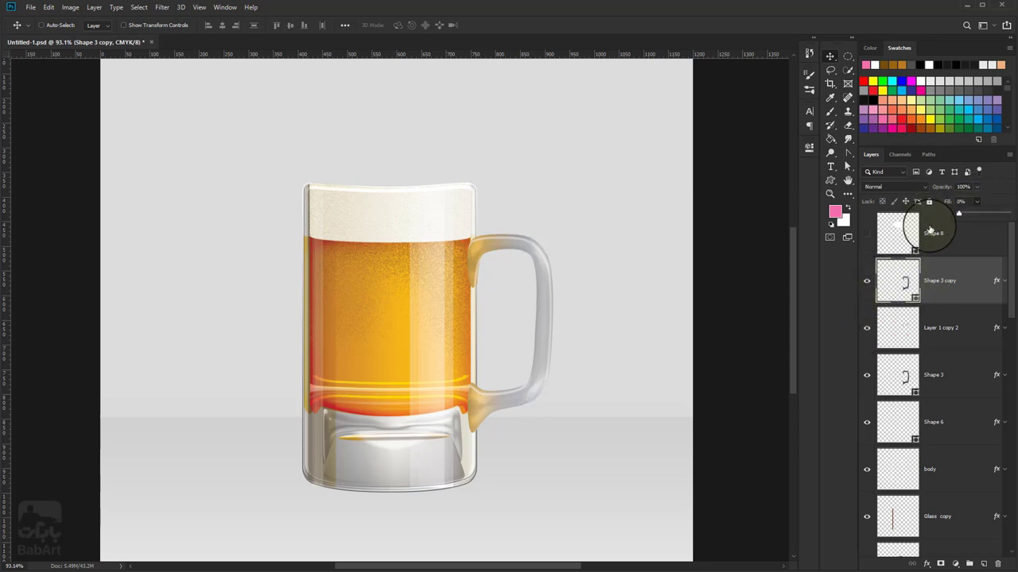
- Clear the layer style from Shape 3 copy
{"action": "right_click", "coordinate": [936, 283]}
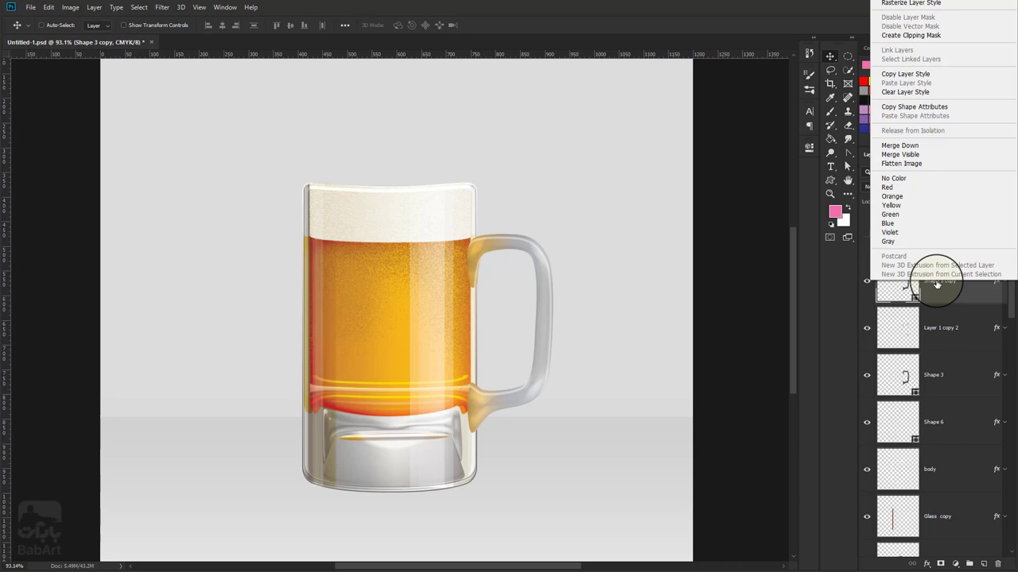
{"action": "left_click", "coordinate": [904, 92]}
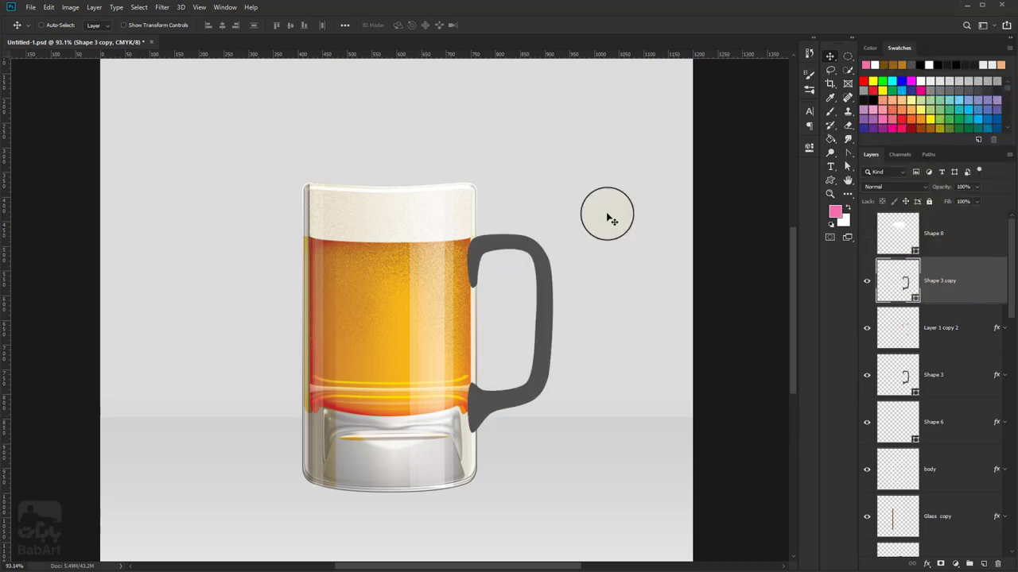
{"action": "left_click", "coordinate": [94, 7]}
{"action": "mouse_move", "coordinate": [109, 111]}
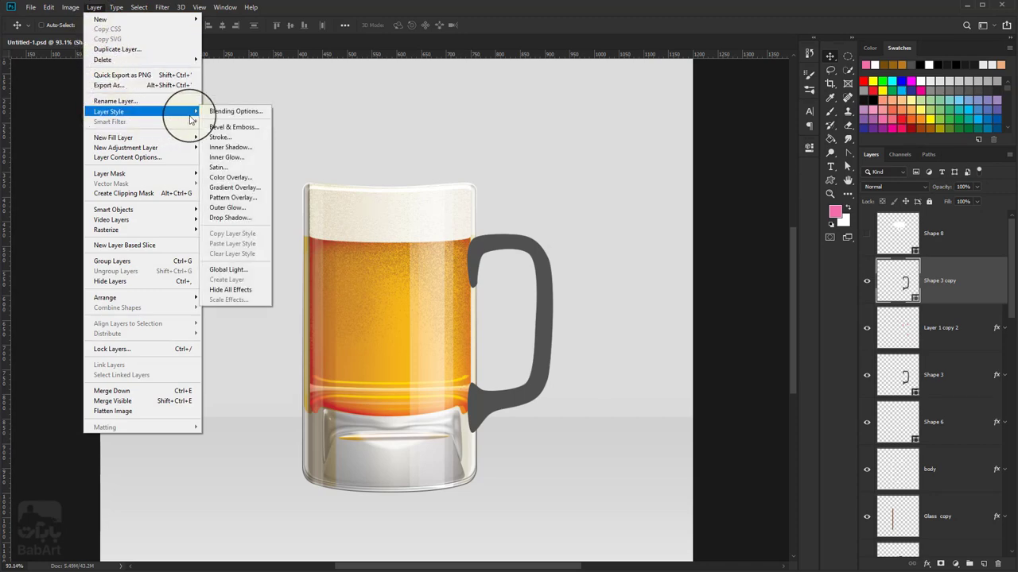
- Add Bevel & Emboss to the Shape 3 copy handle and set its fill opacity to 0
{"action": "left_click", "coordinate": [226, 129]}
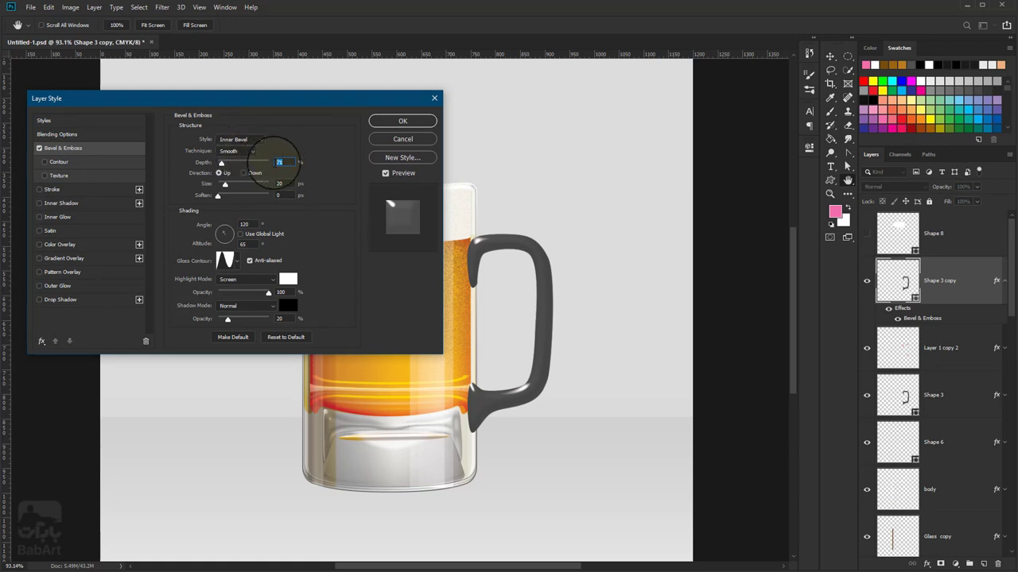
{"action": "left_click", "coordinate": [279, 183]}
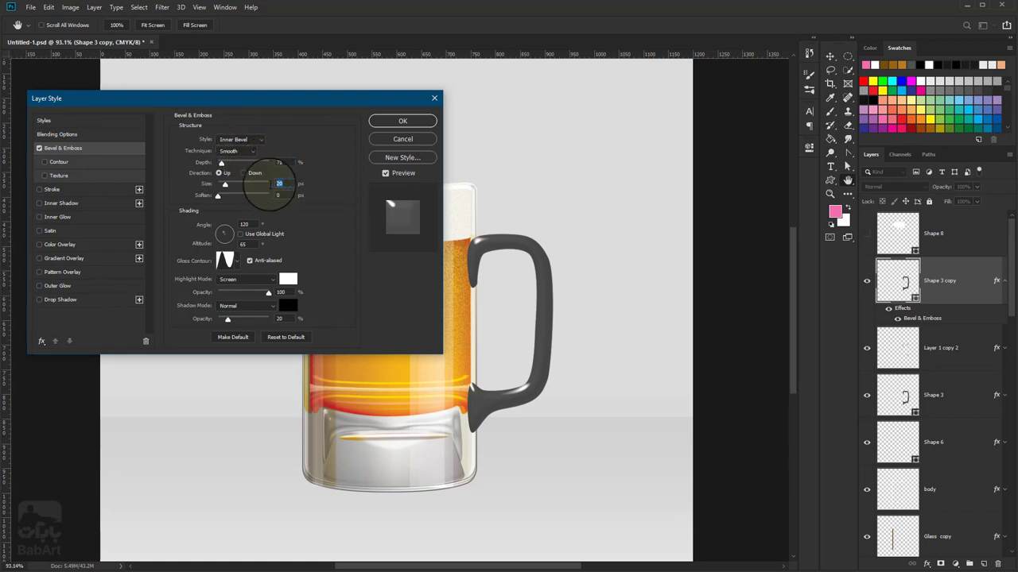
{"action": "key", "text": "Tab"}
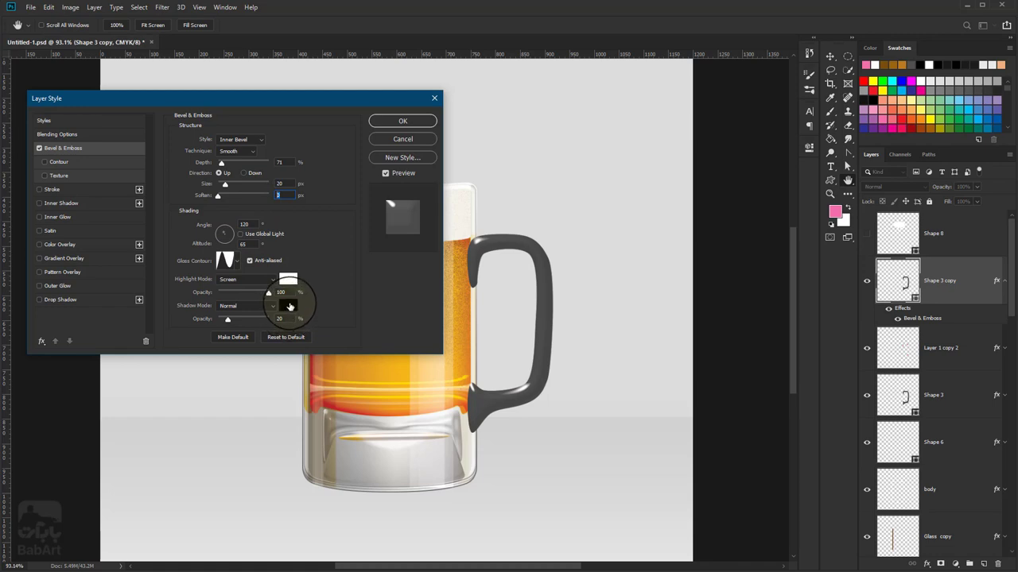
{"action": "left_click", "coordinate": [57, 134]}
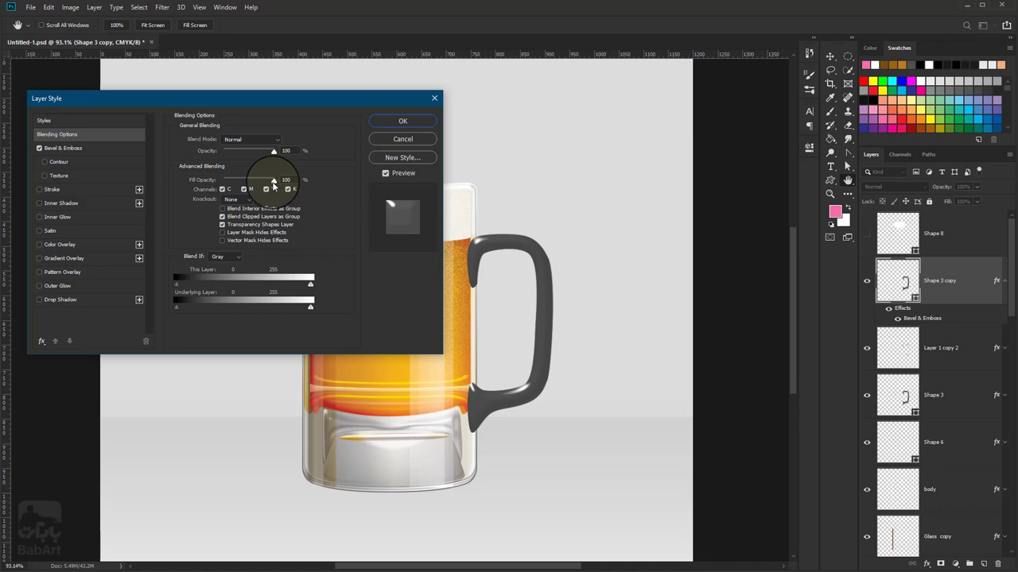
{"action": "left_click_drag", "start_coordinate": [274, 179], "coordinate": [196, 183]}
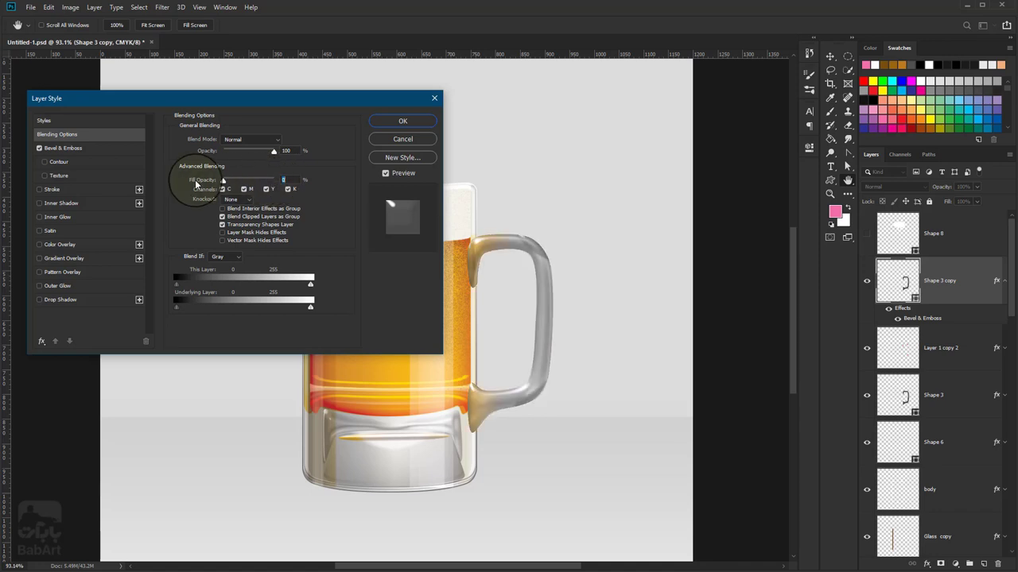
{"action": "left_click", "coordinate": [80, 147]}
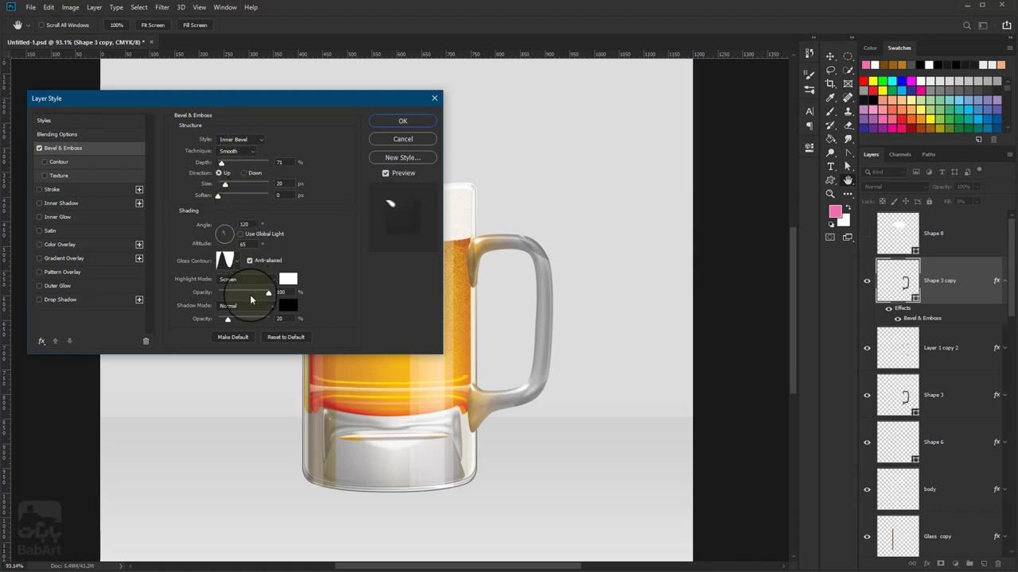
- Enable a custom upward-bent bevel contour at 55% range and apply the style
{"action": "left_click", "coordinate": [79, 162]}
{"action": "left_click", "coordinate": [270, 159]}
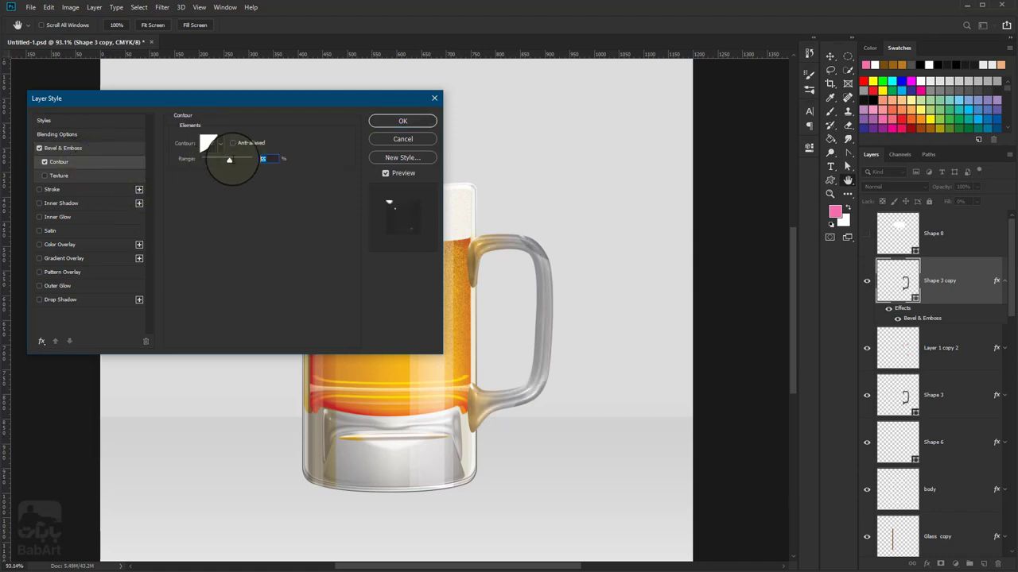
{"action": "left_click", "coordinate": [210, 147]}
{"action": "left_click_drag", "start_coordinate": [324, 289], "coordinate": [358, 239]}
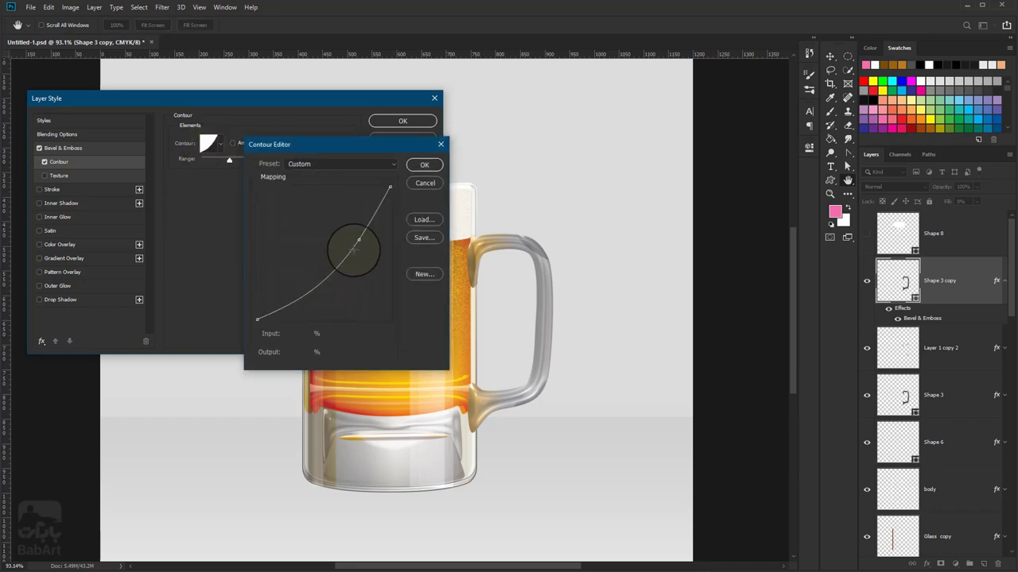
{"action": "left_click", "coordinate": [424, 165]}
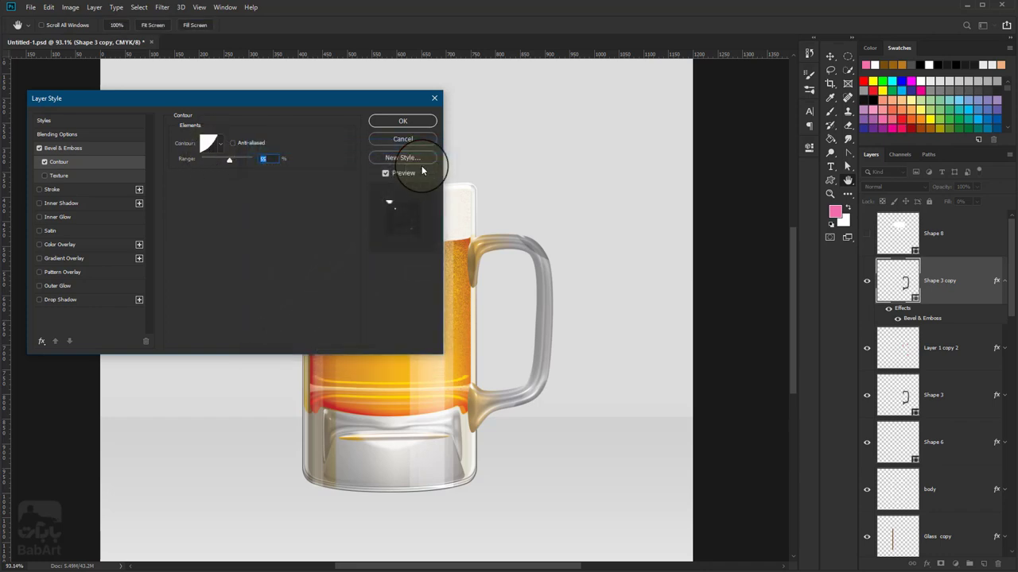
{"action": "left_click", "coordinate": [403, 120]}
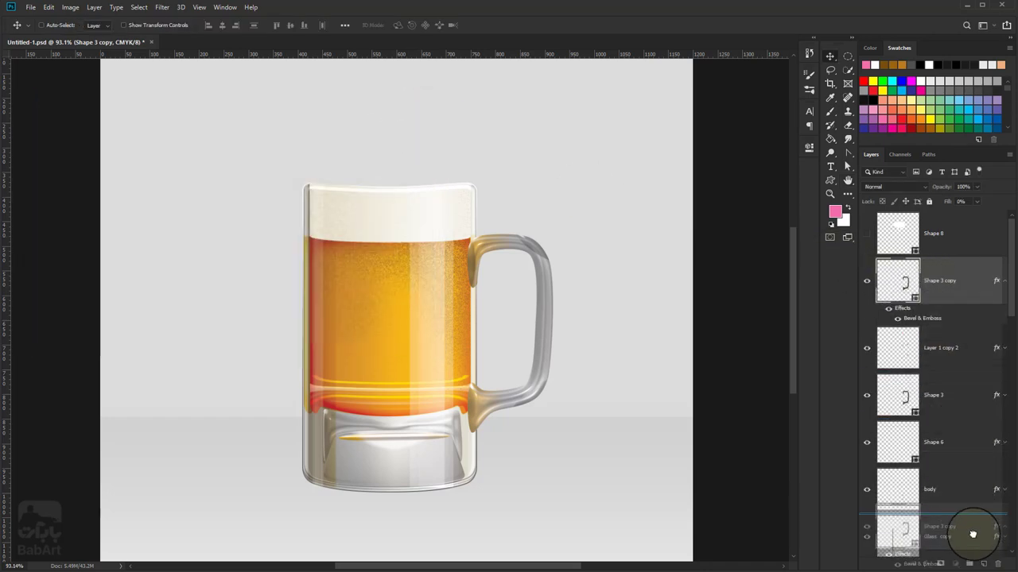
- Duplicate the glossy handle layer as Shape 3 copy 2 and toggle it to compare
{"action": "left_click_drag", "start_coordinate": [950, 287], "coordinate": [984, 564]}
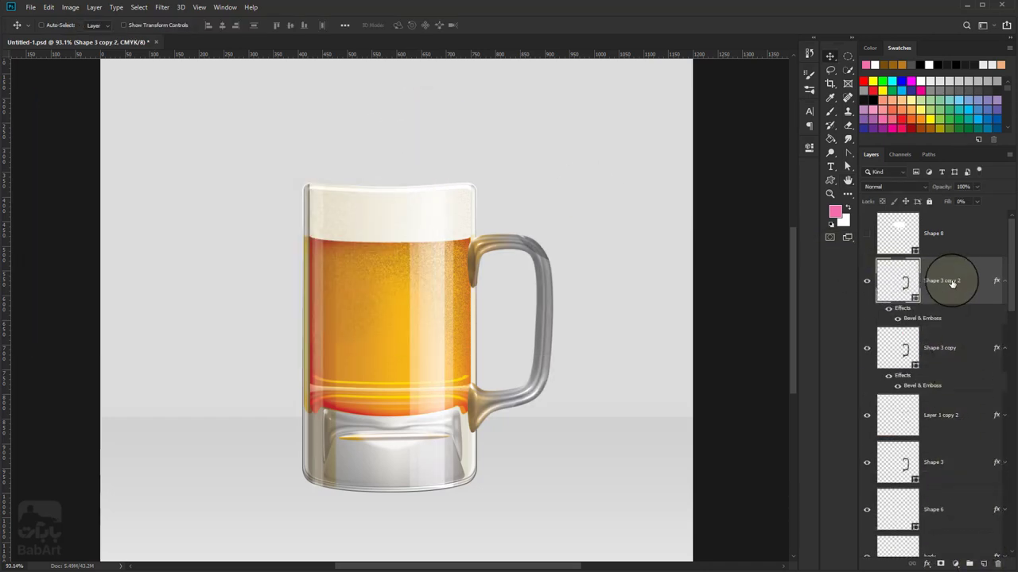
{"action": "left_click", "coordinate": [867, 282]}
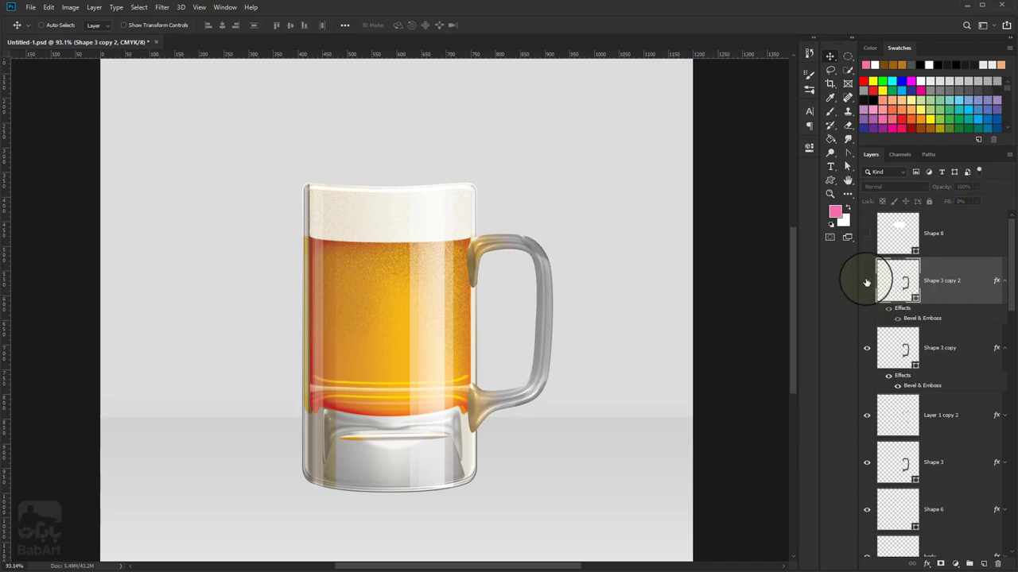
{"action": "left_click", "coordinate": [866, 281]}
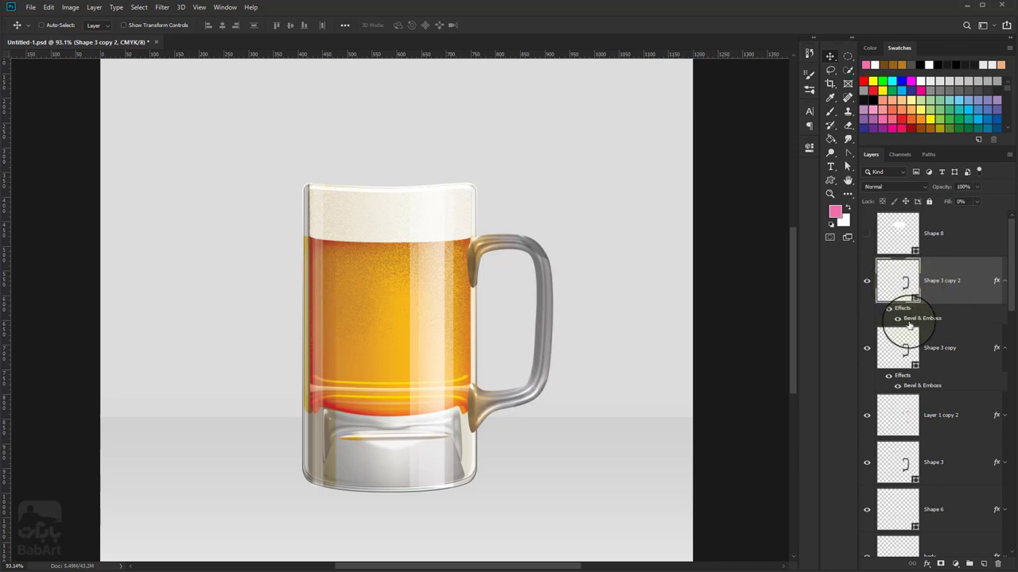
- On Shape 3 copy 2, set bevel size 6, a 90° lighting angle and the Linear gloss contour
{"action": "double_click", "coordinate": [910, 318]}
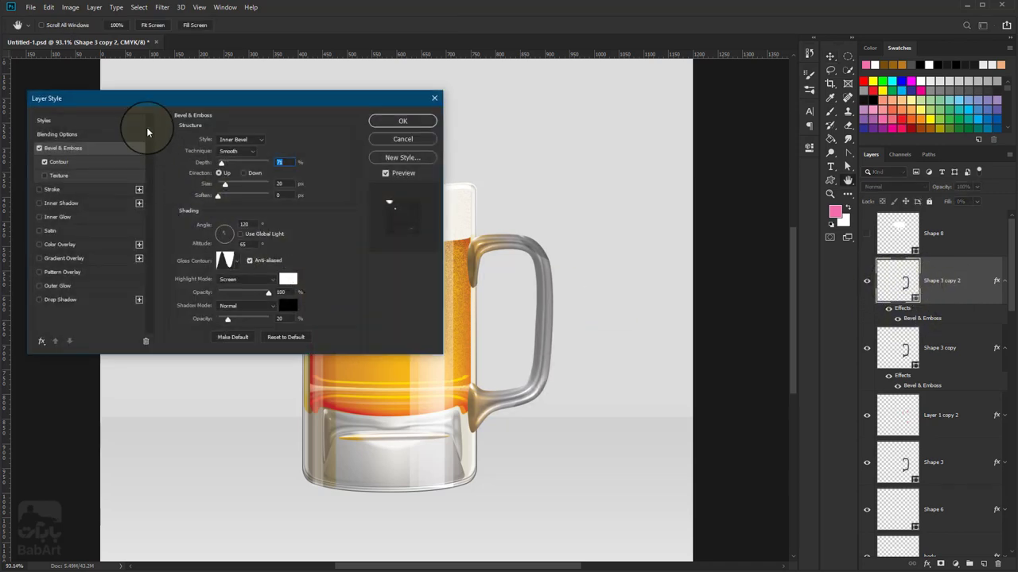
{"action": "left_click_drag", "start_coordinate": [143, 100], "coordinate": [143, 92]}
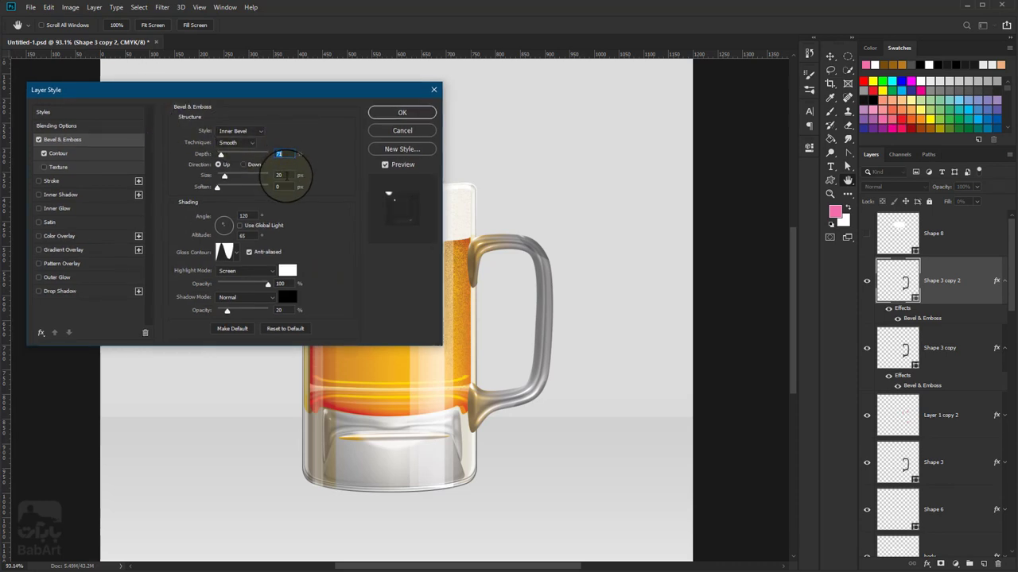
{"action": "double_click", "coordinate": [280, 175]}
{"action": "type", "text": "6"}
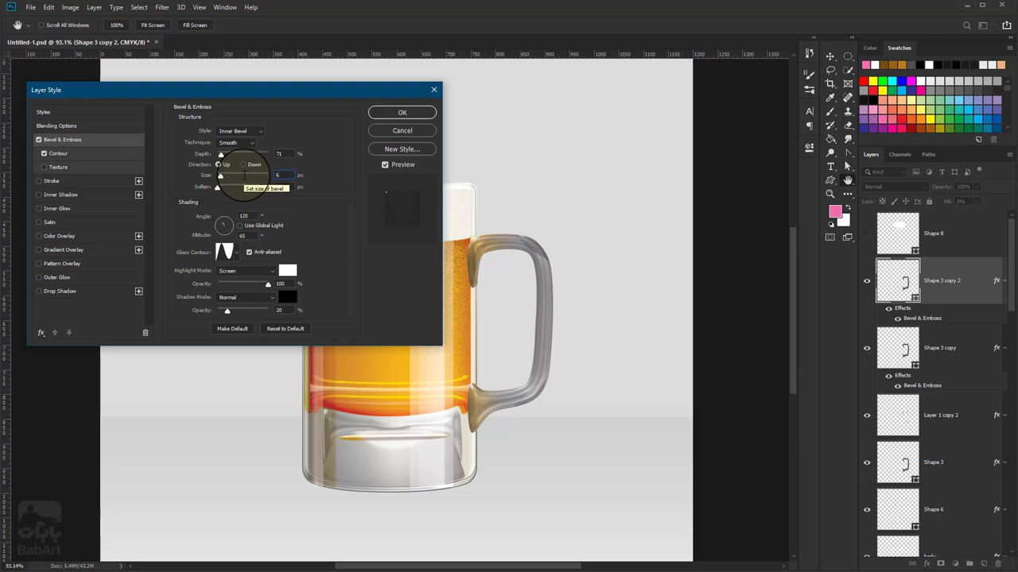
{"action": "double_click", "coordinate": [280, 187]}
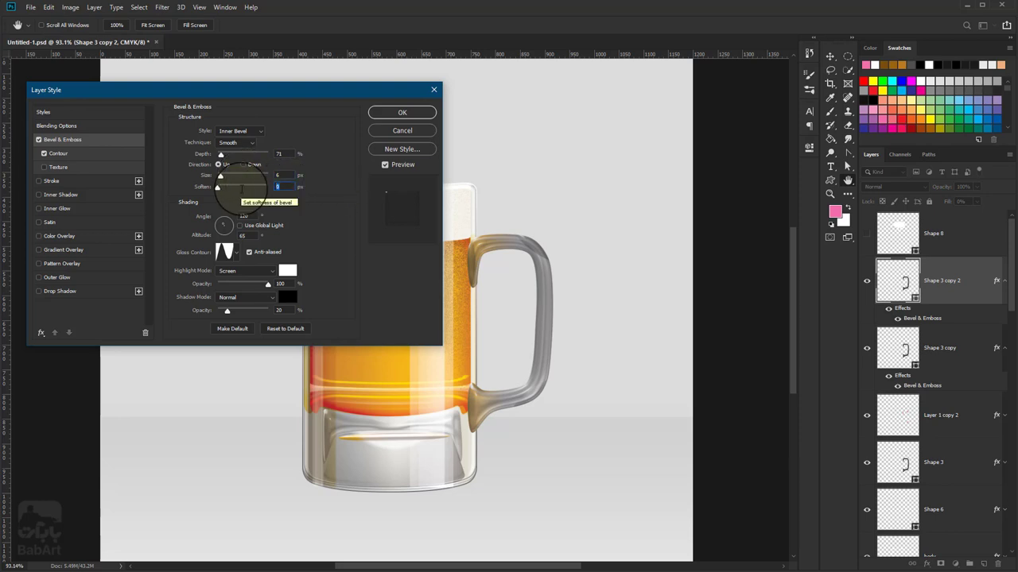
{"action": "type", "text": "1"}
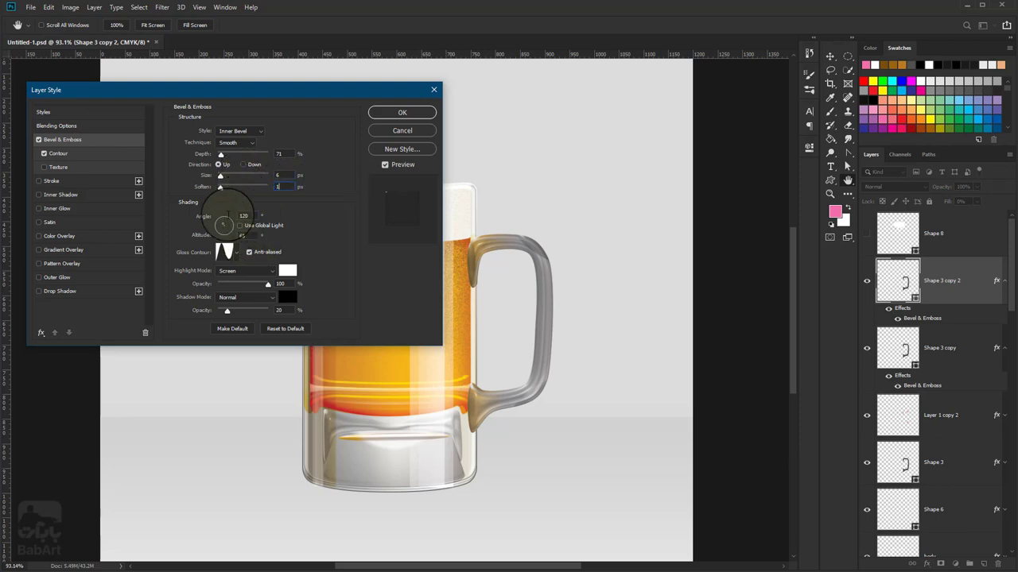
{"action": "type", "text": "90"}
{"action": "key", "text": "Tab"}
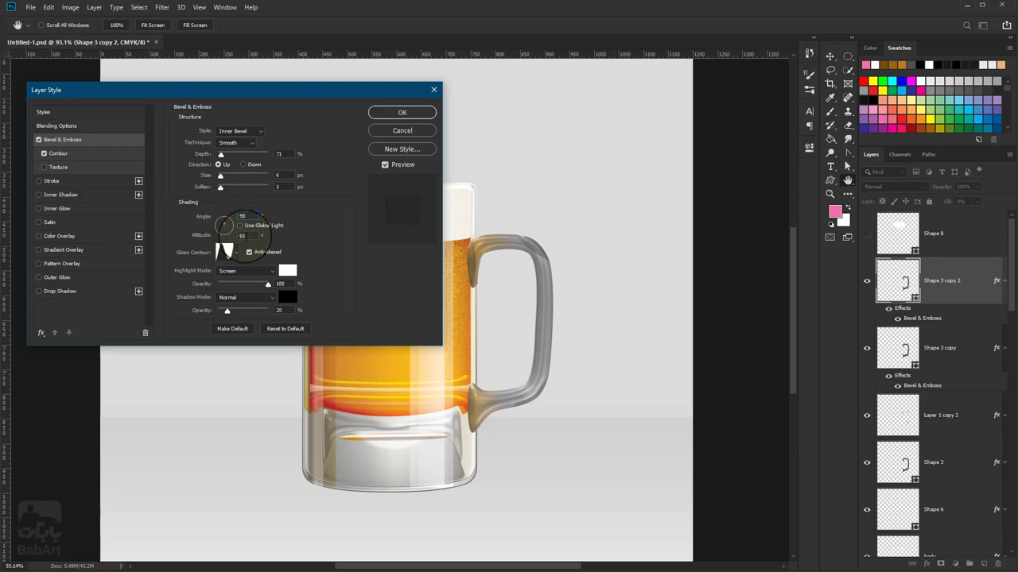
{"action": "type", "text": "32"}
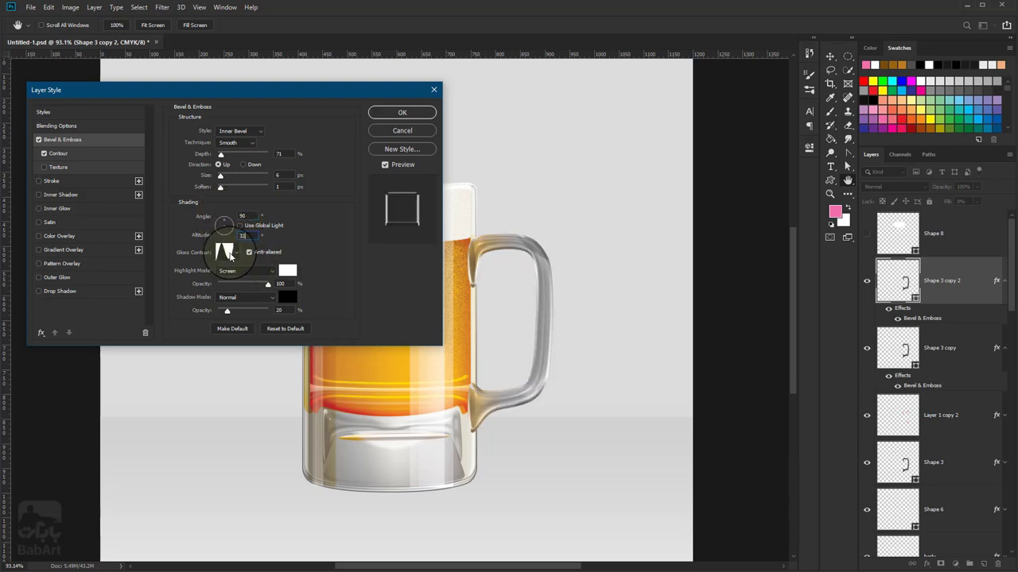
{"action": "left_click", "coordinate": [235, 253]}
{"action": "left_click", "coordinate": [180, 277]}
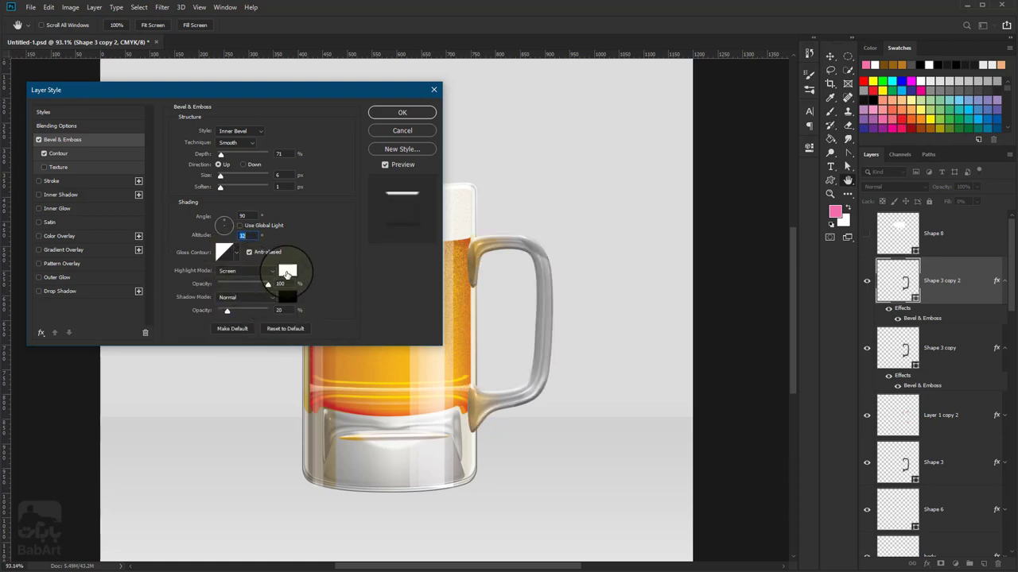
{"action": "key", "text": "Tab"}
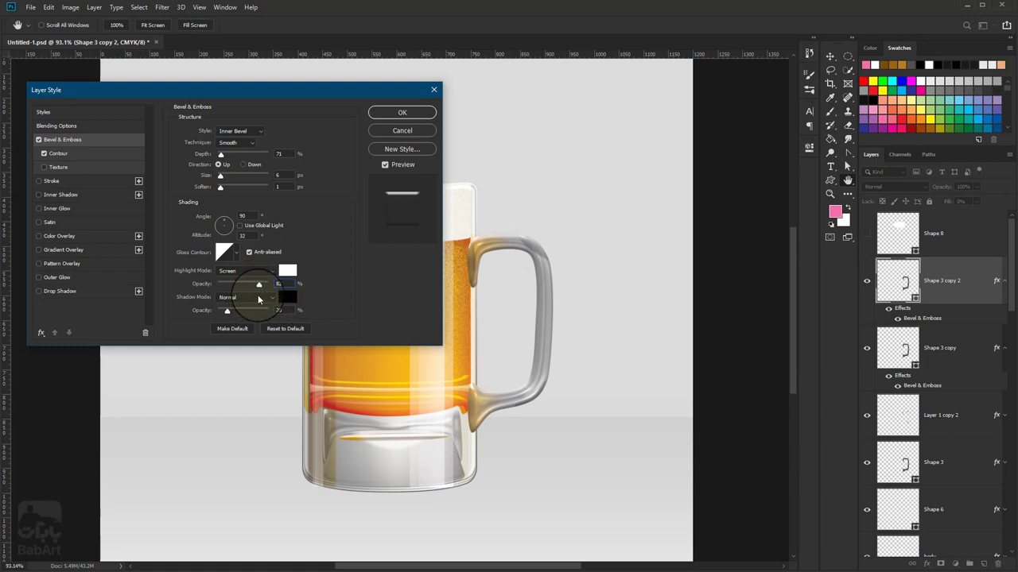
- Make the bevel shadow a white Color Dodge shadow
{"action": "left_click", "coordinate": [257, 298]}
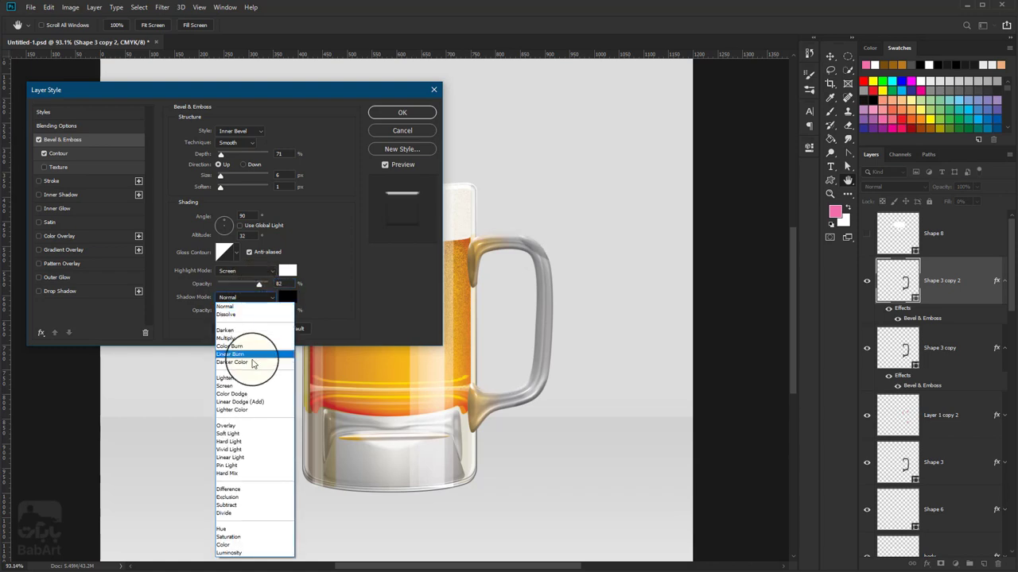
{"action": "left_click", "coordinate": [239, 394]}
{"action": "left_click", "coordinate": [290, 298]}
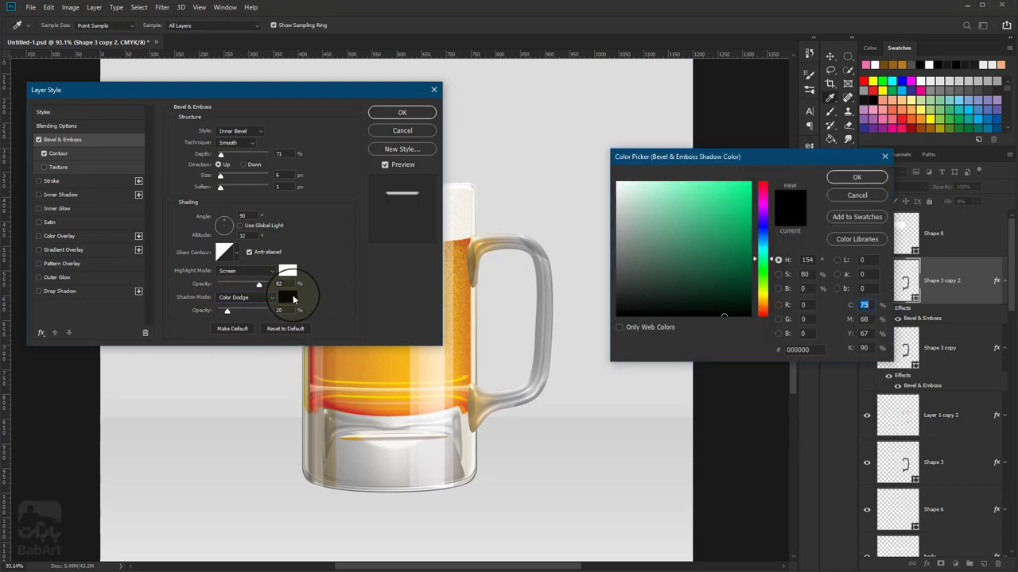
{"action": "left_click_drag", "start_coordinate": [660, 206], "coordinate": [575, 156]}
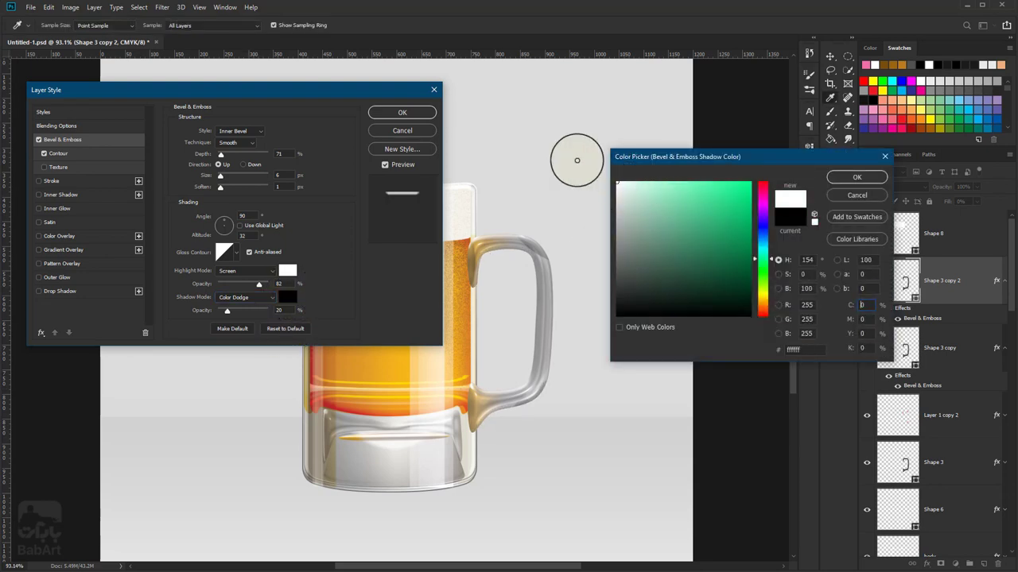
{"action": "left_click", "coordinate": [856, 176]}
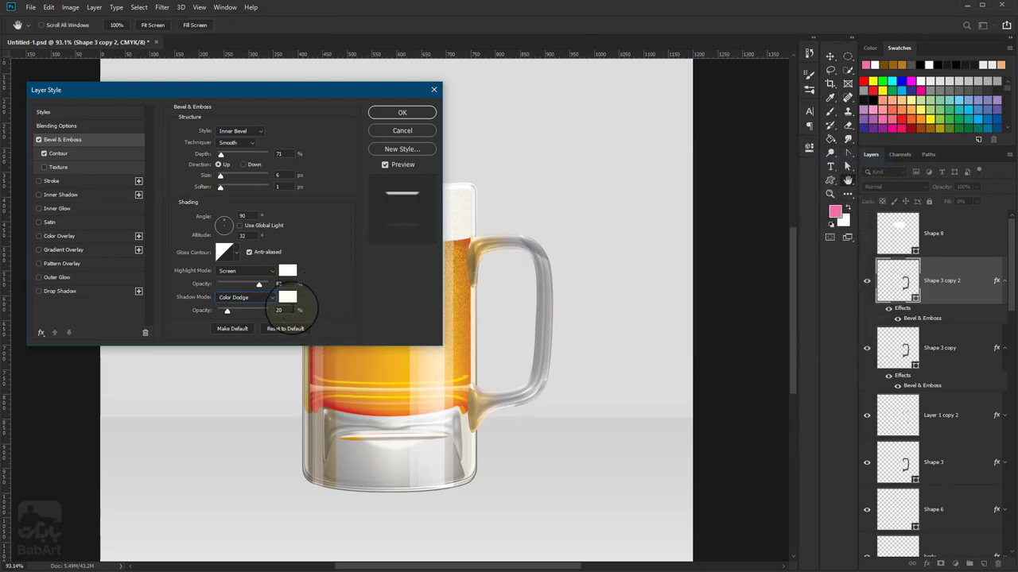
{"action": "left_click", "coordinate": [277, 310]}
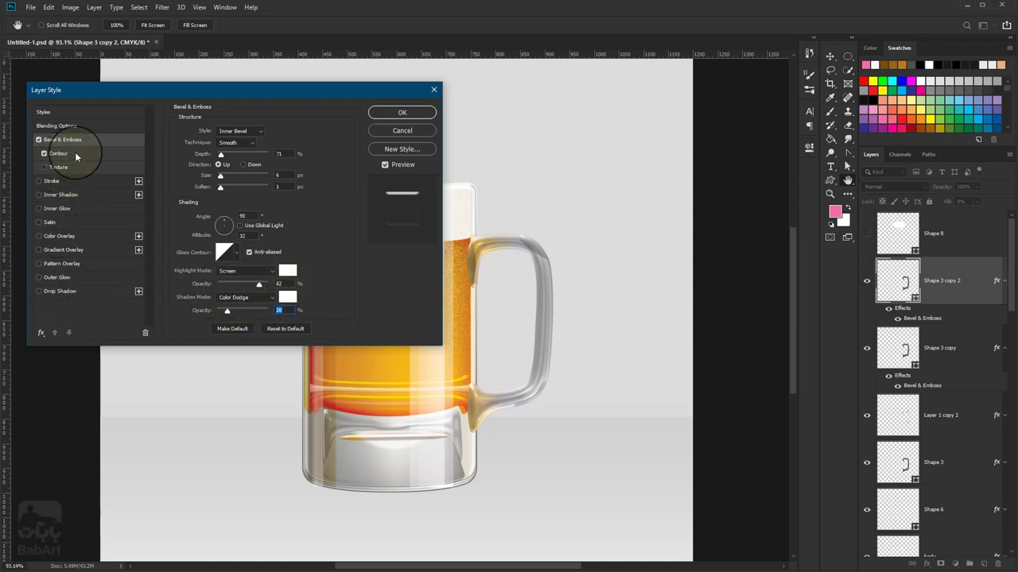
- Switch the bevel contour to a new peaked shape at 87% range and apply it
{"action": "left_click", "coordinate": [75, 156]}
{"action": "left_click", "coordinate": [221, 138]}
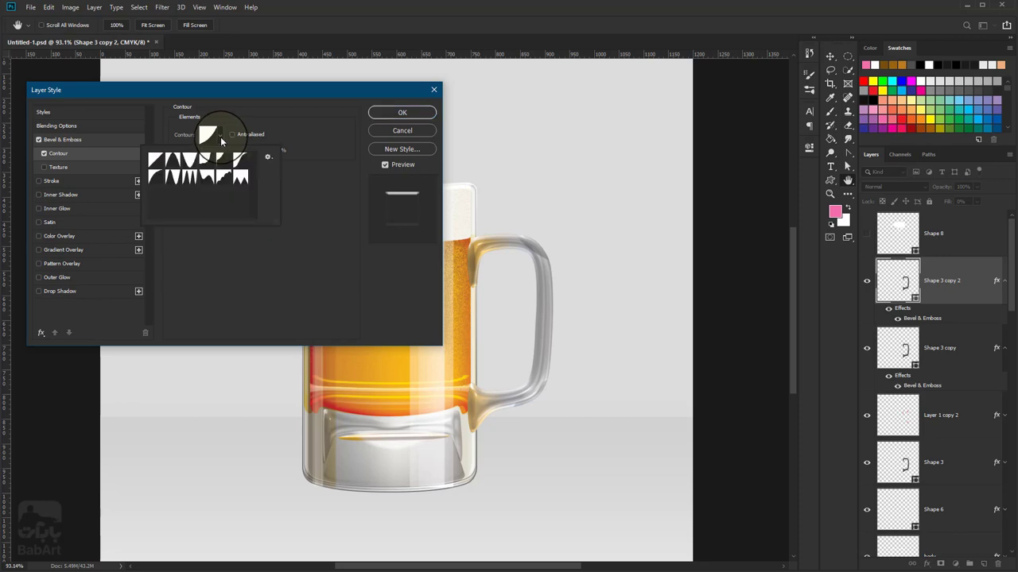
{"action": "left_click", "coordinate": [174, 159]}
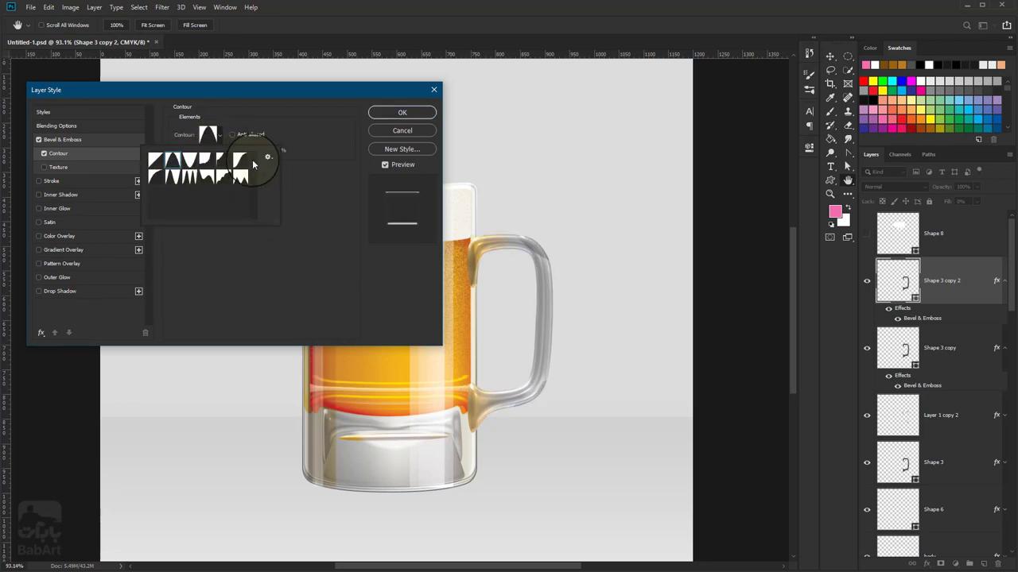
{"action": "left_click", "coordinate": [322, 205]}
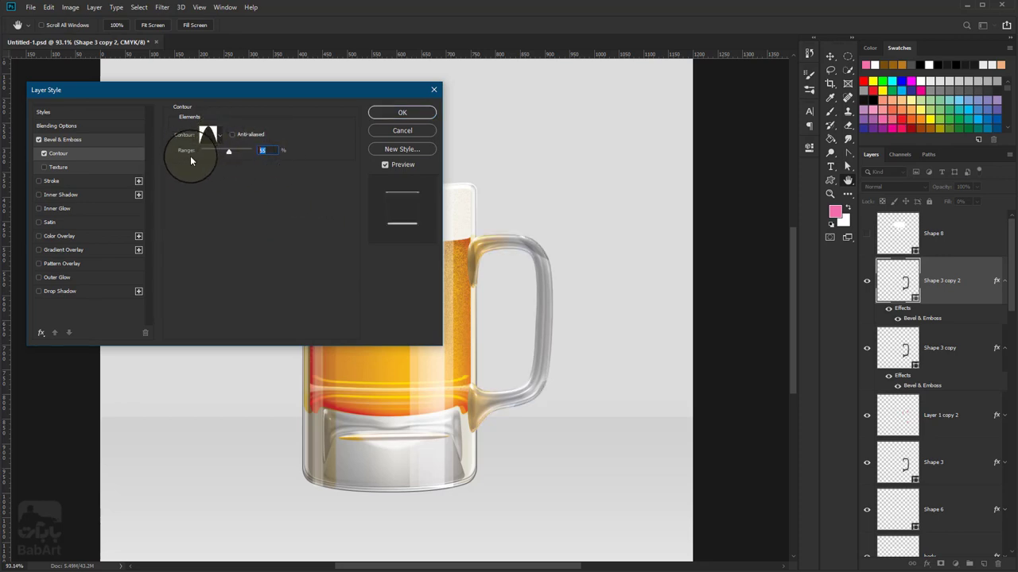
{"action": "type", "text": "87"}
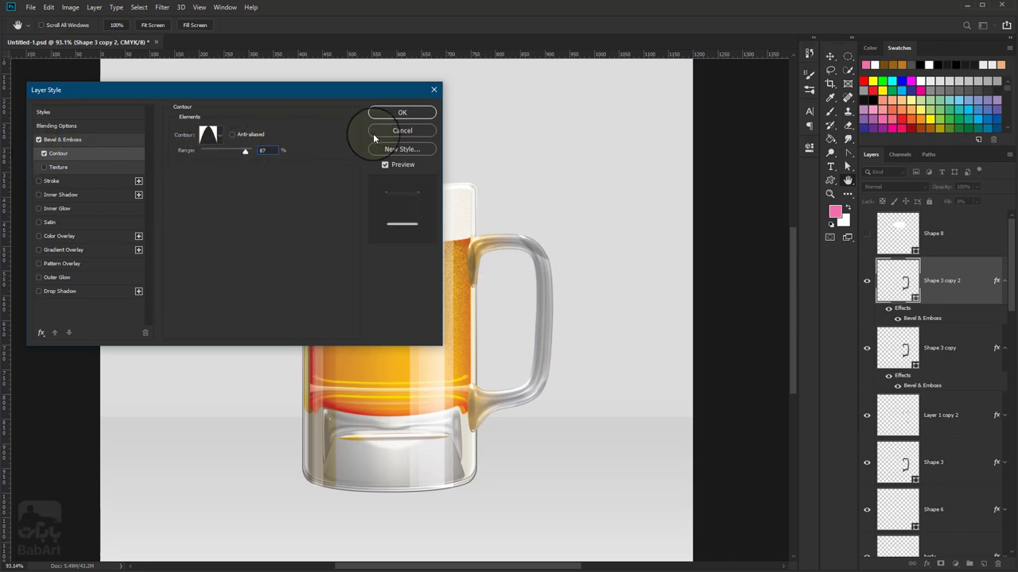
{"action": "left_click", "coordinate": [417, 111]}
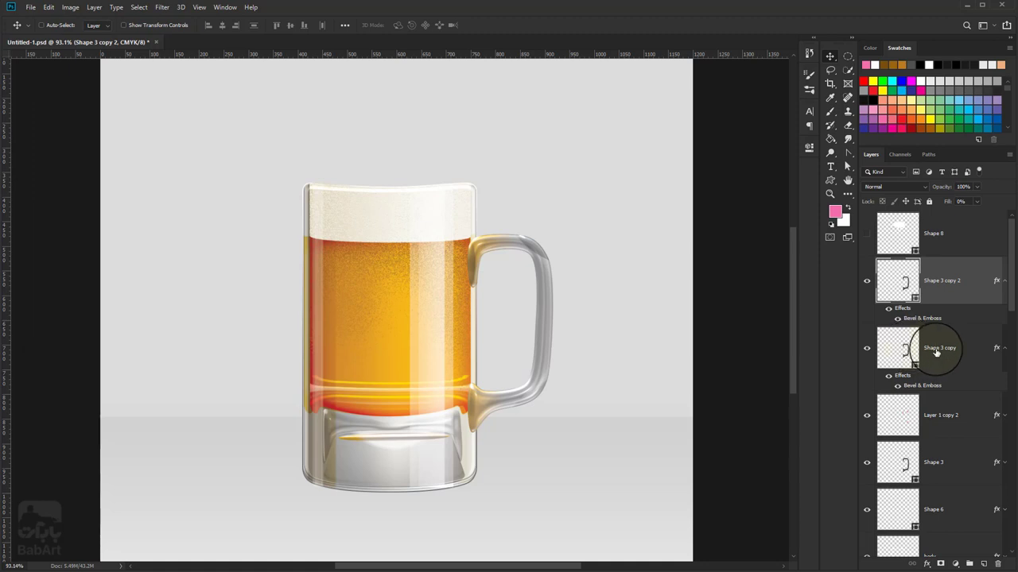
- On Shape 3 copy, change the bevel shadow from black to white at about 41% opacity
{"action": "left_click", "coordinate": [914, 352]}
{"action": "double_click", "coordinate": [923, 385]}
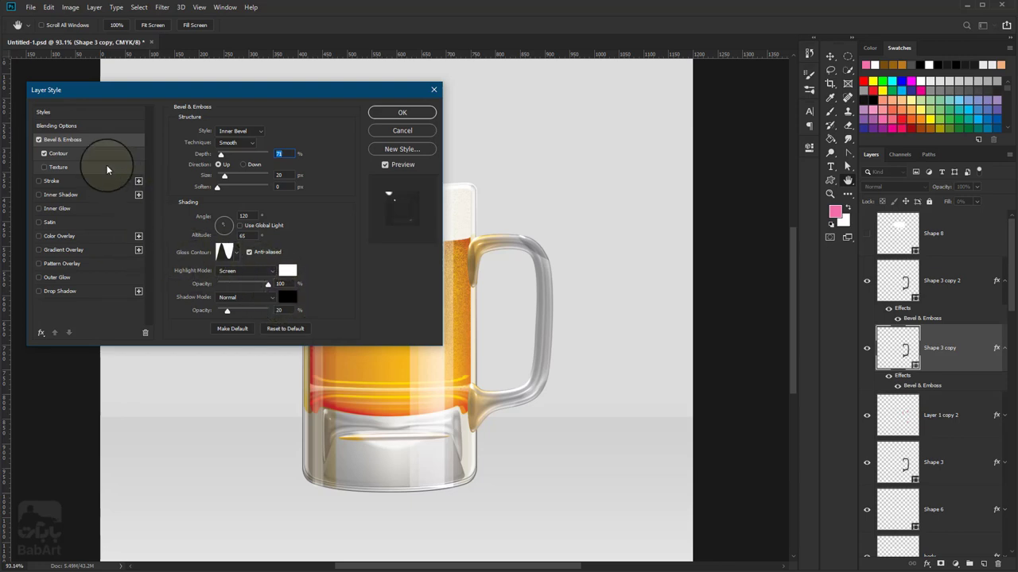
{"action": "left_click", "coordinate": [287, 297]}
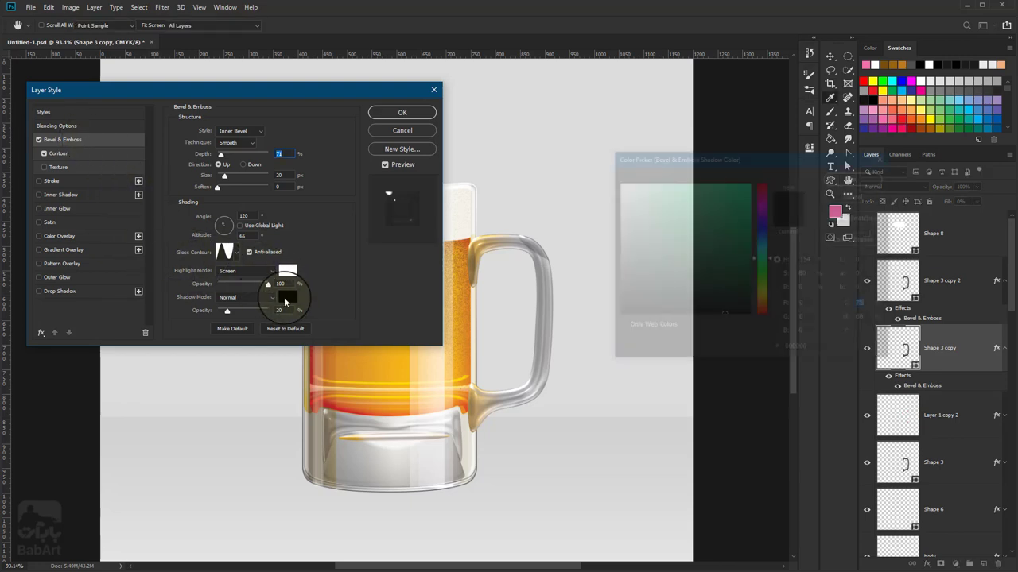
{"action": "left_click_drag", "start_coordinate": [657, 238], "coordinate": [574, 148]}
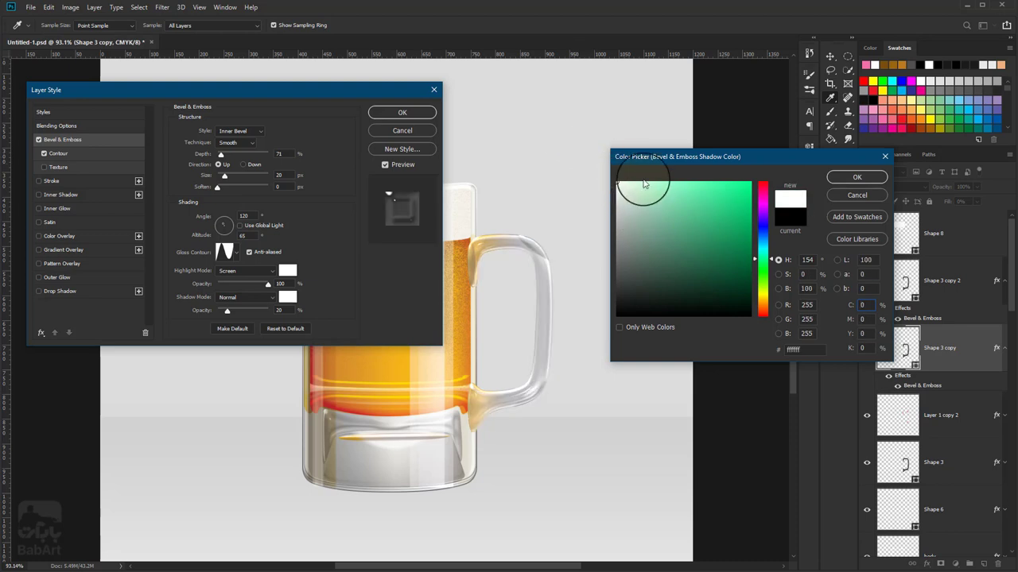
{"action": "left_click", "coordinate": [834, 179]}
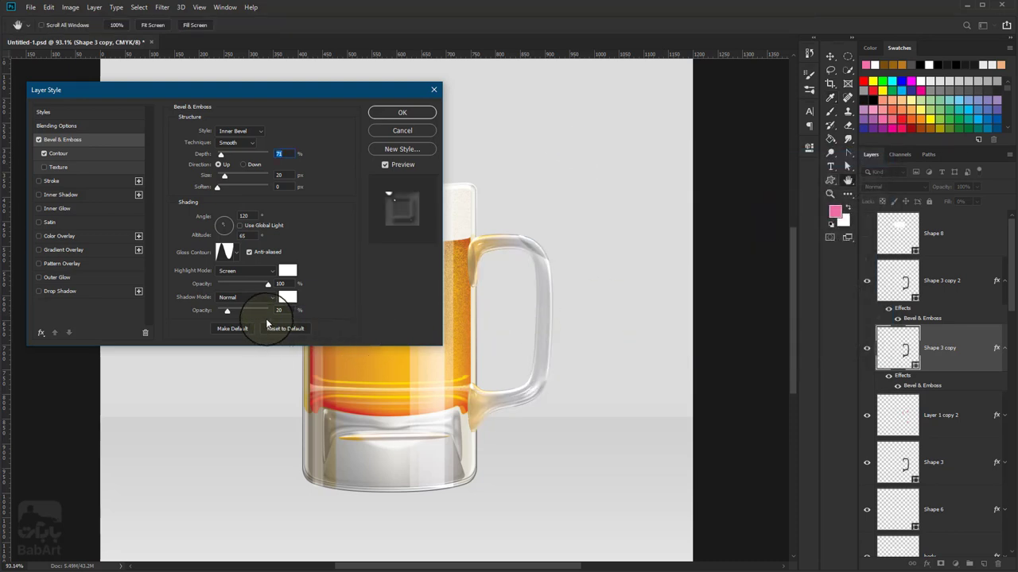
{"action": "left_click_drag", "start_coordinate": [228, 312], "coordinate": [233, 312]}
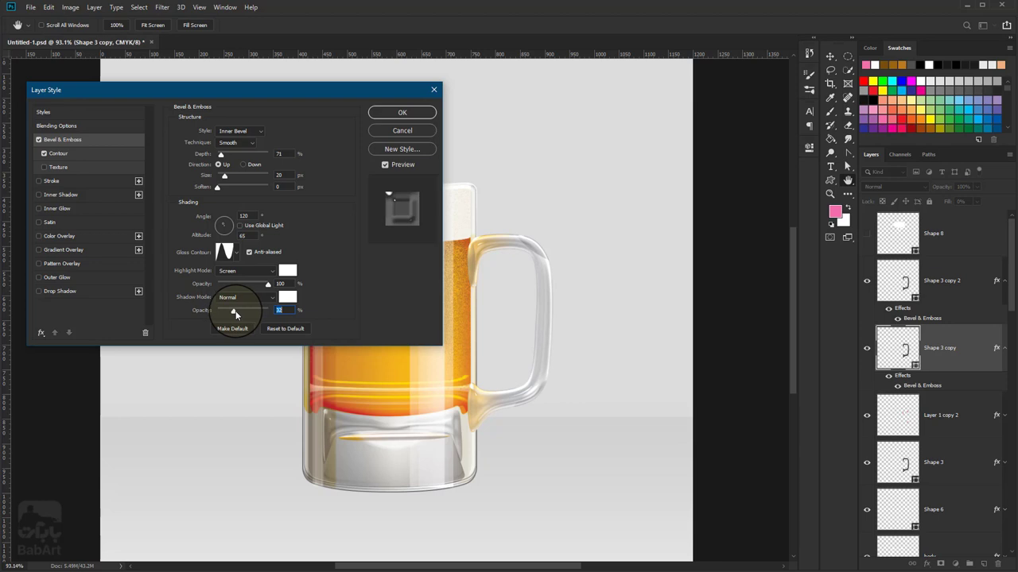
{"action": "left_click", "coordinate": [403, 113]}
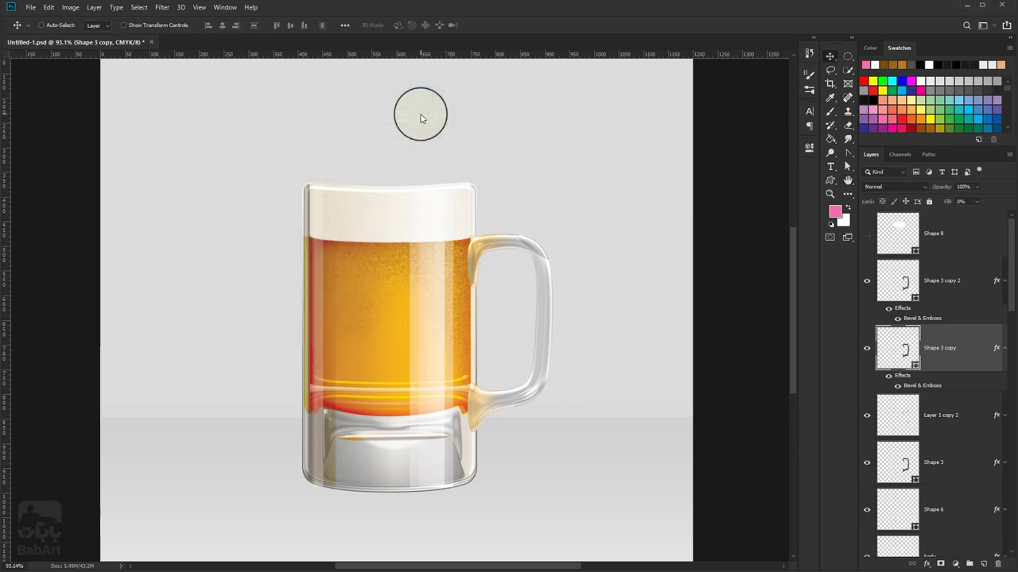
- Duplicate the Shape 3 copy 2 layer to create Shape 3 copy 3
{"action": "scroll", "coordinate": [509, 395], "scroll_direction": "down", "scroll_amount": 2}
{"action": "left_click", "coordinate": [511, 398], "text": "ctrl"}
{"action": "scroll", "coordinate": [511, 397], "scroll_direction": "up", "scroll_amount": 1}
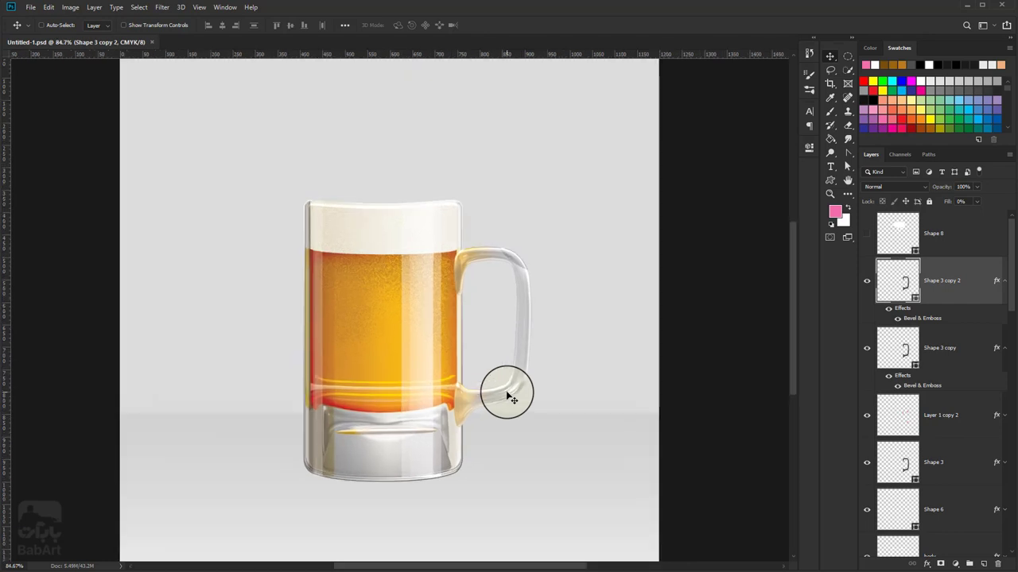
{"action": "scroll", "coordinate": [514, 393], "scroll_direction": "up", "scroll_amount": 1}
{"action": "scroll", "coordinate": [517, 390], "scroll_direction": "up", "scroll_amount": 1}
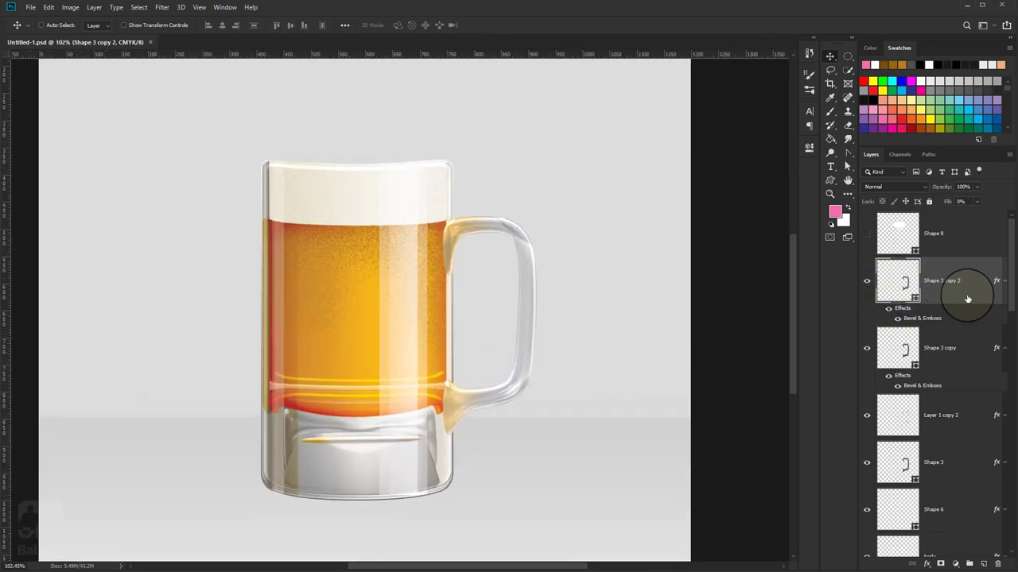
{"action": "left_click_drag", "start_coordinate": [968, 290], "coordinate": [969, 563]}
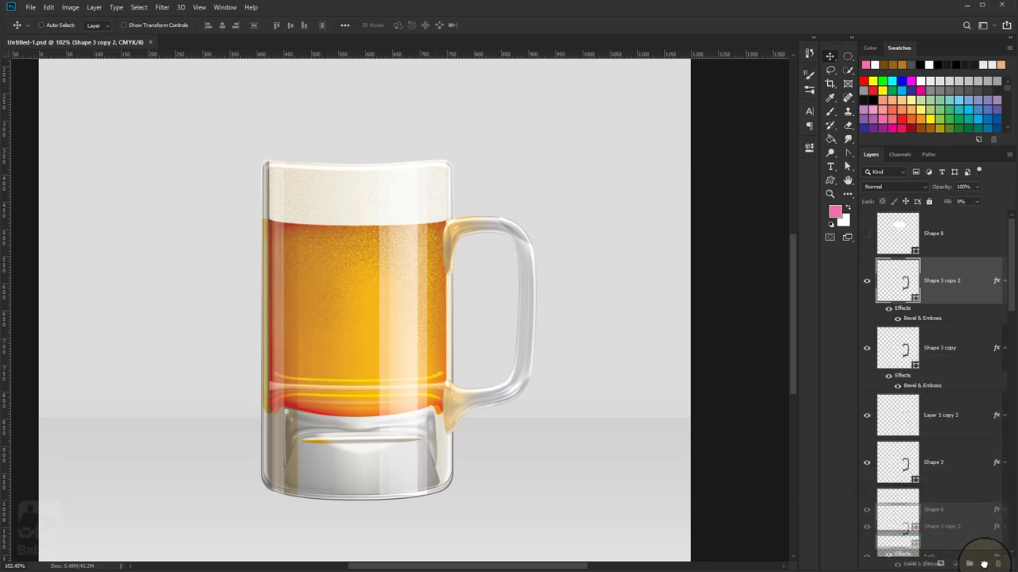
- Try the new copy's context and Layer menus to remove its effects
{"action": "right_click", "coordinate": [943, 291]}
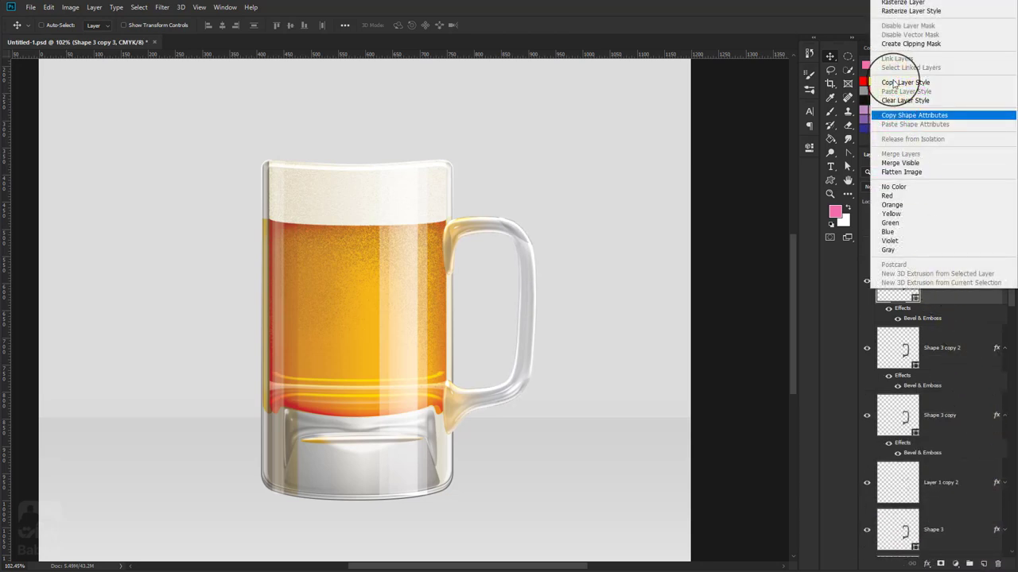
{"action": "left_click", "coordinate": [898, 11]}
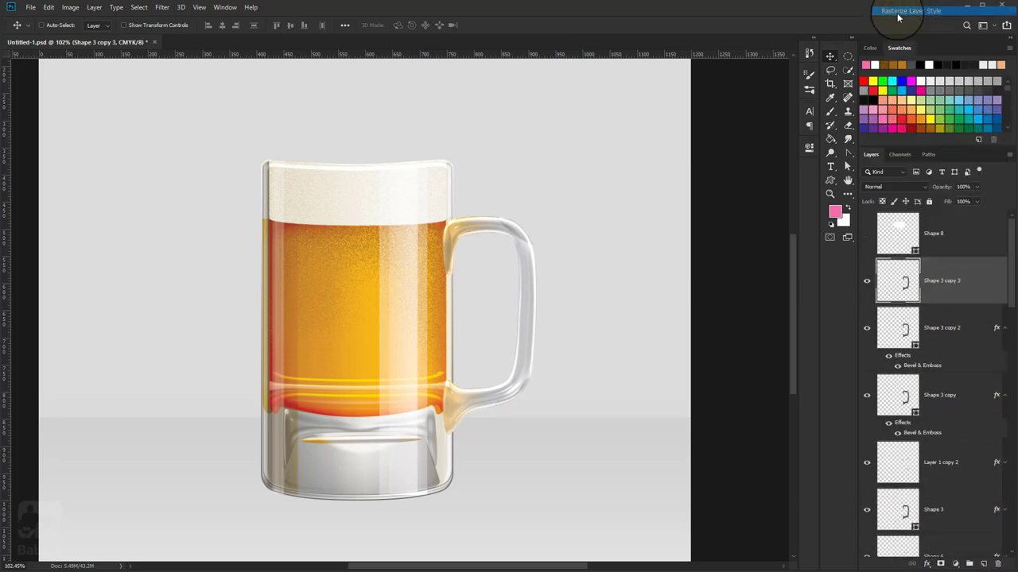
{"action": "right_click", "coordinate": [939, 296]}
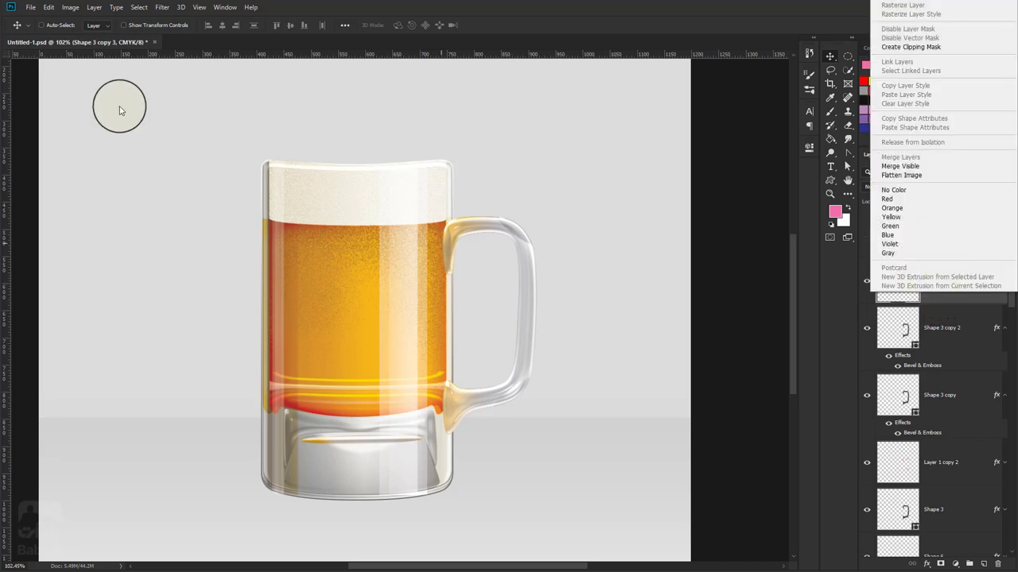
{"action": "left_click", "coordinate": [110, 11]}
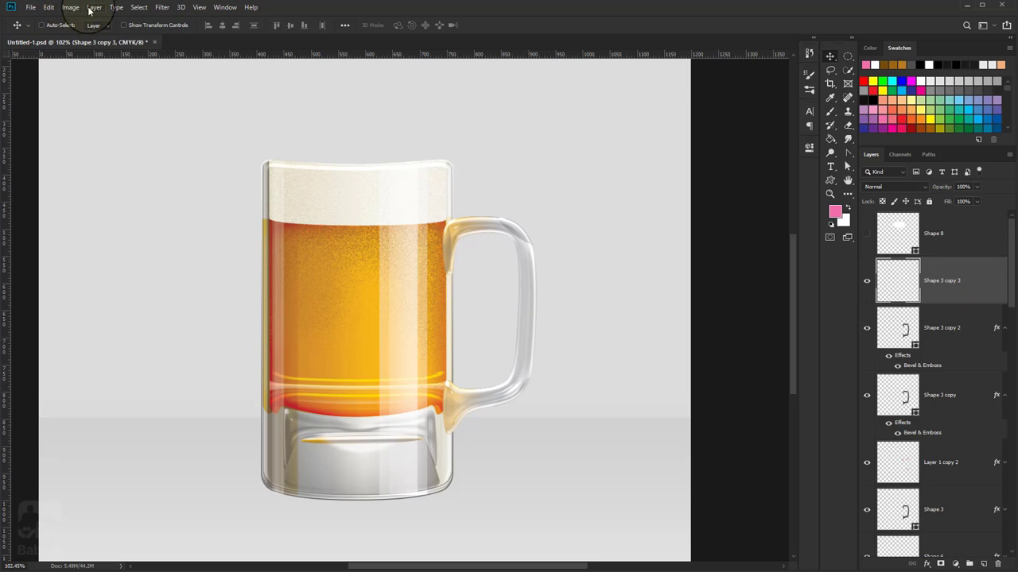
{"action": "left_click", "coordinate": [94, 7]}
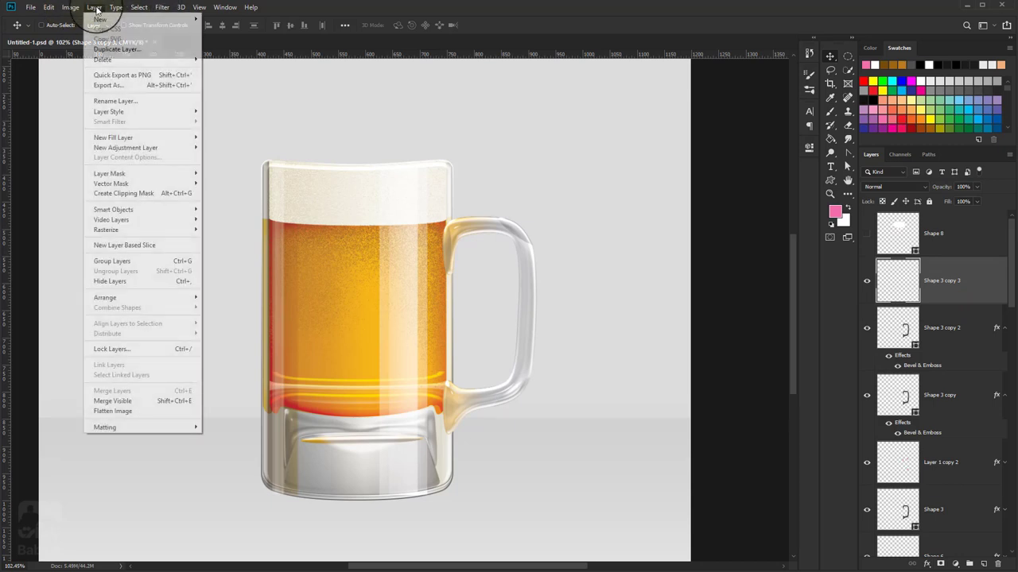
{"action": "left_click", "coordinate": [966, 286]}
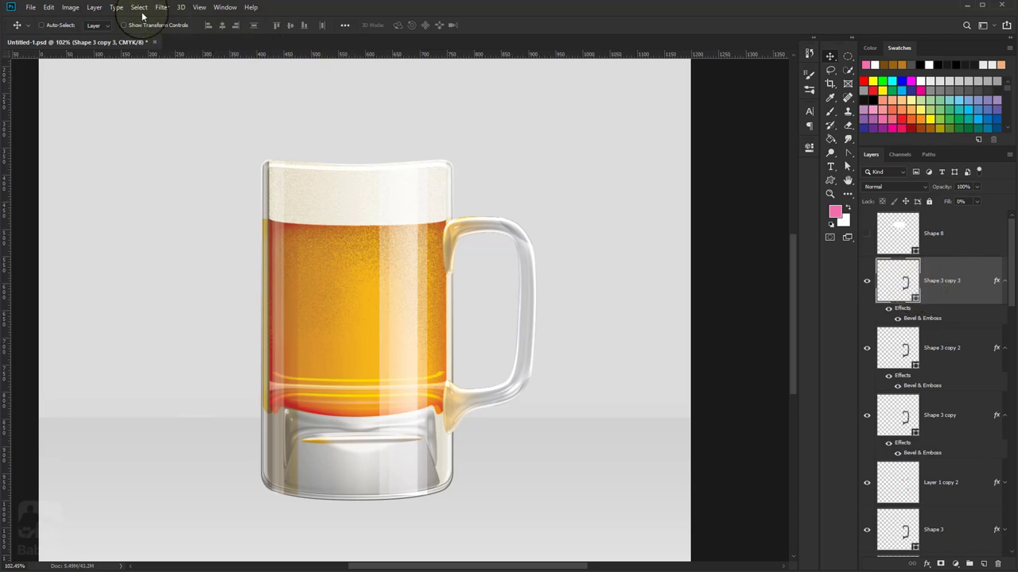
{"action": "left_click", "coordinate": [401, 95]}
- Clear Shape 3 copy 3's layer style and rasterize it into a flat dark grey handle
{"action": "right_click", "coordinate": [937, 290]}
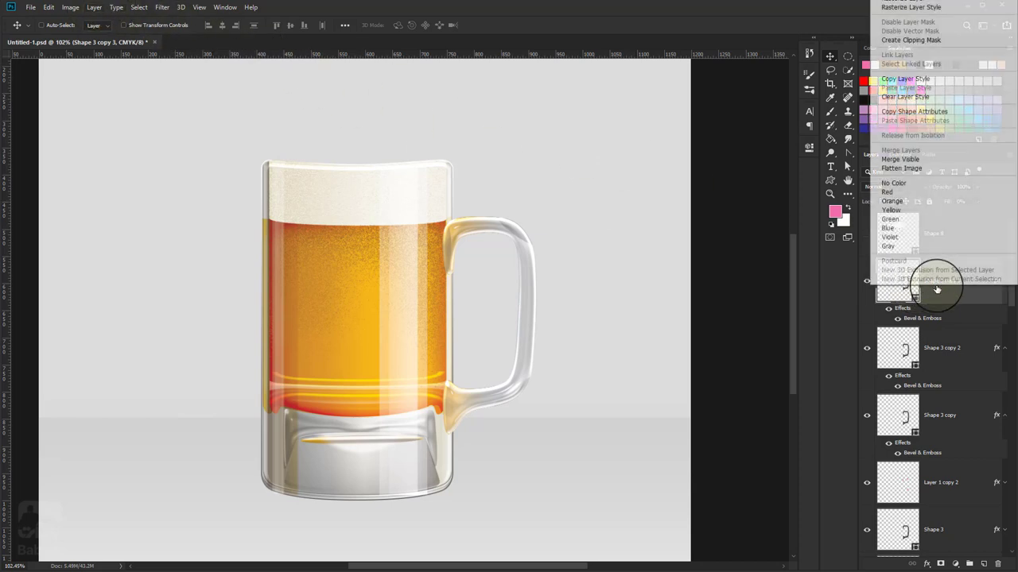
{"action": "left_click", "coordinate": [905, 97]}
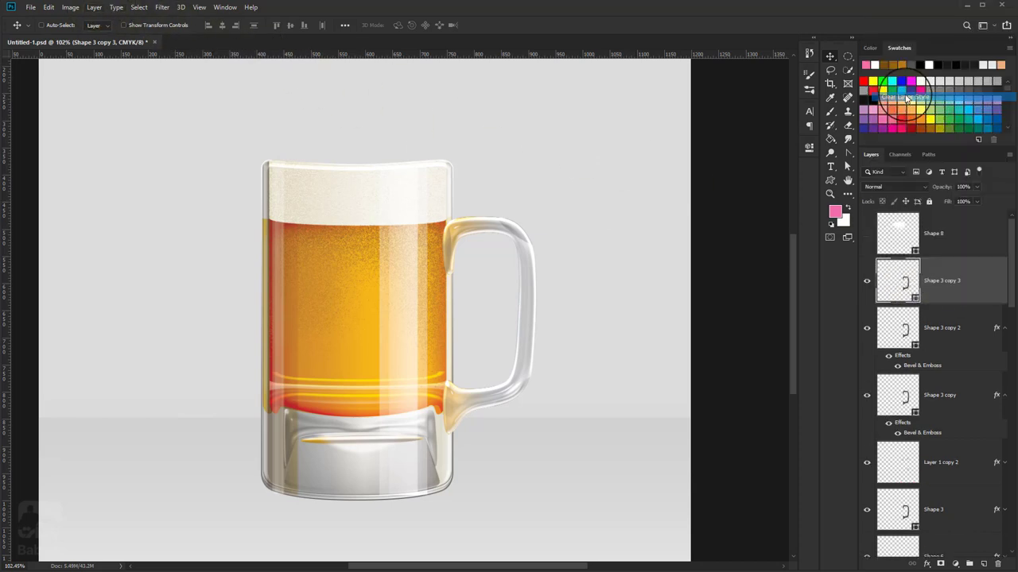
{"action": "right_click", "coordinate": [960, 299]}
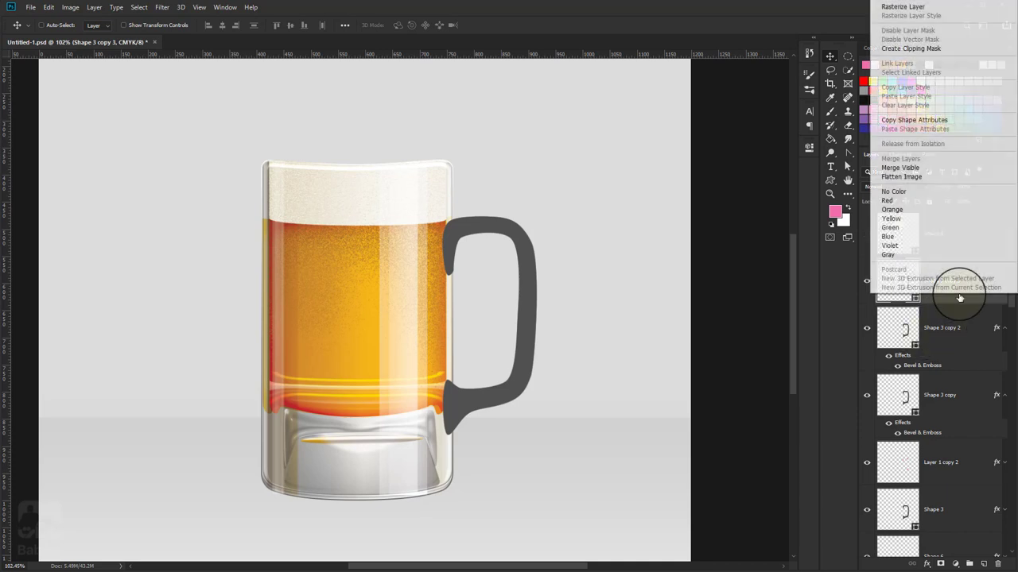
{"action": "left_click", "coordinate": [890, 8]}
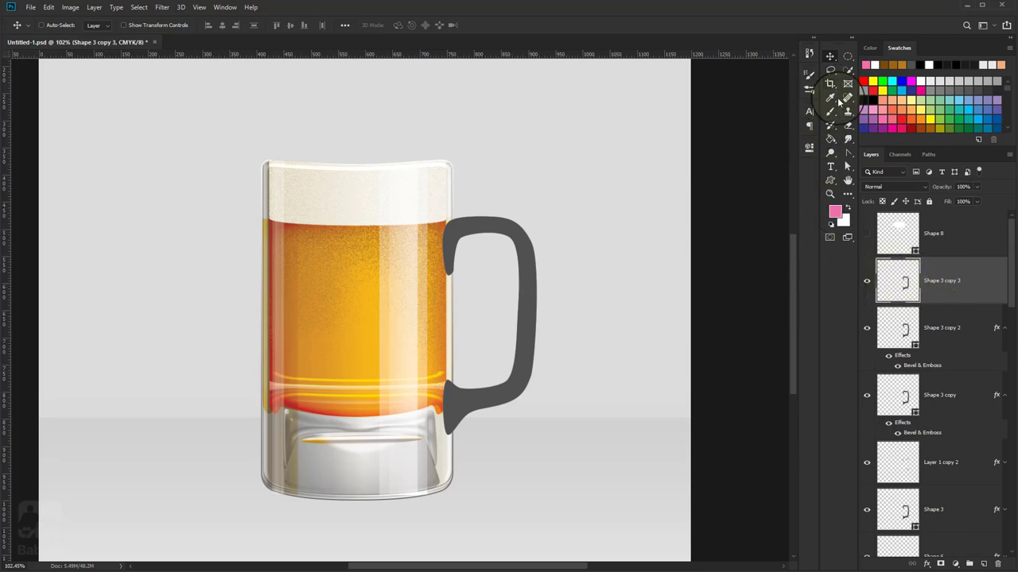
{"action": "left_click", "coordinate": [848, 128]}
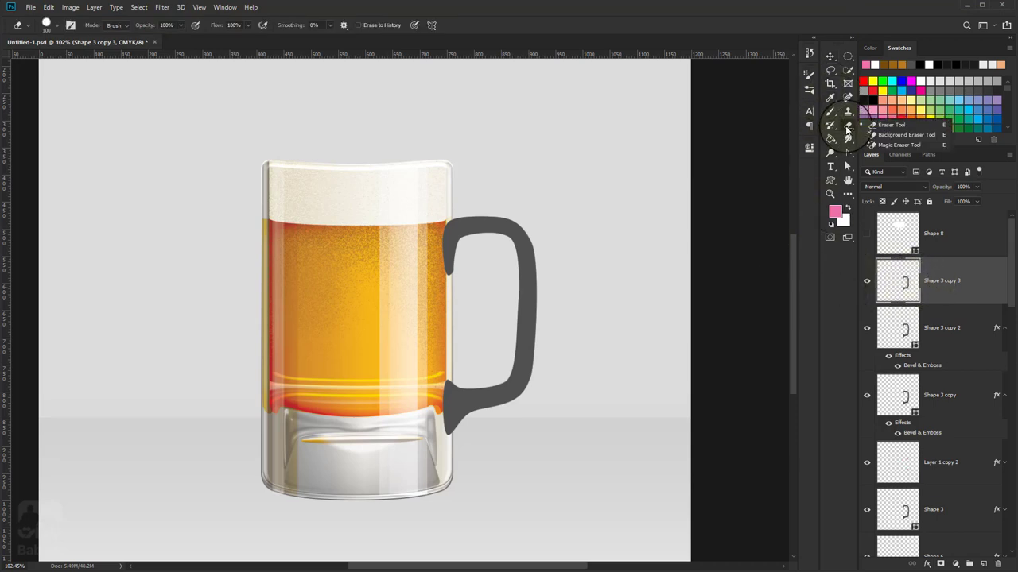
- Erase the dark grey shape down to the handle joints, using a smaller eraser near the upper joint
{"action": "left_click", "coordinate": [889, 125]}
{"action": "left_click_drag", "start_coordinate": [525, 229], "coordinate": [527, 310]}
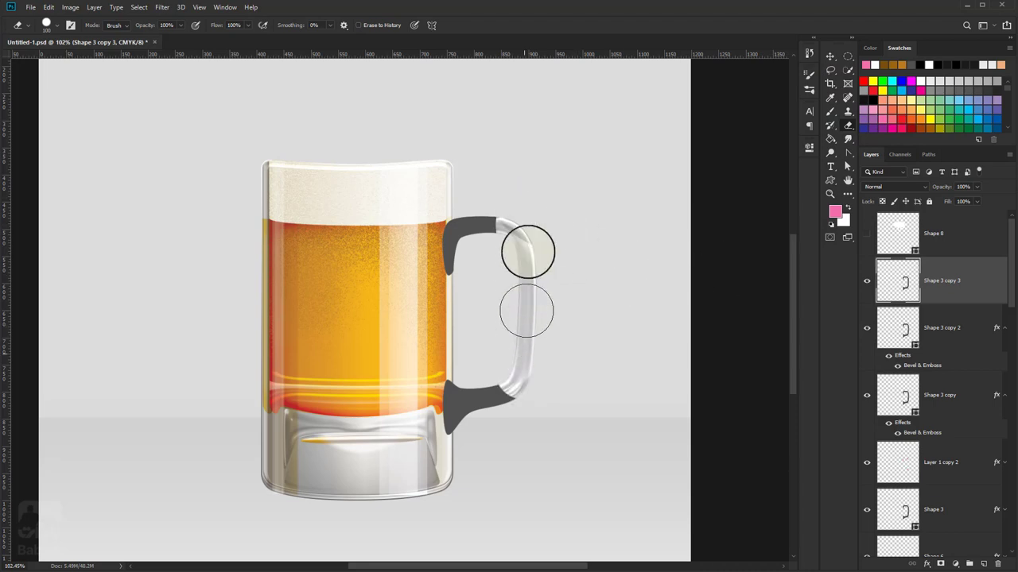
{"action": "mouse_move", "coordinate": [528, 252]}
{"action": "left_mouse_down"}
{"action": "mouse_move", "coordinate": [473, 204]}
{"action": "mouse_move", "coordinate": [478, 284]}
{"action": "left_mouse_up"}
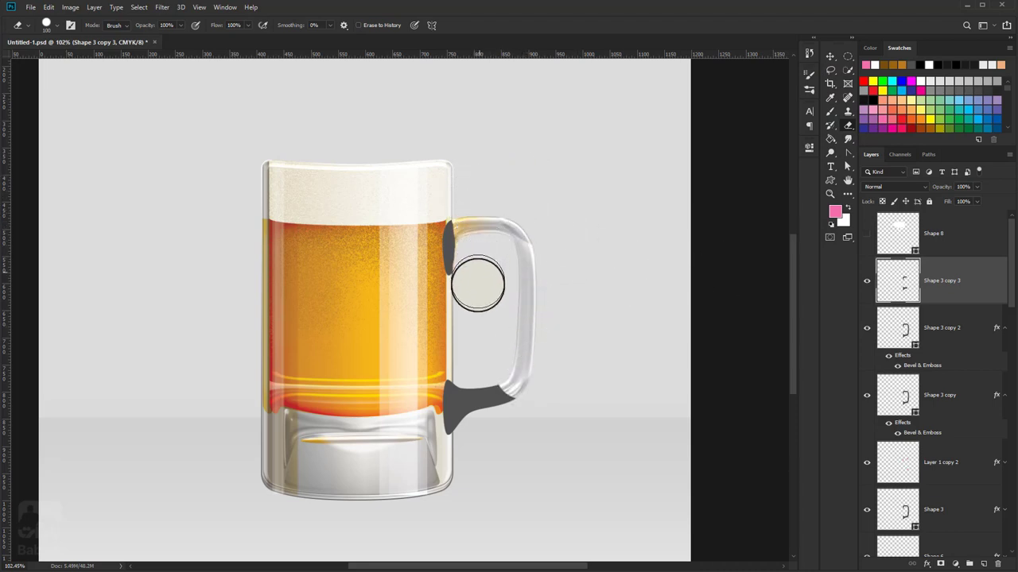
{"action": "scroll", "coordinate": [484, 299], "scroll_direction": "up", "scroll_amount": 5}
{"action": "right_click", "coordinate": [494, 298]}
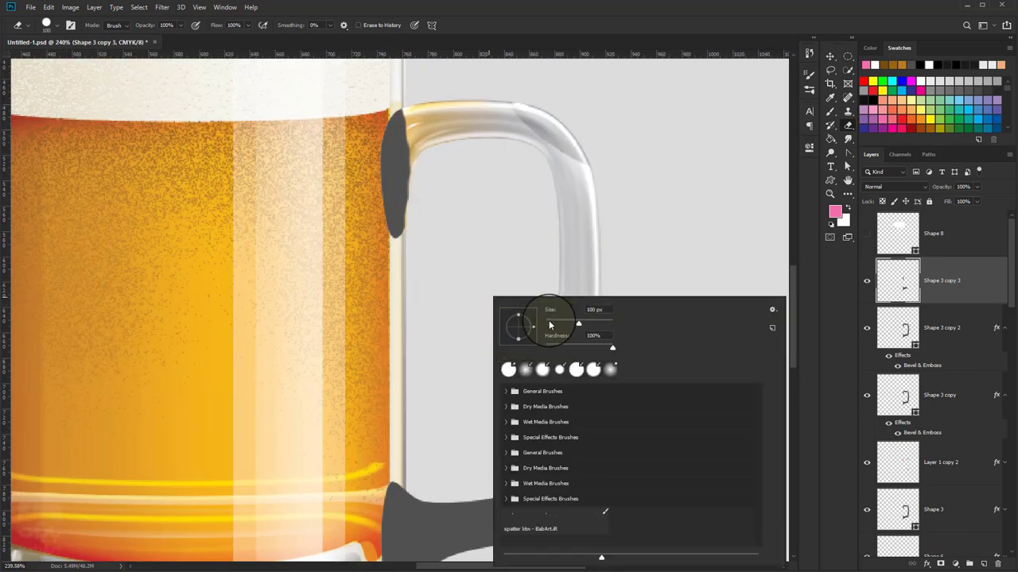
{"action": "left_click", "coordinate": [549, 322]}
{"action": "left_click", "coordinate": [405, 98]}
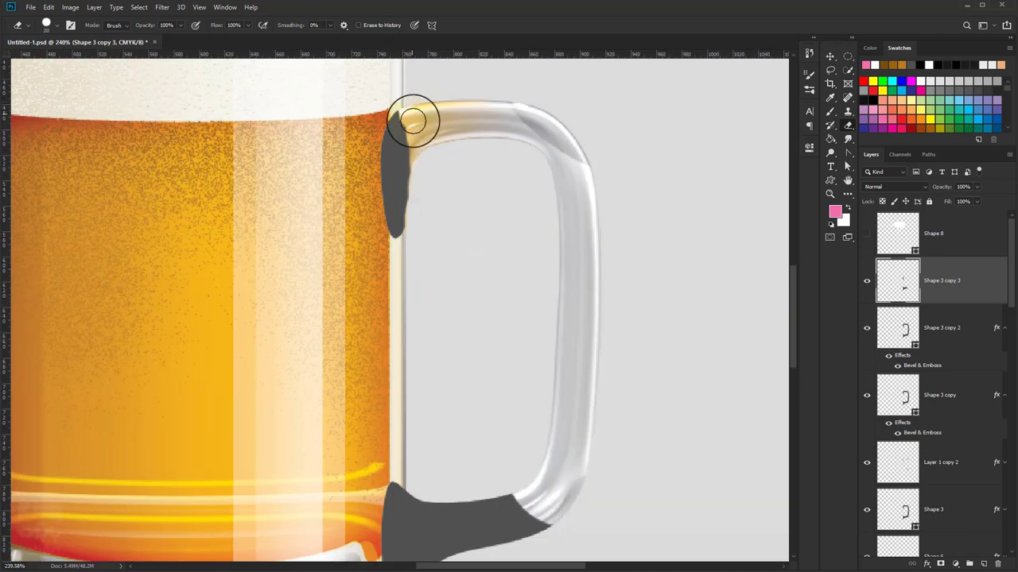
{"action": "mouse_move", "coordinate": [413, 119]}
{"action": "left_mouse_down"}
{"action": "mouse_move", "coordinate": [418, 202]}
{"action": "mouse_move", "coordinate": [407, 255]}
{"action": "mouse_move", "coordinate": [420, 287]}
{"action": "mouse_move", "coordinate": [422, 364]}
{"action": "mouse_move", "coordinate": [442, 350]}
{"action": "mouse_move", "coordinate": [431, 364]}
{"action": "mouse_move", "coordinate": [477, 268]}
{"action": "mouse_move", "coordinate": [509, 284]}
{"action": "mouse_move", "coordinate": [503, 297]}
{"action": "mouse_move", "coordinate": [454, 299]}
{"action": "left_mouse_up"}
- Make a tall rectangular marquee selection around the handle
{"action": "scroll", "coordinate": [428, 255], "scroll_direction": "down", "scroll_amount": 4}
{"action": "scroll", "coordinate": [421, 199], "scroll_direction": "down", "scroll_amount": 1}
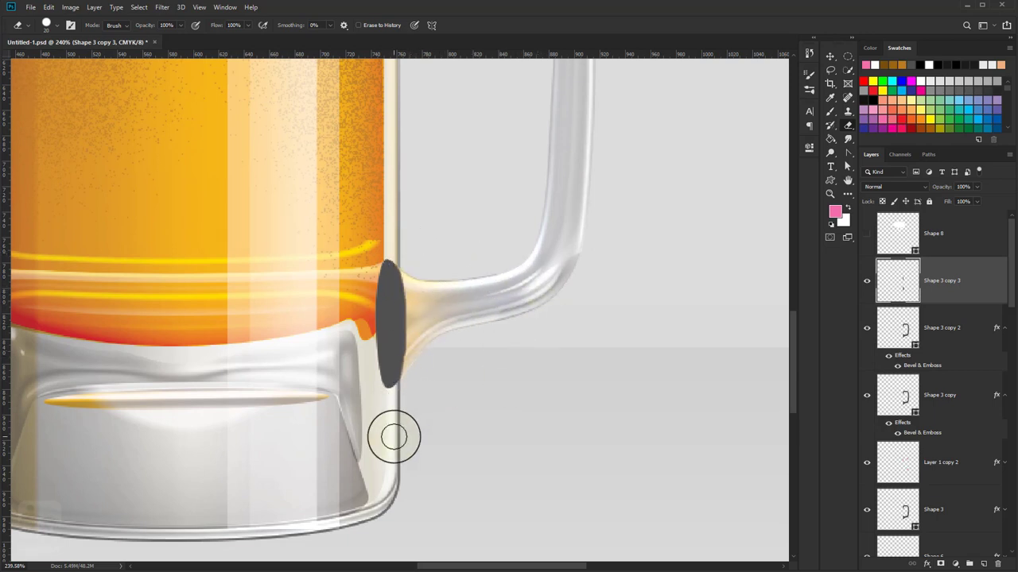
{"action": "scroll", "coordinate": [394, 434], "scroll_direction": "down", "scroll_amount": 3, "text": "alt"}
{"action": "scroll", "coordinate": [393, 433], "scroll_direction": "down", "scroll_amount": 2, "text": "alt"}
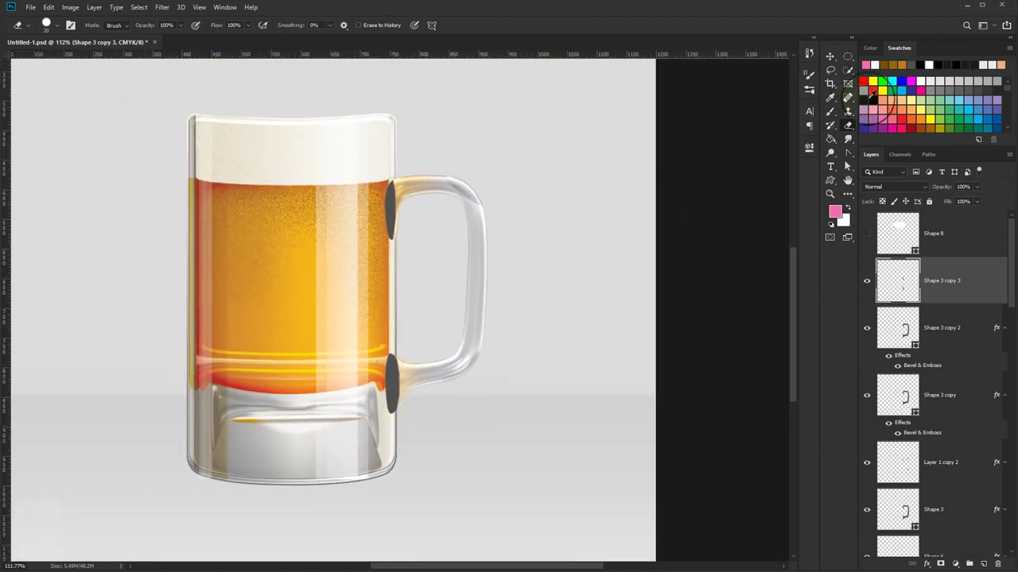
{"action": "right_click", "coordinate": [847, 55]}
{"action": "left_click", "coordinate": [883, 58]}
{"action": "mouse_move", "coordinate": [469, 116]}
{"action": "left_mouse_down"}
{"action": "mouse_move", "coordinate": [402, 501]}
{"action": "mouse_move", "coordinate": [393, 497]}
{"action": "left_mouse_up"}
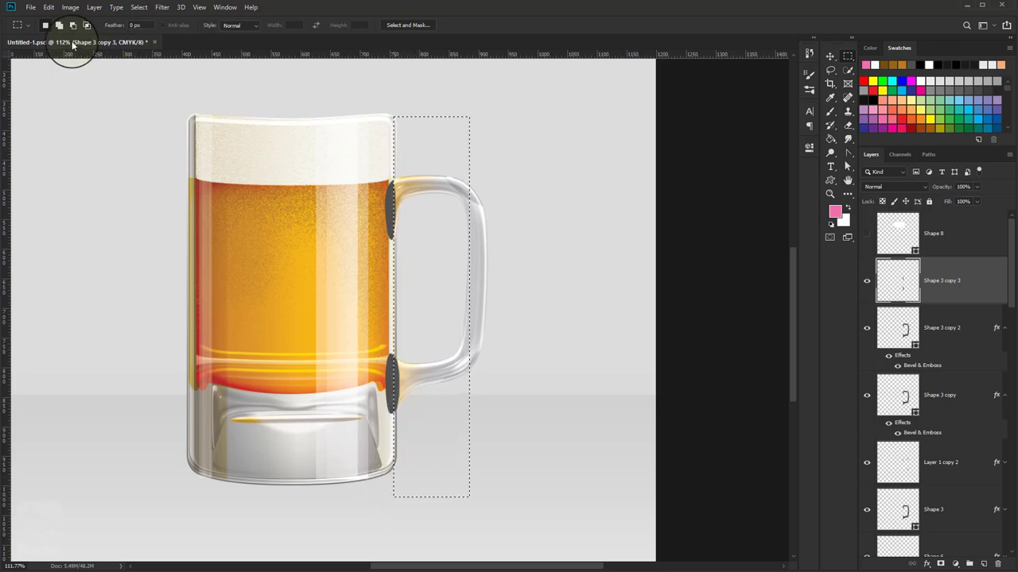
- Copy the selection merged, deselect, and set the layer's Fill to 0%
{"action": "left_click", "coordinate": [49, 8]}
{"action": "left_click", "coordinate": [56, 108]}
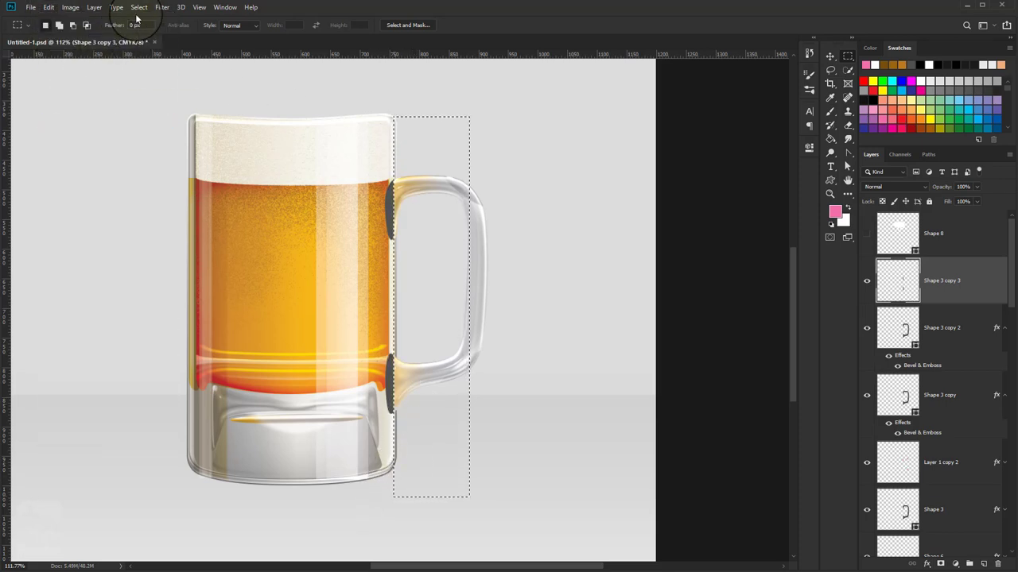
{"action": "left_click", "coordinate": [138, 7]}
{"action": "left_click", "coordinate": [143, 27]}
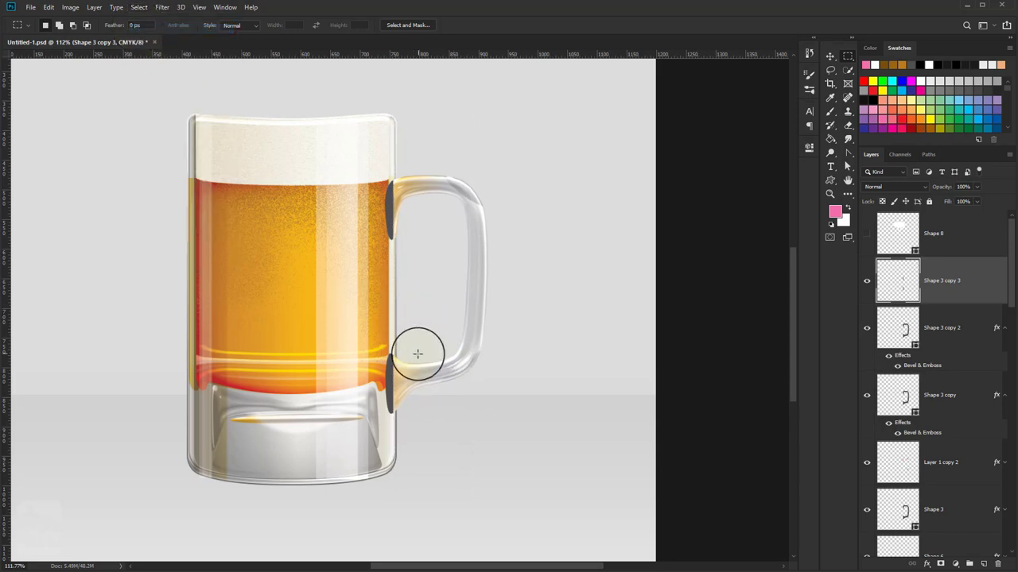
{"action": "left_click", "coordinate": [976, 204]}
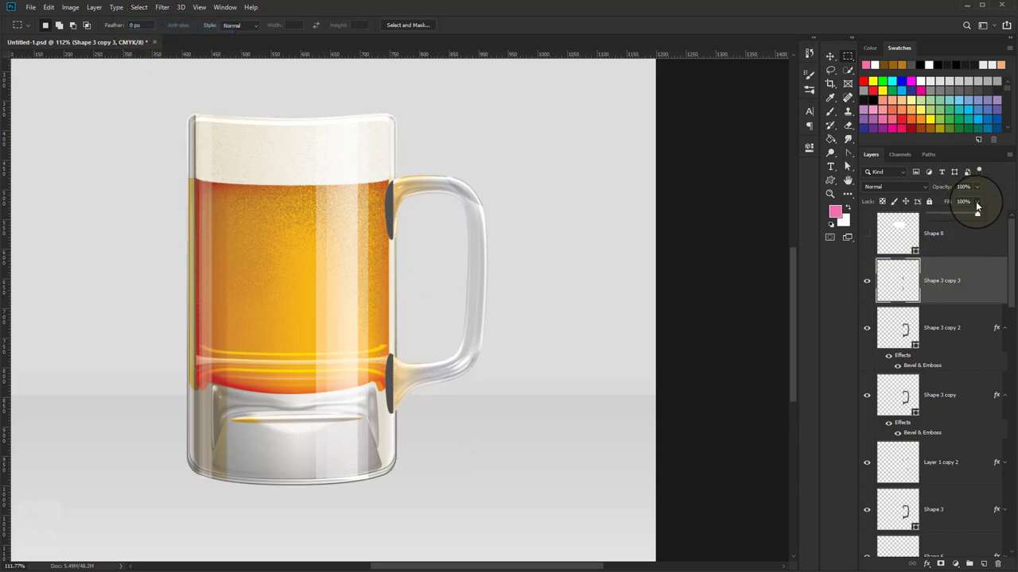
{"action": "left_click_drag", "start_coordinate": [944, 216], "coordinate": [895, 223]}
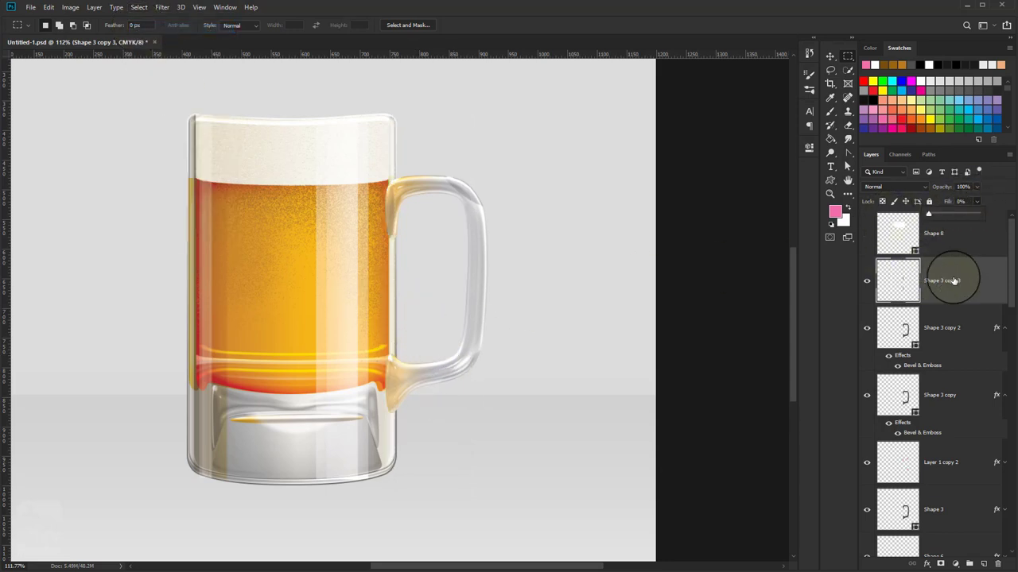
- Add a Gradient Overlay using the Foreground to Transparent preset
{"action": "left_click", "coordinate": [94, 7]}
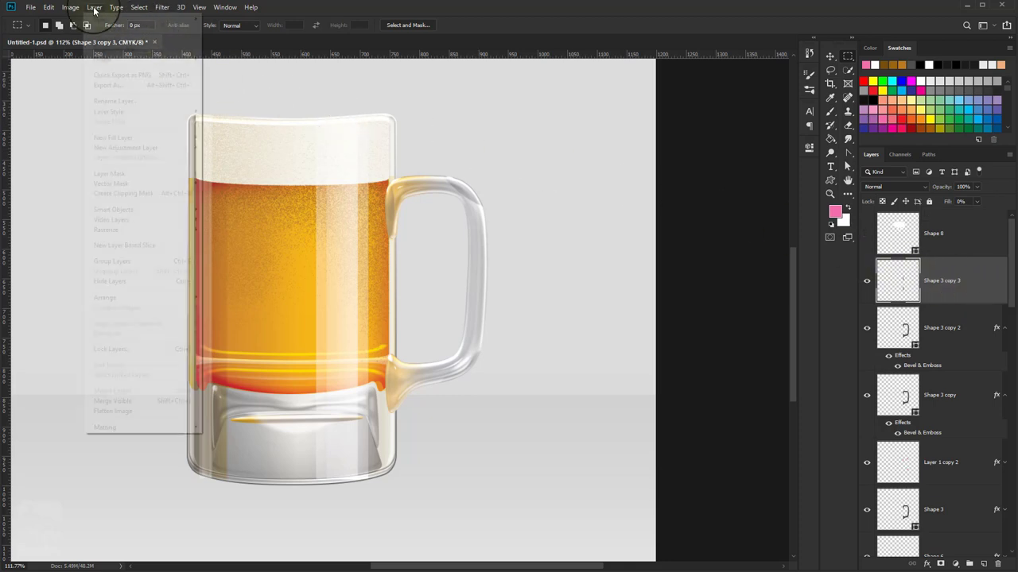
{"action": "mouse_move", "coordinate": [109, 112]}
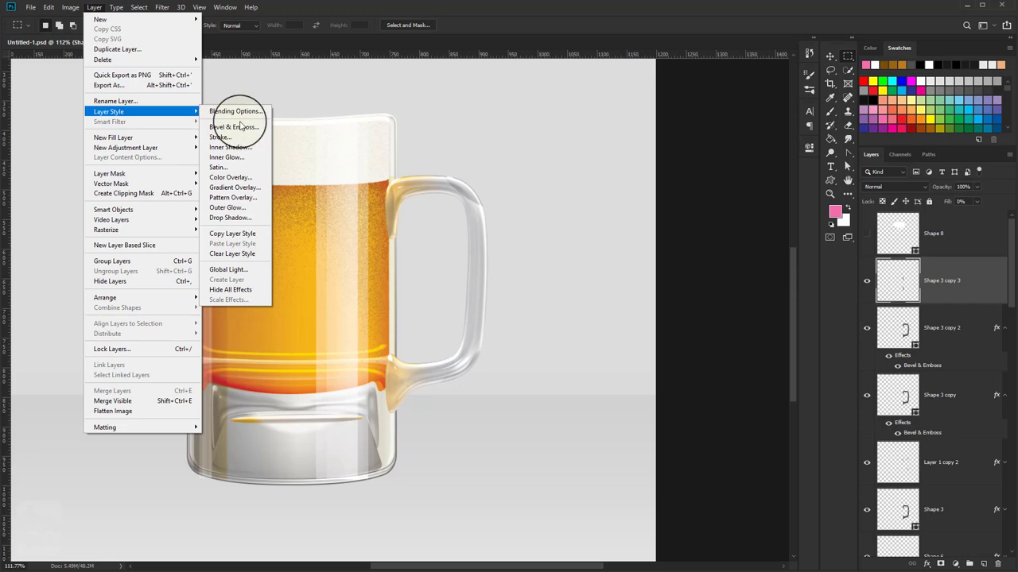
{"action": "left_click", "coordinate": [233, 189]}
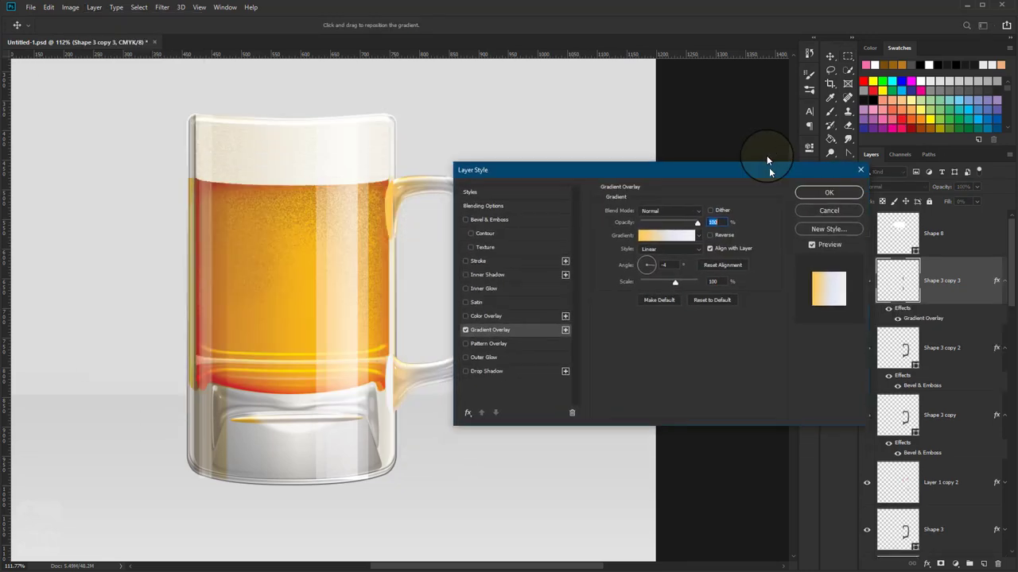
{"action": "left_click_drag", "start_coordinate": [341, 89], "coordinate": [752, 135]}
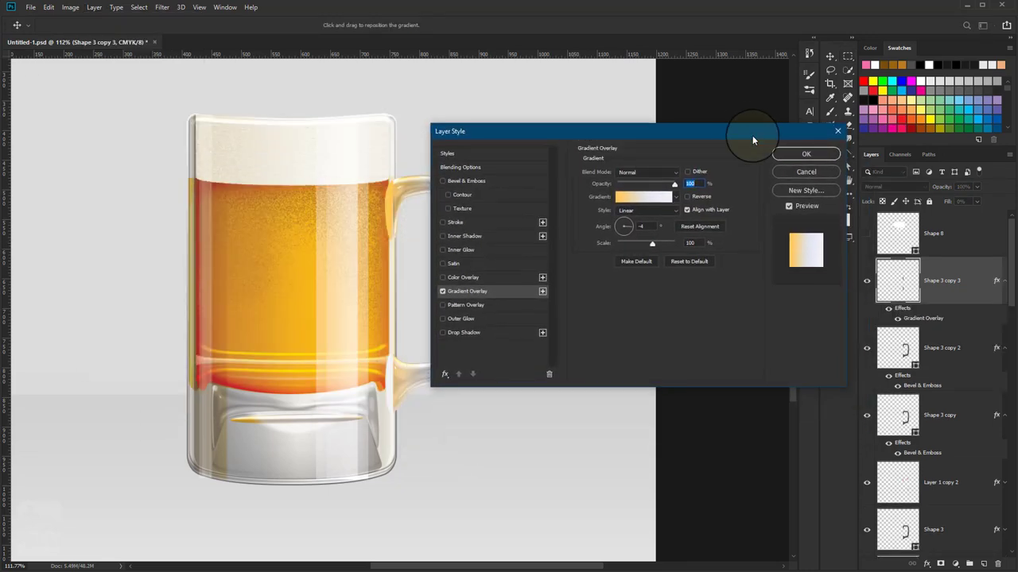
{"action": "left_click", "coordinate": [697, 265]}
{"action": "left_click", "coordinate": [640, 199]}
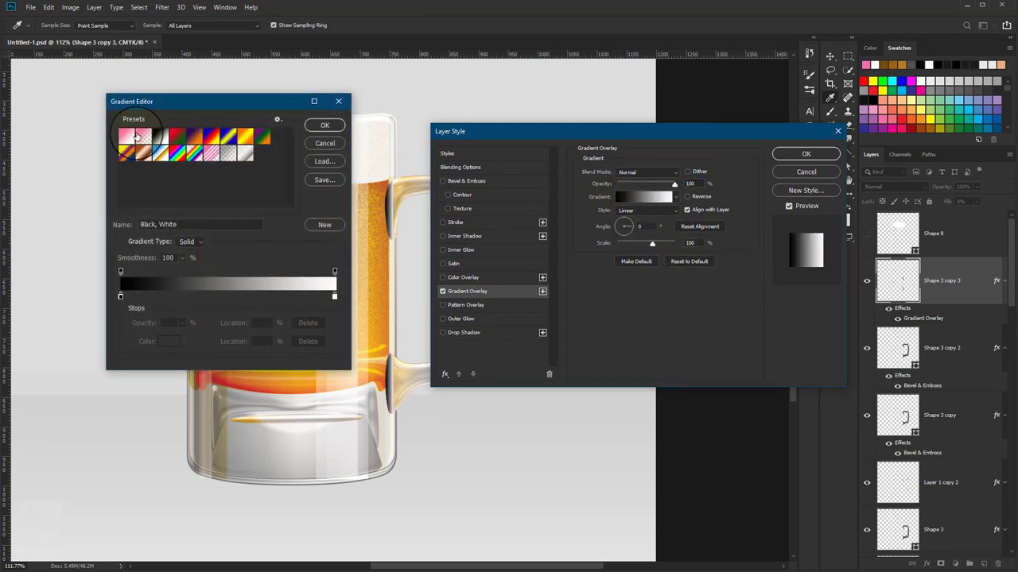
{"action": "left_click", "coordinate": [144, 137]}
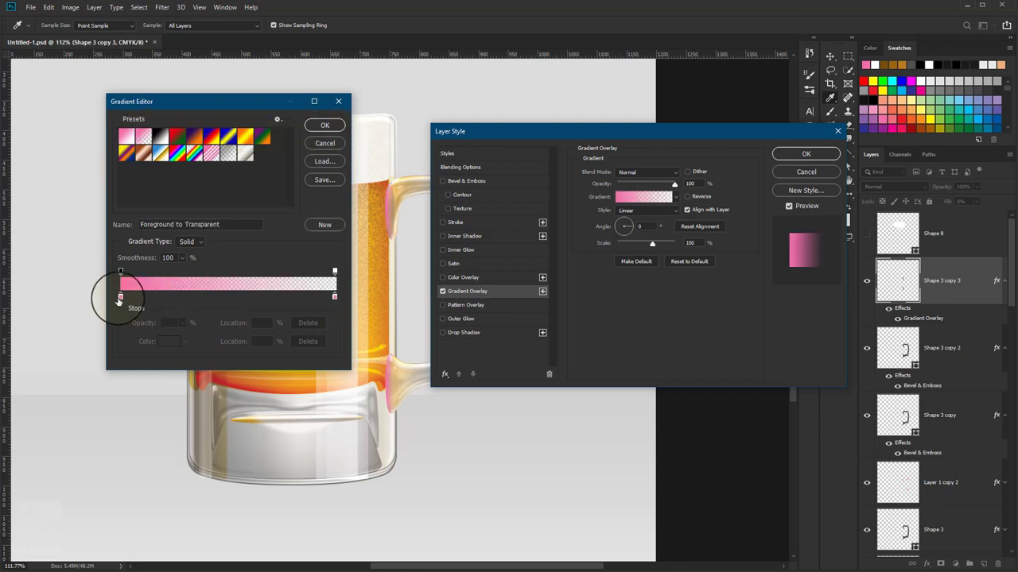
- Set the gradient's left stop to a saturated dark brown
{"action": "left_click", "coordinate": [163, 342]}
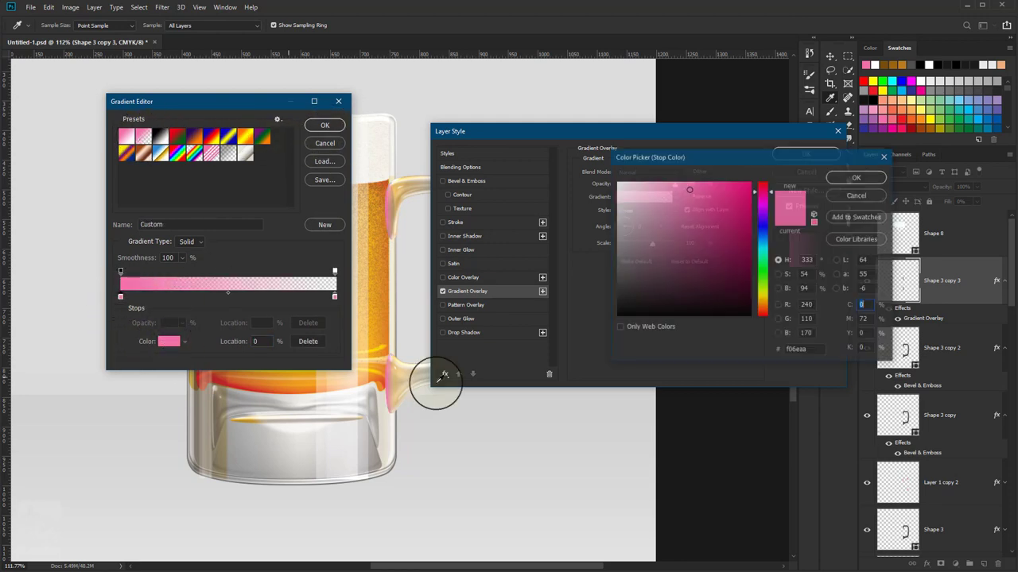
{"action": "left_click", "coordinate": [763, 306]}
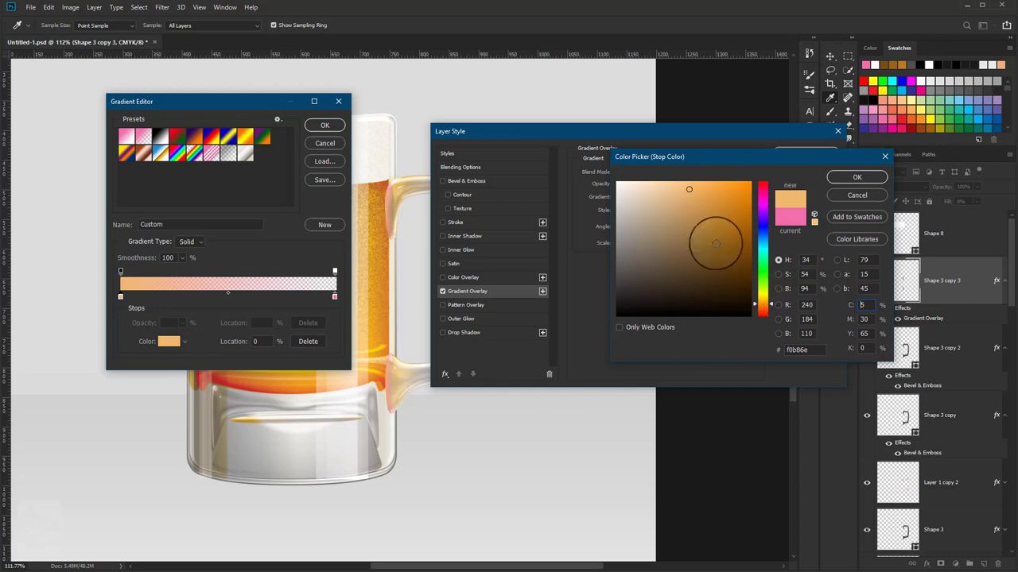
{"action": "mouse_move", "coordinate": [681, 291]}
{"action": "left_mouse_down"}
{"action": "mouse_move", "coordinate": [689, 285]}
{"action": "mouse_move", "coordinate": [667, 284]}
{"action": "mouse_move", "coordinate": [677, 280]}
{"action": "left_mouse_up"}
{"action": "left_click_drag", "start_coordinate": [757, 306], "coordinate": [757, 308]}
{"action": "left_click_drag", "start_coordinate": [677, 280], "coordinate": [699, 280]}
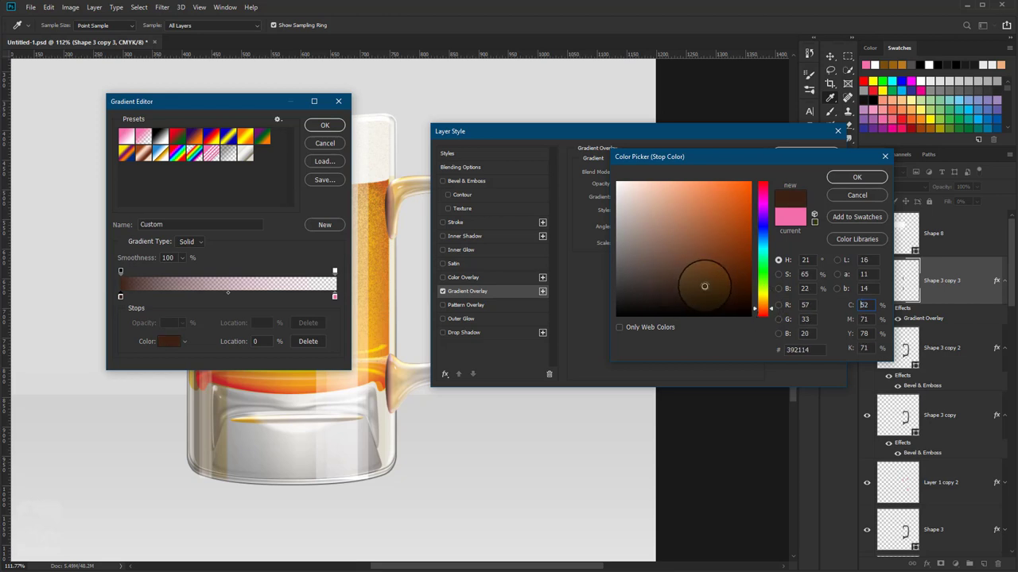
{"action": "left_click_drag", "start_coordinate": [702, 291], "coordinate": [725, 284]}
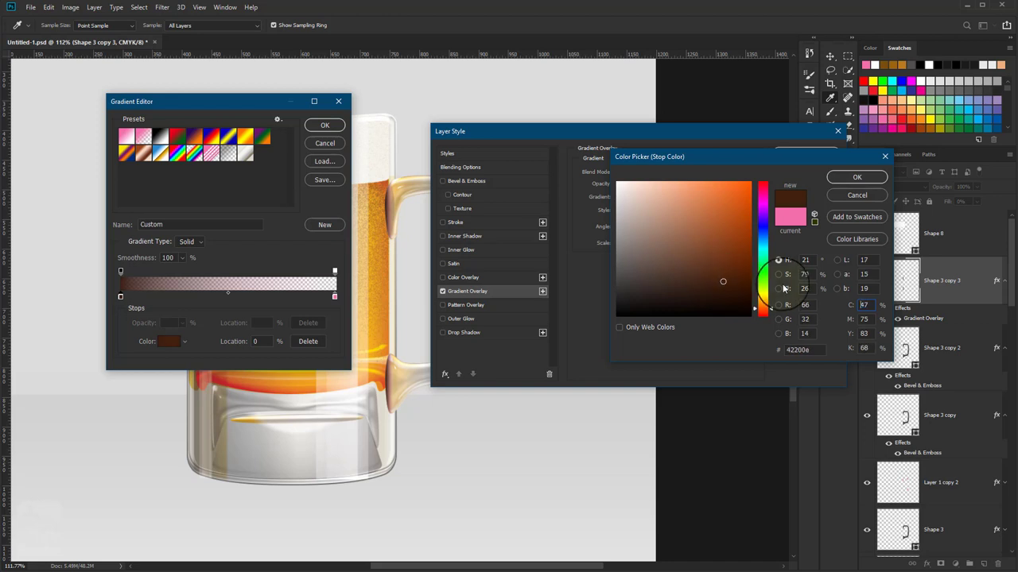
{"action": "left_click_drag", "start_coordinate": [770, 311], "coordinate": [771, 310]}
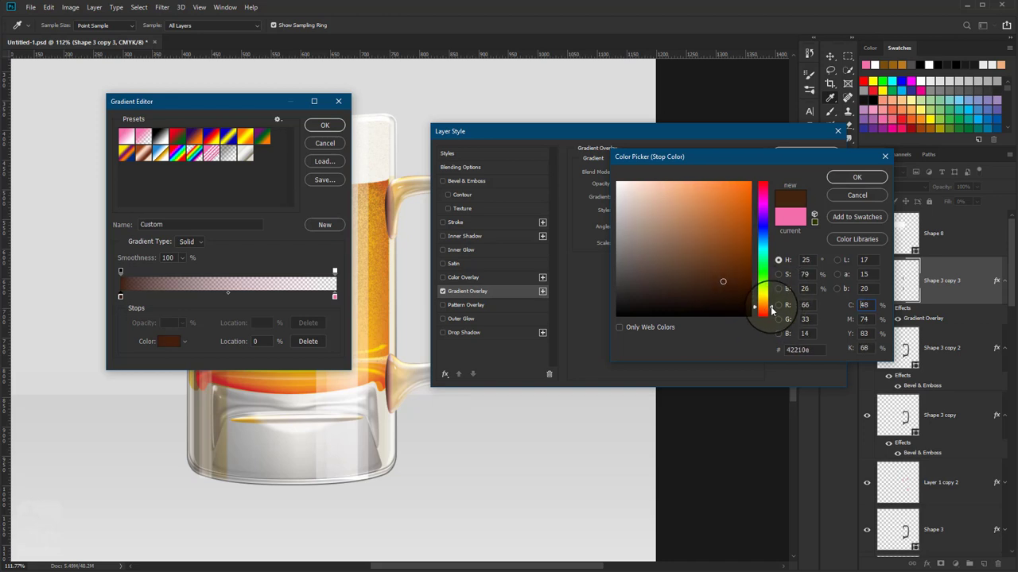
{"action": "left_click", "coordinate": [847, 179]}
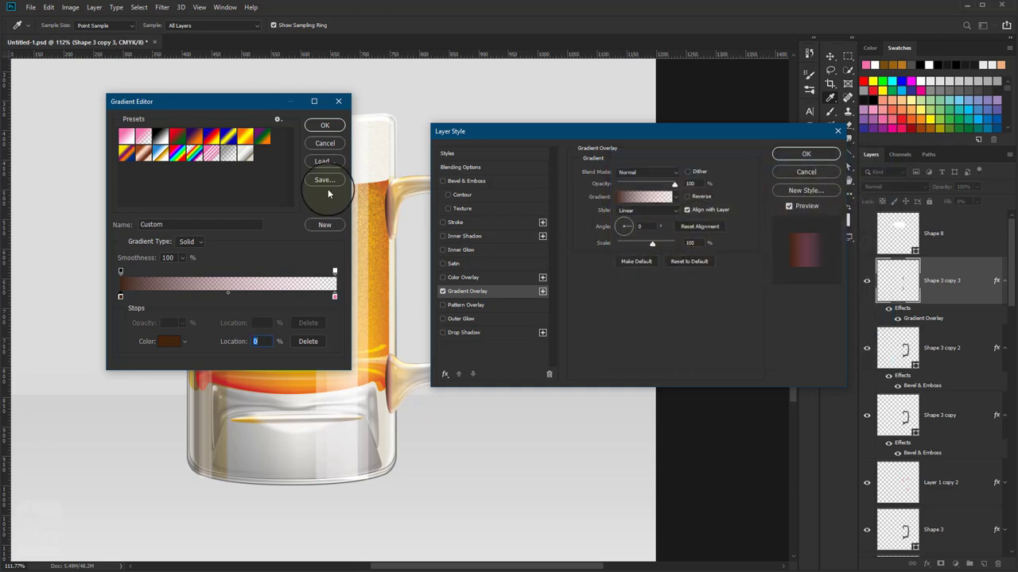
{"action": "left_click", "coordinate": [323, 127]}
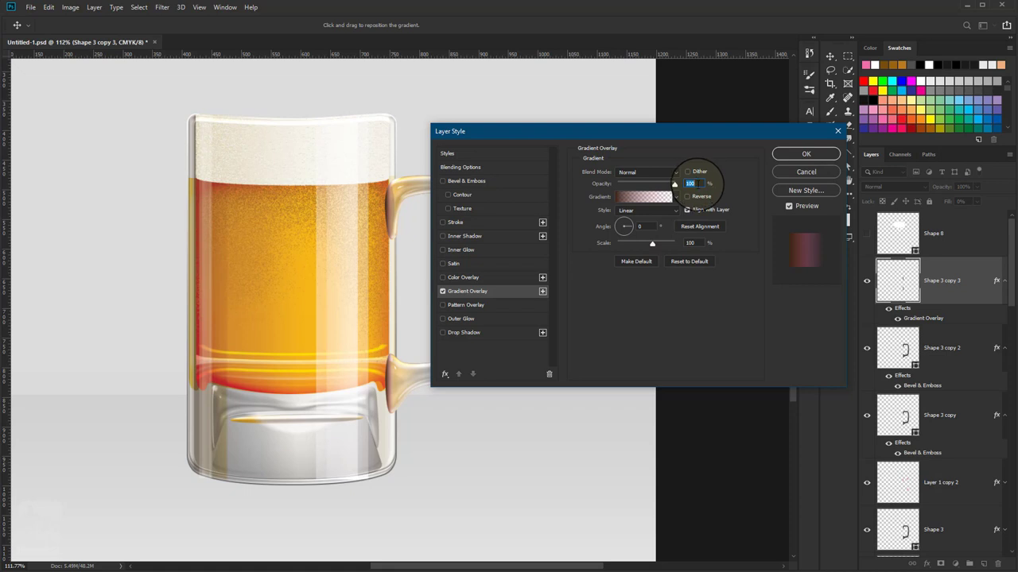
- Set the gradient overlay opacity to 40% and apply it
{"action": "type", "text": "40"}
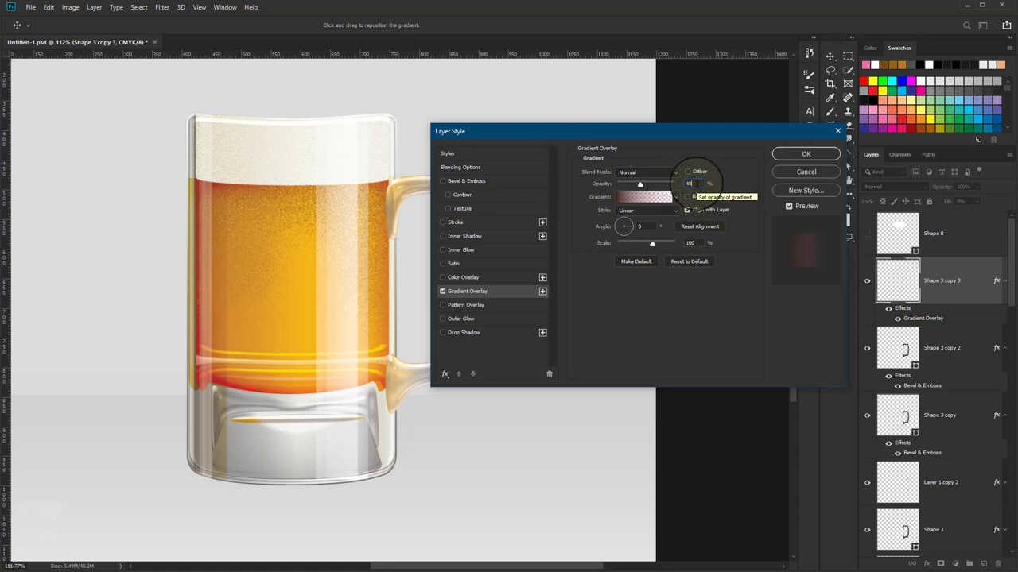
{"action": "left_click_drag", "start_coordinate": [698, 242], "coordinate": [665, 243]}
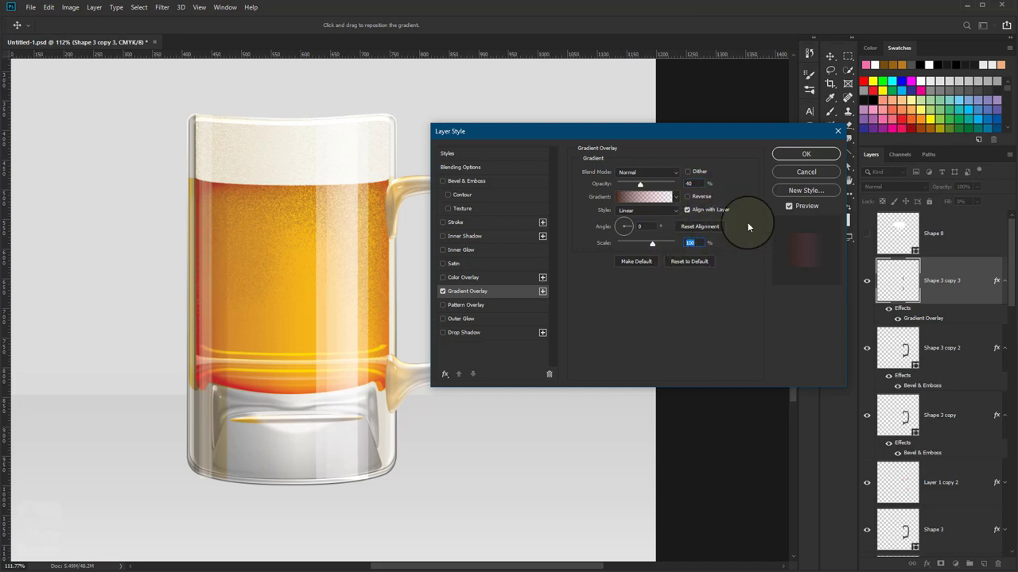
{"action": "left_click", "coordinate": [805, 154]}
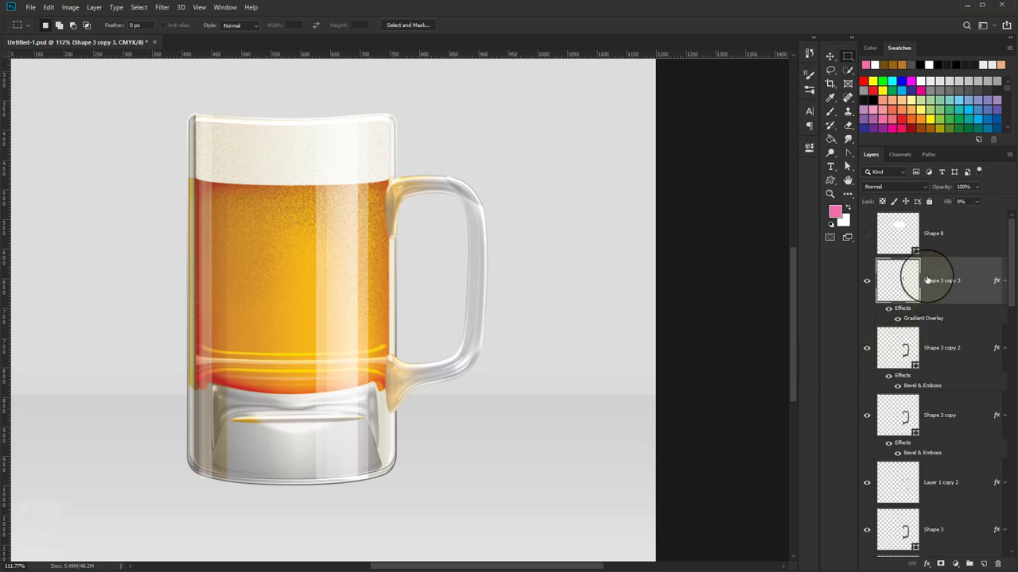
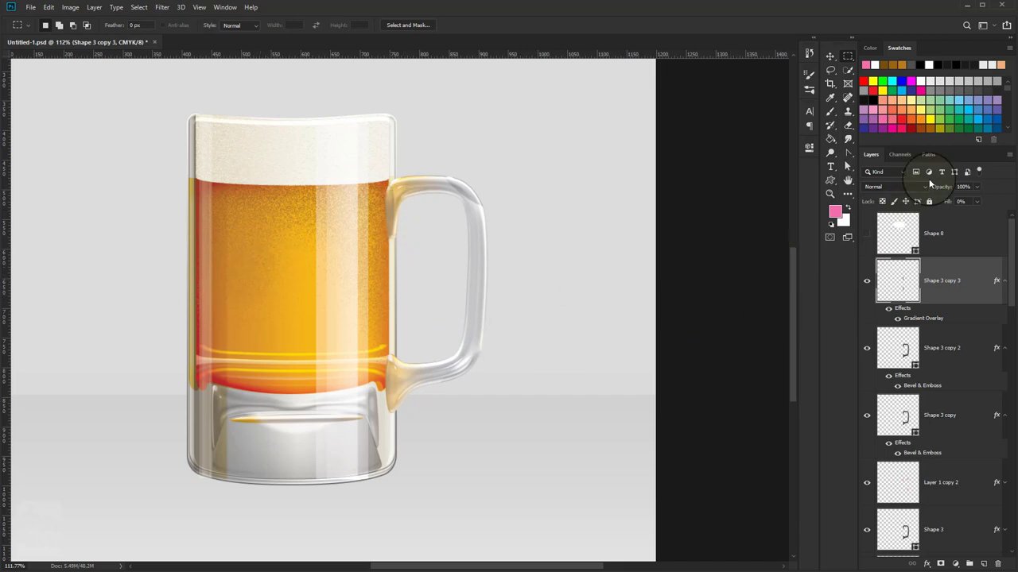
- Toggle the handle layers' visibility and select Shape 3 copy 3 through Shape 3
{"action": "left_click", "coordinate": [829, 56]}
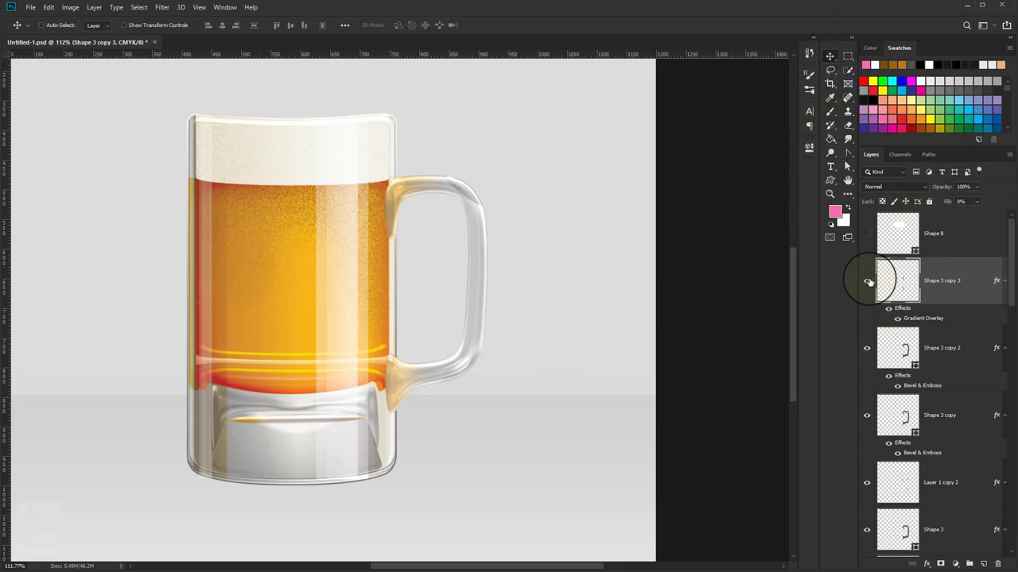
{"action": "left_click", "coordinate": [867, 350]}
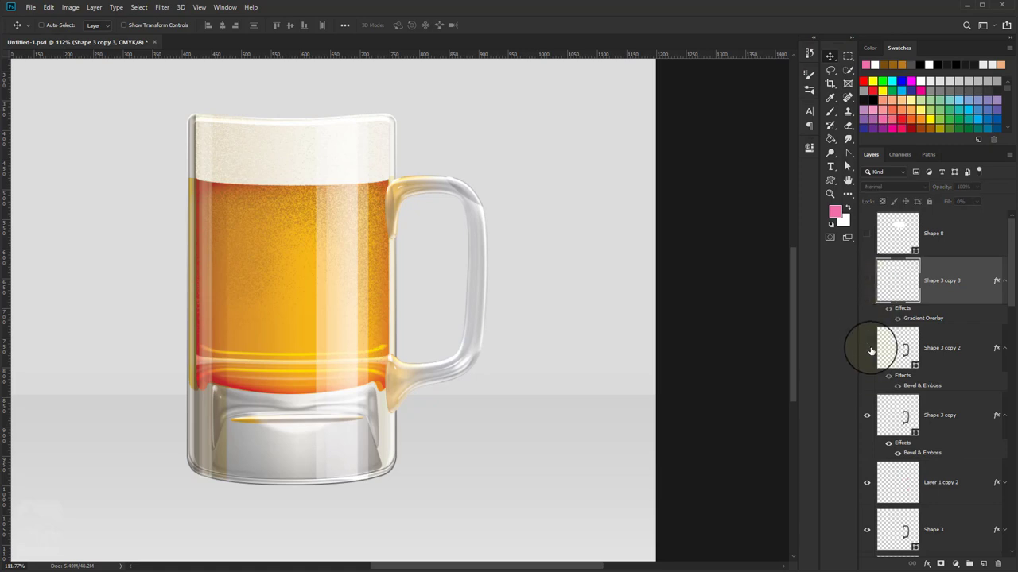
{"action": "left_click", "coordinate": [868, 415]}
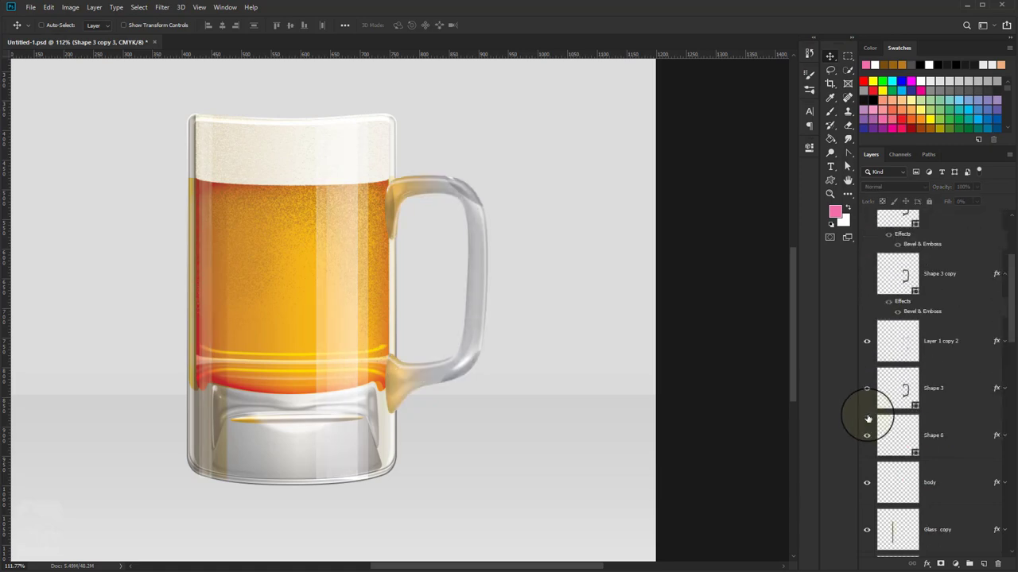
{"action": "scroll", "coordinate": [866, 437], "scroll_direction": "down", "scroll_amount": 1}
{"action": "left_click", "coordinate": [867, 439]}
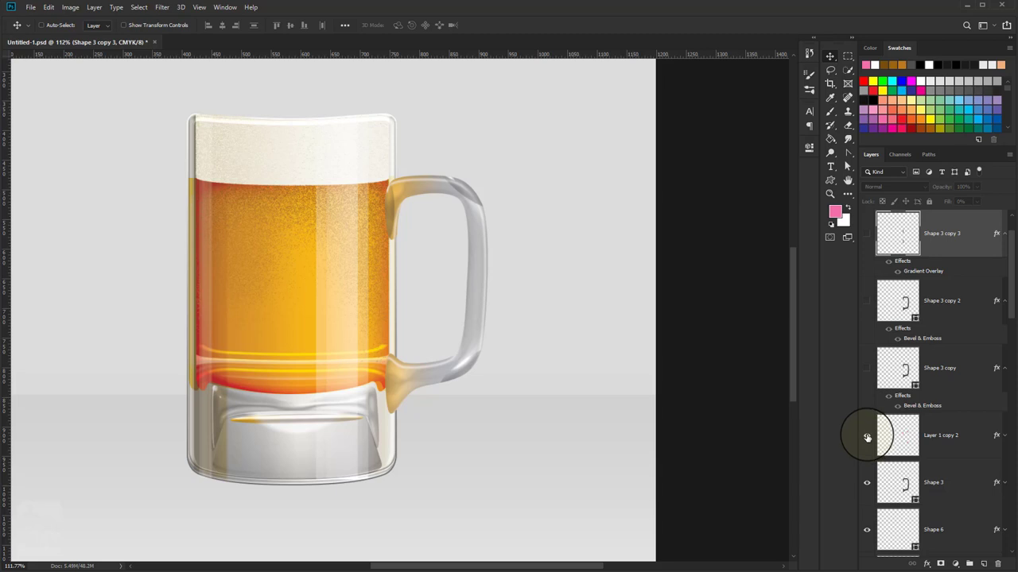
{"action": "left_click", "coordinate": [866, 483]}
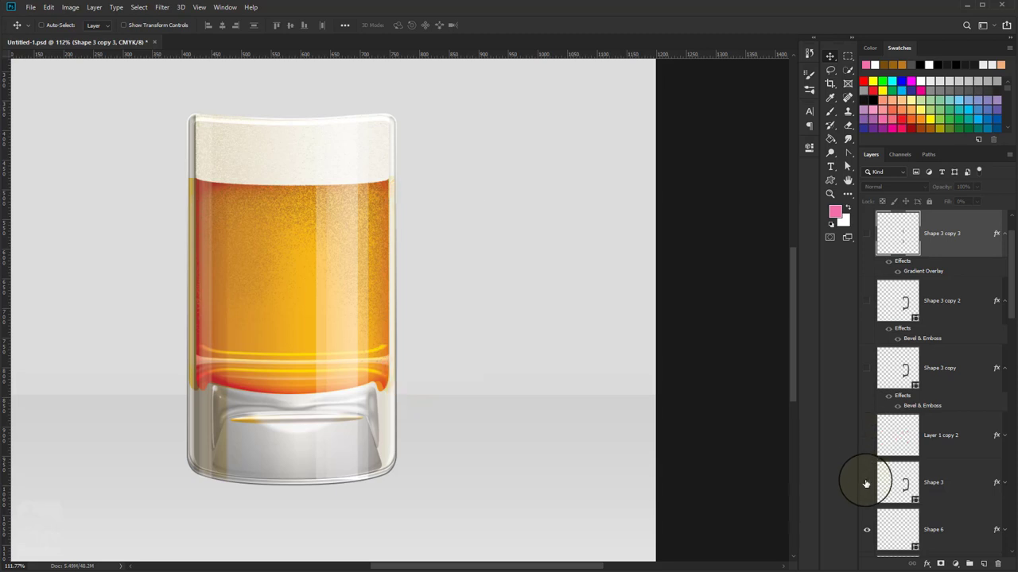
{"action": "left_click", "coordinate": [967, 490], "text": "shift"}
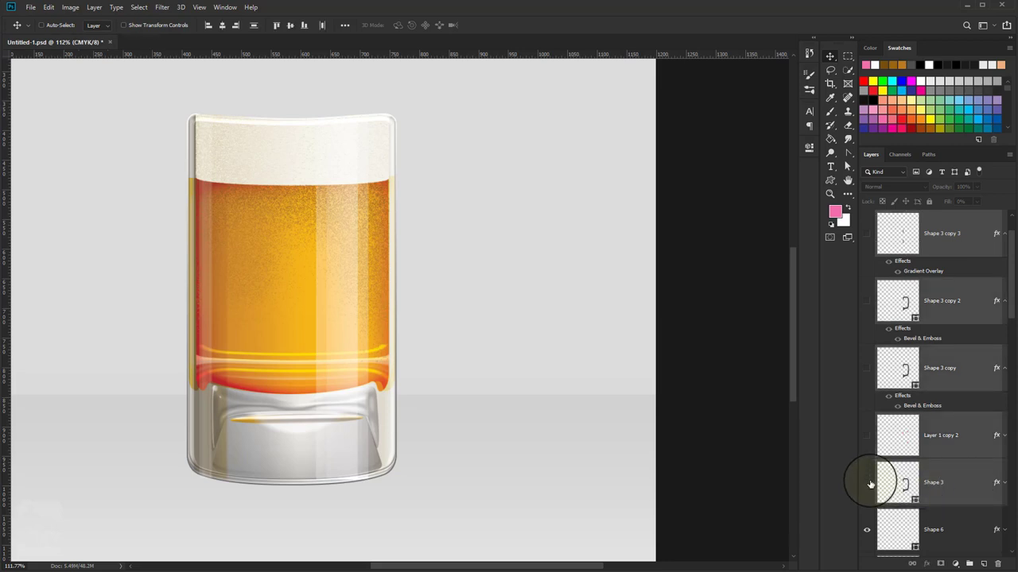
{"action": "left_click_drag", "start_coordinate": [869, 483], "coordinate": [866, 232]}
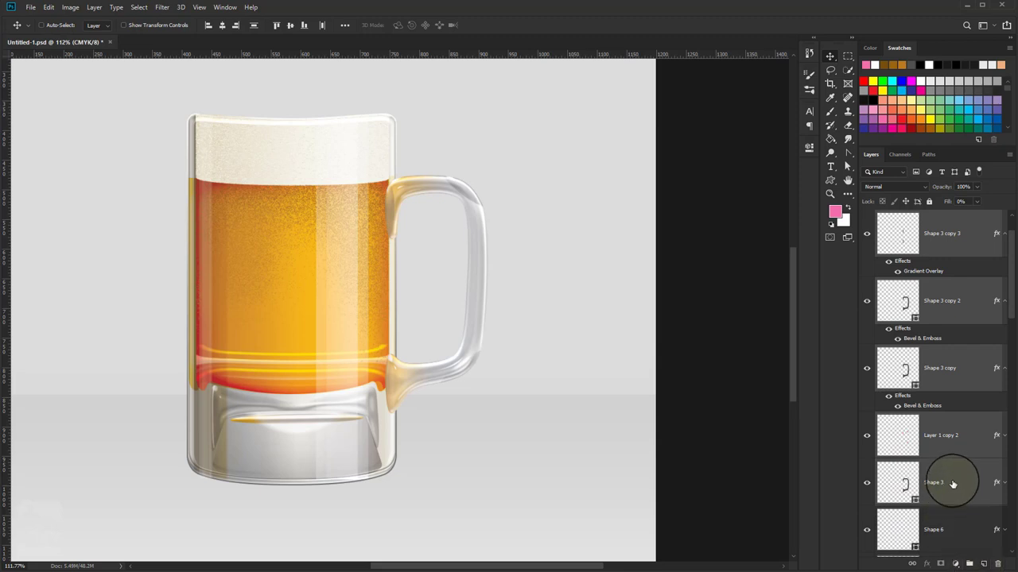
- Duplicate the selected handle layers, group the copies, and merge them into Group 1
{"action": "left_click_drag", "start_coordinate": [960, 488], "coordinate": [984, 563]}
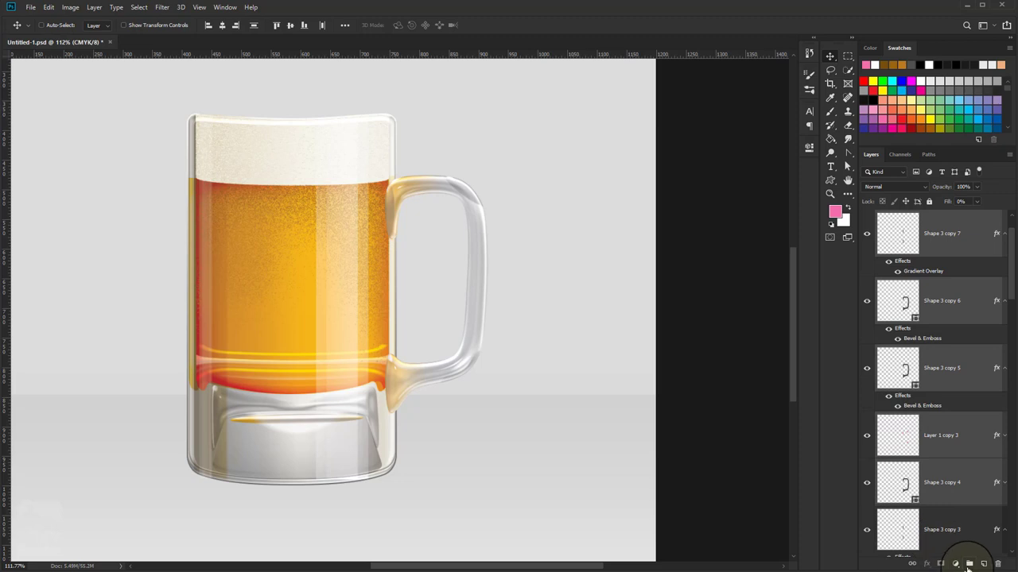
{"action": "left_click", "coordinate": [970, 566]}
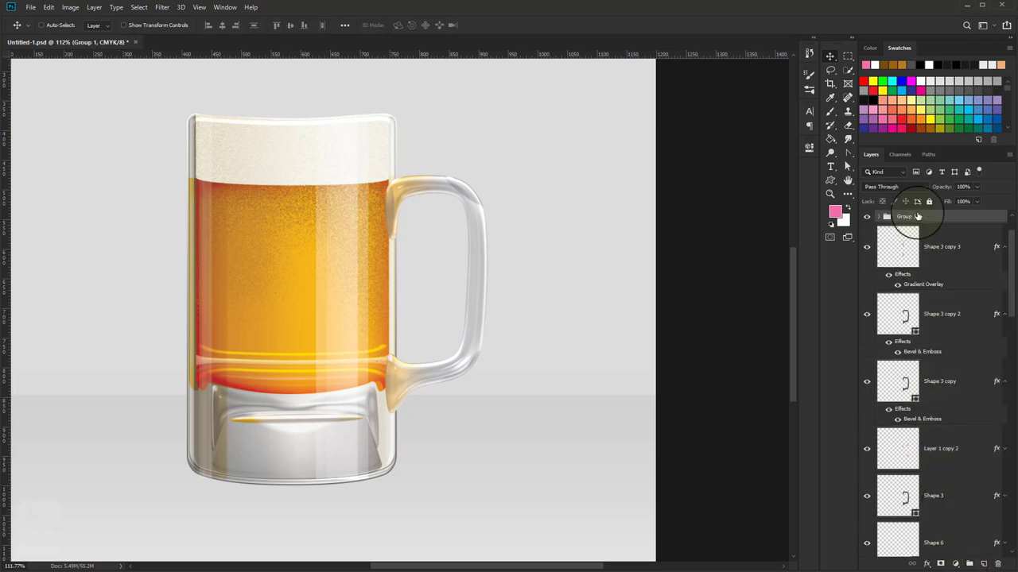
{"action": "right_click", "coordinate": [904, 217]}
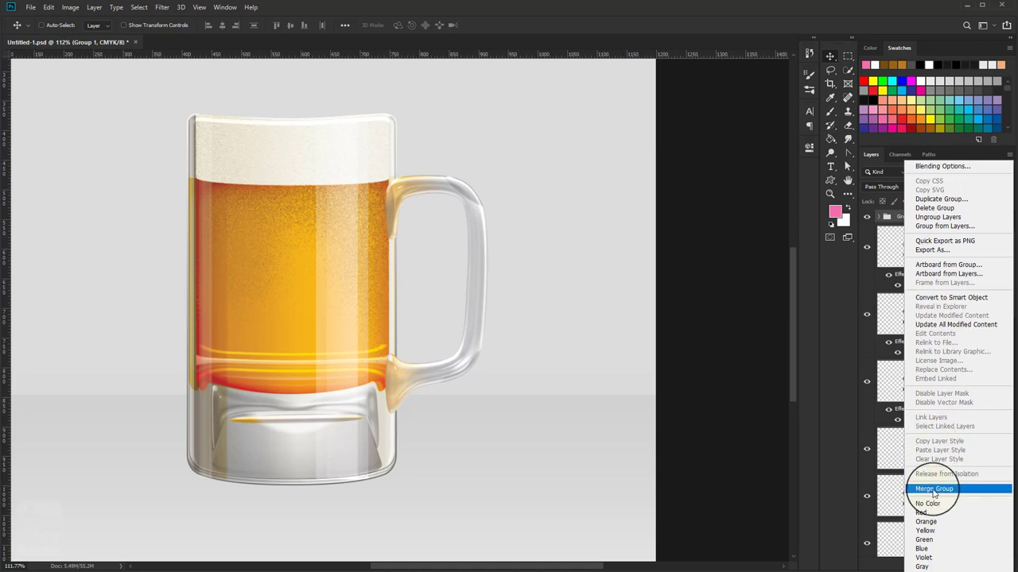
{"action": "left_click", "coordinate": [934, 489]}
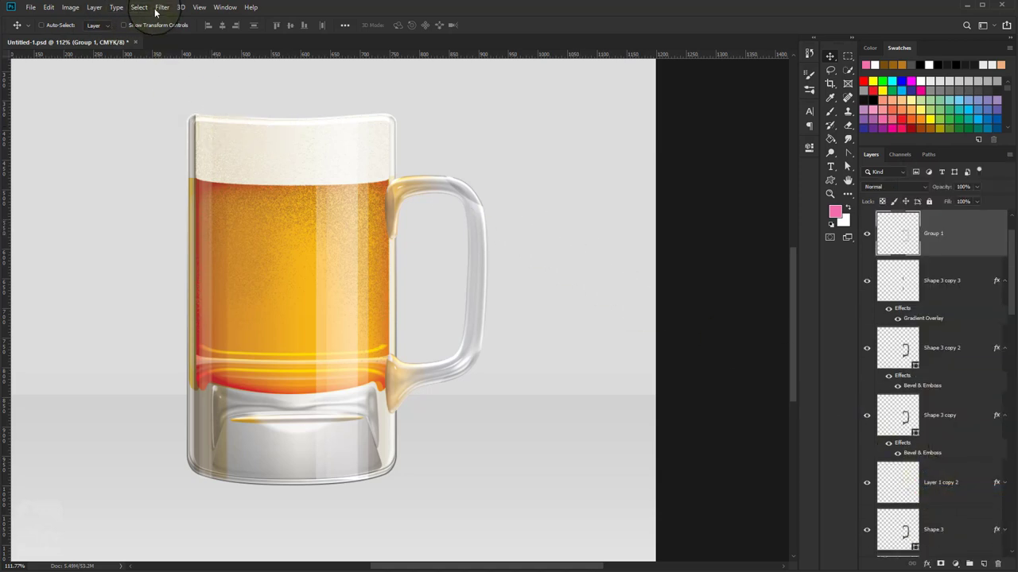
- Flip the handle copy horizontally, shift it left over the beer, and preview Dissolve blending
{"action": "left_click", "coordinate": [48, 7]}
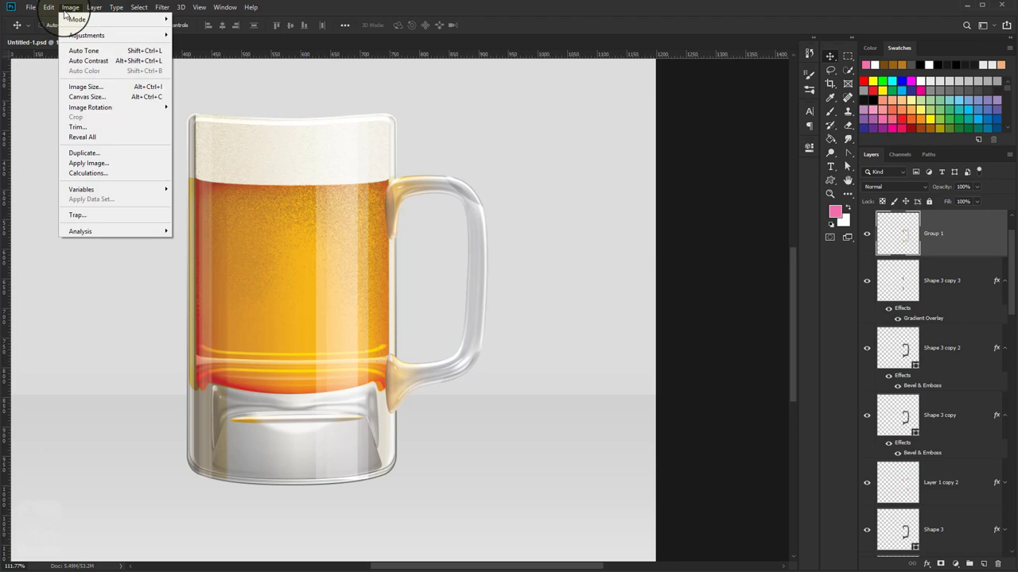
{"action": "mouse_move", "coordinate": [65, 249]}
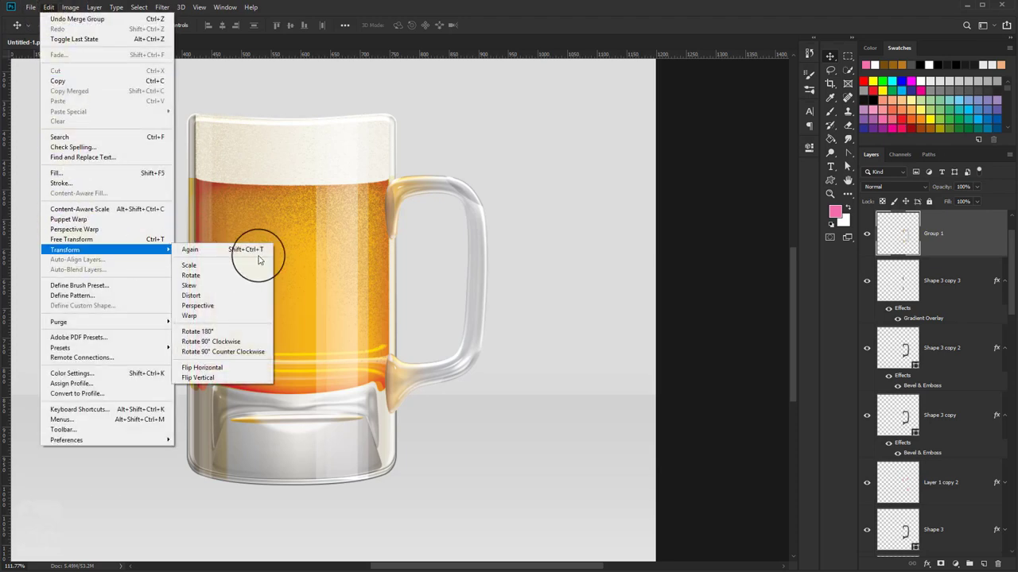
{"action": "left_click", "coordinate": [240, 368]}
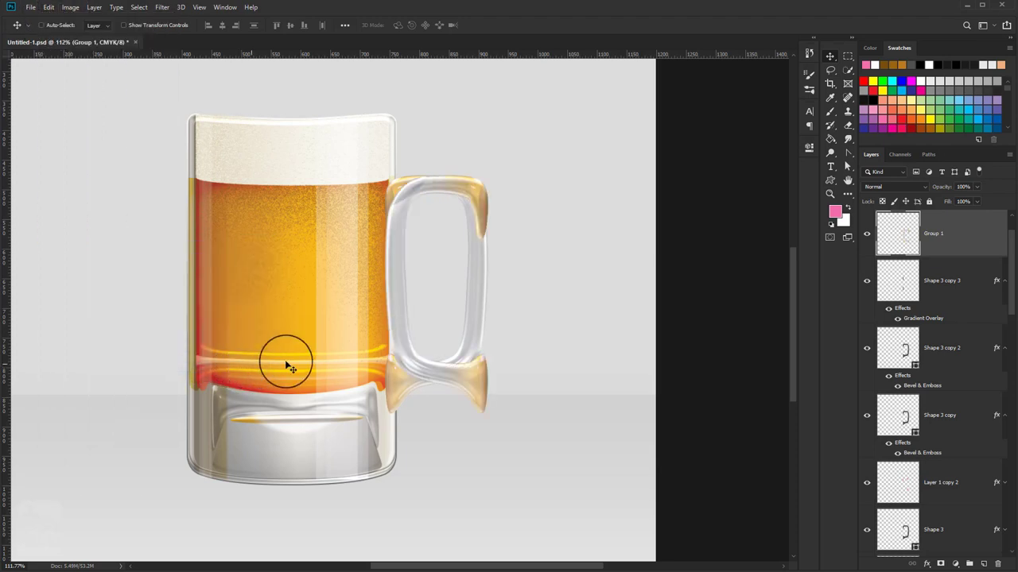
{"action": "left_click_drag", "start_coordinate": [397, 273], "coordinate": [299, 267]}
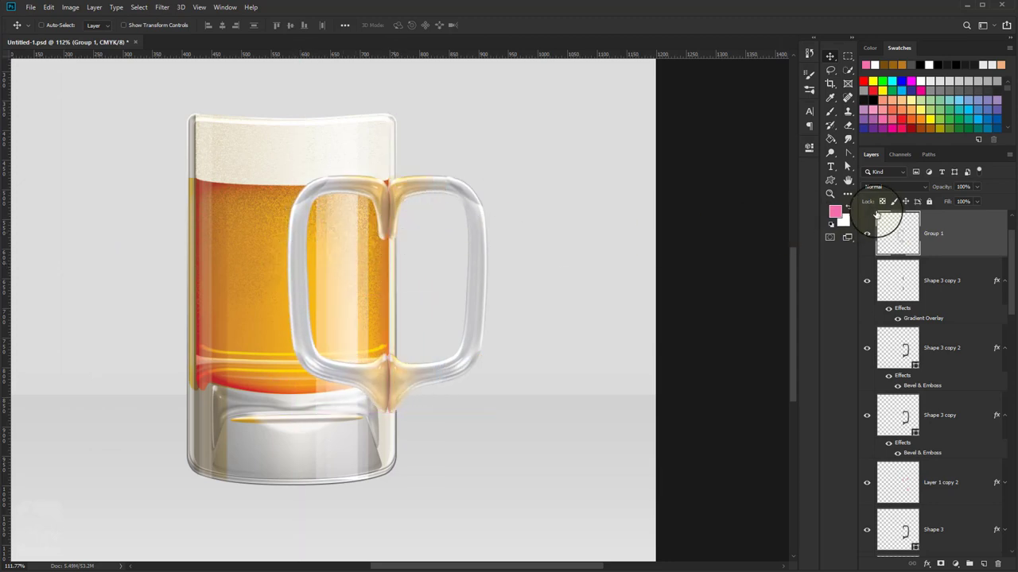
{"action": "left_click", "coordinate": [888, 186]}
{"action": "left_click", "coordinate": [884, 206]}
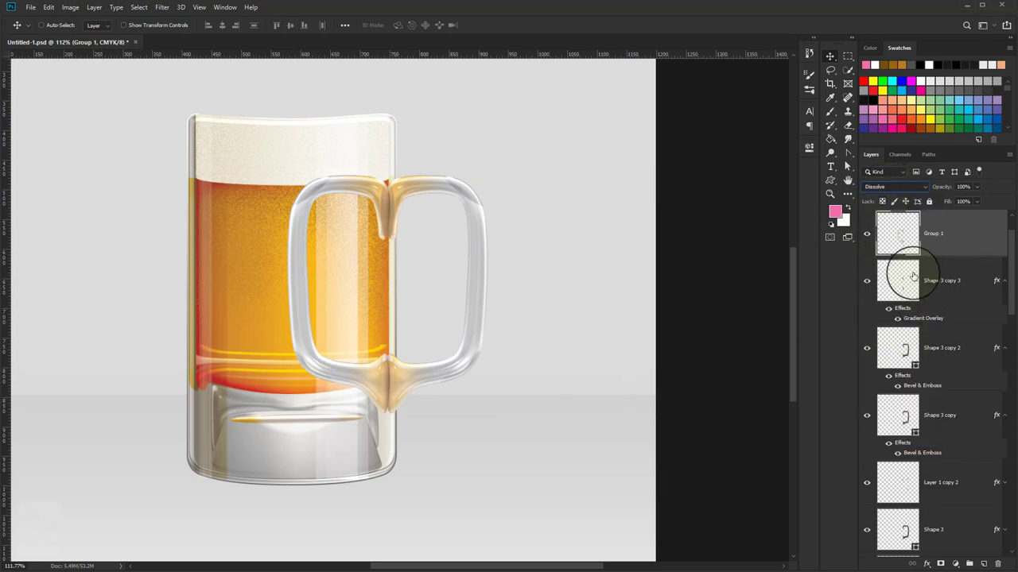
{"action": "left_click", "coordinate": [867, 234]}
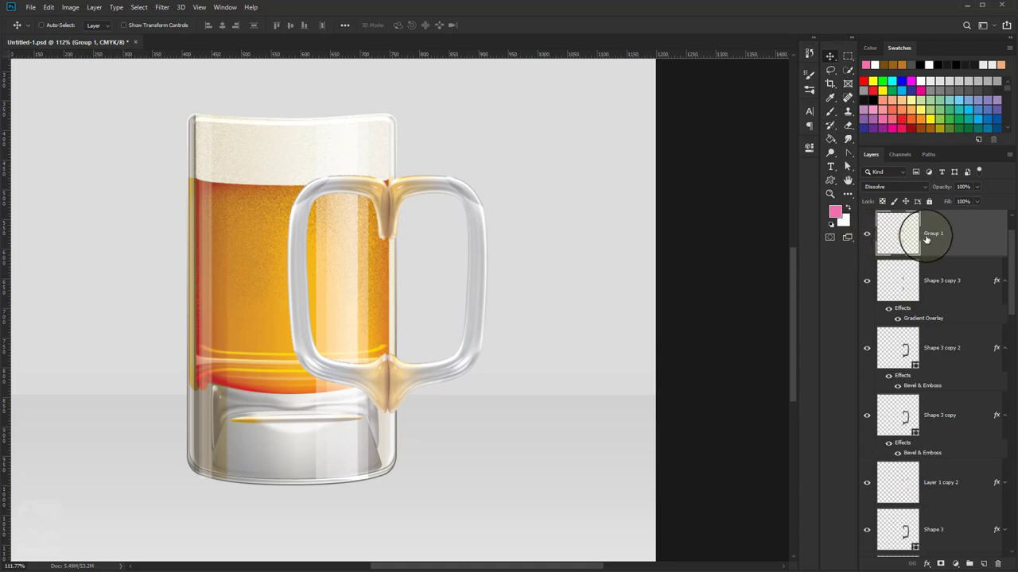
- Move Group 1 below the Shape 3 layer and set its blend mode to Overlay
{"action": "mouse_move", "coordinate": [934, 237]}
{"action": "left_mouse_down"}
{"action": "mouse_move", "coordinate": [931, 301]}
{"action": "mouse_move", "coordinate": [926, 231]}
{"action": "left_mouse_up"}
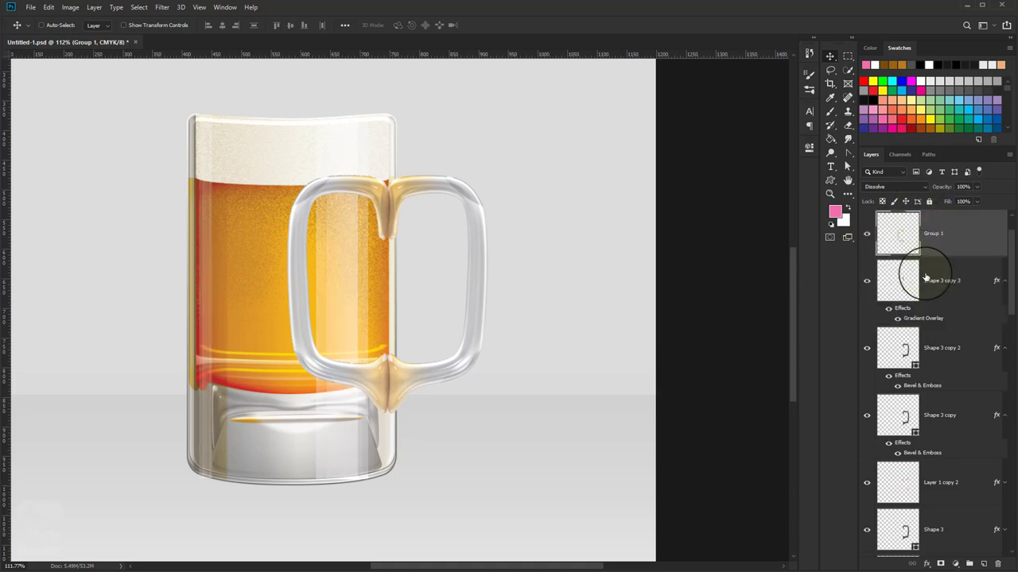
{"action": "left_click", "coordinate": [1004, 282]}
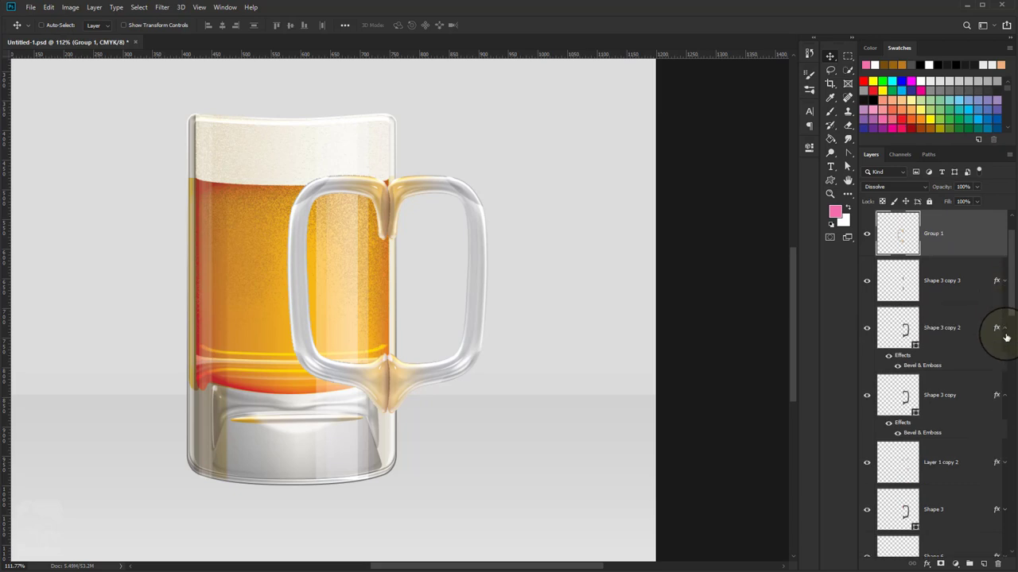
{"action": "left_click", "coordinate": [1005, 330]}
{"action": "left_click", "coordinate": [1005, 374]}
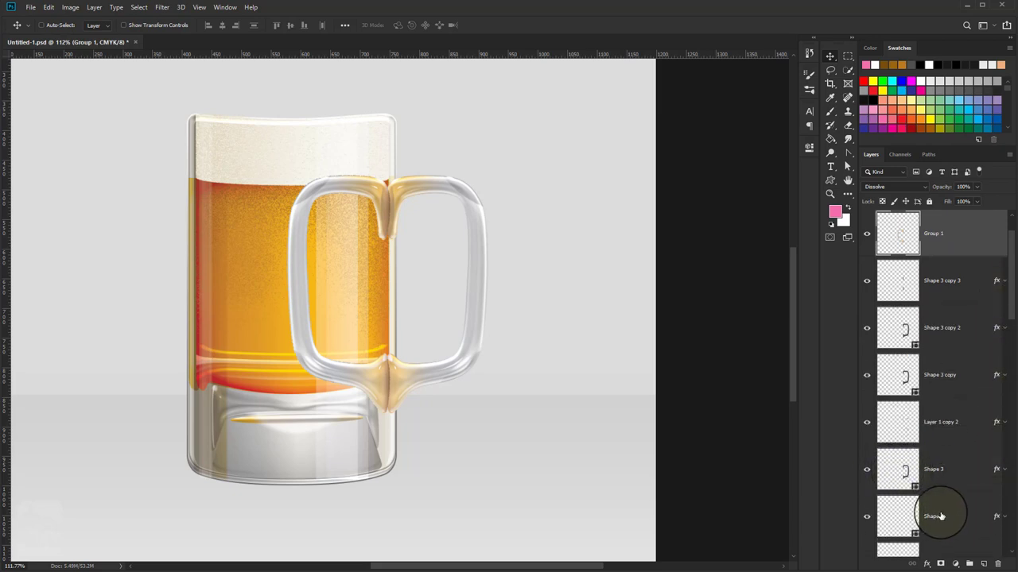
{"action": "left_click_drag", "start_coordinate": [941, 516], "coordinate": [939, 485]}
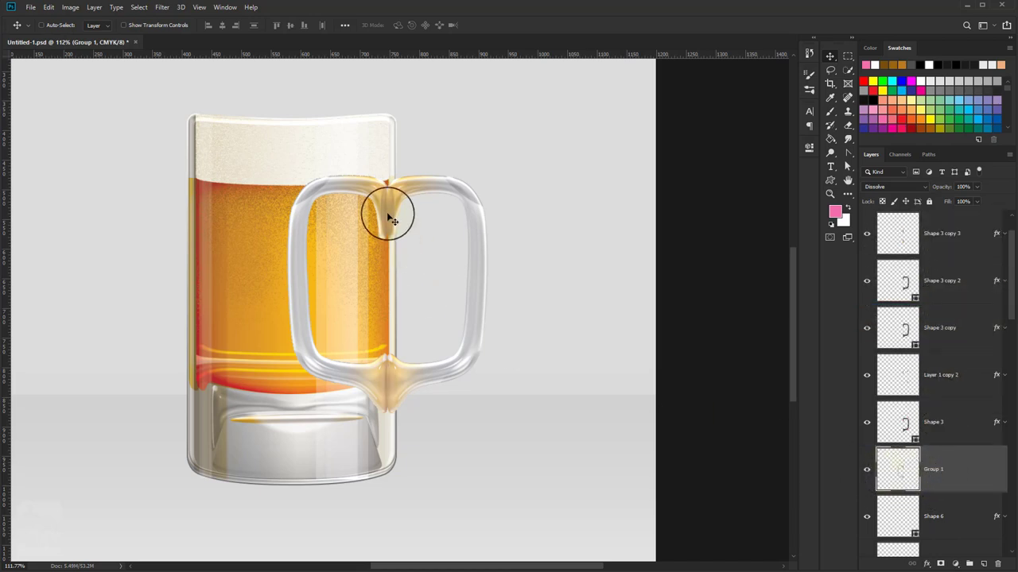
{"action": "scroll", "coordinate": [390, 219], "scroll_direction": "up", "scroll_amount": 1}
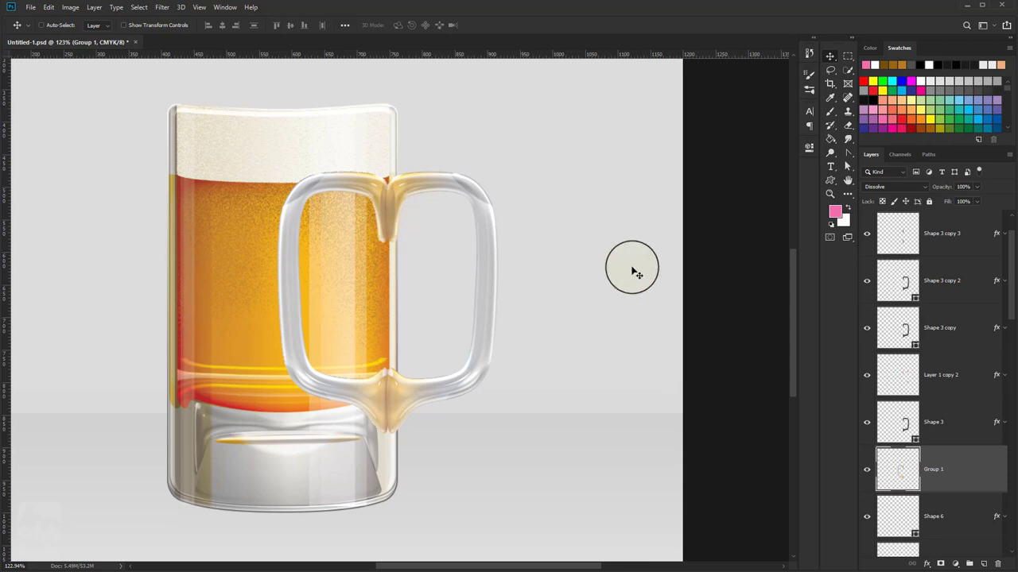
{"action": "left_click", "coordinate": [892, 186]}
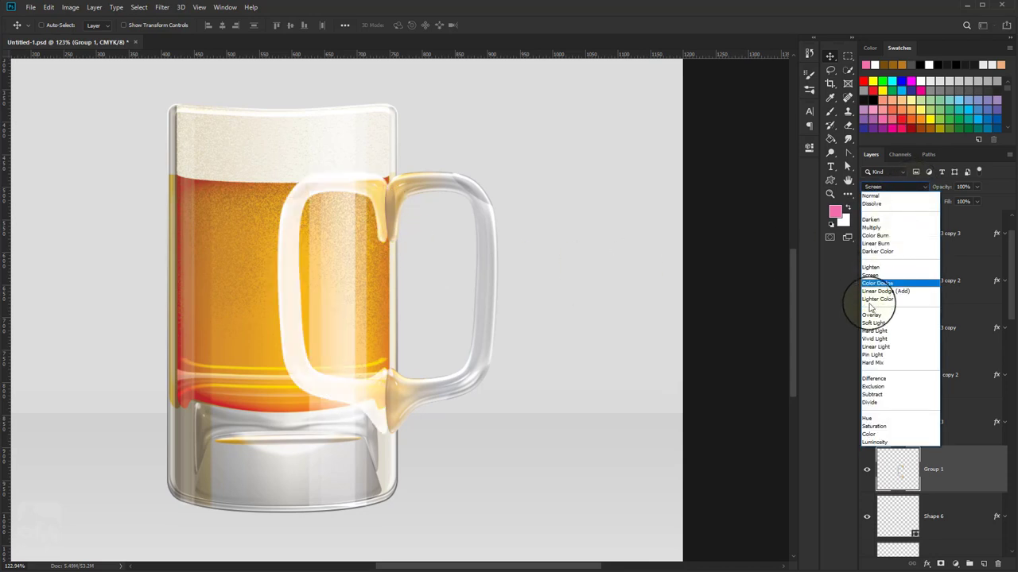
{"action": "left_click", "coordinate": [872, 316]}
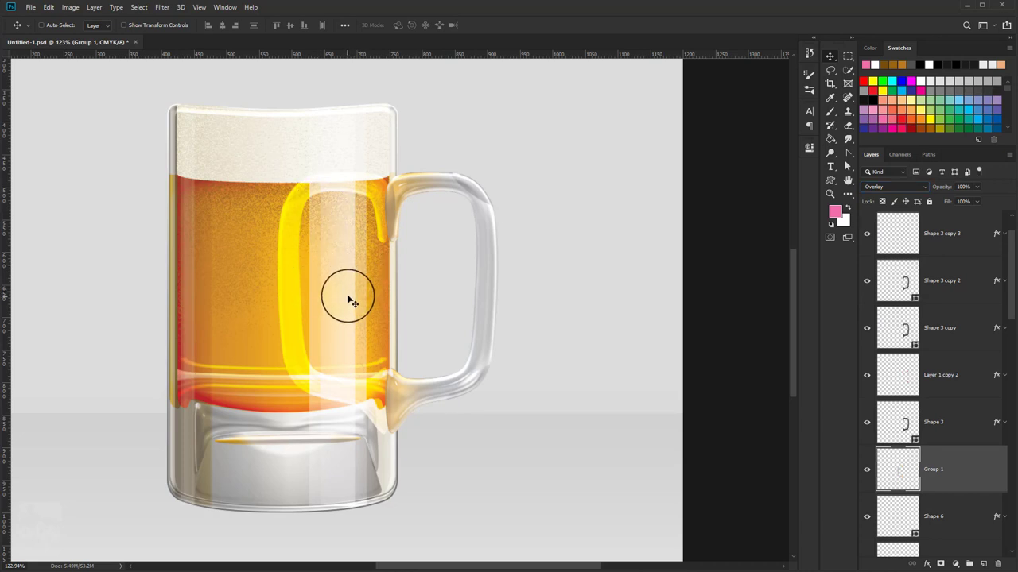
- Free-transform a tall rectangular selection over the beer into a thin highlight strip
{"action": "left_click", "coordinate": [847, 57]}
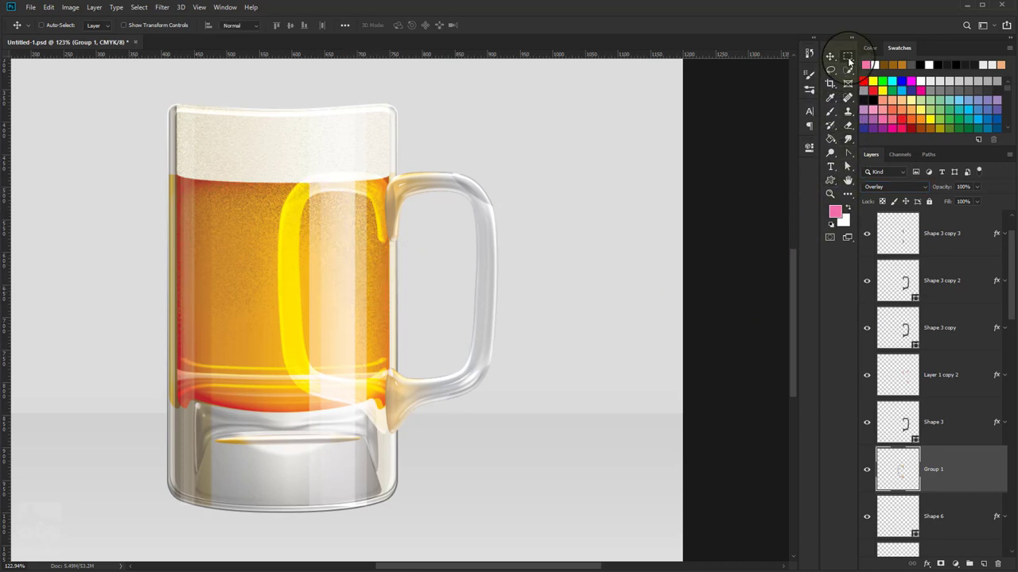
{"action": "mouse_move", "coordinate": [229, 119]}
{"action": "left_mouse_down"}
{"action": "mouse_move", "coordinate": [366, 494]}
{"action": "mouse_move", "coordinate": [375, 486]}
{"action": "left_mouse_up"}
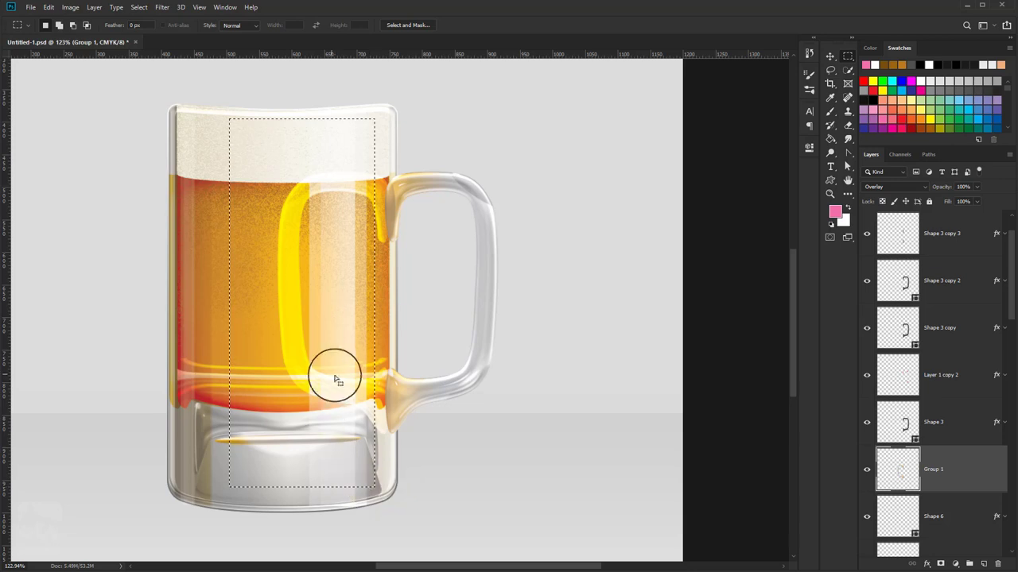
{"action": "left_click", "coordinate": [49, 7]}
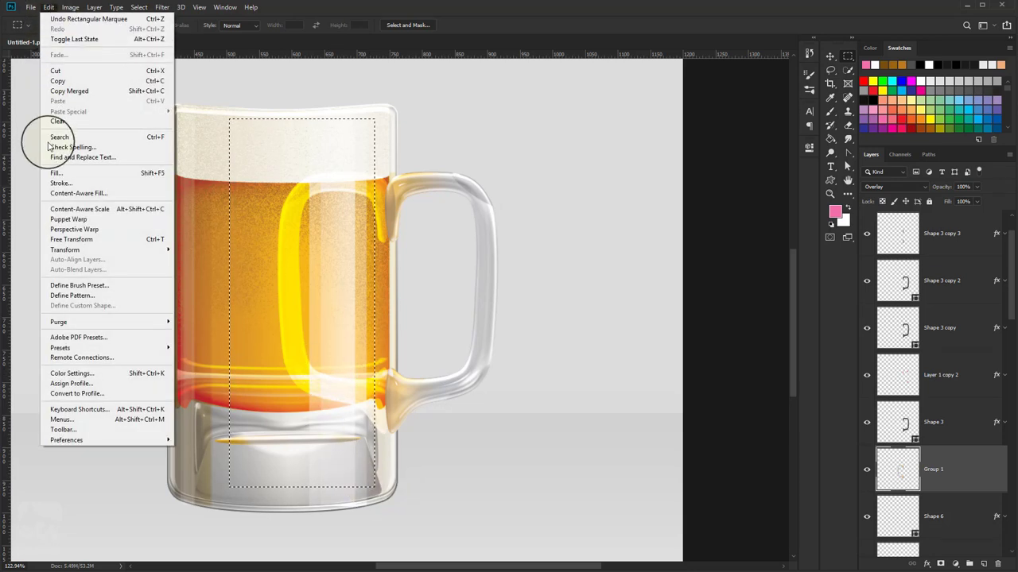
{"action": "left_click", "coordinate": [72, 240]}
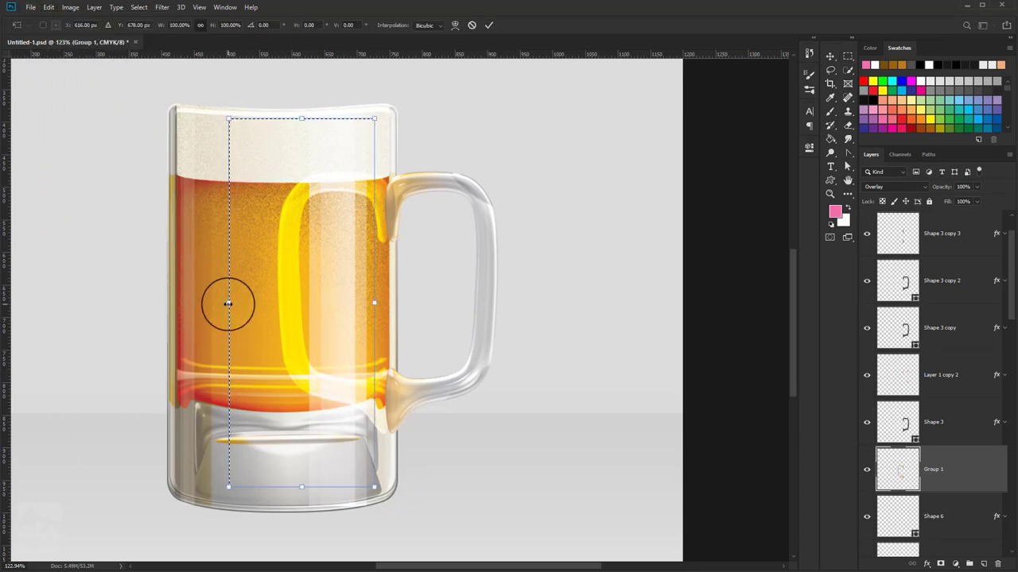
{"action": "left_click_drag", "start_coordinate": [228, 303], "coordinate": [351, 303]}
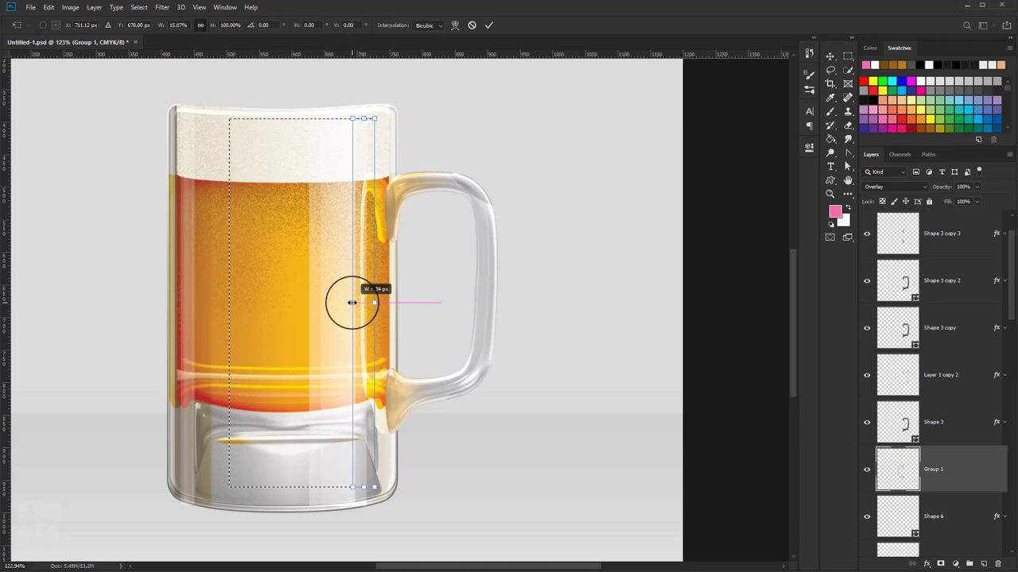
{"action": "left_click_drag", "start_coordinate": [352, 302], "coordinate": [353, 302]}
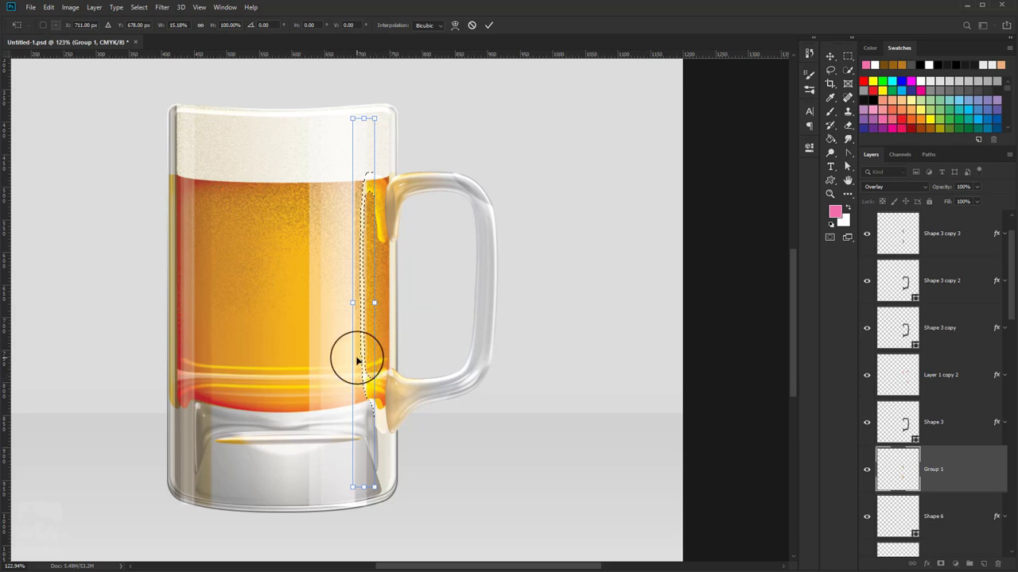
{"action": "left_click", "coordinate": [489, 24]}
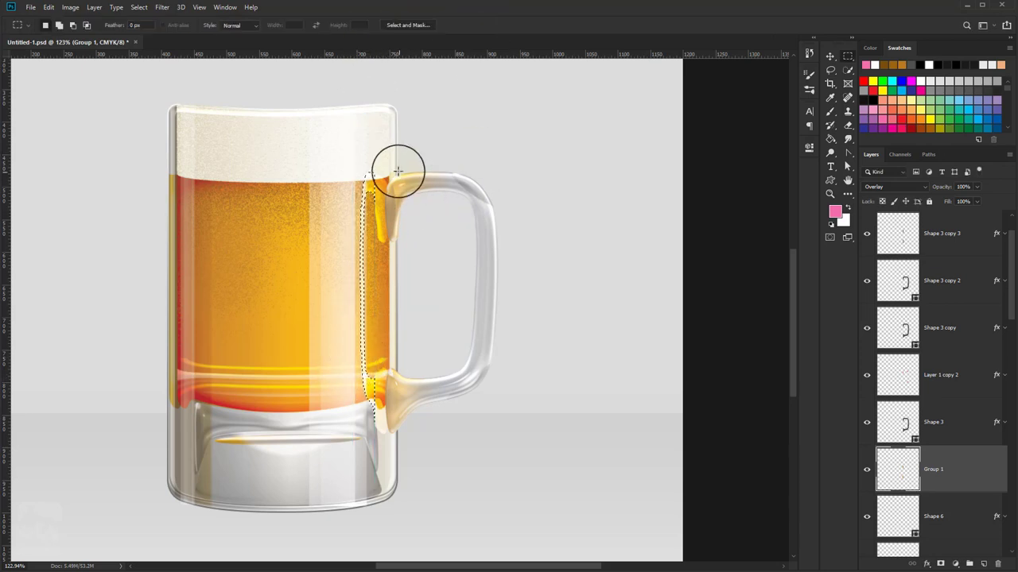
- Deselect, lower Group 1's opacity to 66%, and select the Shape 3 layer
{"action": "left_click", "coordinate": [138, 7]}
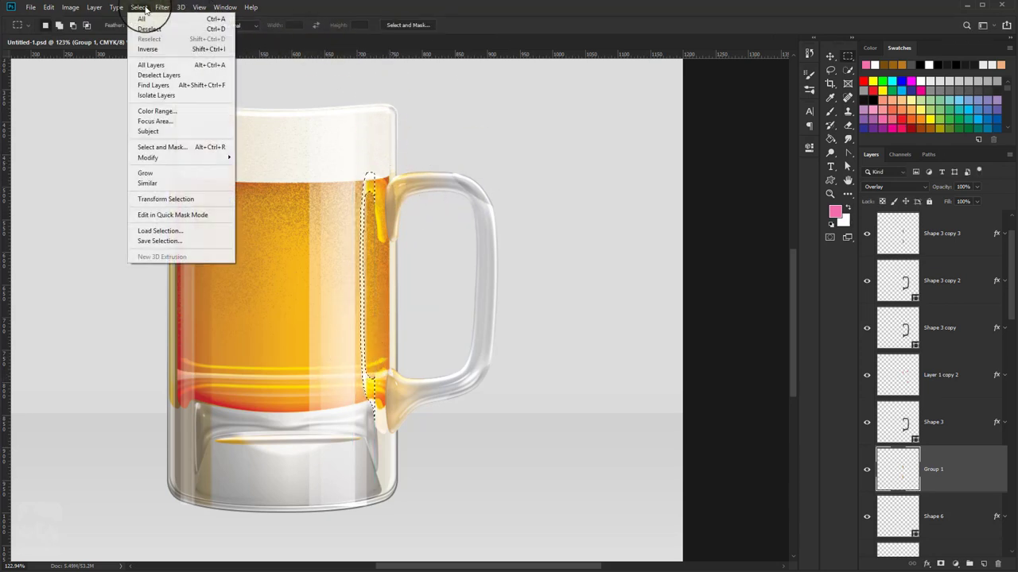
{"action": "left_click", "coordinate": [148, 29]}
{"action": "scroll", "coordinate": [341, 307], "scroll_direction": "down", "scroll_amount": 2}
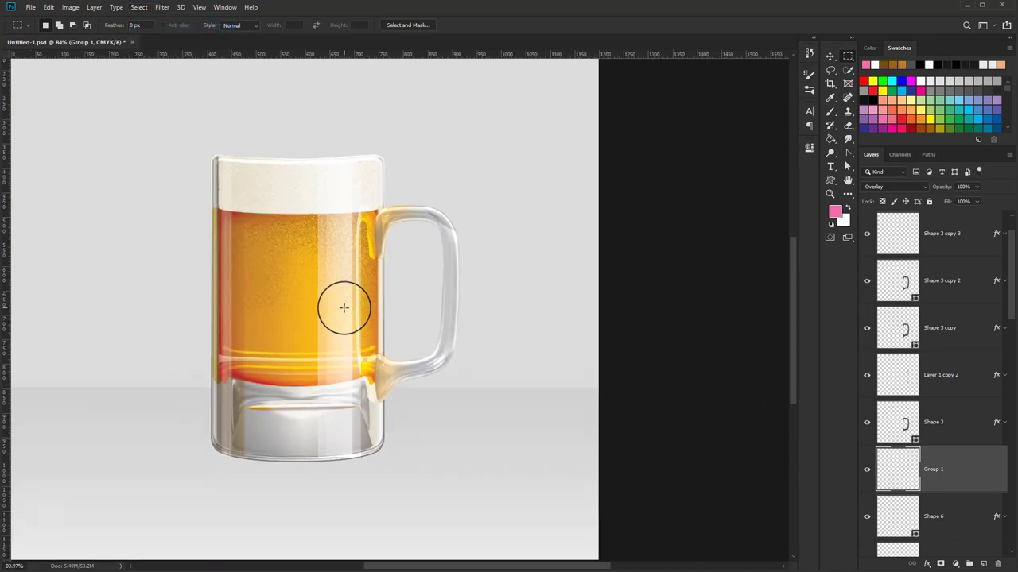
{"action": "scroll", "coordinate": [353, 301], "scroll_direction": "down", "scroll_amount": 2}
{"action": "scroll", "coordinate": [486, 375], "scroll_direction": "up", "scroll_amount": 2}
{"action": "scroll", "coordinate": [465, 363], "scroll_direction": "up", "scroll_amount": 1}
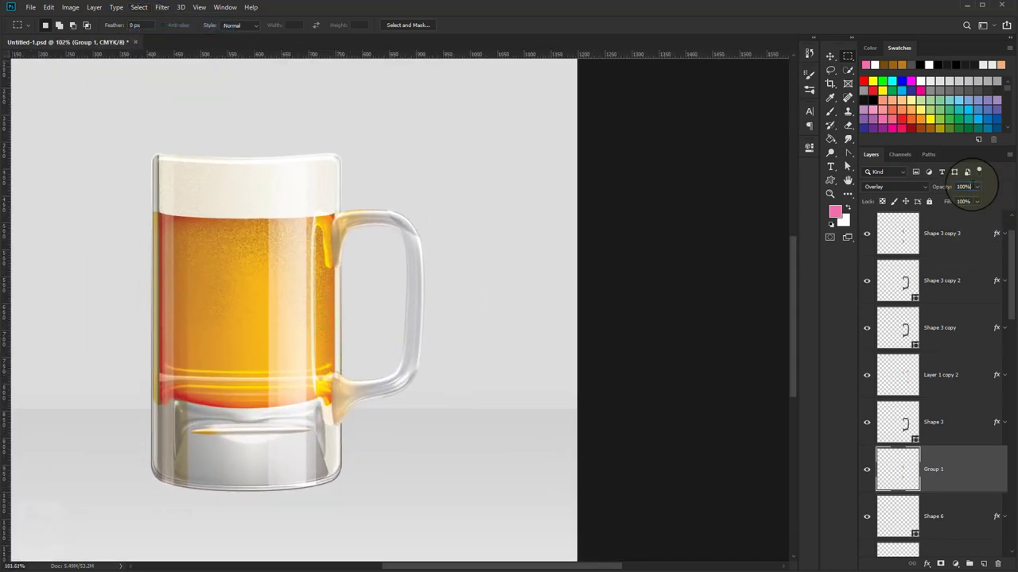
{"action": "left_click", "coordinate": [976, 187]}
{"action": "left_click_drag", "start_coordinate": [977, 201], "coordinate": [960, 199]}
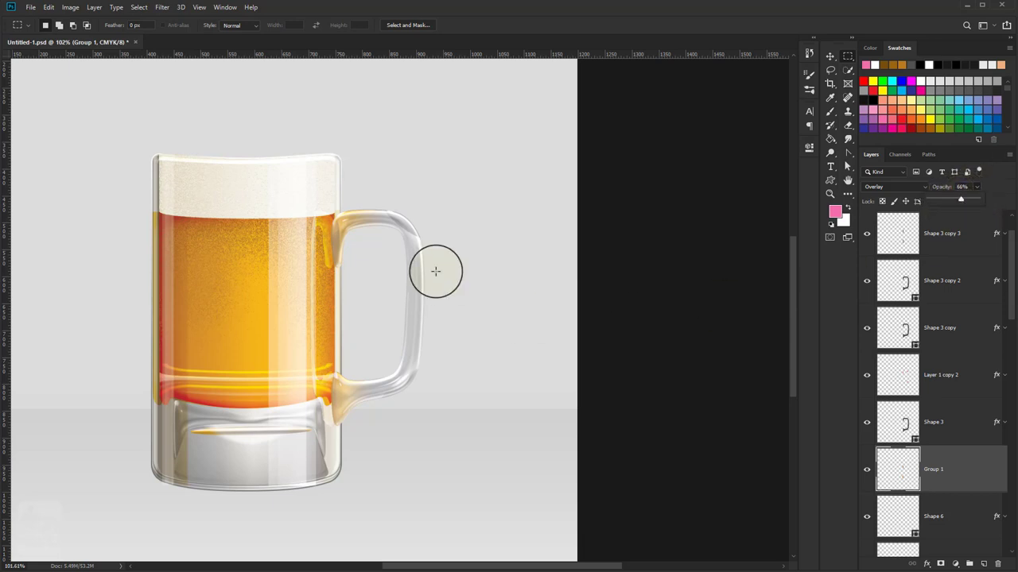
{"action": "left_click", "coordinate": [313, 257], "text": "ctrl"}
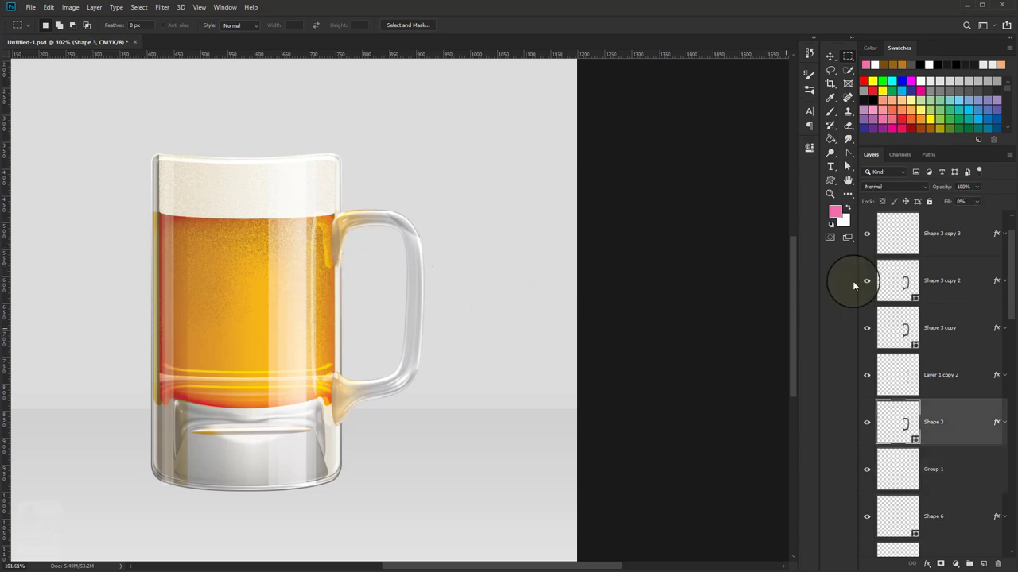
- Select and show the hidden Shape 8 foam layer
{"action": "scroll", "coordinate": [947, 239], "scroll_direction": "up", "scroll_amount": 1}
{"action": "left_click", "coordinate": [926, 234]}
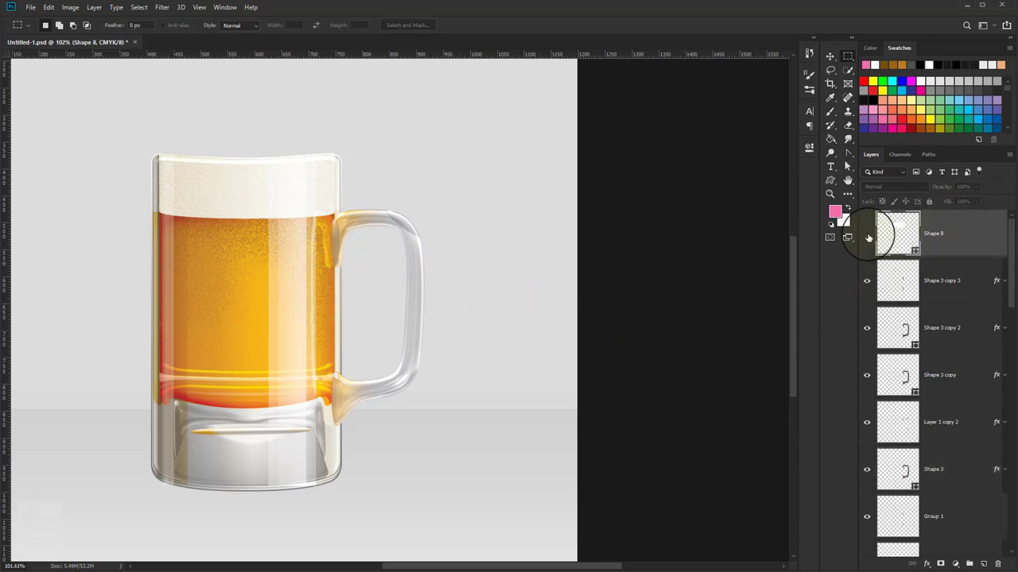
{"action": "left_click", "coordinate": [866, 235]}
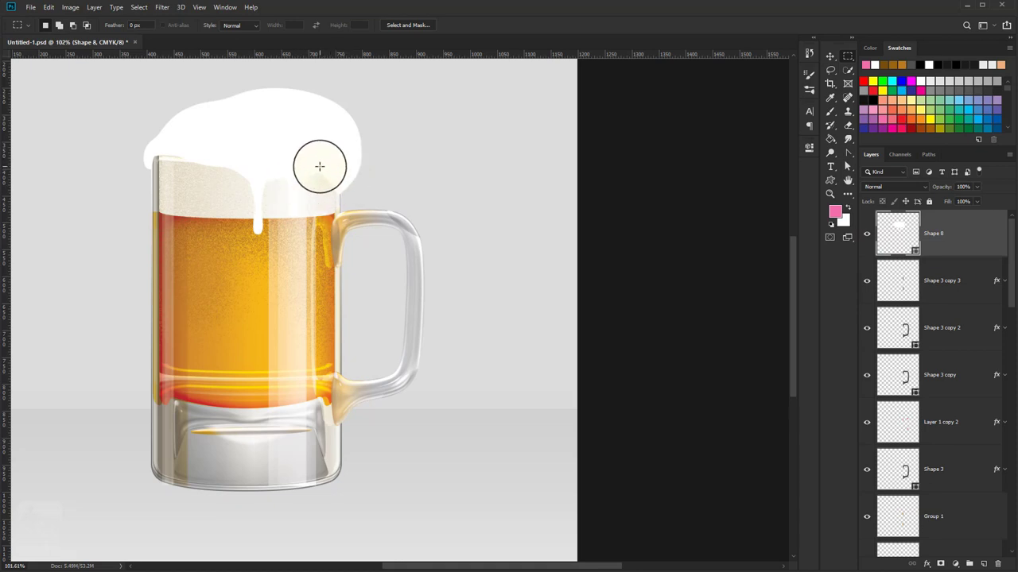
{"action": "left_click", "coordinate": [830, 56]}
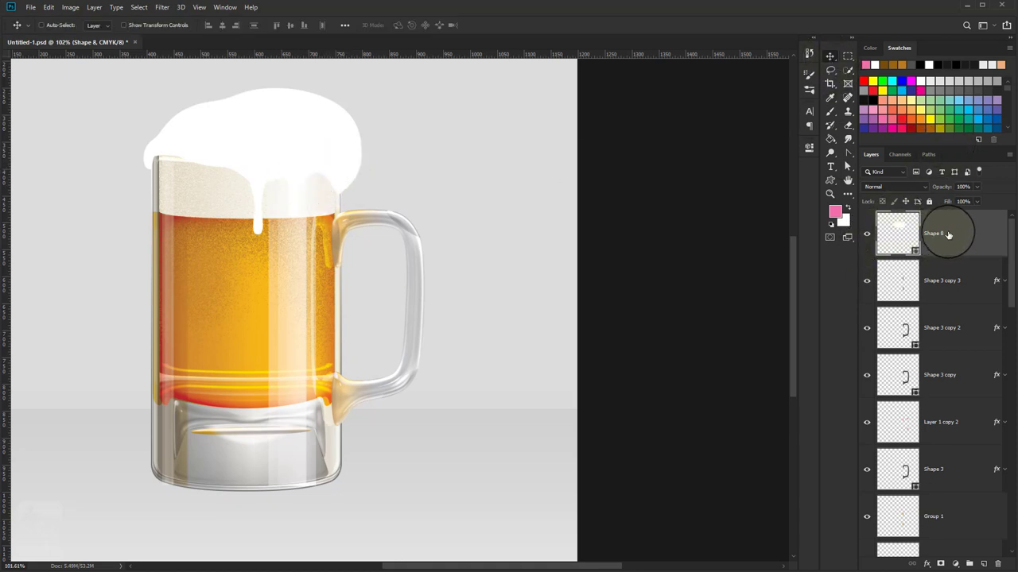
- Add Bevel & Emboss to the foam: depth 100, size 120, soften 16, angle 0, altitude 37
{"action": "left_click", "coordinate": [96, 7]}
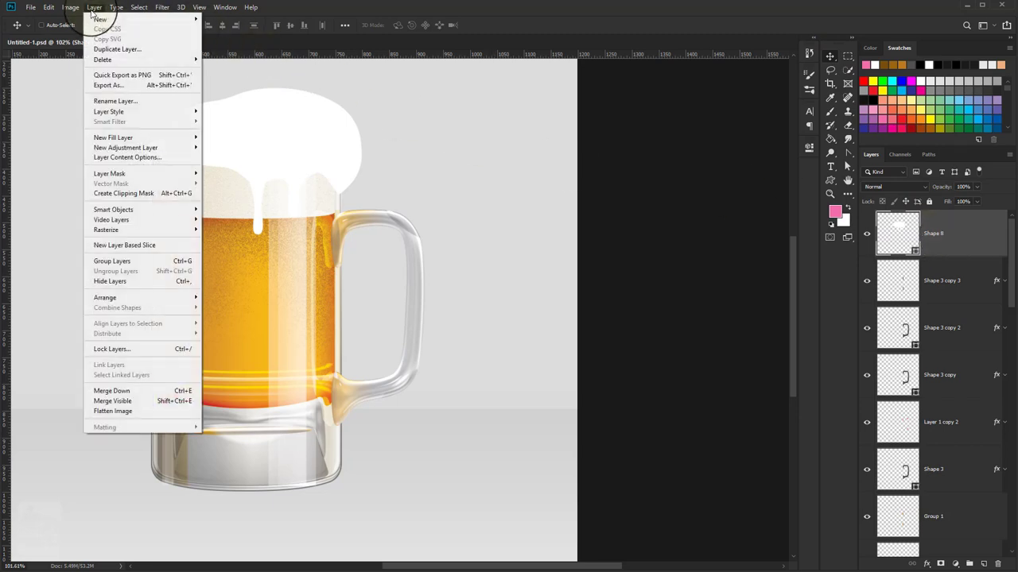
{"action": "mouse_move", "coordinate": [109, 112]}
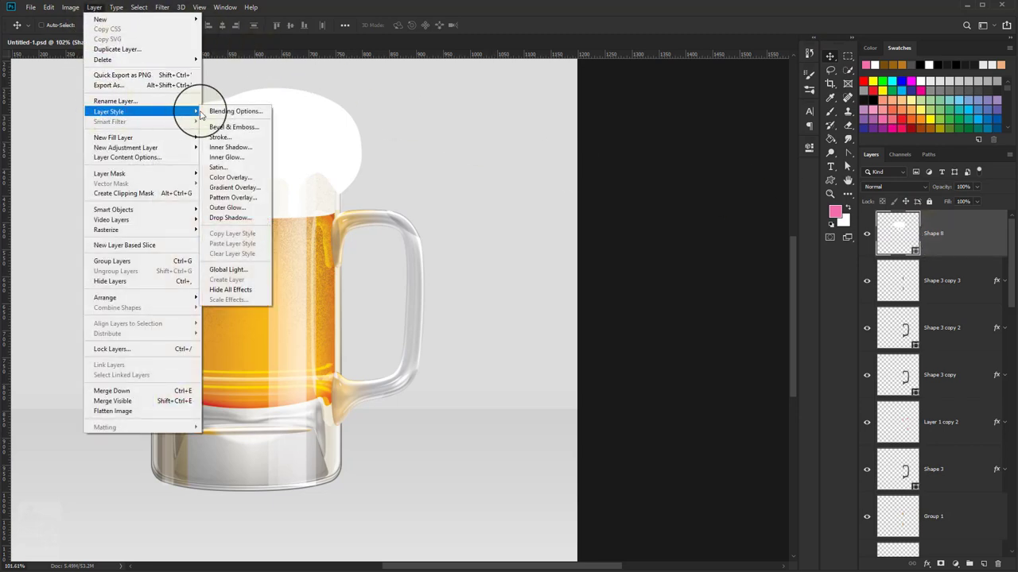
{"action": "left_click", "coordinate": [241, 128]}
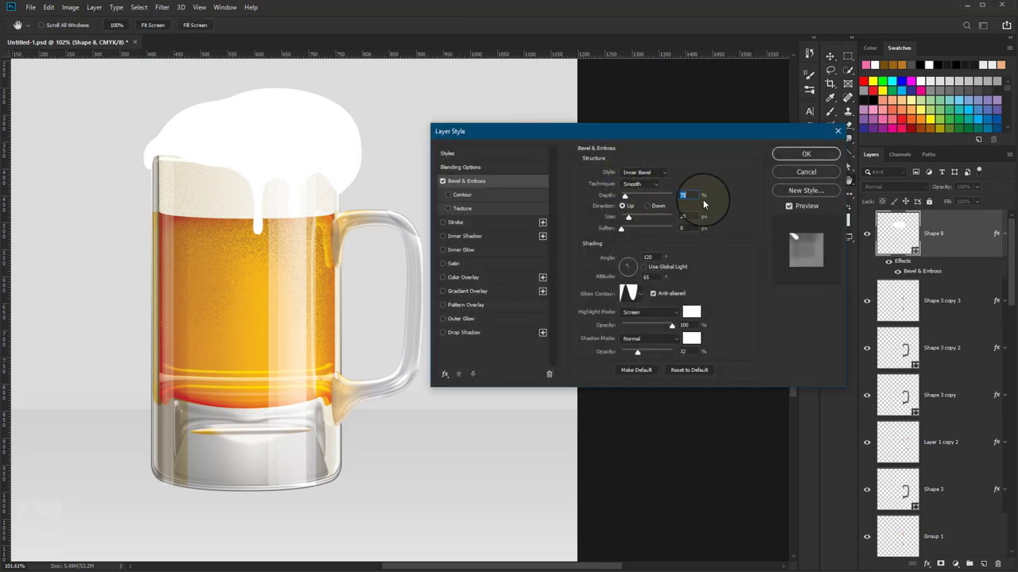
{"action": "type", "text": "100"}
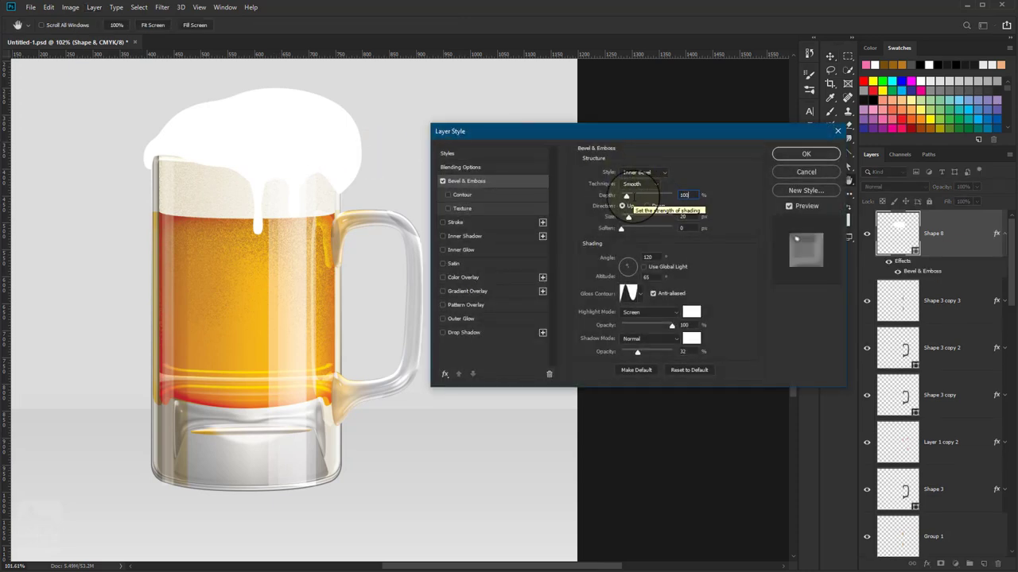
{"action": "key", "text": "Tab"}
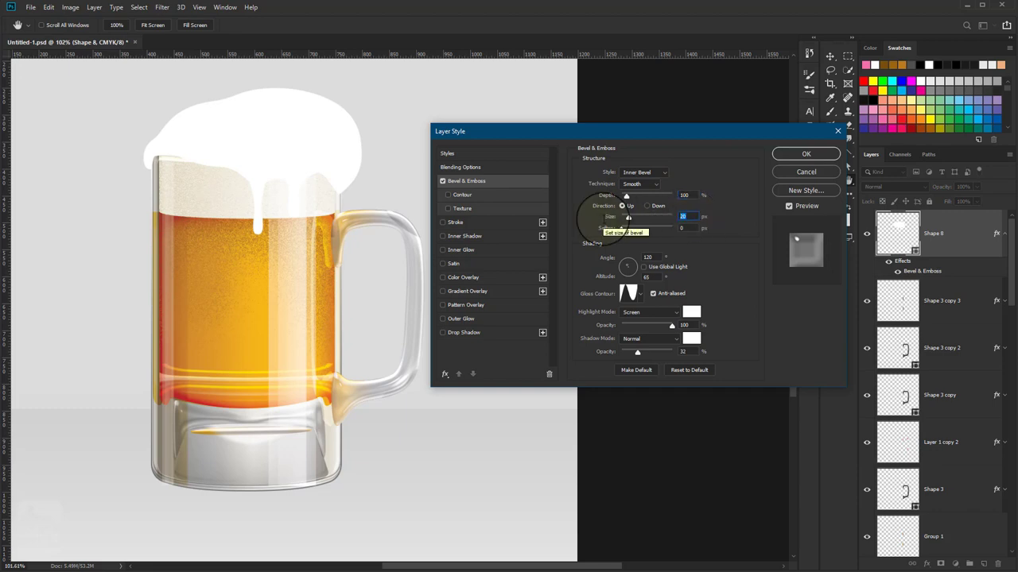
{"action": "type", "text": "120"}
{"action": "key", "text": "Tab"}
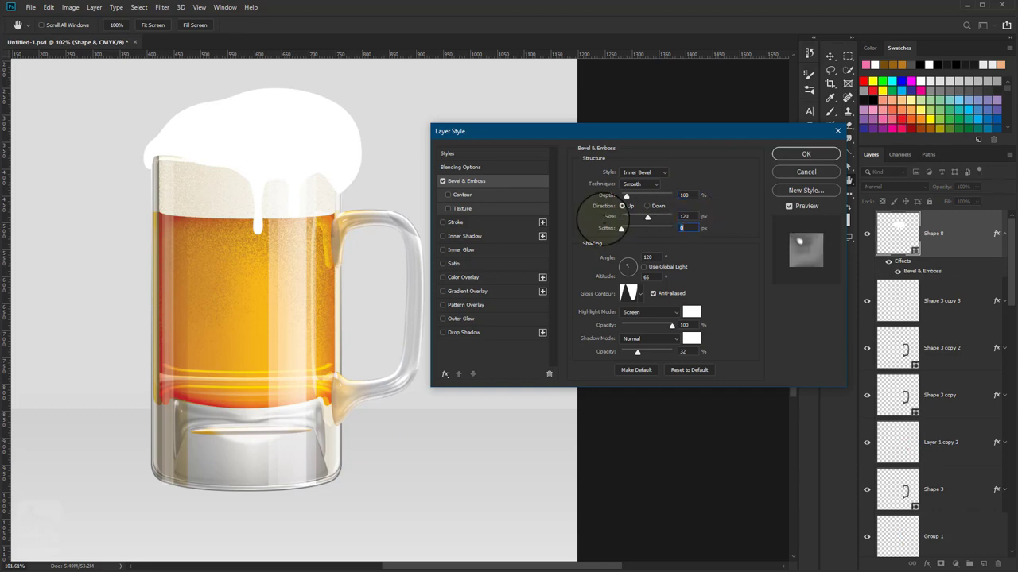
{"action": "type", "text": "16"}
{"action": "key", "text": "Tab"}
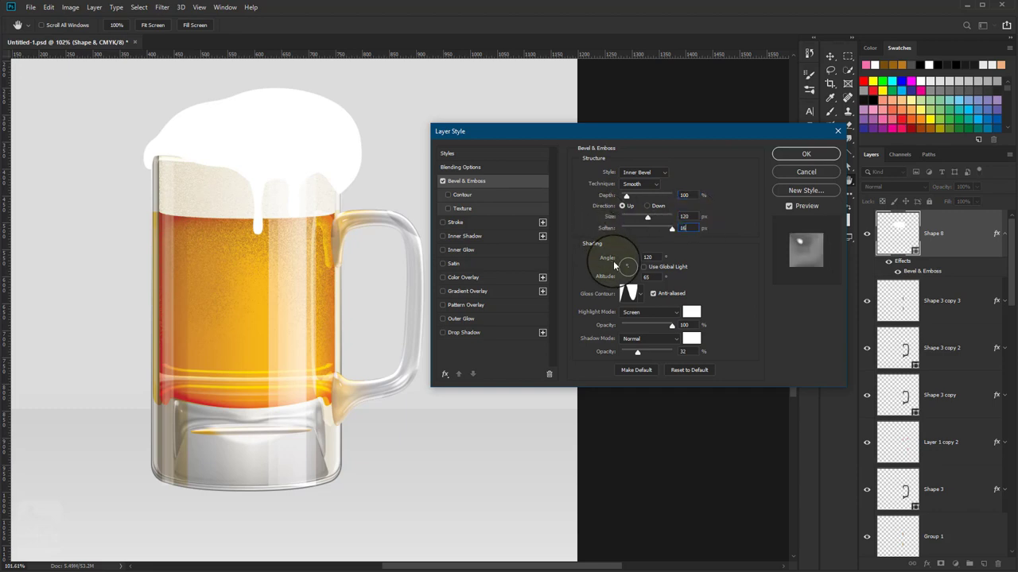
{"action": "type", "text": "0"}
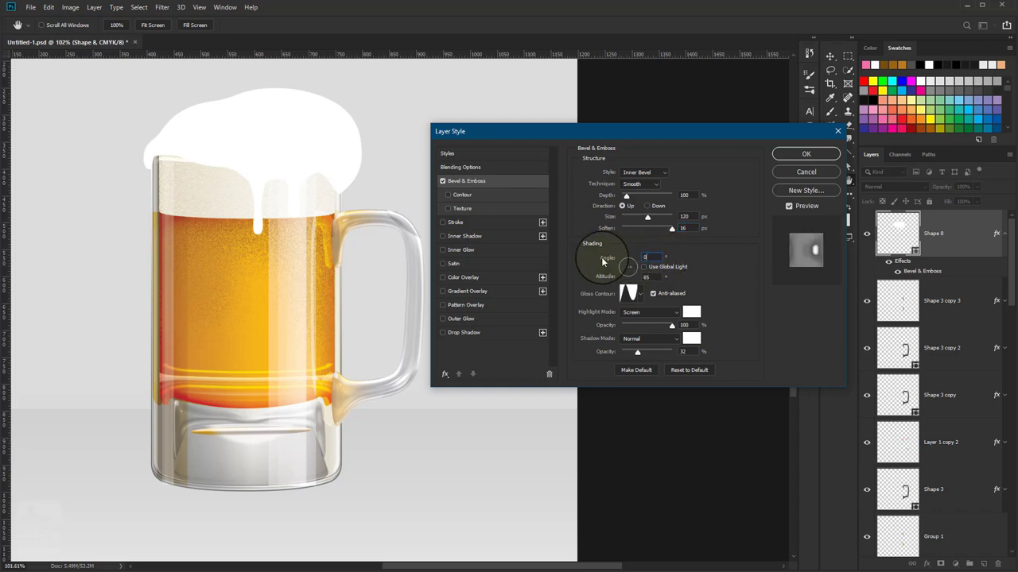
{"action": "key", "text": "Tab"}
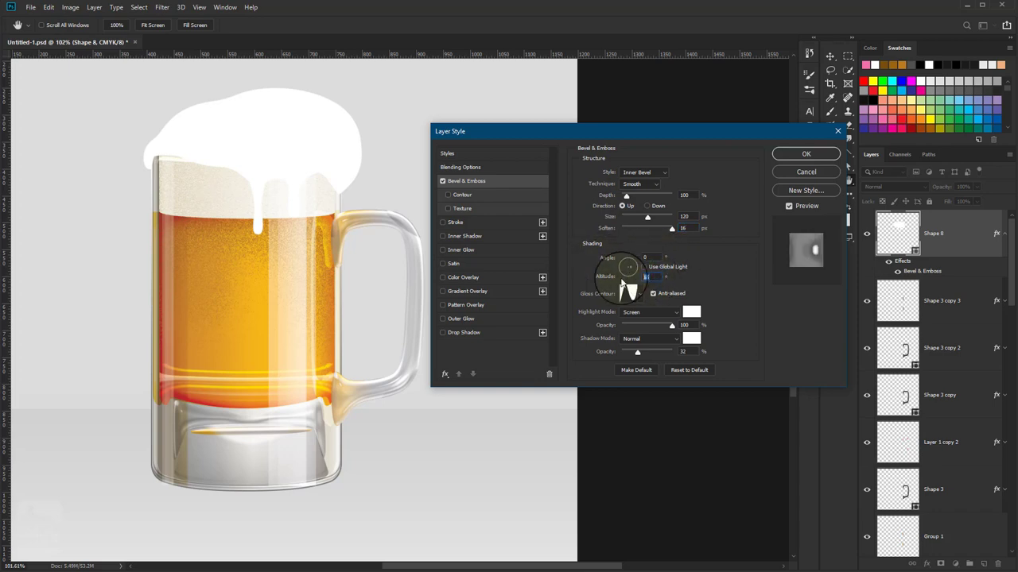
{"action": "type", "text": "01"}
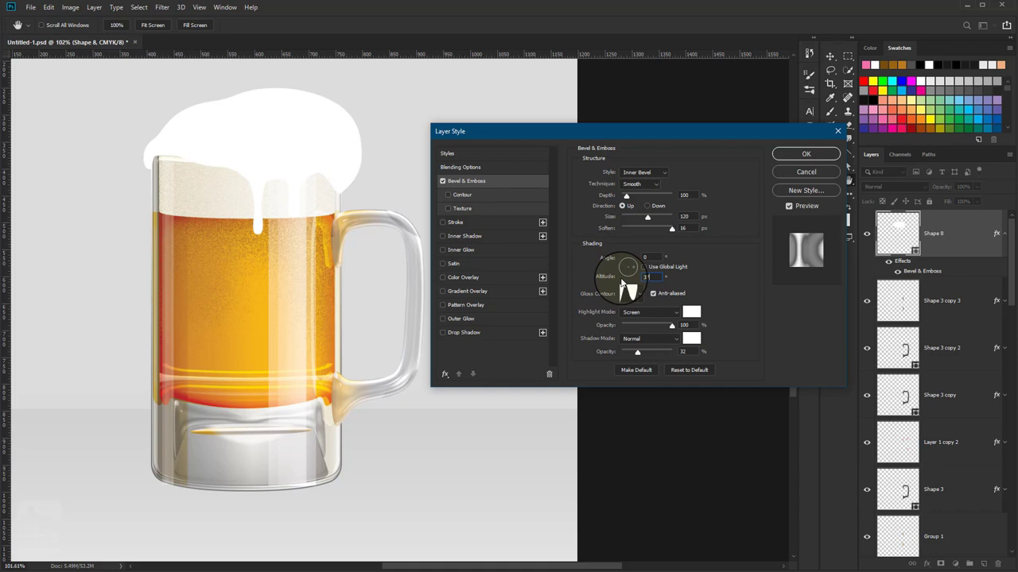
- Set the bevel highlight colour to off-white f2efe9
{"action": "left_click", "coordinate": [691, 311]}
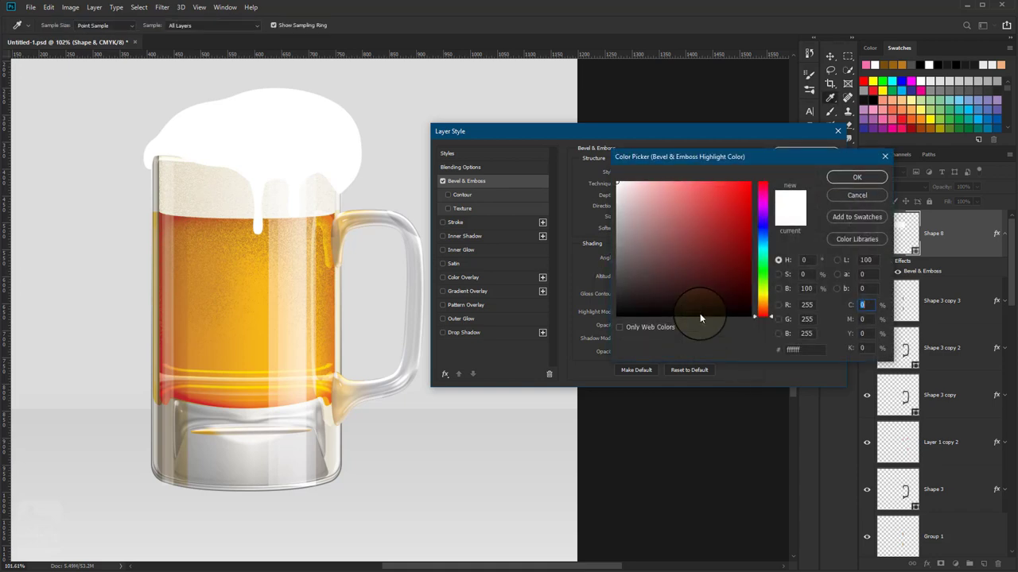
{"action": "double_click", "coordinate": [804, 350]}
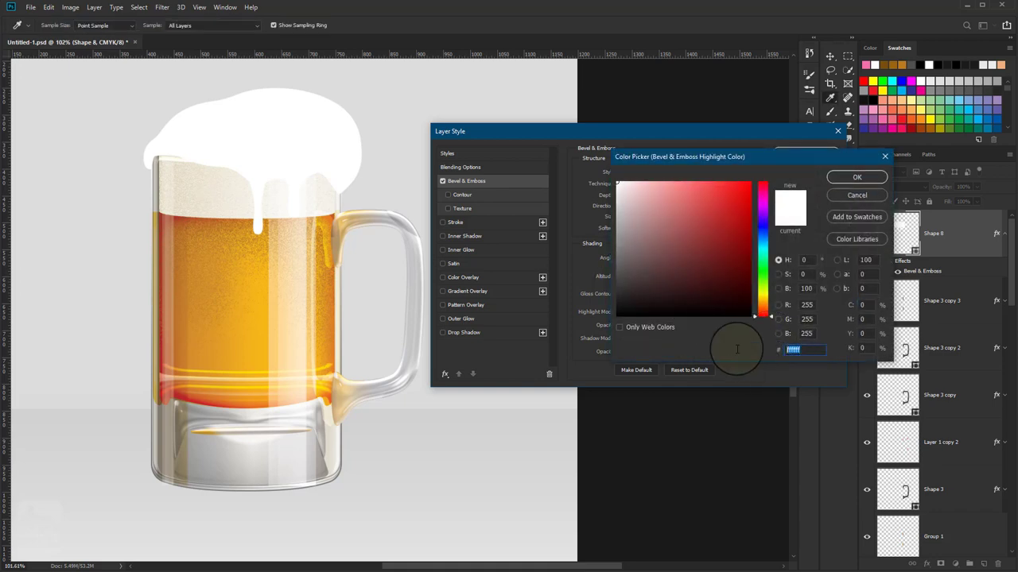
{"action": "type", "text": "f"}
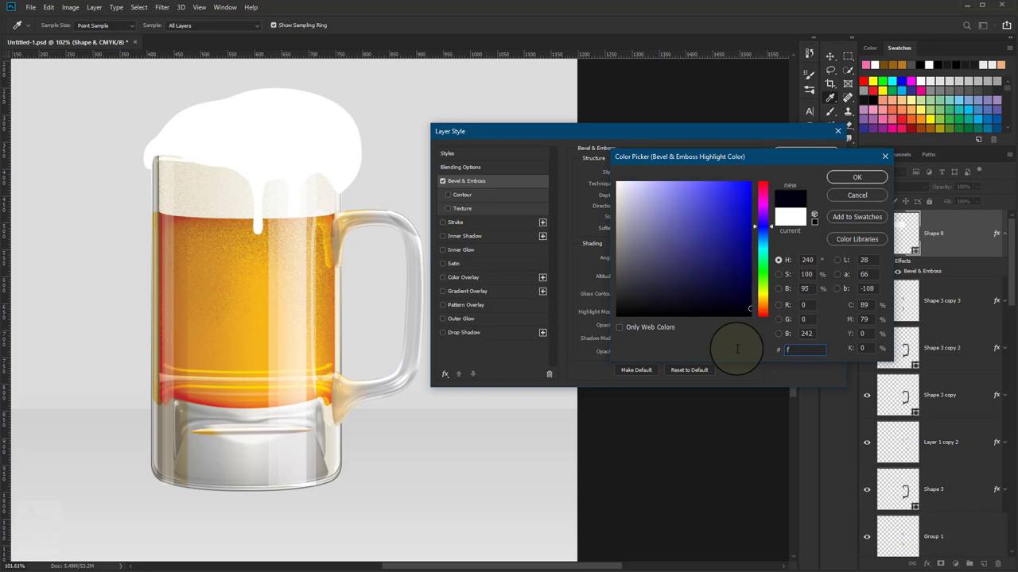
{"action": "type", "text": "2efe9"}
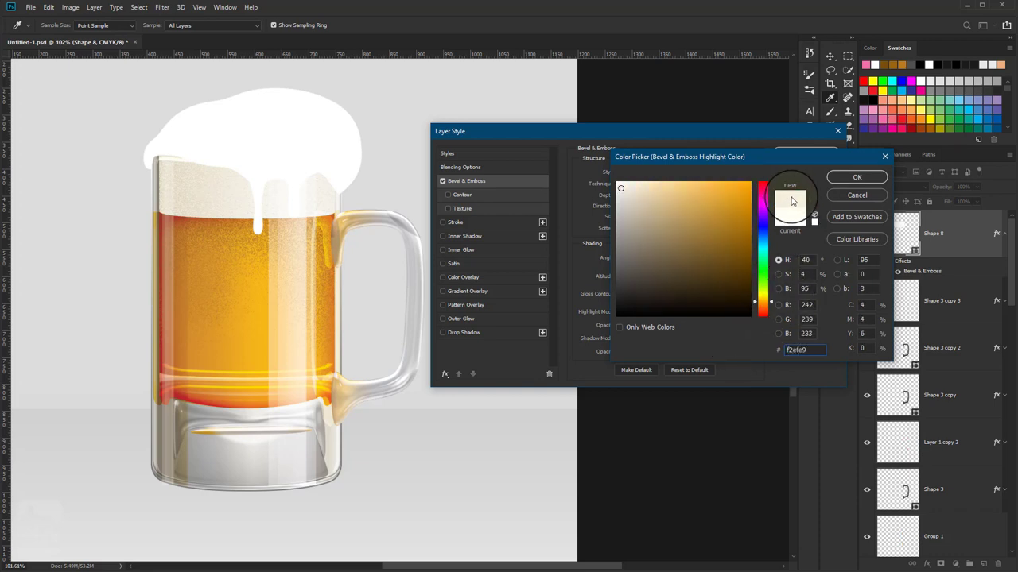
{"action": "left_click", "coordinate": [856, 176]}
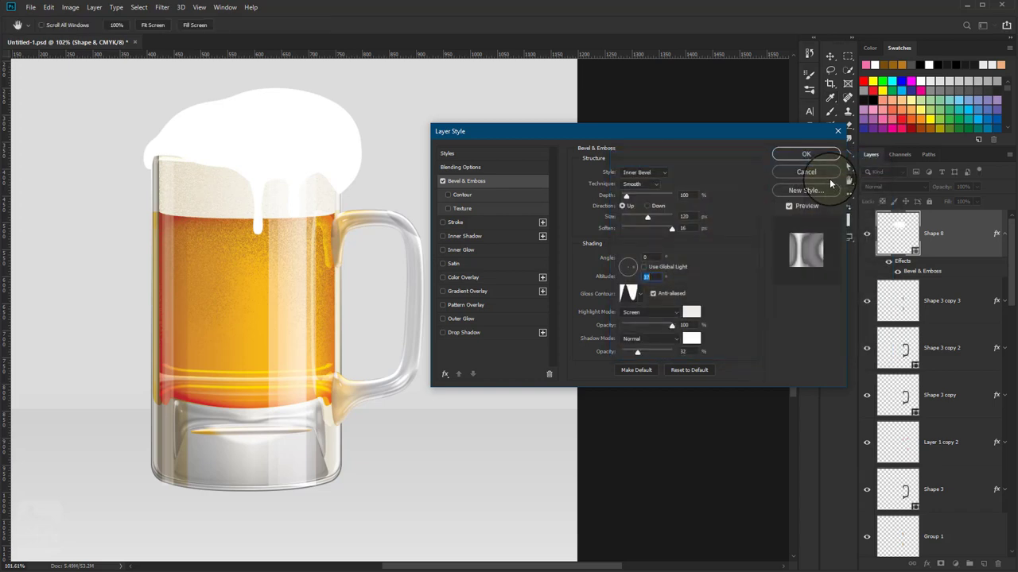
- Set the bevel highlight to Normal, the shadow to brown Multiply, and raise shadow opacity
{"action": "left_click", "coordinate": [646, 313]}
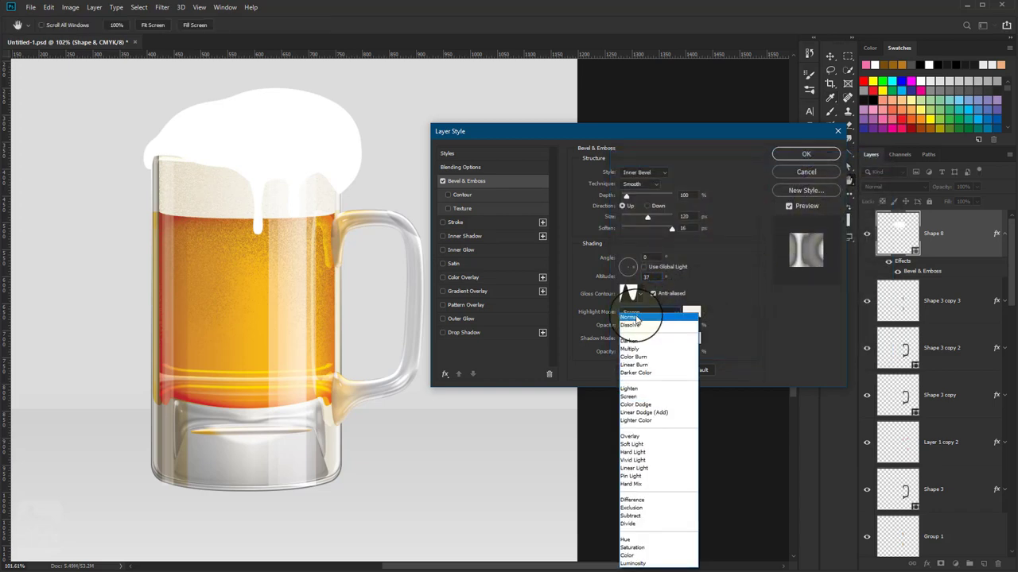
{"action": "left_click", "coordinate": [636, 318]}
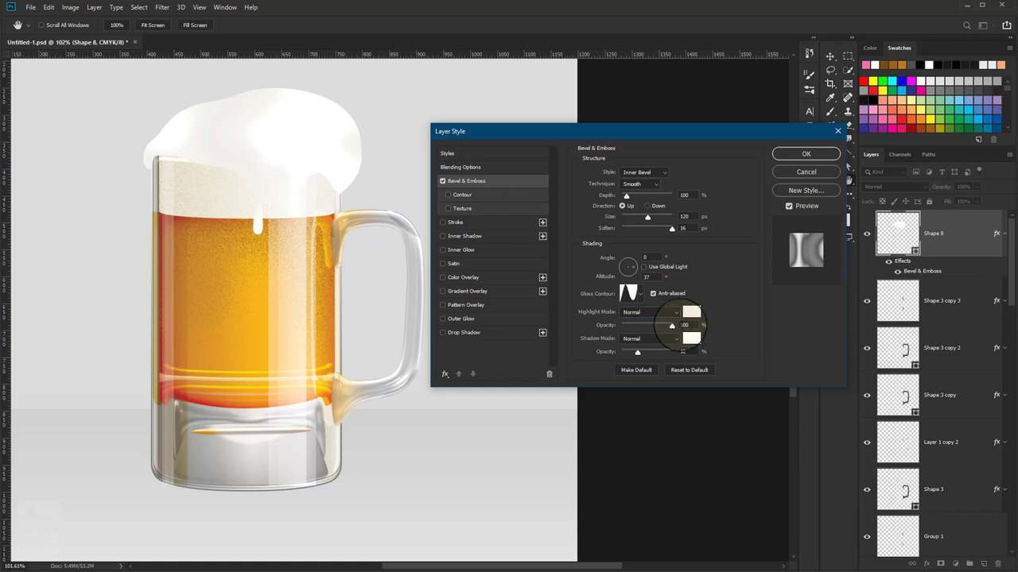
{"action": "type", "text": "5"}
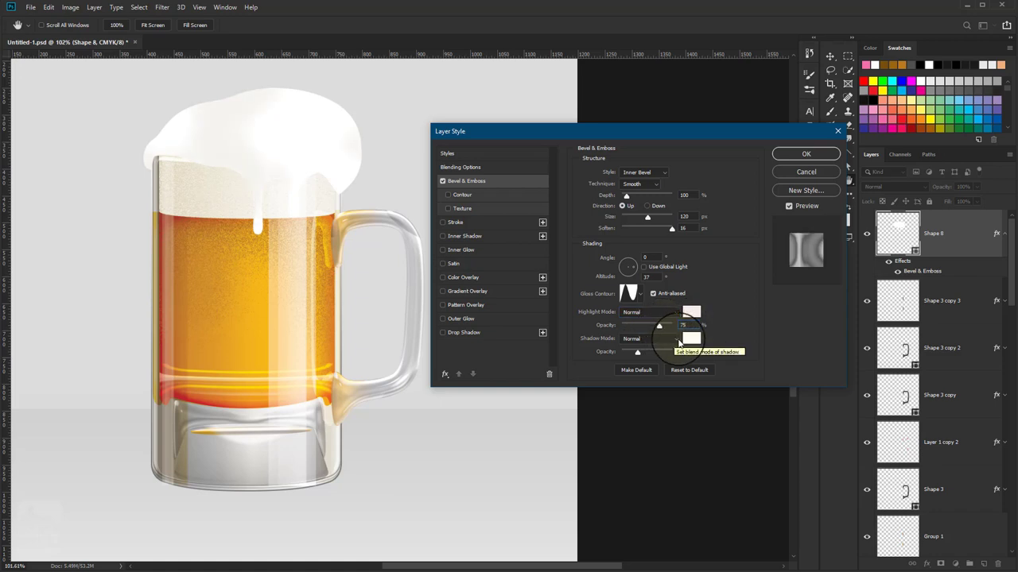
{"action": "left_click", "coordinate": [653, 341]}
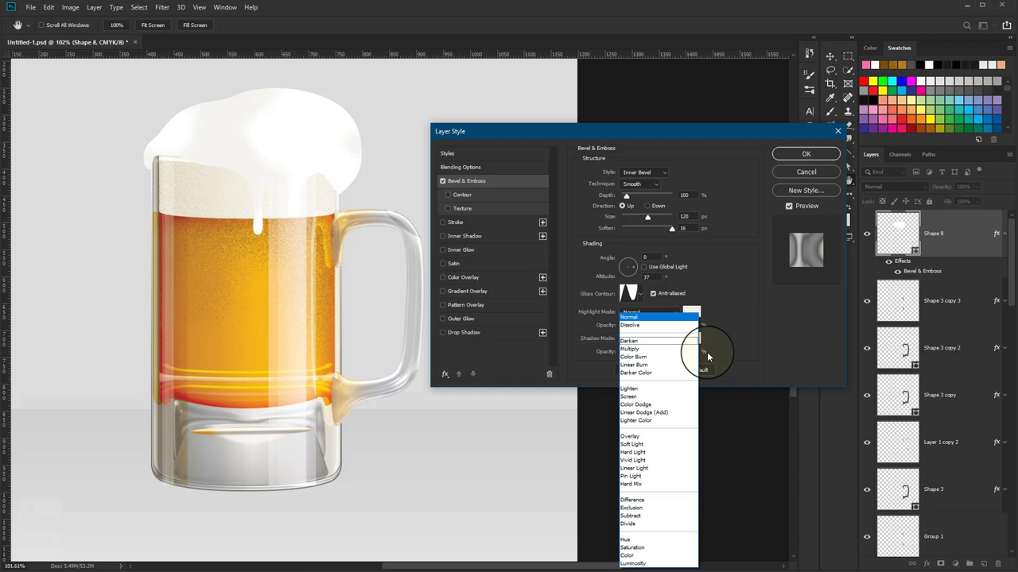
{"action": "left_click", "coordinate": [691, 339]}
{"action": "type", "text": "a38b79"}
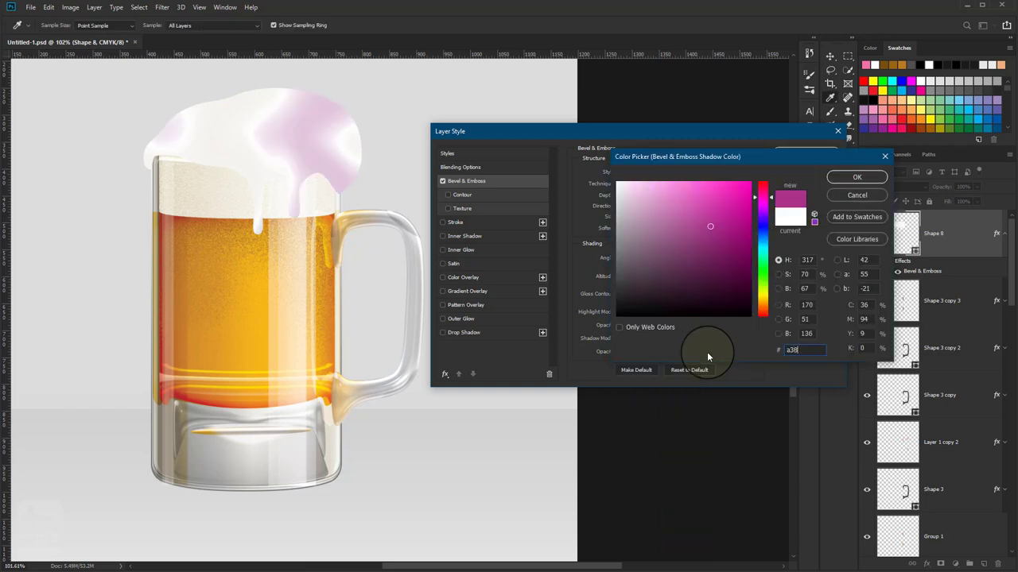
{"action": "left_click", "coordinate": [857, 178]}
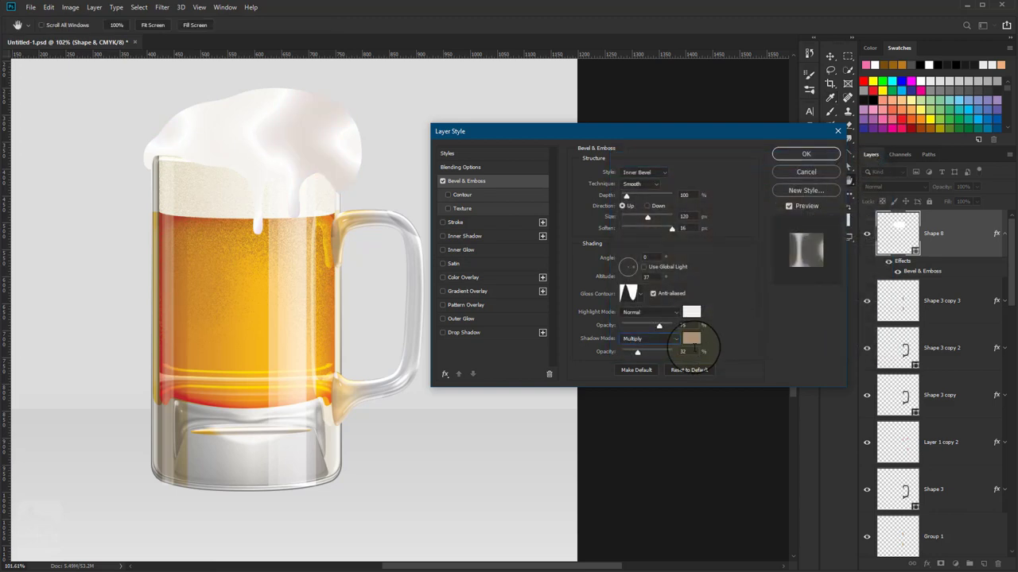
{"action": "left_click", "coordinate": [600, 352]}
{"action": "left_click_drag", "start_coordinate": [600, 352], "coordinate": [612, 352]}
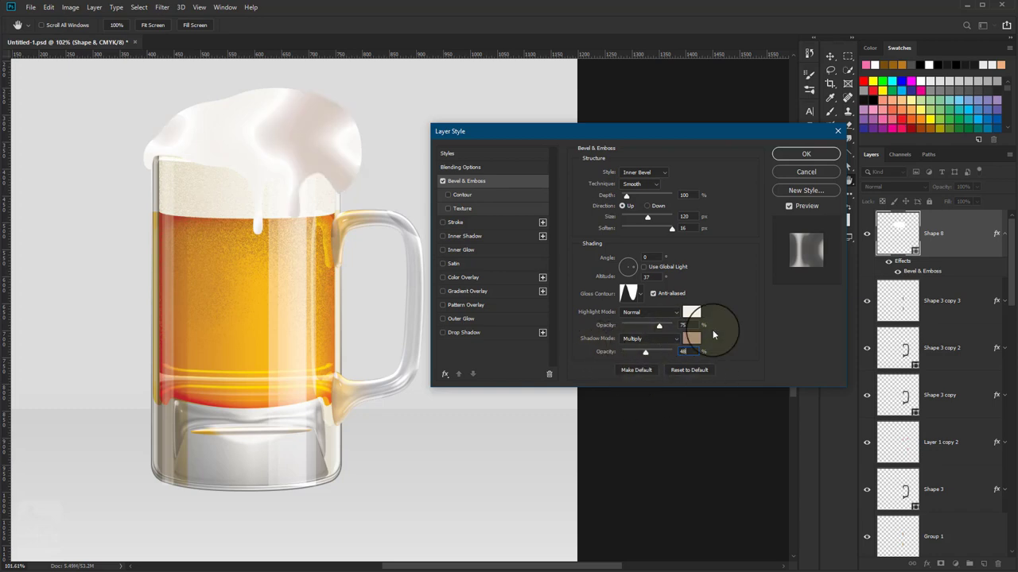
- Choose the Linear gloss contour and enable the Contour option
{"action": "left_click", "coordinate": [641, 294]}
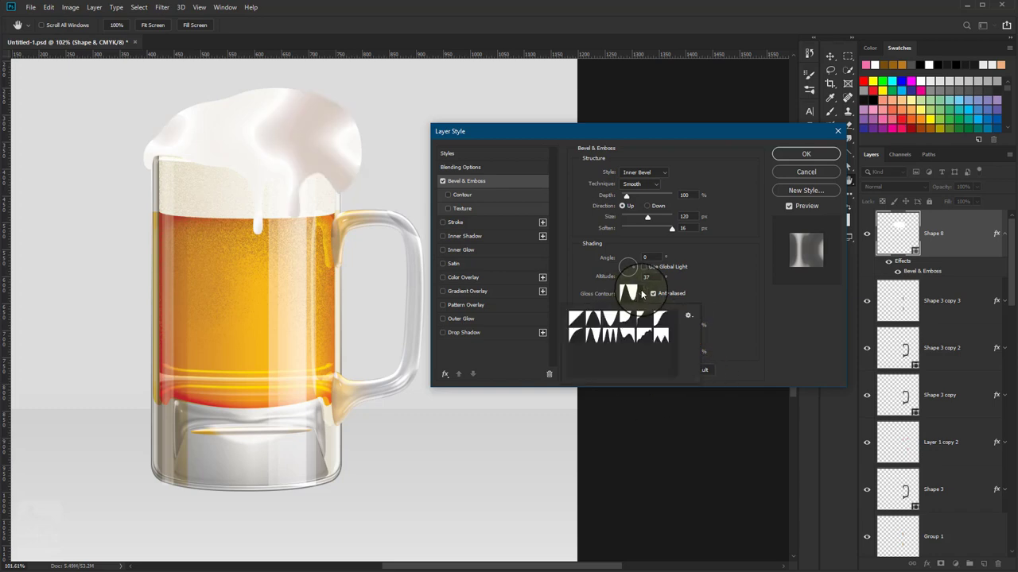
{"action": "left_click", "coordinate": [576, 319]}
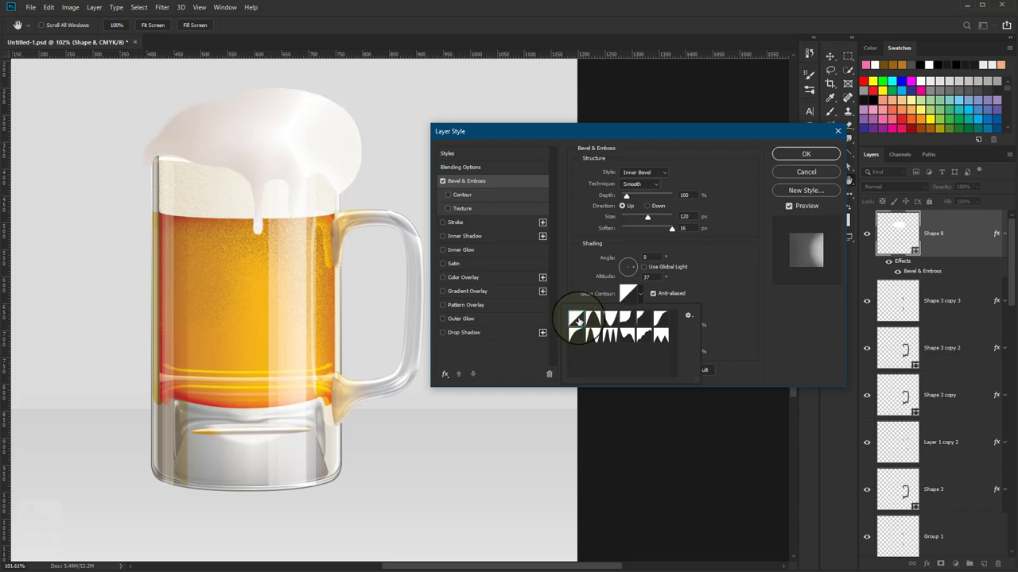
{"action": "left_click", "coordinate": [713, 293]}
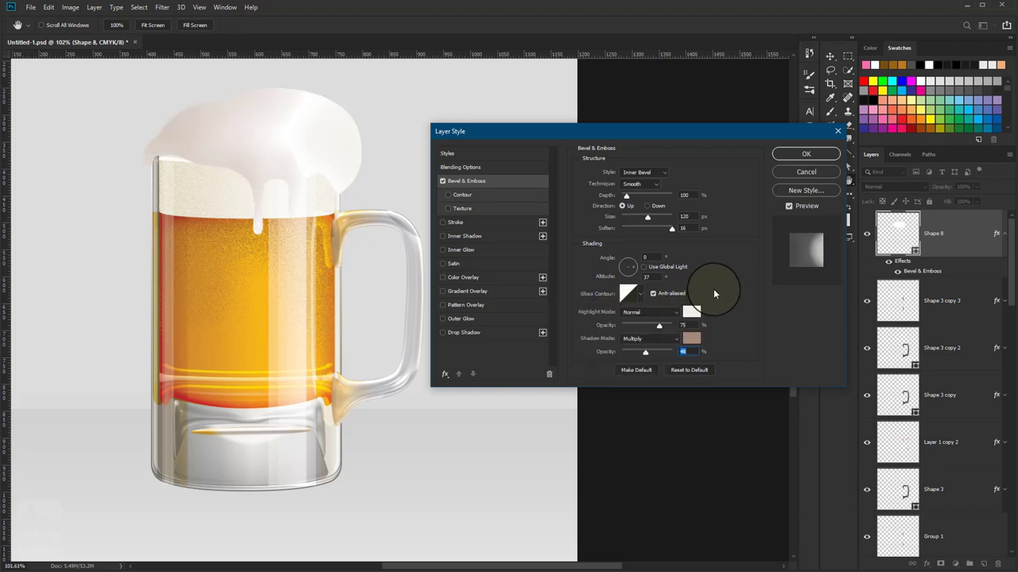
{"action": "left_click", "coordinate": [471, 197]}
- Apply the first contour preset, bow its curve upward in the Contour Editor, and set range 70
{"action": "left_click", "coordinate": [626, 185]}
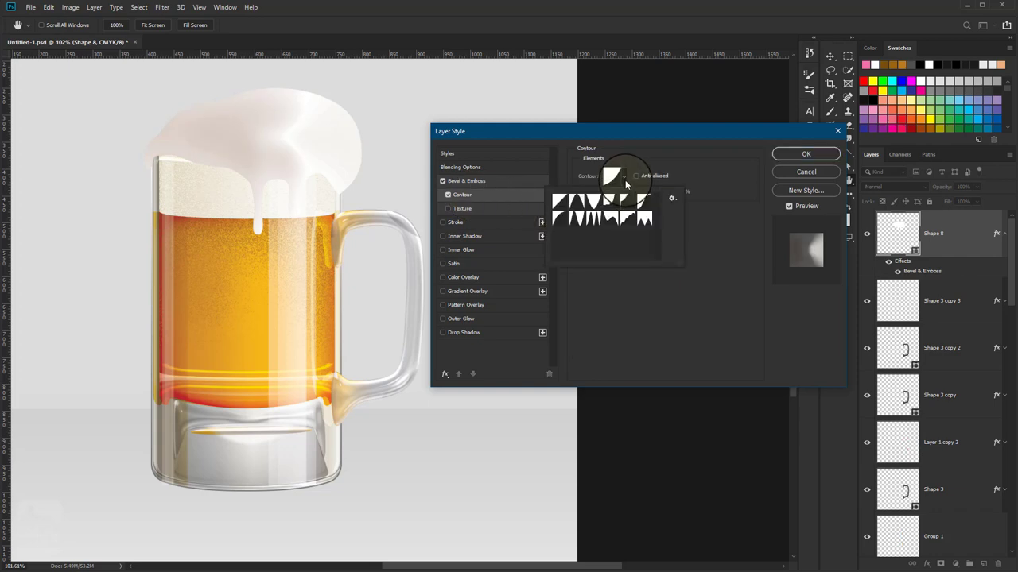
{"action": "left_click", "coordinate": [559, 205]}
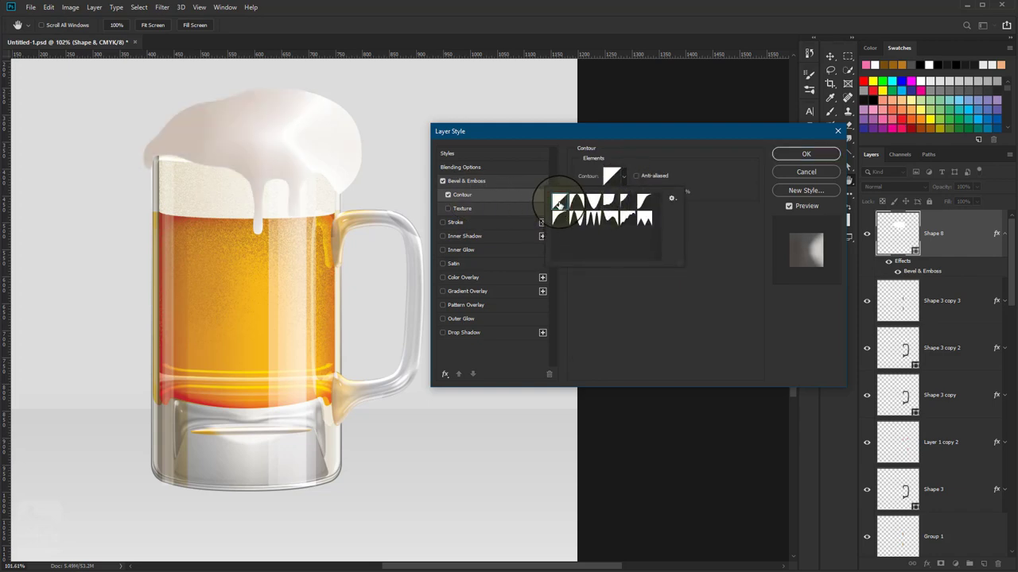
{"action": "left_click", "coordinate": [604, 227]}
{"action": "left_click", "coordinate": [610, 177]}
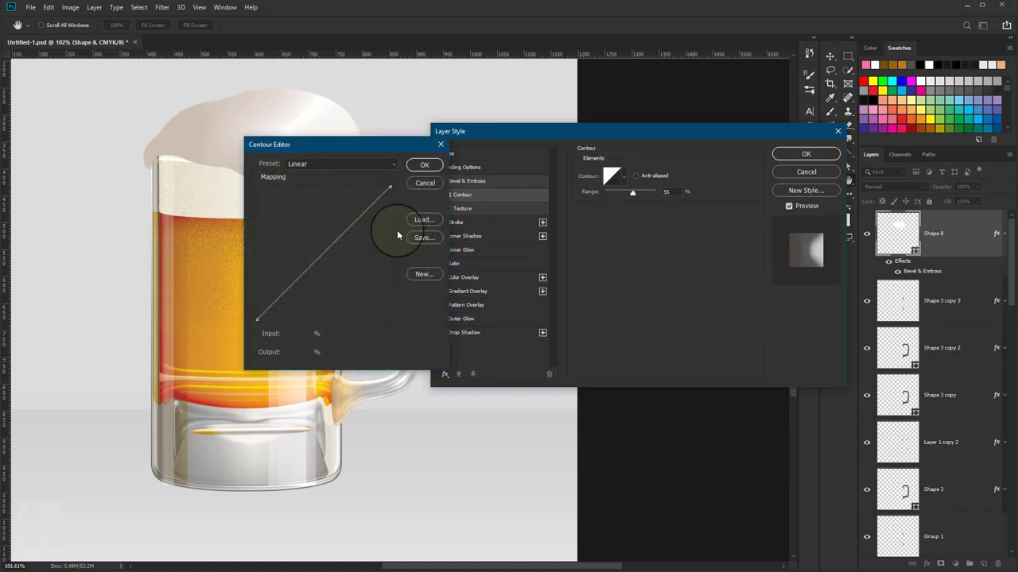
{"action": "left_click_drag", "start_coordinate": [312, 264], "coordinate": [305, 230]}
{"action": "left_click", "coordinate": [423, 166]}
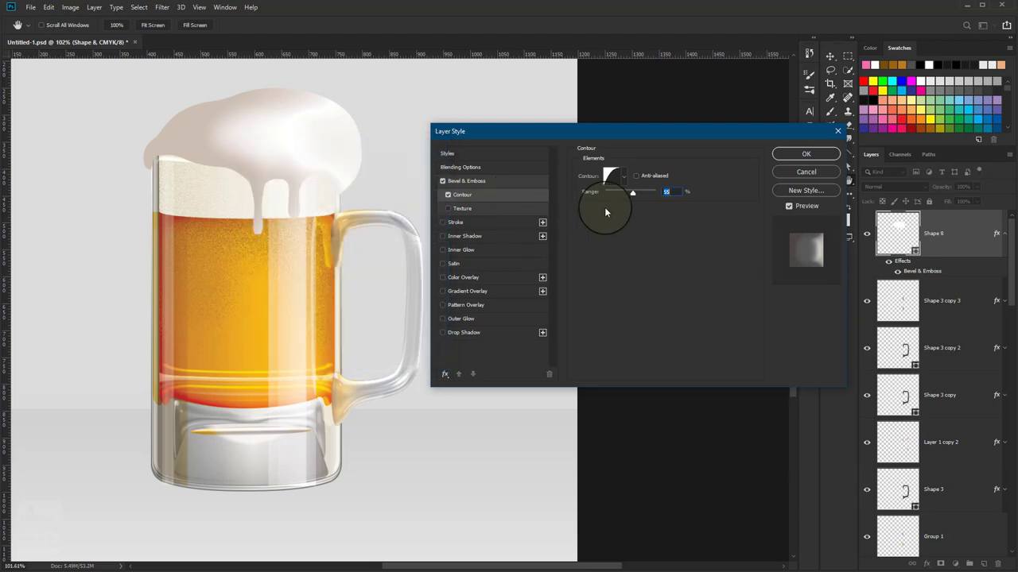
{"action": "type", "text": "70"}
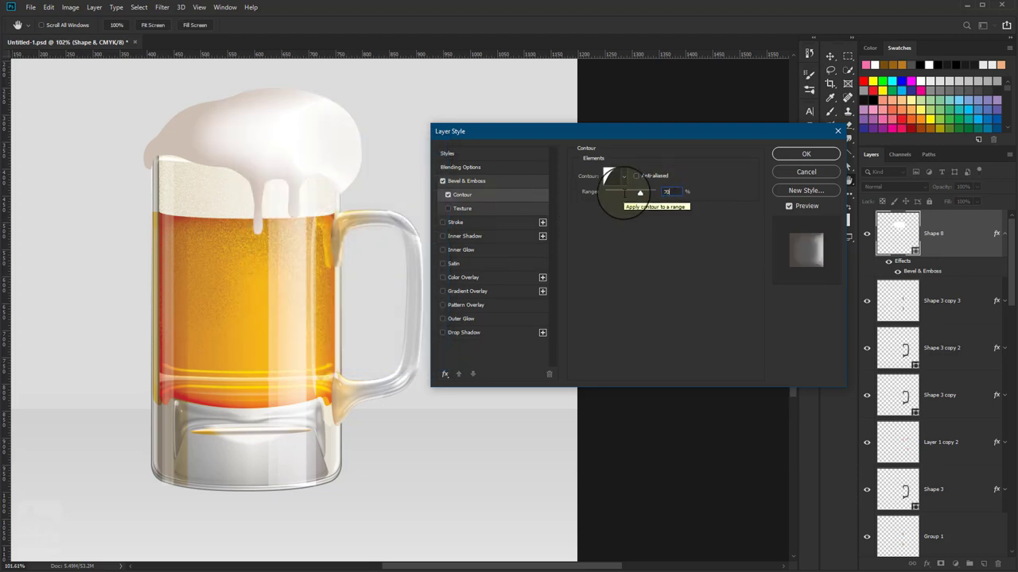
- Enable Gradient Overlay on the foam, reset its defaults, and set opacity 60 and angle 90
{"action": "left_click", "coordinate": [464, 291]}
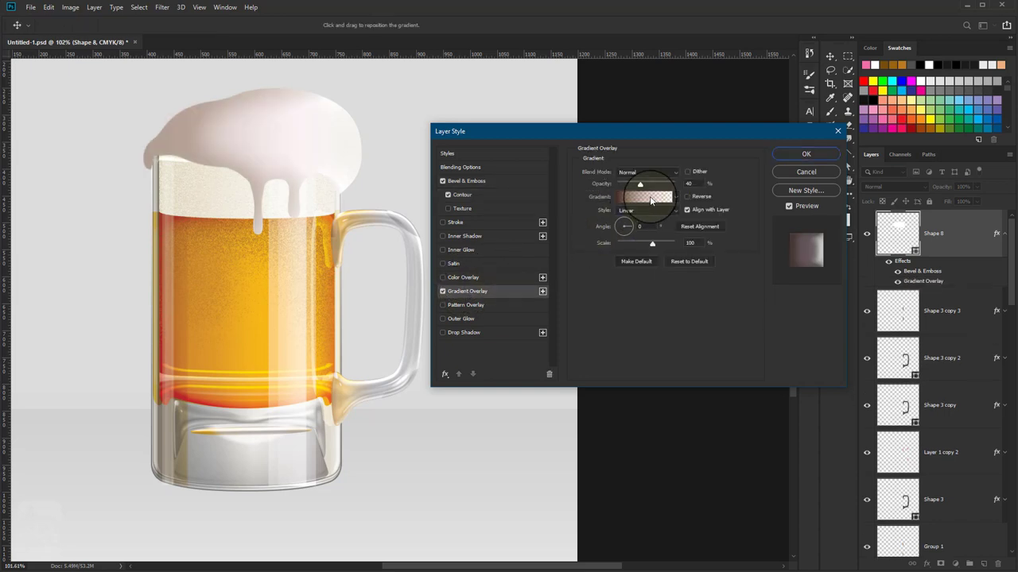
{"action": "left_click", "coordinate": [677, 262]}
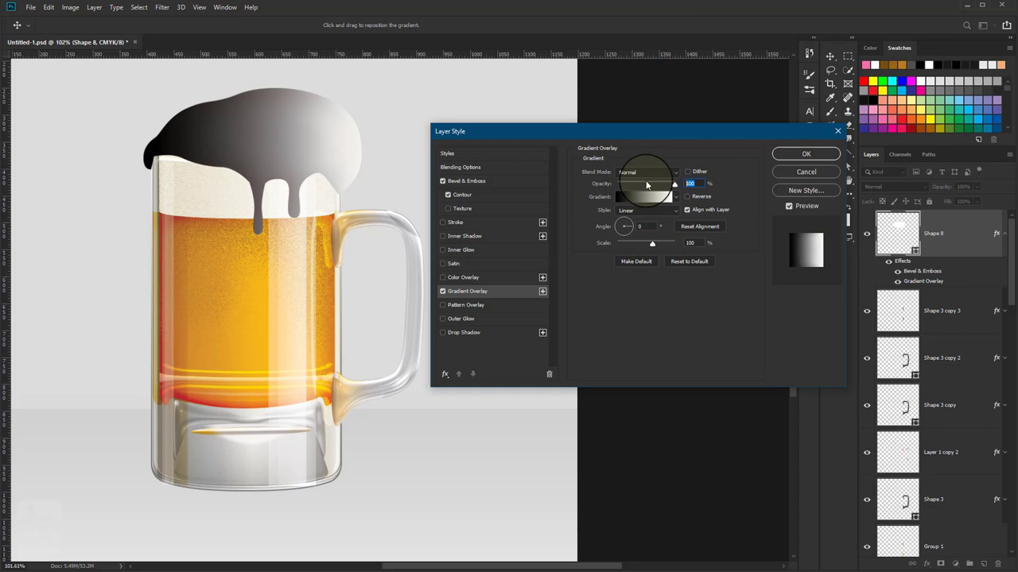
{"action": "type", "text": "60"}
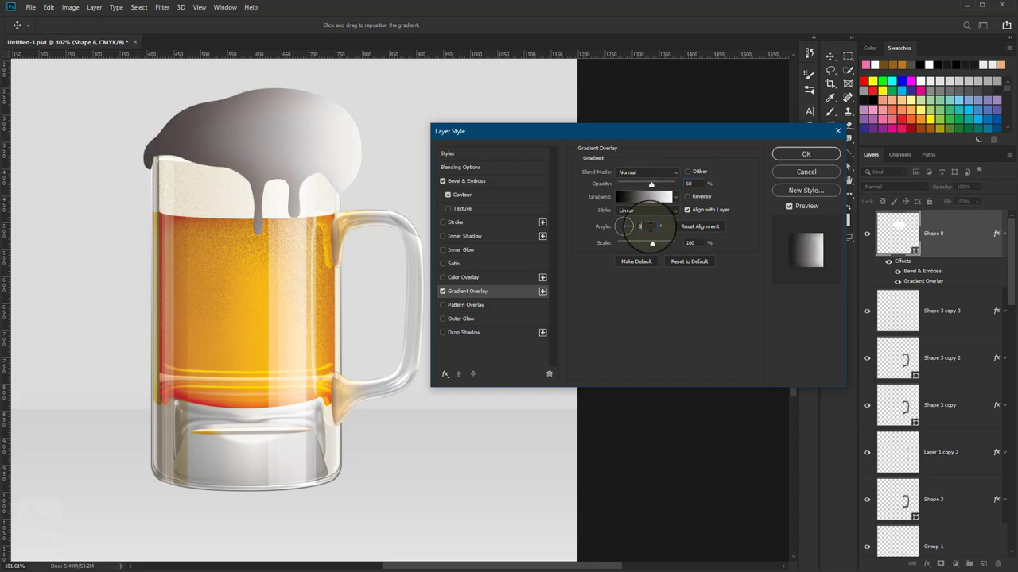
{"action": "double_click", "coordinate": [645, 226]}
{"action": "type", "text": "90"}
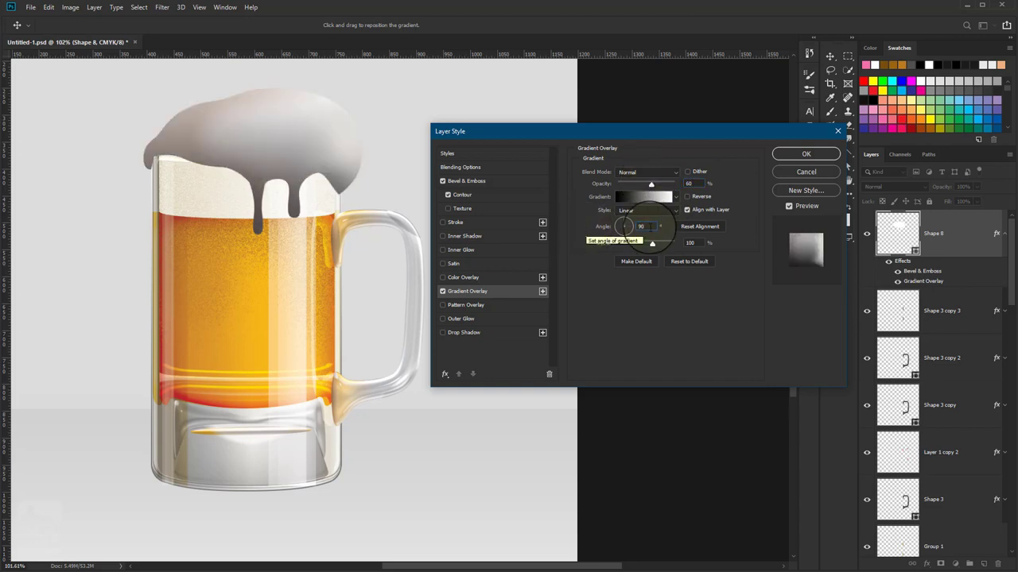
- Use a white Foreground to Transparent gradient in Radial style and apply the layer style
{"action": "left_click", "coordinate": [641, 196]}
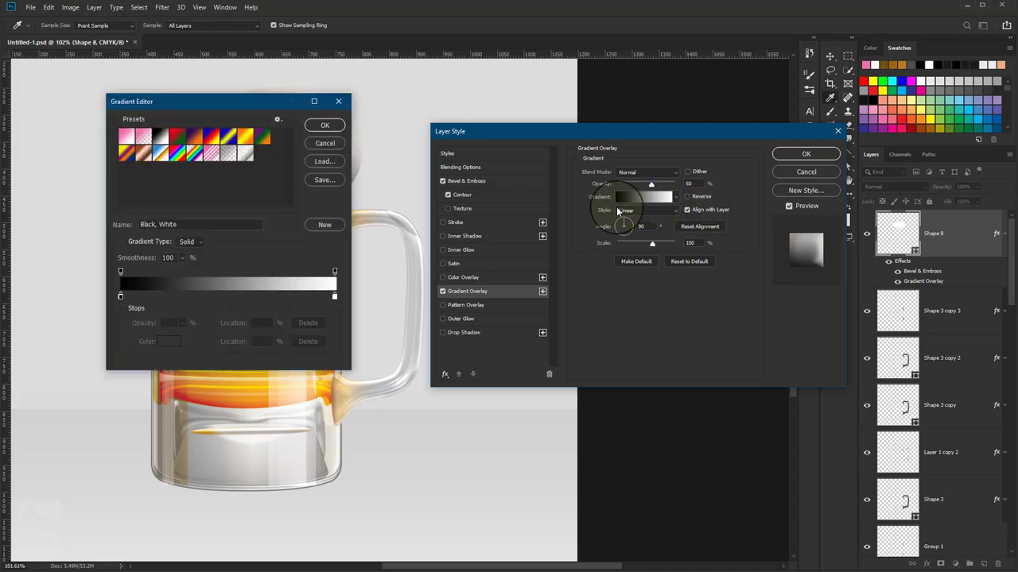
{"action": "mouse_move", "coordinate": [231, 94]}
{"action": "left_mouse_down"}
{"action": "mouse_move", "coordinate": [586, 224]}
{"action": "mouse_move", "coordinate": [538, 123]}
{"action": "left_mouse_up"}
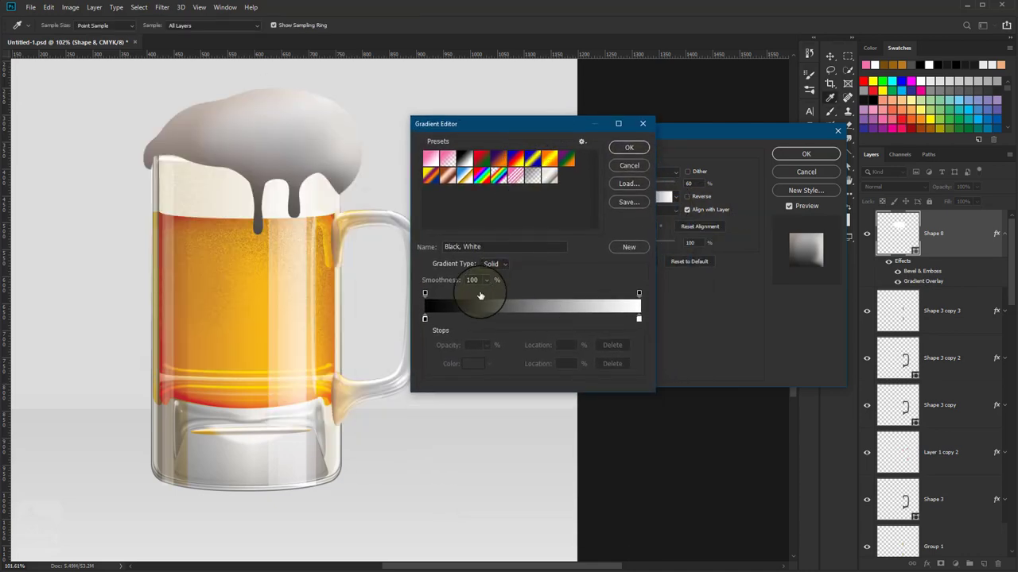
{"action": "left_click", "coordinate": [447, 160]}
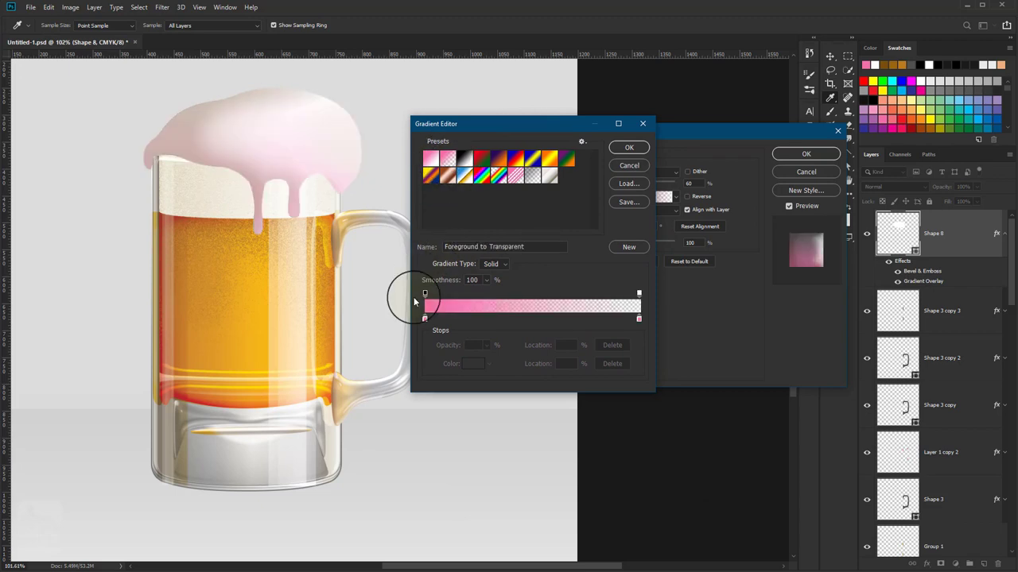
{"action": "left_click", "coordinate": [473, 363]}
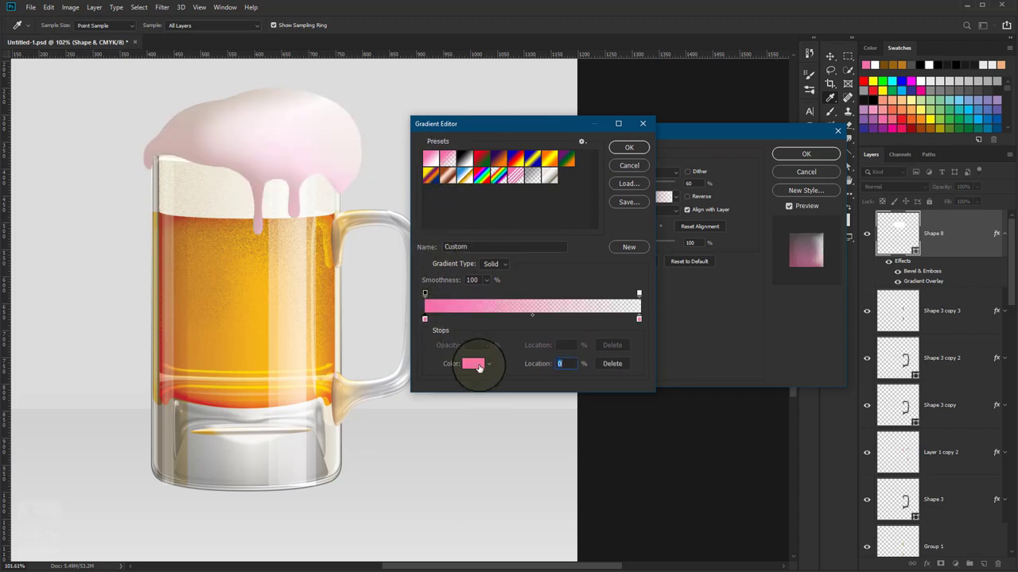
{"action": "left_click", "coordinate": [617, 182]}
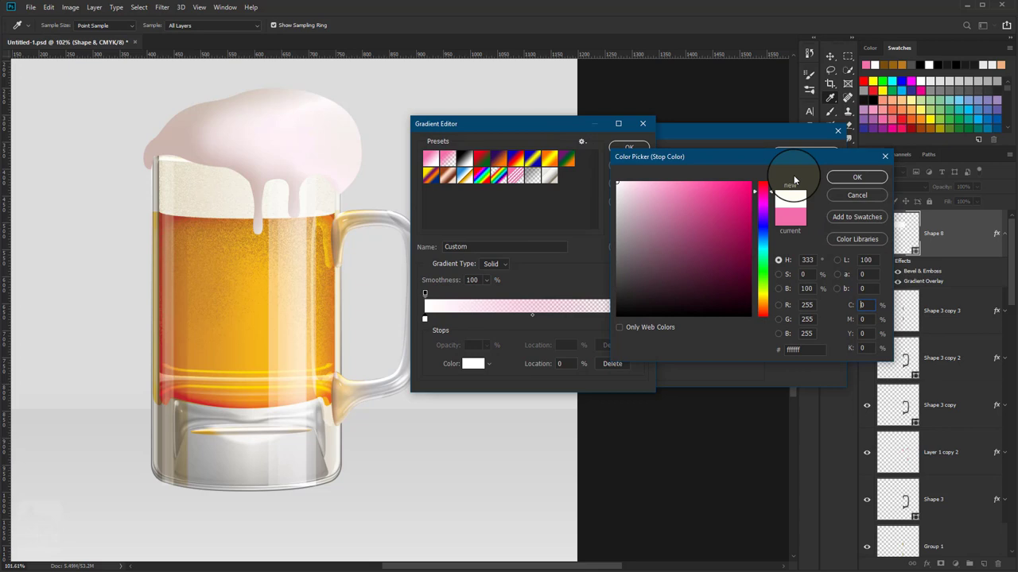
{"action": "left_click", "coordinate": [859, 178]}
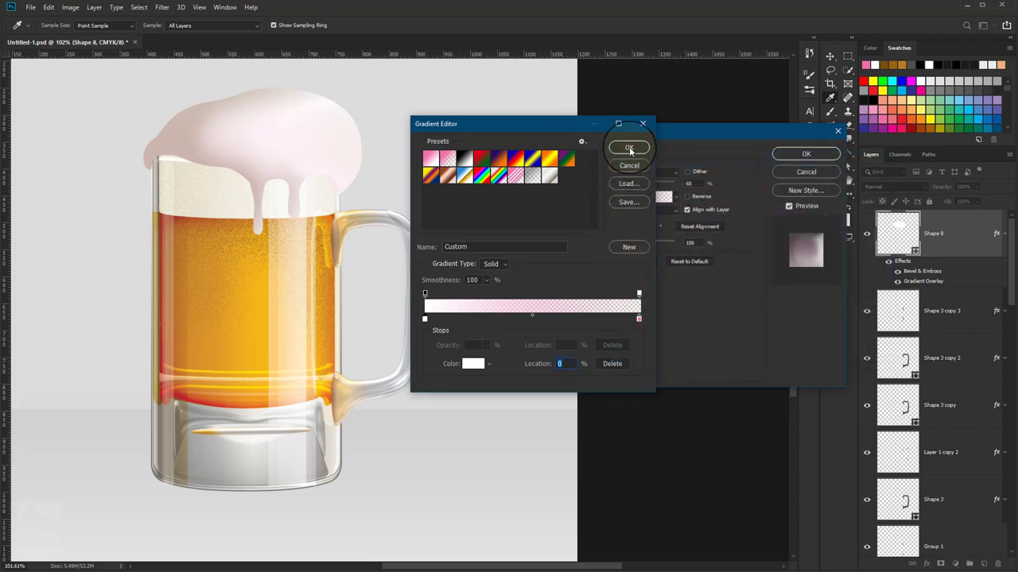
{"action": "left_click", "coordinate": [630, 150]}
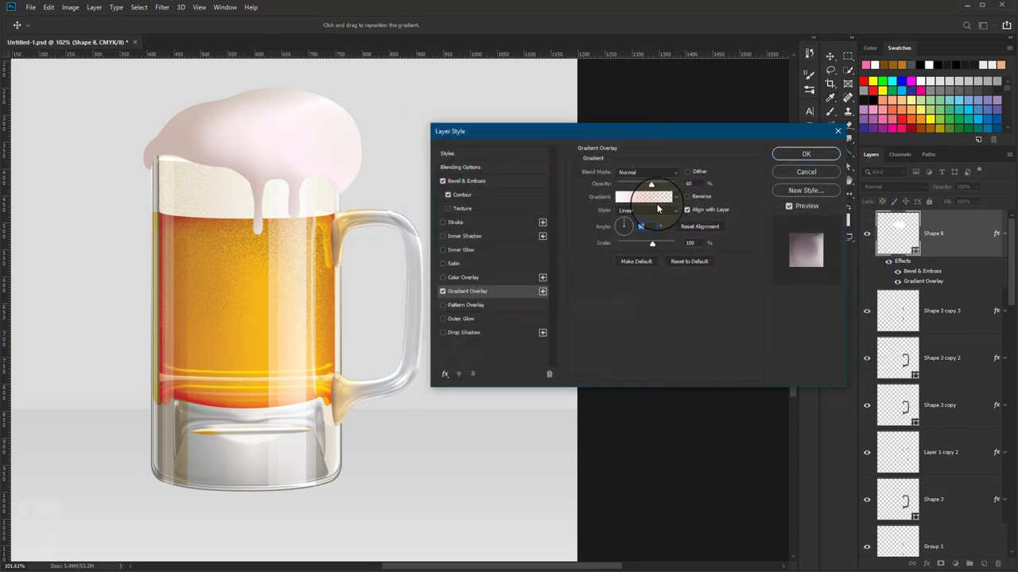
{"action": "left_click", "coordinate": [658, 211]}
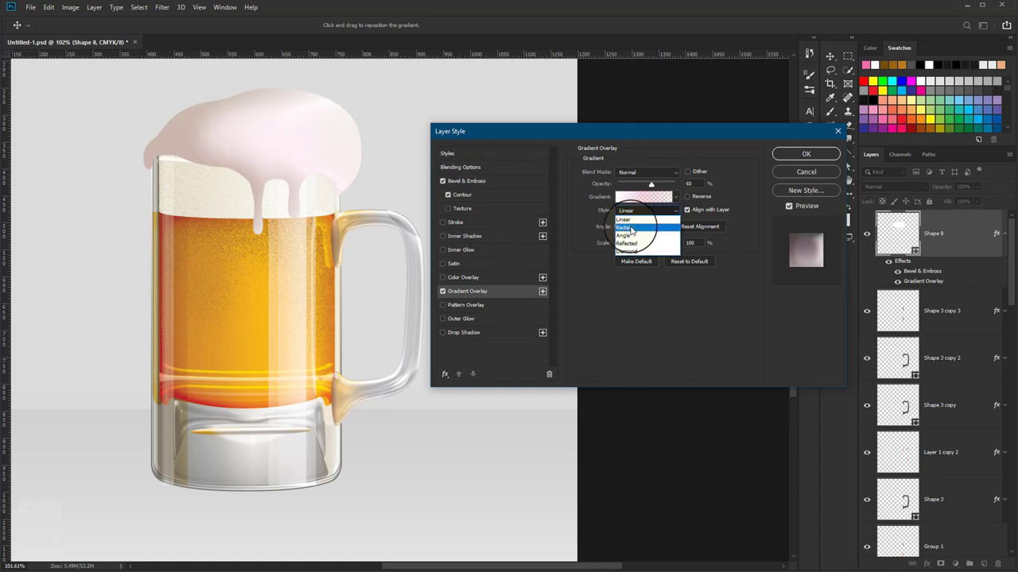
{"action": "left_click", "coordinate": [630, 228]}
{"action": "key", "text": "Return"}
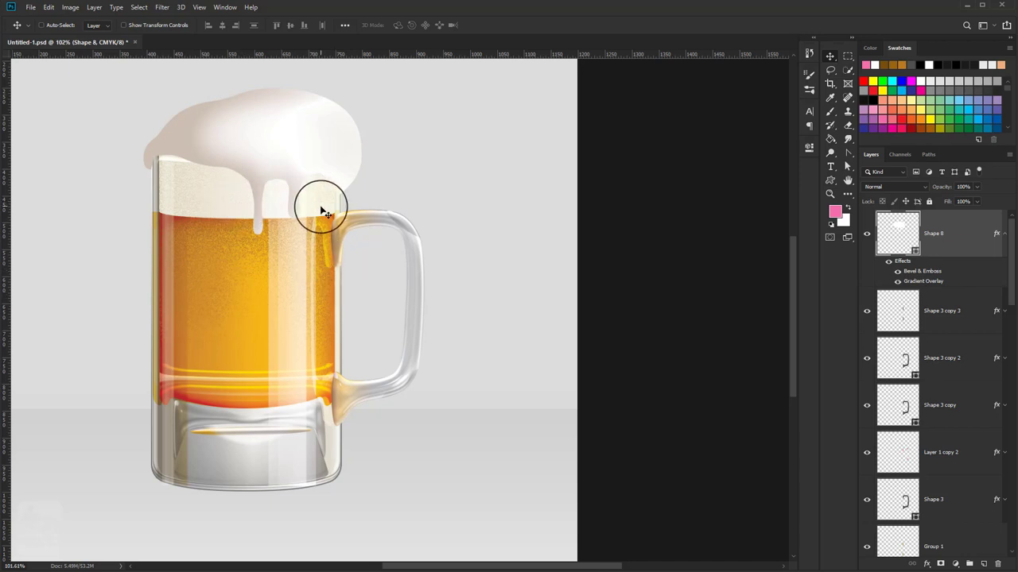
- Collapse Shape 8's effects and duplicate the layer into Shape 8 copy
{"action": "left_click", "coordinate": [1004, 233]}
{"action": "left_click_drag", "start_coordinate": [969, 241], "coordinate": [983, 564]}
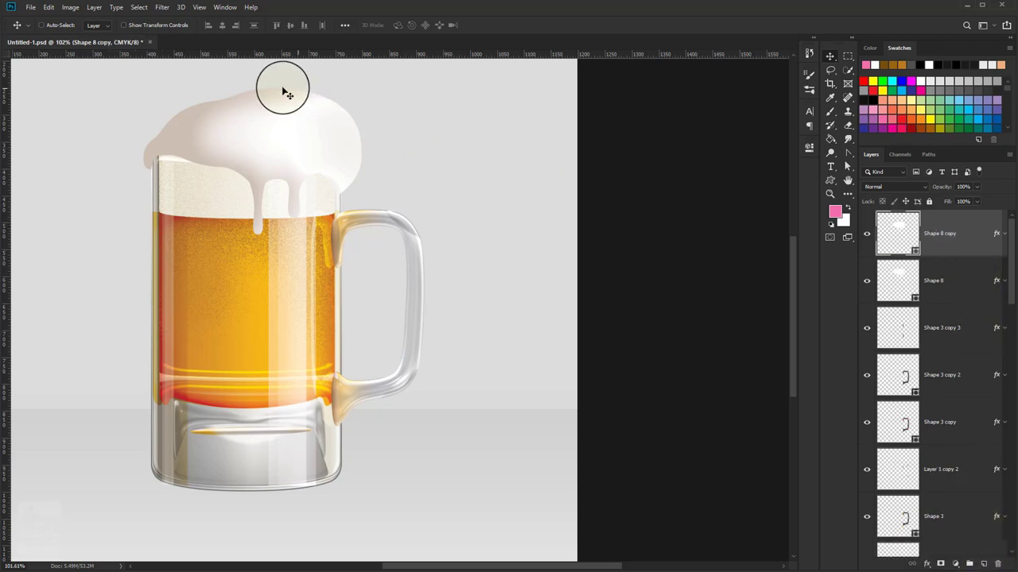
{"action": "left_click", "coordinate": [94, 8]}
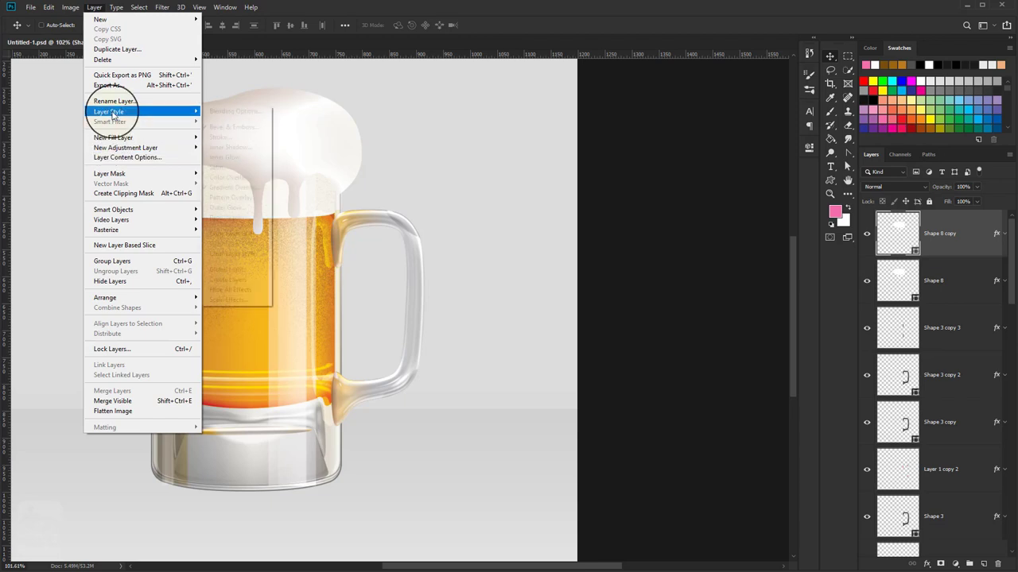
- In the copy's Bevel & Emboss, set size 412, direction Down, and shading angle 90°
{"action": "left_click", "coordinate": [237, 111]}
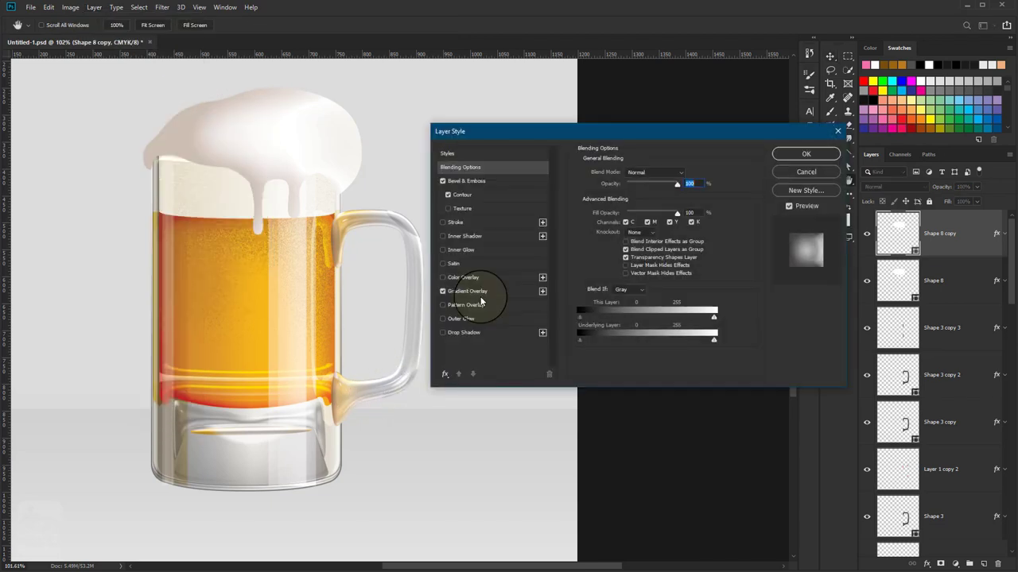
{"action": "left_click_drag", "start_coordinate": [646, 136], "coordinate": [606, 139]}
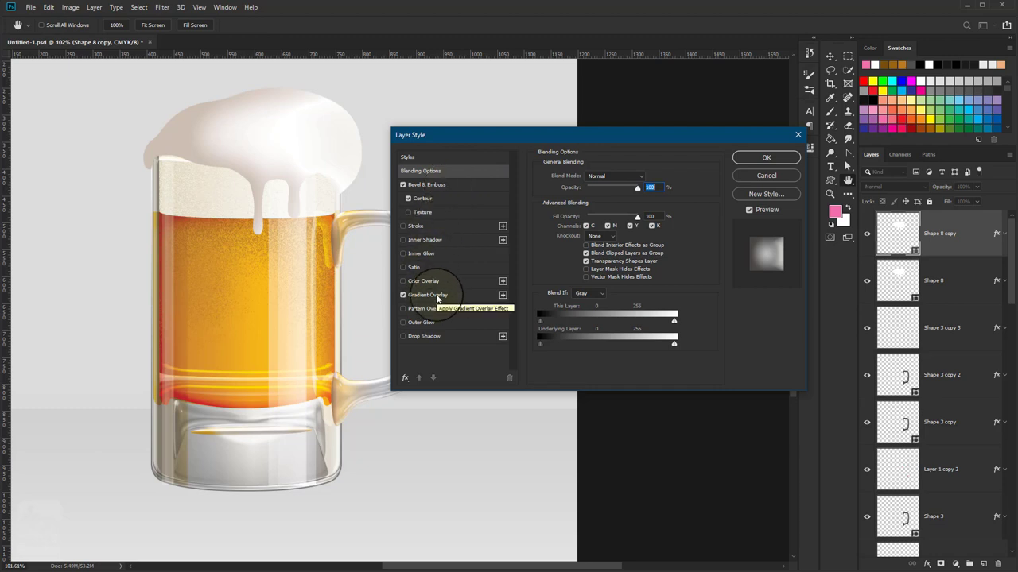
{"action": "left_click", "coordinate": [442, 186]}
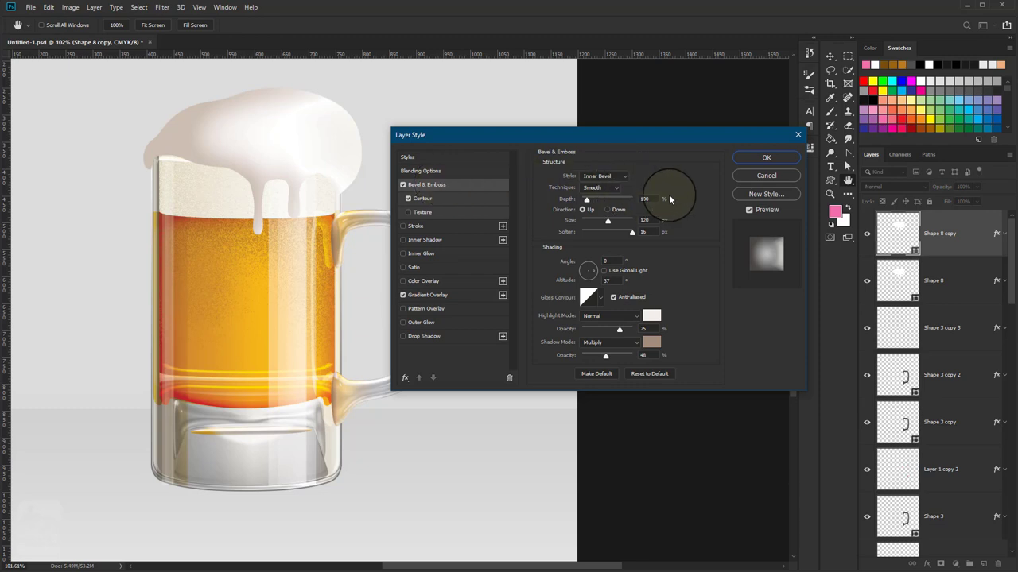
{"action": "double_click", "coordinate": [646, 221]}
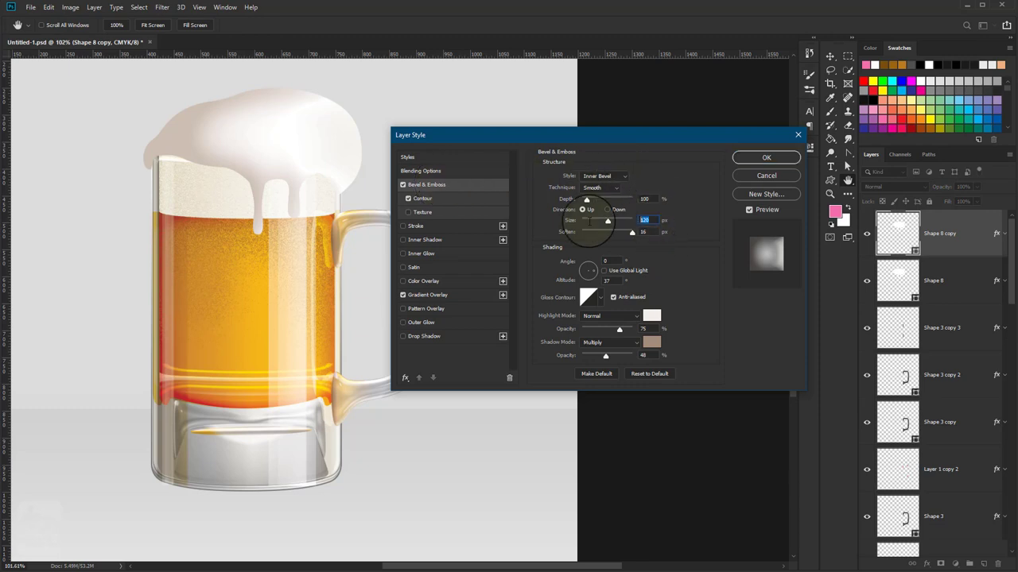
{"action": "type", "text": "4"}
{"action": "type", "text": "12"}
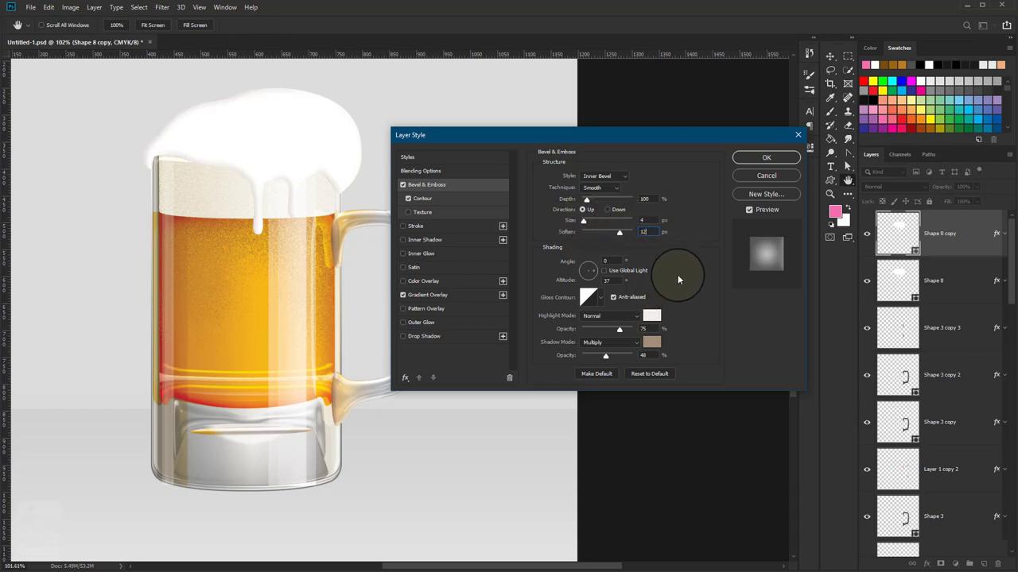
{"action": "left_click", "coordinate": [608, 209]}
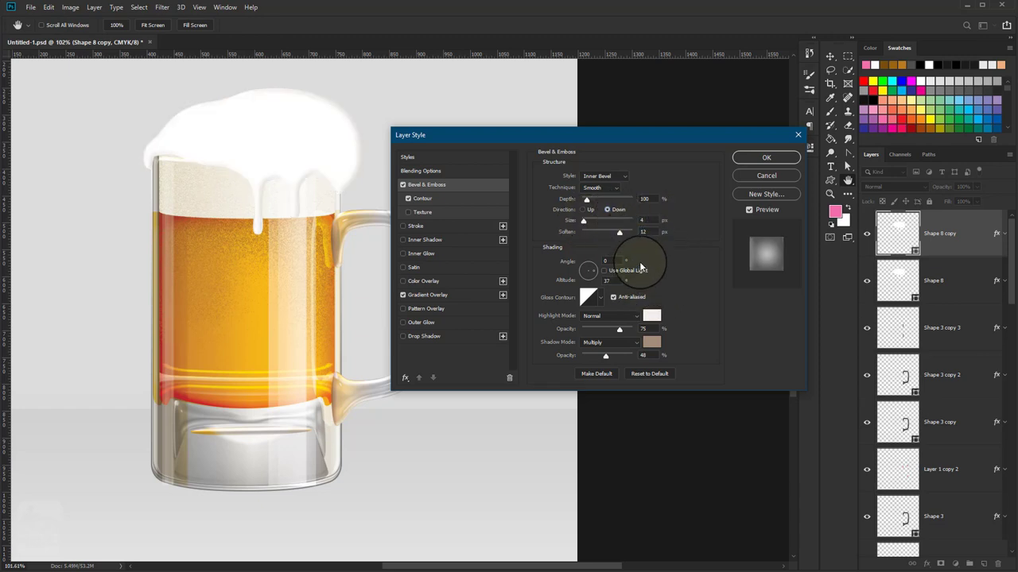
{"action": "double_click", "coordinate": [609, 261]}
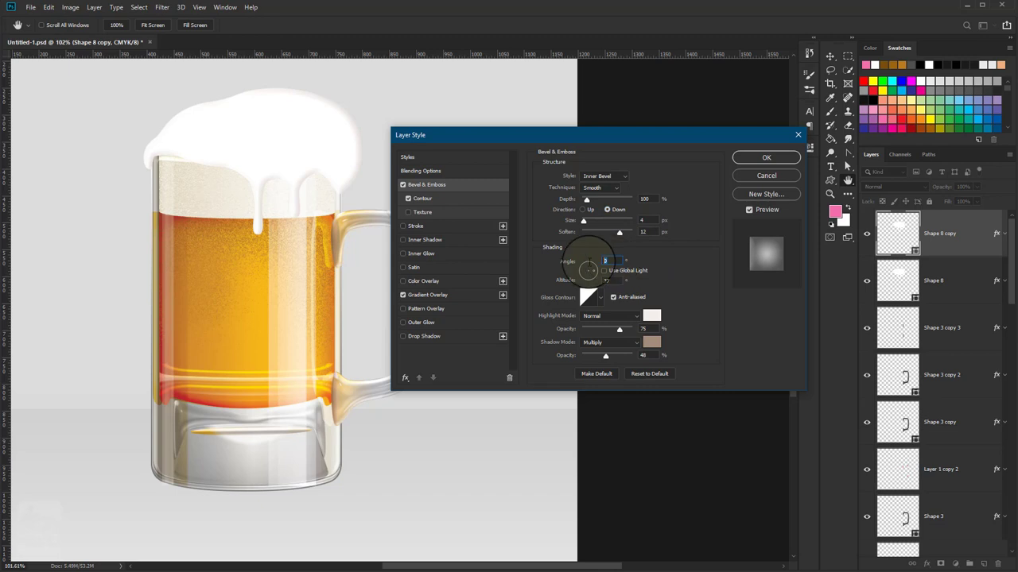
{"action": "type", "text": "90"}
{"action": "key", "text": "Tab"}
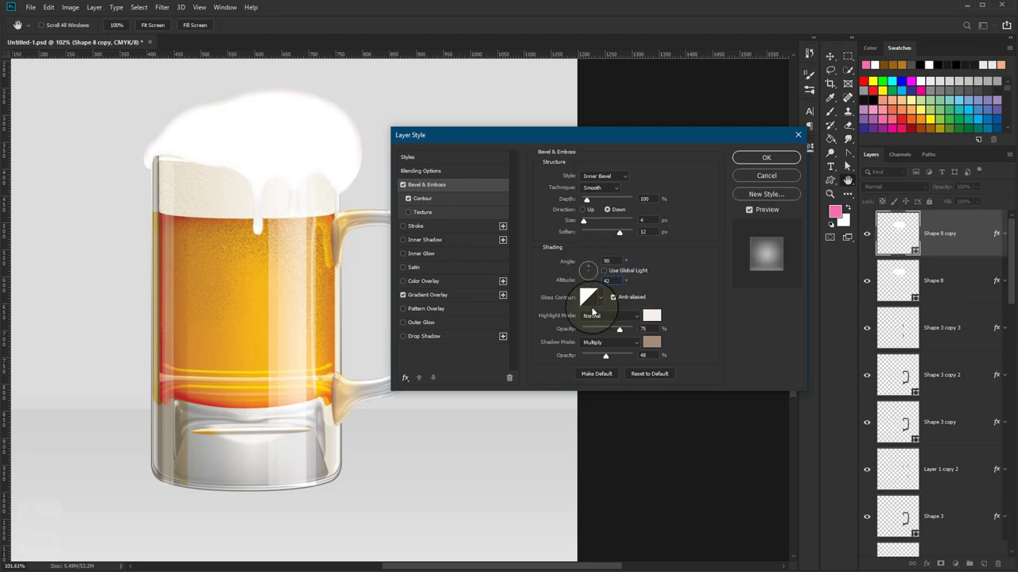
- Pick a new gloss contour, set highlight opacity 0, and set shadow mode Linear Dodge (Add)
{"action": "left_click", "coordinate": [600, 298]}
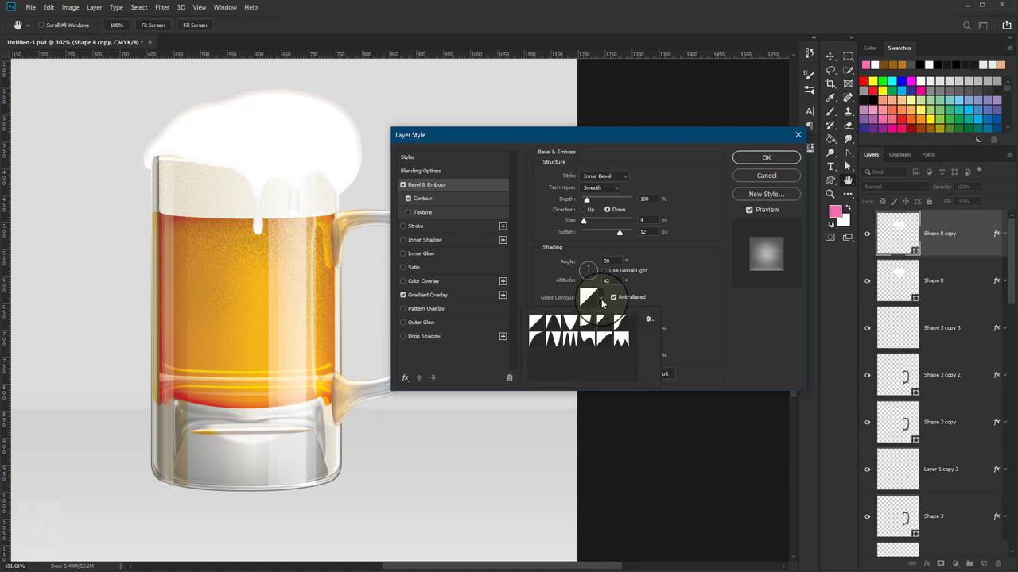
{"action": "left_click", "coordinate": [592, 344]}
{"action": "left_click", "coordinate": [676, 282]}
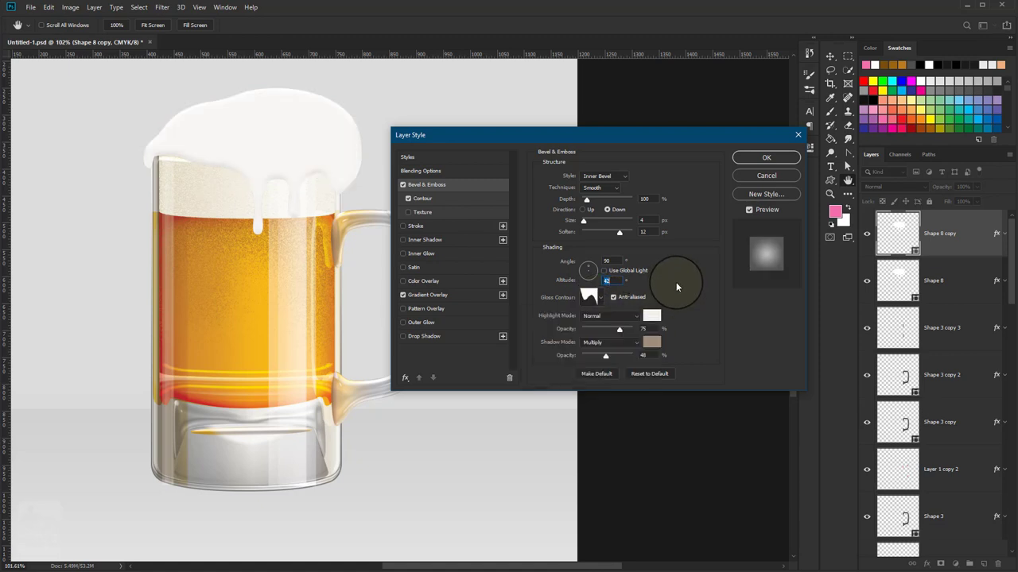
{"action": "left_click_drag", "start_coordinate": [619, 329], "coordinate": [556, 329]}
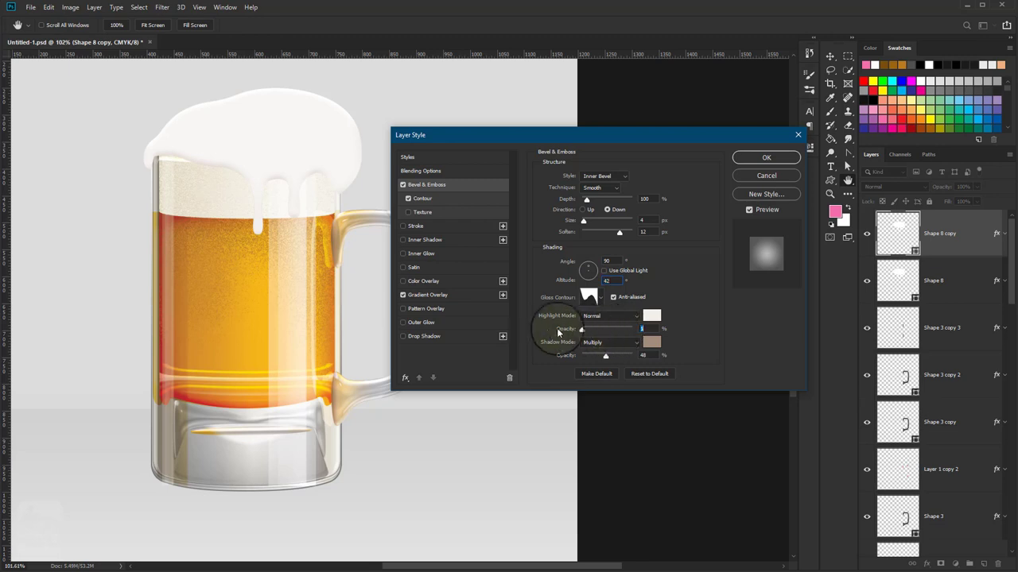
{"action": "left_click", "coordinate": [609, 316]}
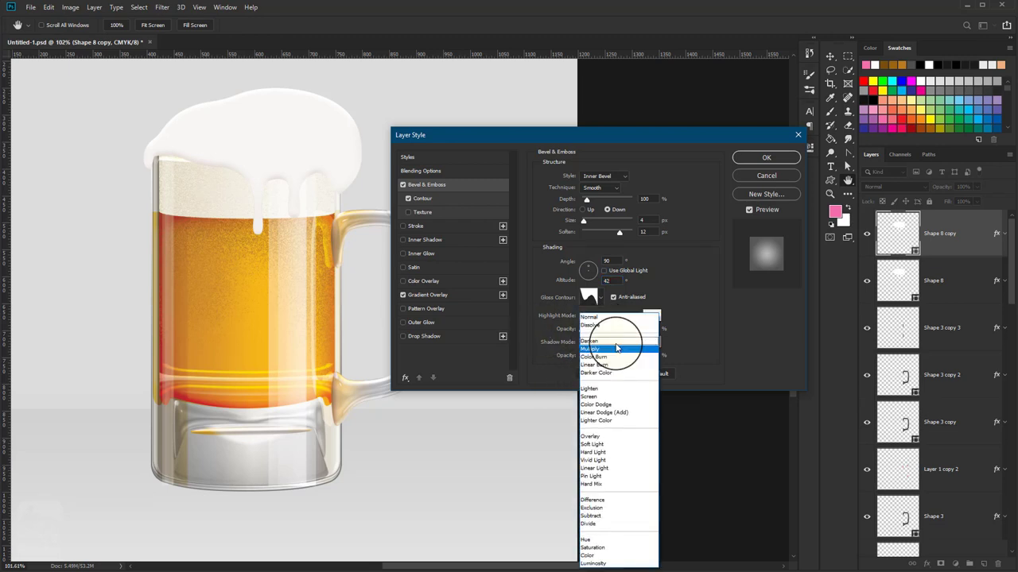
{"action": "left_click", "coordinate": [609, 413]}
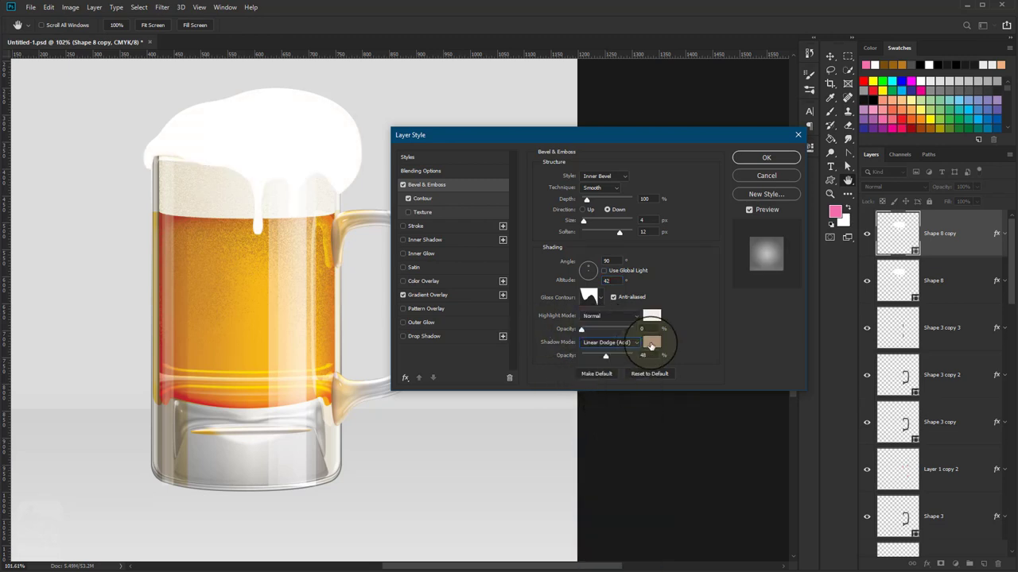
- Set the bevel shadow colour to yellow f6ce01 at 24% opacity
{"action": "left_click", "coordinate": [652, 341]}
{"action": "left_click_drag", "start_coordinate": [663, 275], "coordinate": [556, 125]}
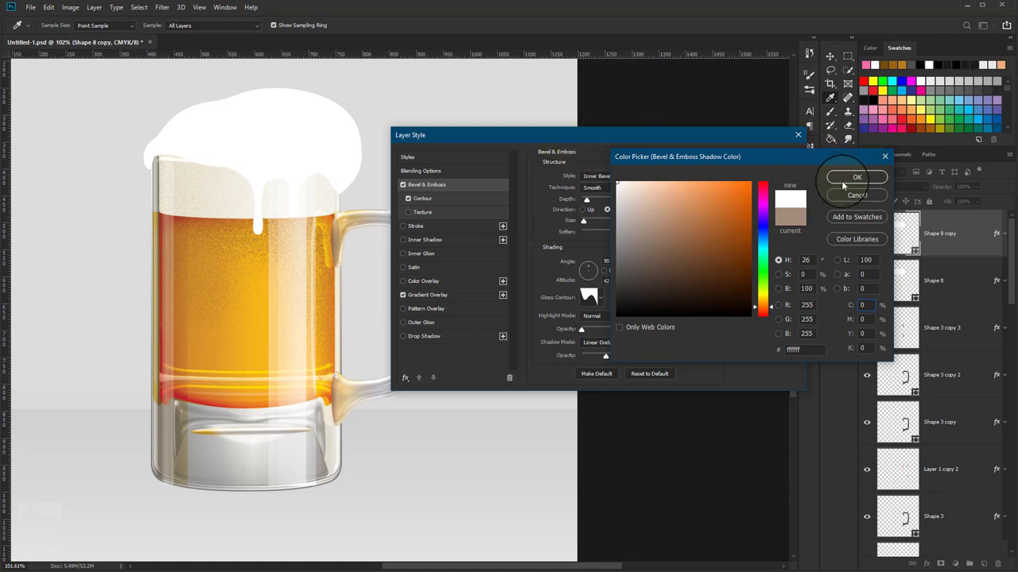
{"action": "left_click", "coordinate": [795, 350]}
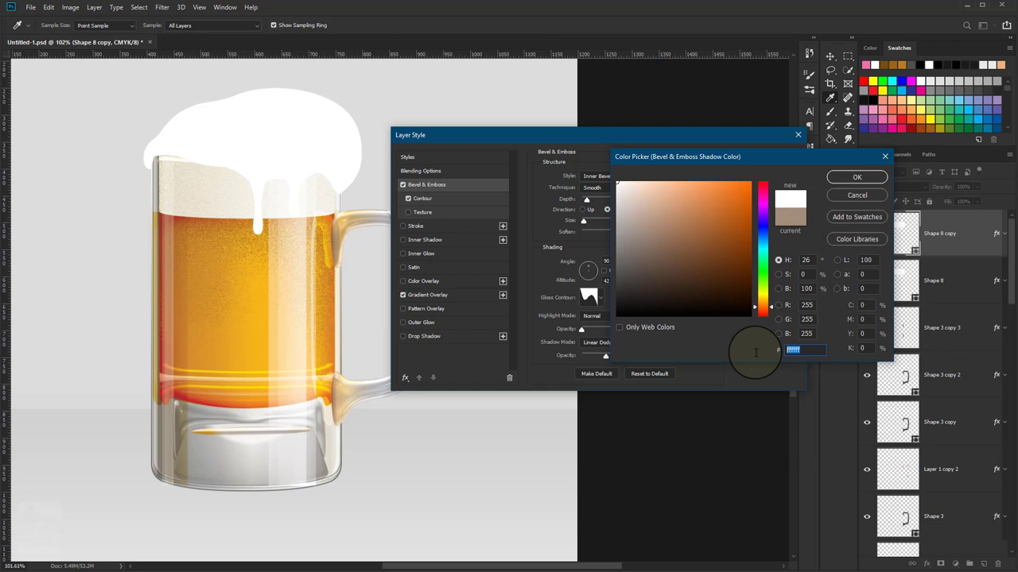
{"action": "type", "text": "00f6ce"}
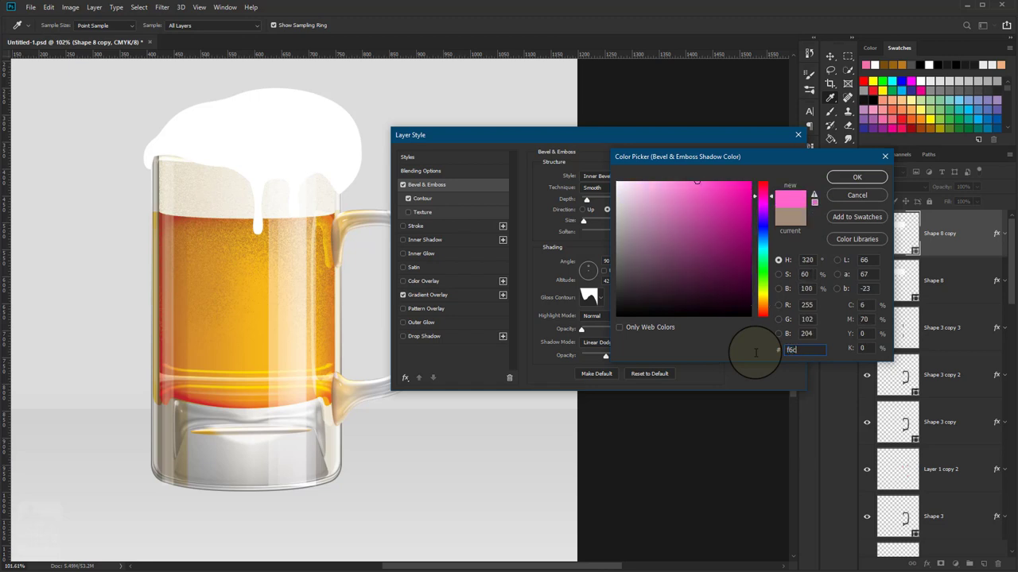
{"action": "type", "text": "01"}
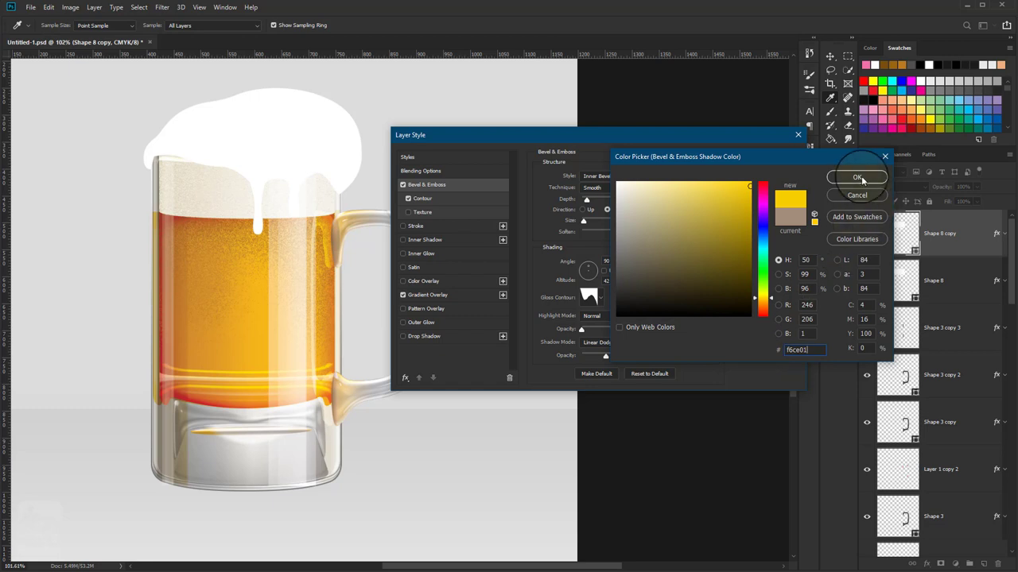
{"action": "left_click", "coordinate": [856, 176]}
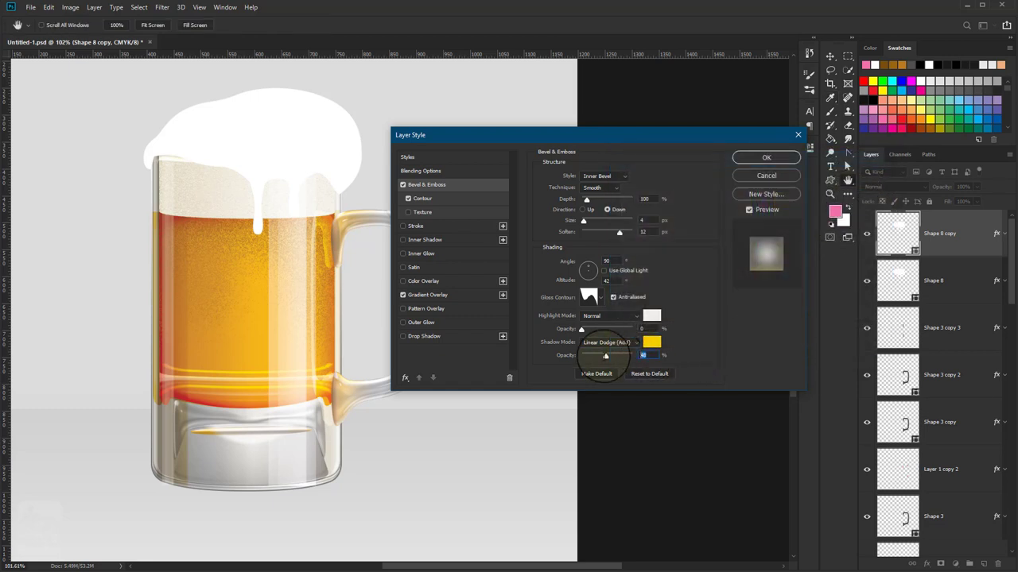
{"action": "type", "text": "2"}
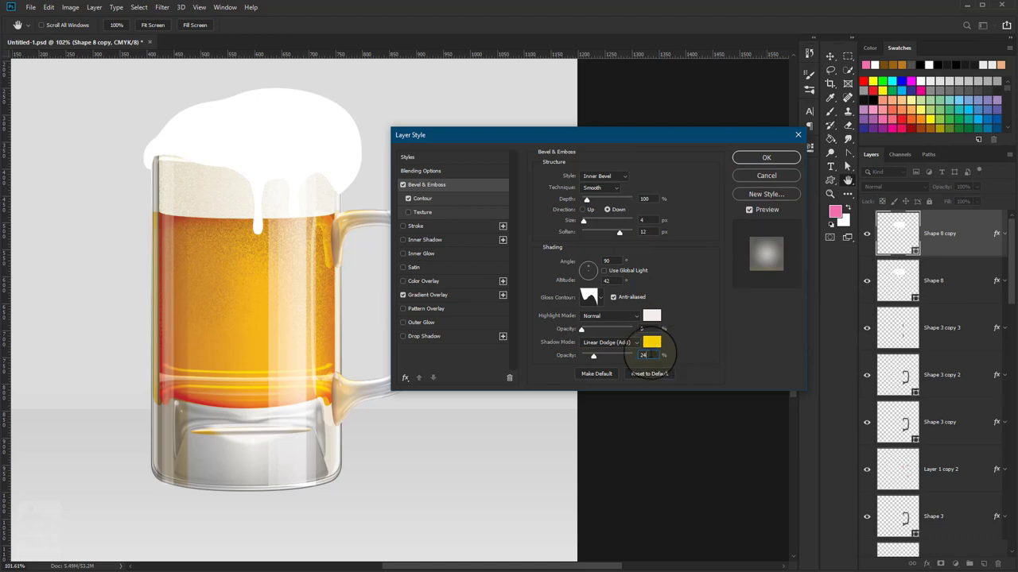
- Set the foam copy's fill opacity to 0 and turn off its Gradient Overlay
{"action": "left_click", "coordinate": [421, 170]}
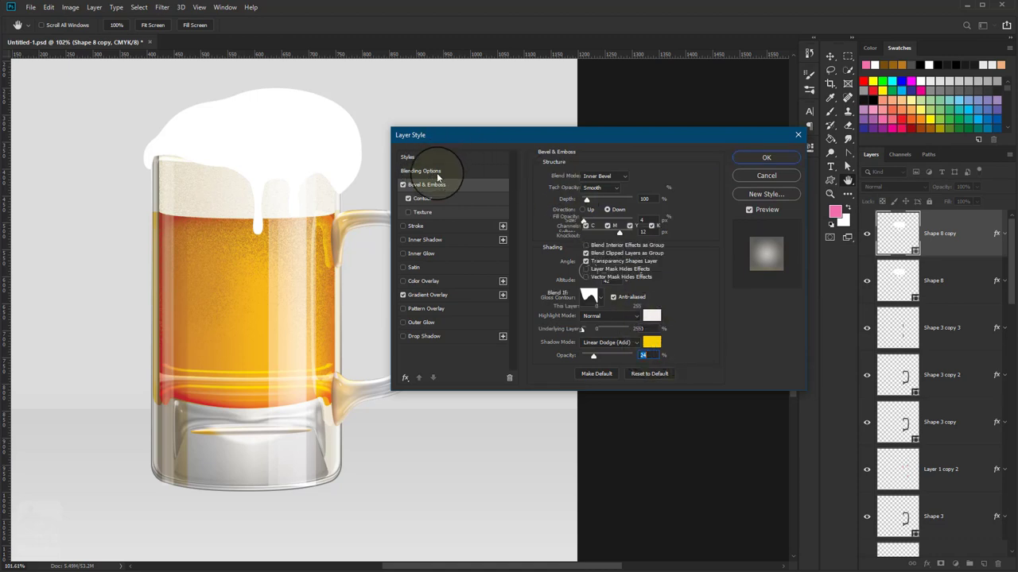
{"action": "left_click_drag", "start_coordinate": [637, 219], "coordinate": [586, 216]}
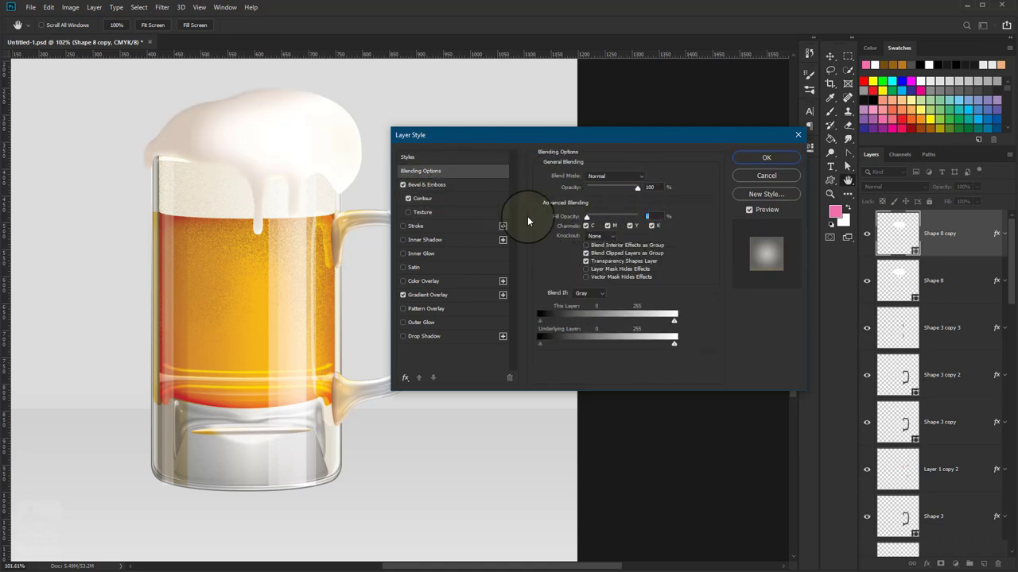
{"action": "left_click", "coordinate": [403, 295]}
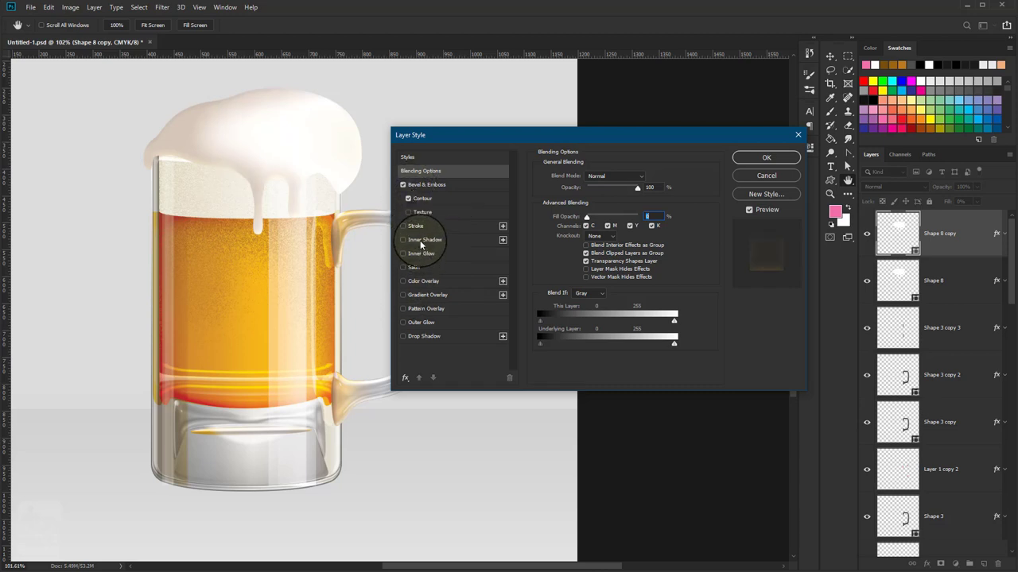
- Add an Overlay Inner Shadow with a pale cream fff9e5 colour
{"action": "left_click", "coordinate": [421, 240]}
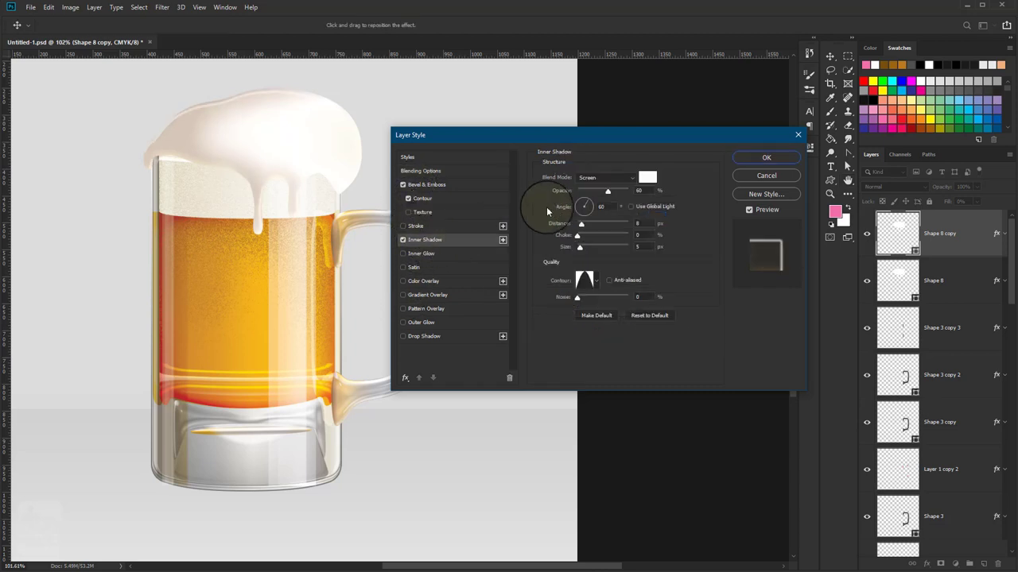
{"action": "left_click", "coordinate": [598, 179]}
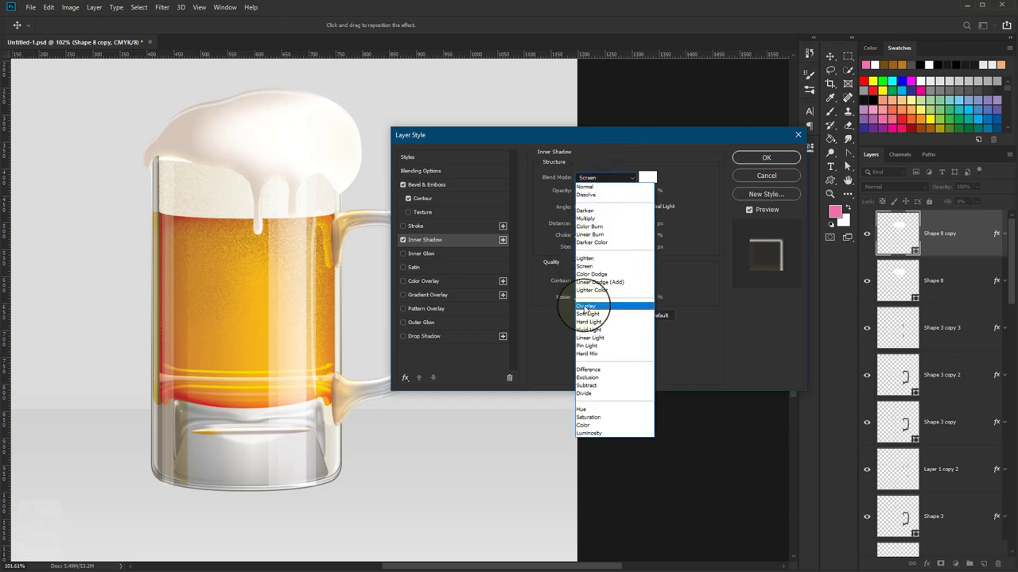
{"action": "left_click", "coordinate": [586, 307]}
{"action": "left_click", "coordinate": [647, 177]}
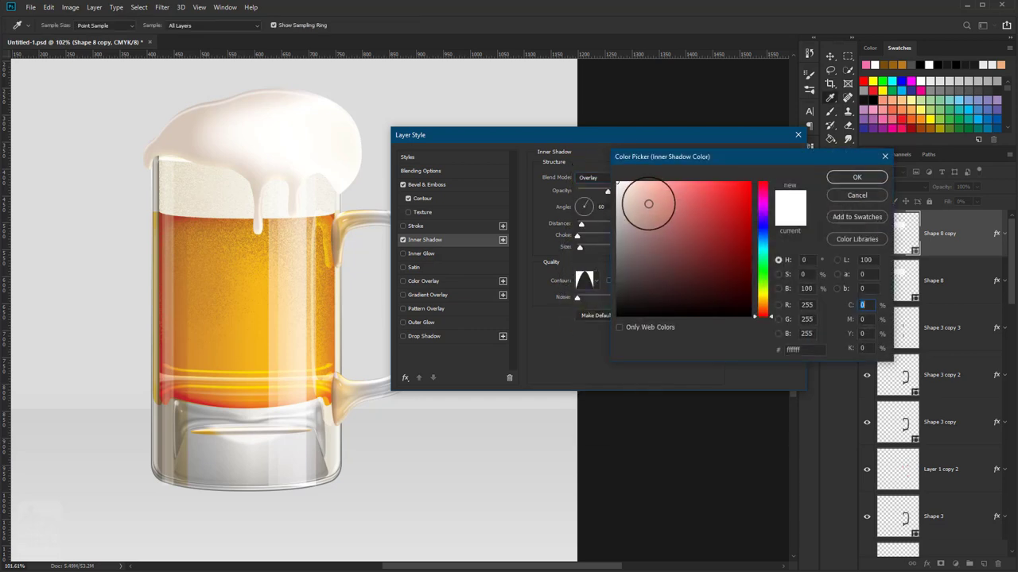
{"action": "left_click", "coordinate": [761, 300]}
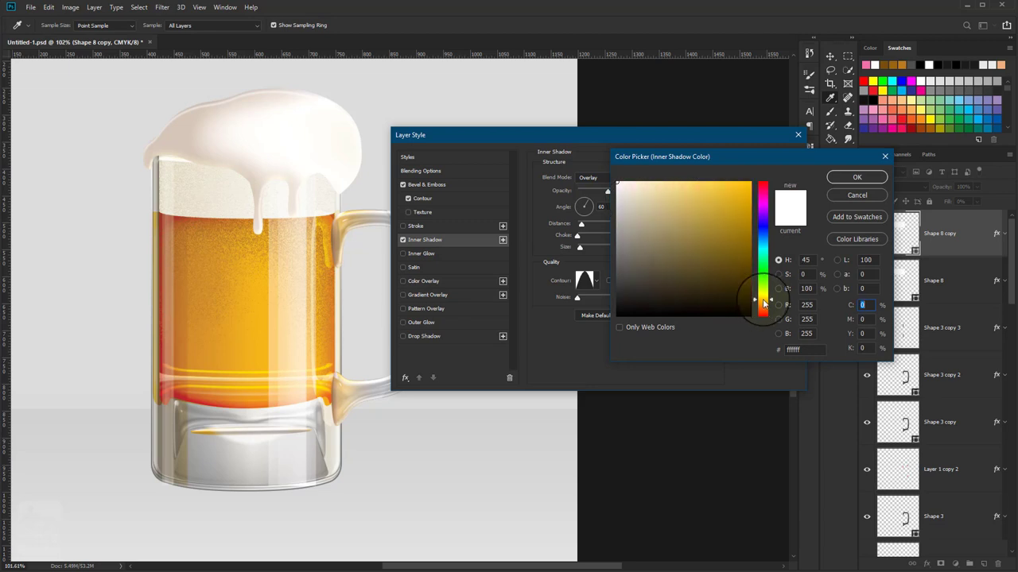
{"action": "left_click", "coordinate": [631, 179]}
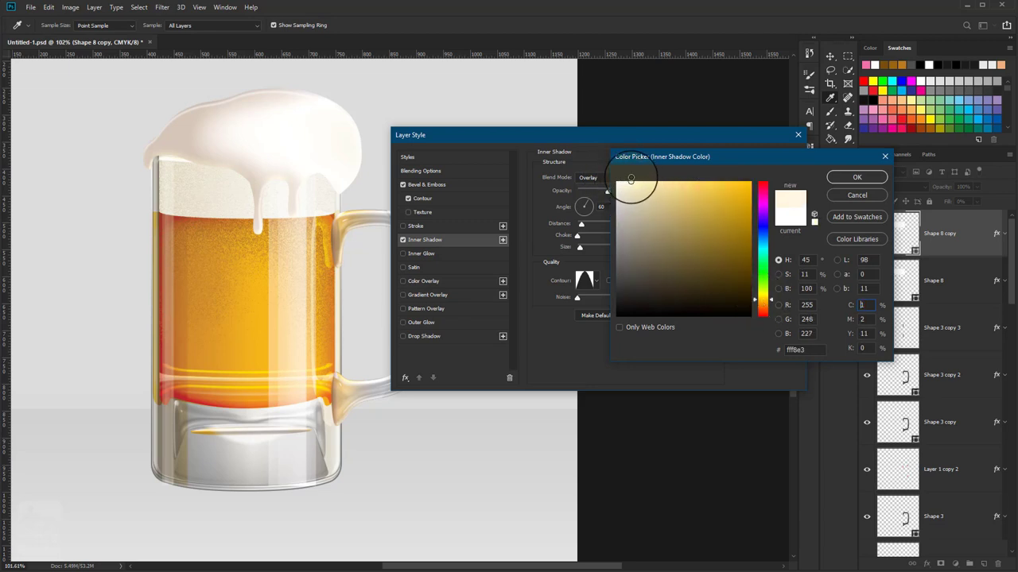
{"action": "left_click", "coordinate": [857, 177]}
- Set the inner shadow to 65% opacity and angle -152°, then enable Inner Glow
{"action": "left_click", "coordinate": [638, 191]}
{"action": "type", "text": "50"}
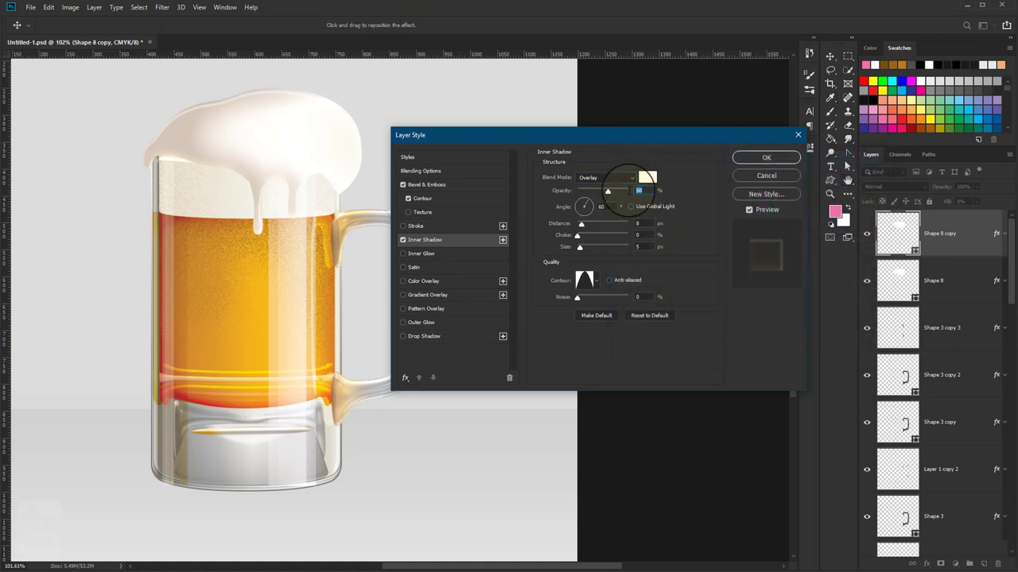
{"action": "type", "text": "65"}
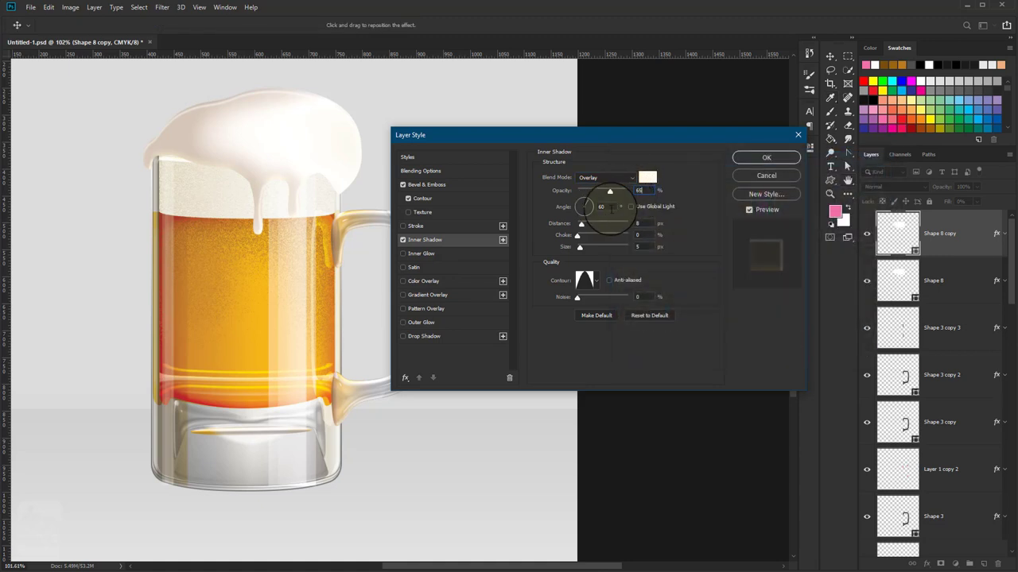
{"action": "key", "text": "Tab"}
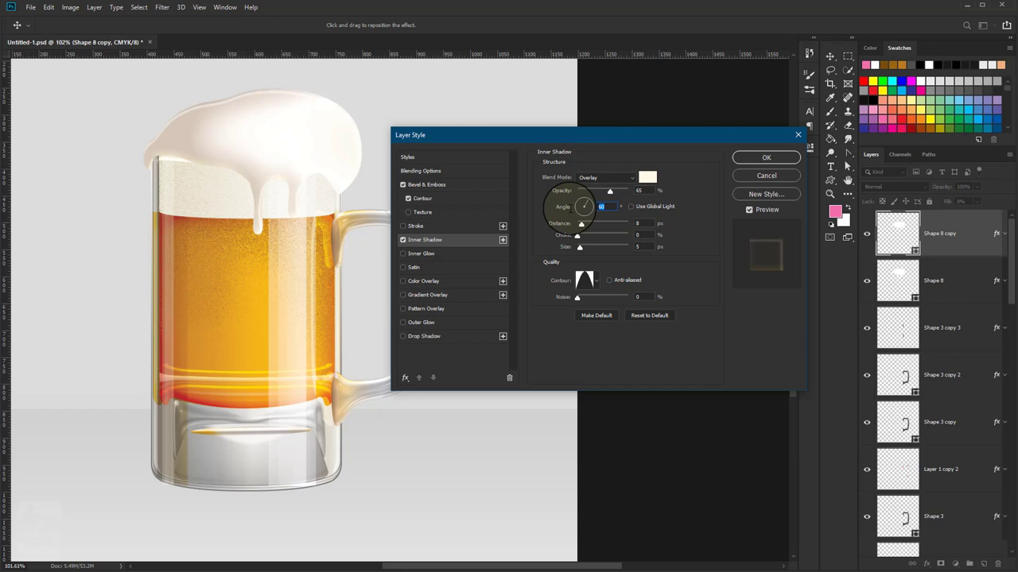
{"action": "type", "text": "-152"}
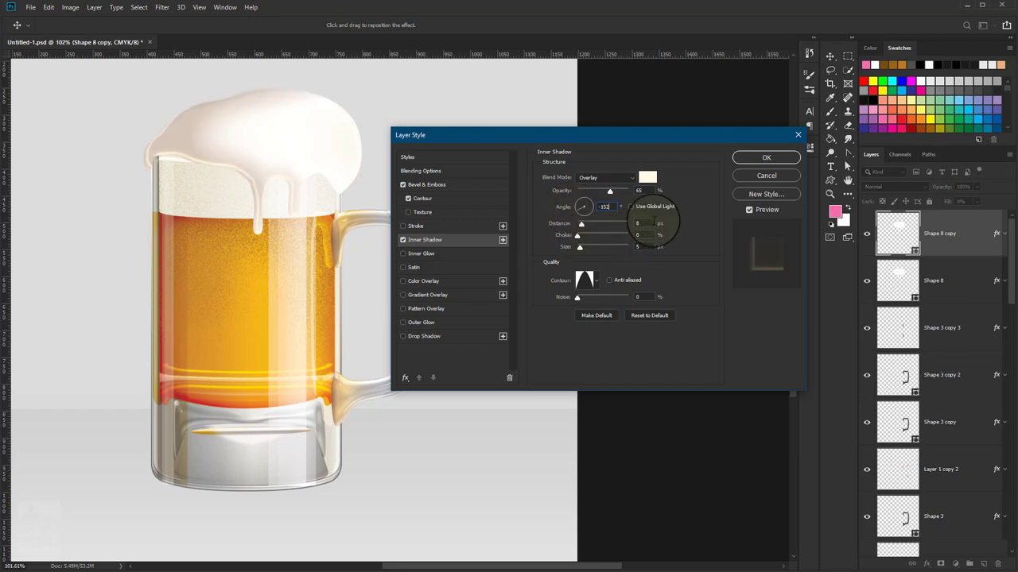
{"action": "key", "text": "Tab"}
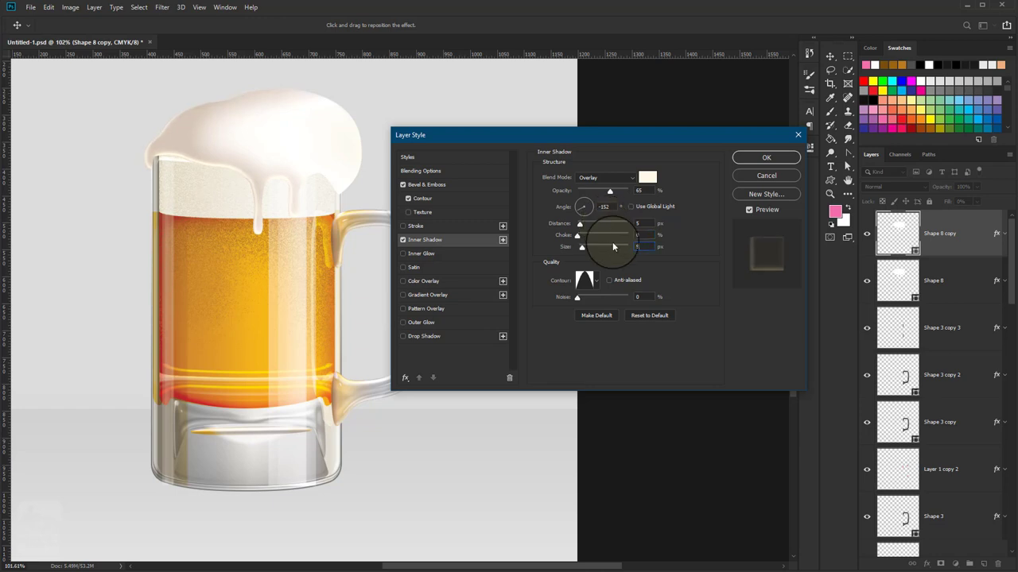
{"action": "type", "text": "9"}
{"action": "left_click", "coordinate": [597, 281]}
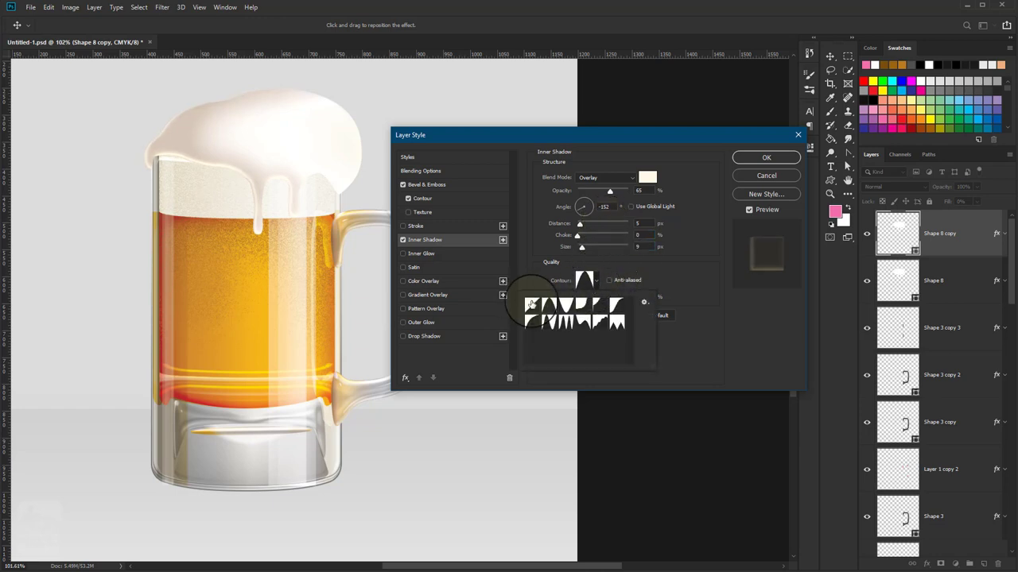
{"action": "left_click", "coordinate": [408, 254]}
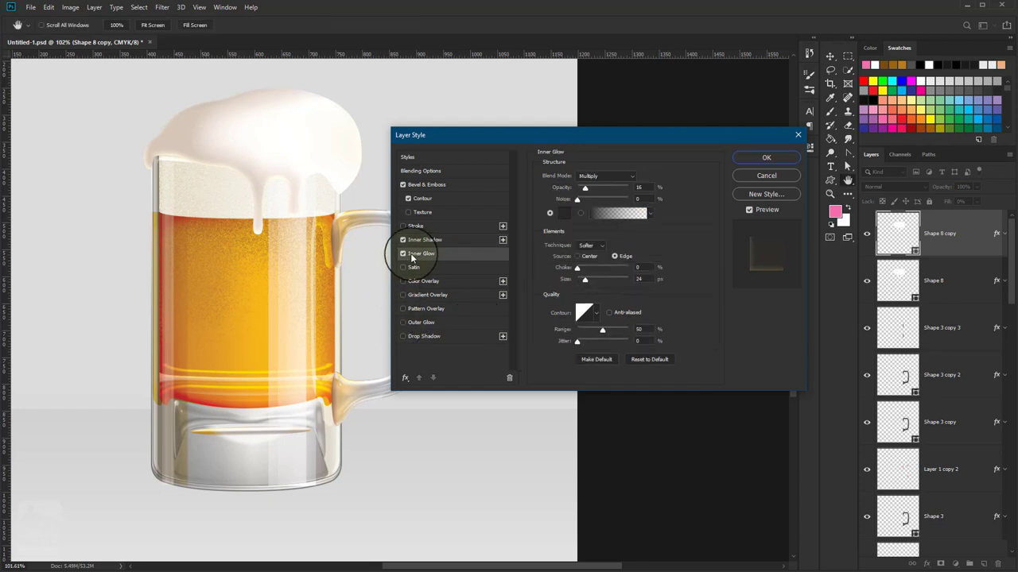
- Make the inner glow white with Normal blend, from the Edge source, at 5 px size
{"action": "left_click", "coordinate": [604, 176]}
{"action": "left_click", "coordinate": [605, 185]}
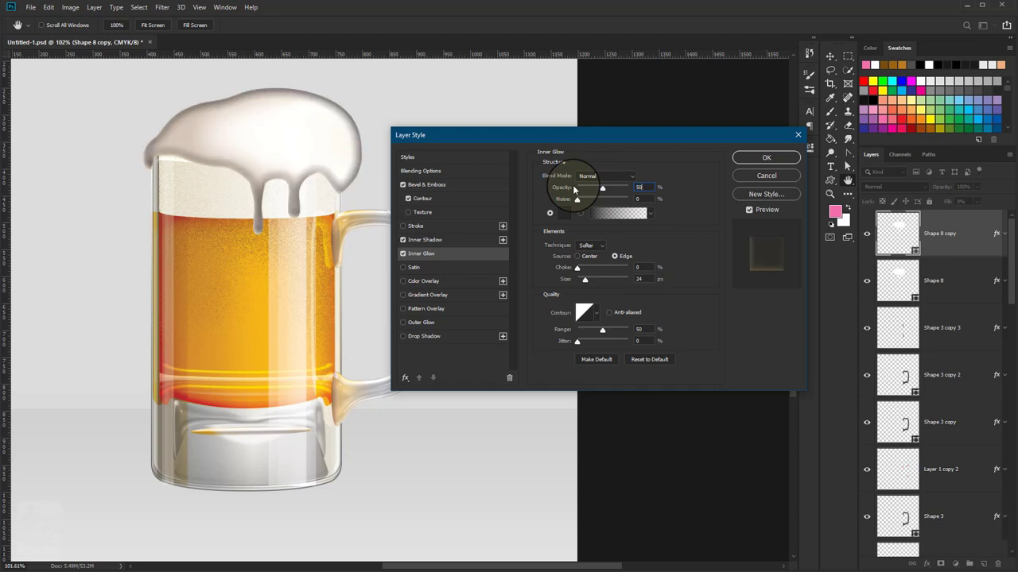
{"action": "left_click", "coordinate": [566, 214]}
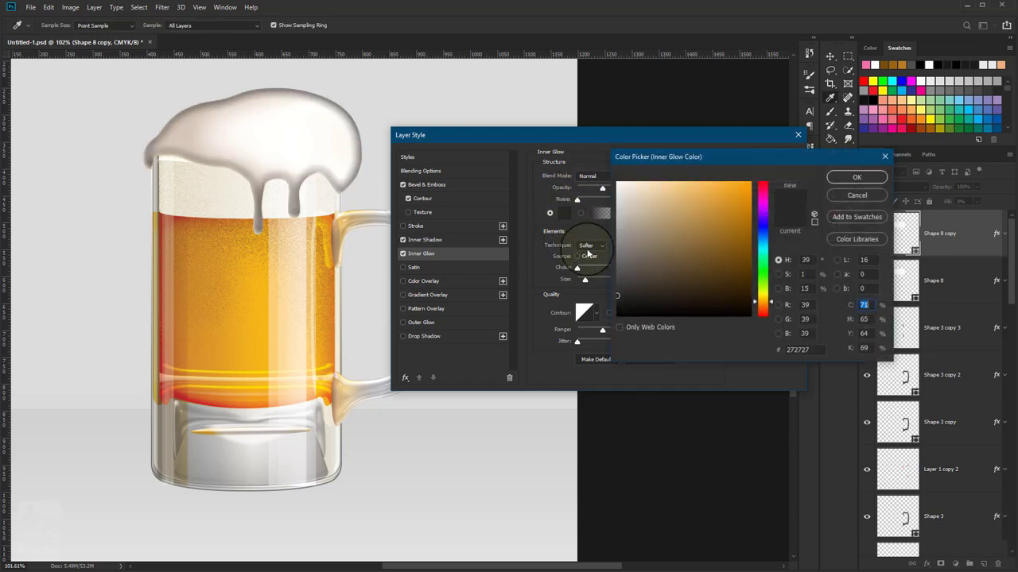
{"action": "left_click_drag", "start_coordinate": [628, 199], "coordinate": [549, 163]}
{"action": "key", "text": "Return"}
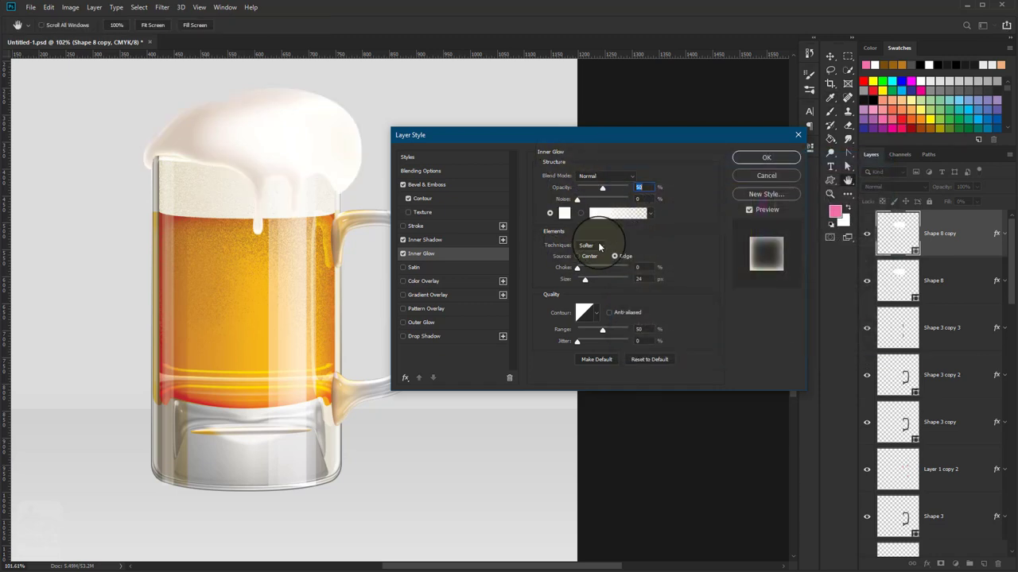
{"action": "left_click", "coordinate": [615, 256]}
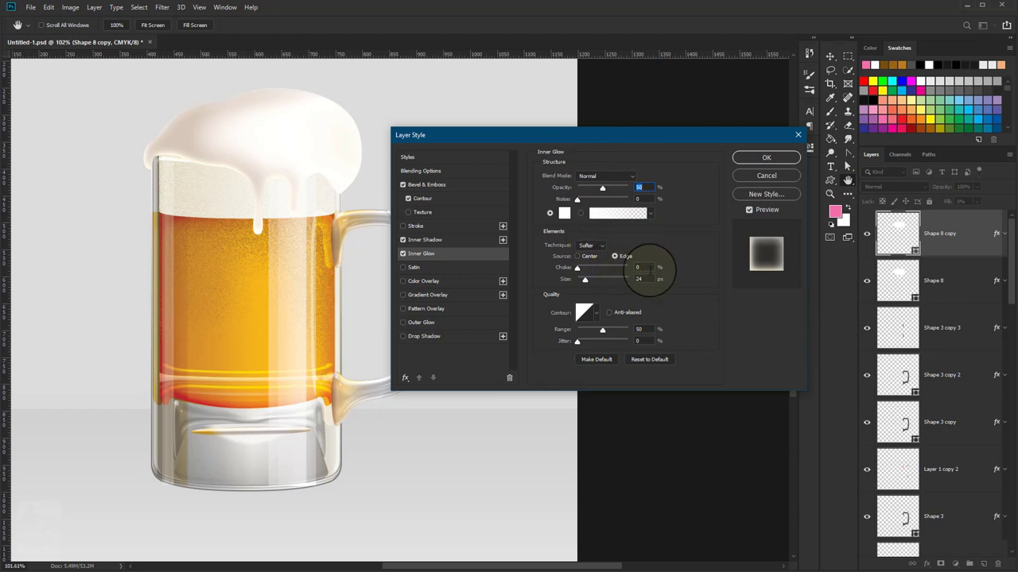
{"action": "left_click", "coordinate": [638, 267]}
{"action": "key", "text": "Tab"}
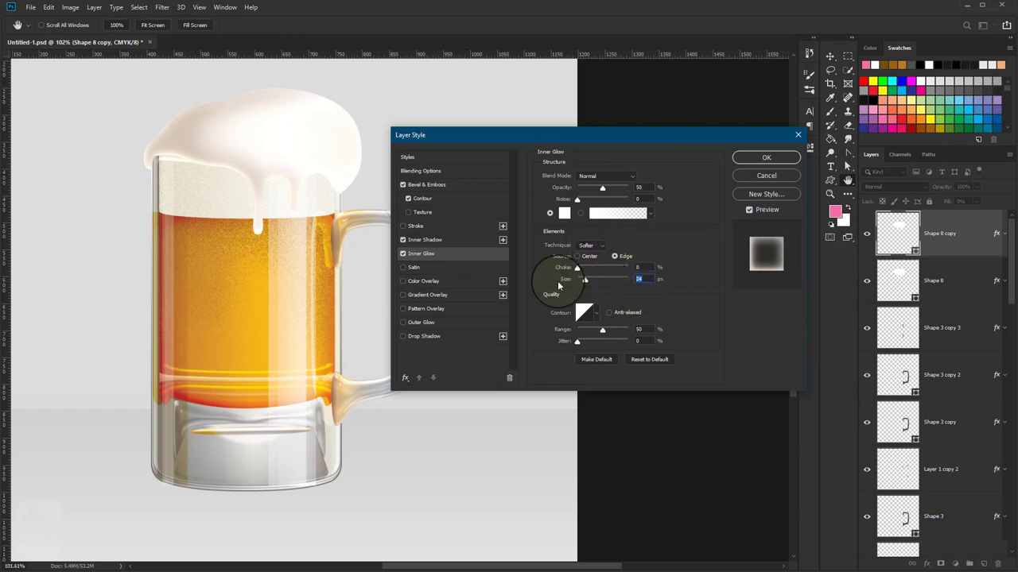
{"action": "type", "text": "5"}
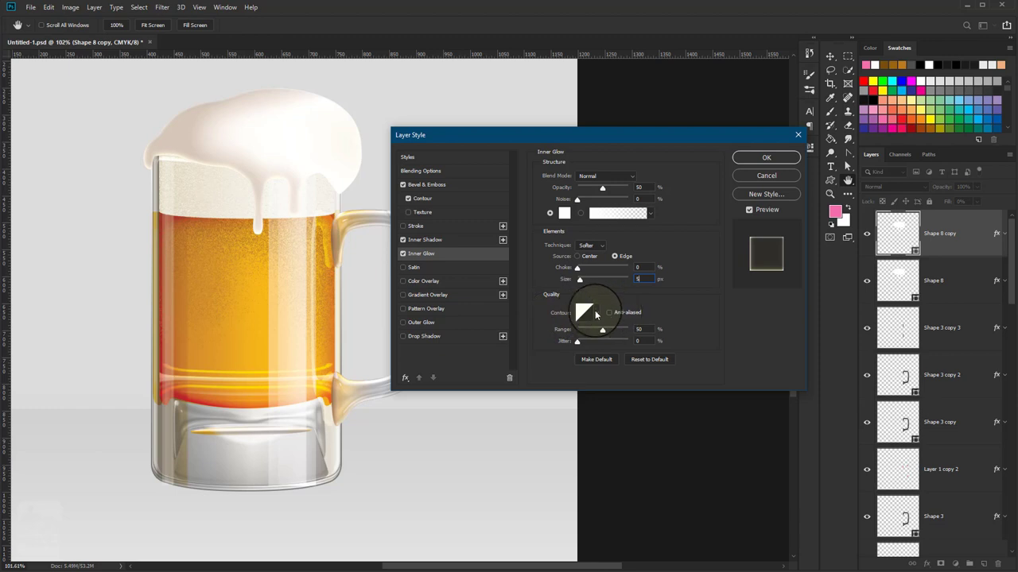
{"action": "left_click", "coordinate": [601, 330]}
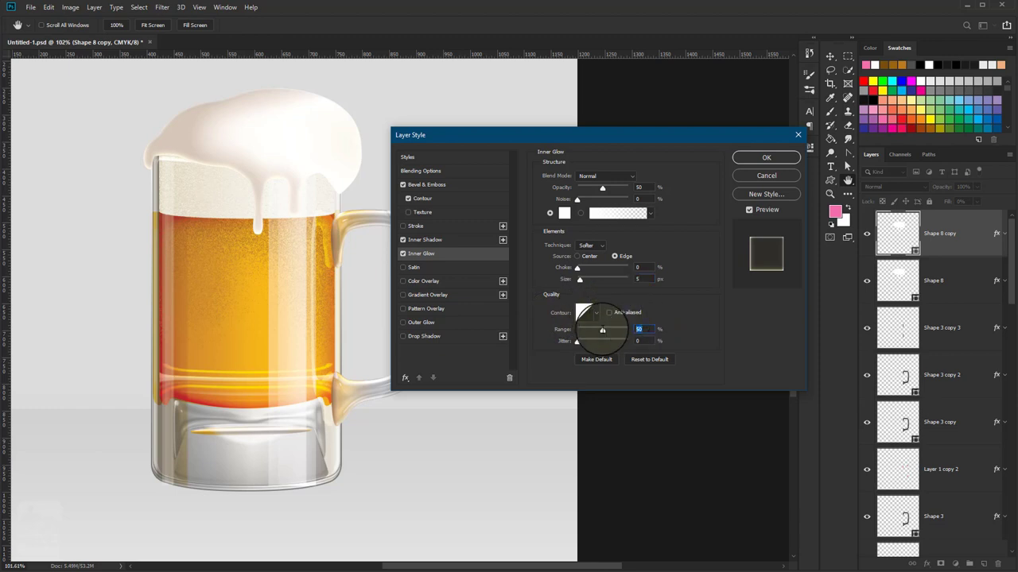
- Give the bevel the first contour preset and turn on the Satin effect
{"action": "left_click", "coordinate": [448, 198]}
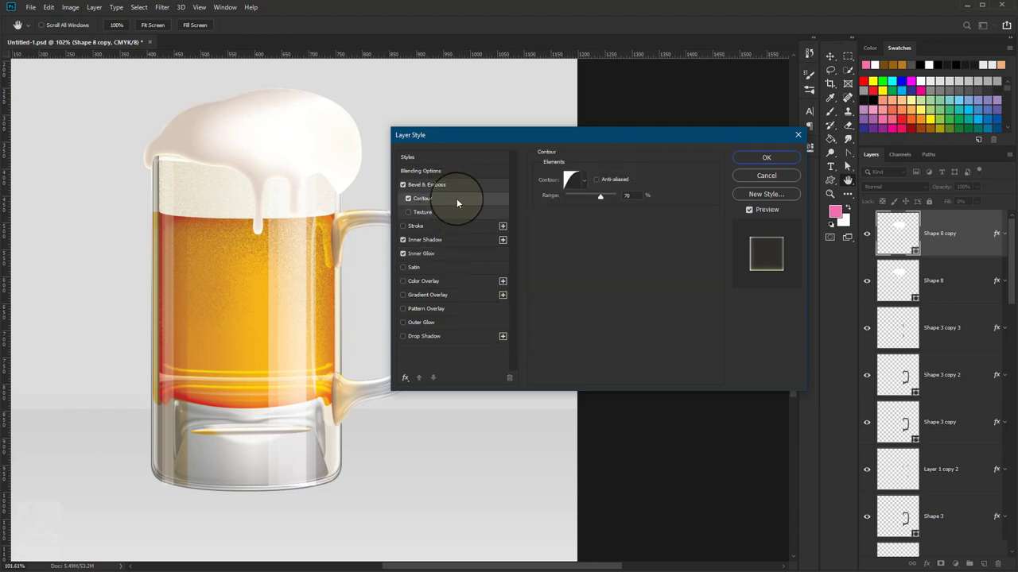
{"action": "left_click", "coordinate": [582, 183]}
{"action": "left_click", "coordinate": [517, 210]}
{"action": "left_click", "coordinate": [663, 243]}
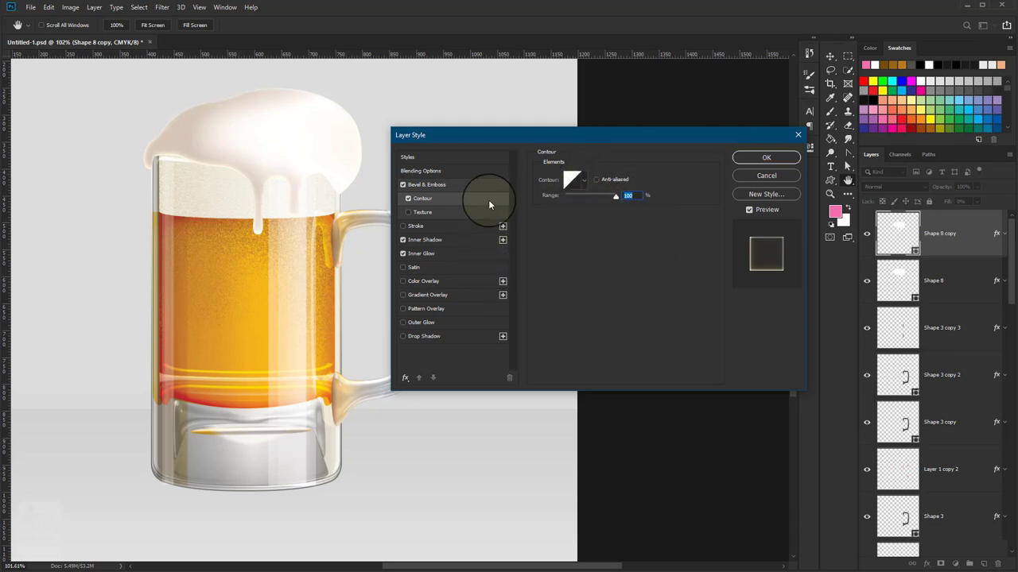
{"action": "left_click", "coordinate": [420, 267]}
- Set the satin to Linear Burn, 25% opacity, angle 19, distance 2, size 38
{"action": "left_click", "coordinate": [597, 177]}
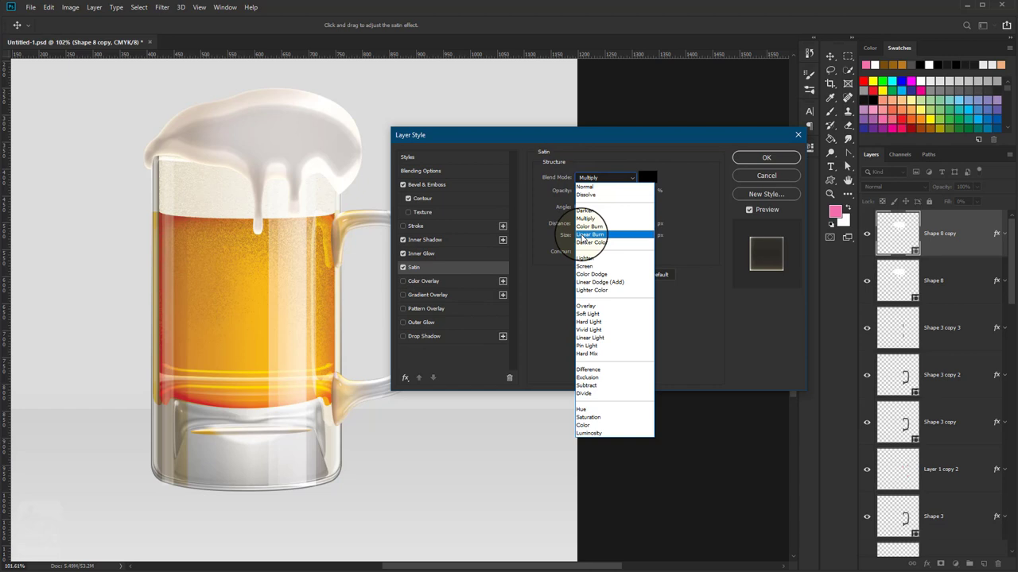
{"action": "left_click", "coordinate": [590, 234]}
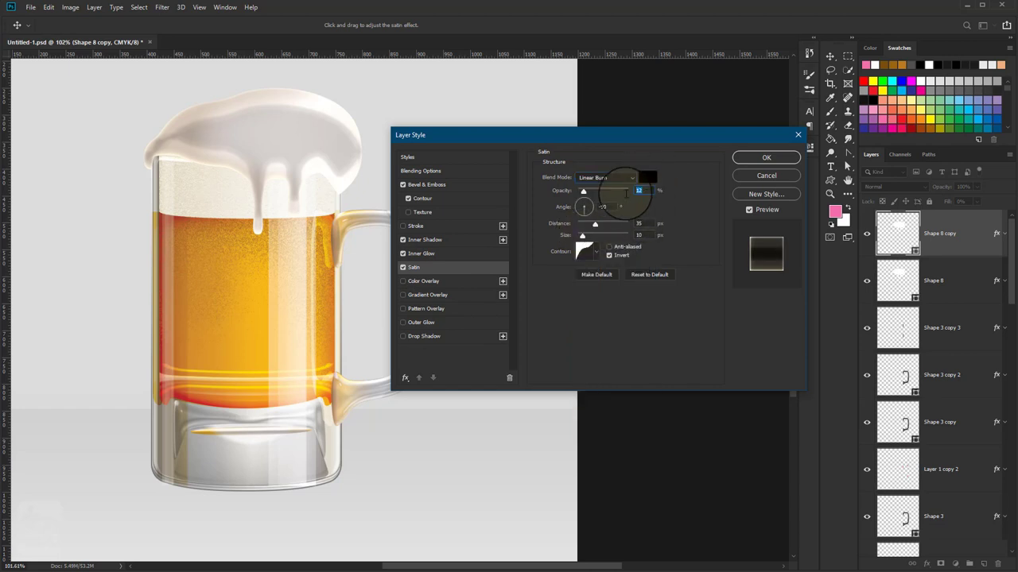
{"action": "type", "text": "25"}
{"action": "key", "text": "Tab"}
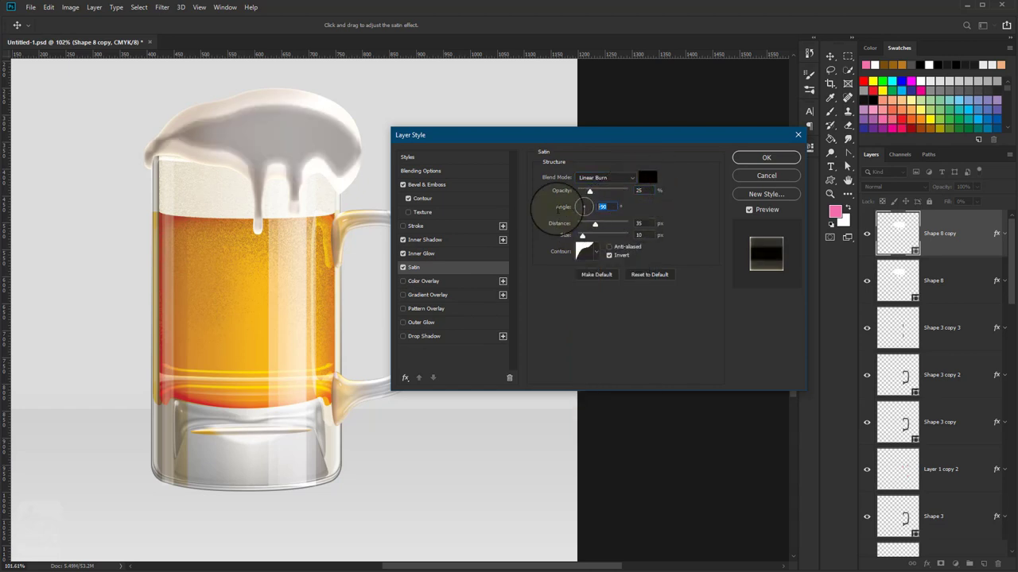
{"action": "type", "text": "19"}
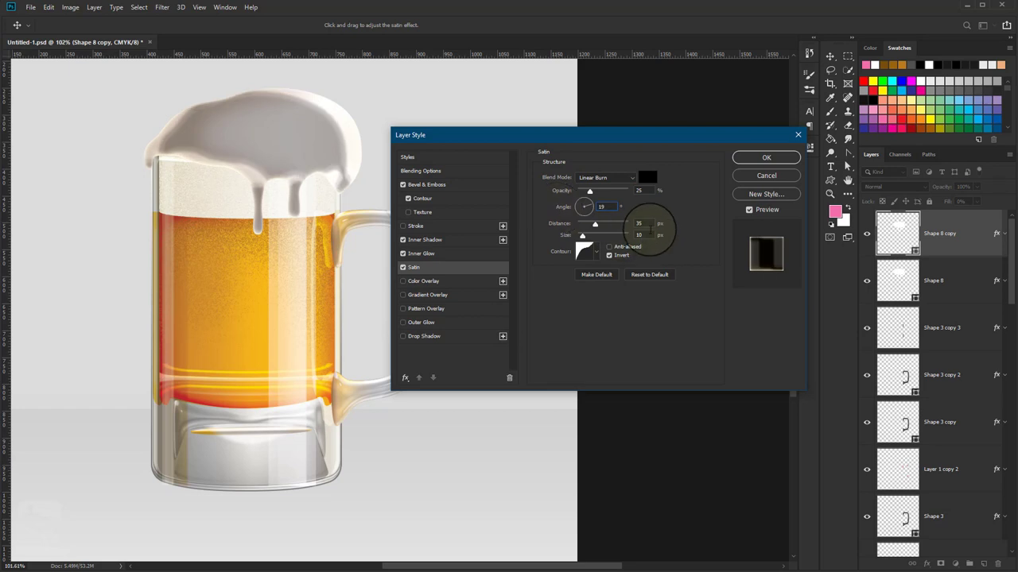
{"action": "key", "text": "Tab"}
{"action": "type", "text": "2"}
{"action": "key", "text": "Tab"}
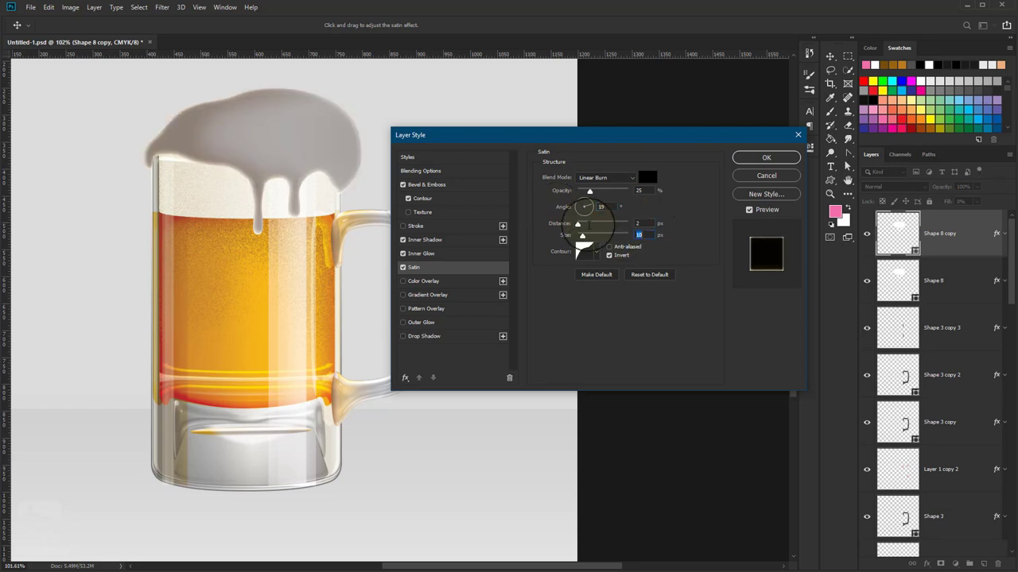
{"action": "type", "text": "38"}
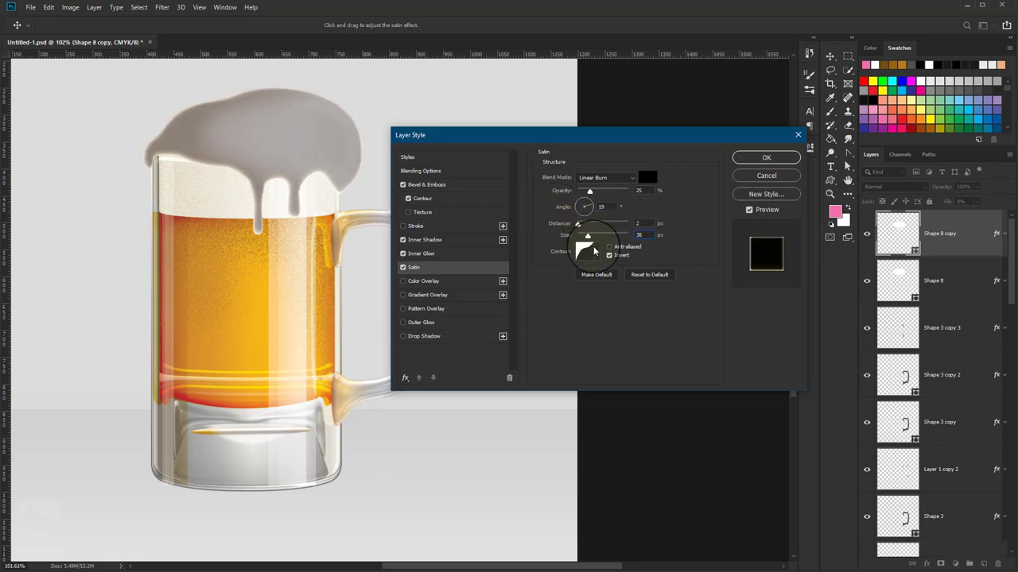
- Try satin contour presets, settling on the Linear contour
{"action": "left_click", "coordinate": [597, 252]}
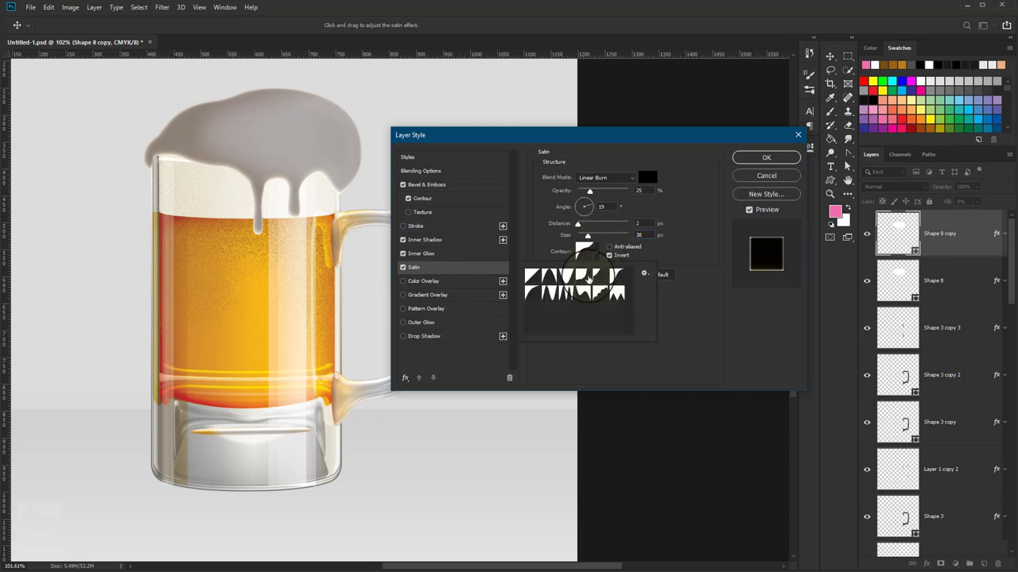
{"action": "left_click", "coordinate": [617, 276]}
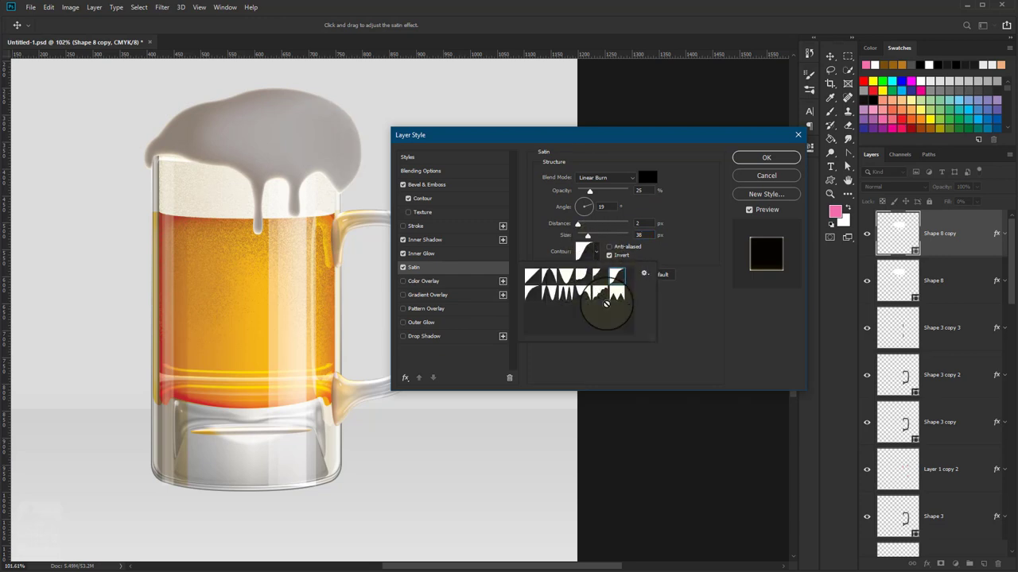
{"action": "left_click", "coordinate": [584, 253]}
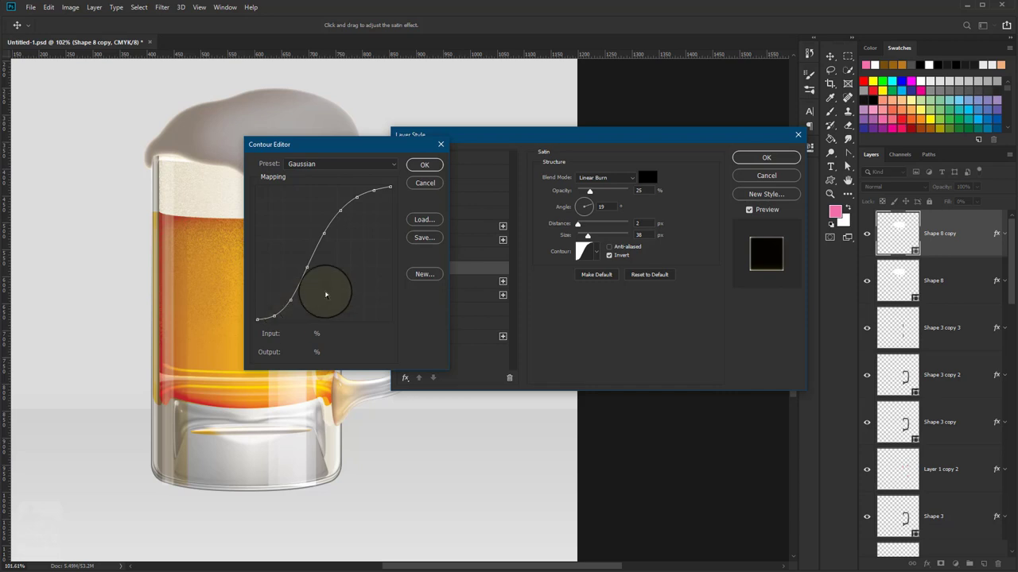
{"action": "left_click", "coordinate": [424, 165]}
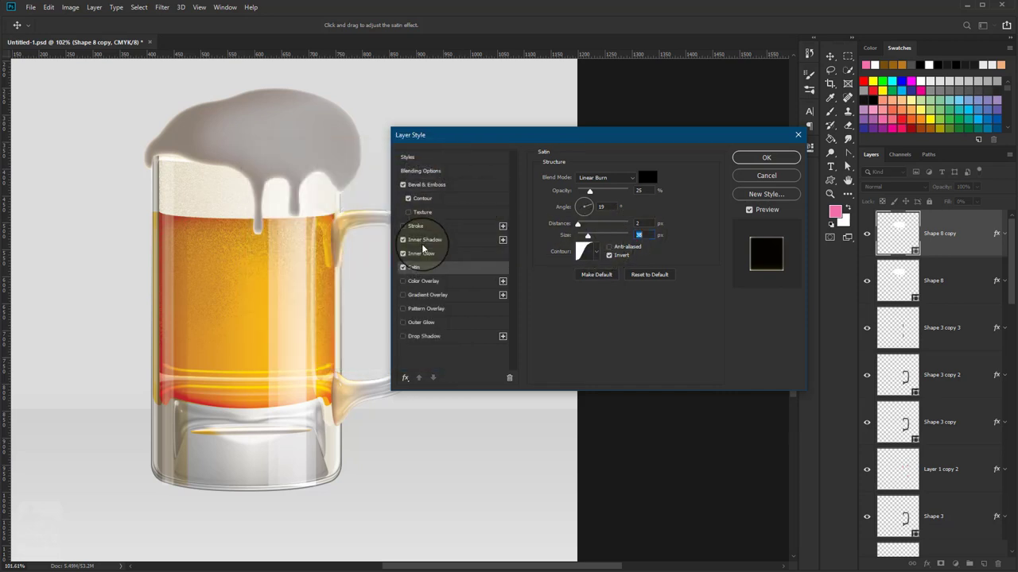
{"action": "double_click", "coordinate": [637, 235]}
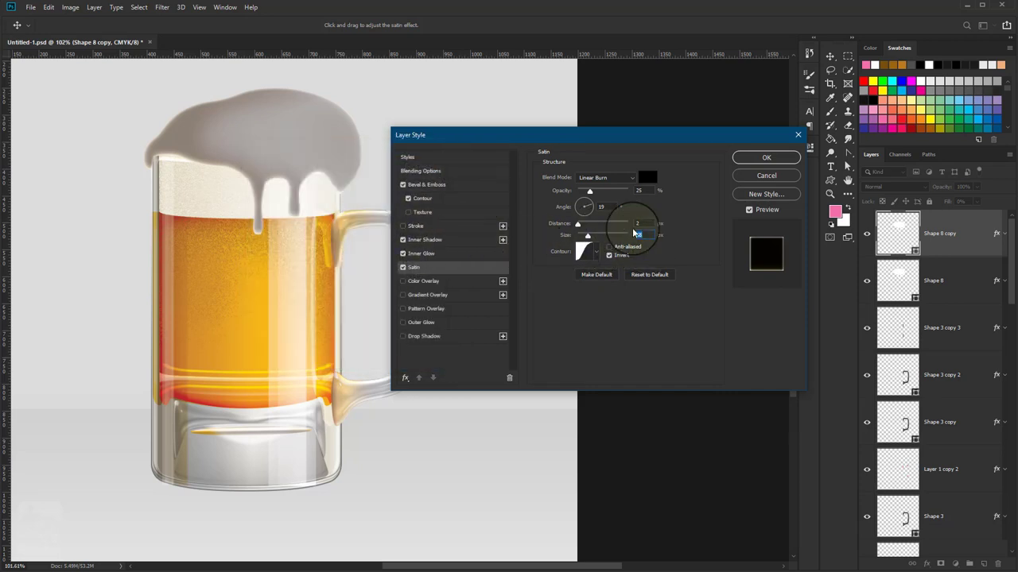
{"action": "left_click", "coordinate": [597, 252]}
{"action": "left_click", "coordinate": [531, 275]}
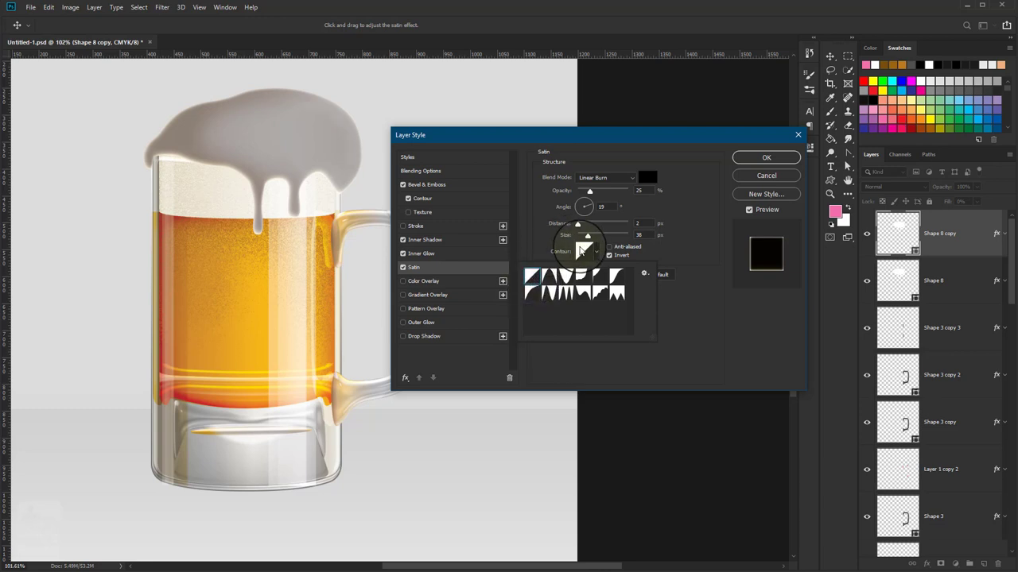
- Bend the satin contour into a custom S-curve, anti-aliased and not inverted
{"action": "left_click", "coordinate": [584, 251]}
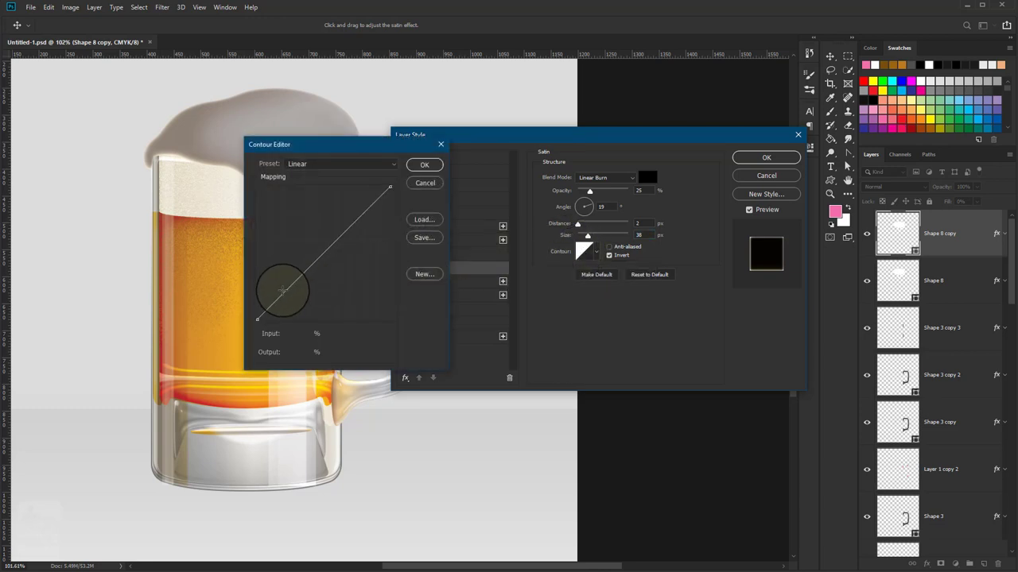
{"action": "left_click_drag", "start_coordinate": [284, 292], "coordinate": [298, 297]}
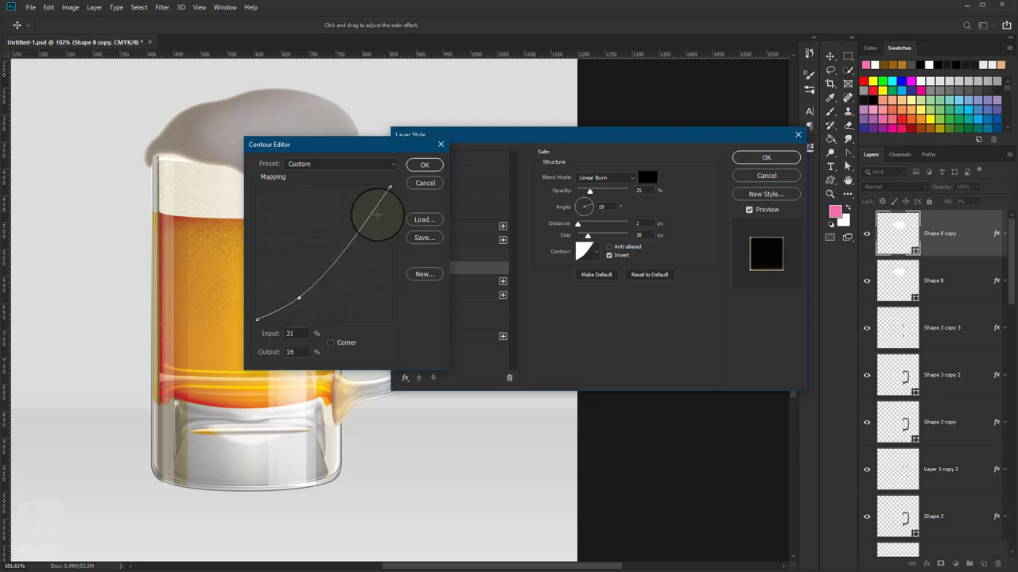
{"action": "left_click_drag", "start_coordinate": [377, 213], "coordinate": [335, 219]}
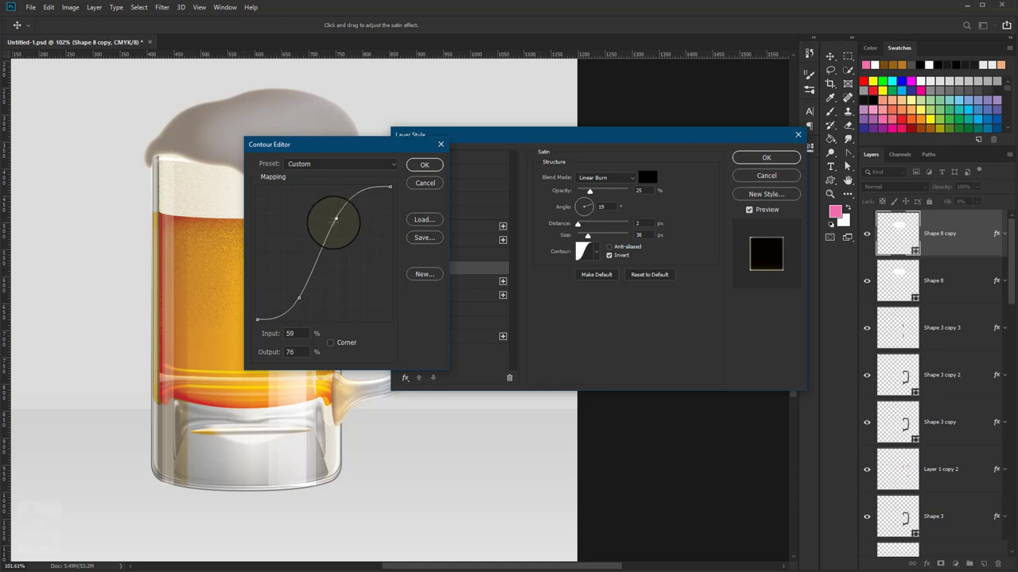
{"action": "left_click_drag", "start_coordinate": [299, 297], "coordinate": [290, 294]}
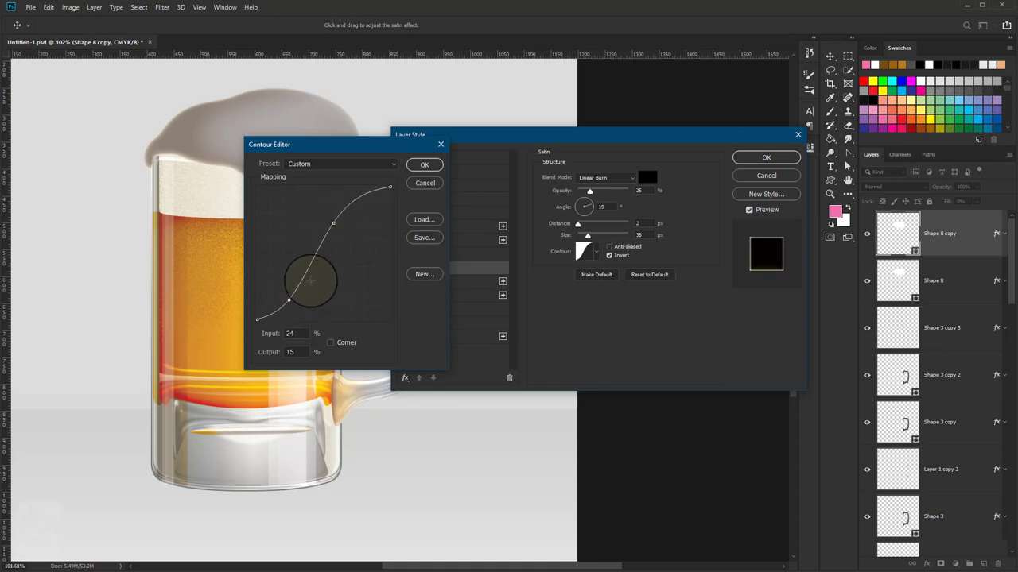
{"action": "left_click", "coordinate": [332, 222]}
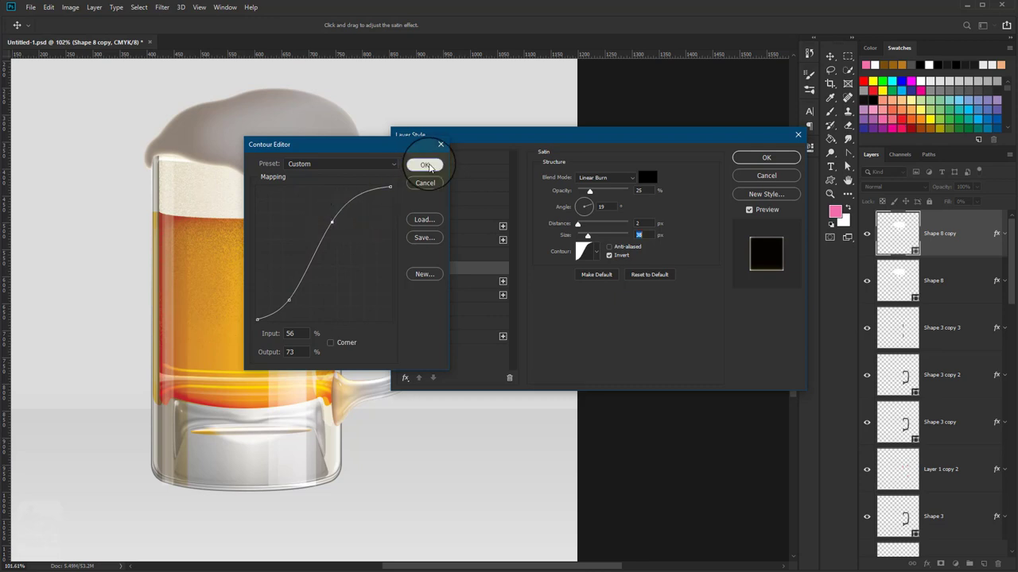
{"action": "left_click", "coordinate": [424, 166]}
{"action": "left_click", "coordinate": [610, 246]}
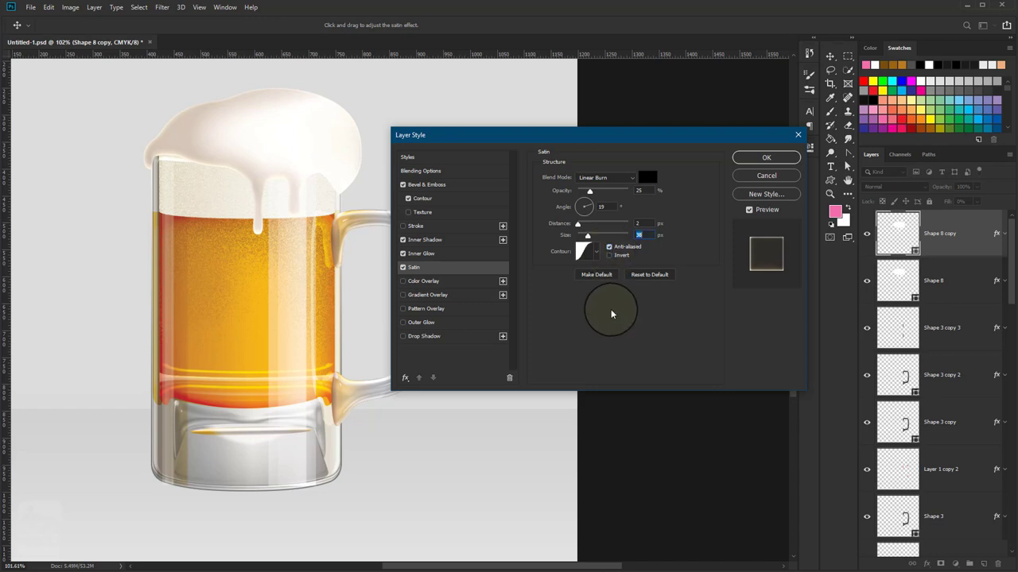
- Apply the Shape 8 copy layer style and toggle the layer's visibility to compare
{"action": "left_click", "coordinate": [767, 158]}
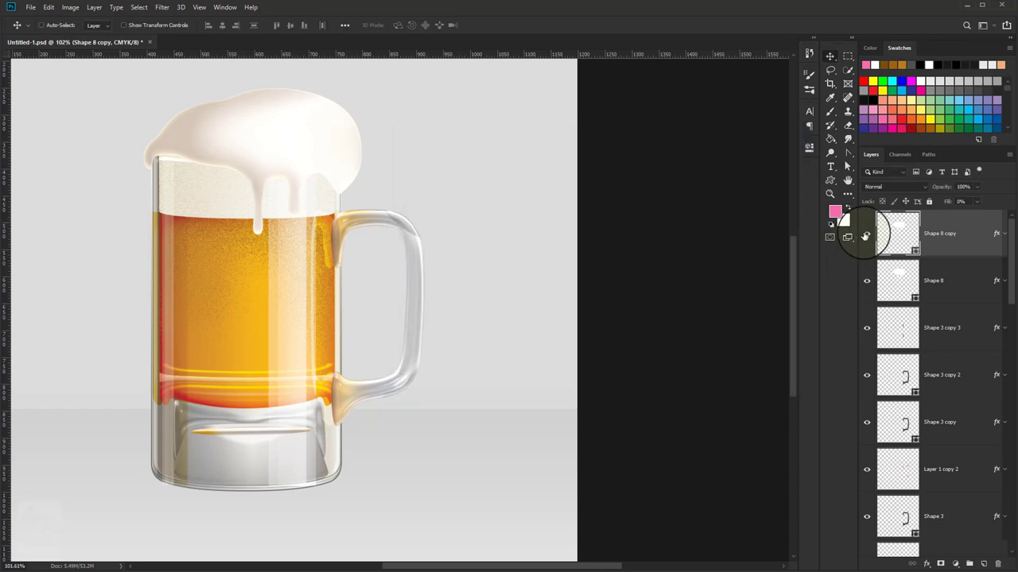
{"action": "left_click", "coordinate": [867, 238]}
{"action": "left_click", "coordinate": [868, 237]}
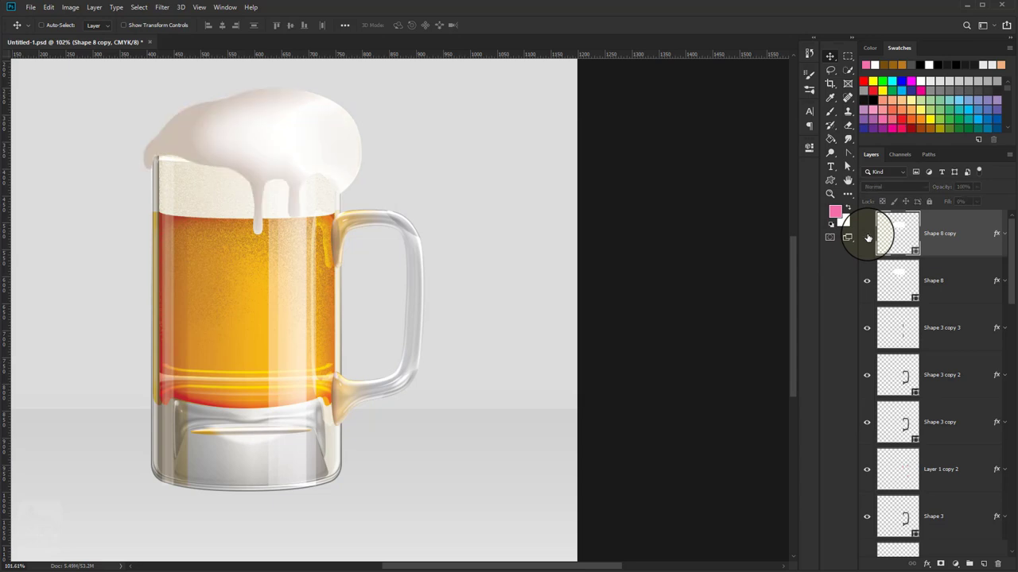
{"action": "left_click", "coordinate": [867, 238]}
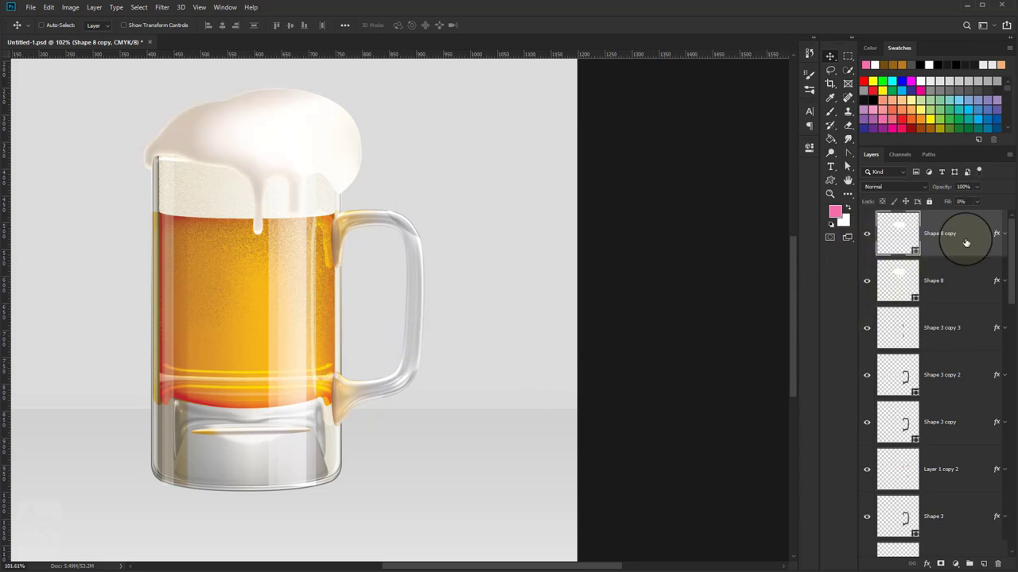
- Duplicate the foam layer as Shape 8 copy 2, clear its effects, and set fill to 0%
{"action": "mouse_move", "coordinate": [963, 234]}
{"action": "left_mouse_down"}
{"action": "mouse_move", "coordinate": [956, 396]}
{"action": "mouse_move", "coordinate": [983, 564]}
{"action": "left_mouse_up"}
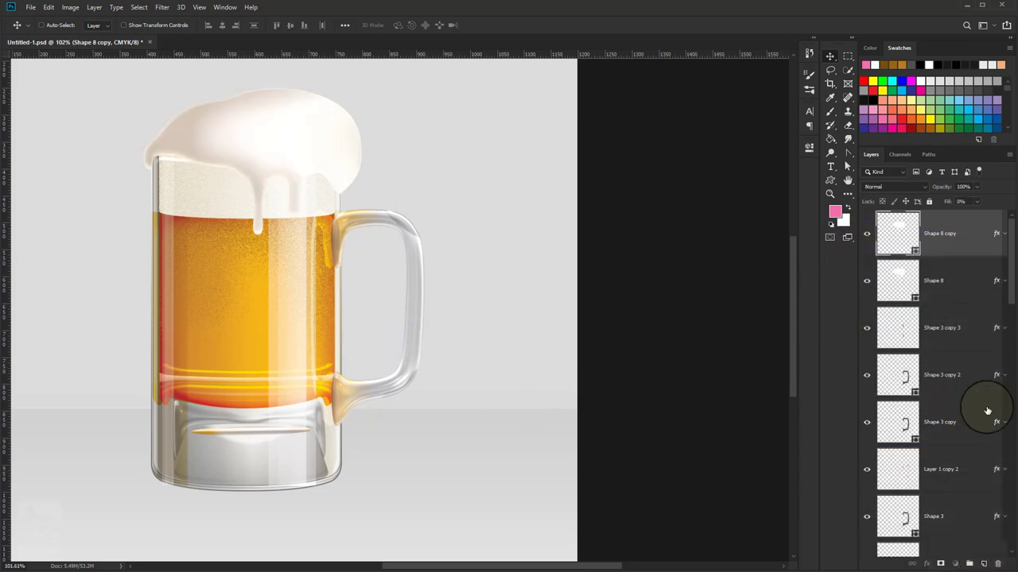
{"action": "right_click", "coordinate": [966, 232]}
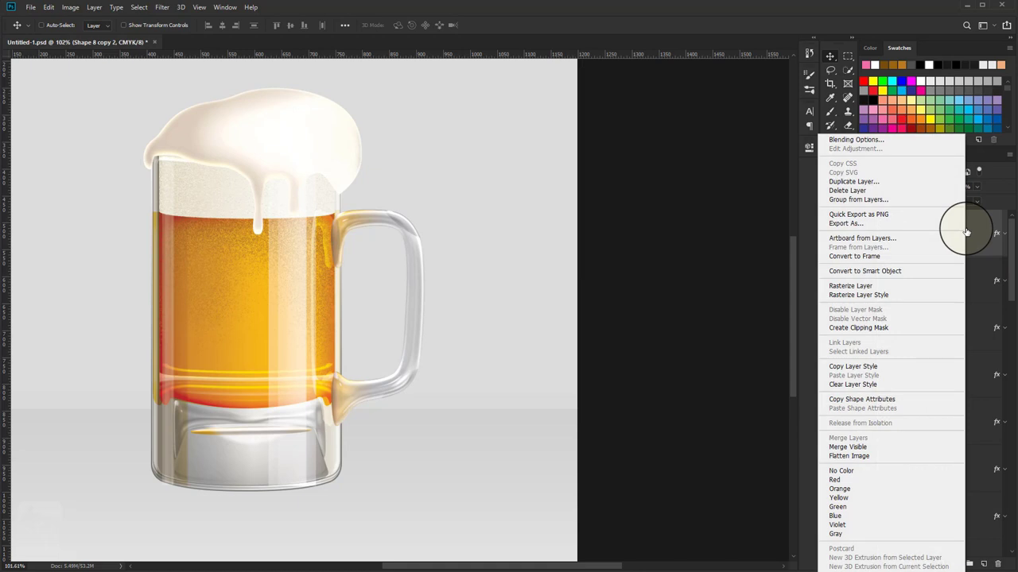
{"action": "left_click", "coordinate": [866, 385]}
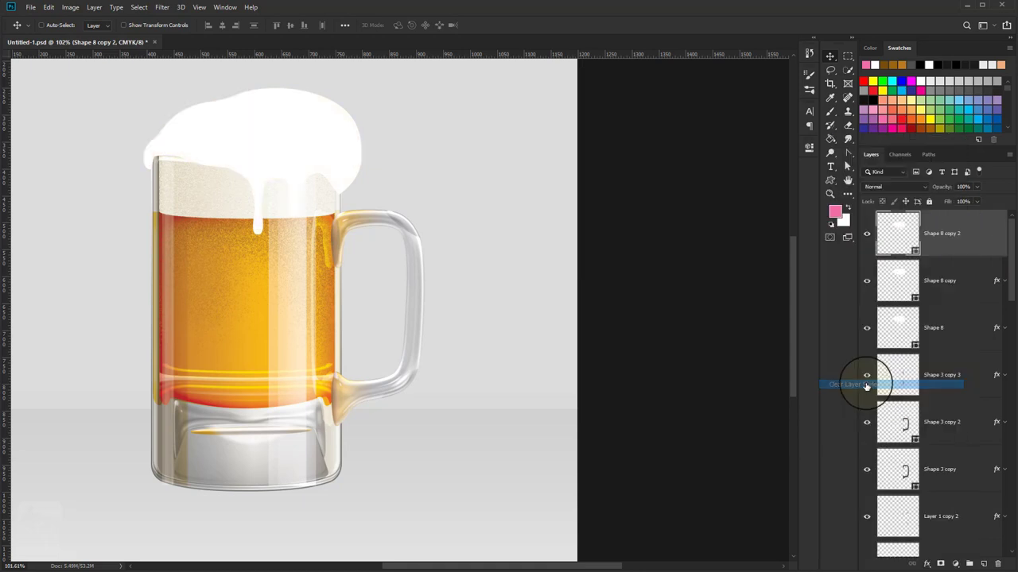
{"action": "left_click", "coordinate": [976, 202]}
{"action": "left_click_drag", "start_coordinate": [956, 221], "coordinate": [143, 42]}
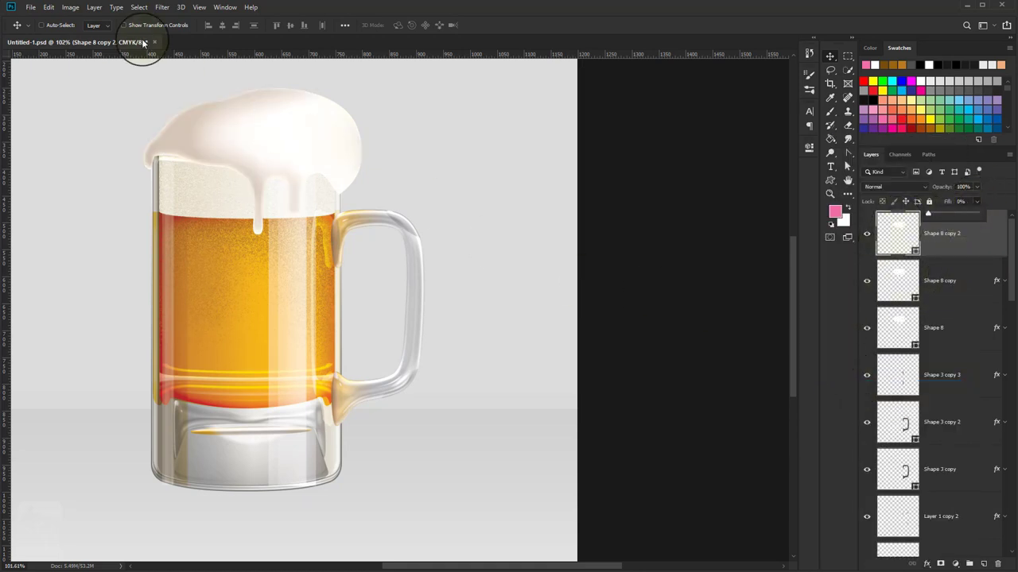
{"action": "left_click", "coordinate": [102, 10]}
{"action": "mouse_move", "coordinate": [109, 111]}
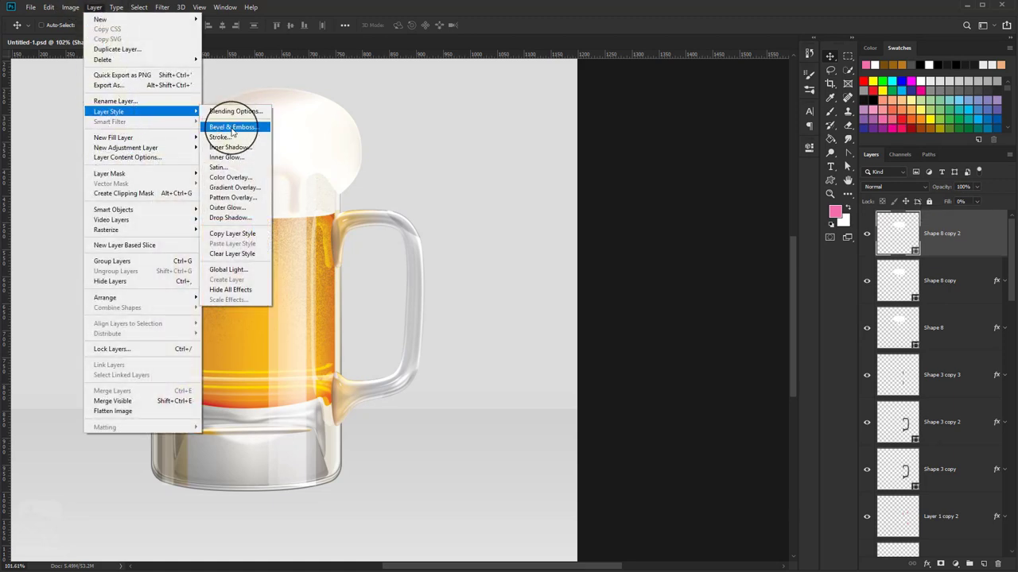
- Add a Bevel & Emboss with depth 225%, size 24, soften 5, angle 121, altitude 58
{"action": "left_click", "coordinate": [232, 127]}
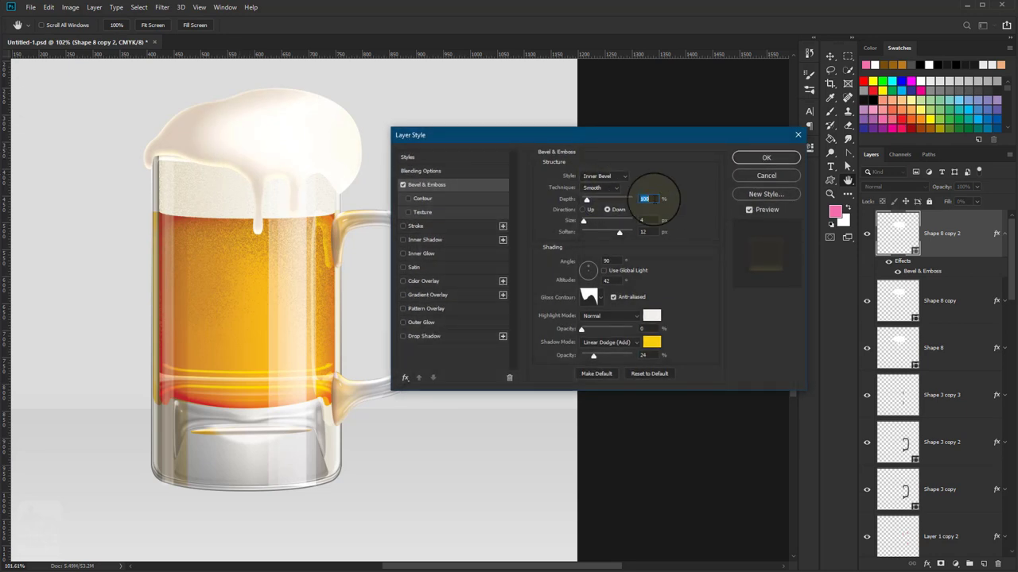
{"action": "left_click_drag", "start_coordinate": [586, 199], "coordinate": [593, 200]}
{"action": "double_click", "coordinate": [644, 220]}
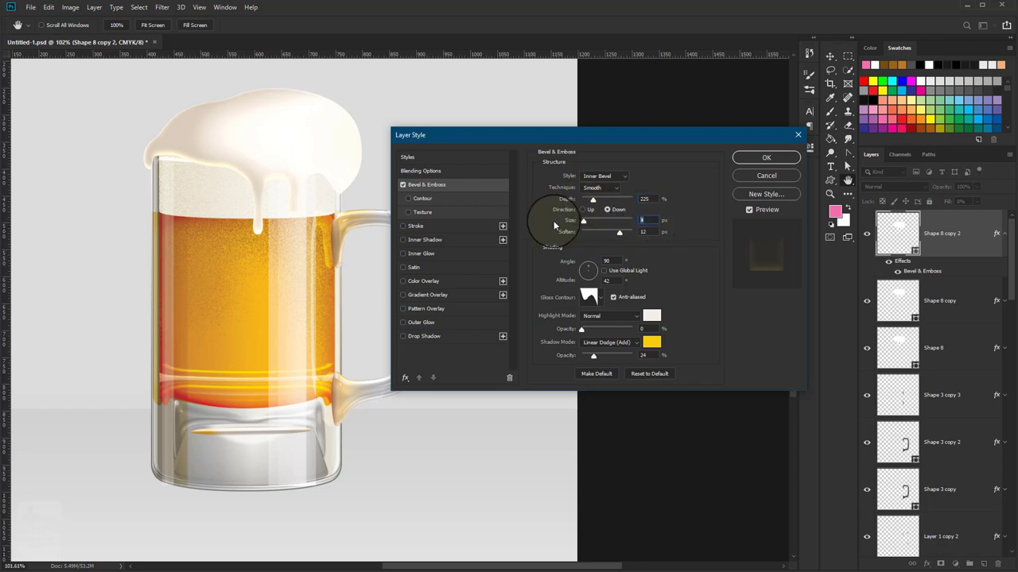
{"action": "type", "text": "24"}
{"action": "key", "text": "Tab"}
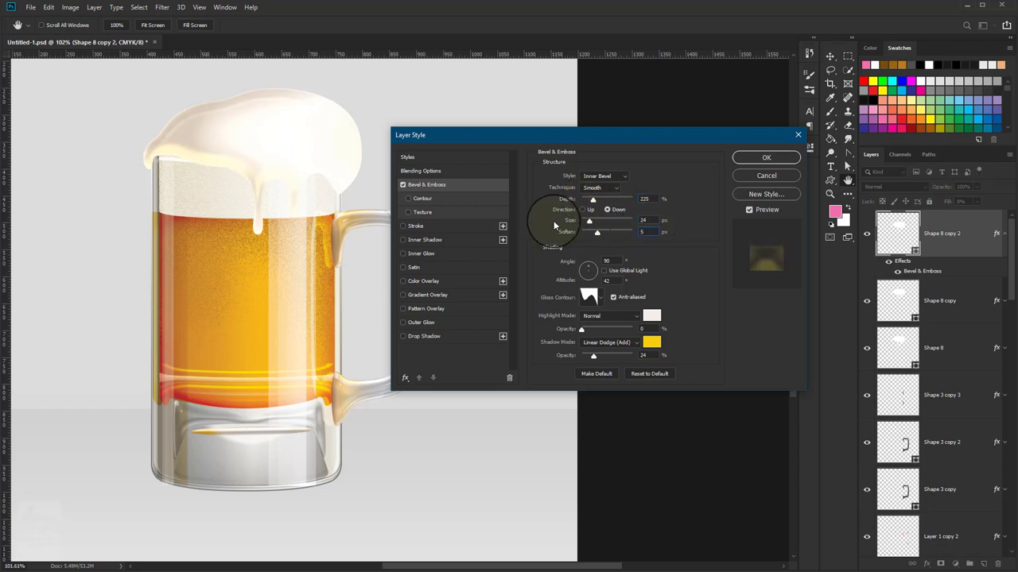
{"action": "type", "text": "5"}
{"action": "double_click", "coordinate": [595, 260]}
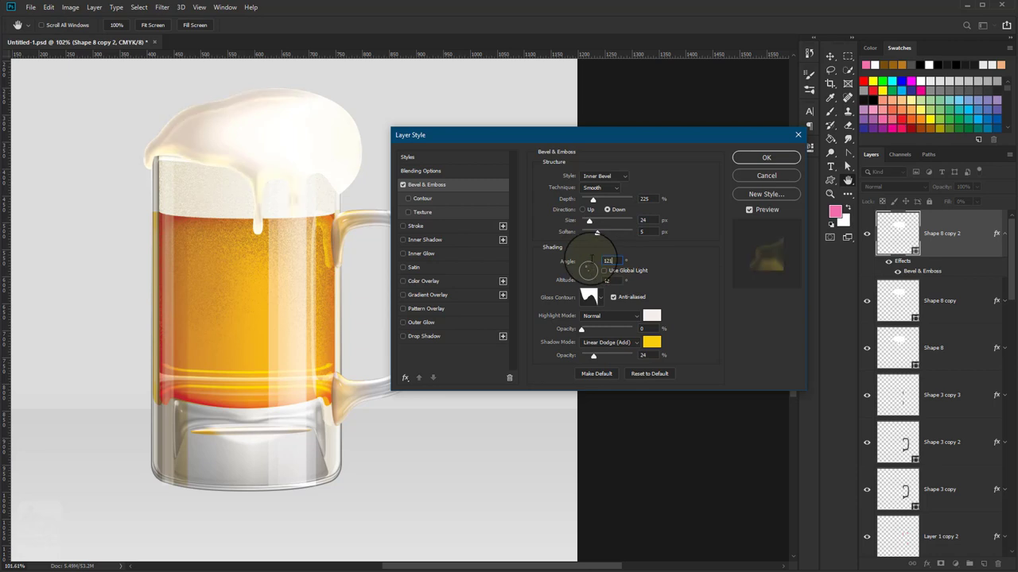
{"action": "type", "text": "21"}
{"action": "key", "text": "Tab"}
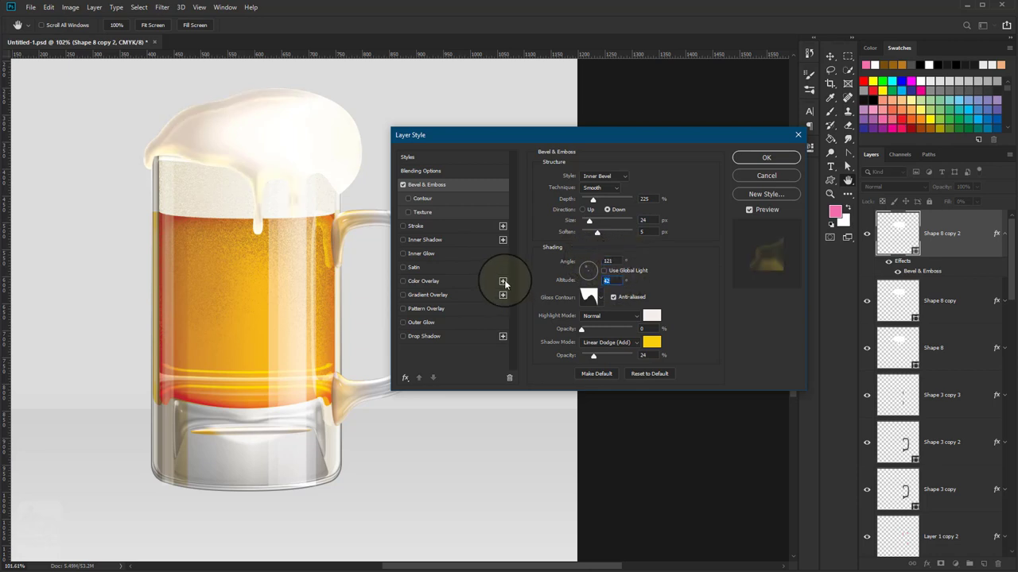
{"action": "type", "text": "58"}
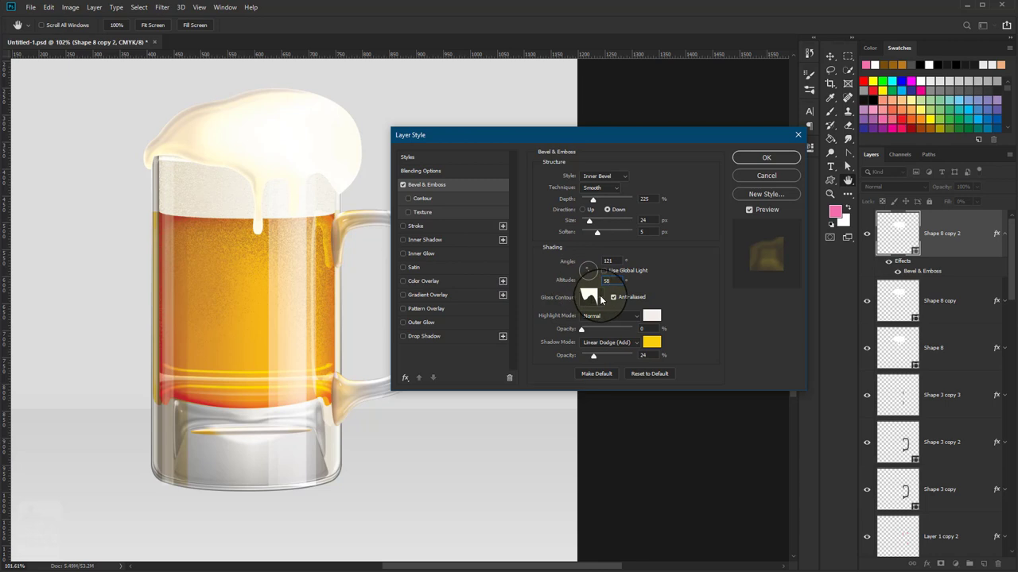
- Use a linear gloss contour, white 50% highlight, and a Normal black shadow at 0%
{"action": "left_click", "coordinate": [602, 298]}
{"action": "left_click", "coordinate": [536, 321]}
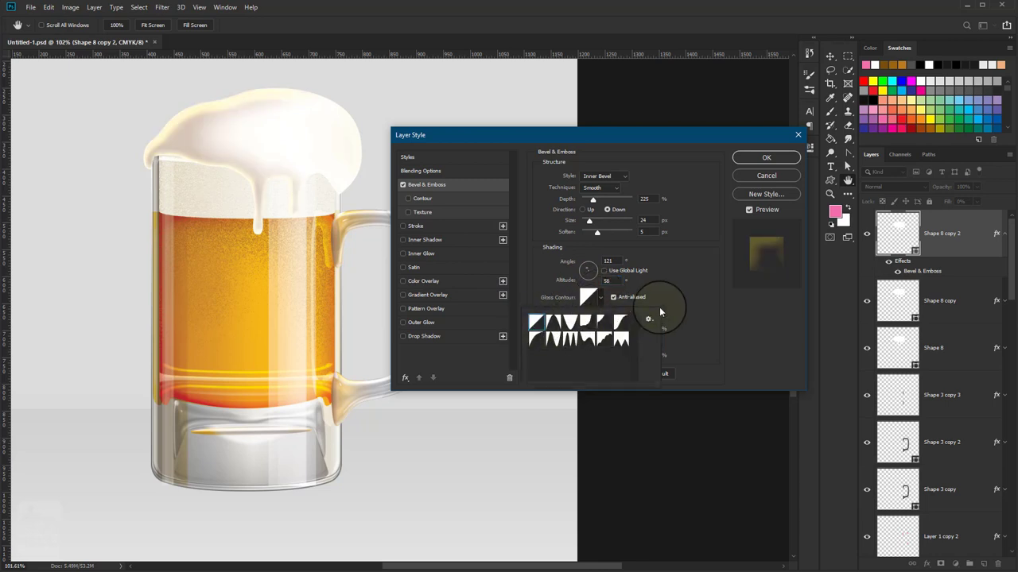
{"action": "left_click", "coordinate": [676, 295]}
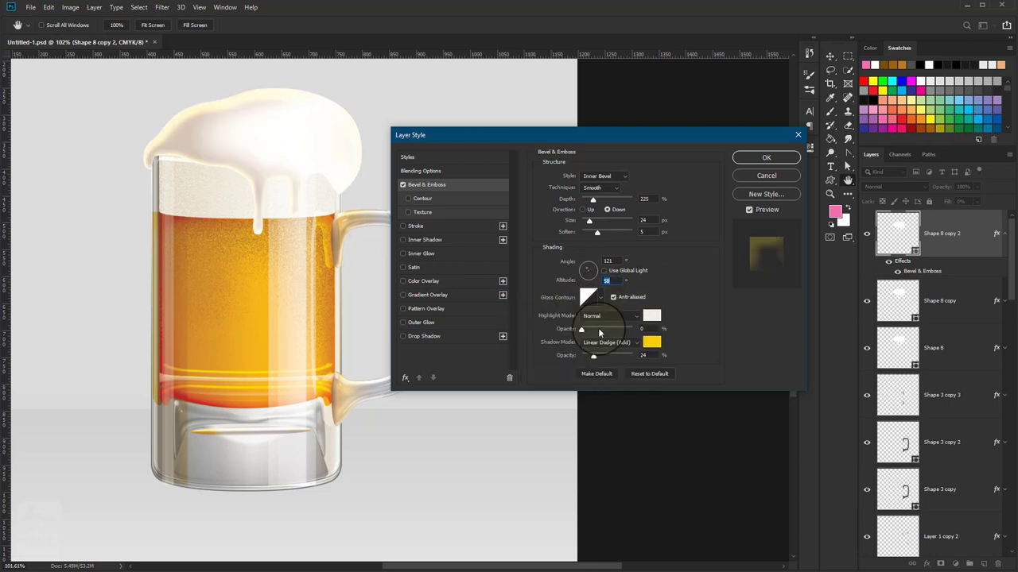
{"action": "left_click", "coordinate": [652, 318]}
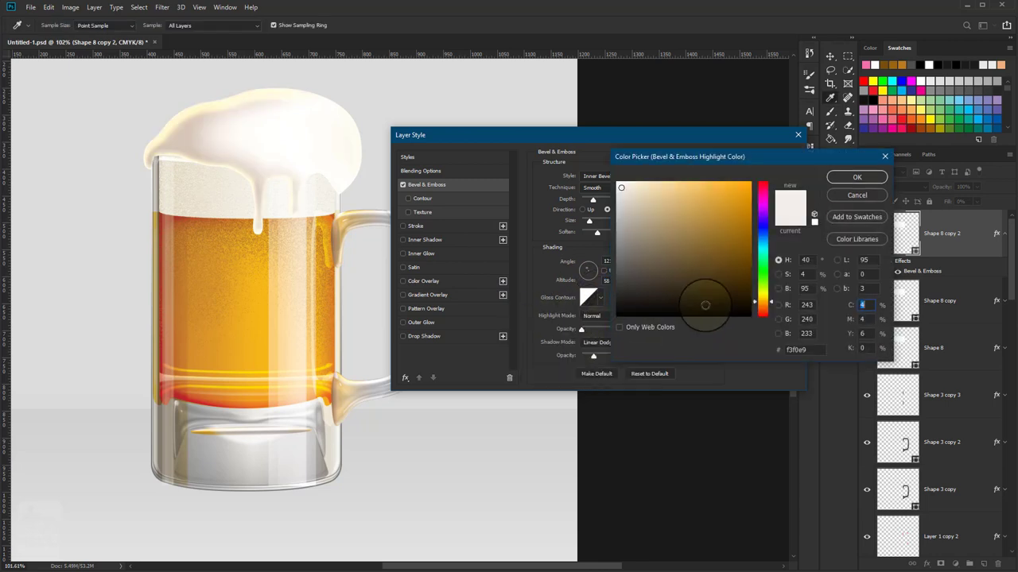
{"action": "left_click", "coordinate": [857, 177]}
{"action": "left_click", "coordinate": [650, 327]}
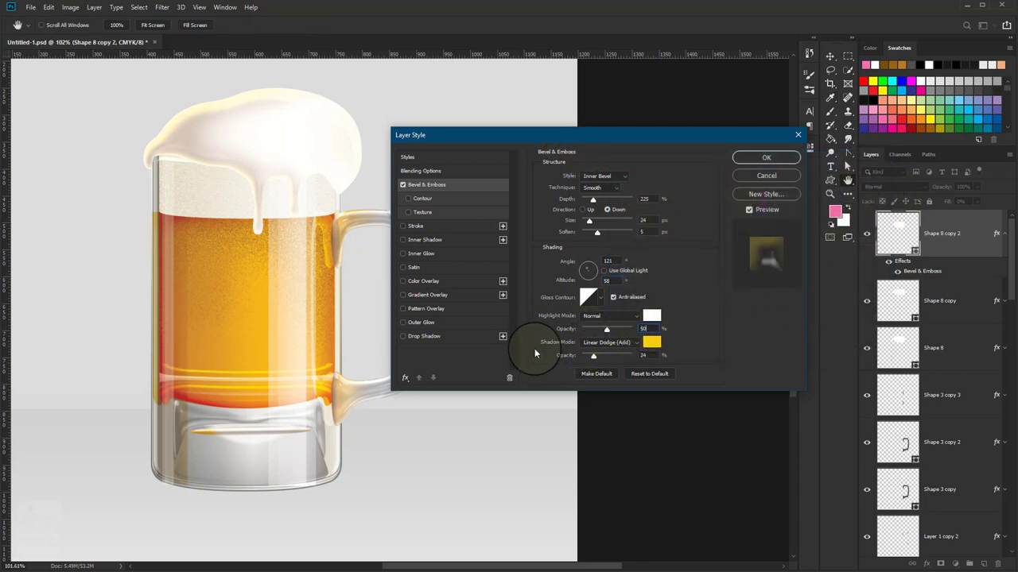
{"action": "key", "text": "Tab"}
{"action": "type", "text": "0"}
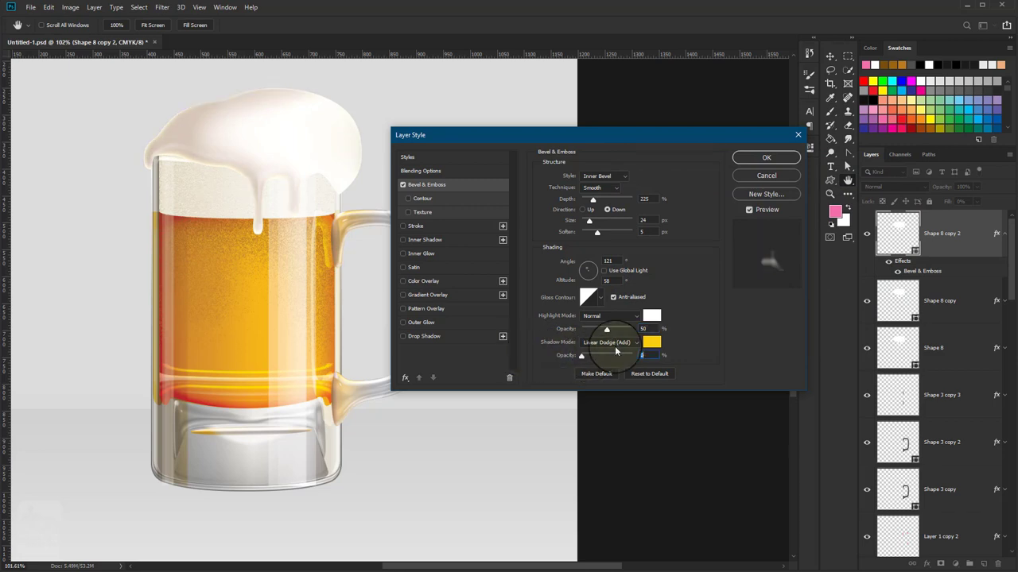
{"action": "left_click", "coordinate": [616, 343]}
{"action": "left_click", "coordinate": [640, 318]}
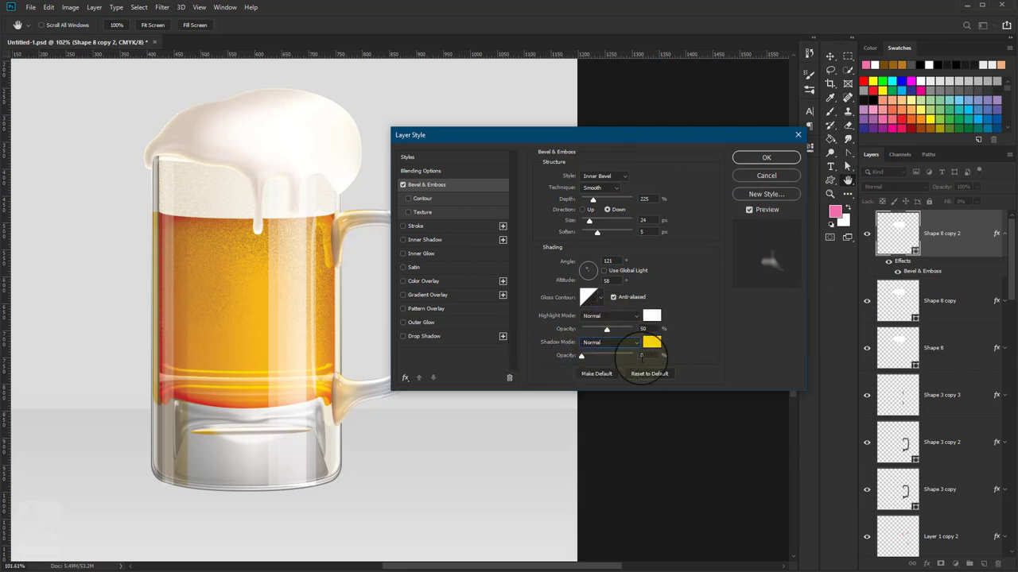
{"action": "left_click", "coordinate": [651, 342]}
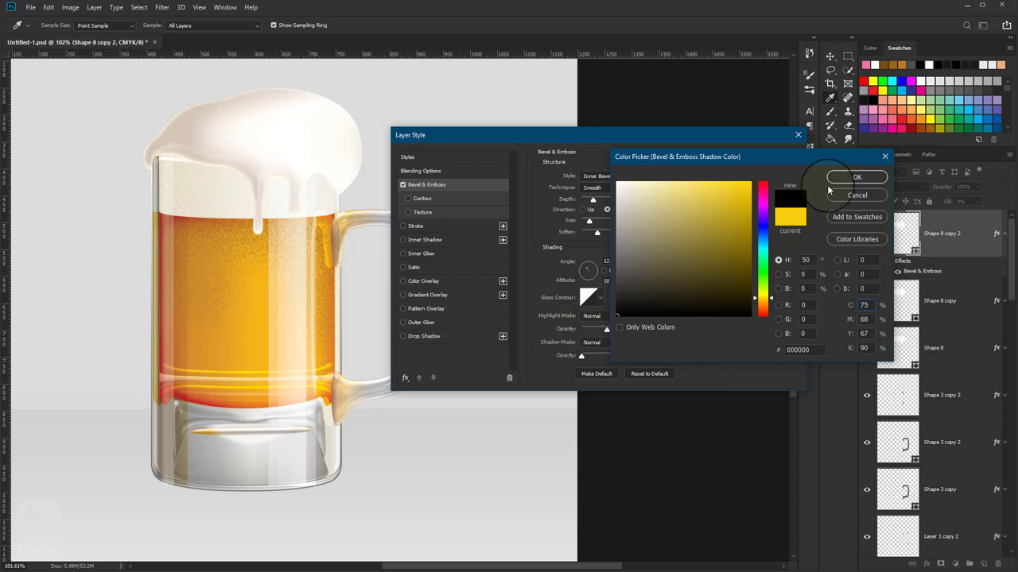
{"action": "left_click", "coordinate": [857, 176]}
{"action": "mouse_move", "coordinate": [580, 357]}
{"action": "left_mouse_down"}
{"action": "mouse_move", "coordinate": [602, 345]}
{"action": "mouse_move", "coordinate": [586, 357]}
{"action": "mouse_move", "coordinate": [525, 350]}
{"action": "left_mouse_up"}
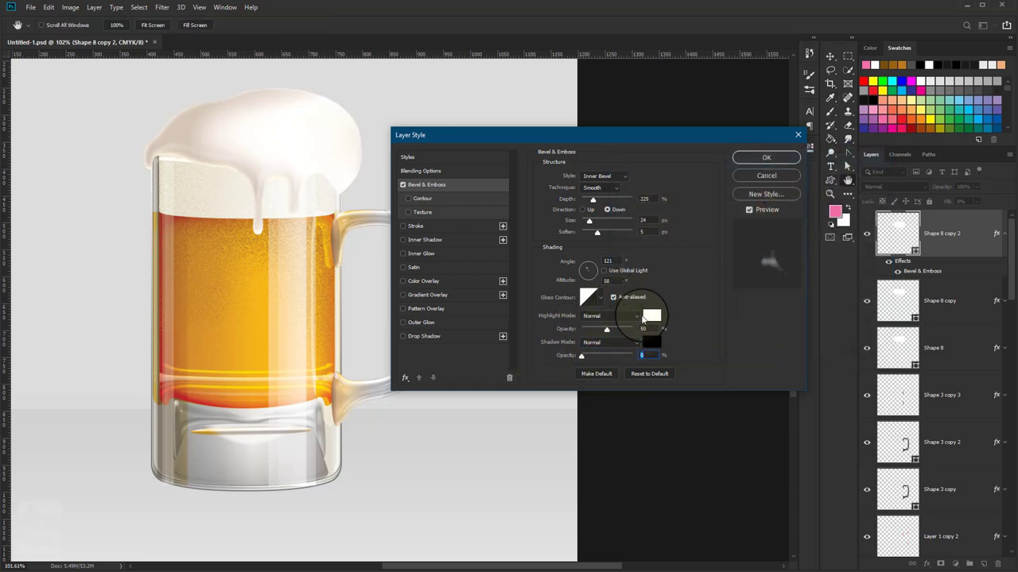
- Add an upward-bent custom bevel contour at 85% range and apply the style
{"action": "left_click", "coordinate": [444, 201]}
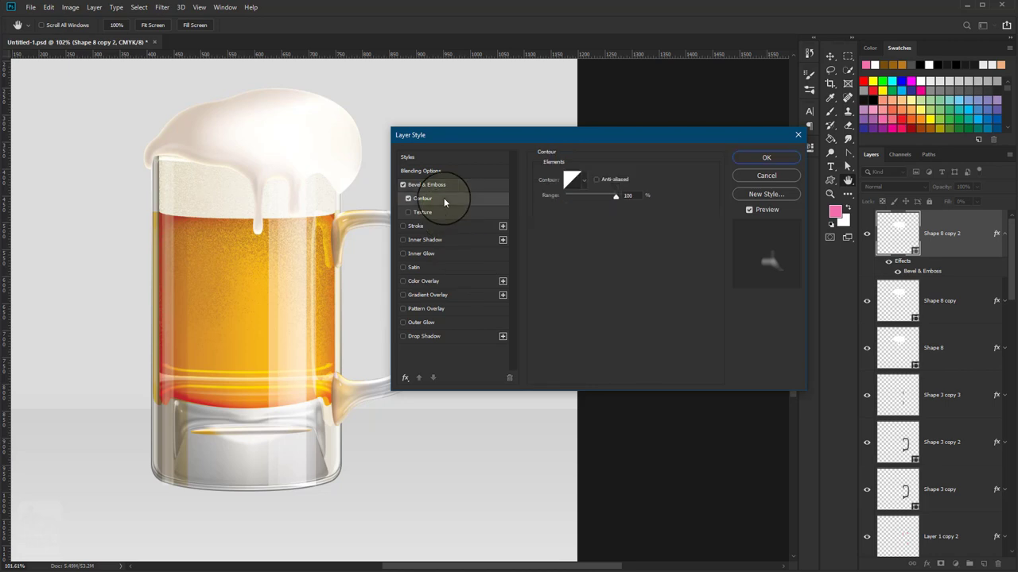
{"action": "left_click", "coordinate": [578, 180]}
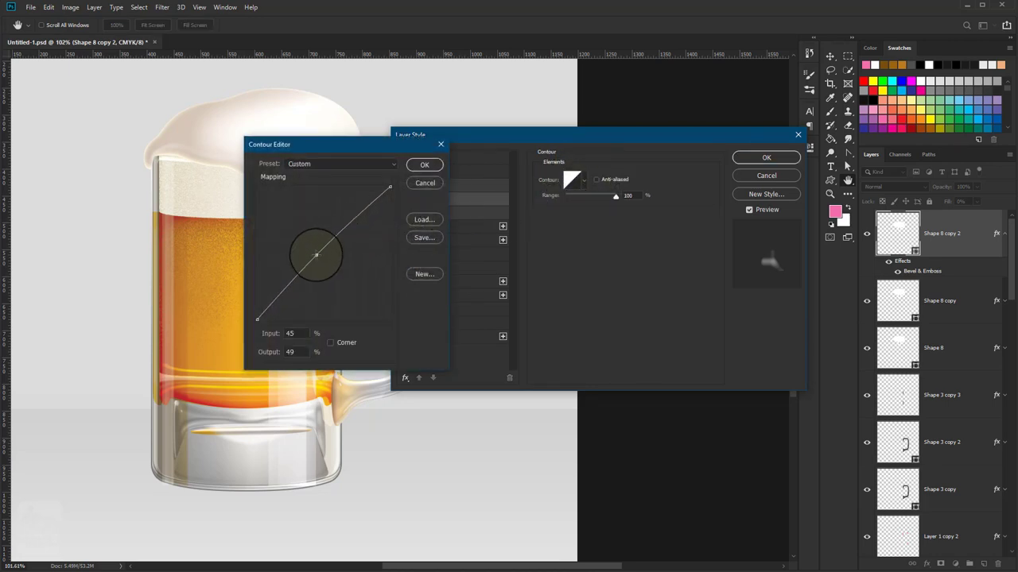
{"action": "left_click_drag", "start_coordinate": [316, 255], "coordinate": [307, 235]}
{"action": "left_click", "coordinate": [424, 164]}
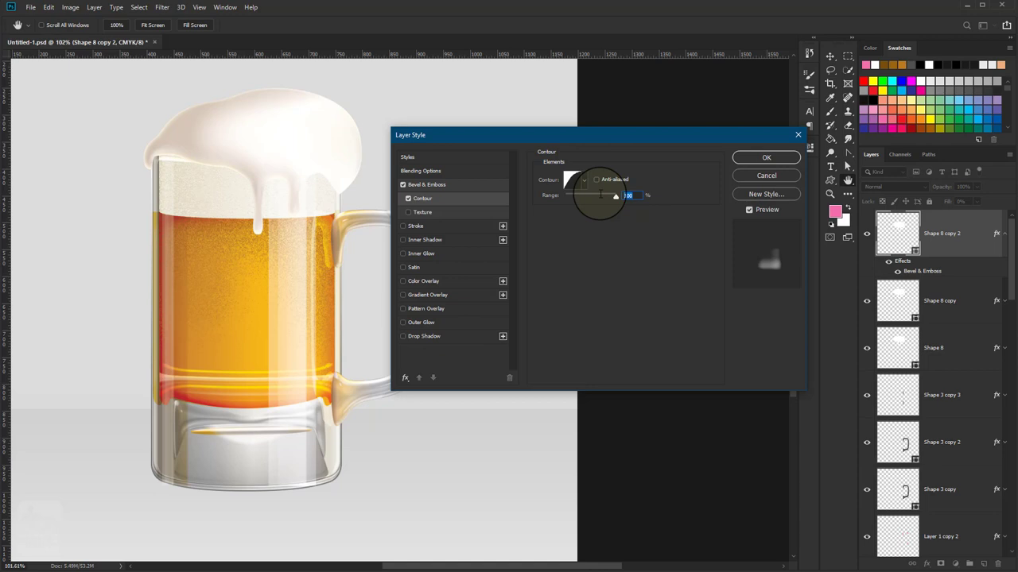
{"action": "left_click_drag", "start_coordinate": [615, 196], "coordinate": [608, 196]}
{"action": "left_click", "coordinate": [766, 158]}
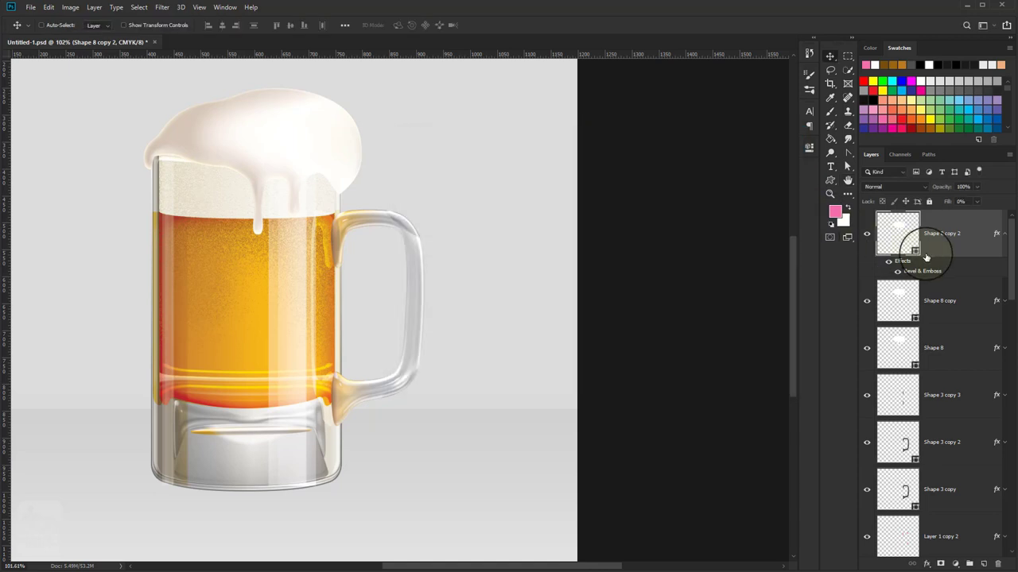
- Duplicate the foam layer as Shape 8 copy 3 with its style cleared and fill at 0%
{"action": "left_click", "coordinate": [1004, 234]}
{"action": "left_click_drag", "start_coordinate": [943, 231], "coordinate": [984, 563]}
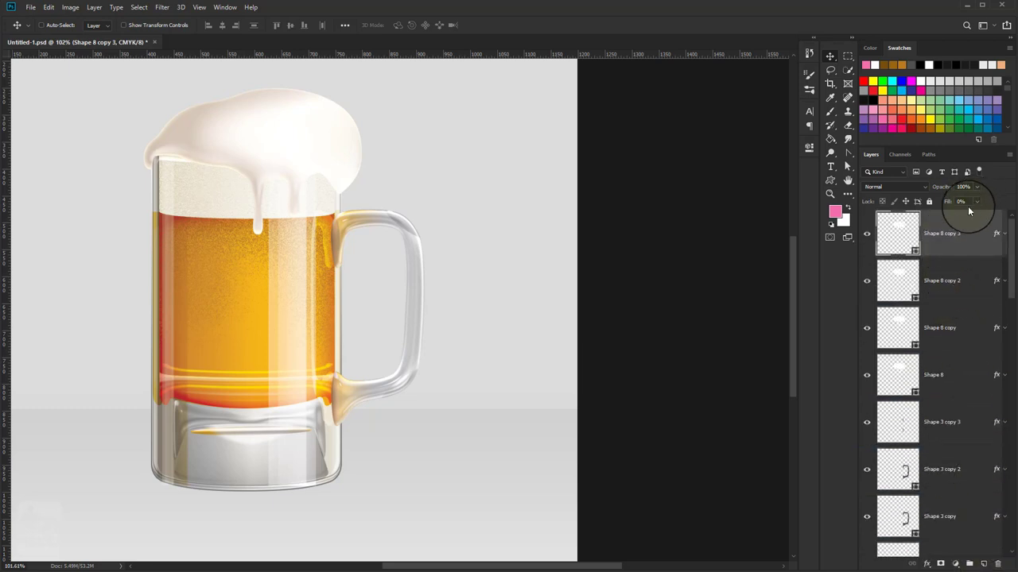
{"action": "right_click", "coordinate": [947, 232]}
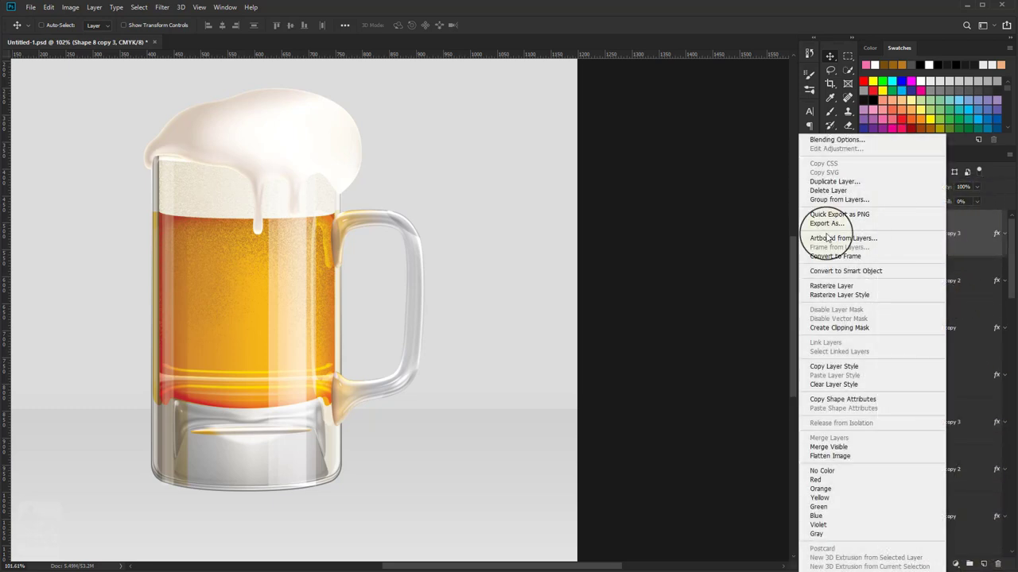
{"action": "left_click", "coordinate": [832, 385]}
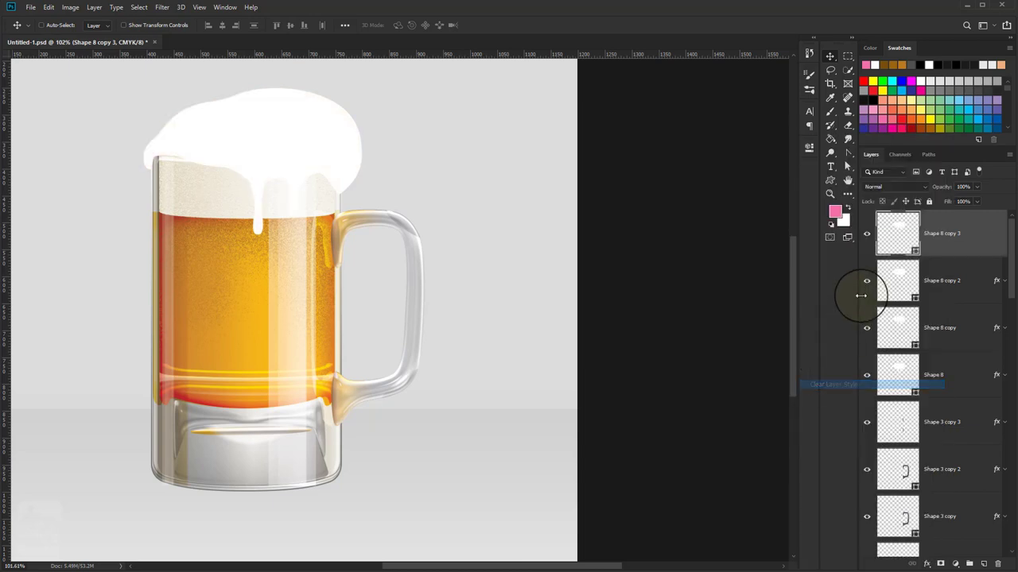
{"action": "left_click", "coordinate": [977, 201]}
{"action": "left_click_drag", "start_coordinate": [981, 209], "coordinate": [924, 227]}
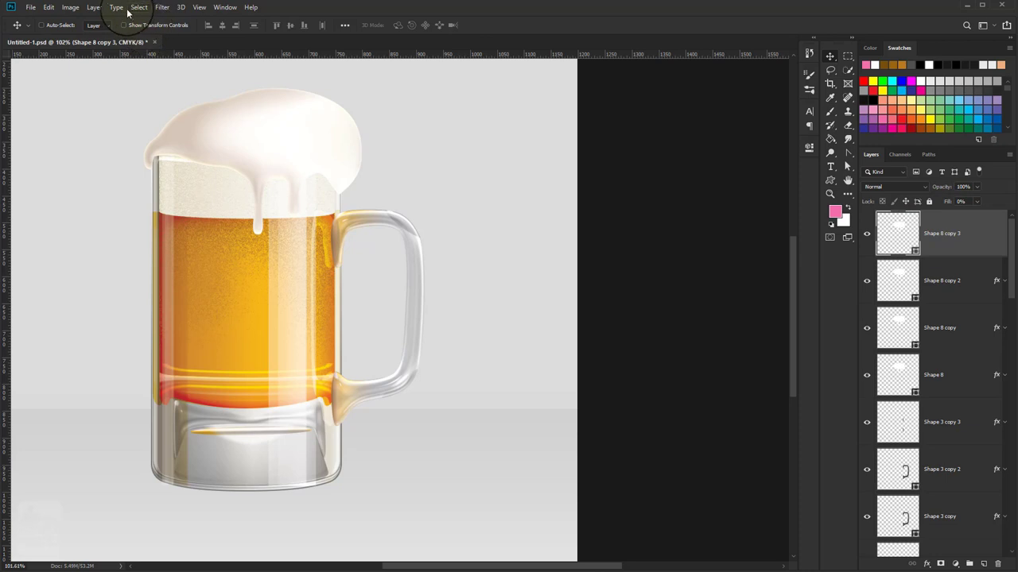
{"action": "left_click", "coordinate": [94, 7]}
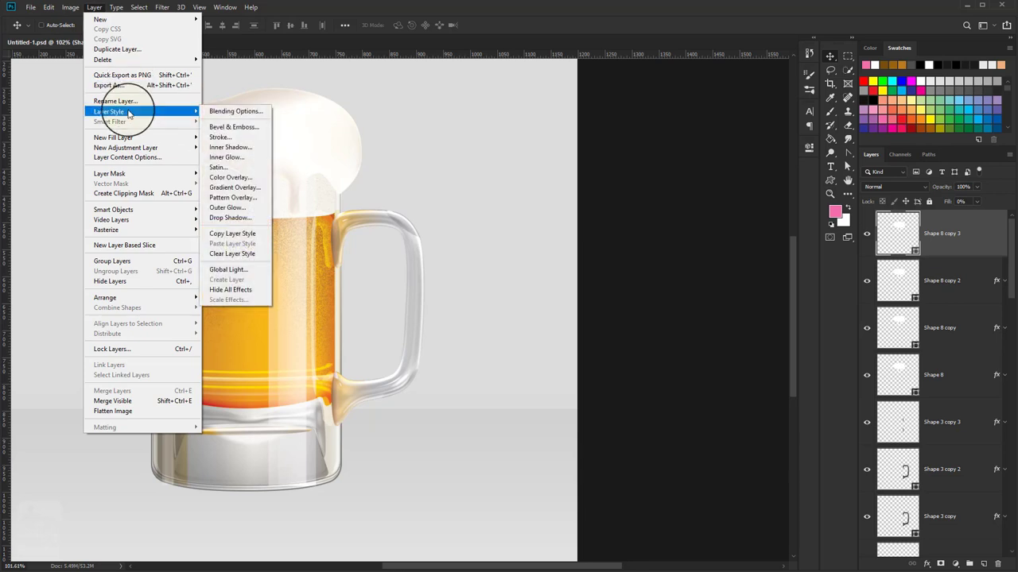
{"action": "mouse_move", "coordinate": [109, 112]}
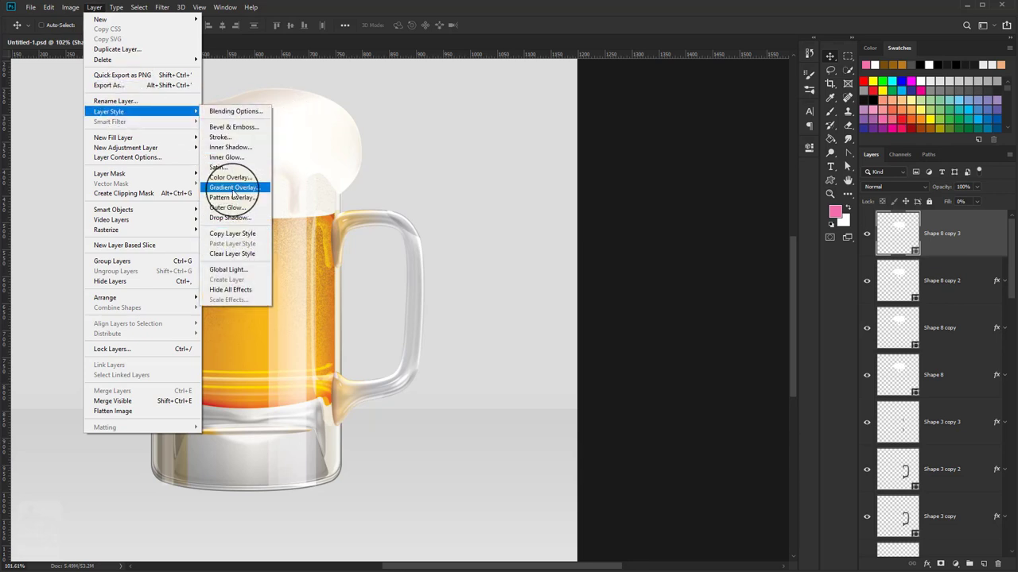
- Add a Linear Burn gradient overlay at 60% opacity and bring up its Black, White gradient
{"action": "left_click", "coordinate": [410, 221]}
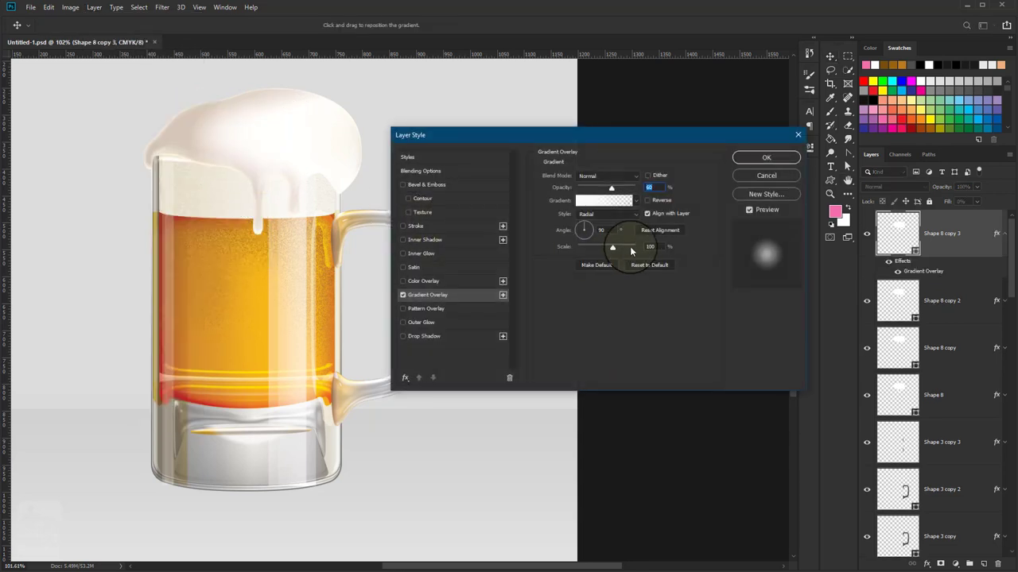
{"action": "left_click", "coordinate": [649, 266]}
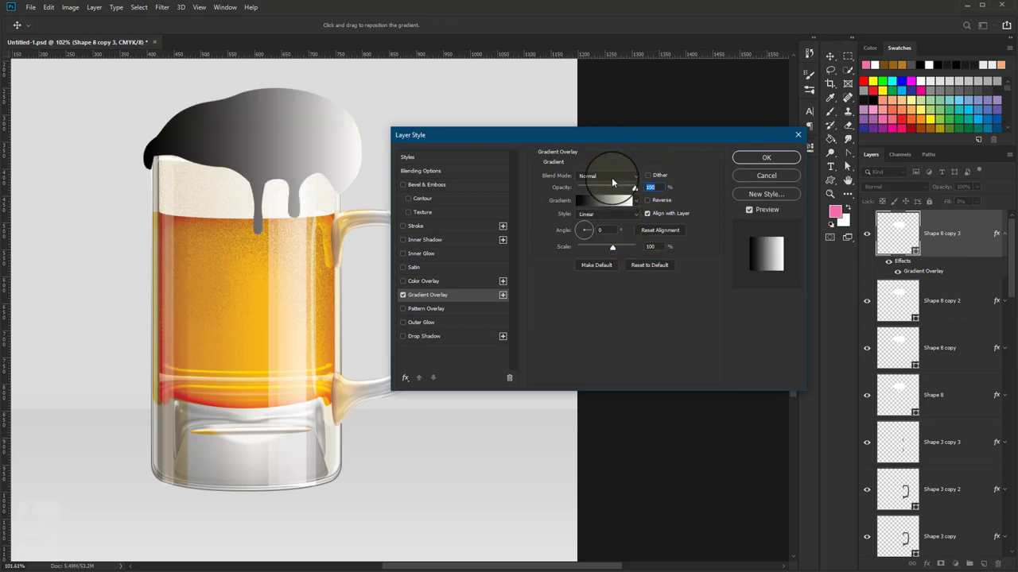
{"action": "left_click", "coordinate": [612, 182]}
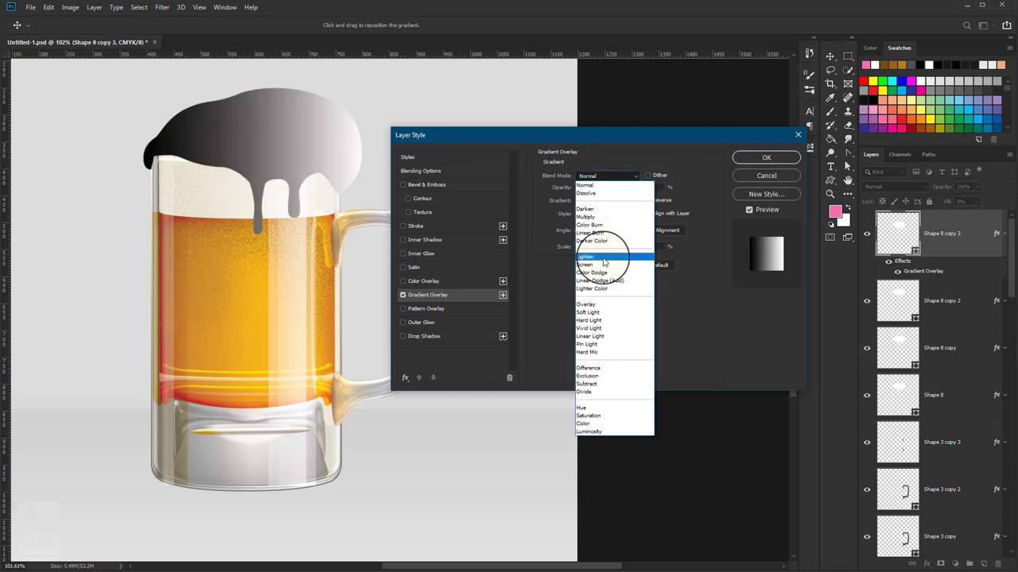
{"action": "left_click", "coordinate": [589, 233]}
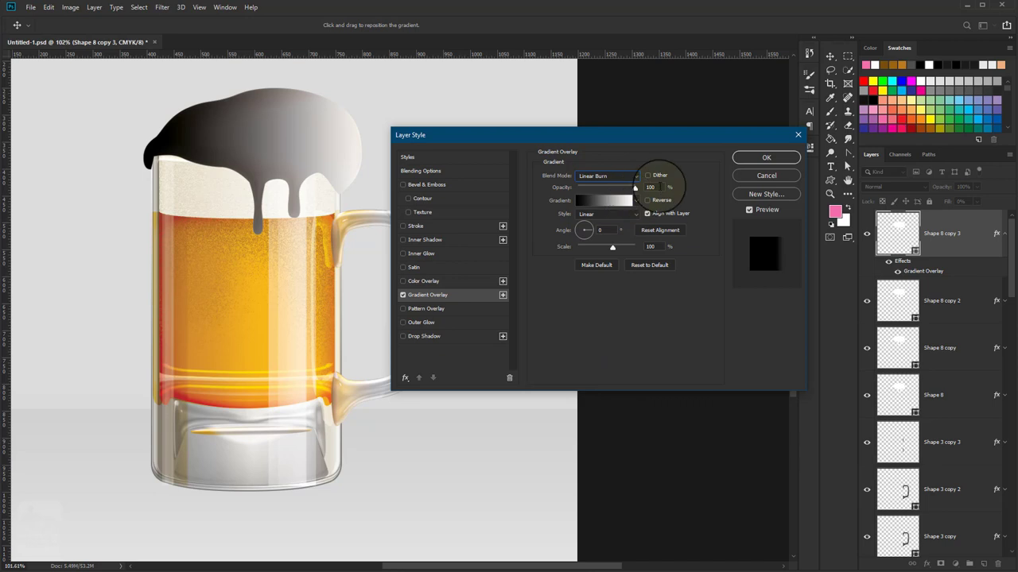
{"action": "type", "text": "60"}
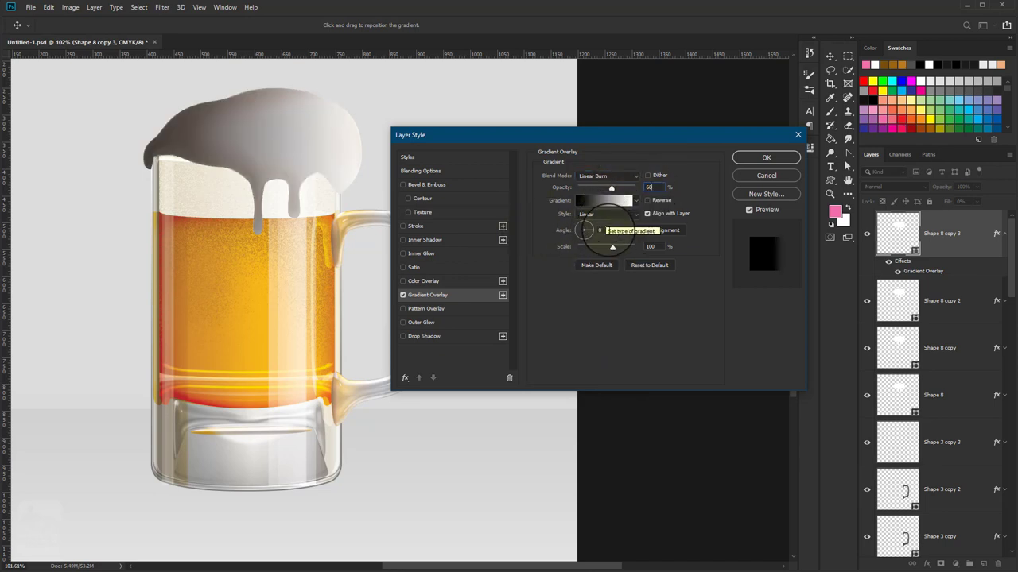
{"action": "left_click", "coordinate": [602, 230]}
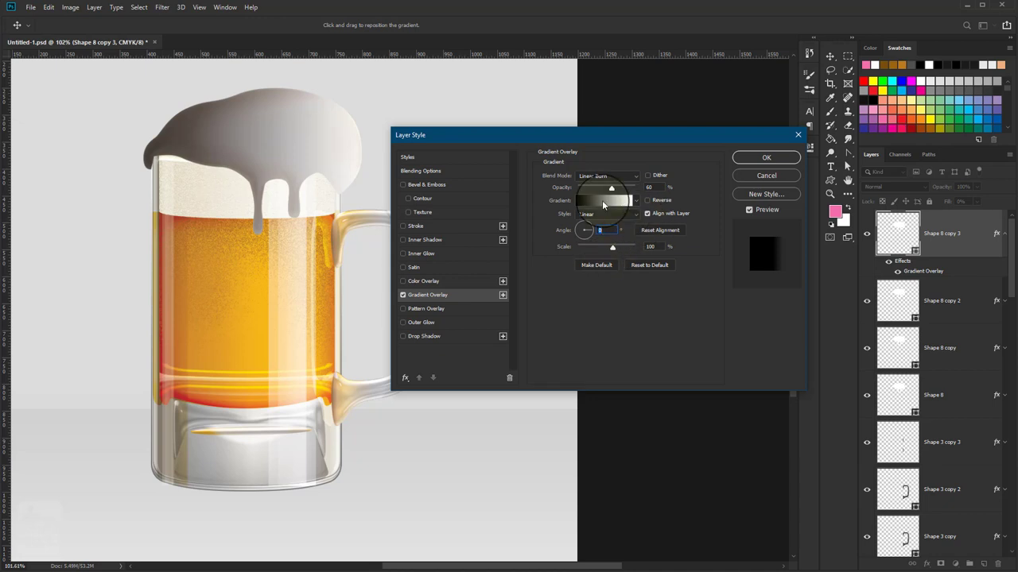
{"action": "left_click", "coordinate": [602, 200]}
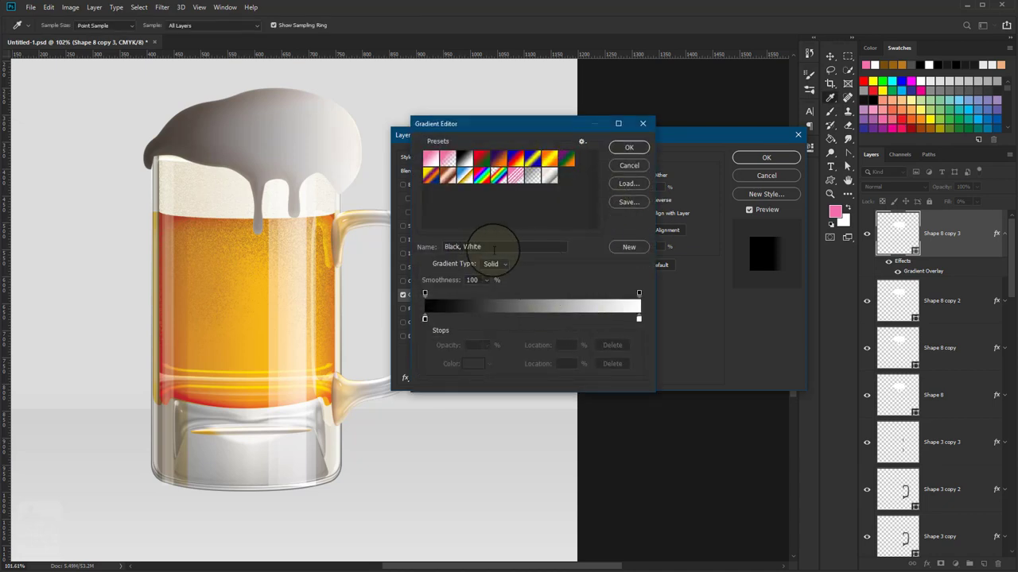
- Set the gradient's left stop to a dark brown sampled from the beer
{"action": "left_click", "coordinate": [425, 318]}
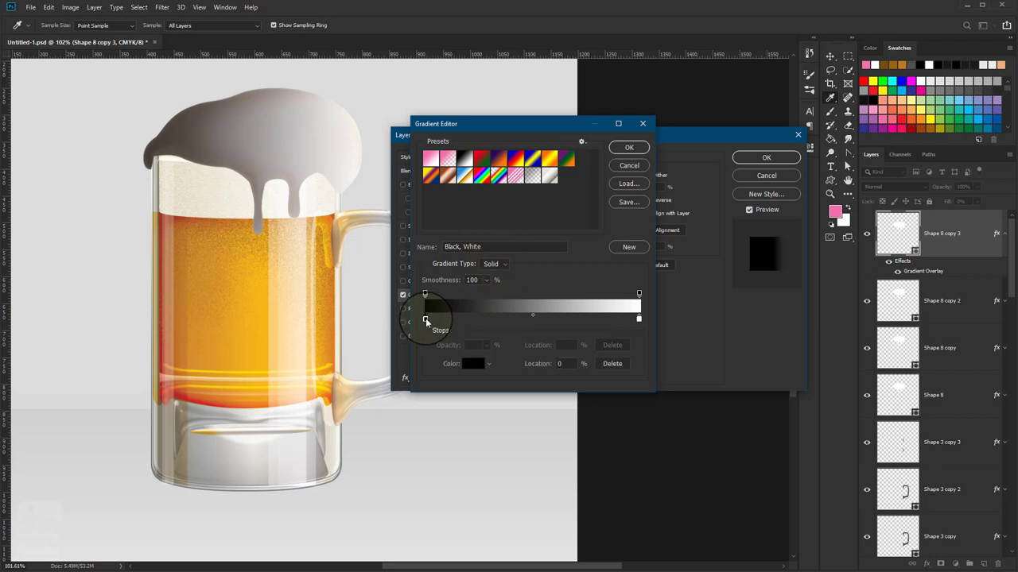
{"action": "left_click", "coordinate": [471, 364]}
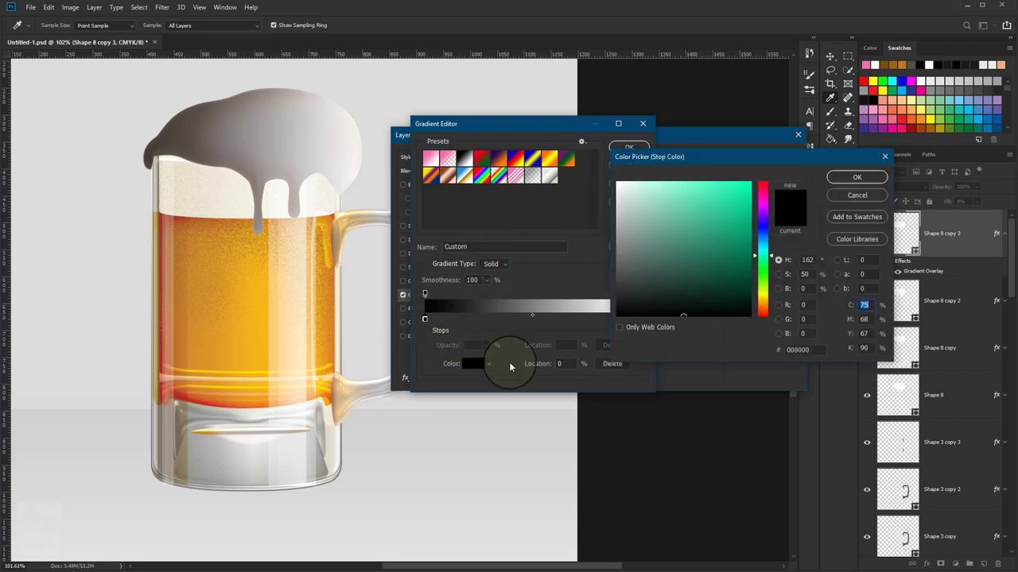
{"action": "left_click", "coordinate": [178, 232]}
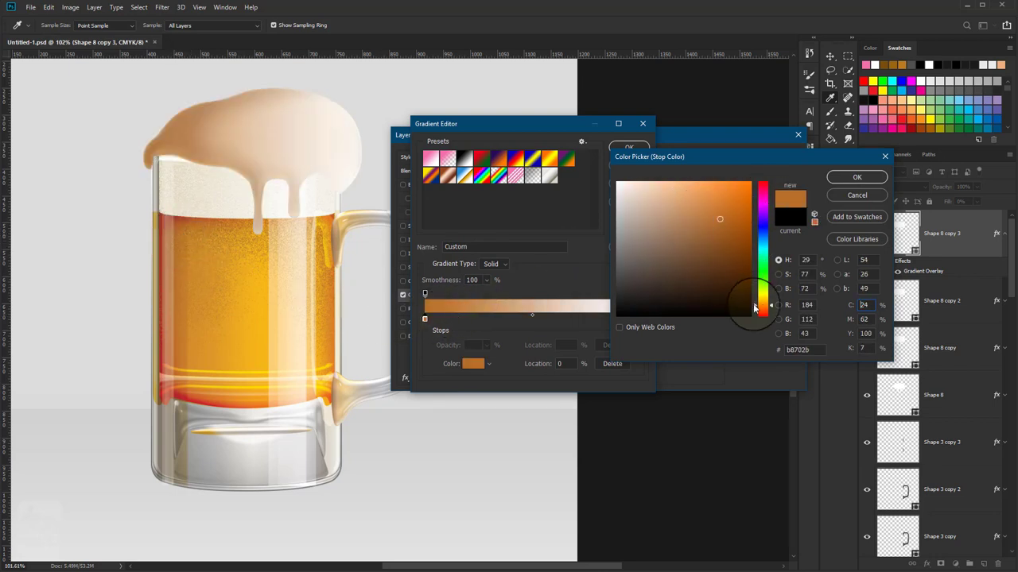
{"action": "left_click_drag", "start_coordinate": [756, 307], "coordinate": [724, 270]}
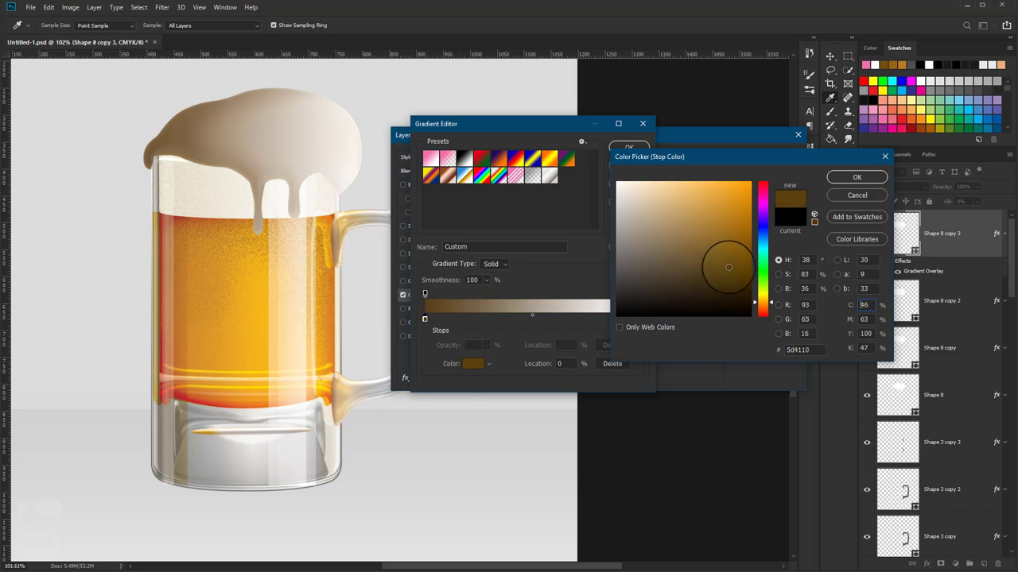
{"action": "left_click", "coordinate": [852, 177]}
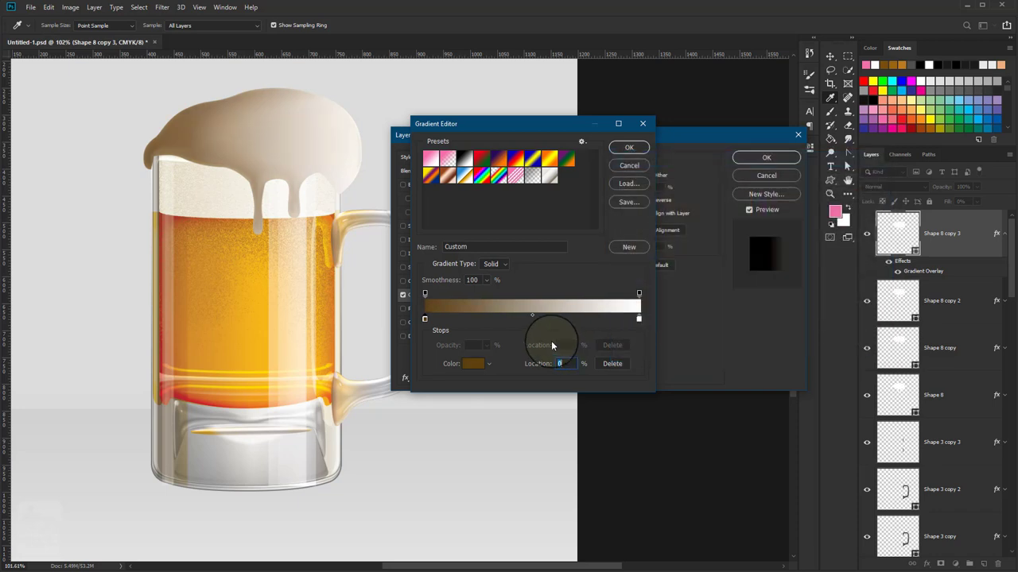
- Add a muted beige (9d8e6d) stop at 53% and apply the gradient
{"action": "left_click", "coordinate": [538, 319]}
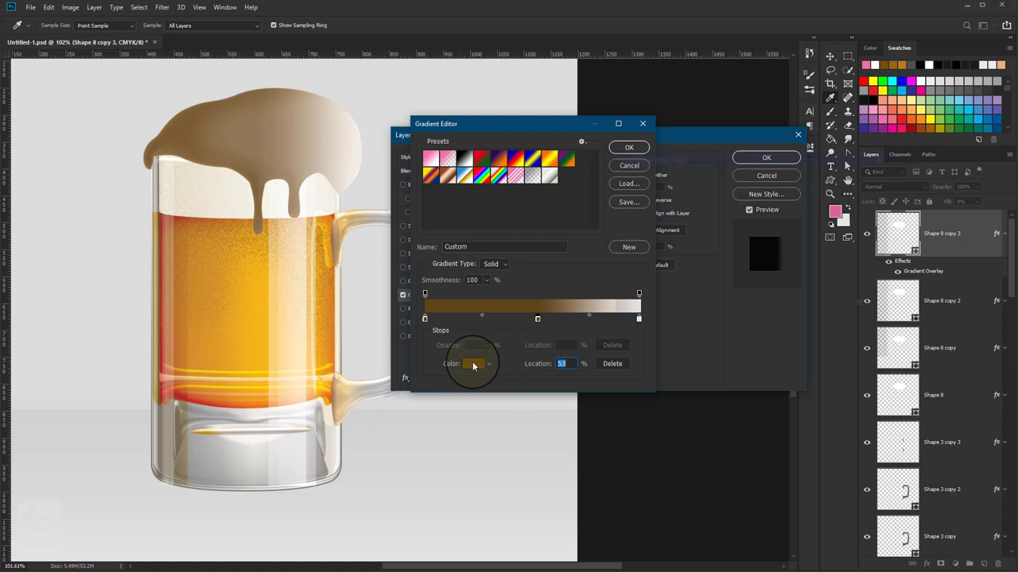
{"action": "left_click", "coordinate": [473, 364]}
{"action": "left_click", "coordinate": [180, 266]}
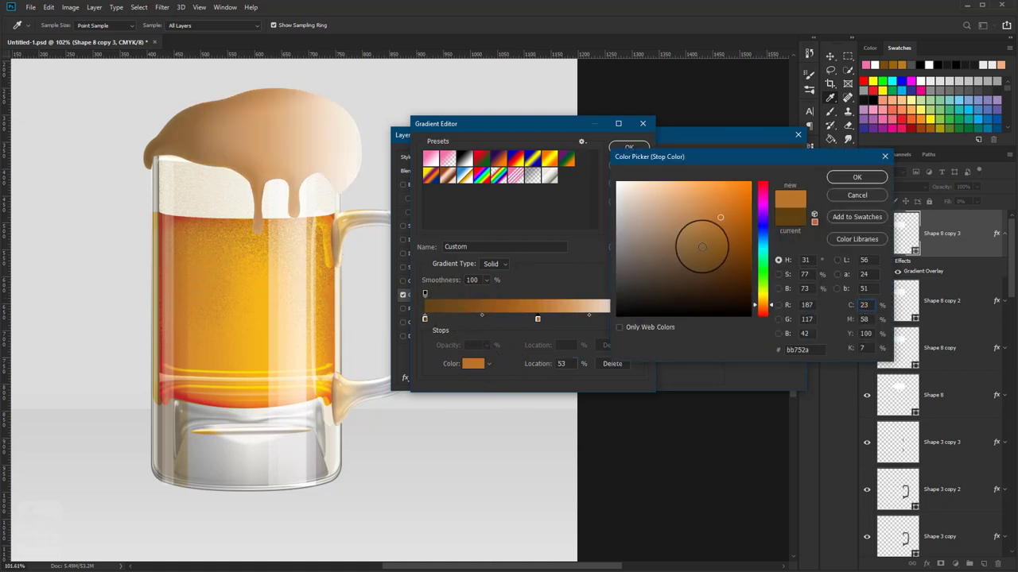
{"action": "left_click_drag", "start_coordinate": [721, 218], "coordinate": [726, 248]}
{"action": "left_click_drag", "start_coordinate": [759, 306], "coordinate": [756, 302]}
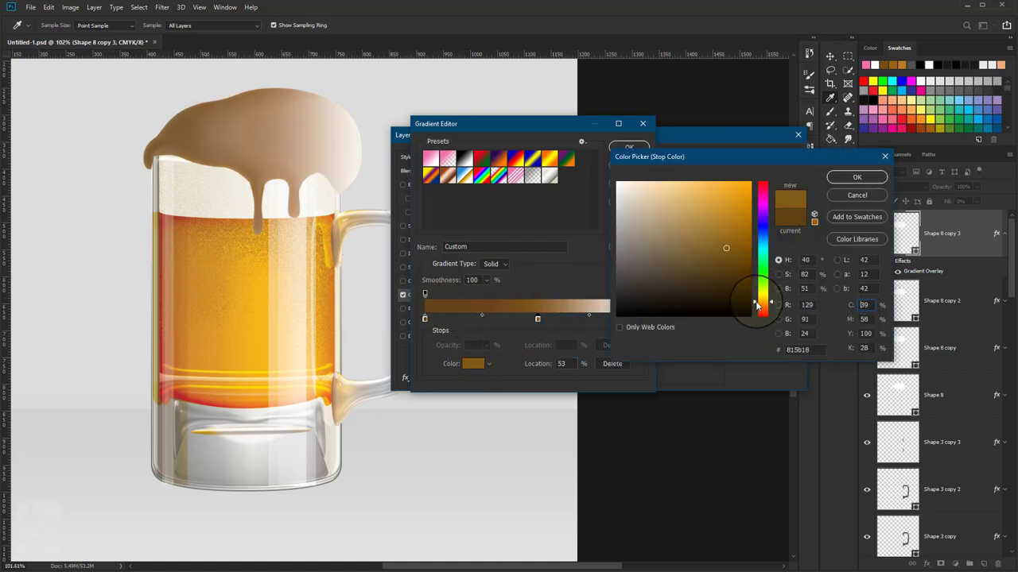
{"action": "mouse_move", "coordinate": [731, 246]}
{"action": "left_mouse_down"}
{"action": "mouse_move", "coordinate": [716, 239]}
{"action": "mouse_move", "coordinate": [672, 253]}
{"action": "mouse_move", "coordinate": [658, 233]}
{"action": "left_mouse_up"}
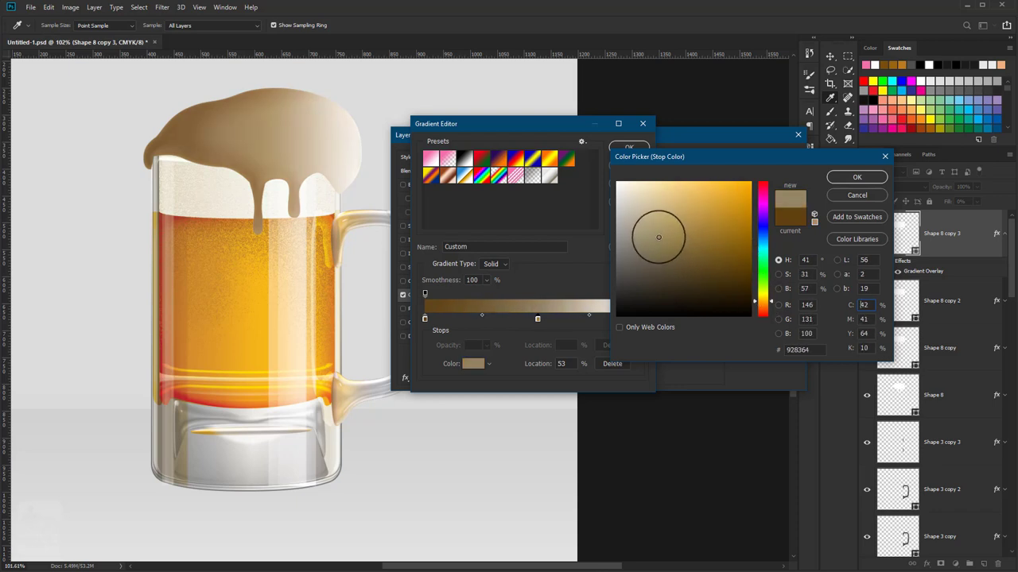
{"action": "left_click", "coordinate": [855, 177]}
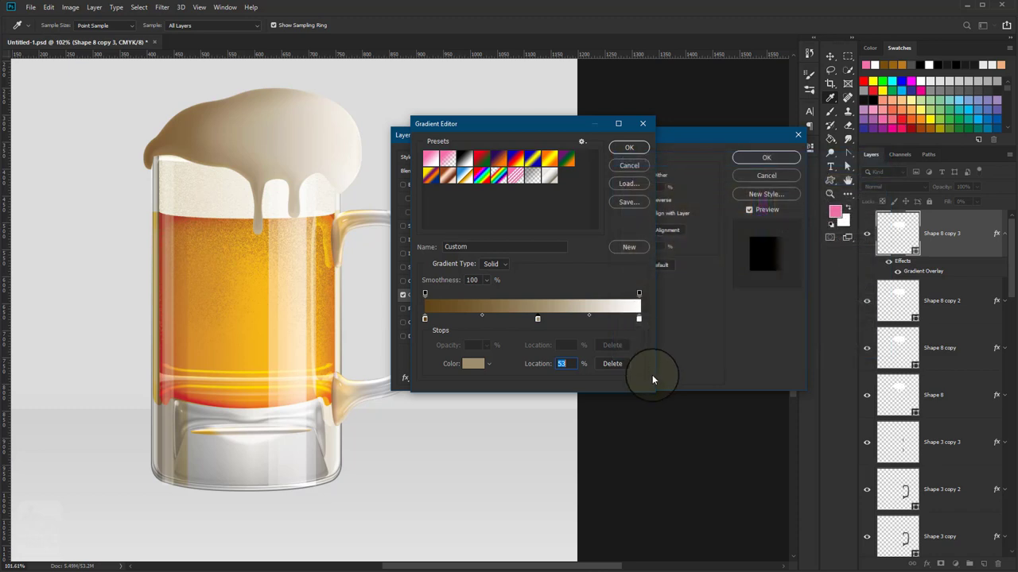
{"action": "left_click", "coordinate": [628, 147]}
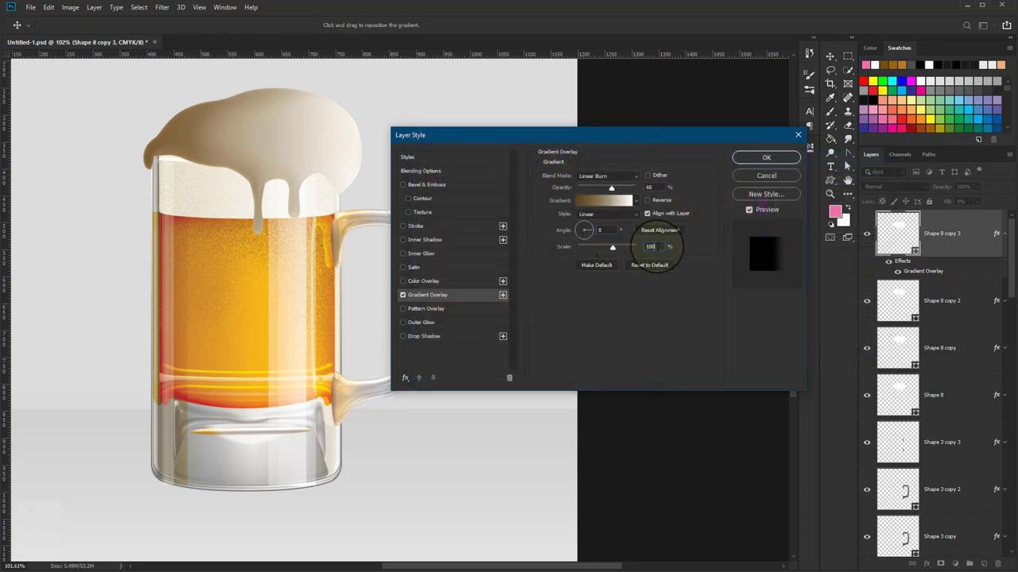
- Lower the gradient overlay opacity to 8%, apply it, and collapse the layer's effects
{"action": "left_click", "coordinate": [651, 246]}
{"action": "left_click", "coordinate": [600, 229]}
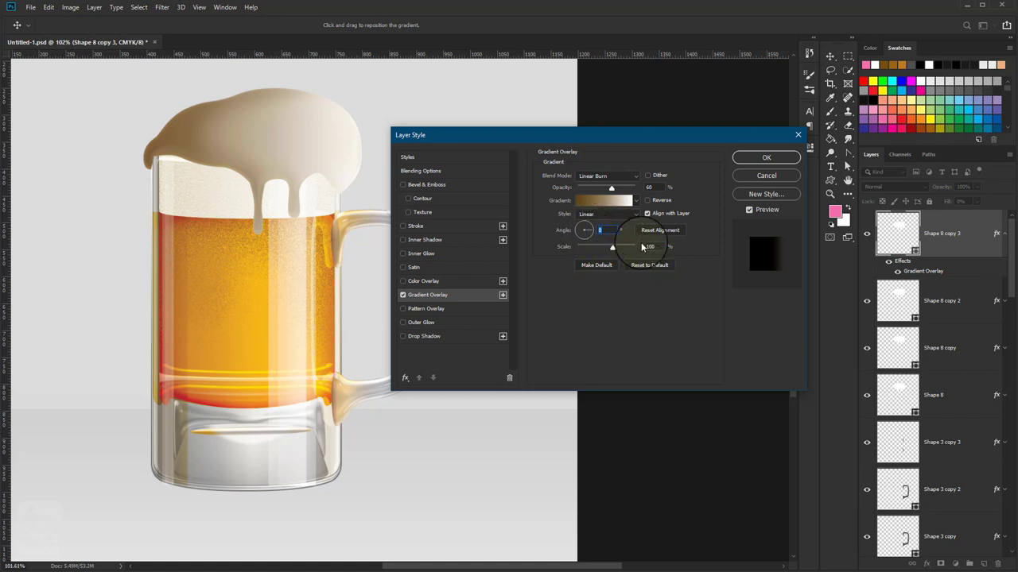
{"action": "left_click", "coordinate": [650, 185]}
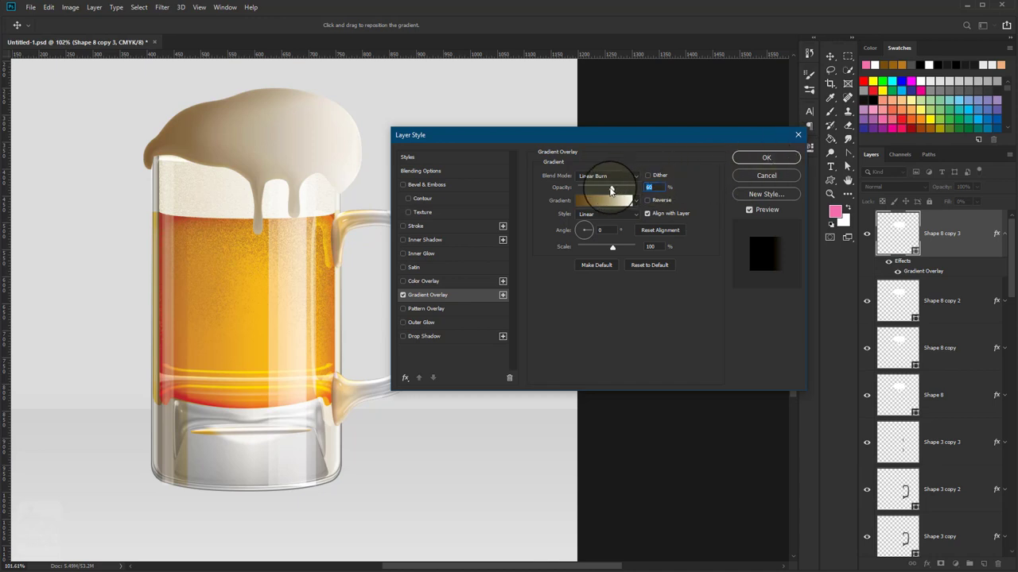
{"action": "mouse_move", "coordinate": [610, 188]}
{"action": "left_mouse_down"}
{"action": "mouse_move", "coordinate": [568, 191]}
{"action": "mouse_move", "coordinate": [583, 189]}
{"action": "left_mouse_up"}
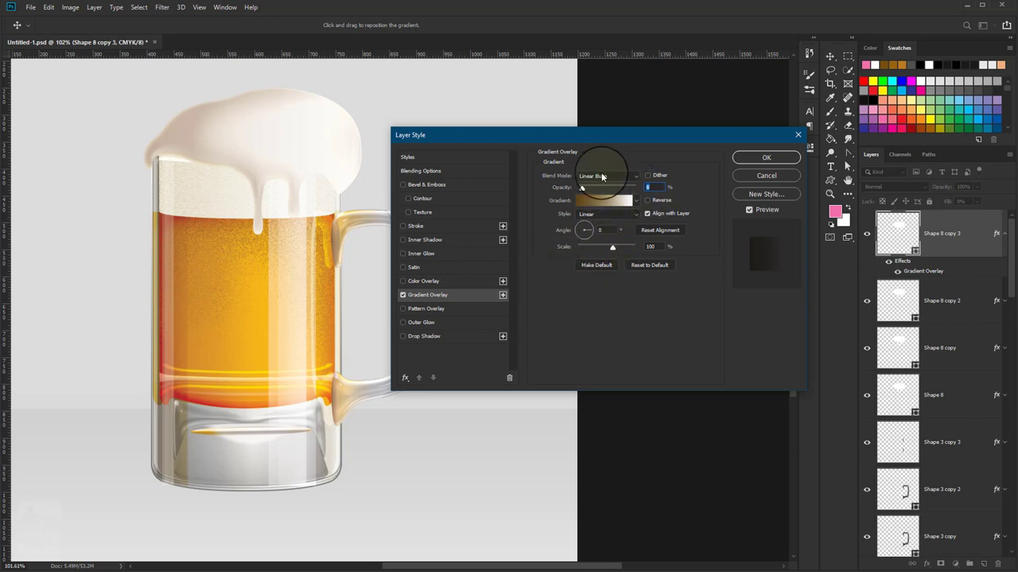
{"action": "left_click", "coordinate": [747, 159]}
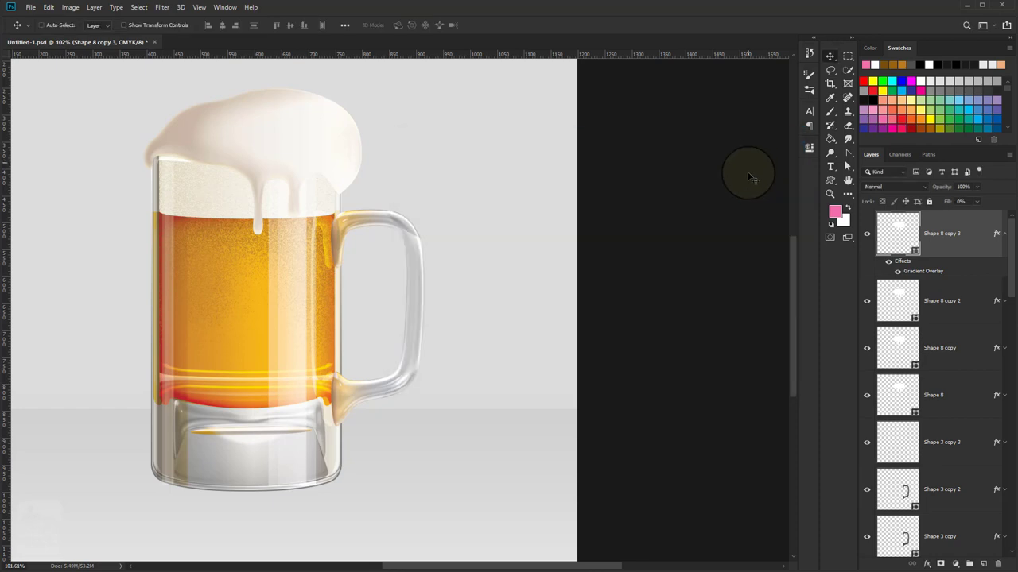
{"action": "left_click", "coordinate": [1003, 232]}
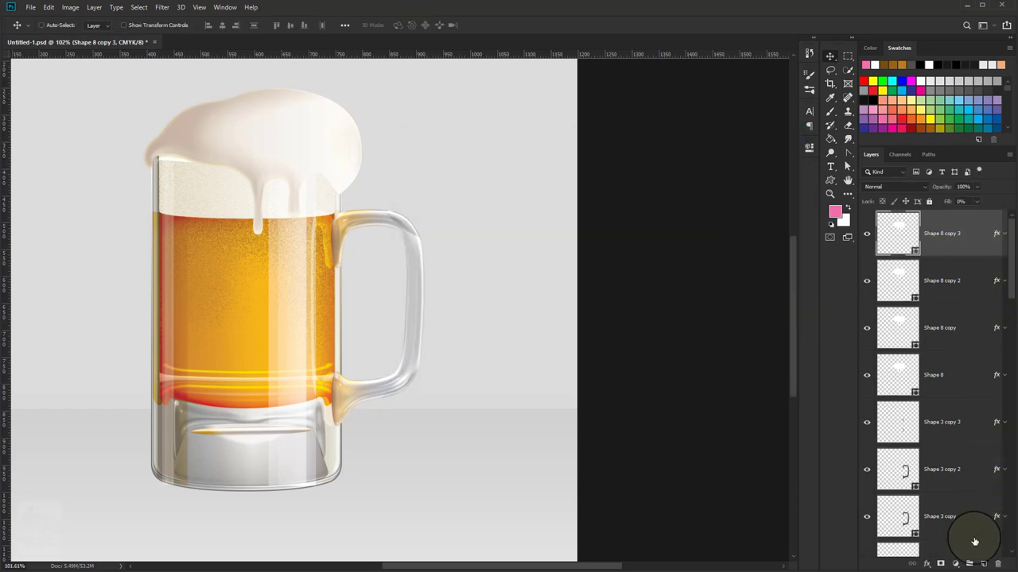
- Add a new empty layer, show the Brush Settings panel, and pick the Brush tool
{"action": "left_click", "coordinate": [984, 564]}
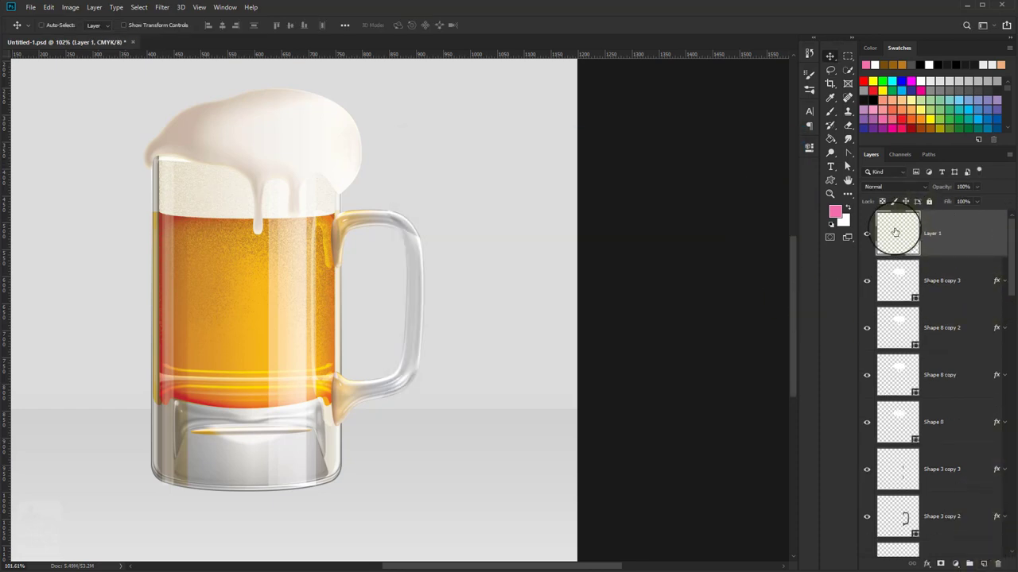
{"action": "left_click", "coordinate": [225, 7]}
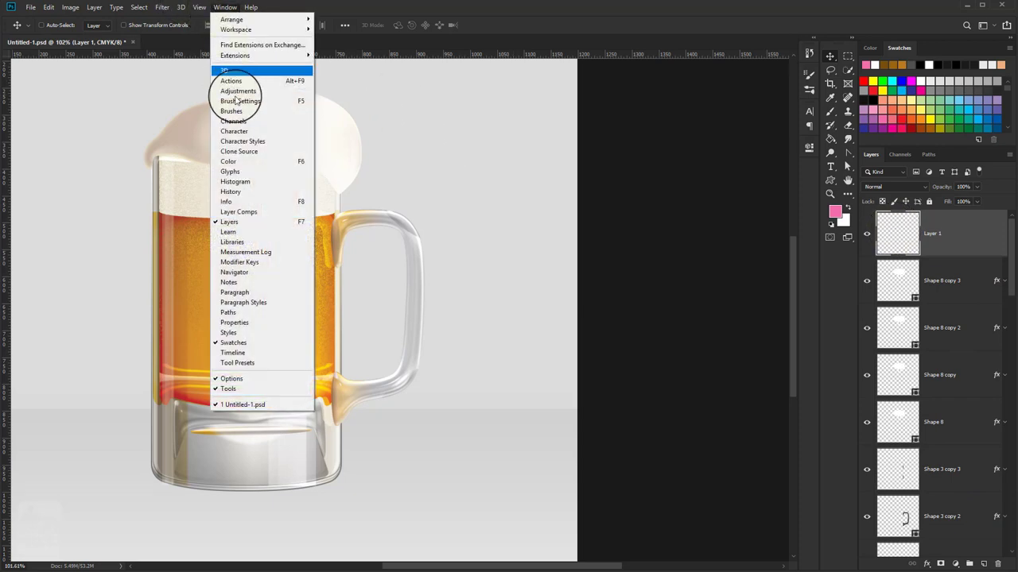
{"action": "left_click", "coordinate": [232, 111]}
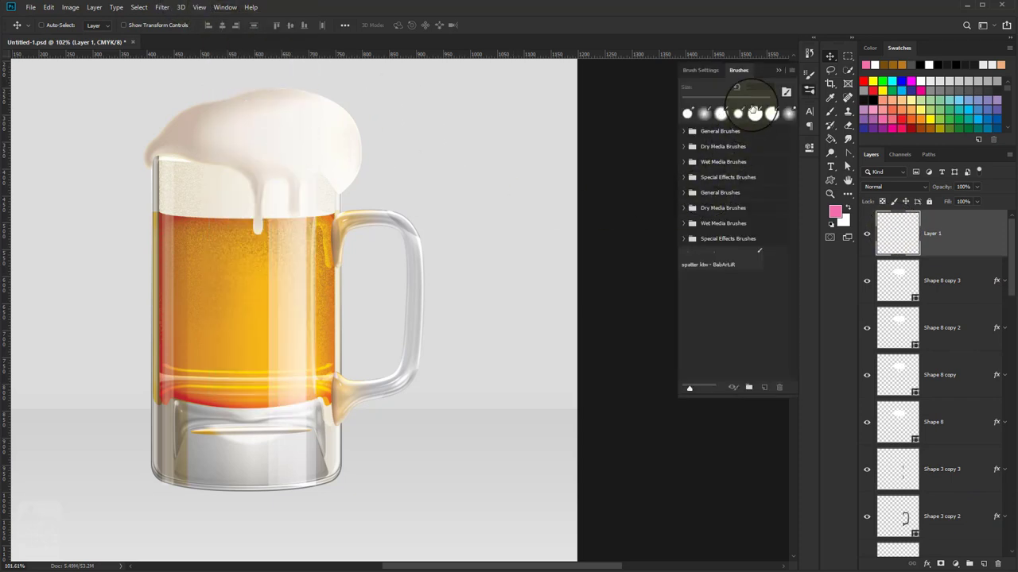
{"action": "key", "text": "F5"}
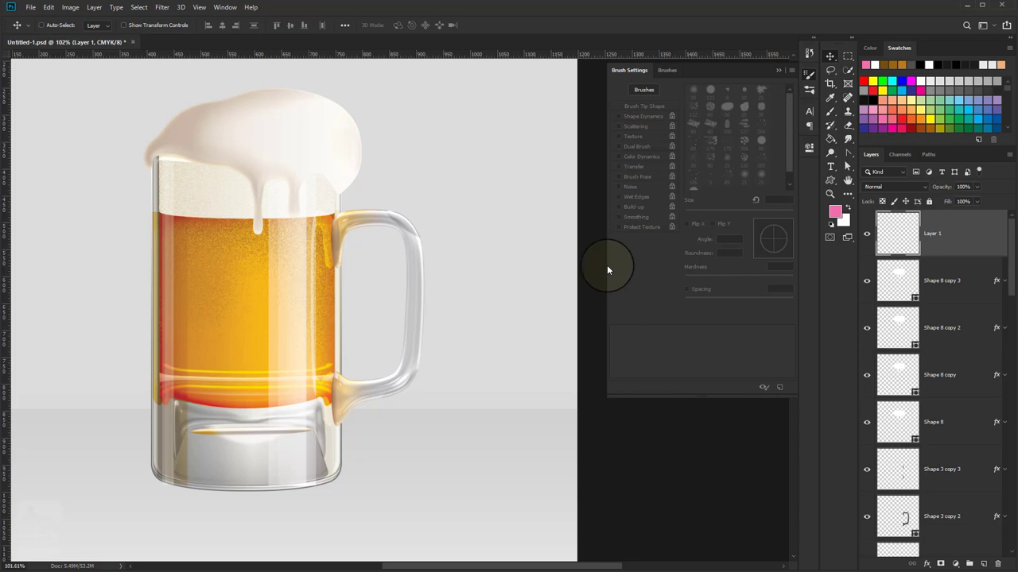
{"action": "left_click", "coordinate": [831, 113]}
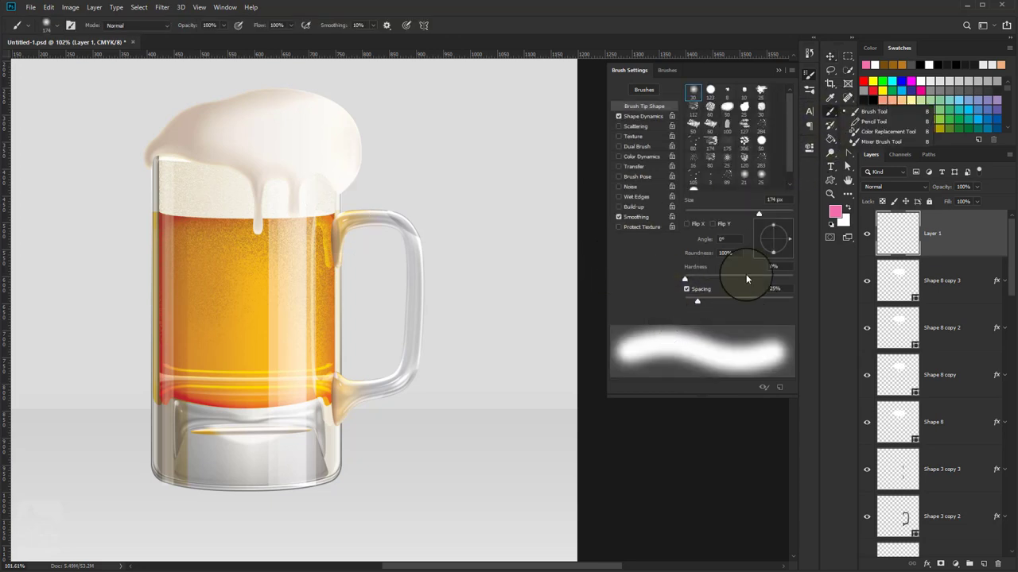
- Set the brush to 20 px size, 100% hardness and 90% spacing
{"action": "left_click", "coordinate": [768, 200]}
{"action": "type", "text": "20"}
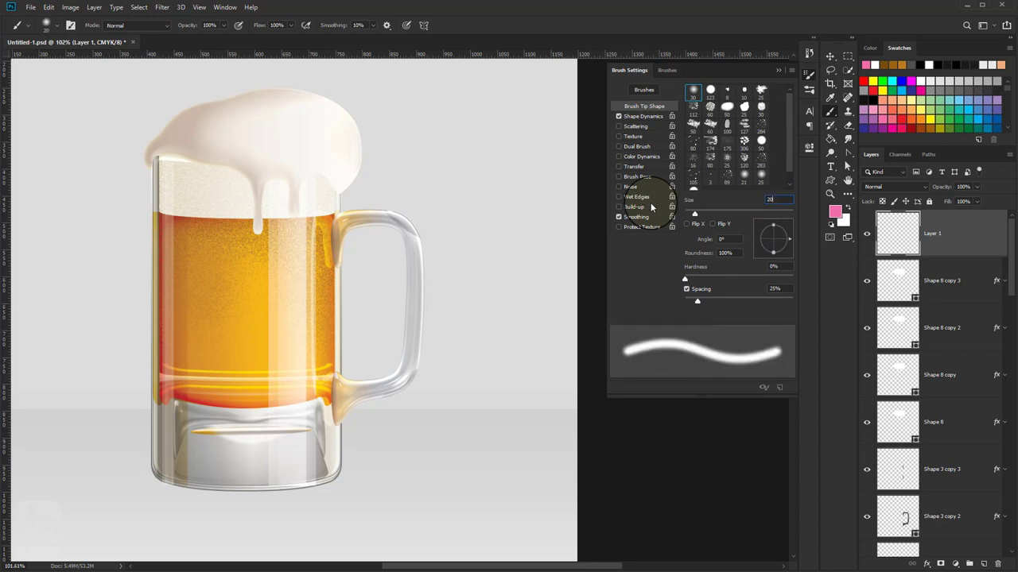
{"action": "left_click", "coordinate": [779, 267]}
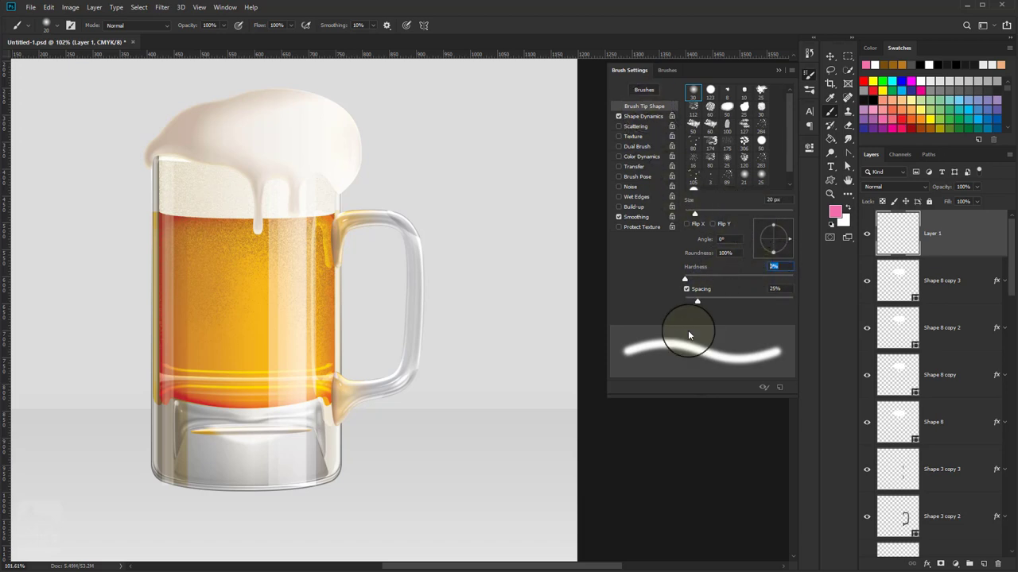
{"action": "type", "text": "5"}
{"action": "left_click_drag", "start_coordinate": [701, 280], "coordinate": [833, 282]}
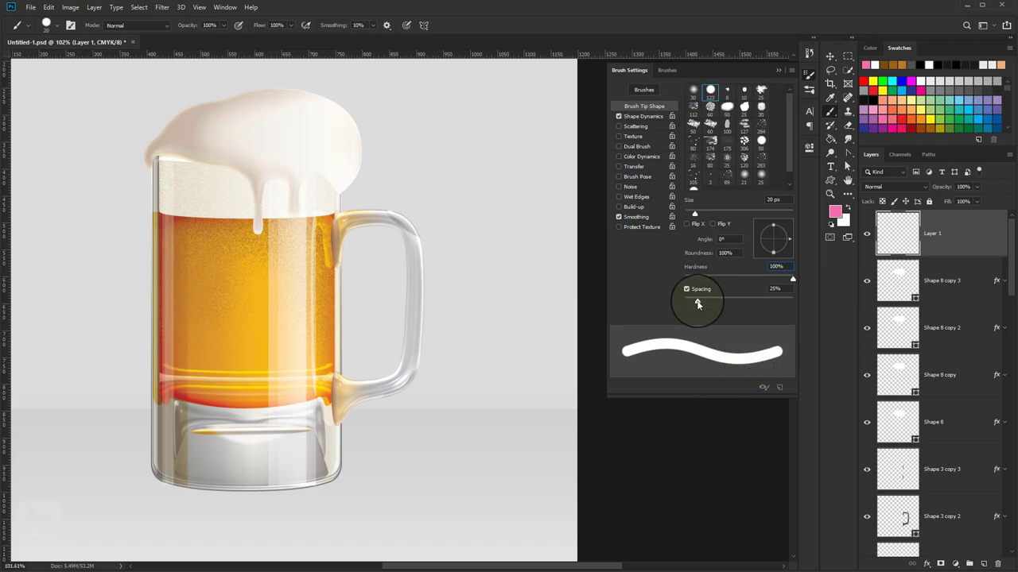
{"action": "left_click", "coordinate": [786, 288]}
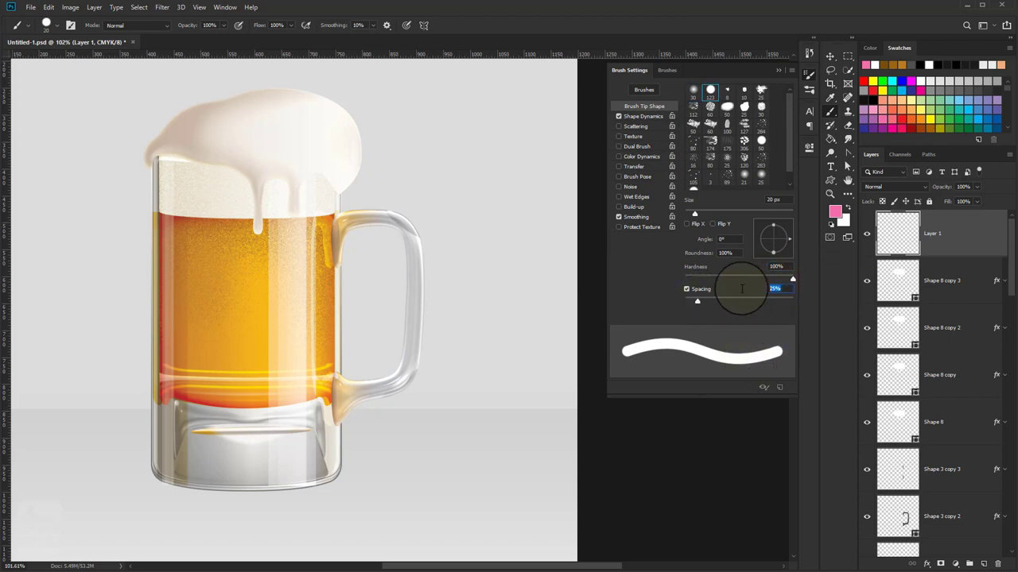
{"action": "type", "text": "90"}
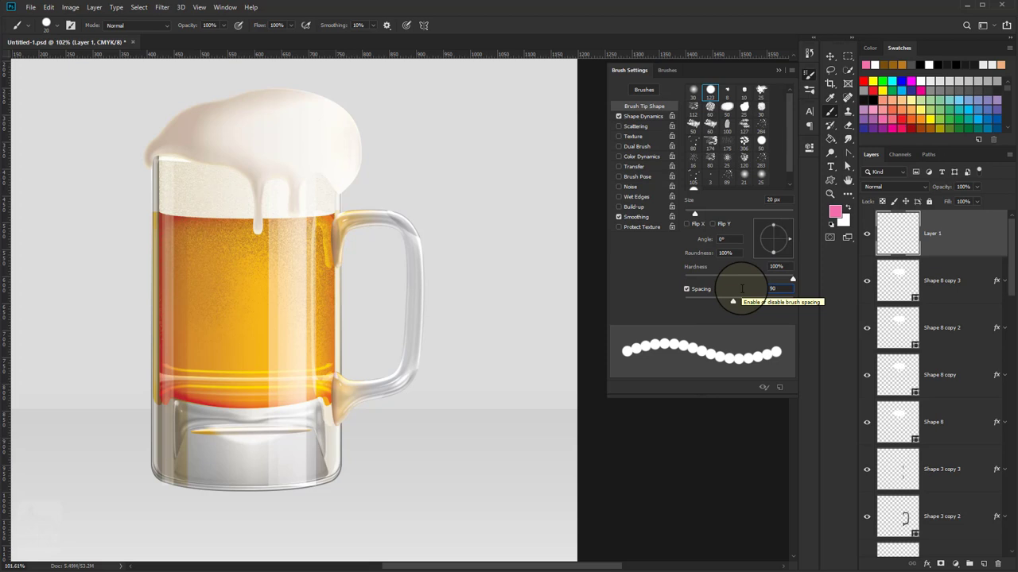
- Give the brush Shape Dynamics with 100% size jitter and 30% minimum diameter
{"action": "left_click", "coordinate": [649, 116]}
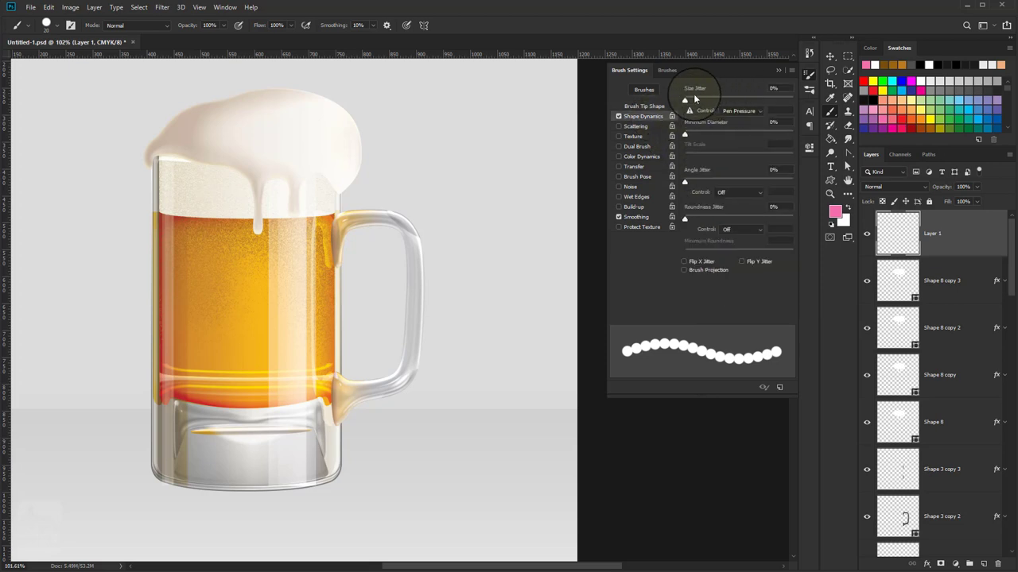
{"action": "left_click_drag", "start_coordinate": [686, 101], "coordinate": [792, 101]}
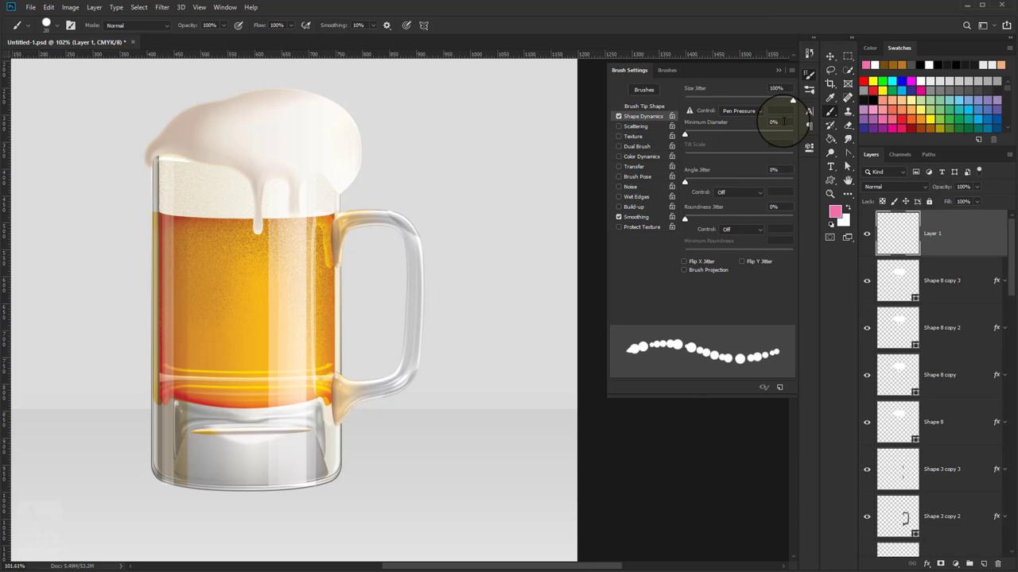
{"action": "left_click", "coordinate": [783, 120]}
{"action": "type", "text": "3"}
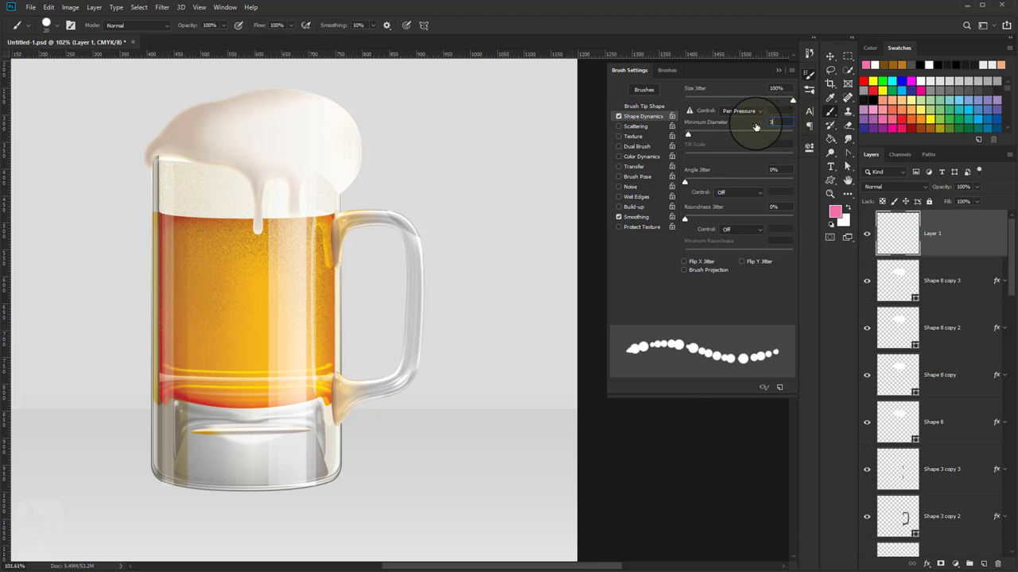
{"action": "type", "text": "0"}
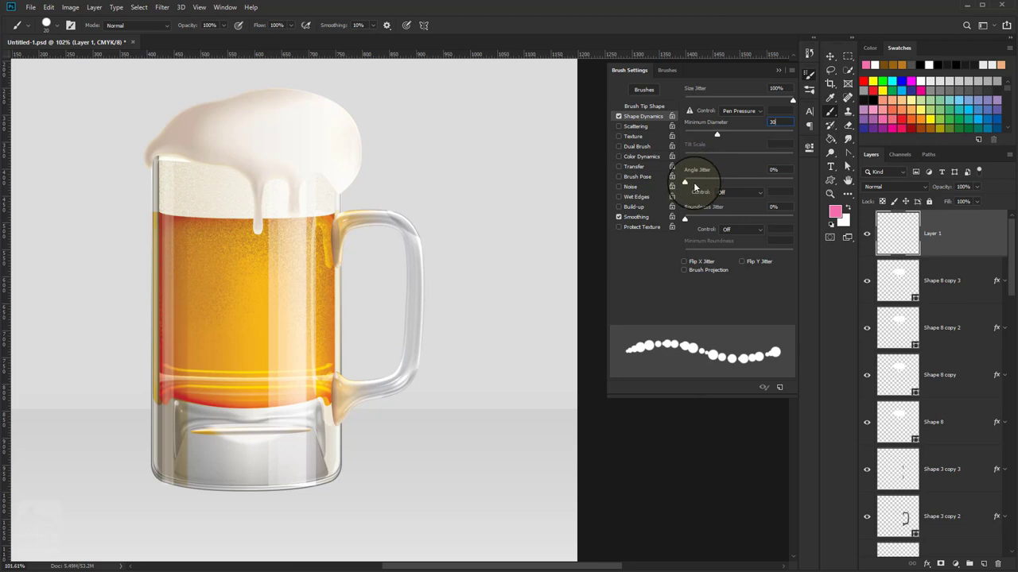
- Enable Scattering at 193% with a count of 1
{"action": "left_click", "coordinate": [650, 127]}
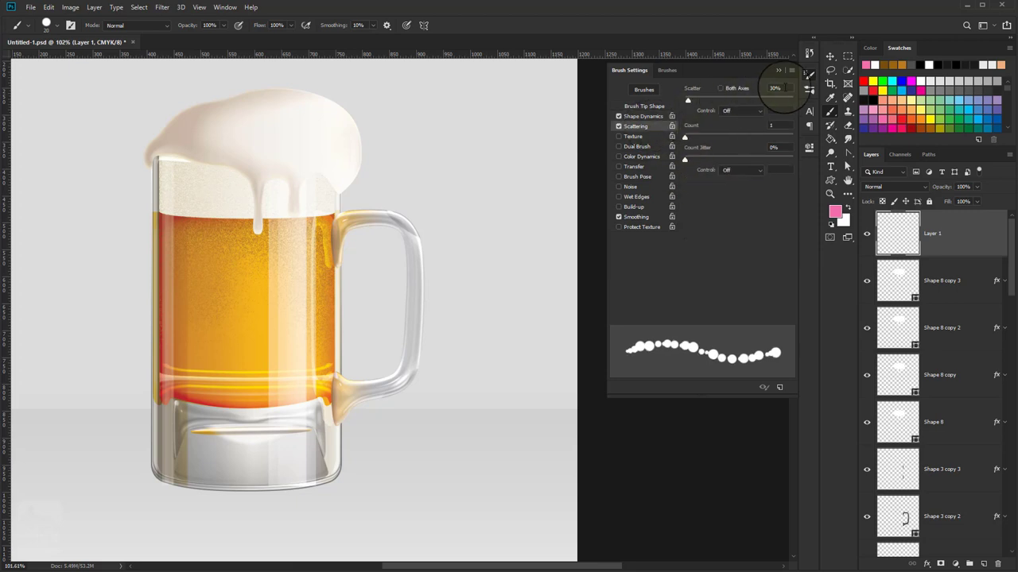
{"action": "left_click_drag", "start_coordinate": [784, 88], "coordinate": [757, 88]}
{"action": "type", "text": "93"}
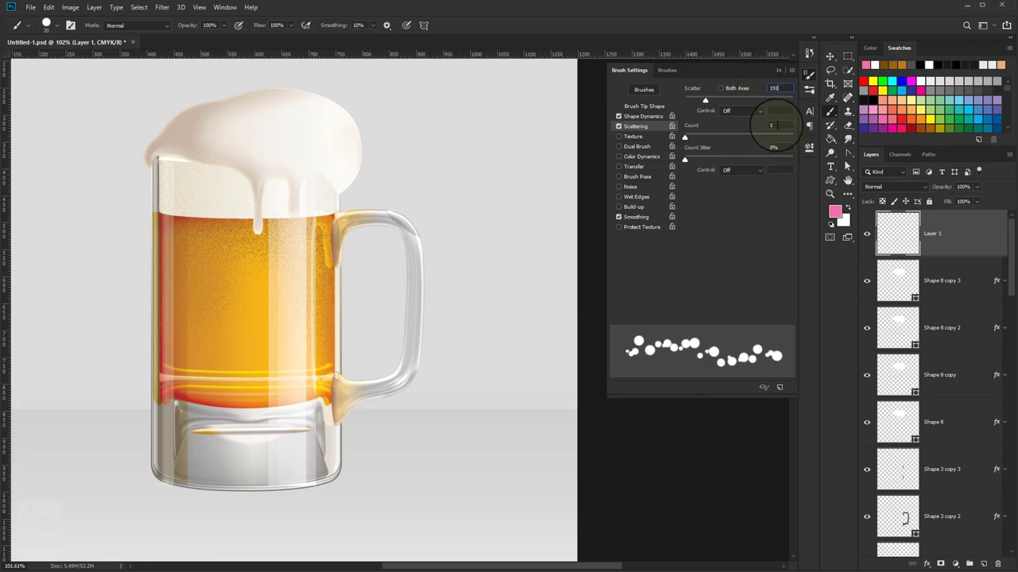
{"action": "left_click", "coordinate": [771, 125]}
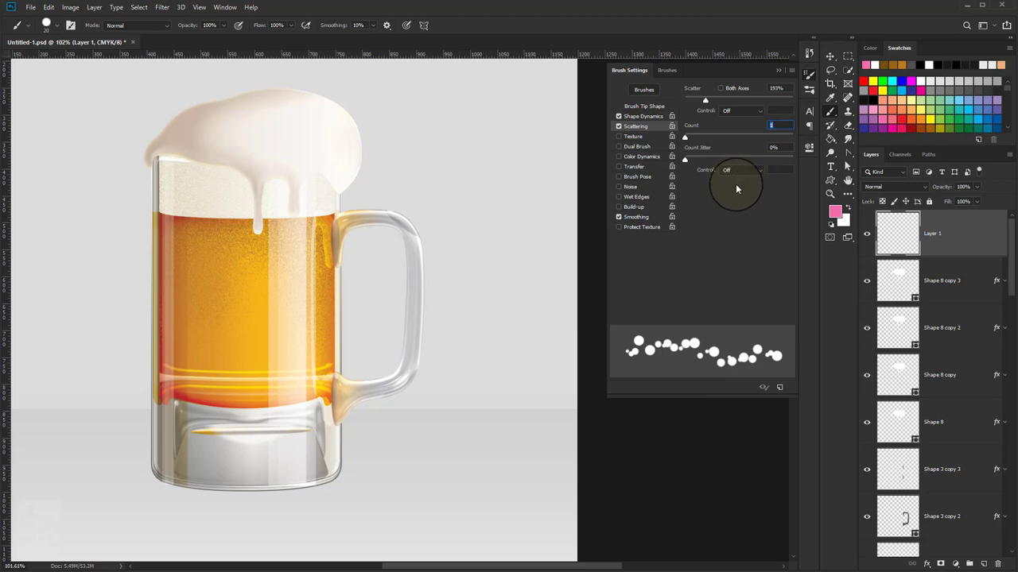
{"action": "left_click", "coordinate": [927, 233]}
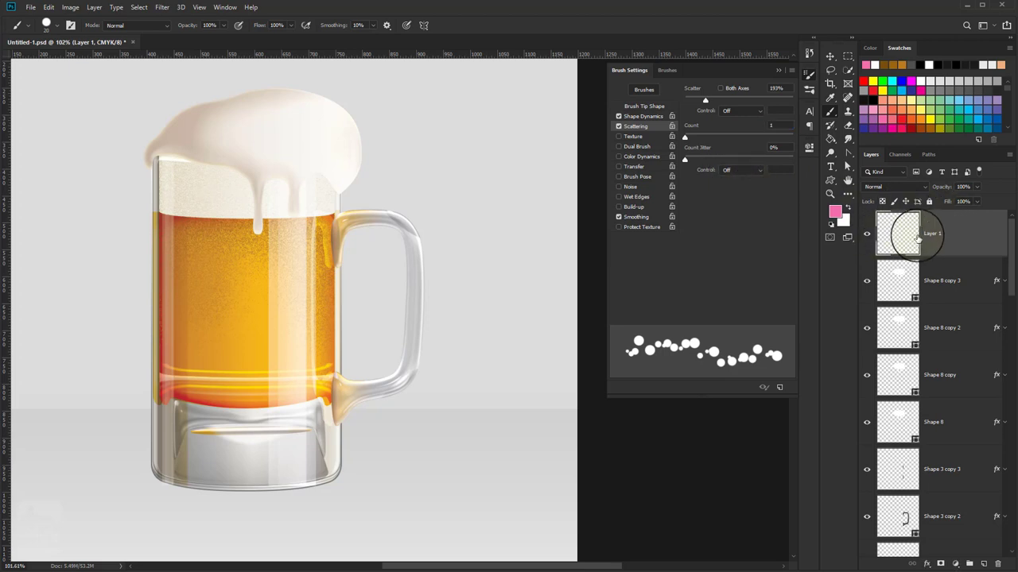
- Toggle Shape 8 copy 3's visibility to compare the foam, then copy its layer style
{"action": "left_click", "coordinate": [929, 291]}
{"action": "left_click", "coordinate": [867, 282]}
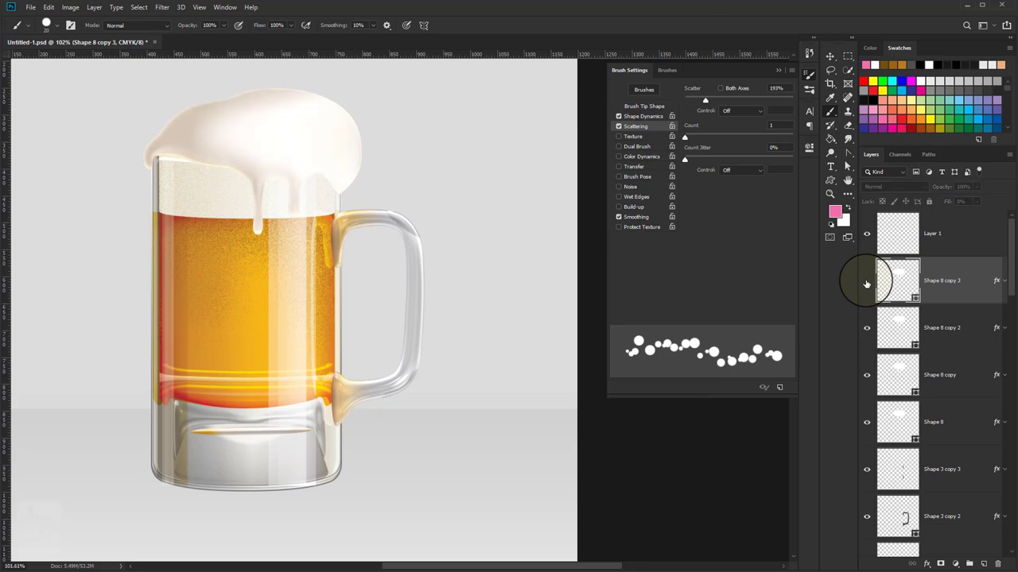
{"action": "left_click", "coordinate": [866, 282]}
{"action": "left_click", "coordinate": [867, 281]}
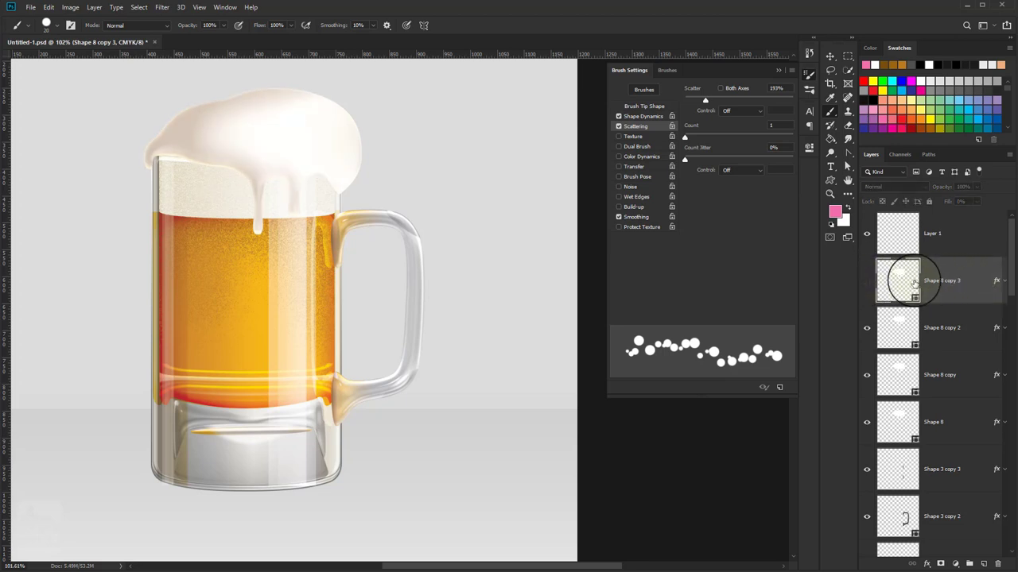
{"action": "right_click", "coordinate": [936, 279]}
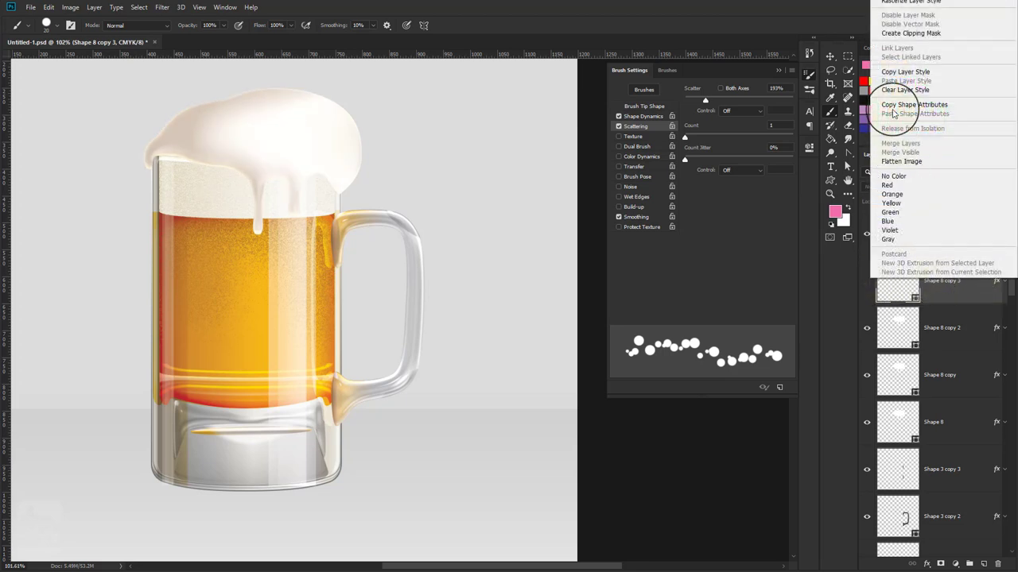
{"action": "left_click", "coordinate": [901, 72]}
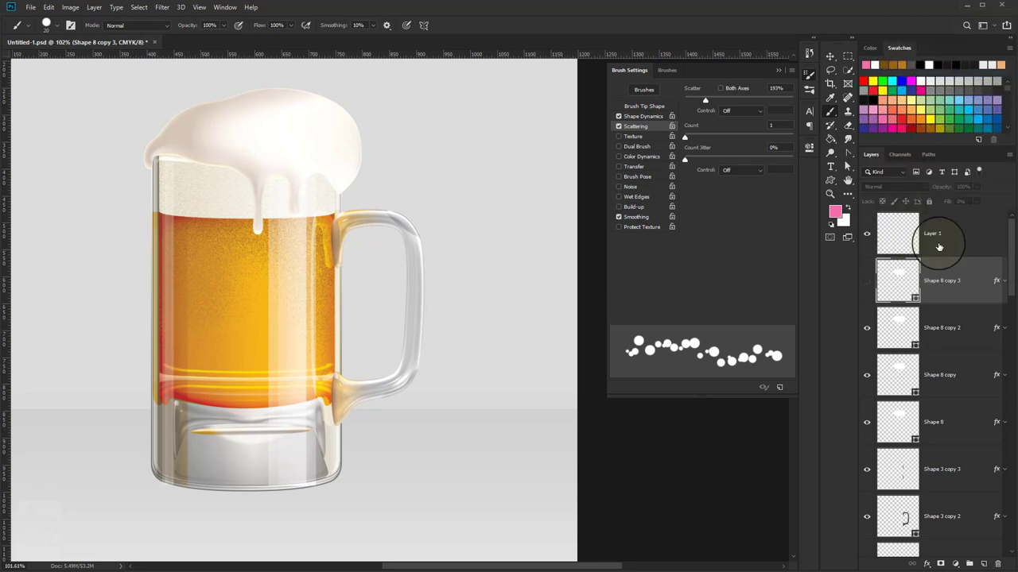
- Paste the style onto Layer 1 and set its Gradient Overlay opacity to 66%
{"action": "key", "text": "ctrl+shift+alt+n"}
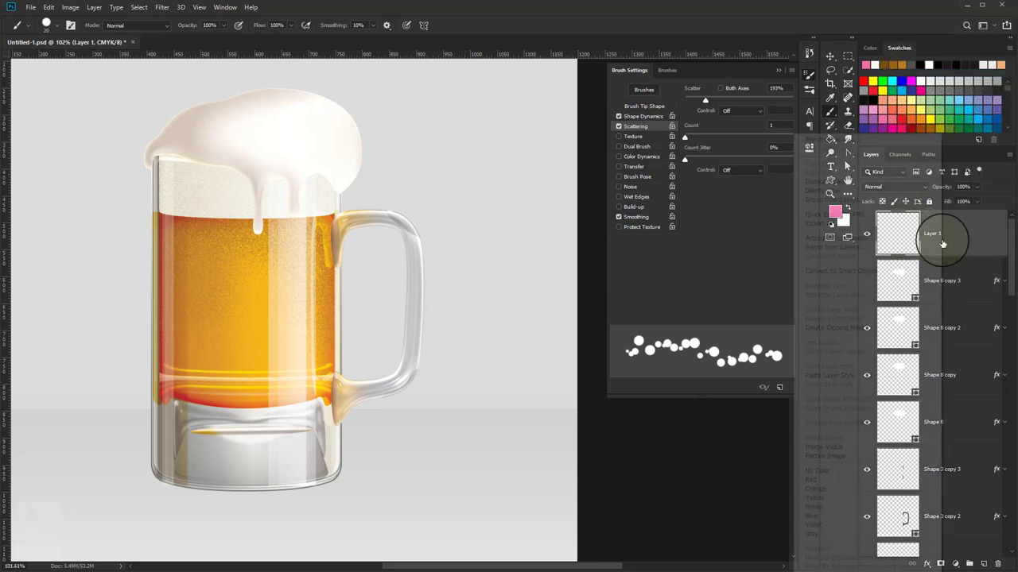
{"action": "right_click", "coordinate": [932, 232]}
{"action": "left_click", "coordinate": [830, 375]}
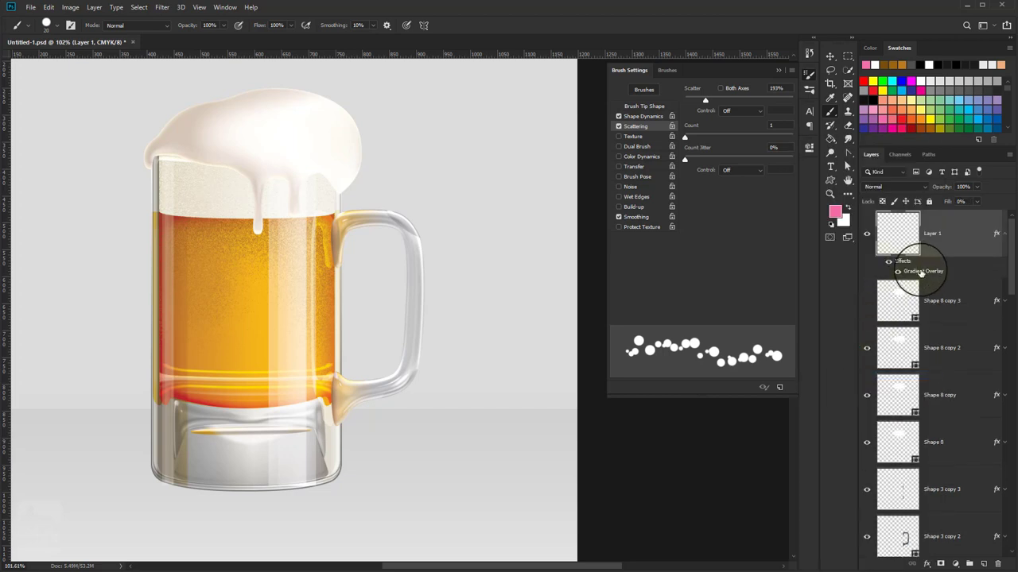
{"action": "double_click", "coordinate": [921, 272]}
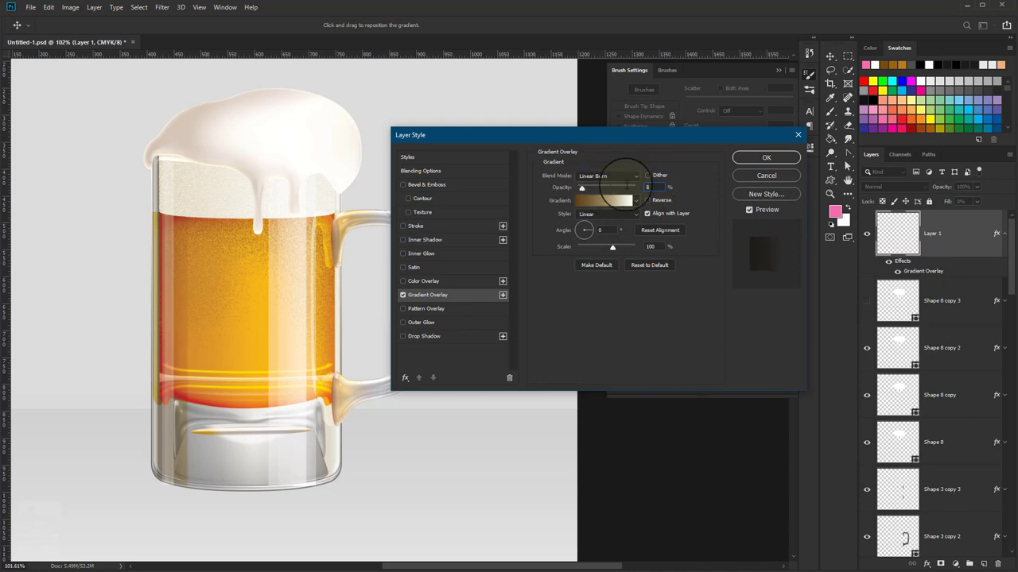
{"action": "left_click_drag", "start_coordinate": [610, 188], "coordinate": [612, 189]}
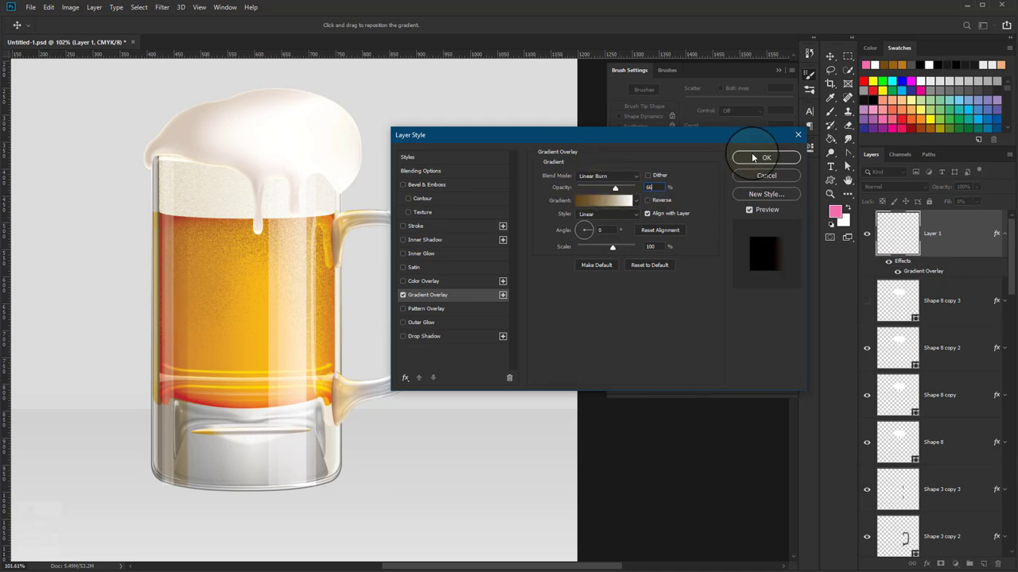
{"action": "left_click", "coordinate": [766, 157]}
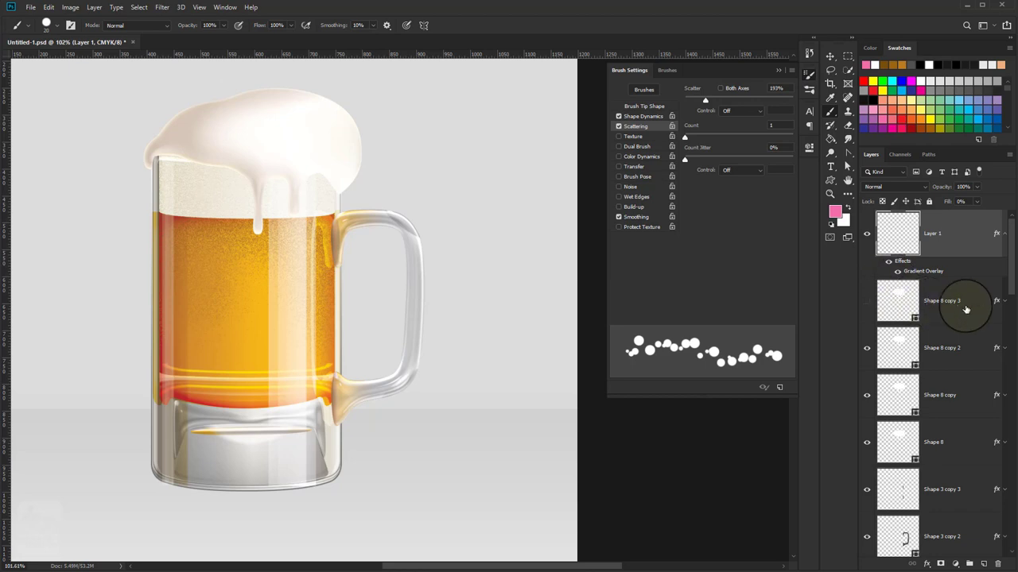
- Delete the Shape 8 copy 3 layer and reselect Layer 1
{"action": "mouse_move", "coordinate": [970, 303]}
{"action": "left_mouse_down"}
{"action": "mouse_move", "coordinate": [987, 563]}
{"action": "mouse_move", "coordinate": [998, 563]}
{"action": "left_mouse_up"}
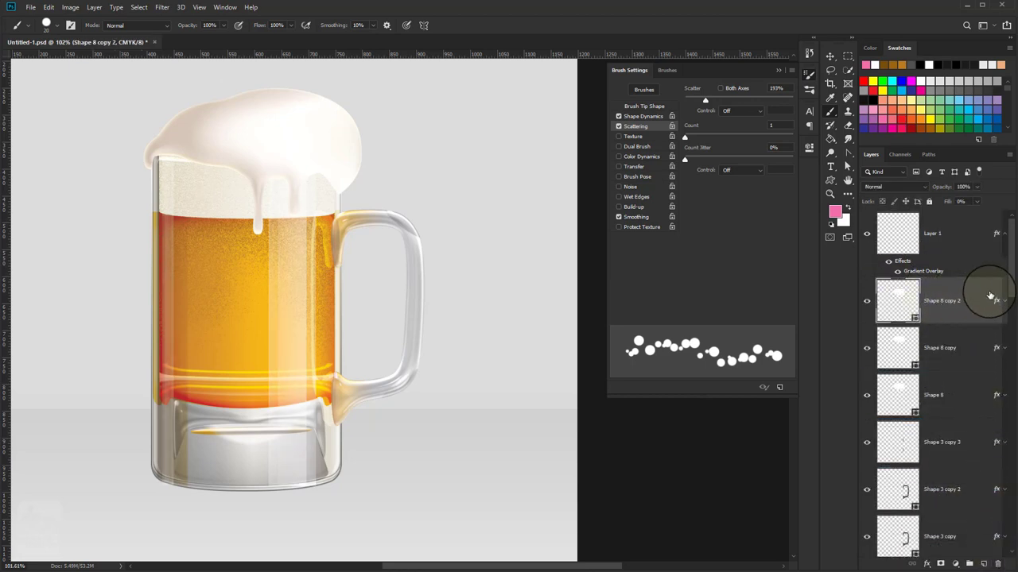
{"action": "left_click", "coordinate": [1004, 234]}
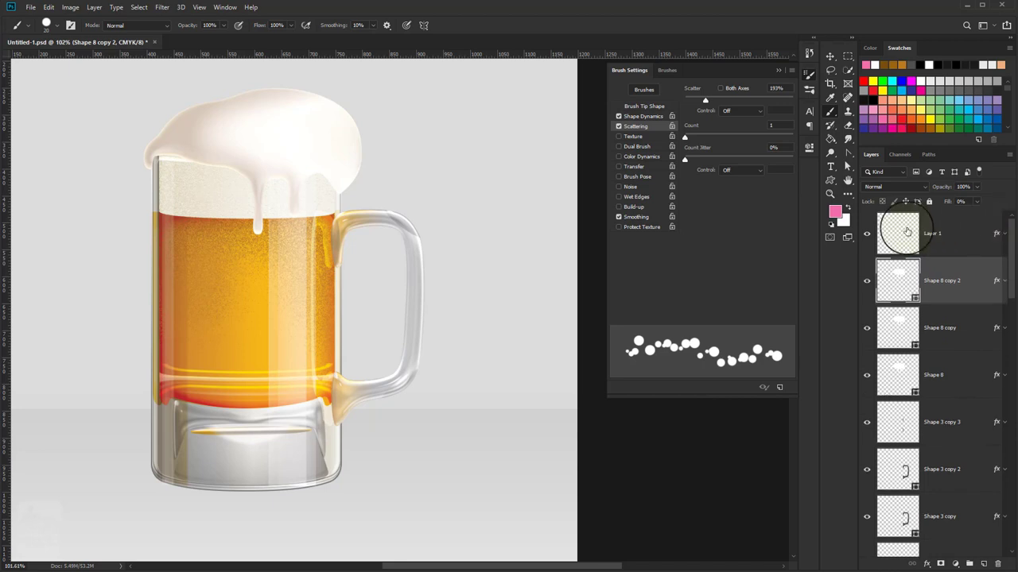
{"action": "left_click", "coordinate": [896, 233]}
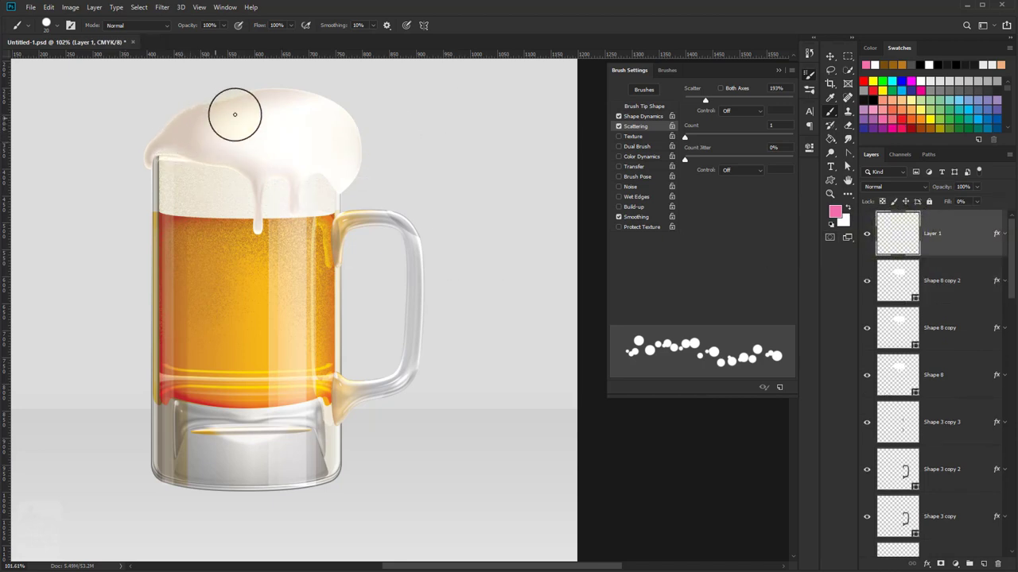
- Reset default colours, add Layer 2, and paint scattered white bubbles along the foam's upper-left and top edges
{"action": "left_click", "coordinate": [830, 226]}
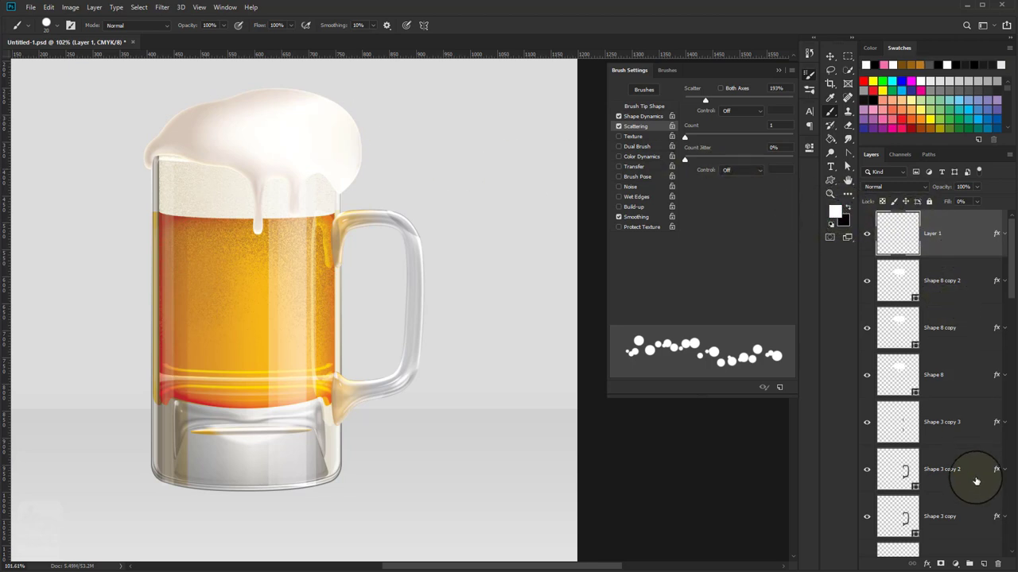
{"action": "left_click", "coordinate": [985, 563]}
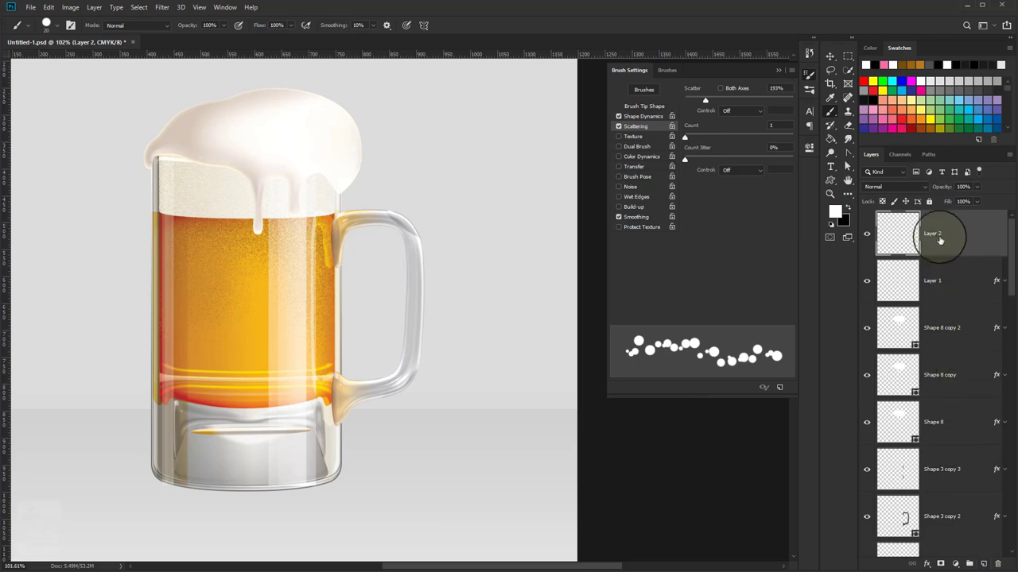
{"action": "scroll", "coordinate": [187, 132], "scroll_direction": "up", "scroll_amount": 5}
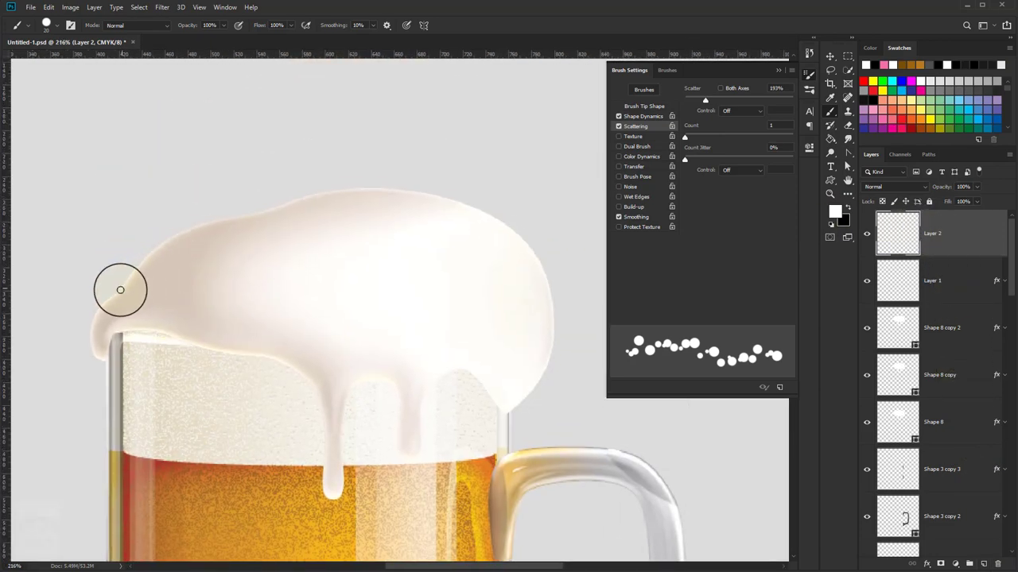
{"action": "mouse_move", "coordinate": [120, 289]}
{"action": "left_mouse_down"}
{"action": "mouse_move", "coordinate": [191, 231]}
{"action": "mouse_move", "coordinate": [270, 214]}
{"action": "left_mouse_up"}
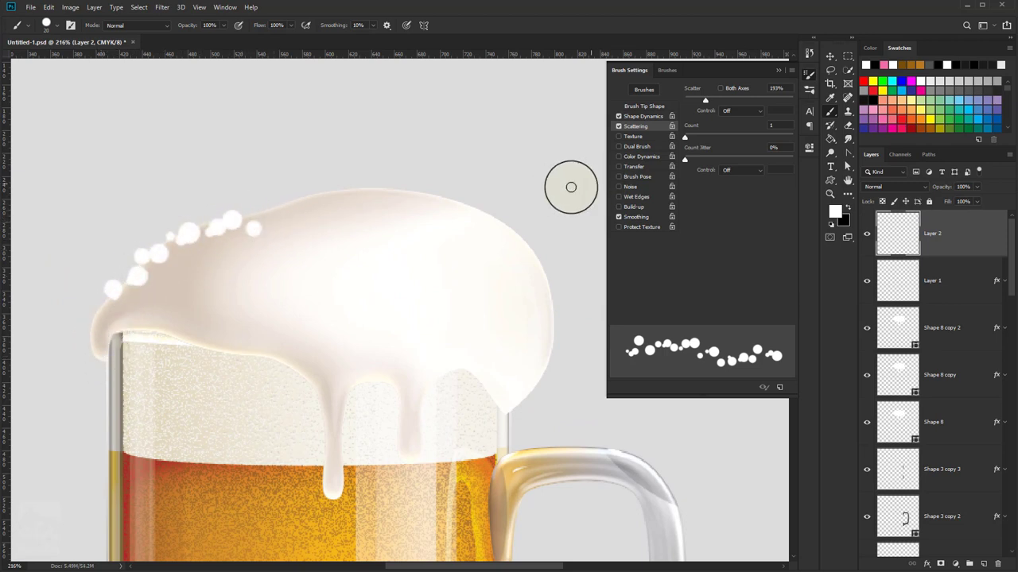
{"action": "mouse_move", "coordinate": [268, 216]}
{"action": "left_mouse_down"}
{"action": "mouse_move", "coordinate": [334, 198]}
{"action": "mouse_move", "coordinate": [413, 199]}
{"action": "mouse_move", "coordinate": [484, 227]}
{"action": "mouse_move", "coordinate": [522, 273]}
{"action": "mouse_move", "coordinate": [538, 338]}
{"action": "left_mouse_up"}
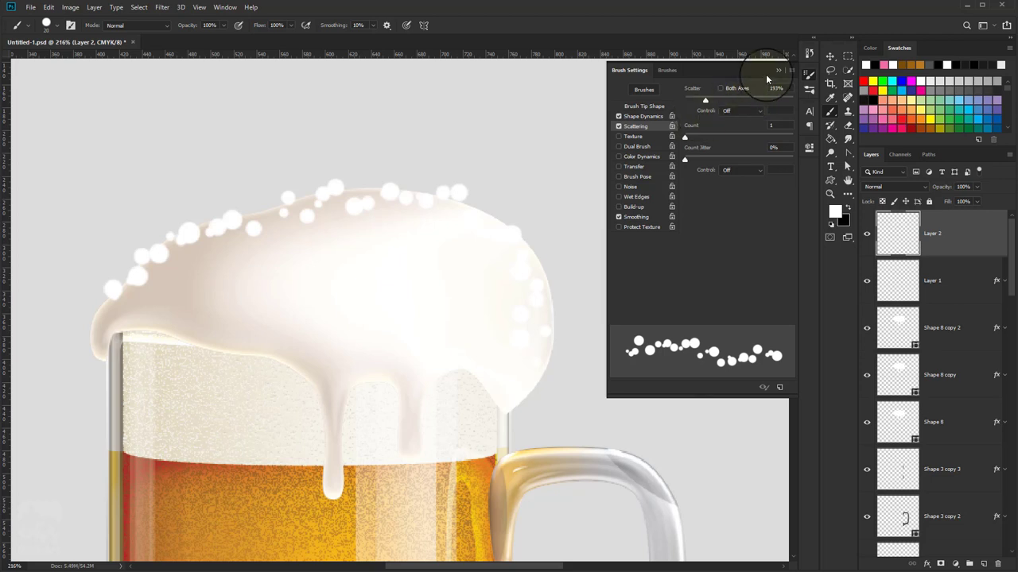
- Set the brush to 10 px and paint smaller bubbles along the foam's lower-left edge
{"action": "left_click", "coordinate": [644, 105]}
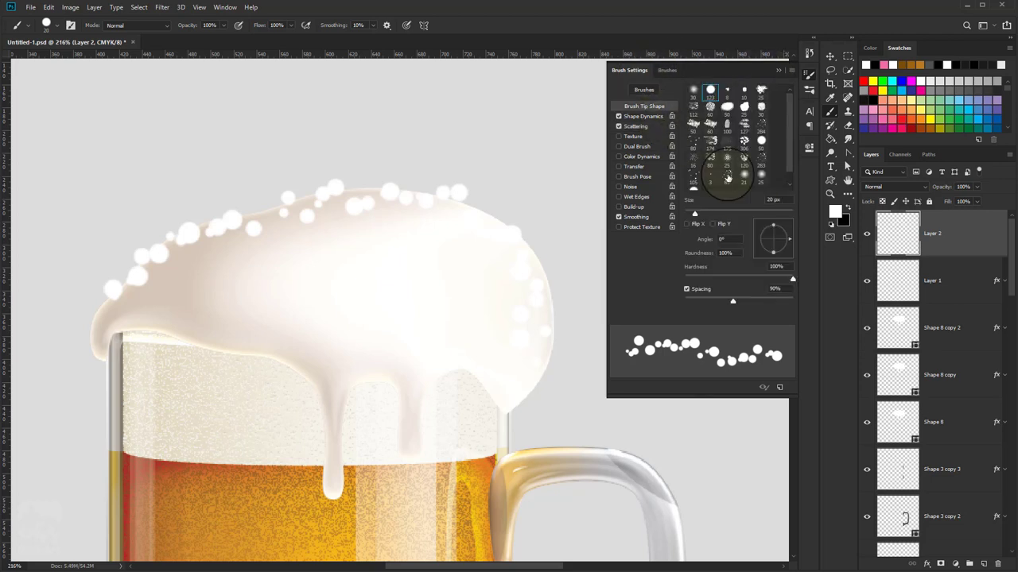
{"action": "left_click", "coordinate": [773, 199]}
{"action": "type", "text": "10"}
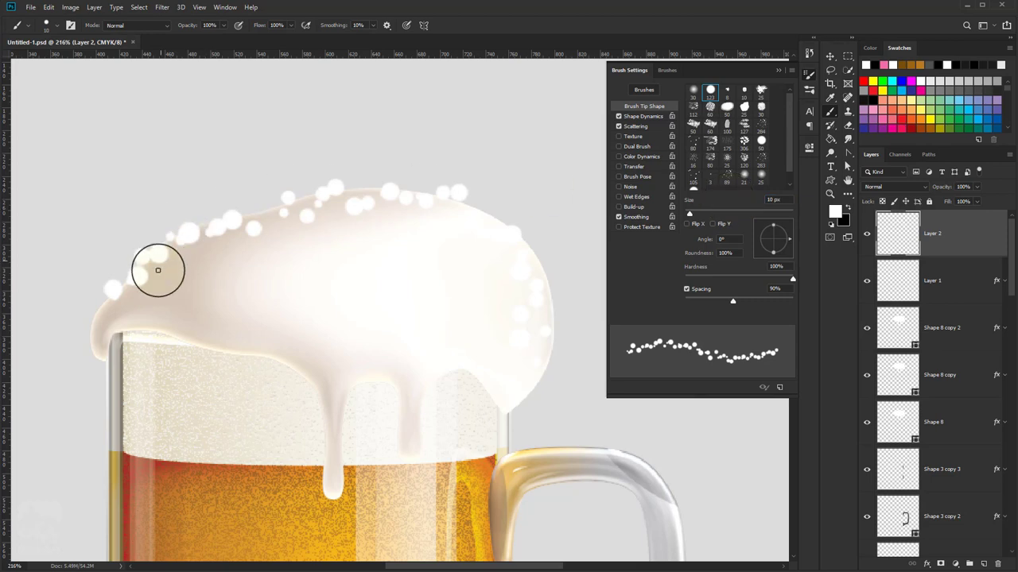
{"action": "mouse_move", "coordinate": [101, 337]}
{"action": "left_mouse_down"}
{"action": "mouse_move", "coordinate": [177, 259]}
{"action": "mouse_move", "coordinate": [319, 207]}
{"action": "mouse_move", "coordinate": [439, 195]}
{"action": "mouse_move", "coordinate": [548, 318]}
{"action": "mouse_move", "coordinate": [504, 400]}
{"action": "left_mouse_up"}
{"action": "key", "text": "ctrl+z"}
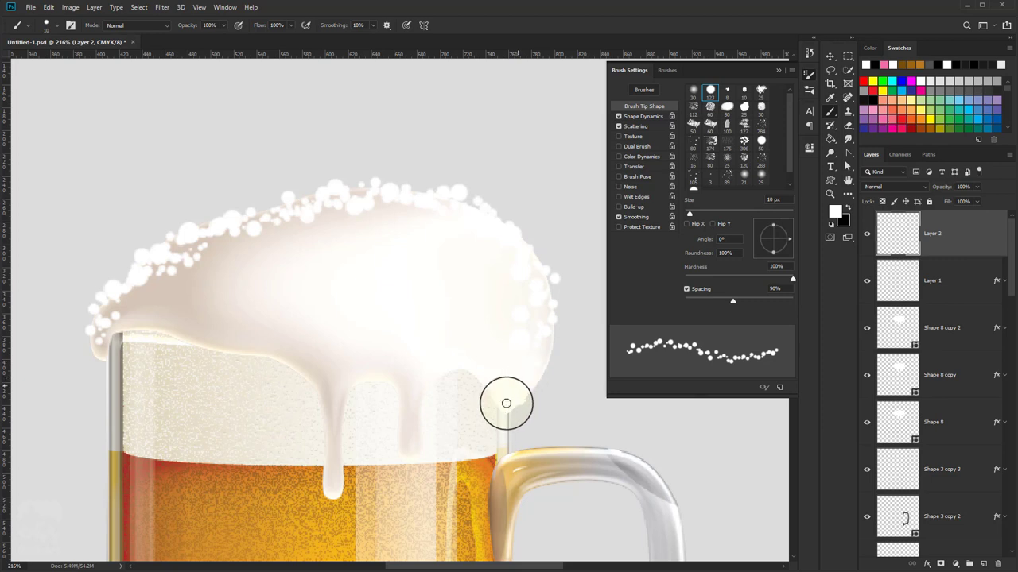
{"action": "left_click_drag", "start_coordinate": [158, 321], "coordinate": [256, 340]}
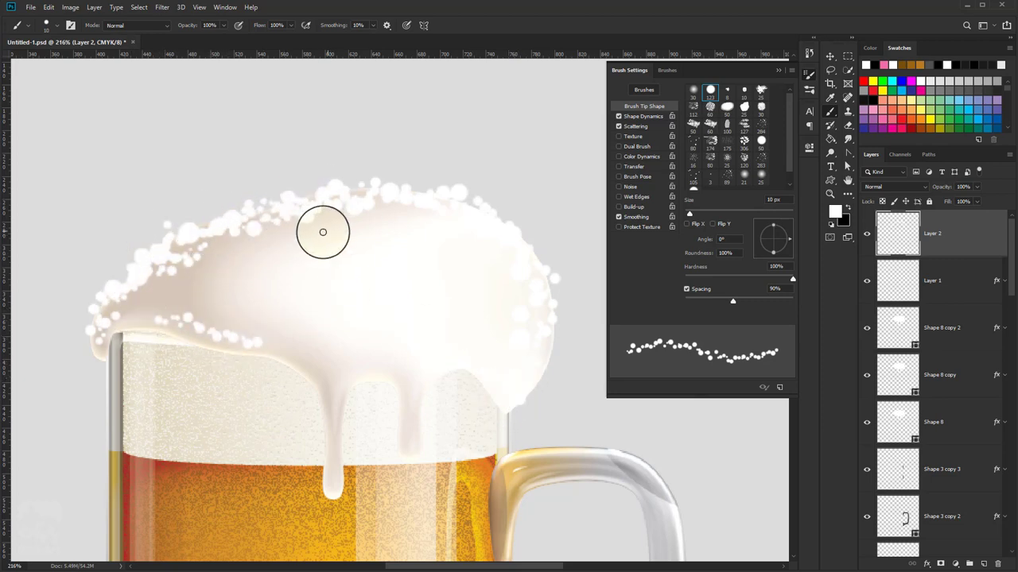
- Apply a Gaussian Blur to Layer 2's bubble dots
{"action": "left_click", "coordinate": [161, 7]}
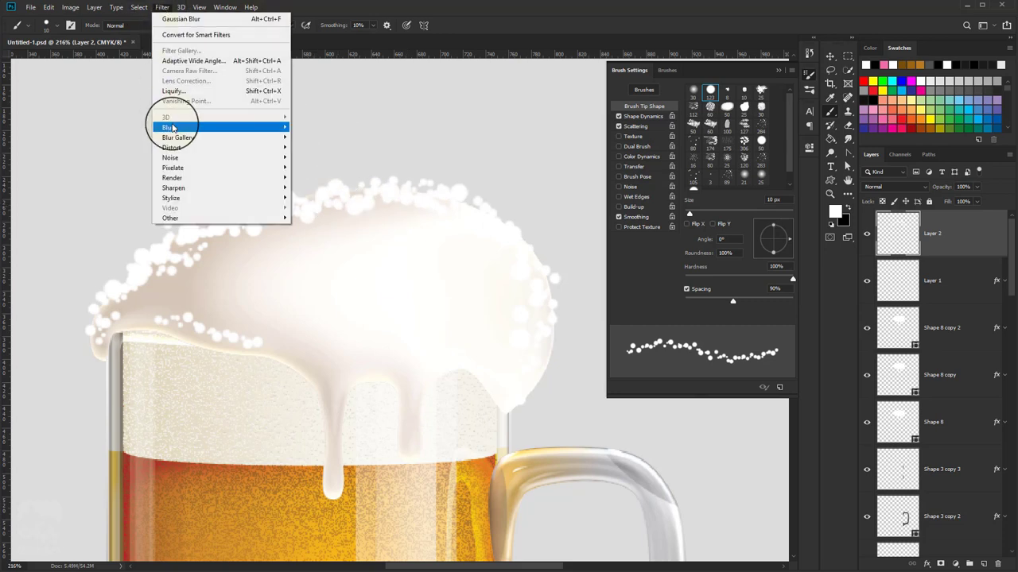
{"action": "left_click", "coordinate": [333, 169]}
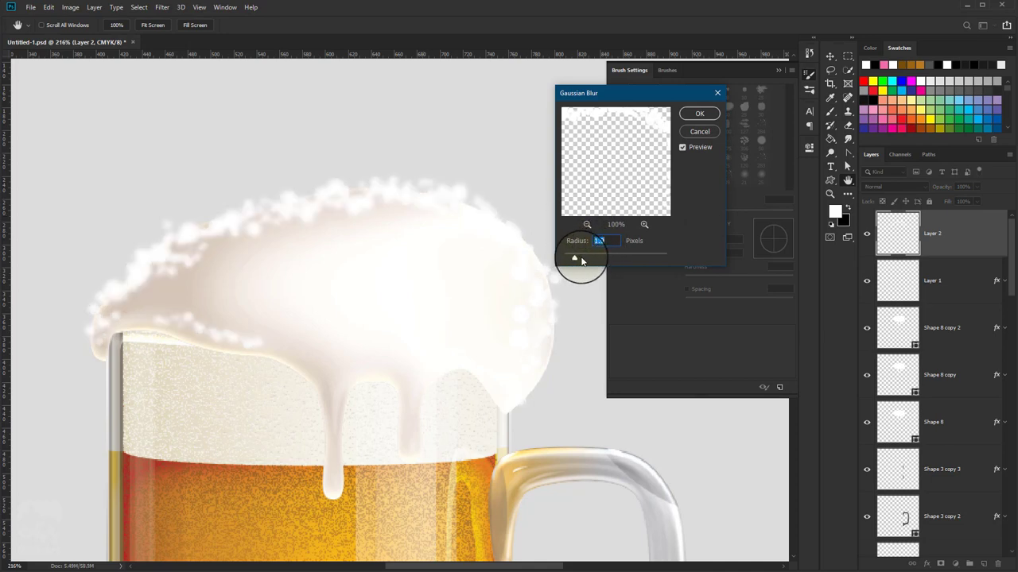
{"action": "left_click", "coordinate": [700, 113]}
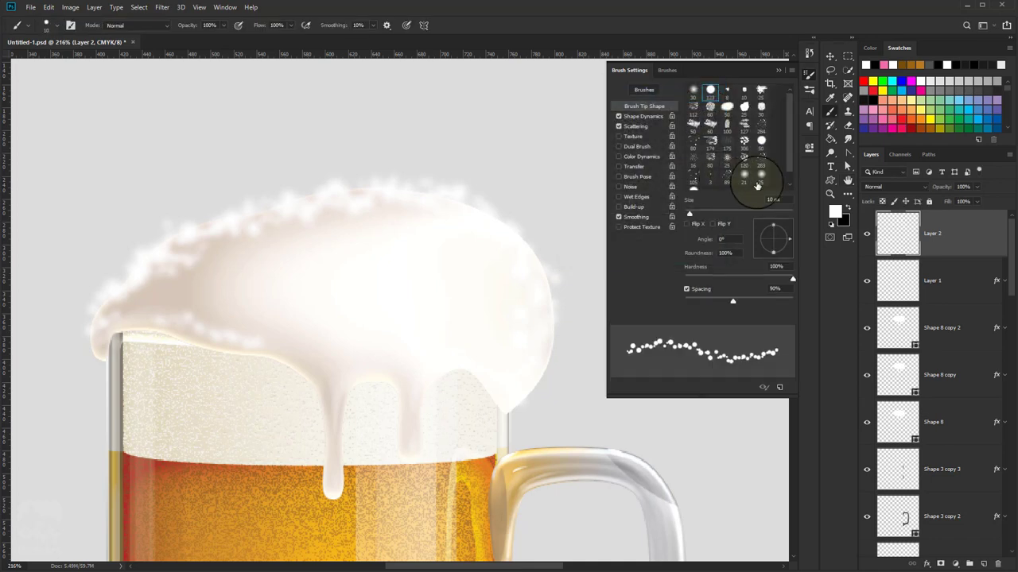
- Shrink the brush to 5 px and scatter tiny sparkles along the foam's top and right edges
{"action": "left_click", "coordinate": [779, 199]}
{"action": "type", "text": "5"}
{"action": "key", "text": "Return"}
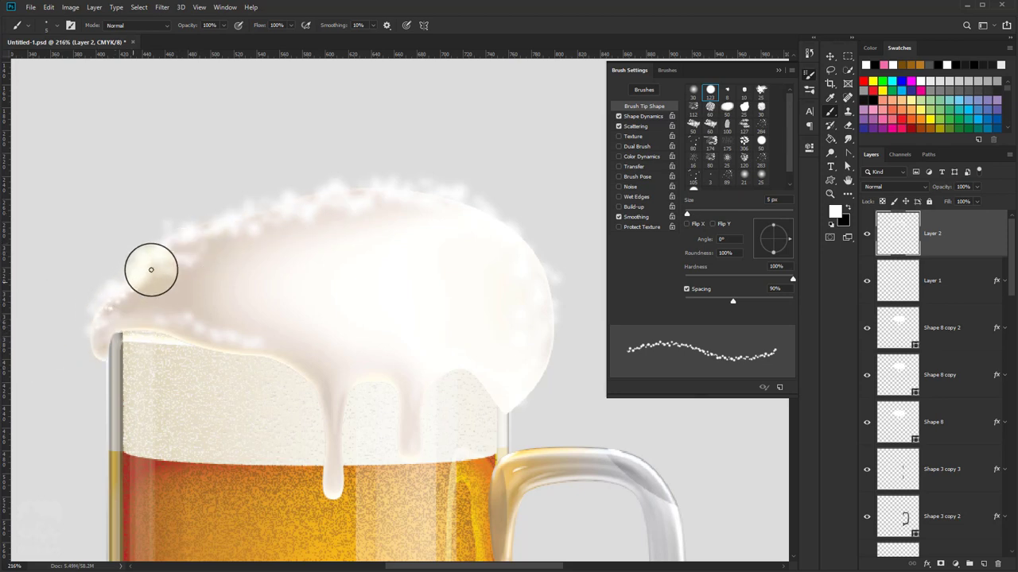
{"action": "mouse_move", "coordinate": [151, 270]}
{"action": "left_mouse_down"}
{"action": "mouse_move", "coordinate": [204, 234]}
{"action": "mouse_move", "coordinate": [182, 255]}
{"action": "mouse_move", "coordinate": [182, 234]}
{"action": "mouse_move", "coordinate": [302, 202]}
{"action": "mouse_move", "coordinate": [434, 194]}
{"action": "mouse_move", "coordinate": [484, 218]}
{"action": "left_mouse_up"}
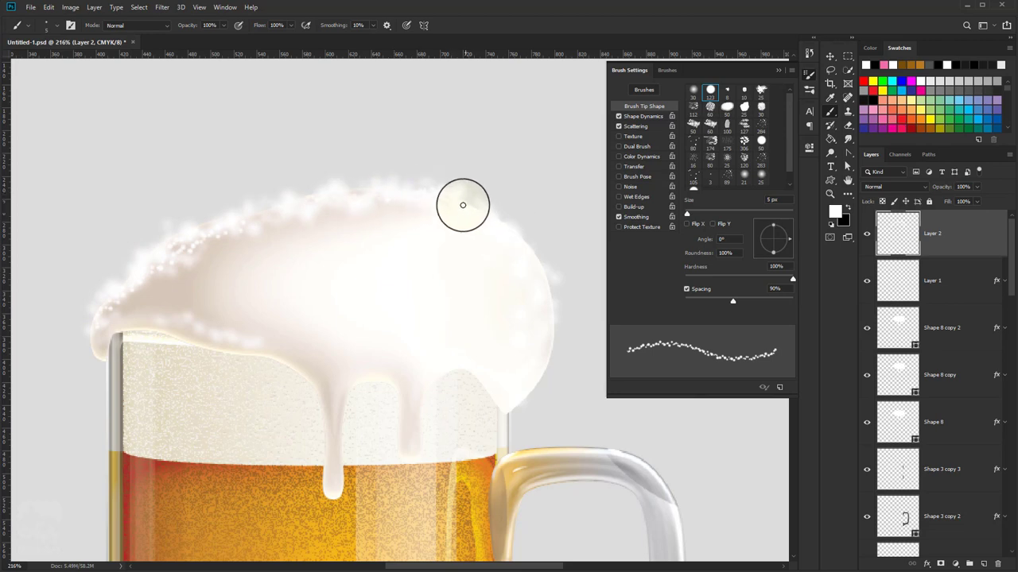
{"action": "mouse_move", "coordinate": [341, 186]}
{"action": "left_mouse_down"}
{"action": "mouse_move", "coordinate": [155, 243]}
{"action": "mouse_move", "coordinate": [97, 328]}
{"action": "mouse_move", "coordinate": [285, 330]}
{"action": "left_mouse_up"}
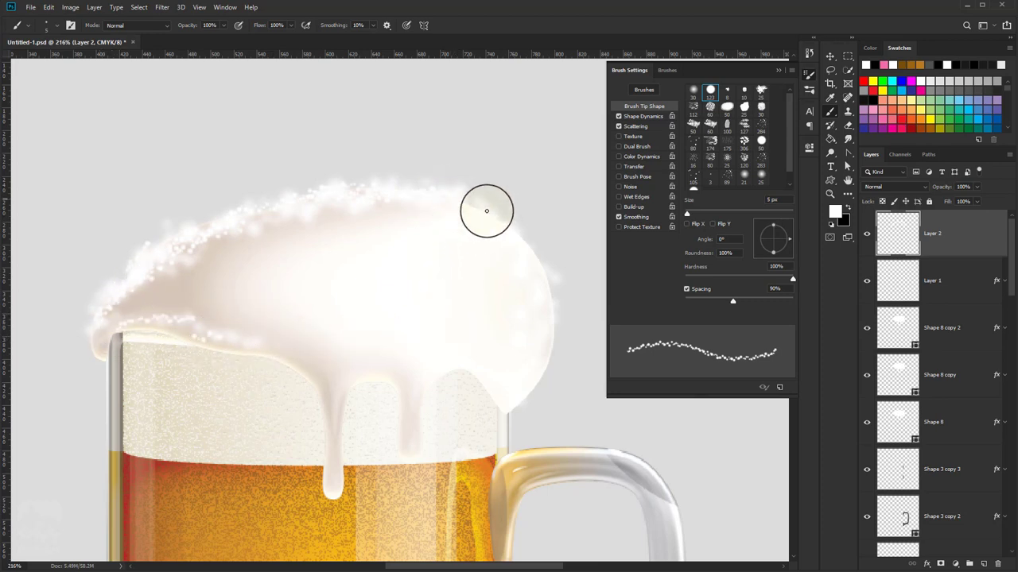
{"action": "mouse_move", "coordinate": [486, 211]}
{"action": "left_mouse_down"}
{"action": "mouse_move", "coordinate": [535, 285]}
{"action": "mouse_move", "coordinate": [514, 235]}
{"action": "left_mouse_up"}
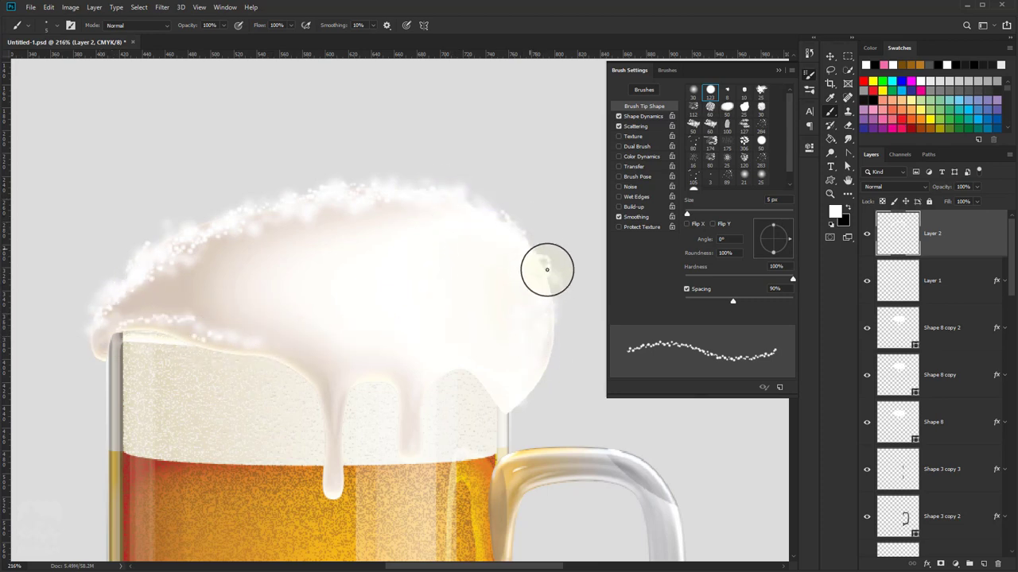
{"action": "left_click_drag", "start_coordinate": [546, 345], "coordinate": [530, 363]}
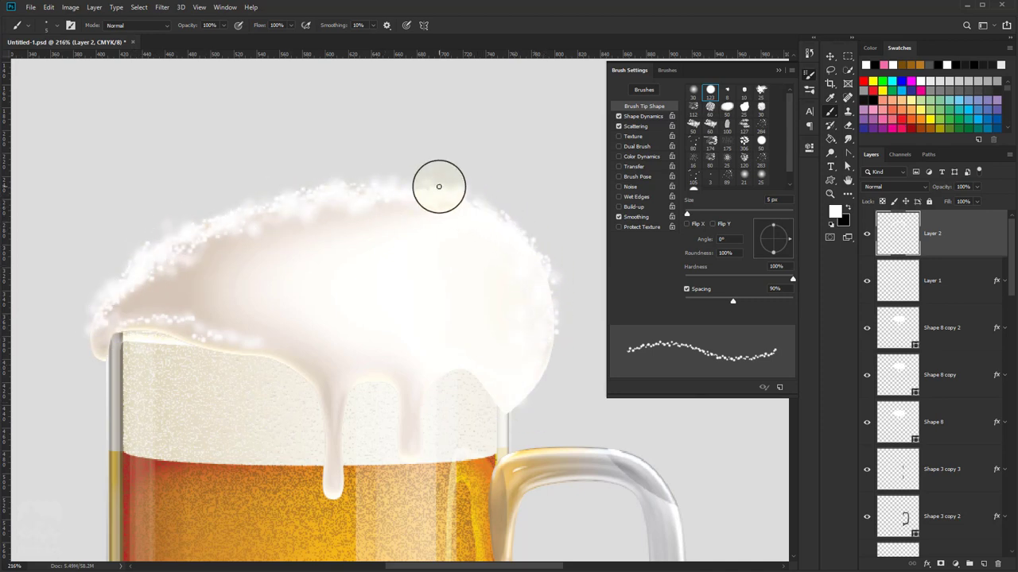
- Soften the new sparkles with a 0.8 px Gaussian Blur
{"action": "left_click", "coordinate": [163, 8]}
{"action": "mouse_move", "coordinate": [218, 127]}
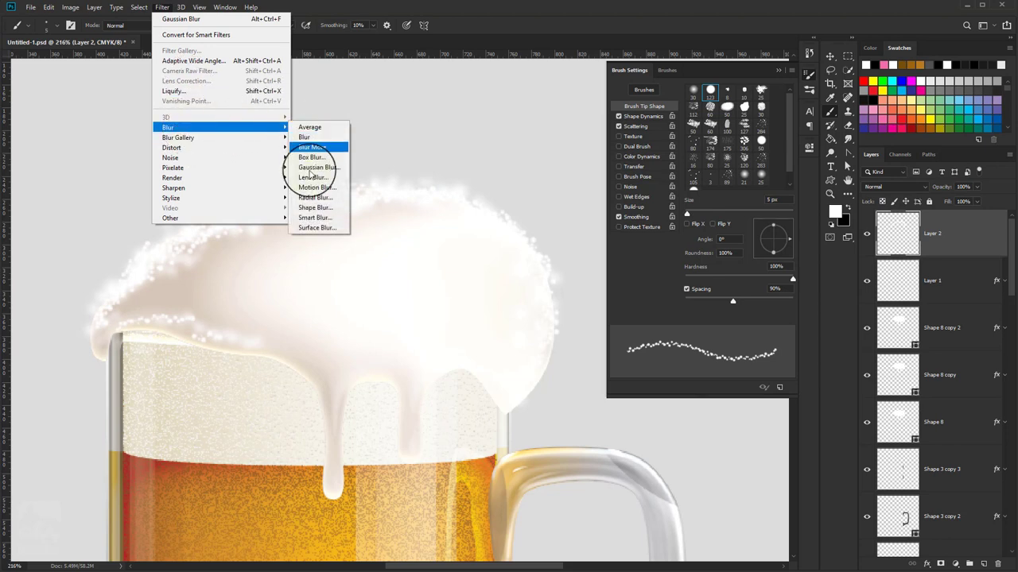
{"action": "left_click", "coordinate": [318, 167]}
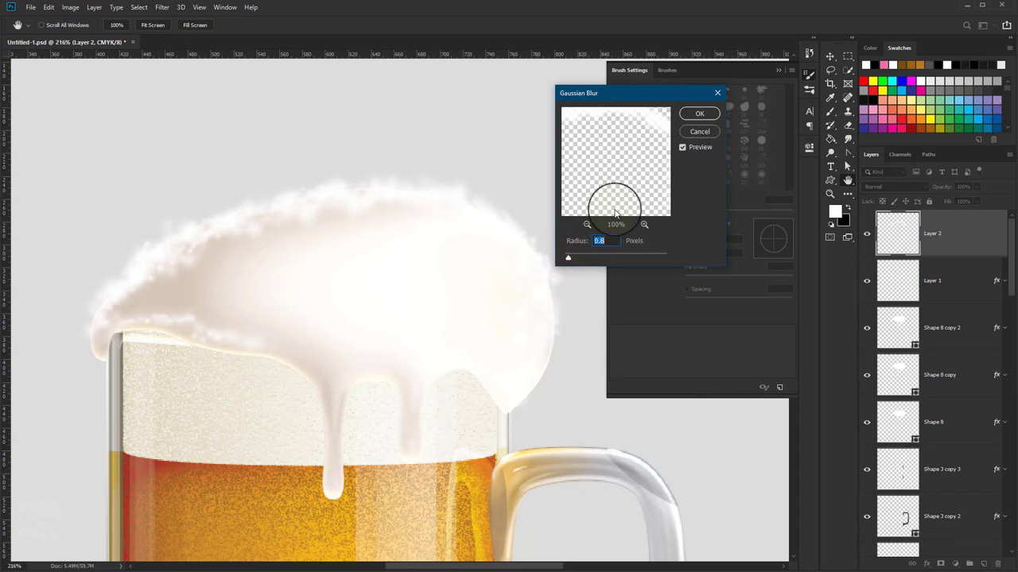
{"action": "left_click", "coordinate": [700, 114]}
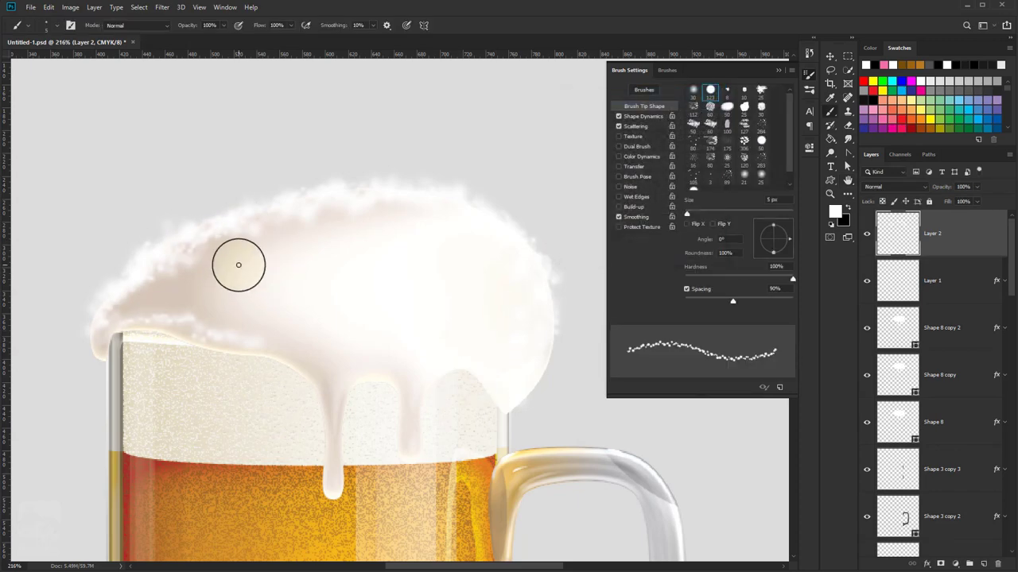
{"action": "scroll", "coordinate": [238, 263], "scroll_direction": "down", "scroll_amount": 2}
{"action": "scroll", "coordinate": [307, 268], "scroll_direction": "down", "scroll_amount": 2}
{"action": "scroll", "coordinate": [318, 272], "scroll_direction": "down", "scroll_amount": 2}
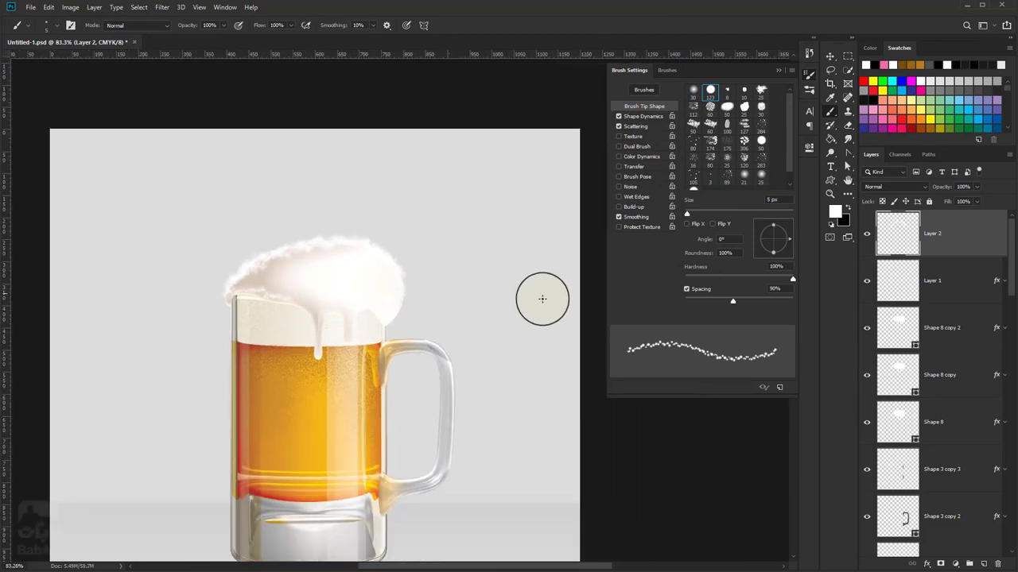
- On a new layer, paint 8 px white bubbles along the foam's upper-left, lower-left and top-right edges
{"action": "left_click", "coordinate": [984, 564]}
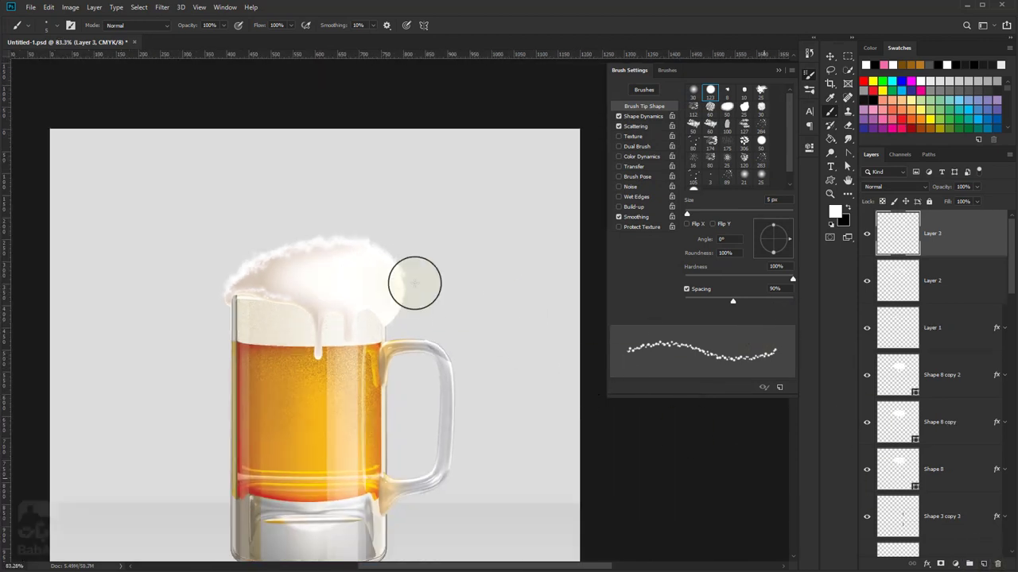
{"action": "scroll", "coordinate": [291, 258], "scroll_direction": "up", "scroll_amount": 2}
{"action": "scroll", "coordinate": [292, 263], "scroll_direction": "up", "scroll_amount": 2}
{"action": "key", "text": "bracketright"}
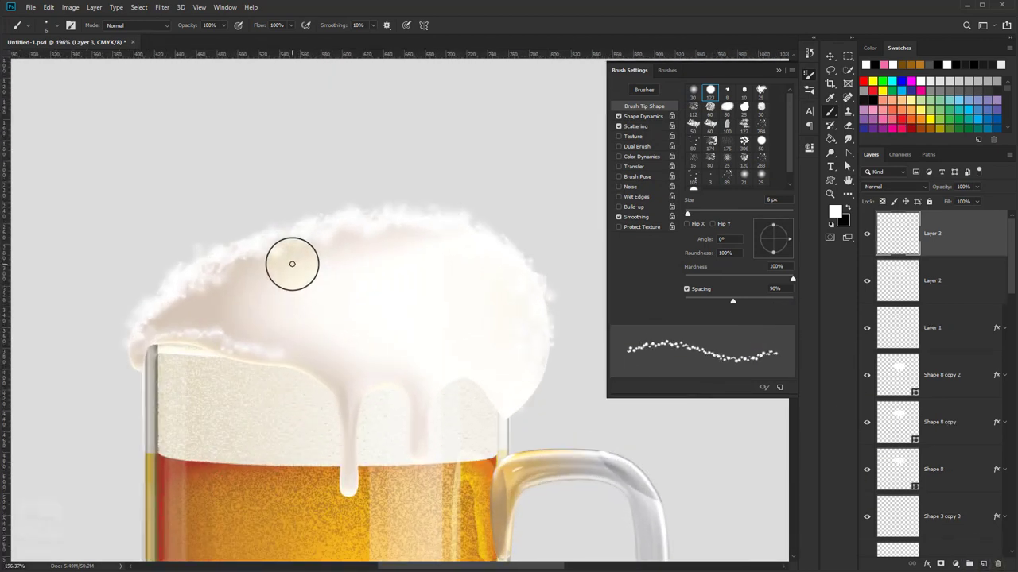
{"action": "key", "text": "bracketright"}
{"action": "left_click", "coordinate": [770, 200]}
{"action": "key", "text": "Up"}
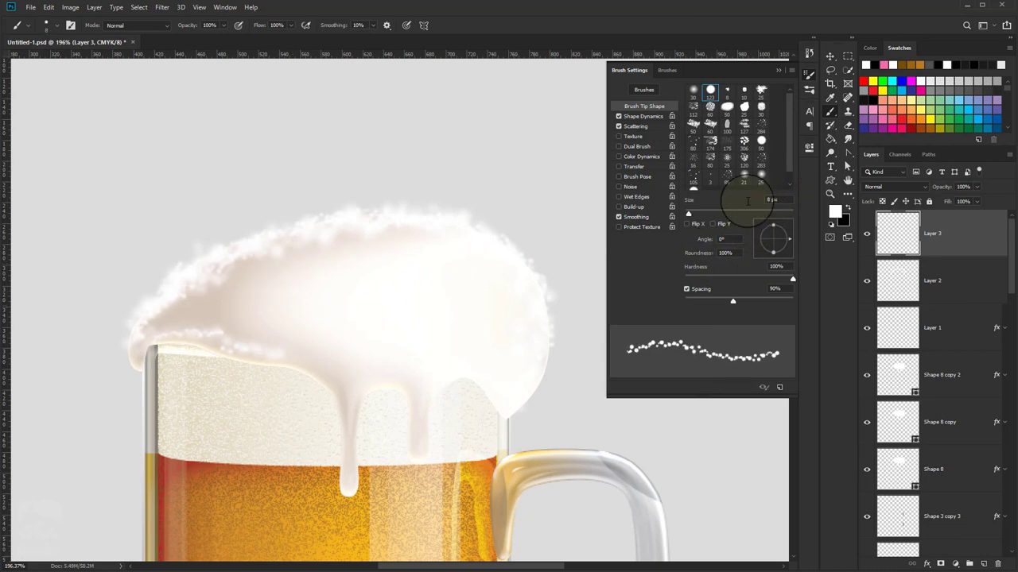
{"action": "mouse_move", "coordinate": [133, 339]}
{"action": "left_mouse_down"}
{"action": "mouse_move", "coordinate": [152, 298]}
{"action": "mouse_move", "coordinate": [209, 265]}
{"action": "mouse_move", "coordinate": [304, 227]}
{"action": "mouse_move", "coordinate": [399, 213]}
{"action": "mouse_move", "coordinate": [477, 227]}
{"action": "mouse_move", "coordinate": [524, 289]}
{"action": "left_mouse_up"}
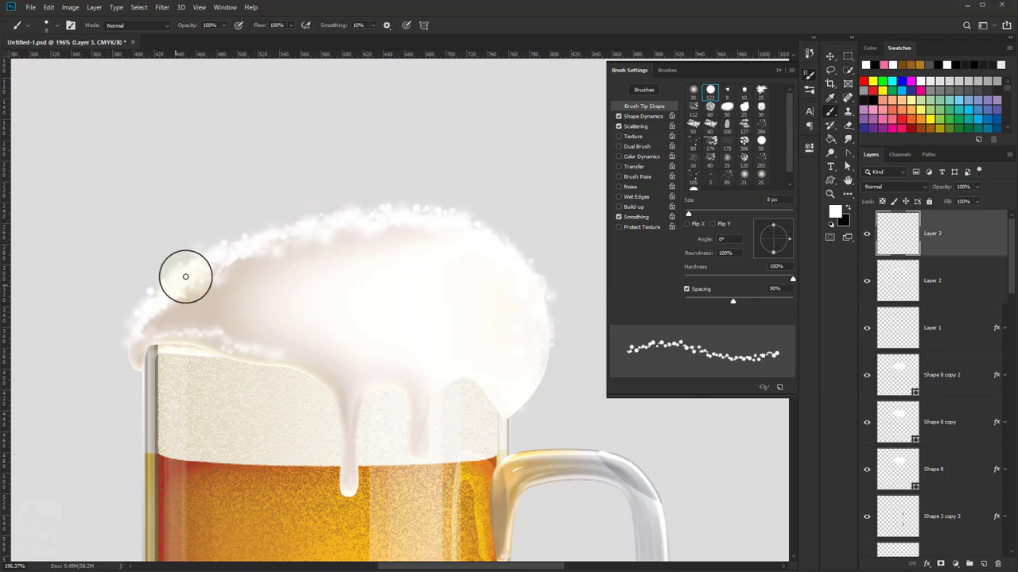
{"action": "left_click_drag", "start_coordinate": [148, 327], "coordinate": [237, 335]}
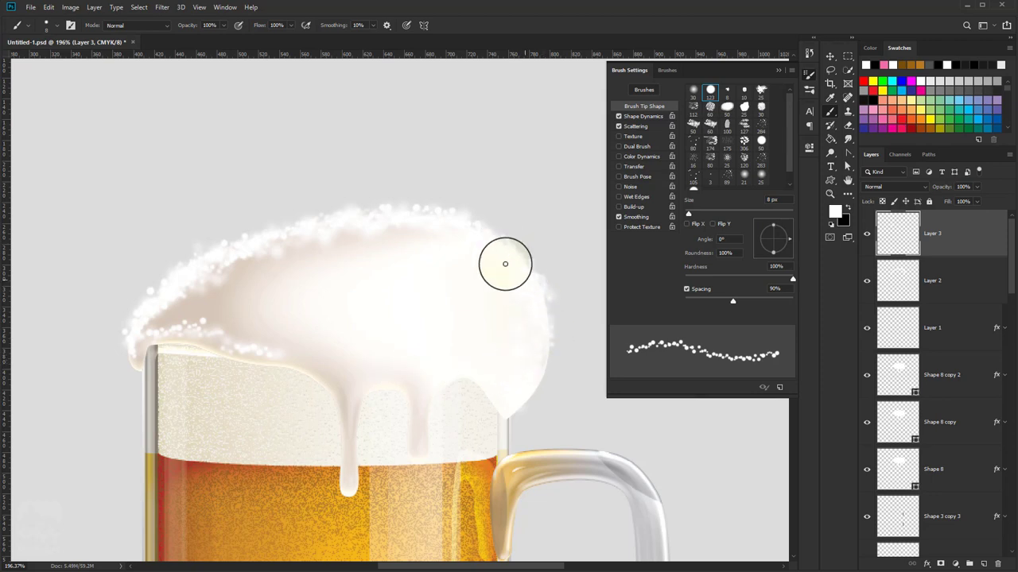
{"action": "left_click_drag", "start_coordinate": [520, 262], "coordinate": [474, 226]}
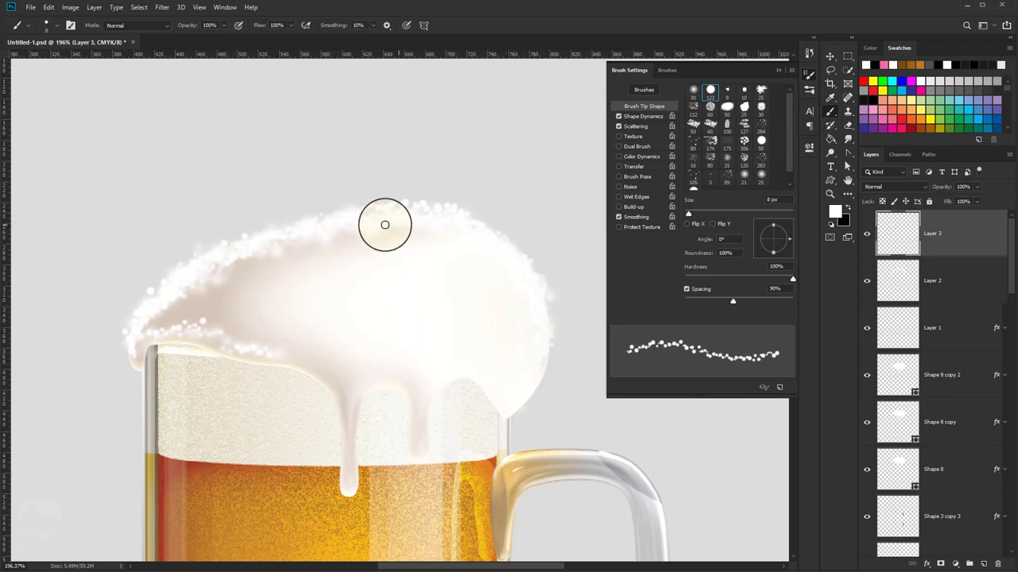
{"action": "scroll", "coordinate": [235, 318], "scroll_direction": "down", "scroll_amount": 3, "text": "alt"}
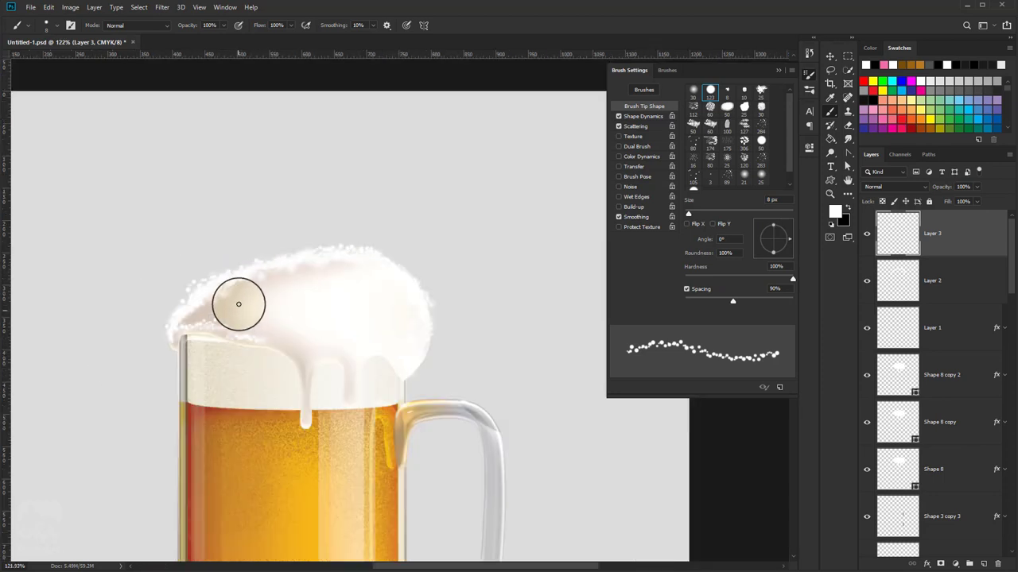
- On Layer 1, draw three thin 4 px grey speckled streaks across the foam
{"action": "left_click", "coordinate": [884, 331]}
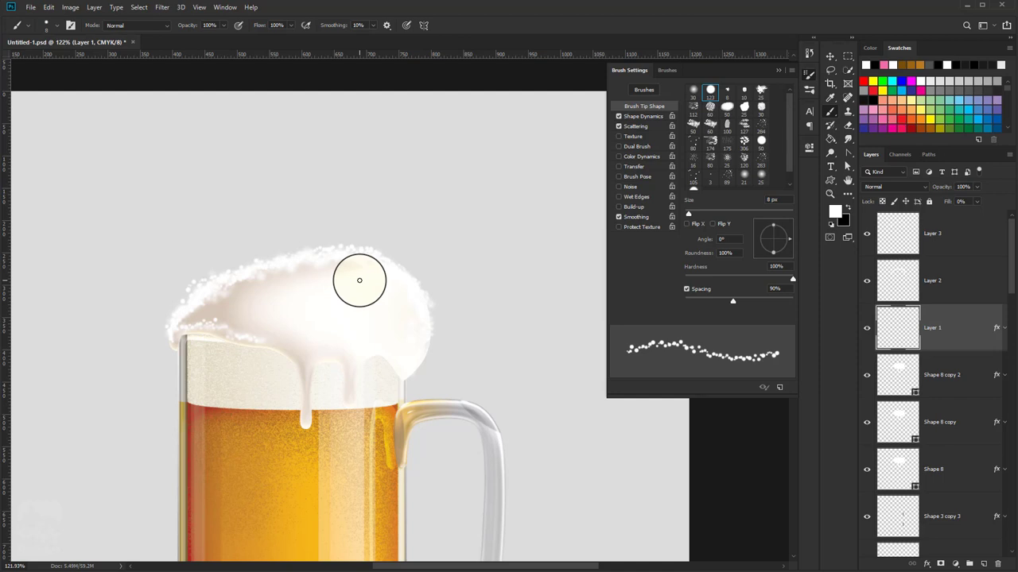
{"action": "key", "text": "bracketleft"}
{"action": "key", "text": "bracketleft"}
{"action": "key", "text": "bracketleft"}
{"action": "key", "text": "bracketleft"}
{"action": "left_click_drag", "start_coordinate": [314, 281], "coordinate": [236, 299]}
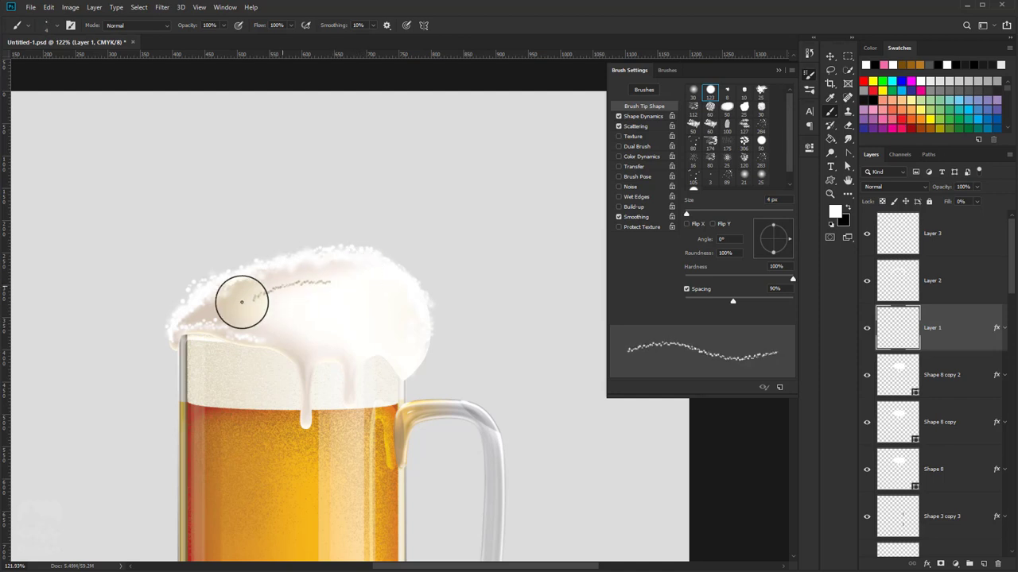
{"action": "scroll", "coordinate": [271, 299], "scroll_direction": "up", "scroll_amount": 3, "text": "alt"}
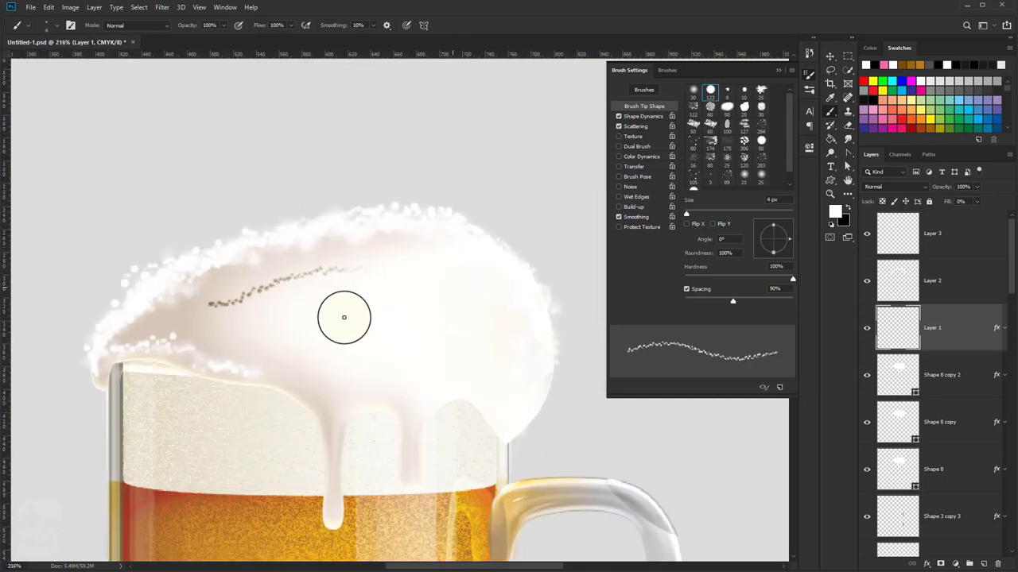
{"action": "left_click_drag", "start_coordinate": [344, 307], "coordinate": [441, 283]}
{"action": "left_click_drag", "start_coordinate": [362, 349], "coordinate": [402, 322]}
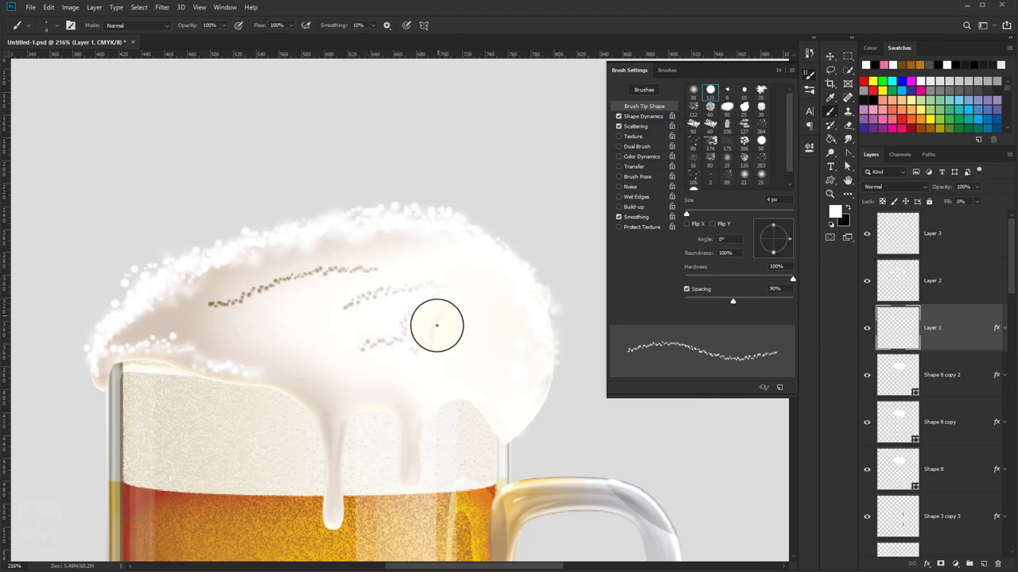
- Enlarge the brush to 30 px and paint large grey blobs across the foam's middle
{"action": "key", "text": "bracketright"}
{"action": "key", "text": "bracketright"}
{"action": "key", "text": "bracketright"}
{"action": "key", "text": "bracketright"}
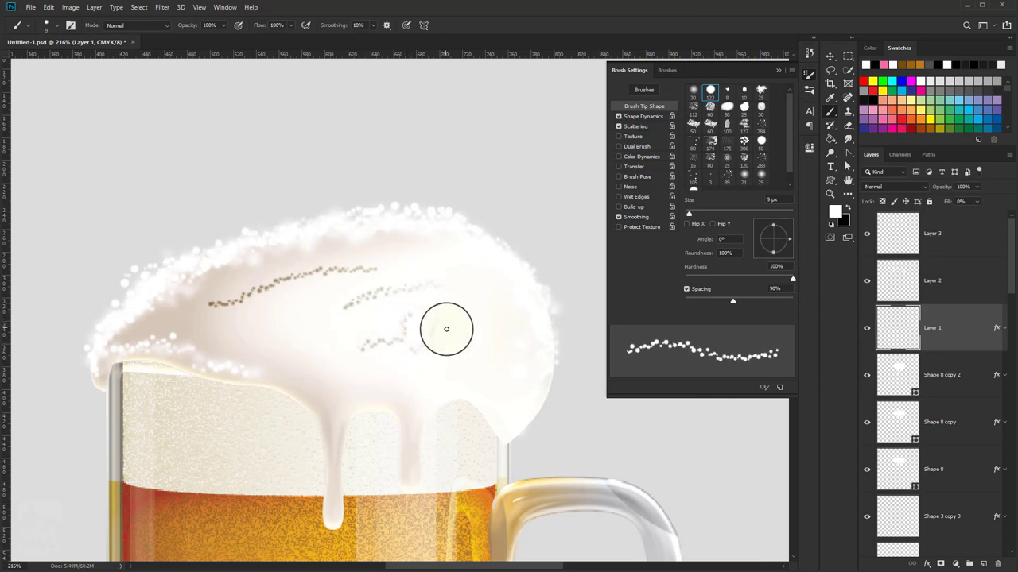
{"action": "key", "text": "bracketright"}
{"action": "key", "text": "bracketright"}
{"action": "key", "text": "bracketright"}
{"action": "key", "text": "bracketright"}
{"action": "mouse_move", "coordinate": [461, 309]}
{"action": "left_mouse_down"}
{"action": "mouse_move", "coordinate": [406, 320]}
{"action": "mouse_move", "coordinate": [463, 345]}
{"action": "mouse_move", "coordinate": [418, 291]}
{"action": "mouse_move", "coordinate": [366, 340]}
{"action": "mouse_move", "coordinate": [340, 295]}
{"action": "mouse_move", "coordinate": [382, 356]}
{"action": "left_mouse_up"}
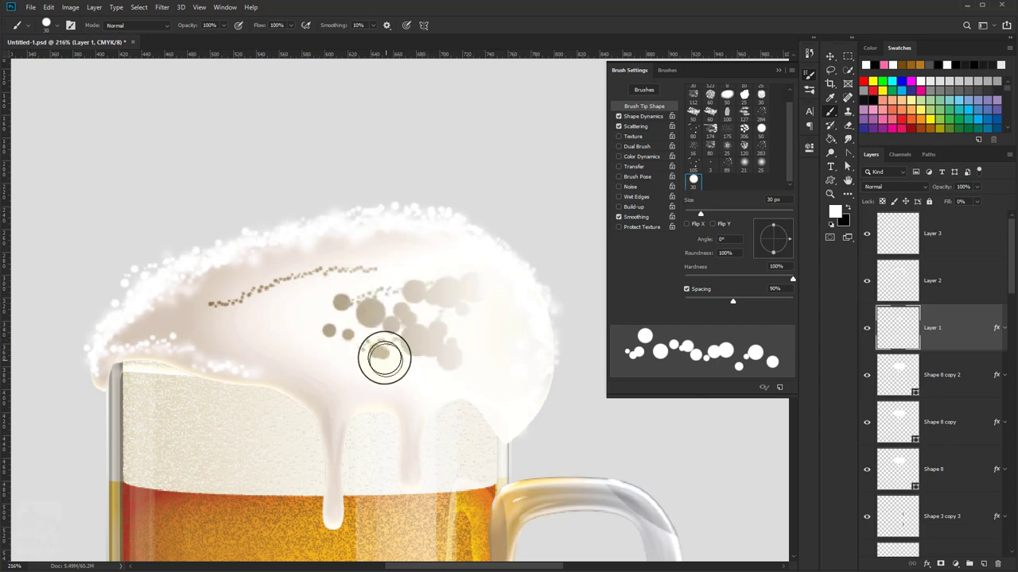
{"action": "left_click", "coordinate": [161, 7]}
{"action": "mouse_move", "coordinate": [223, 127]}
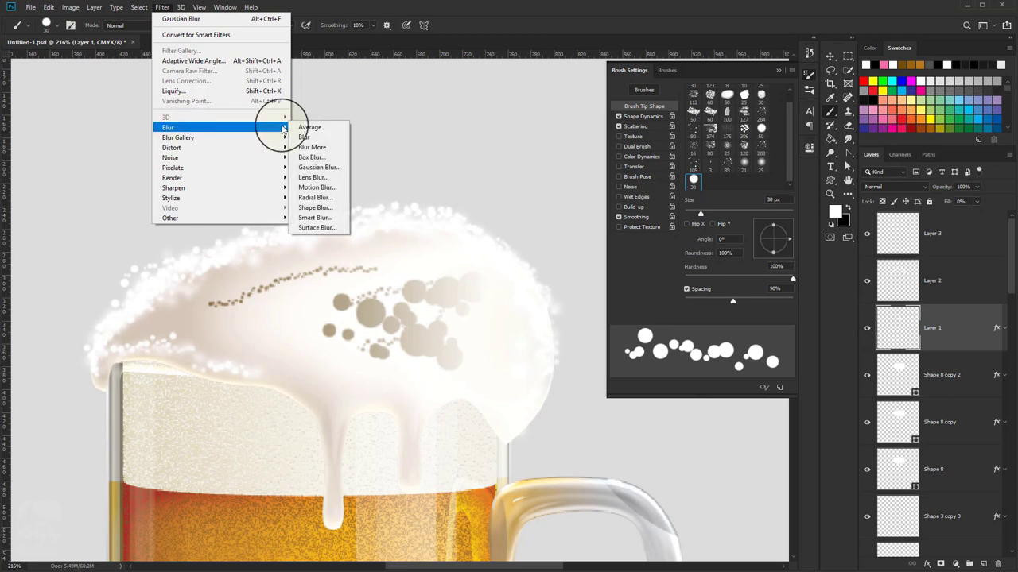
- Gaussian-blur the grey blobs at about 13.9 radius and fade Layer 1 to about 9% opacity
{"action": "left_click", "coordinate": [326, 167]}
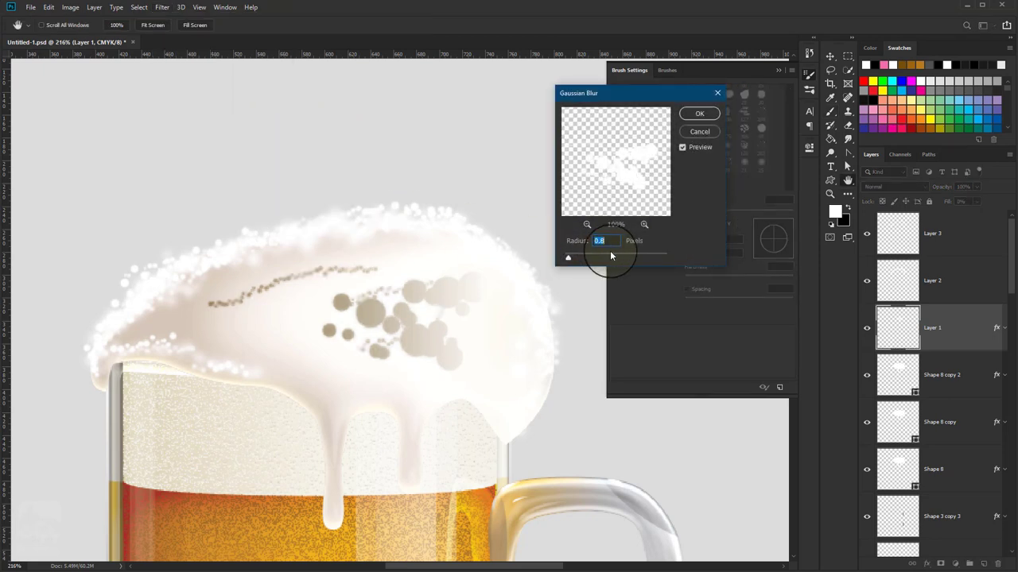
{"action": "left_click_drag", "start_coordinate": [568, 258], "coordinate": [606, 260]}
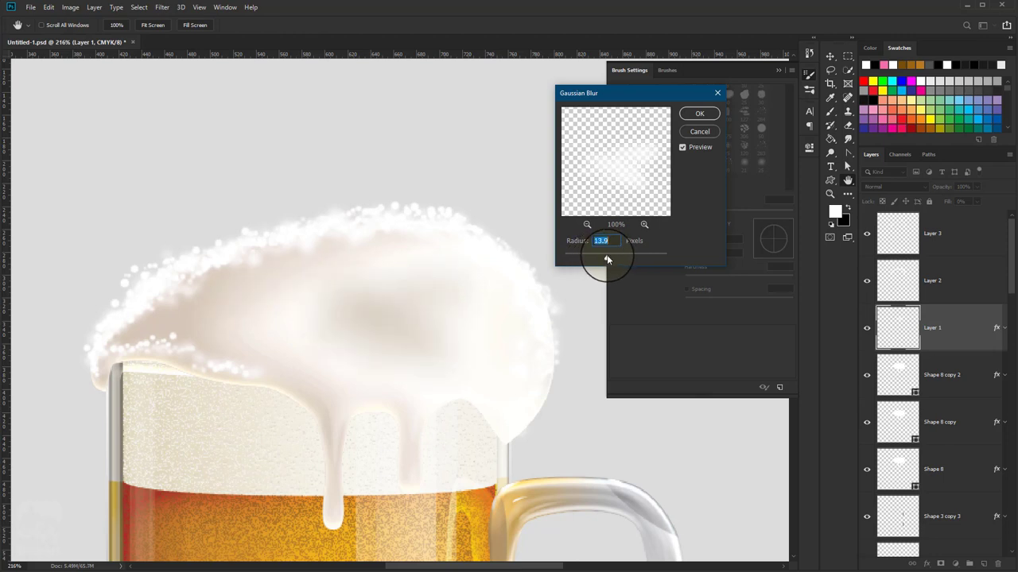
{"action": "left_click", "coordinate": [699, 114]}
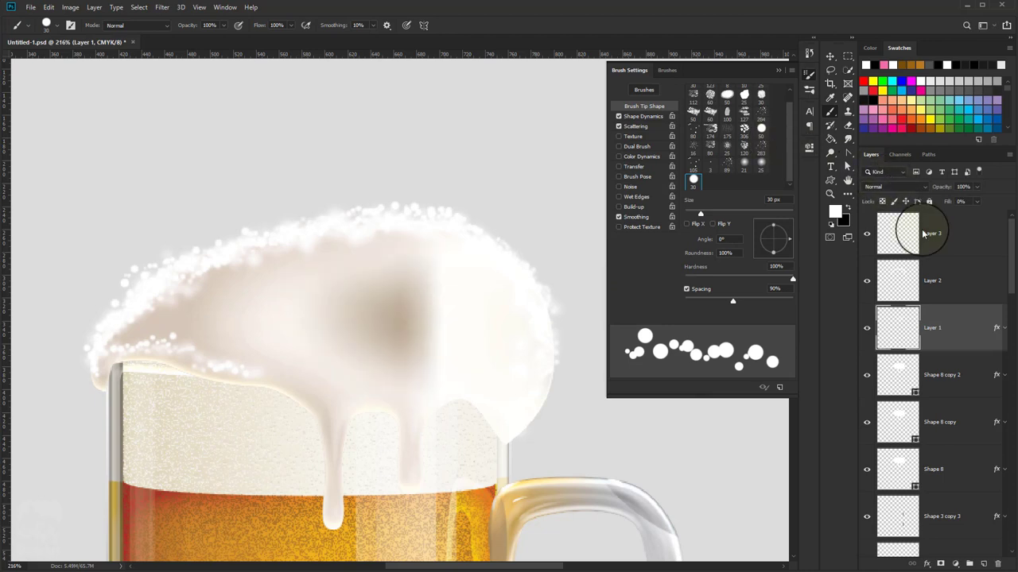
{"action": "left_click_drag", "start_coordinate": [976, 202], "coordinate": [928, 202]}
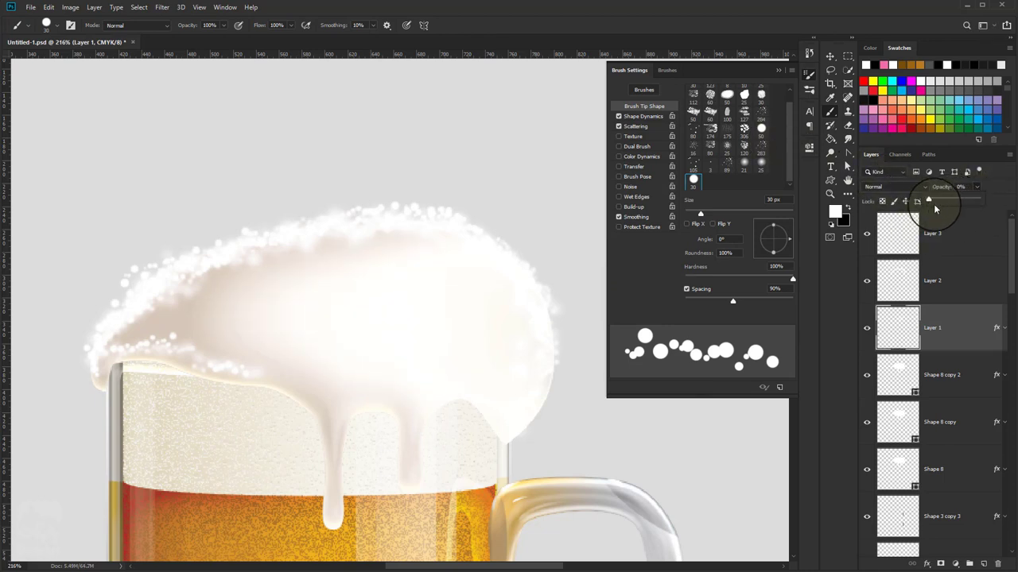
{"action": "left_click_drag", "start_coordinate": [929, 198], "coordinate": [932, 198]}
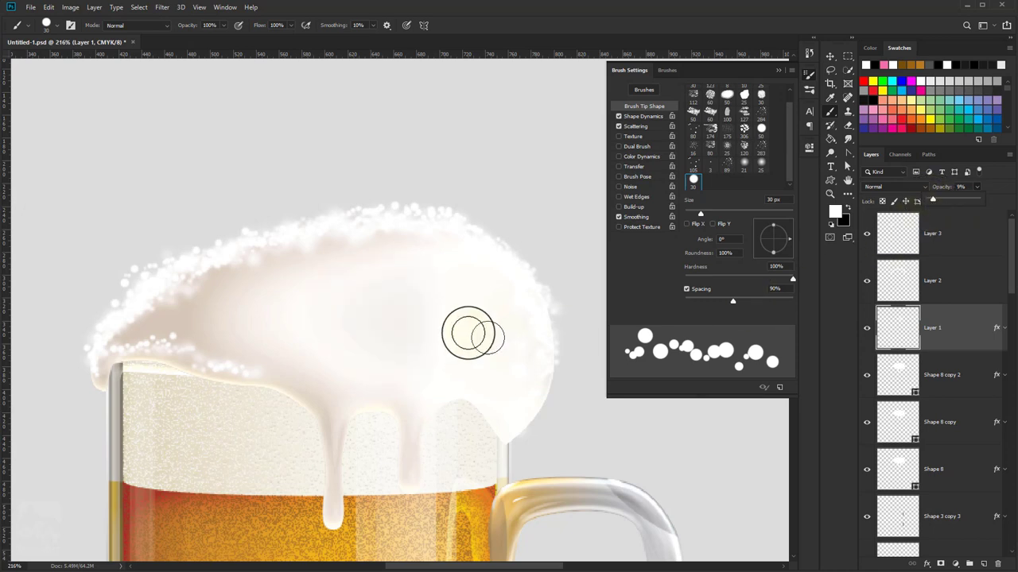
{"action": "left_click", "coordinate": [959, 245]}
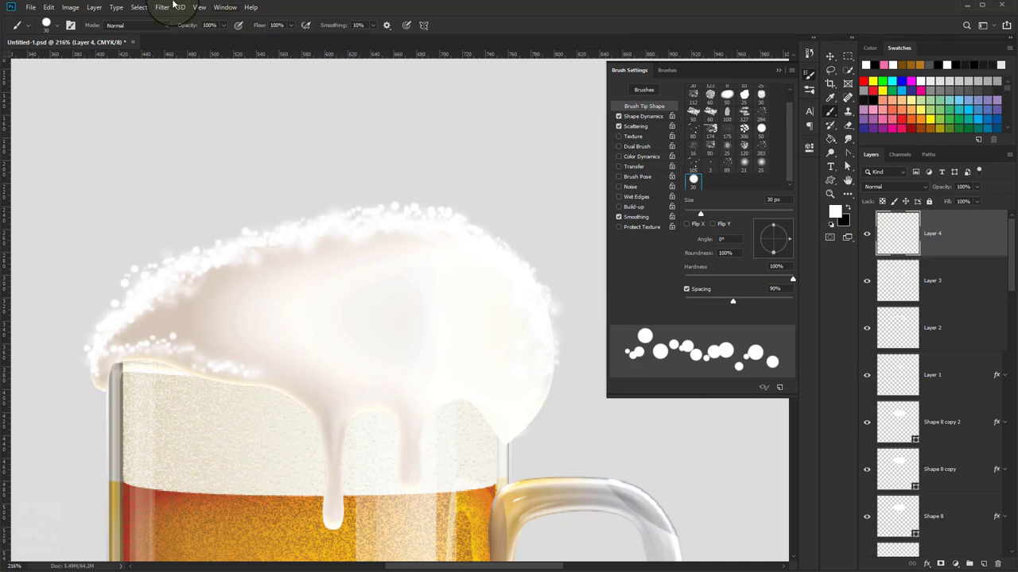
- Add a white Screen-mode drop shadow to Layer 4 and lower its opacity to 65%
{"action": "left_click", "coordinate": [94, 8]}
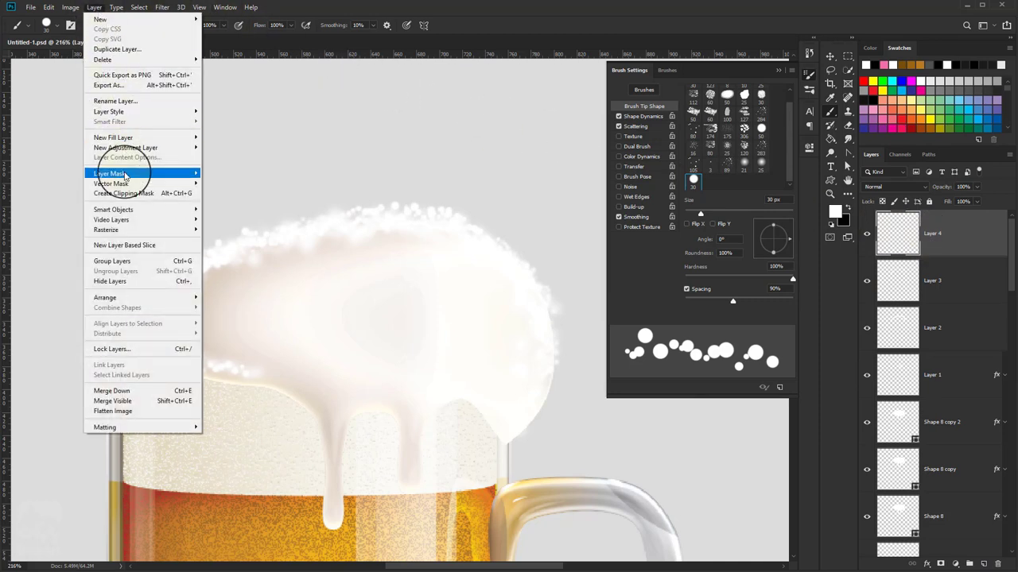
{"action": "mouse_move", "coordinate": [109, 111]}
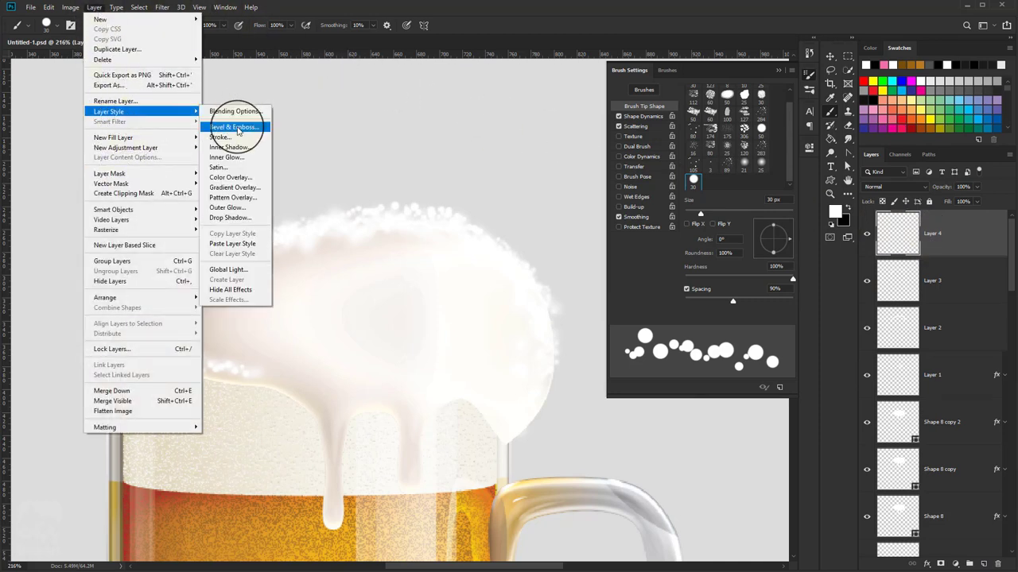
{"action": "left_click", "coordinate": [236, 218]}
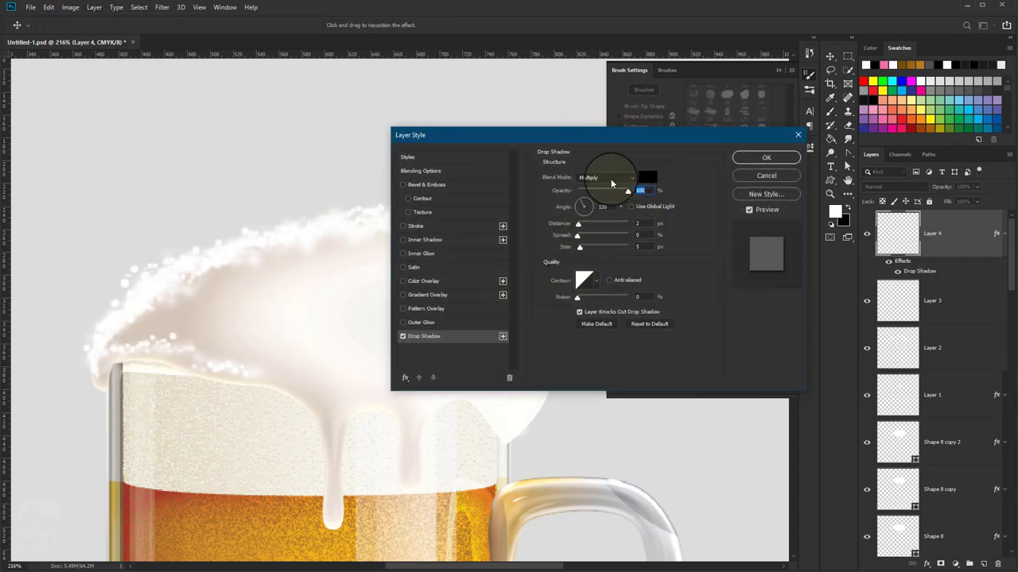
{"action": "left_click", "coordinate": [611, 179]}
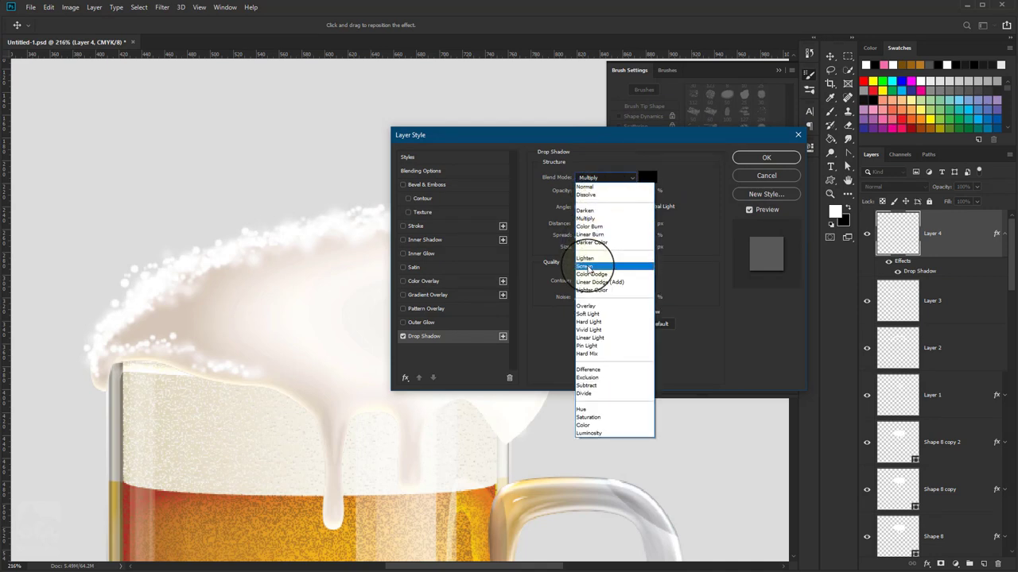
{"action": "left_click", "coordinate": [585, 266]}
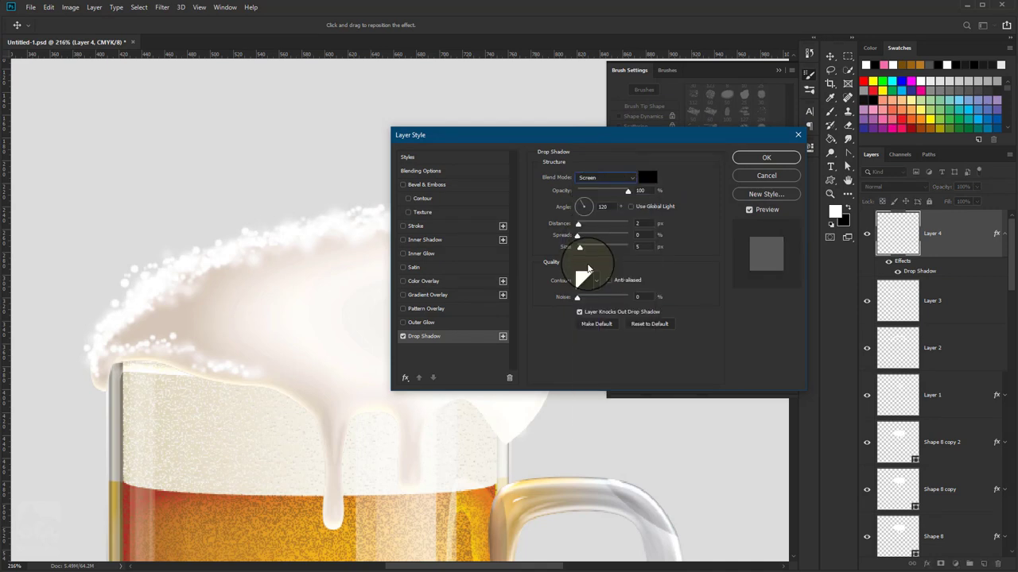
{"action": "left_click_drag", "start_coordinate": [643, 190], "coordinate": [603, 157]}
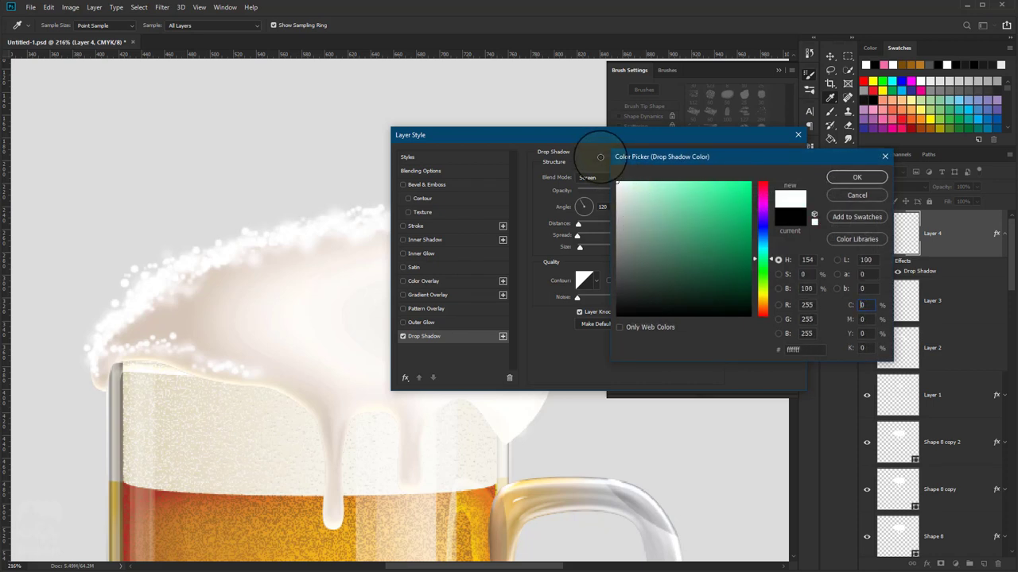
{"action": "left_click", "coordinate": [856, 177]}
{"action": "left_click_drag", "start_coordinate": [643, 189], "coordinate": [617, 191]}
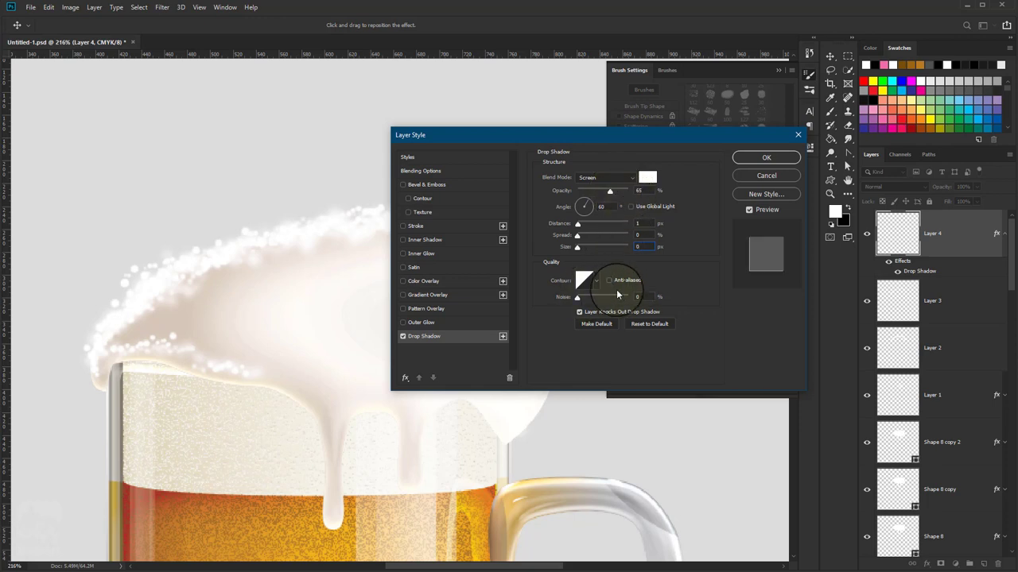
- Add a black Overlay inner shadow: angle 32°, distance 3 px, size 2 px; apply the style
{"action": "left_click", "coordinate": [425, 240]}
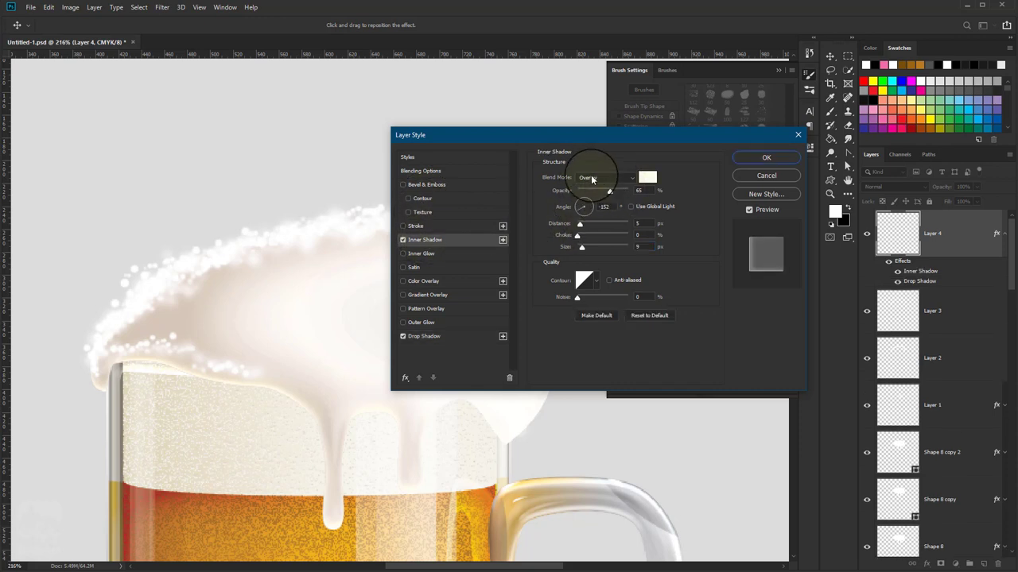
{"action": "left_click", "coordinate": [591, 176]}
{"action": "left_click", "coordinate": [646, 177]}
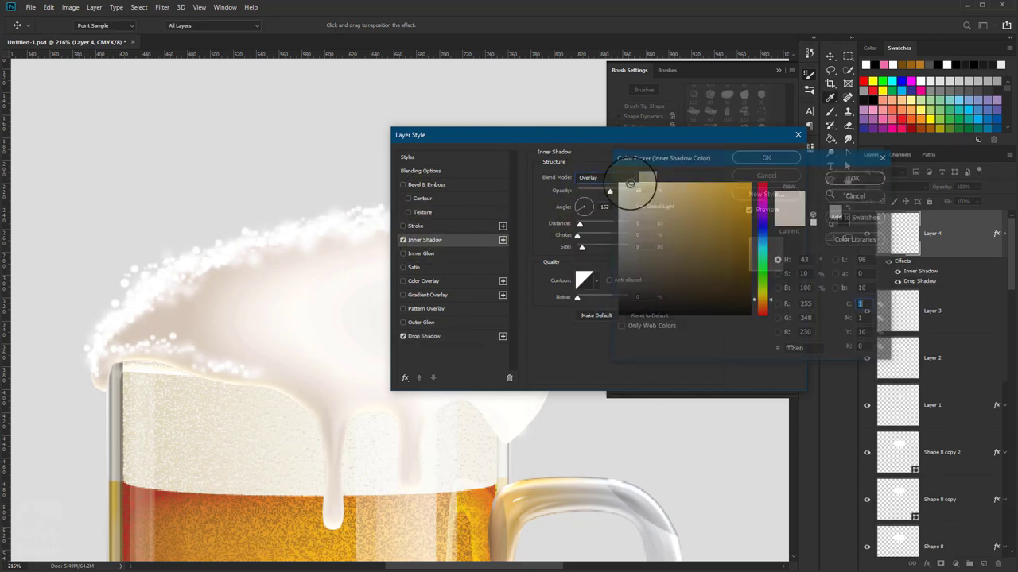
{"action": "left_click_drag", "start_coordinate": [655, 233], "coordinate": [598, 334]}
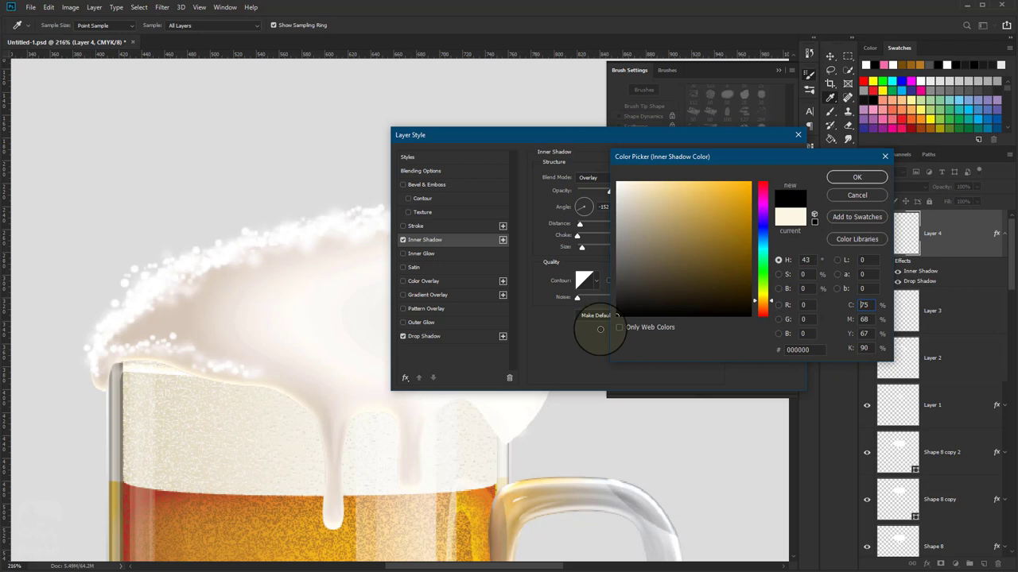
{"action": "left_click", "coordinate": [855, 178]}
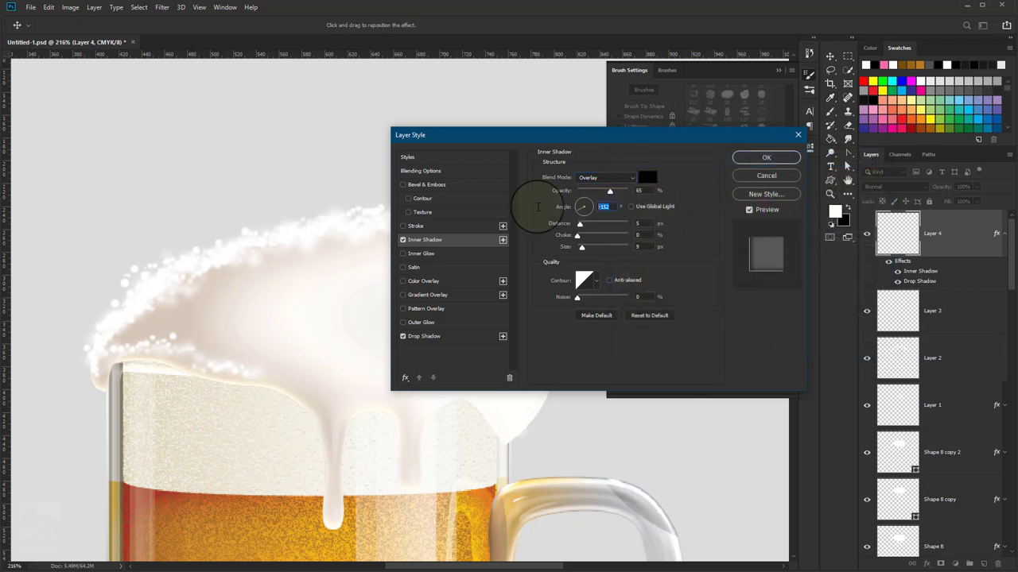
{"action": "left_click_drag", "start_coordinate": [545, 205], "coordinate": [552, 205]}
{"action": "type", "text": "32"}
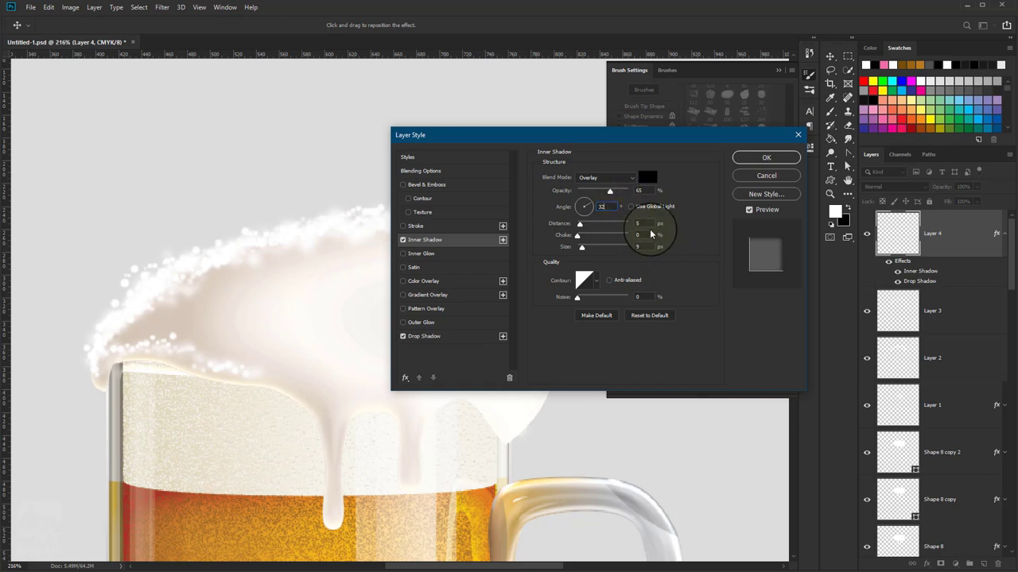
{"action": "key", "text": "Tab"}
{"action": "type", "text": "3"}
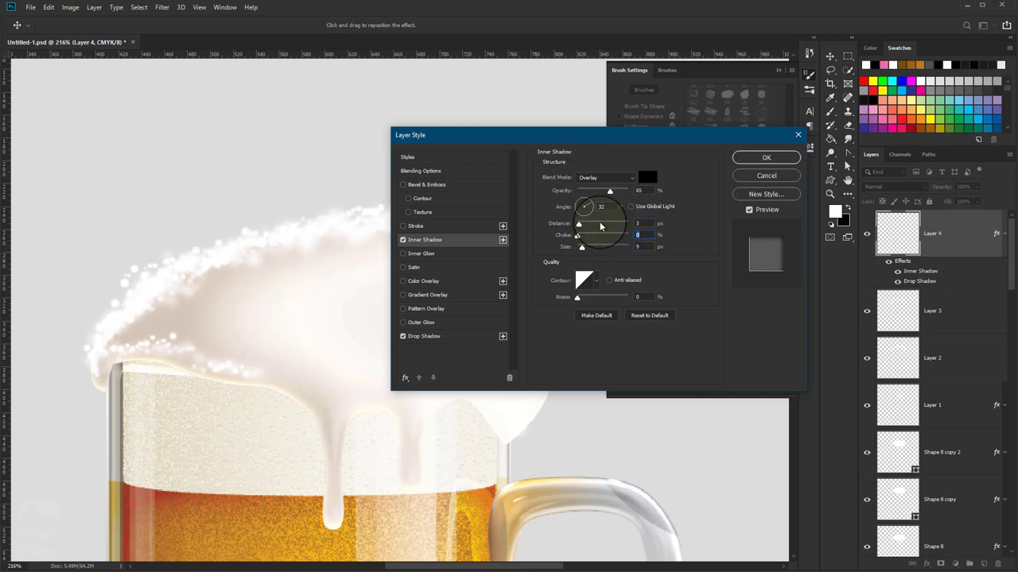
{"action": "key", "text": "Tab"}
{"action": "type", "text": "2"}
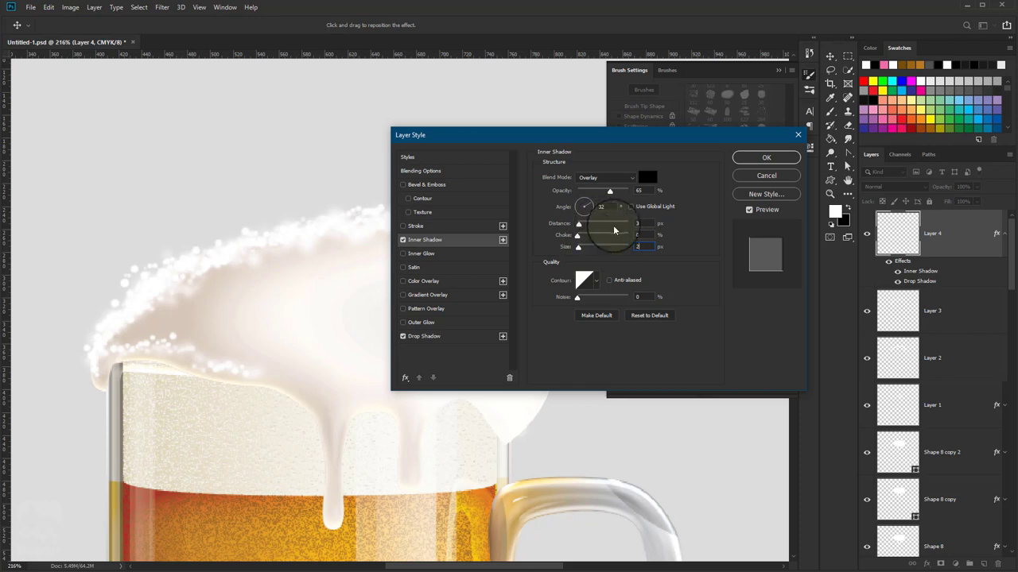
{"action": "left_click", "coordinate": [765, 157]}
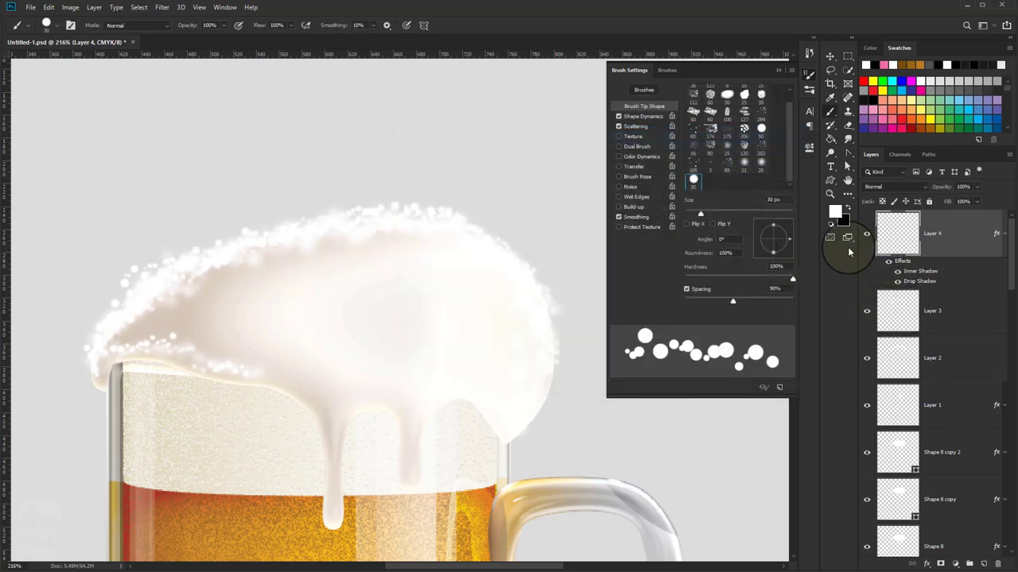
- Set Layer 4's fill to 20% and the brush tip to 18 px, 100% hardness, 200% spacing
{"action": "left_click", "coordinate": [963, 201]}
{"action": "type", "text": "20"}
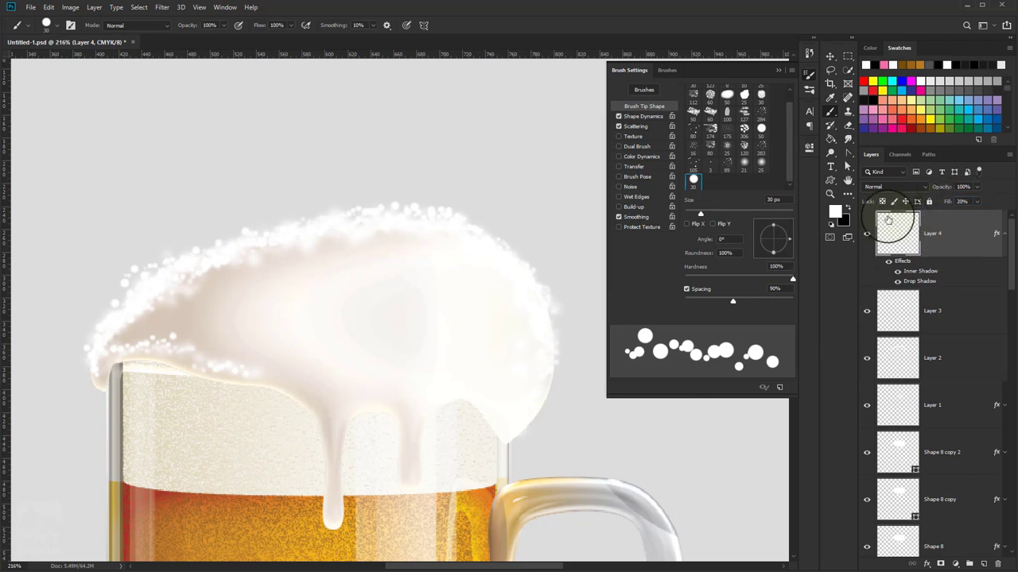
{"action": "left_click", "coordinate": [772, 199]}
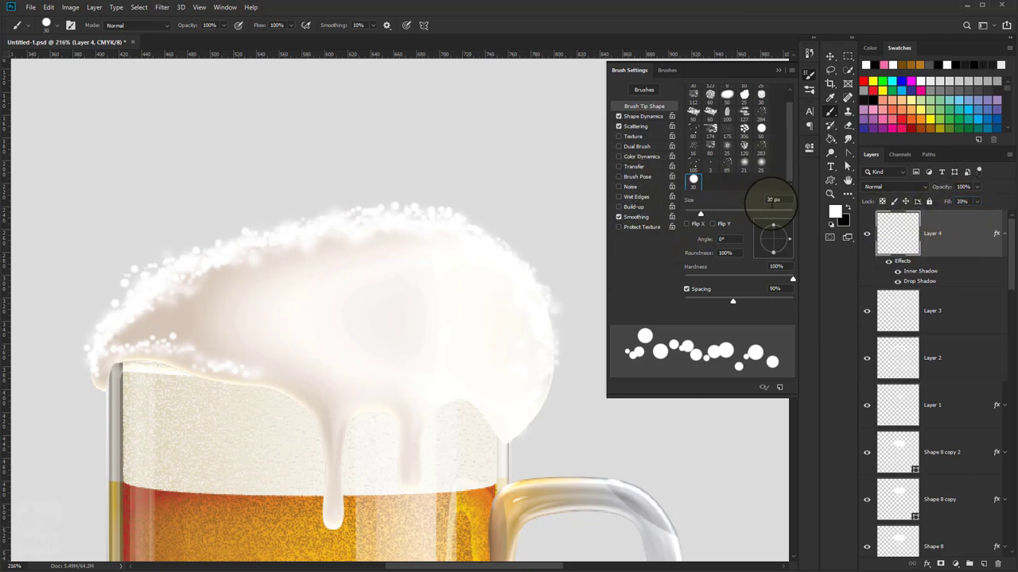
{"action": "type", "text": "10"}
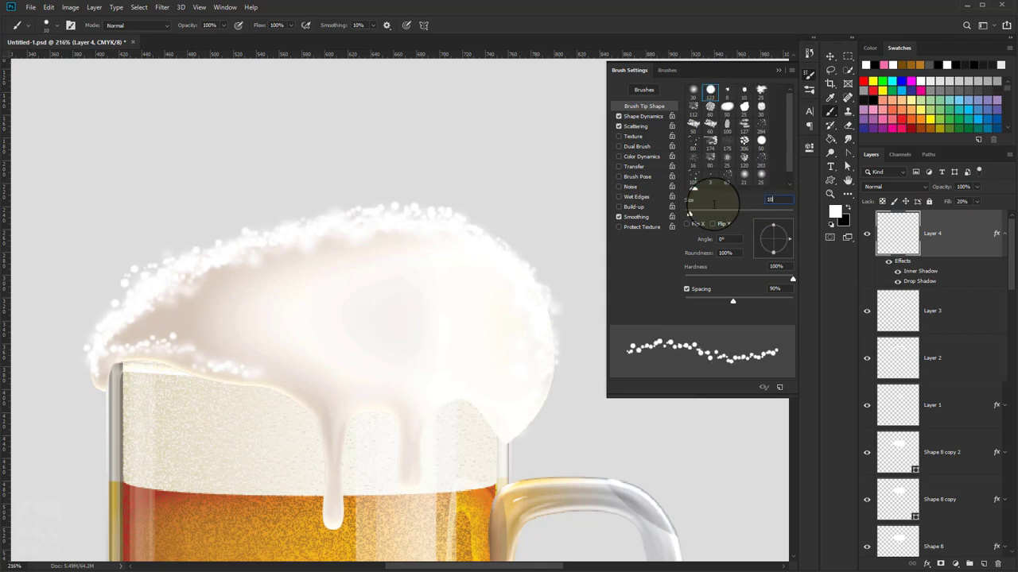
{"action": "left_click", "coordinate": [773, 200]}
{"action": "type", "text": "8"}
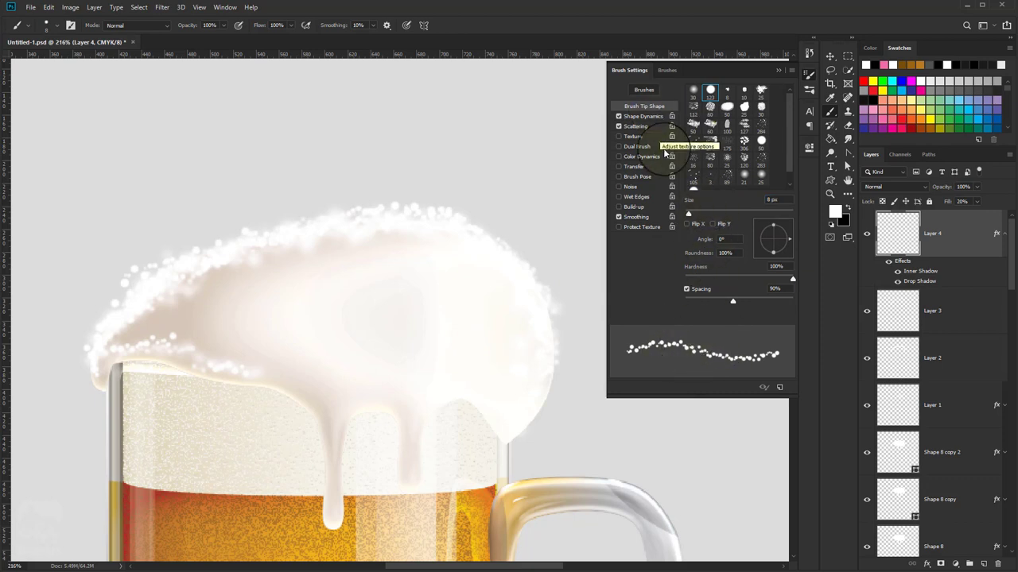
{"action": "left_click", "coordinate": [783, 200]}
{"action": "type", "text": "1"}
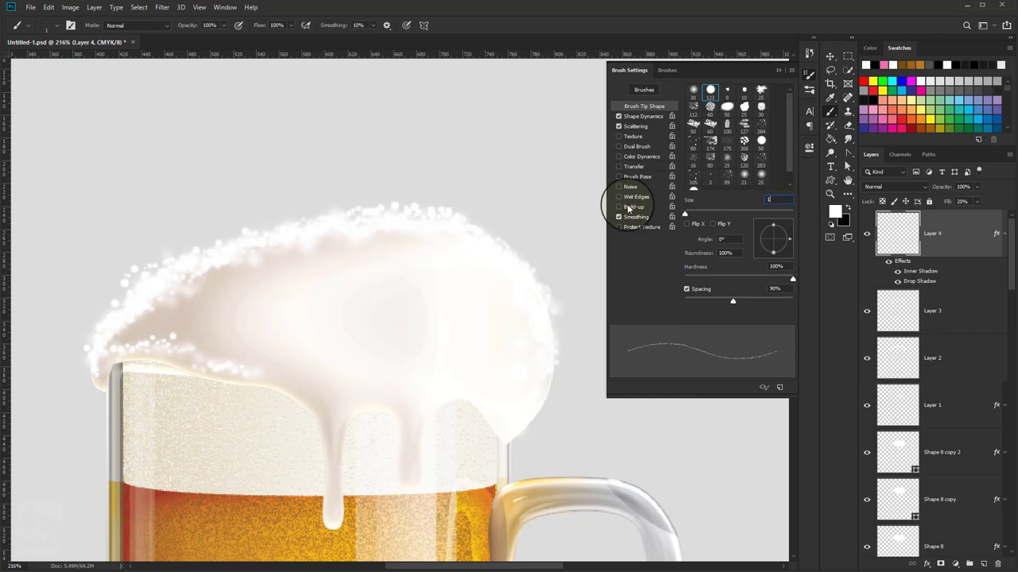
{"action": "type", "text": "8"}
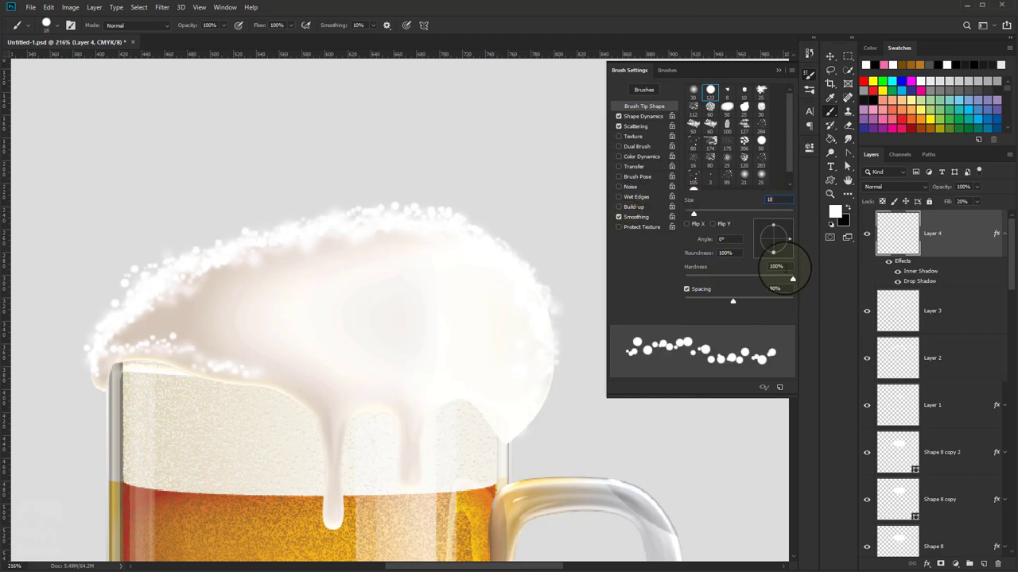
{"action": "left_click", "coordinate": [776, 267]}
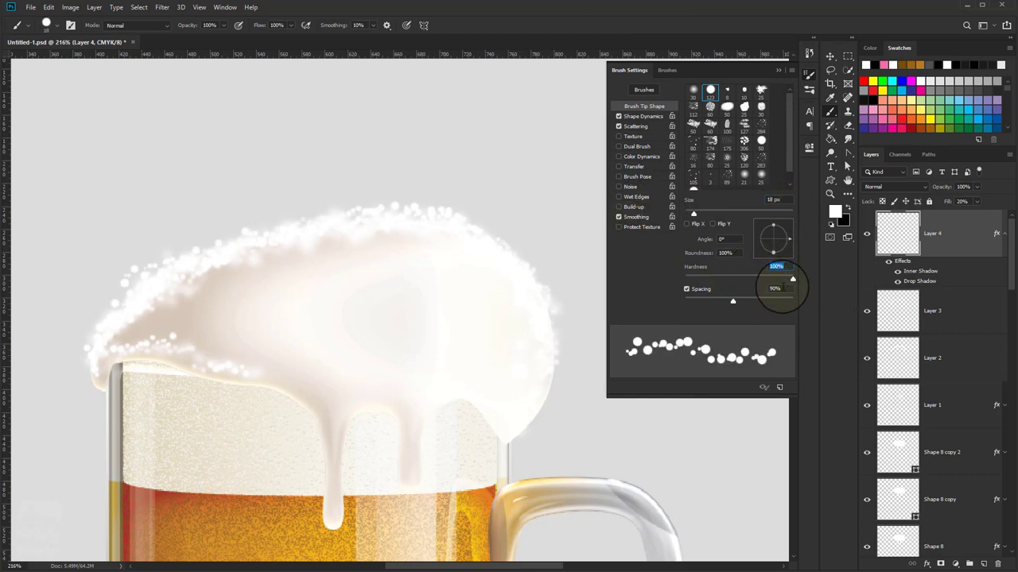
{"action": "left_click", "coordinate": [775, 289]}
{"action": "type", "text": "20"}
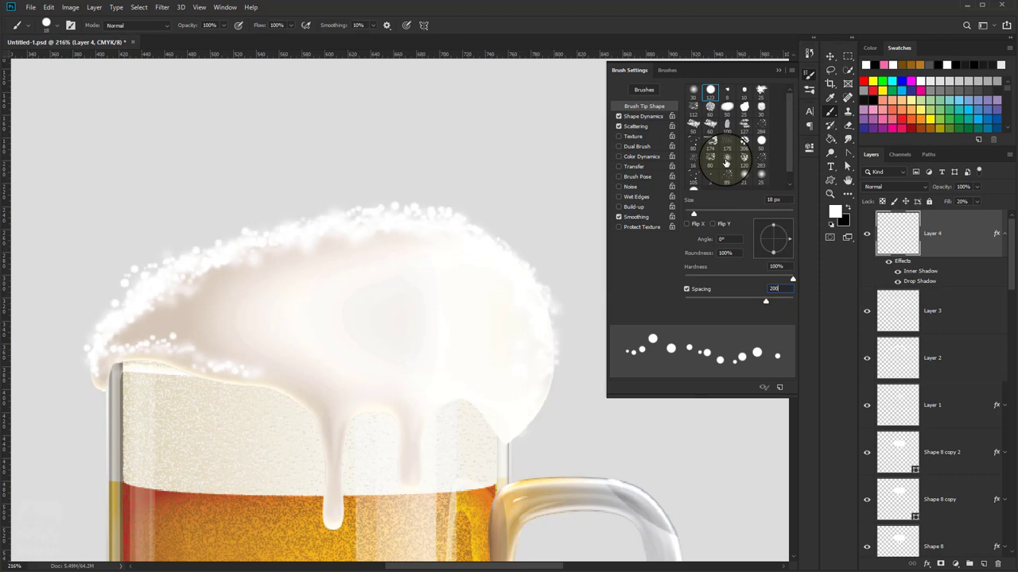
- Give the brush a 10% minimum diameter in Shape Dynamics and 700% scatter
{"action": "left_click", "coordinate": [644, 116]}
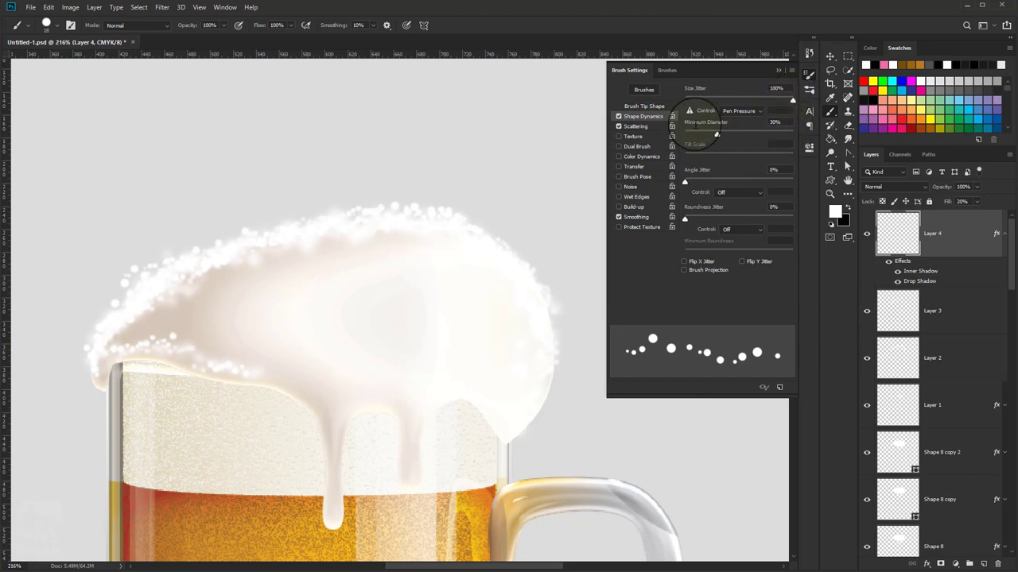
{"action": "type", "text": "10"}
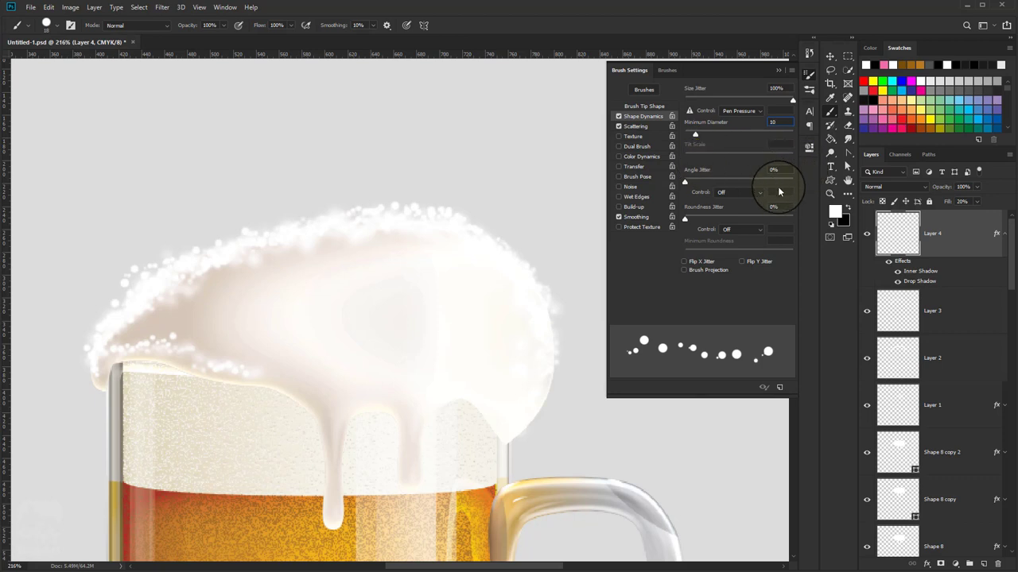
{"action": "left_click", "coordinate": [636, 127]}
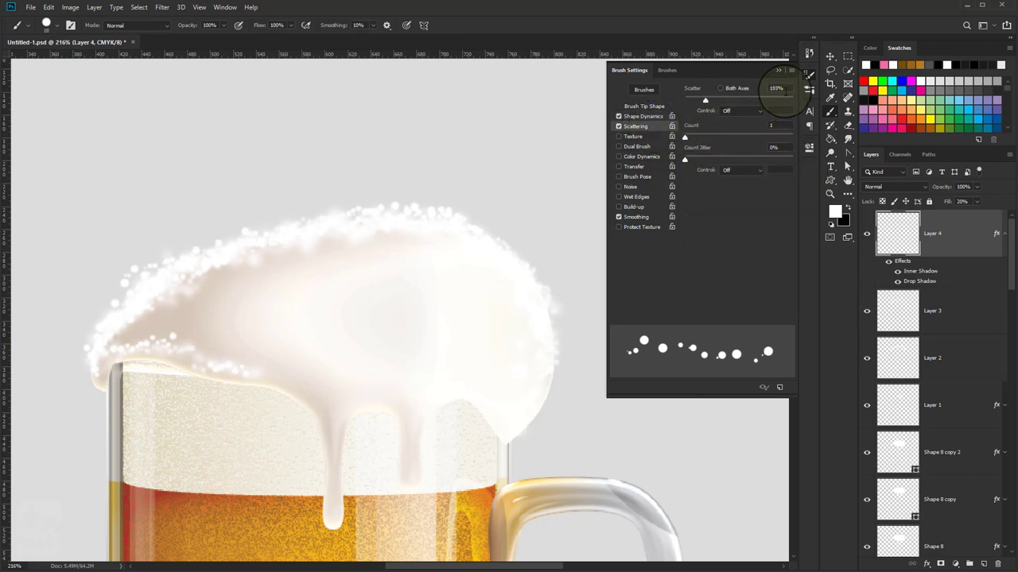
{"action": "left_click", "coordinate": [779, 89]}
{"action": "type", "text": "700"}
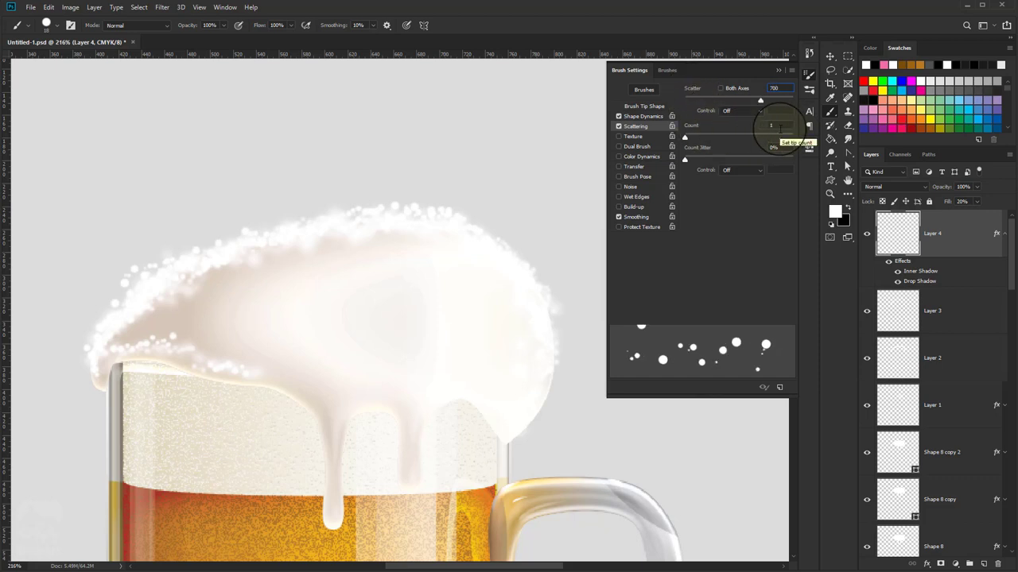
{"action": "left_click", "coordinate": [902, 233]}
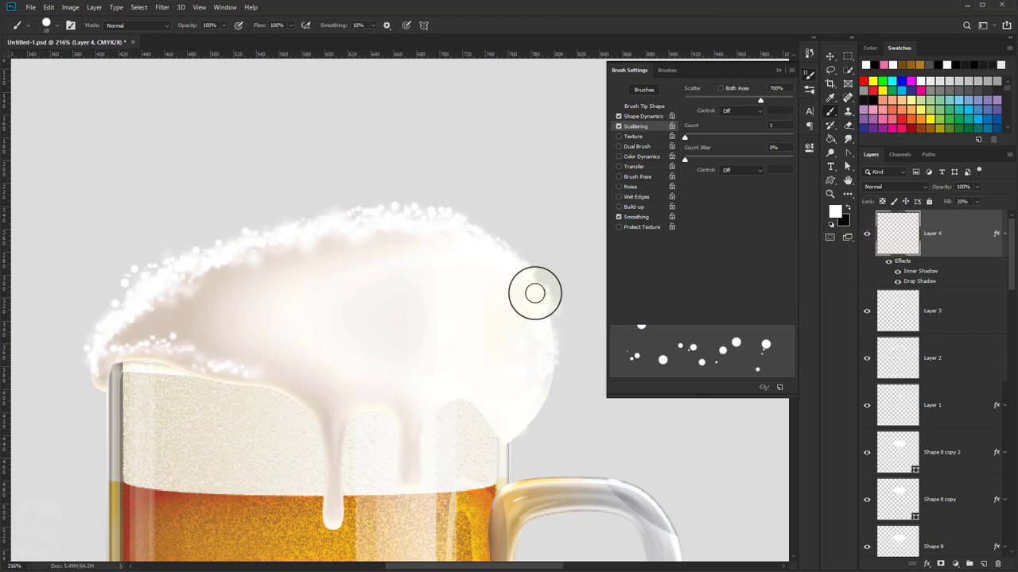
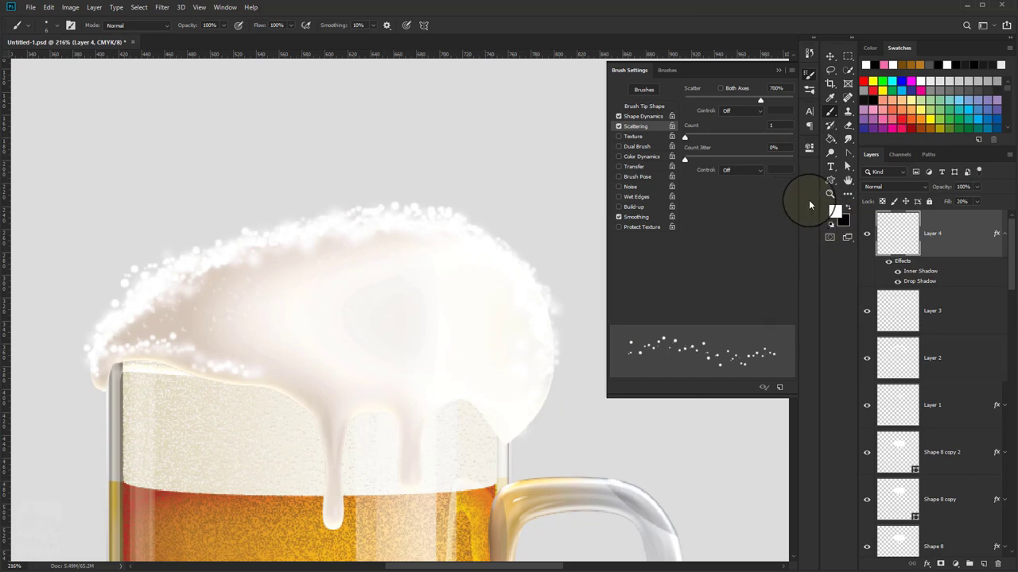
- Set the foreground colour to a muted dark brown (#544b42) sampled from the beer
{"action": "left_click", "coordinate": [834, 213]}
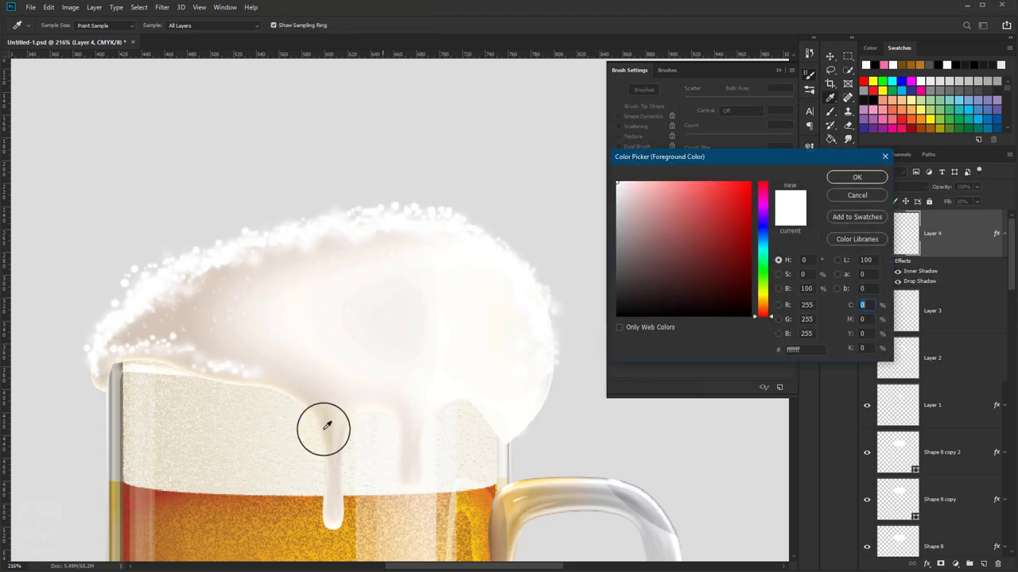
{"action": "left_click", "coordinate": [186, 511]}
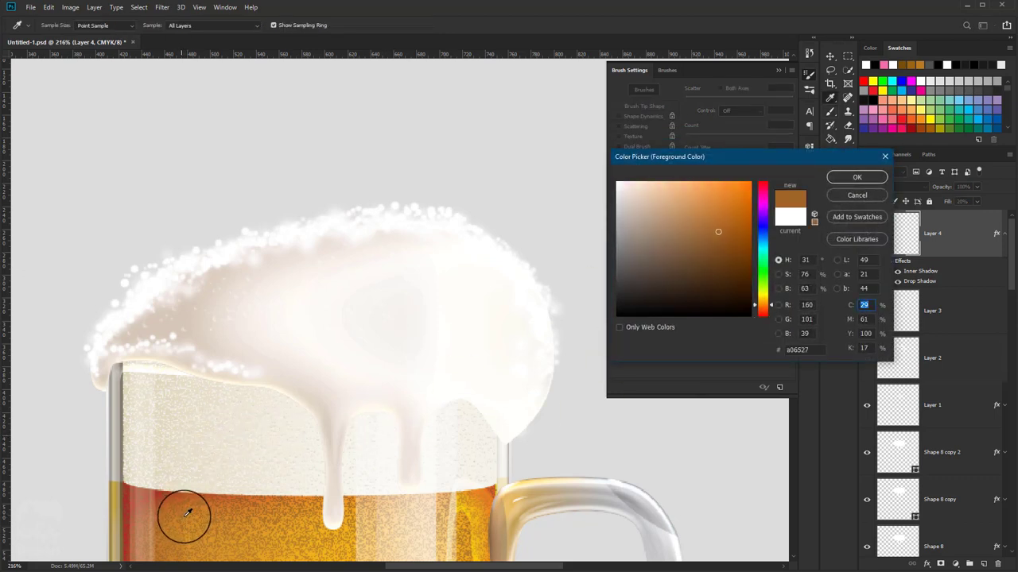
{"action": "left_click_drag", "start_coordinate": [684, 259], "coordinate": [674, 268]}
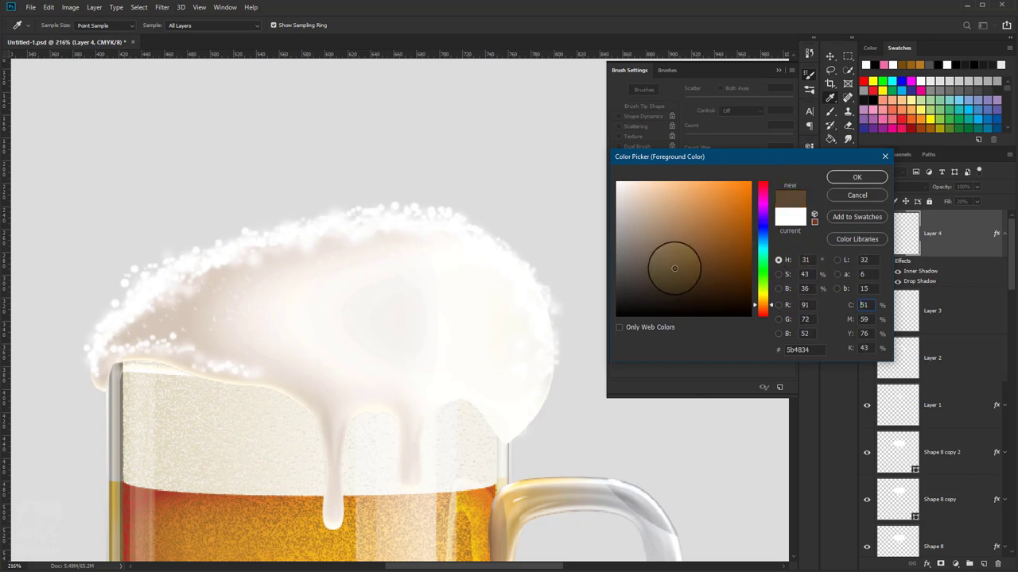
{"action": "left_click_drag", "start_coordinate": [670, 273], "coordinate": [635, 270]}
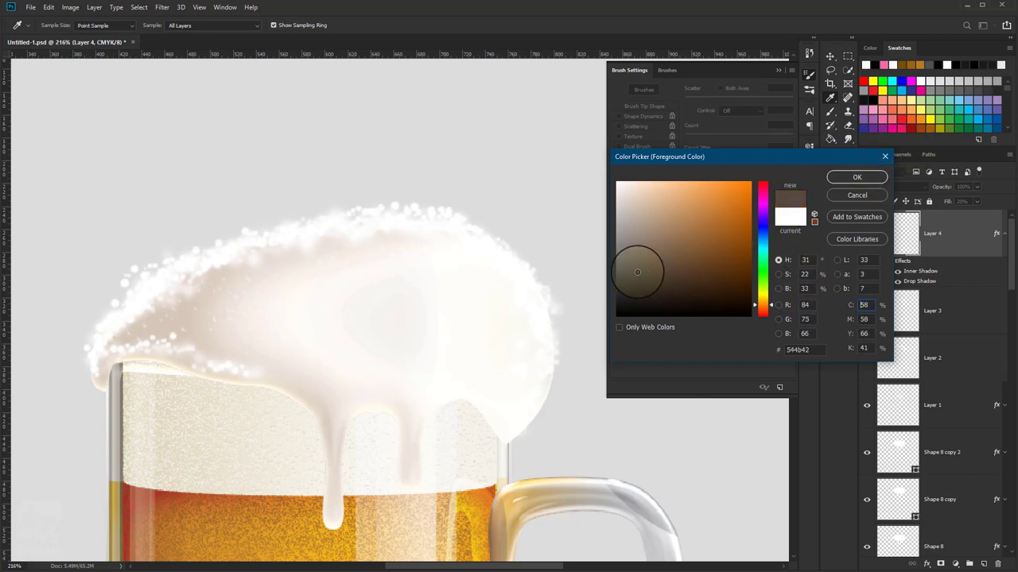
{"action": "left_click", "coordinate": [856, 177]}
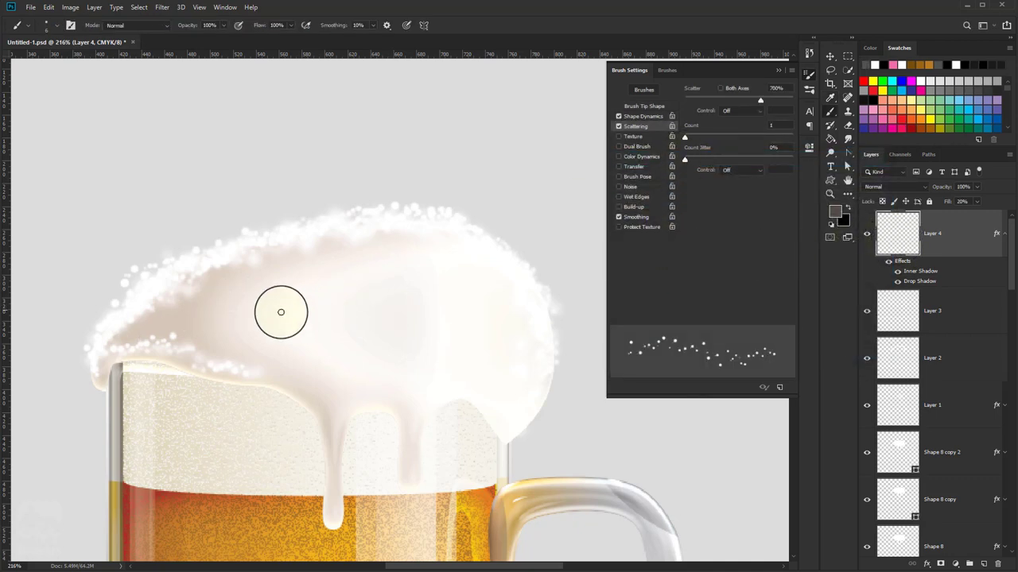
- Brush scattered brown bubble dots over the foam and drips on Layer 4, then set Fill to 5%
{"action": "left_click_drag", "start_coordinate": [208, 302], "coordinate": [378, 269]}
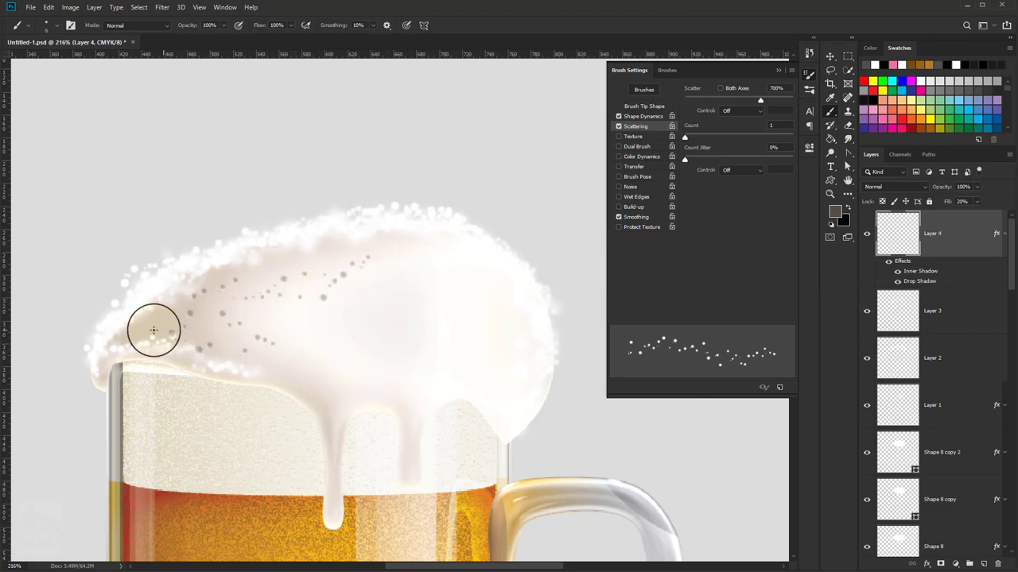
{"action": "left_click_drag", "start_coordinate": [152, 329], "coordinate": [247, 332]}
{"action": "left_click_drag", "start_coordinate": [300, 350], "coordinate": [332, 357]}
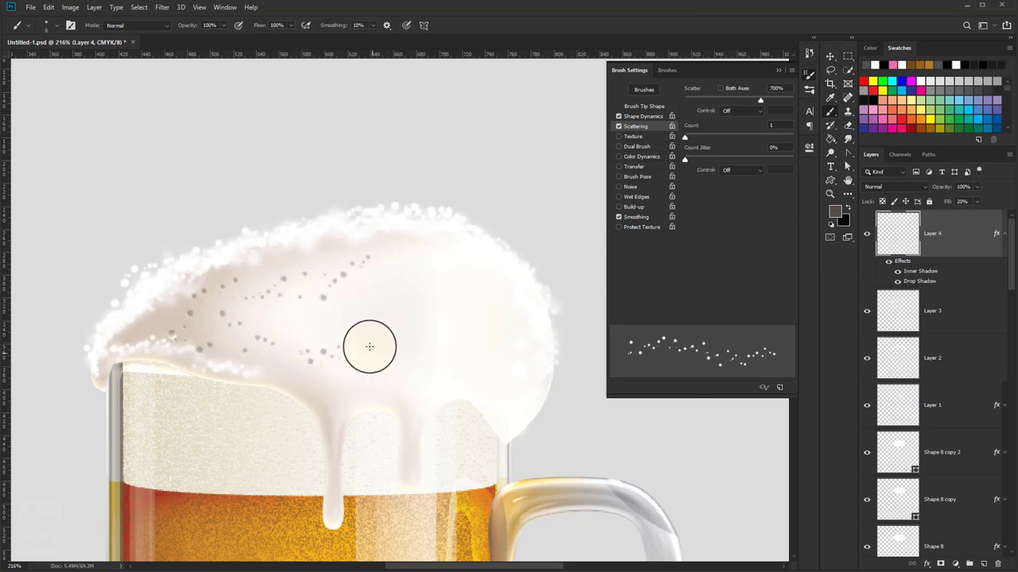
{"action": "mouse_move", "coordinate": [336, 295]}
{"action": "left_mouse_down"}
{"action": "mouse_move", "coordinate": [448, 262]}
{"action": "mouse_move", "coordinate": [448, 284]}
{"action": "mouse_move", "coordinate": [505, 357]}
{"action": "mouse_move", "coordinate": [341, 337]}
{"action": "mouse_move", "coordinate": [325, 390]}
{"action": "mouse_move", "coordinate": [256, 363]}
{"action": "mouse_move", "coordinate": [156, 346]}
{"action": "mouse_move", "coordinate": [170, 307]}
{"action": "mouse_move", "coordinate": [103, 357]}
{"action": "left_mouse_up"}
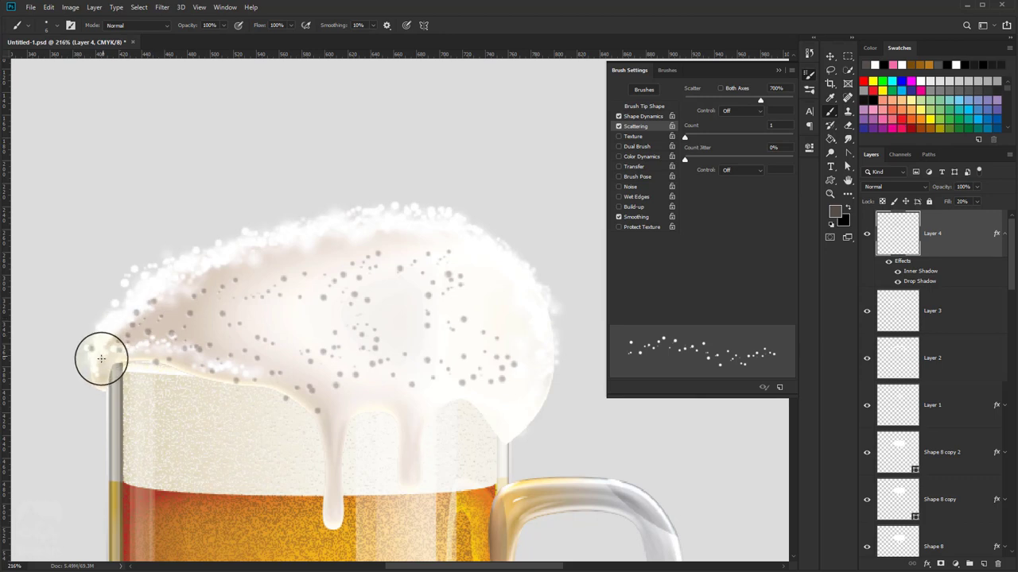
{"action": "mouse_move", "coordinate": [326, 400]}
{"action": "left_mouse_down"}
{"action": "mouse_move", "coordinate": [338, 495]}
{"action": "mouse_move", "coordinate": [390, 486]}
{"action": "mouse_move", "coordinate": [411, 386]}
{"action": "mouse_move", "coordinate": [521, 420]}
{"action": "mouse_move", "coordinate": [477, 239]}
{"action": "mouse_move", "coordinate": [231, 245]}
{"action": "mouse_move", "coordinate": [95, 348]}
{"action": "left_mouse_up"}
{"action": "mouse_move", "coordinate": [268, 340]}
{"action": "left_mouse_down"}
{"action": "mouse_move", "coordinate": [295, 318]}
{"action": "mouse_move", "coordinate": [395, 284]}
{"action": "mouse_move", "coordinate": [334, 522]}
{"action": "mouse_move", "coordinate": [411, 387]}
{"action": "left_mouse_up"}
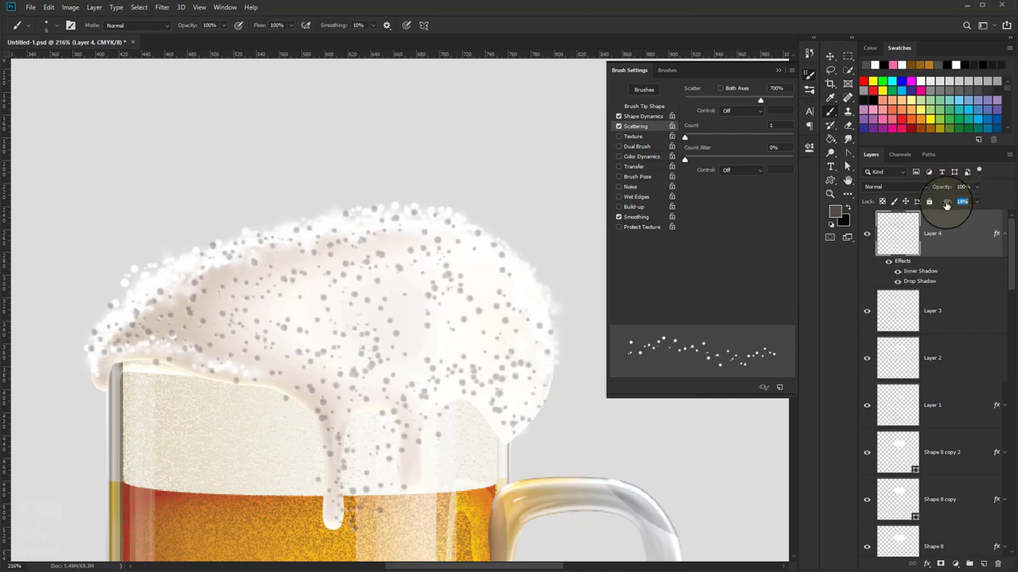
{"action": "left_click_drag", "start_coordinate": [946, 205], "coordinate": [941, 207]}
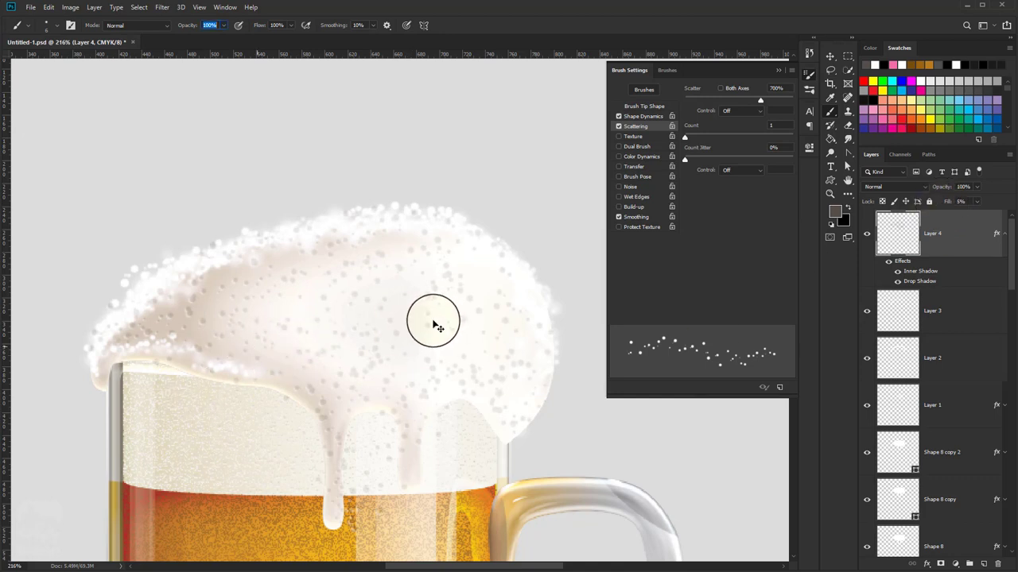
- Hide Layers 3 and 2 to compare the foam without them
{"action": "scroll", "coordinate": [433, 325], "scroll_direction": "down", "scroll_amount": 2, "text": "alt"}
{"action": "scroll", "coordinate": [432, 318], "scroll_direction": "down", "scroll_amount": 2, "text": "alt"}
{"action": "scroll", "coordinate": [432, 318], "scroll_direction": "down", "scroll_amount": 3, "text": "alt"}
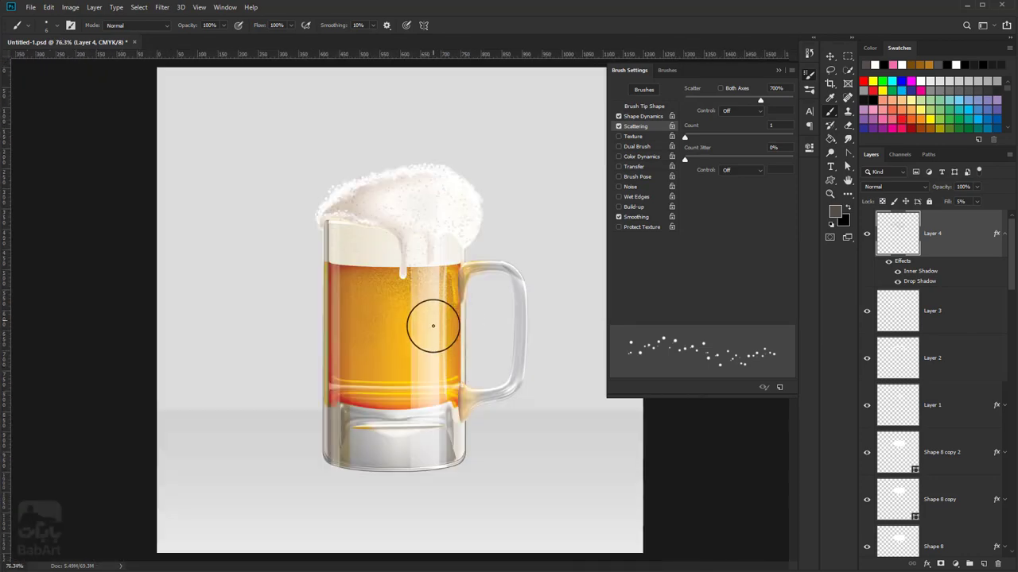
{"action": "scroll", "coordinate": [429, 236], "scroll_direction": "up", "scroll_amount": 1, "text": "alt"}
{"action": "scroll", "coordinate": [414, 251], "scroll_direction": "up", "scroll_amount": 1, "text": "alt"}
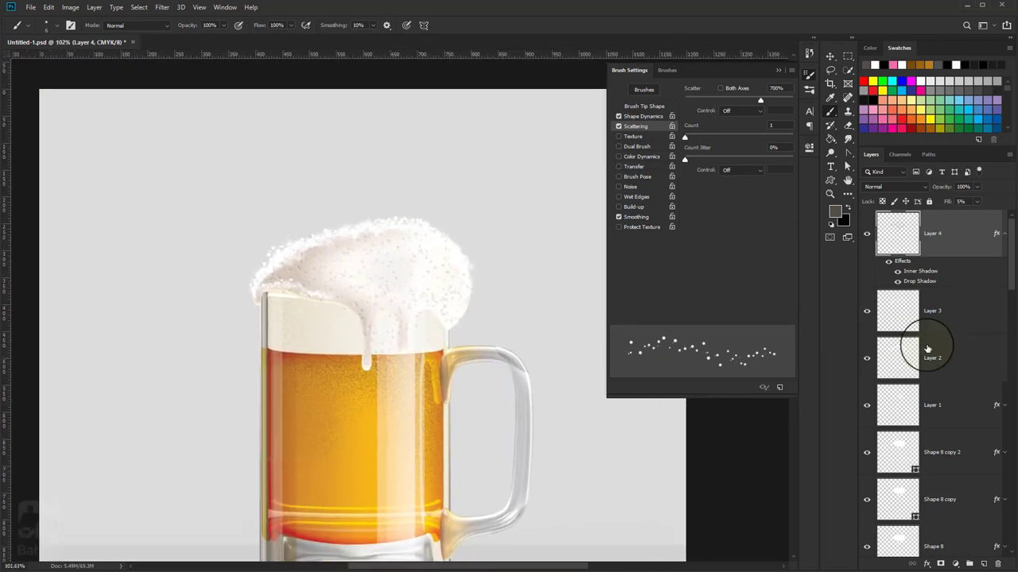
{"action": "left_click", "coordinate": [866, 316]}
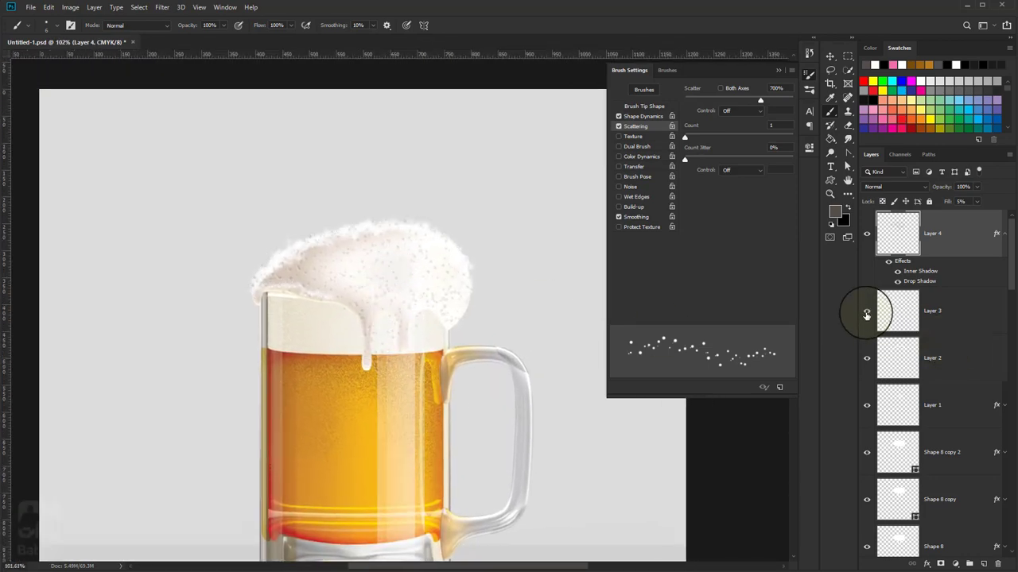
{"action": "left_click", "coordinate": [869, 361]}
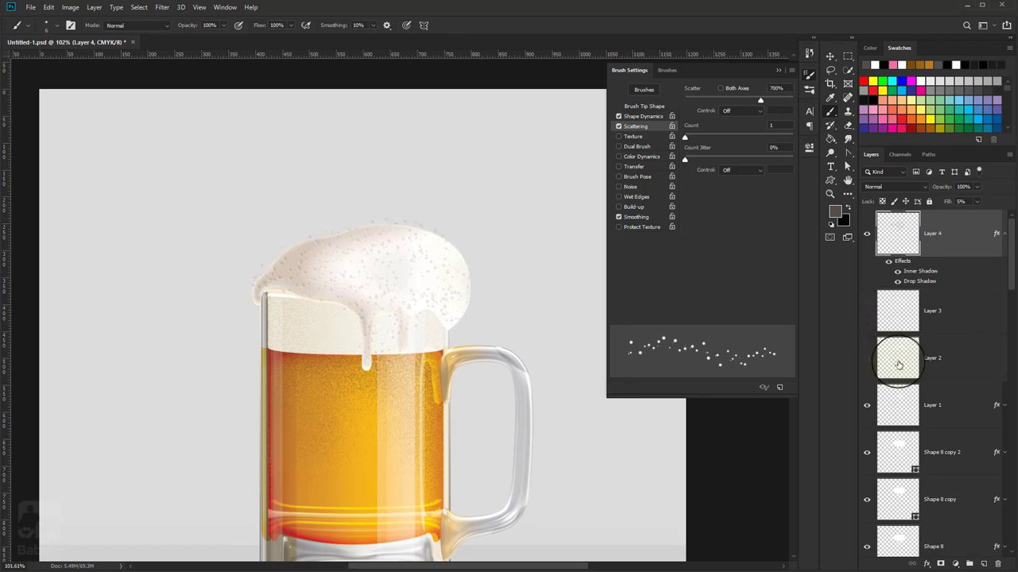
- Select Layers 1, 2 and 3 together and delete them
{"action": "left_click", "coordinate": [902, 358]}
{"action": "left_click", "coordinate": [898, 312], "text": "ctrl"}
{"action": "left_click", "coordinate": [949, 316], "text": "shift"}
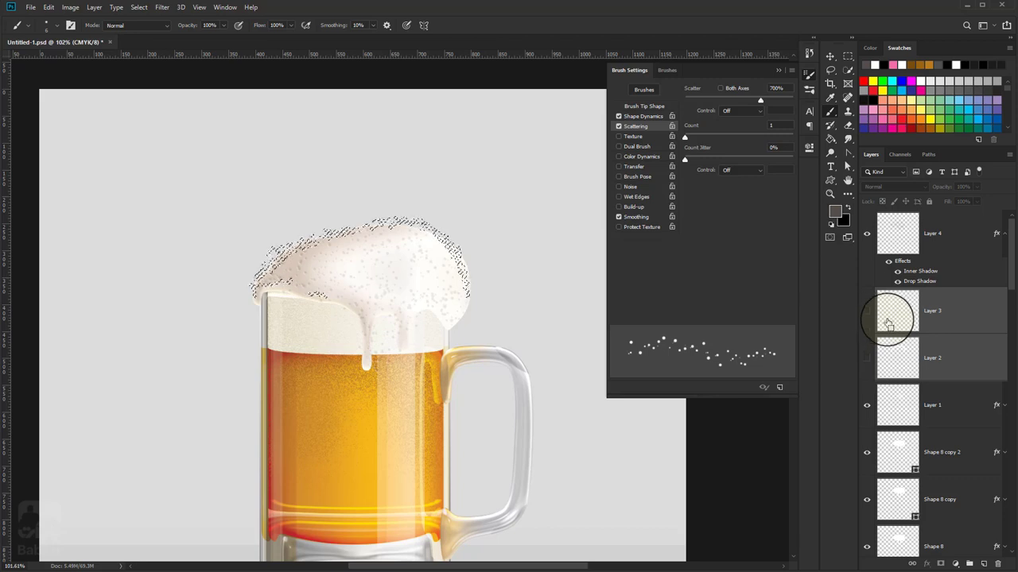
{"action": "key", "text": "ctrl+d"}
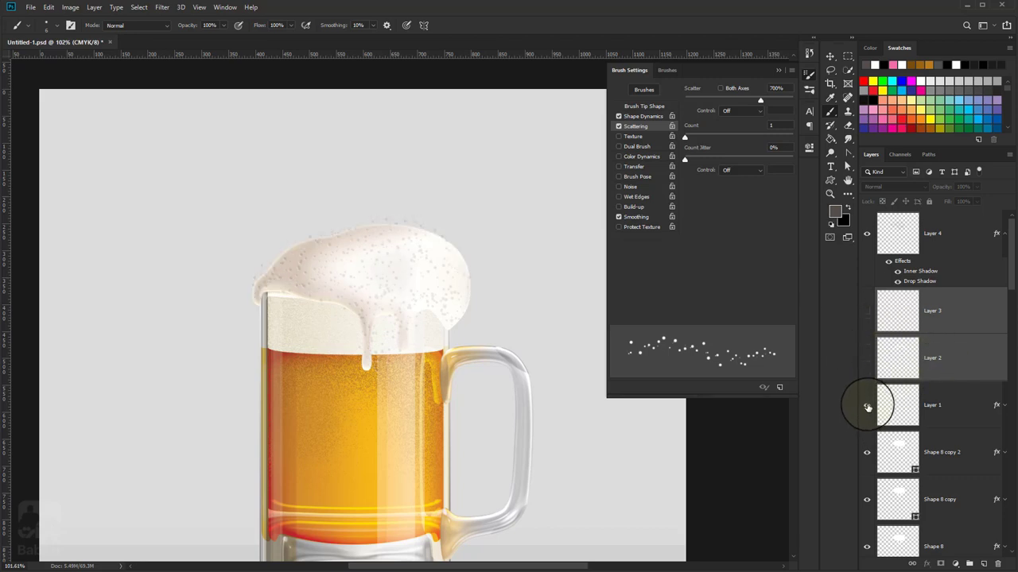
{"action": "left_click", "coordinate": [954, 406], "text": "shift"}
{"action": "left_click_drag", "start_coordinate": [943, 404], "coordinate": [998, 563]}
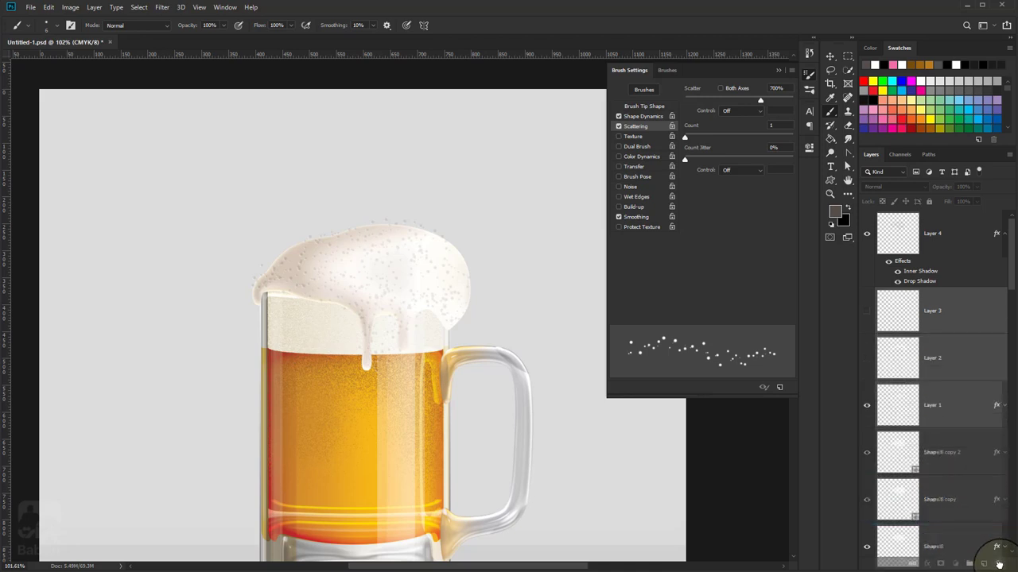
- Add a new empty Layer 5 beneath Layer 4
{"action": "left_click", "coordinate": [984, 563]}
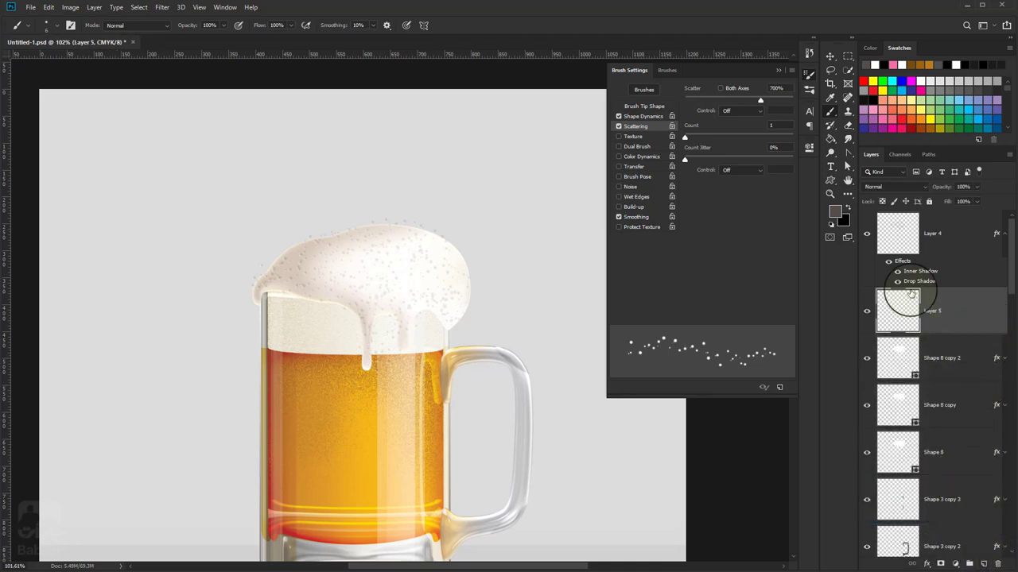
{"action": "scroll", "coordinate": [328, 238], "scroll_direction": "up", "scroll_amount": 3}
{"action": "scroll", "coordinate": [328, 243], "scroll_direction": "up", "scroll_amount": 2}
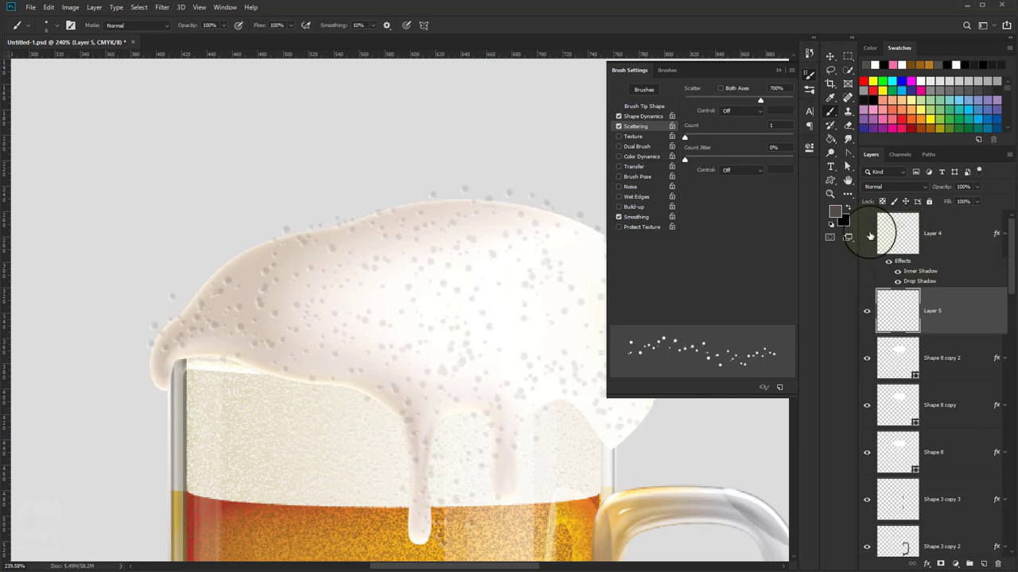
- Load the Shape 8 copy 2 foam shape as a selection on Layer 4 and invert it
{"action": "left_click", "coordinate": [868, 235]}
{"action": "left_click", "coordinate": [867, 234]}
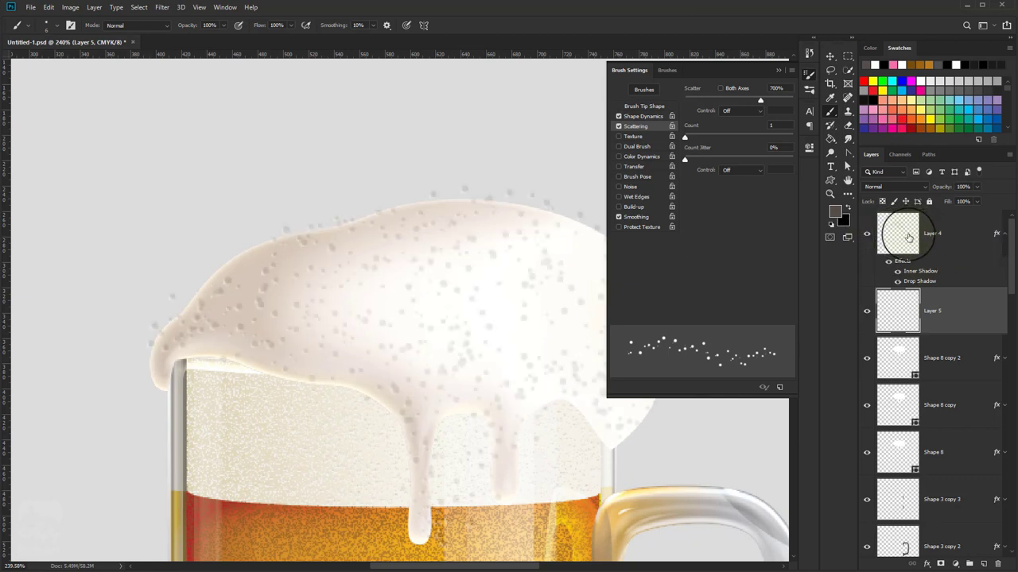
{"action": "left_click", "coordinate": [896, 360], "text": "ctrl"}
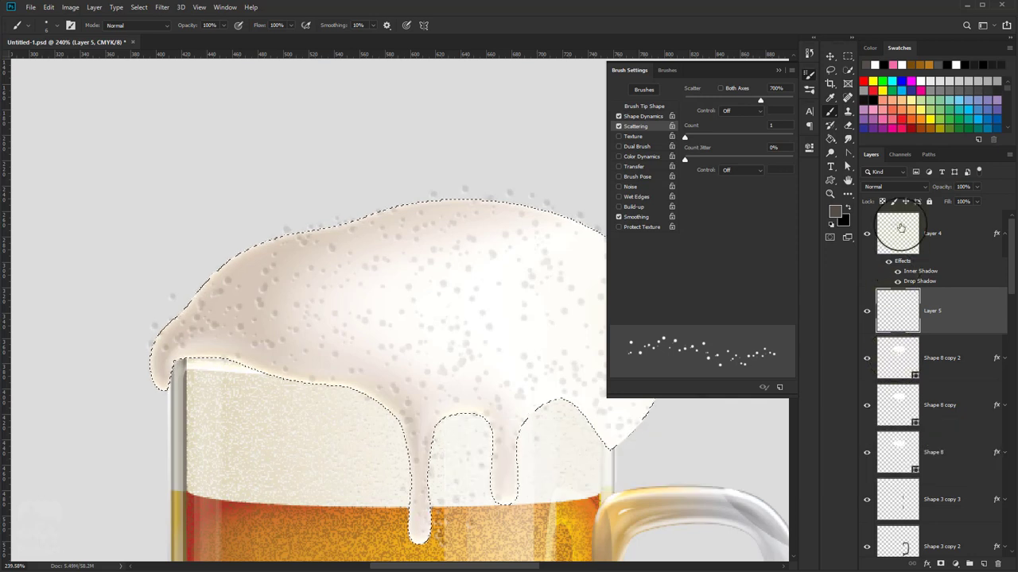
{"action": "left_click", "coordinate": [872, 235]}
{"action": "left_click", "coordinate": [868, 233]}
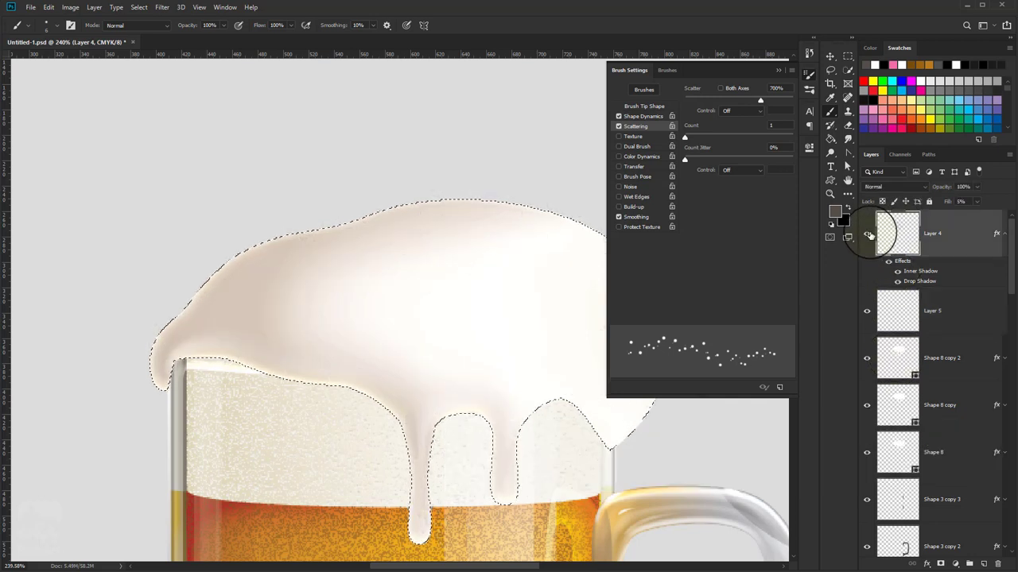
{"action": "left_click", "coordinate": [868, 233]}
{"action": "left_click", "coordinate": [139, 8]}
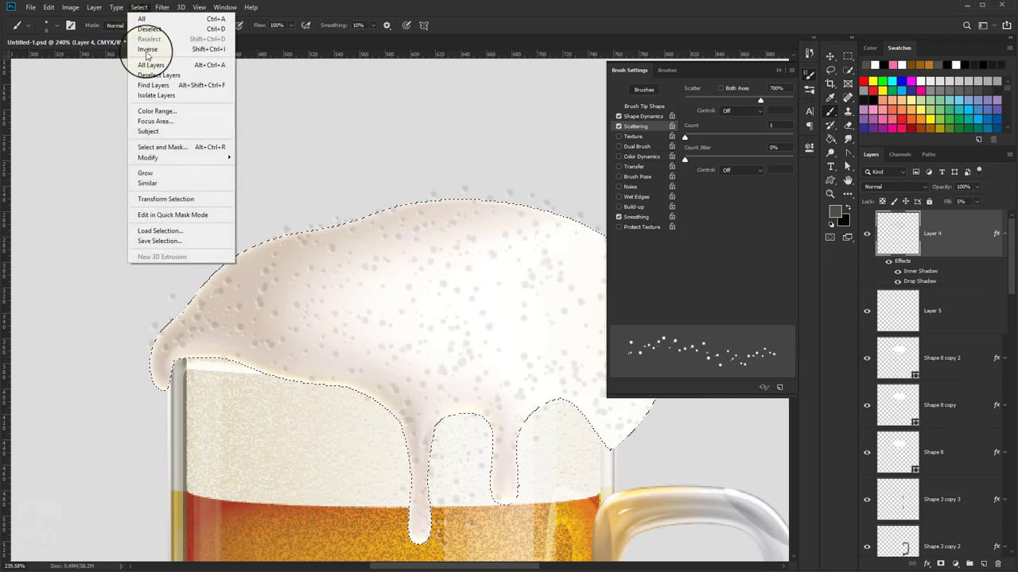
{"action": "left_click", "coordinate": [148, 50]}
- Add a layer mask to Layer 4 and invert it so bubbles show only on the foam
{"action": "left_click", "coordinate": [941, 564]}
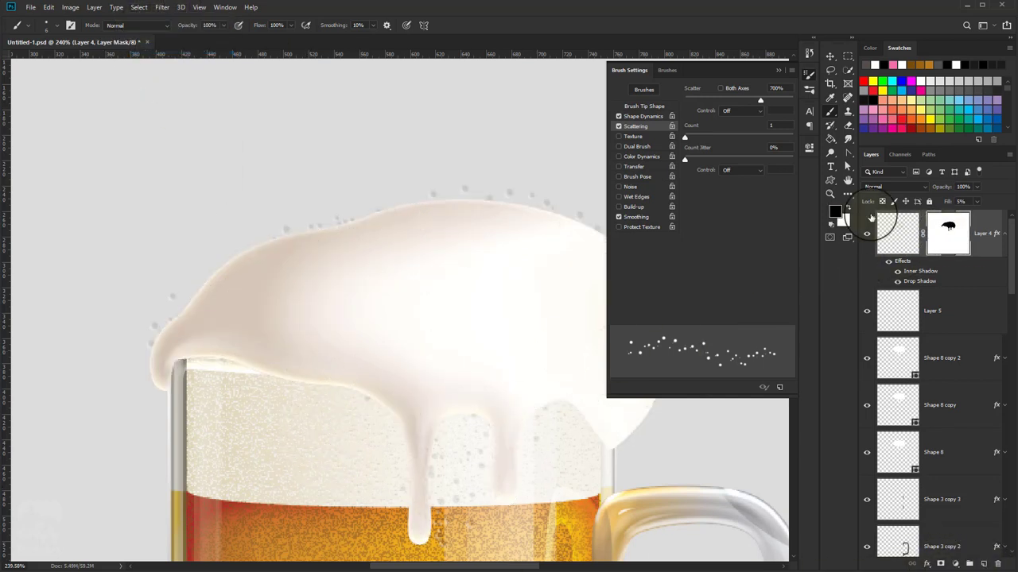
{"action": "left_click", "coordinate": [70, 7]}
{"action": "mouse_move", "coordinate": [88, 35]}
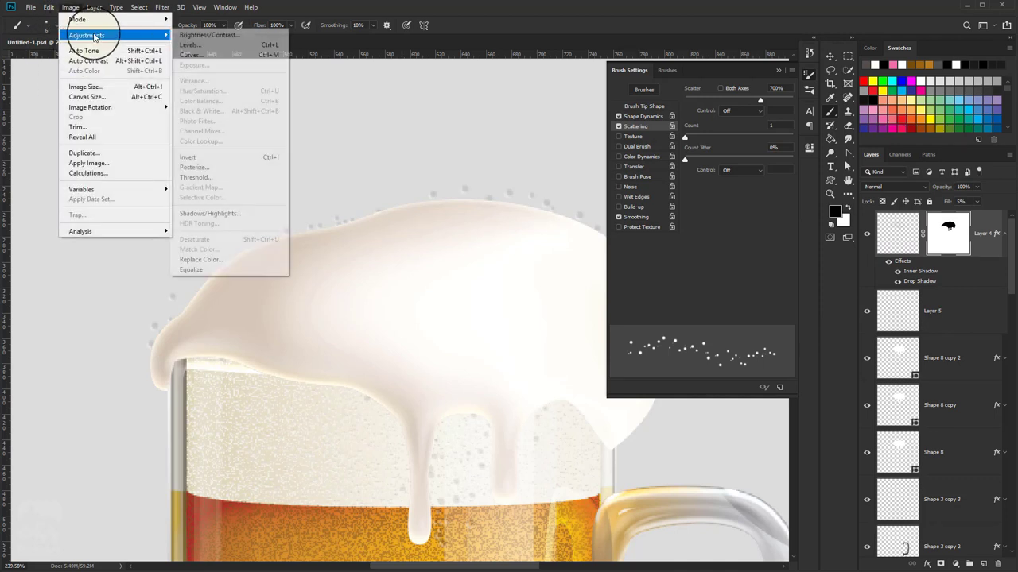
{"action": "left_click", "coordinate": [211, 159]}
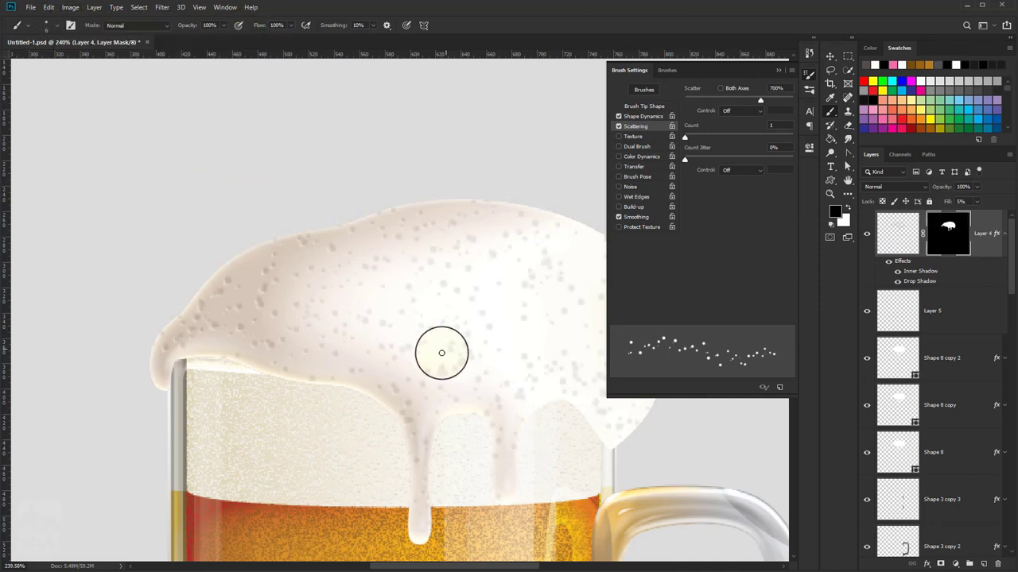
{"action": "left_click", "coordinate": [898, 233]}
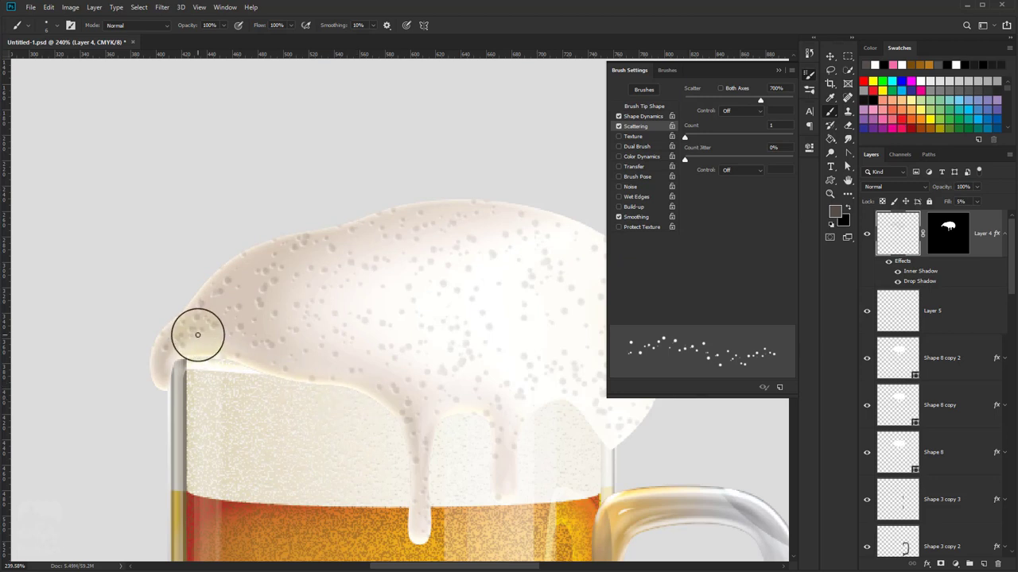
{"action": "left_click_drag", "start_coordinate": [197, 335], "coordinate": [210, 332]}
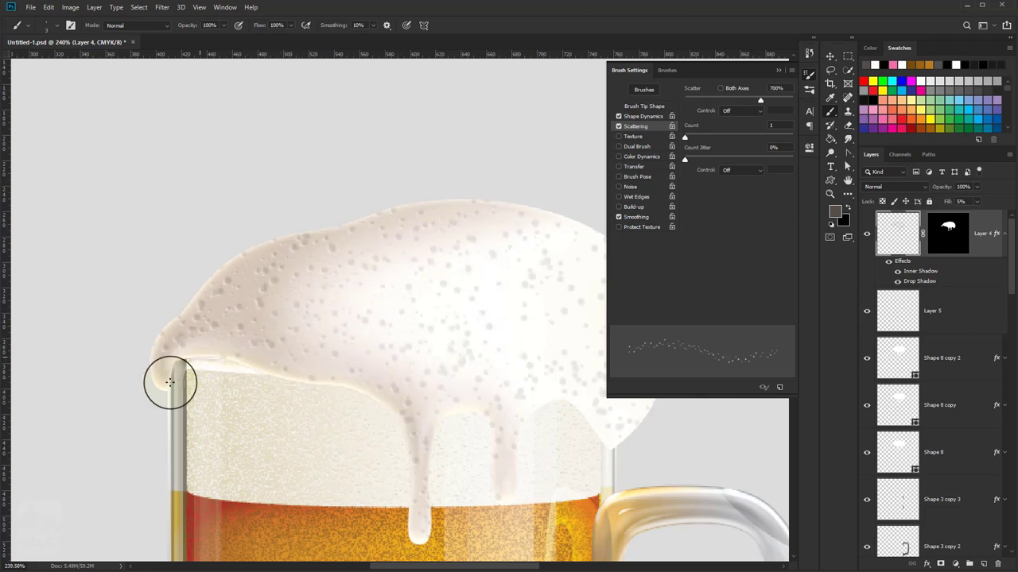
{"action": "left_click", "coordinate": [156, 384]}
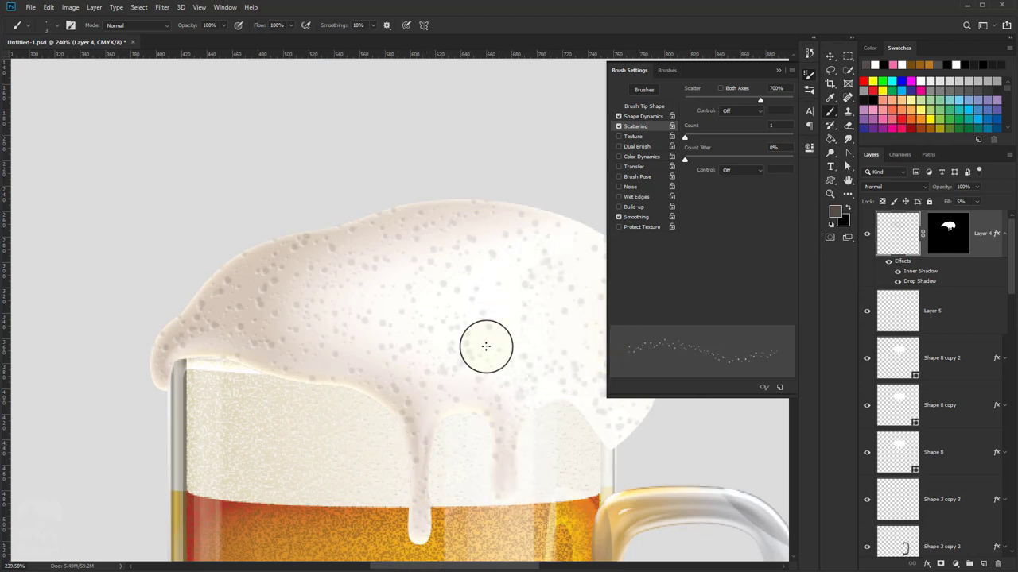
{"action": "scroll", "coordinate": [509, 299], "scroll_direction": "down", "scroll_amount": 2}
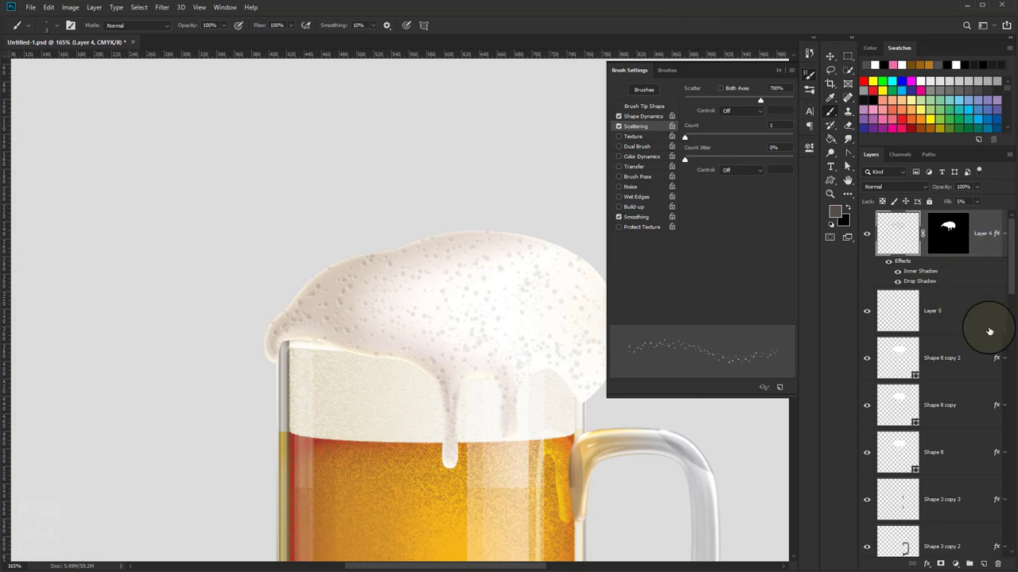
- Create Layer 6 and set the foreground colour to white, undoing a trial stroke
{"action": "left_click", "coordinate": [983, 563]}
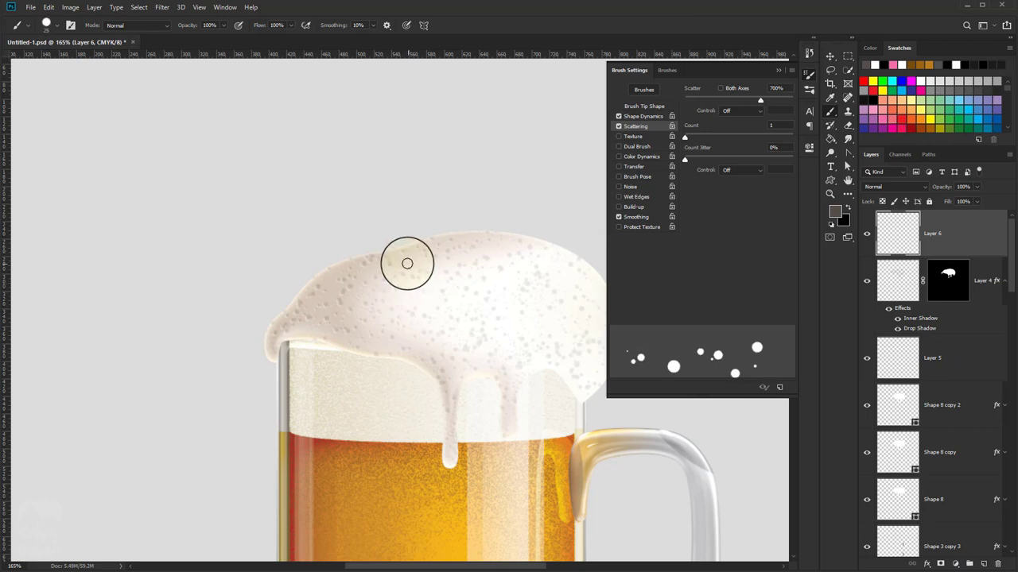
{"action": "scroll", "coordinate": [345, 275], "scroll_direction": "up", "scroll_amount": 5}
{"action": "scroll", "coordinate": [345, 275], "scroll_direction": "up", "scroll_amount": 1}
{"action": "scroll", "coordinate": [302, 250], "scroll_direction": "right", "scroll_amount": 3}
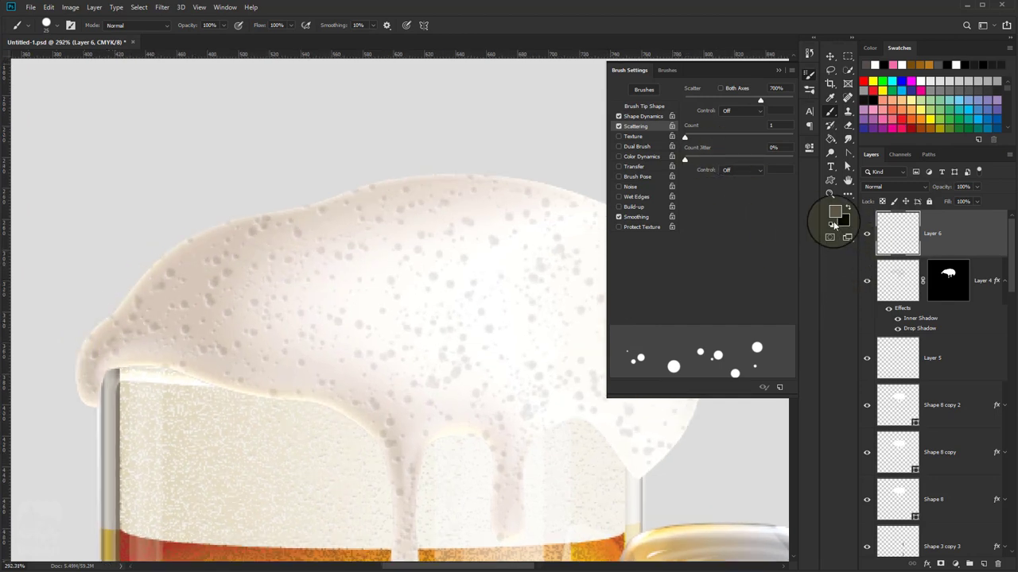
{"action": "left_click", "coordinate": [831, 225]}
{"action": "left_click", "coordinate": [847, 208]}
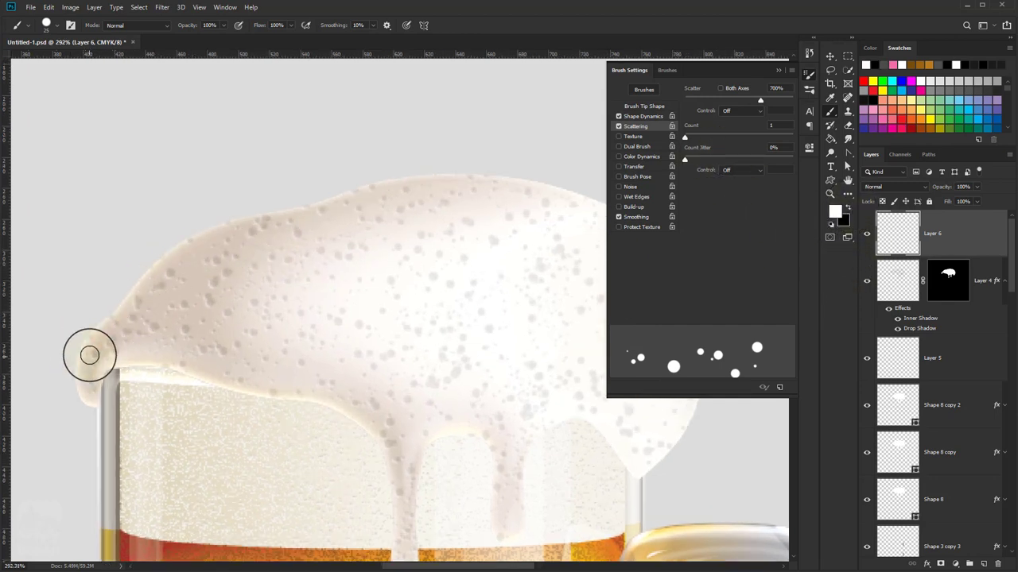
{"action": "left_click_drag", "start_coordinate": [90, 357], "coordinate": [173, 259]}
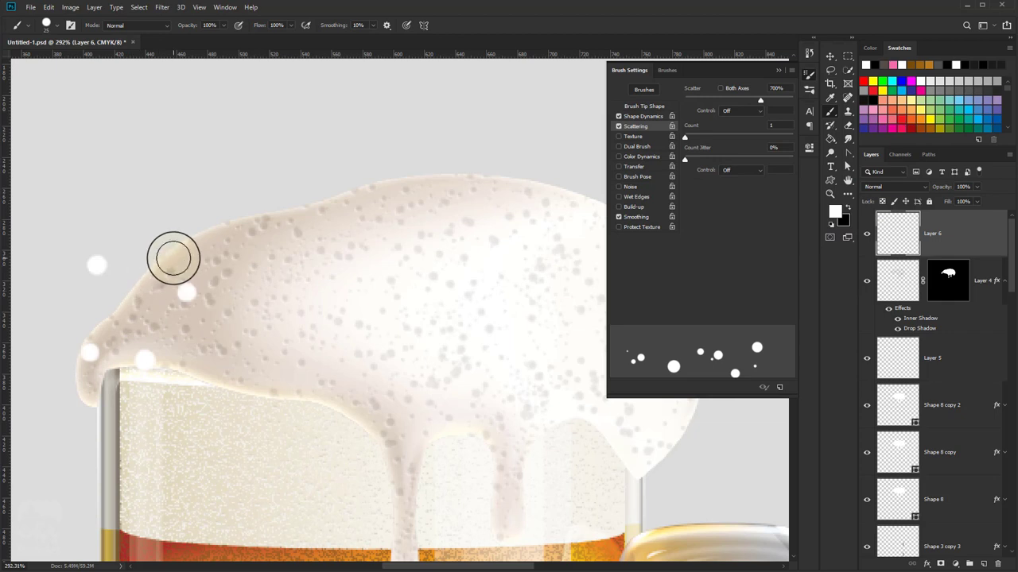
{"action": "key", "text": "ctrl+z"}
- Set the brush to 35% spacing, 17% hardness, reduced scatter and 10 px size
{"action": "left_click", "coordinate": [646, 107]}
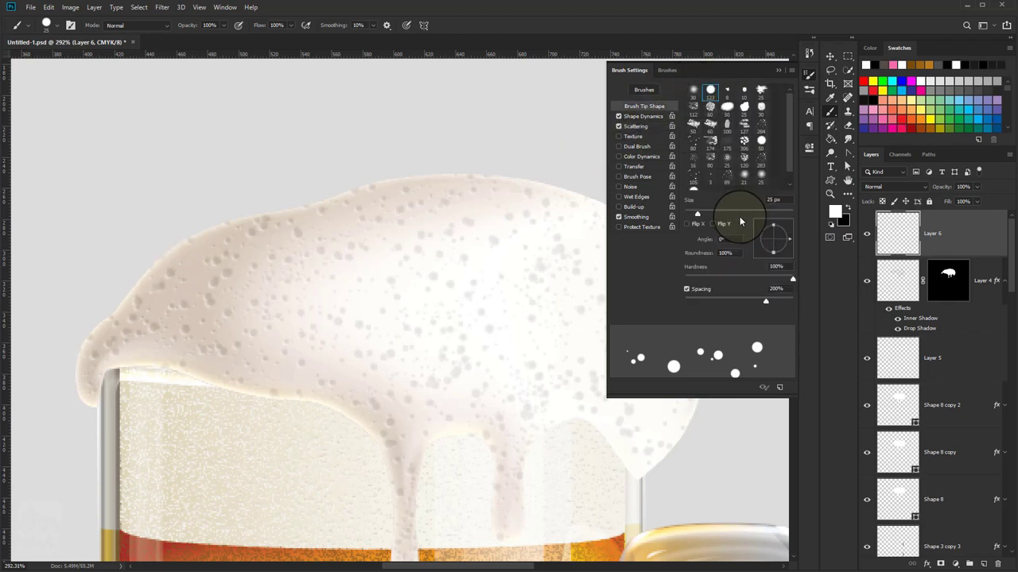
{"action": "left_click_drag", "start_coordinate": [776, 302], "coordinate": [731, 302]}
{"action": "mouse_move", "coordinate": [793, 279]}
{"action": "left_mouse_down"}
{"action": "mouse_move", "coordinate": [703, 285]}
{"action": "mouse_move", "coordinate": [703, 303]}
{"action": "left_mouse_up"}
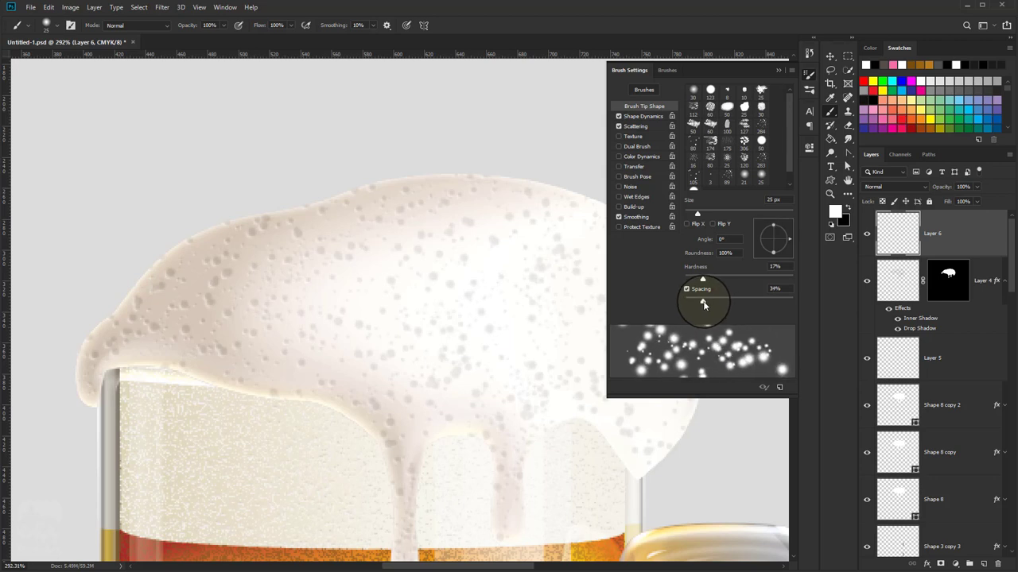
{"action": "left_click", "coordinate": [651, 126]}
{"action": "left_click_drag", "start_coordinate": [767, 98], "coordinate": [719, 105]}
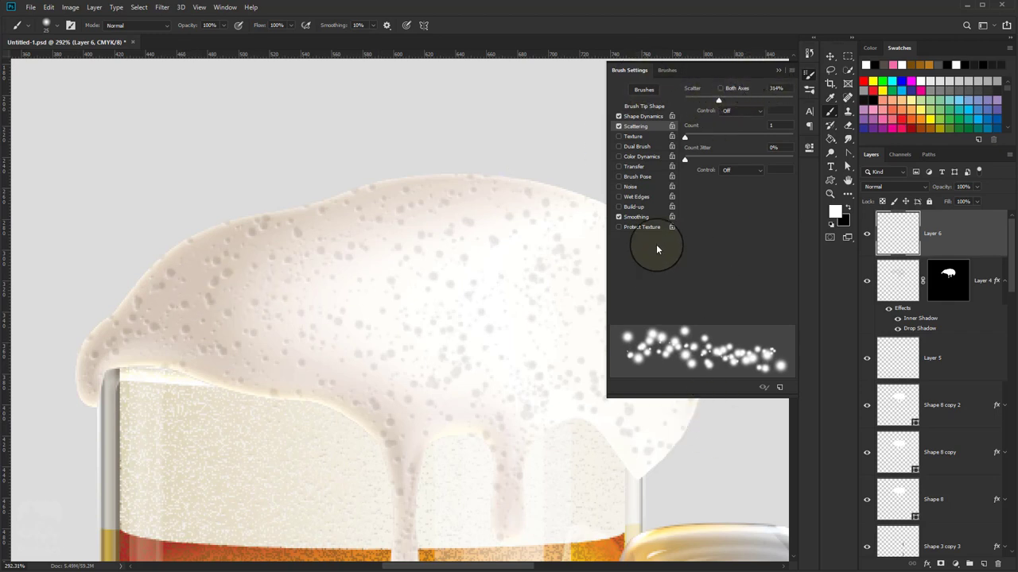
{"action": "left_click", "coordinate": [646, 105]}
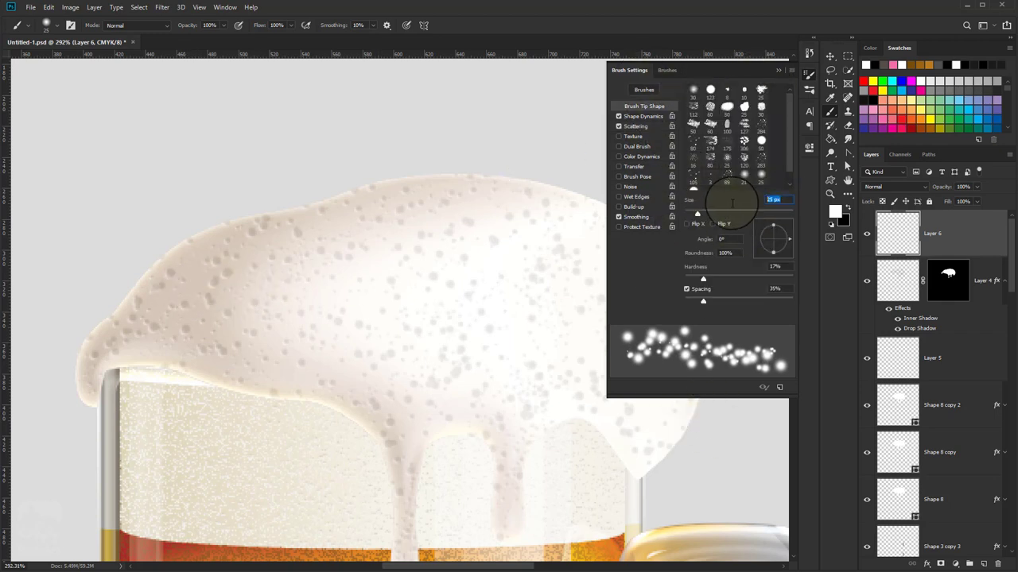
{"action": "type", "text": "10"}
{"action": "key", "text": "Return"}
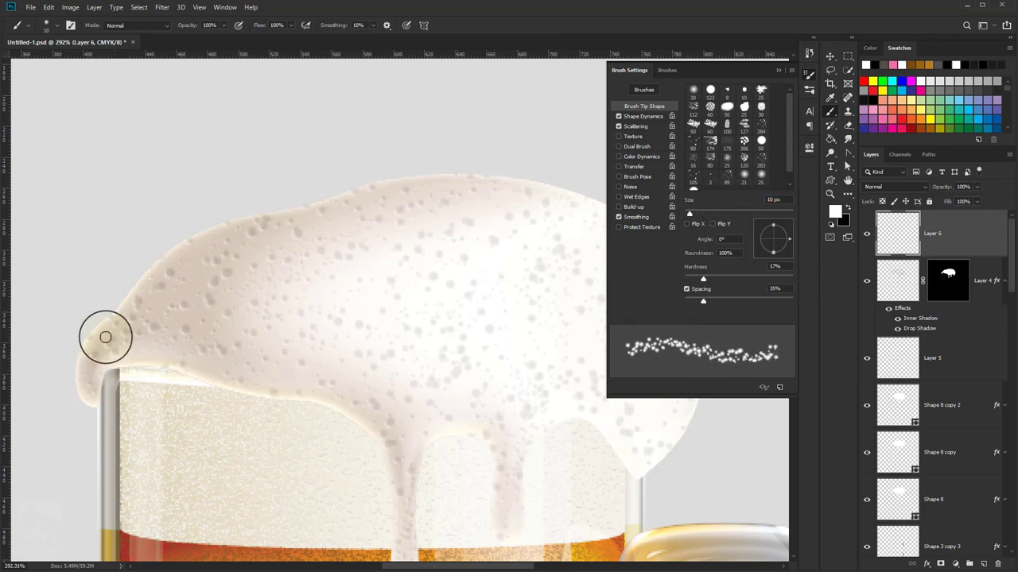
- Paint small white bubbles along the foam's upper edge from left to right
{"action": "mouse_move", "coordinate": [85, 366]}
{"action": "left_mouse_down"}
{"action": "mouse_move", "coordinate": [174, 259]}
{"action": "mouse_move", "coordinate": [212, 232]}
{"action": "mouse_move", "coordinate": [363, 179]}
{"action": "mouse_move", "coordinate": [592, 183]}
{"action": "left_mouse_up"}
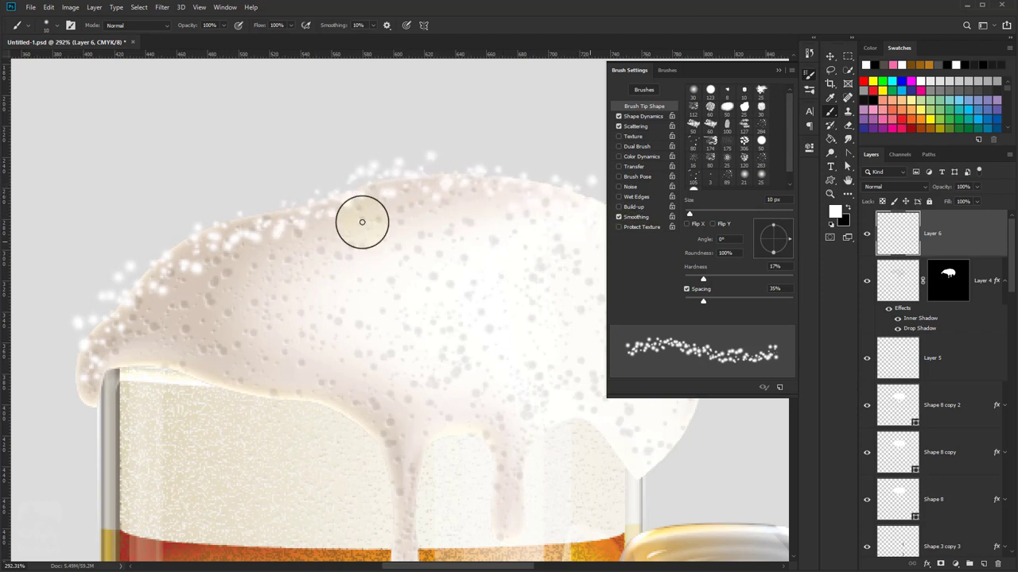
{"action": "mouse_move", "coordinate": [265, 220]}
{"action": "left_mouse_down"}
{"action": "mouse_move", "coordinate": [195, 236]}
{"action": "mouse_move", "coordinate": [111, 321]}
{"action": "mouse_move", "coordinate": [250, 200]}
{"action": "mouse_move", "coordinate": [320, 201]}
{"action": "left_mouse_up"}
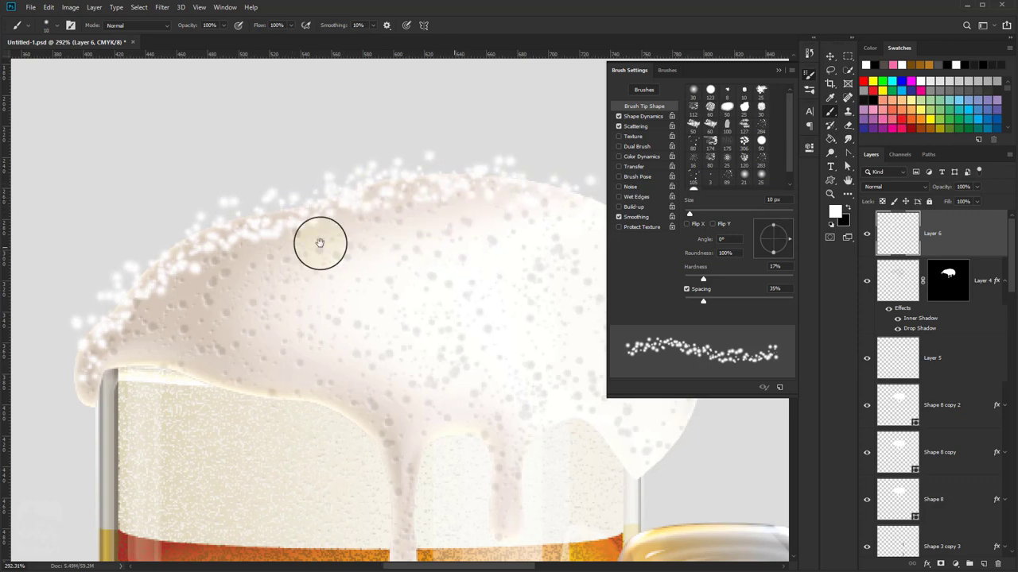
{"action": "scroll", "coordinate": [318, 243], "scroll_direction": "right", "scroll_amount": 3}
{"action": "mouse_move", "coordinate": [418, 196]}
{"action": "left_mouse_down"}
{"action": "mouse_move", "coordinate": [482, 236]}
{"action": "mouse_move", "coordinate": [520, 304]}
{"action": "mouse_move", "coordinate": [476, 364]}
{"action": "left_mouse_up"}
{"action": "scroll", "coordinate": [352, 256], "scroll_direction": "down", "scroll_amount": 4}
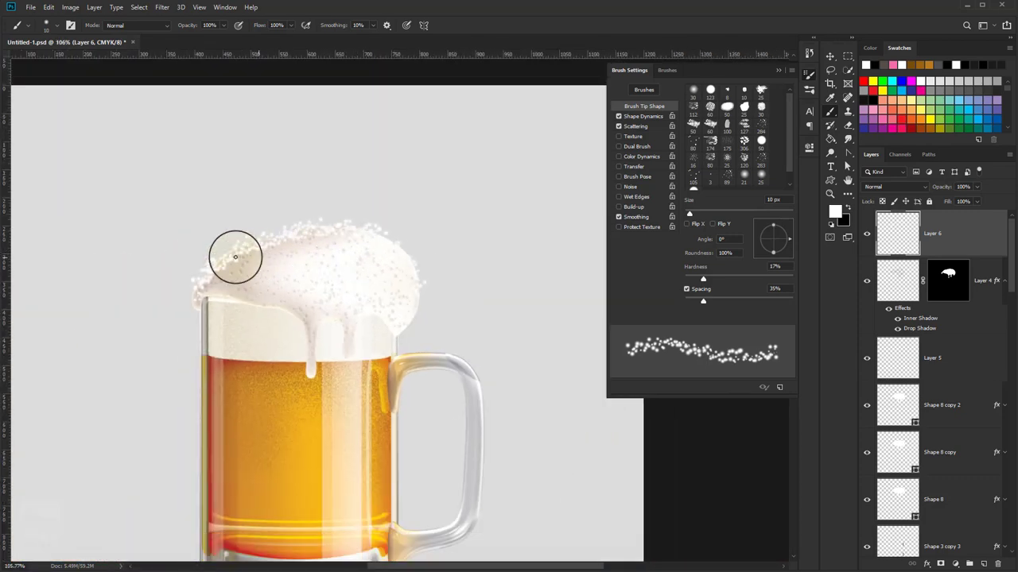
{"action": "scroll", "coordinate": [236, 257], "scroll_direction": "up", "scroll_amount": 1}
{"action": "scroll", "coordinate": [234, 252], "scroll_direction": "up", "scroll_amount": 1}
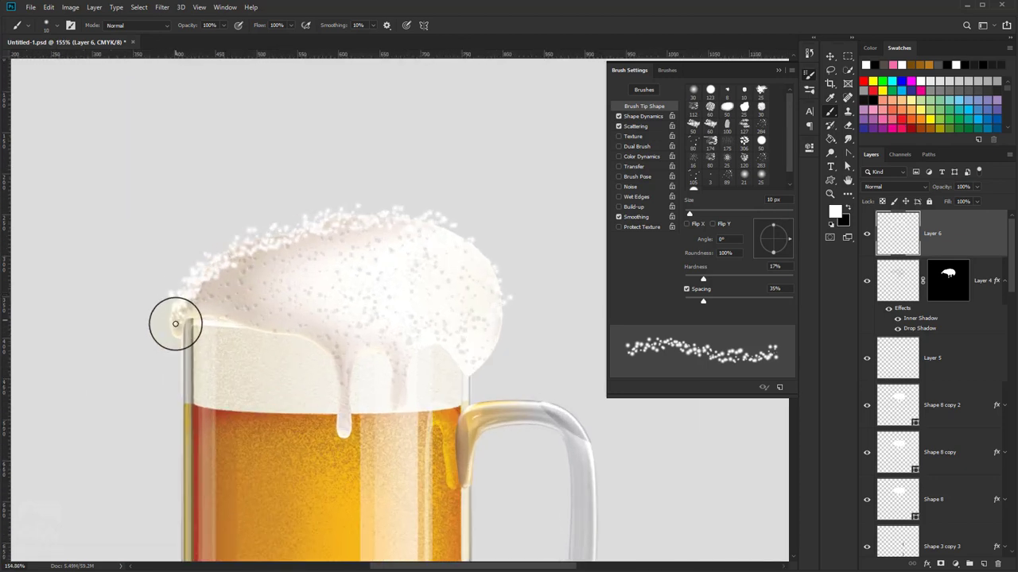
{"action": "mouse_move", "coordinate": [175, 323]}
{"action": "left_mouse_down"}
{"action": "mouse_move", "coordinate": [255, 239]}
{"action": "mouse_move", "coordinate": [250, 257]}
{"action": "mouse_move", "coordinate": [302, 223]}
{"action": "mouse_move", "coordinate": [458, 247]}
{"action": "mouse_move", "coordinate": [484, 273]}
{"action": "left_mouse_up"}
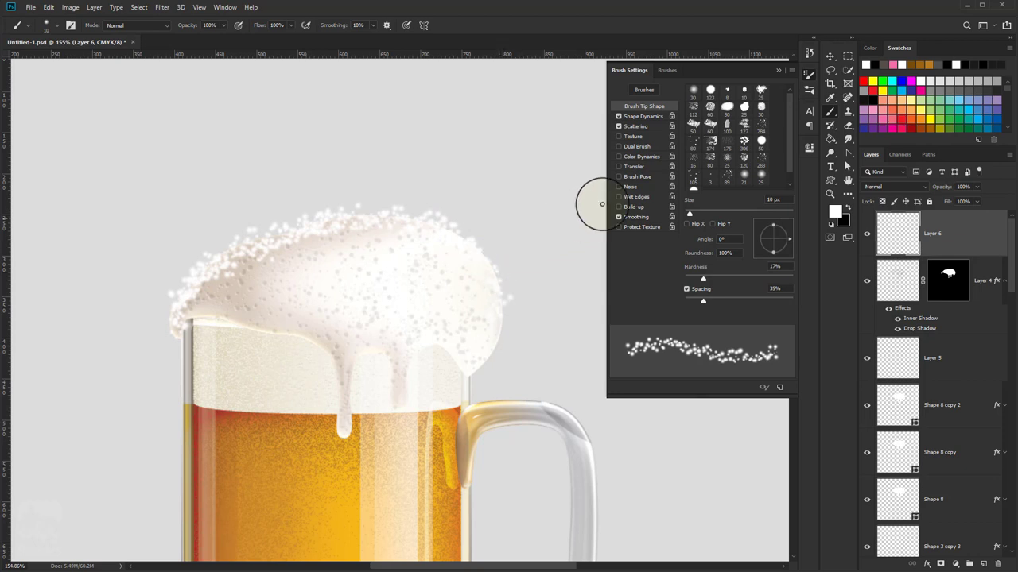
- Apply a small-radius Gaussian Blur to the white bubbles on Layer 6
{"action": "left_click", "coordinate": [156, 8]}
{"action": "mouse_move", "coordinate": [169, 128]}
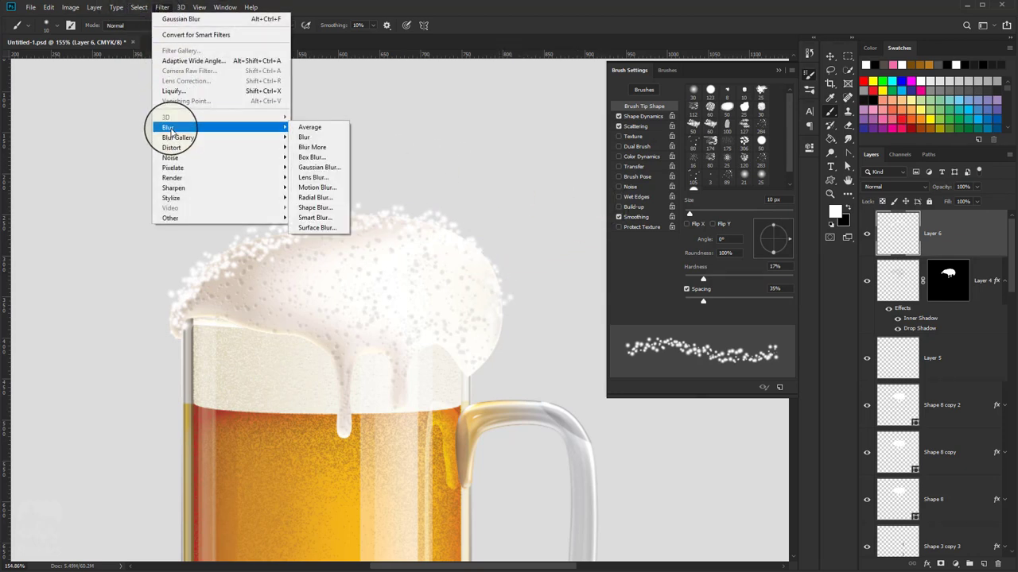
{"action": "left_click", "coordinate": [326, 167]}
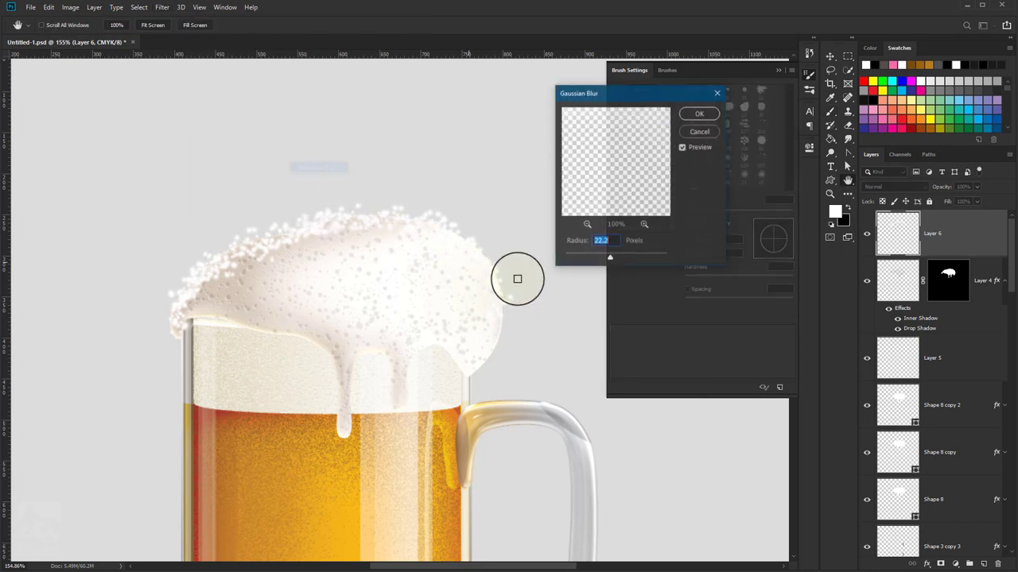
{"action": "left_click_drag", "start_coordinate": [591, 257], "coordinate": [578, 255]}
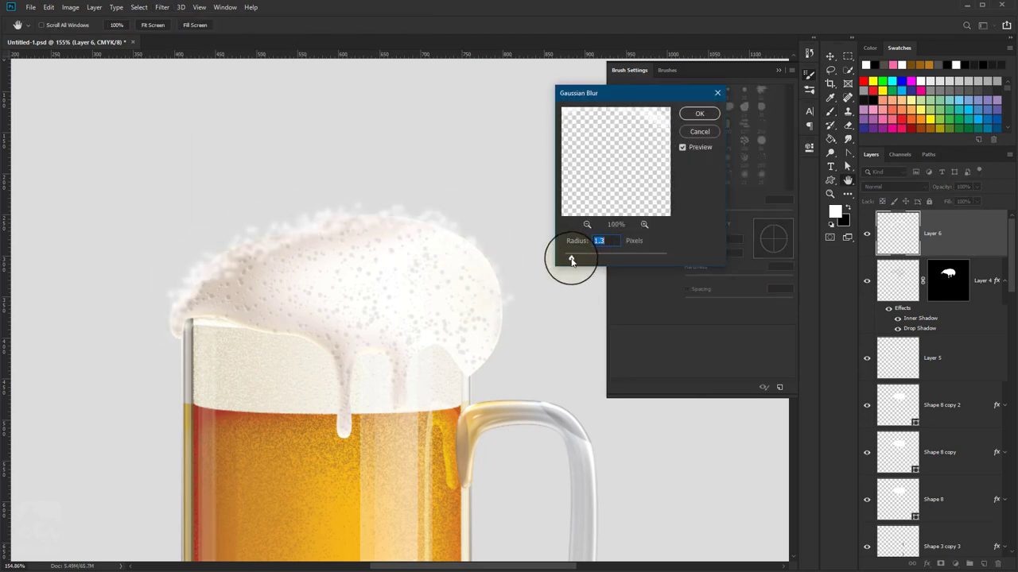
{"action": "left_click_drag", "start_coordinate": [569, 260], "coordinate": [573, 260]}
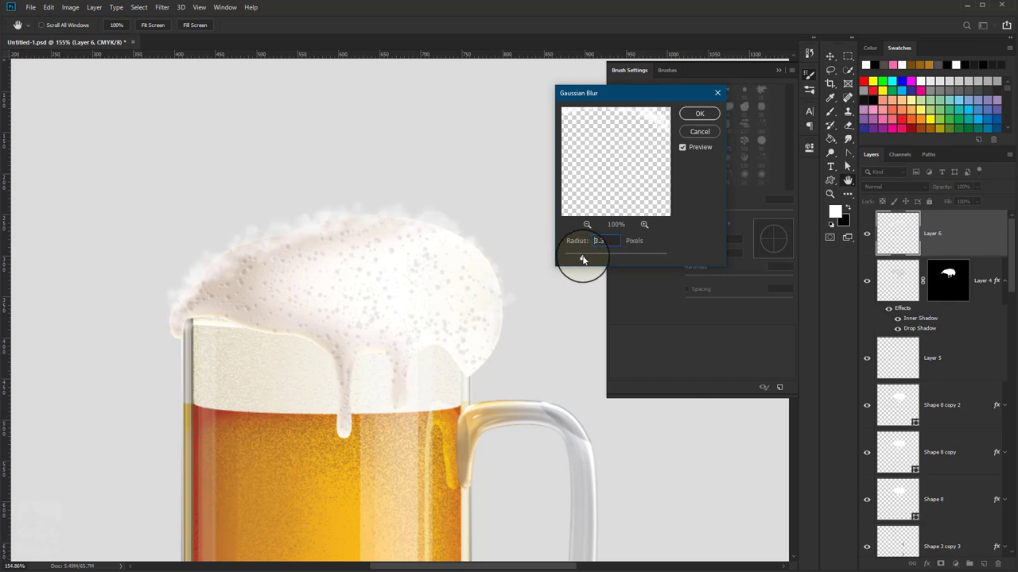
{"action": "left_click", "coordinate": [699, 114]}
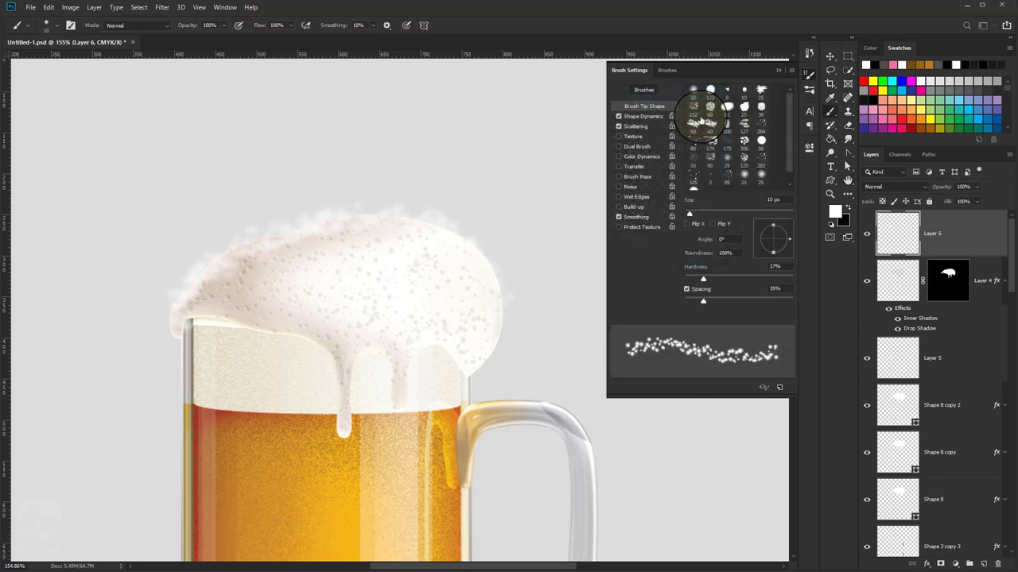
- Shrink the brush to 9 px and paint extra bubbles along the foam's top edge
{"action": "key", "text": "bracketleft"}
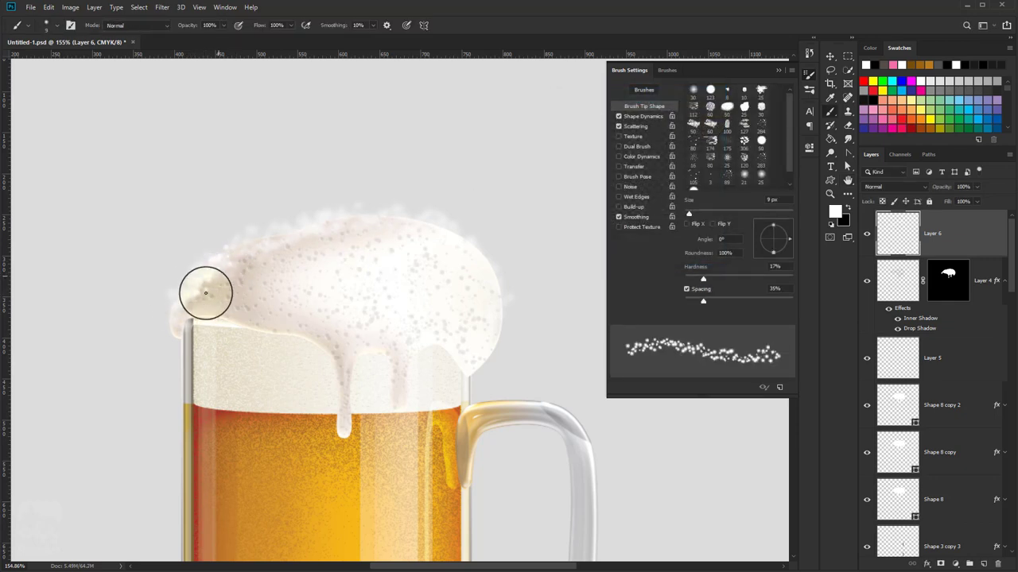
{"action": "mouse_move", "coordinate": [257, 241]}
{"action": "left_mouse_down"}
{"action": "mouse_move", "coordinate": [359, 220]}
{"action": "mouse_move", "coordinate": [454, 231]}
{"action": "mouse_move", "coordinate": [500, 297]}
{"action": "mouse_move", "coordinate": [448, 225]}
{"action": "mouse_move", "coordinate": [452, 236]}
{"action": "mouse_move", "coordinate": [384, 229]}
{"action": "left_mouse_up"}
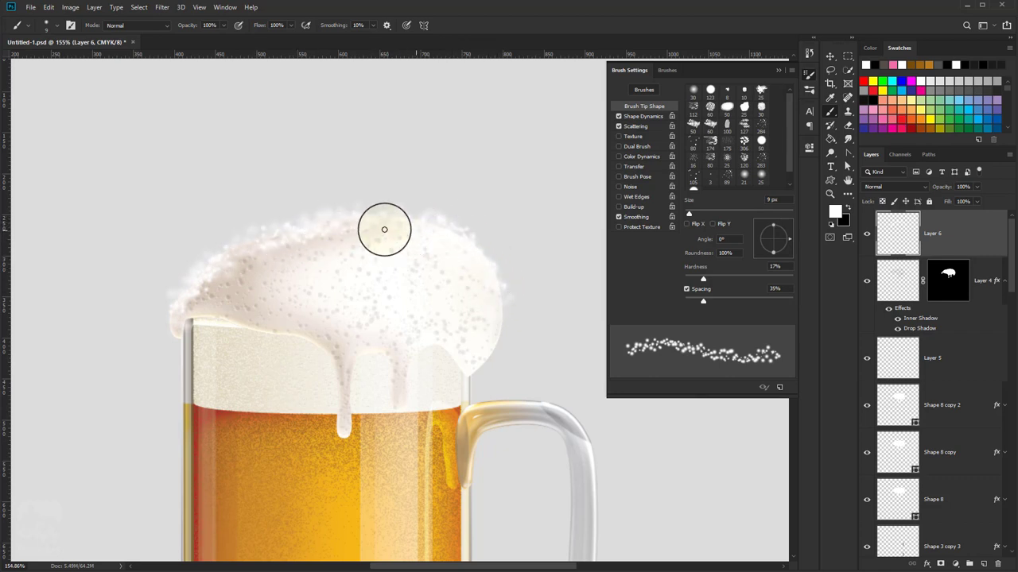
{"action": "scroll", "coordinate": [384, 229], "scroll_direction": "down", "scroll_amount": 3}
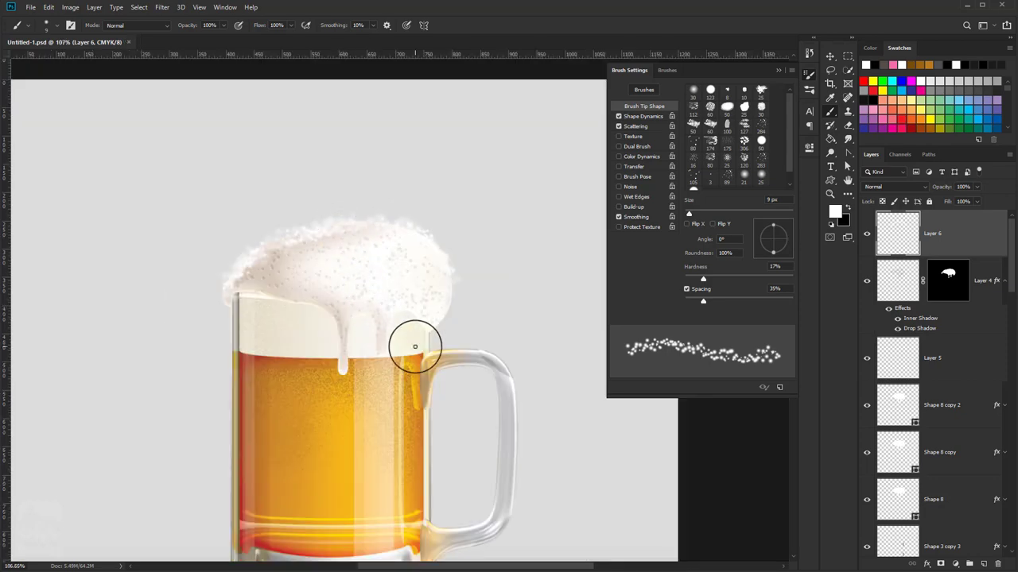
{"action": "scroll", "coordinate": [413, 345], "scroll_direction": "down", "scroll_amount": 3}
- Select the mug's glass and beer layers from Shape 6 down to Shape 1
{"action": "left_click", "coordinate": [779, 70]}
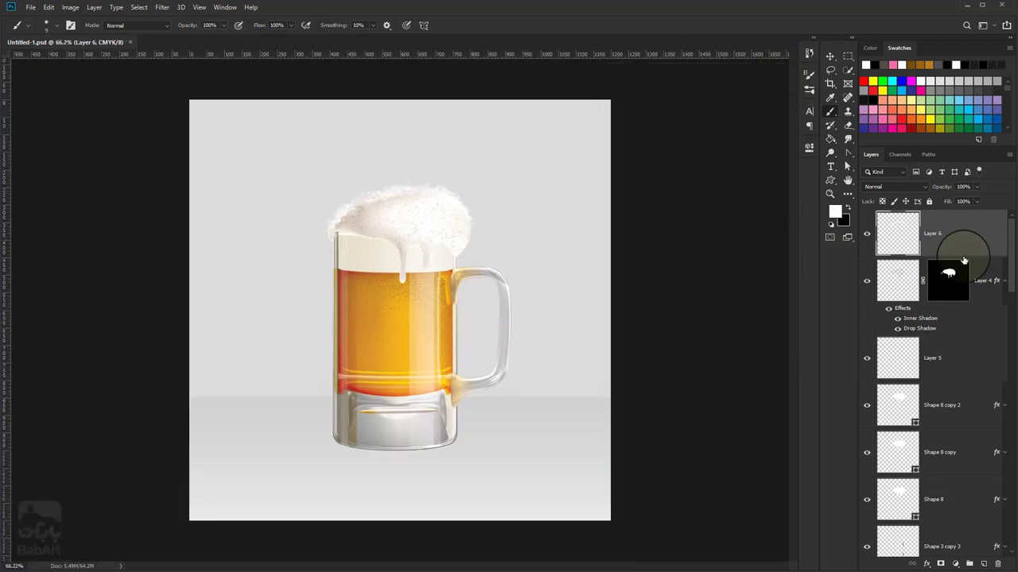
{"action": "left_click_drag", "start_coordinate": [1014, 274], "coordinate": [1009, 525]}
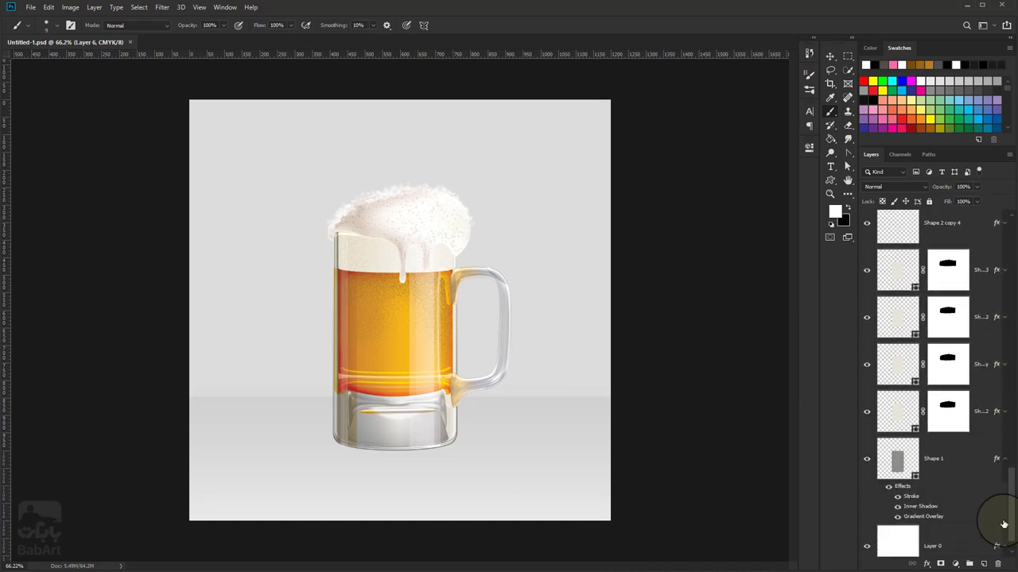
{"action": "left_click", "coordinate": [950, 476]}
{"action": "scroll", "coordinate": [950, 475], "scroll_direction": "up", "scroll_amount": 5}
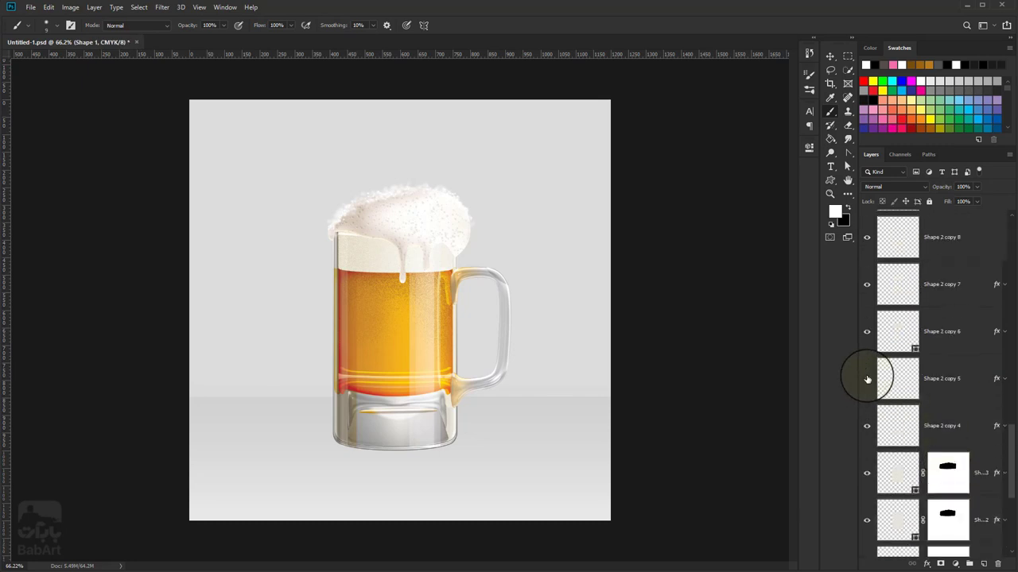
{"action": "scroll", "coordinate": [851, 289], "scroll_direction": "up", "scroll_amount": 1}
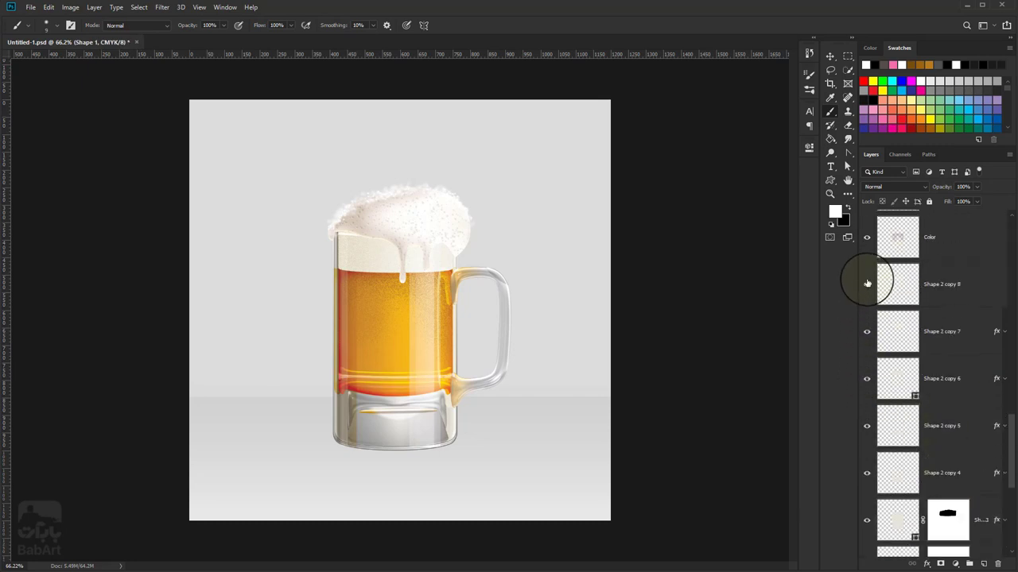
{"action": "scroll", "coordinate": [864, 277], "scroll_direction": "up", "scroll_amount": 1}
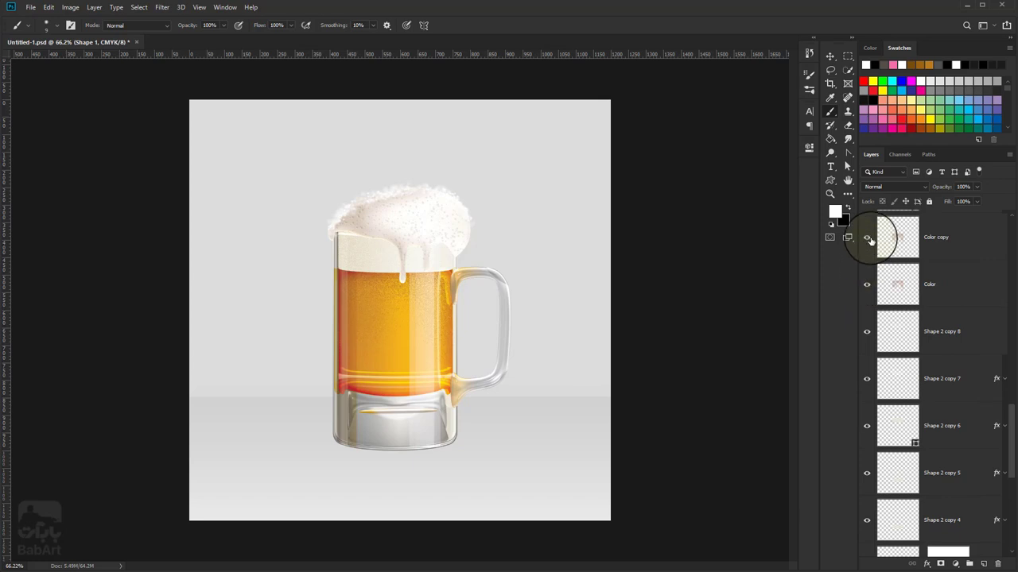
{"action": "scroll", "coordinate": [870, 240], "scroll_direction": "up", "scroll_amount": 3}
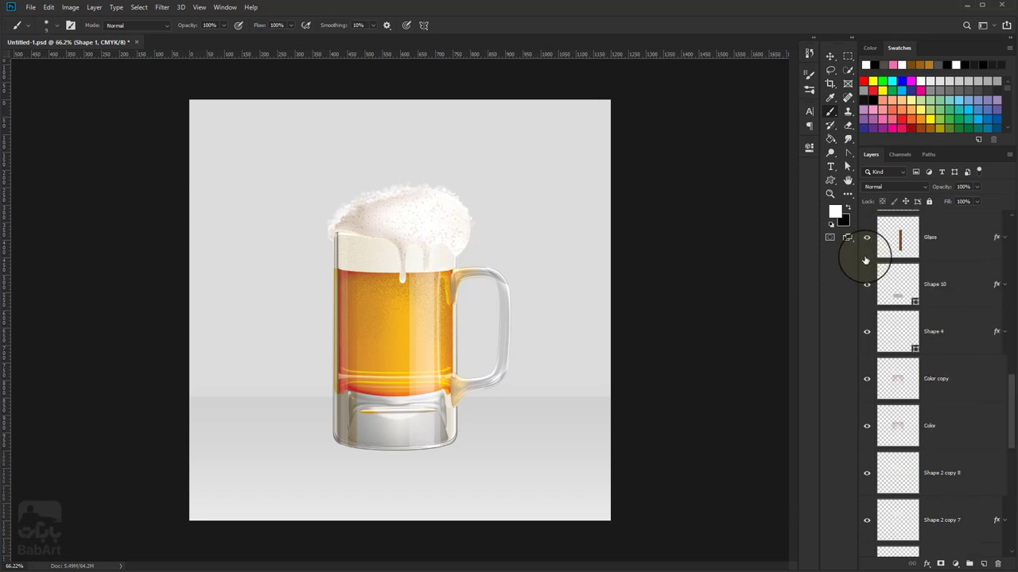
{"action": "scroll", "coordinate": [865, 260], "scroll_direction": "up", "scroll_amount": 1}
{"action": "scroll", "coordinate": [865, 260], "scroll_direction": "up", "scroll_amount": 1}
{"action": "scroll", "coordinate": [865, 260], "scroll_direction": "up", "scroll_amount": 2}
{"action": "scroll", "coordinate": [865, 260], "scroll_direction": "up", "scroll_amount": 1}
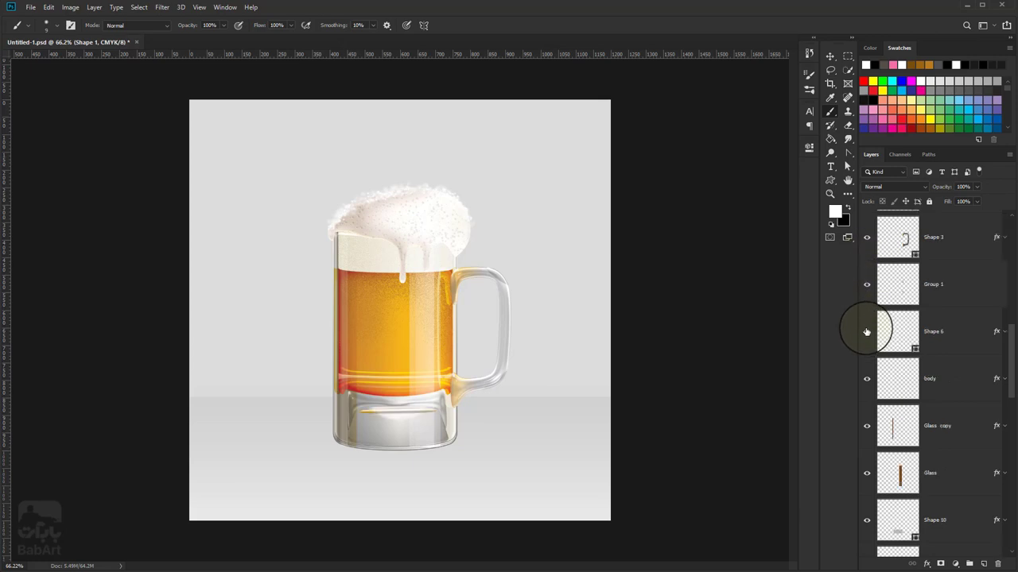
{"action": "left_click", "coordinate": [975, 328], "text": "shift"}
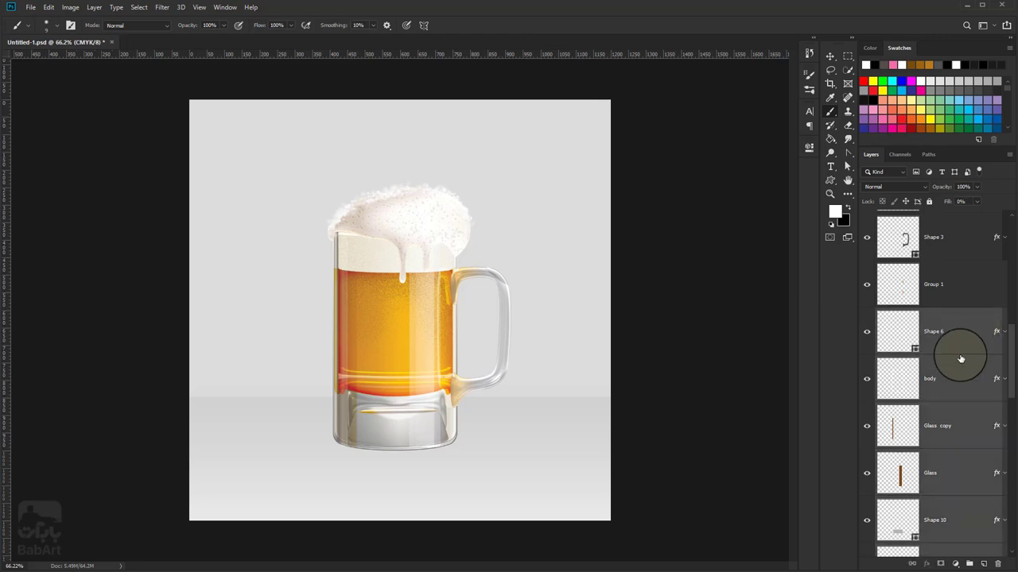
{"action": "scroll", "coordinate": [962, 350], "scroll_direction": "up", "scroll_amount": 1}
{"action": "scroll", "coordinate": [960, 359], "scroll_direction": "down", "scroll_amount": 3}
{"action": "scroll", "coordinate": [960, 357], "scroll_direction": "down", "scroll_amount": 3}
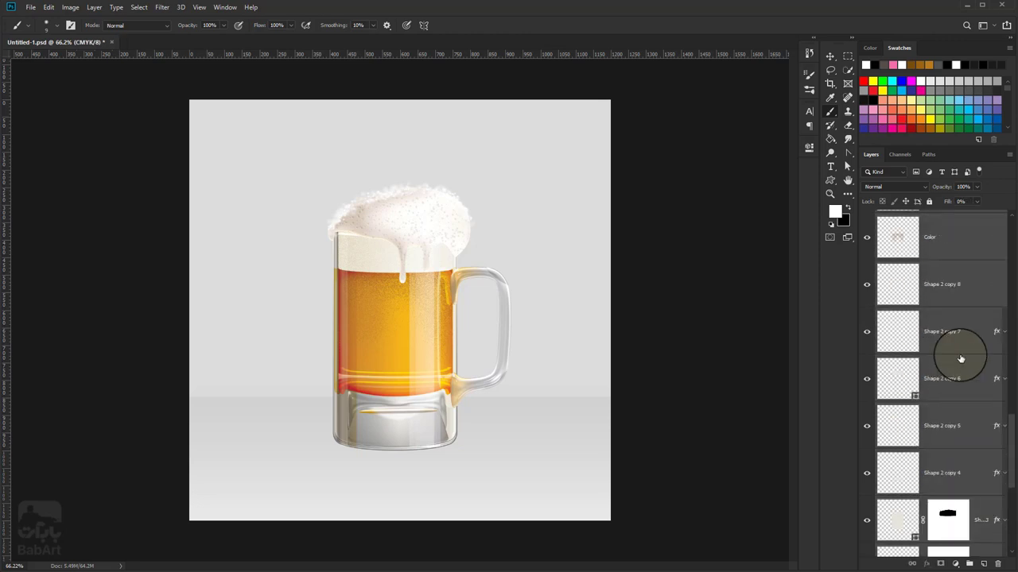
{"action": "scroll", "coordinate": [960, 356], "scroll_direction": "down", "scroll_amount": 3}
- Group the selected mug layers into Group 2 and check its visibility
{"action": "left_click", "coordinate": [969, 565]}
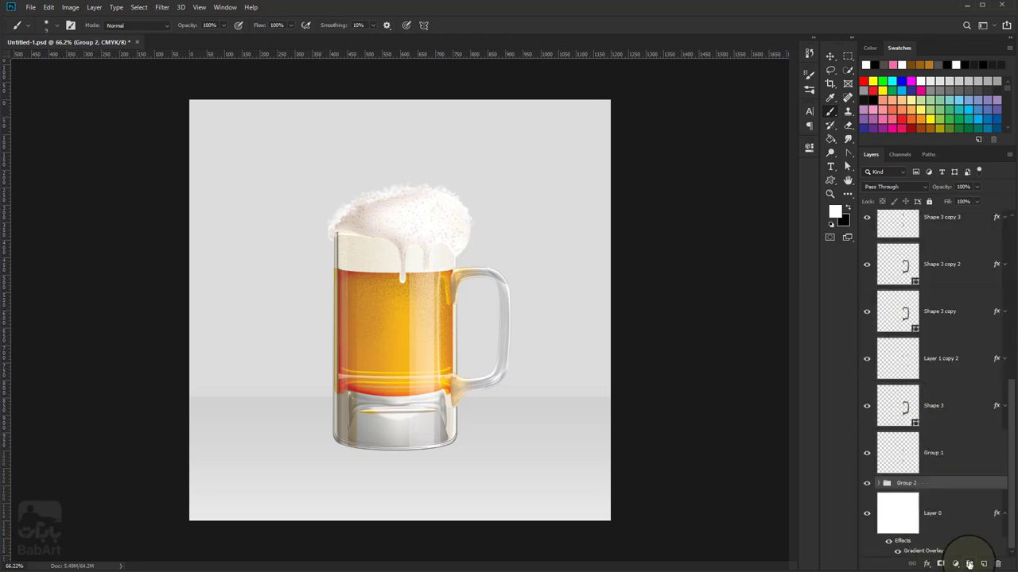
{"action": "left_click", "coordinate": [867, 484]}
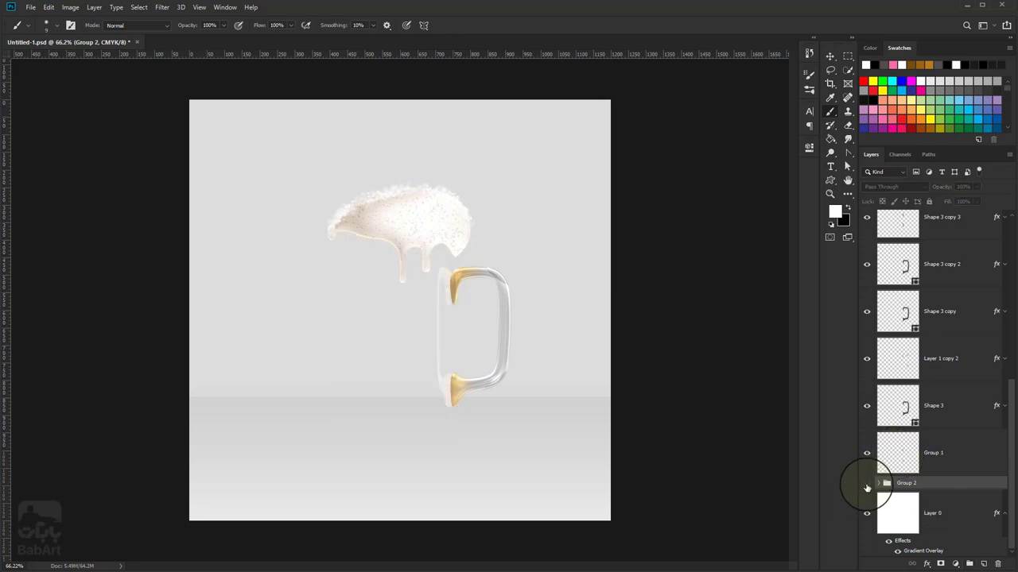
{"action": "left_click", "coordinate": [866, 484]}
{"action": "left_click", "coordinate": [866, 485]}
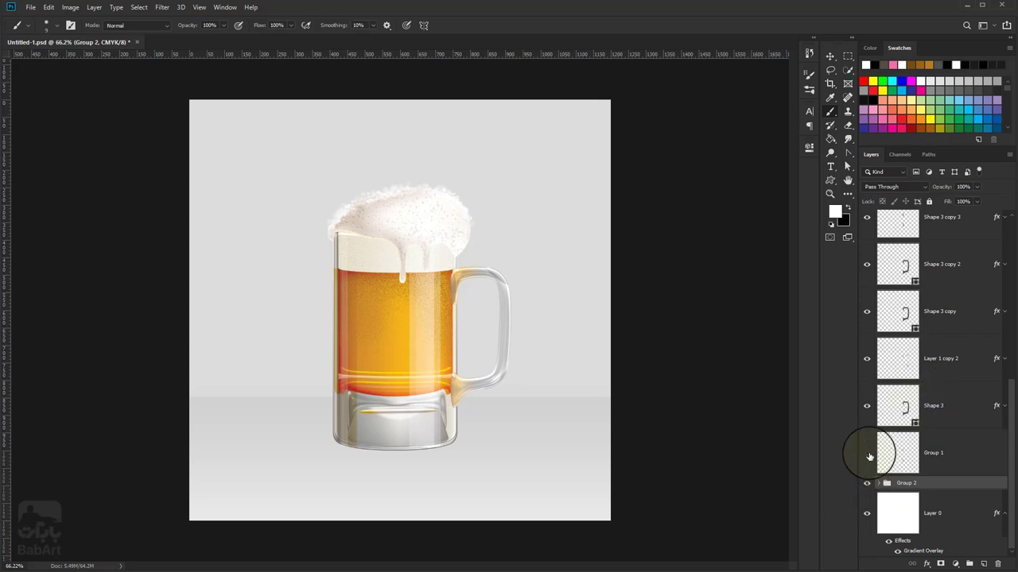
- Move Group 1 inside Group 2 and collapse the group
{"action": "left_click_drag", "start_coordinate": [870, 457], "coordinate": [913, 467]}
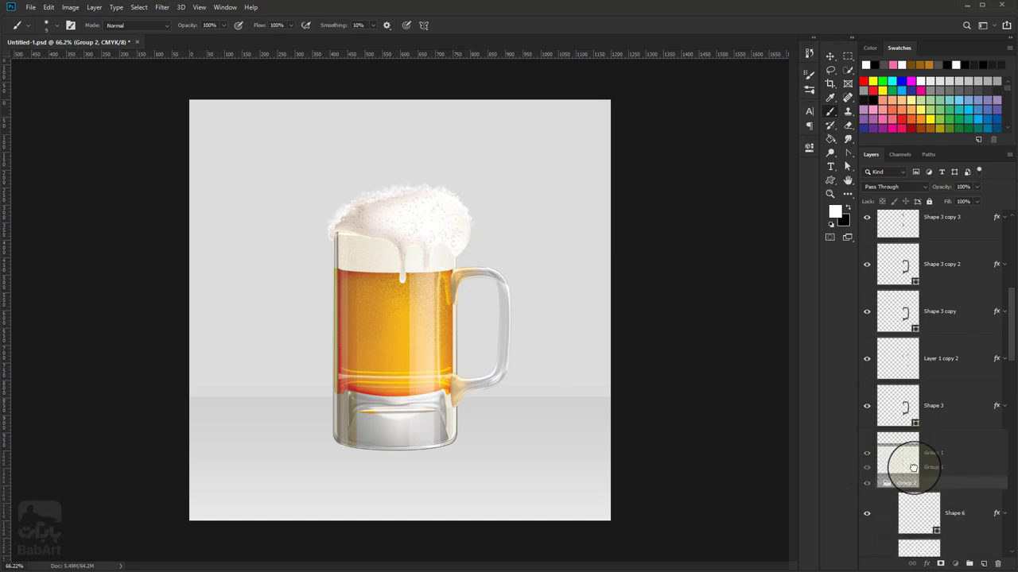
{"action": "left_click_drag", "start_coordinate": [913, 468], "coordinate": [914, 483]}
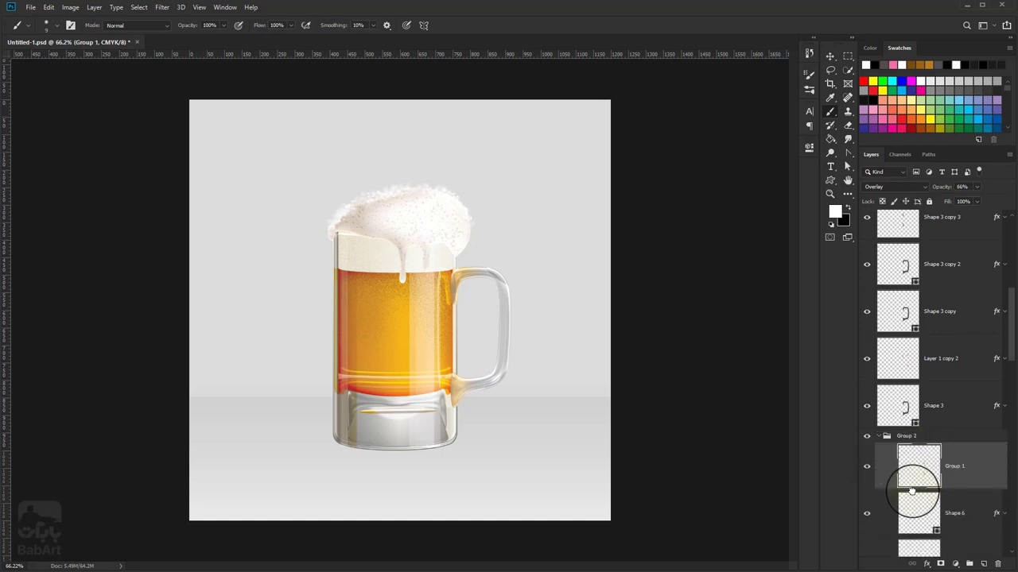
{"action": "left_click", "coordinate": [883, 436]}
{"action": "left_click", "coordinate": [881, 436]}
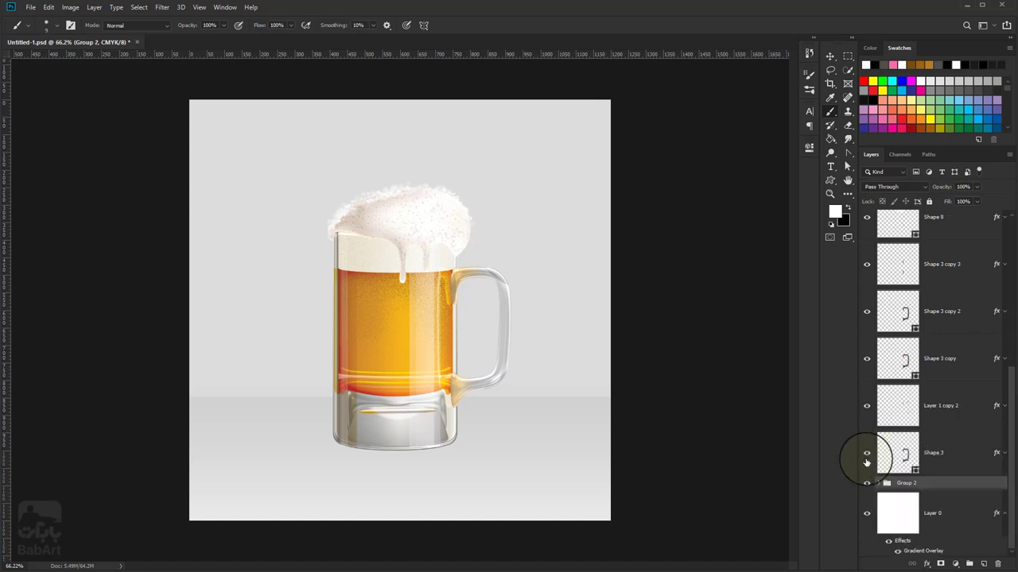
{"action": "left_click", "coordinate": [867, 485]}
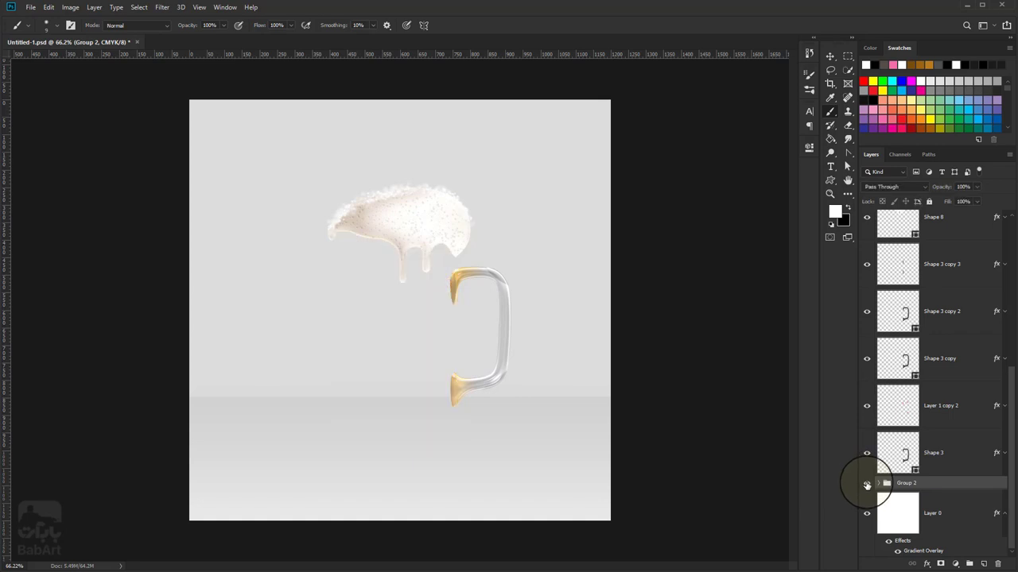
{"action": "left_click", "coordinate": [867, 485]}
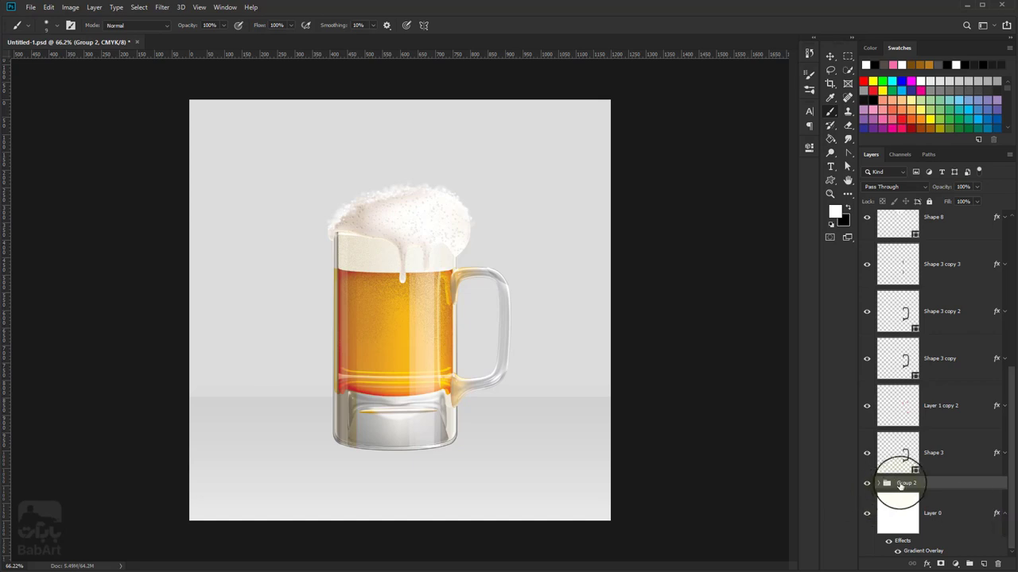
- Duplicate Group 2 and merge the copy into a single layer
{"action": "left_click_drag", "start_coordinate": [981, 483], "coordinate": [984, 563]}
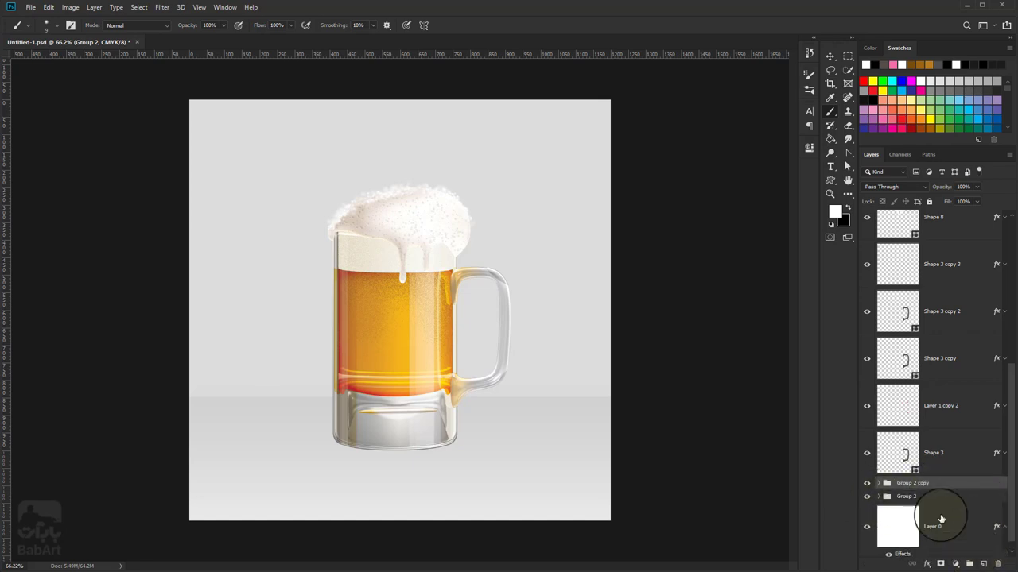
{"action": "right_click", "coordinate": [908, 483]}
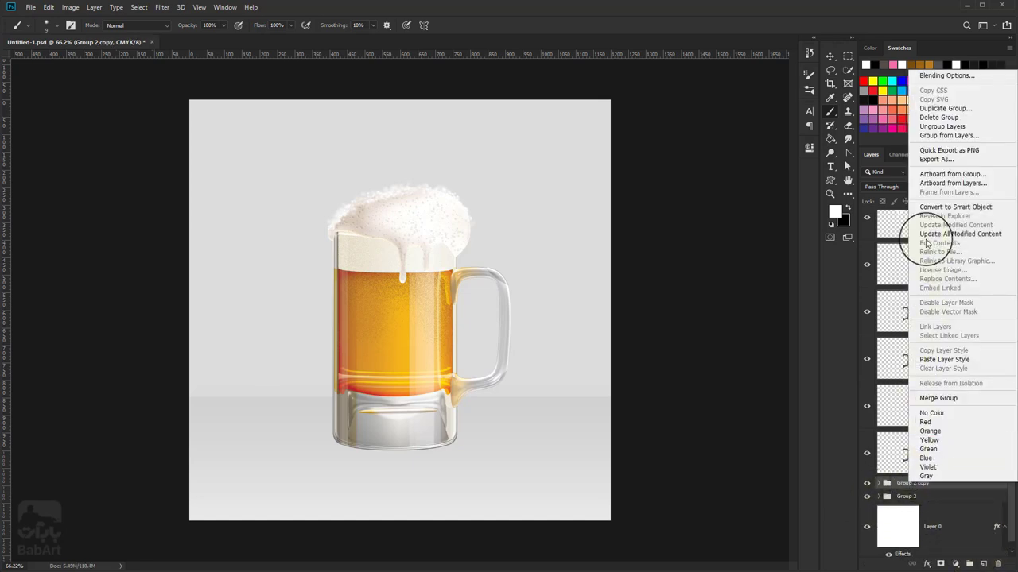
{"action": "left_click", "coordinate": [932, 399]}
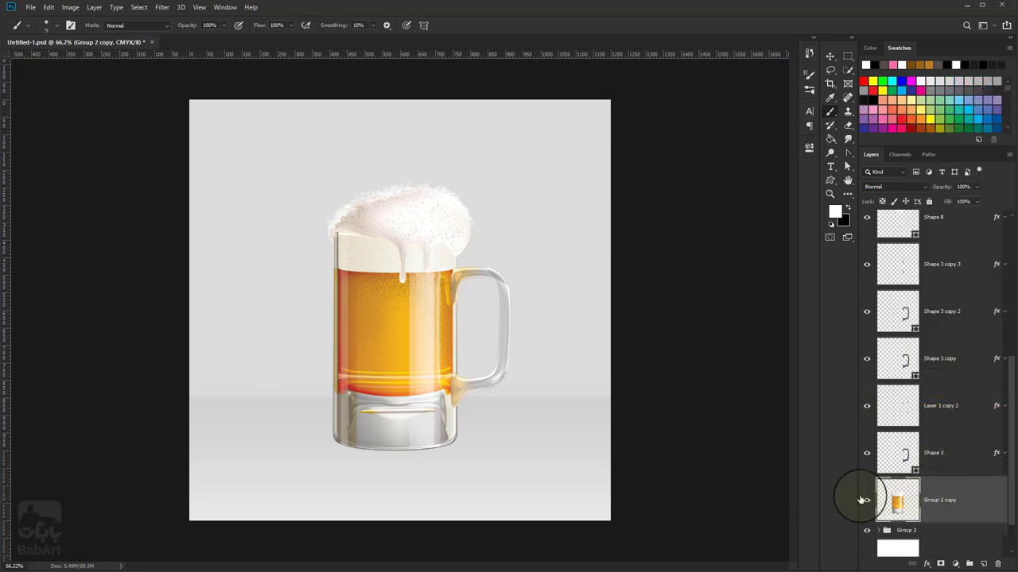
- Reduce the Group 2 copy layer's contrast by -35 with Brightness/Contrast
{"action": "left_click", "coordinate": [70, 7]}
{"action": "mouse_move", "coordinate": [85, 35]}
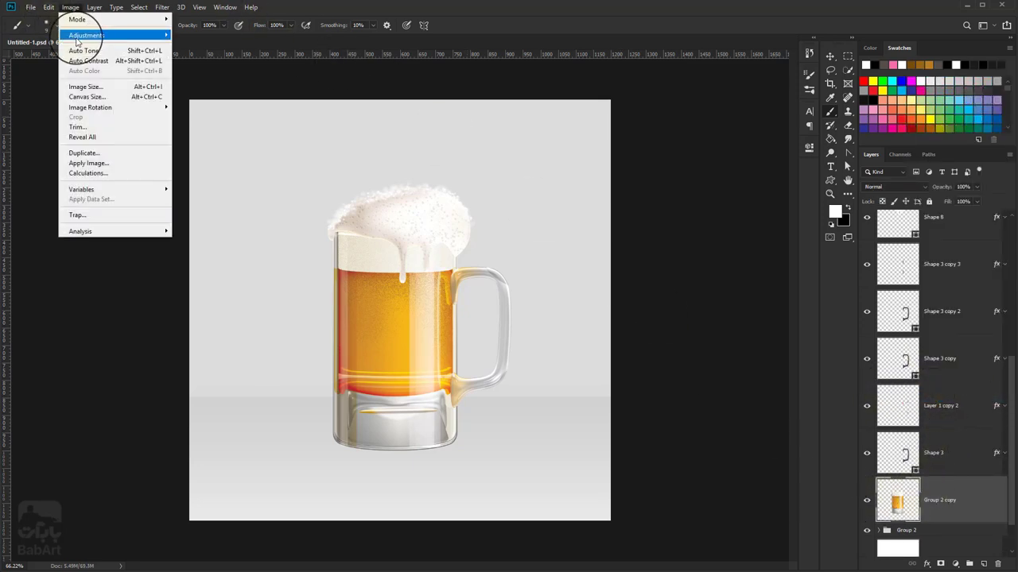
{"action": "left_click", "coordinate": [200, 37]}
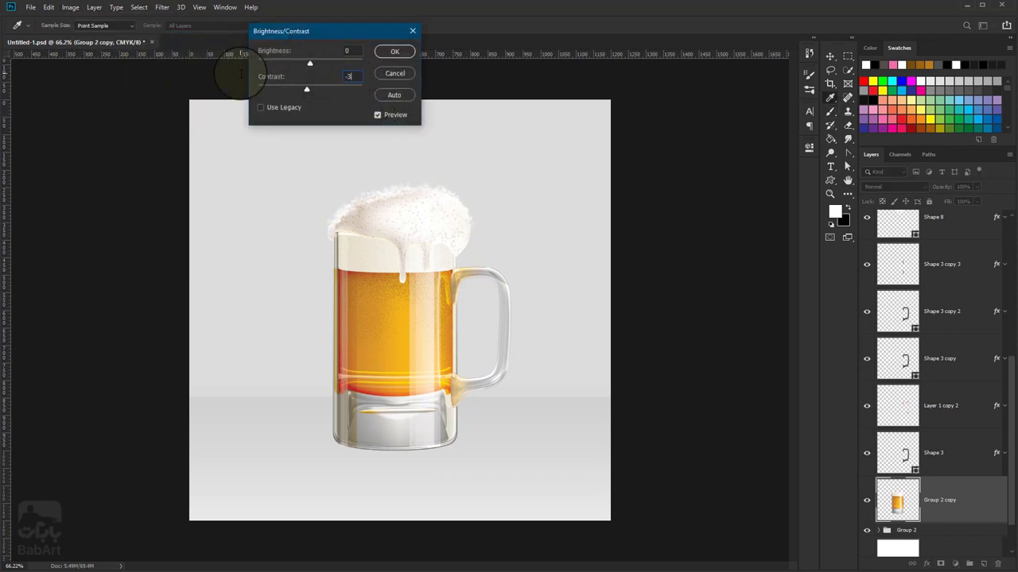
{"action": "left_click", "coordinate": [394, 51]}
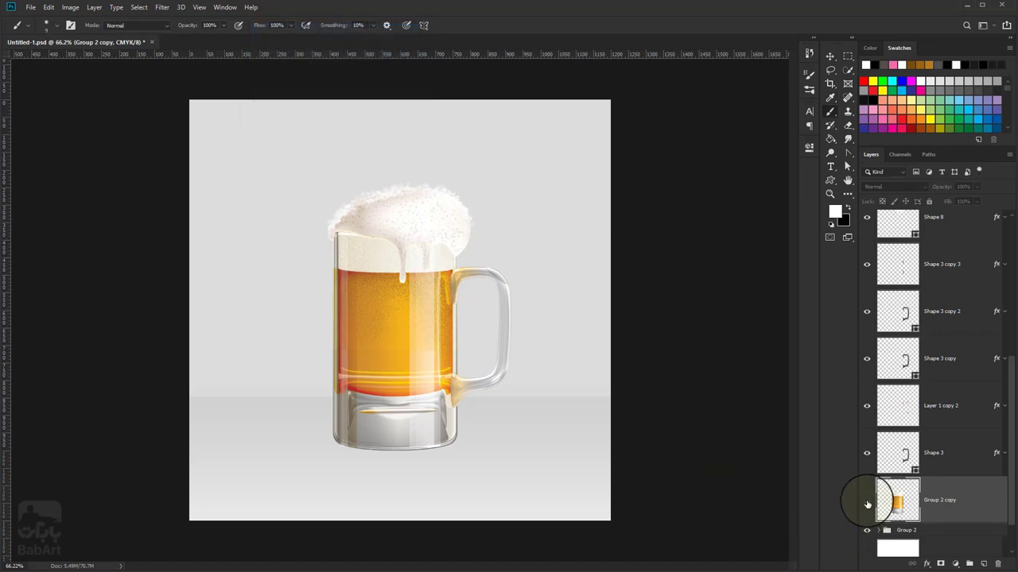
{"action": "left_click", "coordinate": [868, 505]}
{"action": "left_click", "coordinate": [867, 505]}
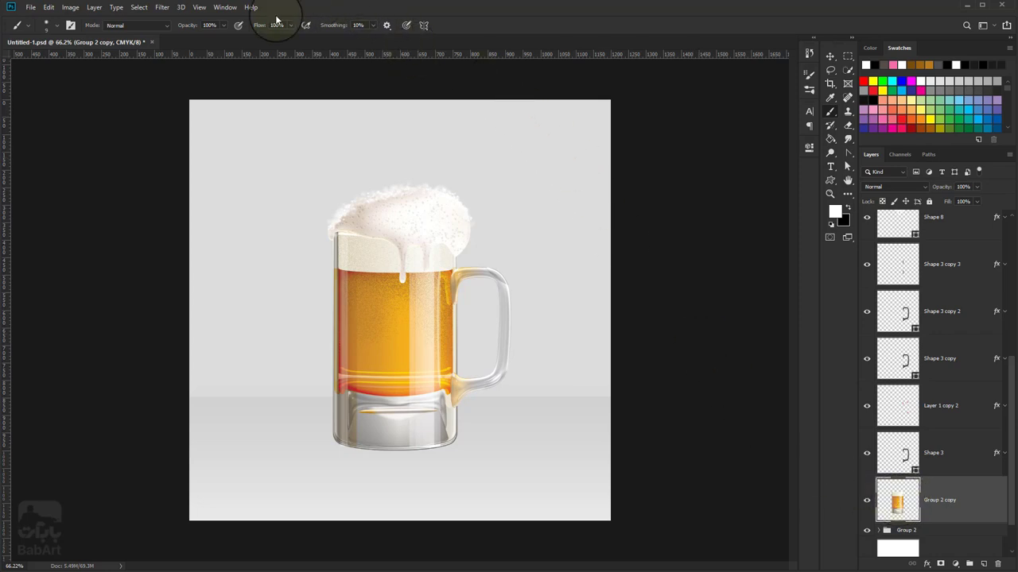
- Apply a 3-pixel Gaussian Blur to the Group 2 copy layer
{"action": "left_click", "coordinate": [163, 8]}
{"action": "mouse_move", "coordinate": [183, 127]}
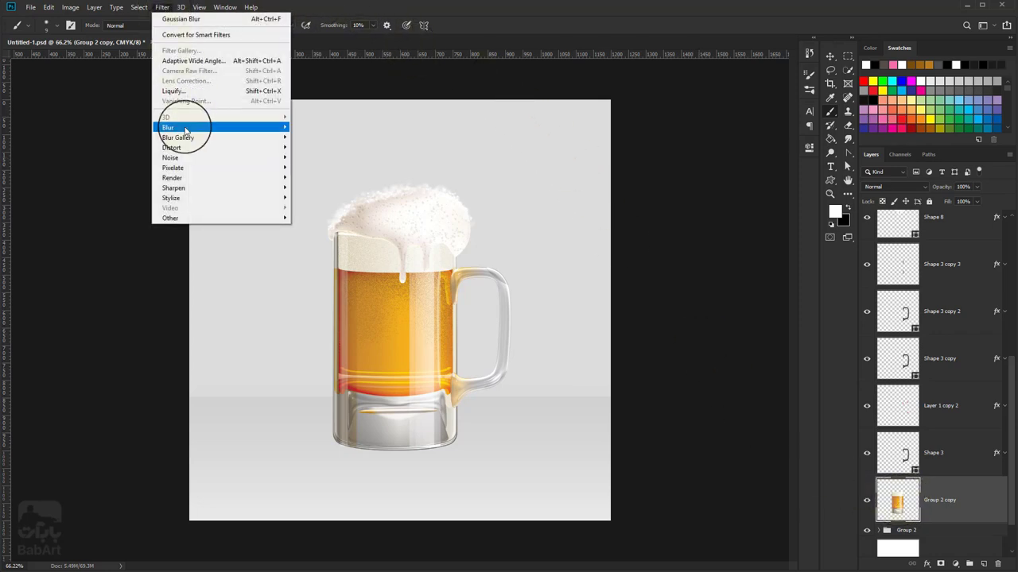
{"action": "left_click", "coordinate": [318, 167]}
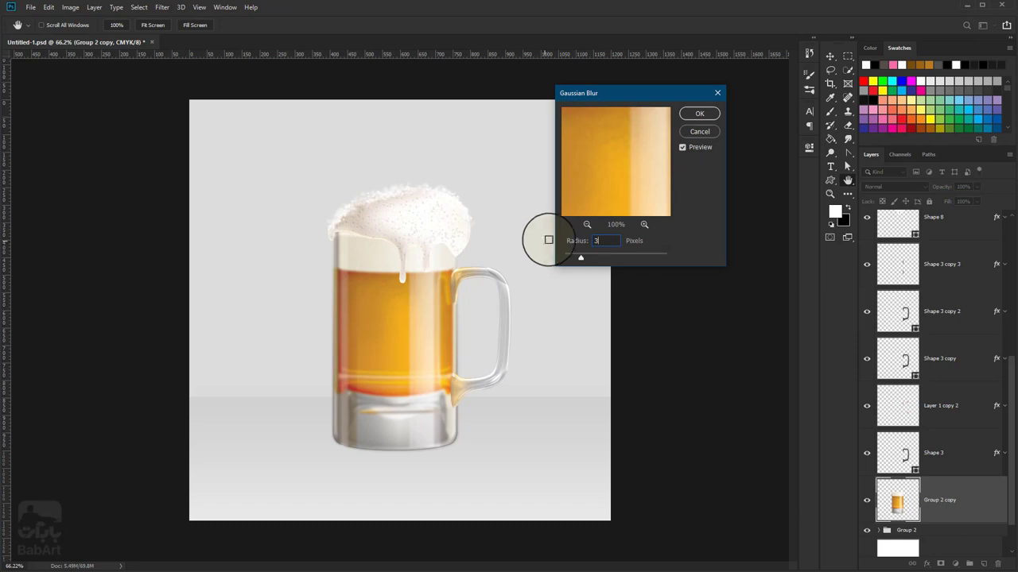
{"action": "left_click", "coordinate": [700, 114]}
{"action": "key", "text": "b"}
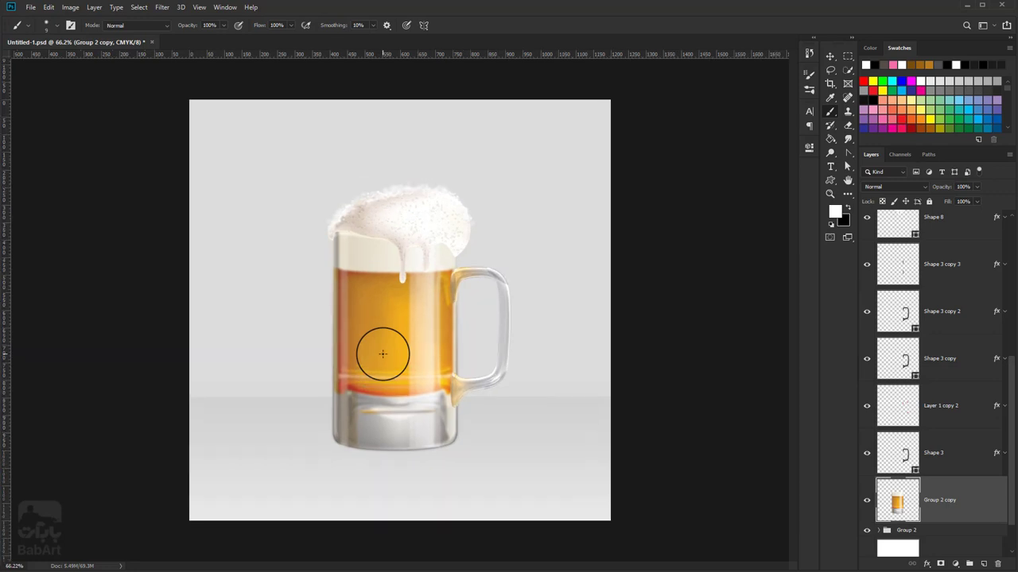
- Add 3% uniform monochromatic noise to the Group 2 copy layer
{"action": "left_click", "coordinate": [159, 7]}
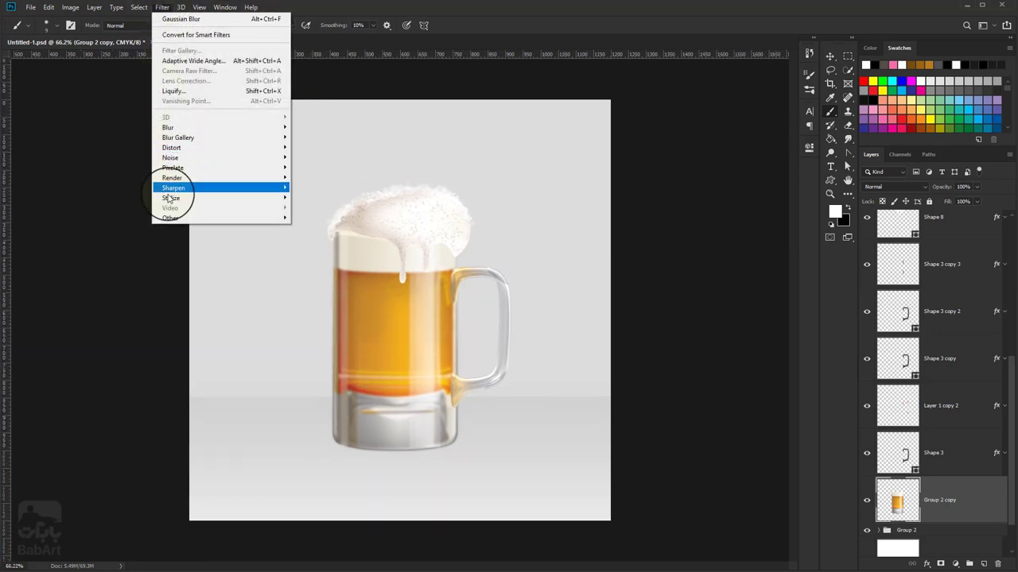
{"action": "mouse_move", "coordinate": [207, 158]}
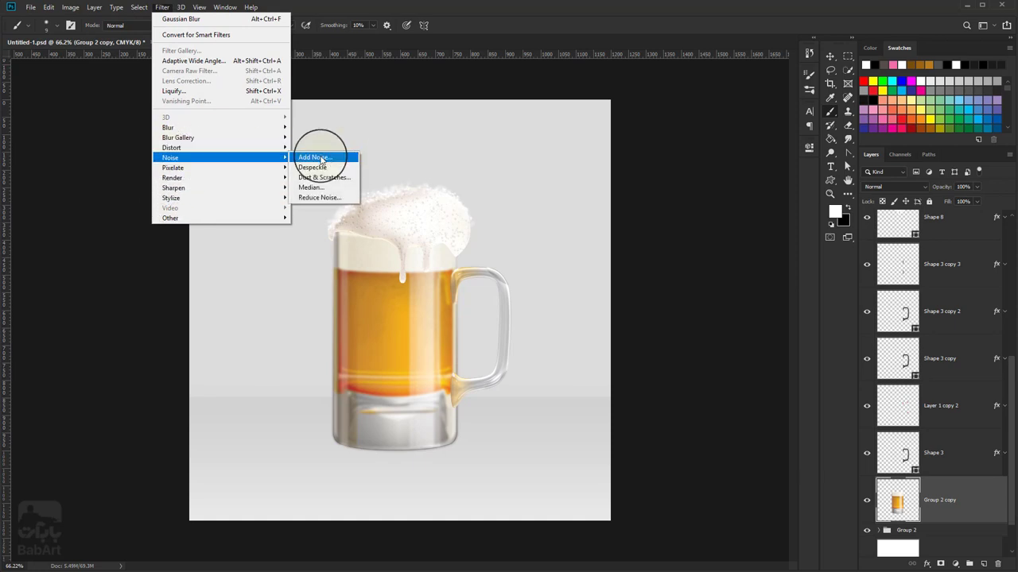
{"action": "left_click", "coordinate": [321, 159]}
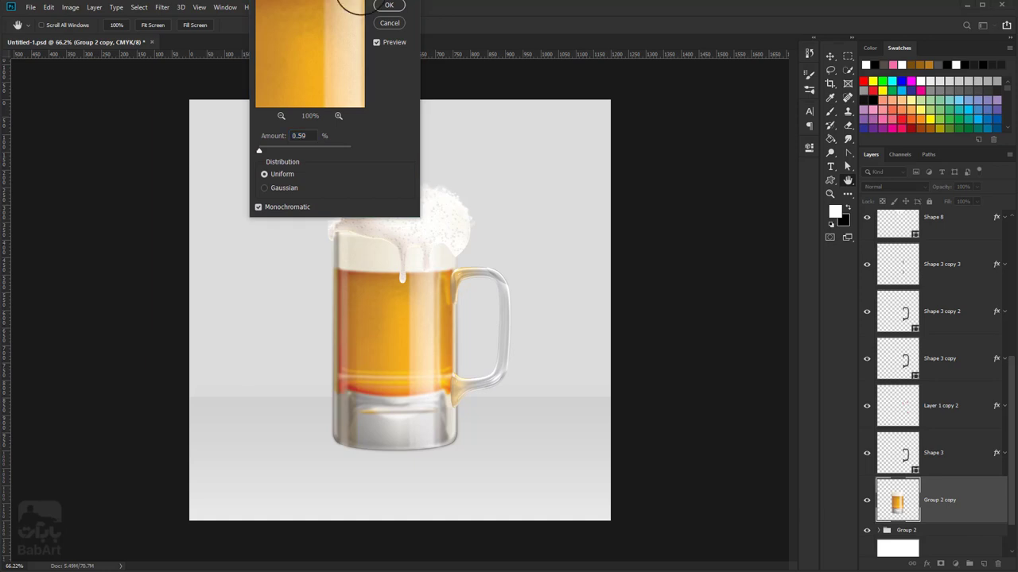
{"action": "left_click_drag", "start_coordinate": [387, 4], "coordinate": [543, 124]}
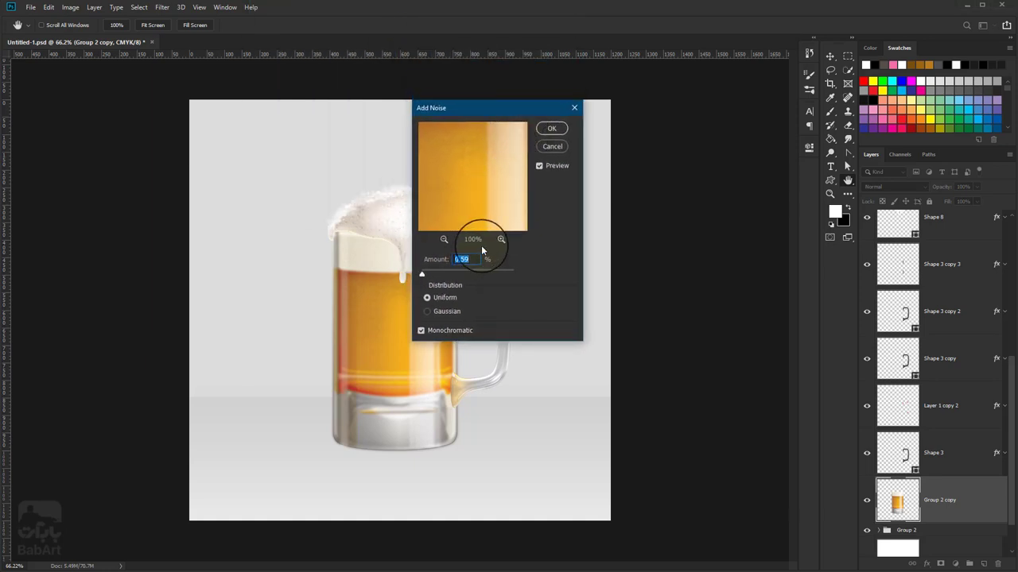
{"action": "double_click", "coordinate": [462, 259]}
{"action": "type", "text": "3"}
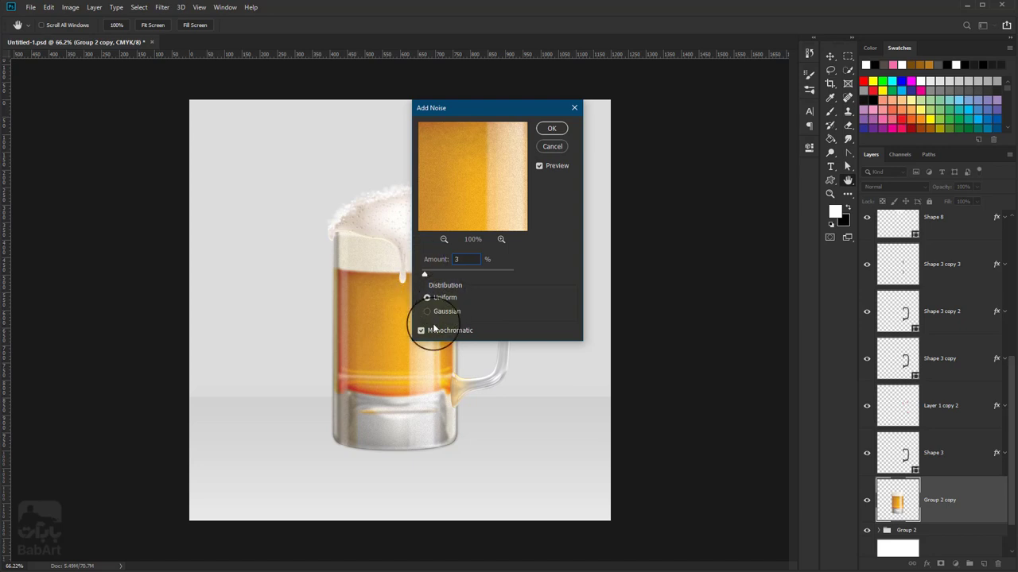
{"action": "left_click", "coordinate": [558, 127]}
{"action": "key", "text": "b"}
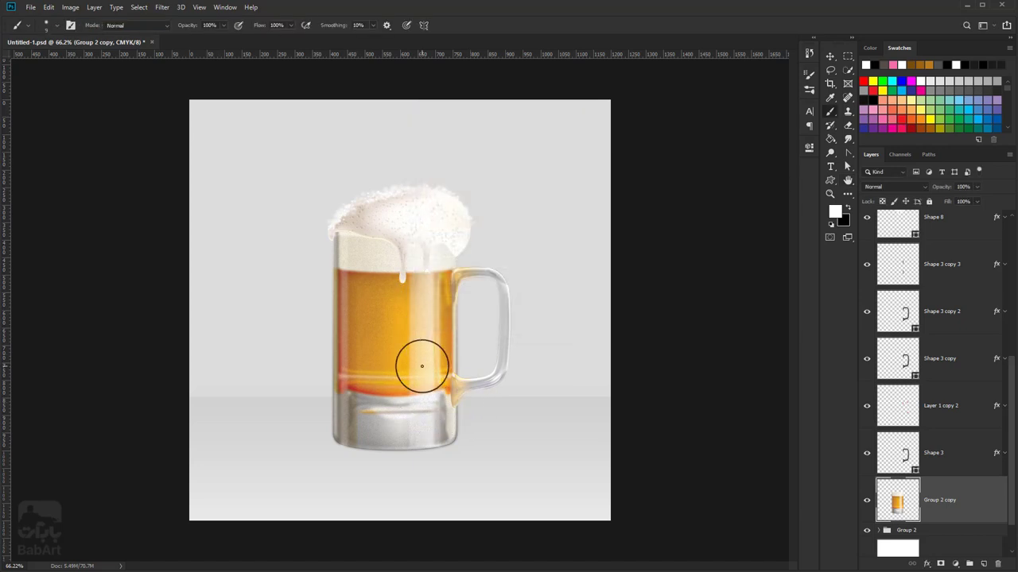
- Open the Filter menu twice and dismiss it without applying any filter
{"action": "left_click", "coordinate": [162, 9]}
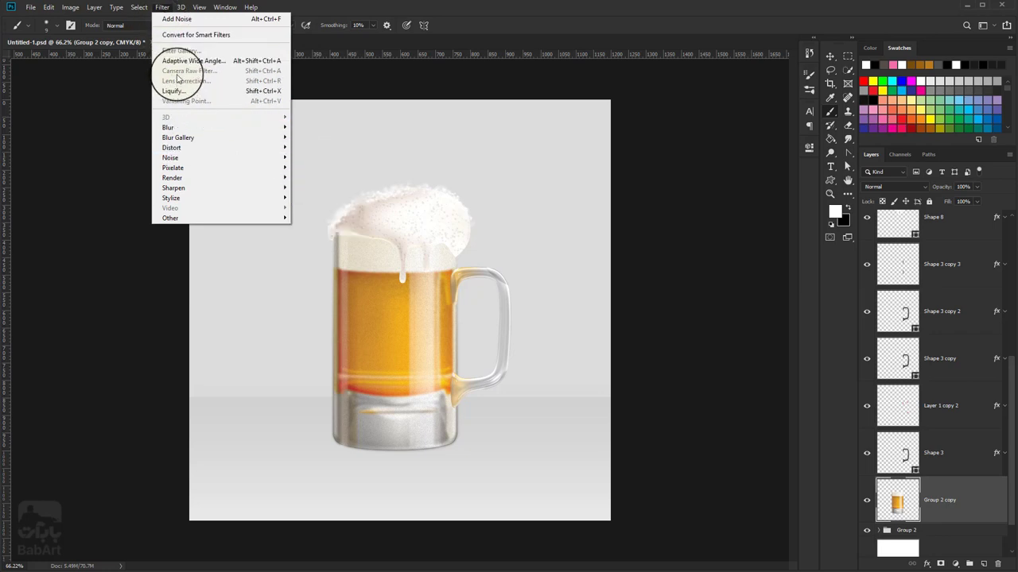
{"action": "left_click", "coordinate": [938, 503]}
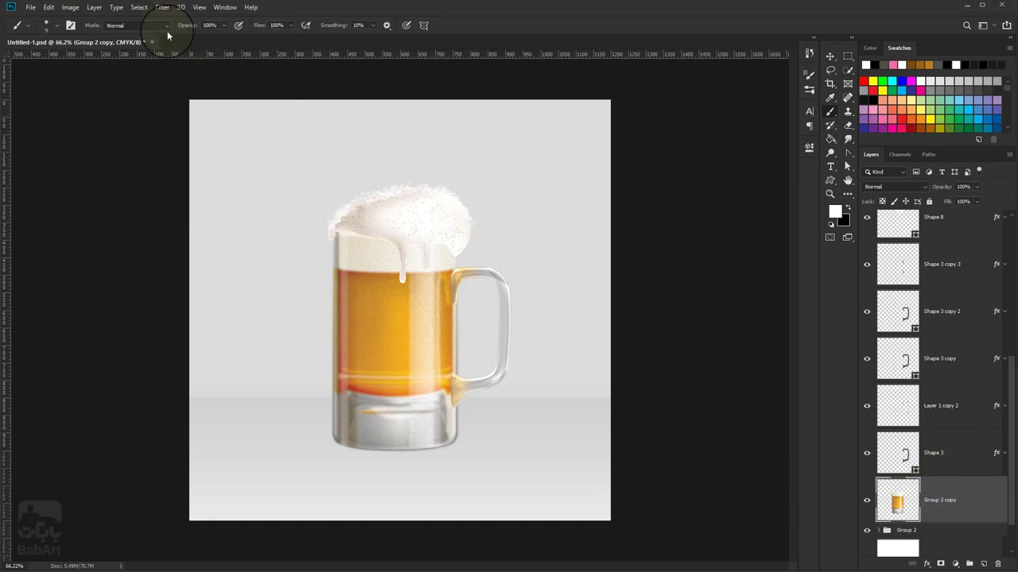
{"action": "left_click", "coordinate": [162, 7]}
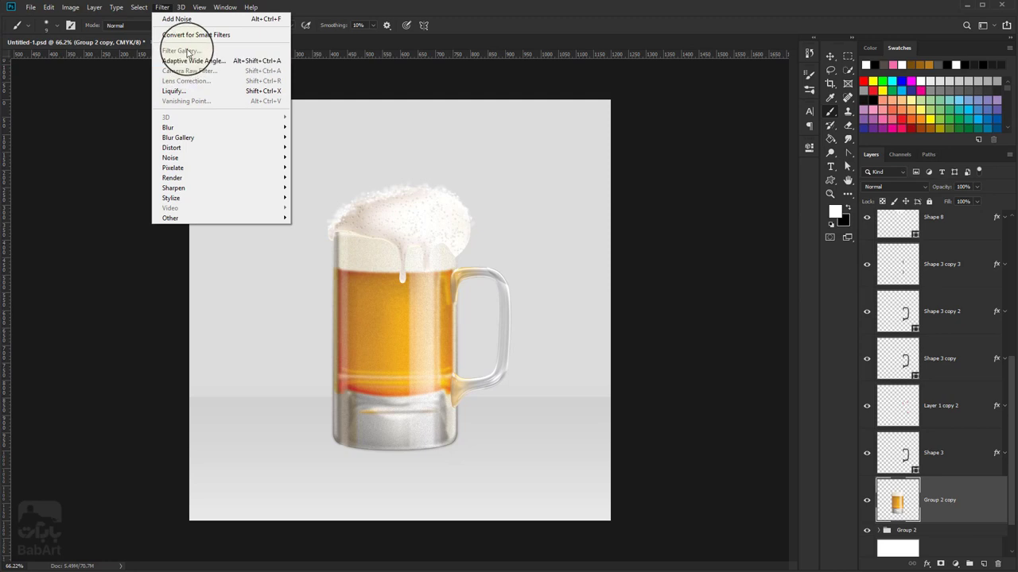
{"action": "left_click", "coordinate": [389, 283]}
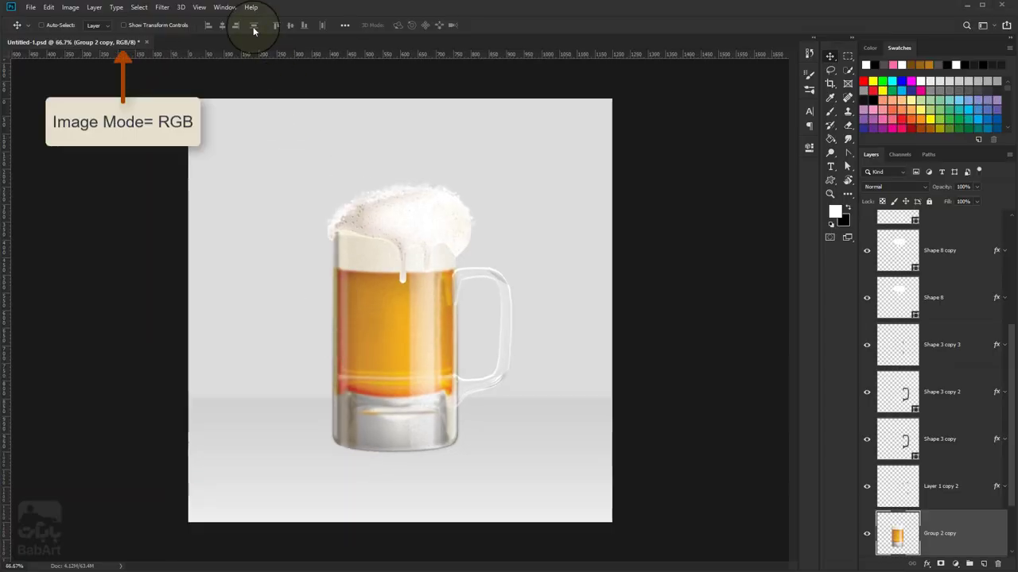
- Apply a Frosted Glass distortion filter with Distortion 1 and Smoothness 2 to the mug layer
{"action": "left_click", "coordinate": [161, 8]}
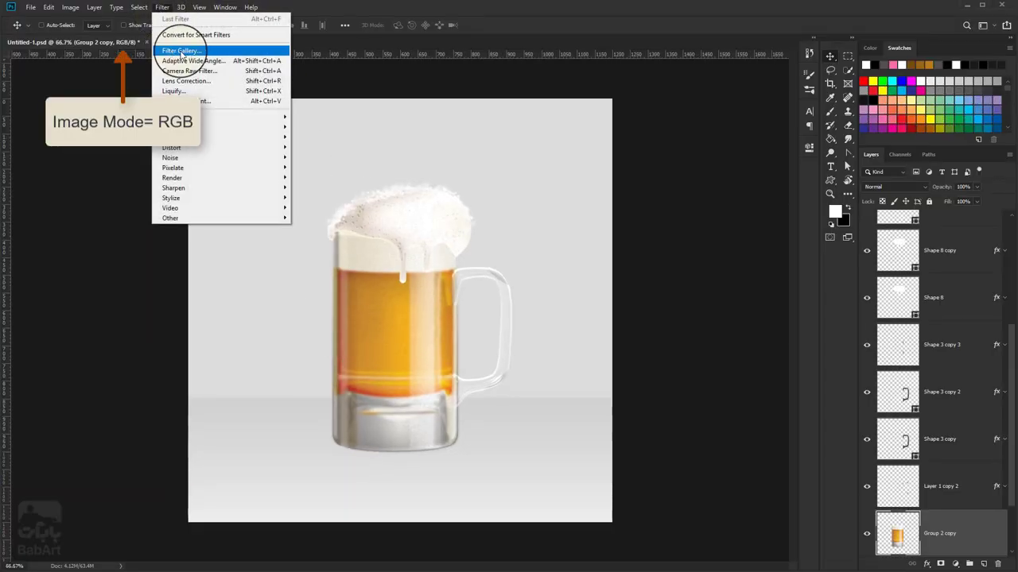
{"action": "left_click", "coordinate": [182, 51]}
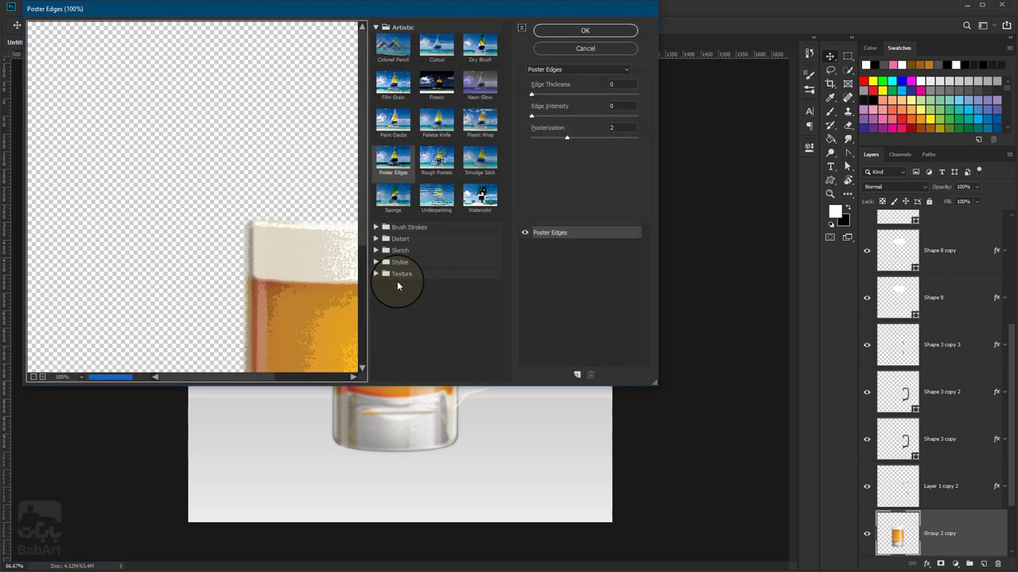
{"action": "mouse_move", "coordinate": [422, 8]}
{"action": "left_mouse_down"}
{"action": "mouse_move", "coordinate": [476, 60]}
{"action": "mouse_move", "coordinate": [649, 71]}
{"action": "left_mouse_up"}
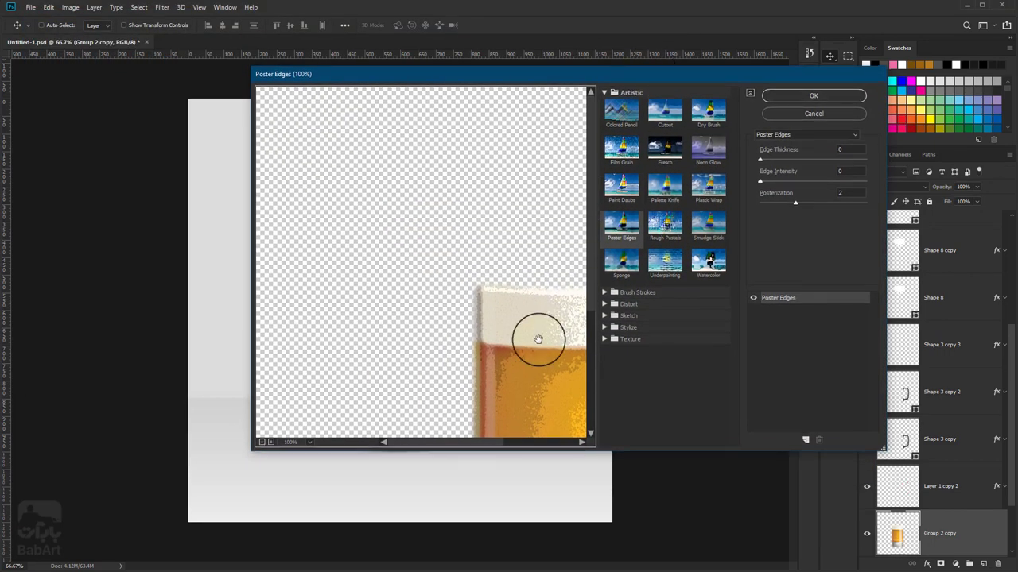
{"action": "left_click_drag", "start_coordinate": [538, 340], "coordinate": [370, 141]}
{"action": "left_click", "coordinate": [631, 93]}
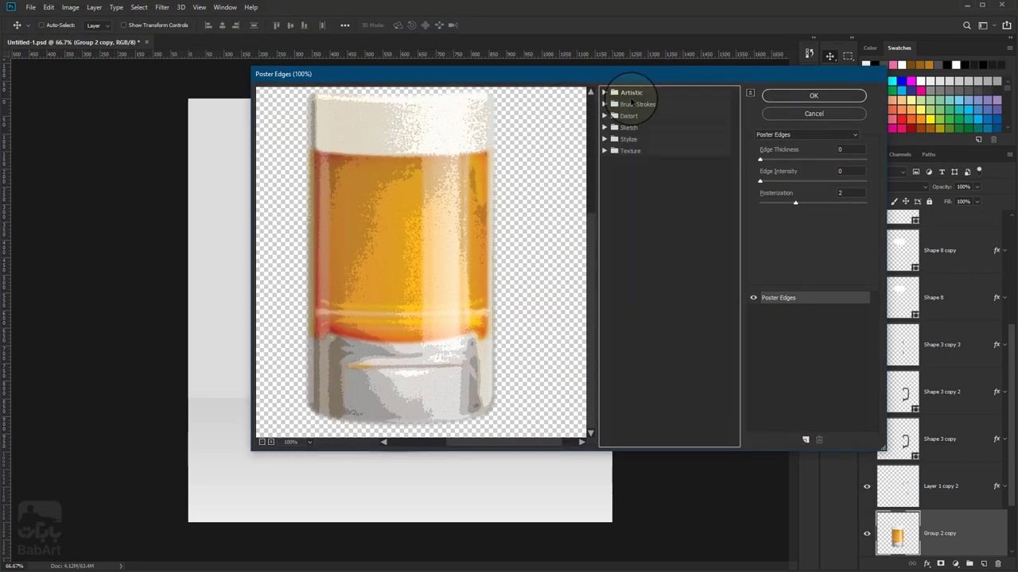
{"action": "left_click", "coordinate": [628, 116]}
{"action": "left_click", "coordinate": [664, 137]}
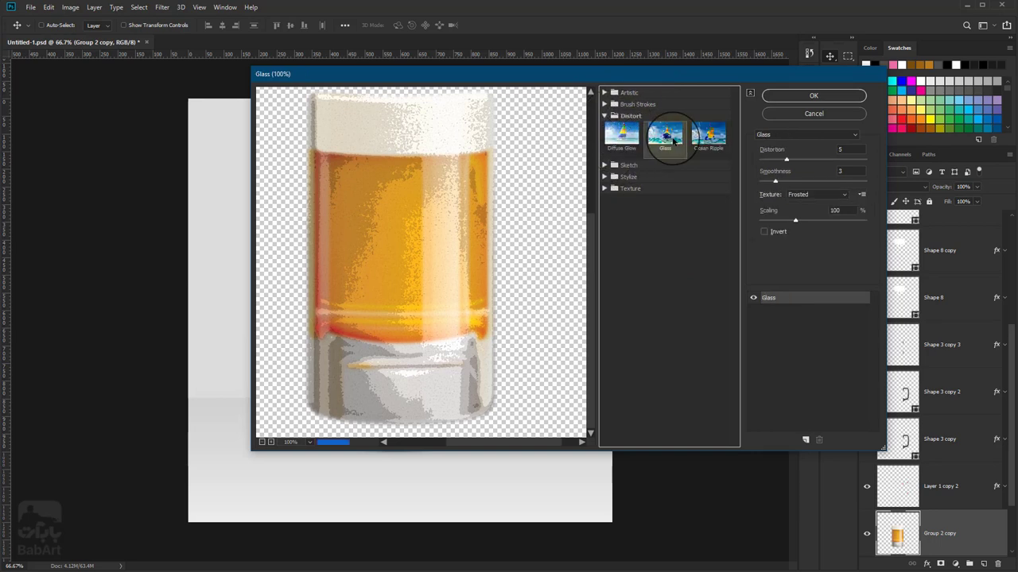
{"action": "left_click", "coordinate": [835, 150]}
{"action": "type", "text": "1"}
{"action": "key", "text": "Tab"}
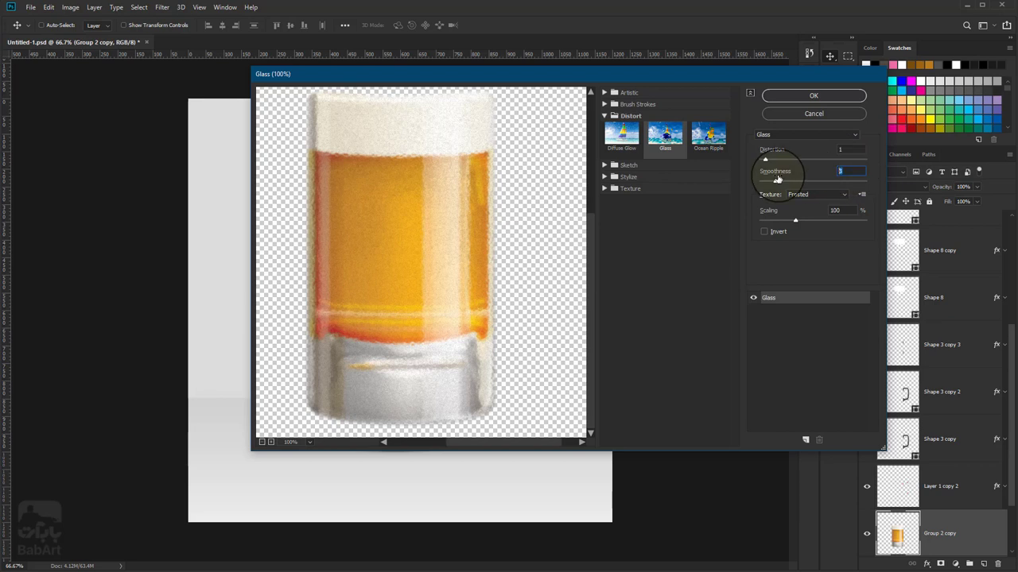
{"action": "type", "text": "2"}
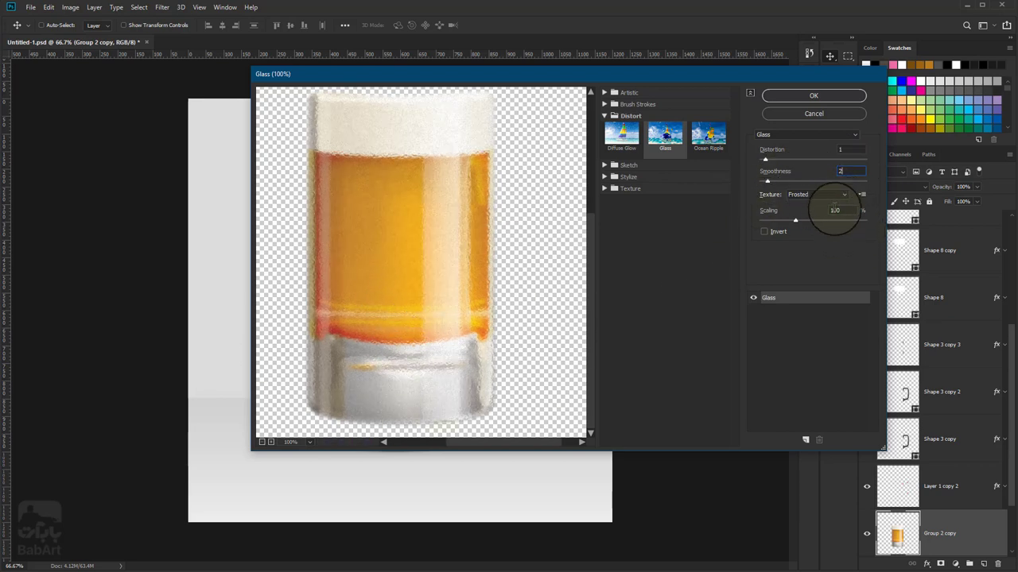
{"action": "left_click", "coordinate": [812, 96]}
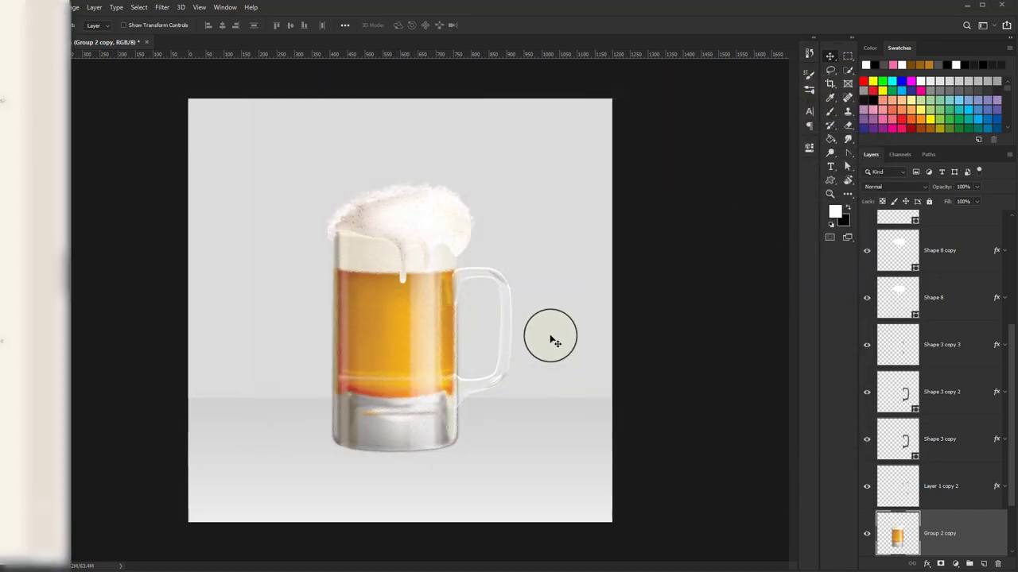
- Drag pattern.jpg from File Explorer onto the canvas, position it over the mug, and commit it
{"action": "left_click", "coordinate": [620, 1]}
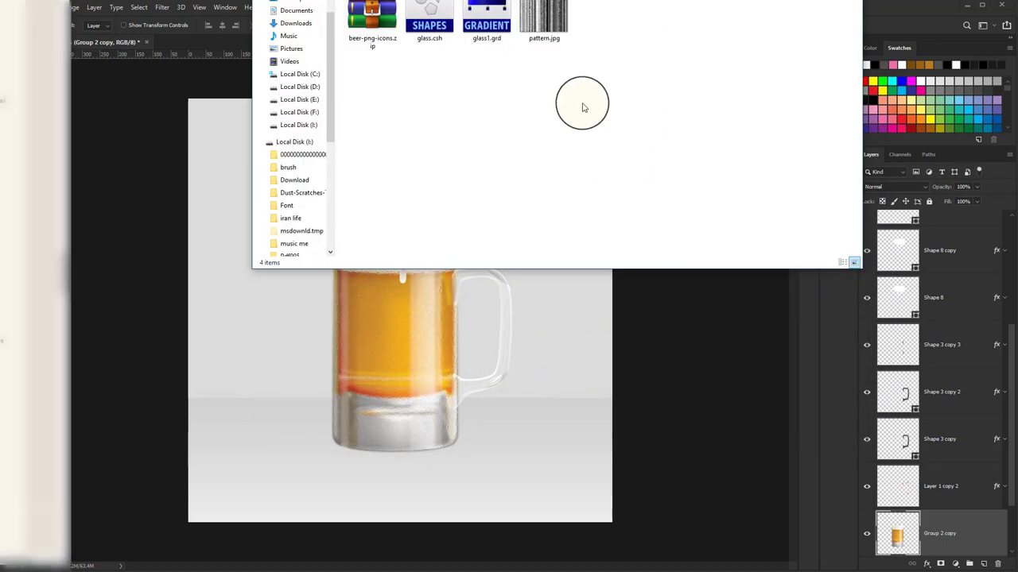
{"action": "left_click", "coordinate": [557, 22]}
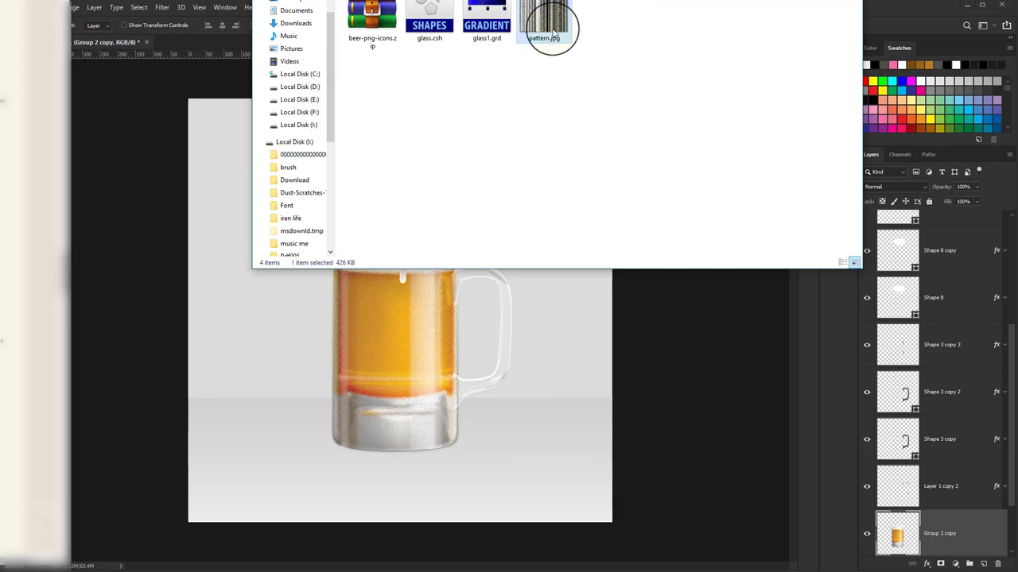
{"action": "left_click_drag", "start_coordinate": [554, 20], "coordinate": [423, 357]}
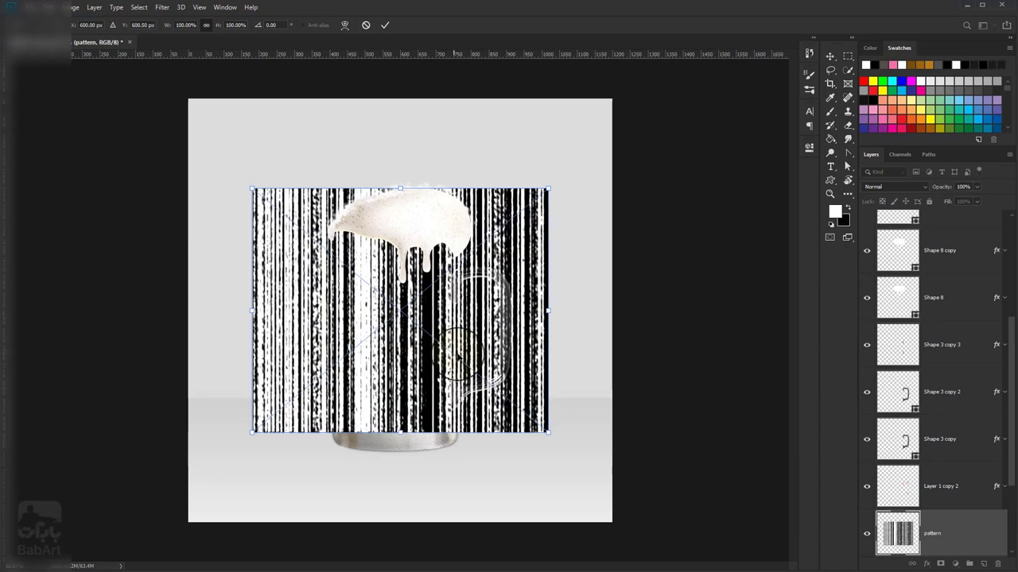
{"action": "mouse_move", "coordinate": [486, 340]}
{"action": "left_mouse_down"}
{"action": "mouse_move", "coordinate": [489, 377]}
{"action": "mouse_move", "coordinate": [495, 357]}
{"action": "mouse_move", "coordinate": [509, 357]}
{"action": "left_mouse_up"}
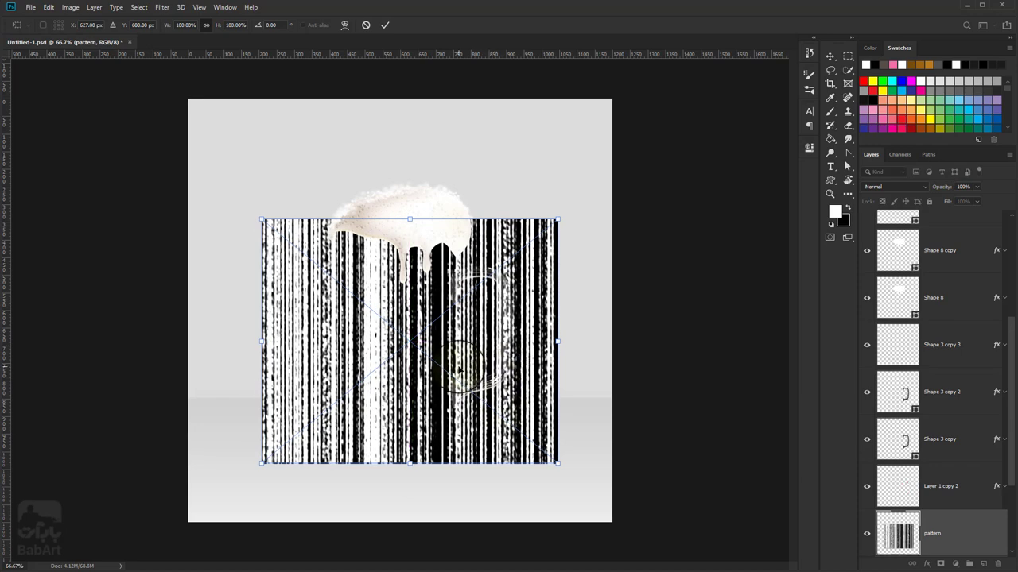
{"action": "scroll", "coordinate": [940, 441], "scroll_direction": "down", "scroll_amount": 3}
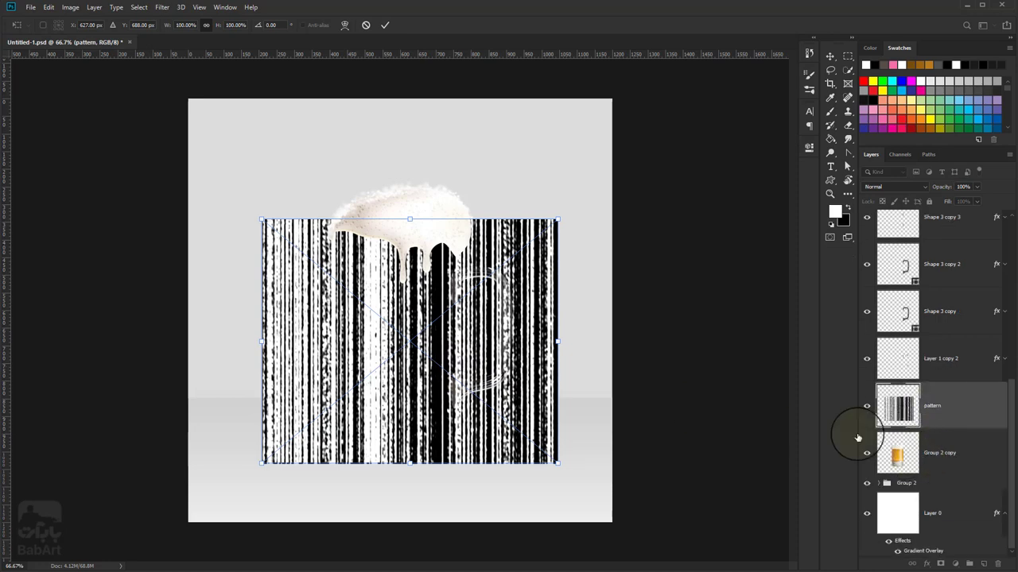
{"action": "left_click", "coordinate": [384, 25]}
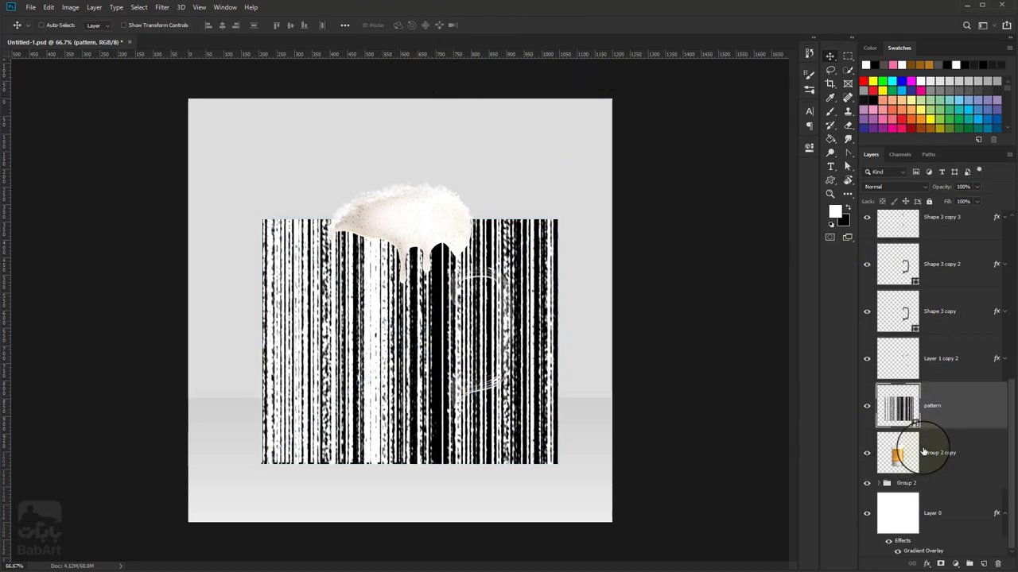
- Rasterize the pattern layer and load its Red channel as a selection
{"action": "right_click", "coordinate": [945, 433]}
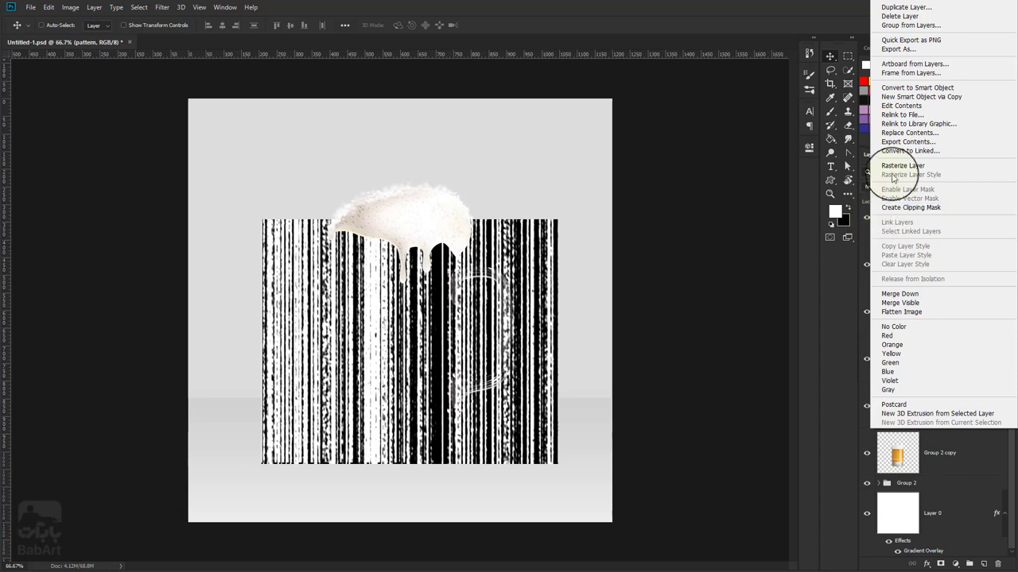
{"action": "left_click", "coordinate": [903, 165]}
{"action": "left_click", "coordinate": [901, 155]}
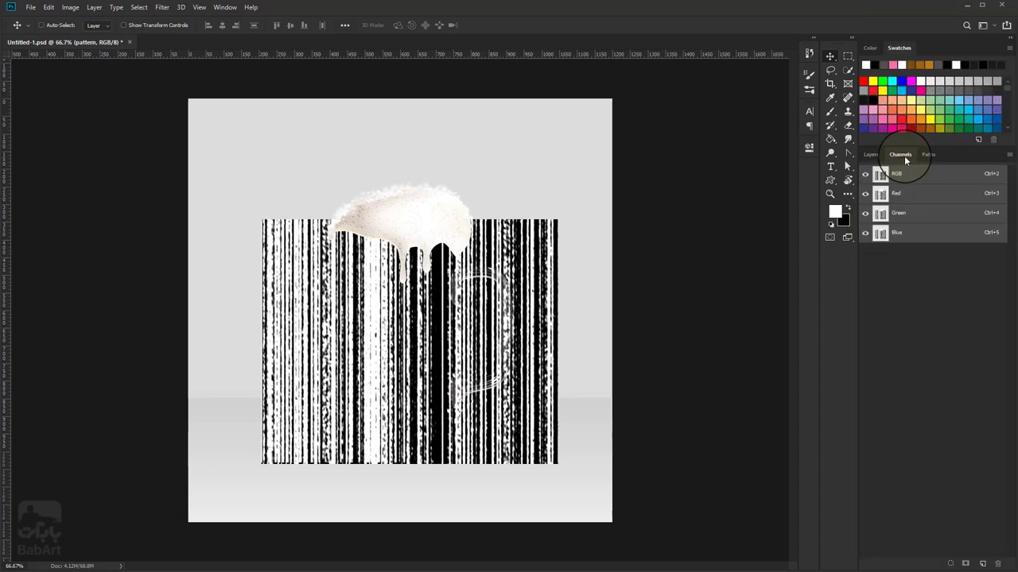
{"action": "left_click", "coordinate": [899, 193]}
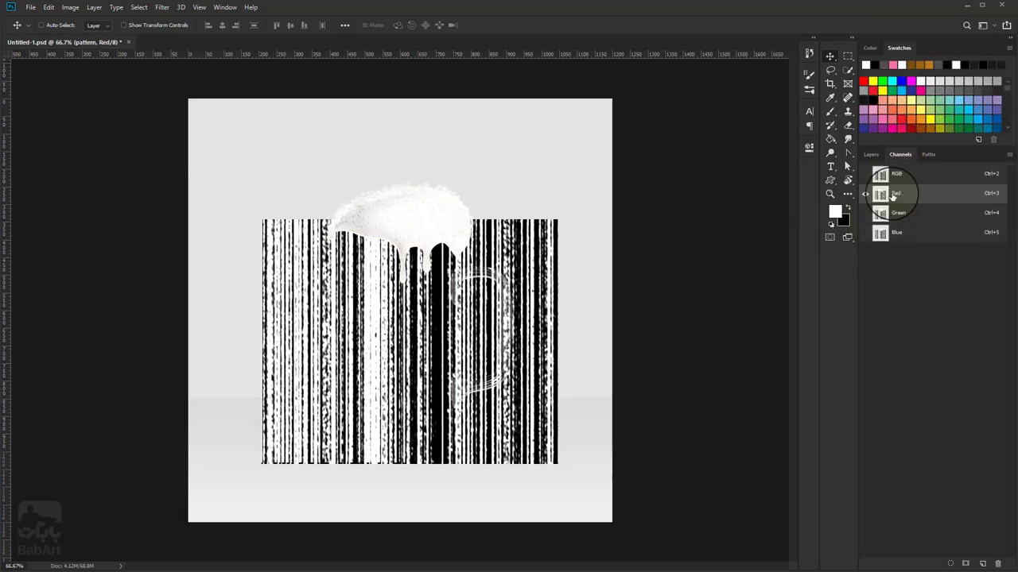
{"action": "left_click", "coordinate": [951, 564]}
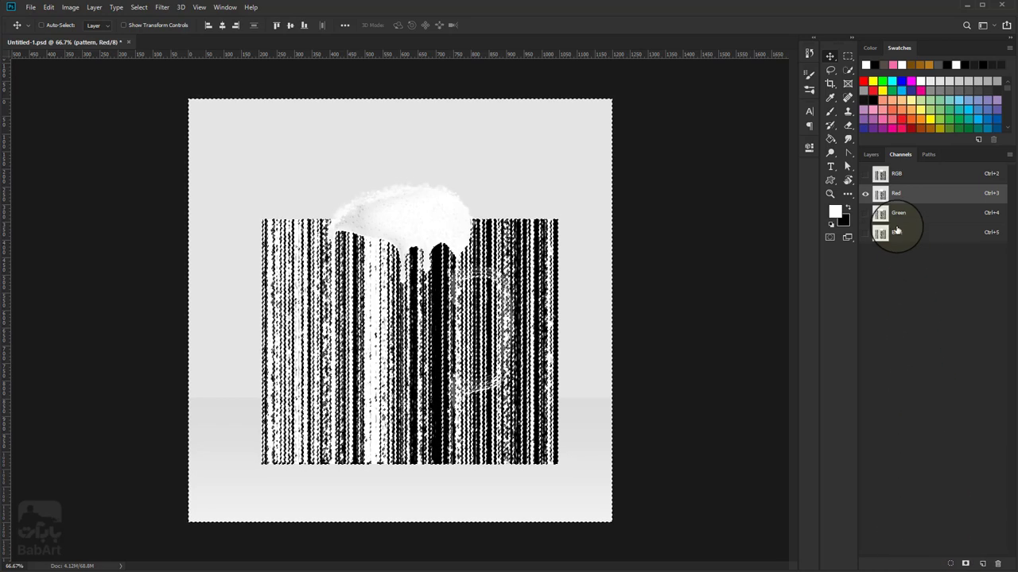
- Hide the pattern layer and add the stripe selection as a mask on Group 2 copy
{"action": "left_click", "coordinate": [866, 173]}
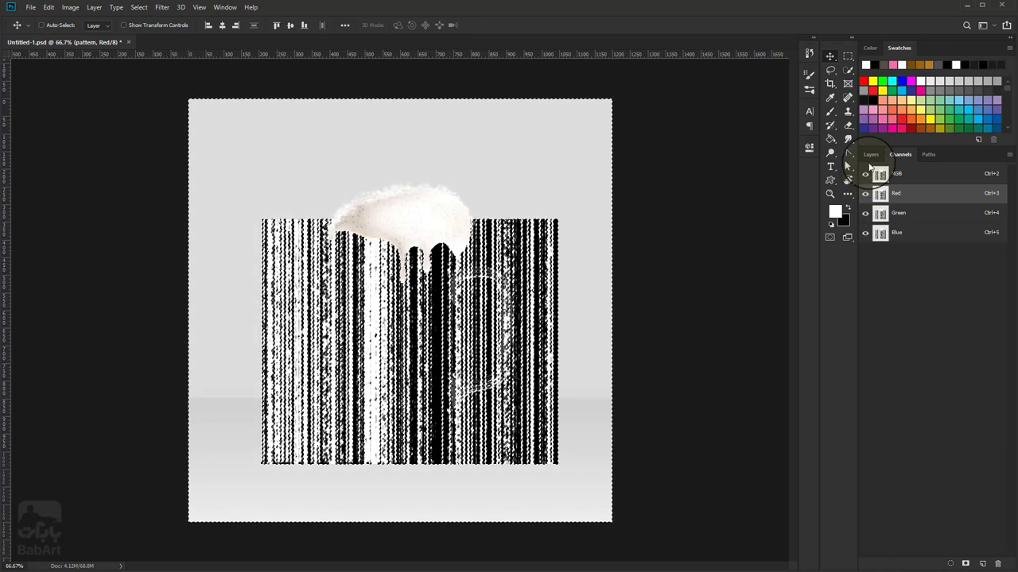
{"action": "left_click", "coordinate": [870, 154]}
{"action": "left_click", "coordinate": [898, 409]}
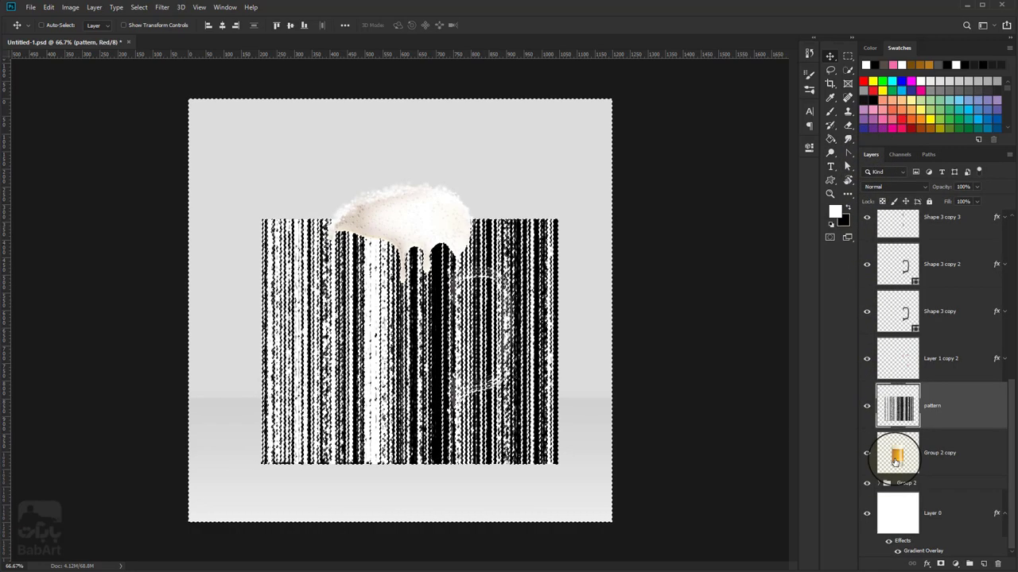
{"action": "left_click", "coordinate": [867, 406]}
{"action": "left_click", "coordinate": [900, 460]}
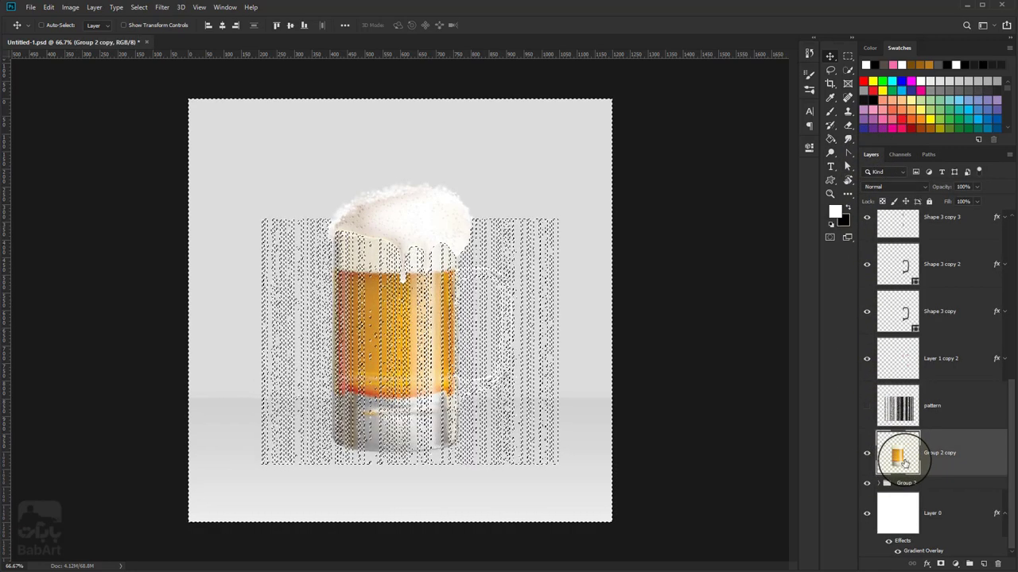
{"action": "left_click", "coordinate": [941, 564]}
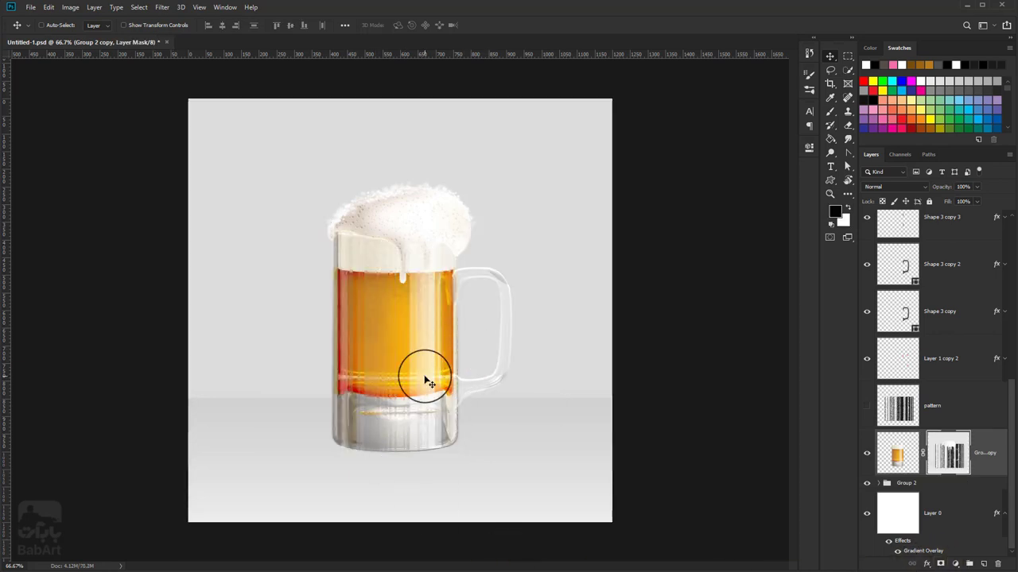
- Add a new empty Layer 7 above the pattern layer
{"action": "scroll", "coordinate": [954, 271], "scroll_direction": "up", "scroll_amount": 3}
{"action": "scroll", "coordinate": [957, 254], "scroll_direction": "up", "scroll_amount": 3}
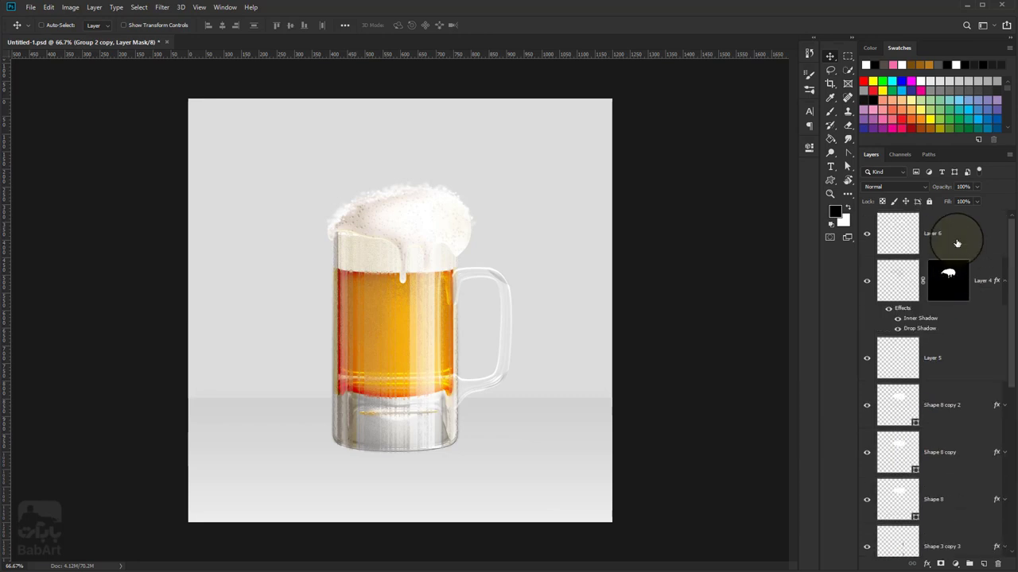
{"action": "left_click", "coordinate": [958, 243]}
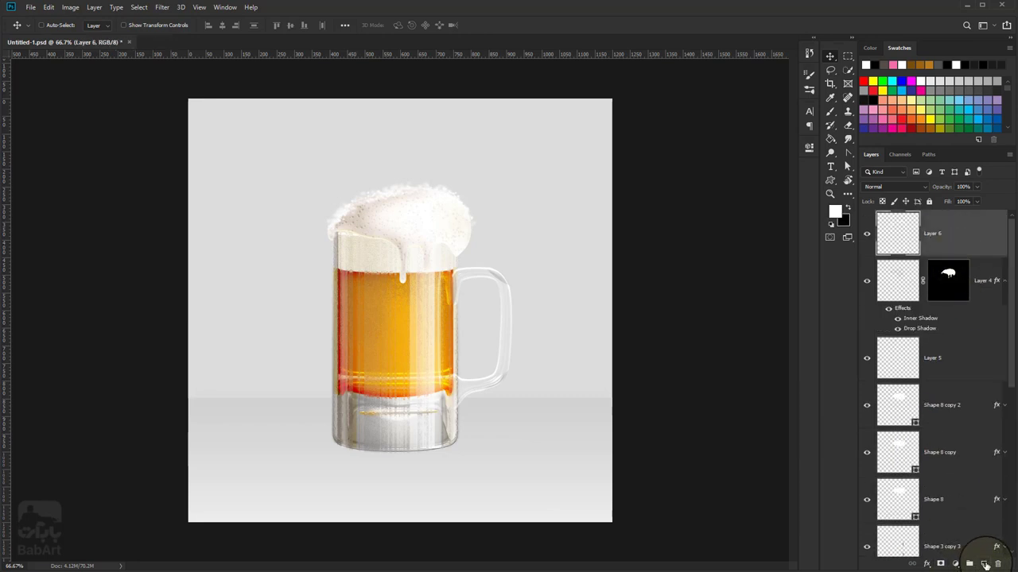
{"action": "scroll", "coordinate": [975, 484], "scroll_direction": "down", "scroll_amount": 5}
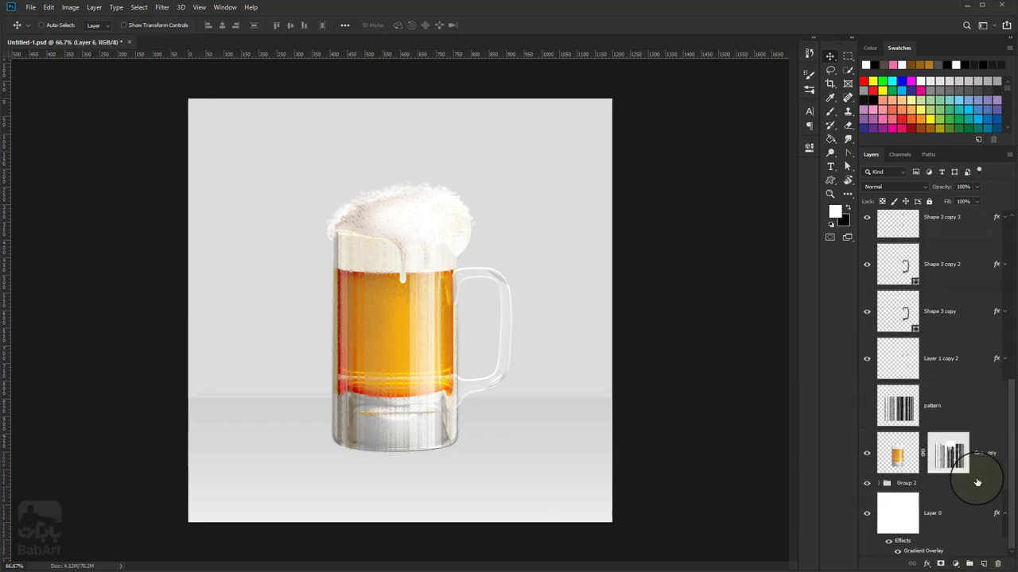
{"action": "left_click", "coordinate": [930, 418]}
{"action": "left_click", "coordinate": [984, 564]}
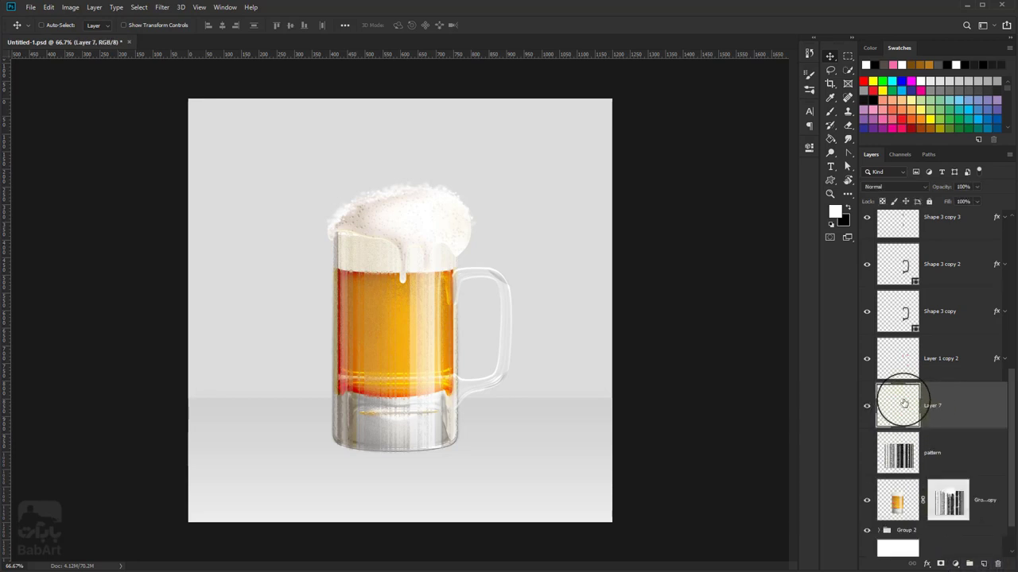
- Switch to the Brush tool and enable Scattering at about 755%
{"action": "left_click", "coordinate": [827, 112]}
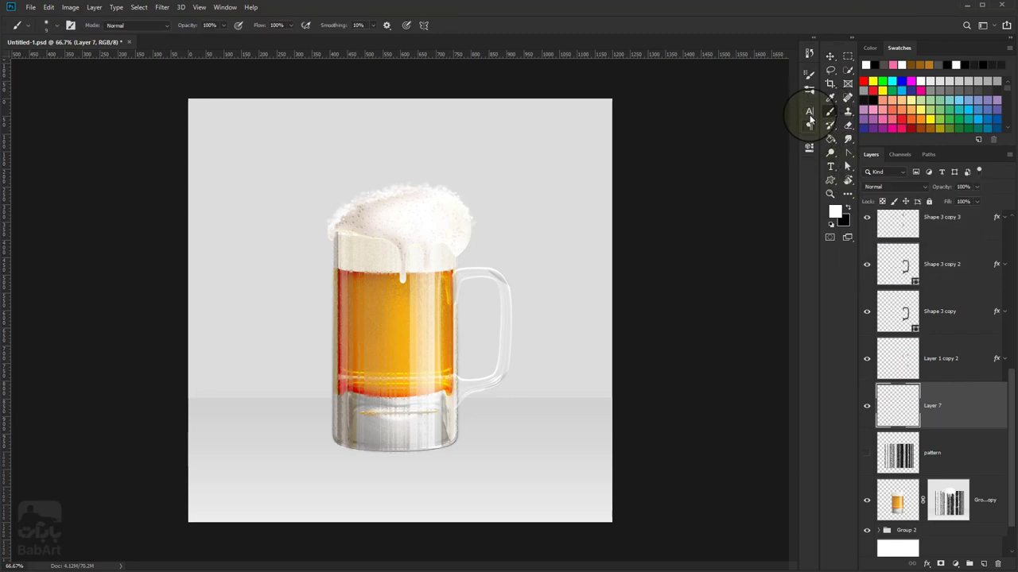
{"action": "left_click", "coordinate": [809, 90]}
{"action": "left_click", "coordinate": [807, 77]}
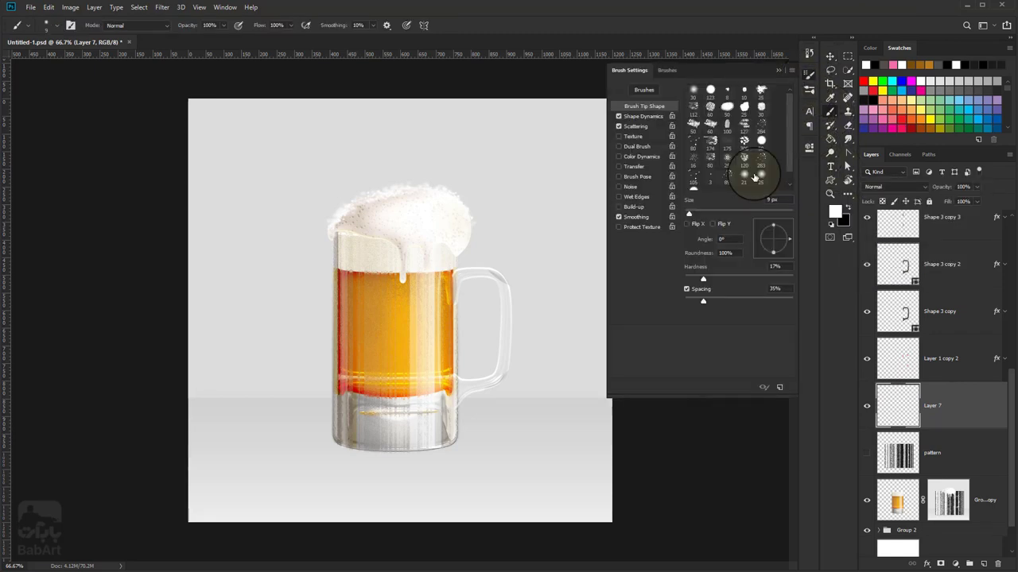
{"action": "left_click", "coordinate": [642, 116]}
{"action": "left_click", "coordinate": [653, 127]}
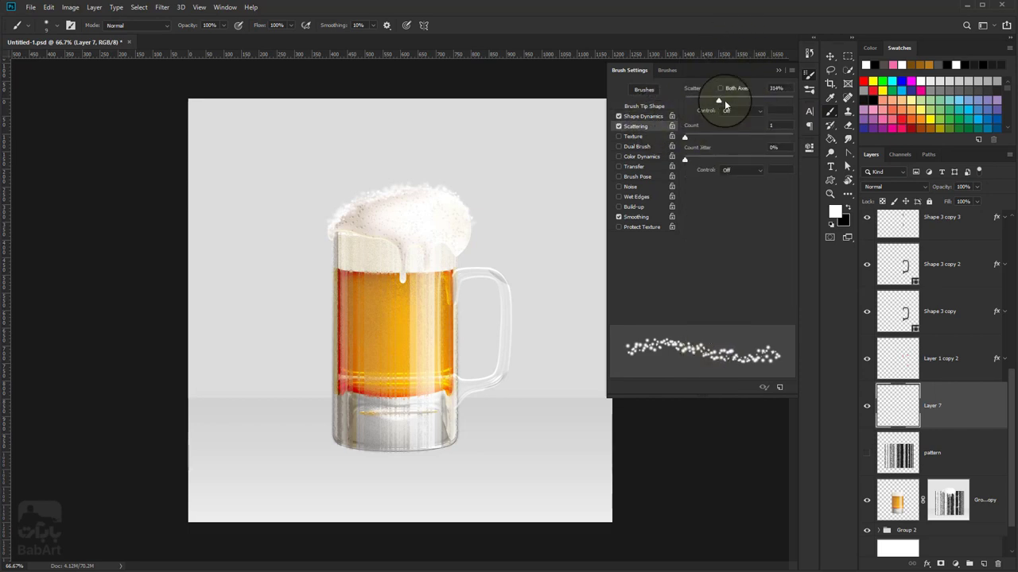
{"action": "left_click_drag", "start_coordinate": [719, 102], "coordinate": [764, 101]}
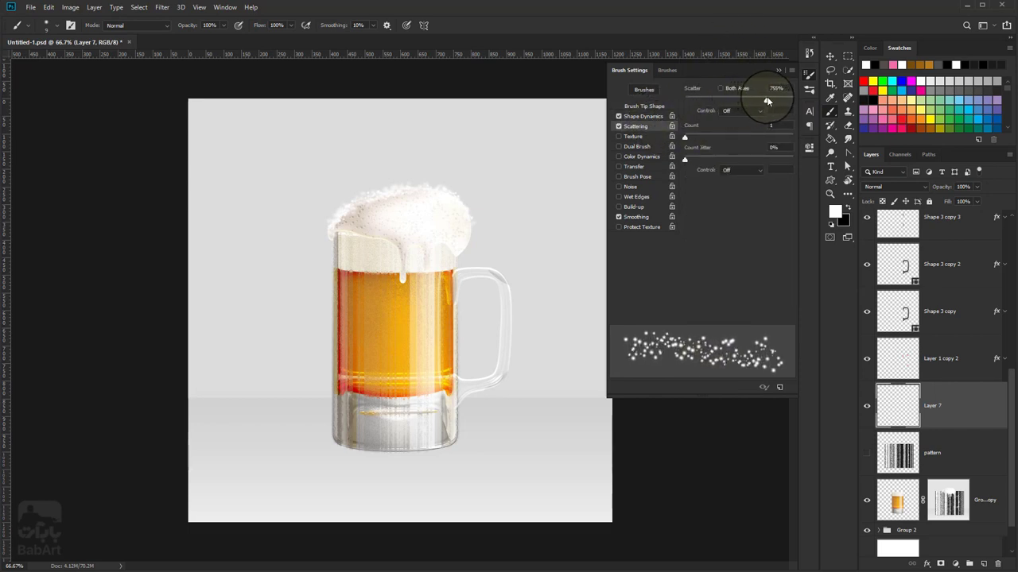
- Set the brush tip to 100% hardness, 194% spacing and 18 px size
{"action": "left_click", "coordinate": [646, 106]}
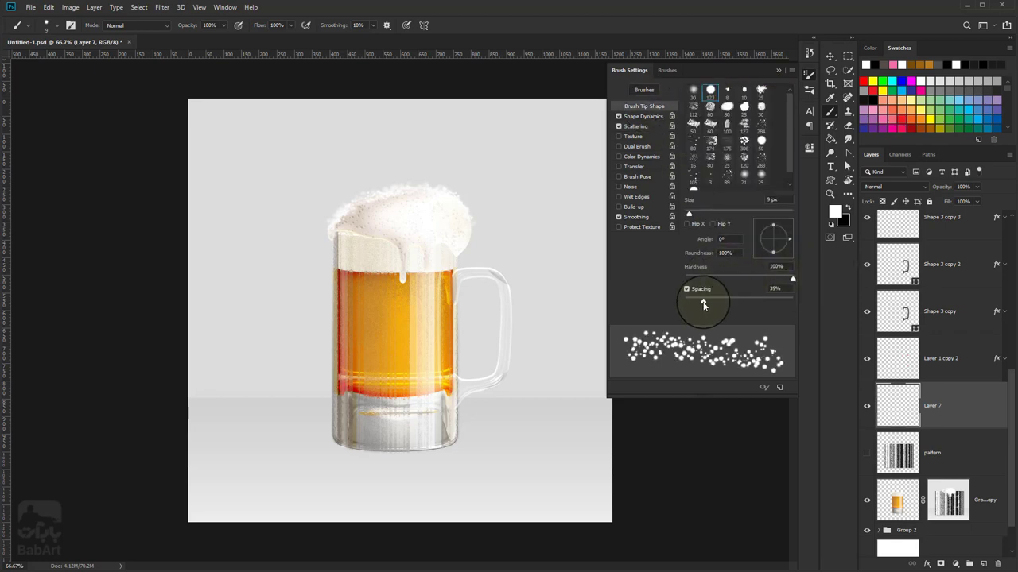
{"action": "left_click_drag", "start_coordinate": [703, 302], "coordinate": [764, 307]}
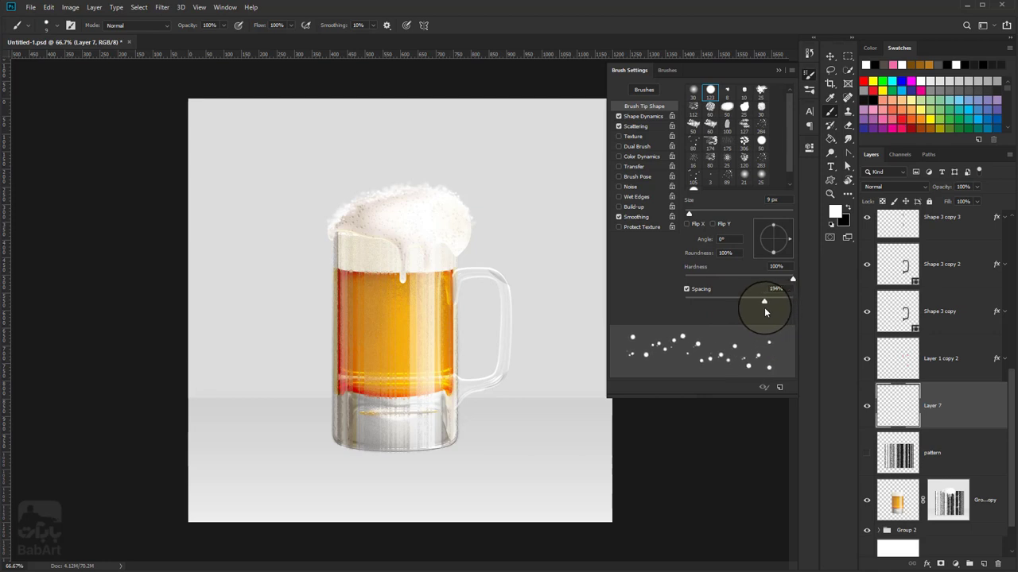
{"action": "left_click", "coordinate": [786, 197]}
{"action": "type", "text": "18"}
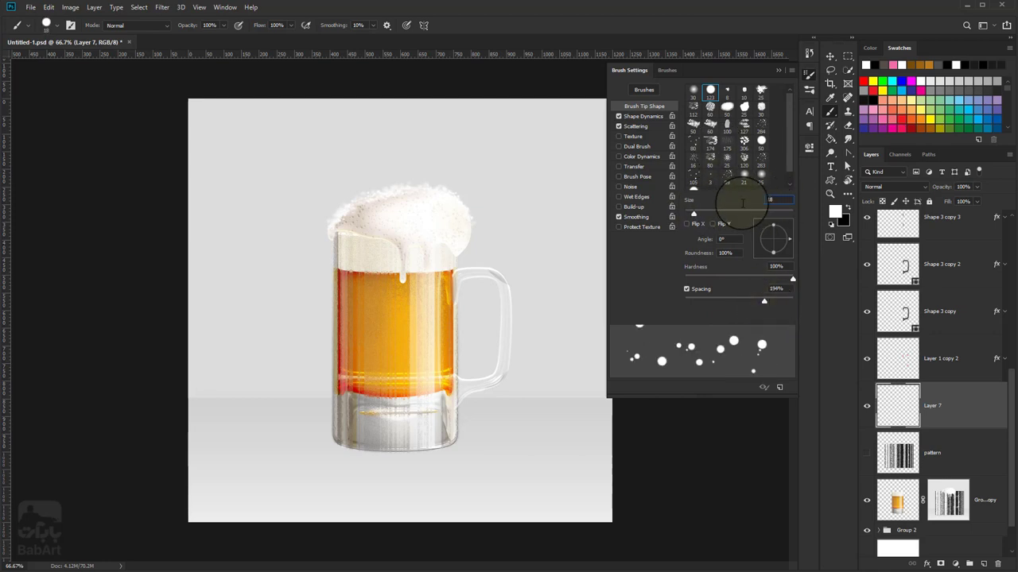
{"action": "key", "text": "Return"}
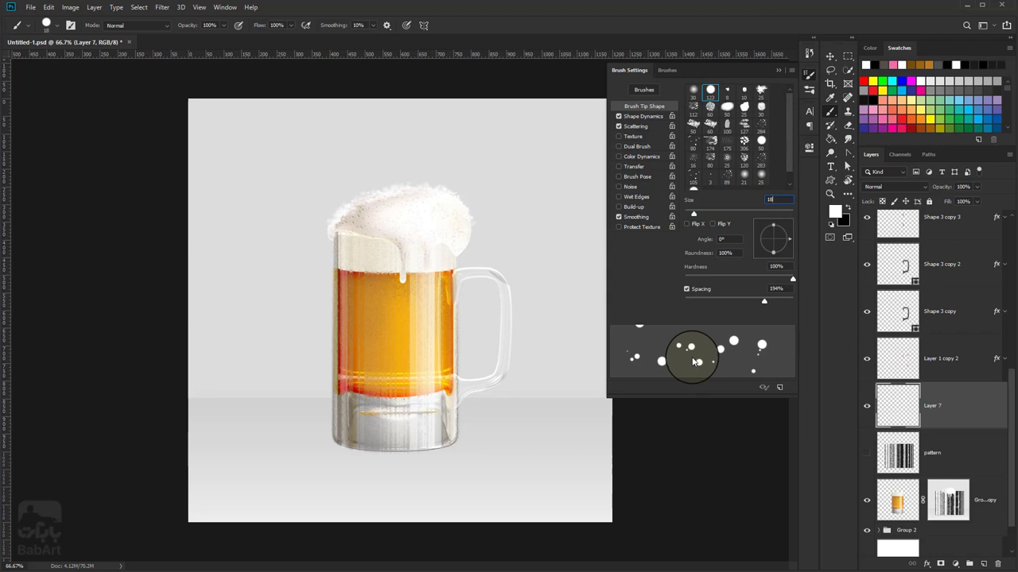
{"action": "scroll", "coordinate": [901, 520], "scroll_direction": "down", "scroll_amount": 2}
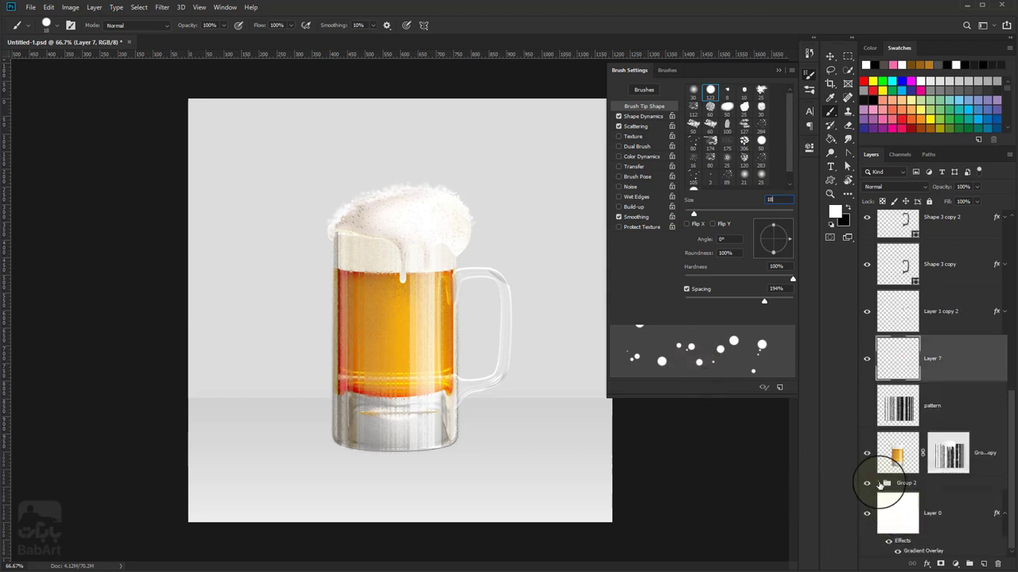
- Expand Group 2 and load the Shape 1 outline as a selection around the glass
{"action": "left_click", "coordinate": [879, 484]}
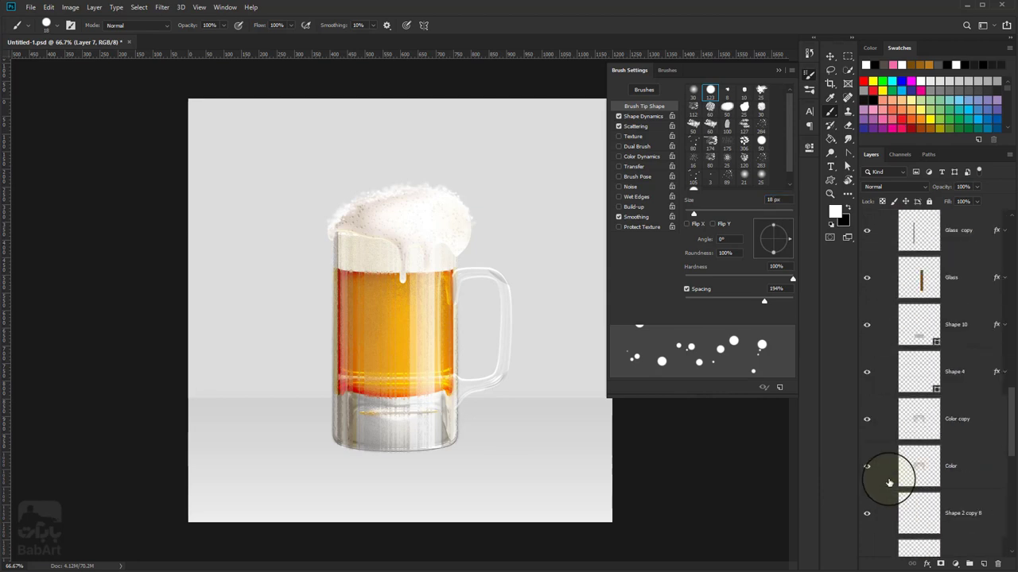
{"action": "scroll", "coordinate": [892, 483], "scroll_direction": "down", "scroll_amount": 3}
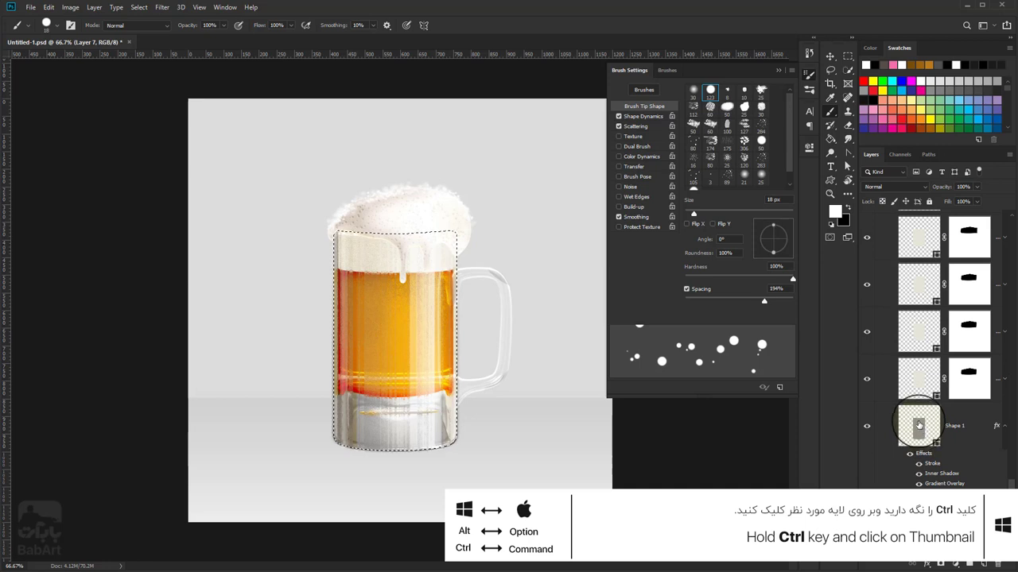
{"action": "scroll", "coordinate": [914, 421], "scroll_direction": "up", "scroll_amount": 10}
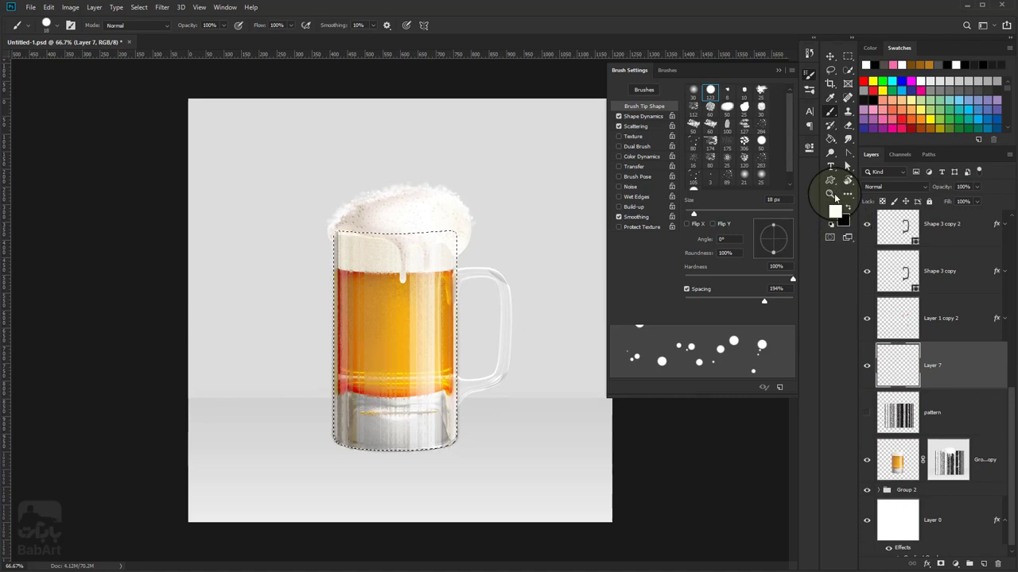
- Paint a vertical trail of white 25 px bubbles up the beer
{"action": "scroll", "coordinate": [392, 357], "scroll_direction": "up", "scroll_amount": 2}
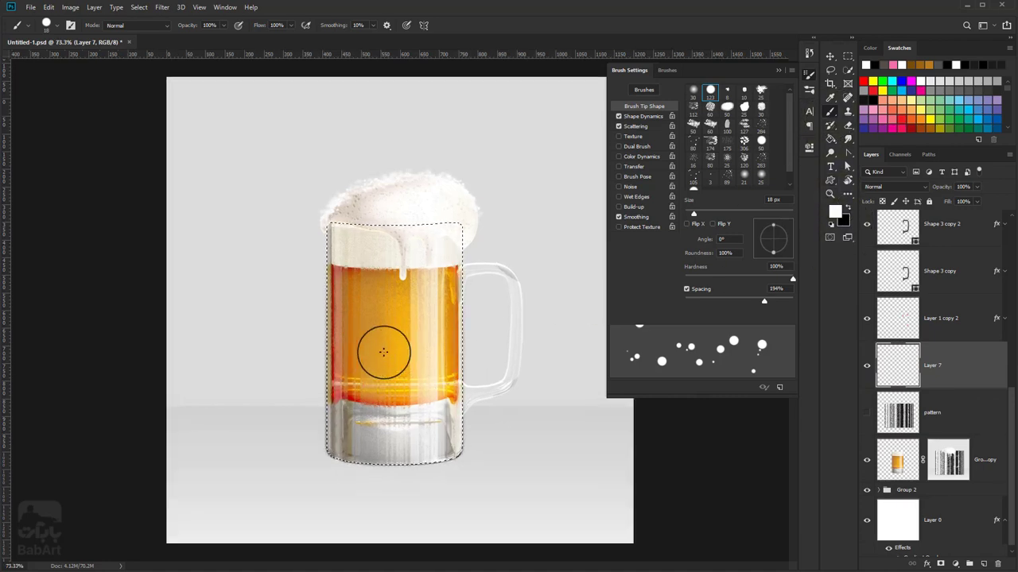
{"action": "scroll", "coordinate": [390, 356], "scroll_direction": "up", "scroll_amount": 3}
{"action": "scroll", "coordinate": [386, 354], "scroll_direction": "up", "scroll_amount": 3}
{"action": "scroll", "coordinate": [384, 352], "scroll_direction": "up", "scroll_amount": 2}
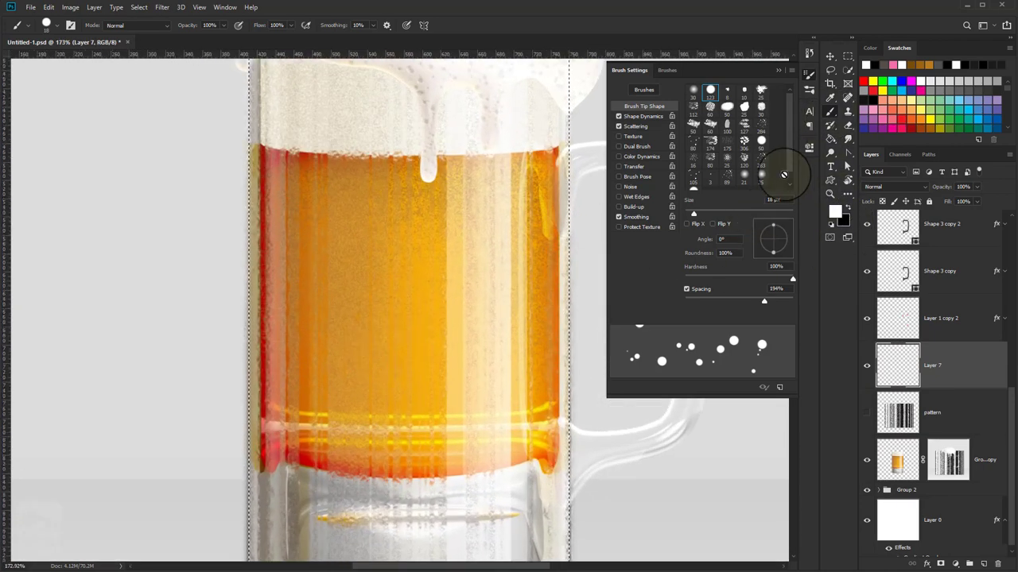
{"action": "left_click", "coordinate": [773, 199]}
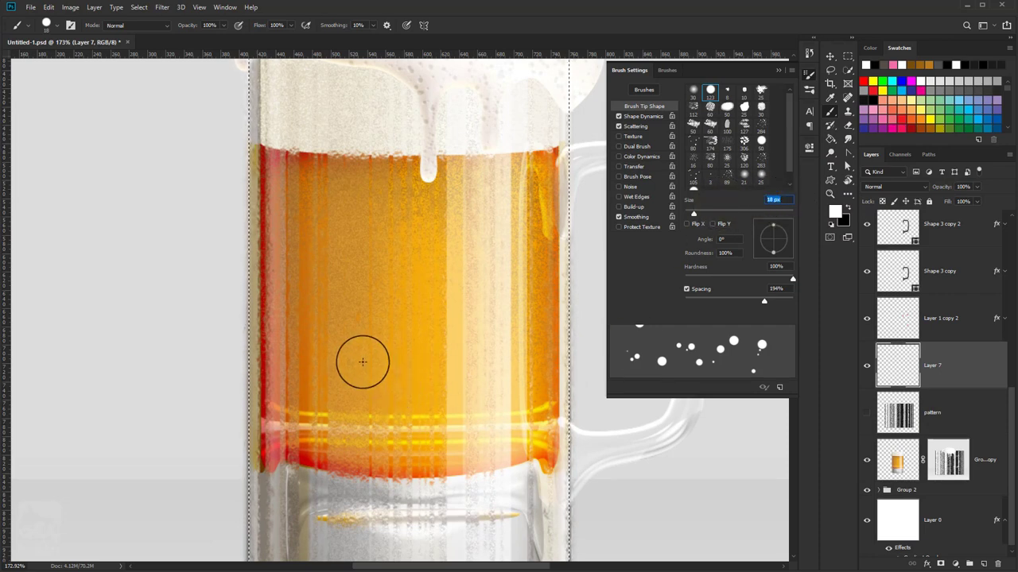
{"action": "type", "text": "25"}
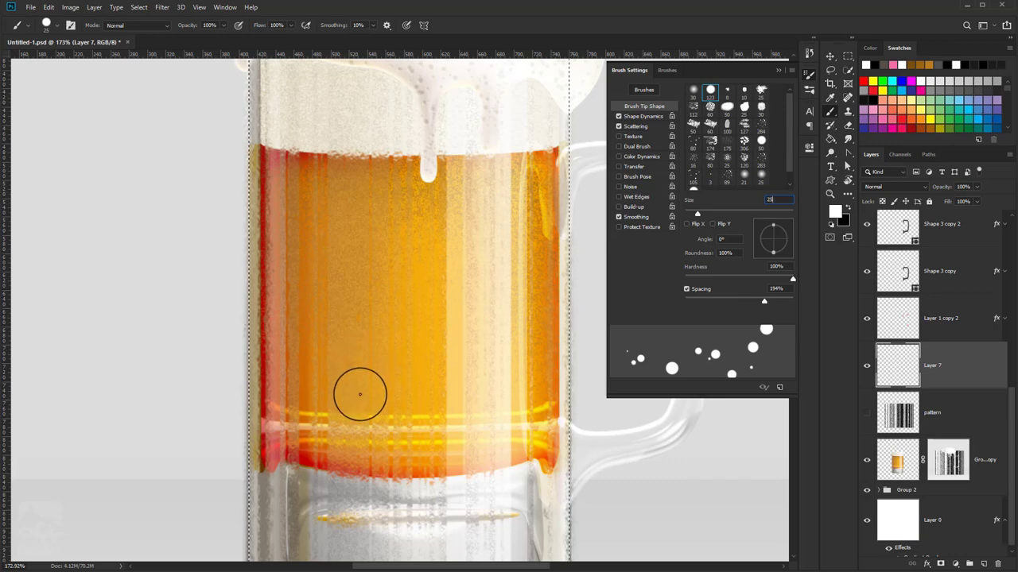
{"action": "mouse_move", "coordinate": [358, 392]}
{"action": "left_mouse_down"}
{"action": "mouse_move", "coordinate": [363, 220]}
{"action": "mouse_move", "coordinate": [347, 164]}
{"action": "left_mouse_up"}
- With a 12 px brush, undo the stray dots near the base and paint small bubbles
{"action": "scroll", "coordinate": [369, 352], "scroll_direction": "down", "scroll_amount": 5}
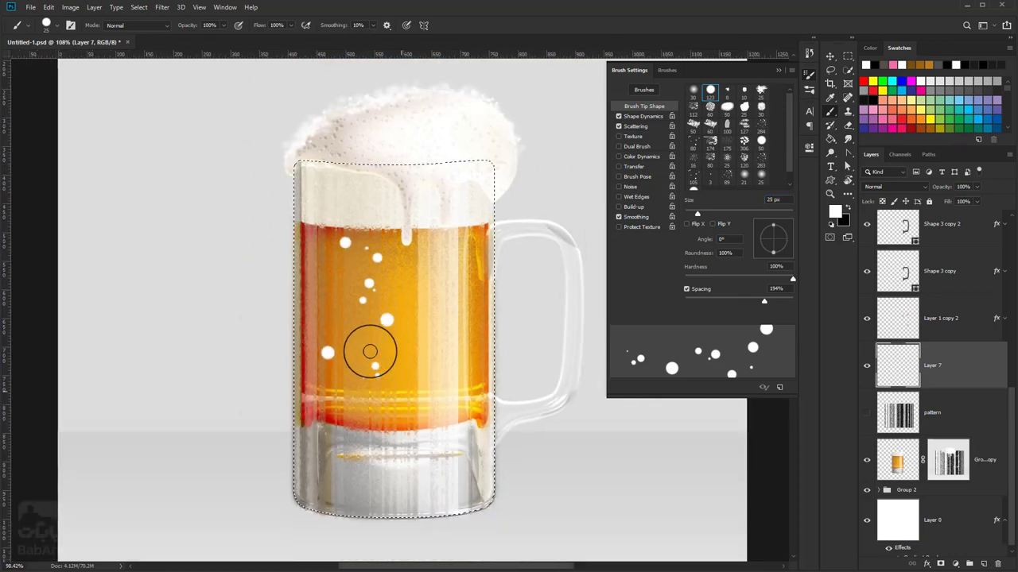
{"action": "left_click", "coordinate": [778, 199]}
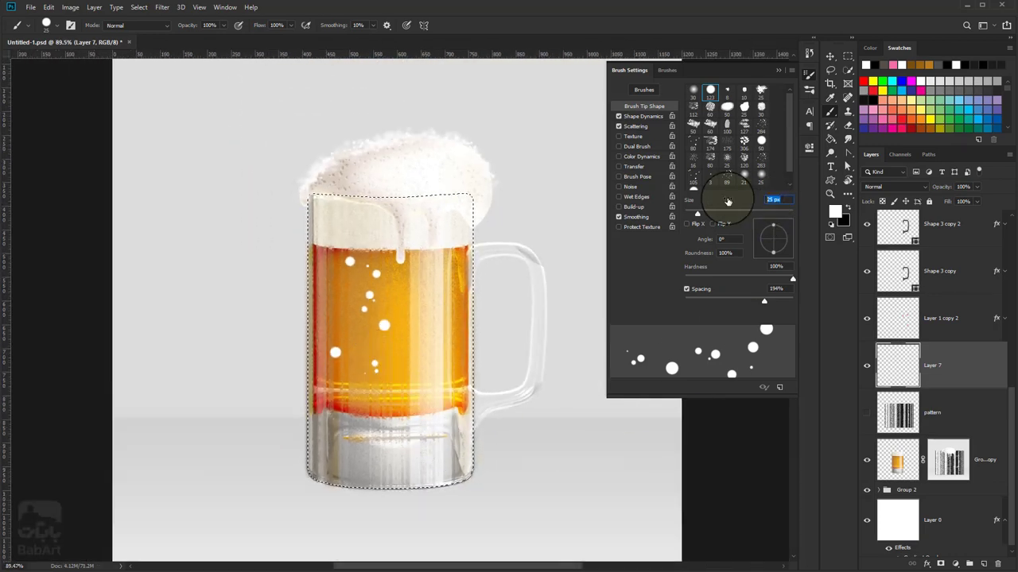
{"action": "type", "text": "12"}
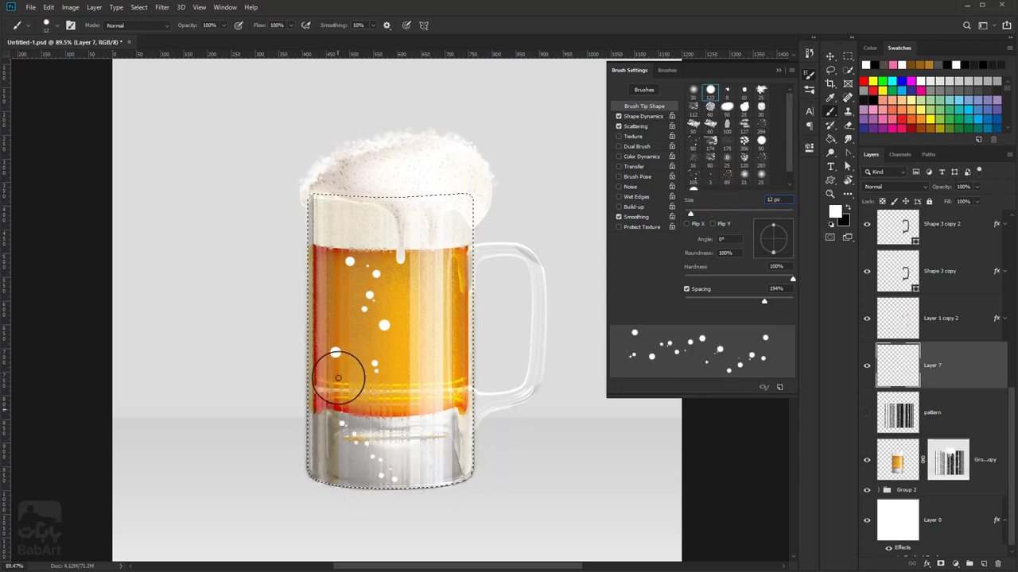
{"action": "key", "text": "ctrl+z"}
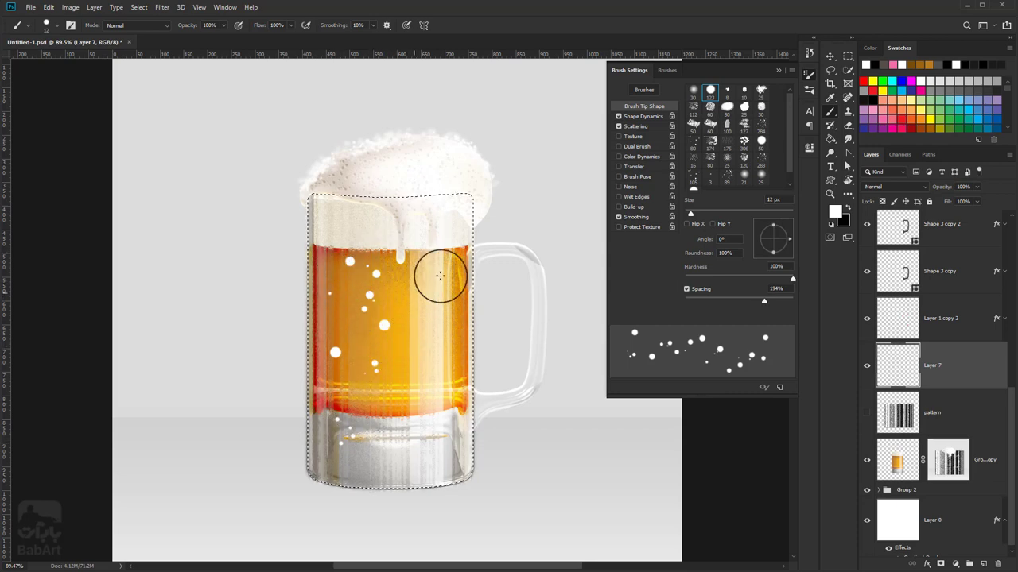
{"action": "left_click_drag", "start_coordinate": [440, 276], "coordinate": [404, 359]}
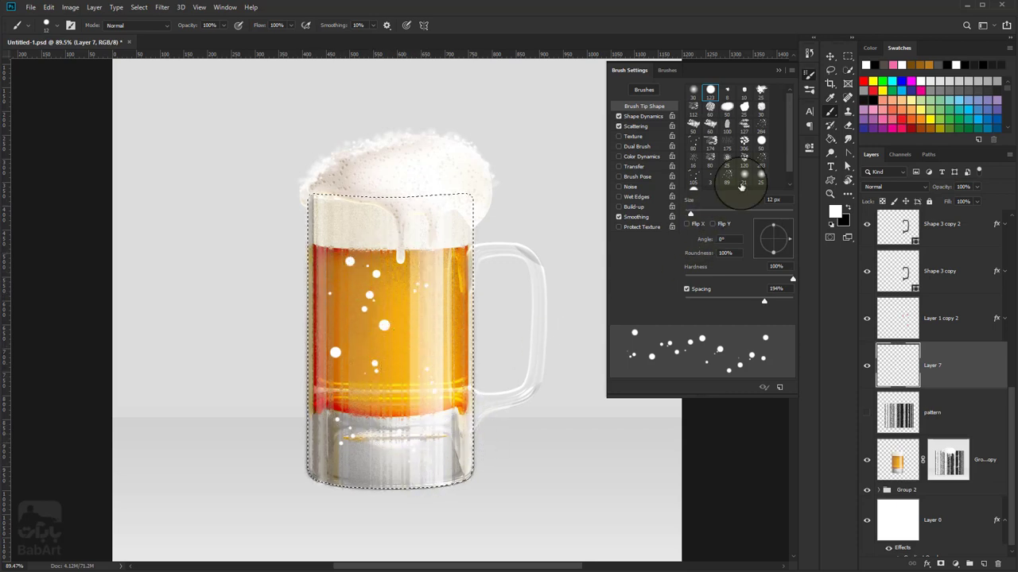
- Paint 18 px bubbles from the foam line down, then set Layer 7's fill to 0%
{"action": "left_click", "coordinate": [772, 200]}
{"action": "type", "text": "18"}
{"action": "key", "text": "Return"}
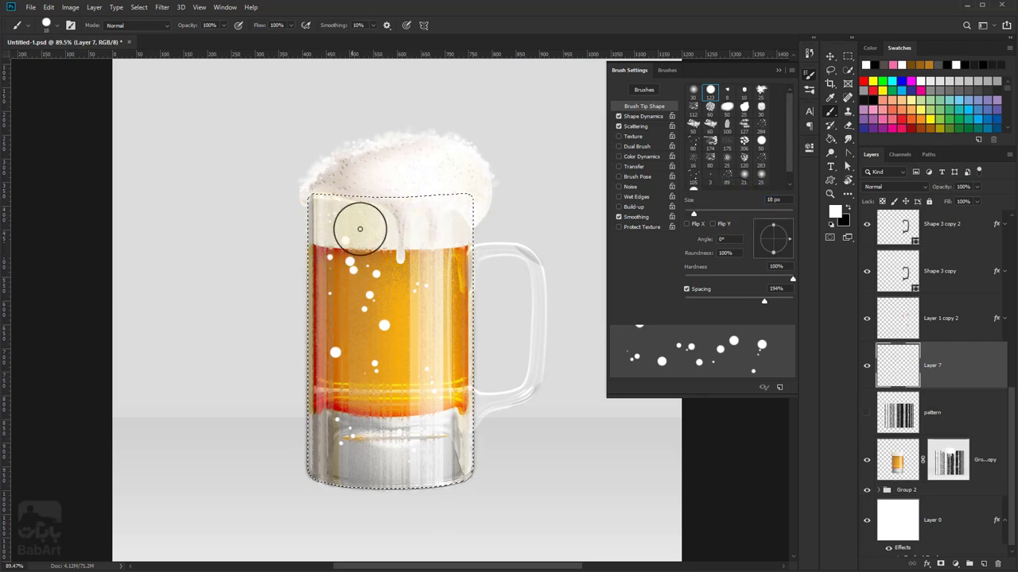
{"action": "mouse_move", "coordinate": [359, 229]}
{"action": "left_mouse_down"}
{"action": "mouse_move", "coordinate": [379, 275]}
{"action": "mouse_move", "coordinate": [365, 379]}
{"action": "mouse_move", "coordinate": [431, 430]}
{"action": "left_mouse_up"}
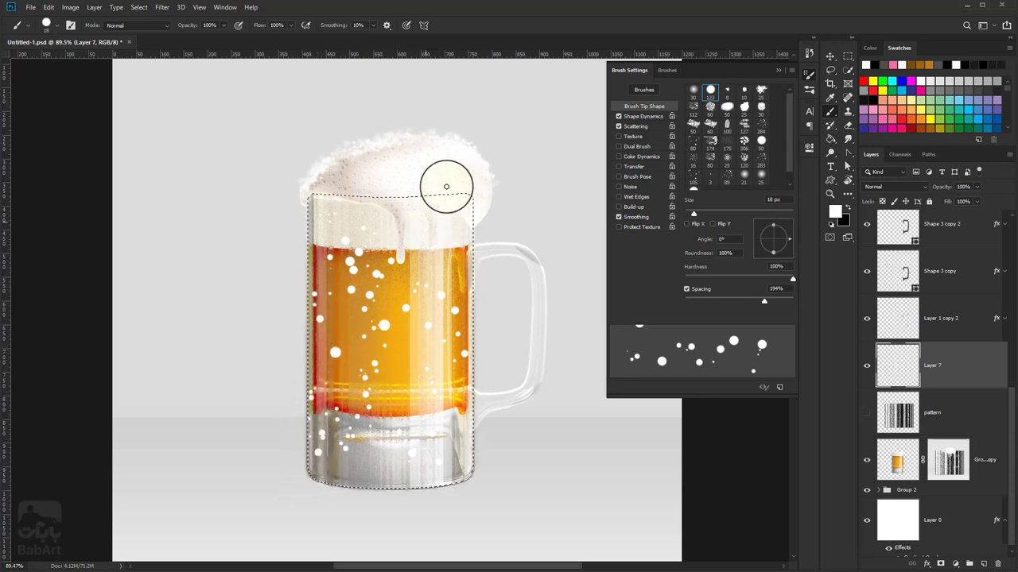
{"action": "scroll", "coordinate": [413, 351], "scroll_direction": "down", "scroll_amount": 2}
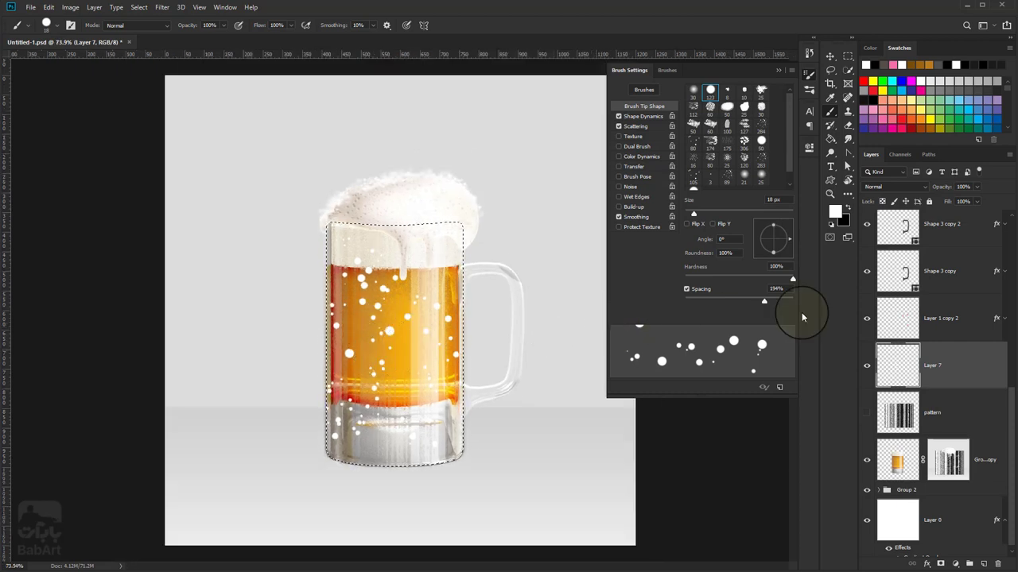
{"action": "left_click_drag", "start_coordinate": [977, 201], "coordinate": [904, 222]}
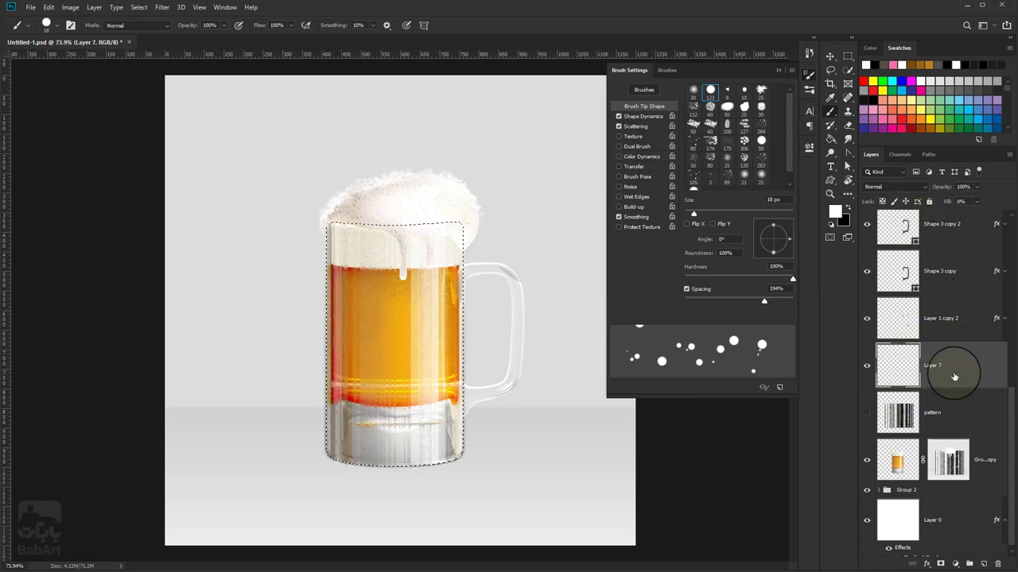
- Give Layer 7 a 442f0b Linear Burn drop shadow at 30% opacity and enable Inner Shadow
{"action": "left_click", "coordinate": [94, 7]}
{"action": "mouse_move", "coordinate": [111, 114]}
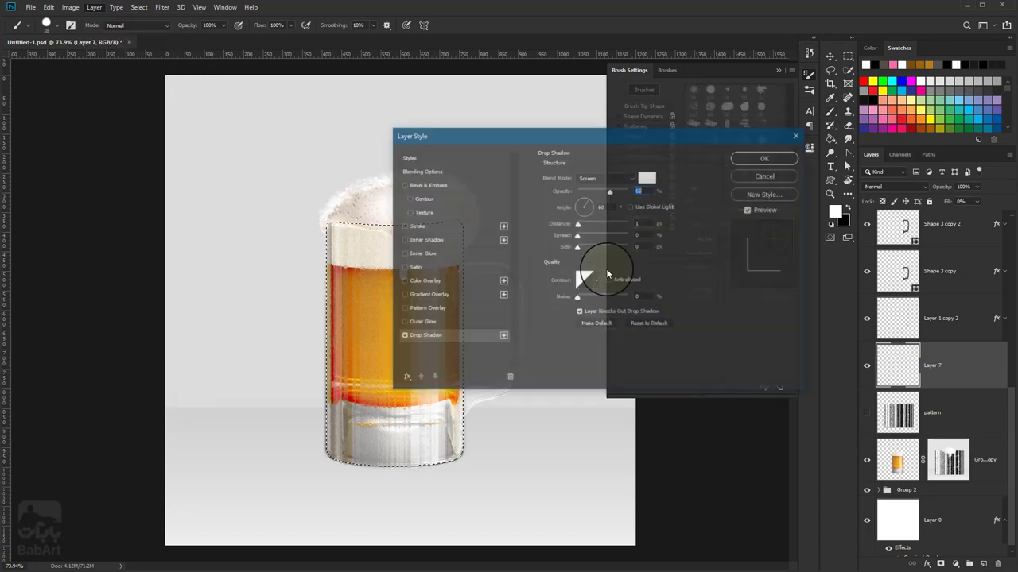
{"action": "mouse_move", "coordinate": [514, 142]}
{"action": "left_mouse_down"}
{"action": "mouse_move", "coordinate": [587, 205]}
{"action": "mouse_move", "coordinate": [579, 186]}
{"action": "left_mouse_up"}
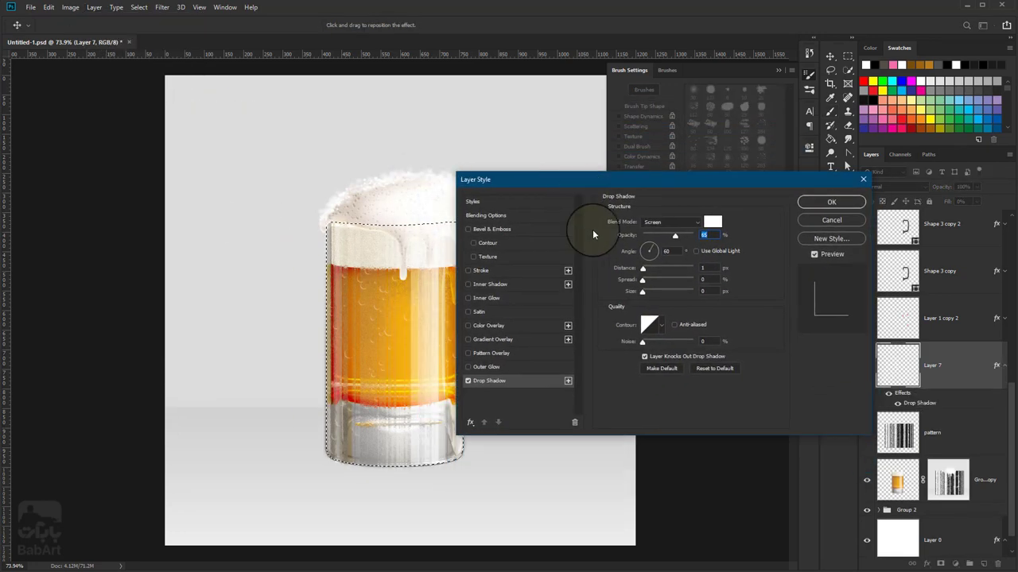
{"action": "left_click", "coordinate": [713, 221]}
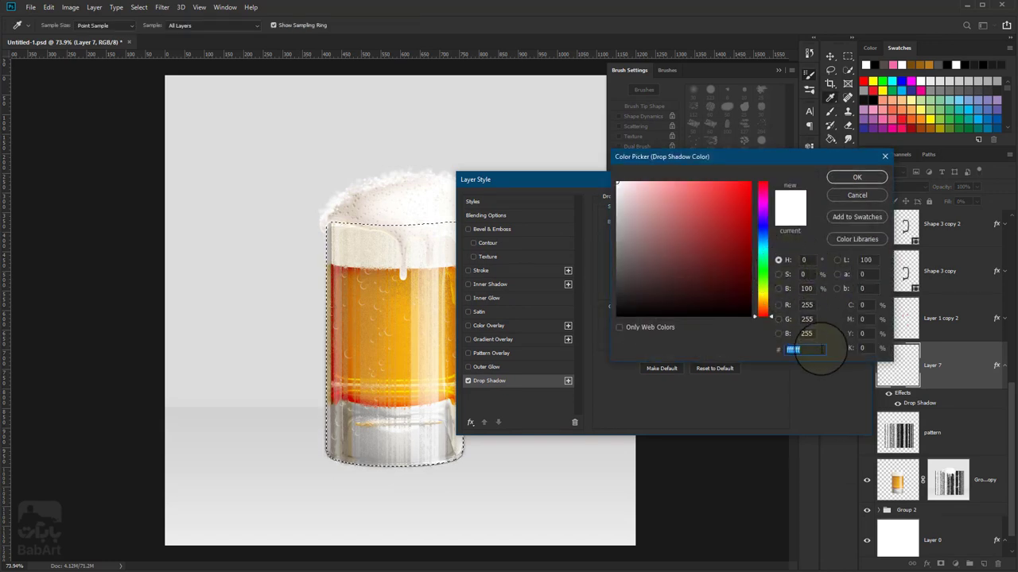
{"action": "type", "text": "0442f0"}
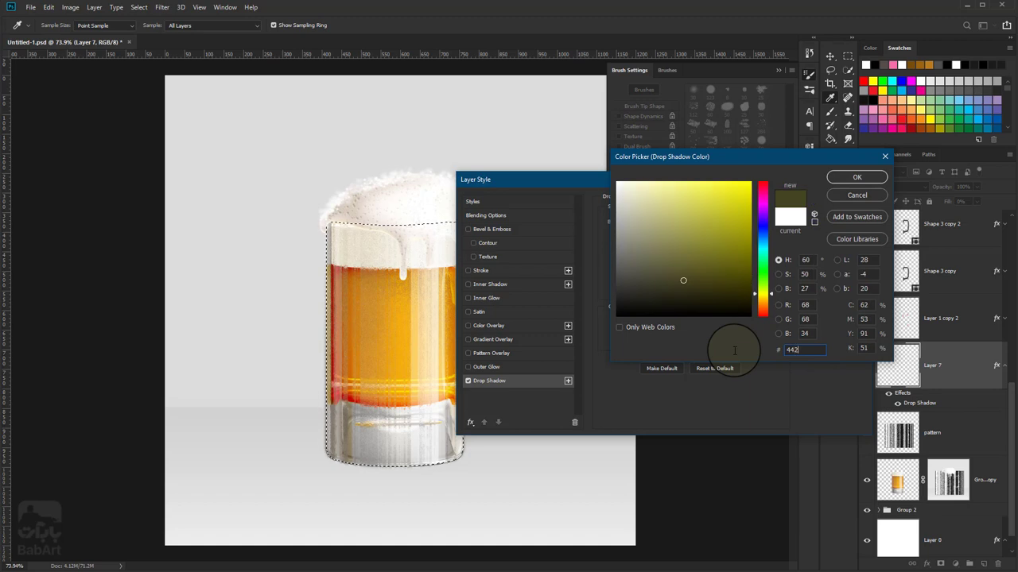
{"action": "type", "text": "b"}
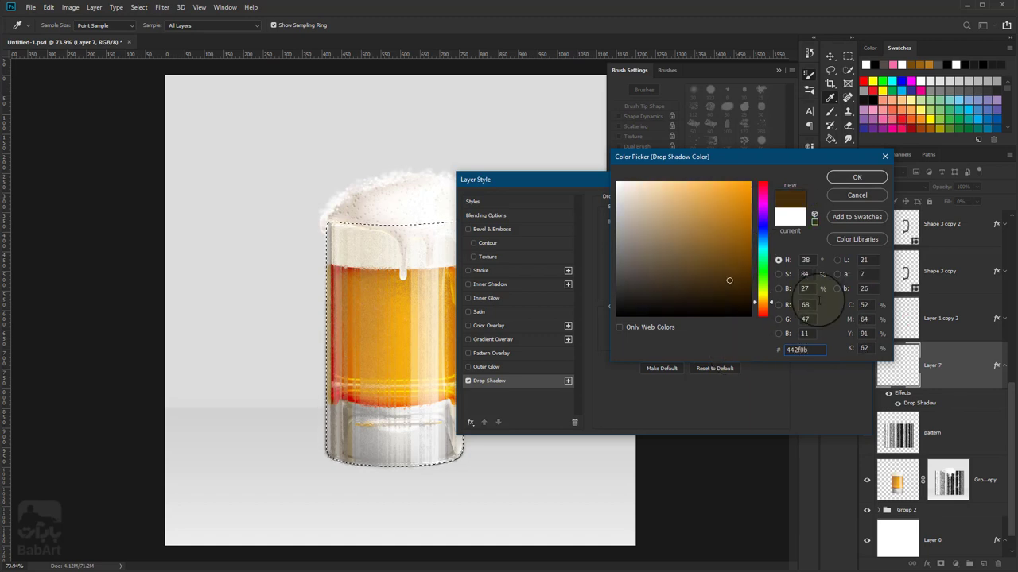
{"action": "left_click", "coordinate": [853, 177]}
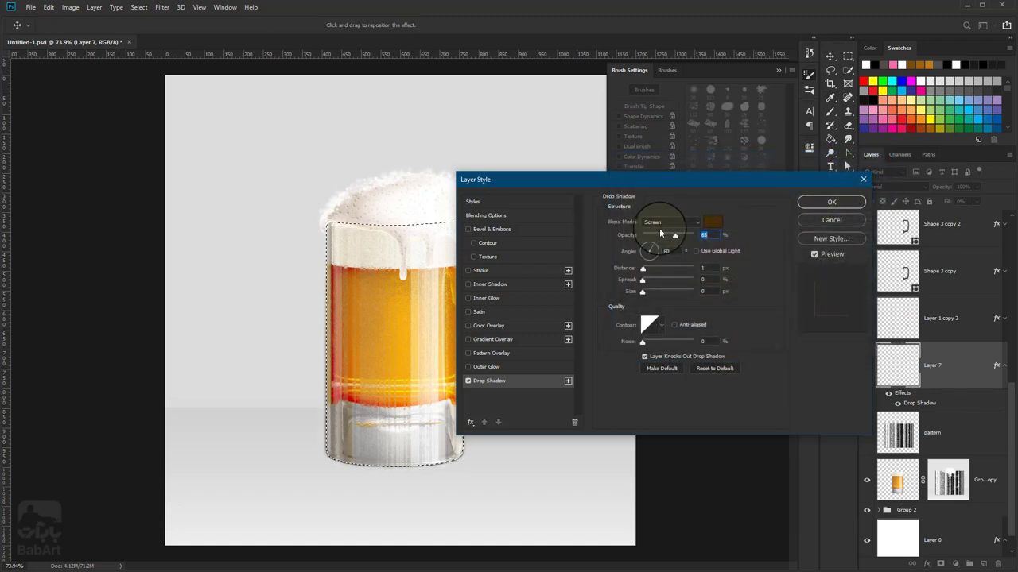
{"action": "left_click", "coordinate": [665, 223]}
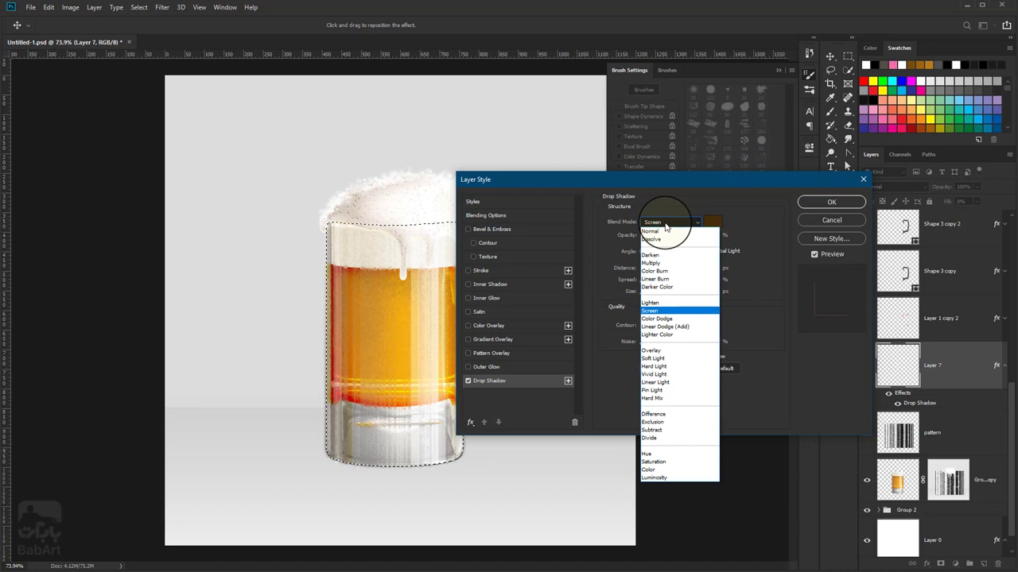
{"action": "left_click", "coordinate": [660, 280]}
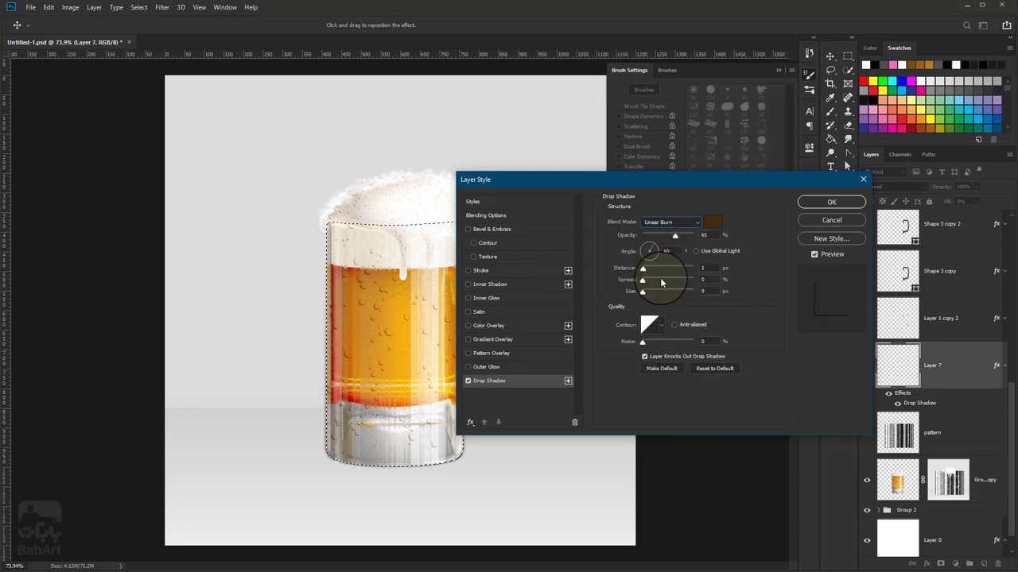
{"action": "left_click", "coordinate": [705, 237]}
{"action": "type", "text": "30"}
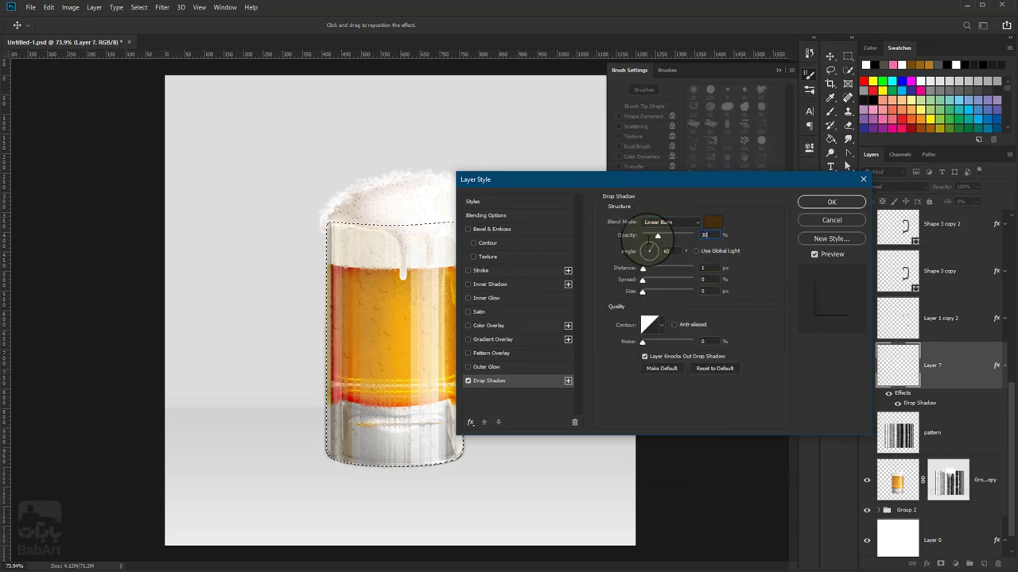
{"action": "left_click", "coordinate": [705, 268]}
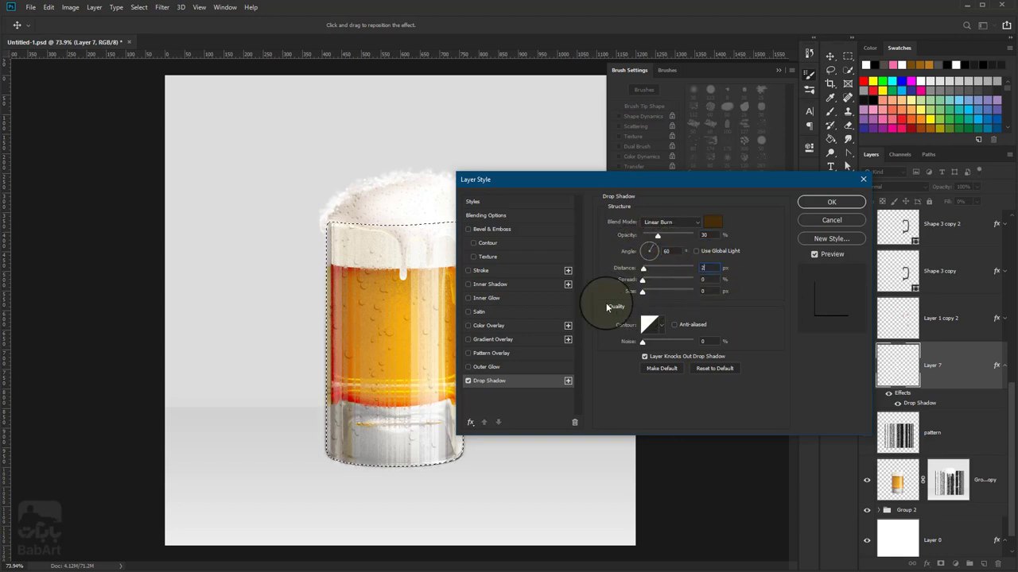
{"action": "left_click", "coordinate": [504, 282]}
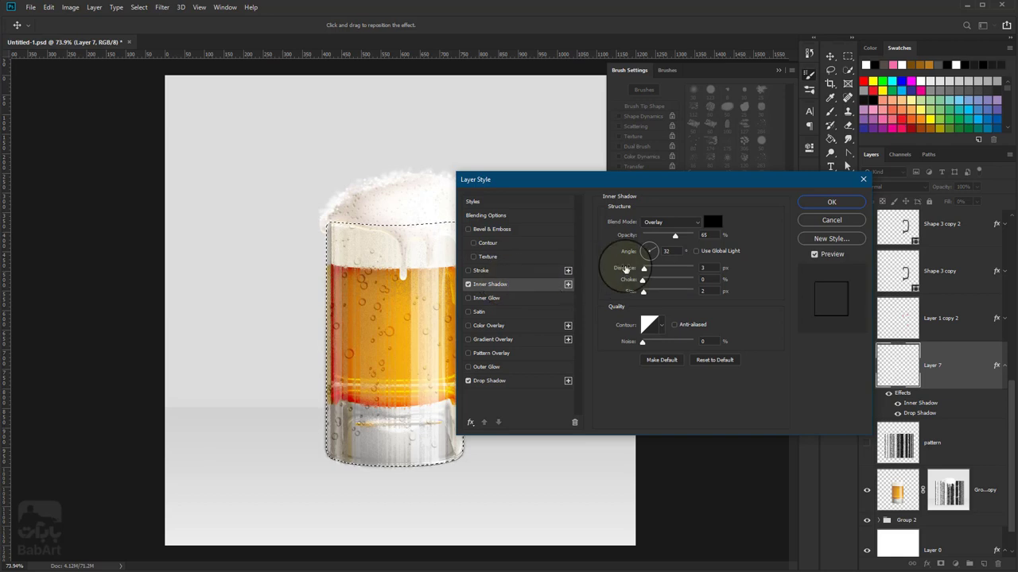
- Make the inner shadow Linear Burn with colour 785025
{"action": "left_click", "coordinate": [671, 222]}
{"action": "left_click", "coordinate": [658, 279]}
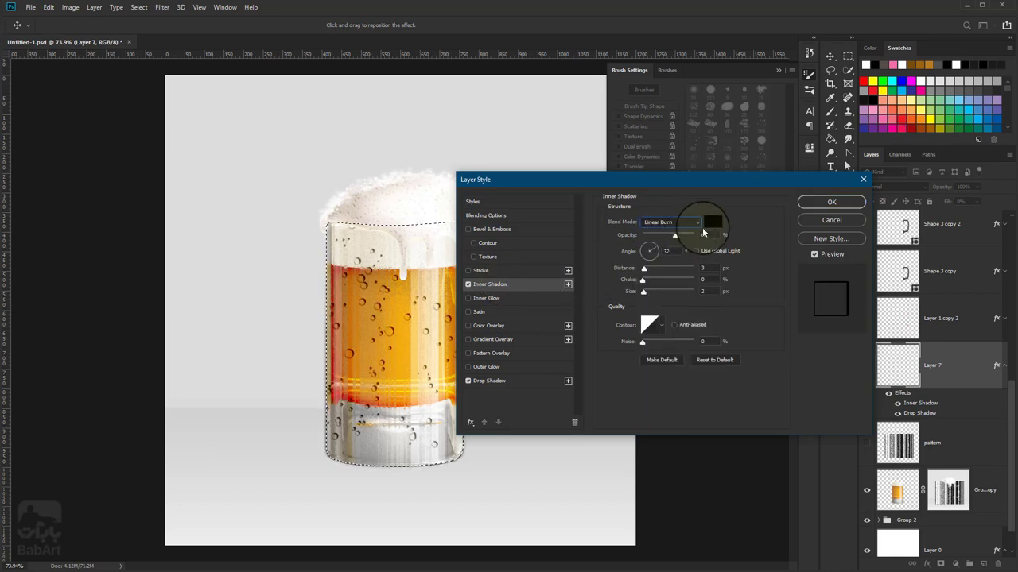
{"action": "left_click", "coordinate": [710, 223]}
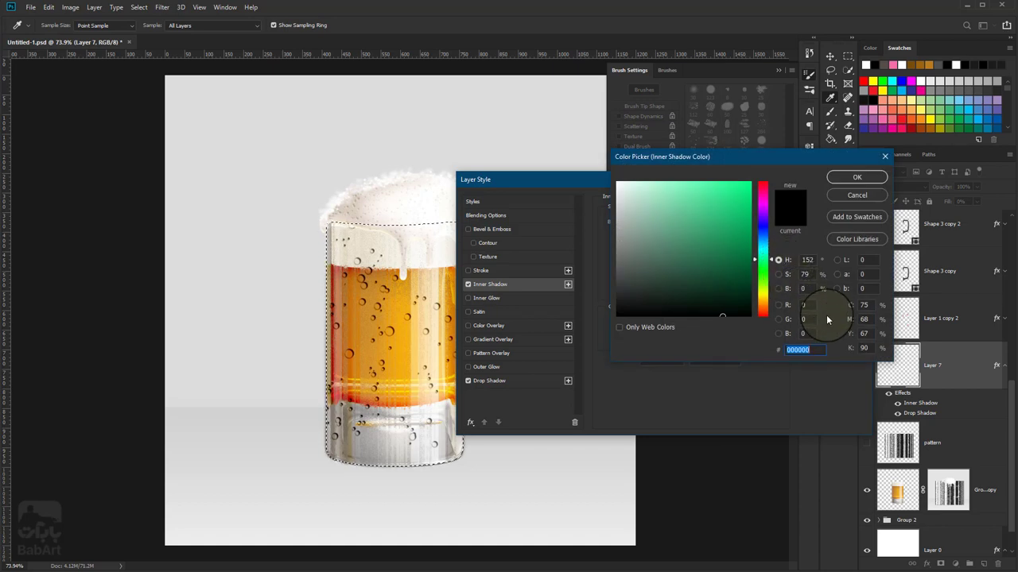
{"action": "type", "text": "78"}
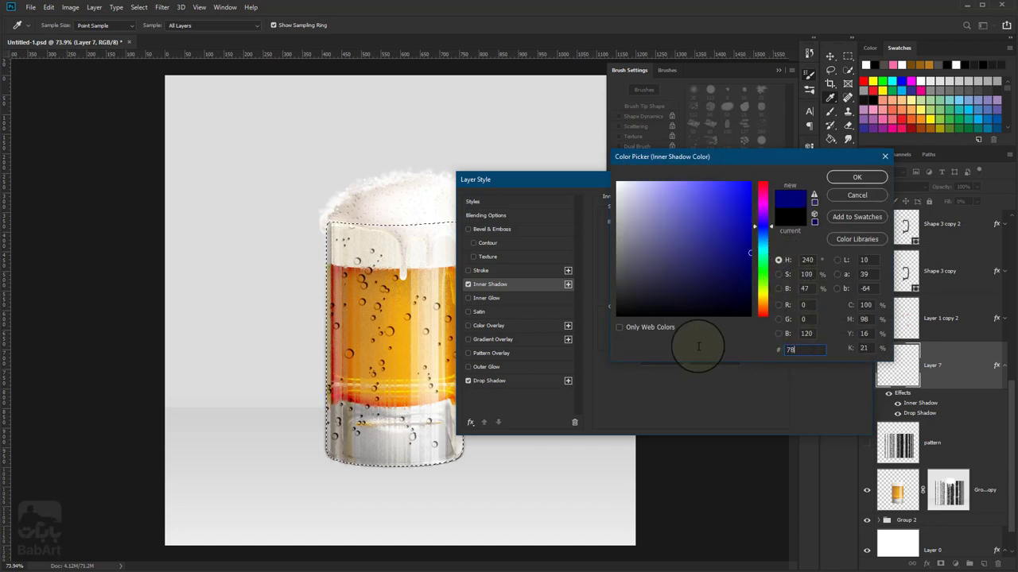
{"action": "type", "text": "5025"}
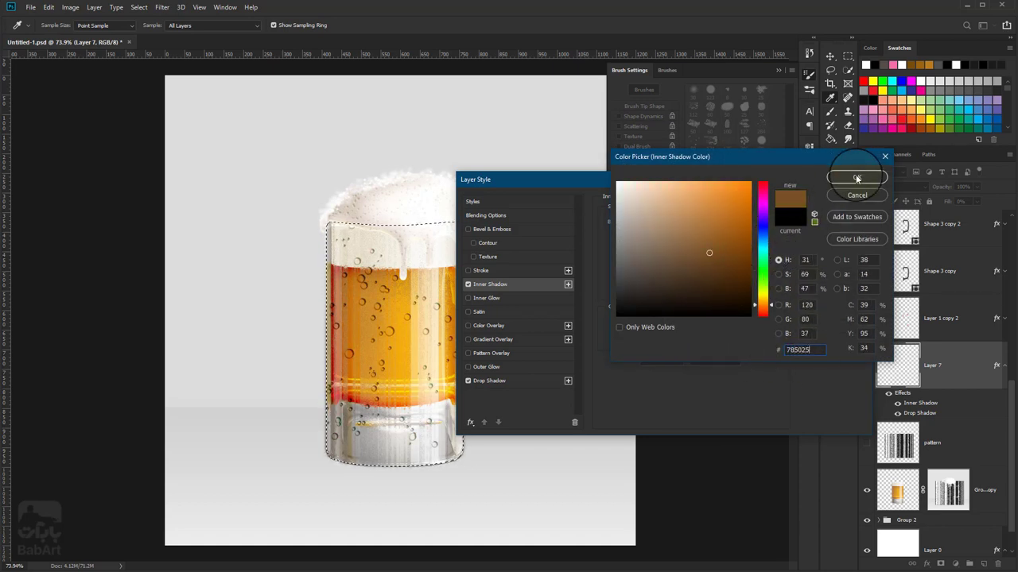
{"action": "left_click", "coordinate": [856, 177]}
- Set the inner shadow to a 60° angle, 30% opacity and 6 px size, and enable Bevel & Emboss
{"action": "left_click", "coordinate": [614, 250]}
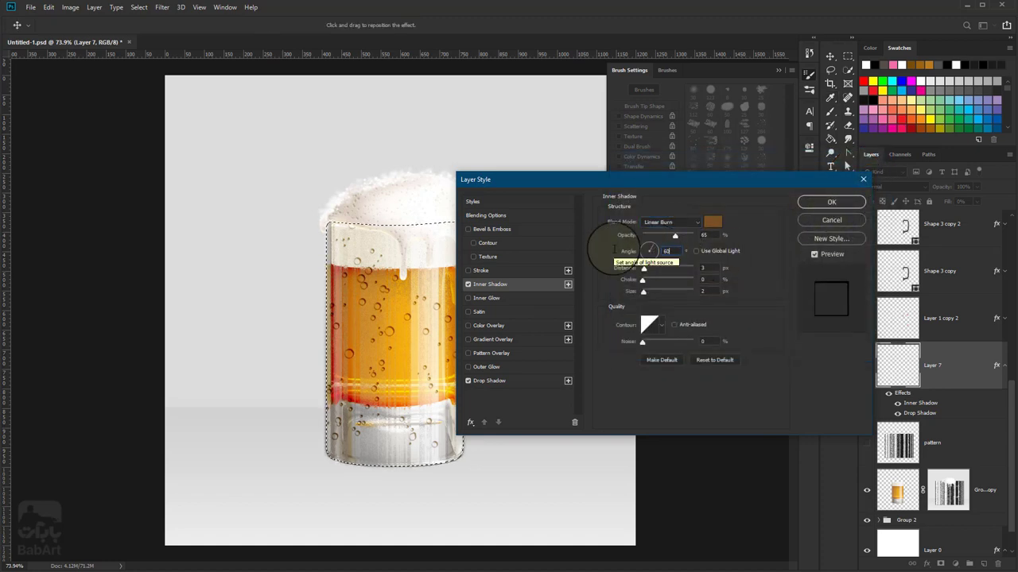
{"action": "type", "text": "60"}
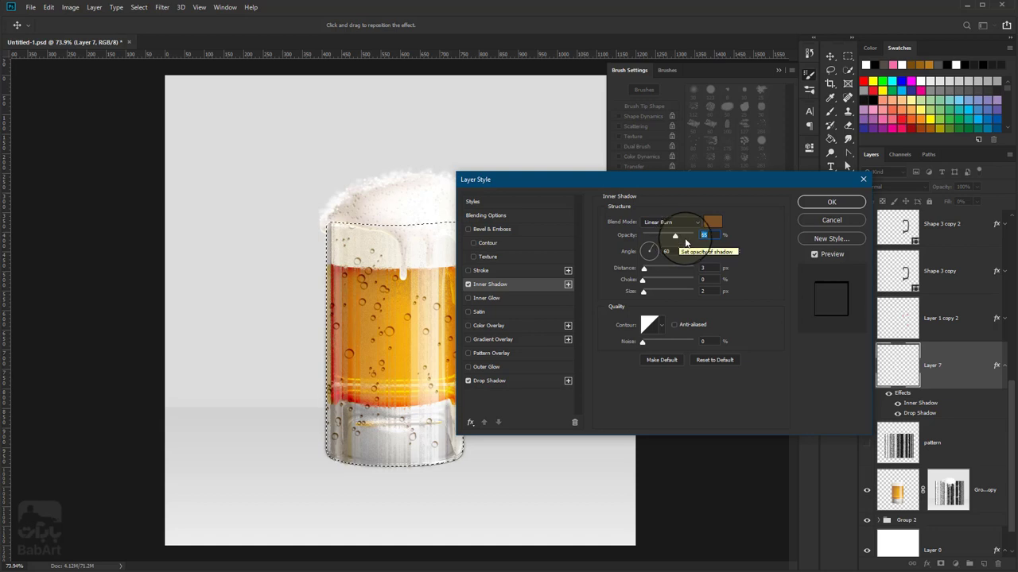
{"action": "type", "text": "30"}
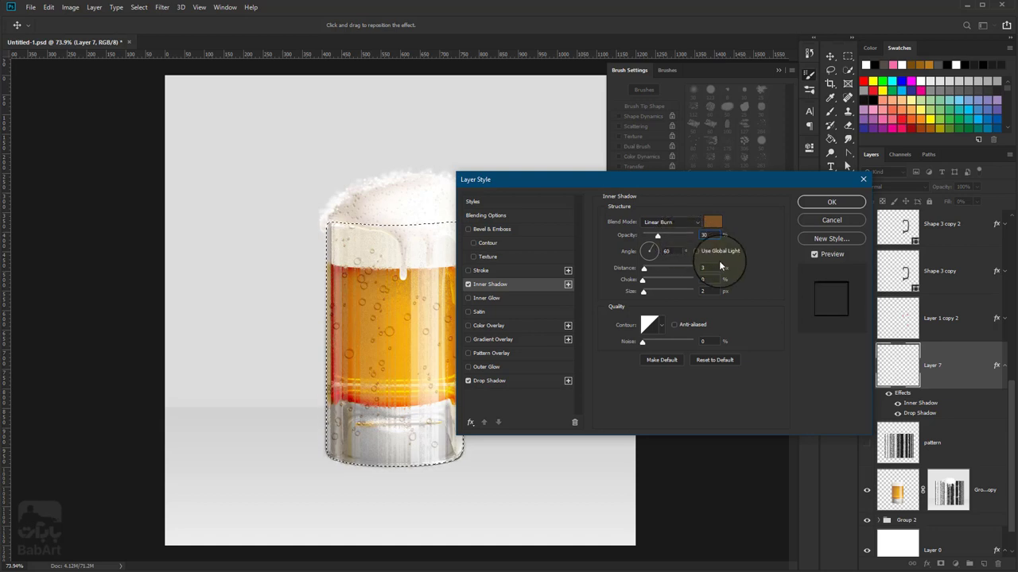
{"action": "left_click", "coordinate": [703, 268]}
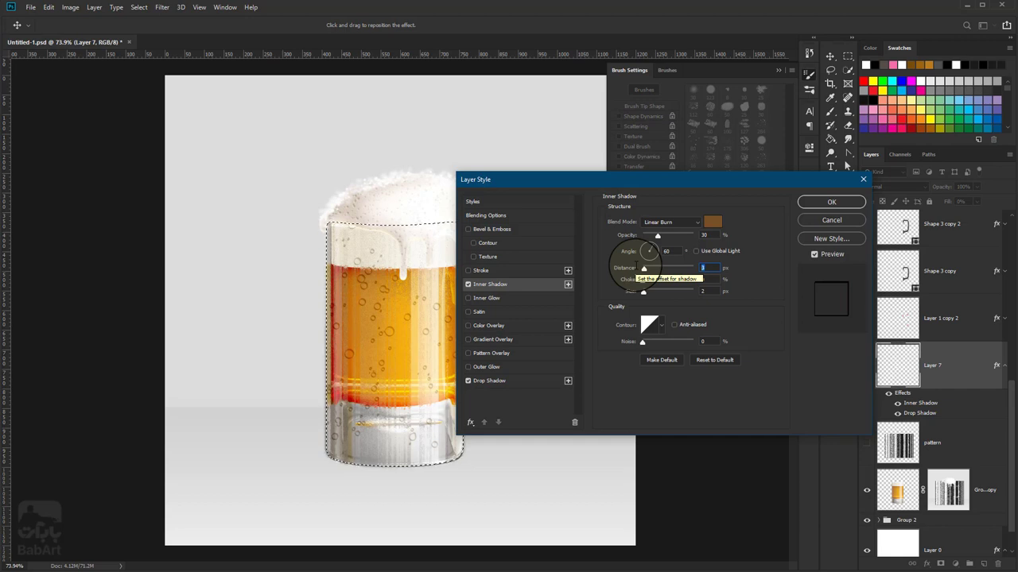
{"action": "key", "text": "Tab"}
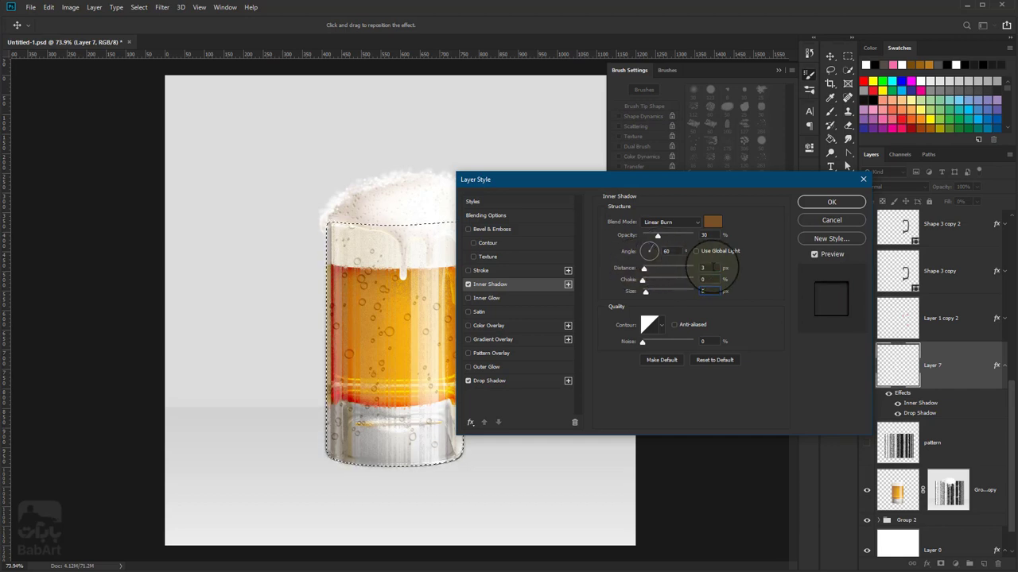
{"action": "type", "text": "5"}
{"action": "left_click", "coordinate": [720, 290]}
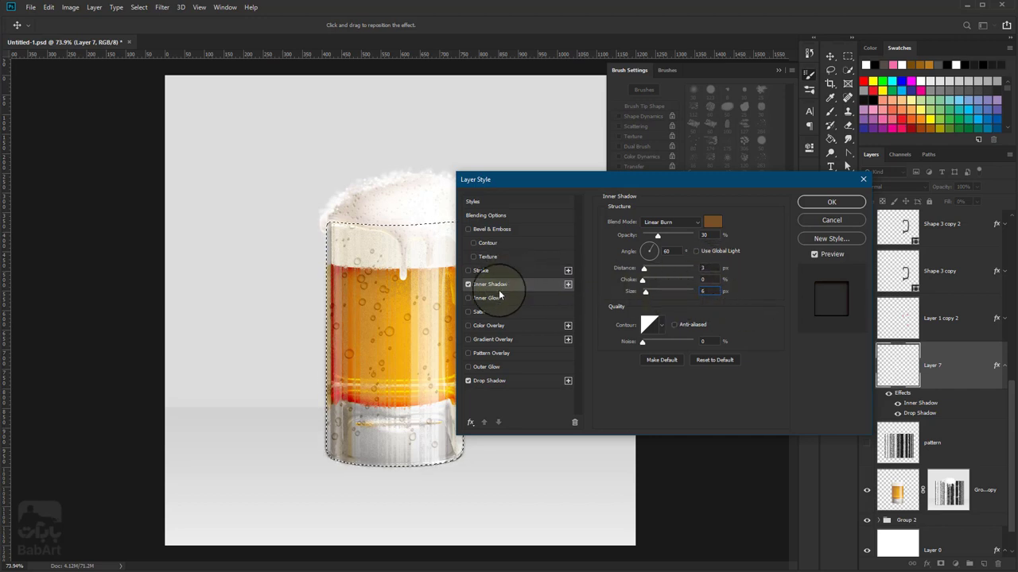
{"action": "left_click", "coordinate": [542, 233]}
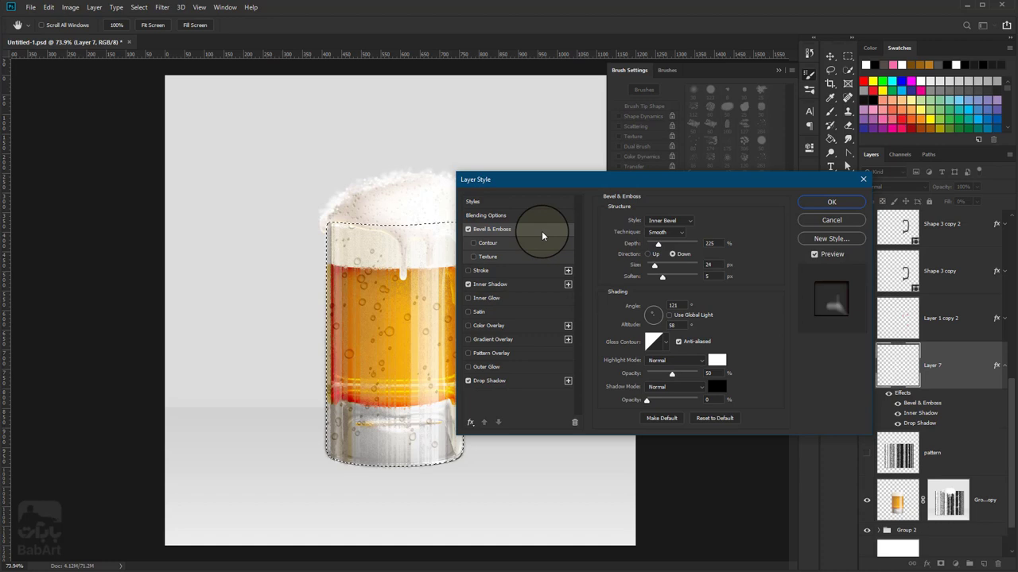
- Set the bevel to Depth 100, Direction Up, Size 8, with a different gloss contour
{"action": "left_click", "coordinate": [710, 244]}
{"action": "type", "text": "100"}
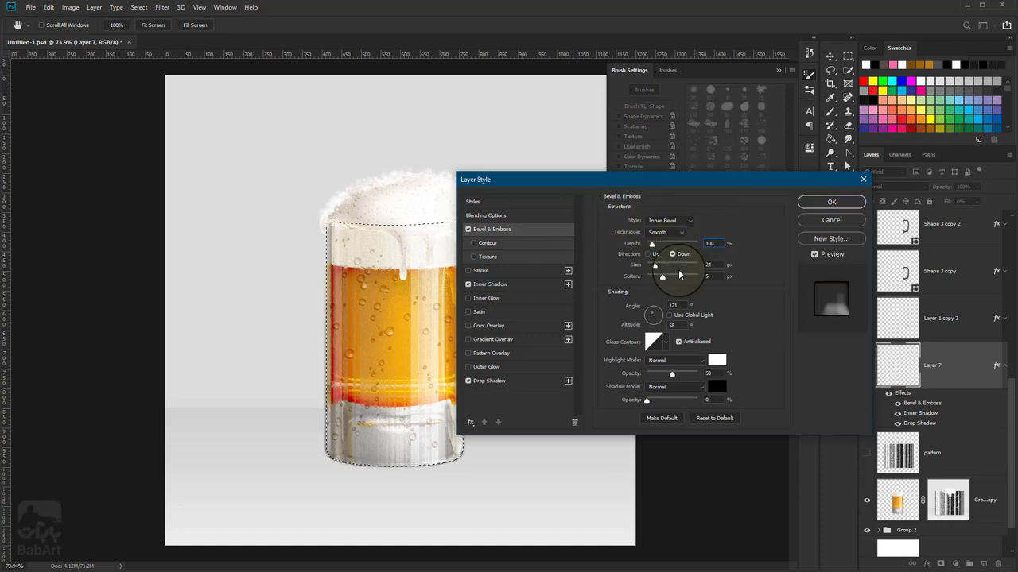
{"action": "left_click", "coordinate": [649, 253]}
{"action": "left_click", "coordinate": [715, 264]}
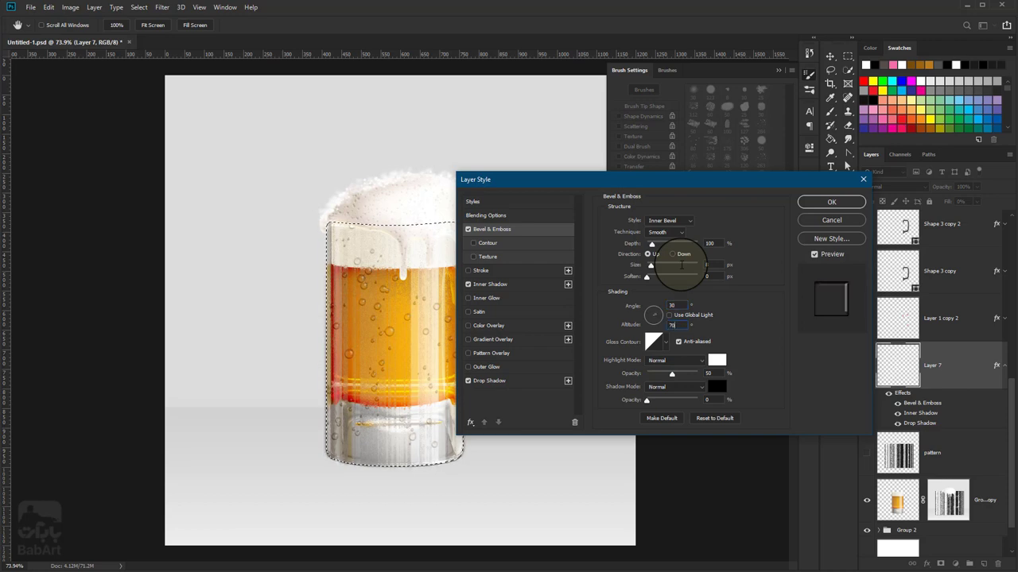
{"action": "left_click", "coordinate": [665, 342]}
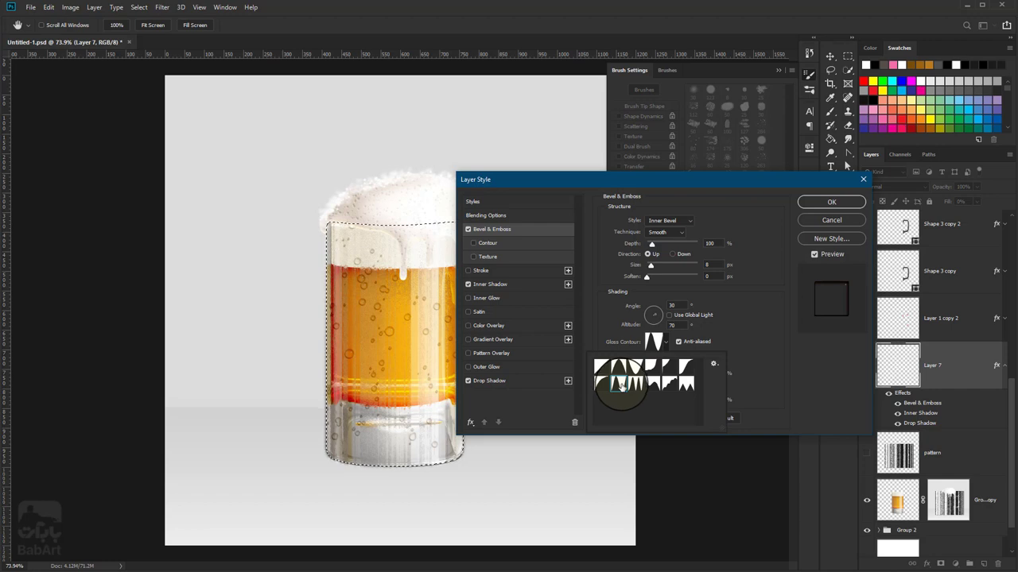
{"action": "left_click", "coordinate": [770, 352]}
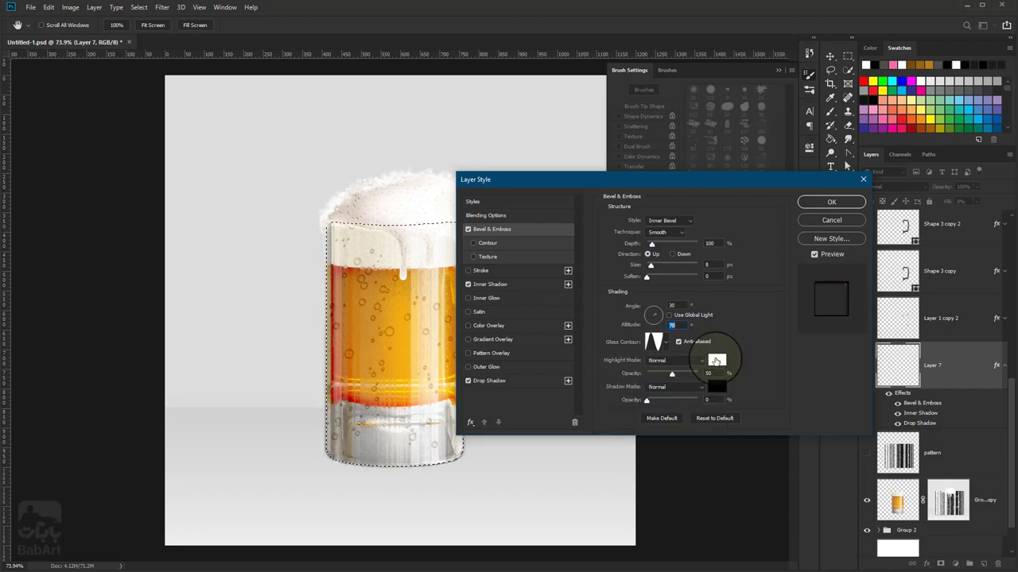
- Set the bevel highlight to Screen mode at 100% opacity
{"action": "left_click", "coordinate": [673, 364]}
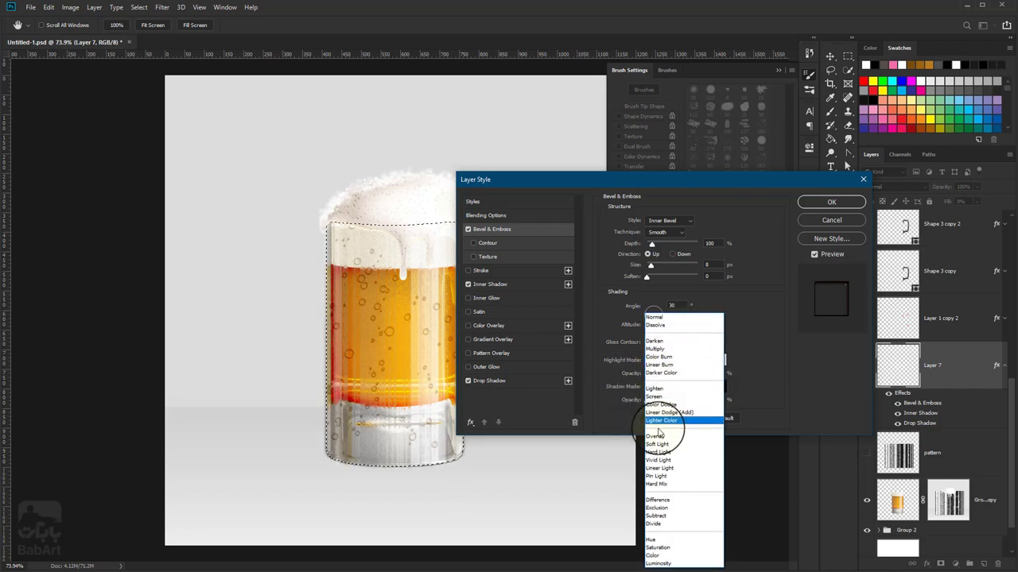
{"action": "left_click", "coordinate": [656, 396]}
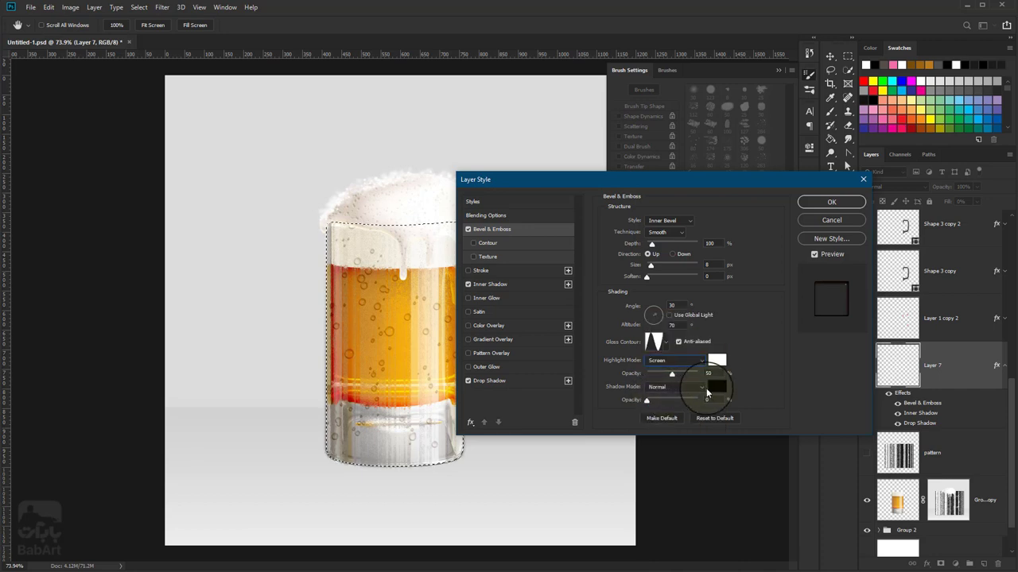
{"action": "double_click", "coordinate": [707, 373]}
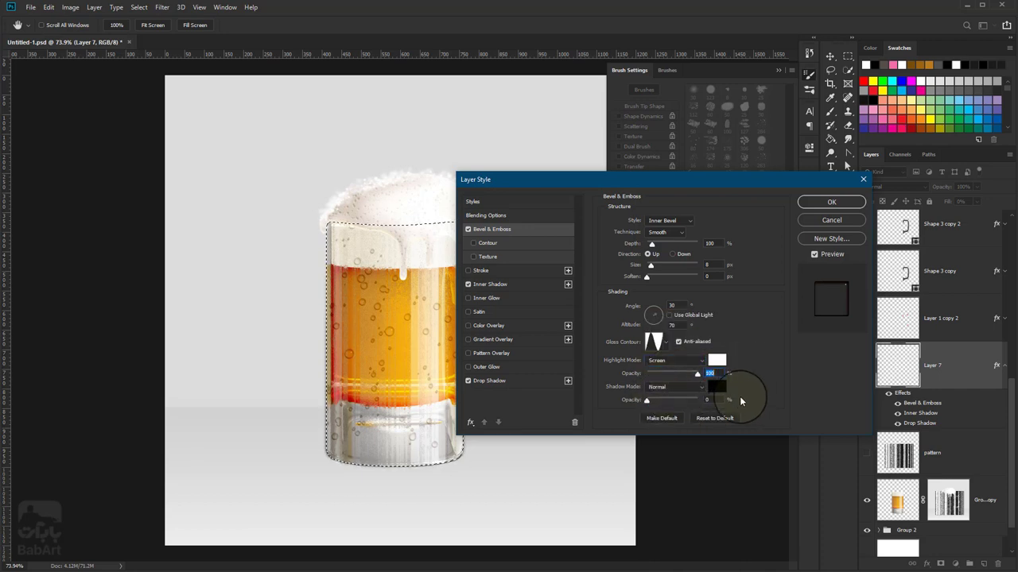
{"action": "type", "text": "100"}
- Make the bevel shadow ca6b00 Color Burn at 15%, and enable Contour
{"action": "left_click", "coordinate": [718, 387]}
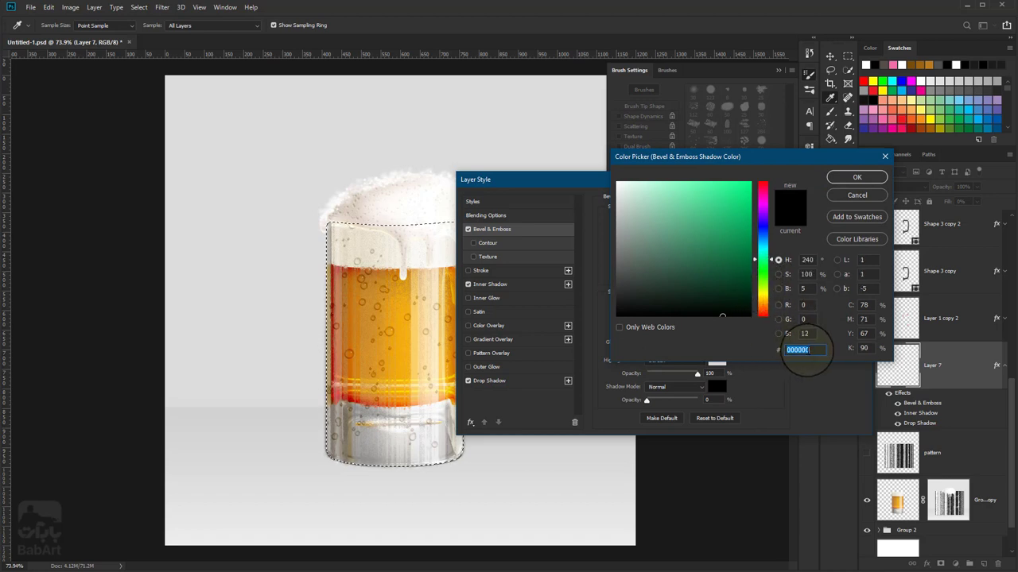
{"action": "type", "text": "ca6b00"}
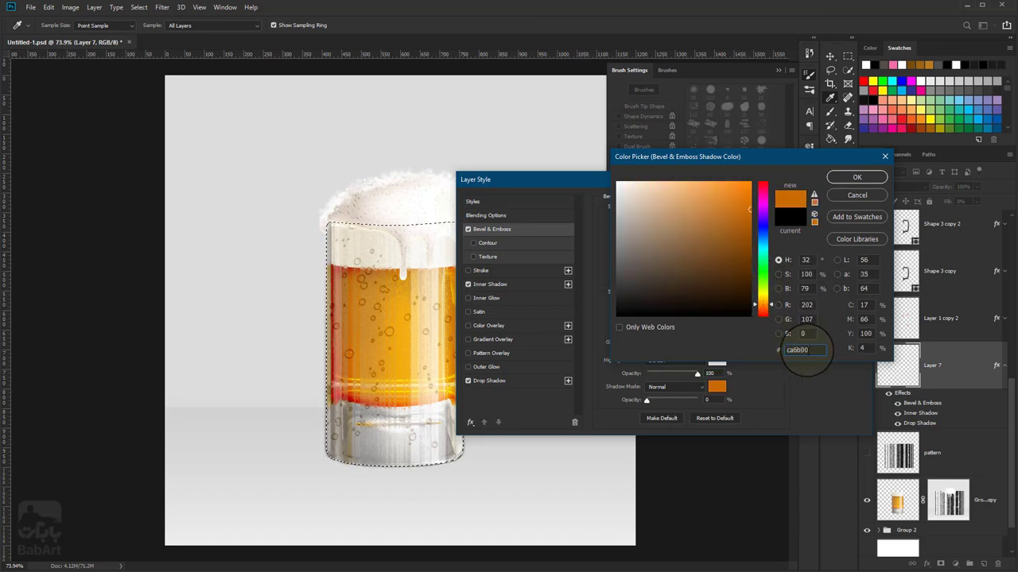
{"action": "left_click", "coordinate": [856, 176]}
{"action": "left_click", "coordinate": [676, 387]}
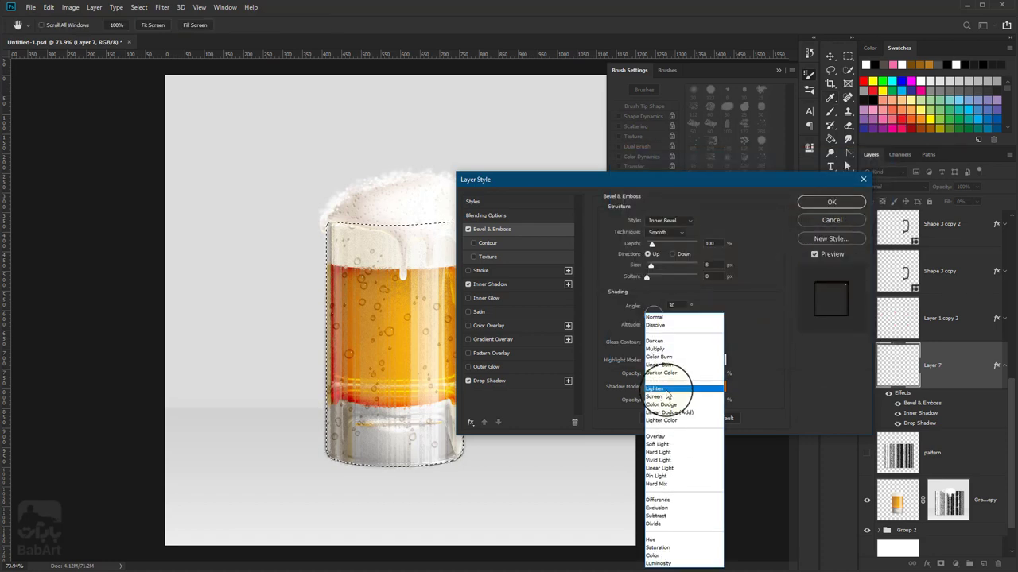
{"action": "left_click", "coordinate": [672, 357]}
{"action": "double_click", "coordinate": [720, 401]}
{"action": "type", "text": "15"}
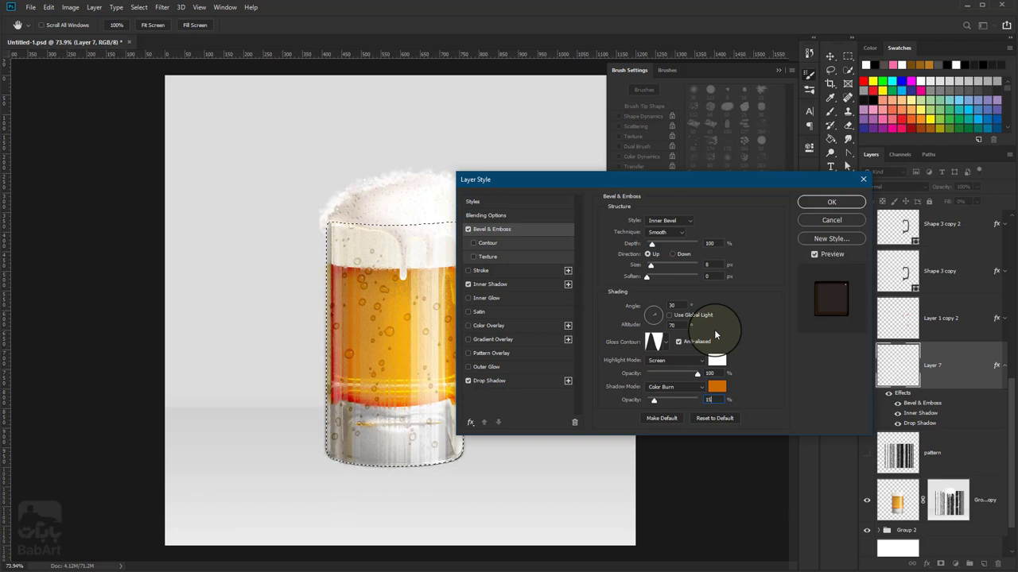
{"action": "left_click", "coordinate": [501, 243]}
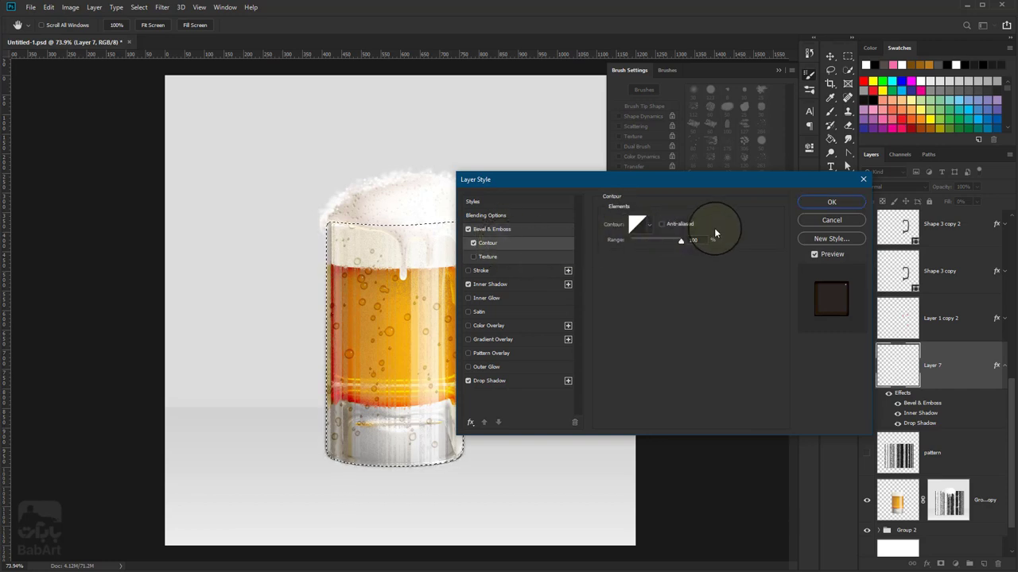
- Set contour Range to 28% and raise the curve's left point to about 86% output
{"action": "left_click_drag", "start_coordinate": [609, 244], "coordinate": [599, 245]}
{"action": "type", "text": "8"}
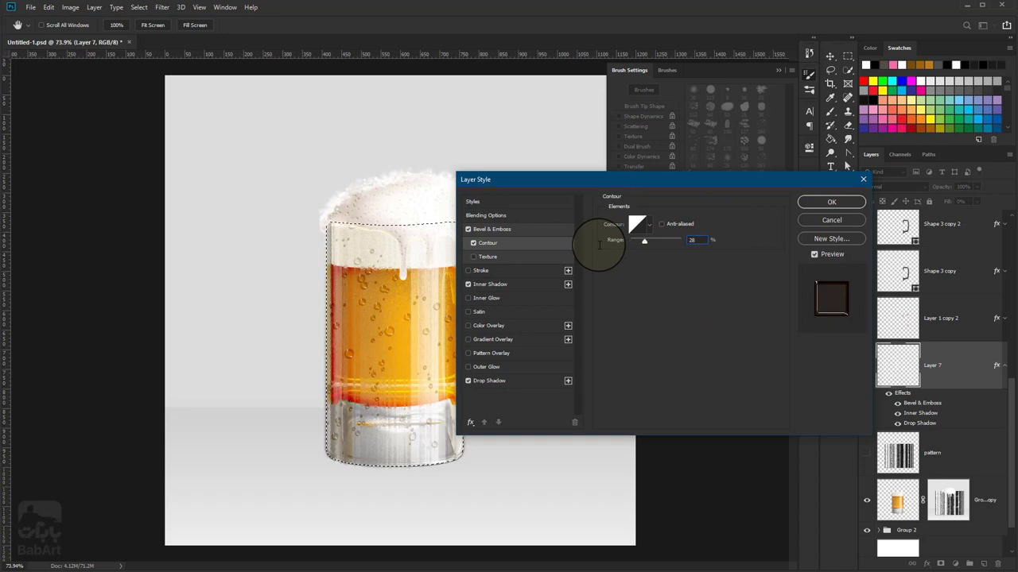
{"action": "left_click", "coordinate": [637, 225]}
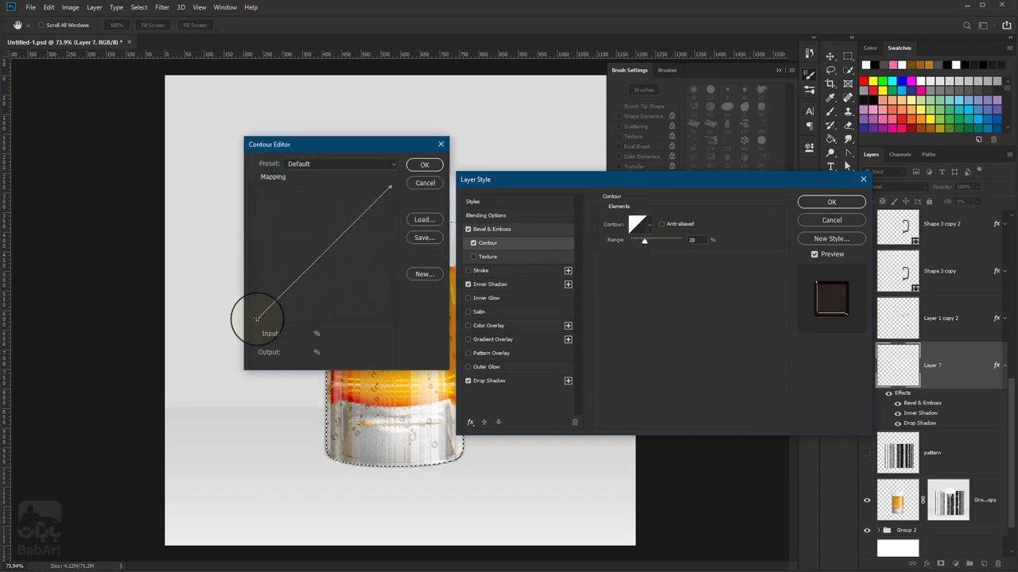
{"action": "left_click_drag", "start_coordinate": [256, 319], "coordinate": [255, 241]}
{"action": "left_click_drag", "start_coordinate": [336, 146], "coordinate": [611, 126]}
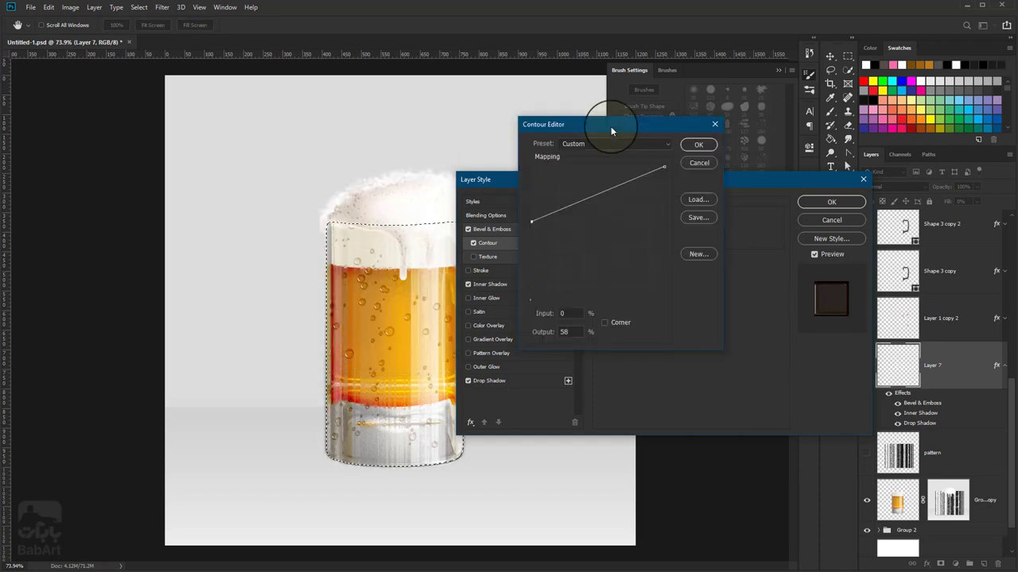
{"action": "left_click_drag", "start_coordinate": [530, 221], "coordinate": [530, 178]}
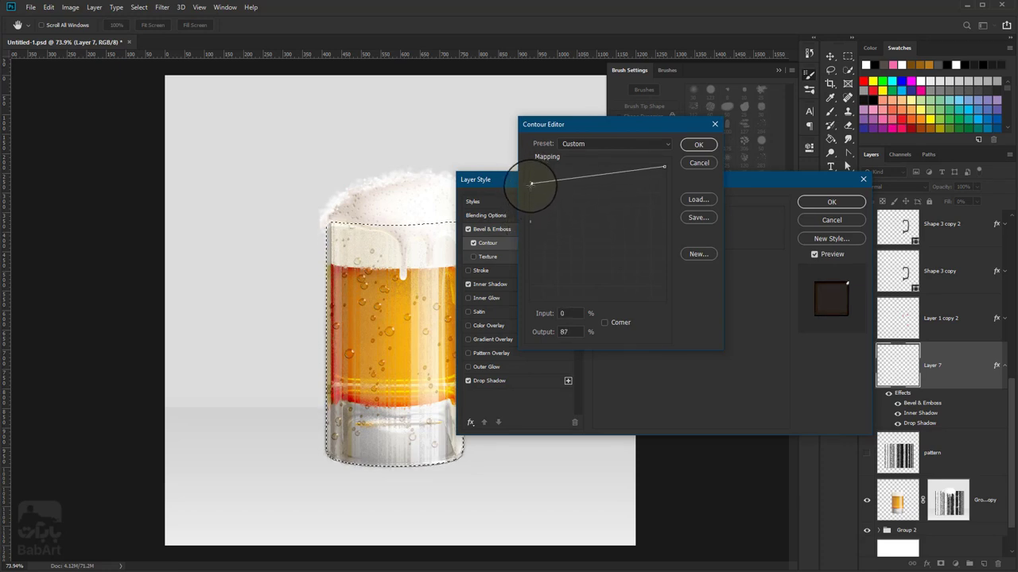
{"action": "left_click_drag", "start_coordinate": [530, 183], "coordinate": [531, 185]}
{"action": "left_click", "coordinate": [697, 145]}
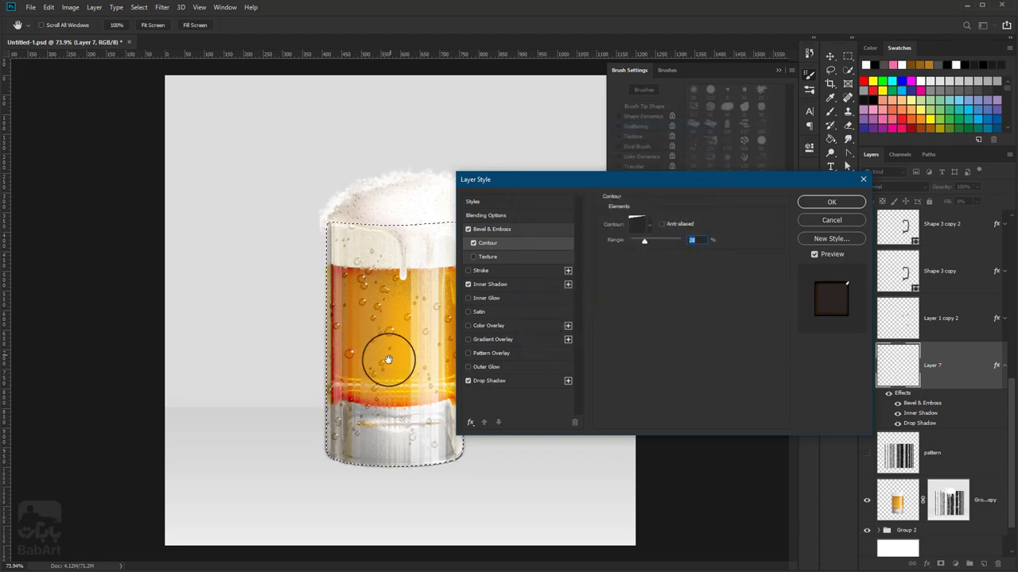
- Add a Satin effect to Layer 7 with Overlay blend mode at 85% opacity
{"action": "left_click", "coordinate": [497, 311]}
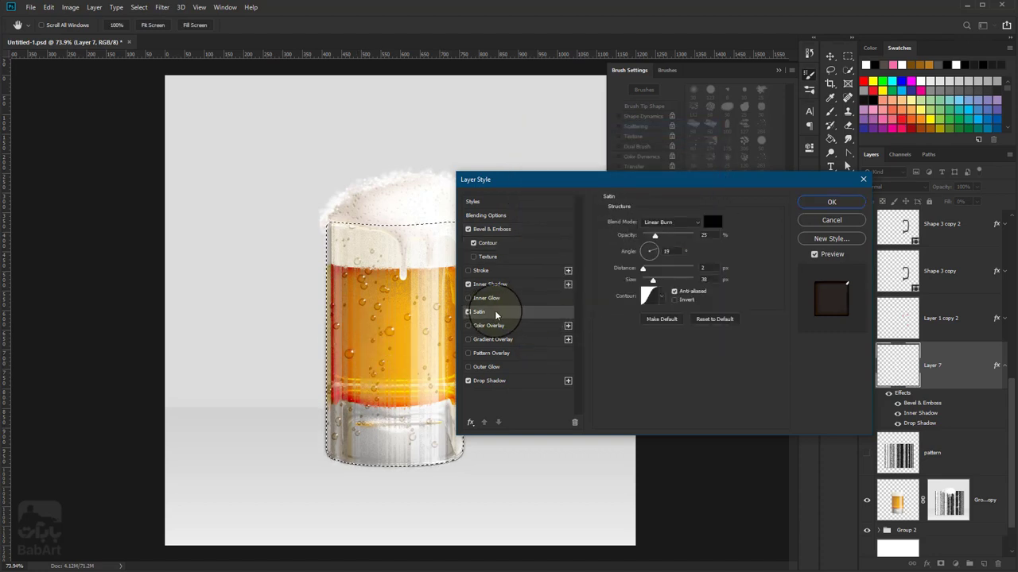
{"action": "left_click", "coordinate": [715, 319]}
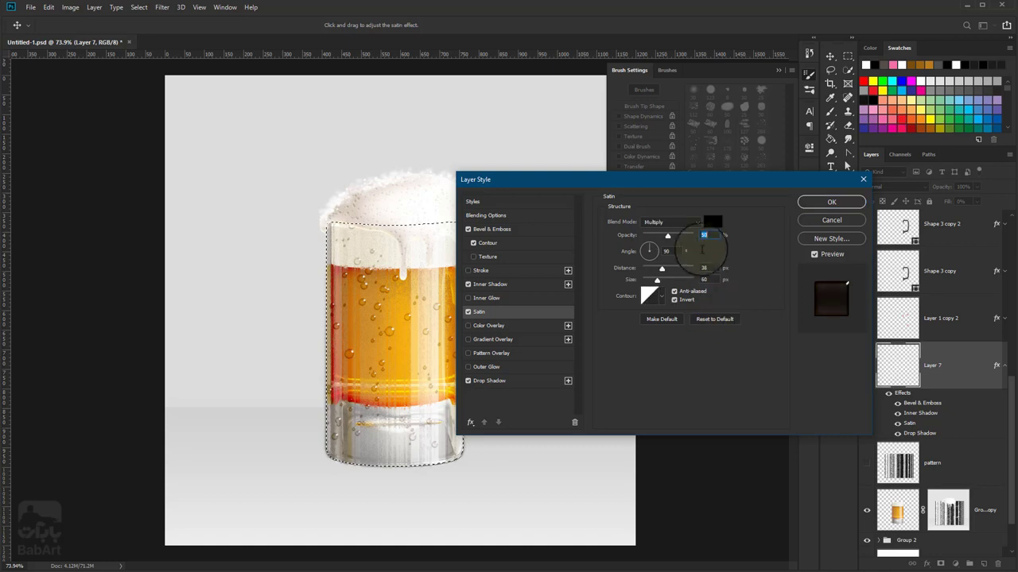
{"action": "left_click", "coordinate": [674, 222]}
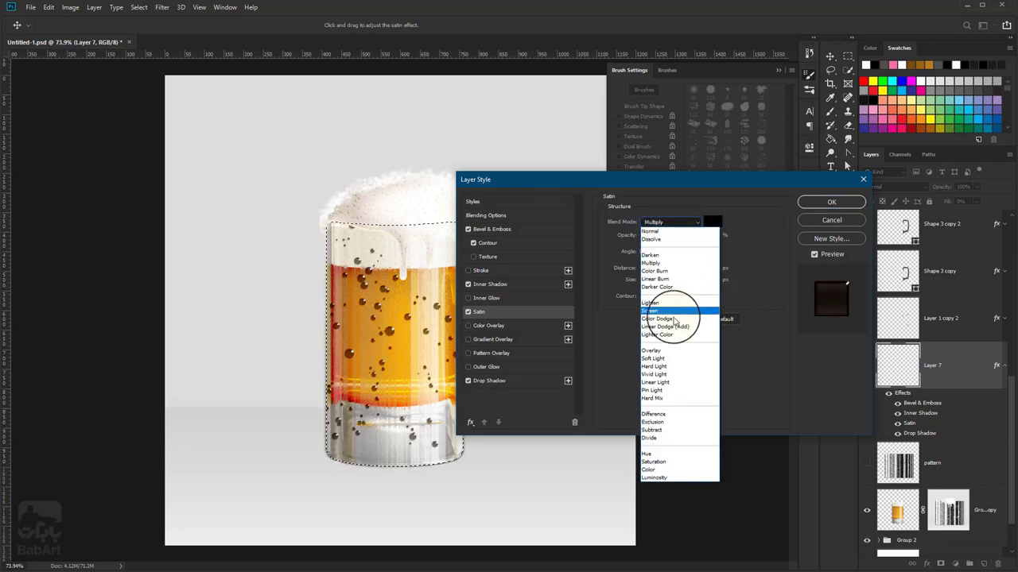
{"action": "left_click", "coordinate": [659, 351]}
{"action": "left_click_drag", "start_coordinate": [667, 236], "coordinate": [668, 236]}
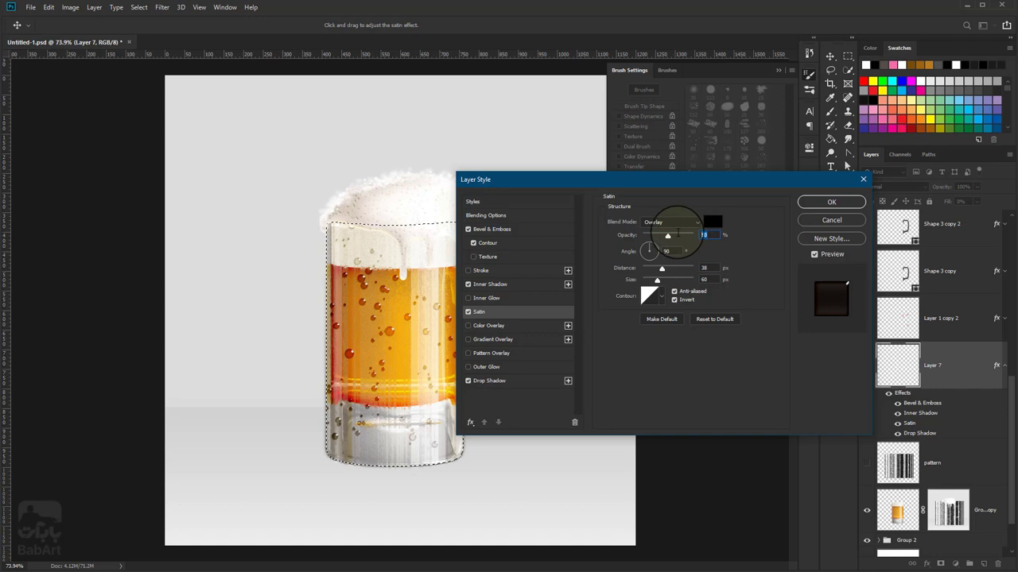
{"action": "type", "text": "85"}
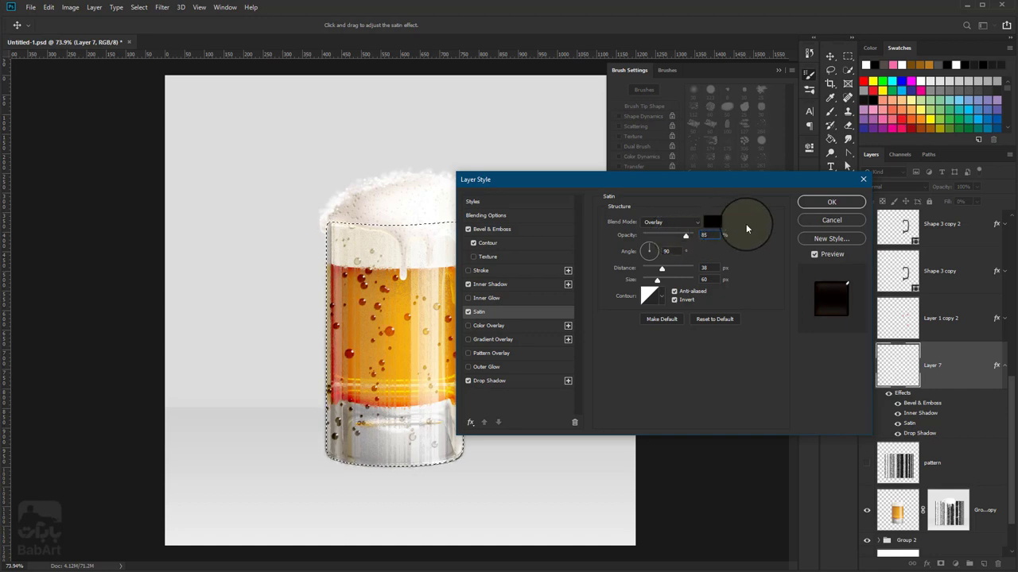
- Set the satin to white, angle 19°, distance 2 px, size 9 px, with Invert off
{"action": "left_click", "coordinate": [711, 222]}
{"action": "left_click_drag", "start_coordinate": [672, 227], "coordinate": [636, 163]}
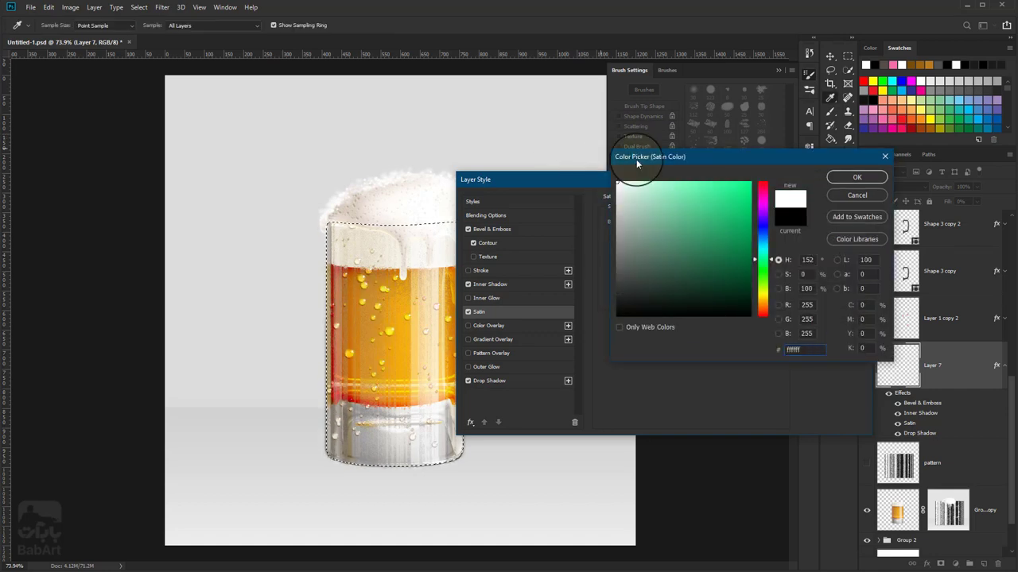
{"action": "left_click", "coordinate": [838, 179]}
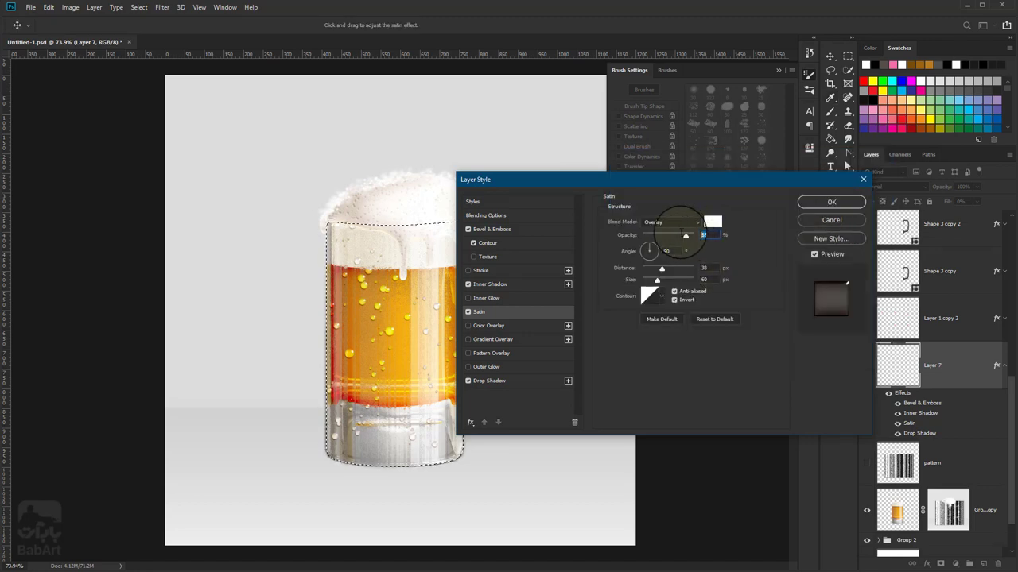
{"action": "left_click_drag", "start_coordinate": [645, 242], "coordinate": [631, 252]}
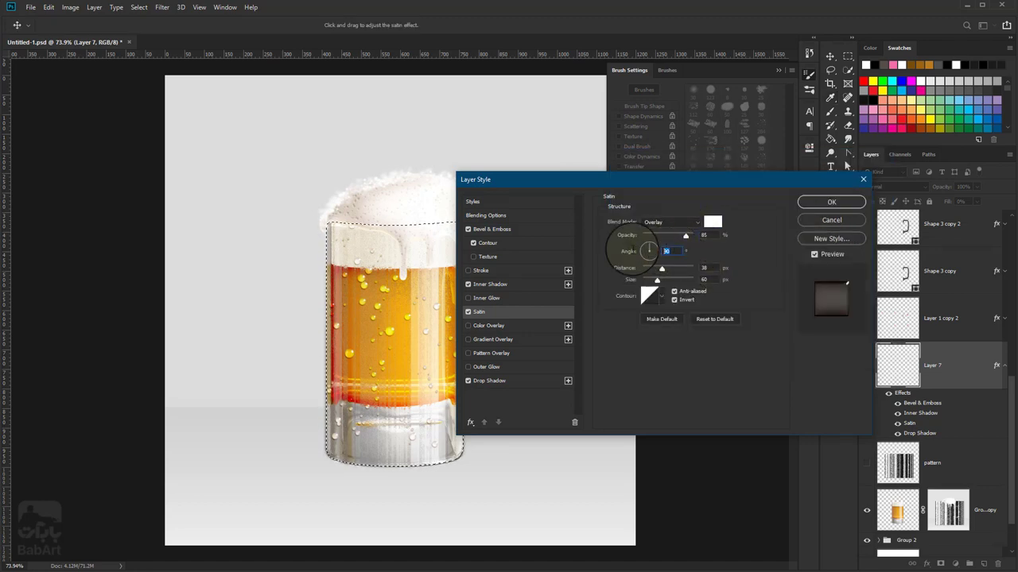
{"action": "type", "text": "19"}
{"action": "left_click", "coordinate": [704, 268]}
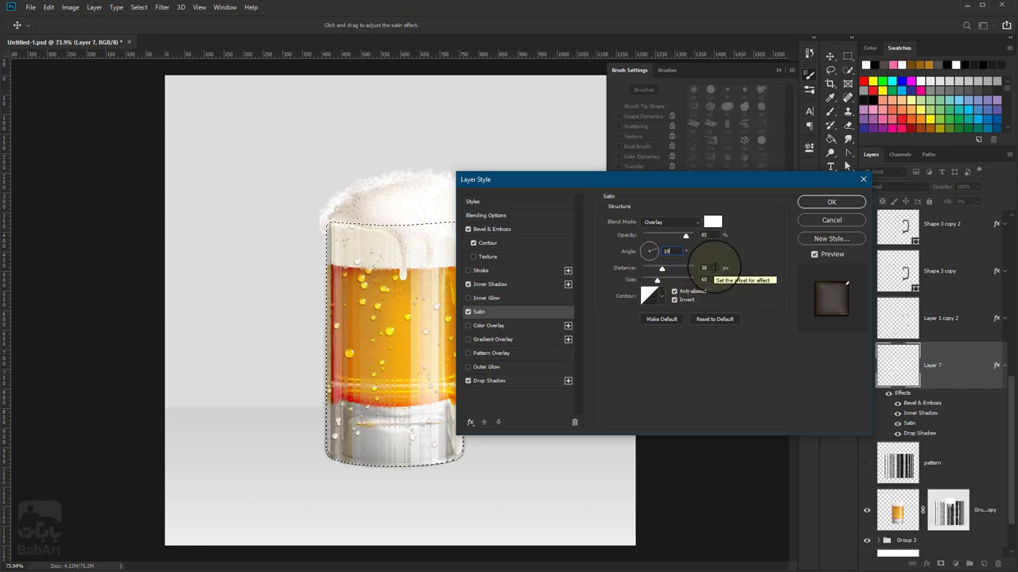
{"action": "type", "text": "2"}
{"action": "key", "text": "Tab"}
{"action": "type", "text": "9"}
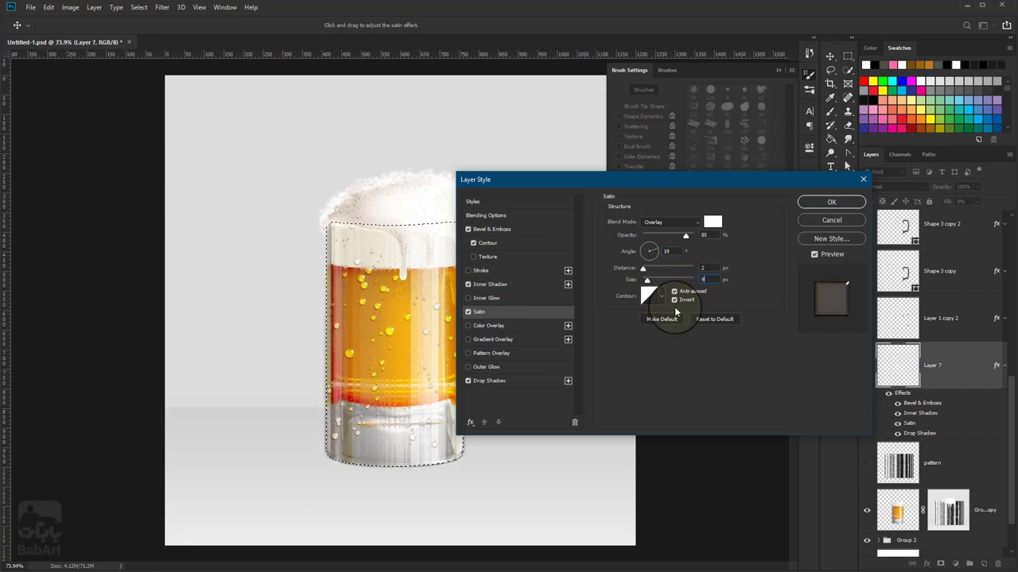
{"action": "left_click", "coordinate": [675, 299]}
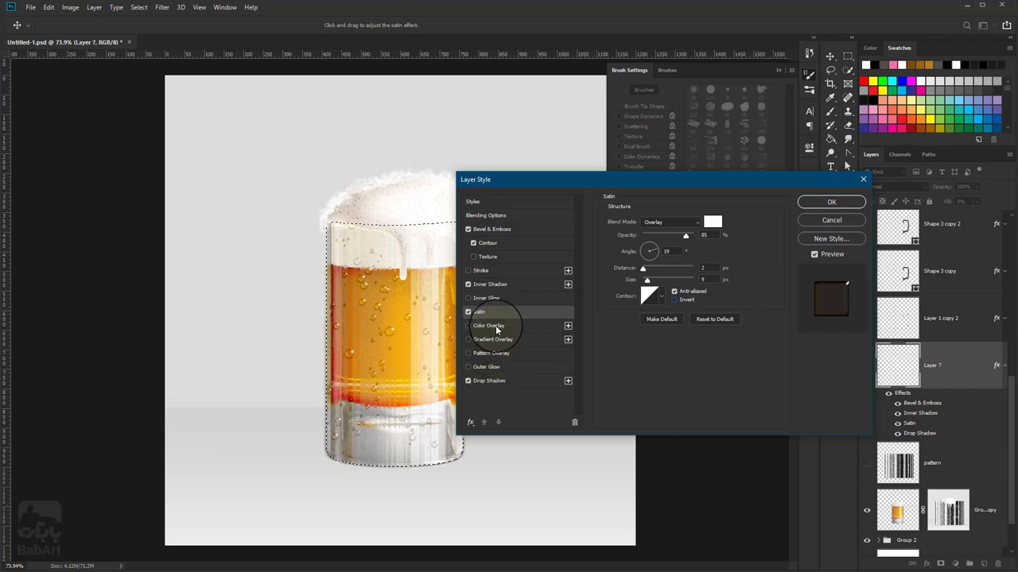
- Add a white Screen colour overlay at about 13% opacity to Layer 7
{"action": "left_click", "coordinate": [496, 326]}
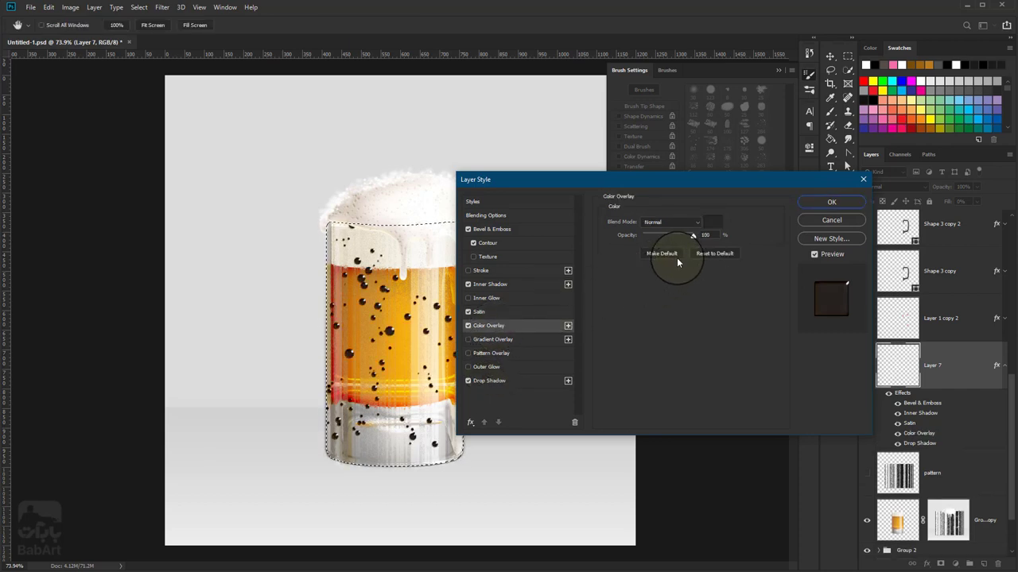
{"action": "left_click", "coordinate": [671, 222]}
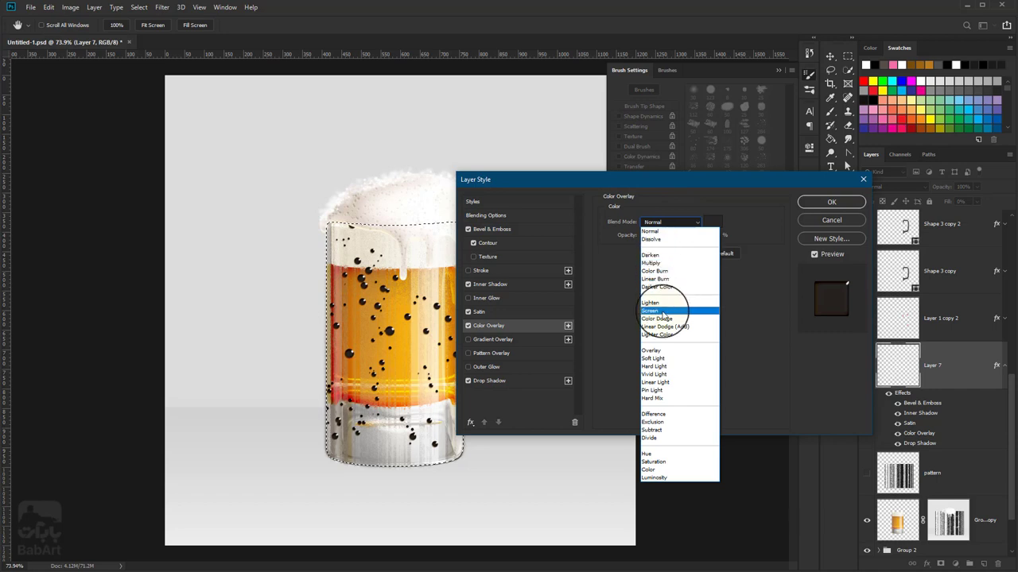
{"action": "left_click", "coordinate": [676, 309]}
{"action": "left_click", "coordinate": [711, 227]}
{"action": "left_click", "coordinate": [577, 134]}
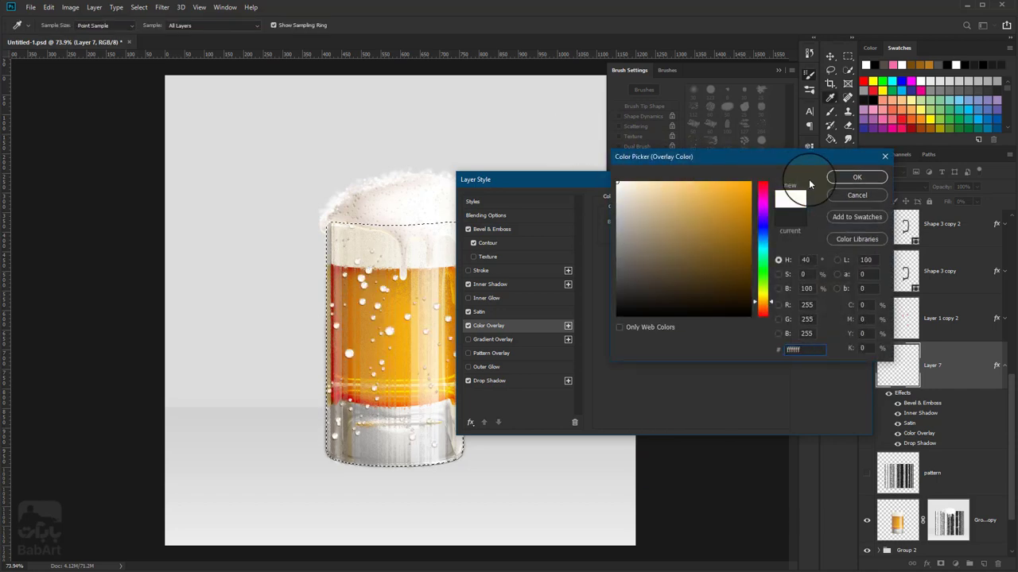
{"action": "left_click", "coordinate": [852, 177]}
{"action": "left_click_drag", "start_coordinate": [698, 235], "coordinate": [645, 236]}
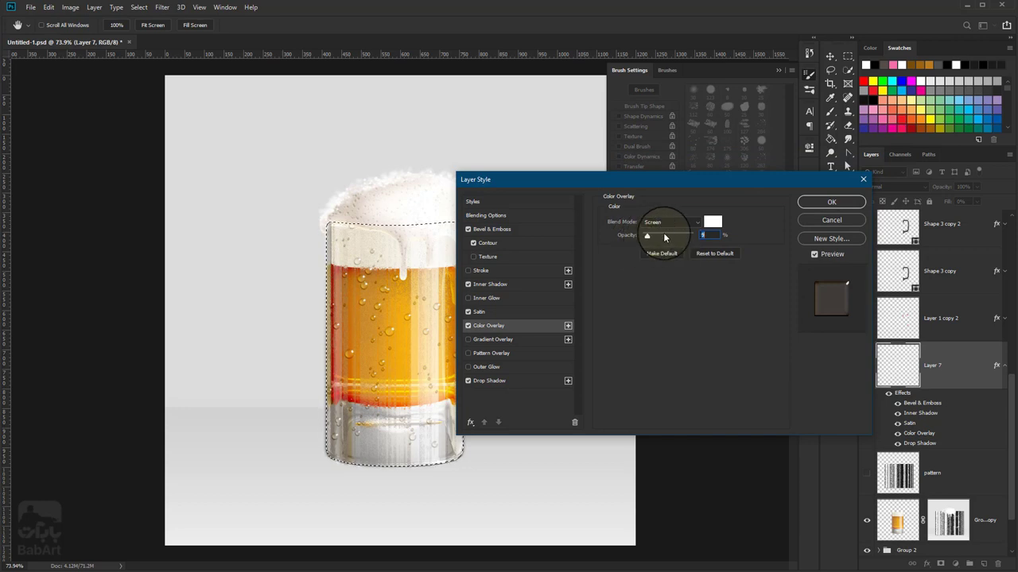
{"action": "left_click_drag", "start_coordinate": [647, 236], "coordinate": [649, 237]}
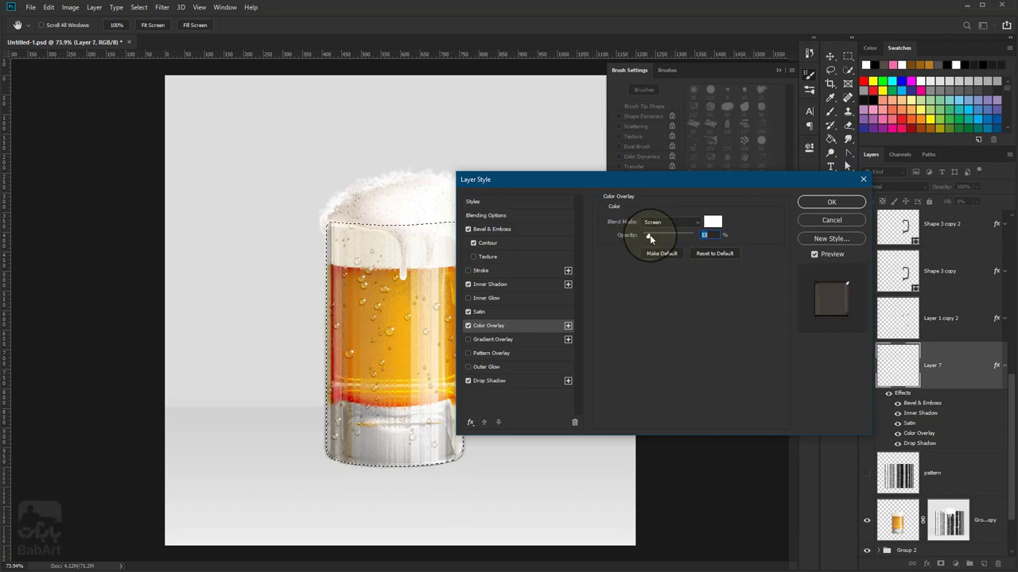
- Apply the layer styles, deselect the glass, and close the Brush Settings panel
{"action": "left_click", "coordinate": [830, 202]}
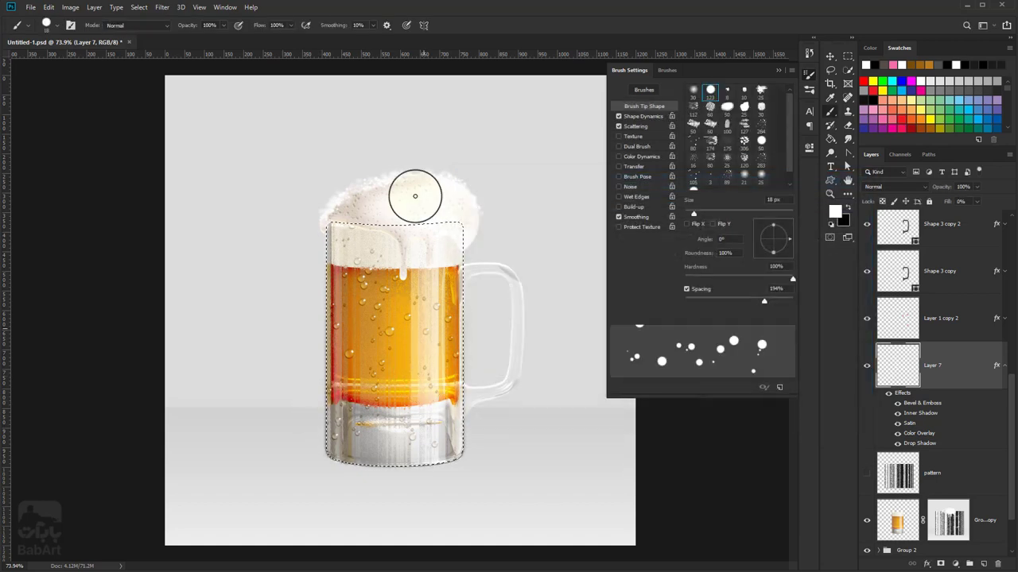
{"action": "left_click", "coordinate": [141, 10]}
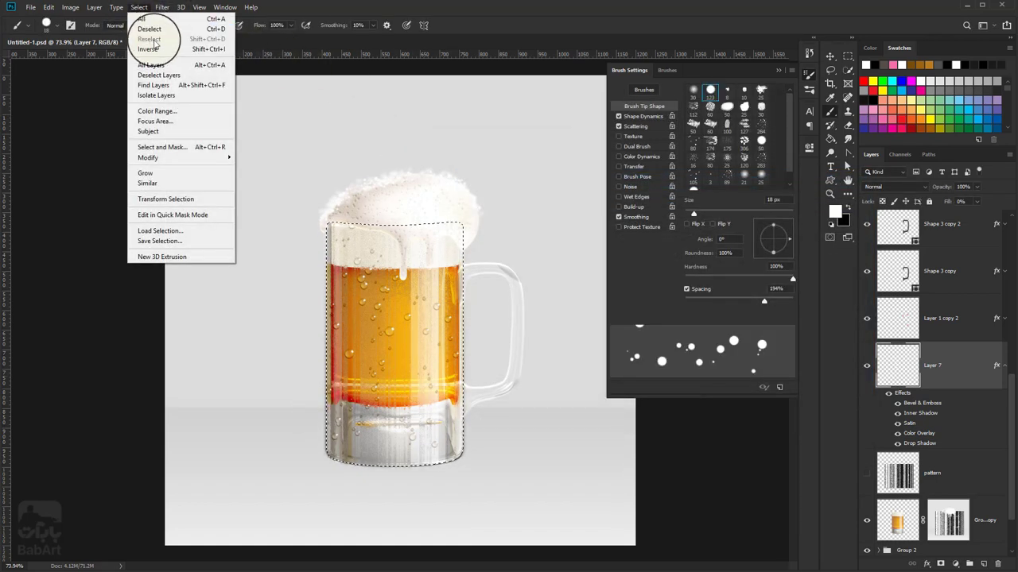
{"action": "left_click", "coordinate": [155, 32]}
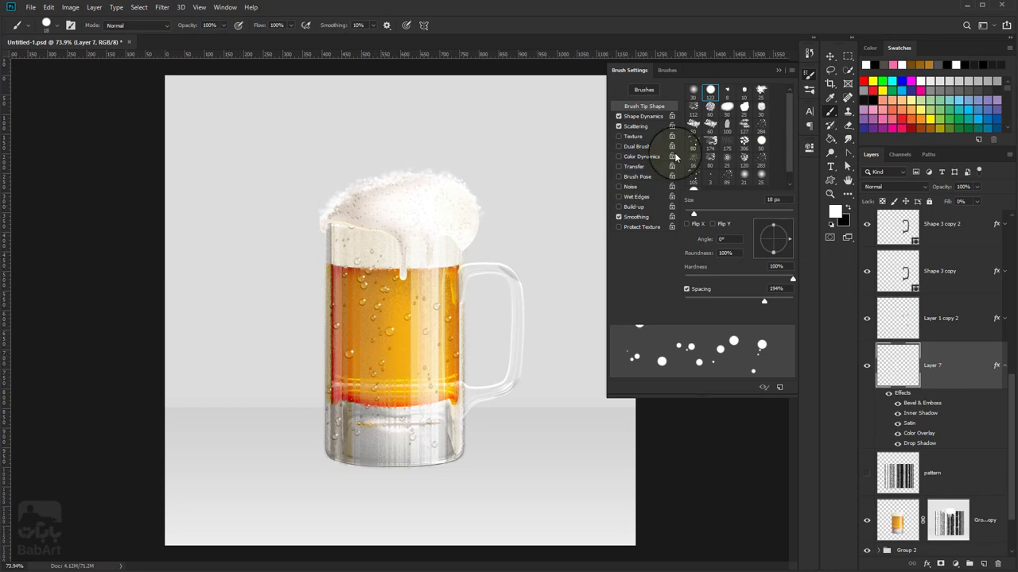
{"action": "left_click", "coordinate": [778, 71]}
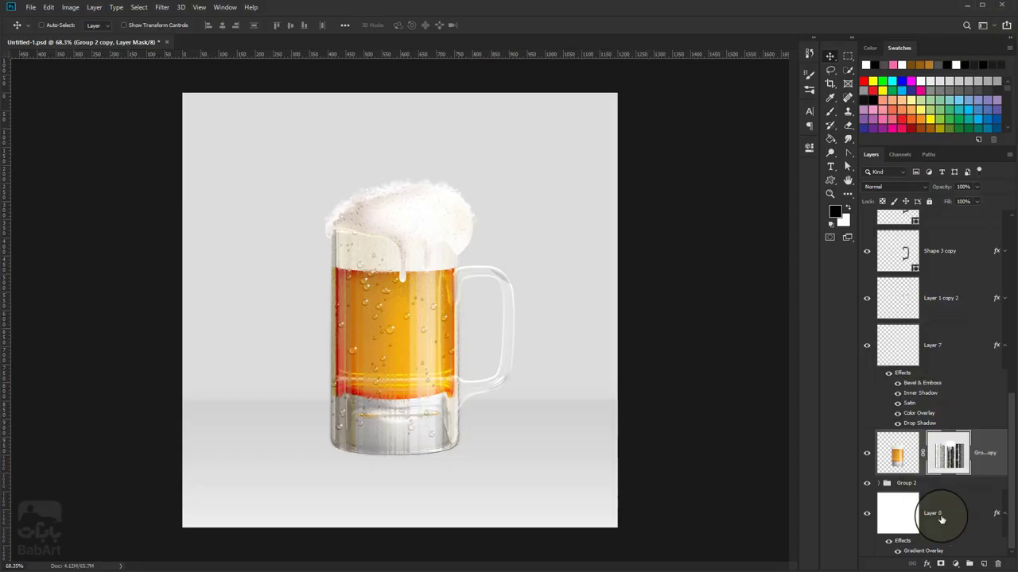
- Drag Group 3 below Group 2 so it sits directly above Layer 0
{"action": "left_click", "coordinate": [900, 485]}
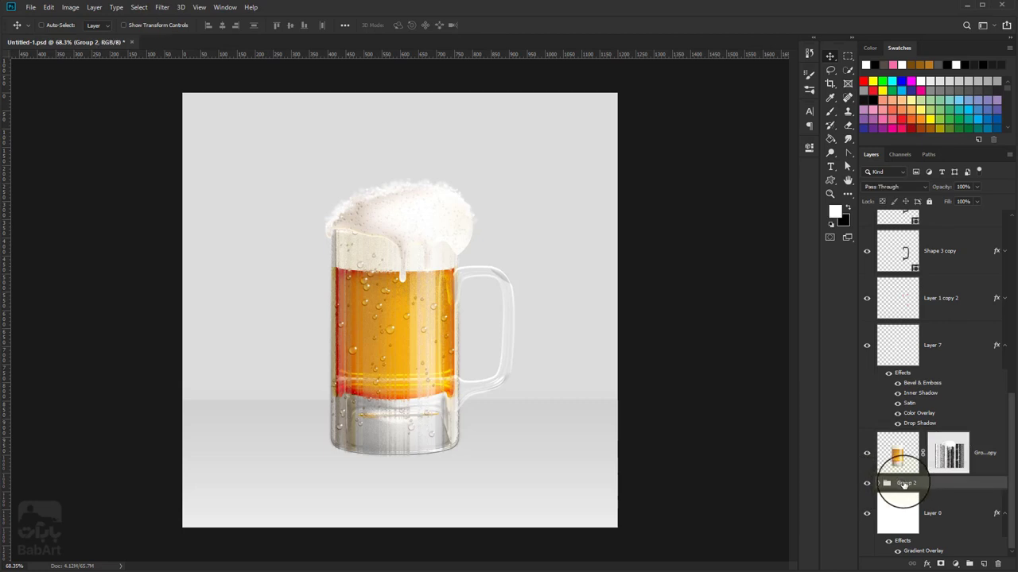
{"action": "scroll", "coordinate": [897, 429], "scroll_direction": "down", "scroll_amount": 3}
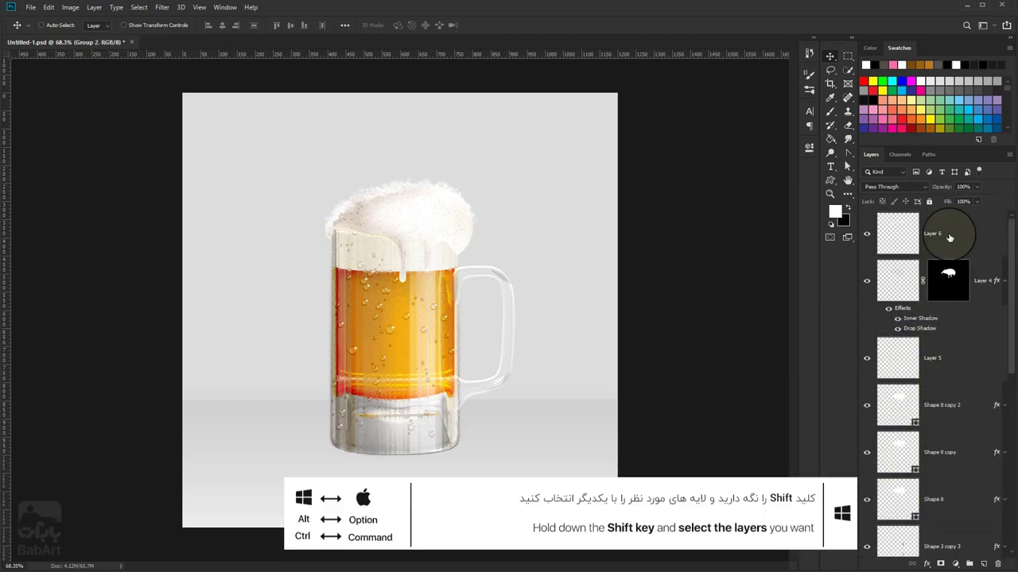
{"action": "left_click", "coordinate": [948, 238]}
{"action": "scroll", "coordinate": [946, 357], "scroll_direction": "down", "scroll_amount": 5}
{"action": "left_click", "coordinate": [983, 442], "text": "shift"}
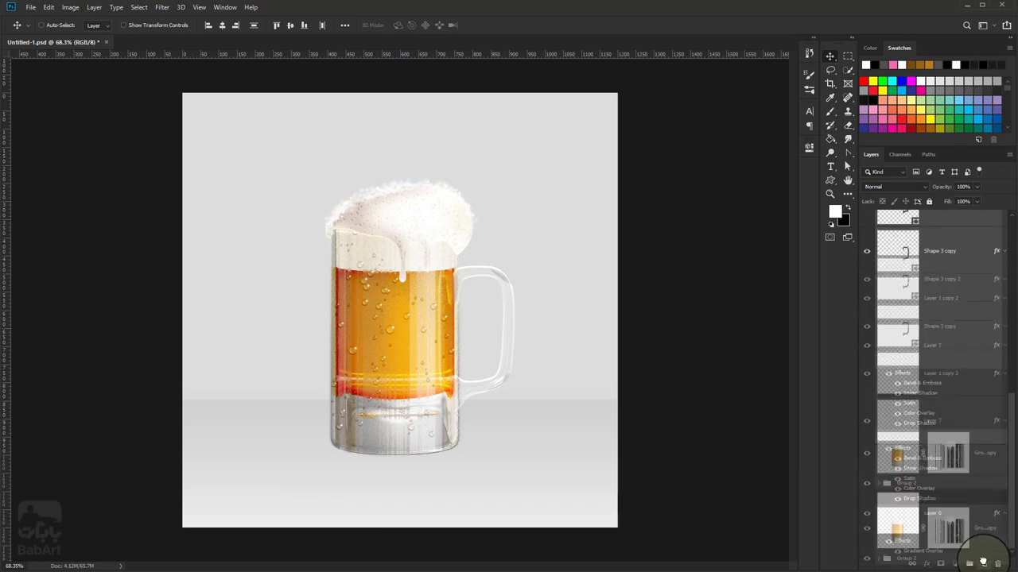
{"action": "scroll", "coordinate": [954, 541], "scroll_direction": "up", "scroll_amount": 10}
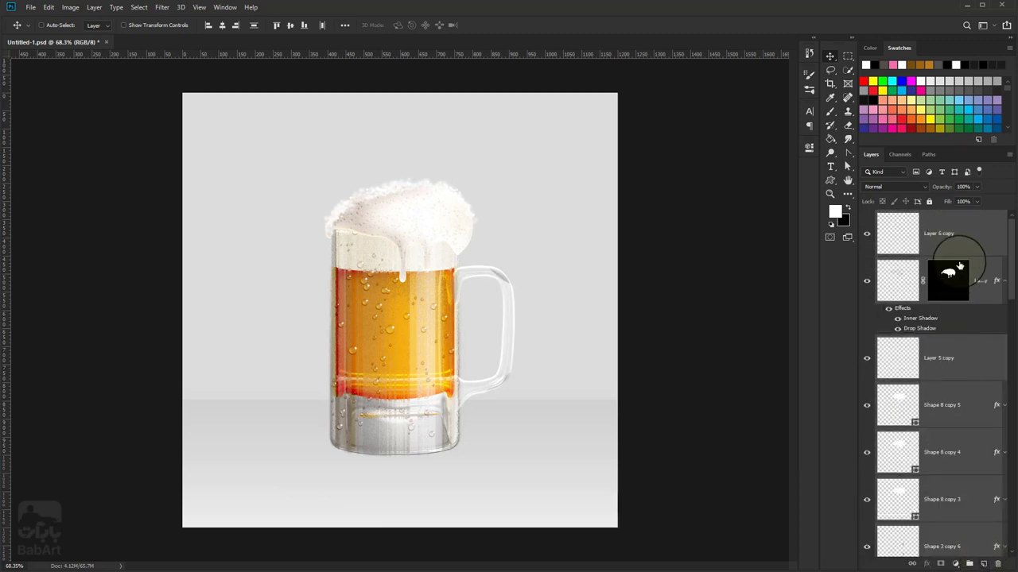
{"action": "scroll", "coordinate": [954, 271], "scroll_direction": "down", "scroll_amount": 2}
{"action": "scroll", "coordinate": [956, 271], "scroll_direction": "down", "scroll_amount": 3}
{"action": "scroll", "coordinate": [952, 274], "scroll_direction": "up", "scroll_amount": 2}
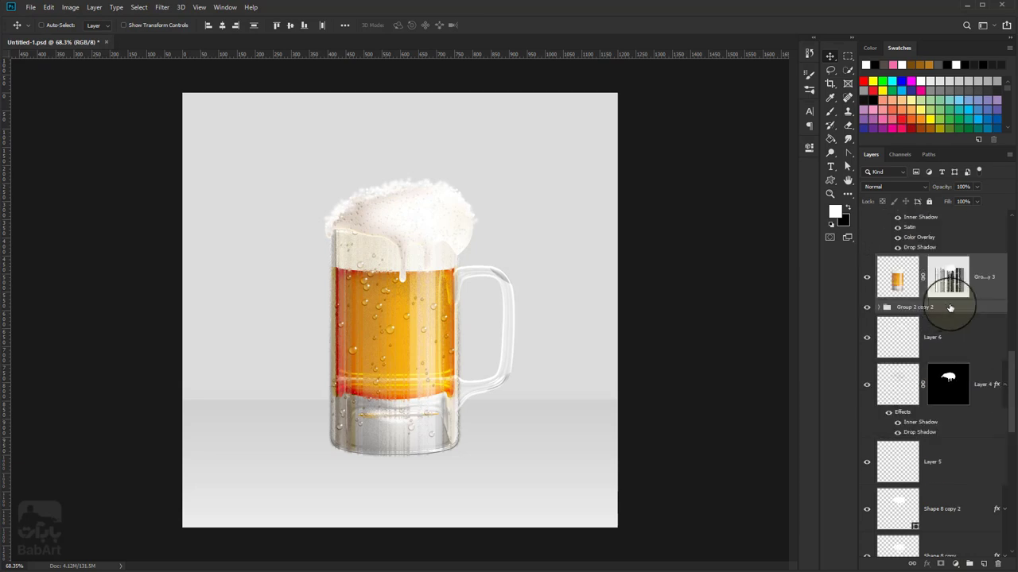
{"action": "left_click_drag", "start_coordinate": [974, 312], "coordinate": [970, 563]}
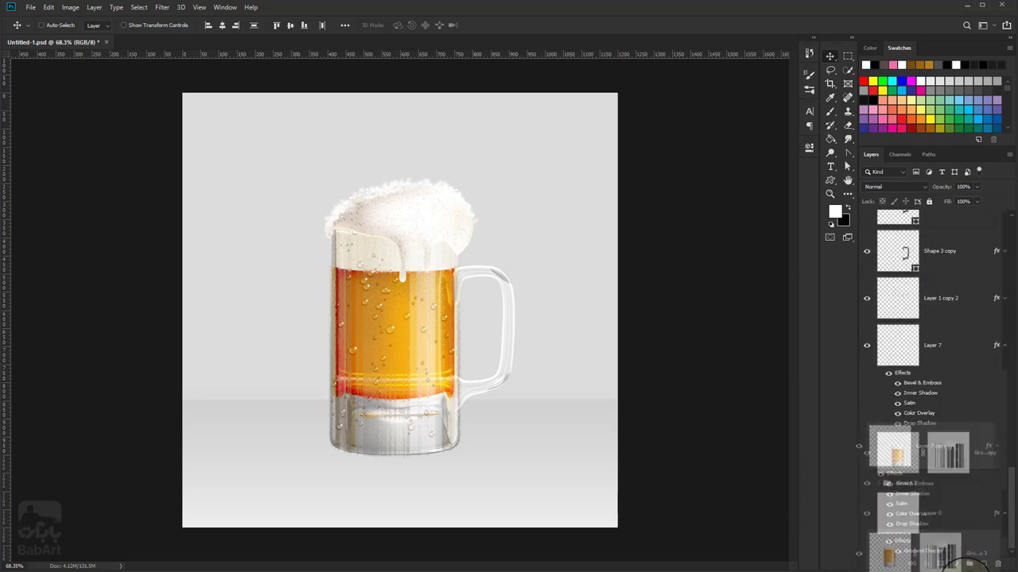
{"action": "left_click_drag", "start_coordinate": [969, 563], "coordinate": [974, 517]}
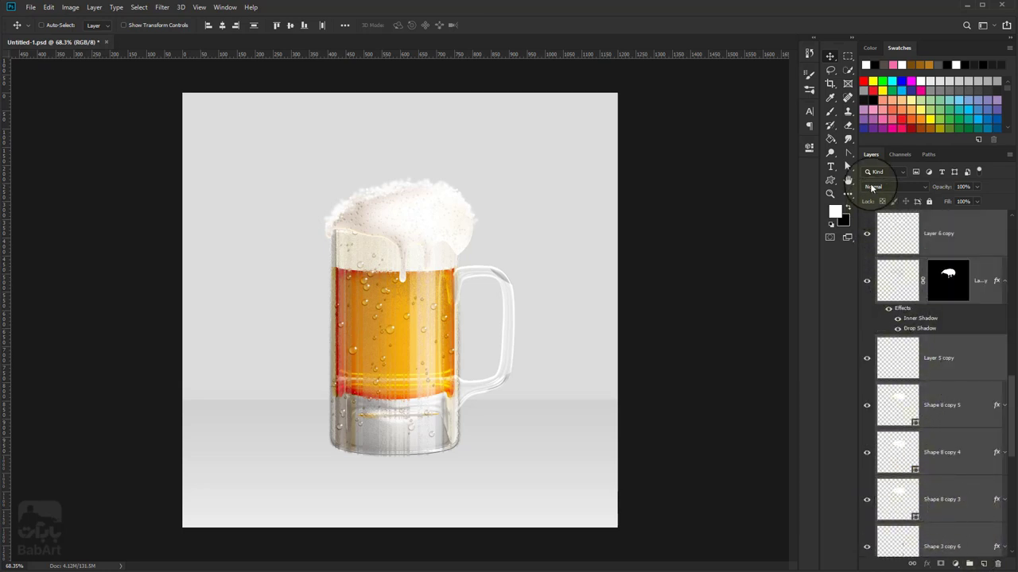
{"action": "left_click", "coordinate": [970, 565]}
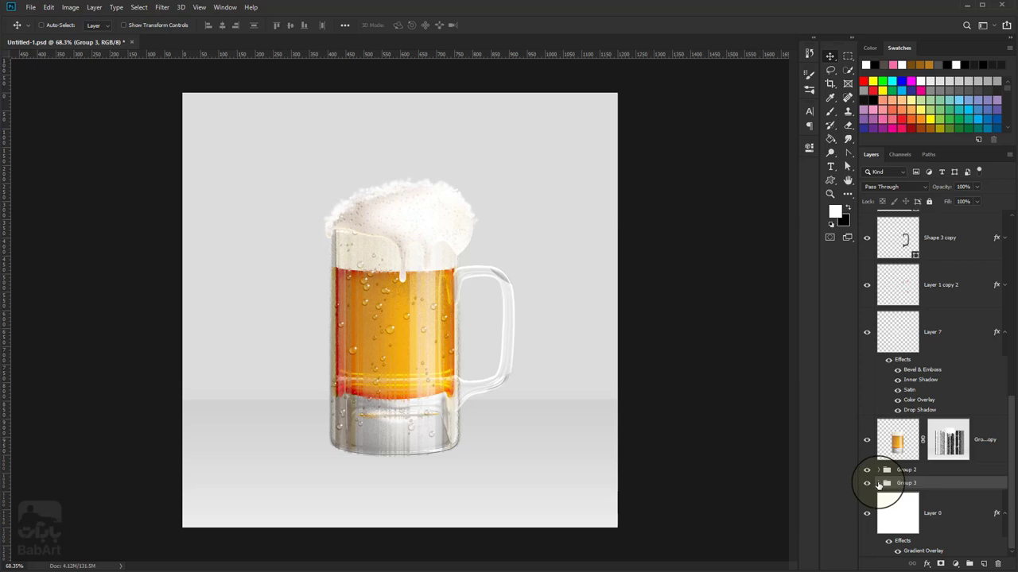
- Flip Group 3 vertically and drag it straight down beneath the original mug
{"action": "left_click", "coordinate": [49, 7]}
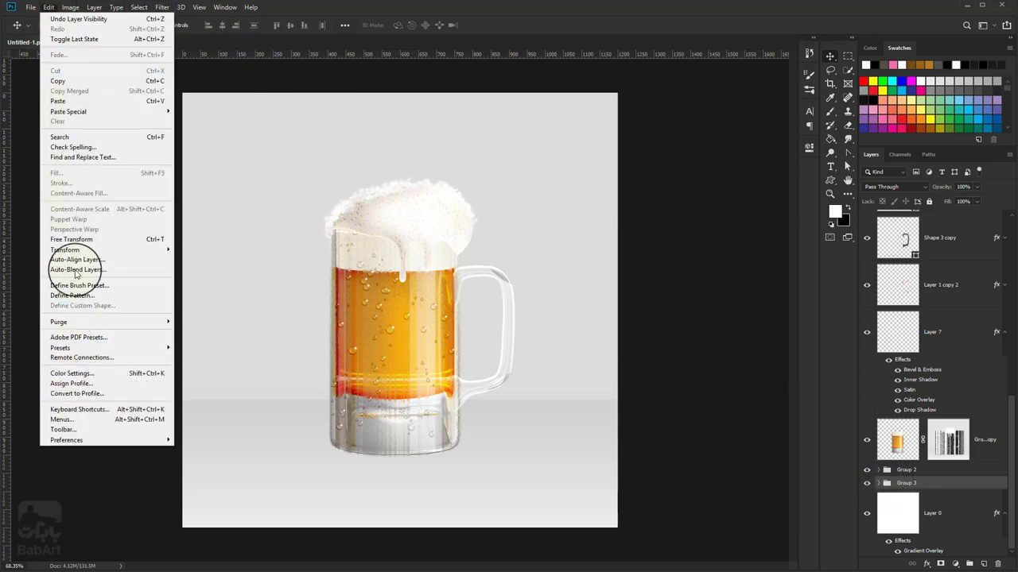
{"action": "mouse_move", "coordinate": [66, 250]}
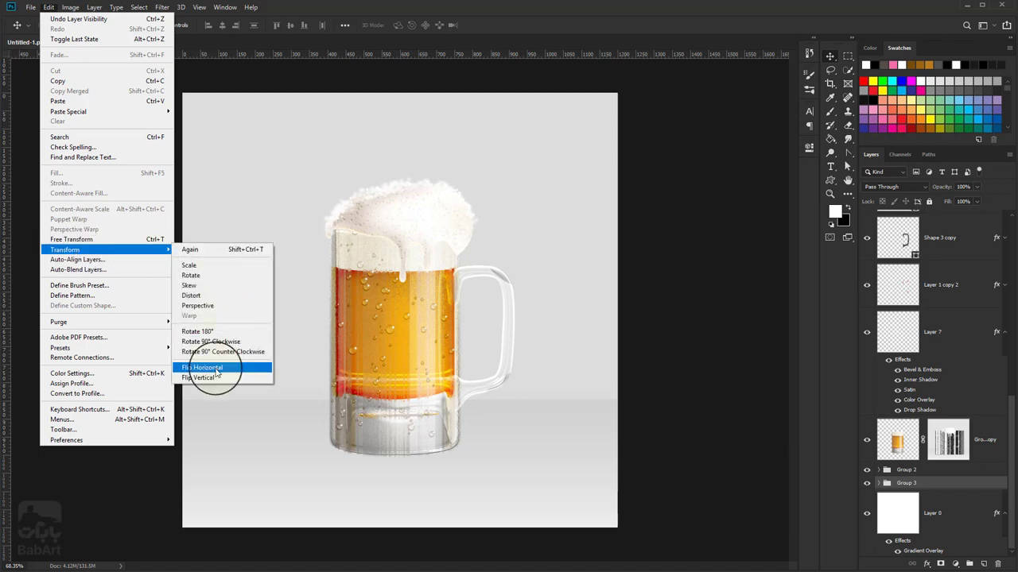
{"action": "left_click", "coordinate": [216, 369]}
{"action": "scroll", "coordinate": [436, 343], "scroll_direction": "down", "scroll_amount": 3}
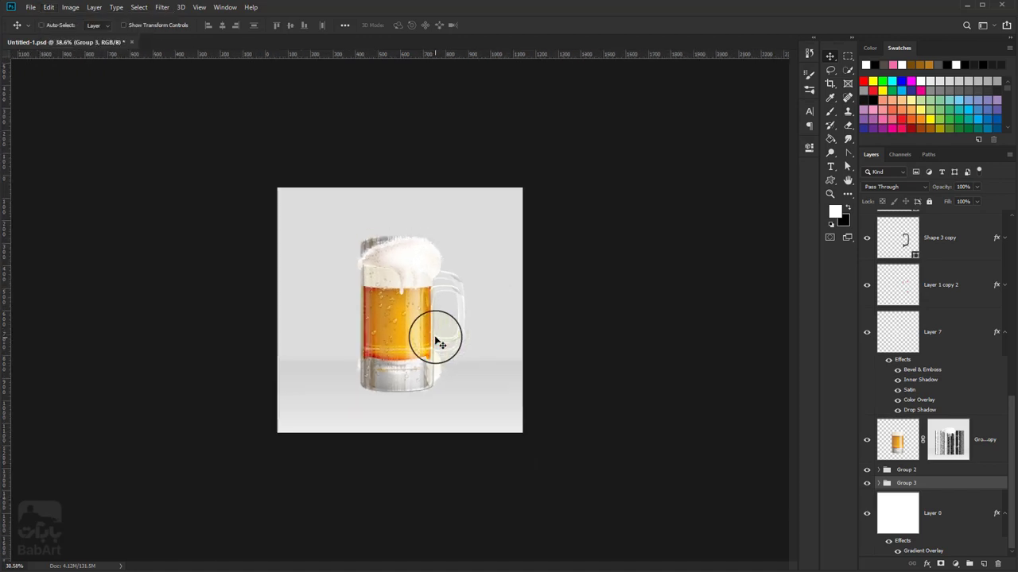
{"action": "mouse_move", "coordinate": [436, 343]}
{"action": "left_mouse_down"}
{"action": "mouse_move", "coordinate": [398, 440]}
{"action": "mouse_move", "coordinate": [398, 474]}
{"action": "left_mouse_up"}
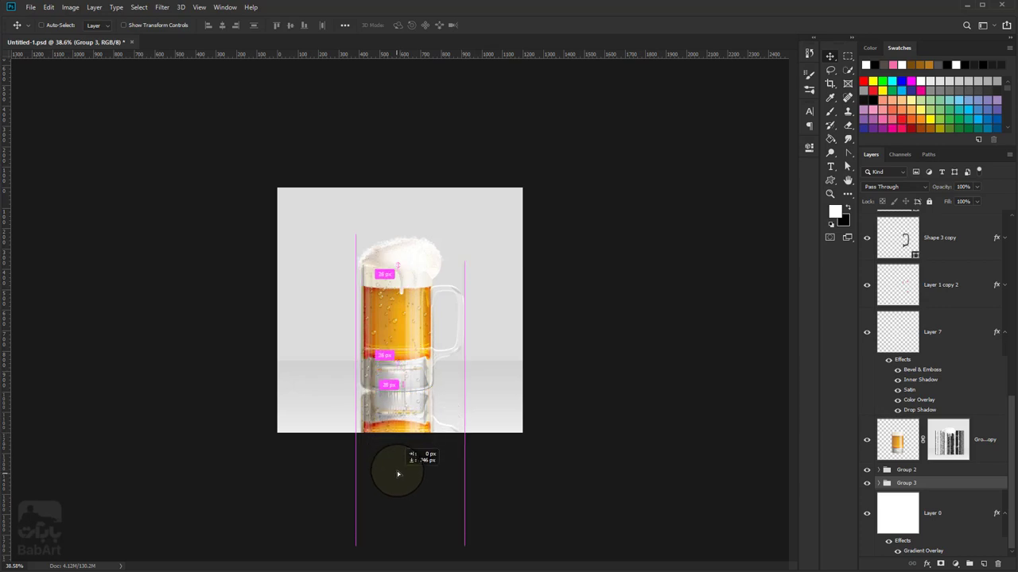
{"action": "left_click_drag", "start_coordinate": [398, 474], "coordinate": [398, 473]}
- Pan to the mug's base and reflection, then expand Group 3 in the Layers panel
{"action": "scroll", "coordinate": [405, 432], "scroll_direction": "up", "scroll_amount": 2}
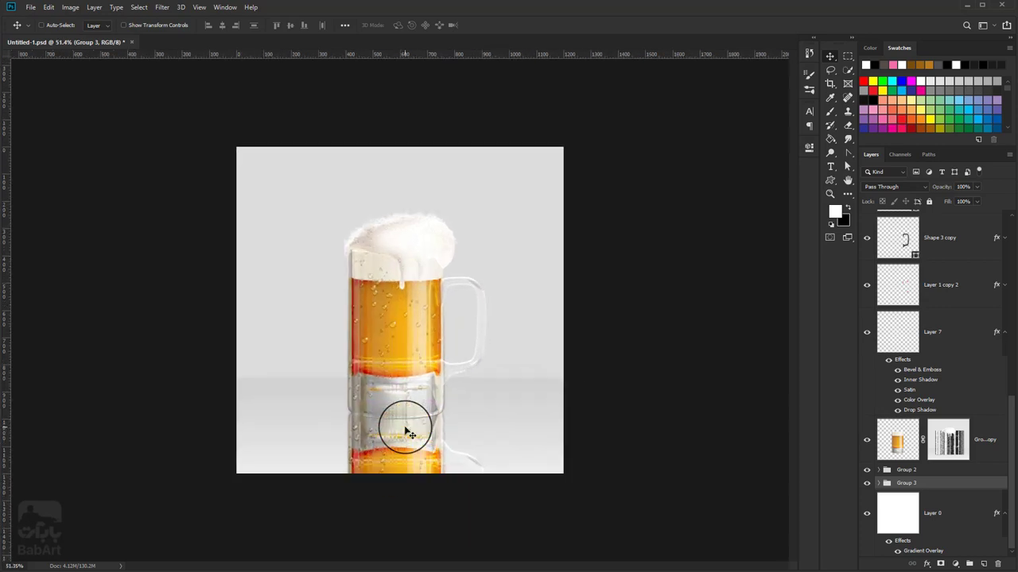
{"action": "scroll", "coordinate": [405, 431], "scroll_direction": "up", "scroll_amount": 3}
{"action": "scroll", "coordinate": [400, 422], "scroll_direction": "up", "scroll_amount": 3}
{"action": "left_click_drag", "start_coordinate": [404, 420], "coordinate": [398, 214]}
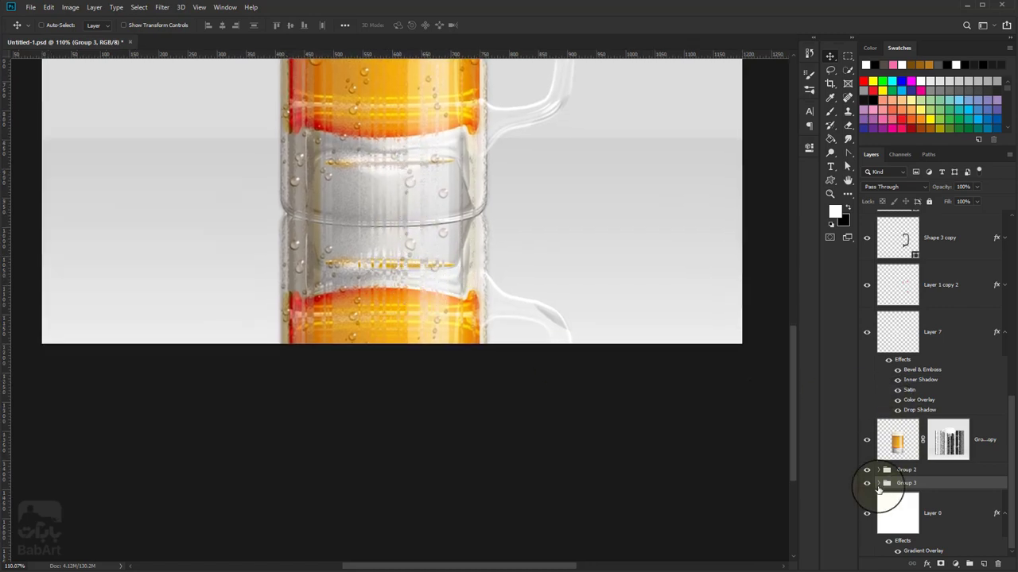
{"action": "left_click", "coordinate": [878, 484]}
- Toggle Group 2 copy 2's visibility off and on to check its contribution
{"action": "scroll", "coordinate": [907, 482], "scroll_direction": "down", "scroll_amount": 4}
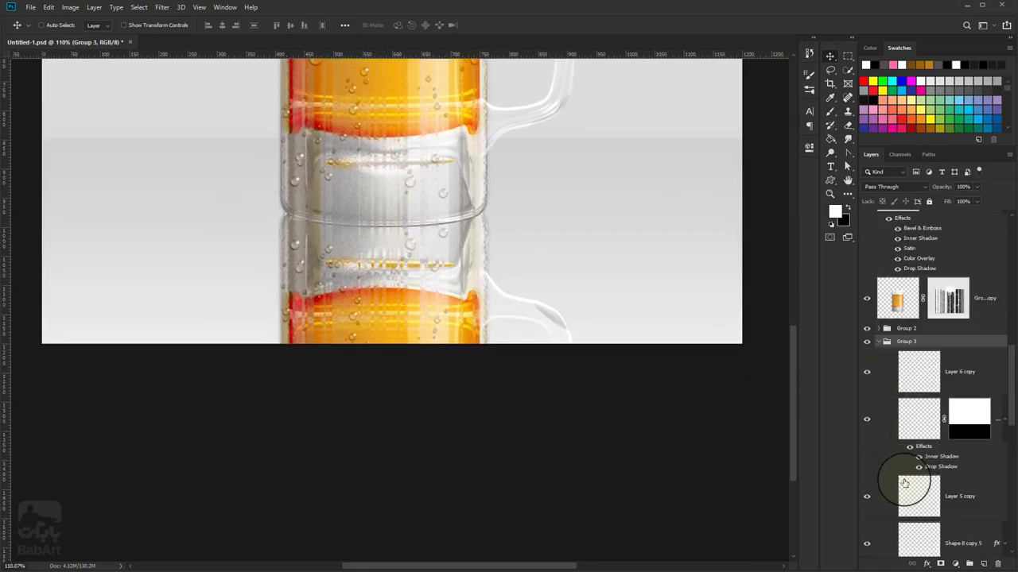
{"action": "scroll", "coordinate": [908, 459], "scroll_direction": "down", "scroll_amount": 5}
{"action": "scroll", "coordinate": [915, 457], "scroll_direction": "down", "scroll_amount": 5}
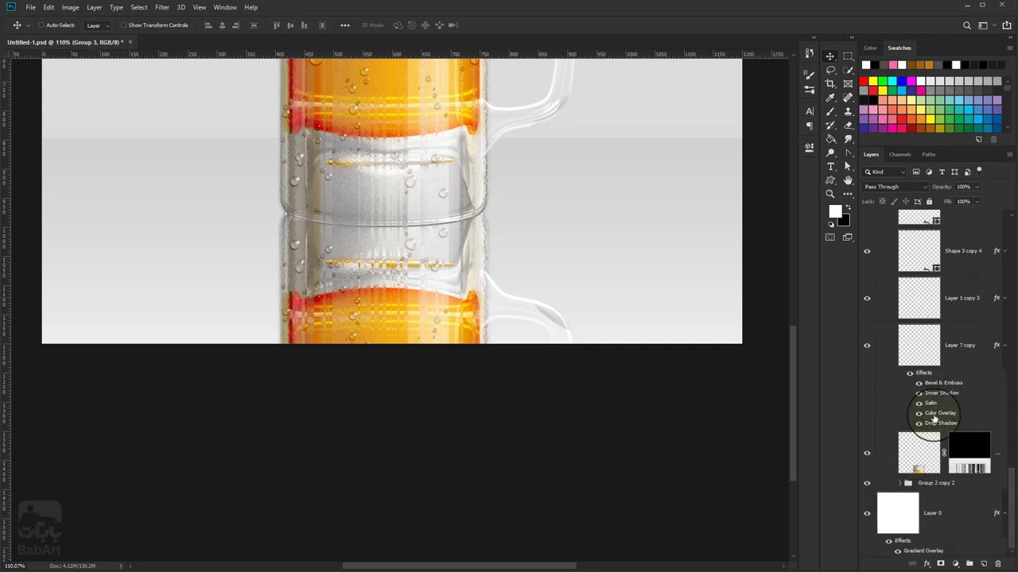
{"action": "left_click", "coordinate": [922, 484]}
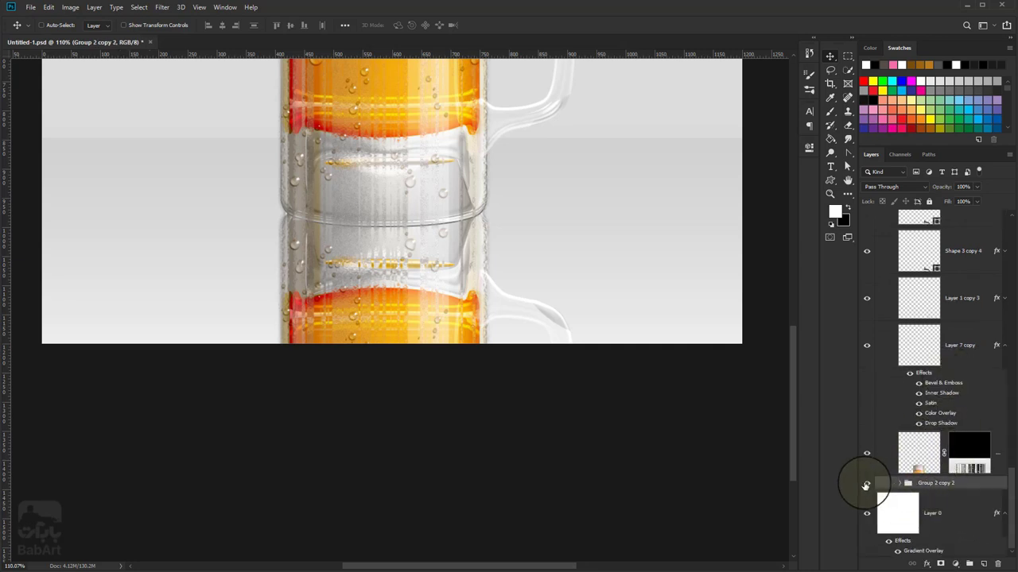
{"action": "left_click", "coordinate": [865, 485]}
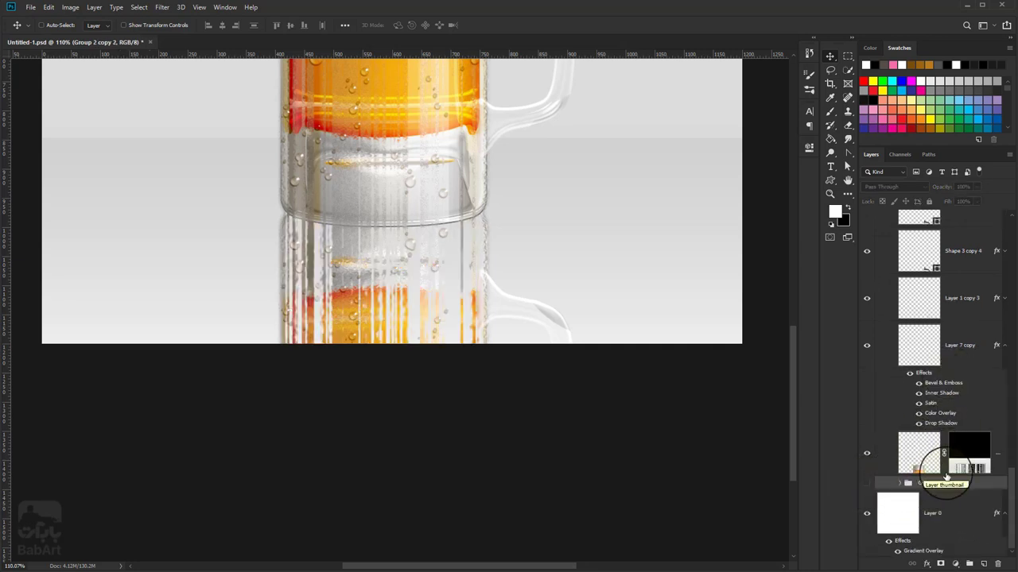
{"action": "left_click", "coordinate": [865, 483]}
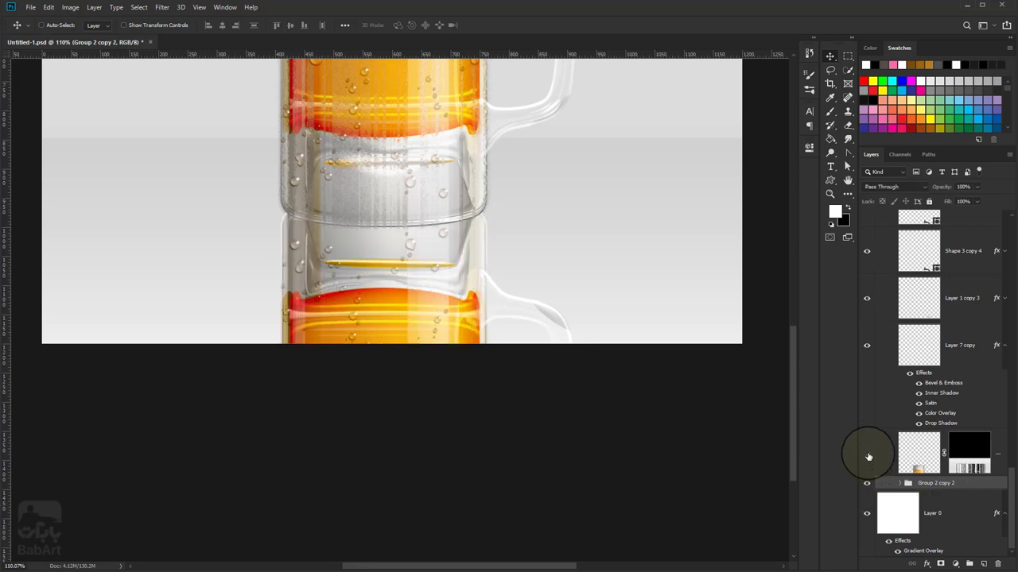
{"action": "left_click", "coordinate": [867, 484]}
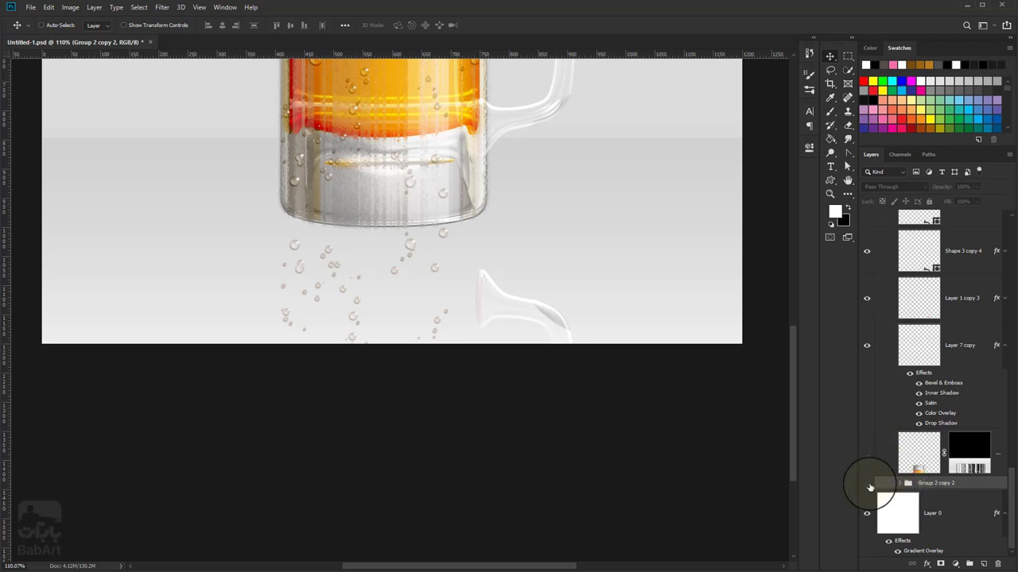
{"action": "left_click", "coordinate": [866, 484]}
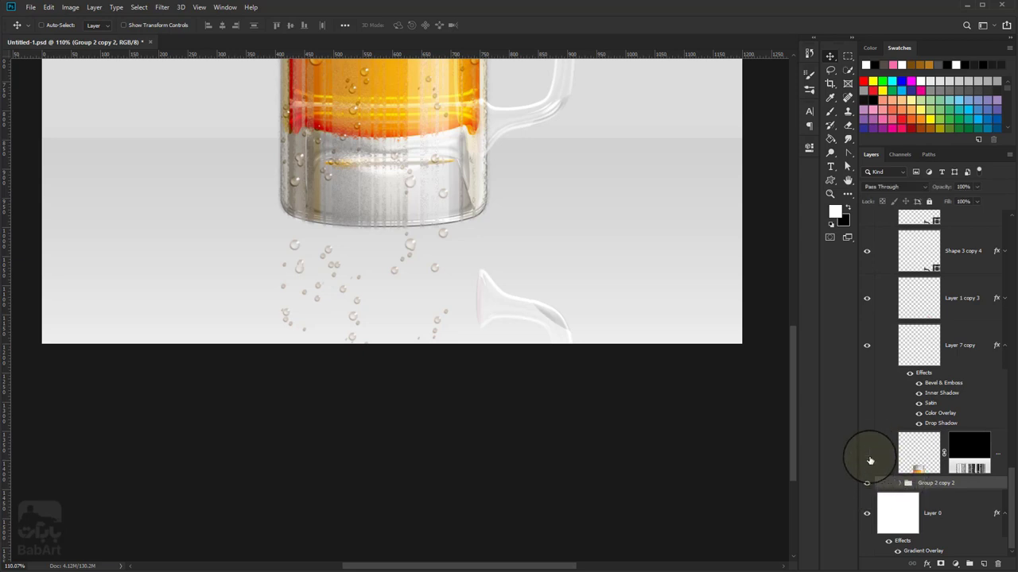
{"action": "left_click", "coordinate": [998, 460]}
- Merge the first selected Group 3 layers, then select Layer 7 copy and Layer 6 copy
{"action": "right_click", "coordinate": [995, 468]}
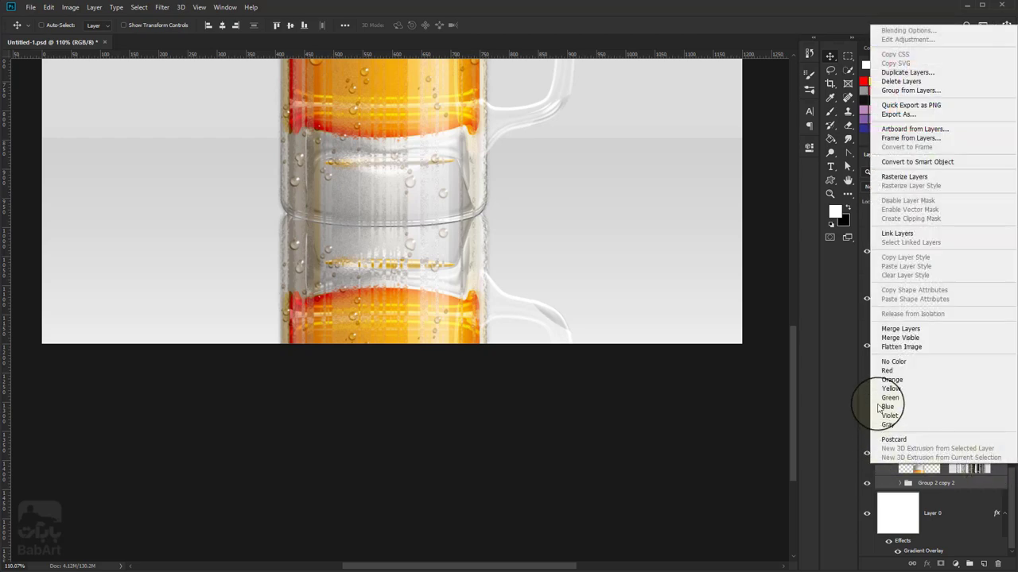
{"action": "left_click", "coordinate": [892, 328]}
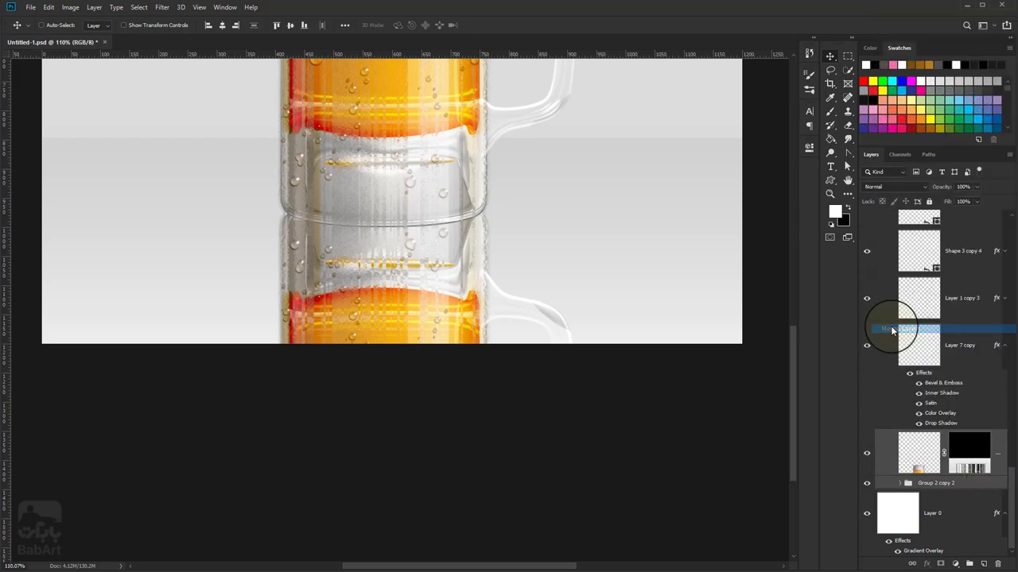
{"action": "left_click", "coordinate": [970, 364]}
{"action": "scroll", "coordinate": [971, 364], "scroll_direction": "up", "scroll_amount": 6}
{"action": "scroll", "coordinate": [971, 364], "scroll_direction": "up", "scroll_amount": 1}
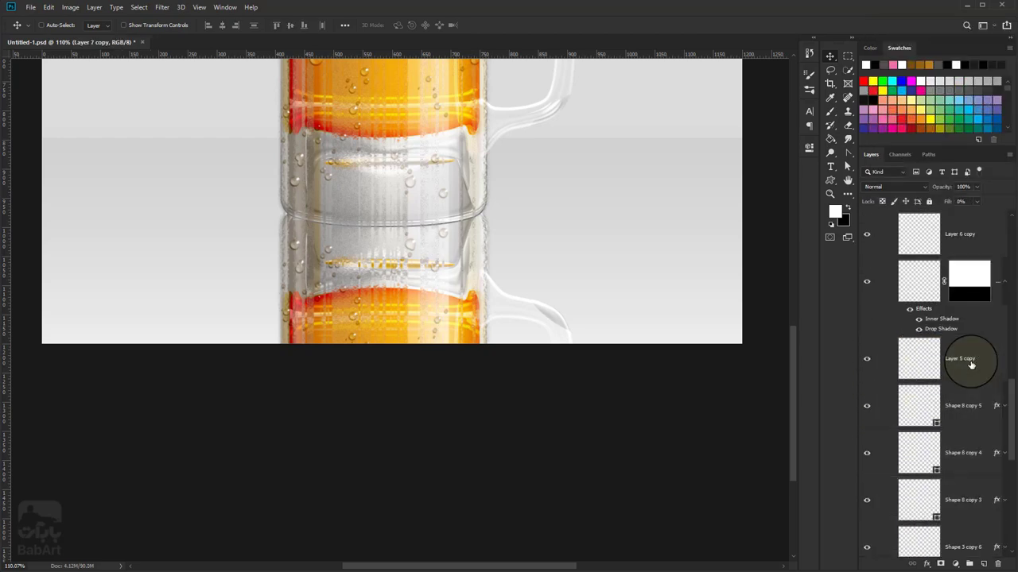
{"action": "scroll", "coordinate": [970, 364], "scroll_direction": "up", "scroll_amount": 3}
{"action": "scroll", "coordinate": [966, 368], "scroll_direction": "up", "scroll_amount": 1}
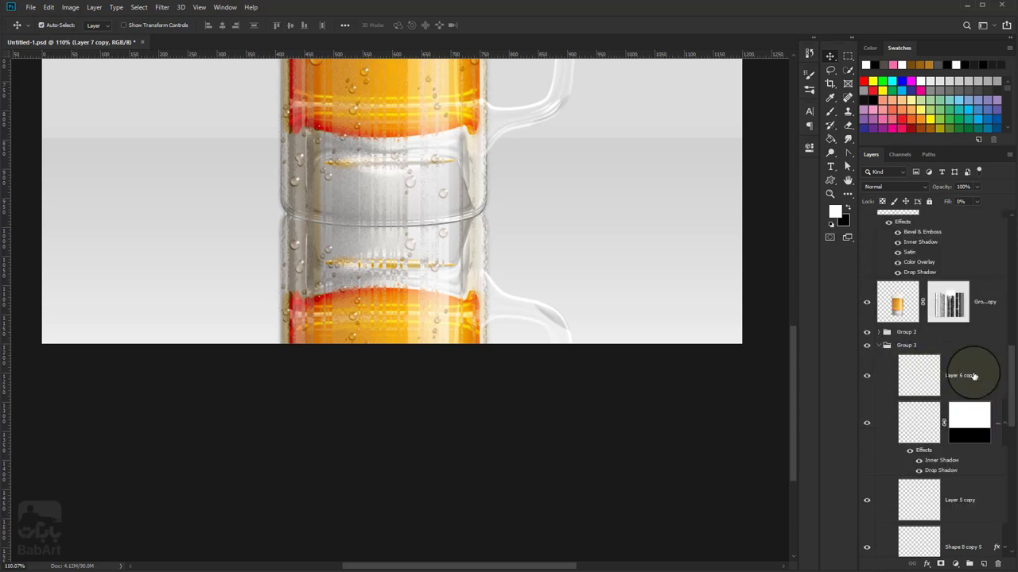
{"action": "left_click", "coordinate": [973, 376]}
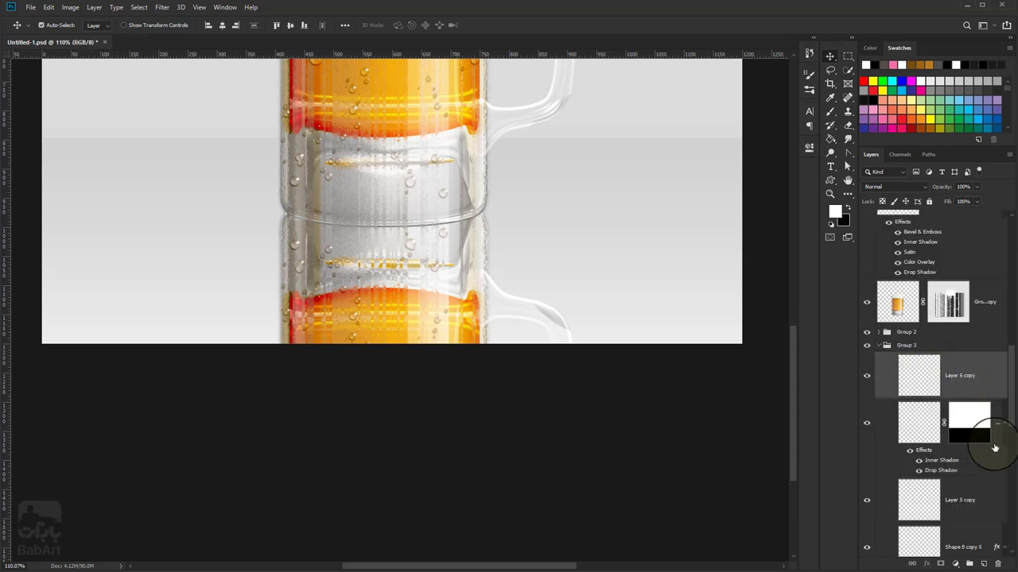
{"action": "scroll", "coordinate": [982, 390], "scroll_direction": "down", "scroll_amount": 5}
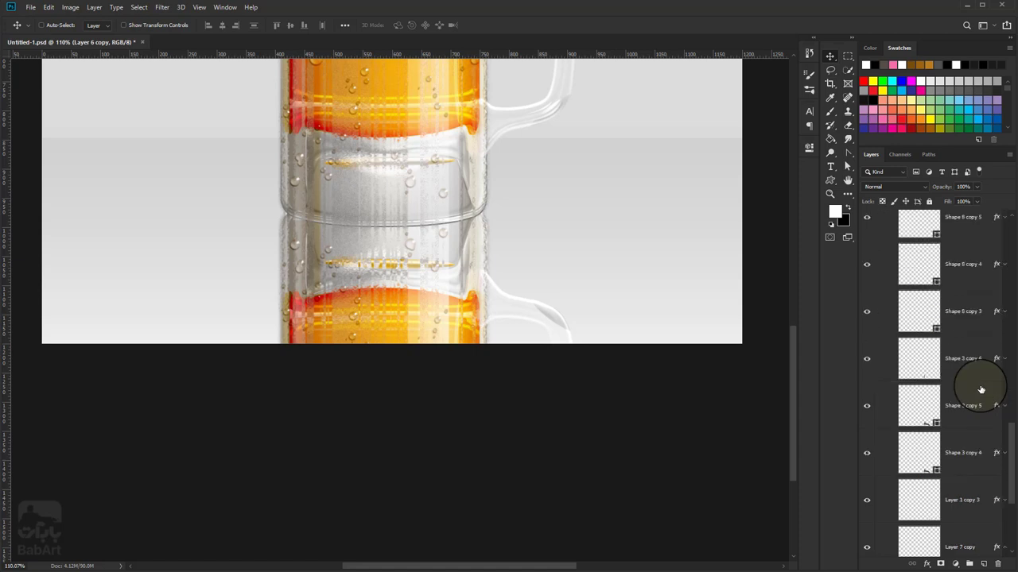
{"action": "scroll", "coordinate": [983, 390], "scroll_direction": "down", "scroll_amount": 3}
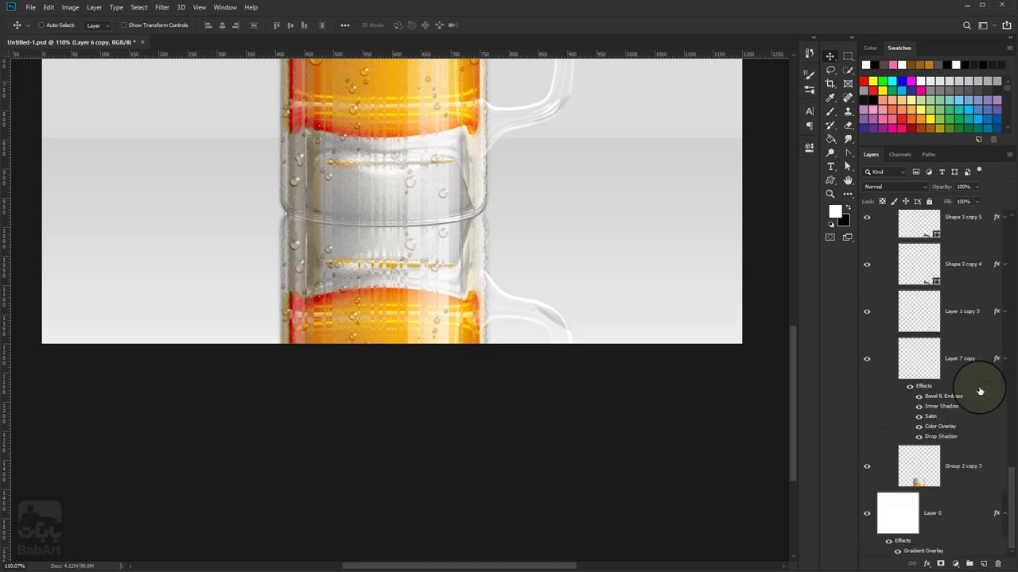
- Merge Shape 3 copy 5 through Layer 7 copy into Layer 6 copy, then re-show Group 2 copy 3
{"action": "left_click", "coordinate": [866, 467]}
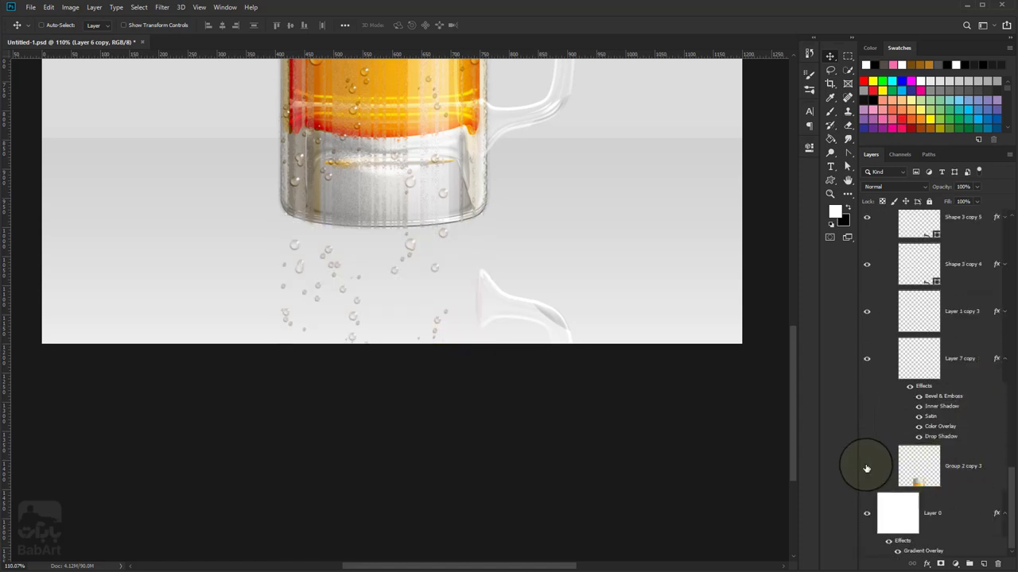
{"action": "left_click", "coordinate": [984, 357], "text": "shift"}
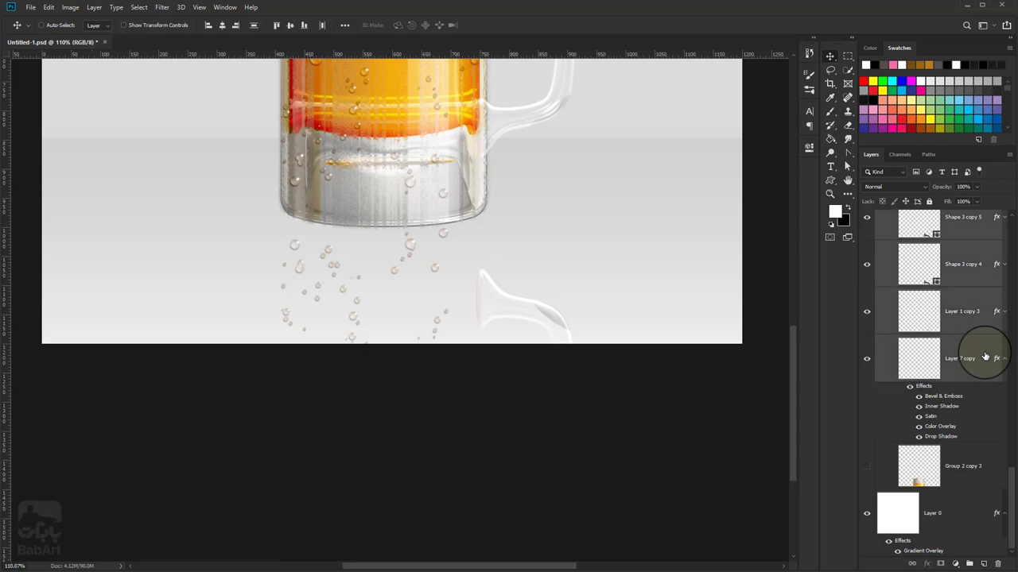
{"action": "right_click", "coordinate": [984, 357]}
{"action": "left_click", "coordinate": [900, 217]}
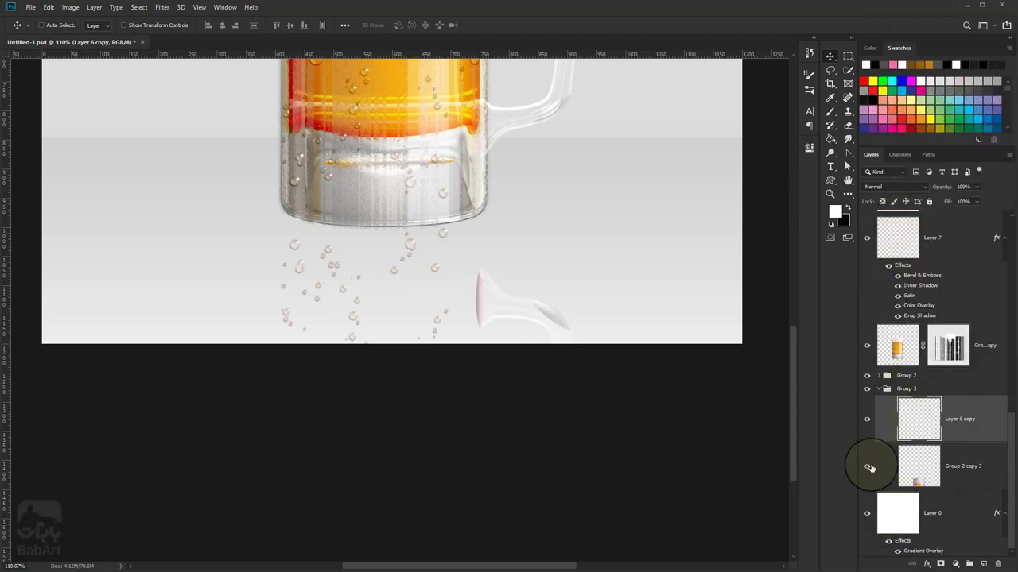
{"action": "left_click", "coordinate": [867, 466]}
{"action": "left_click", "coordinate": [924, 473]}
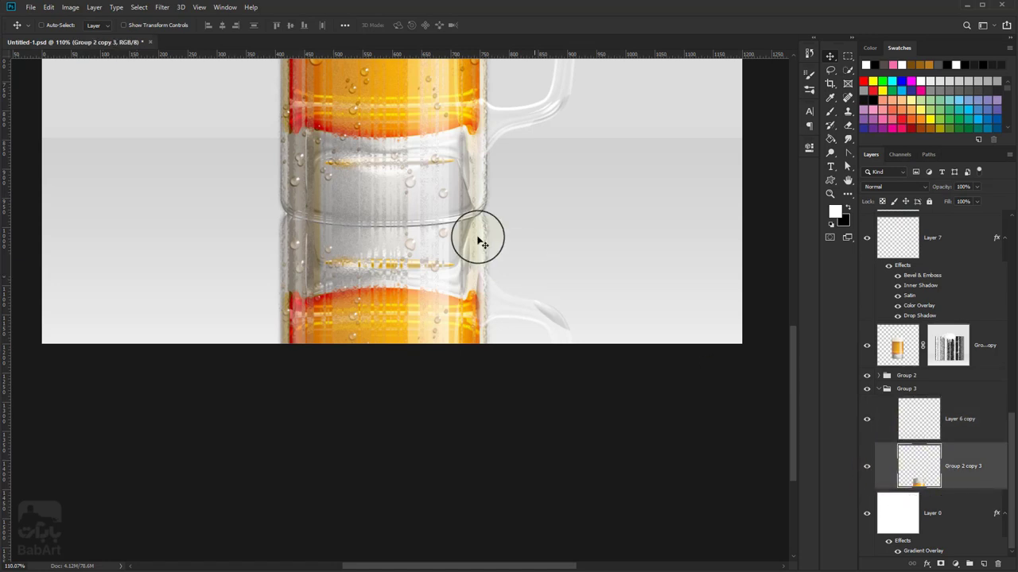
- Warp Group 2 copy 3 with the Bulge preset and adjust its bend
{"action": "left_click", "coordinate": [49, 7]}
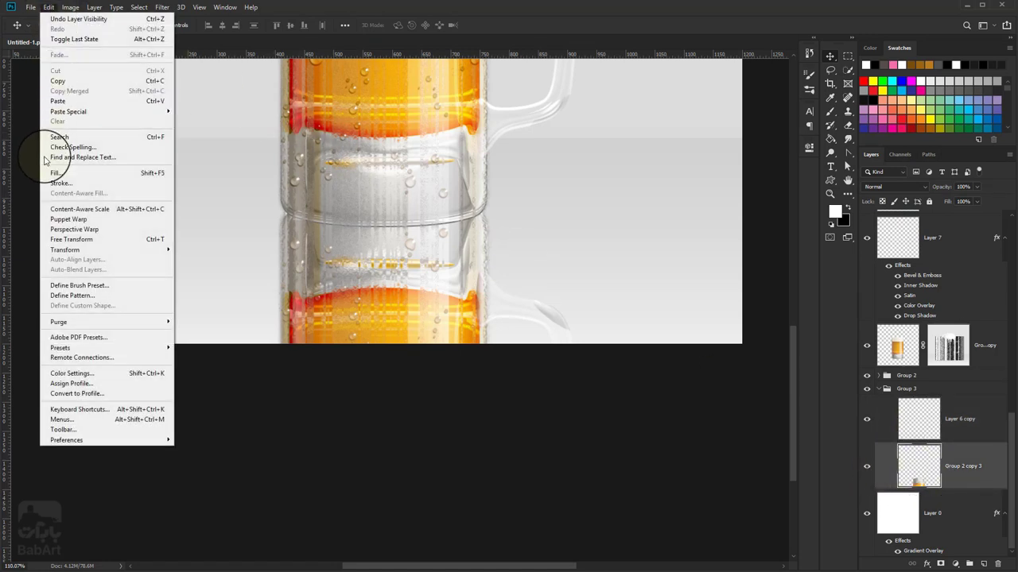
{"action": "left_click", "coordinate": [60, 234]}
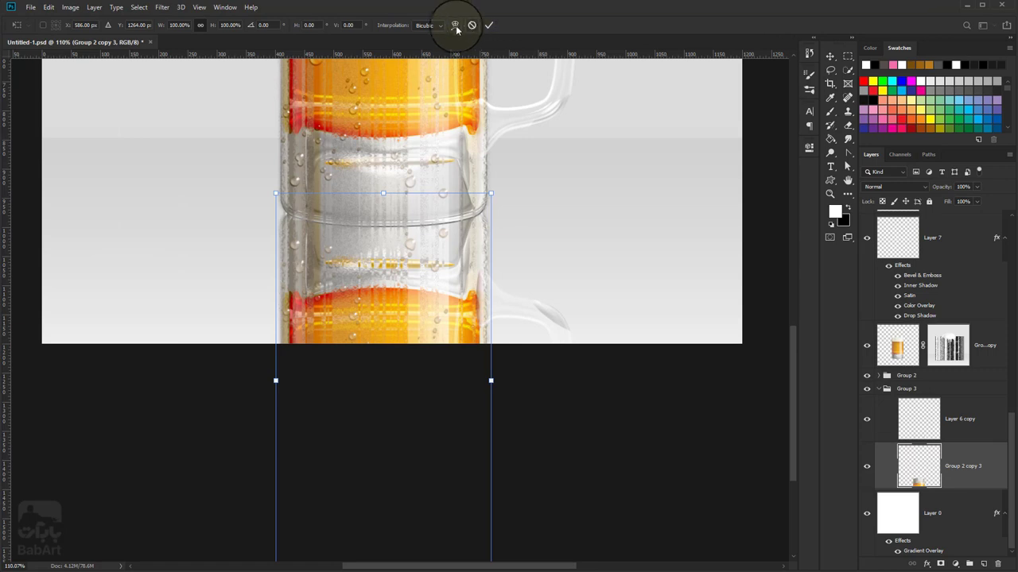
{"action": "left_click", "coordinate": [456, 27]}
{"action": "left_click", "coordinate": [119, 23]}
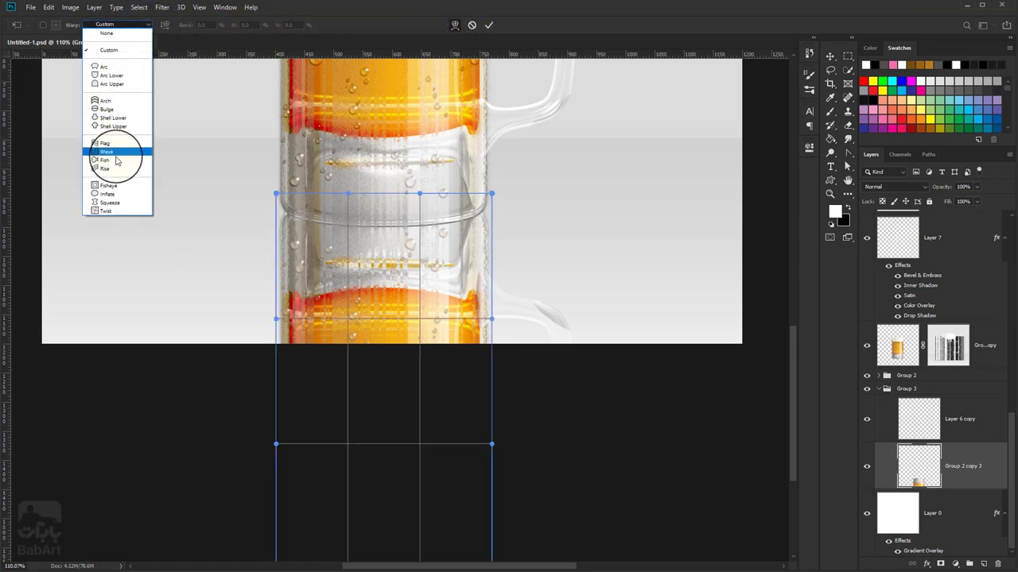
{"action": "left_click", "coordinate": [115, 109]}
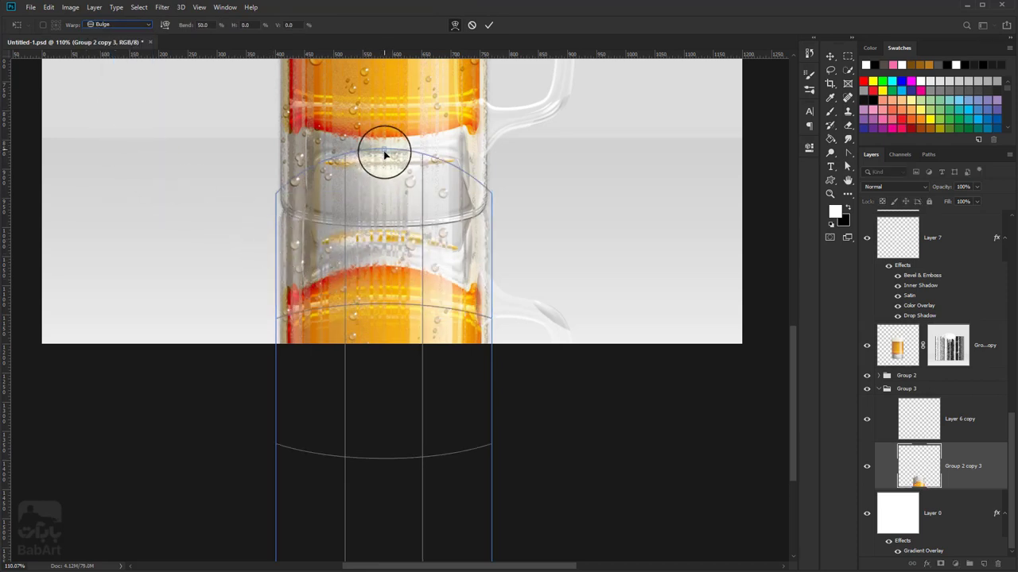
{"action": "left_click_drag", "start_coordinate": [384, 155], "coordinate": [380, 231]}
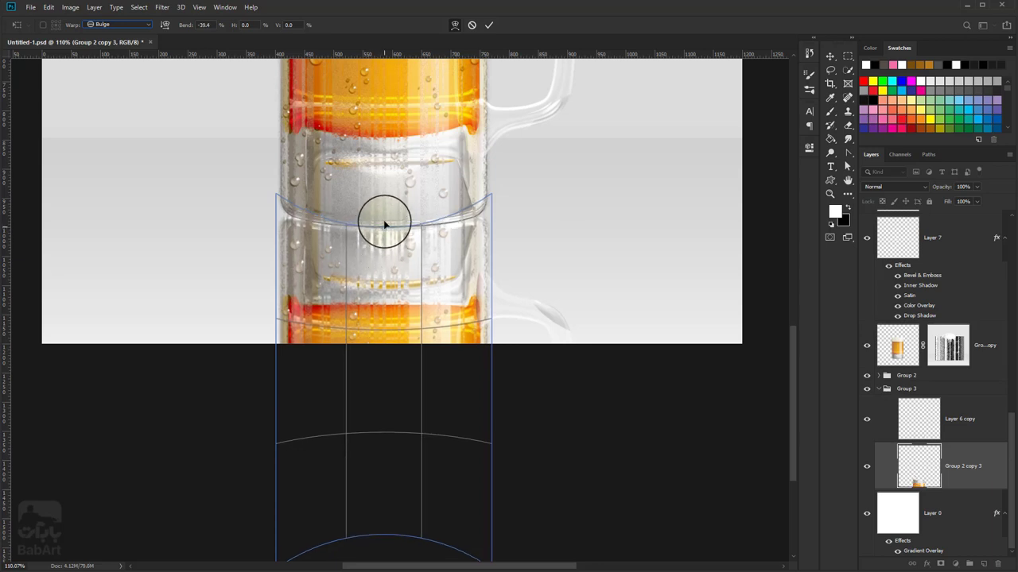
{"action": "left_click_drag", "start_coordinate": [384, 225], "coordinate": [386, 208]}
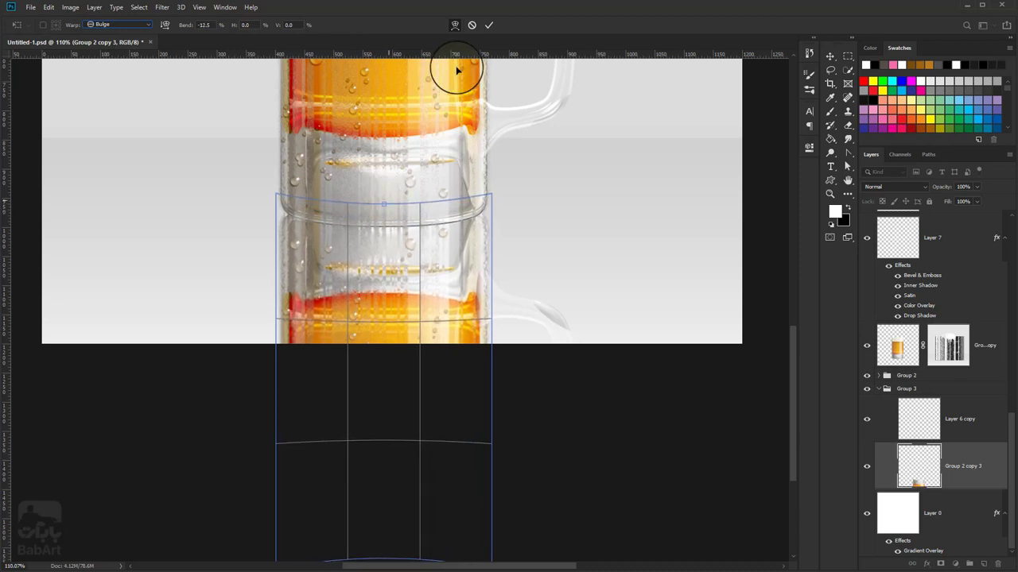
- Lower the reflection slightly, re-warp to a -39.4% bend meeting the mug base, and commit
{"action": "right_click", "coordinate": [397, 253]}
{"action": "left_click", "coordinate": [429, 259]}
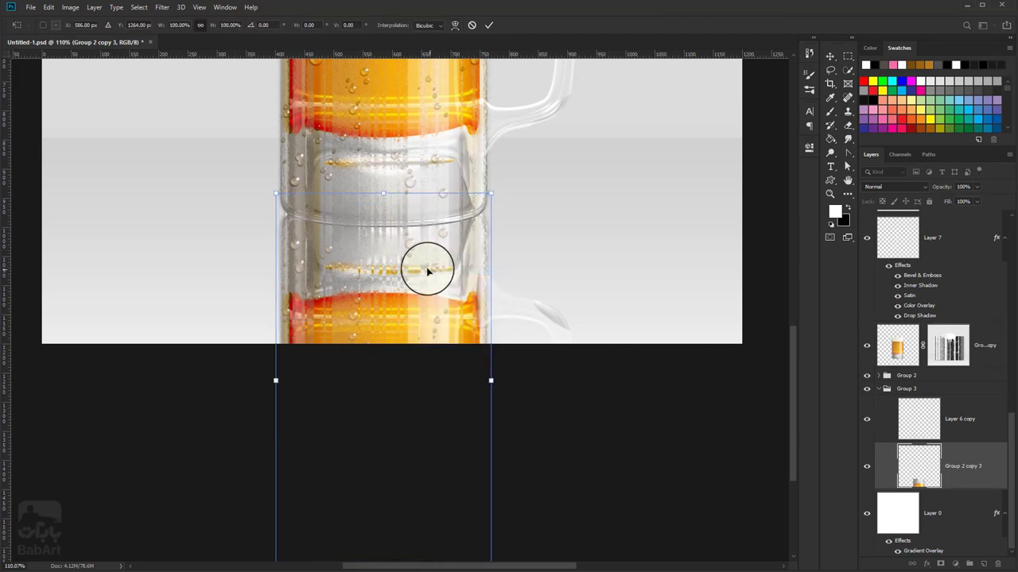
{"action": "left_click_drag", "start_coordinate": [401, 240], "coordinate": [401, 262]}
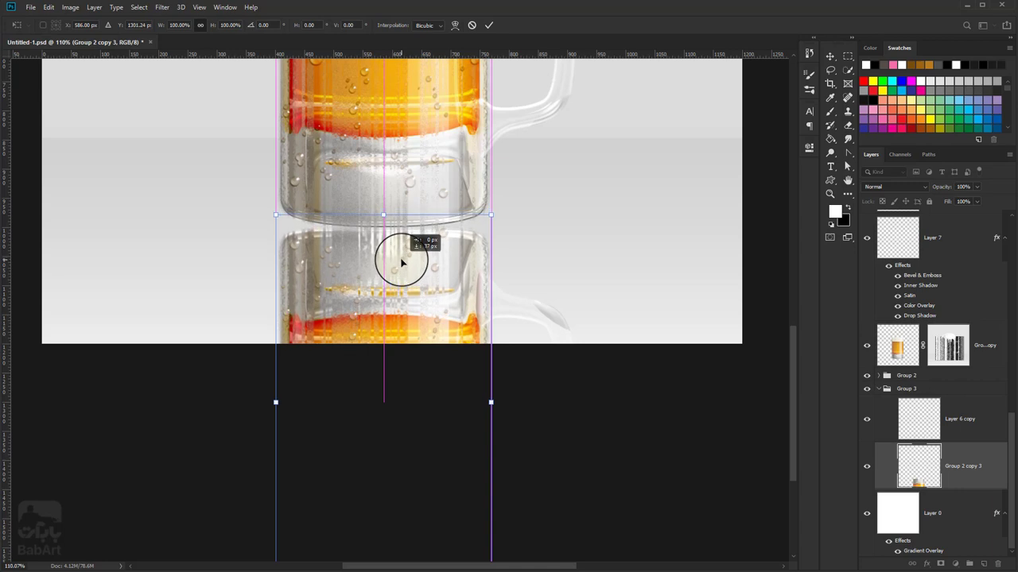
{"action": "left_click", "coordinate": [454, 25]}
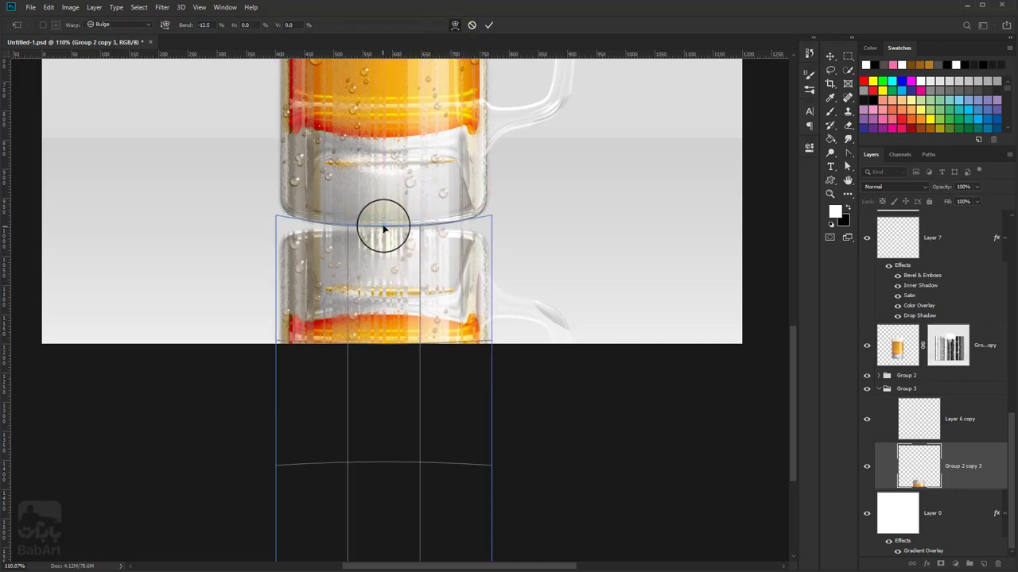
{"action": "left_click_drag", "start_coordinate": [383, 235], "coordinate": [382, 252]}
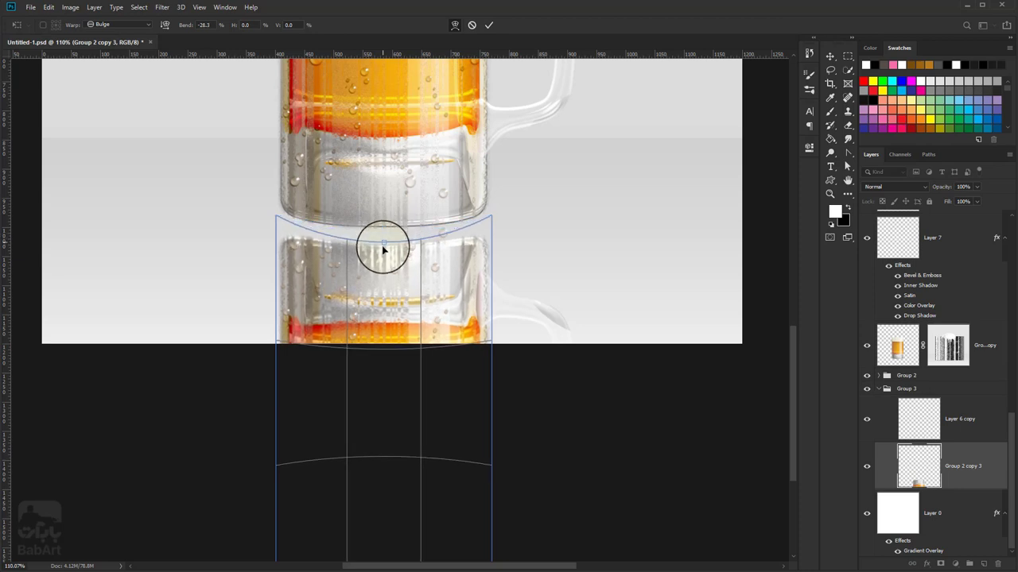
{"action": "left_click_drag", "start_coordinate": [381, 408], "coordinate": [382, 389]}
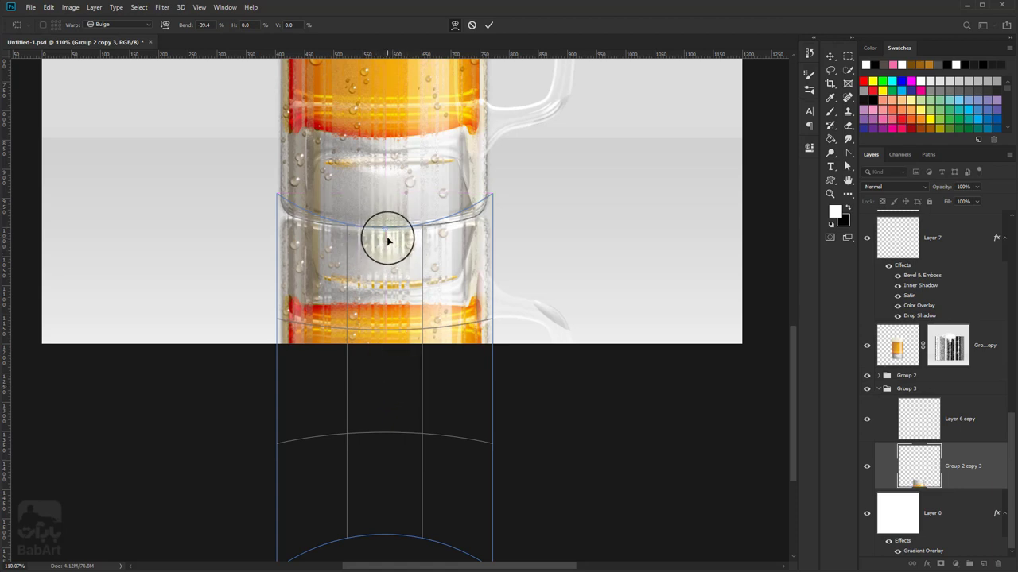
{"action": "left_click", "coordinate": [489, 28]}
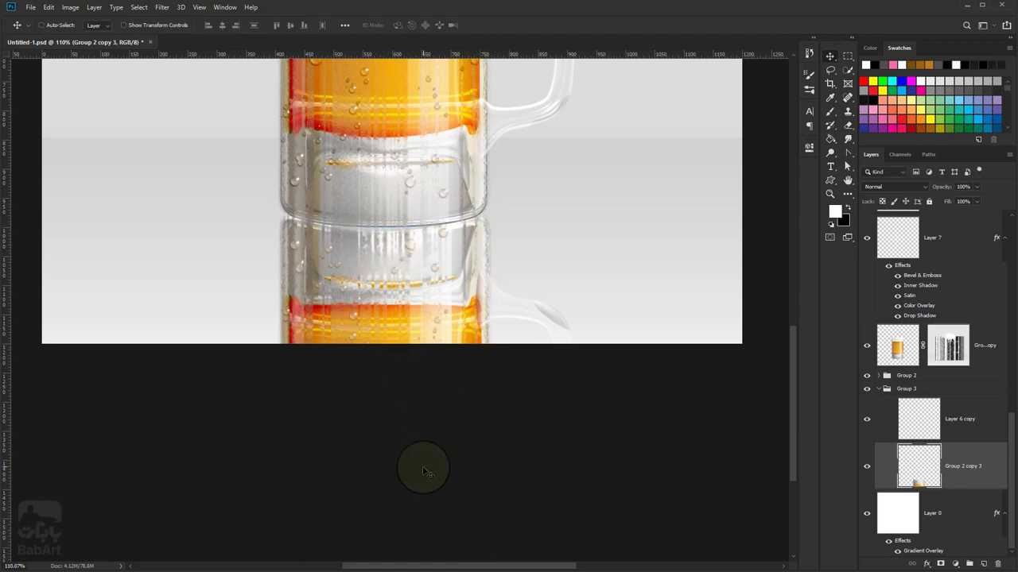
- Fit the mug in view, collapse and re-show Group 3, and add a layer mask
{"action": "key", "text": "ctrl+0"}
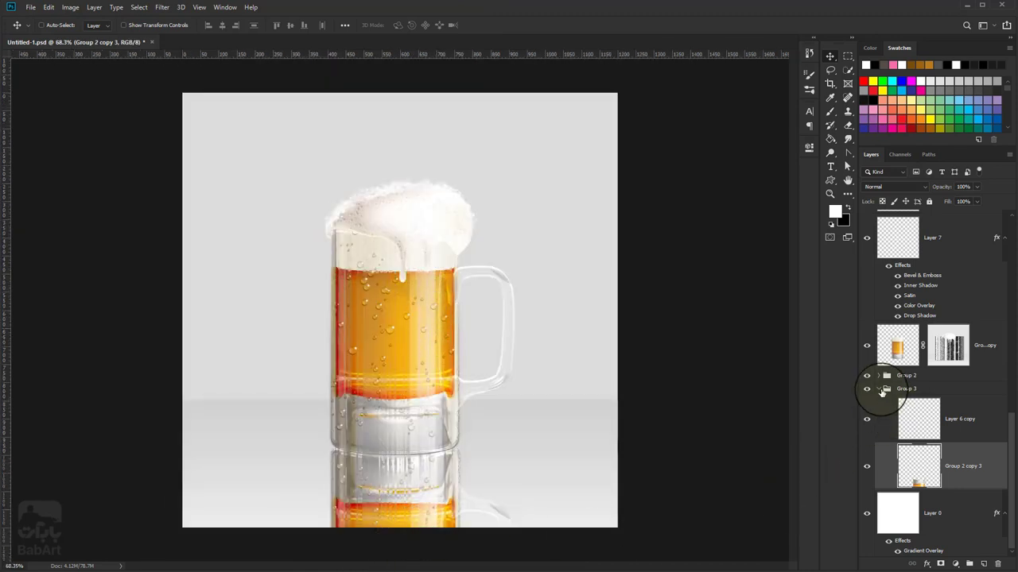
{"action": "left_click", "coordinate": [879, 389]}
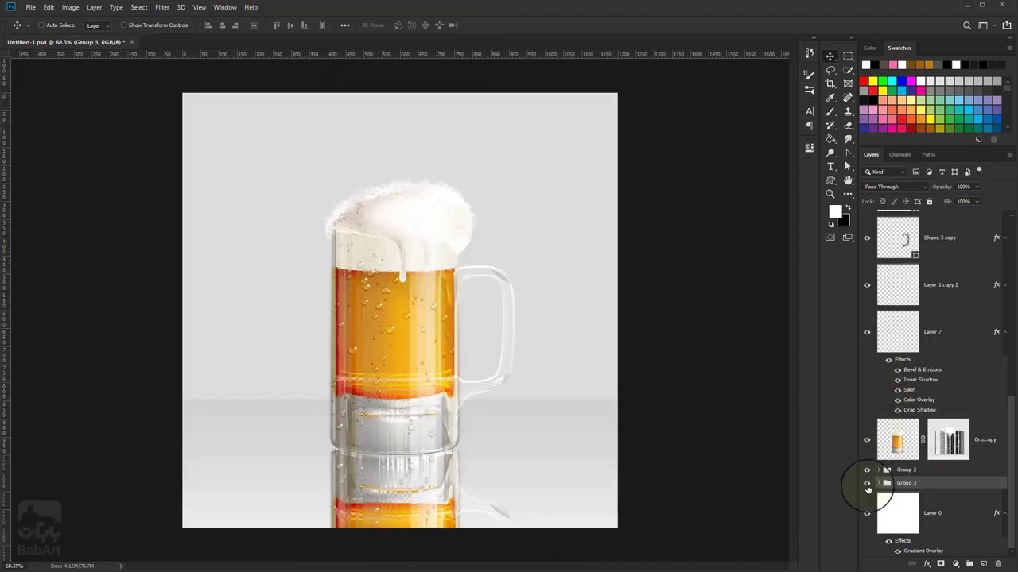
{"action": "left_click", "coordinate": [868, 485]}
{"action": "scroll", "coordinate": [415, 447], "scroll_direction": "down", "scroll_amount": 1}
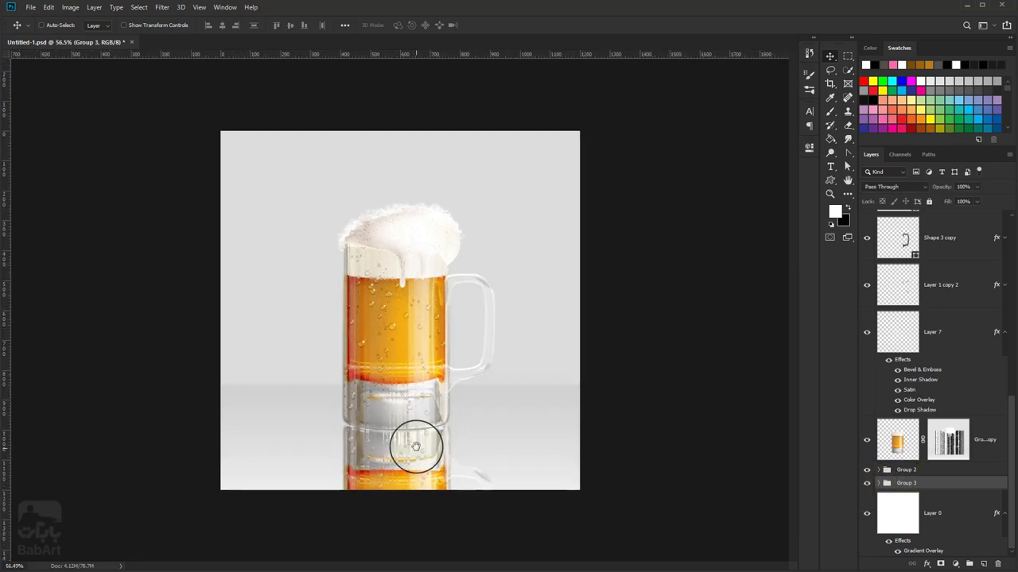
{"action": "scroll", "coordinate": [404, 403], "scroll_direction": "up", "scroll_amount": 2}
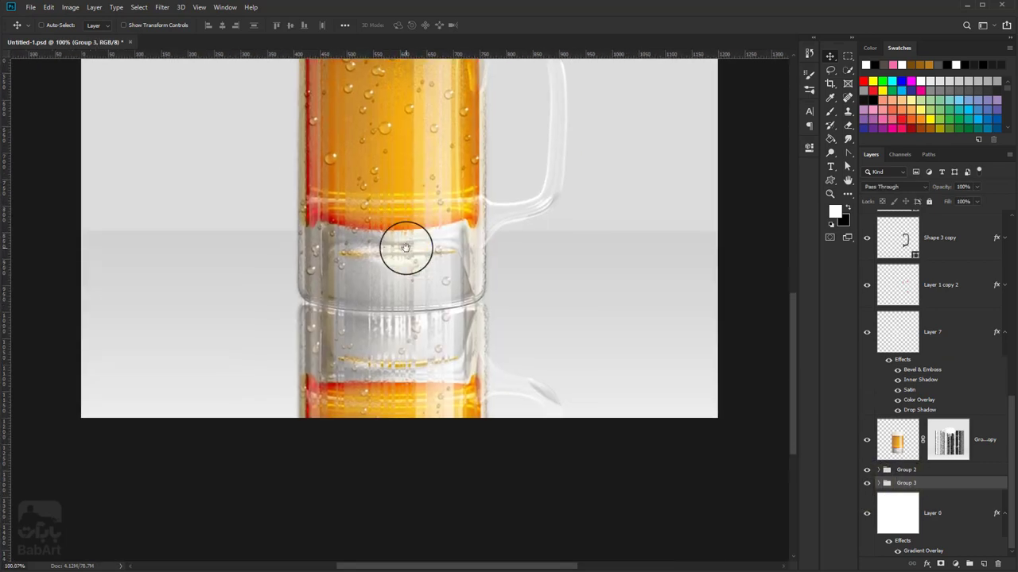
{"action": "left_click", "coordinate": [941, 563]}
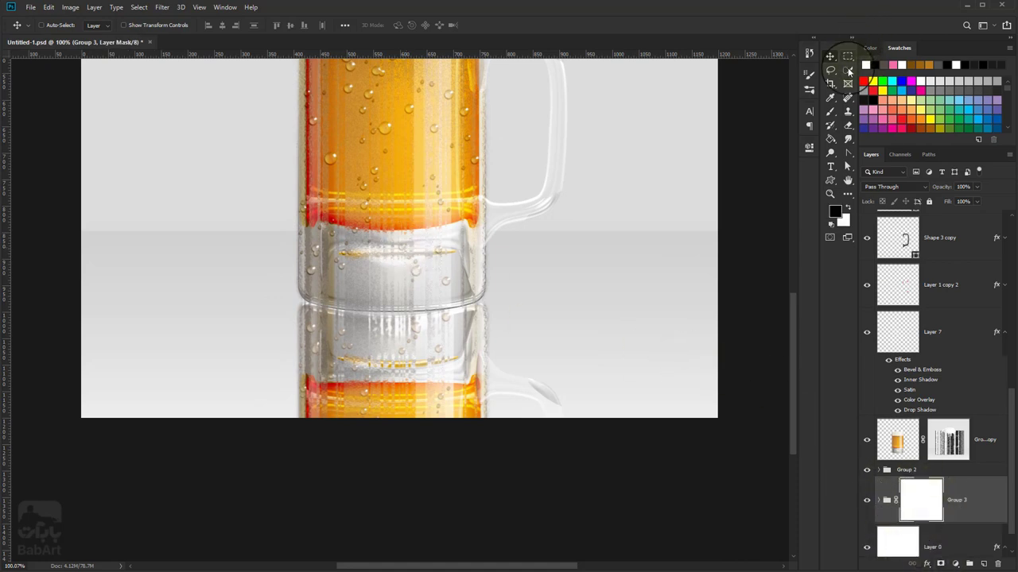
- Marquee-select the lower strip of the reflection and feather it by 50 px
{"action": "key", "text": "m"}
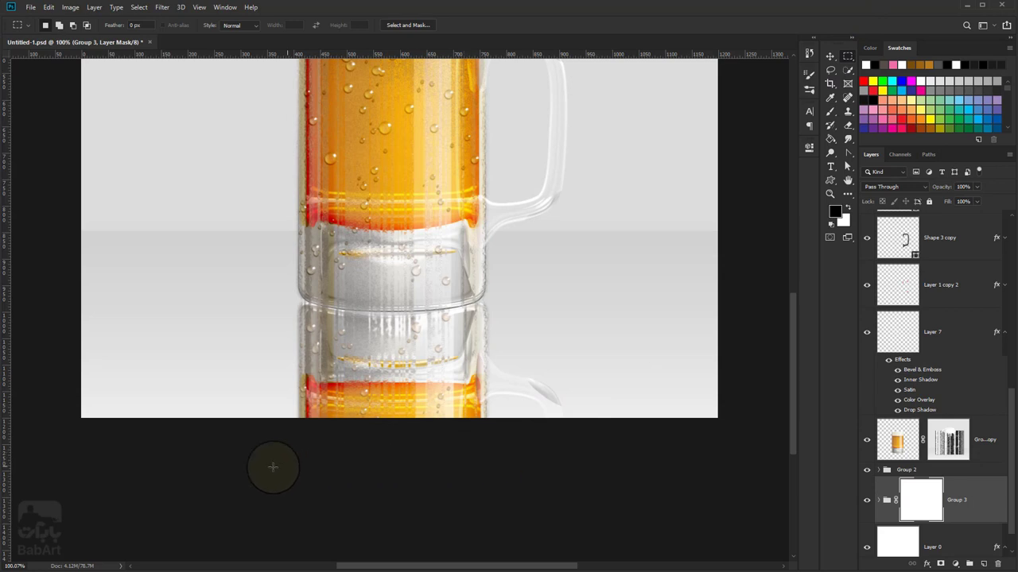
{"action": "left_click_drag", "start_coordinate": [98, 485], "coordinate": [761, 363]}
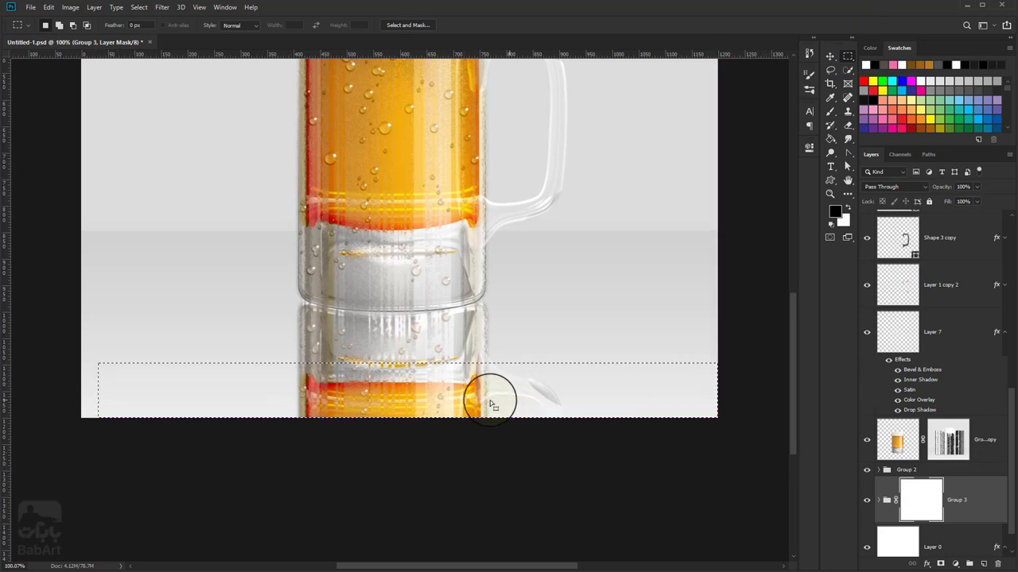
{"action": "right_click", "coordinate": [384, 406]}
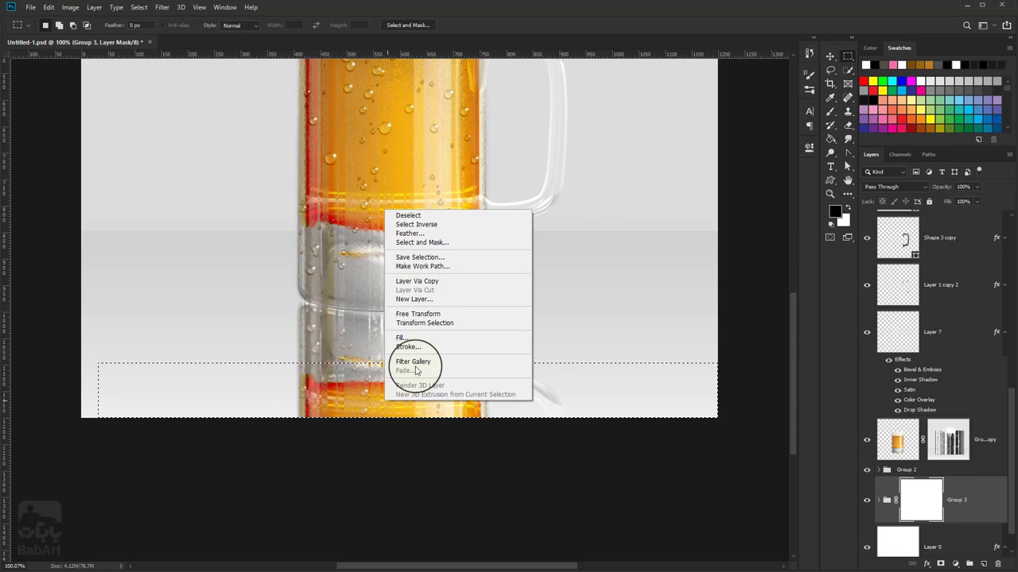
{"action": "left_click", "coordinate": [422, 238]}
{"action": "type", "text": "300"}
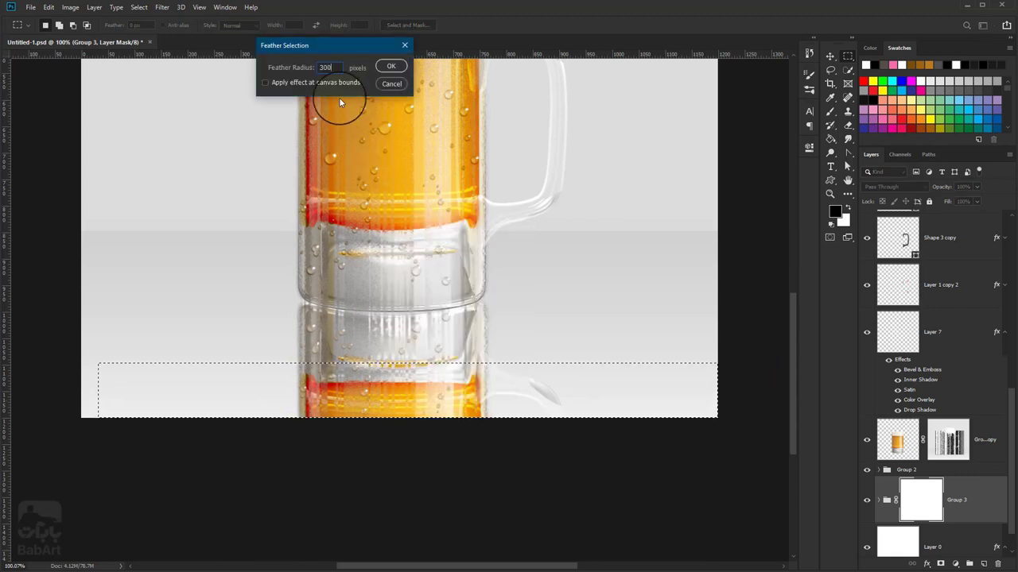
{"action": "key", "text": "Return"}
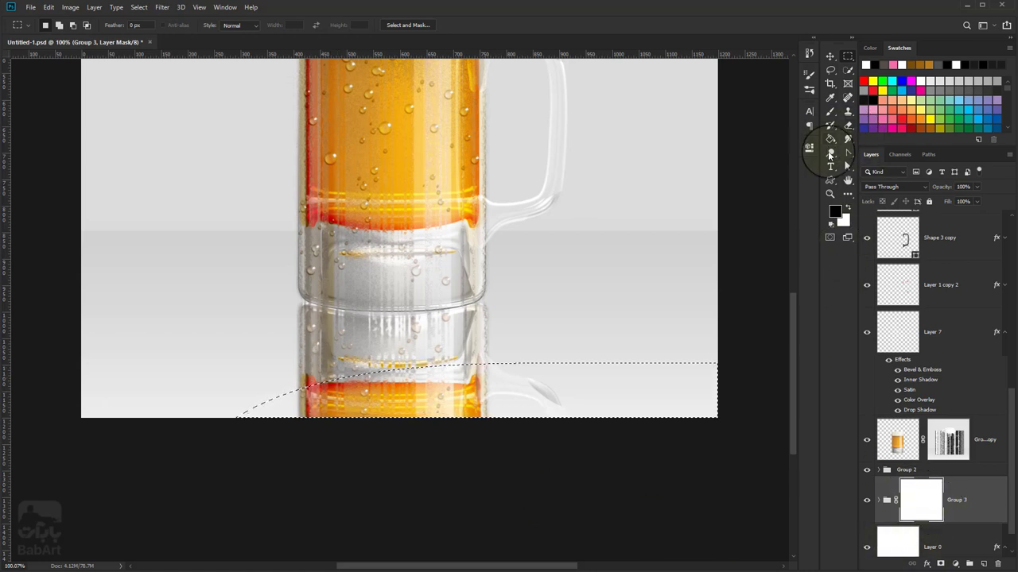
- Drag a black-to-white gradient on Group 3's mask to fade the reflection's bottom
{"action": "left_click", "coordinate": [830, 139]}
{"action": "left_click", "coordinate": [878, 139]}
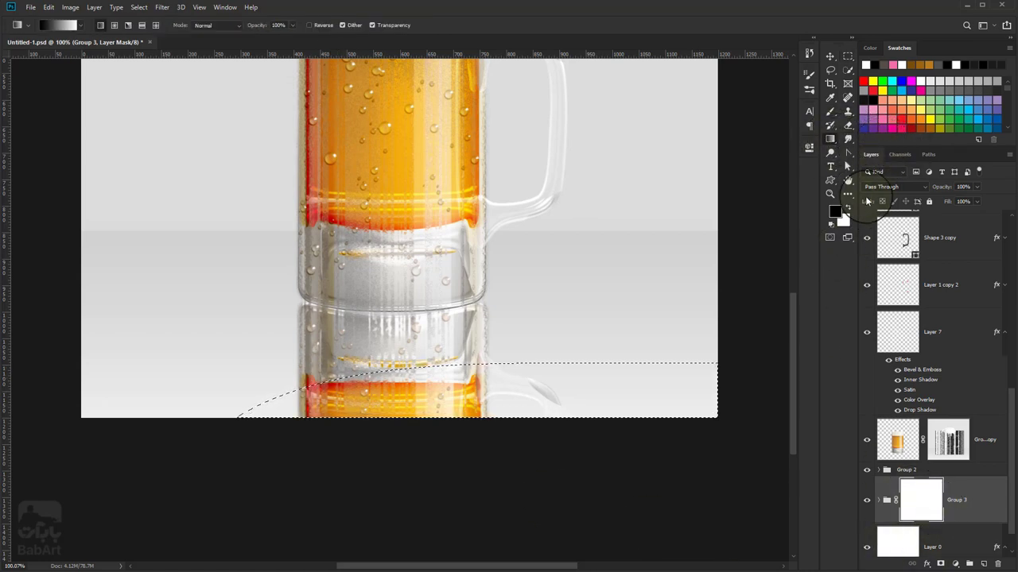
{"action": "left_click_drag", "start_coordinate": [376, 441], "coordinate": [374, 266]}
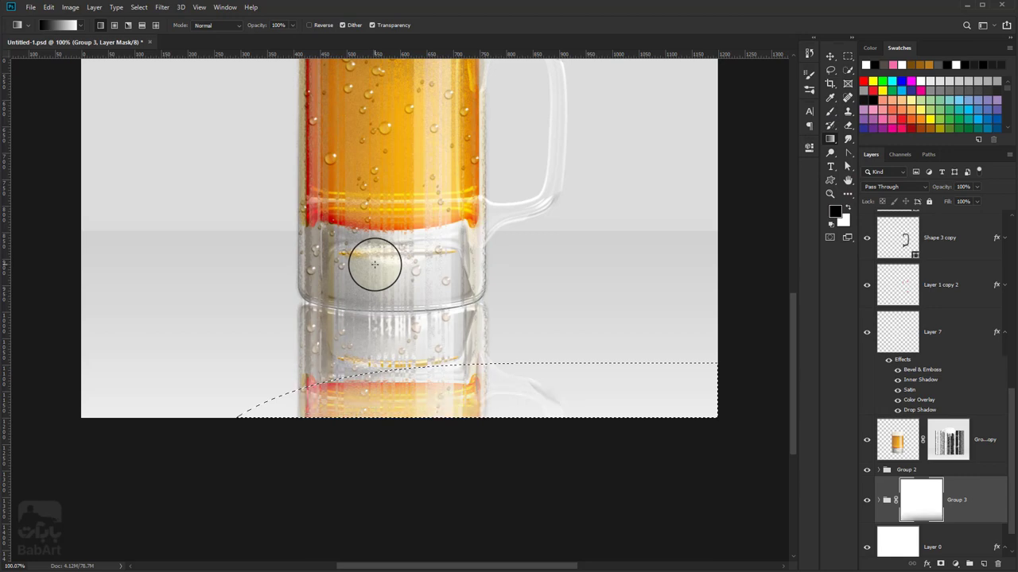
{"action": "mouse_move", "coordinate": [388, 511]}
{"action": "left_mouse_down"}
{"action": "mouse_move", "coordinate": [399, 215]}
{"action": "mouse_move", "coordinate": [386, 61]}
{"action": "mouse_move", "coordinate": [386, 102]}
{"action": "left_mouse_up"}
{"action": "scroll", "coordinate": [404, 390], "scroll_direction": "down", "scroll_amount": 3}
{"action": "scroll", "coordinate": [388, 487], "scroll_direction": "up", "scroll_amount": 2}
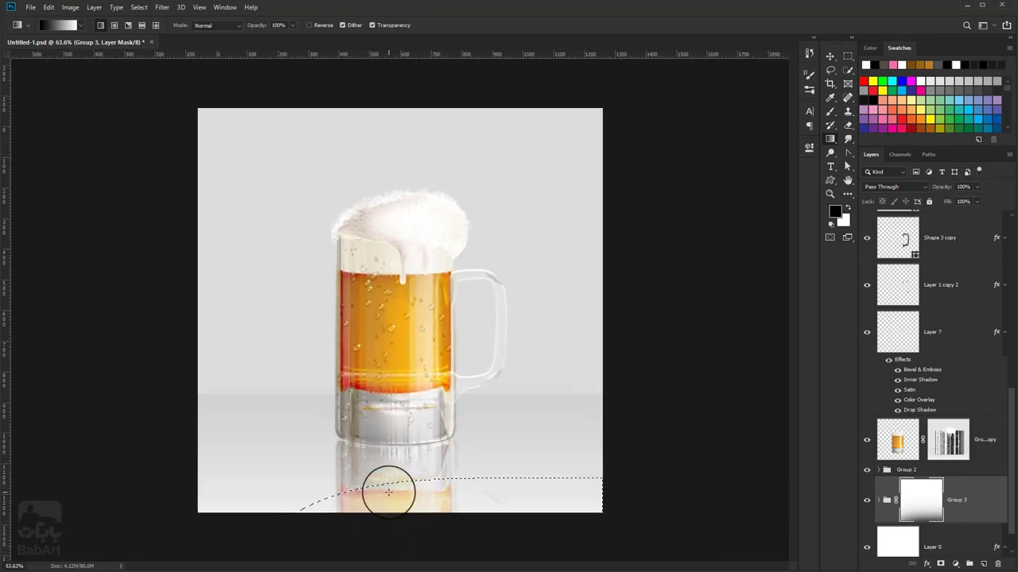
{"action": "scroll", "coordinate": [390, 503], "scroll_direction": "up", "scroll_amount": 1}
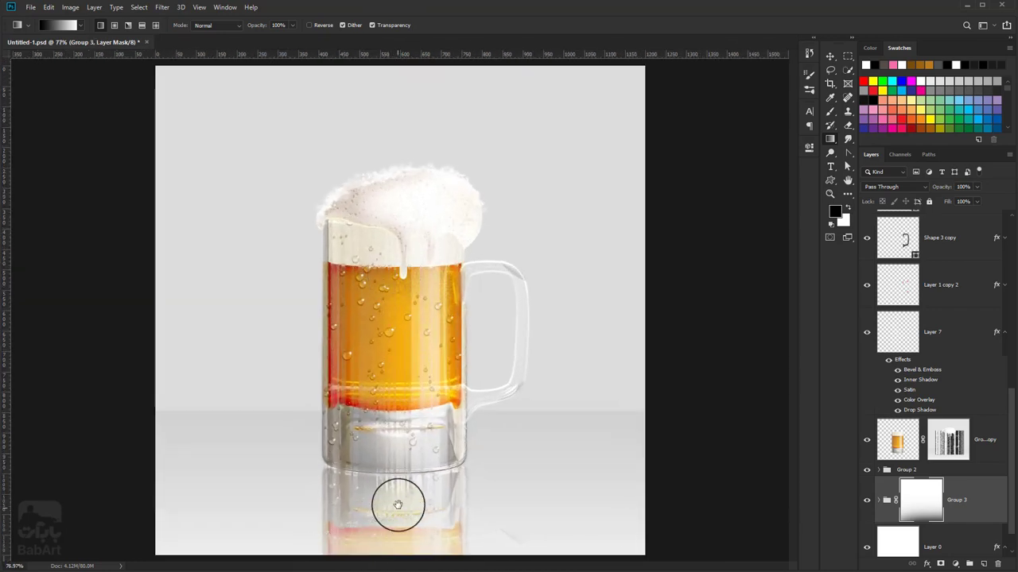
{"action": "scroll", "coordinate": [397, 501], "scroll_direction": "up", "scroll_amount": 1}
{"action": "left_click_drag", "start_coordinate": [398, 504], "coordinate": [401, 336]}
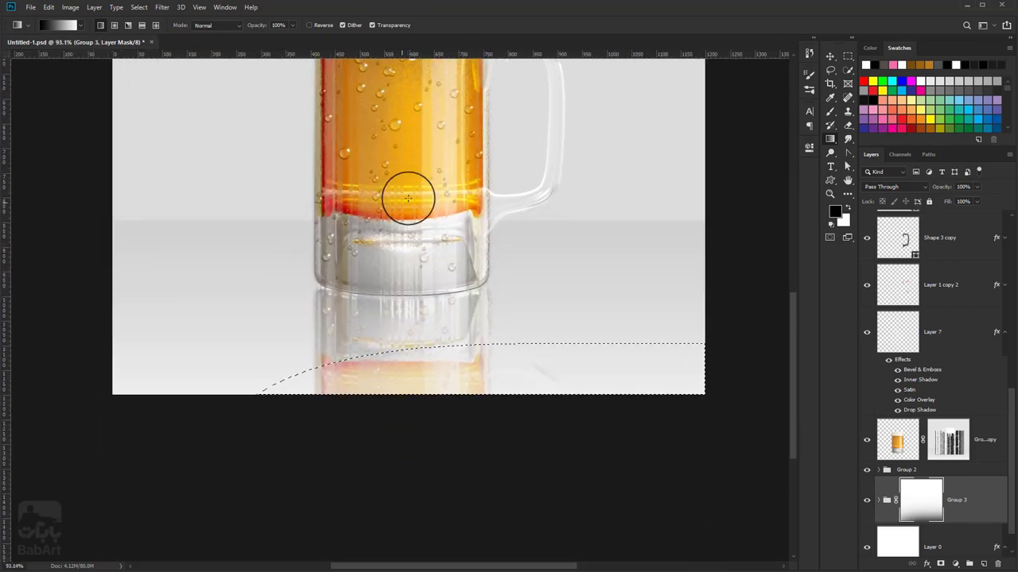
{"action": "left_click", "coordinate": [830, 111]}
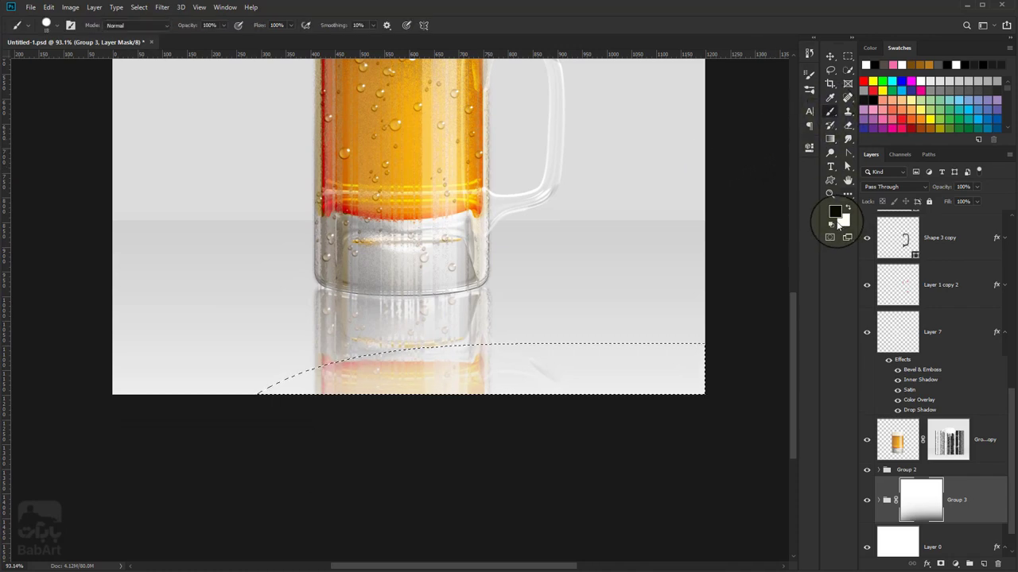
- Enlarge the brush to about 400 px and paint out the reflection inside the selection
{"action": "right_click", "coordinate": [469, 385]}
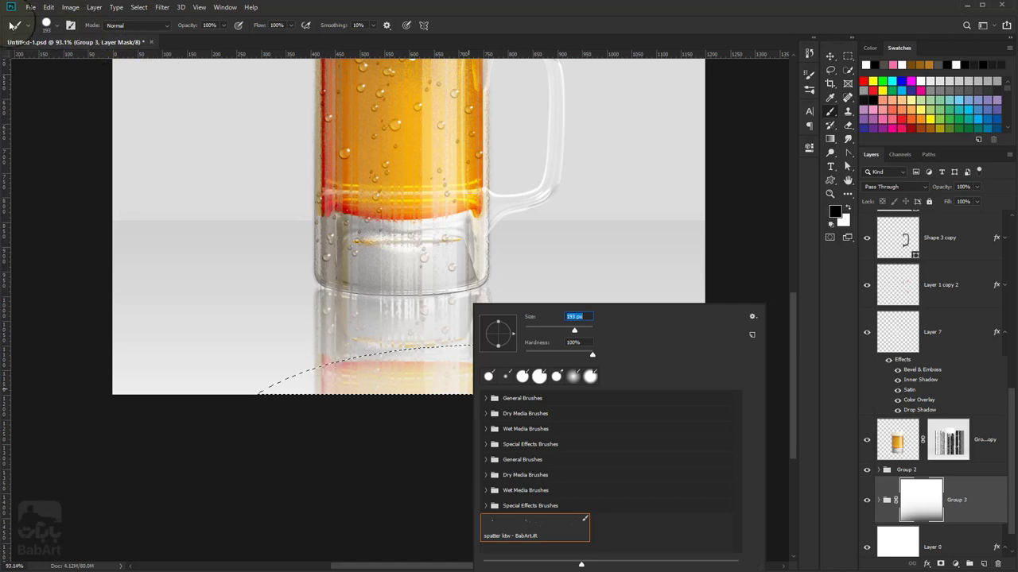
{"action": "left_click", "coordinate": [50, 24]}
{"action": "right_click", "coordinate": [371, 319]}
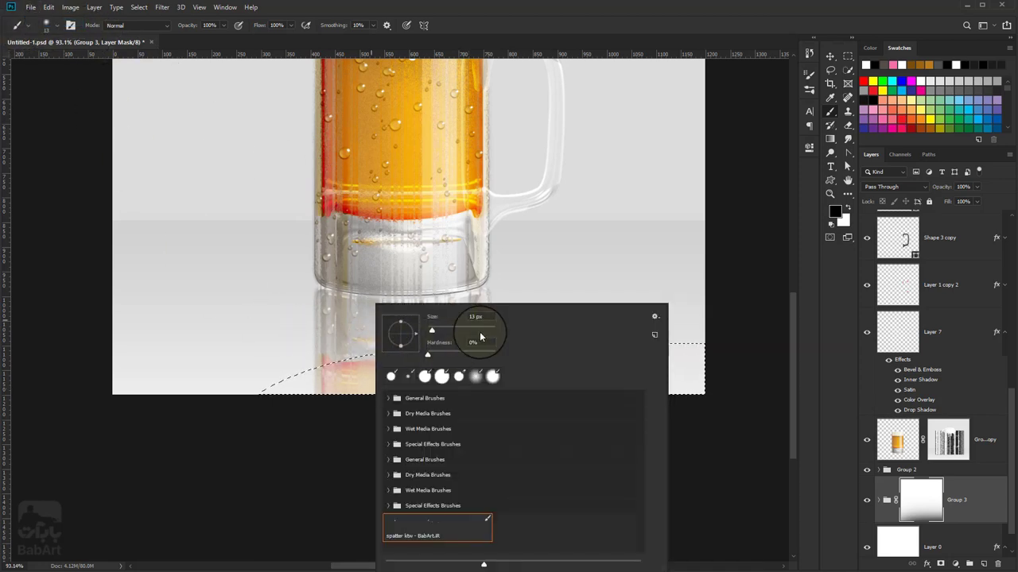
{"action": "left_click", "coordinate": [486, 334]}
{"action": "left_click", "coordinate": [163, 461]}
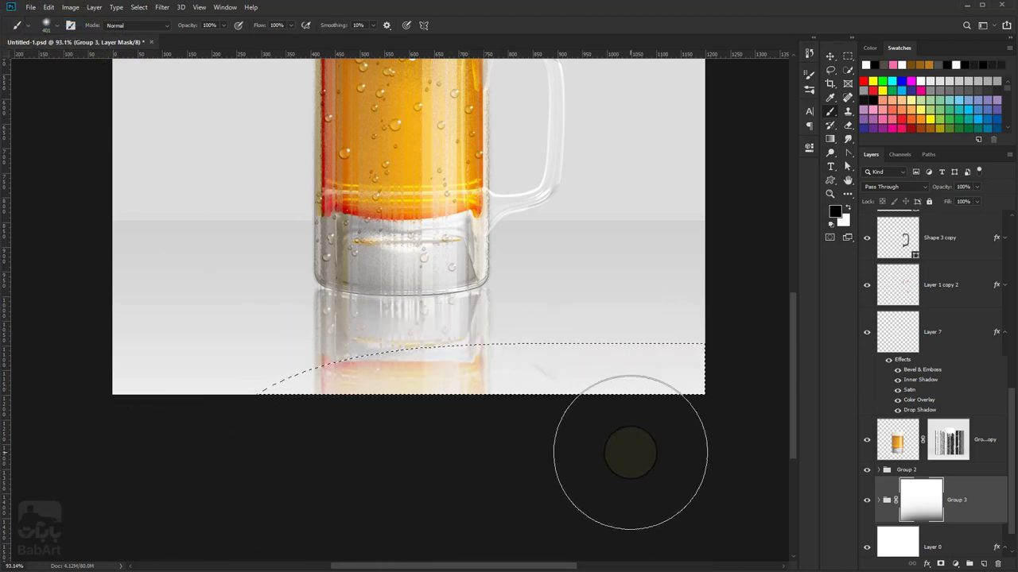
{"action": "left_click_drag", "start_coordinate": [352, 404], "coordinate": [280, 411]}
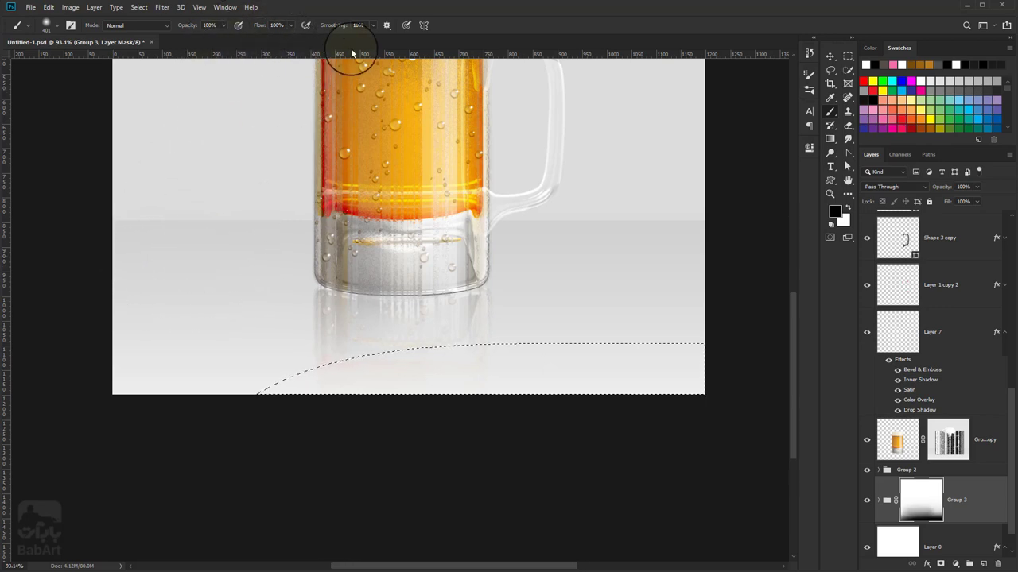
- Deselect the feathered selection, then zoom out and back in on the mug's base
{"action": "left_click", "coordinate": [140, 7]}
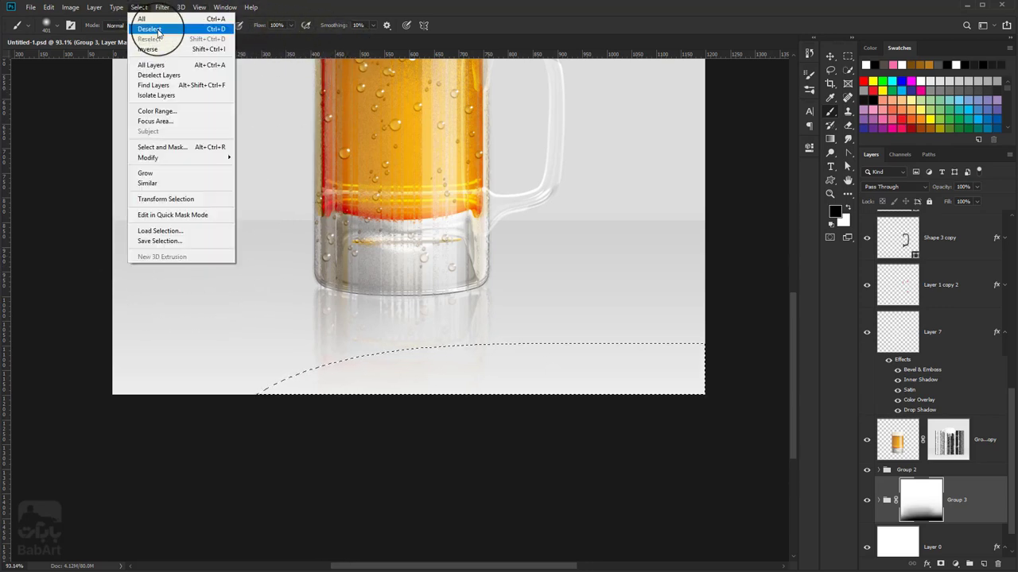
{"action": "left_click", "coordinate": [147, 34]}
{"action": "scroll", "coordinate": [483, 395], "scroll_direction": "down", "scroll_amount": 2}
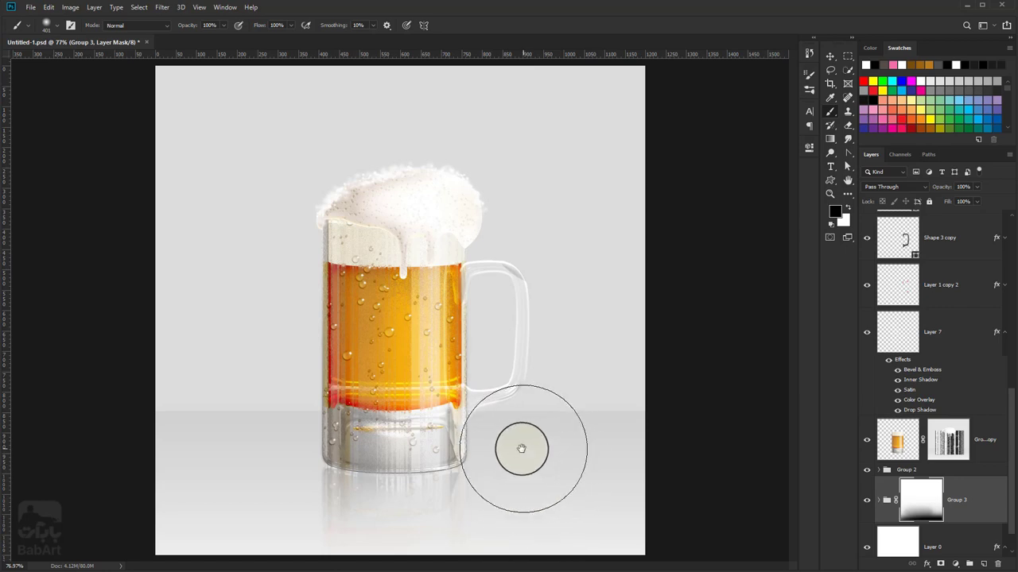
{"action": "scroll", "coordinate": [408, 454], "scroll_direction": "up", "scroll_amount": 2}
{"action": "scroll", "coordinate": [416, 404], "scroll_direction": "down", "scroll_amount": 2}
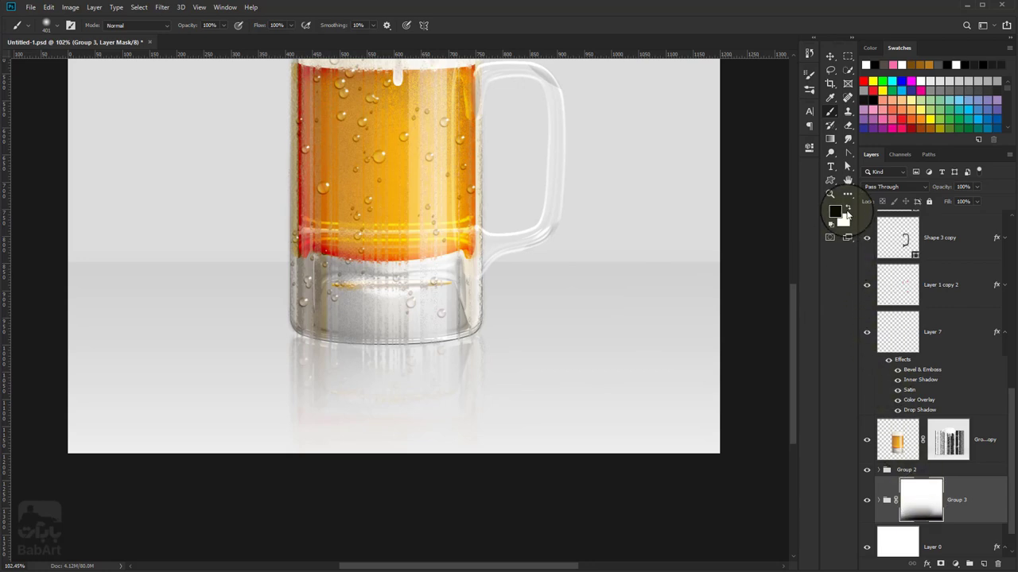
- Paint white on Group 3's mask to restore the reflection, then black to fade its lower edge
{"action": "left_click", "coordinate": [848, 208]}
{"action": "left_click_drag", "start_coordinate": [522, 295], "coordinate": [309, 305]}
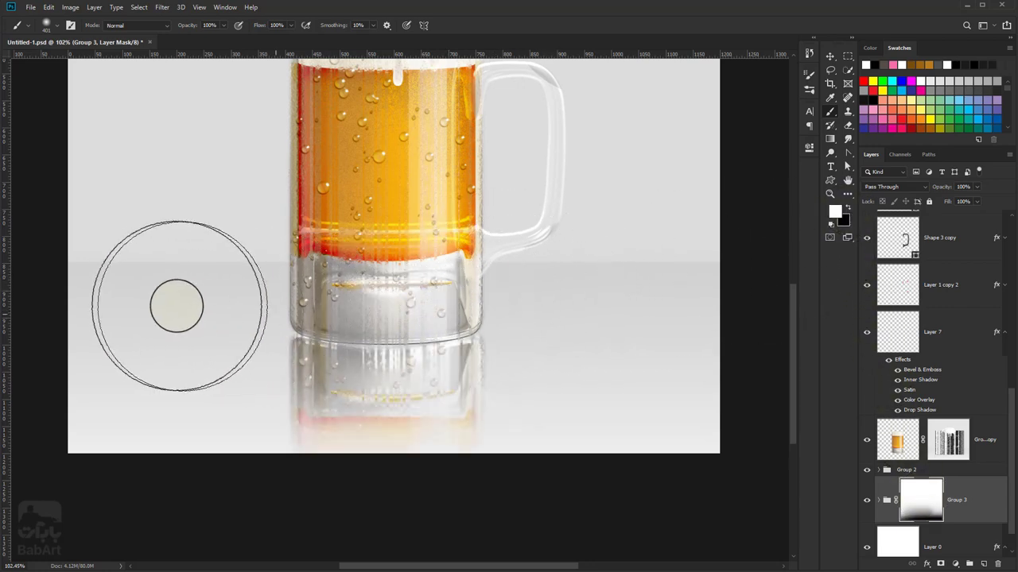
{"action": "left_click", "coordinate": [848, 210]}
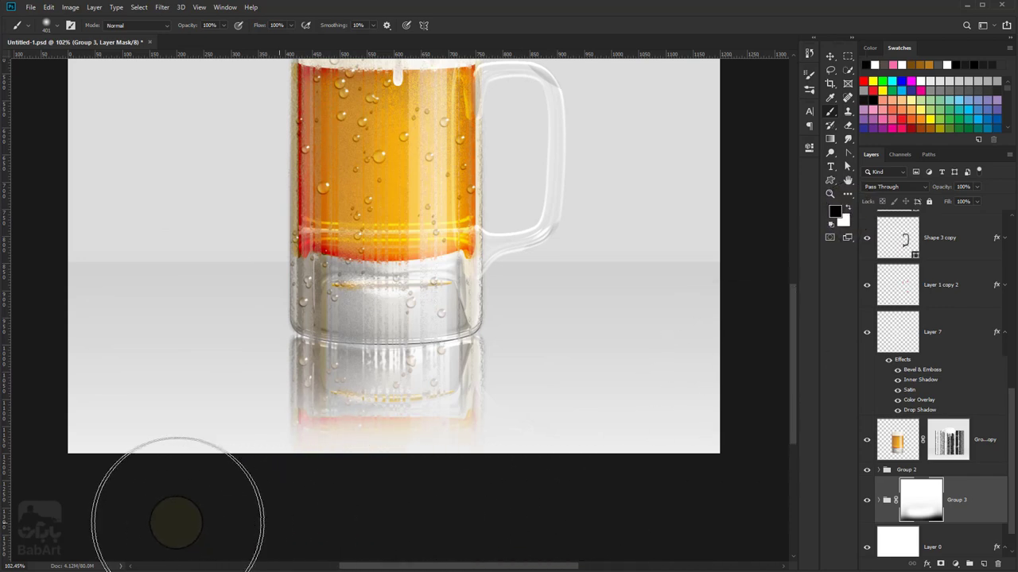
{"action": "left_click_drag", "start_coordinate": [219, 326], "coordinate": [214, 402]}
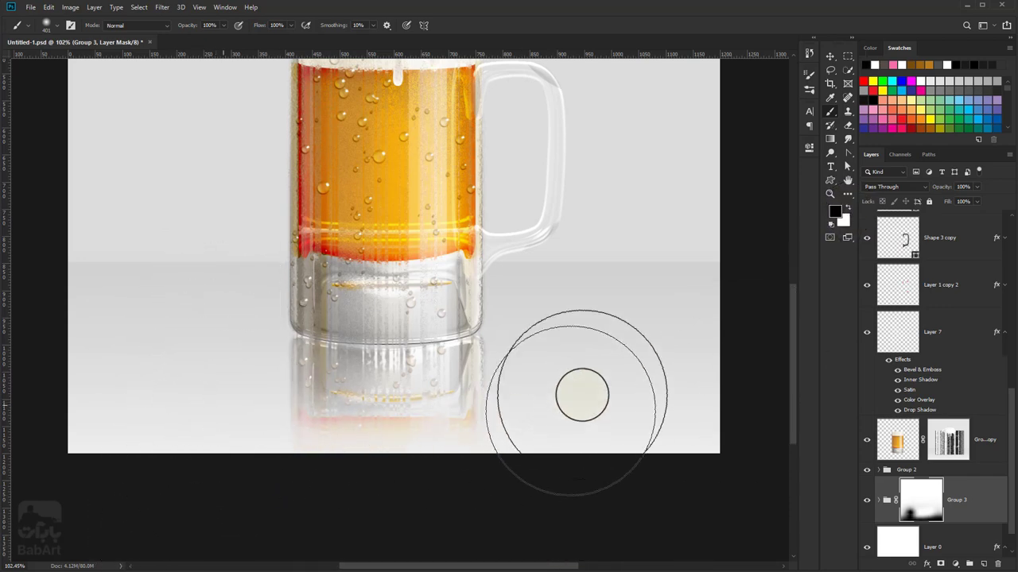
{"action": "left_click_drag", "start_coordinate": [548, 371], "coordinate": [565, 336]}
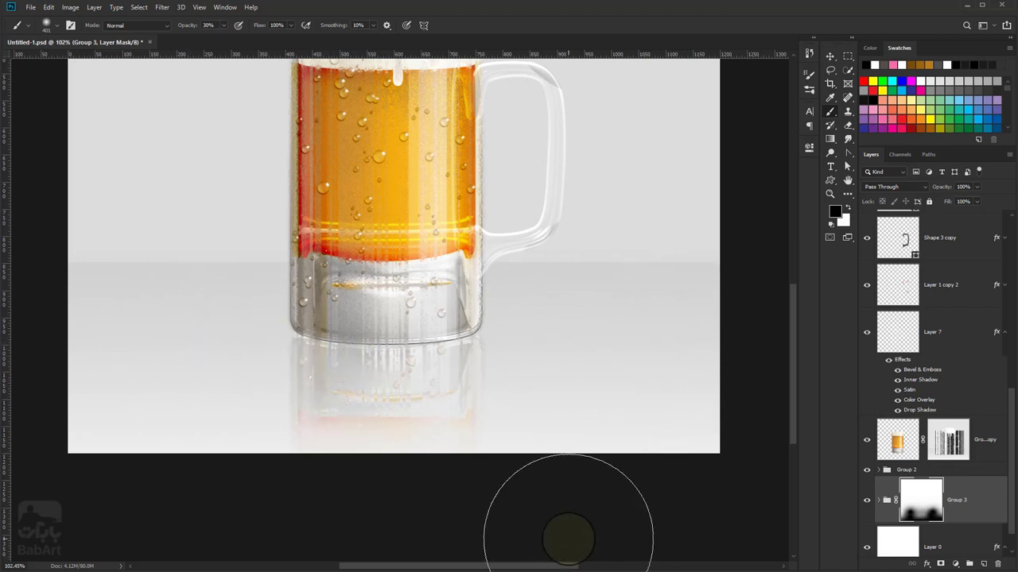
- Draw a black ellipse on a new layer under the mug's base, extending left as a shadow
{"action": "left_click", "coordinate": [980, 565]}
{"action": "key", "text": "x"}
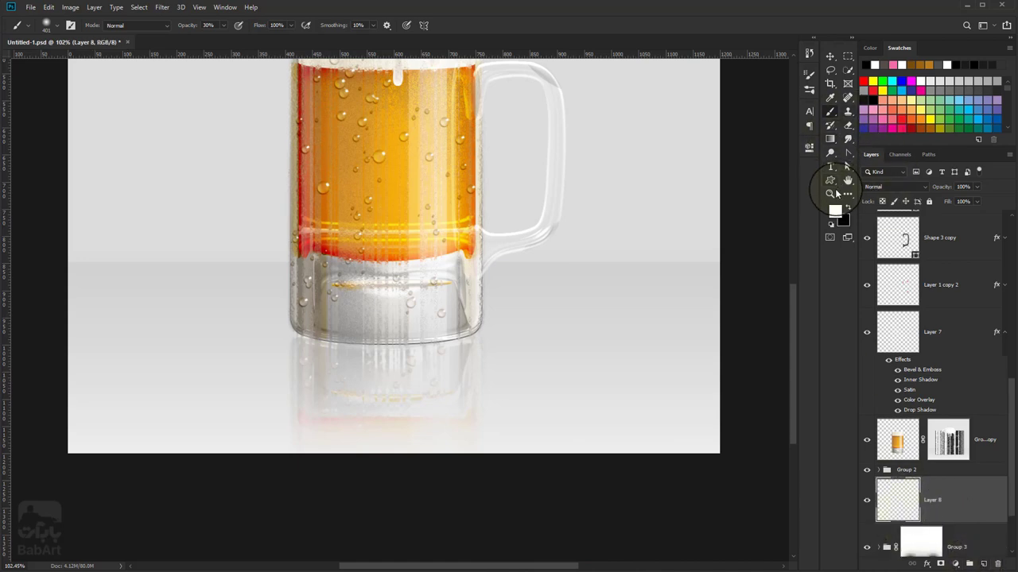
{"action": "left_click", "coordinate": [831, 226]}
{"action": "right_click", "coordinate": [830, 181]}
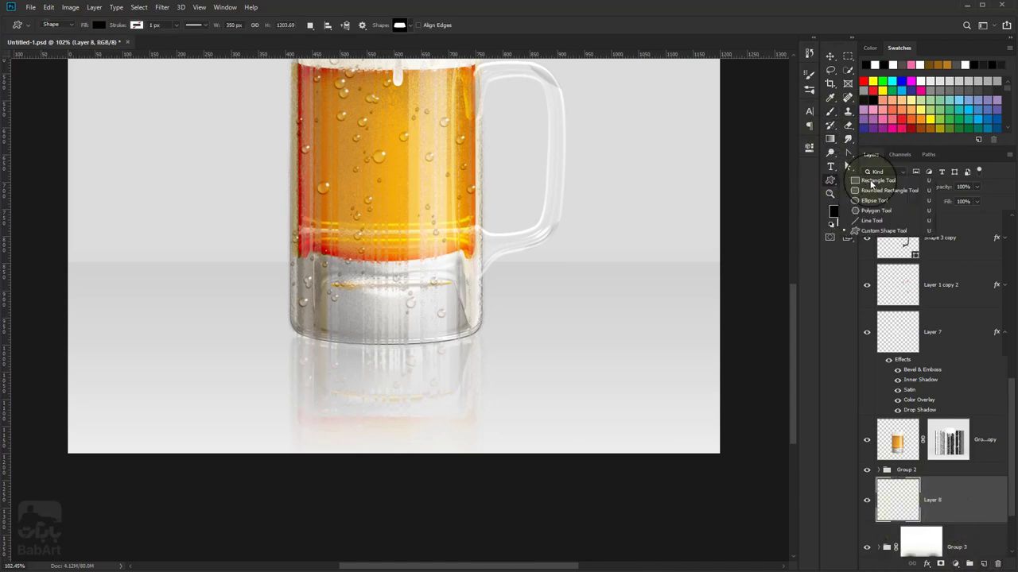
{"action": "left_click", "coordinate": [874, 193]}
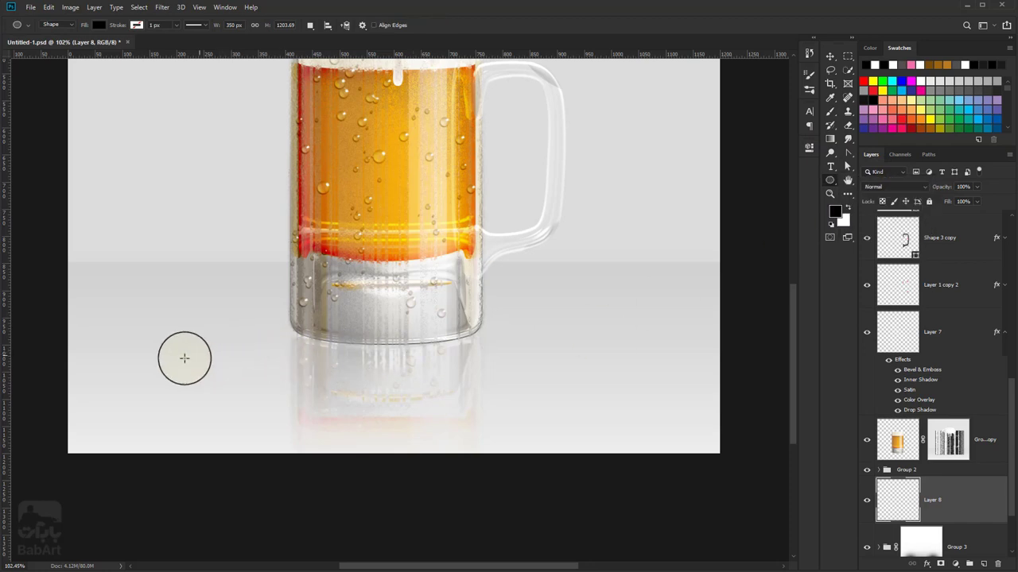
{"action": "left_click_drag", "start_coordinate": [142, 375], "coordinate": [467, 318]}
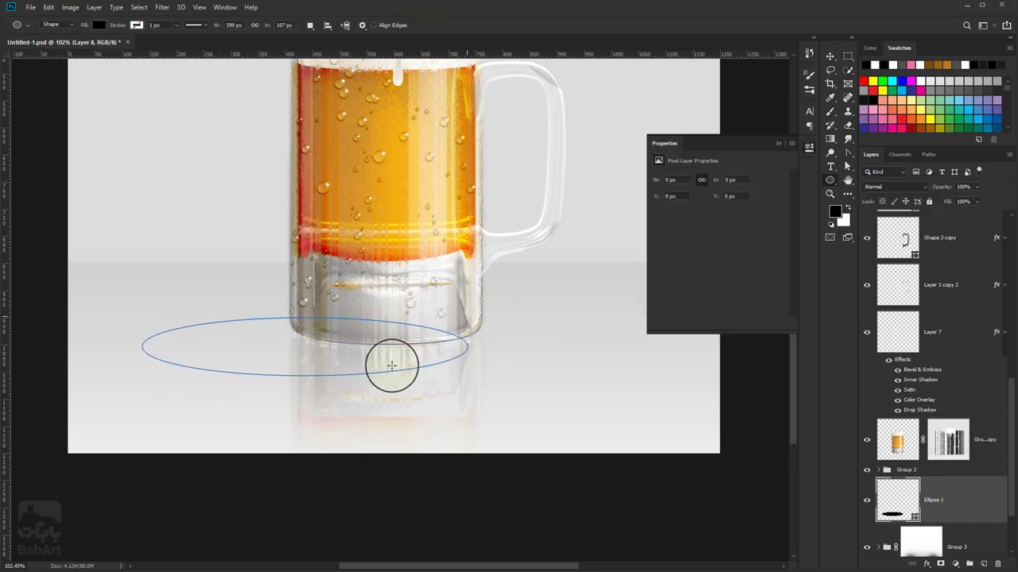
{"action": "left_click", "coordinate": [829, 57]}
{"action": "left_click_drag", "start_coordinate": [429, 350], "coordinate": [439, 331]}
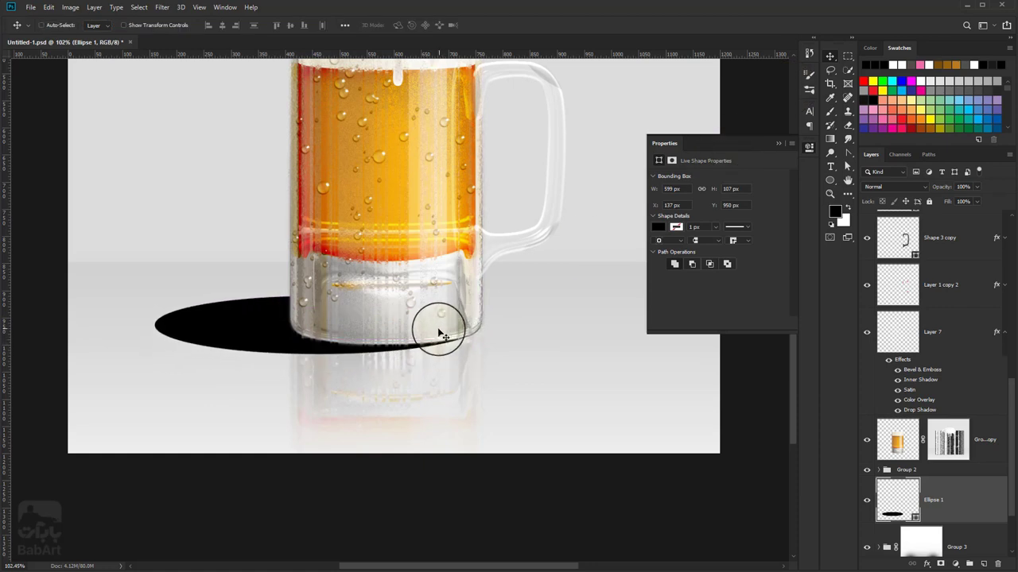
{"action": "scroll", "coordinate": [311, 326], "scroll_direction": "down", "scroll_amount": 2, "text": "alt"}
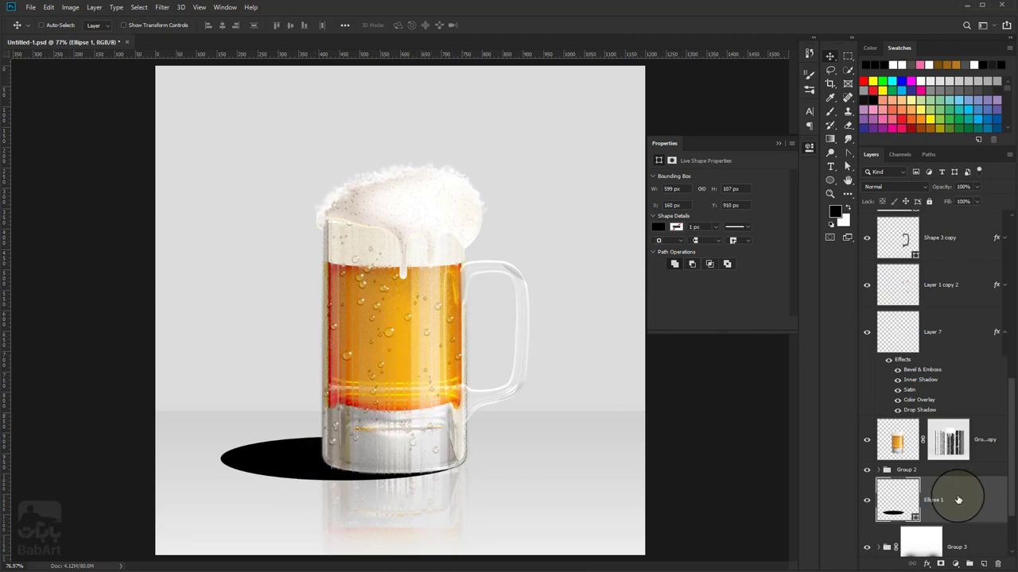
- Add a gradient layer mask to Ellipse 1 so the shadow fades toward its left end
{"action": "left_click", "coordinate": [941, 563]}
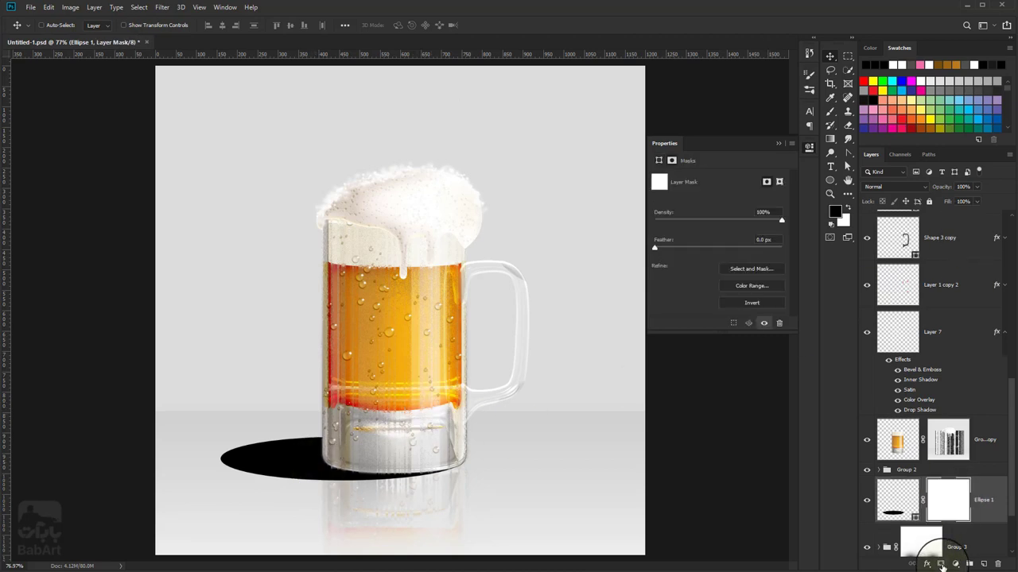
{"action": "left_click", "coordinate": [831, 141]}
{"action": "left_click_drag", "start_coordinate": [203, 459], "coordinate": [437, 462]}
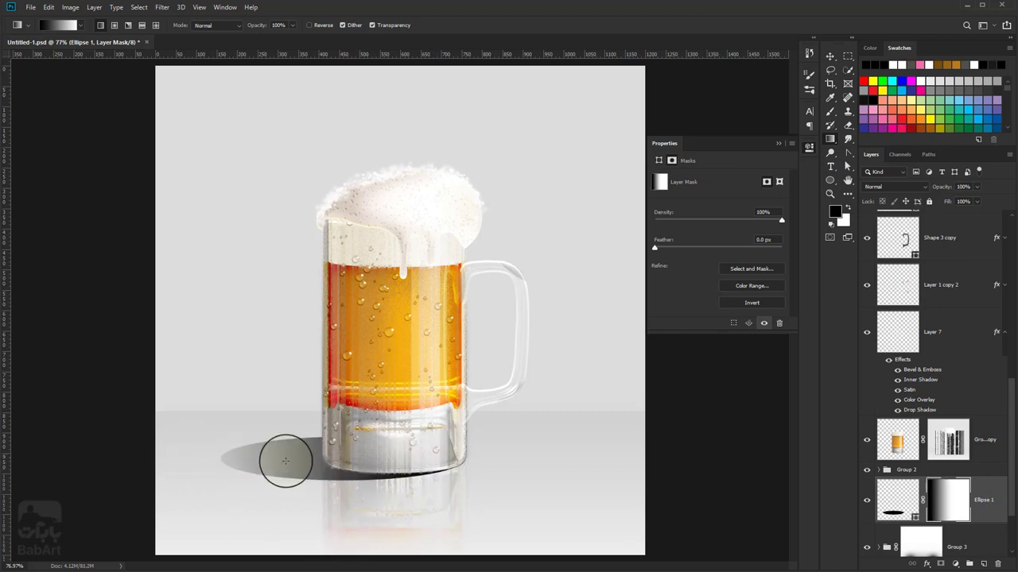
{"action": "left_click", "coordinate": [162, 8]}
{"action": "mouse_move", "coordinate": [169, 127]}
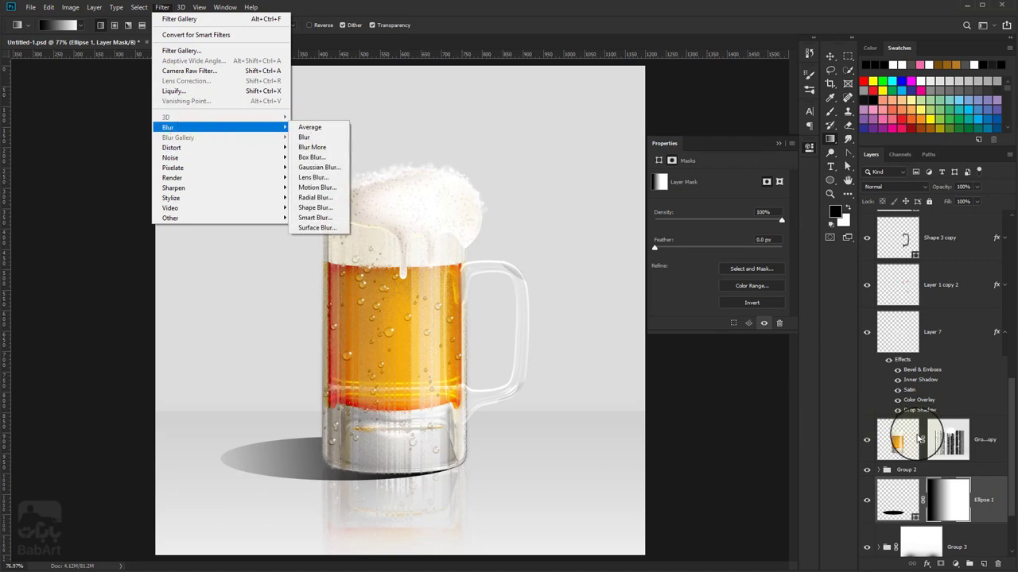
- Rasterize the Ellipse 1 shadow and soften it with an 8.4 px Gaussian Blur
{"action": "left_click", "coordinate": [897, 499]}
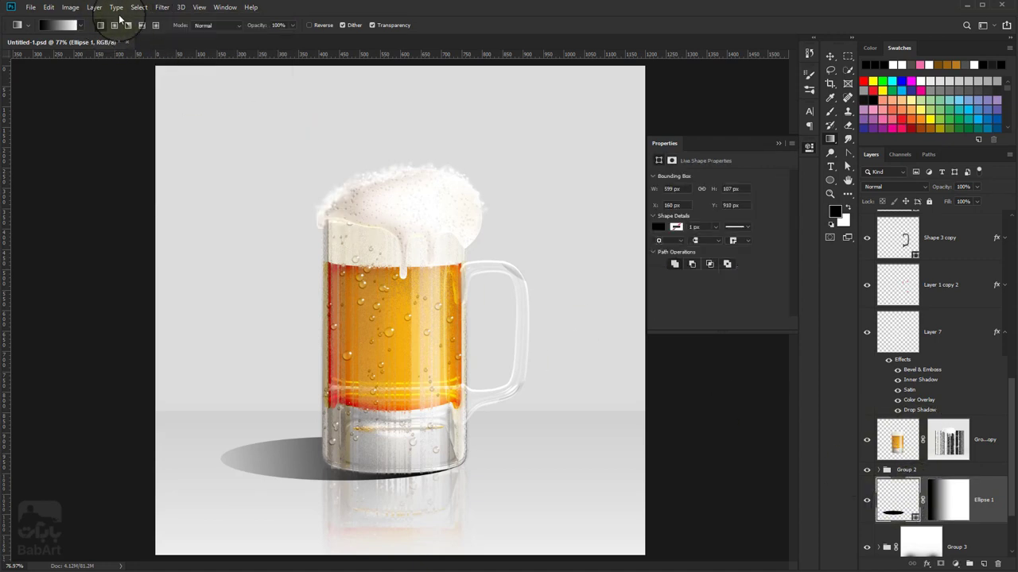
{"action": "left_click", "coordinate": [161, 7]}
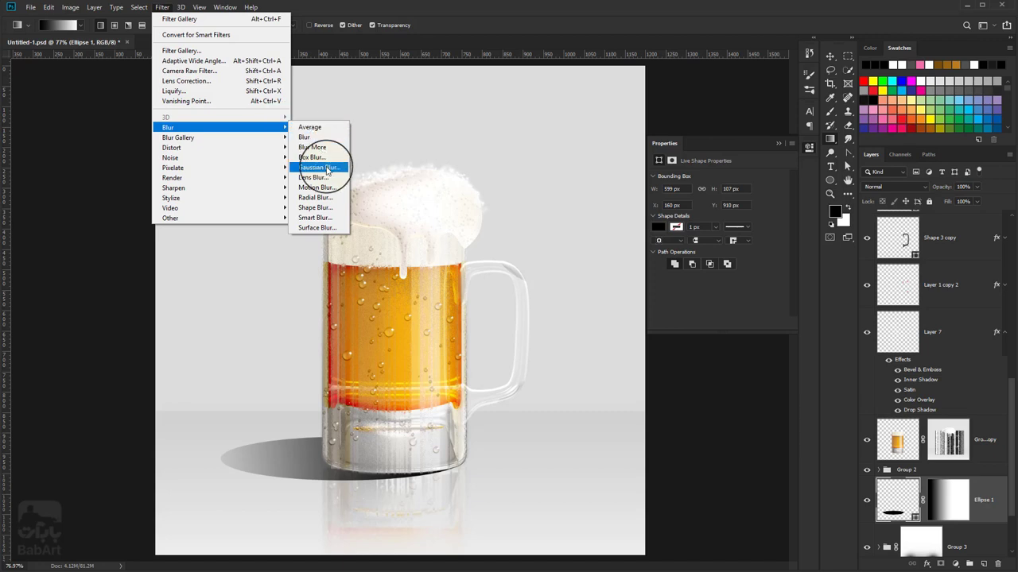
{"action": "left_click", "coordinate": [325, 167]}
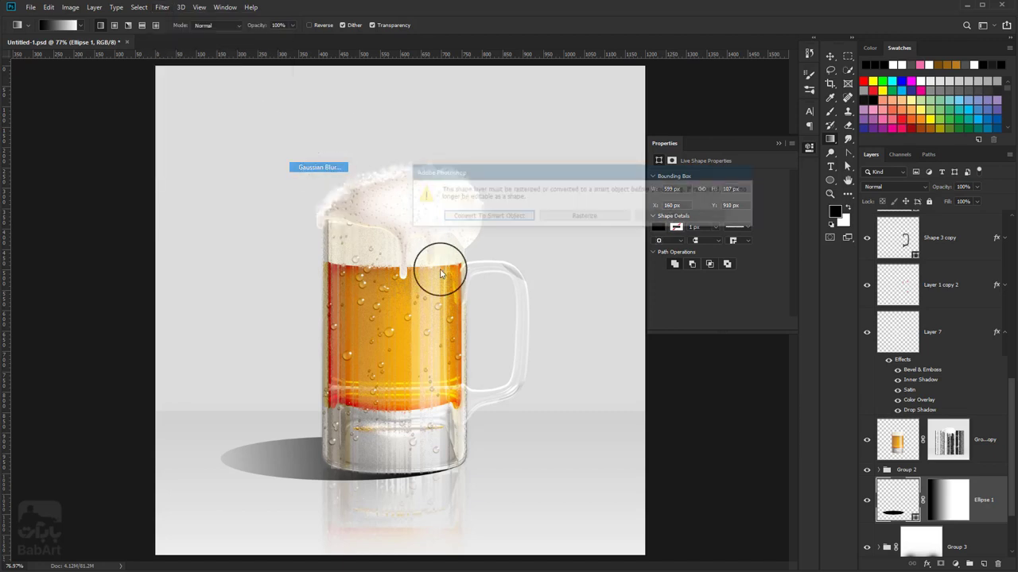
{"action": "left_click", "coordinate": [586, 217]}
{"action": "left_click_drag", "start_coordinate": [584, 256], "coordinate": [591, 258]}
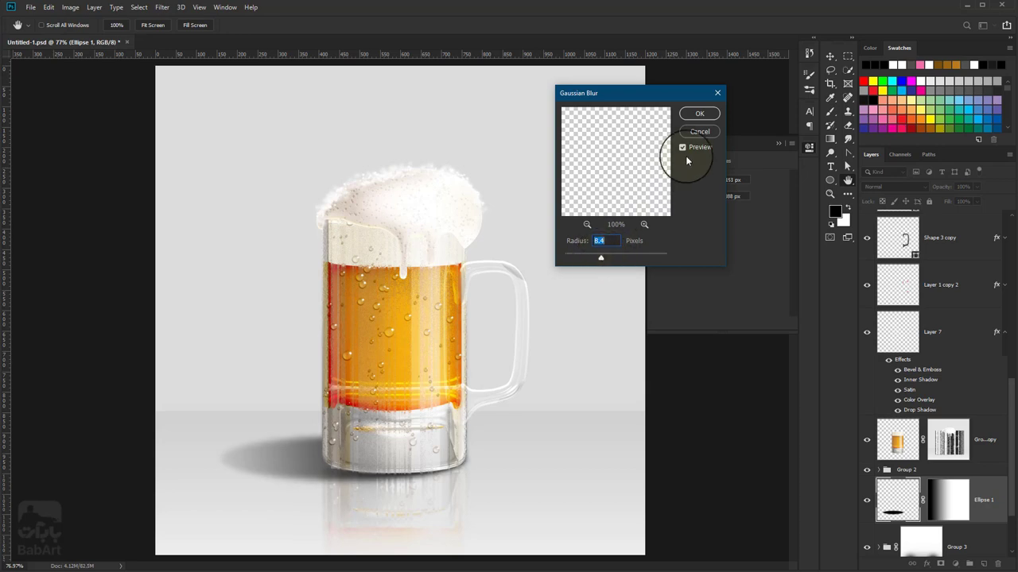
{"action": "left_click", "coordinate": [700, 113]}
- Nudge the blurred shadow slightly left under the mug
{"action": "left_click_drag", "start_coordinate": [663, 404], "coordinate": [410, 429]}
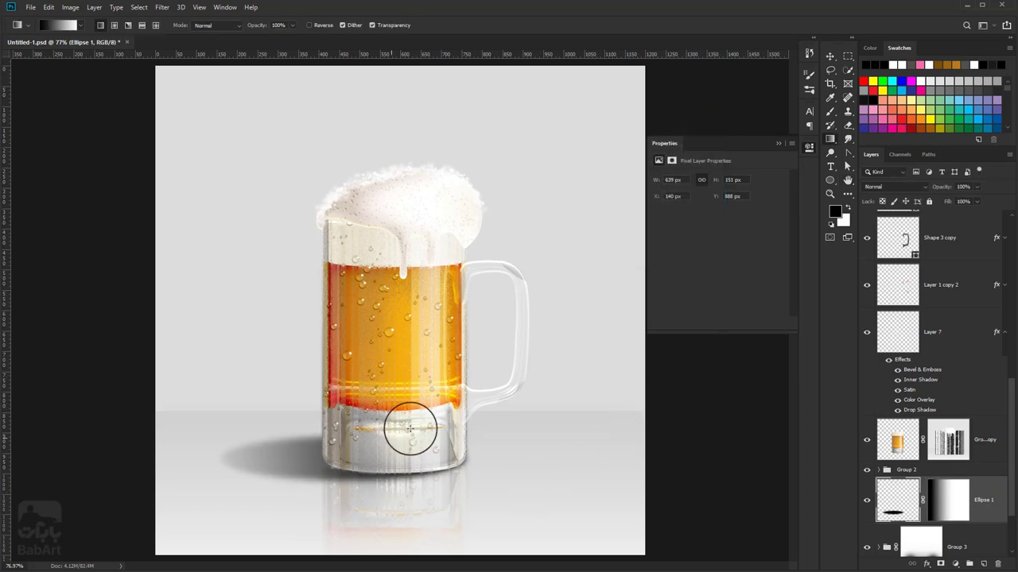
{"action": "left_click", "coordinate": [829, 56]}
{"action": "left_click_drag", "start_coordinate": [320, 477], "coordinate": [312, 477]}
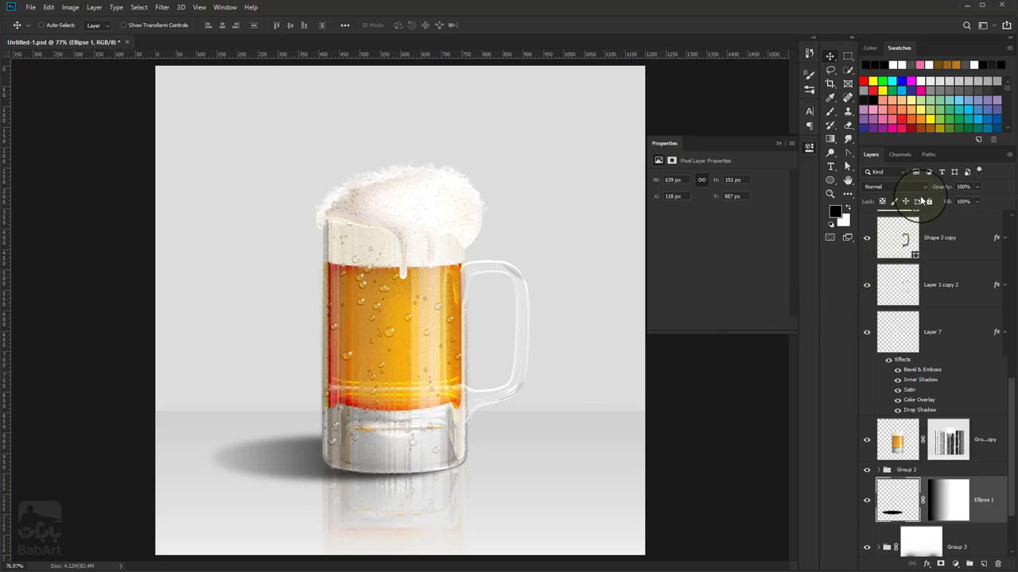
- Lower the Ellipse 1 shadow to 52% opacity and save the document
{"action": "left_click_drag", "start_coordinate": [950, 189], "coordinate": [927, 193]}
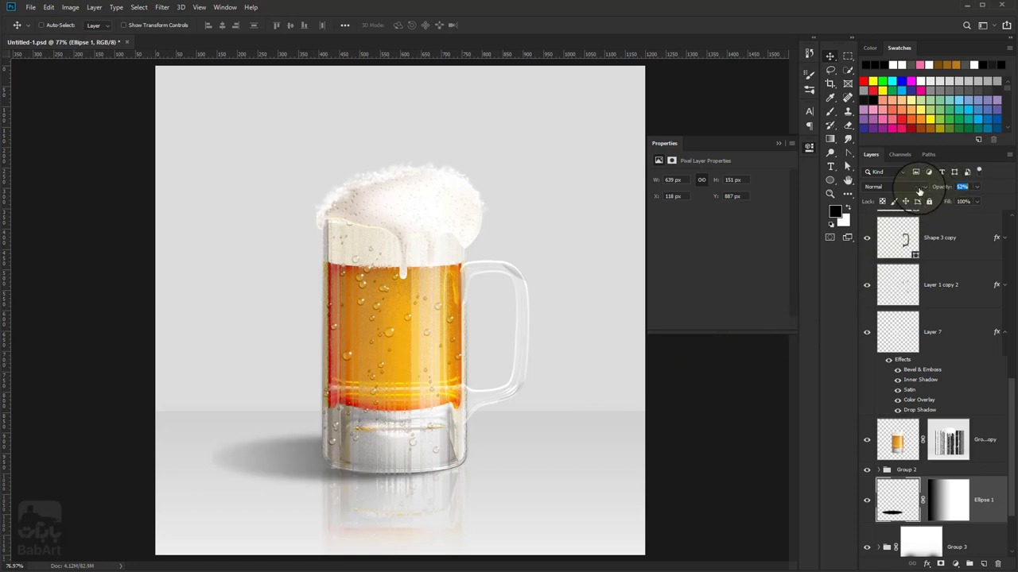
{"action": "scroll", "coordinate": [397, 429], "scroll_direction": "down", "scroll_amount": 2}
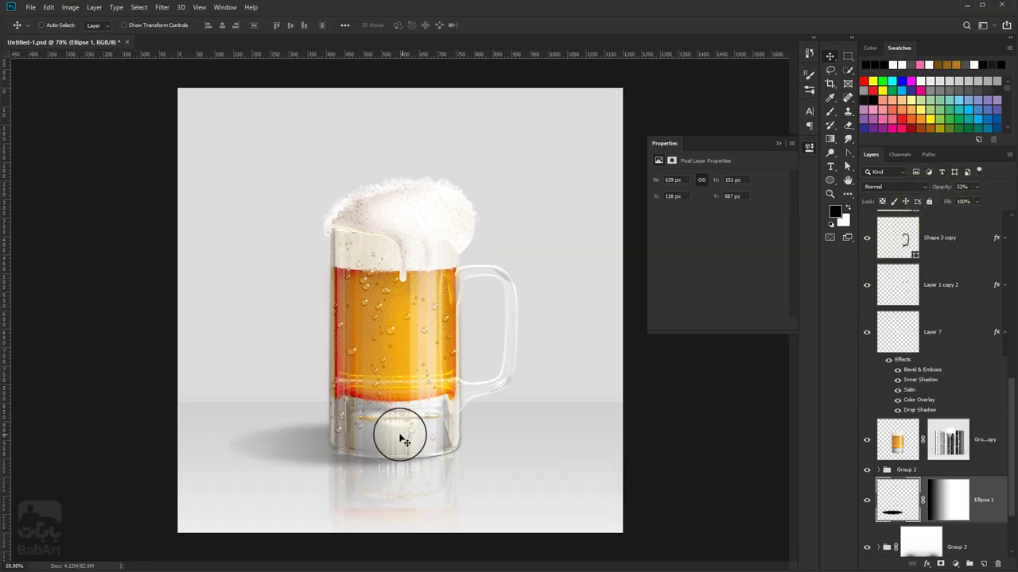
{"action": "left_click", "coordinate": [779, 144]}
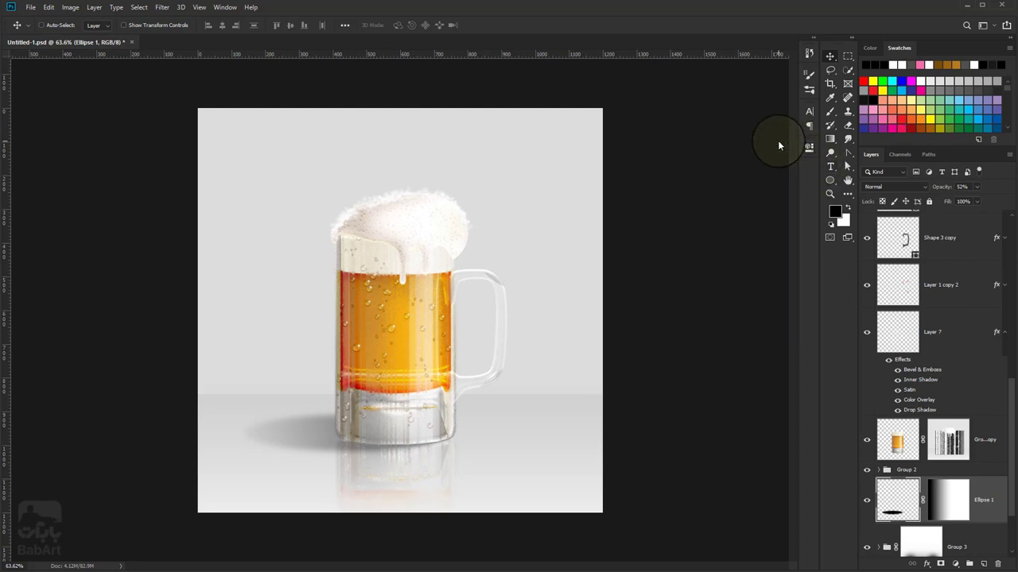
{"action": "scroll", "coordinate": [777, 145], "scroll_direction": "up", "scroll_amount": 2}
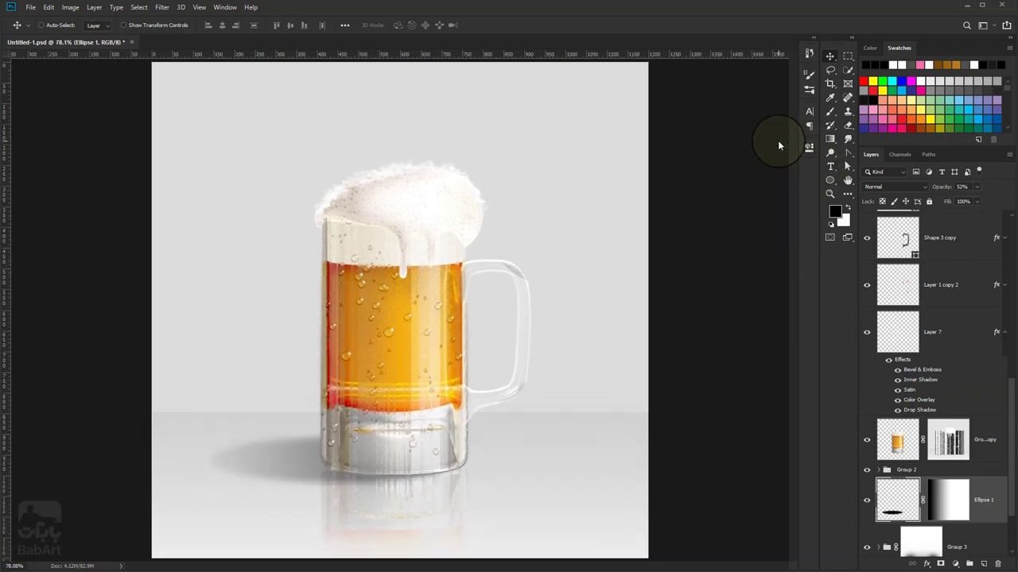
{"action": "key", "text": "ctrl+s"}
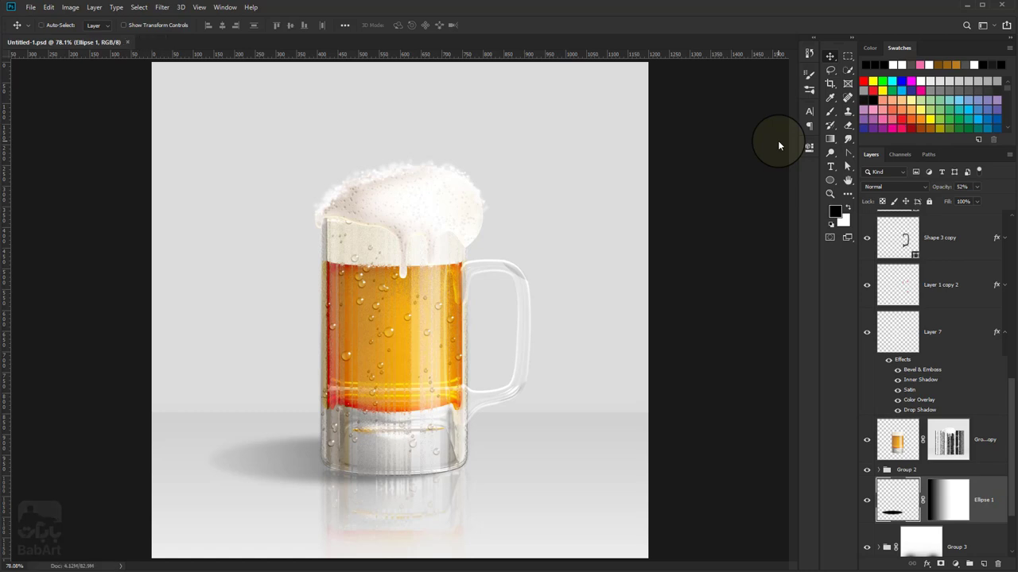